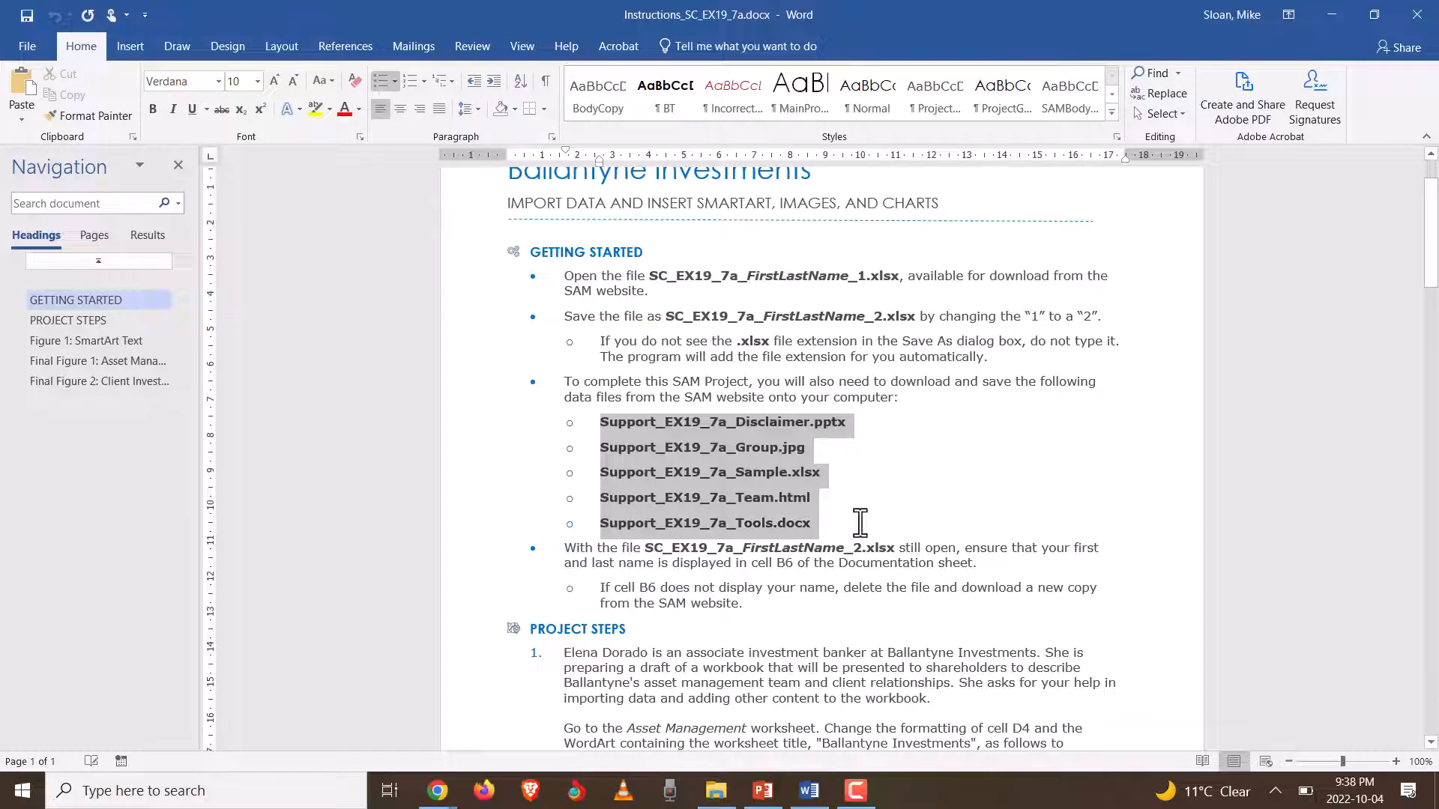
- Review the list of five support files required for the project in the Getting Started section
click(853, 527)
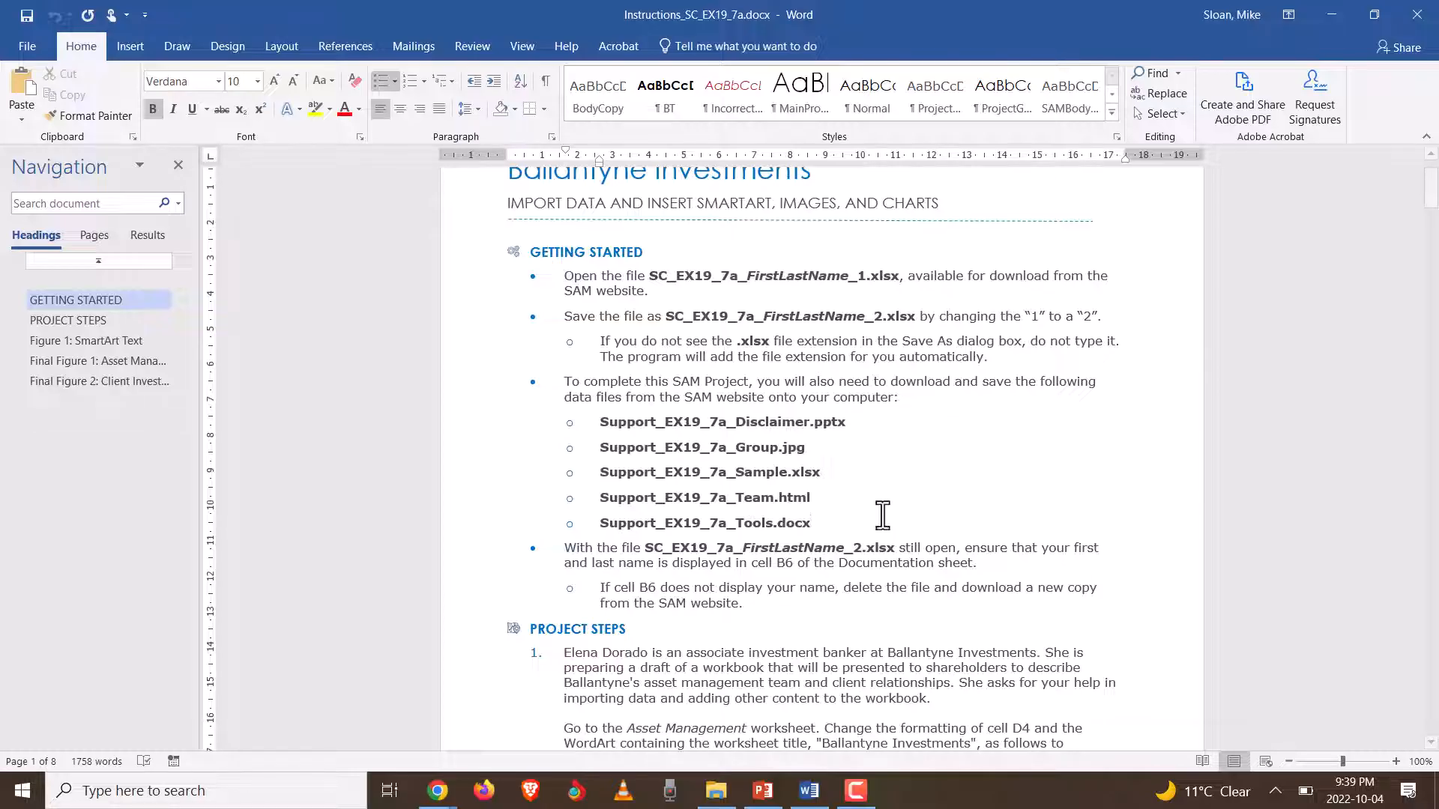
drag(835, 504, 578, 504)
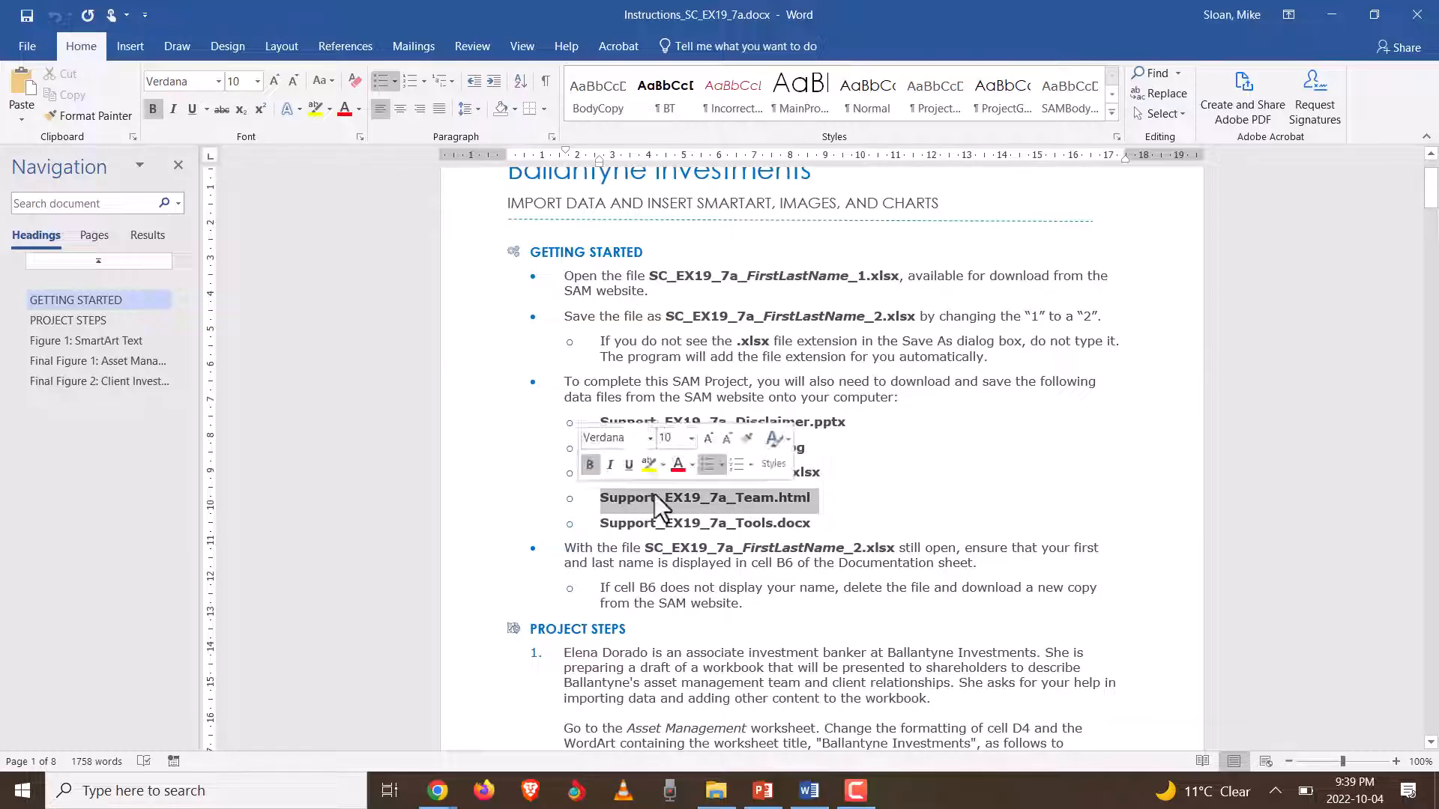
drag(854, 424, 585, 428)
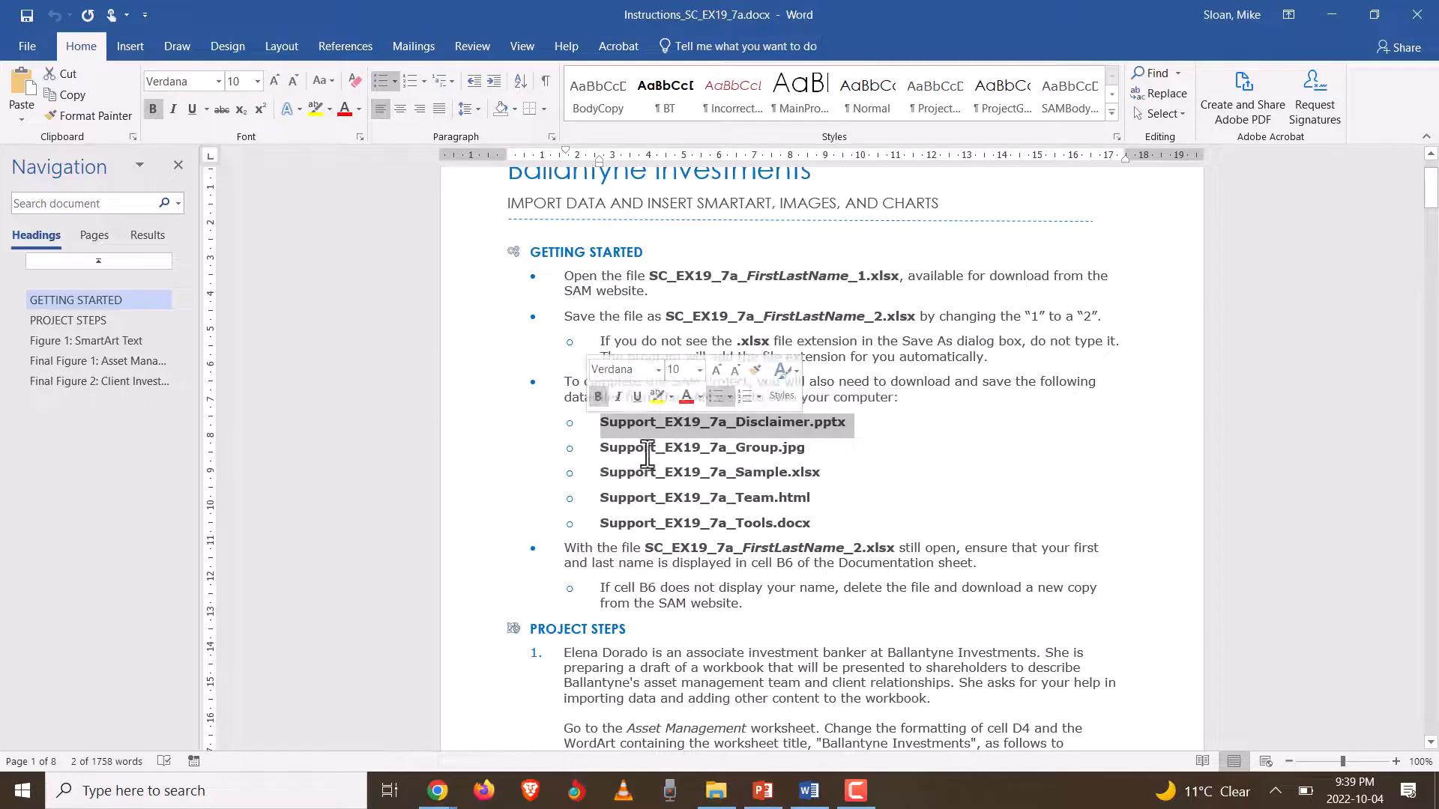
click(839, 487)
scroll(825, 501, down, 3)
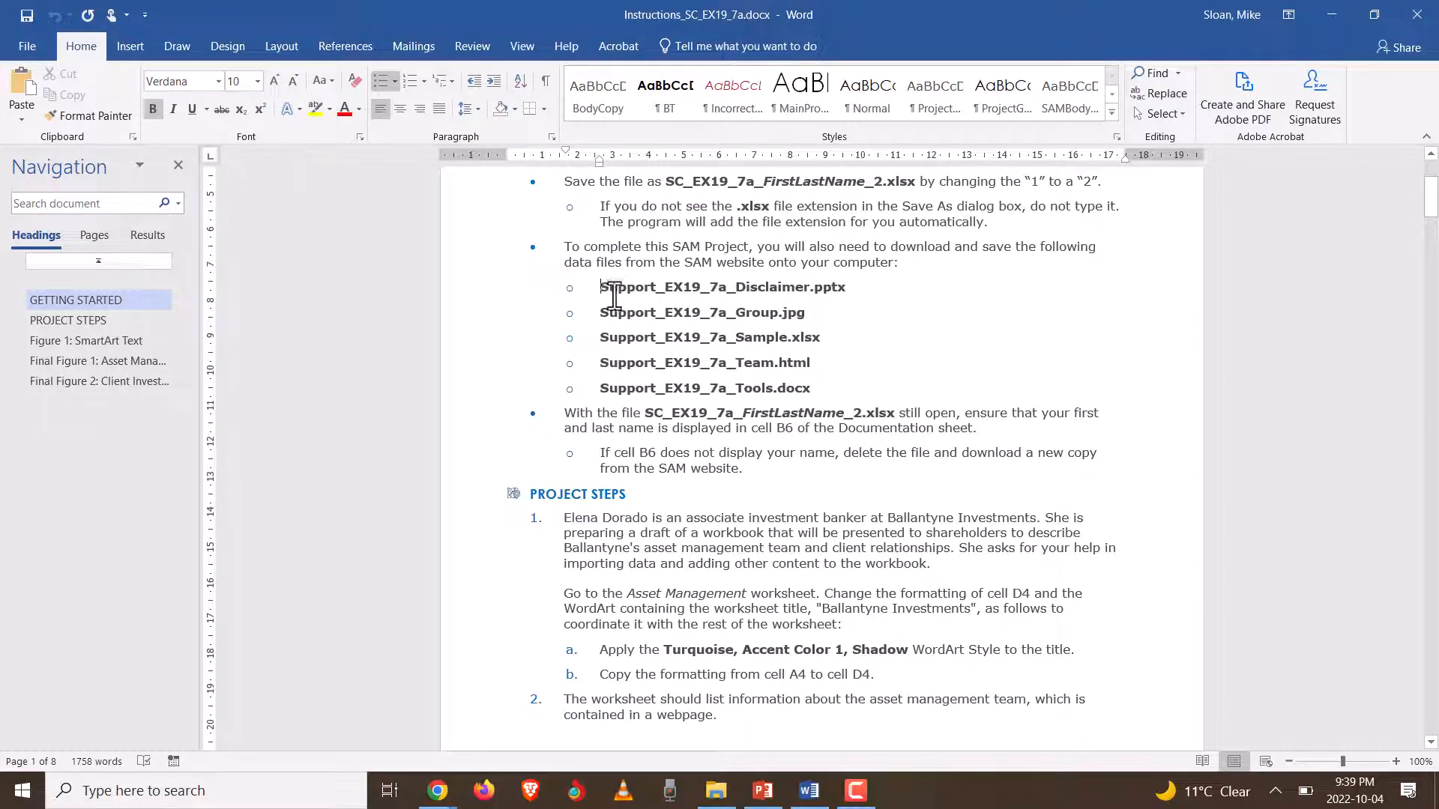
drag(604, 287, 847, 385)
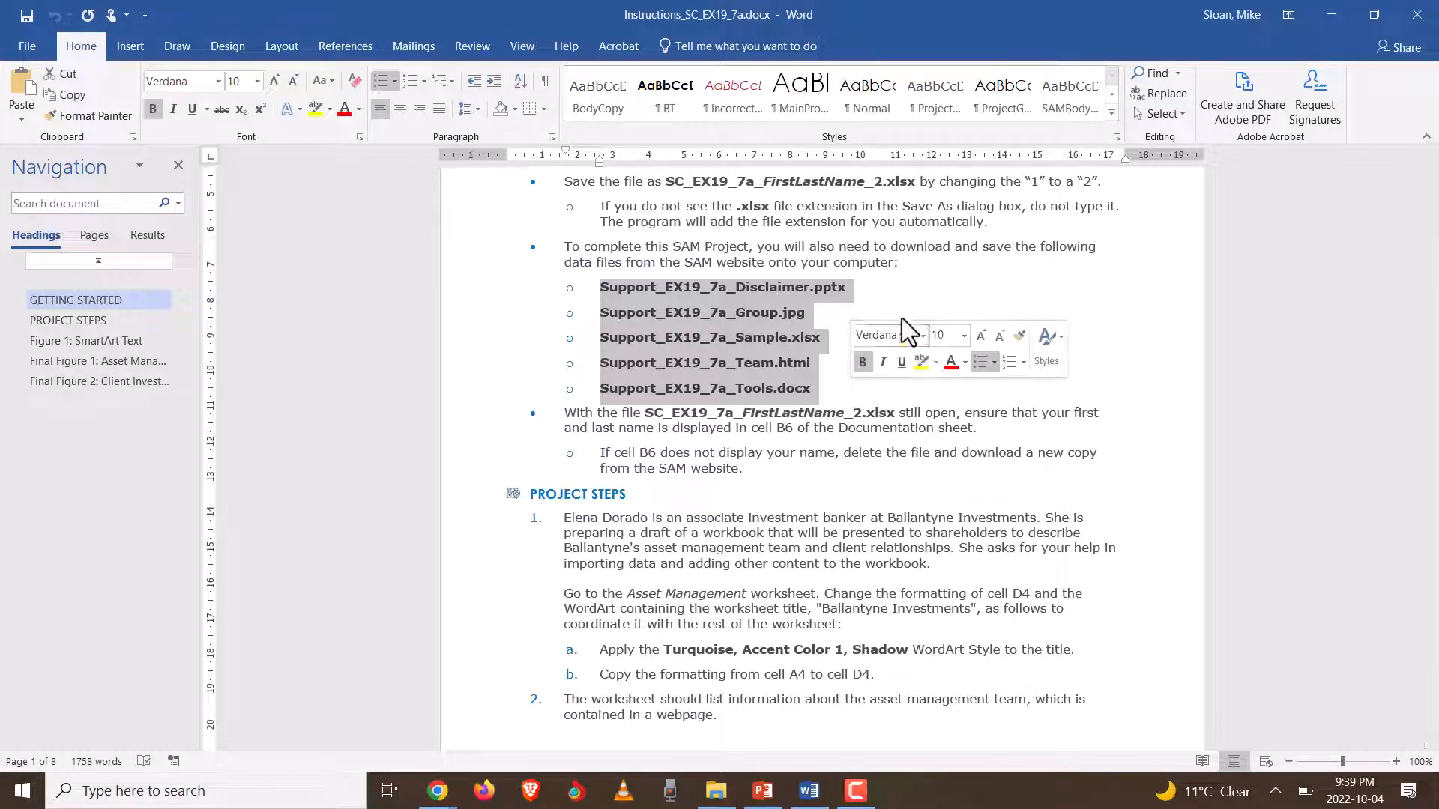
click(914, 283)
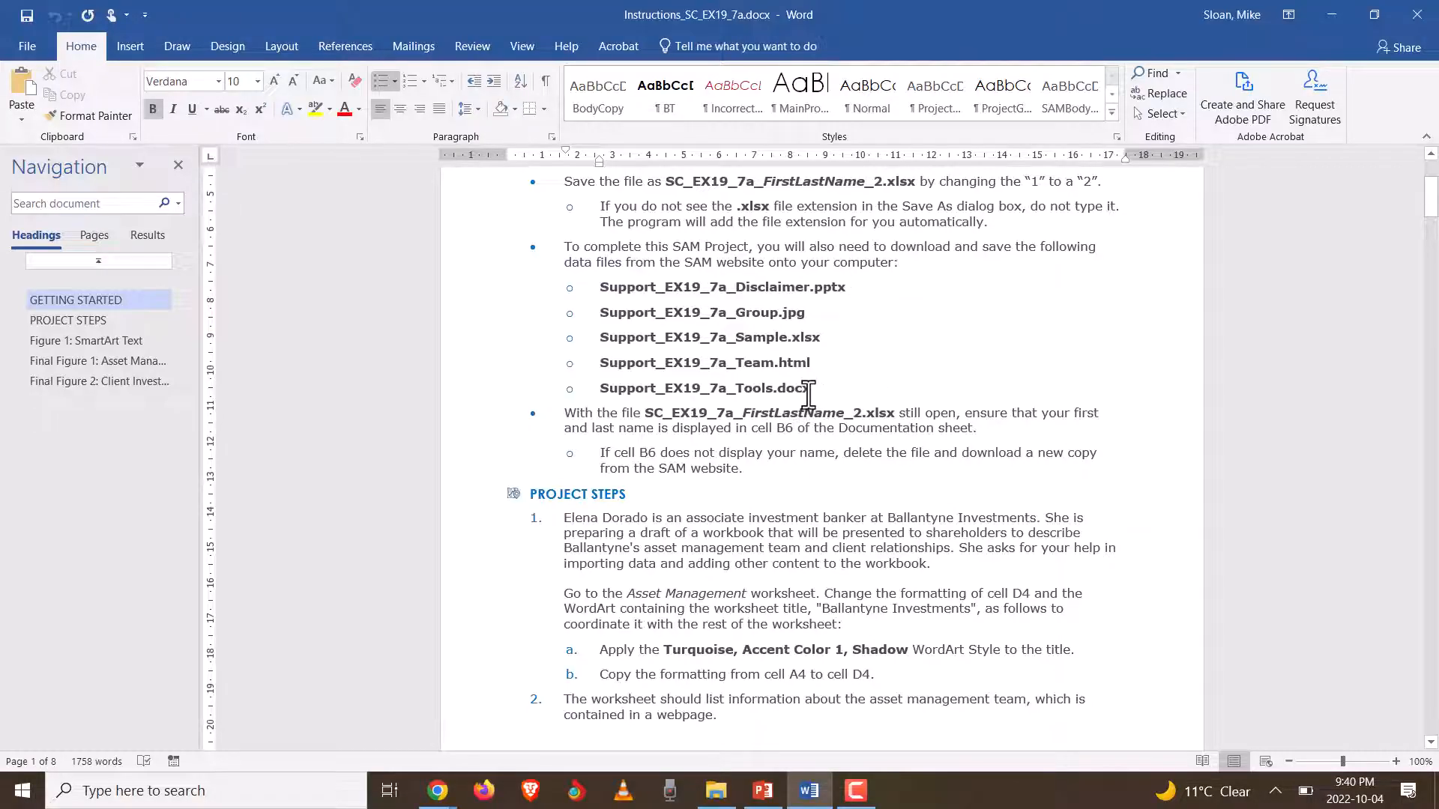
drag(601, 287, 814, 389)
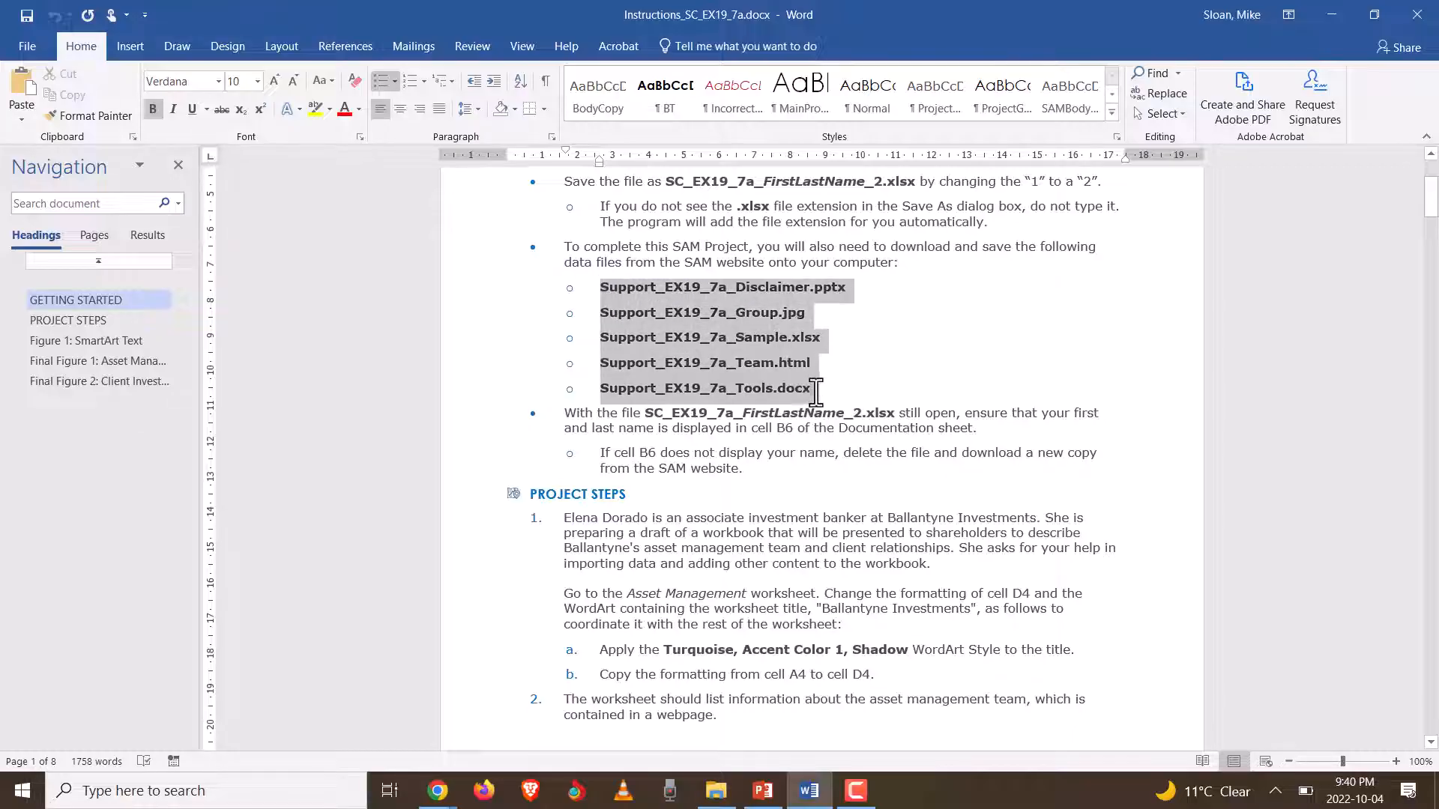
click(923, 402)
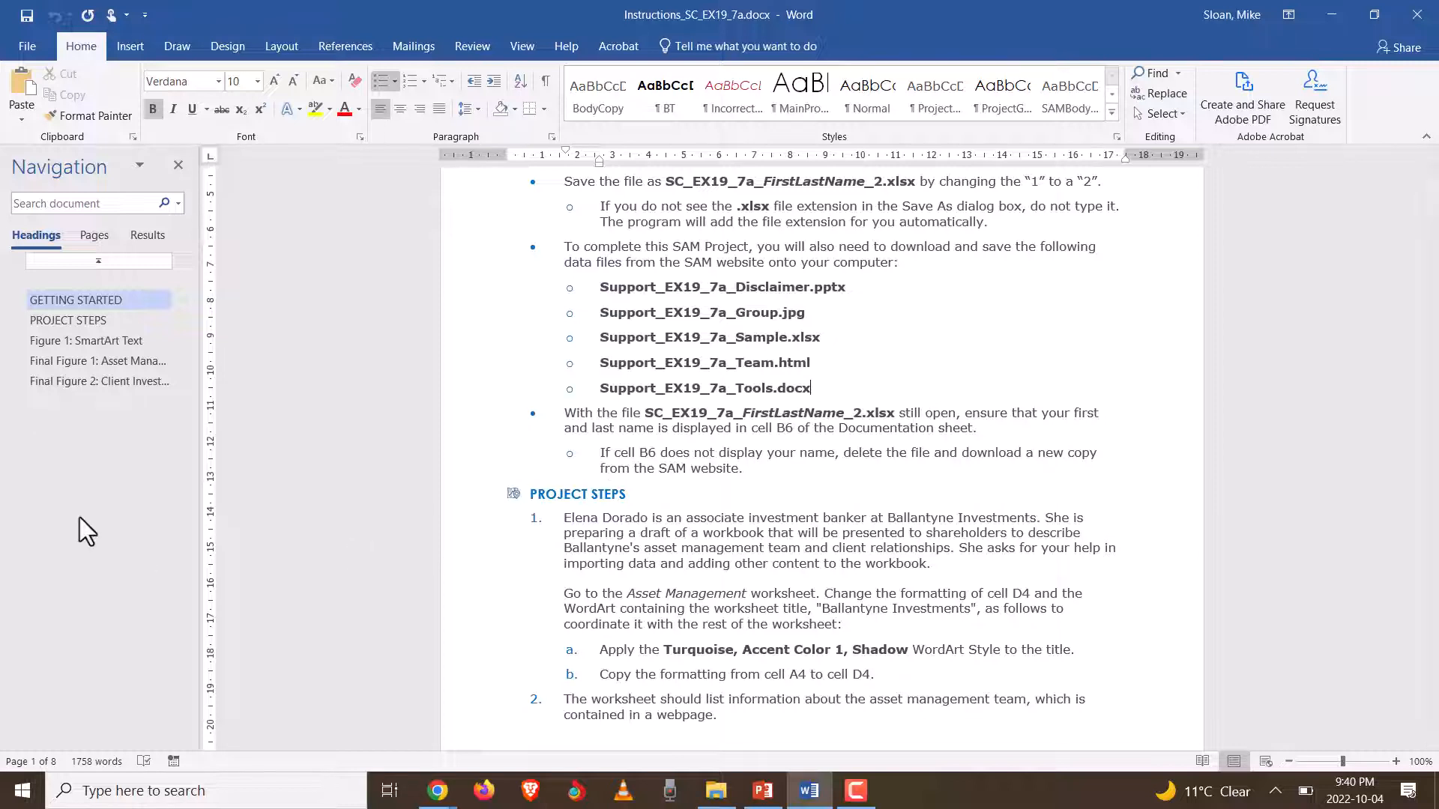
- Insert "(1)" before the extension of Support_EX19_7a_Group.jpg in the support file list, and remove it again
click(777, 313)
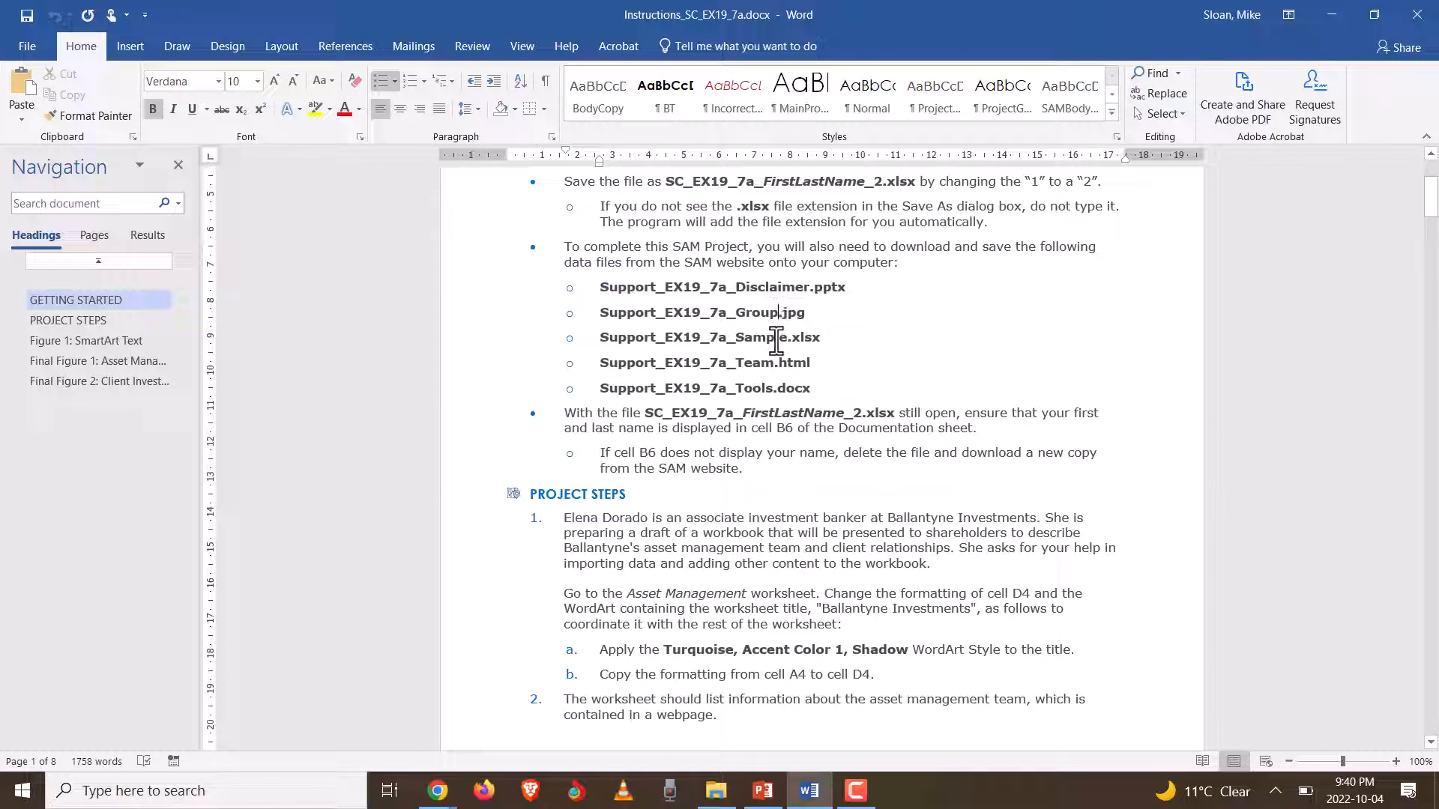
text((1))
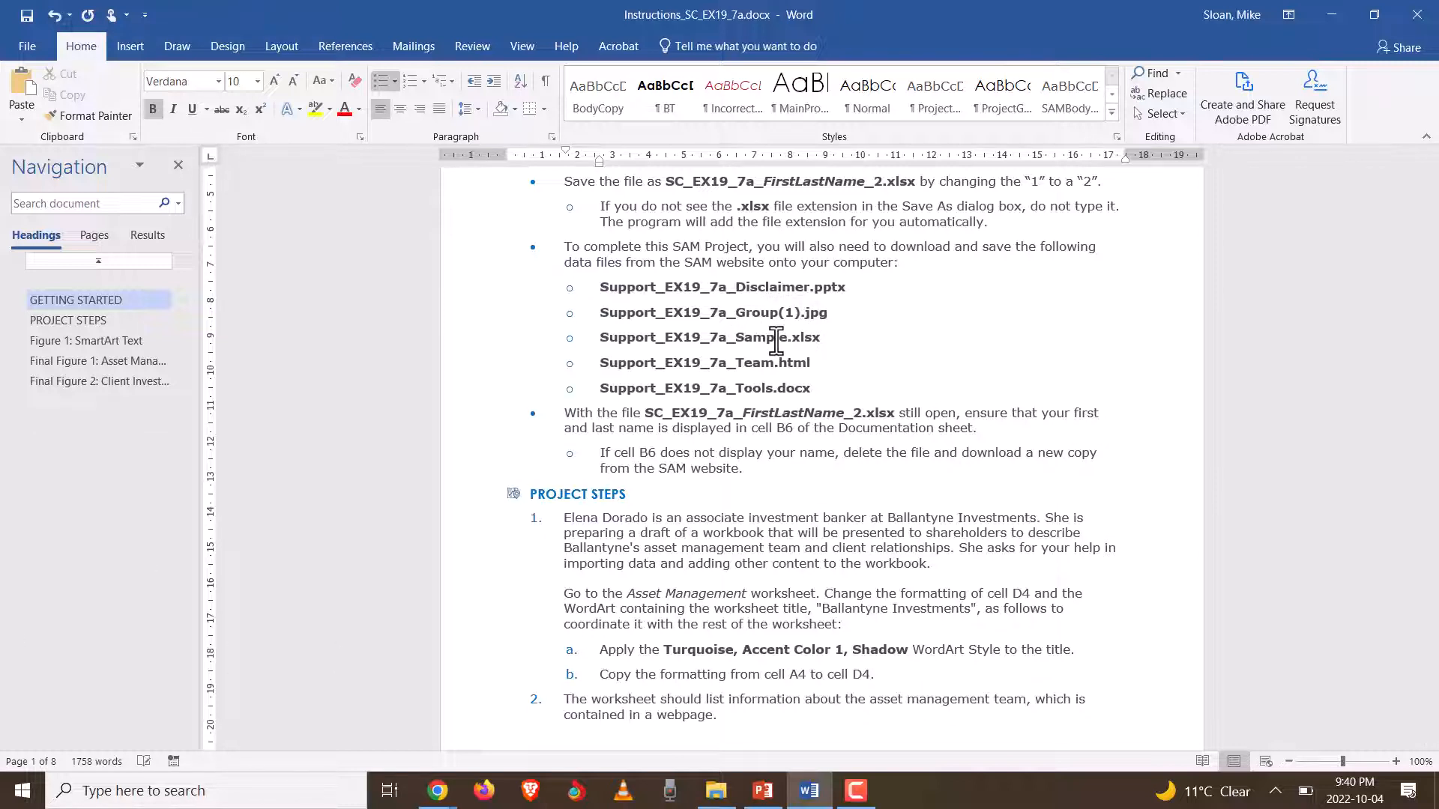
key(BackSpace)
key(BackSpace)
key(BackSpace)
- Put "Copy of" in front of Support_EX19_7a_Group.jpg in the support file list, and delete that prefix again
key(Home)
text(Copy of)
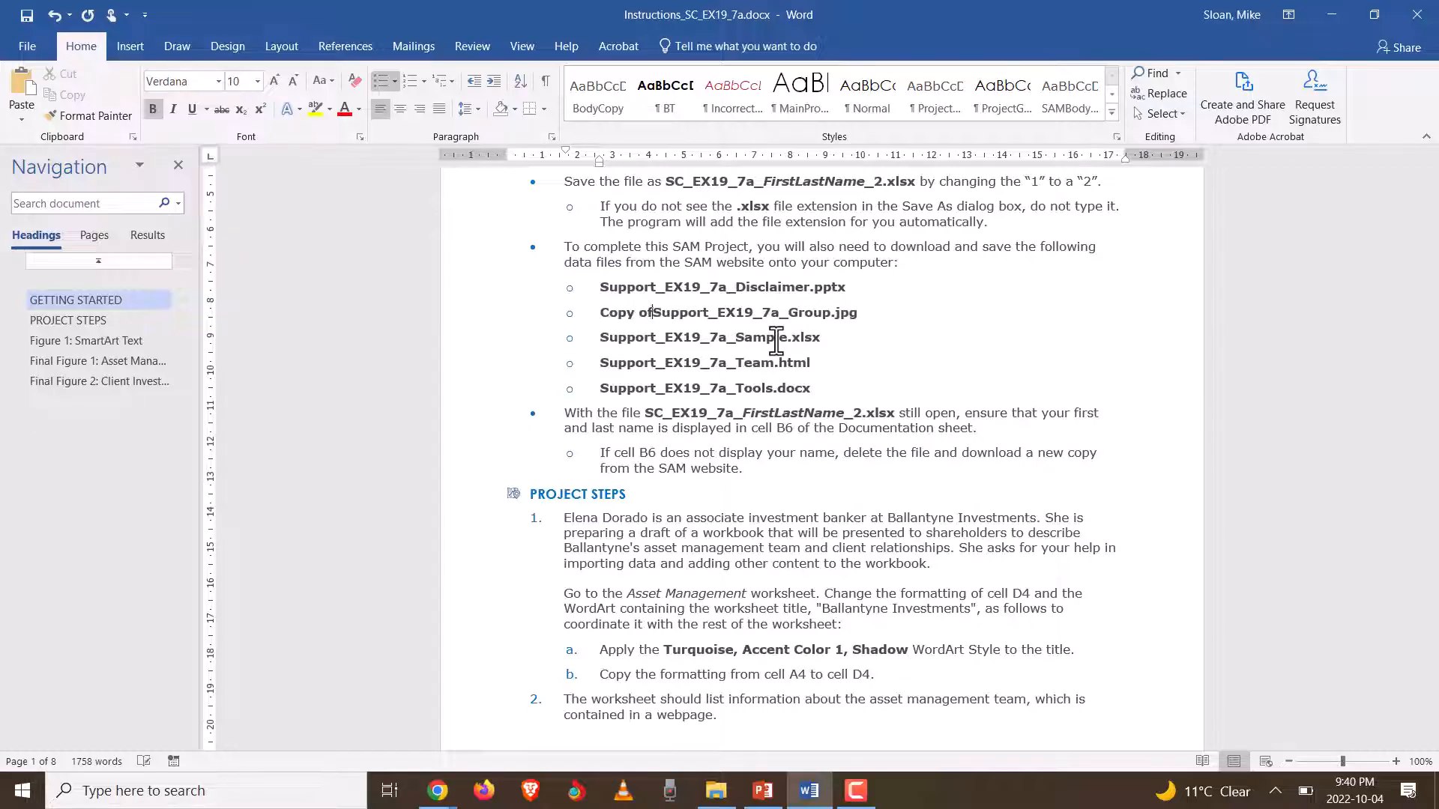
key(shift+Home)
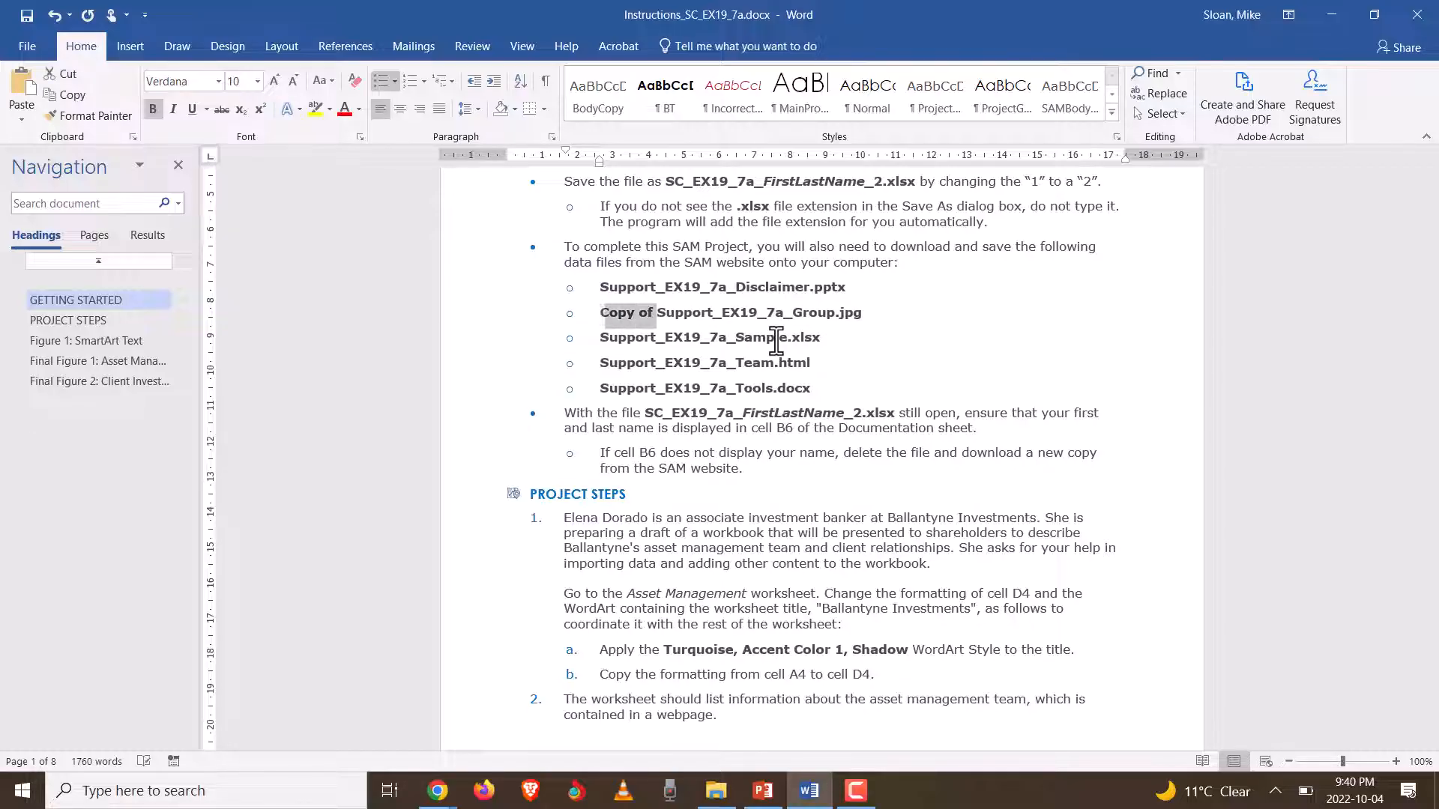
key(BackSpace)
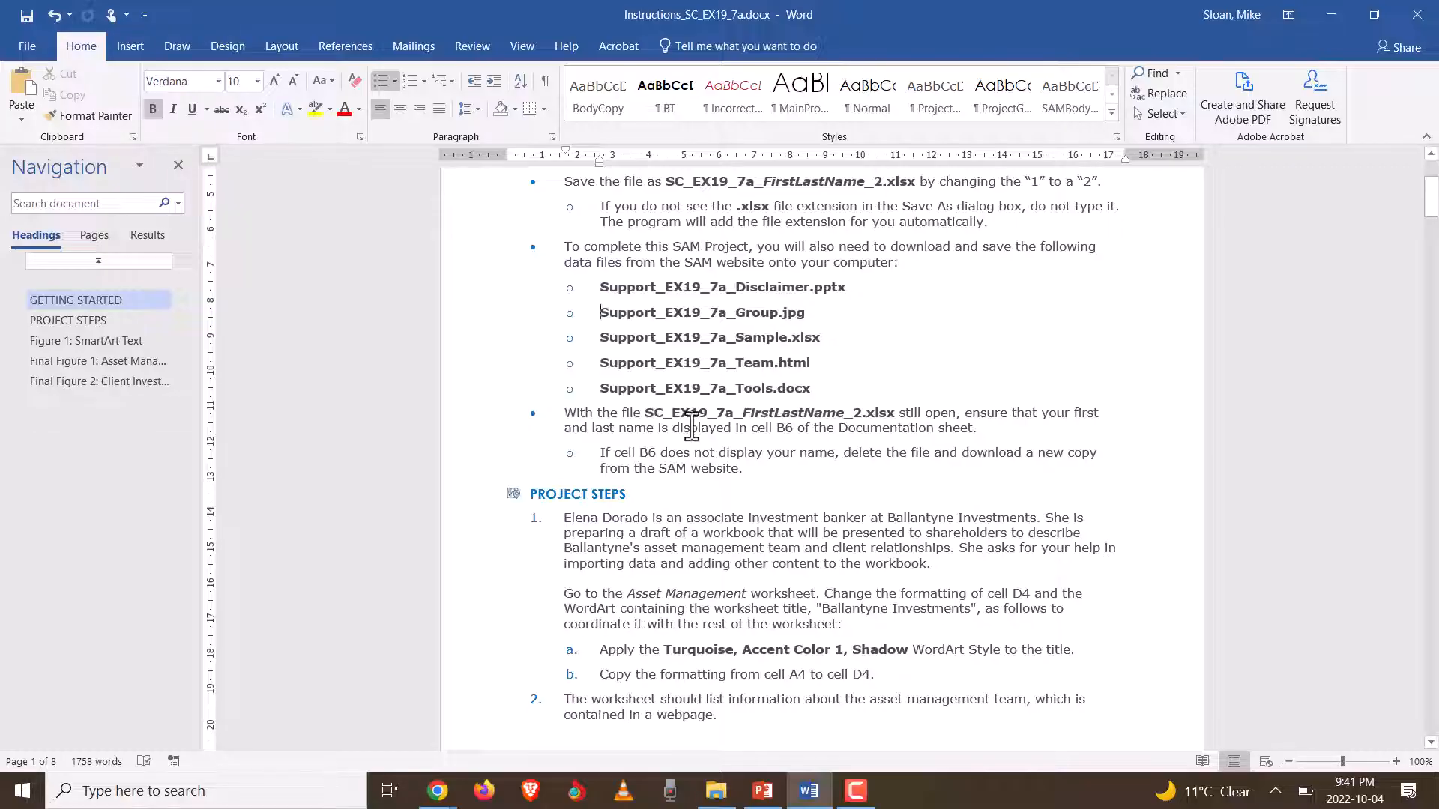
- Minimise the instructions document and switch to the SAM project assignment page in Chrome
scroll(760, 432, down, 1)
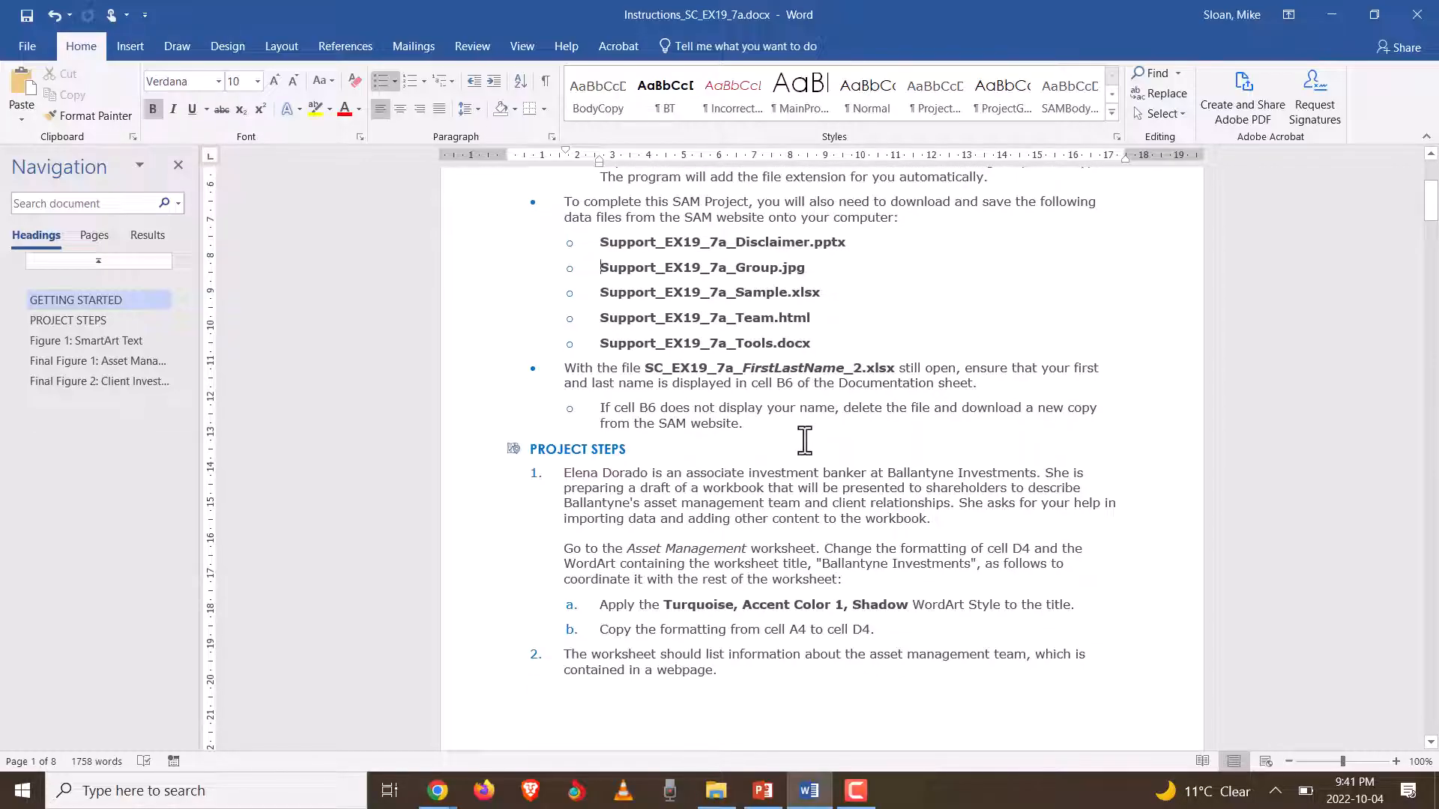
scroll(804, 441, down, 1)
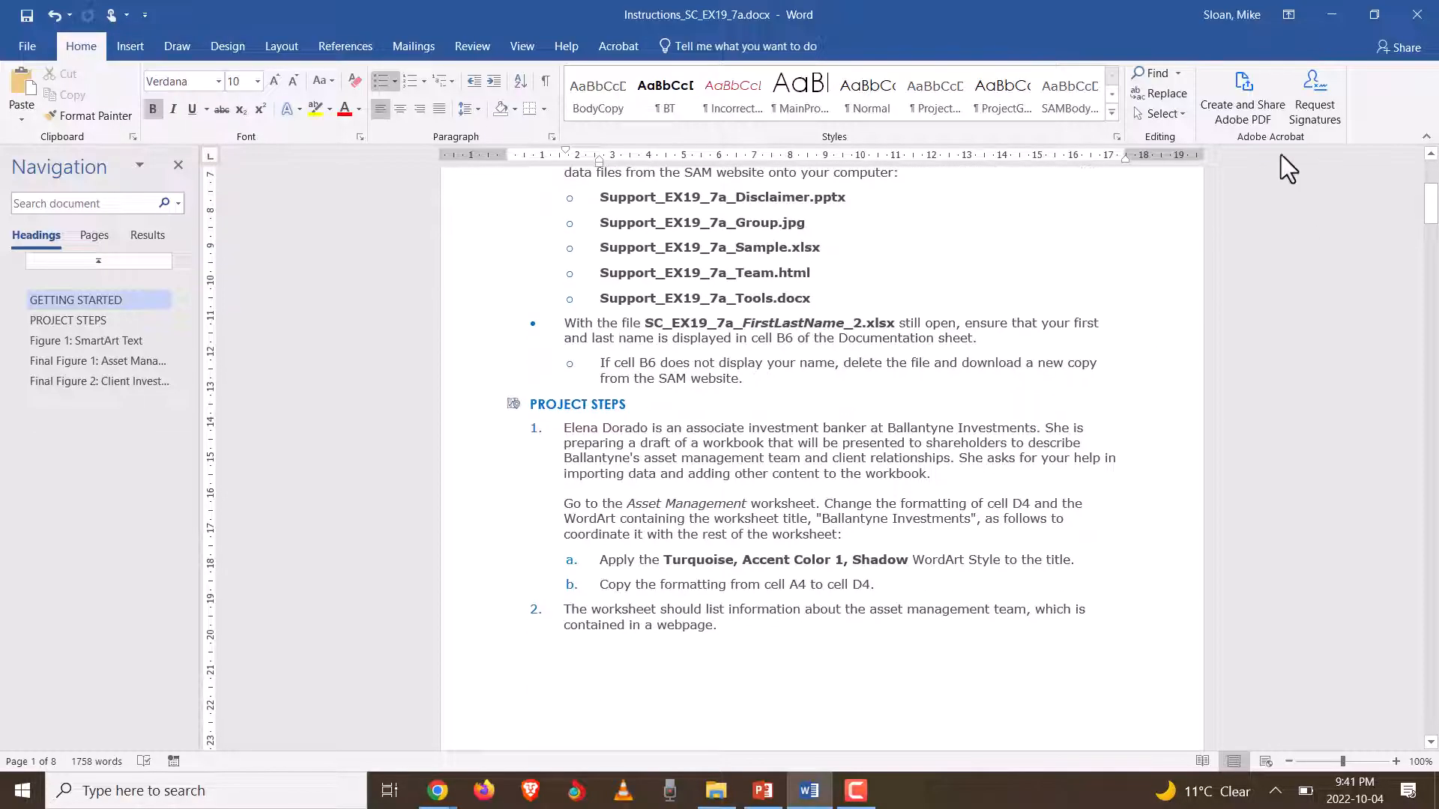
click(1331, 14)
key(alt+Tab)
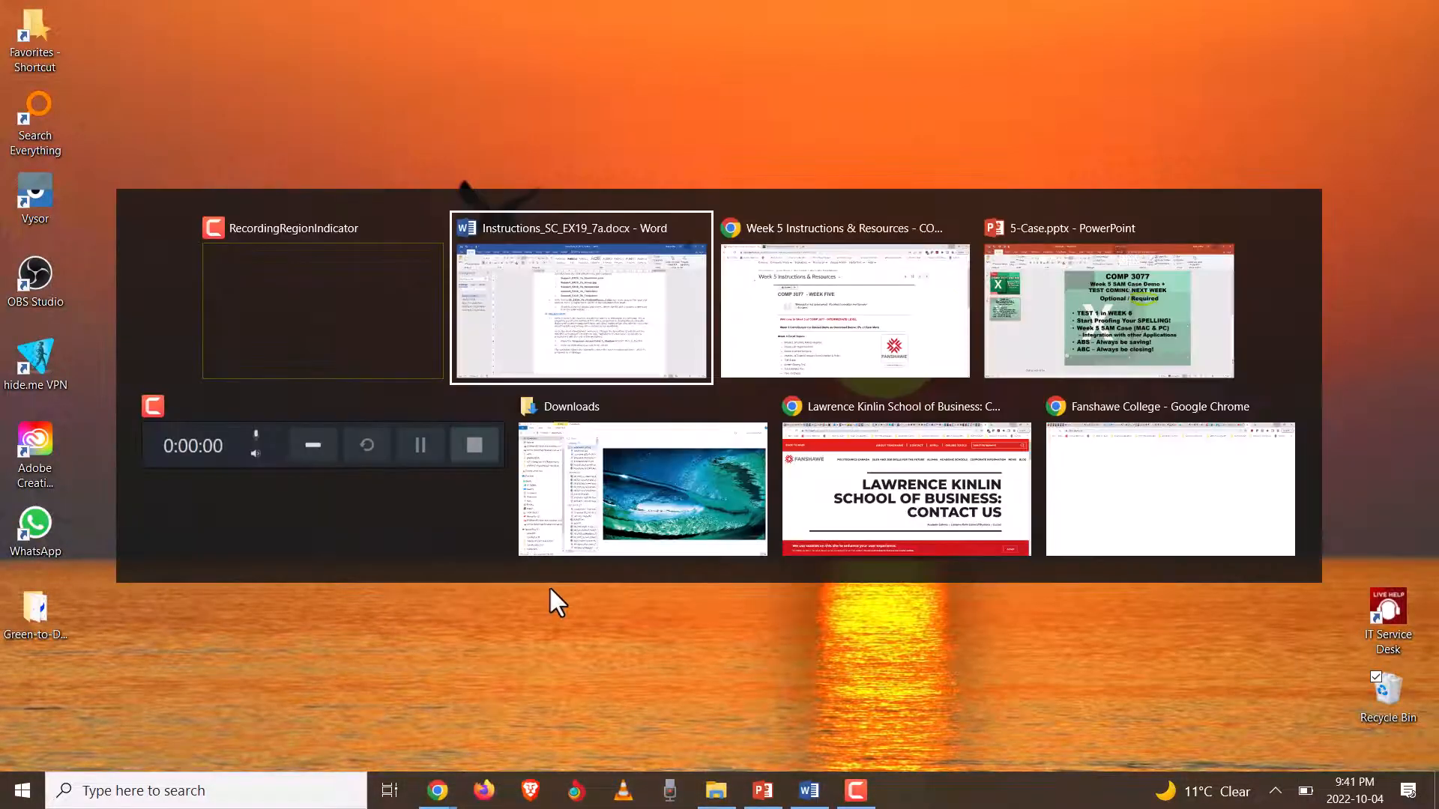
key(Tab)
key(Tab)
key(Tab)
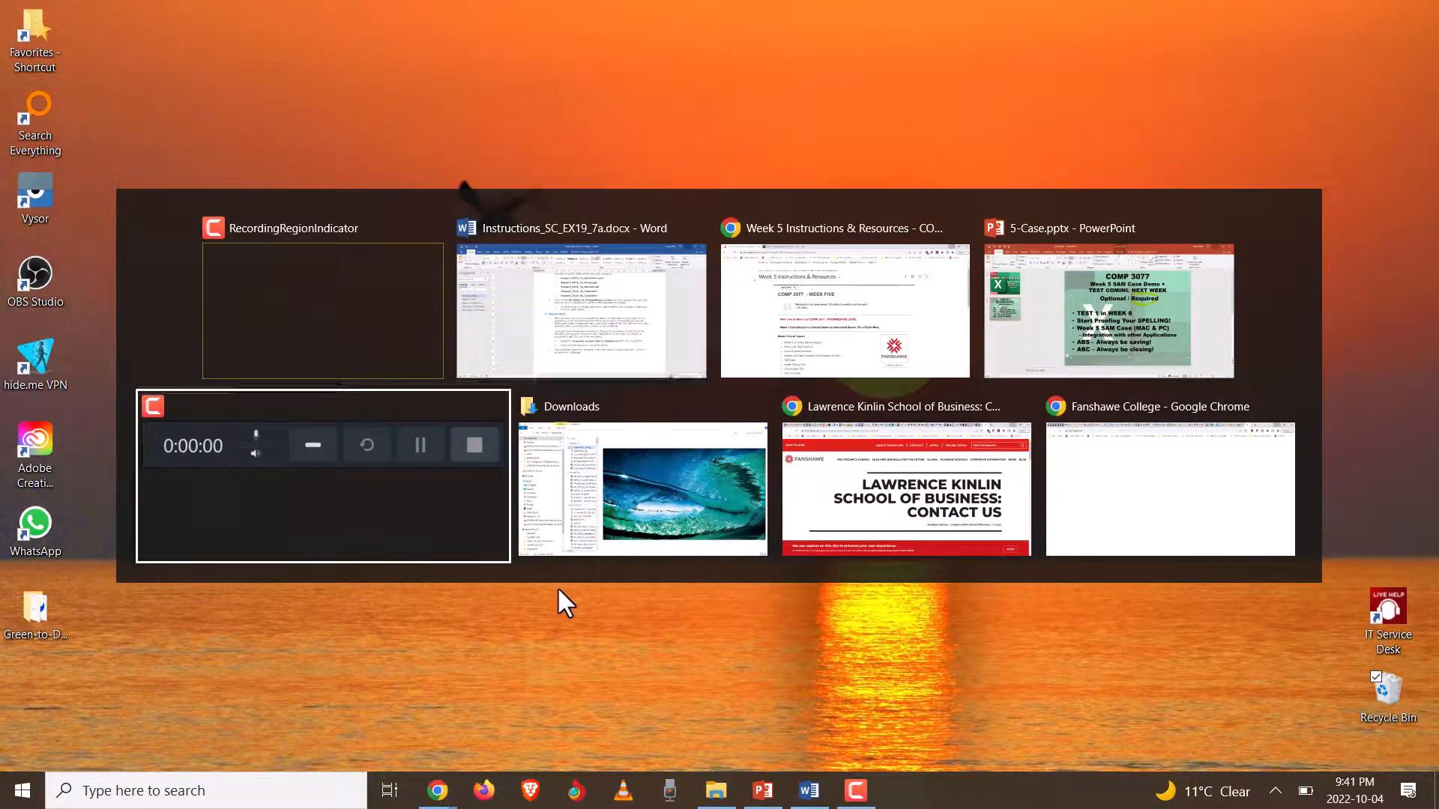
key(Tab)
key(Tab)
key(Tab)
key(Tab)
key(Tab)
key(Tab)
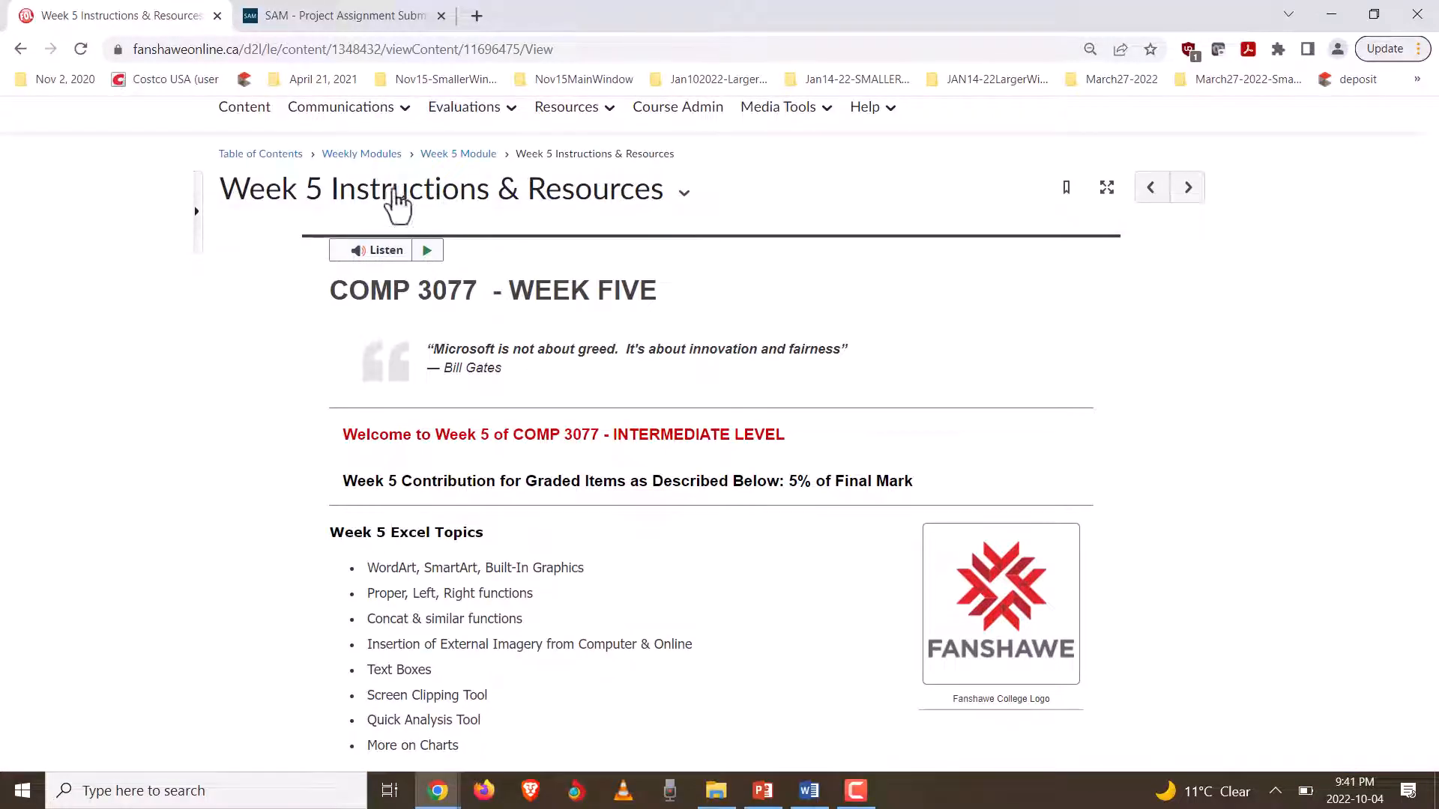
click(347, 18)
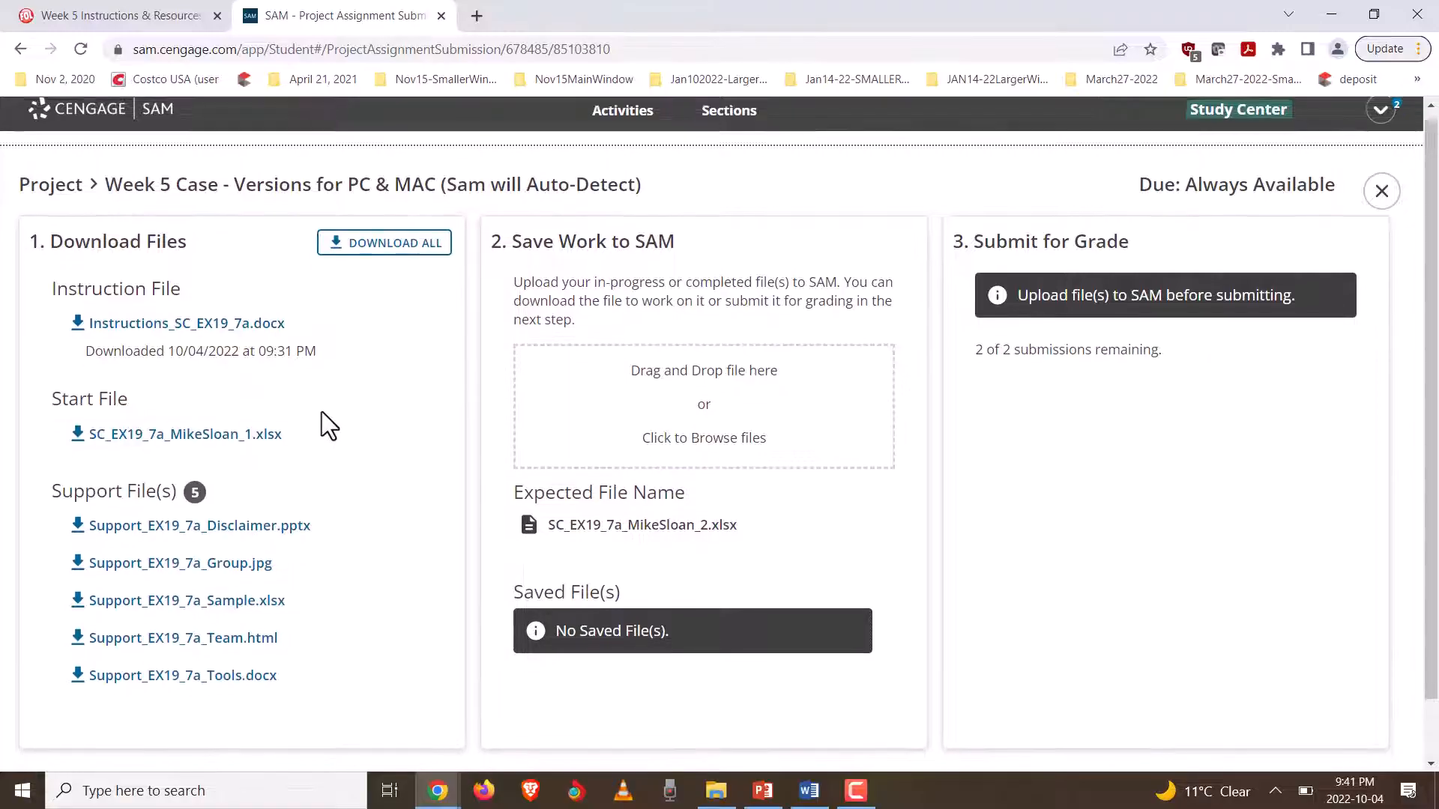
- Download the project's start workbook from the SAM page and save it under its suggested name
scroll(321, 412, down, 1)
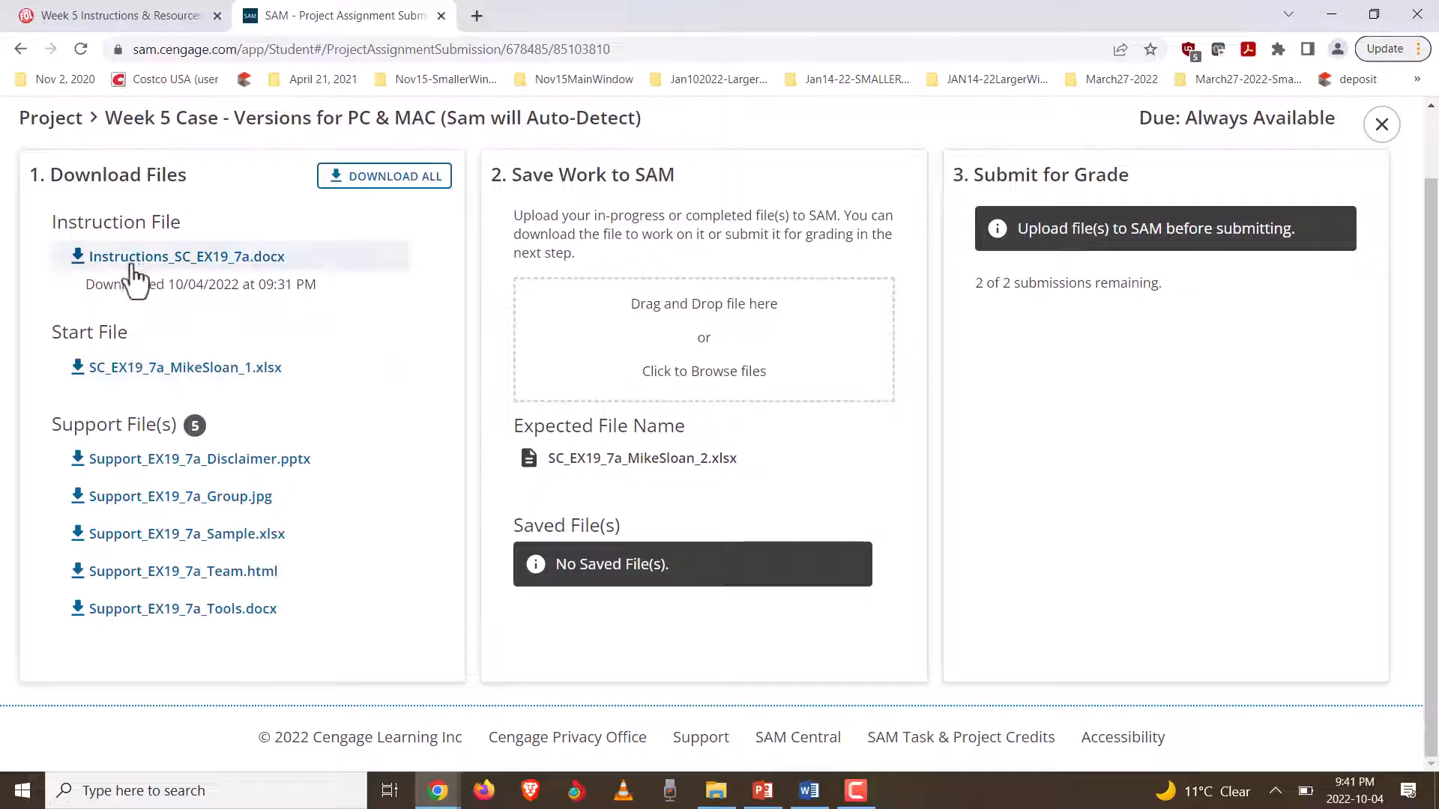
click(169, 370)
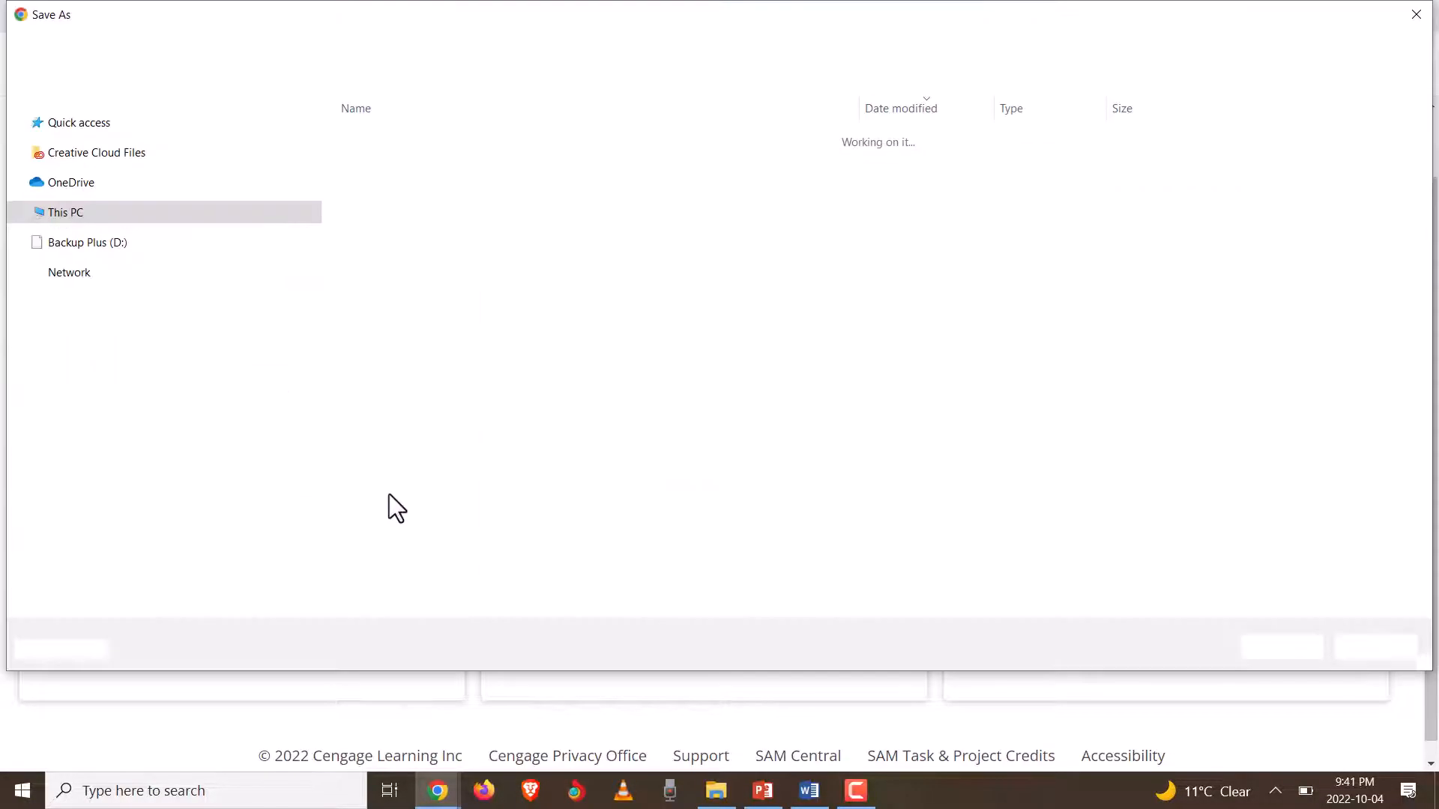
click(1274, 645)
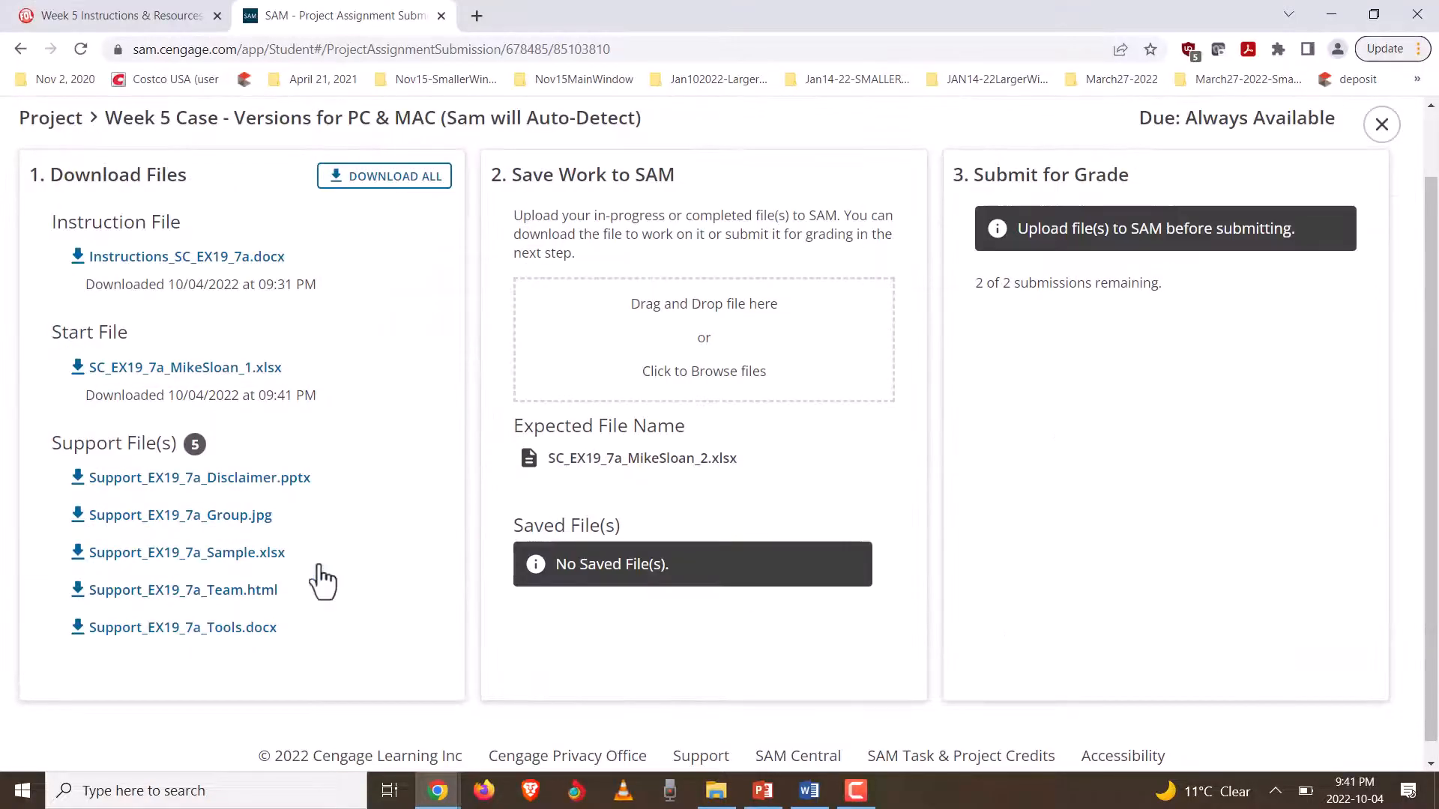
- Download the five support files, Disclaimer.pptx, Group.jpg, Sample.xlsx, Team.html and Tools.docx, to the Downloads folder
click(209, 485)
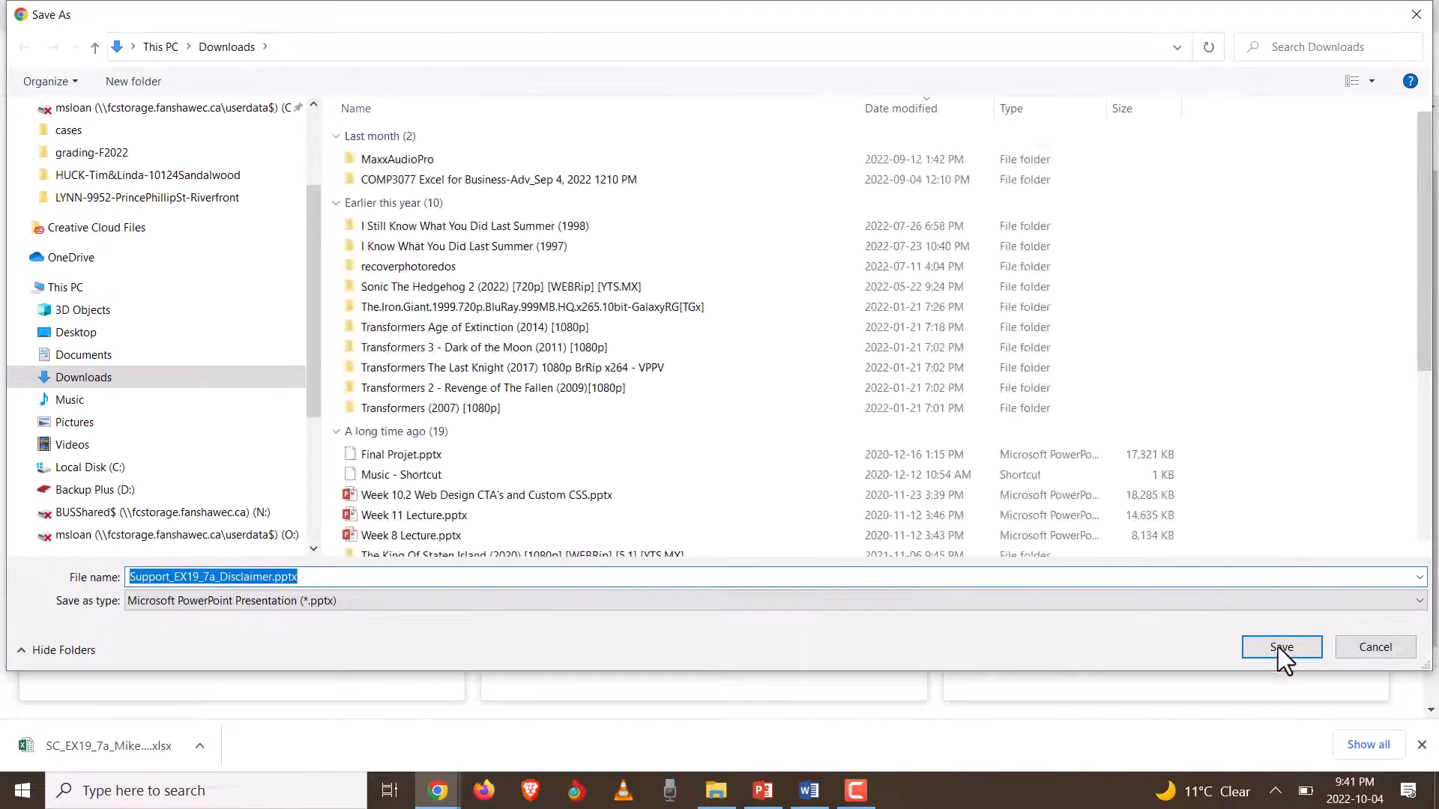
click(1275, 647)
click(206, 521)
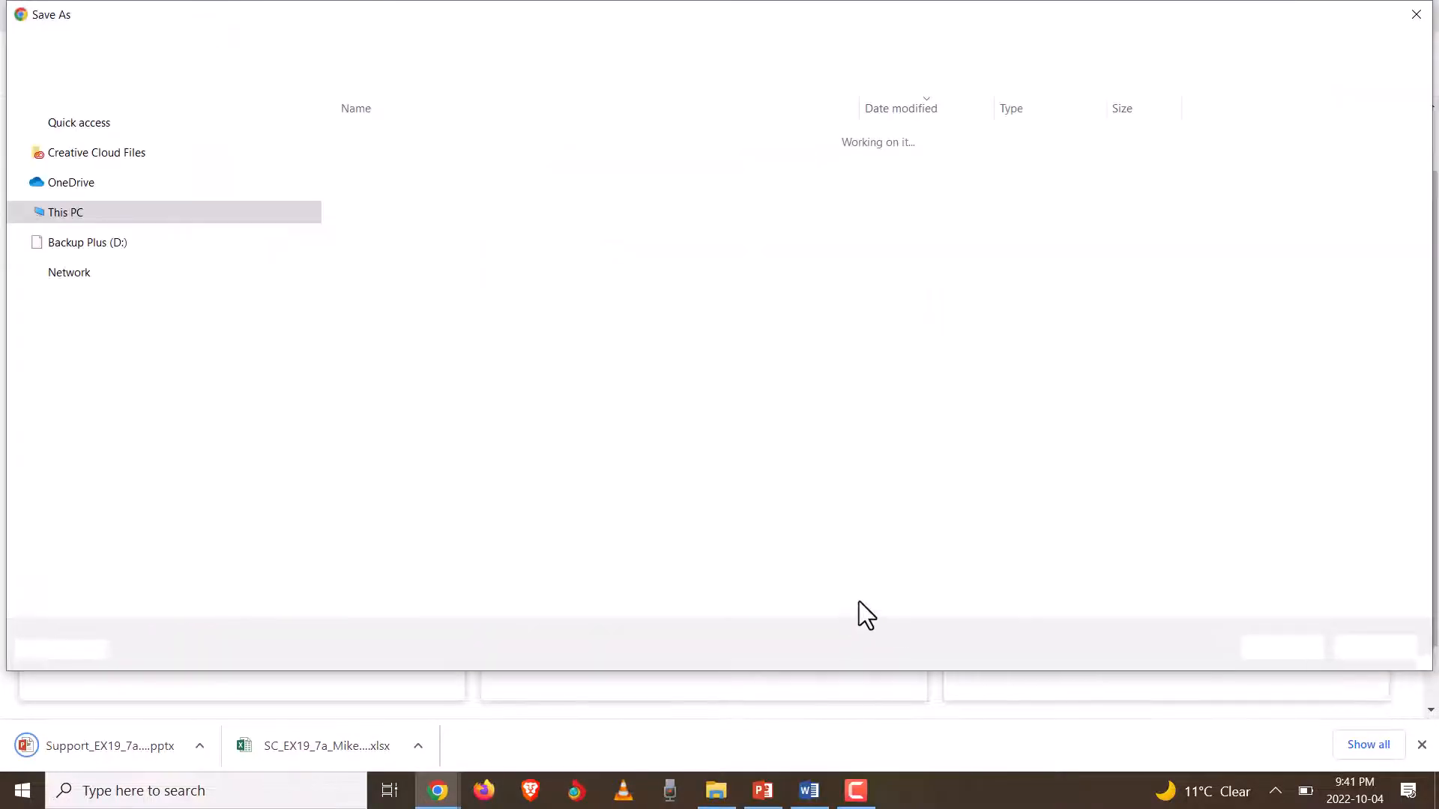
click(1286, 649)
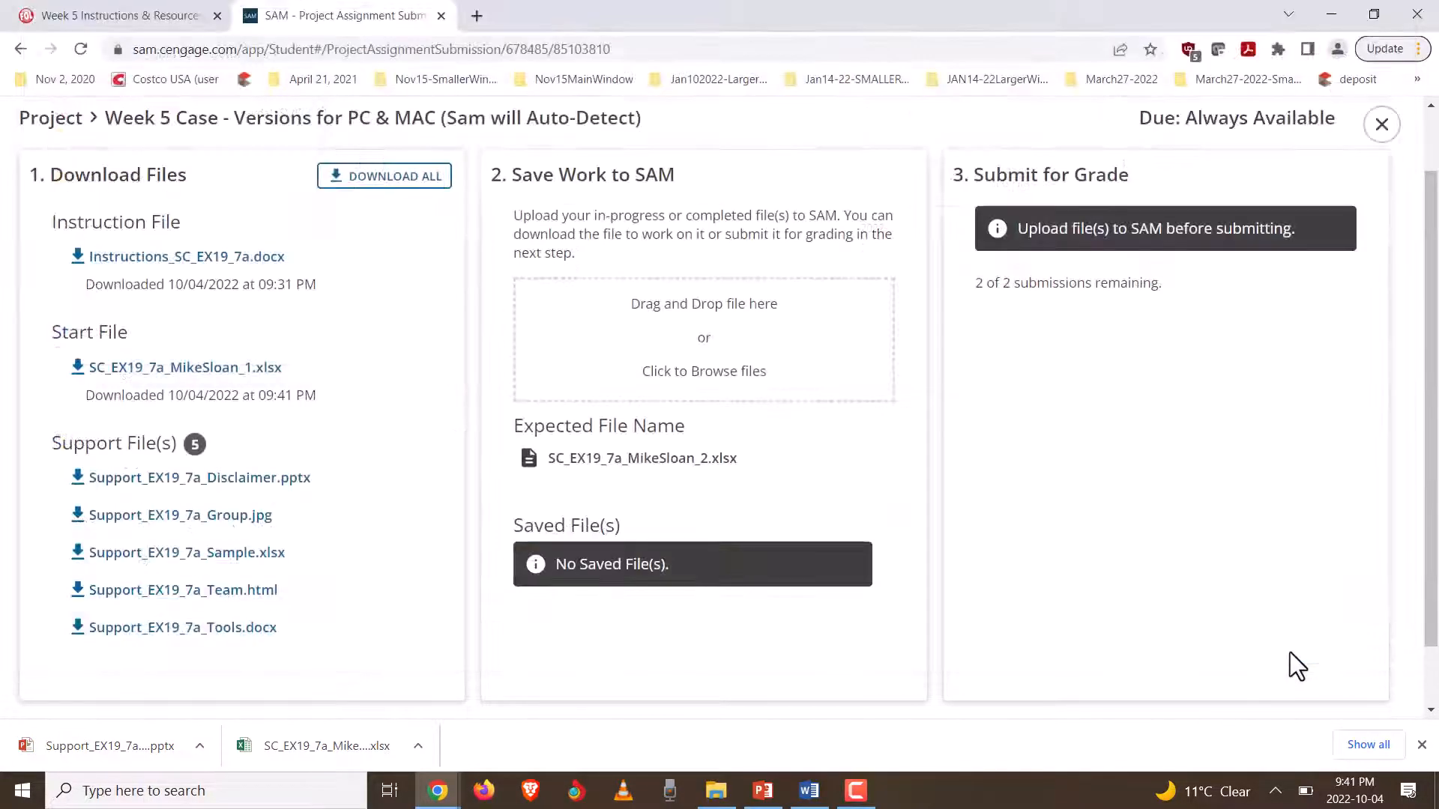
click(219, 558)
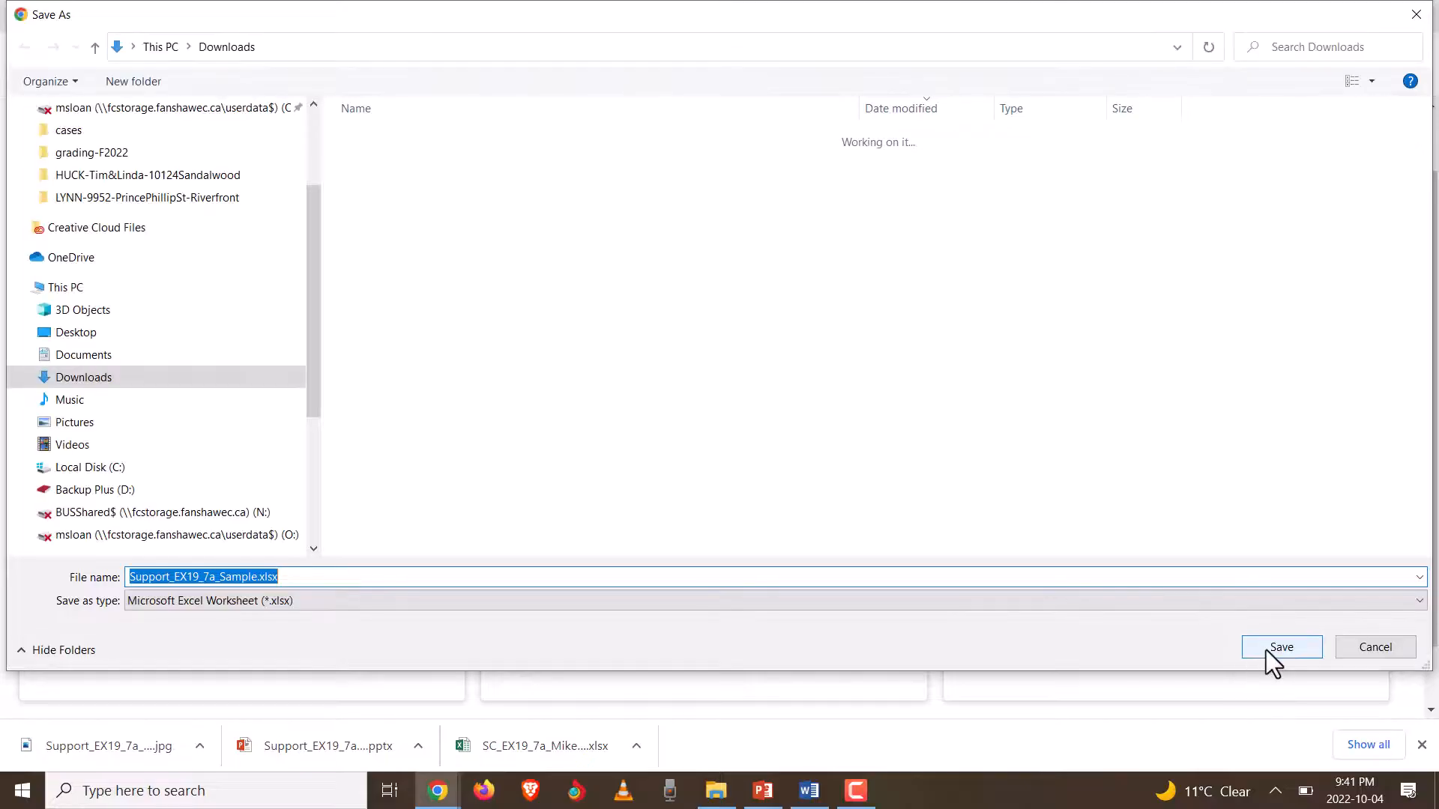
click(1266, 649)
click(229, 596)
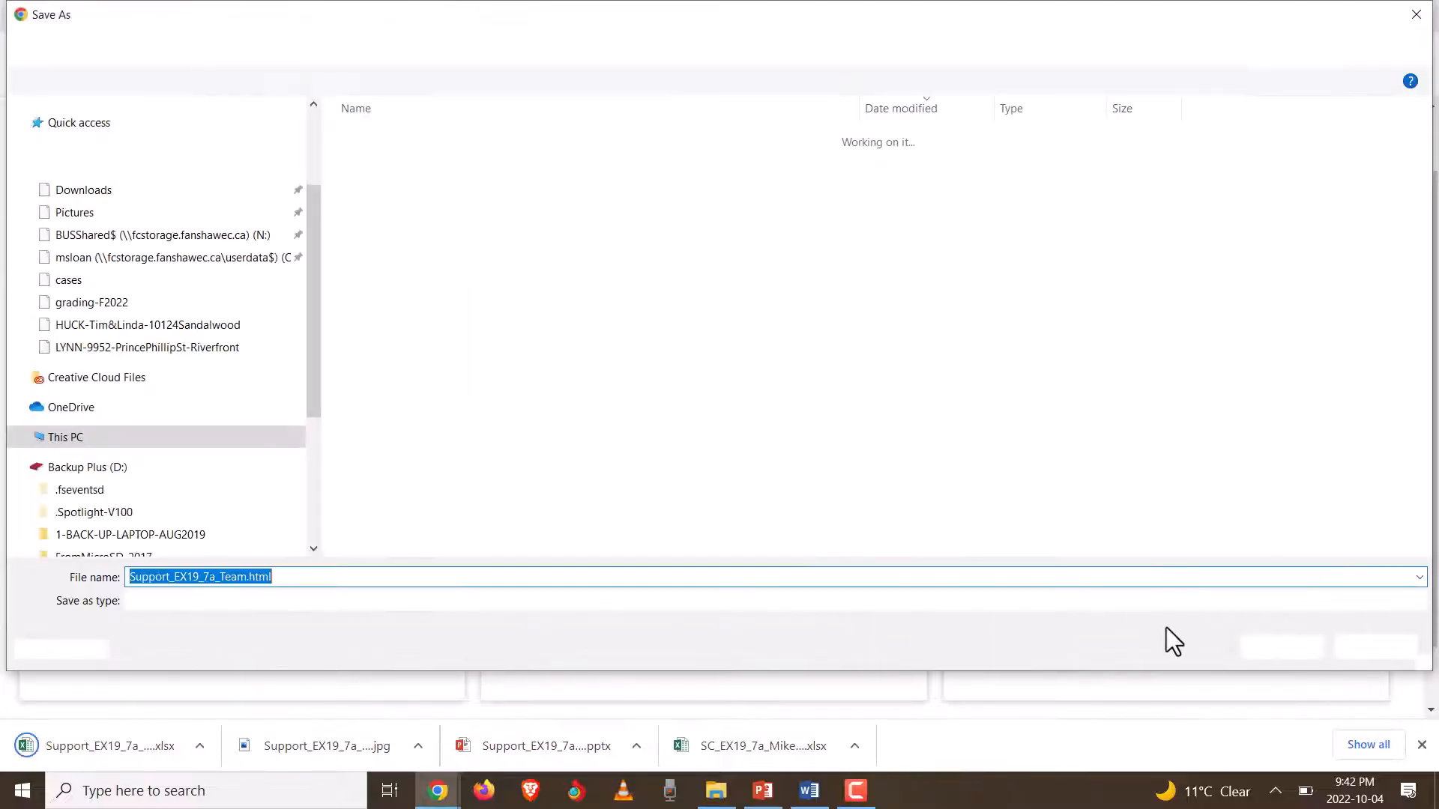
click(1278, 649)
click(212, 637)
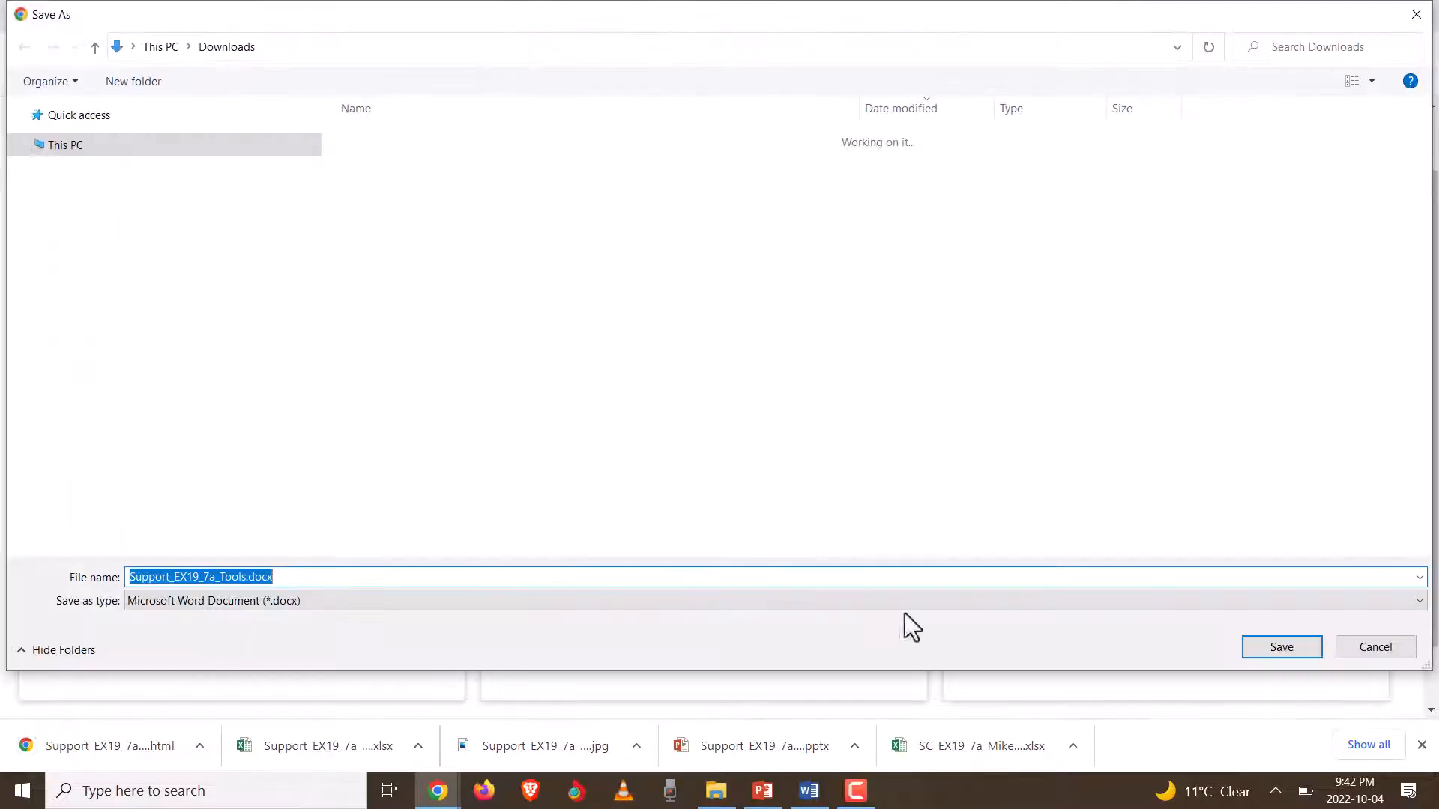
click(1274, 649)
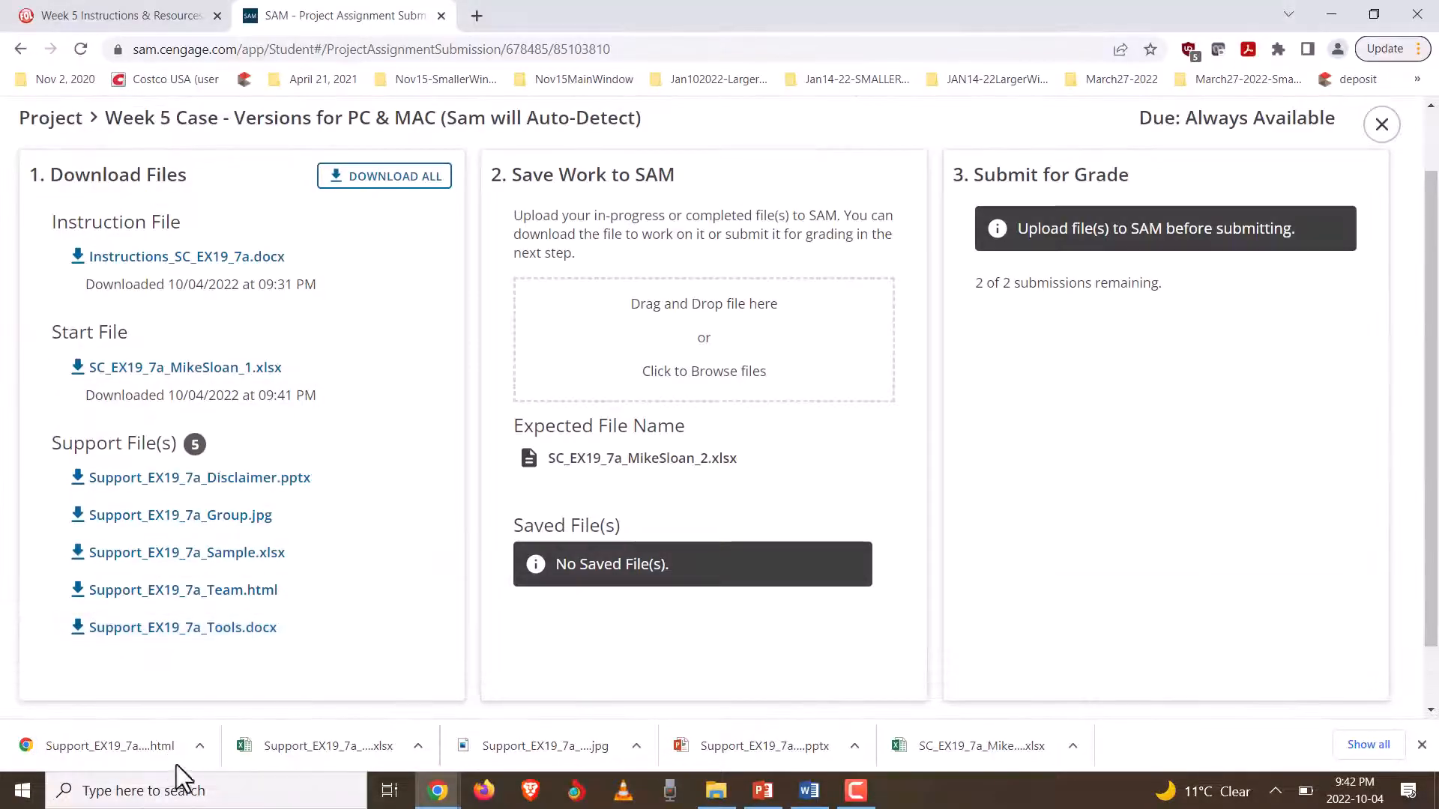
- Show the downloaded Support_EX19_7a_Tools.docx in its folder, maximise the window and widen the file list so full names are readable
click(208, 747)
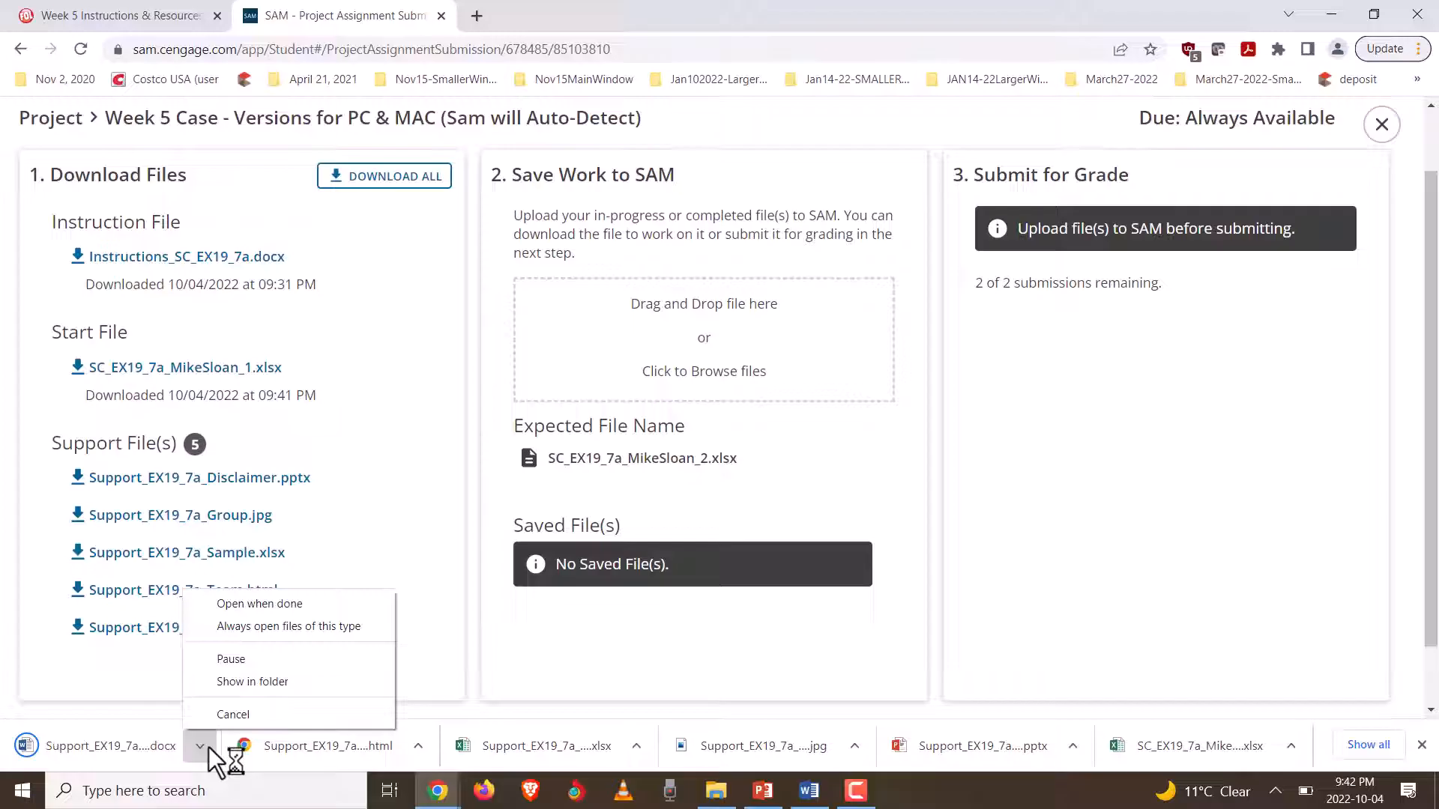
click(221, 684)
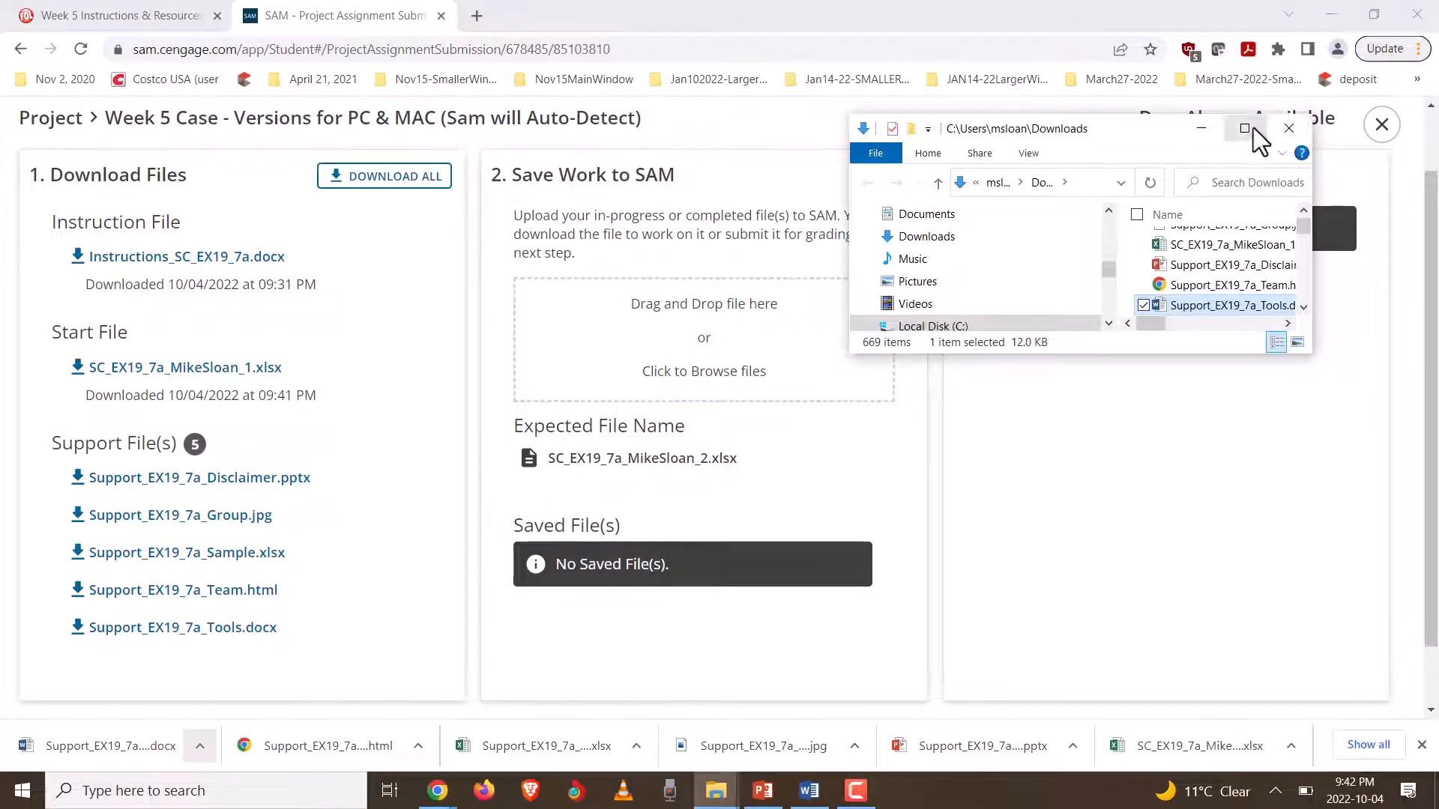
click(1252, 129)
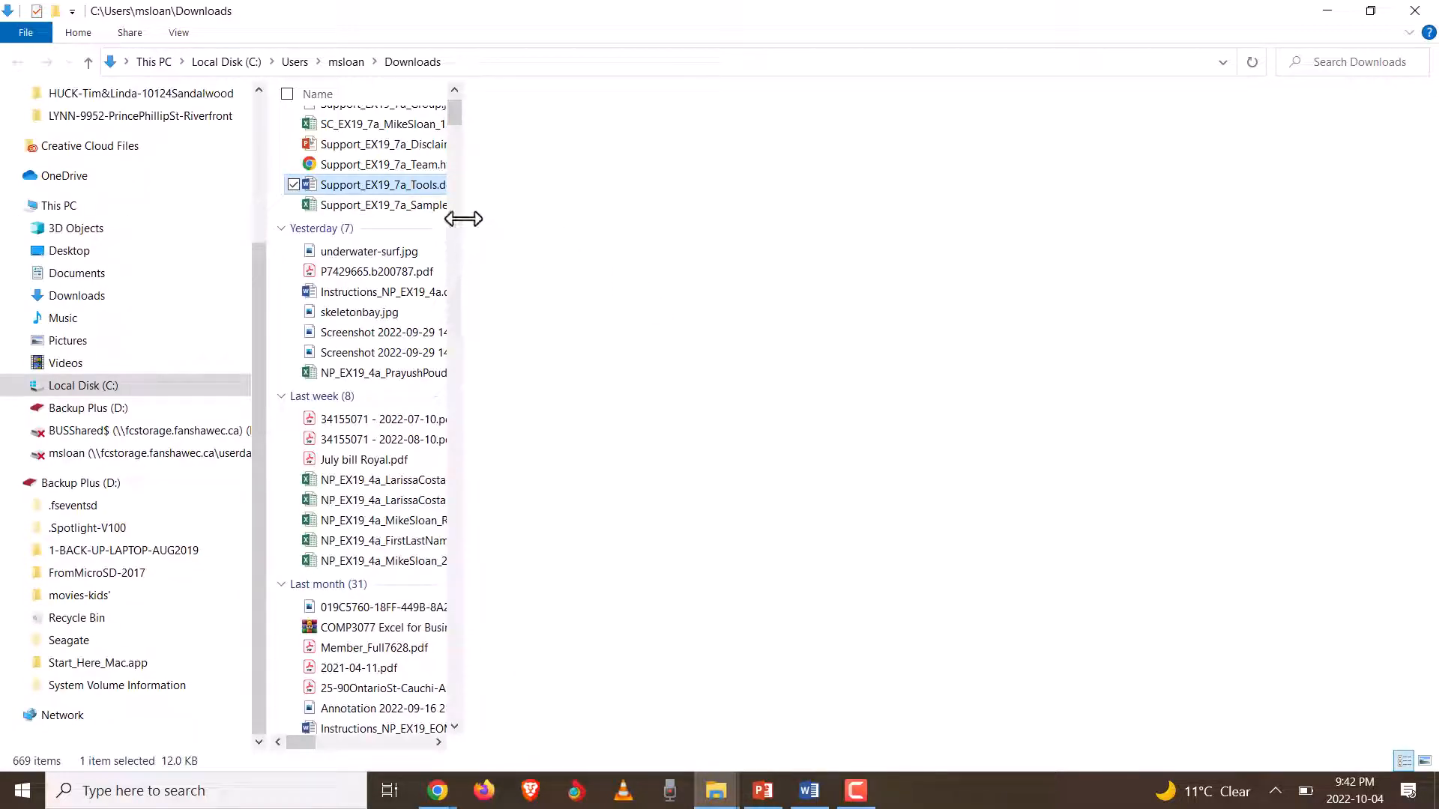
drag(463, 219, 796, 212)
scroll(550, 225, up, 1)
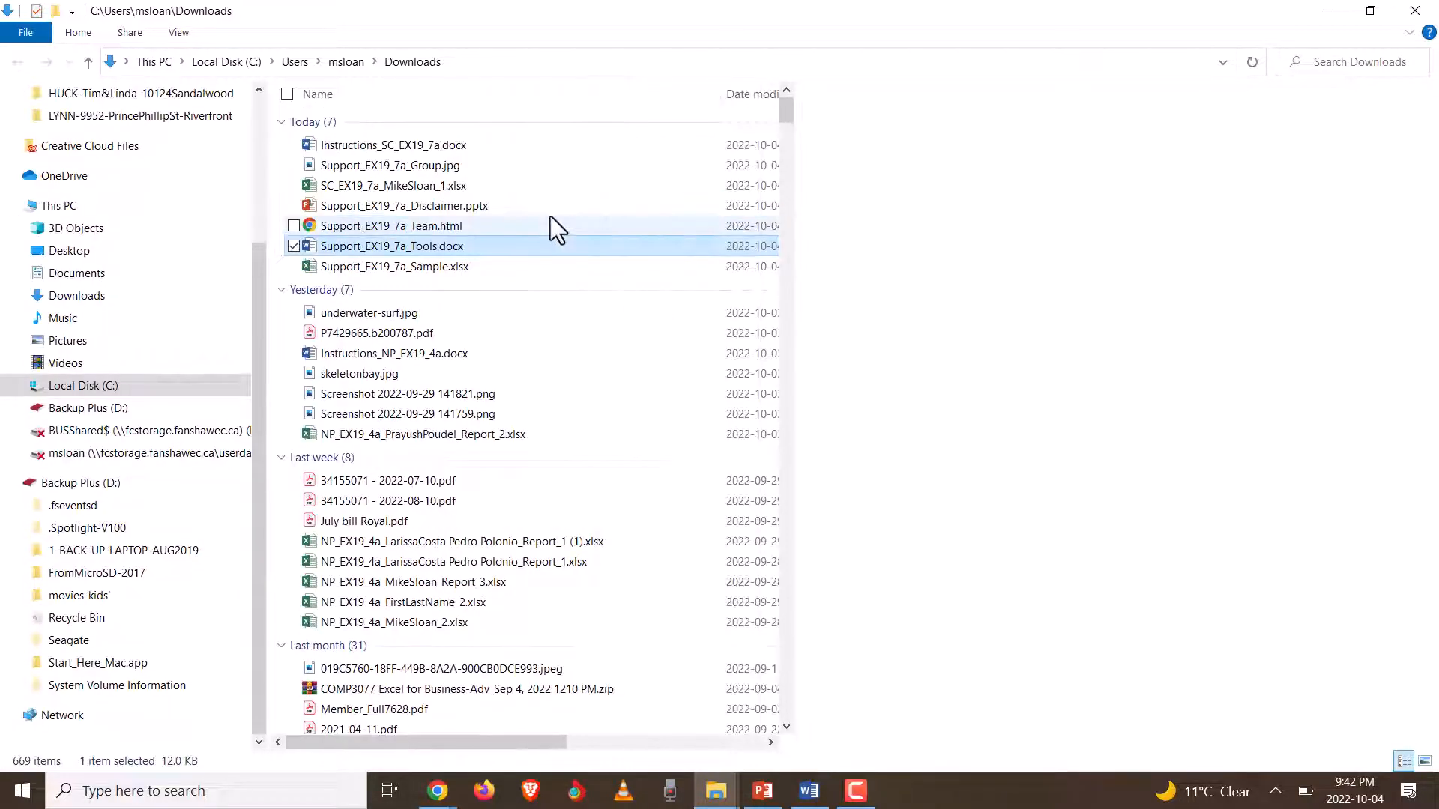
- Rename the SC_EX19_7a start workbook in Downloads so its file name ends in _2 instead of _1
click(359, 188)
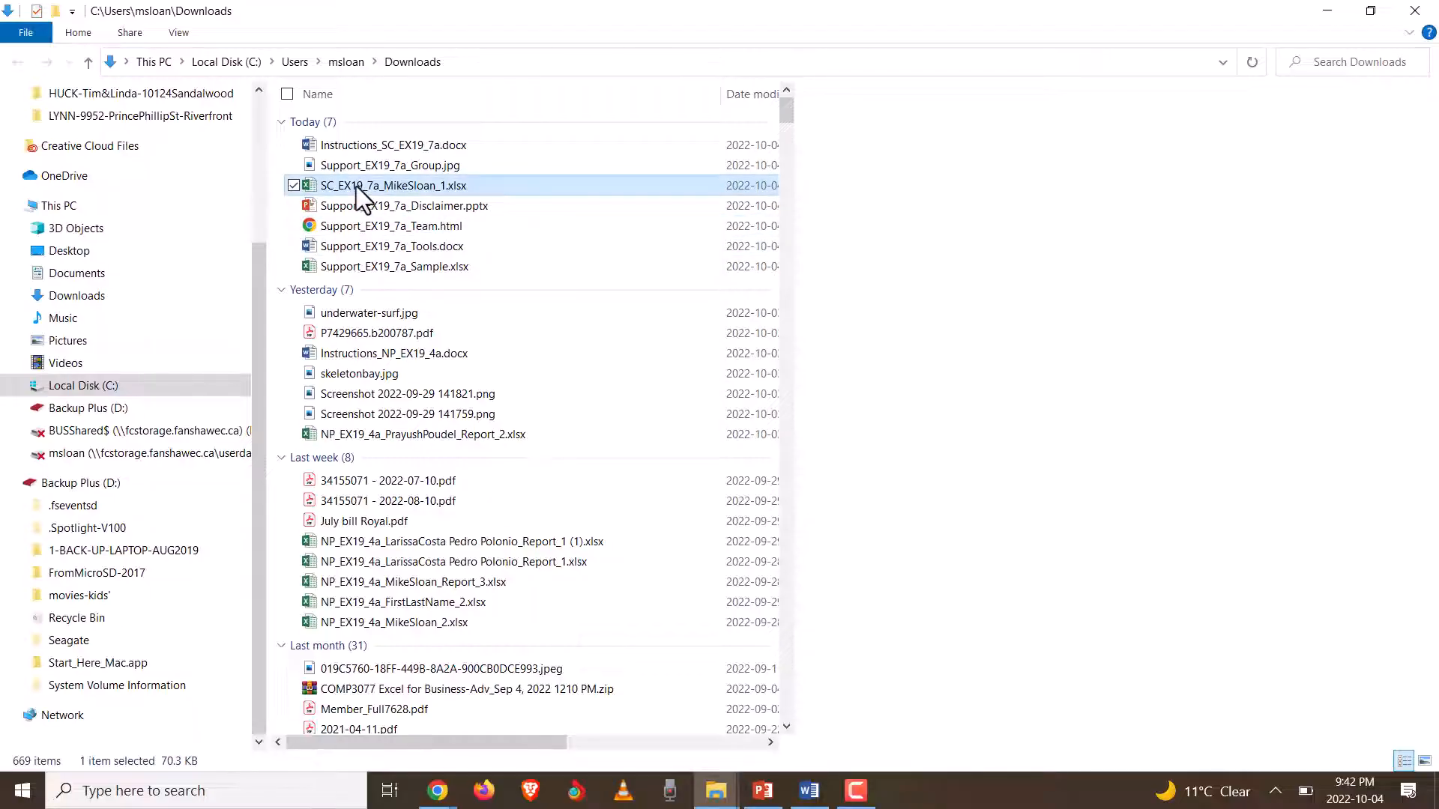
right_click(441, 183)
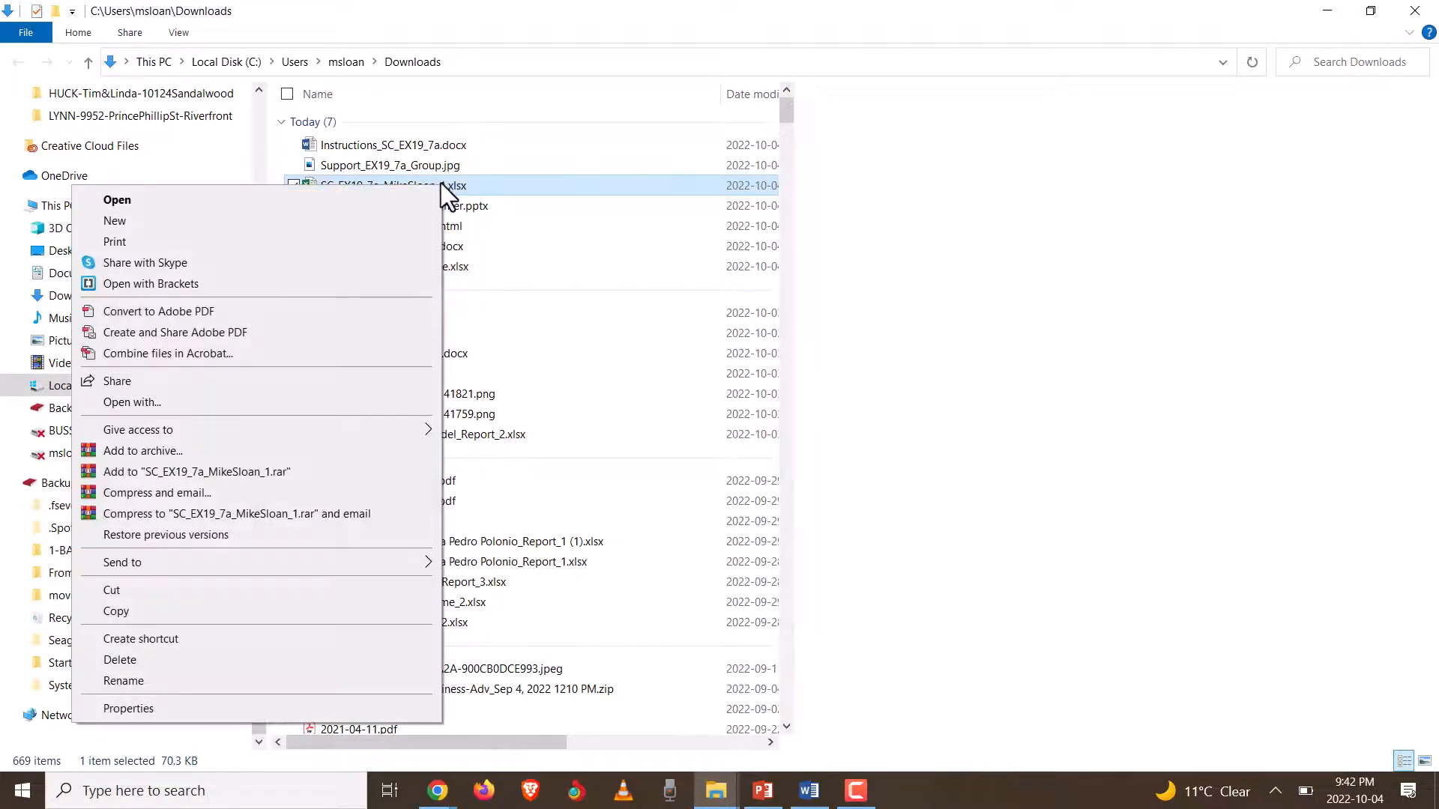
click(204, 681)
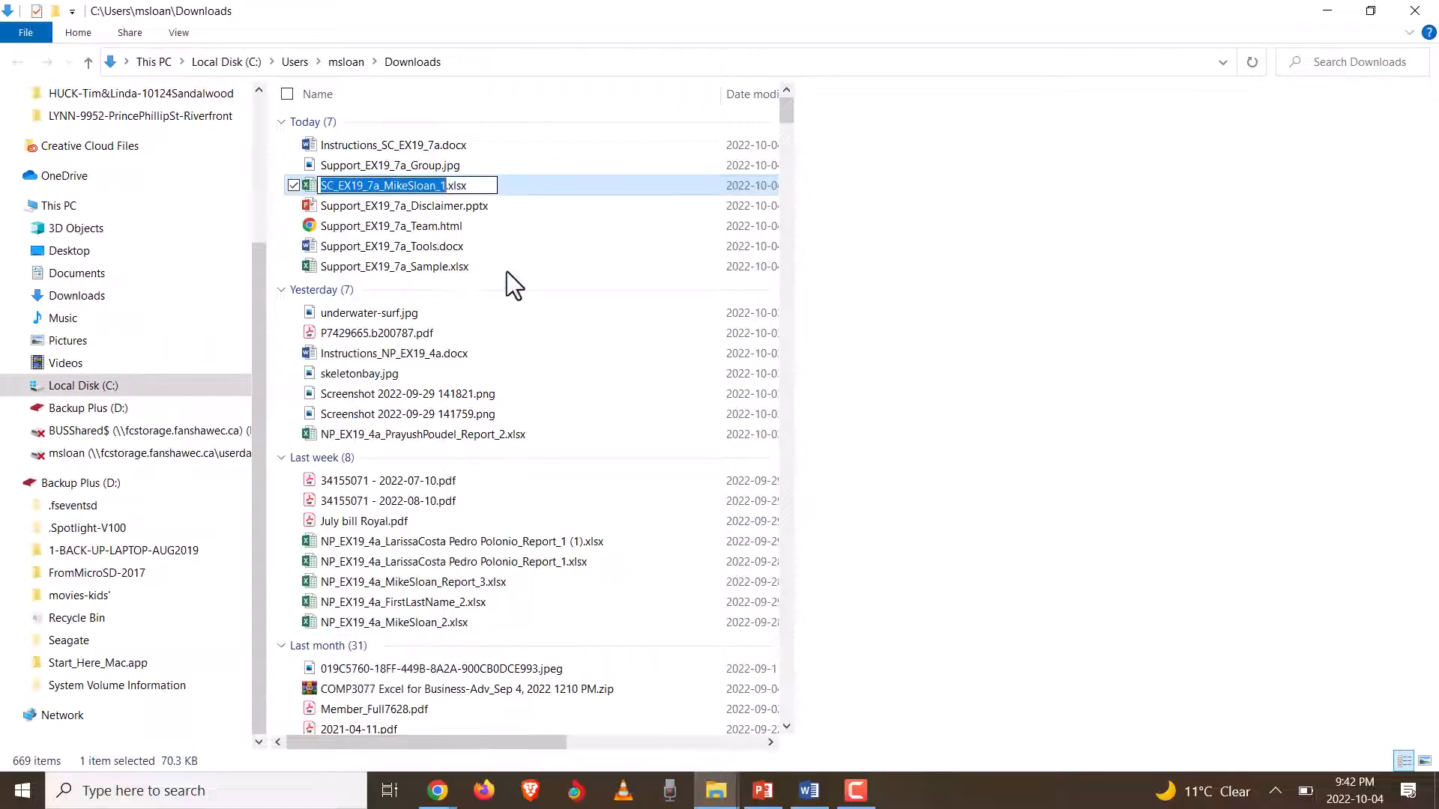
click(450, 186)
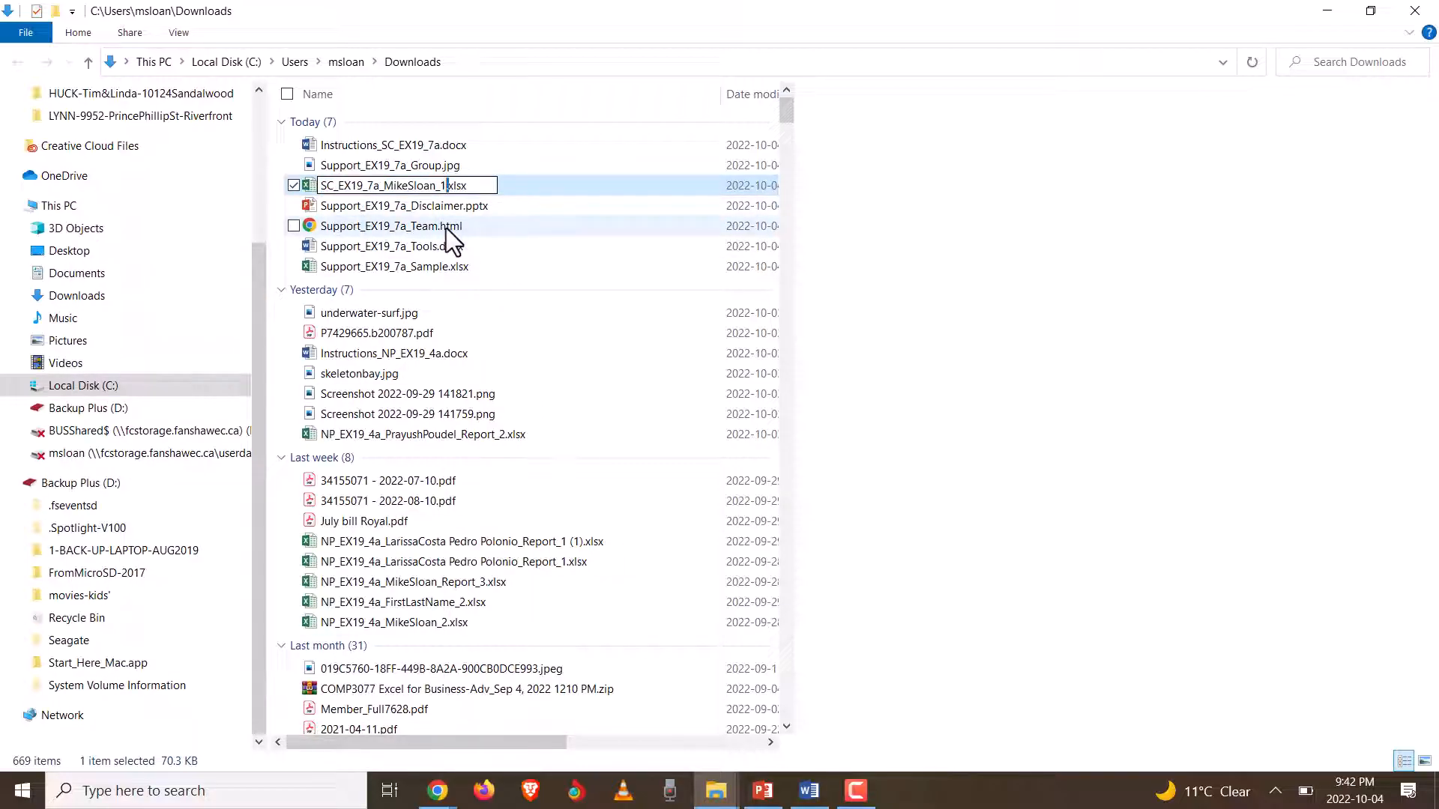
key(BackSpace)
text(2)
key(Return)
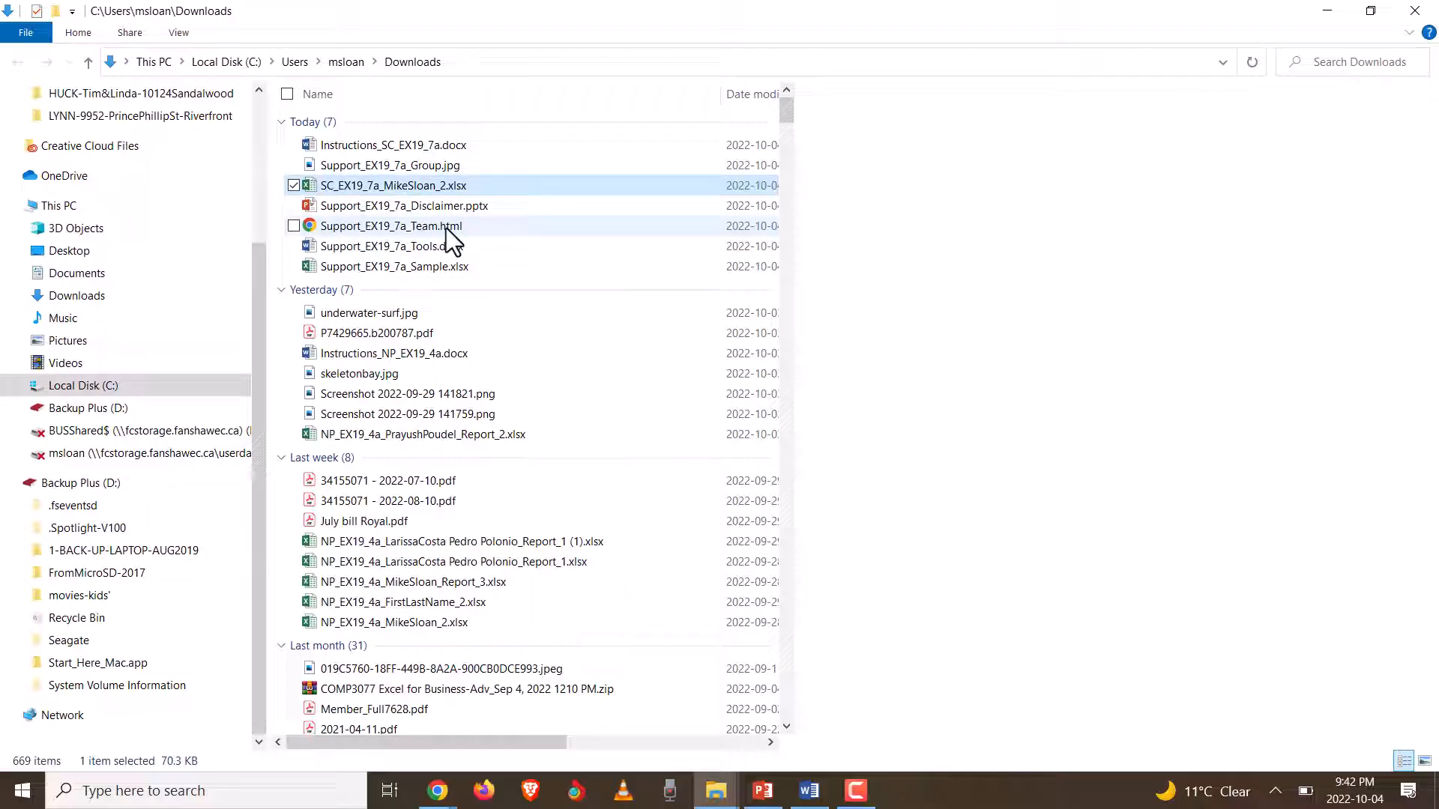
- Open the renamed workbook in Excel, enable editing and content, and continue without updating the links
double_click(394, 185)
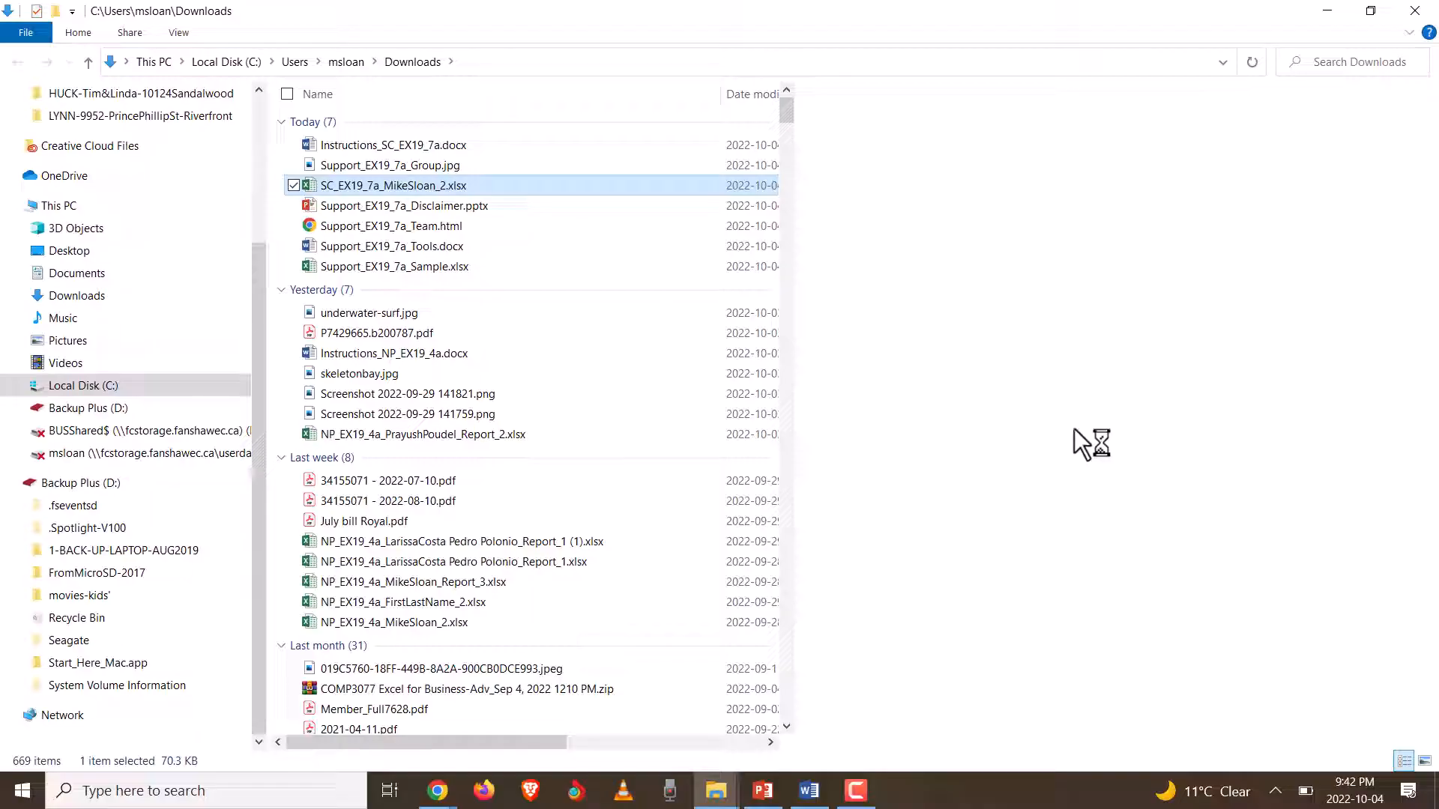
click(811, 793)
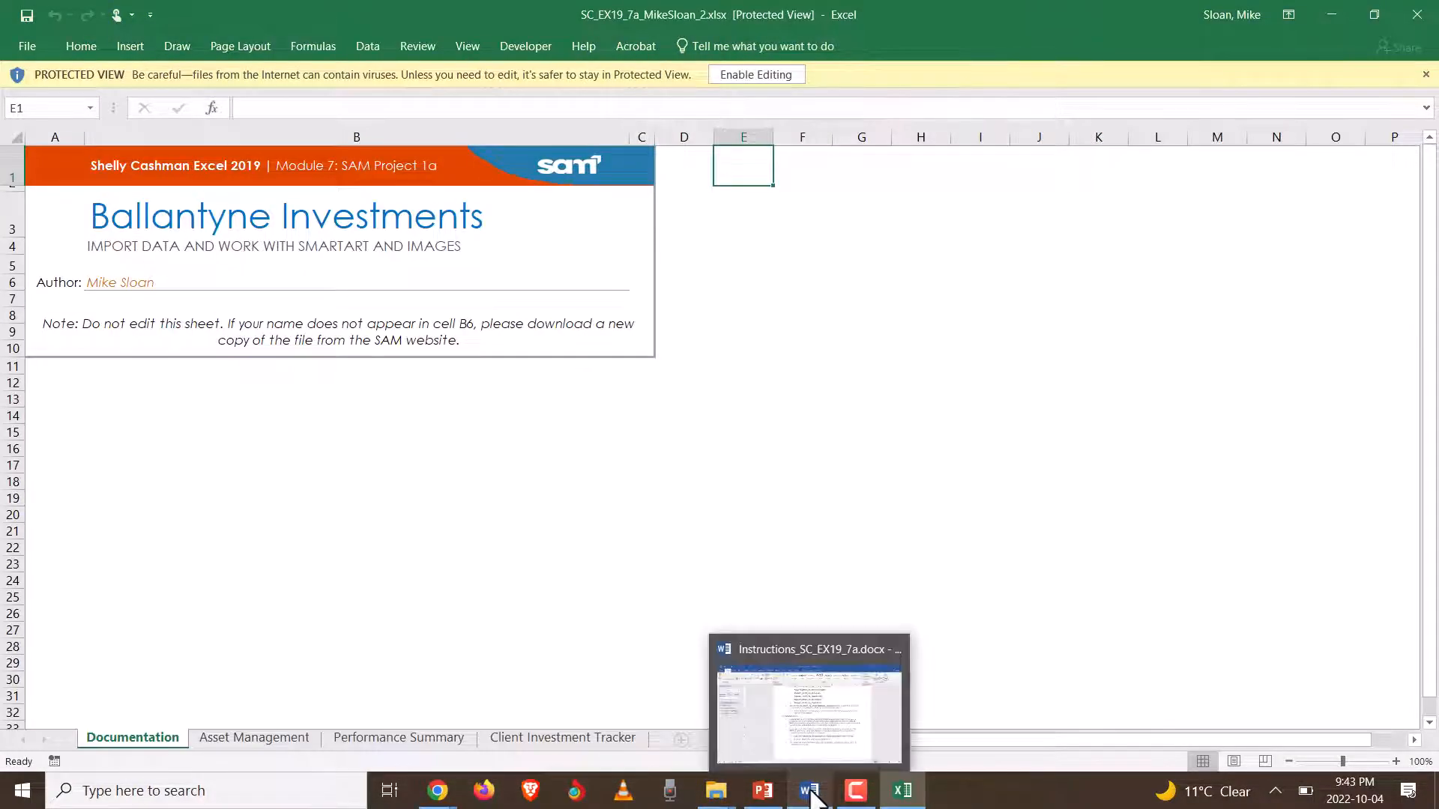
click(782, 72)
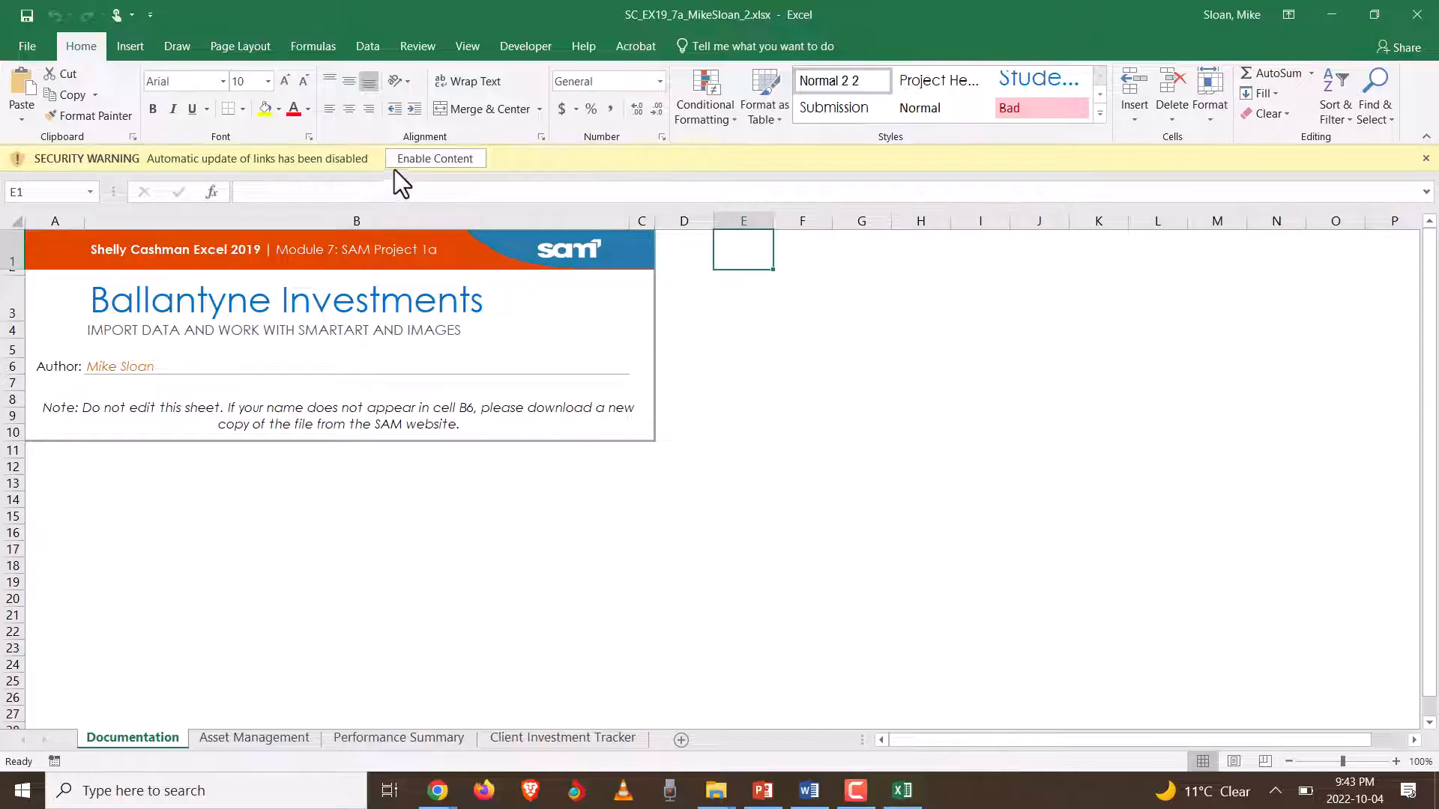
click(408, 159)
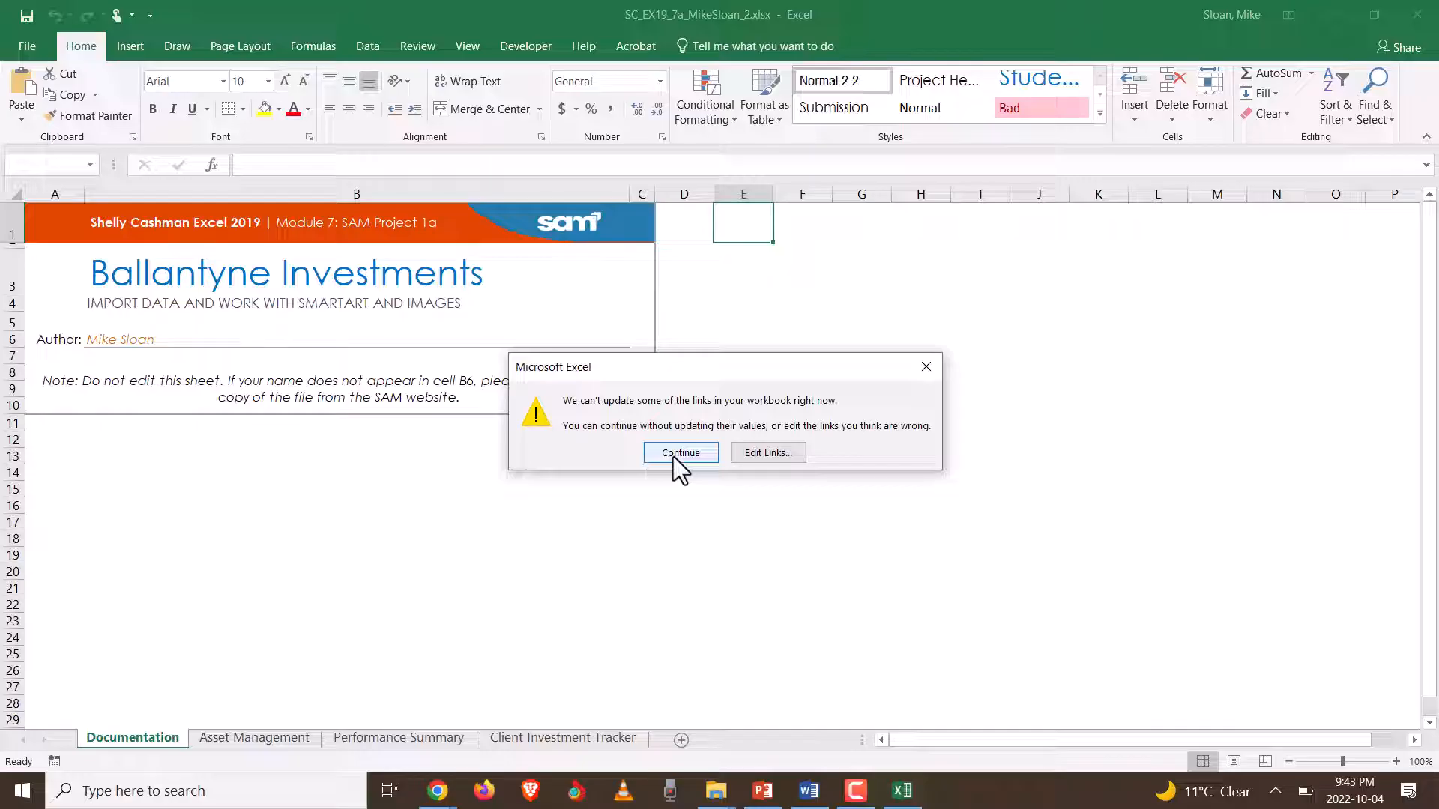
click(679, 454)
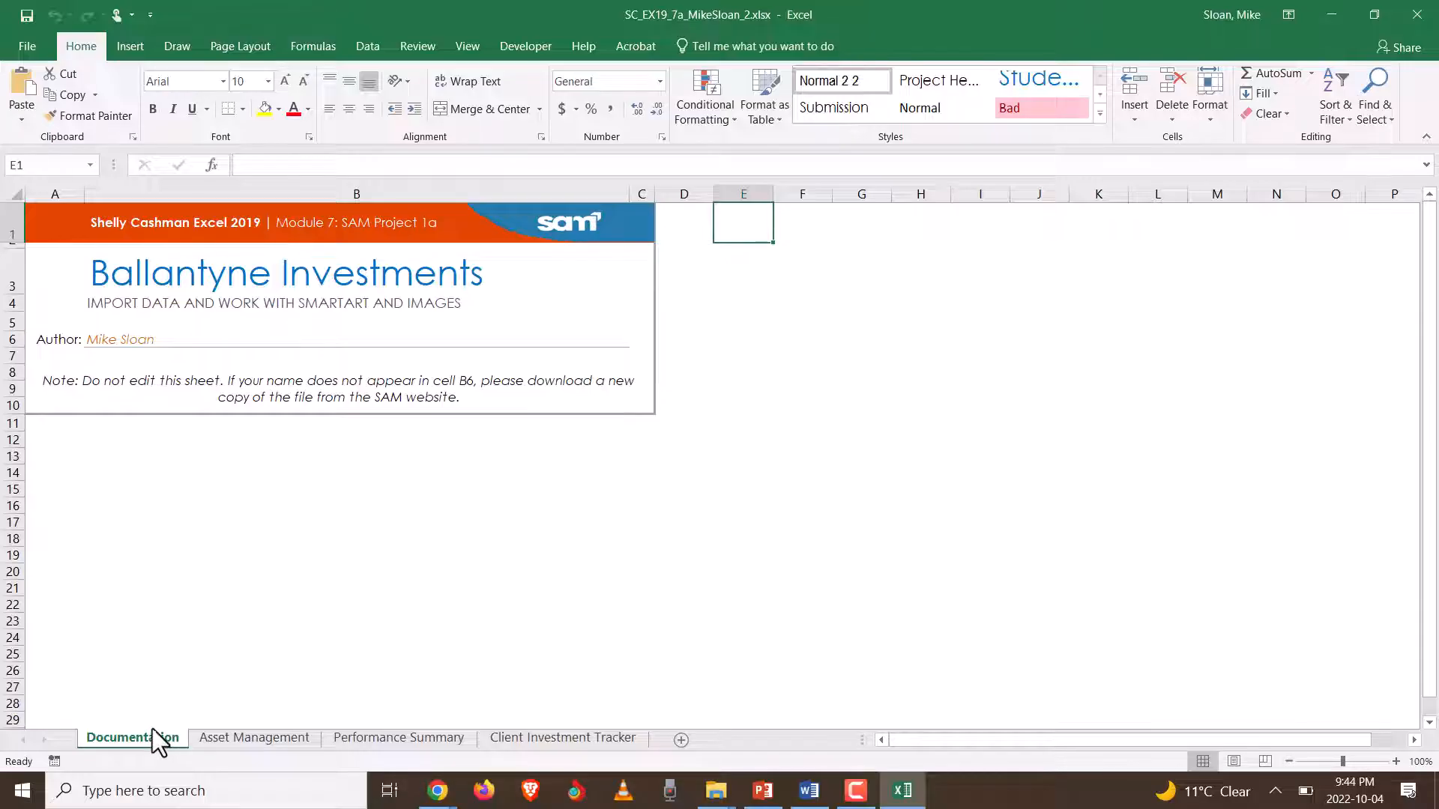
- Show the Asset Management worksheet and read the opening paragraph of project step 1 in the Word instructions
click(255, 741)
click(808, 793)
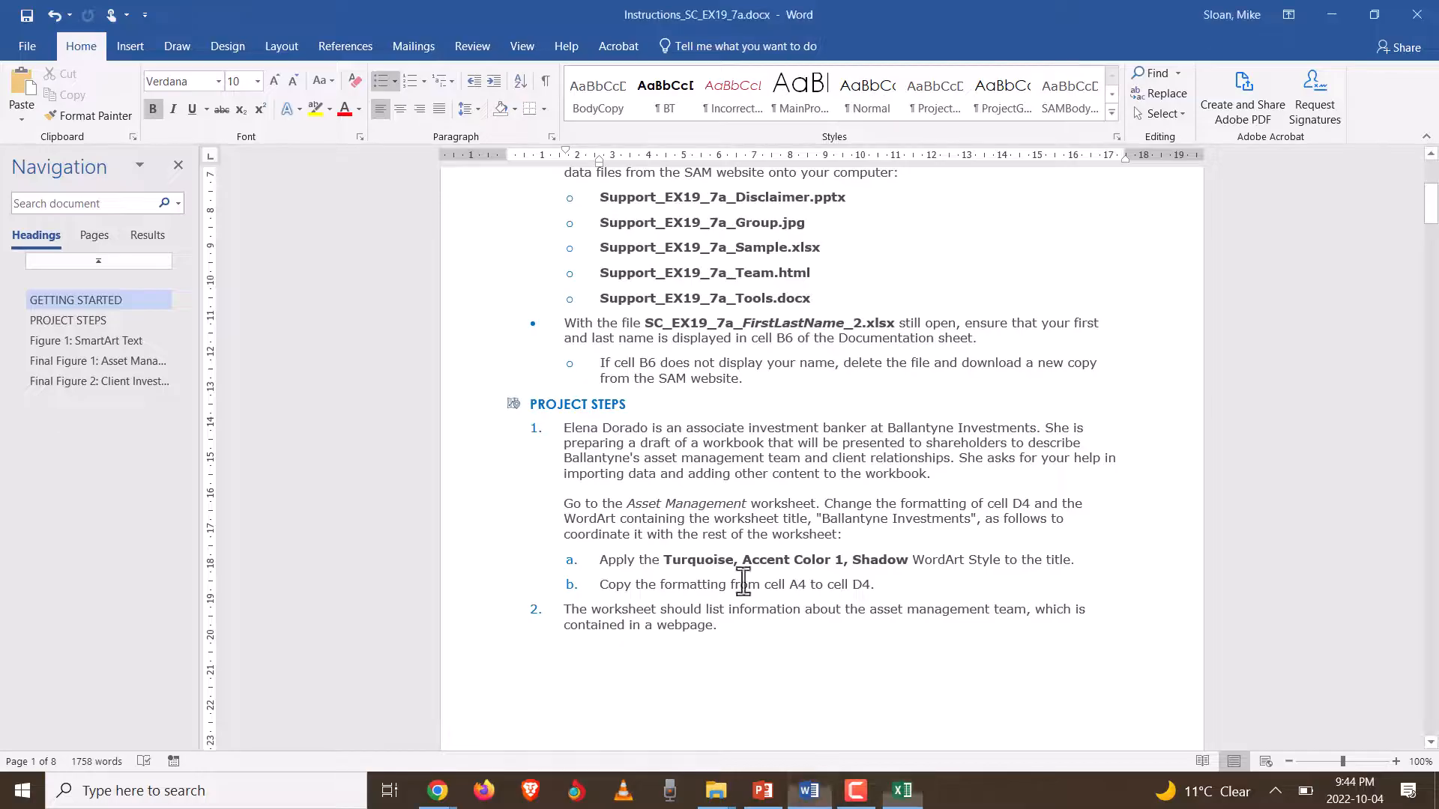
drag(584, 429, 992, 480)
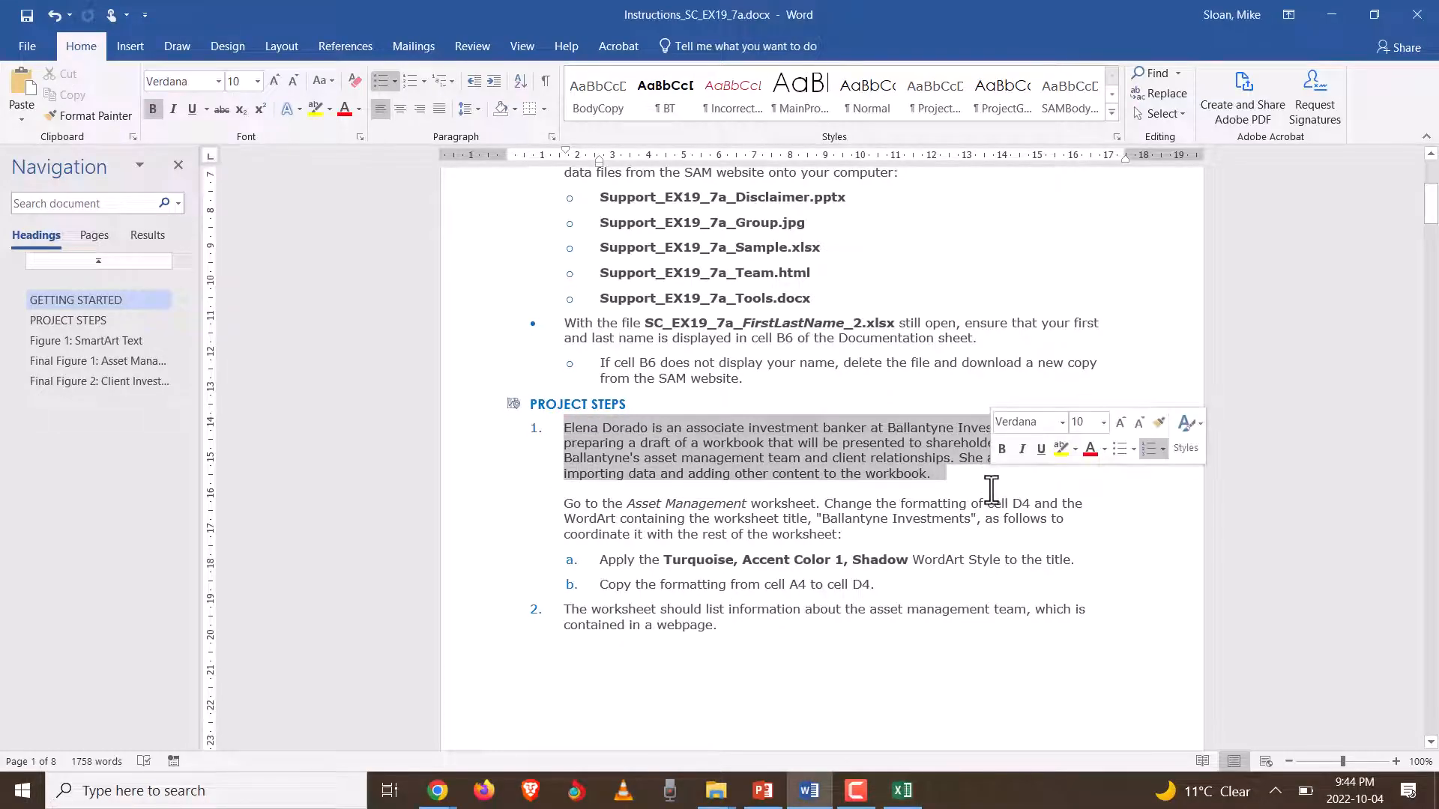
click(958, 492)
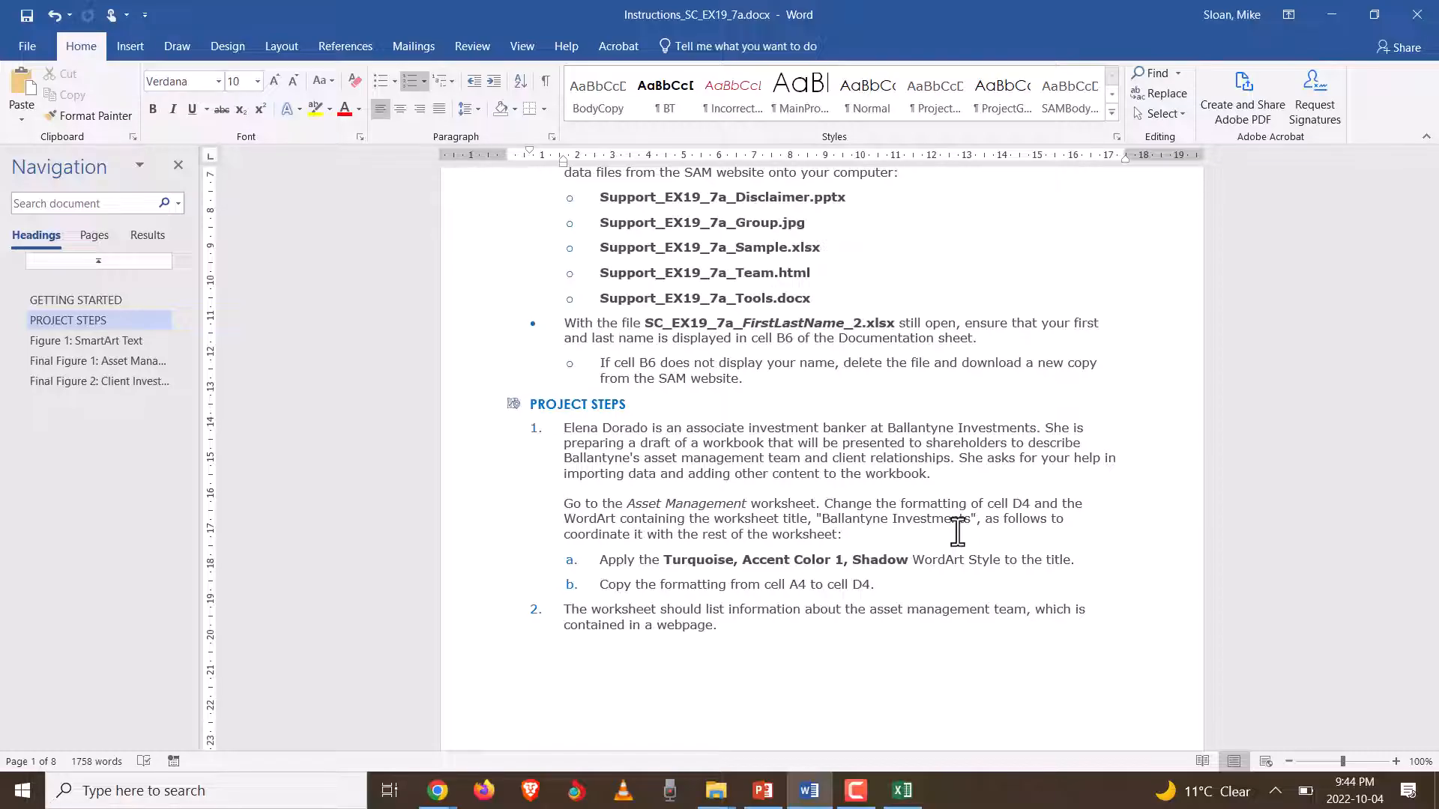
- Compare the title and cells A4 and D4 on the Asset Management sheet with step 1 of the Word instructions
key(alt+Tab)
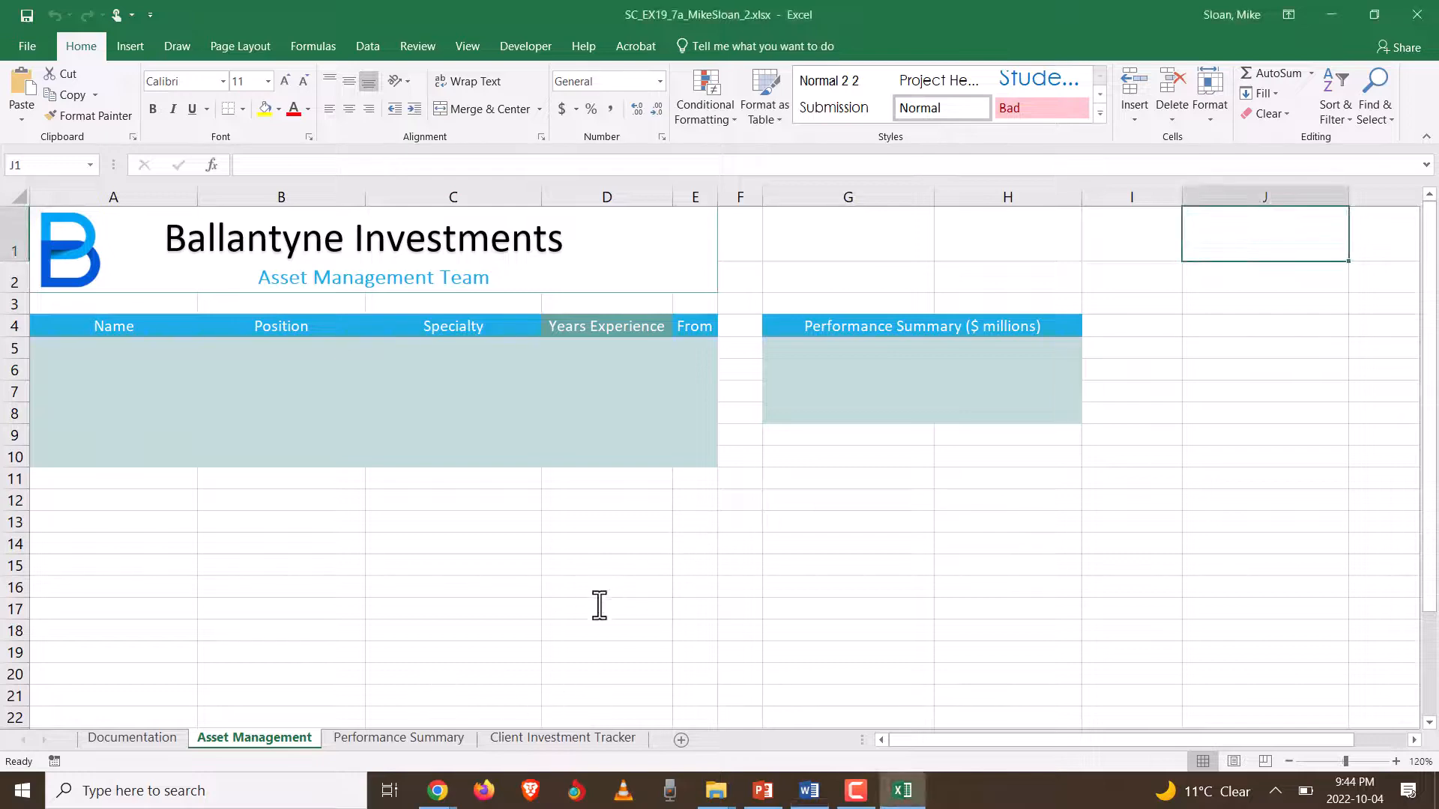
key(alt+Tab)
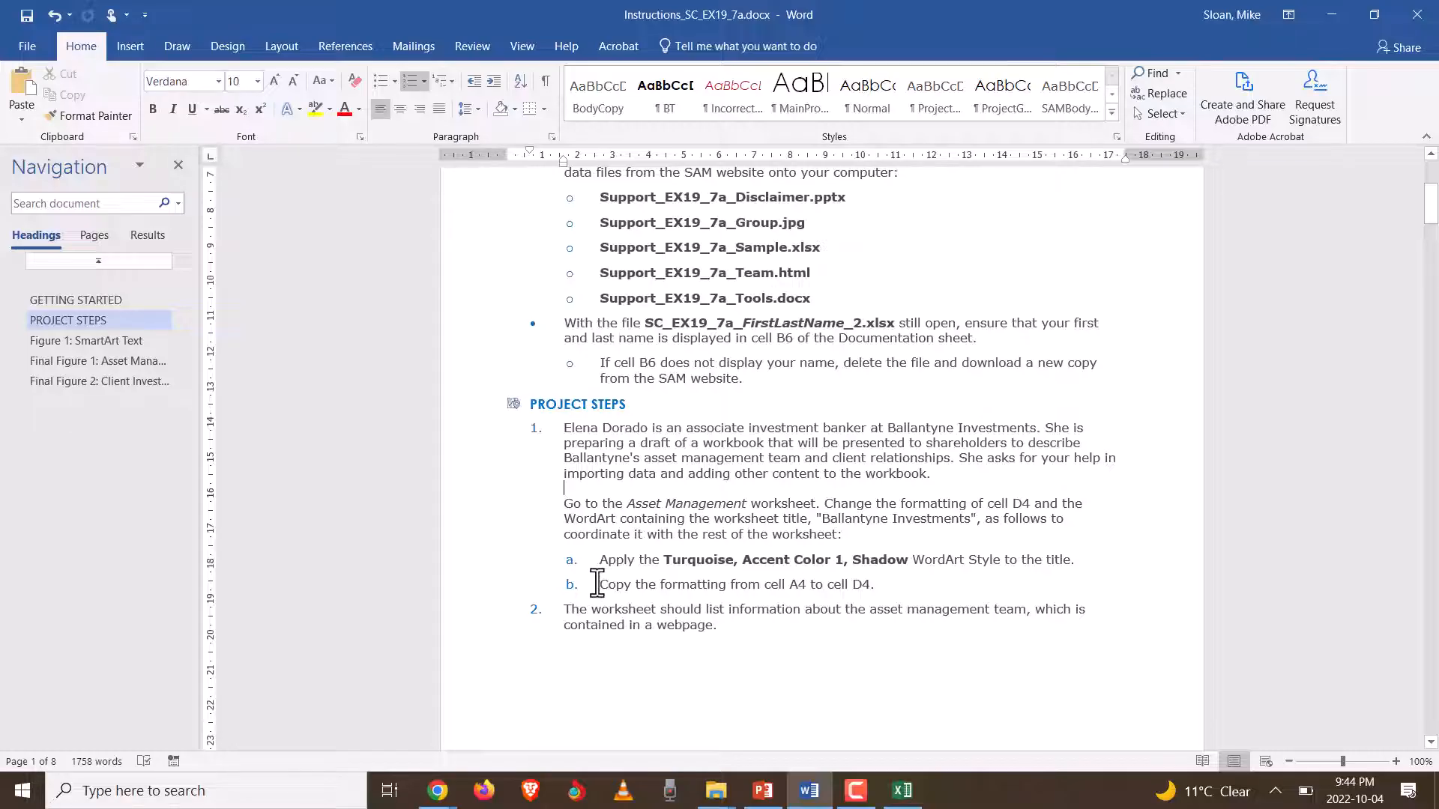
key(alt+Tab)
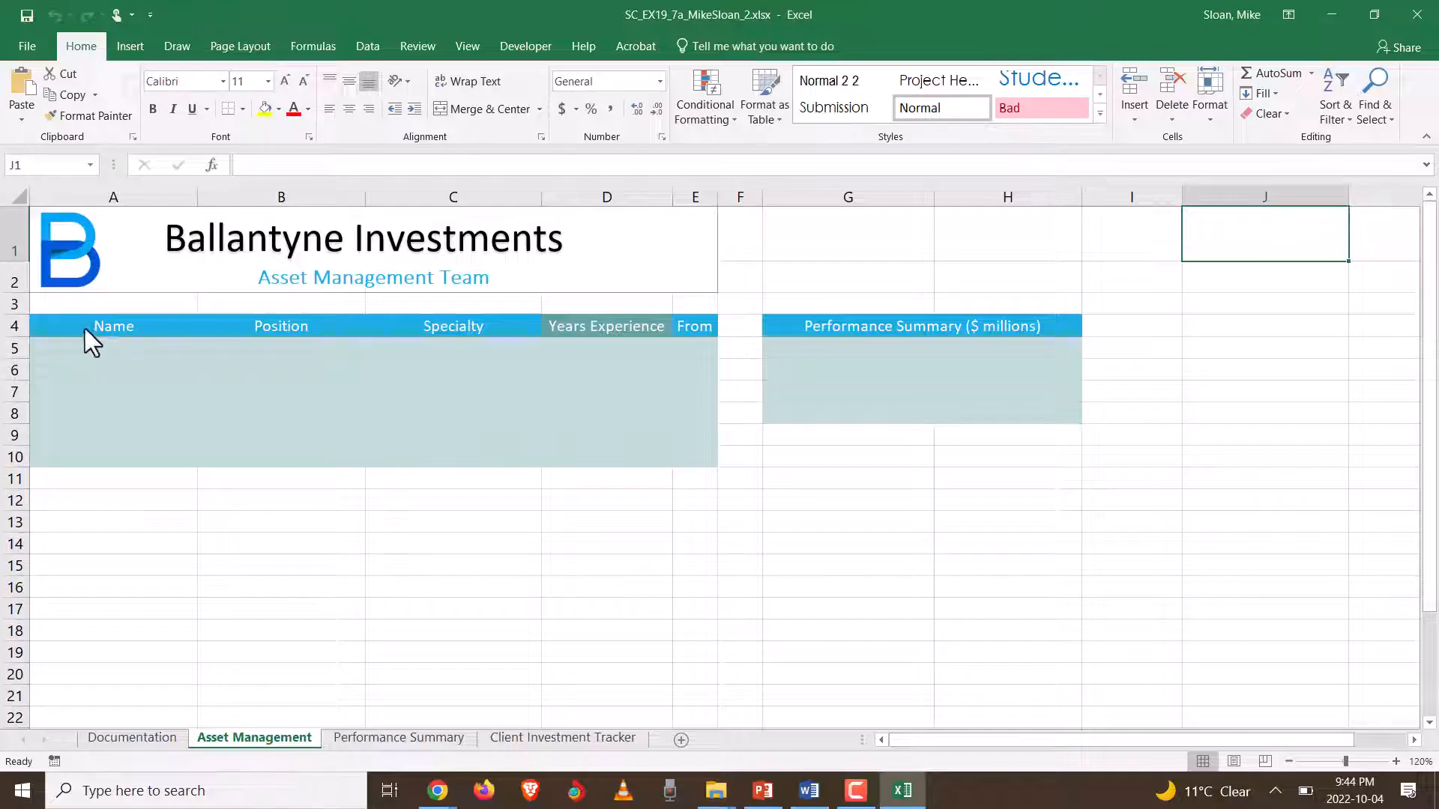
click(614, 330)
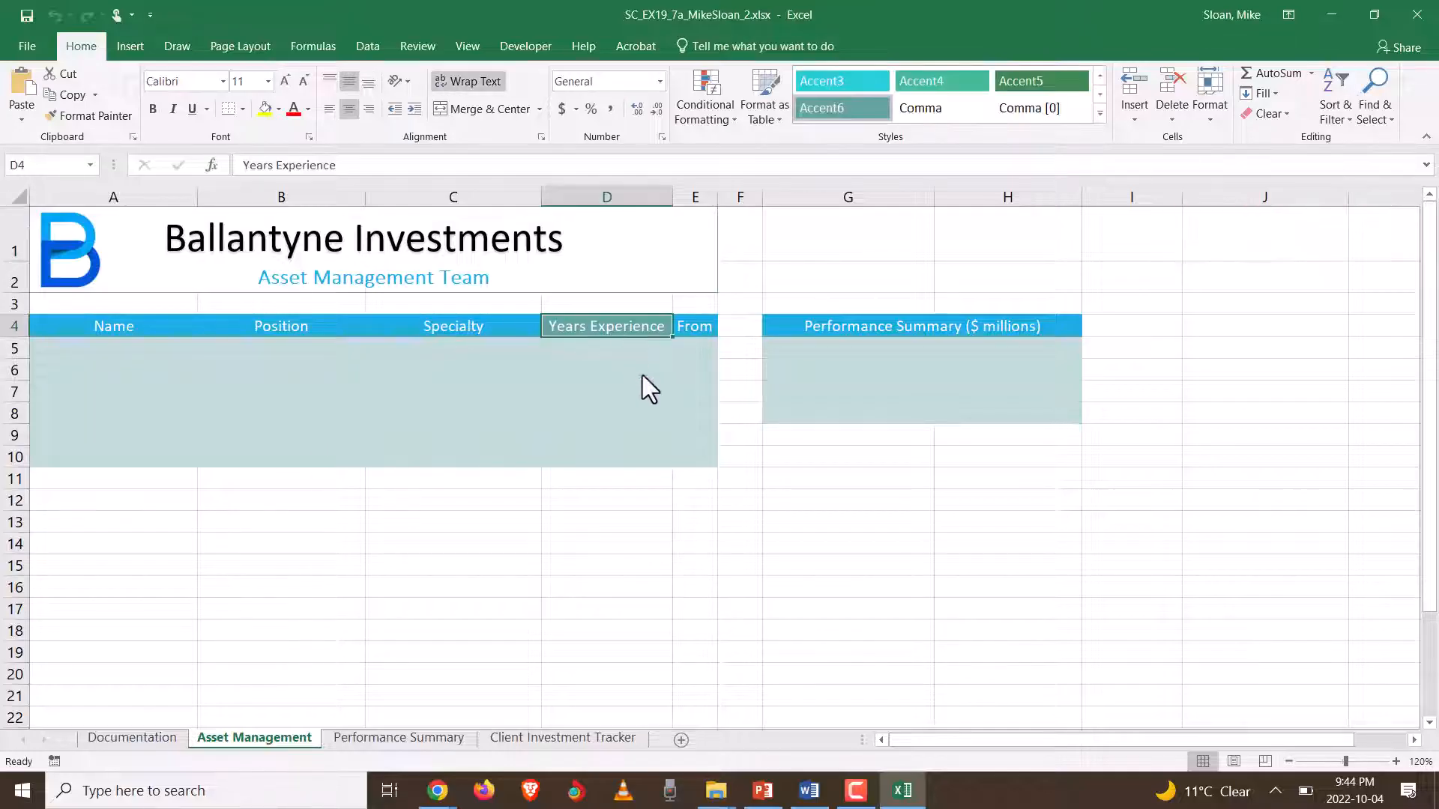
key(alt+Tab)
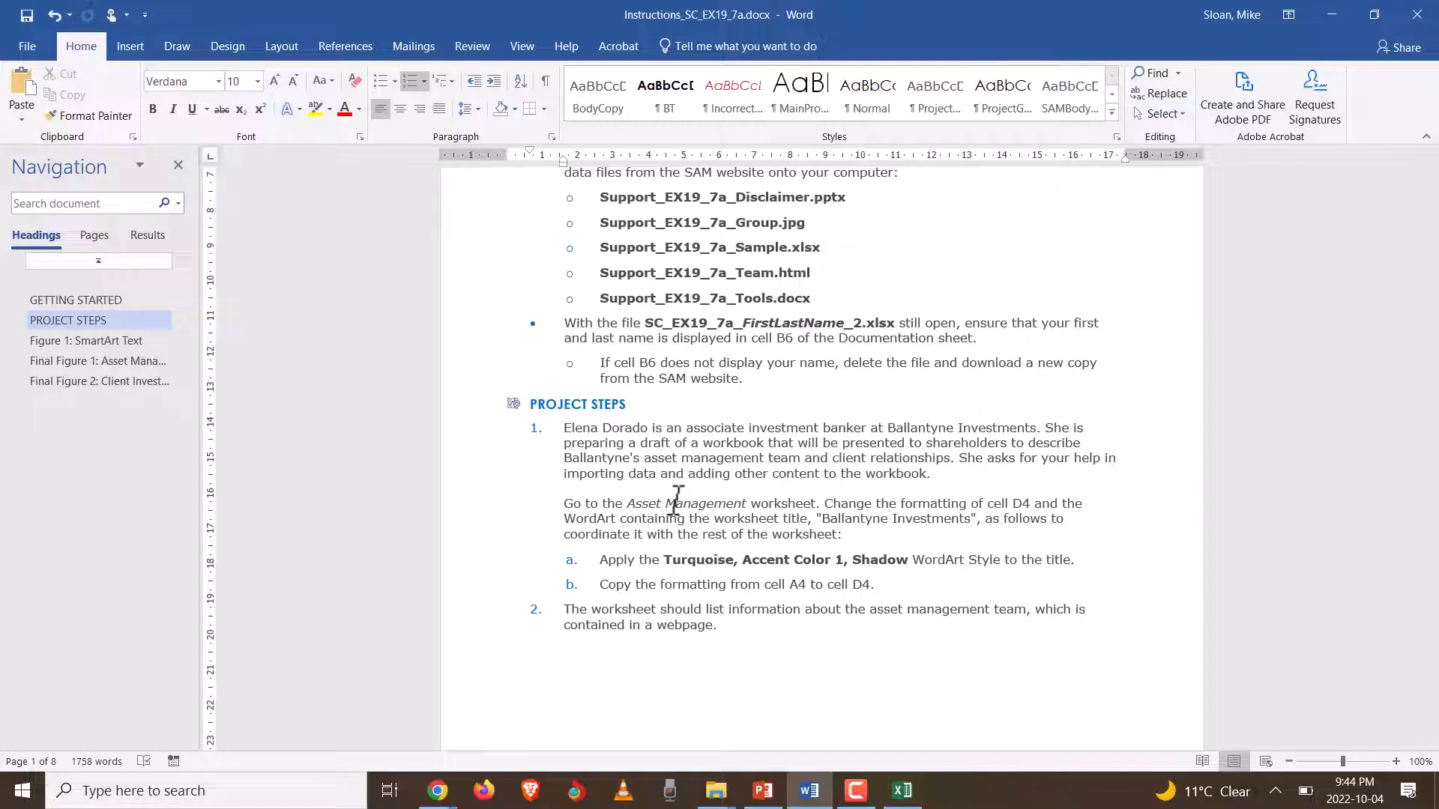
key(alt+Tab)
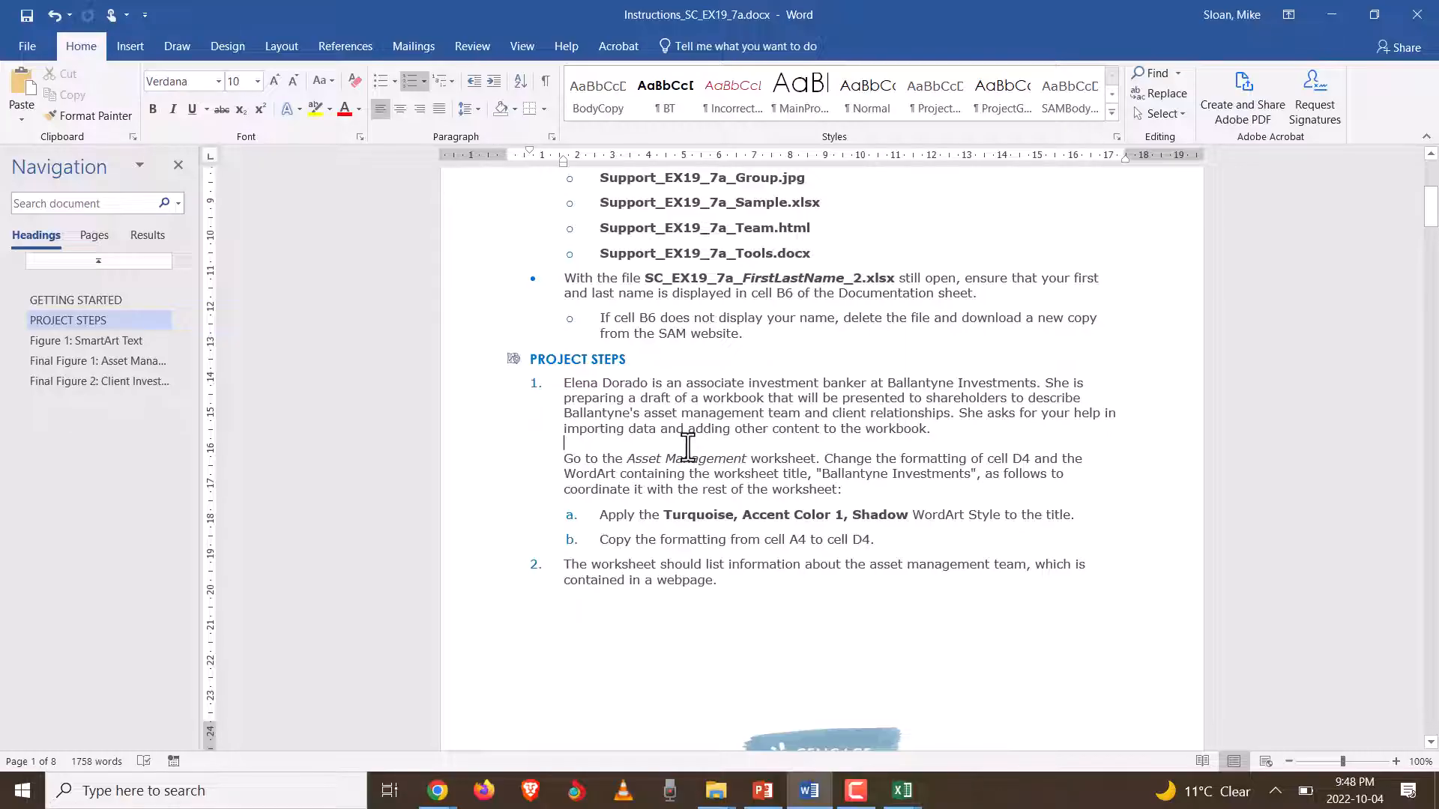
- Reread the formatting tasks 1a and 1b in the Word instructions and return to the Excel workbook
scroll(824, 509, down, 1)
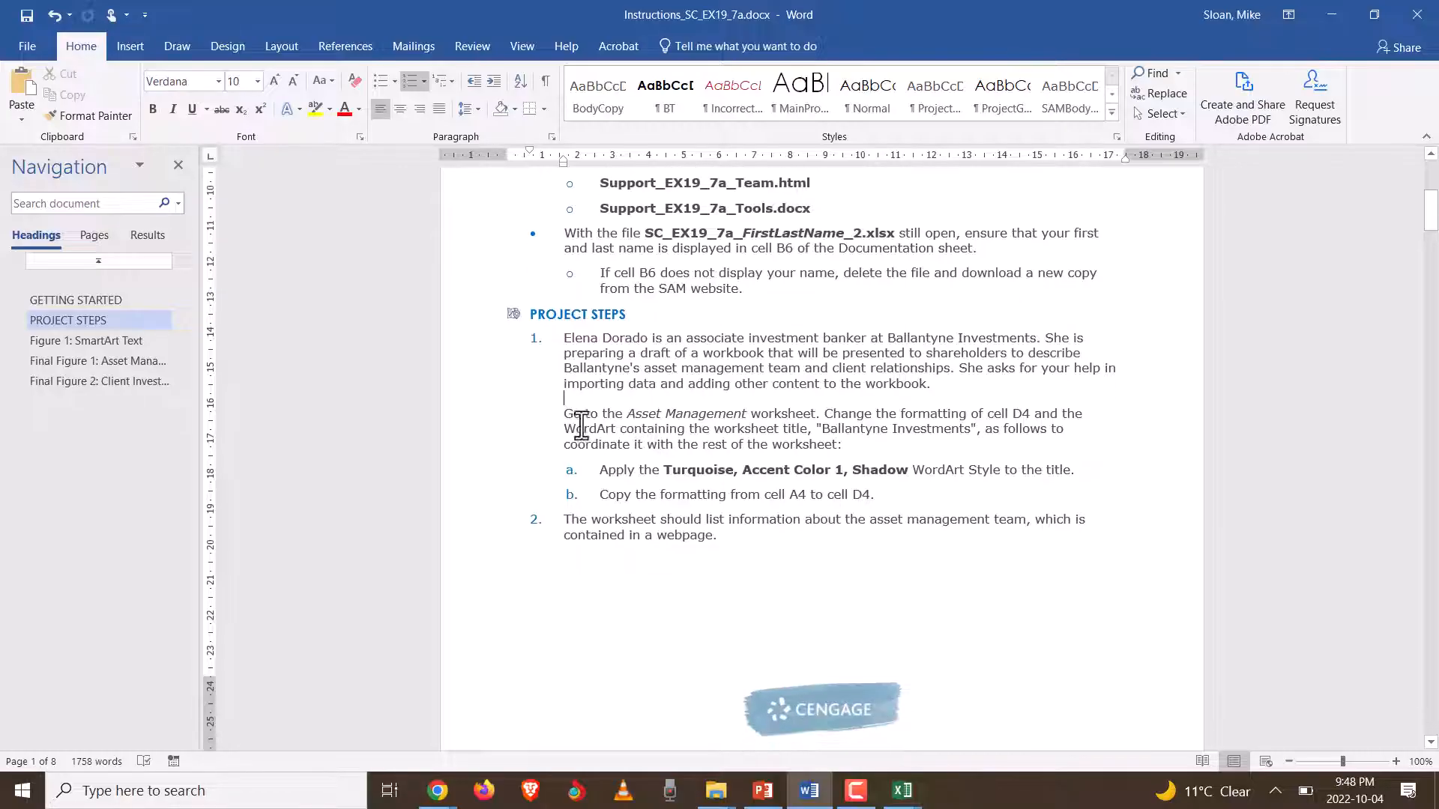
drag(568, 413, 839, 444)
click(603, 476)
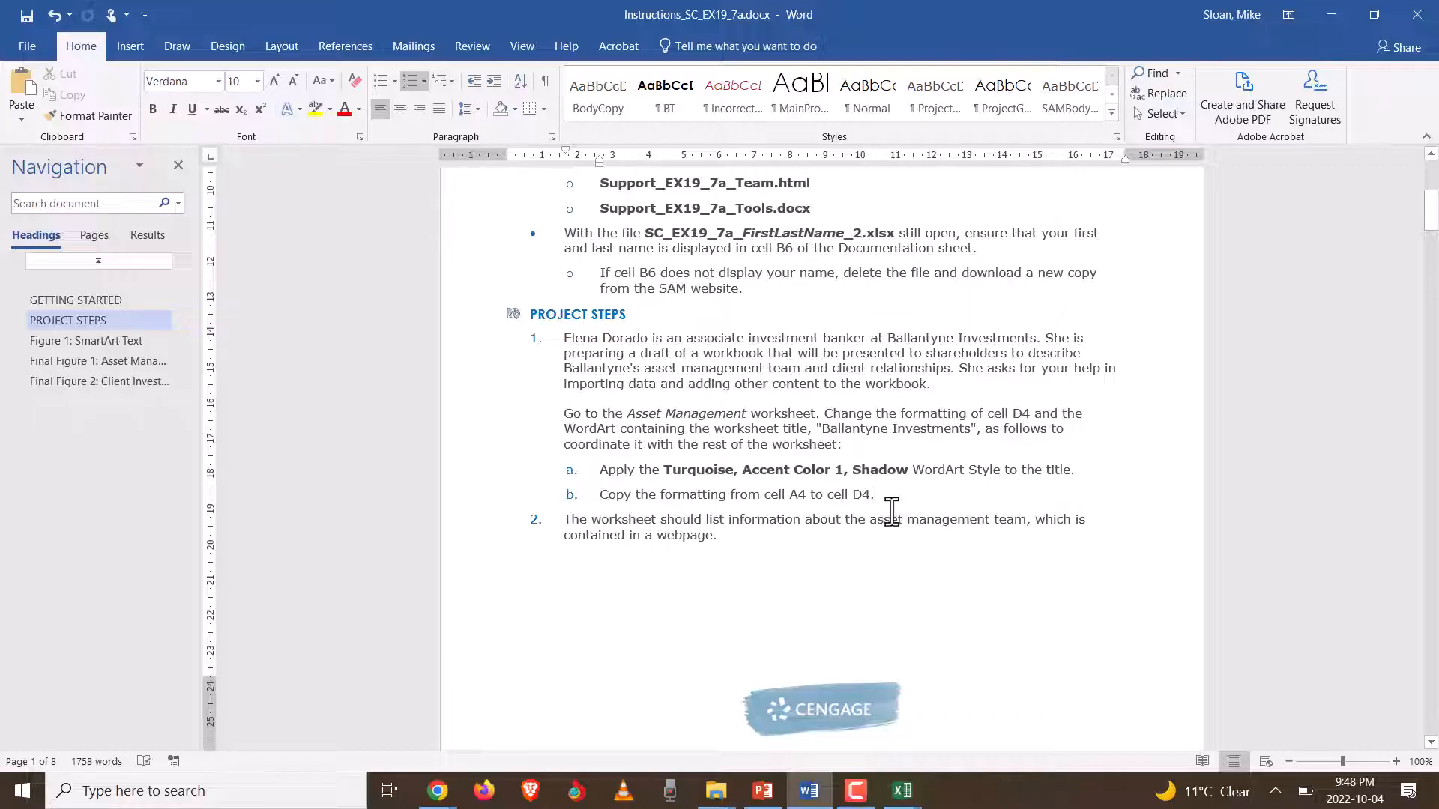
key(alt+Tab)
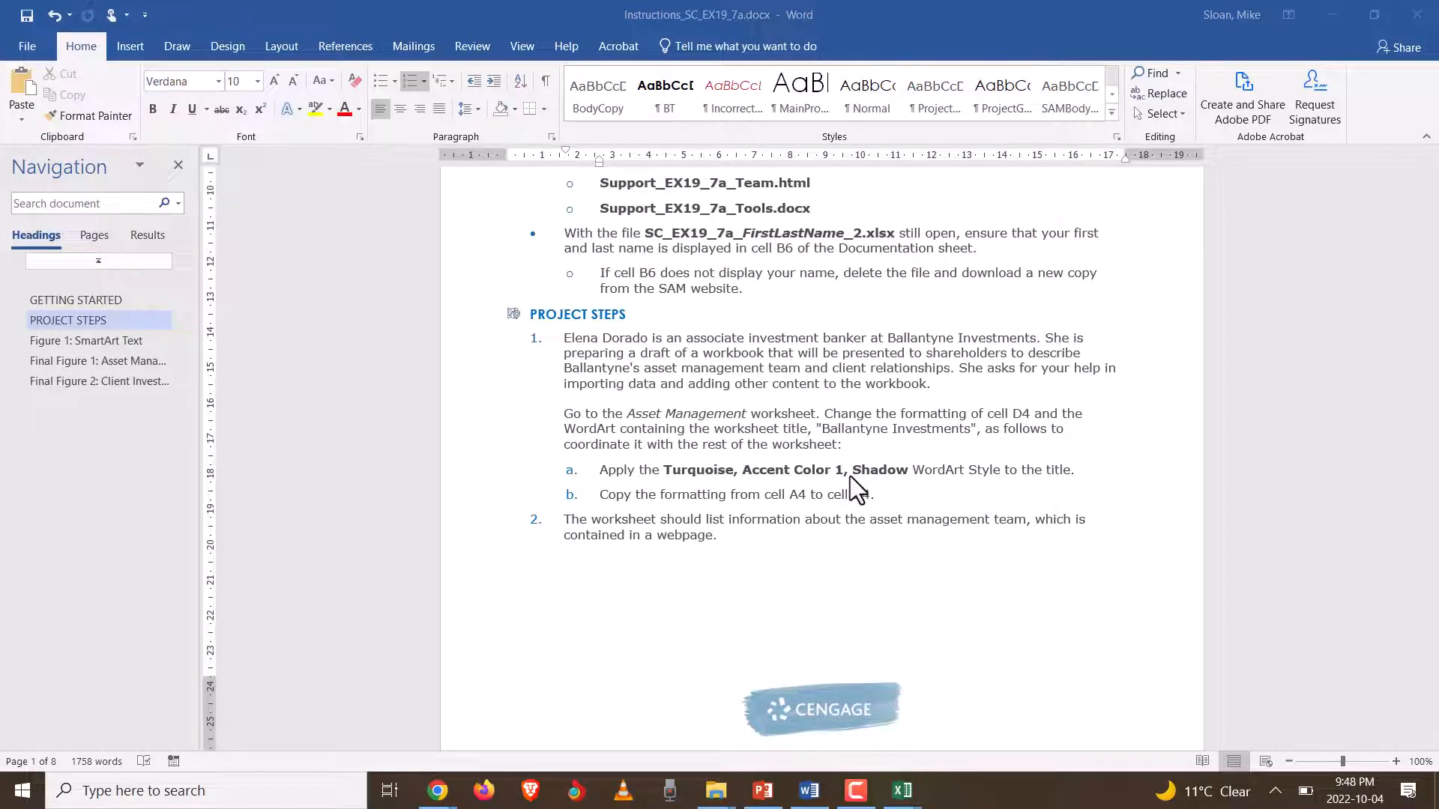
key(alt+Tab)
key(alt+Tab)
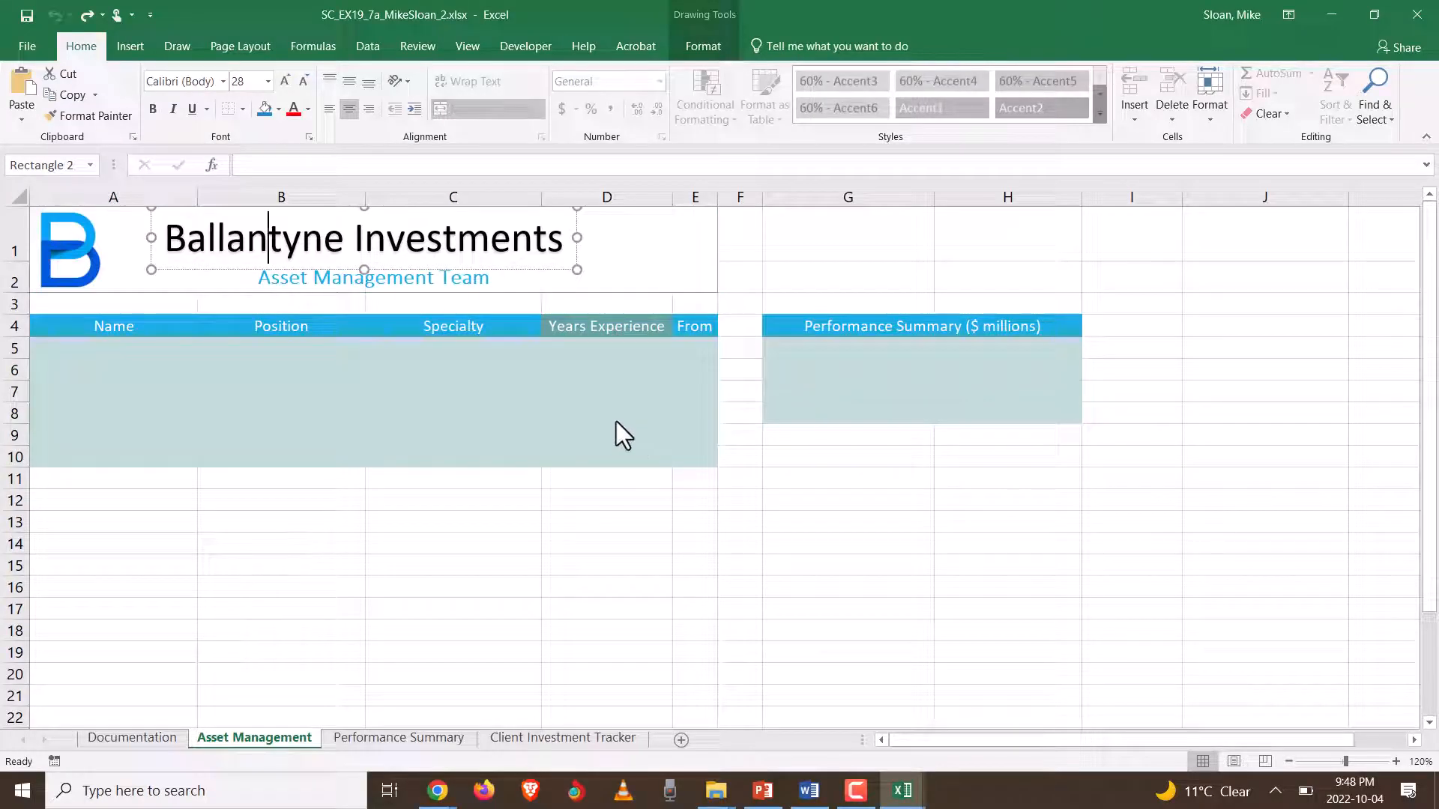
- Select the company logo and go to cell A1 to examine what lies behind the worksheet title
click(98, 240)
click(69, 165)
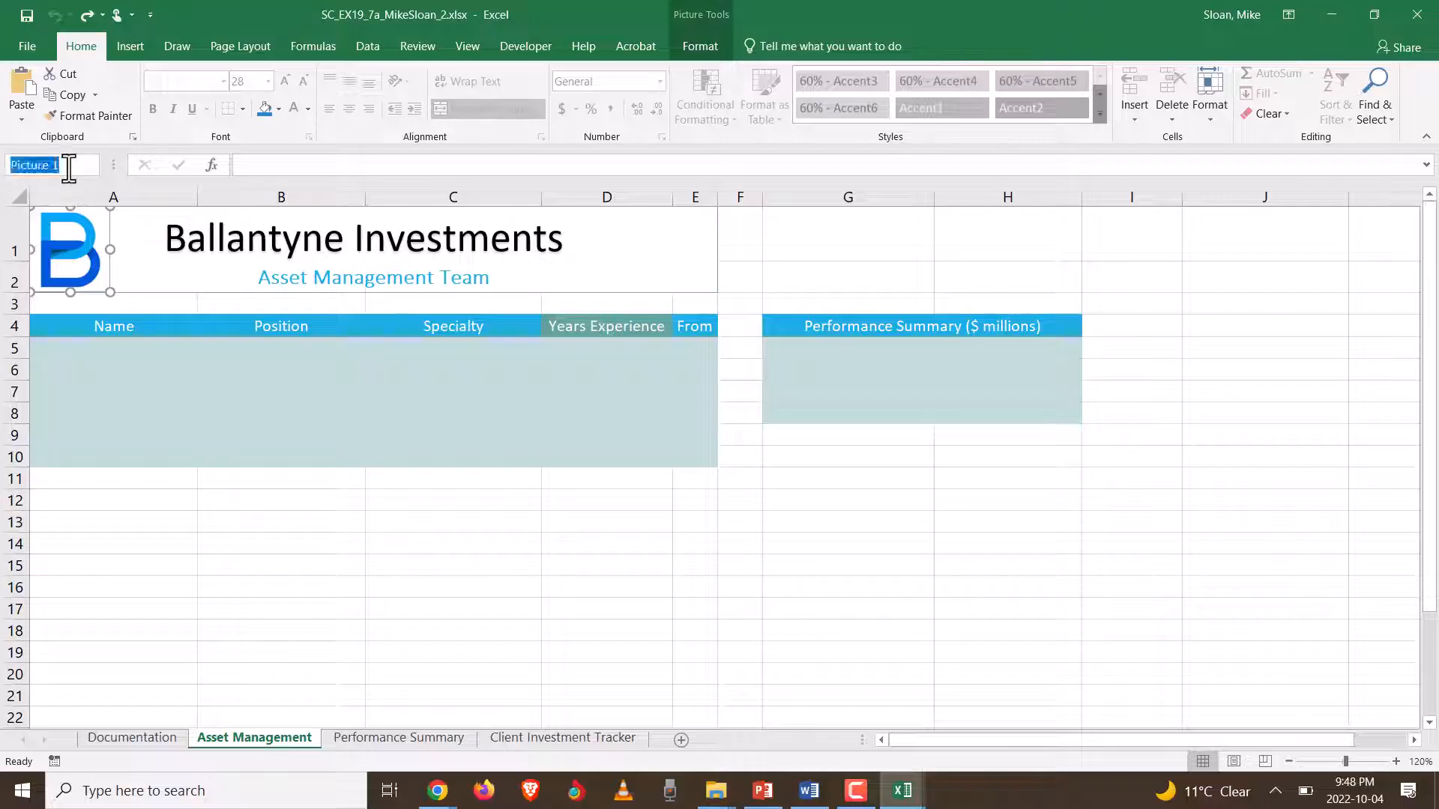
text(a1)
key(Return)
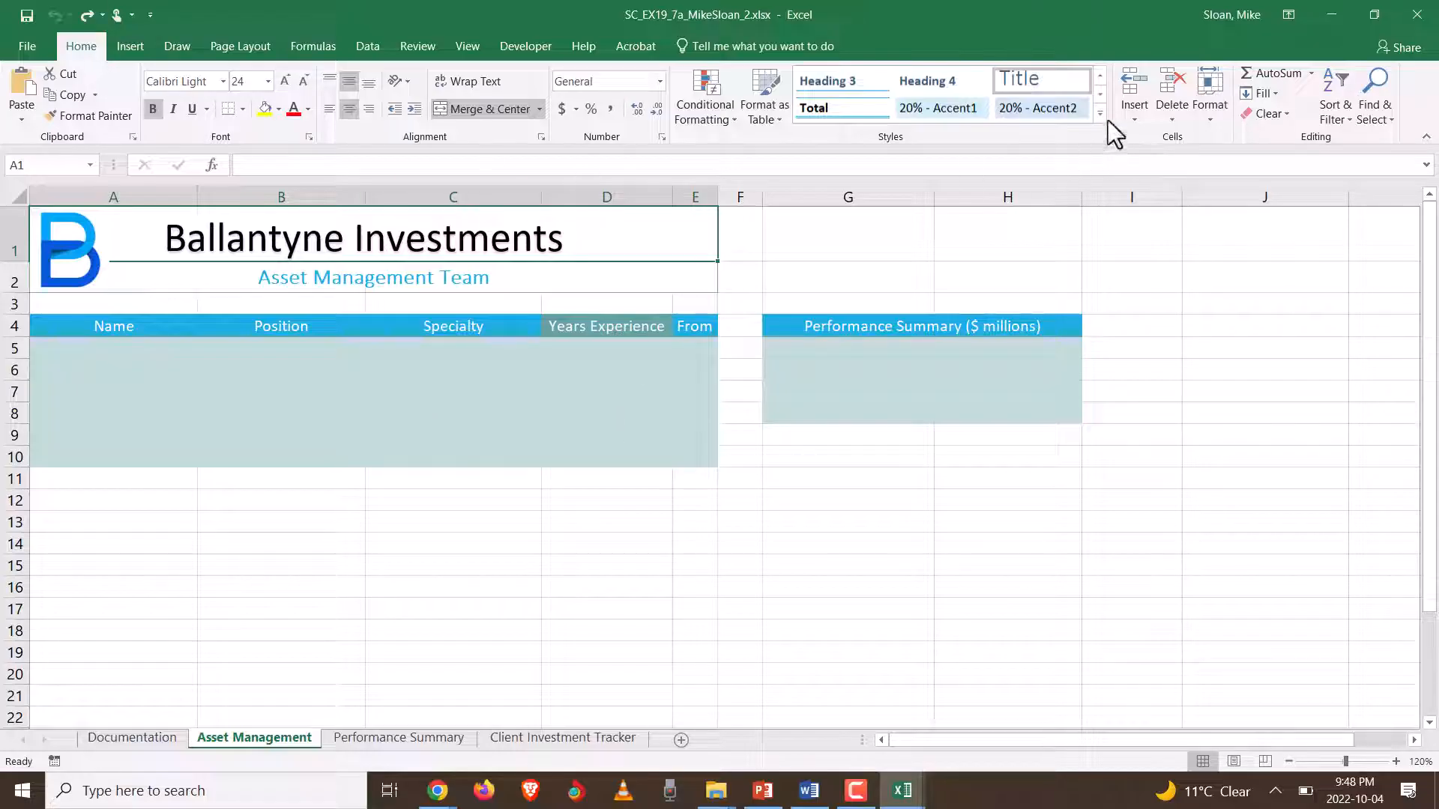
- Select the Ballantyne Investments title WordArt and examine the WordArt styles offered for inserting and for formatting
click(218, 255)
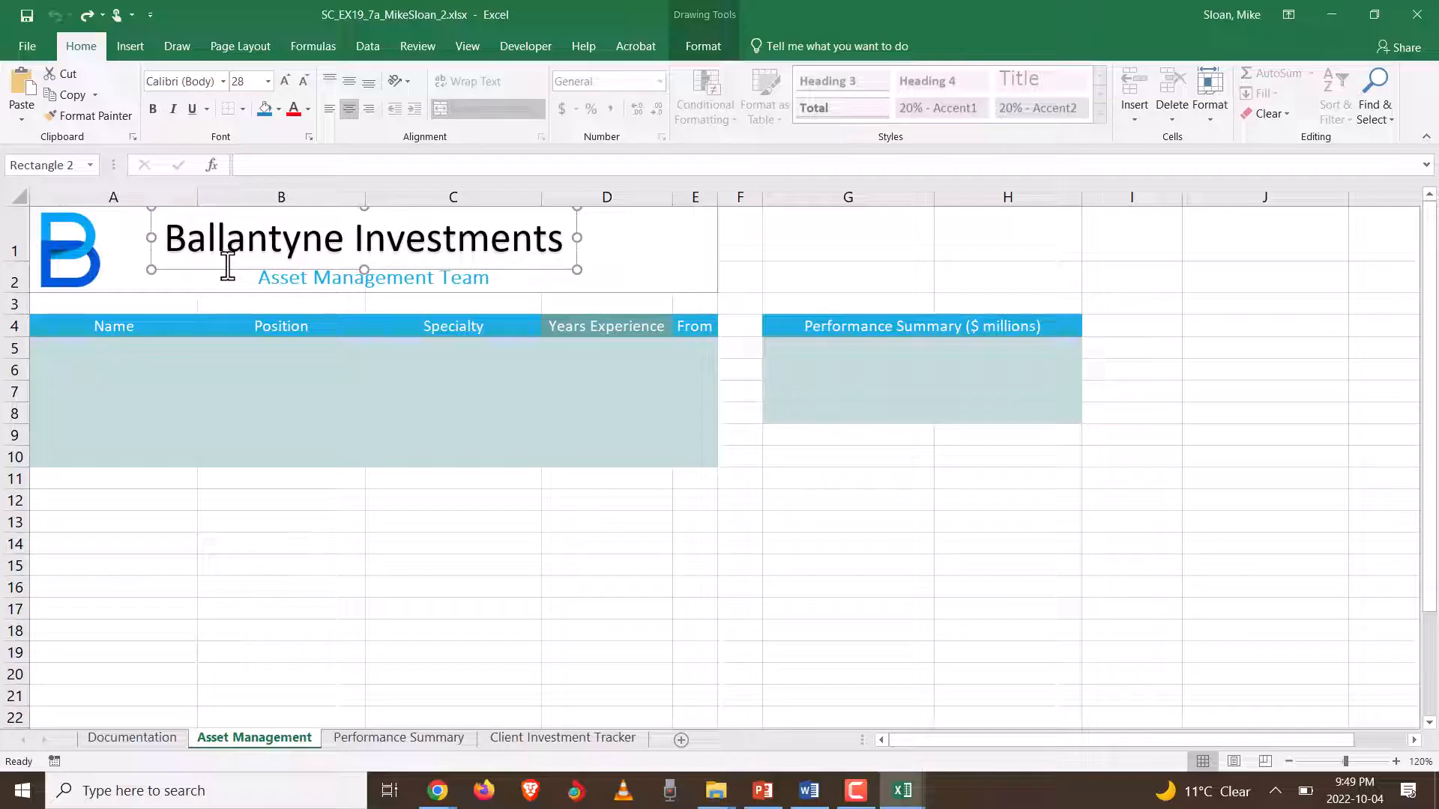
click(727, 43)
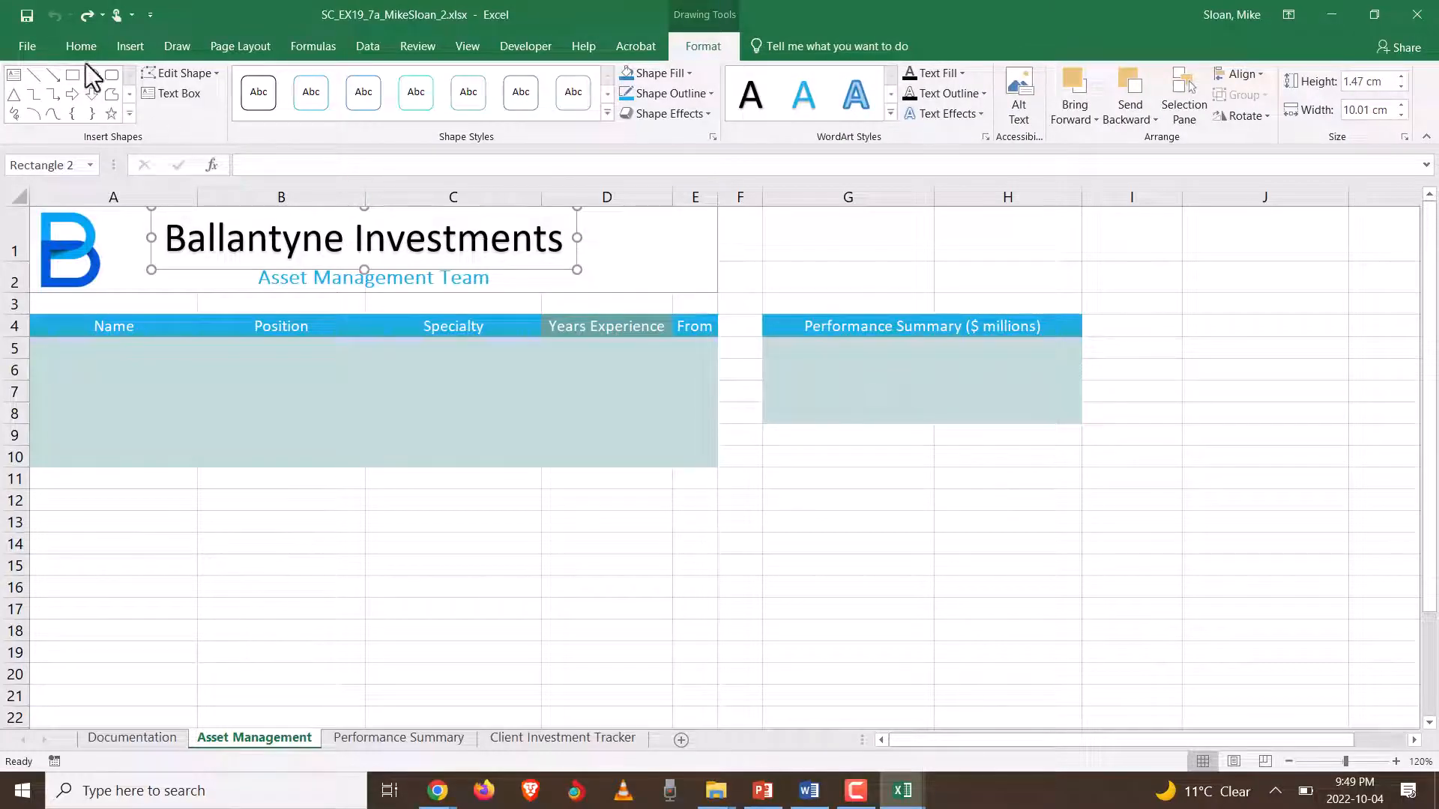
click(129, 45)
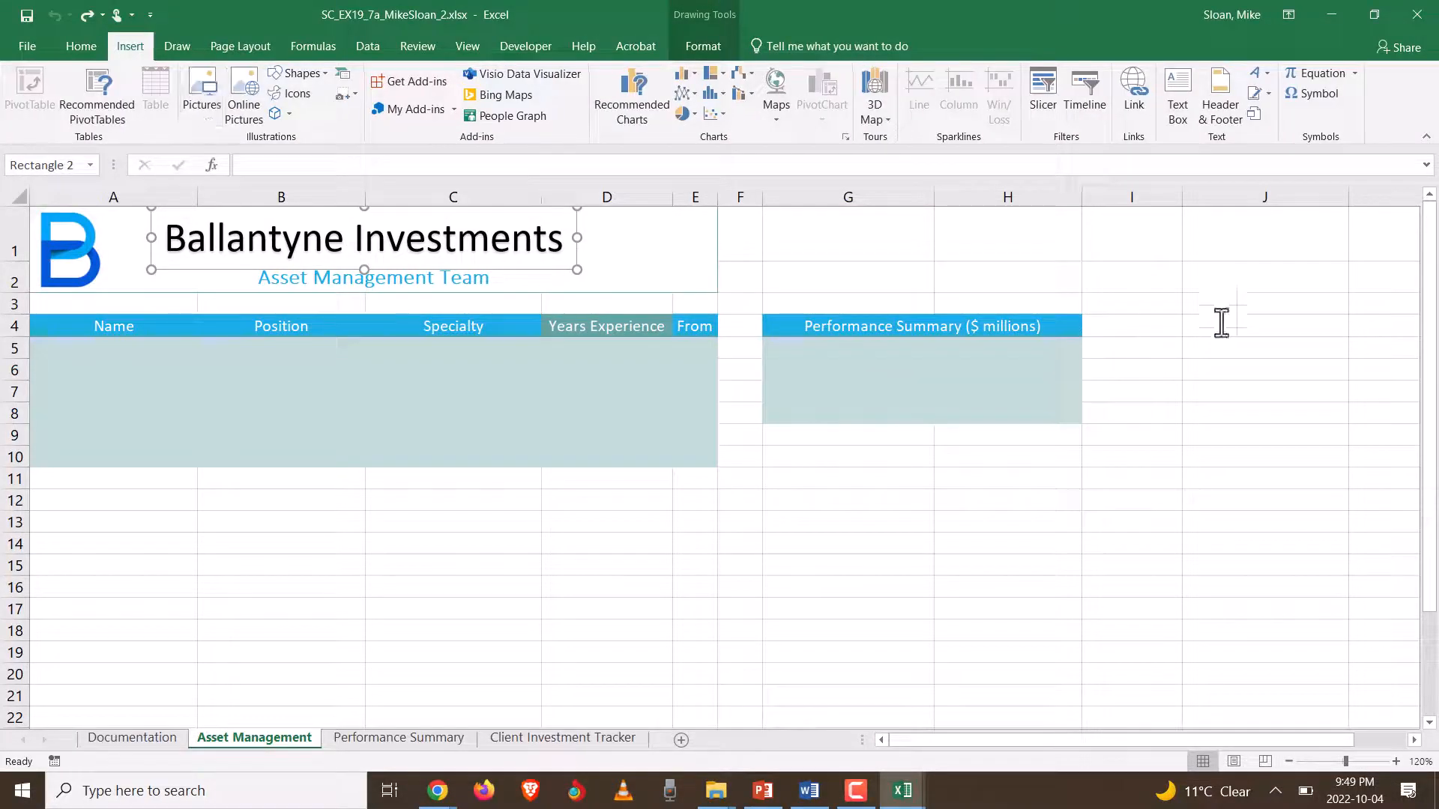
click(1267, 78)
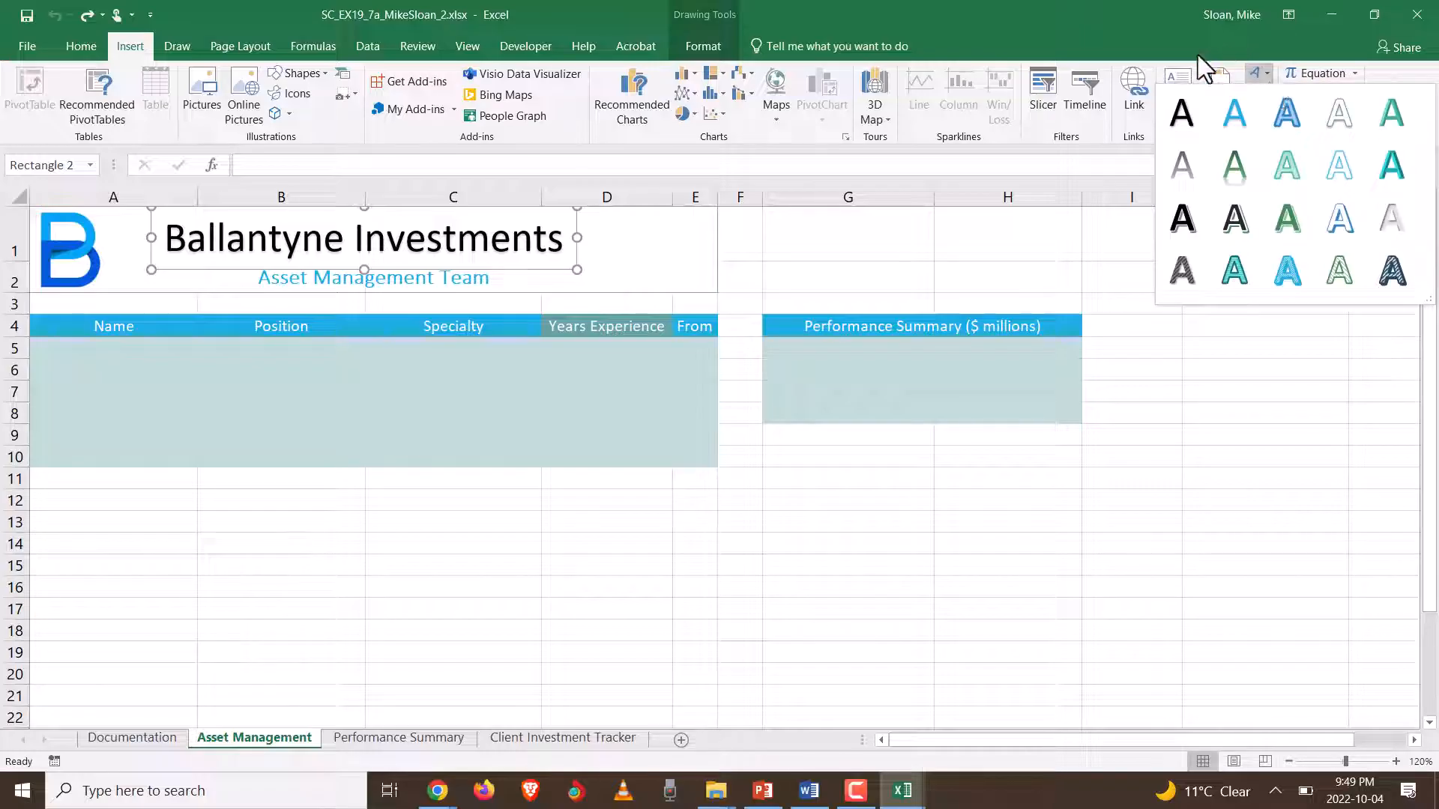
click(1137, 3)
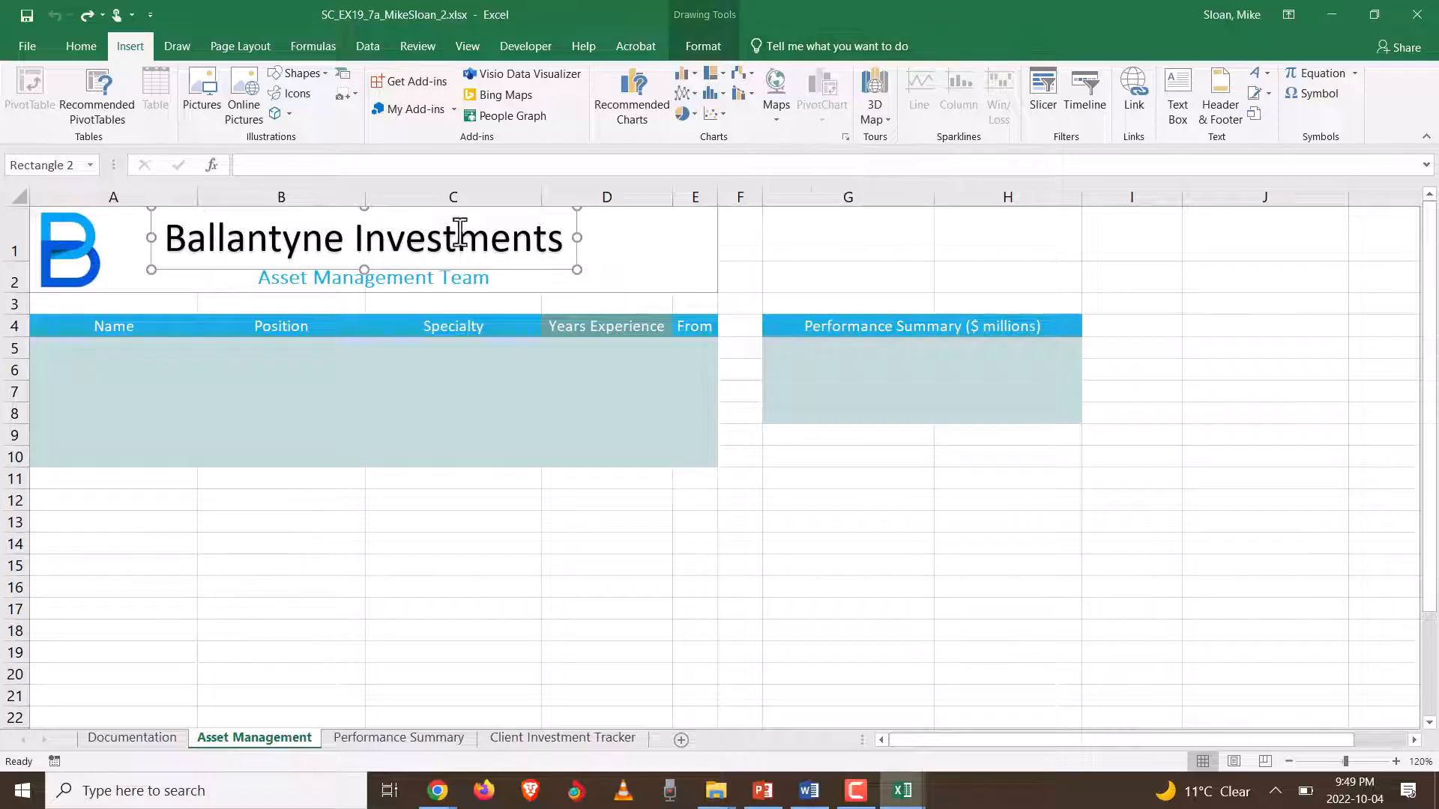
click(717, 48)
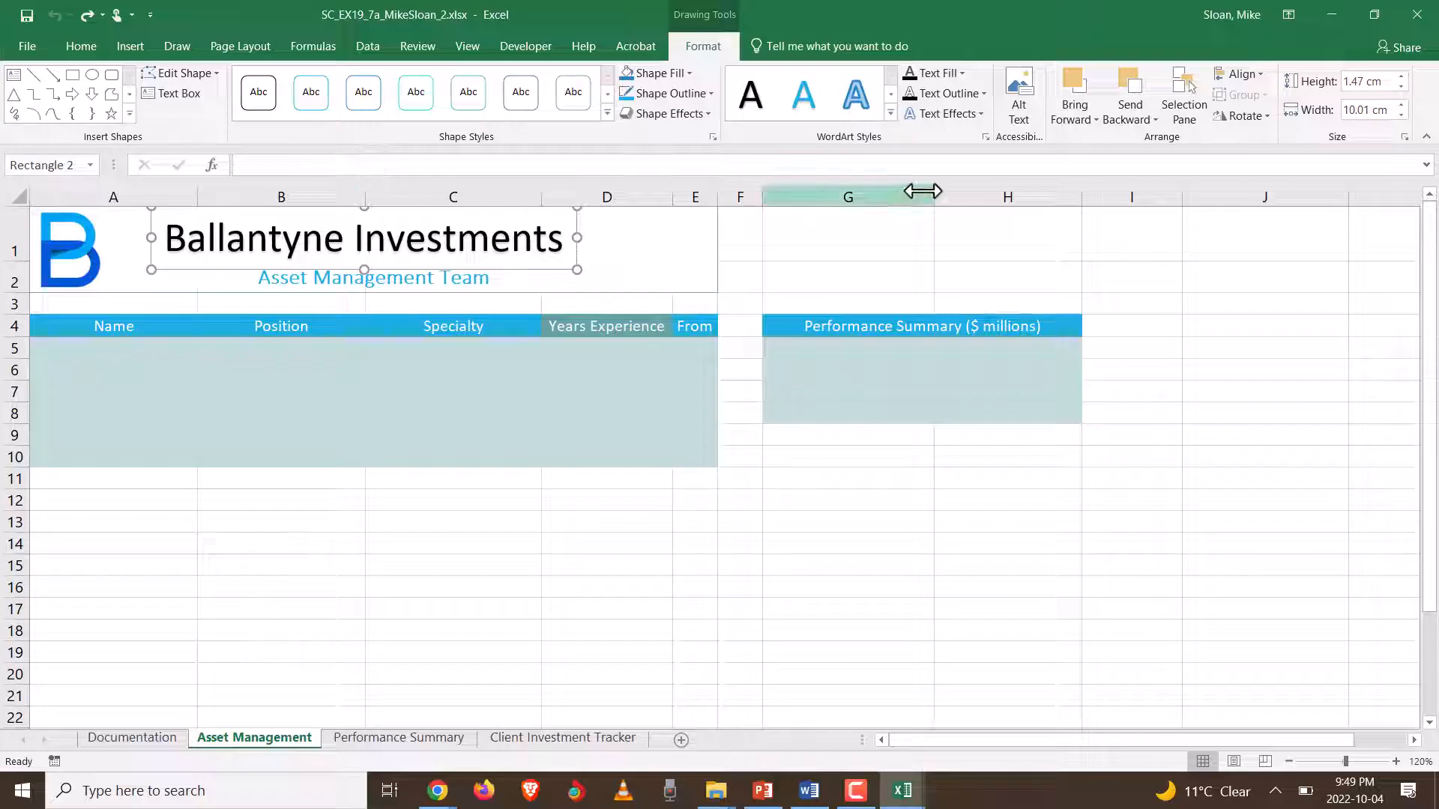
click(888, 119)
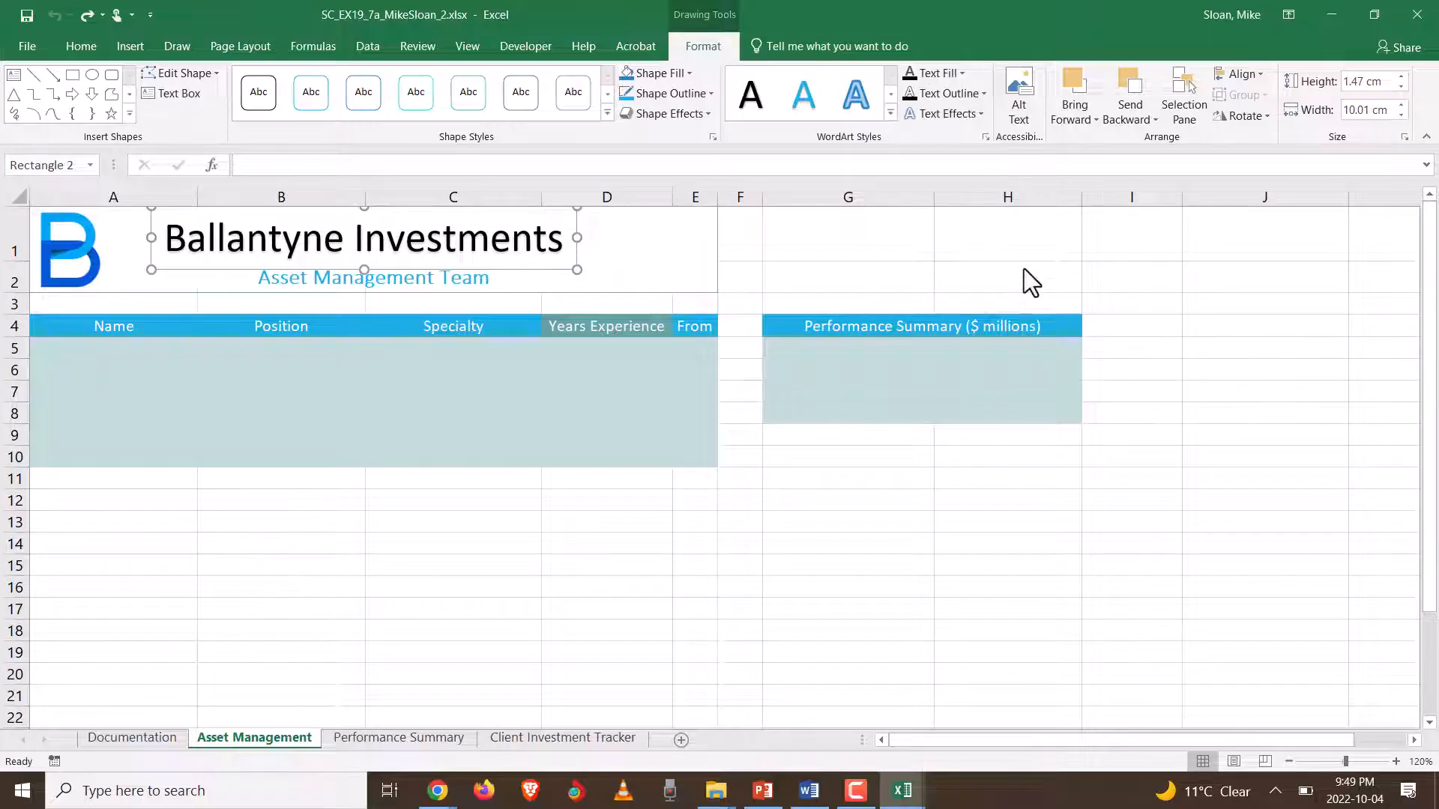
- Check task 1a in the Word instructions and apply the Fill: Turquoise, Accent color 1; Shadow WordArt style to the Ballantyne Investments title in Excel
key(alt+Tab)
click(808, 791)
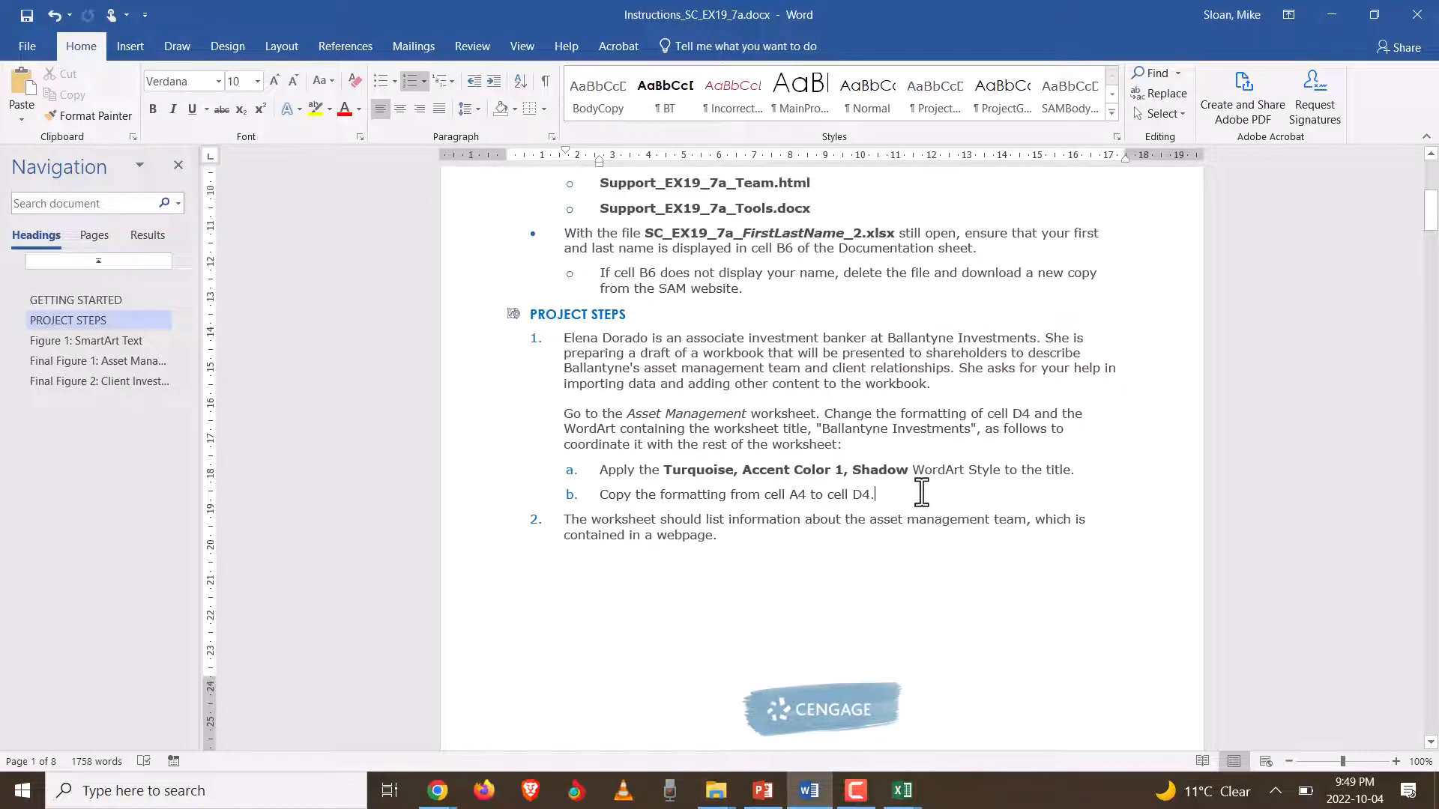
key(alt+Tab)
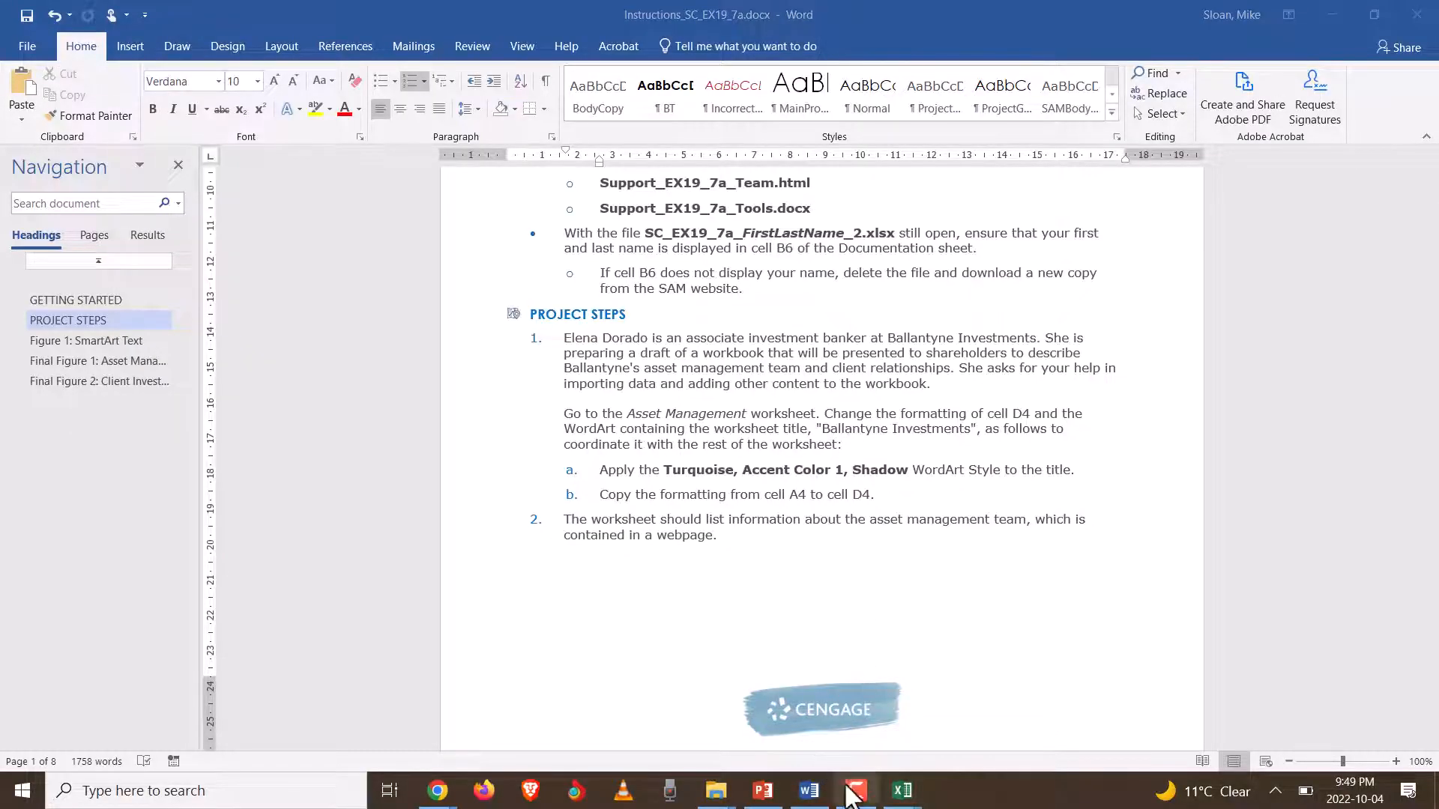
mouse_move(902, 793)
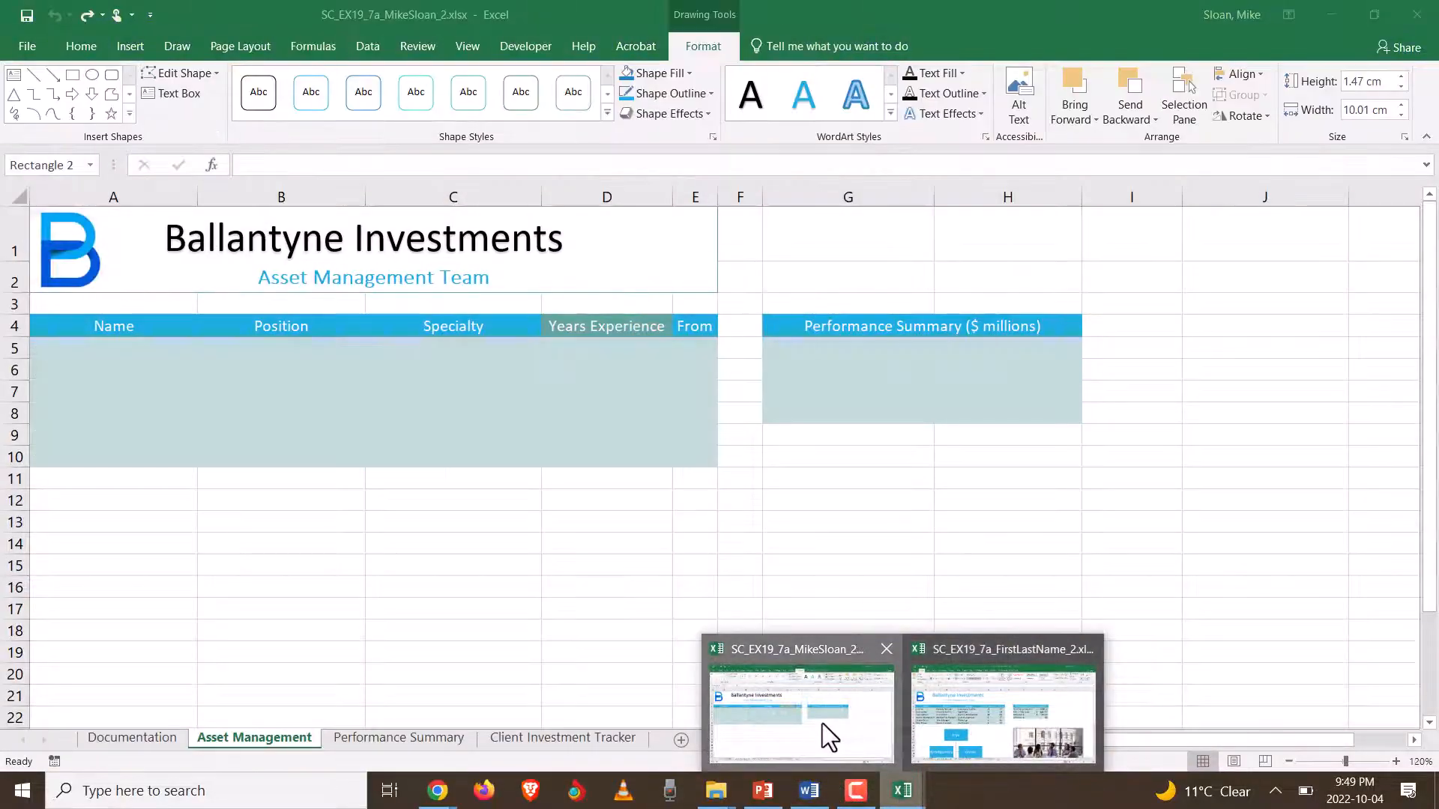
click(822, 722)
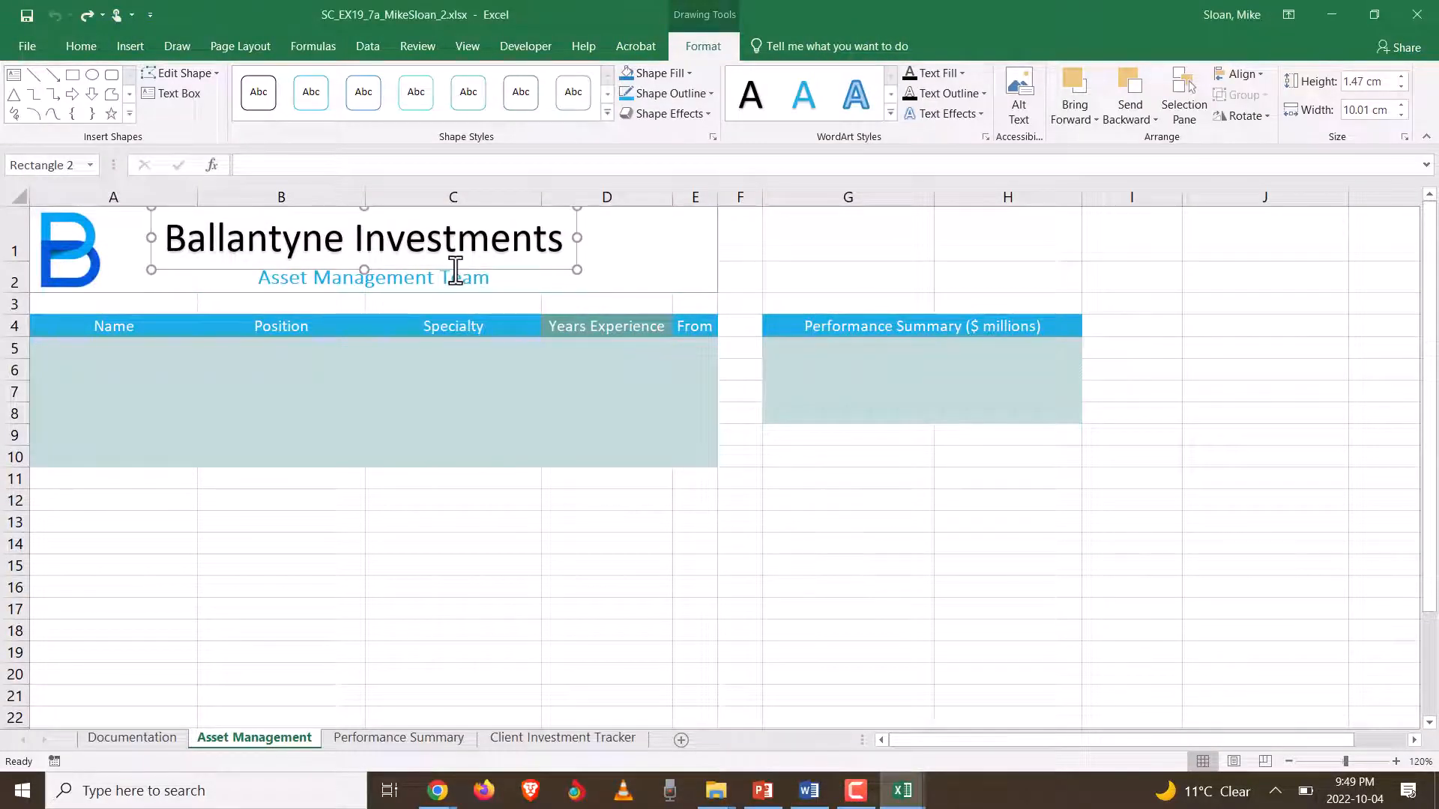
click(889, 113)
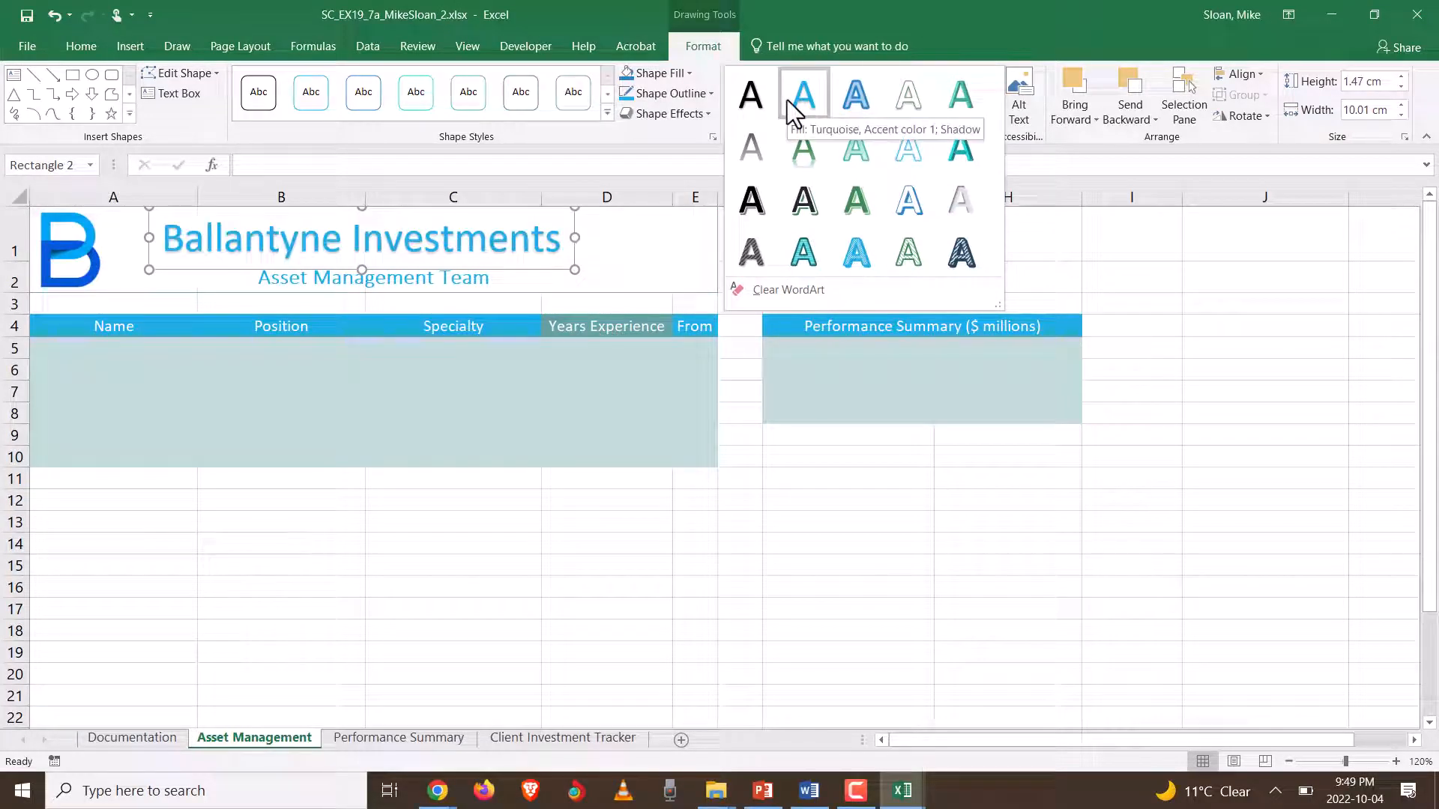
key(alt+Tab)
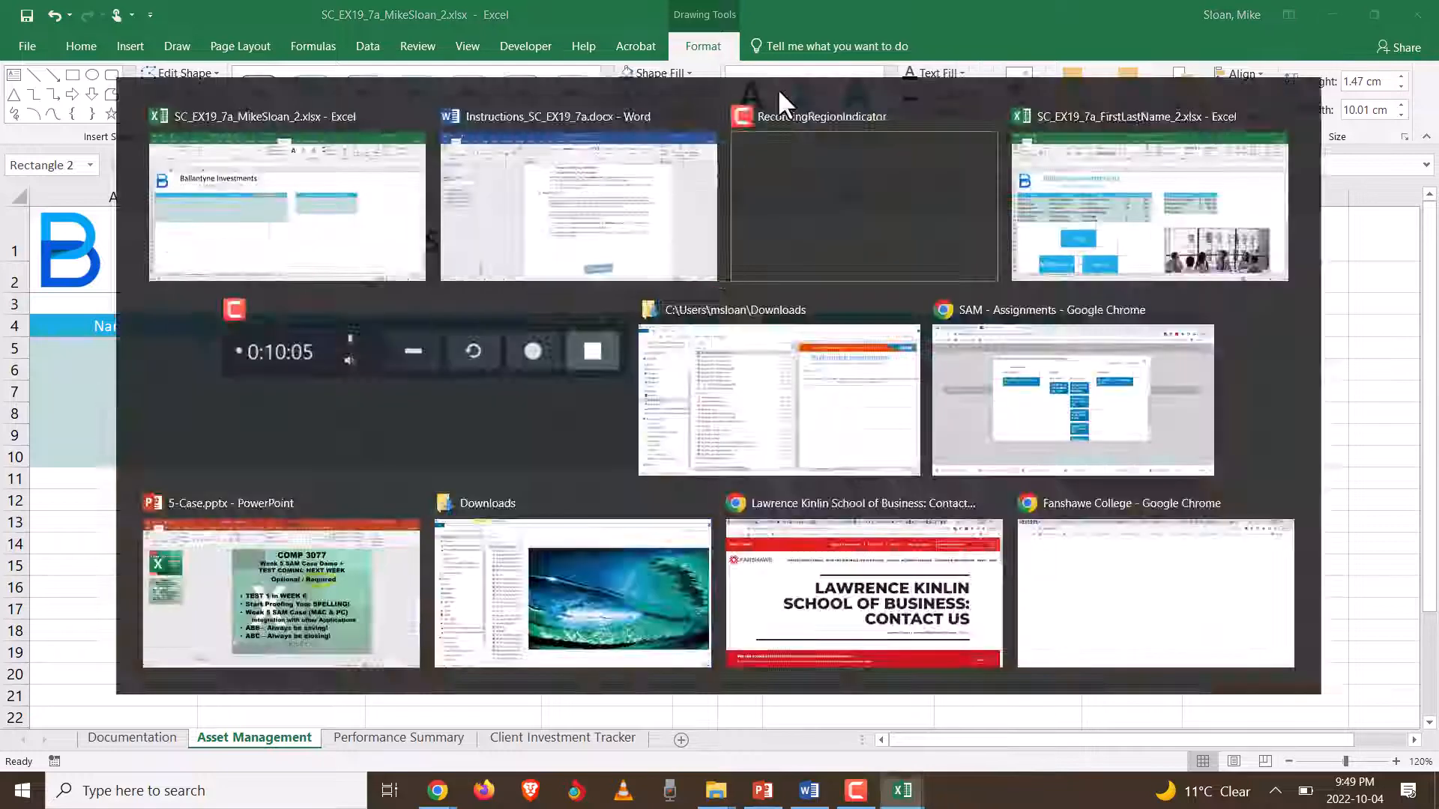
key(alt+Tab)
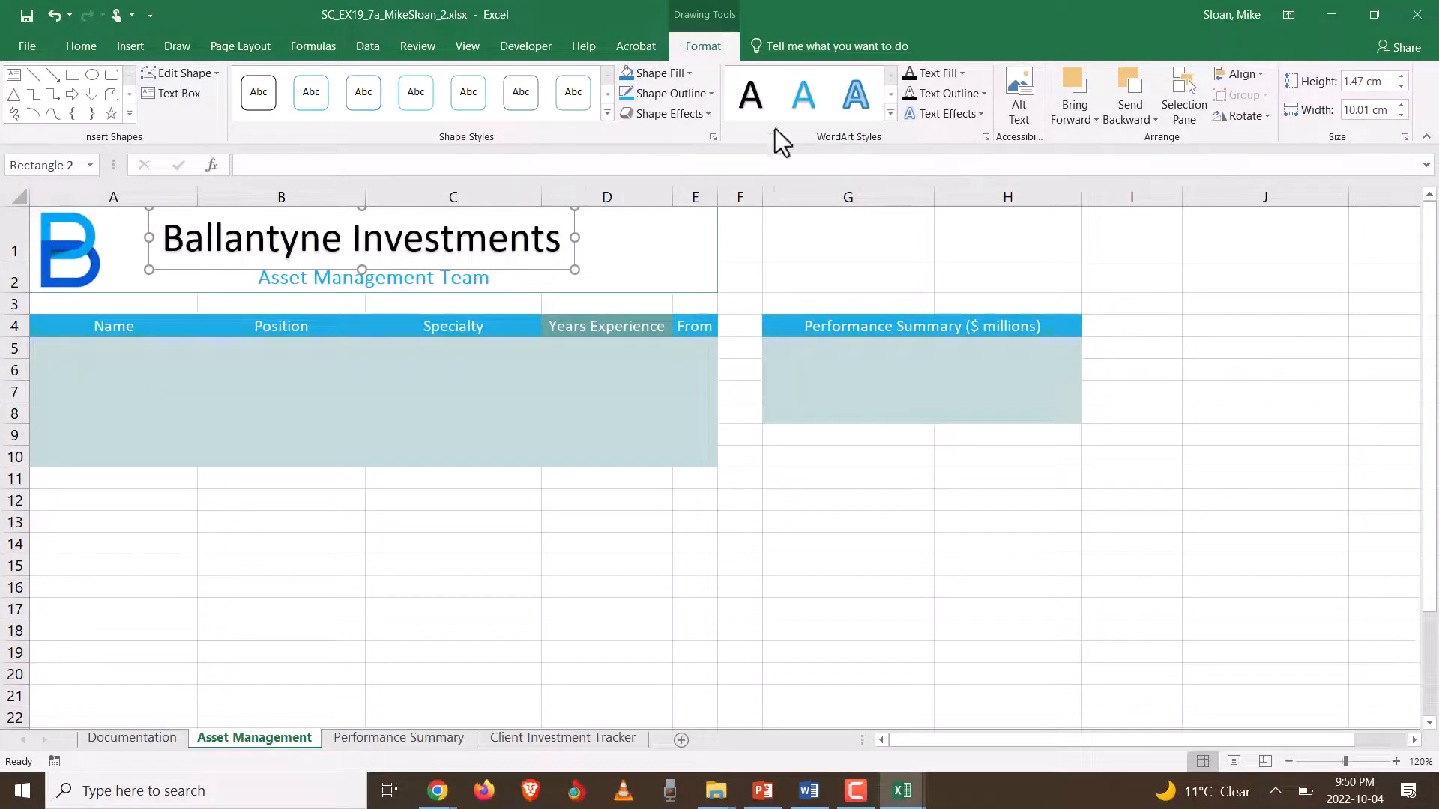
click(810, 103)
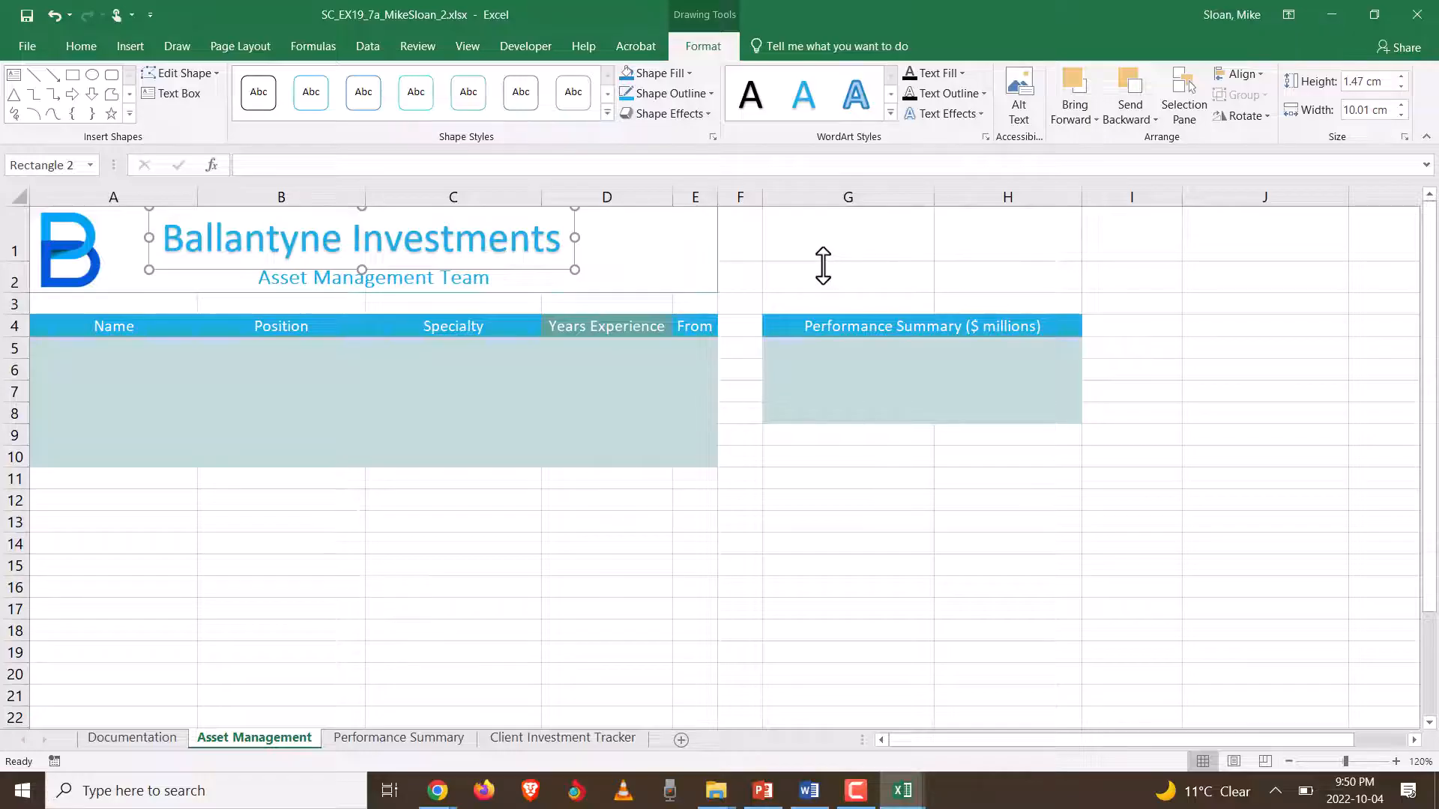
- Check task 1b in the Word instructions and copy only the formatting of cell A4 to cell D4 on Asset Management in Excel
key(alt+Tab)
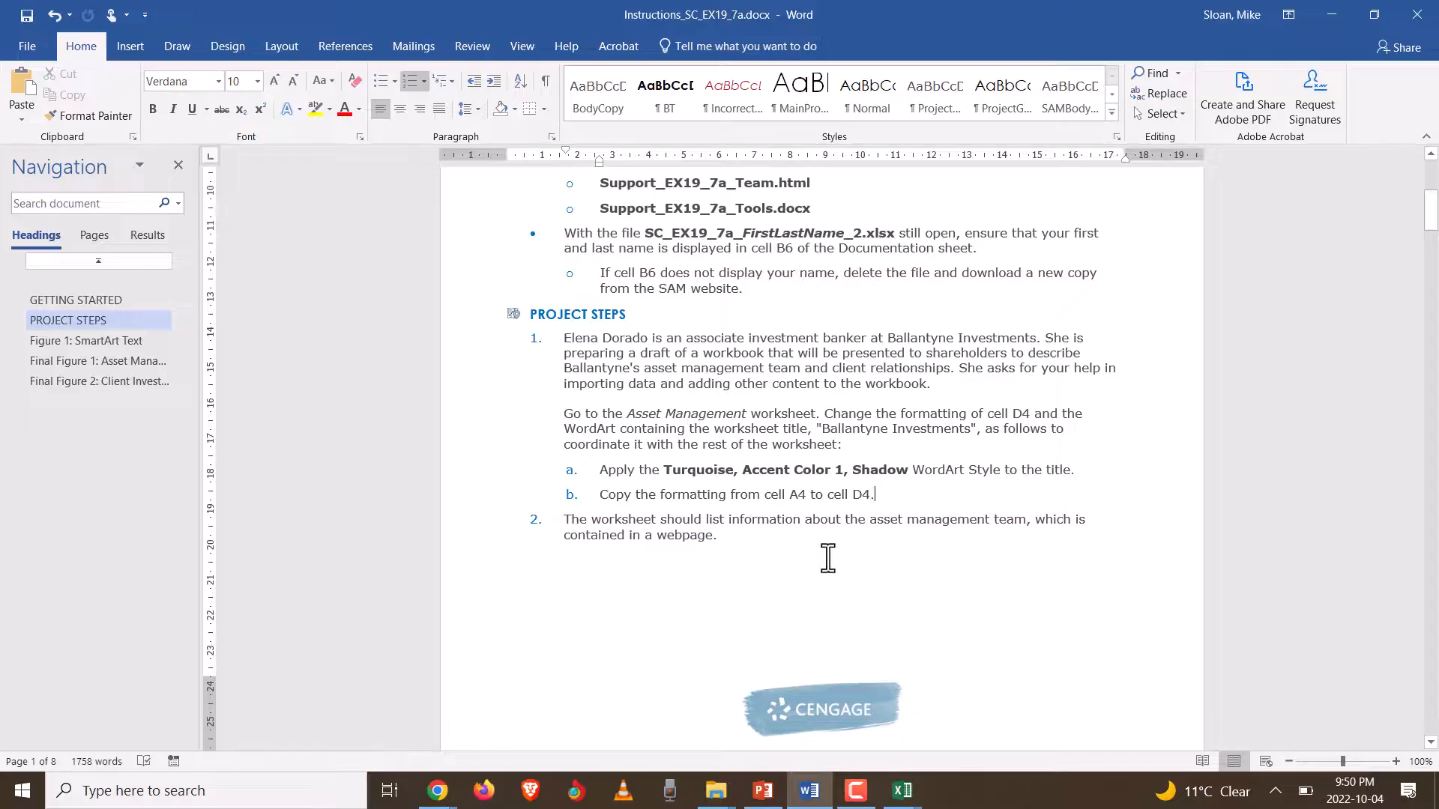
key(alt+Tab)
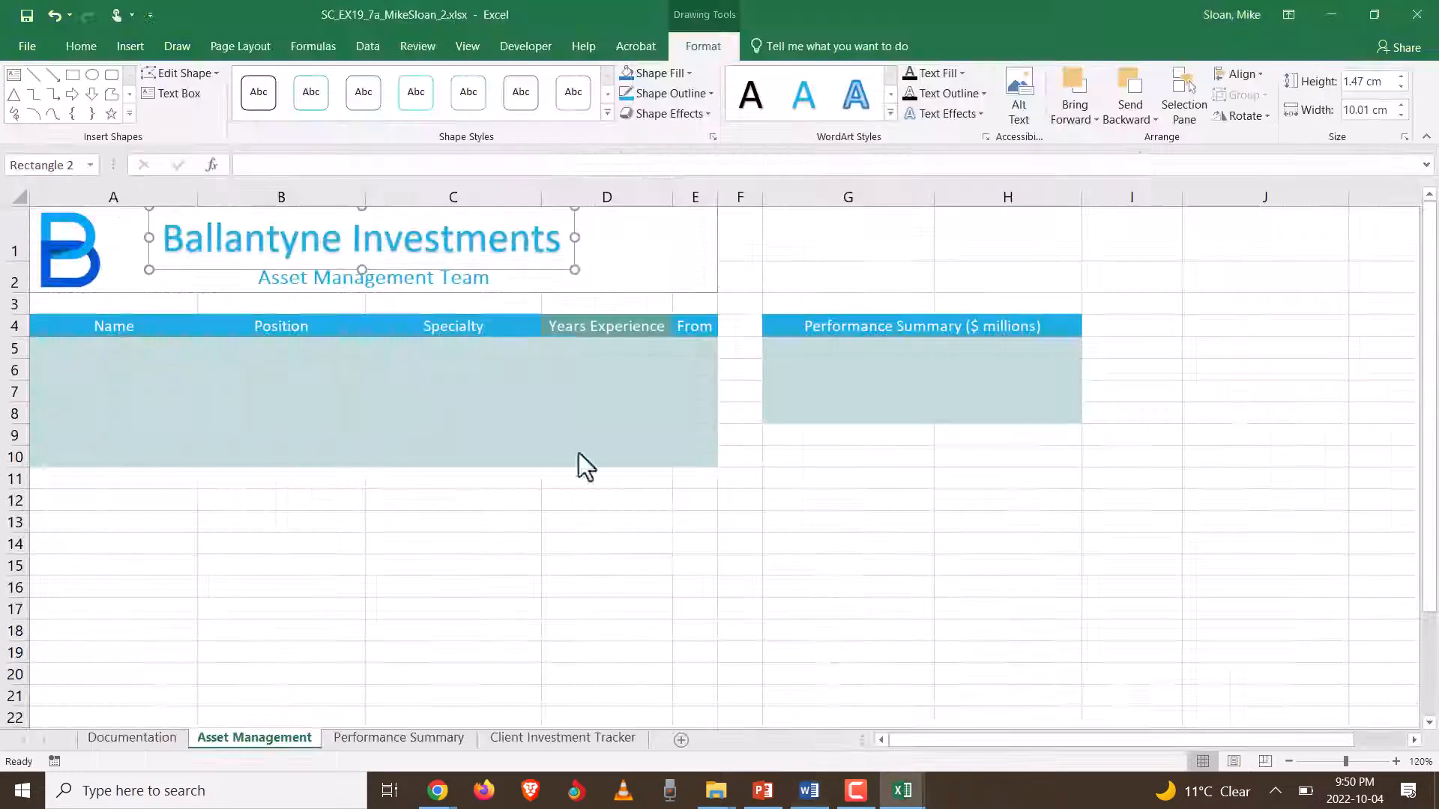
click(132, 330)
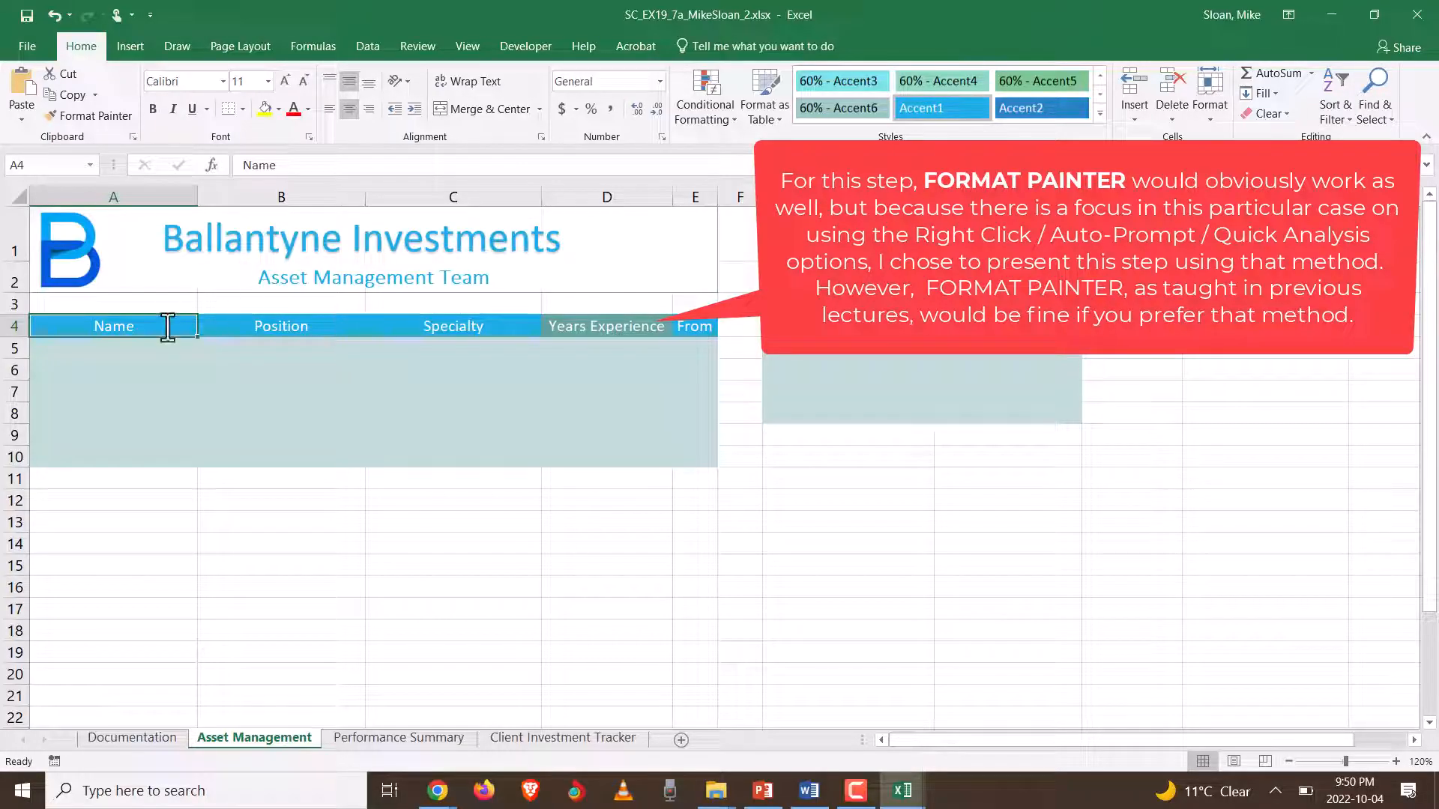
key(ctrl+c)
click(616, 335)
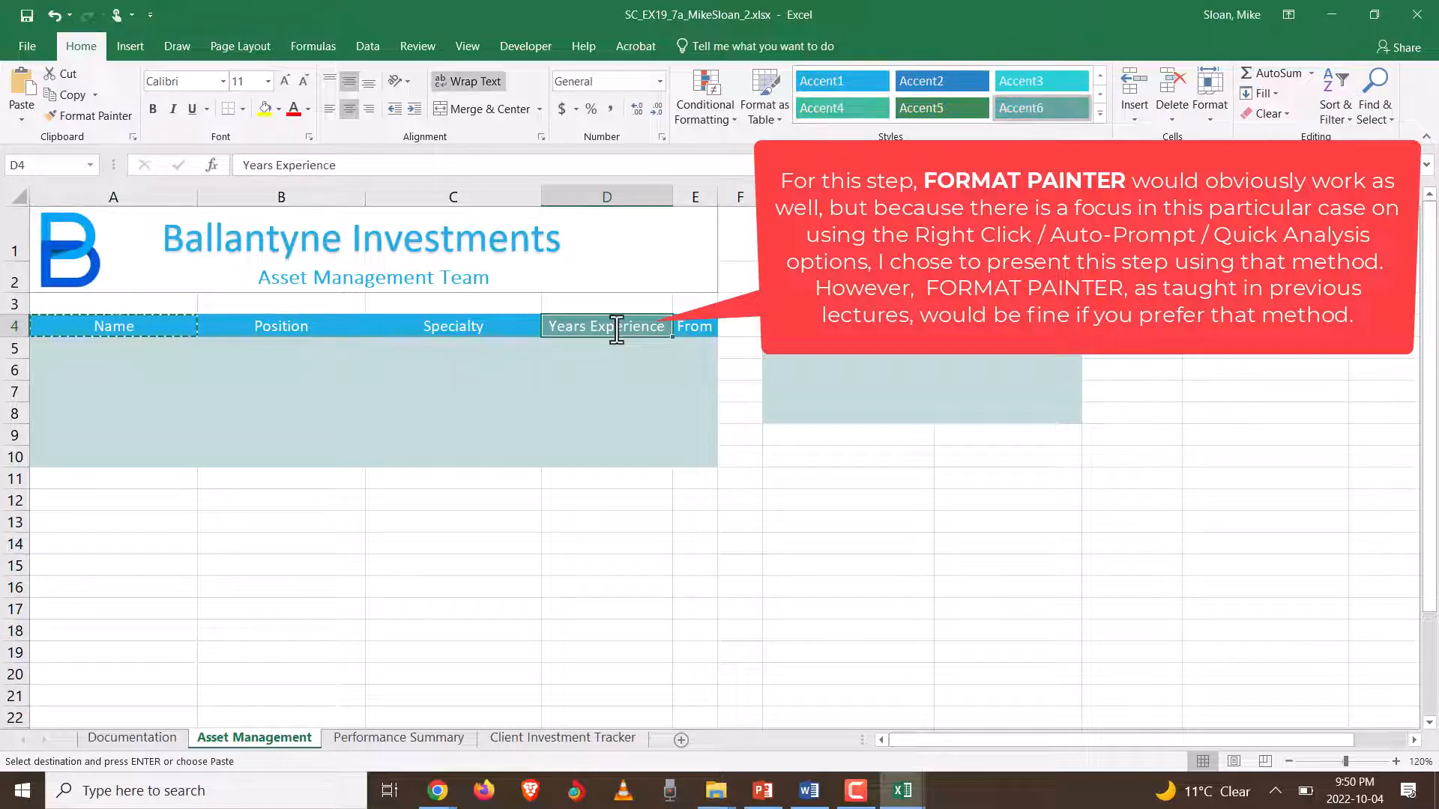
right_click(615, 330)
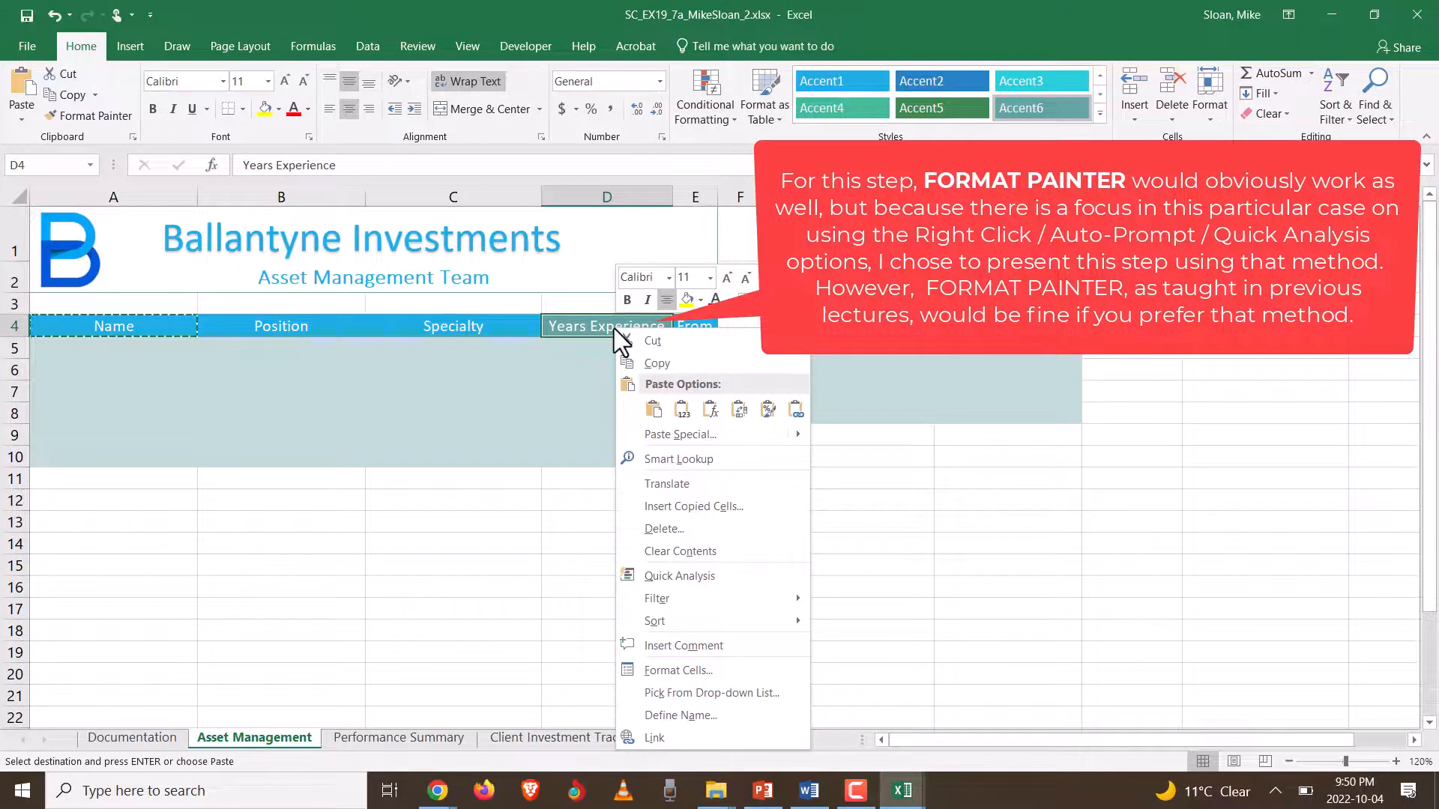
click(652, 409)
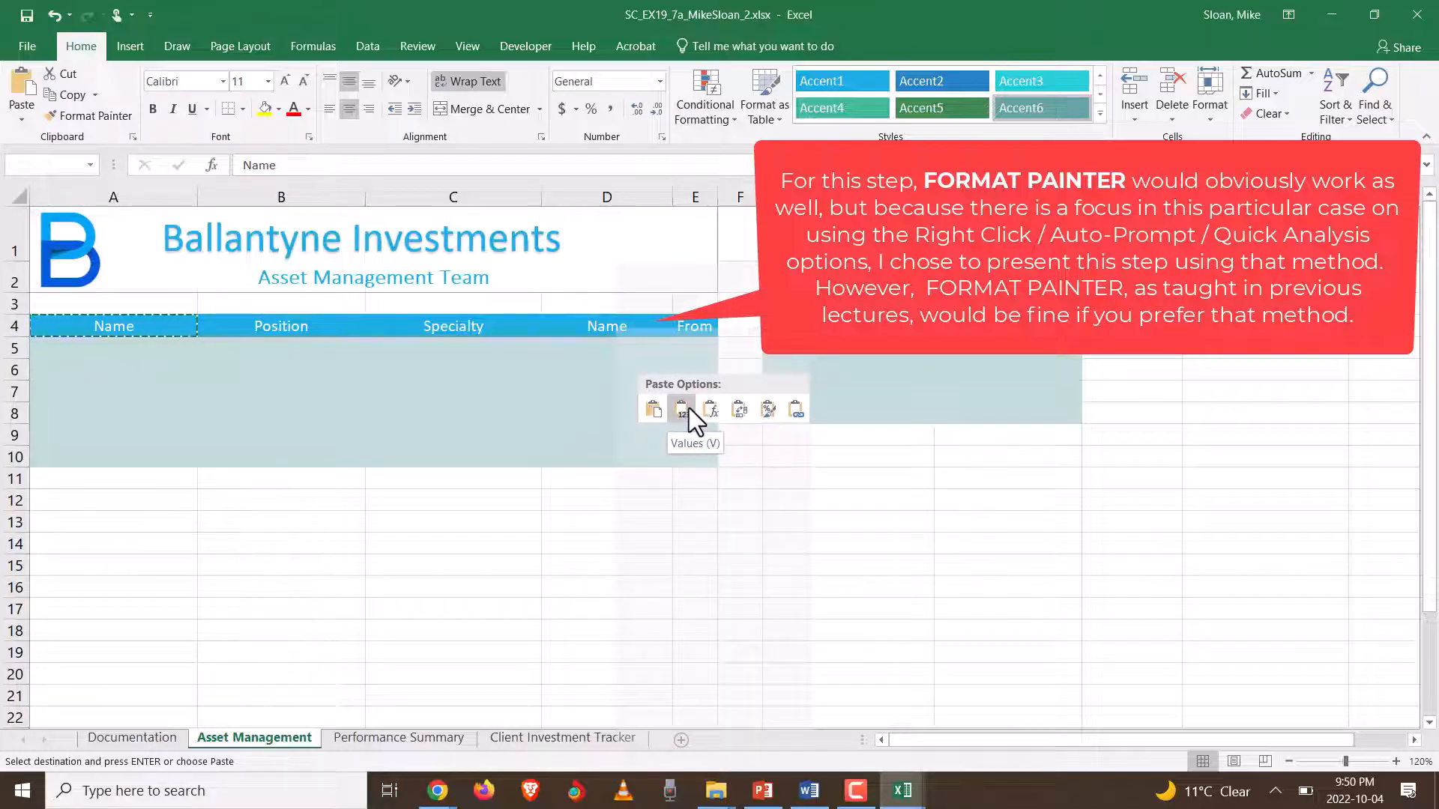
click(768, 415)
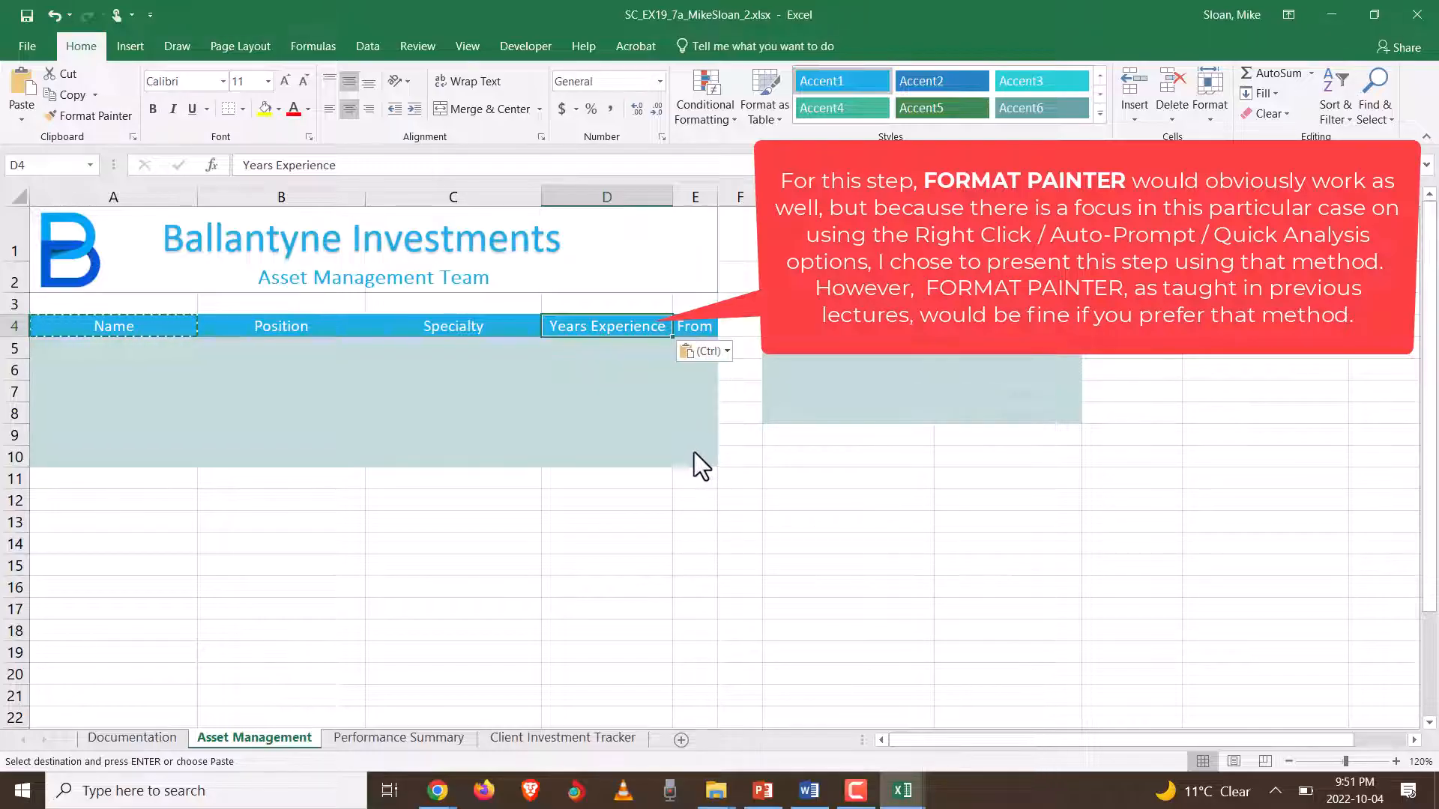
- Read step 2 in the Word instructions and open Support_EX19_7a_Team.html from the Downloads folder in Chrome
key(alt+Tab)
click(772, 420)
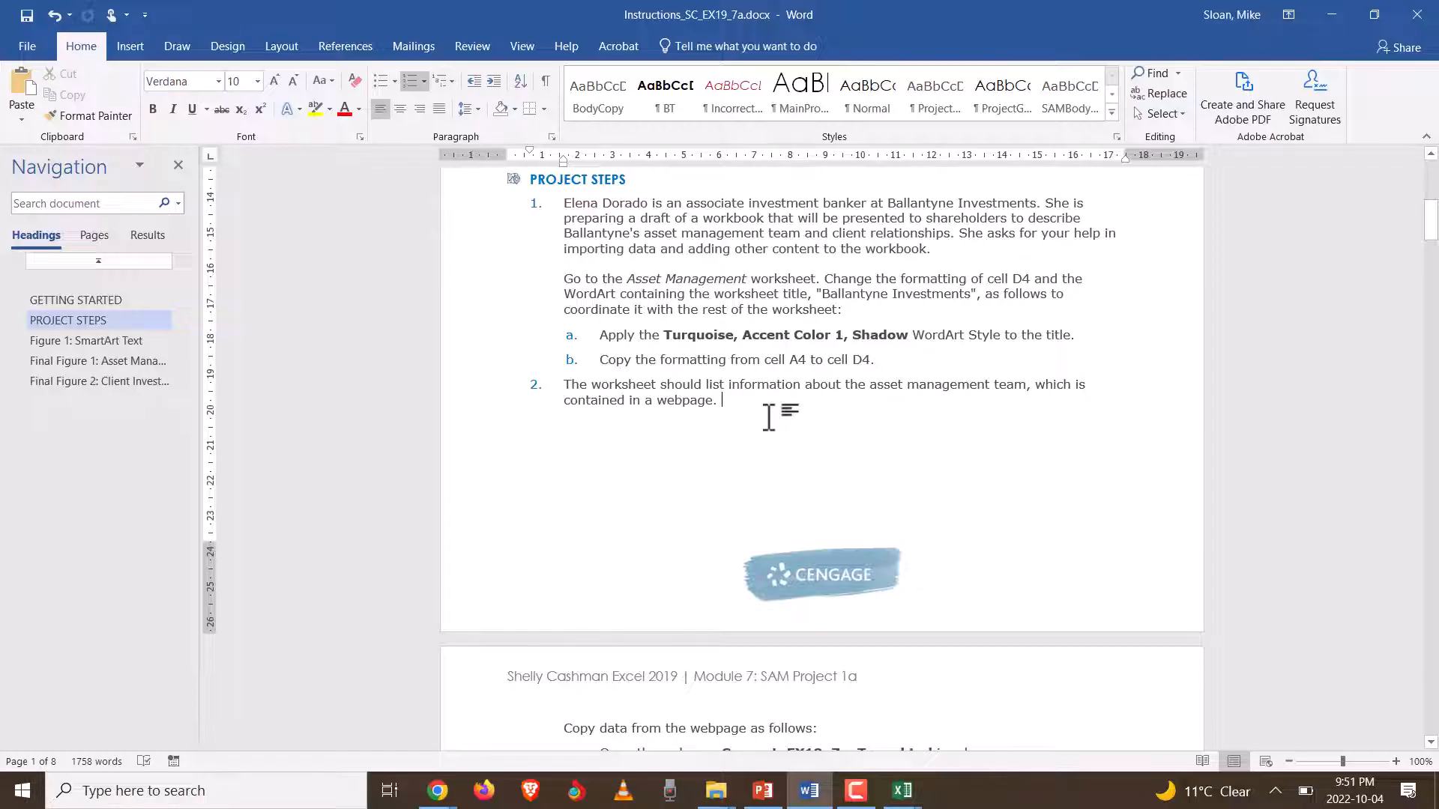
scroll(767, 420, down, 6)
scroll(767, 421, up, 2)
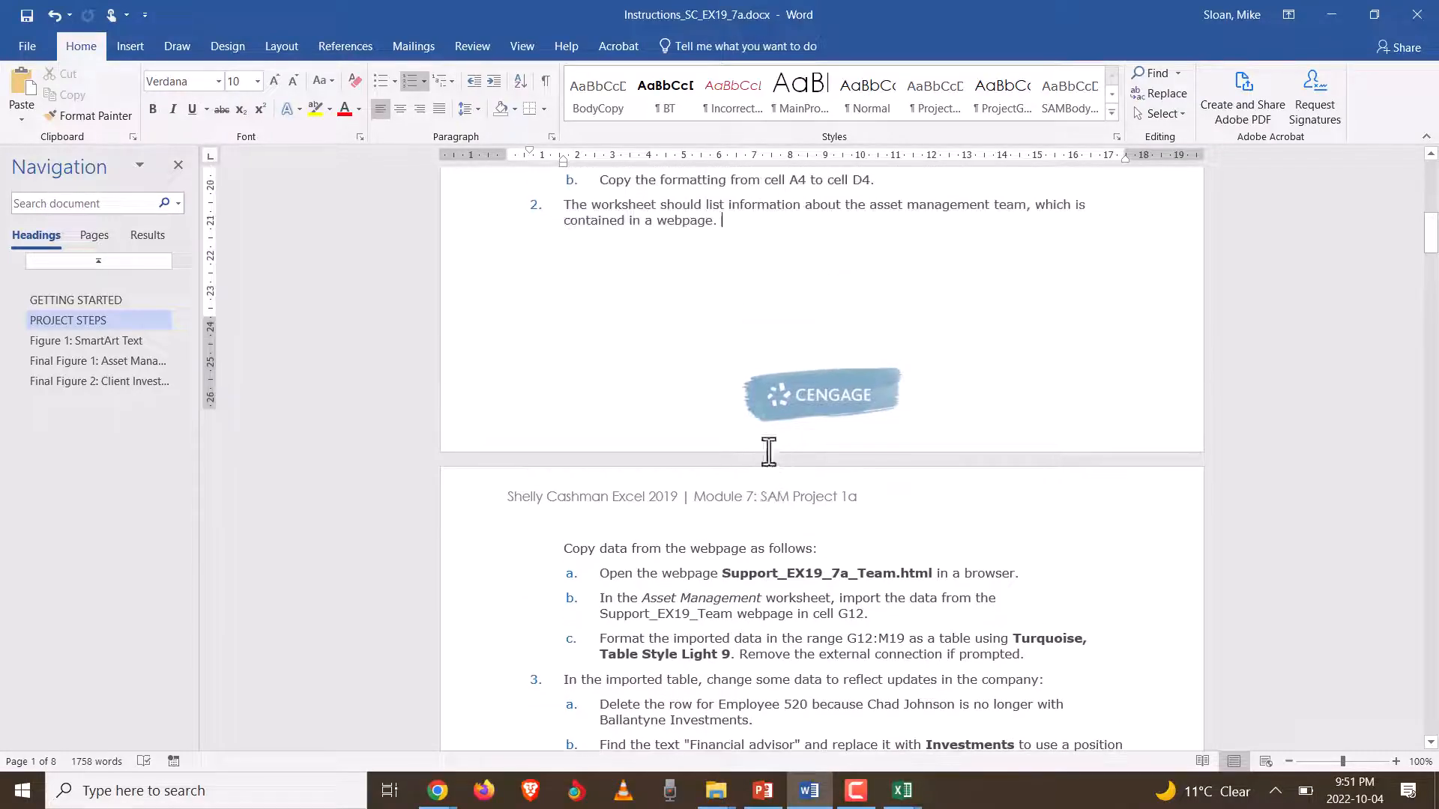
scroll(768, 451, down, 4)
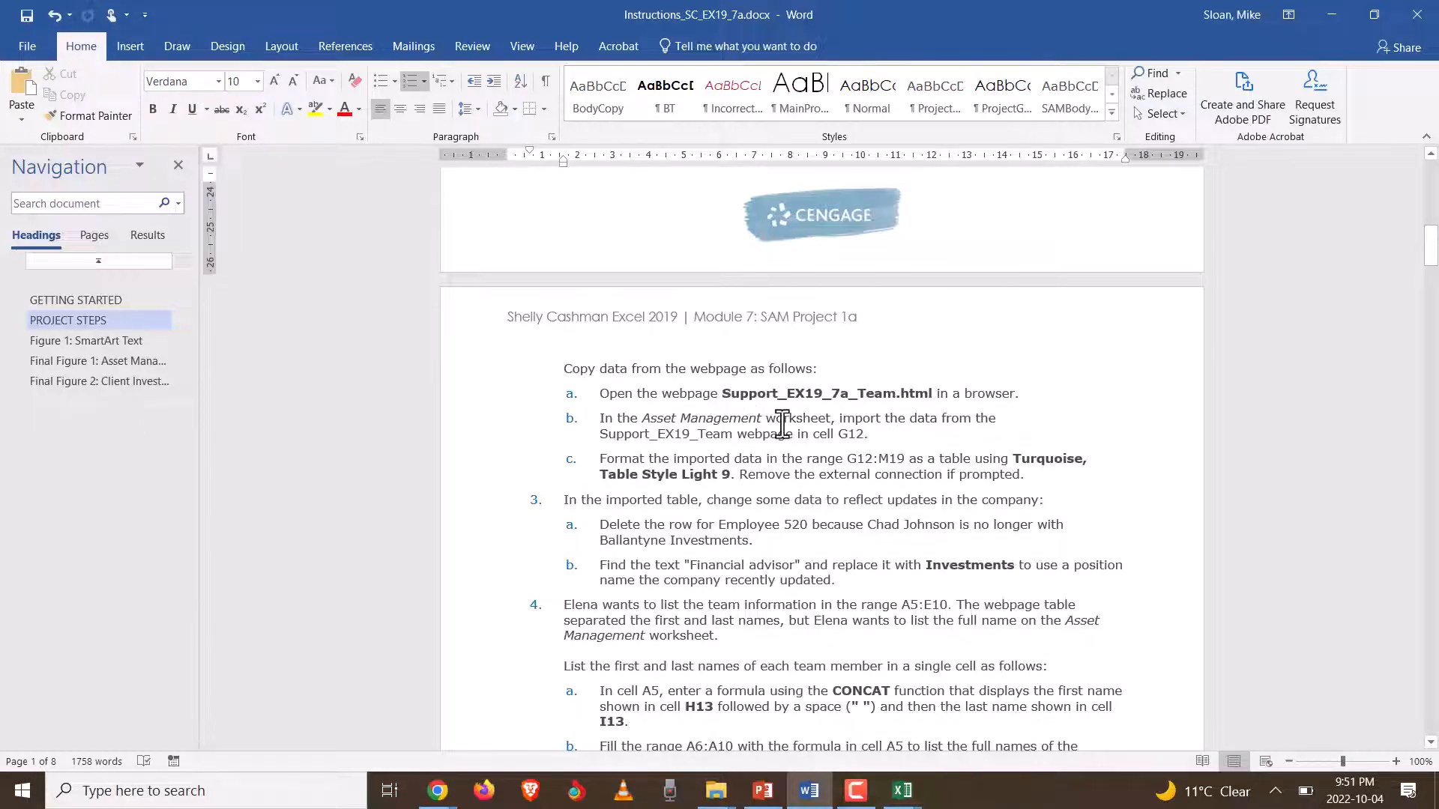
mouse_move(721, 800)
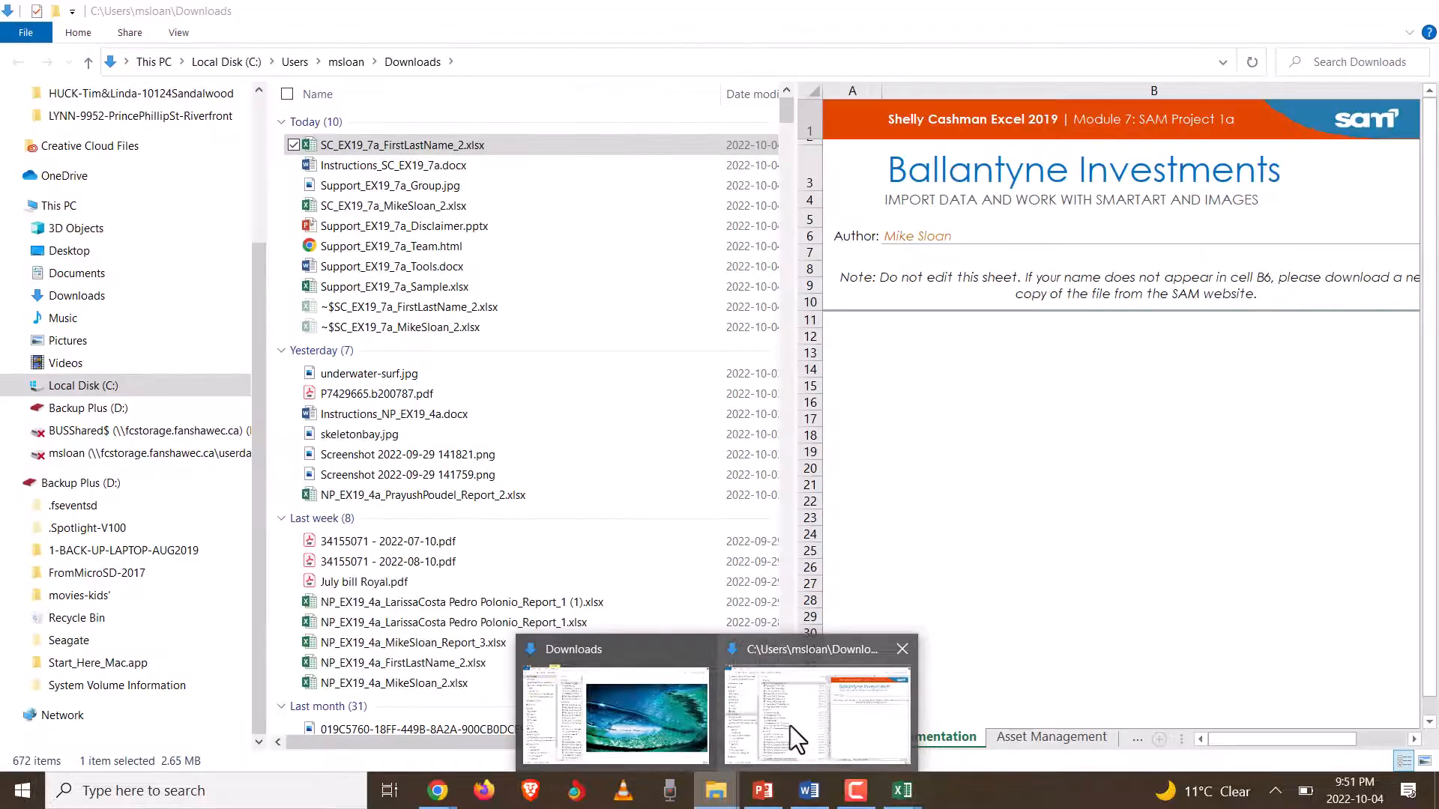
click(790, 726)
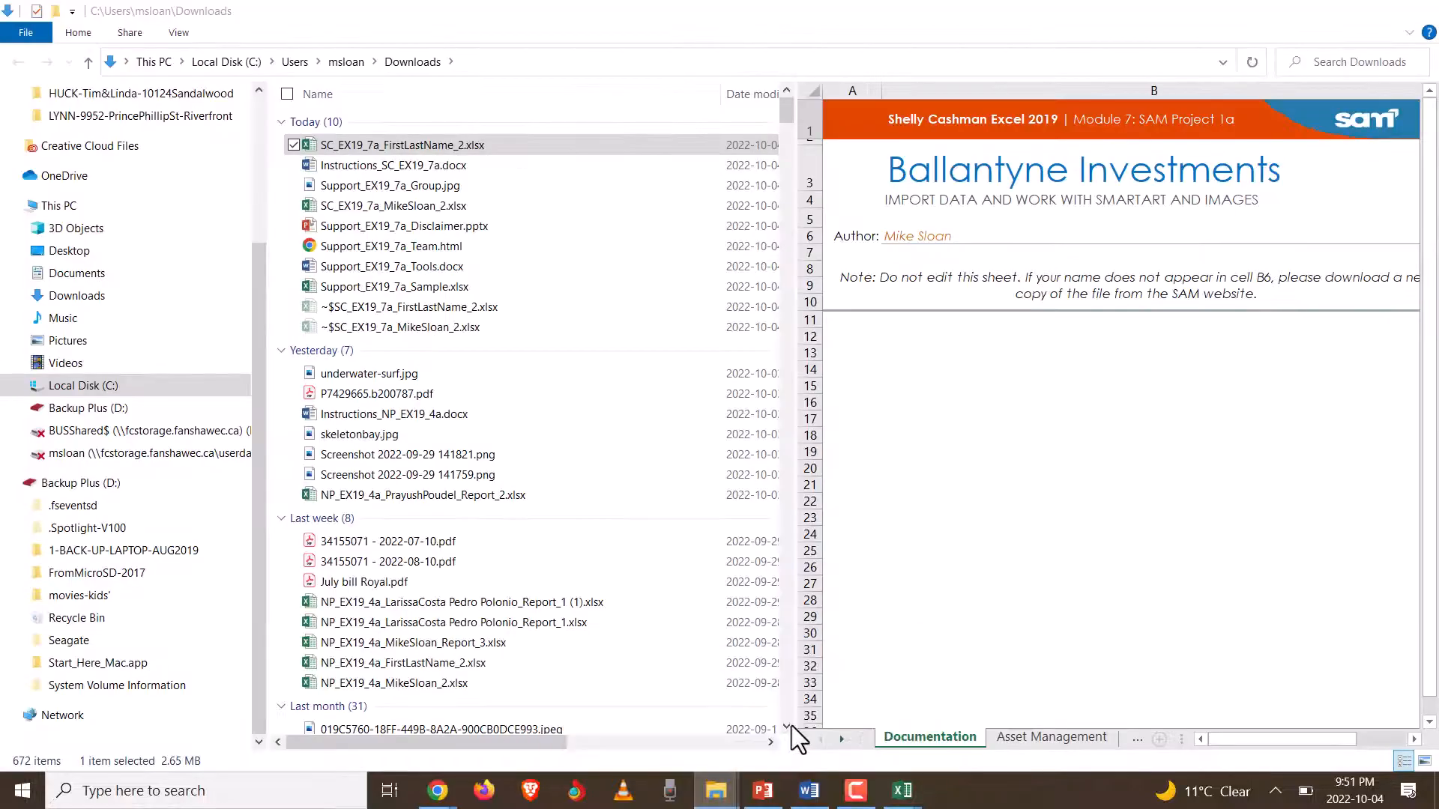
click(369, 246)
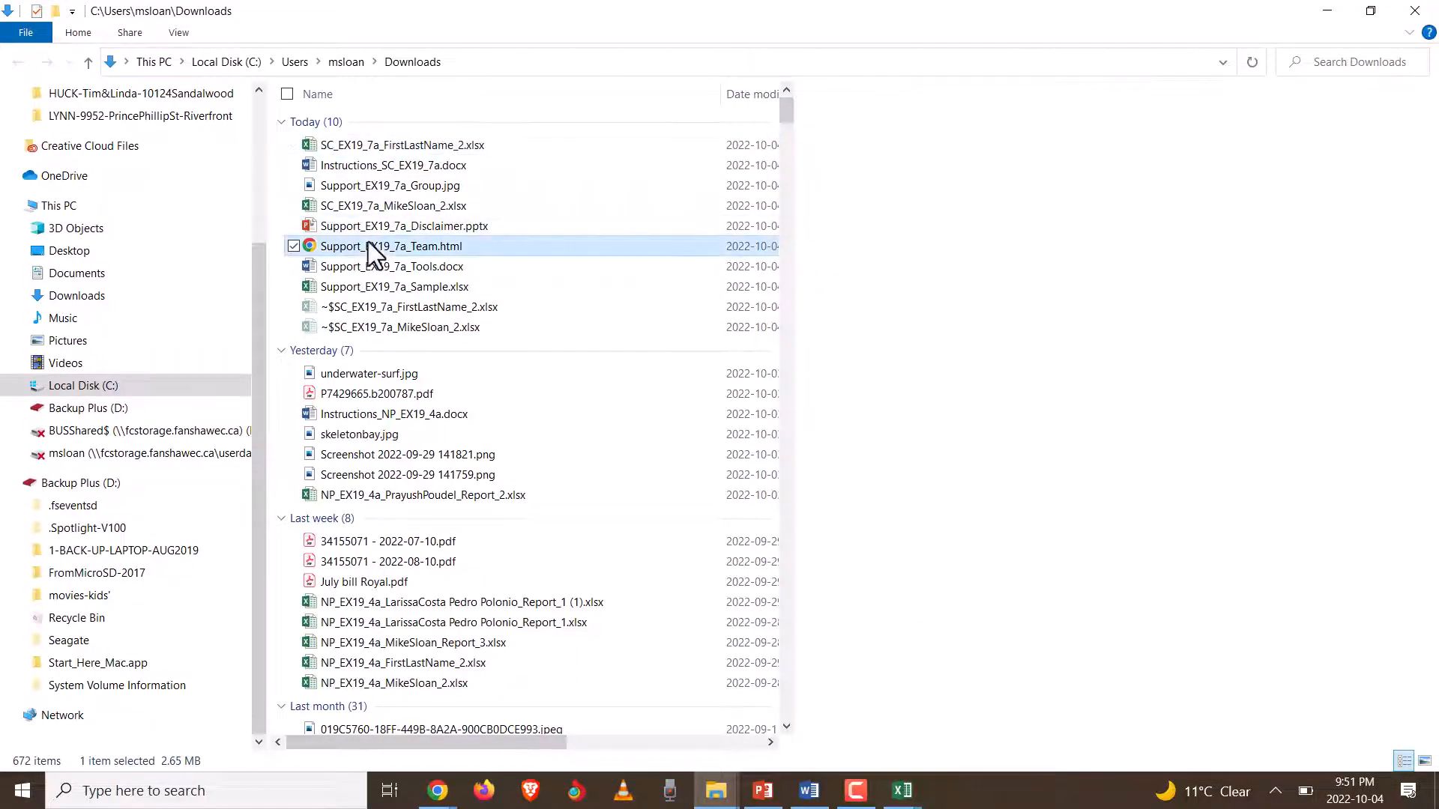
double_click(361, 246)
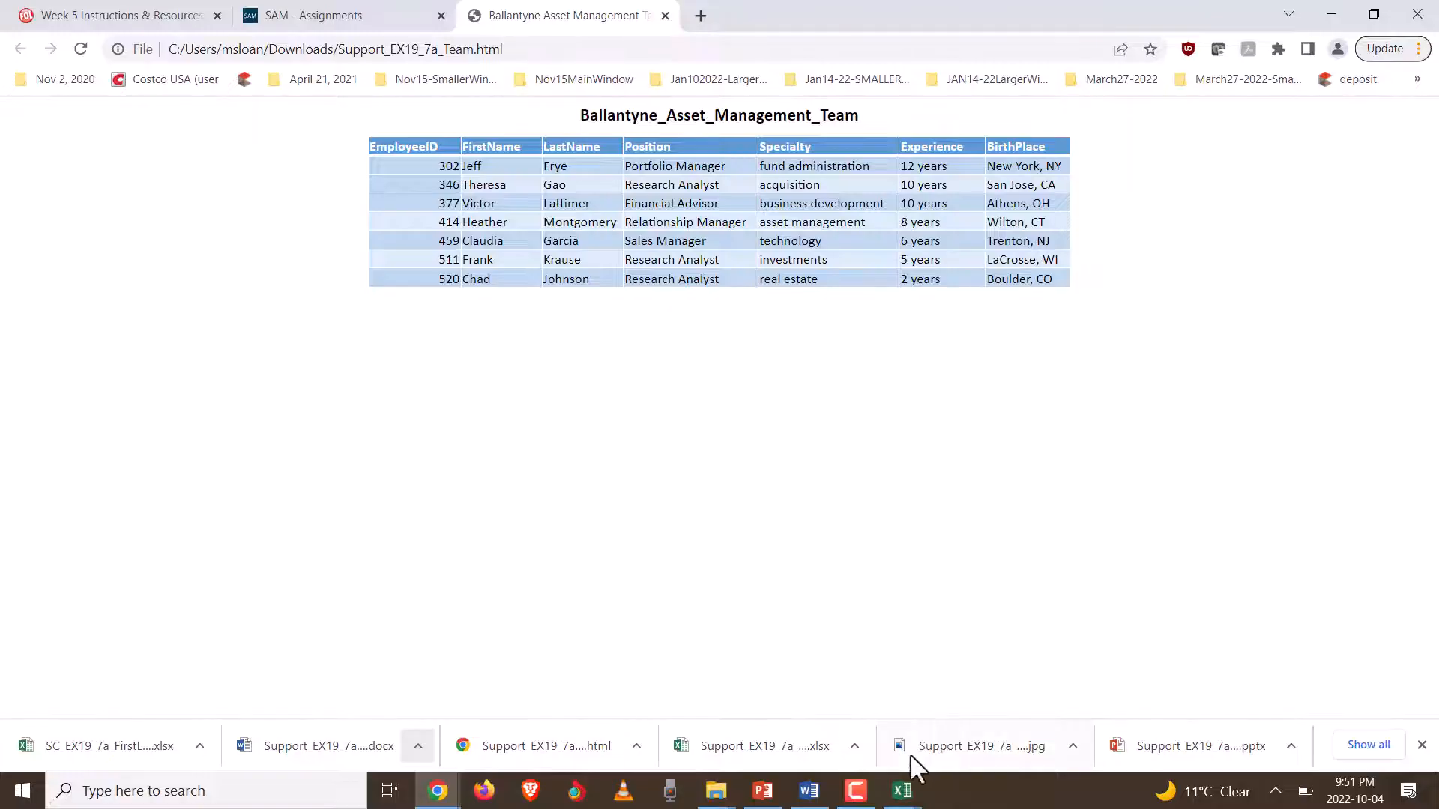
- Reread import task 2b in the Word instructions and highlight the whole employee table on the team web page in Chrome to examine it
click(810, 791)
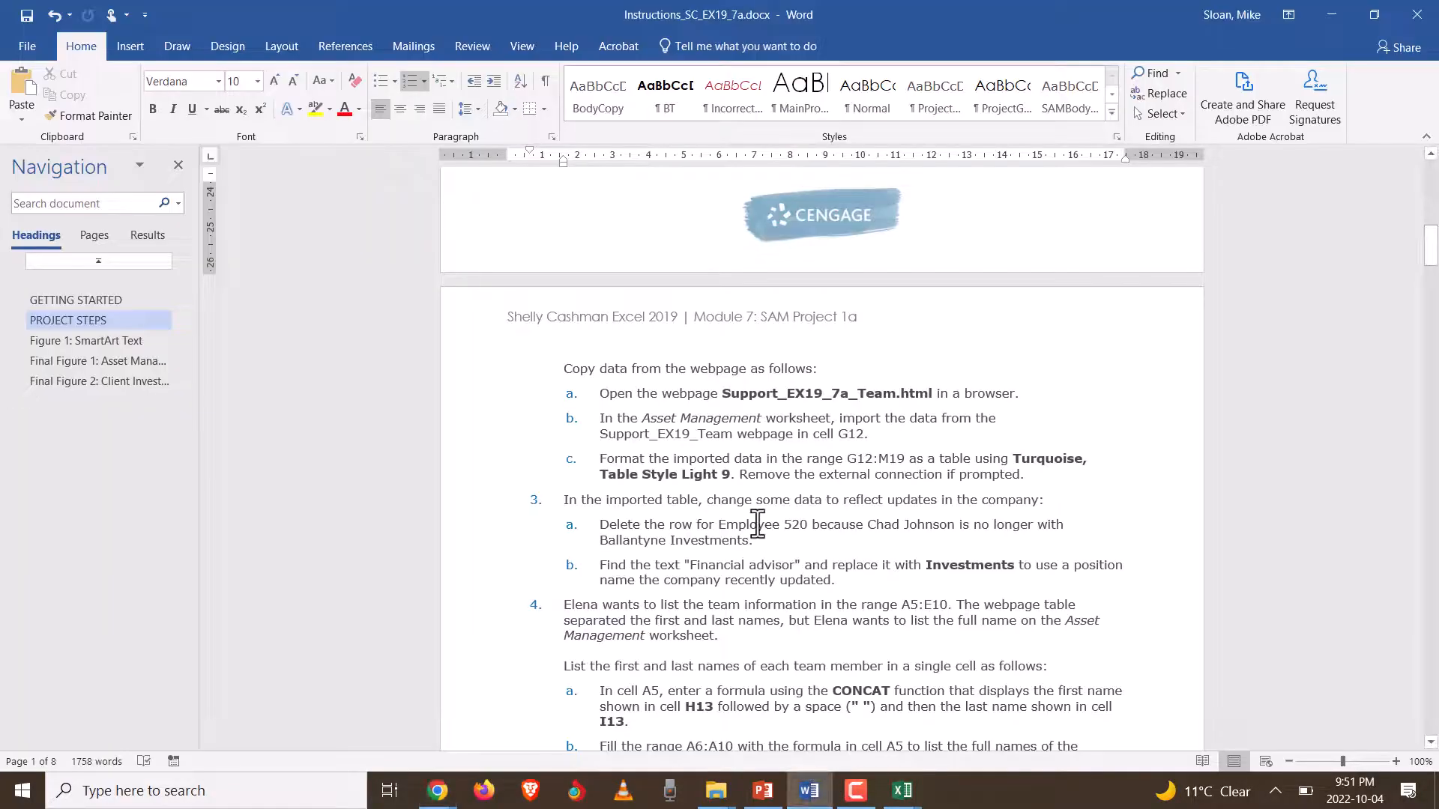
click(732, 418)
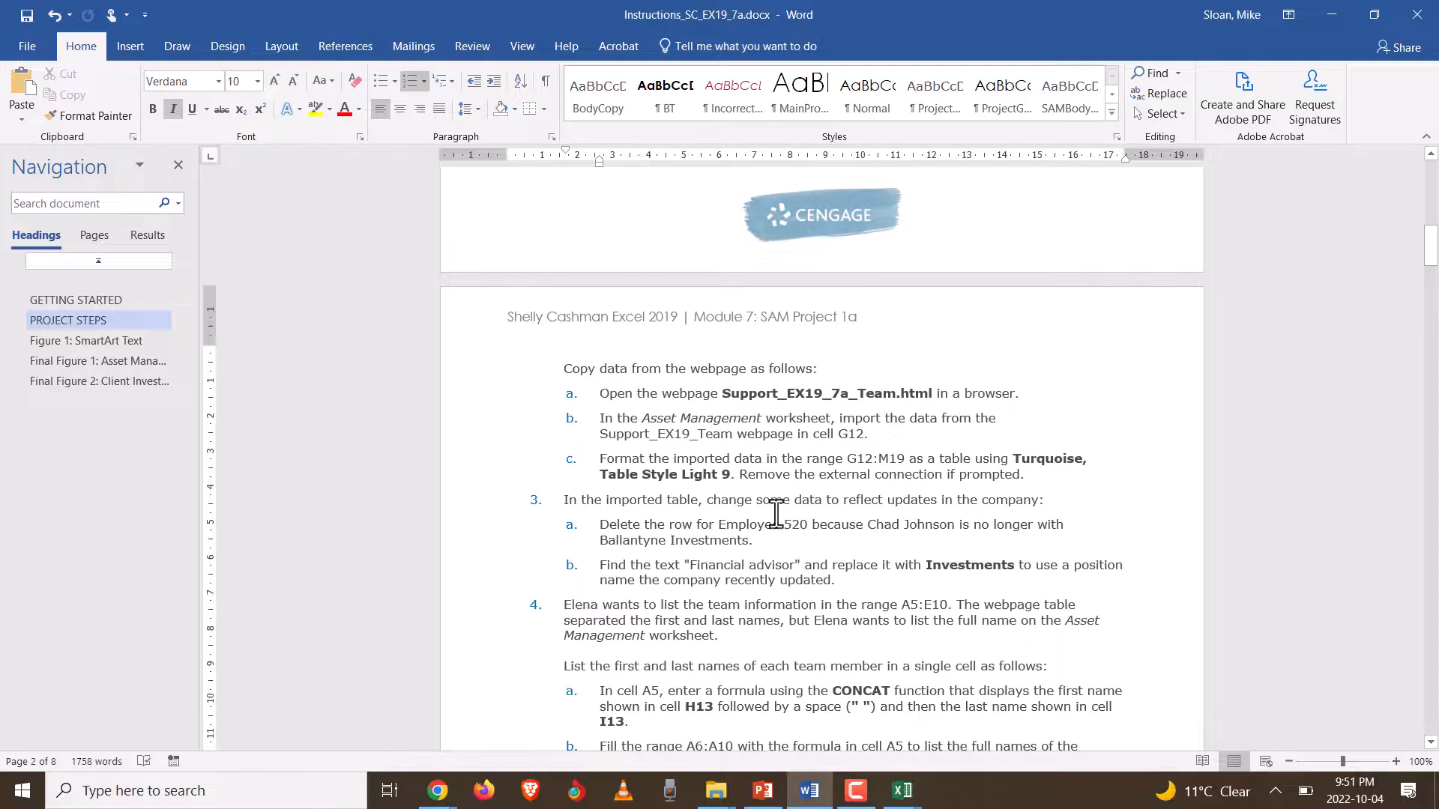
drag(657, 435, 777, 435)
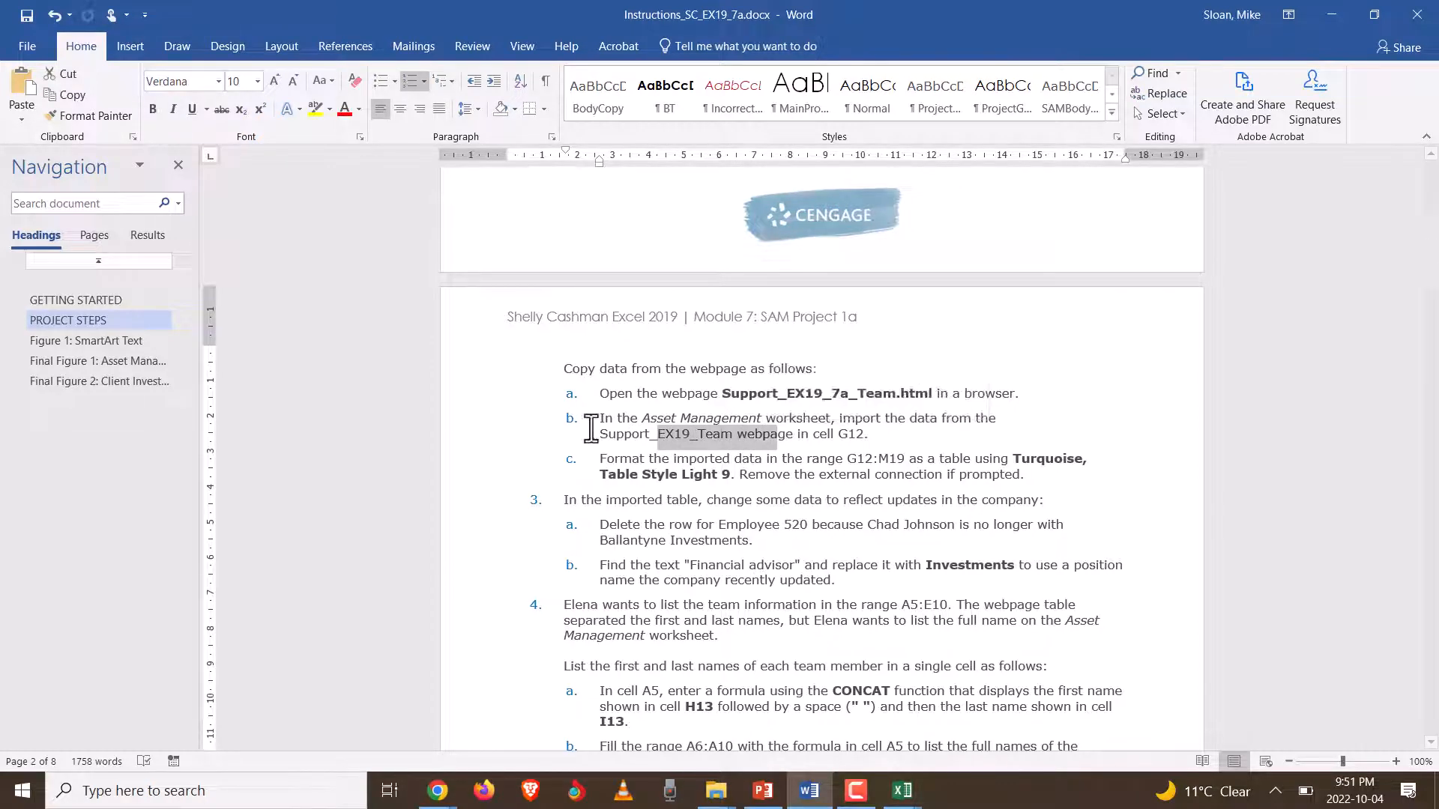
click(723, 380)
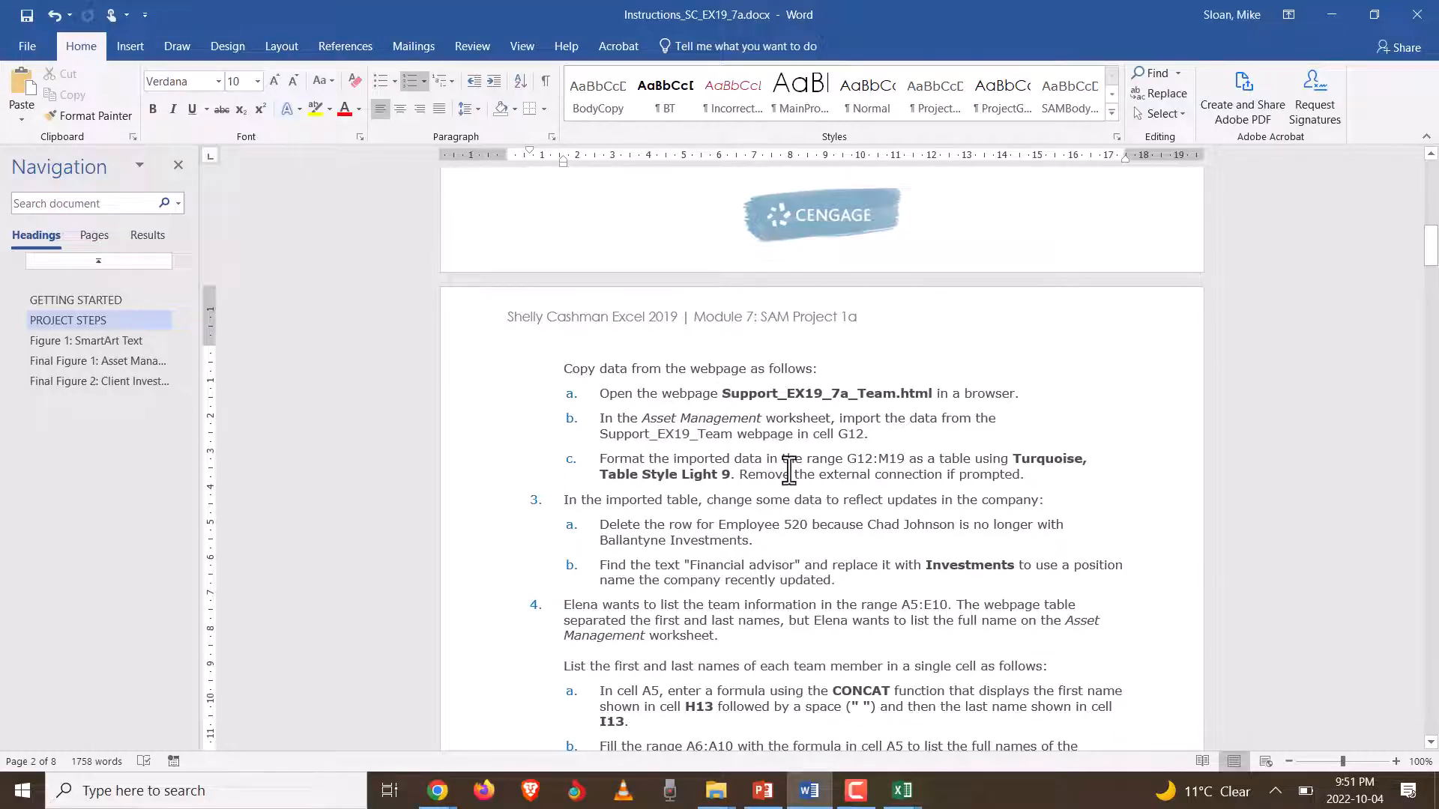
drag(869, 435, 602, 418)
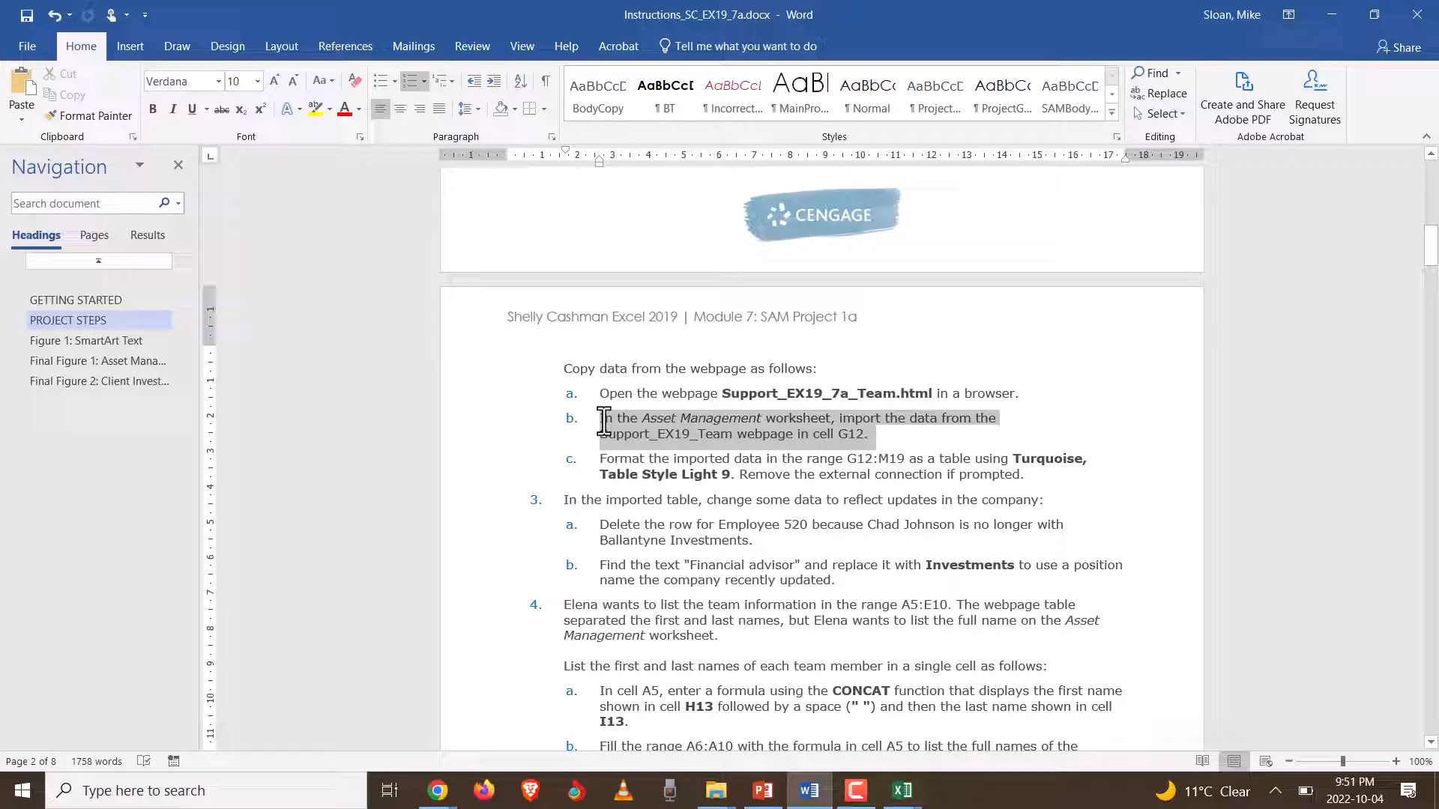
click(832, 395)
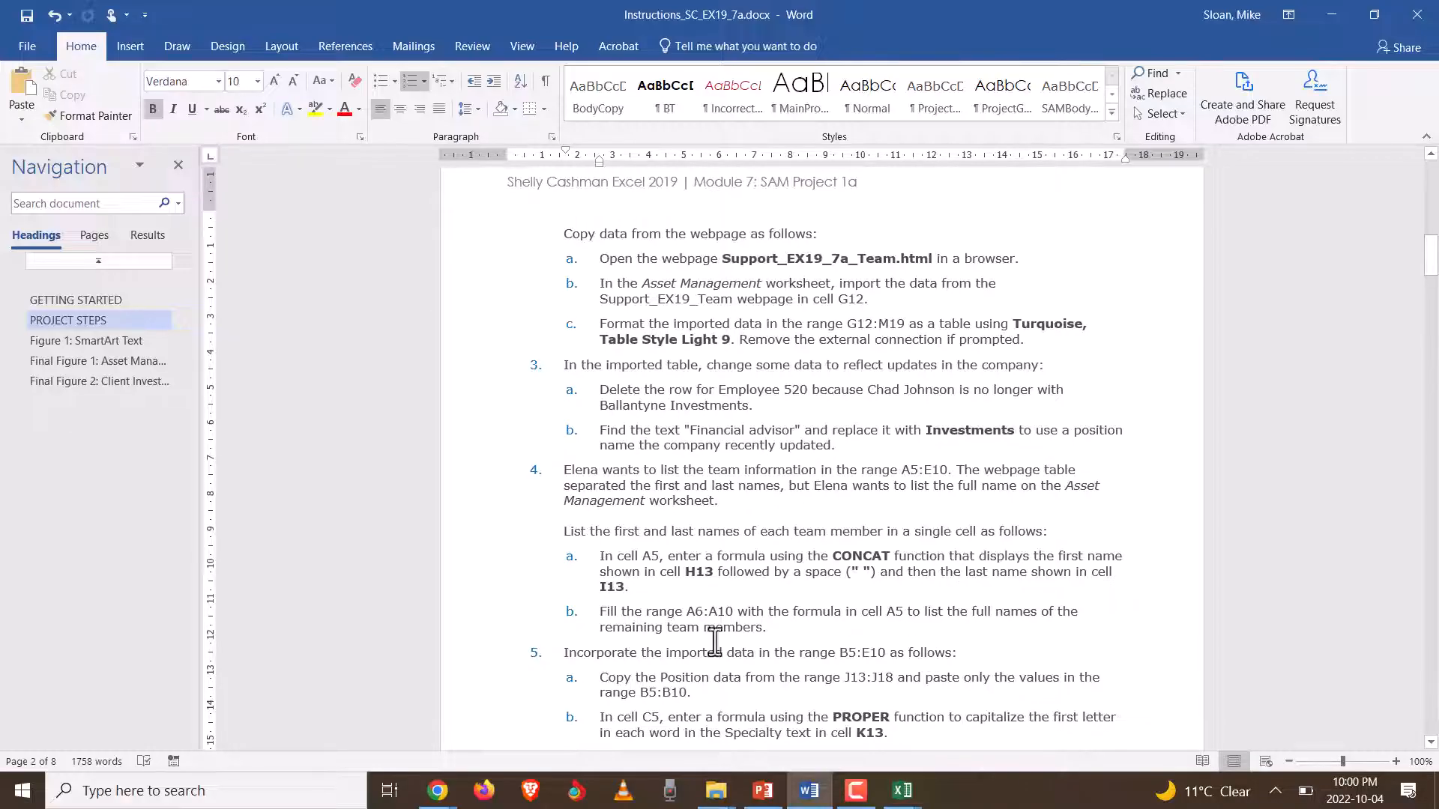
mouse_move(438, 790)
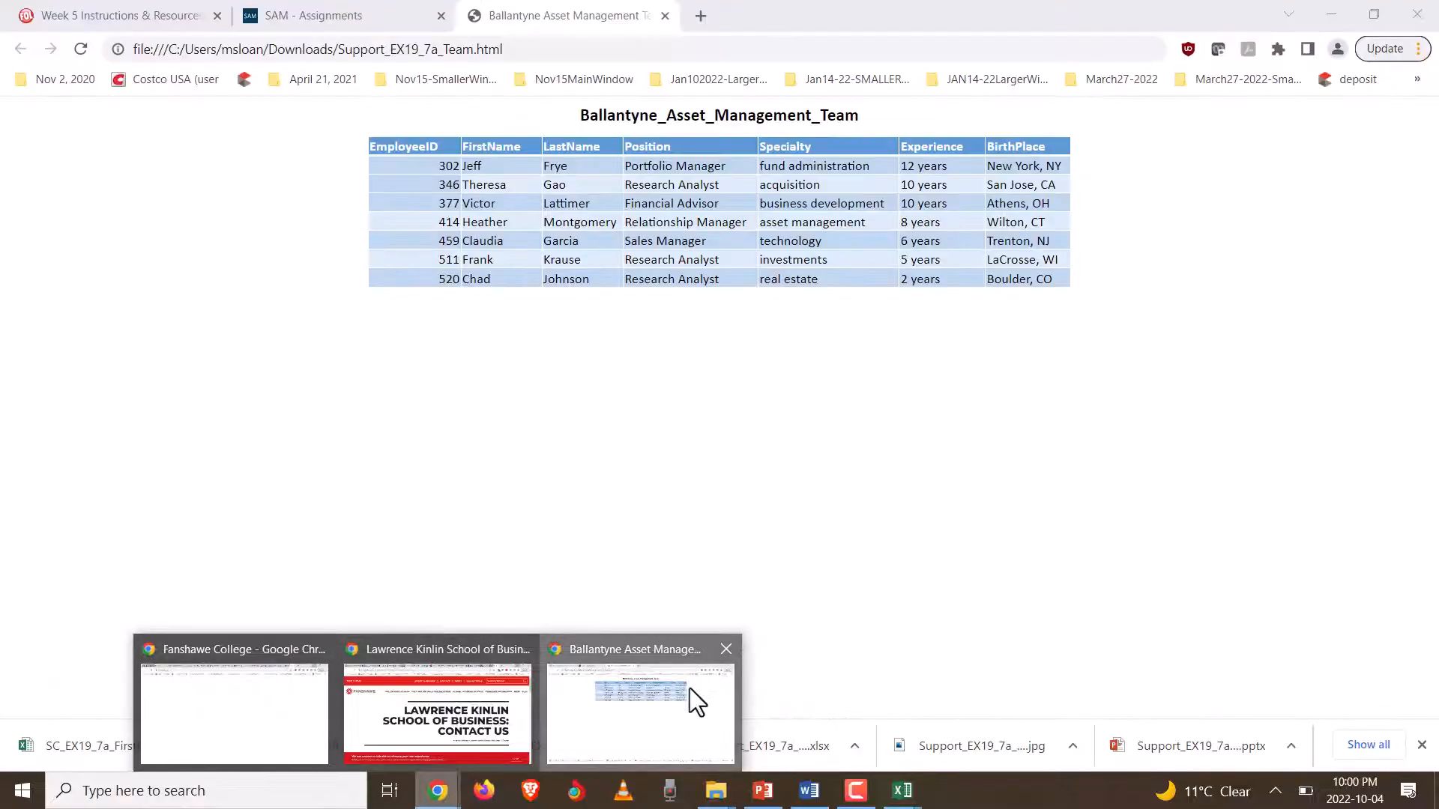
click(690, 688)
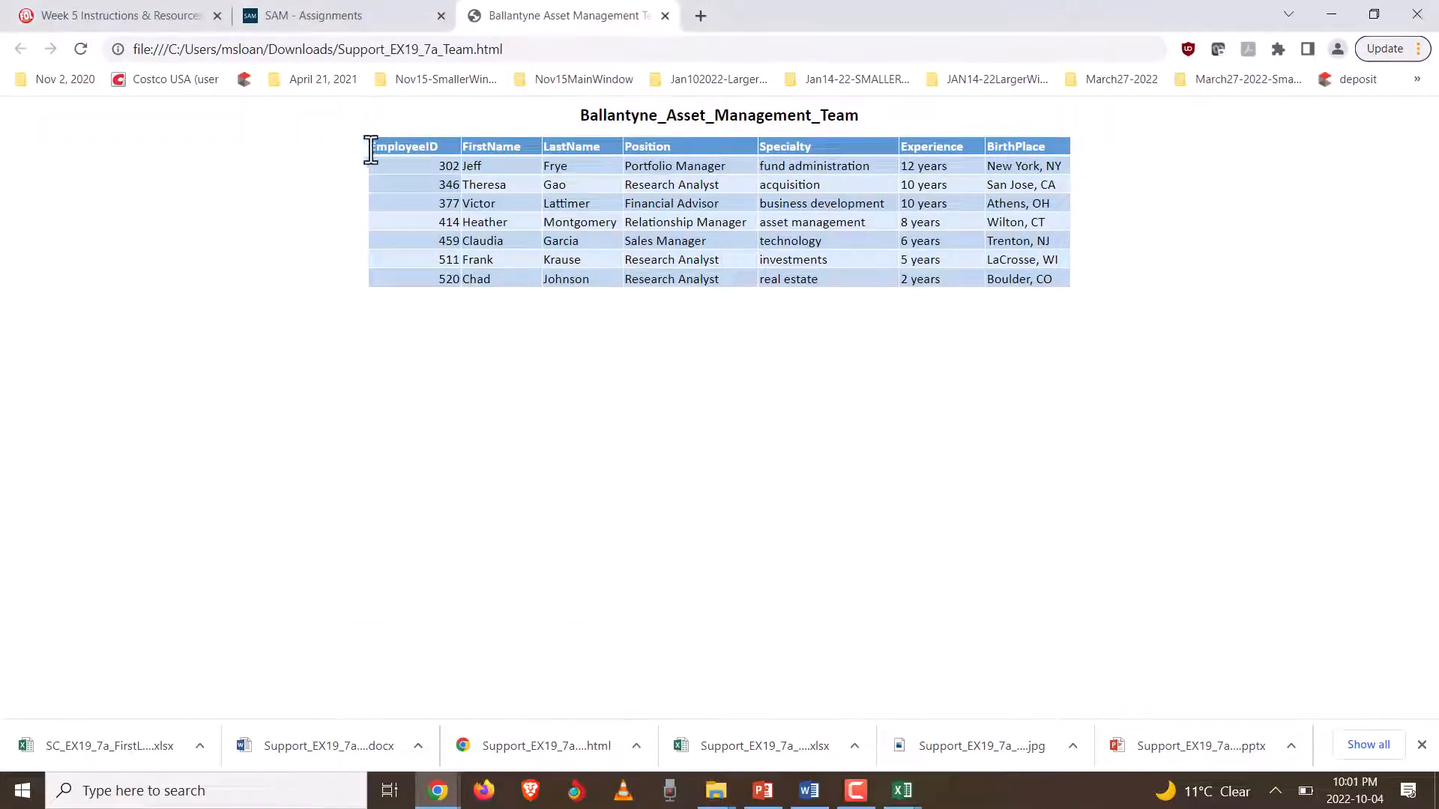
drag(373, 160, 1036, 293)
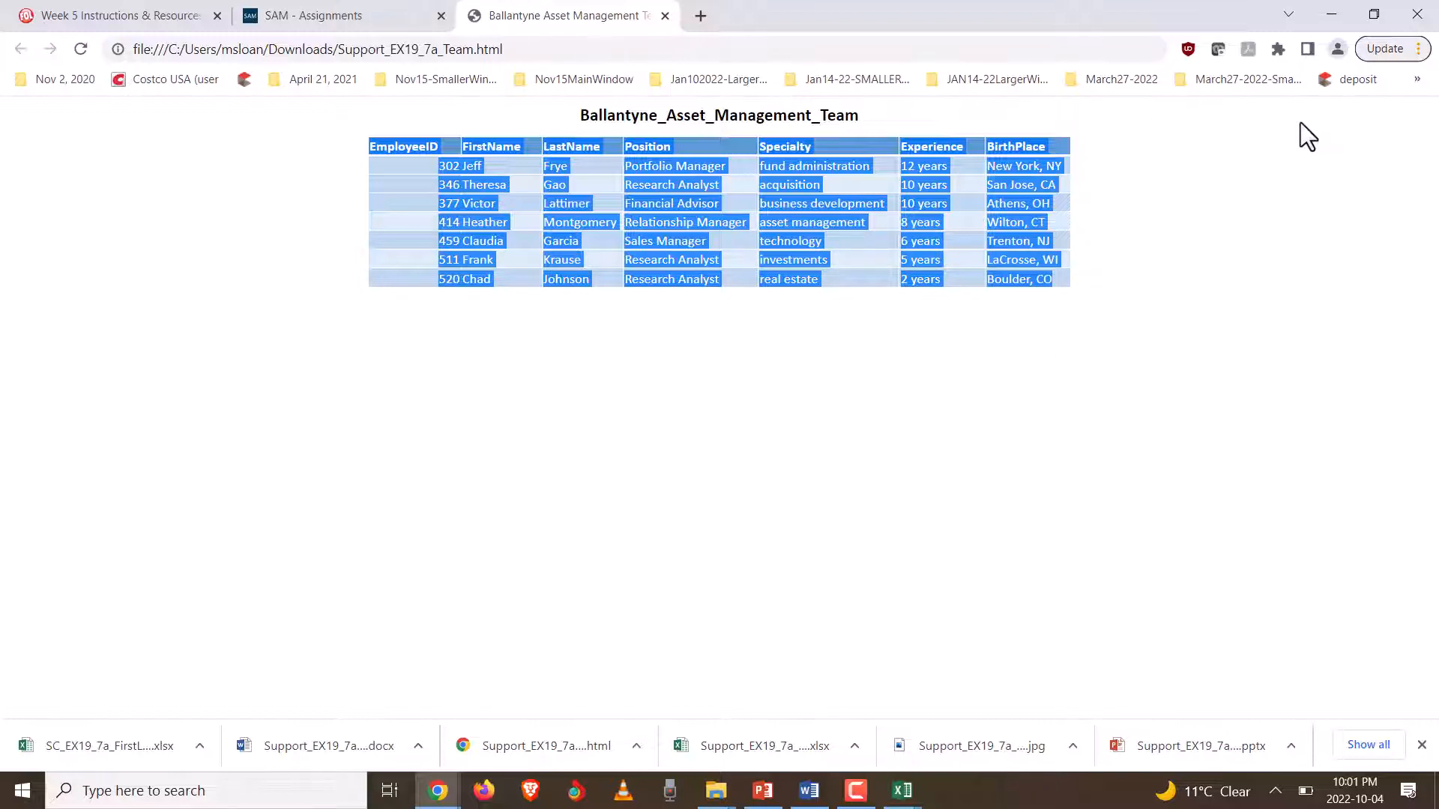
- Switch to the case workbook in Excel and start a web data import on the Asset Management sheet
mouse_move(903, 794)
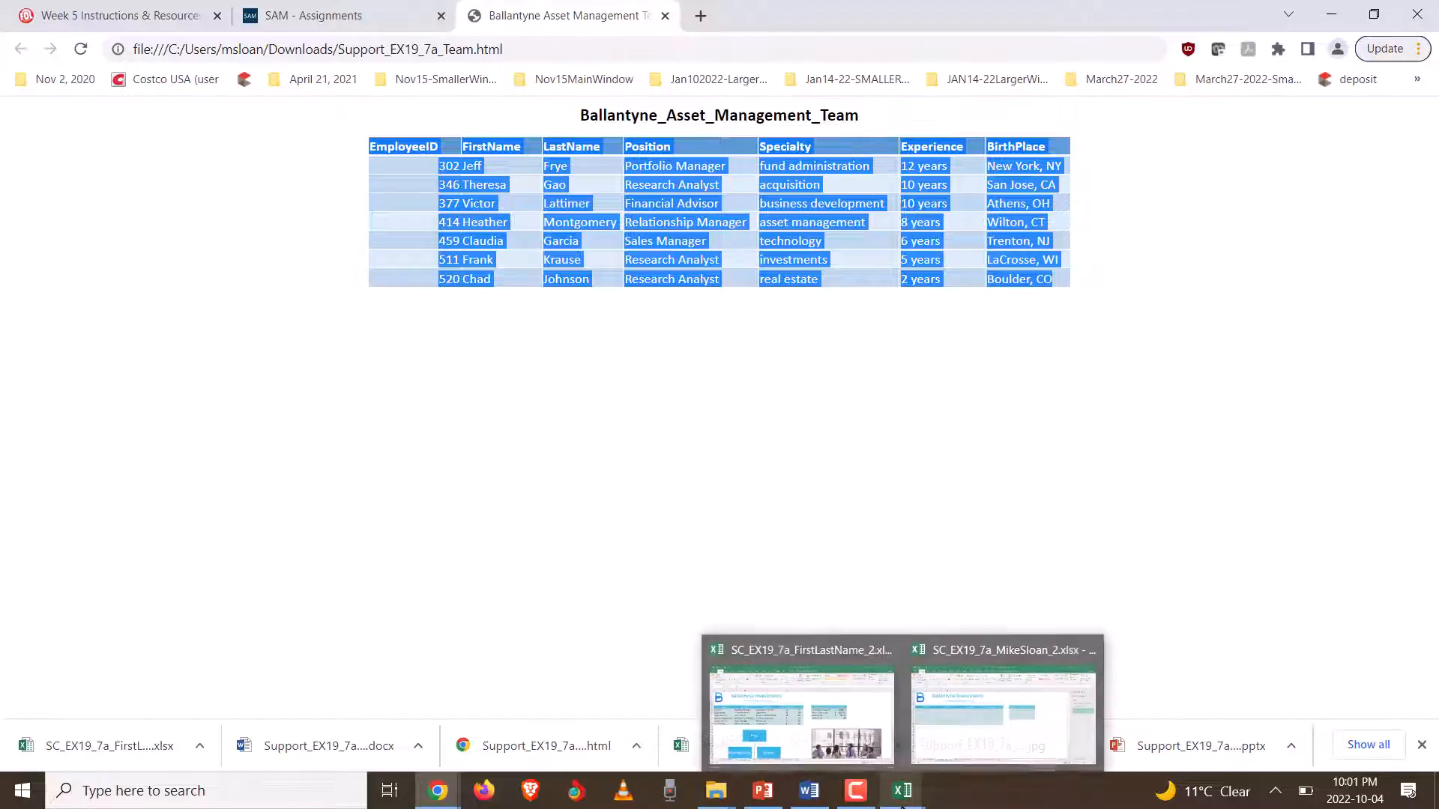
click(993, 754)
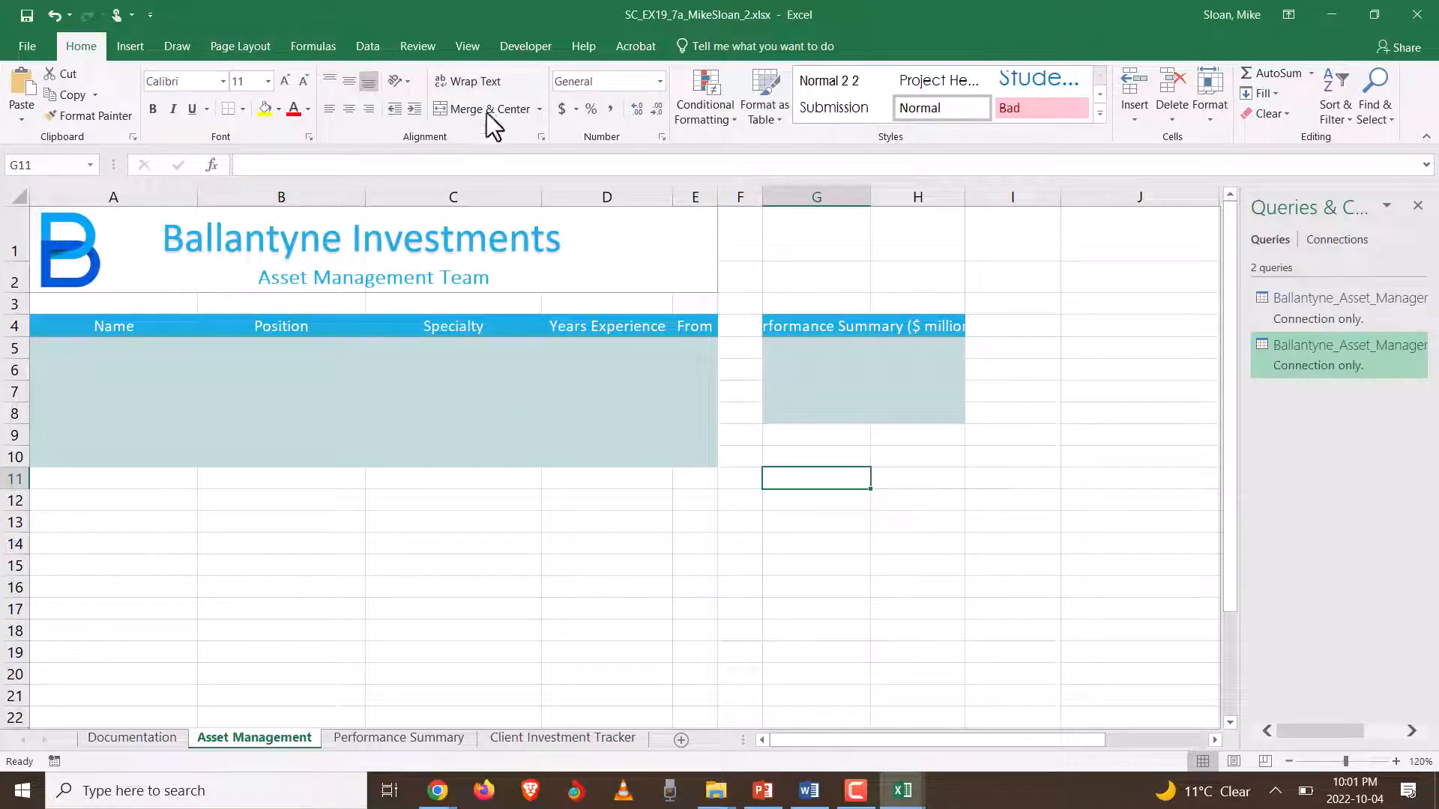
click(364, 45)
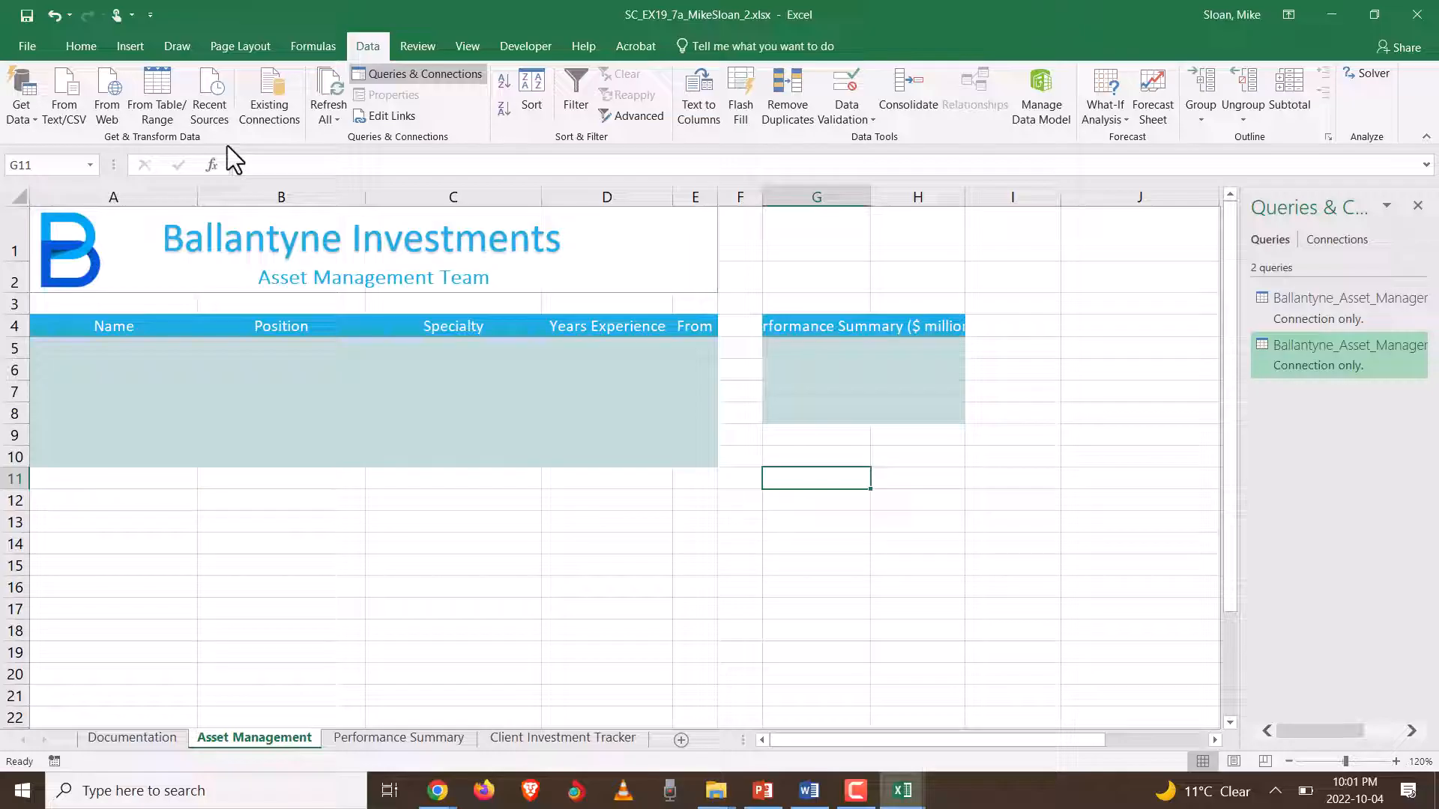
click(24, 118)
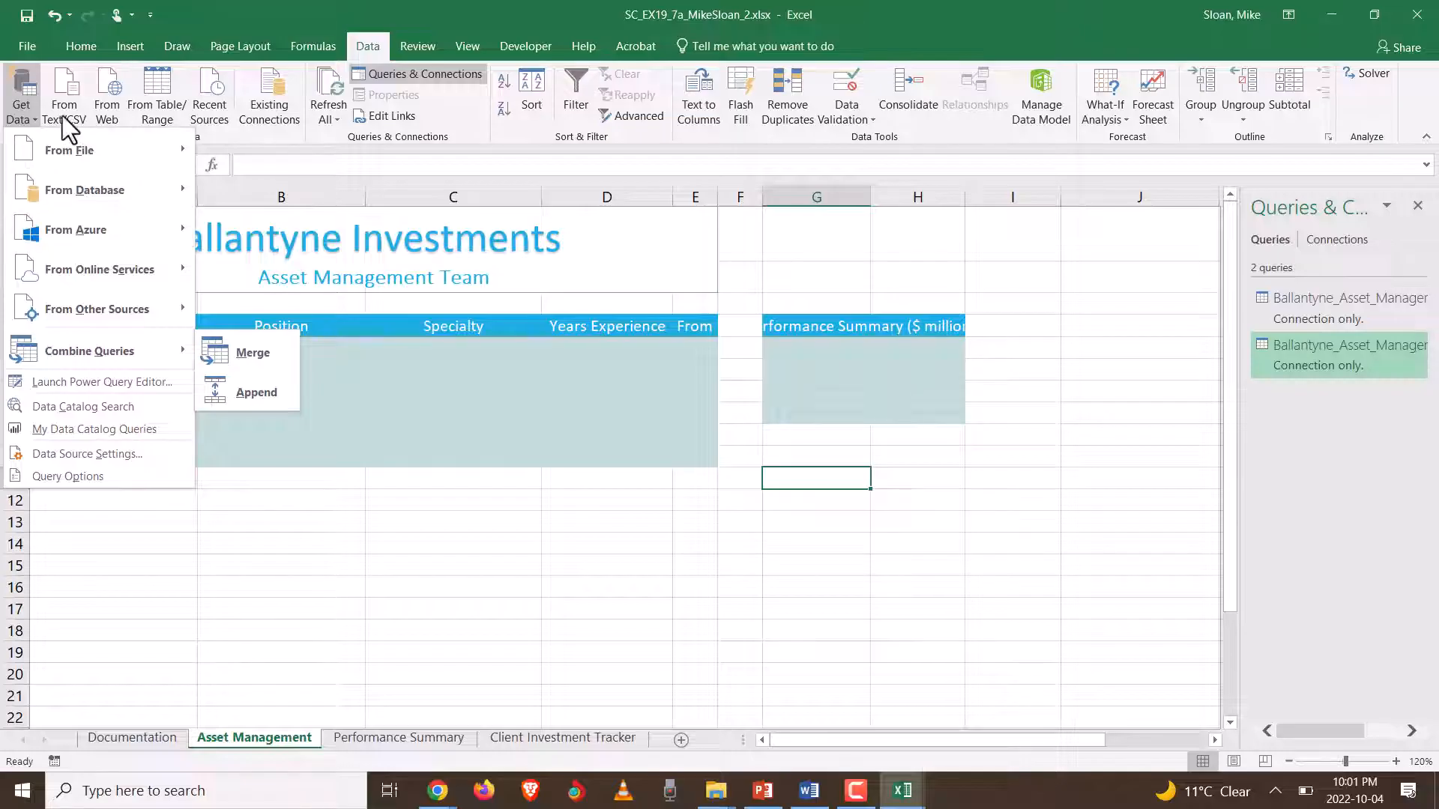
mouse_move(65, 158)
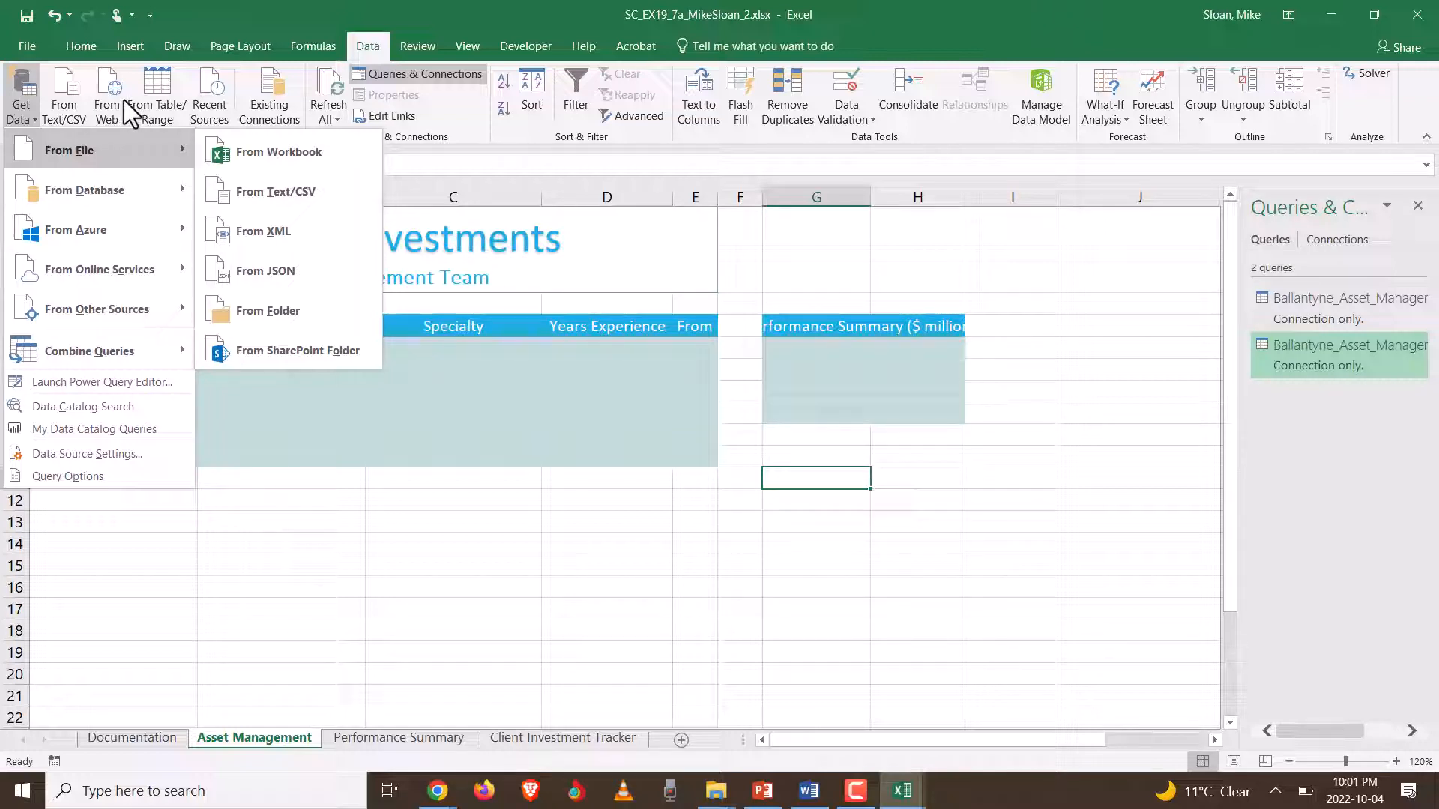
click(122, 99)
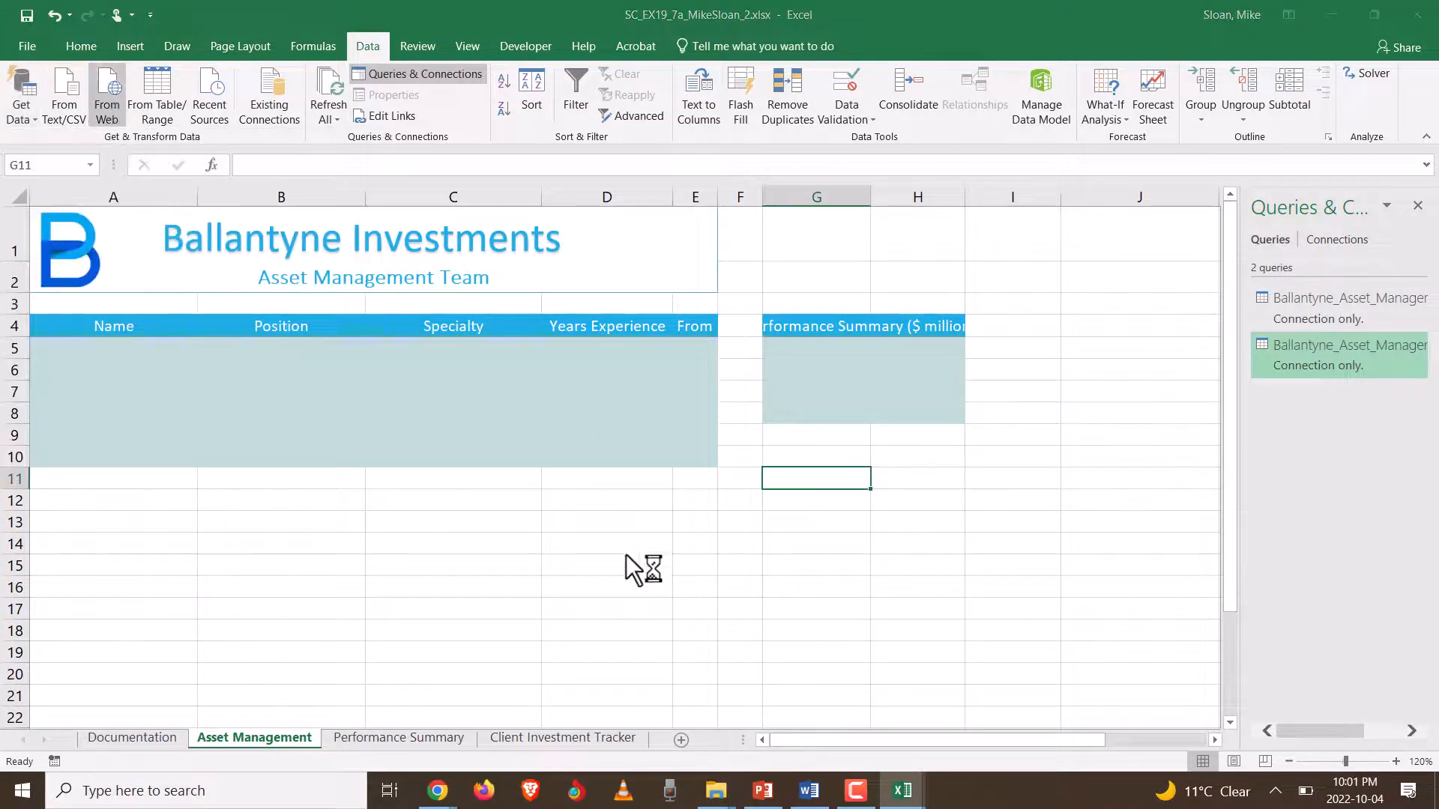
- Copy the path of Support_EX19_7a_Team.html from Chrome without the file:/// prefix, and connect Excel's web import to it as the URL
mouse_move(442, 796)
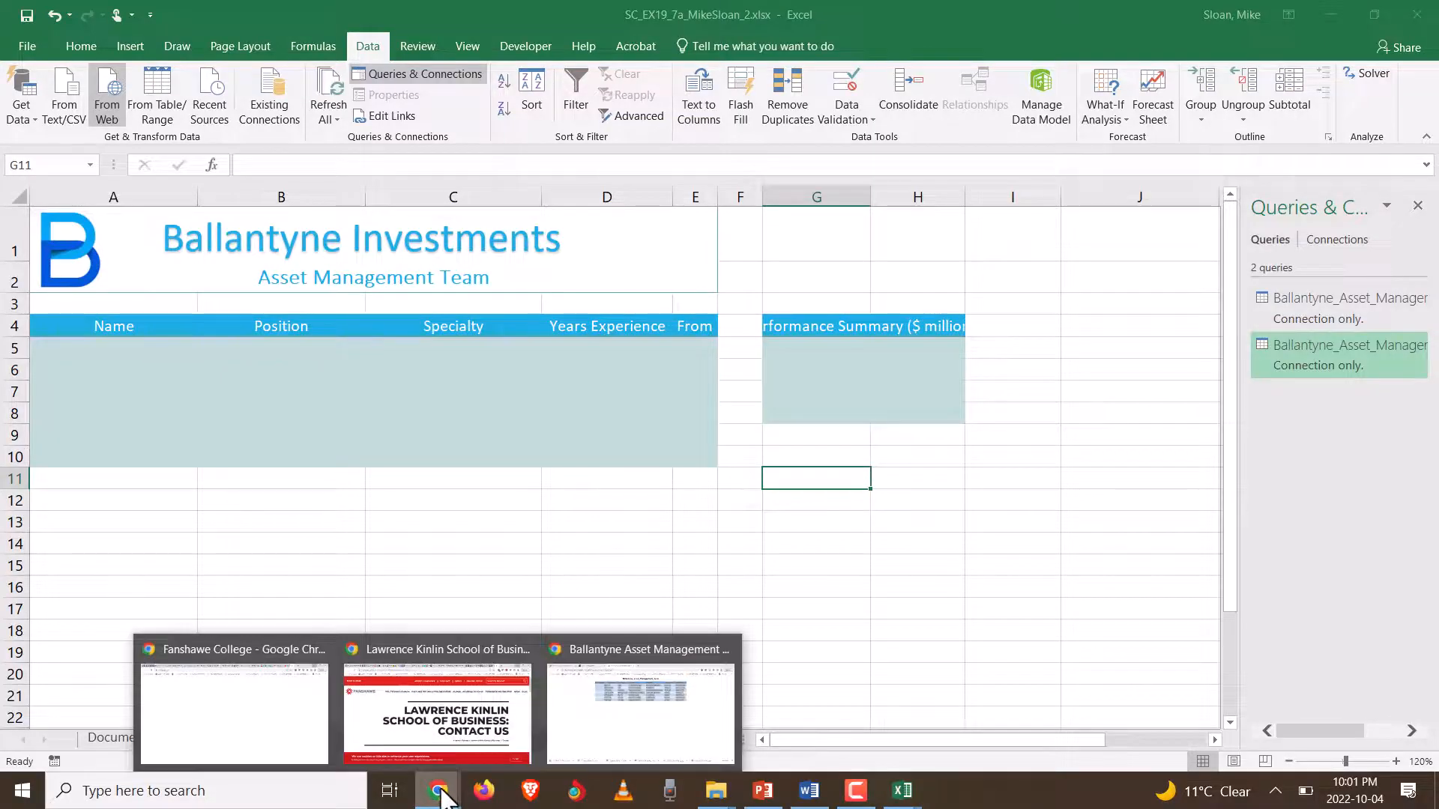
click(663, 719)
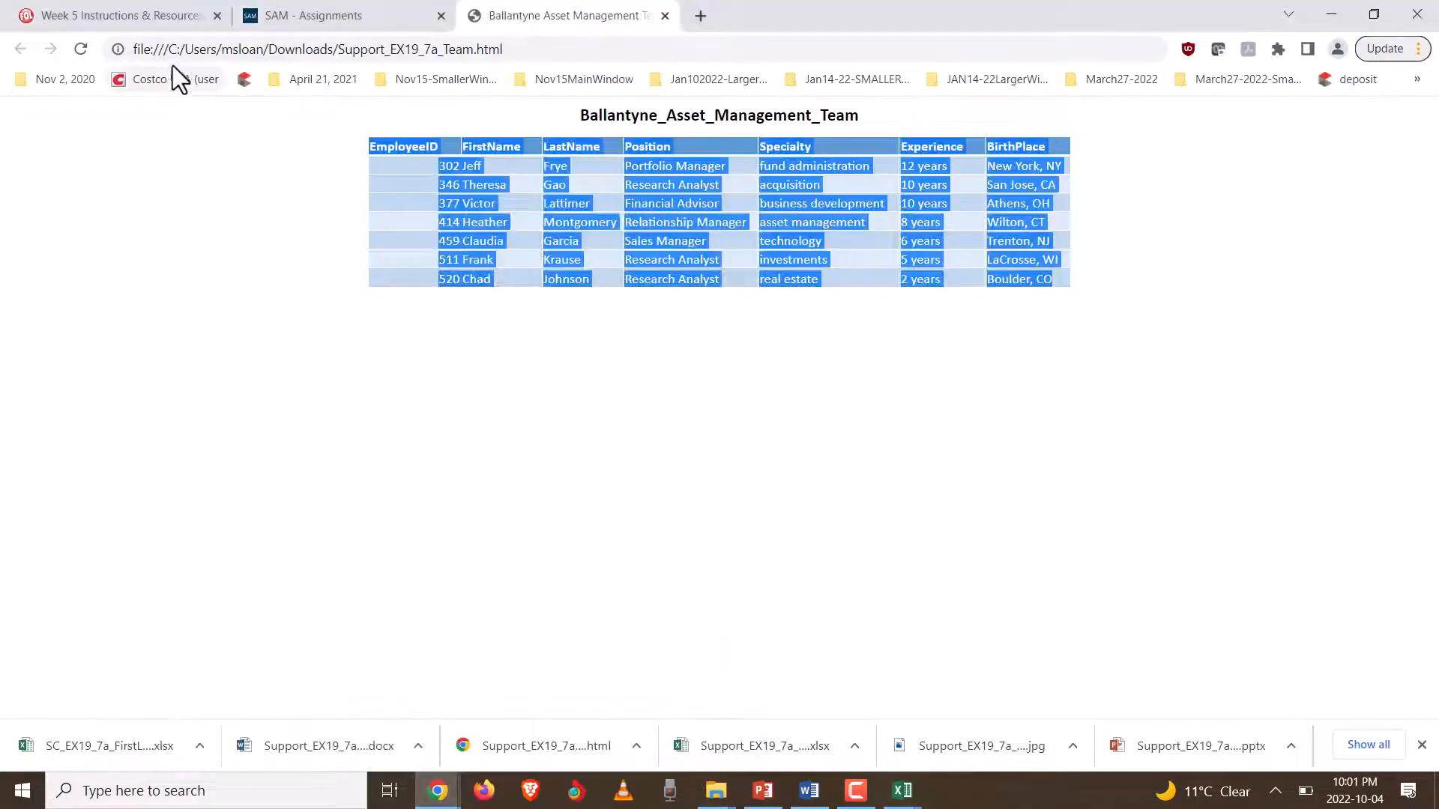
drag(168, 48, 501, 49)
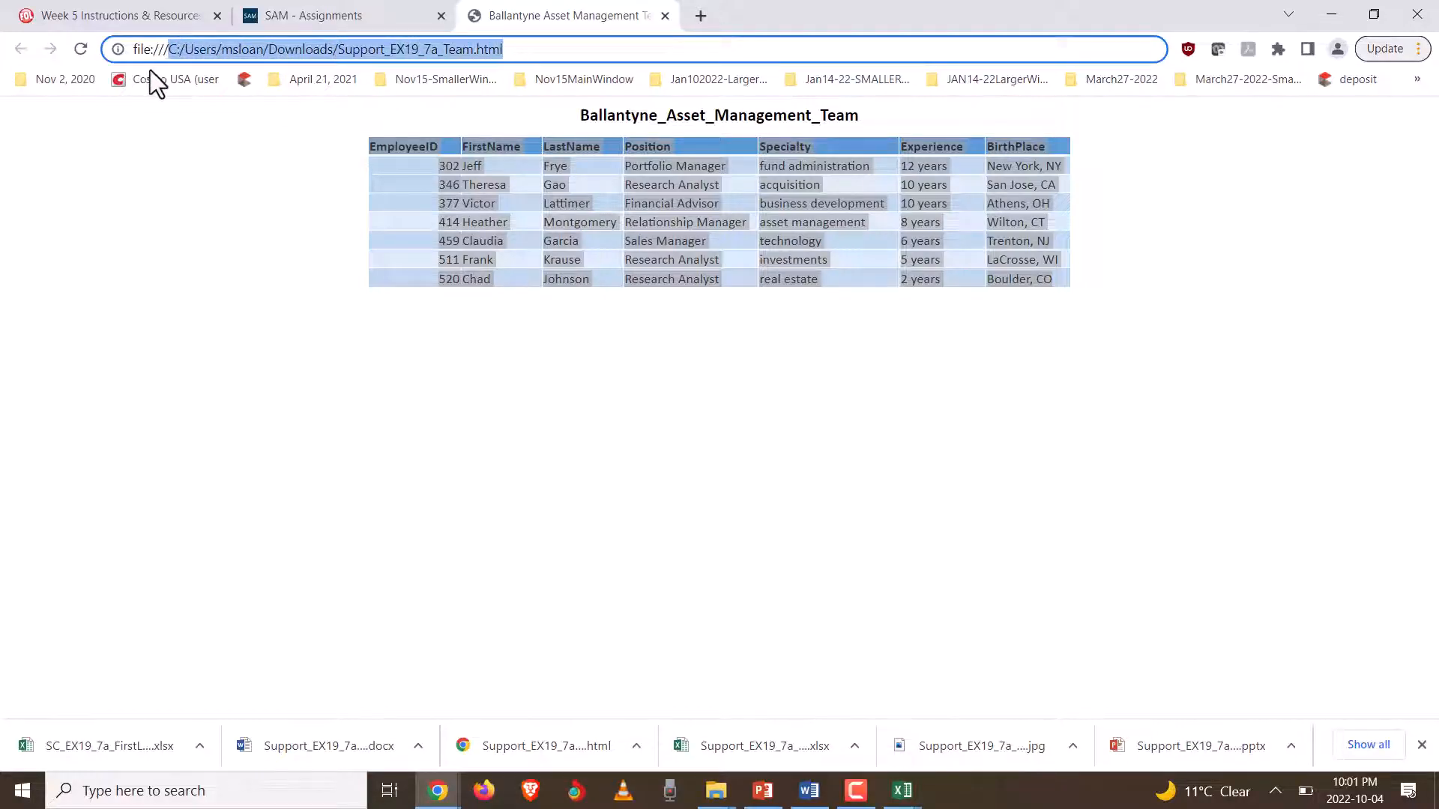
right_click(192, 51)
click(240, 153)
click(1332, 14)
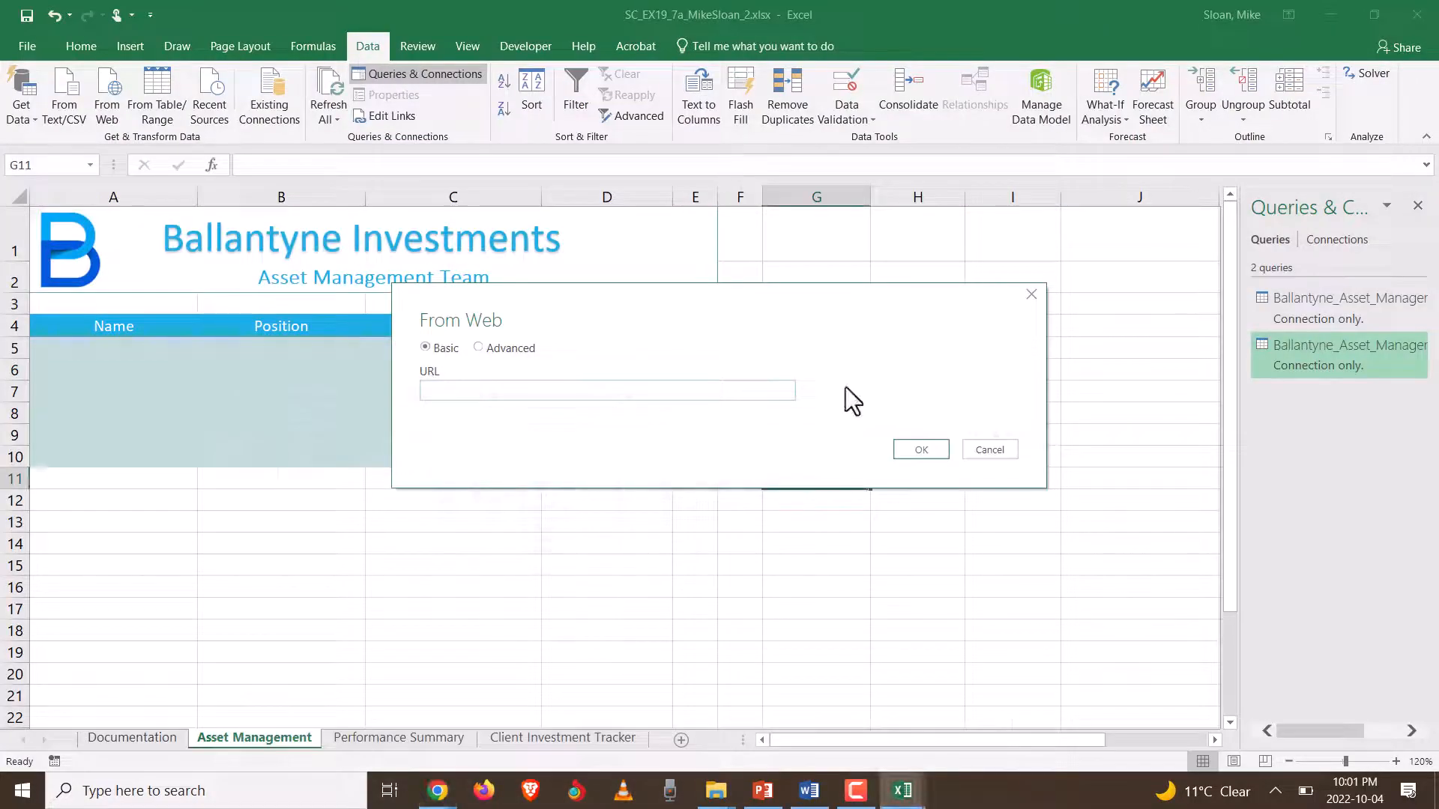
click(466, 390)
key(ctrl+v)
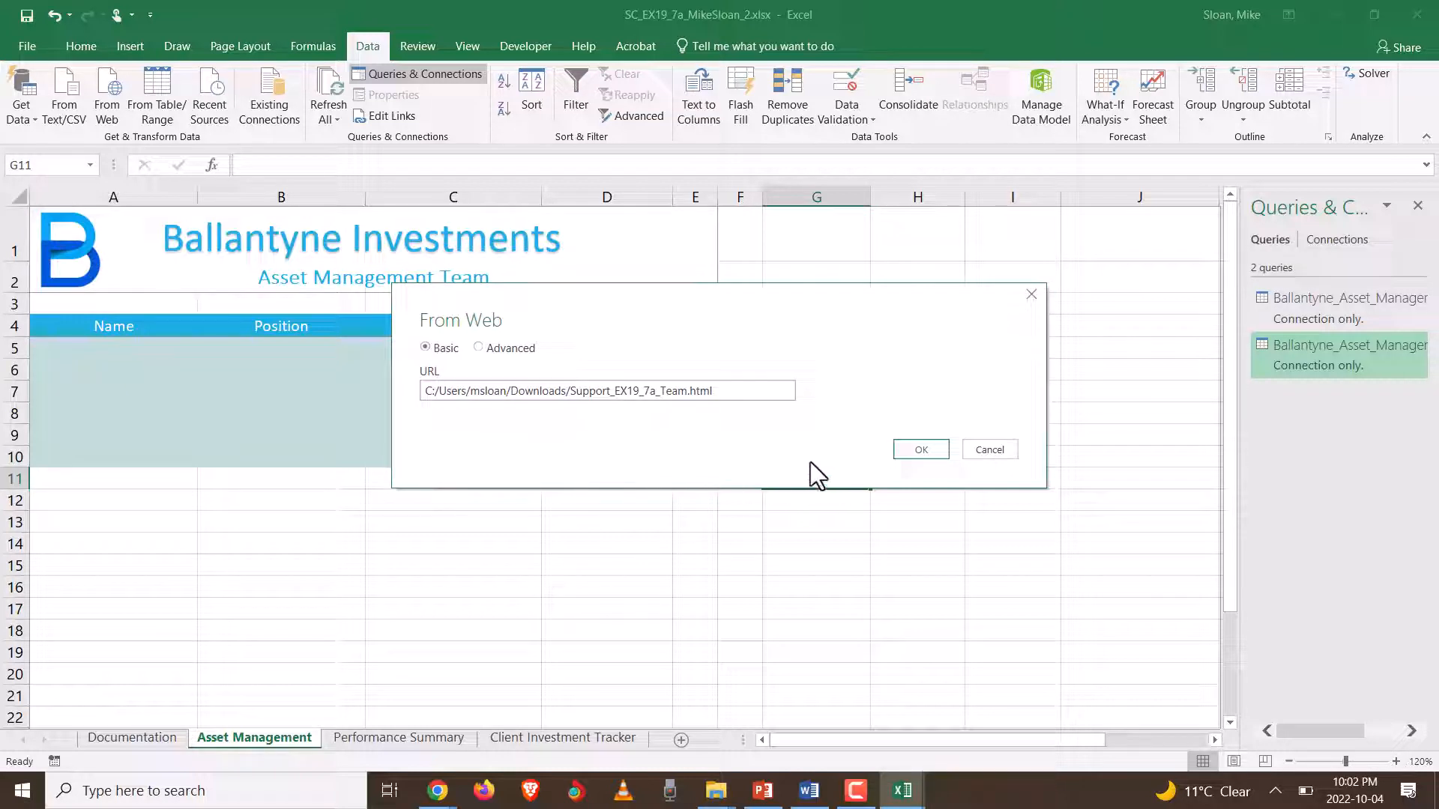
click(902, 452)
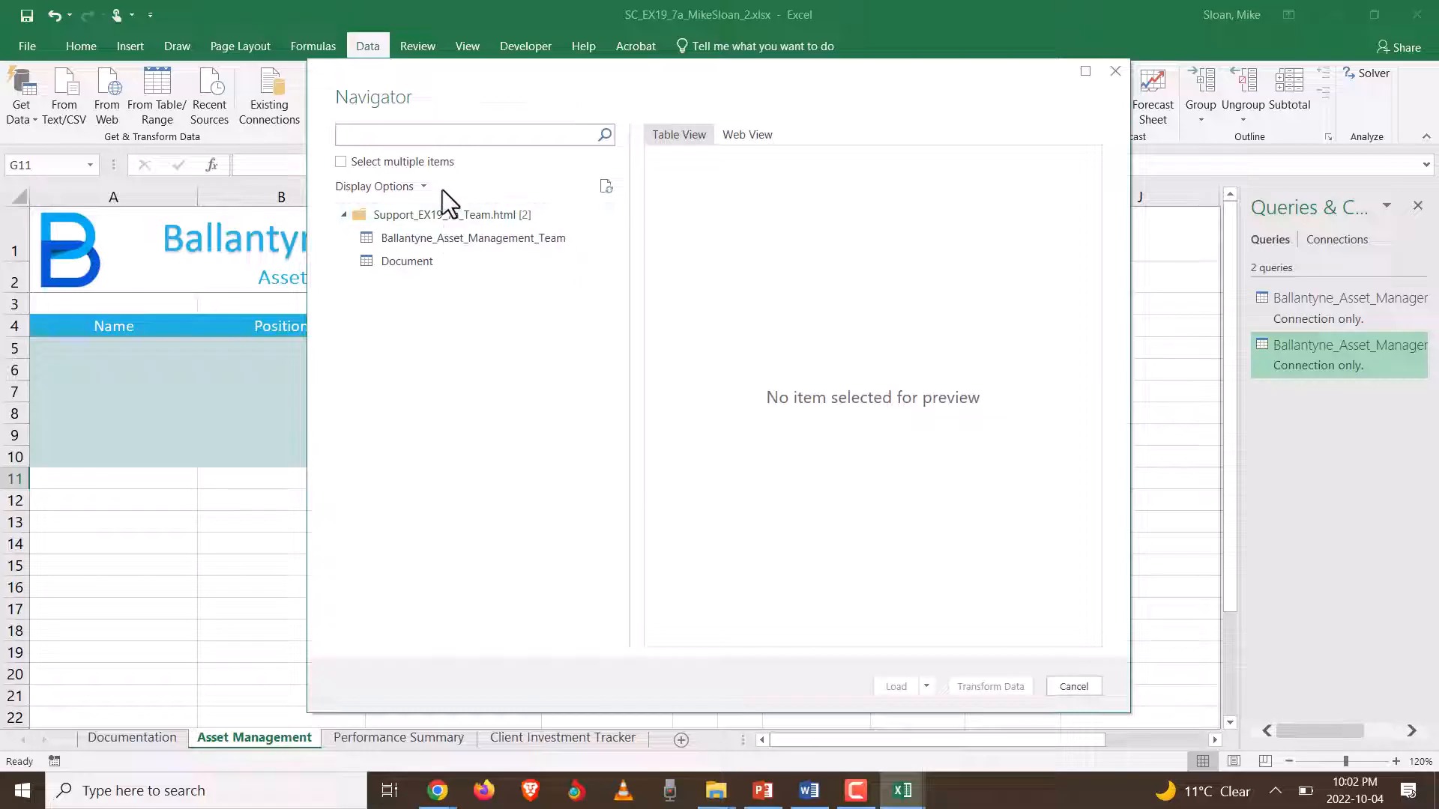
- Select the Ballantyne_Asset_Management_Team table for import and preview it in both Table View and Web View
click(424, 236)
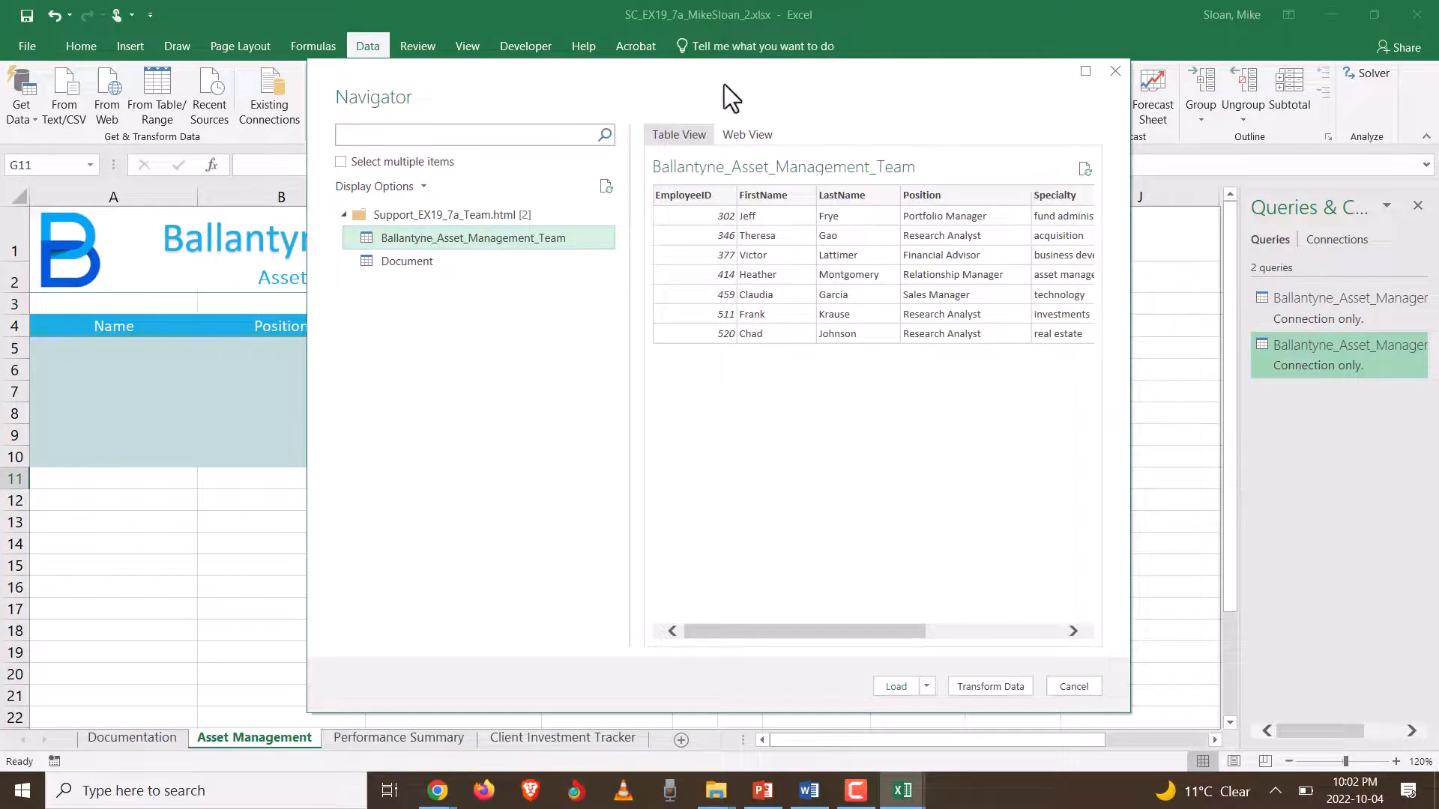
click(748, 127)
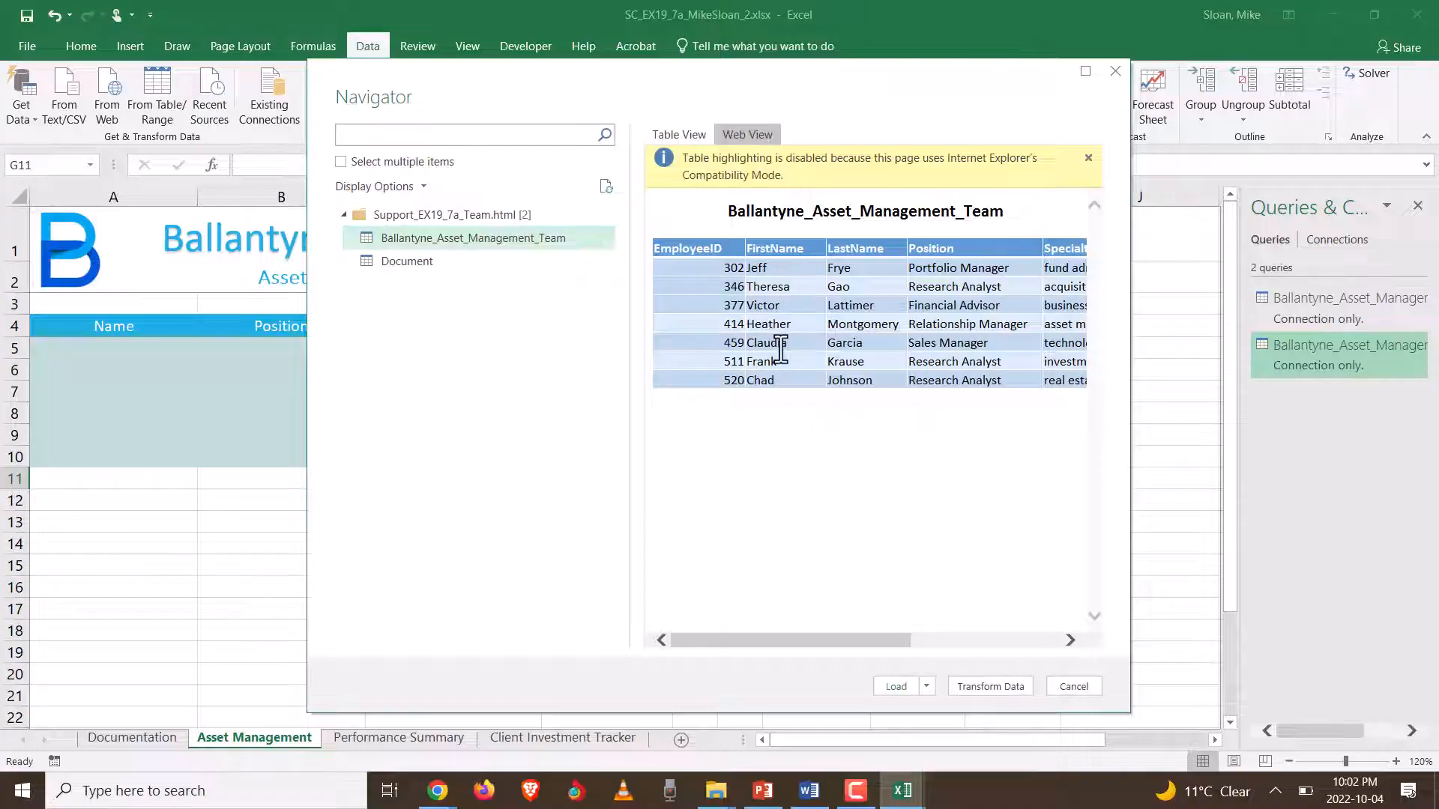
click(697, 133)
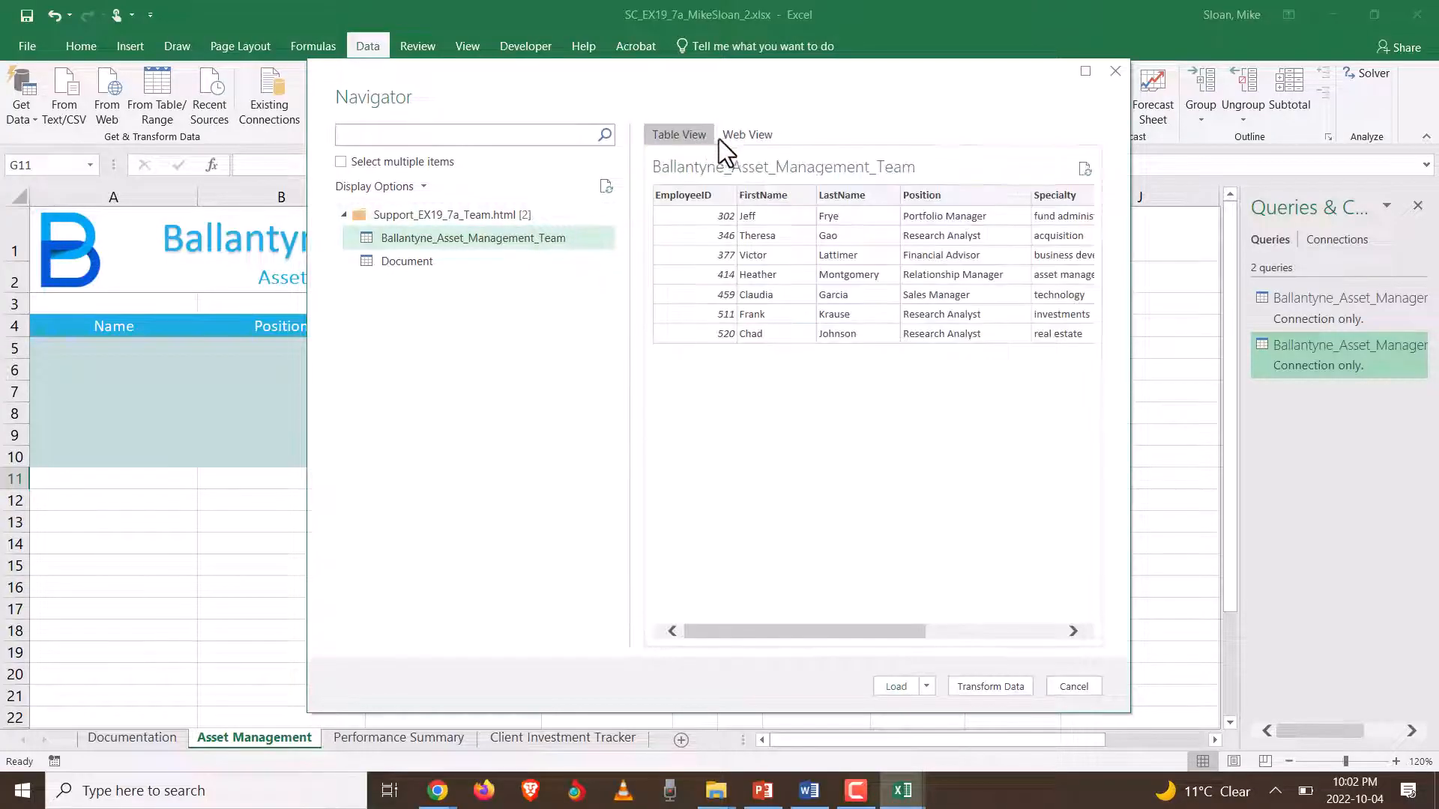
click(736, 136)
- Load the web data as a table into the existing Asset Management worksheet at cell G12
click(927, 687)
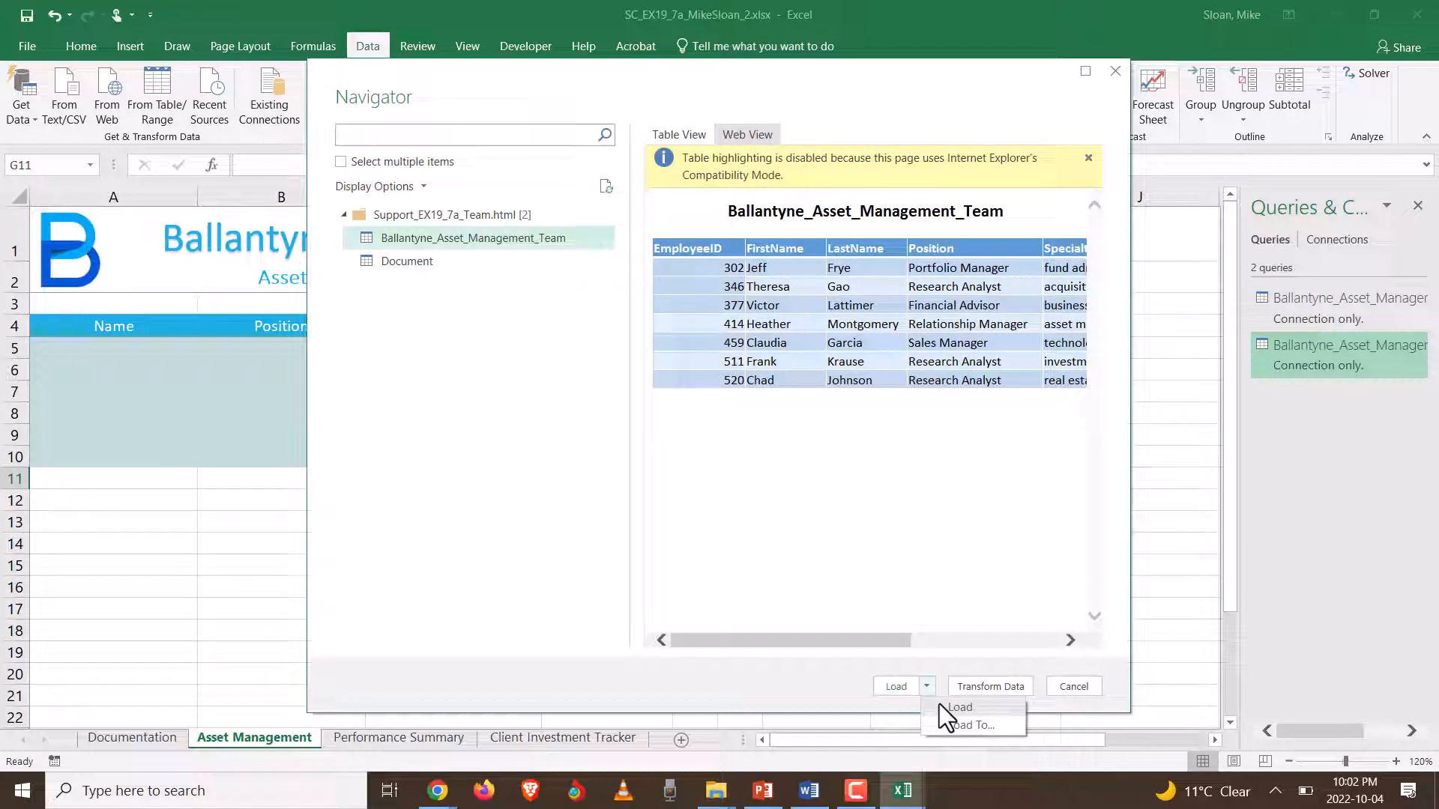
click(969, 726)
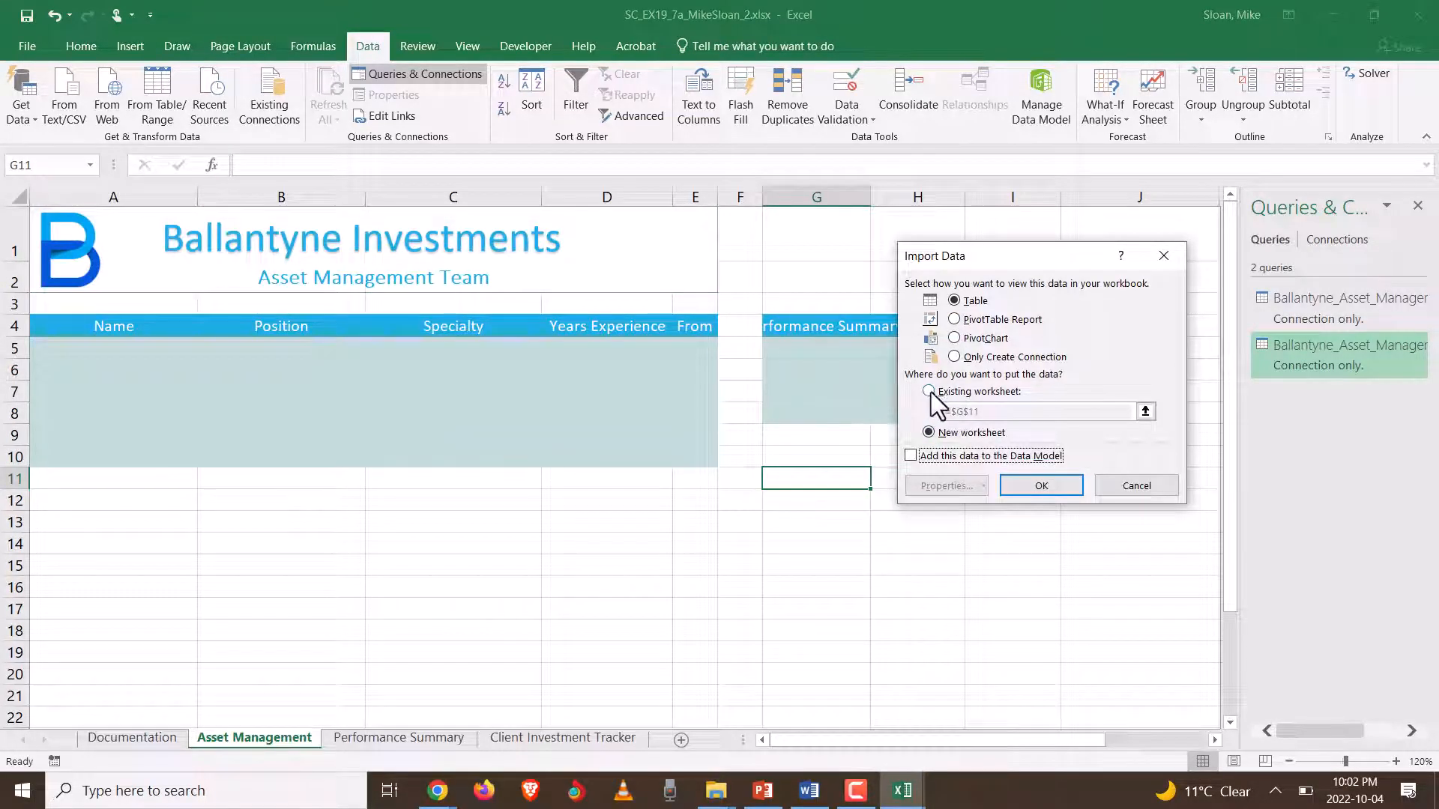
click(931, 390)
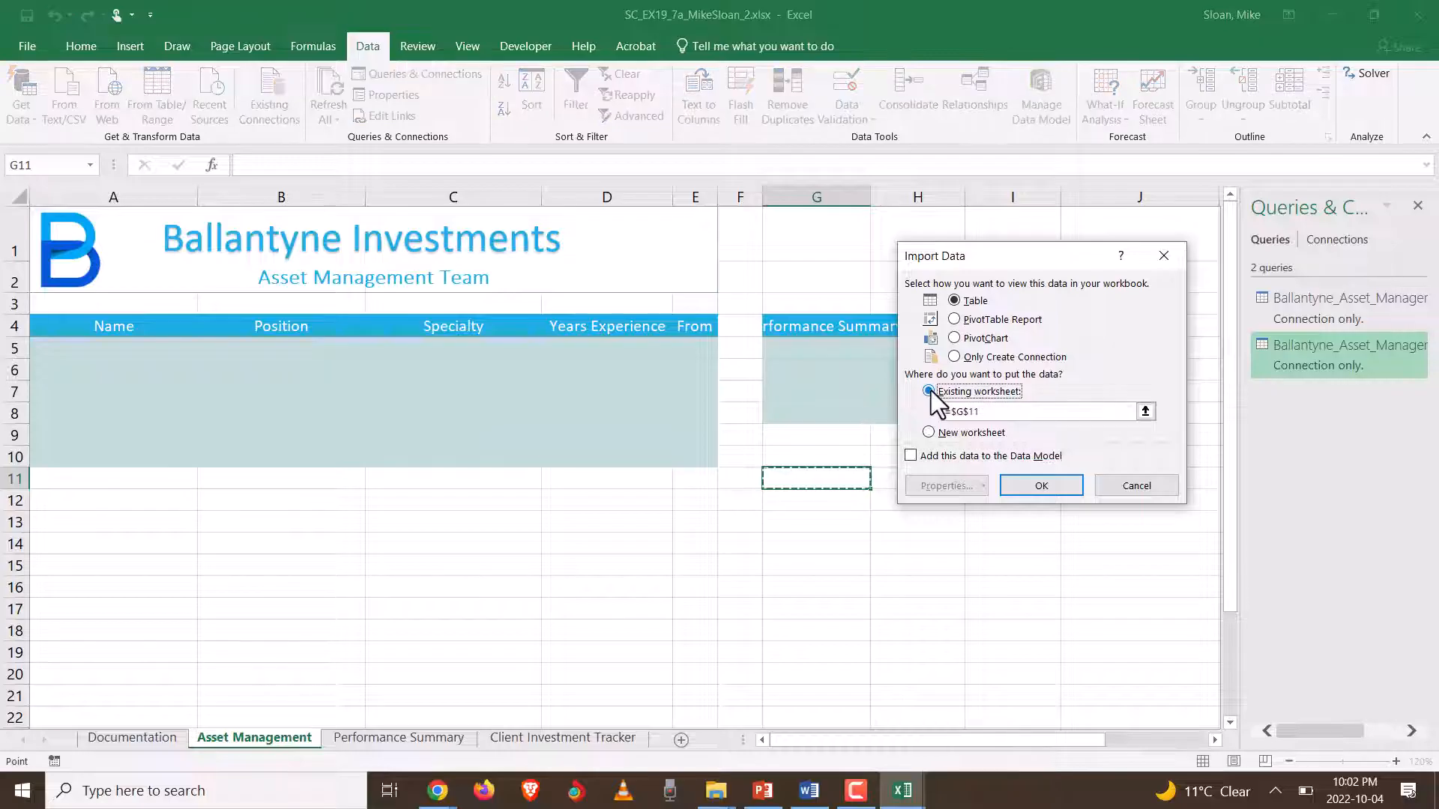
click(976, 412)
key(BackSpace)
text(2)
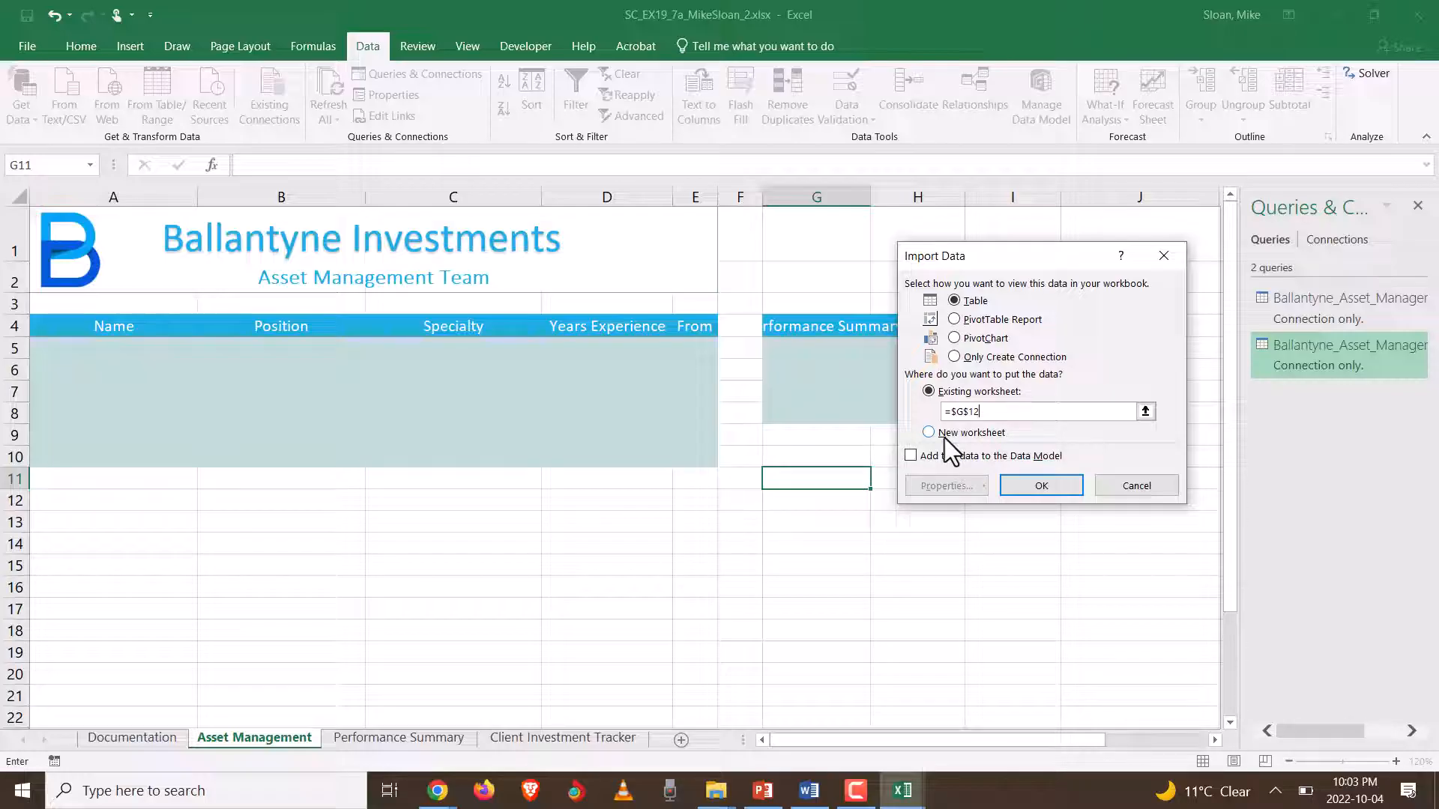
click(1058, 491)
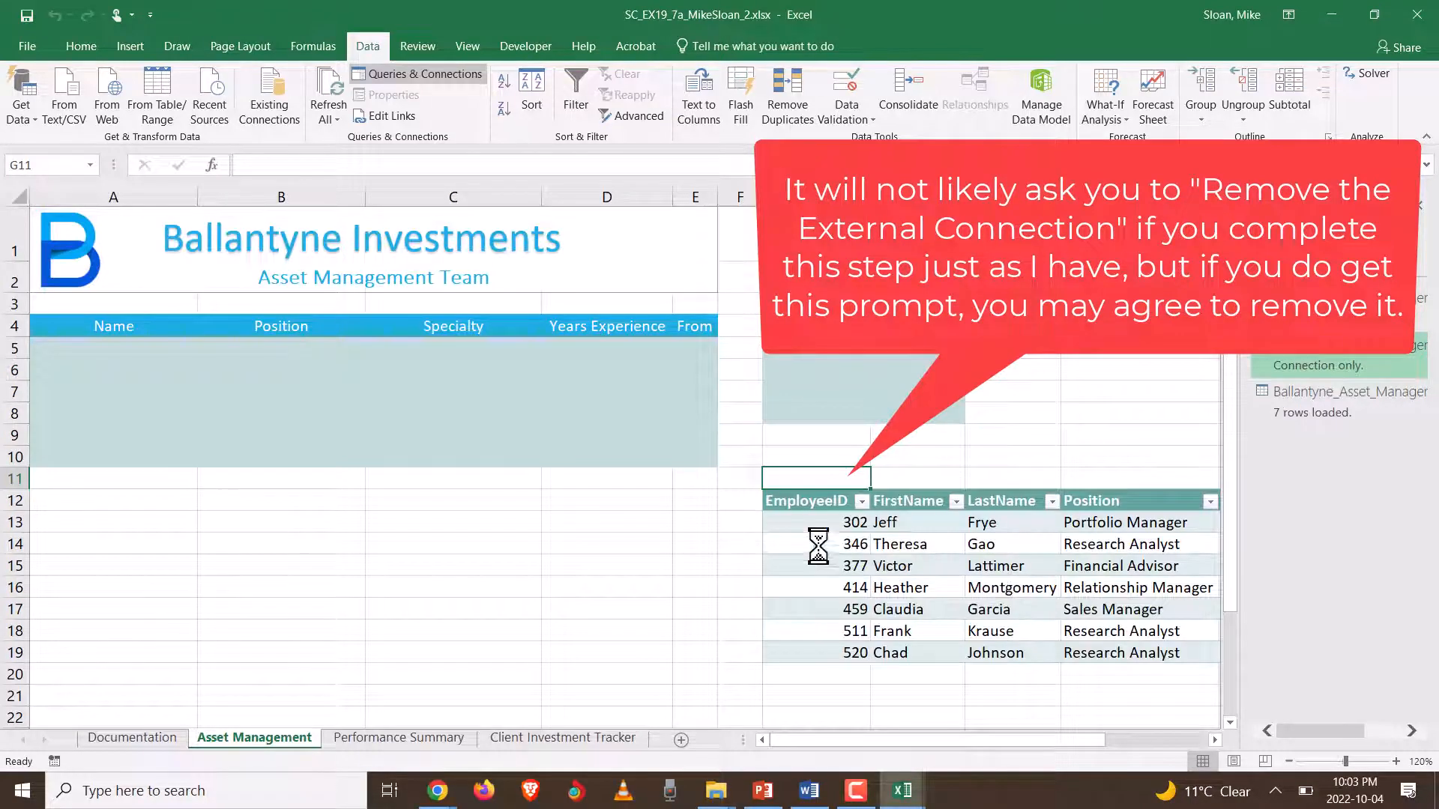
- Examine the imported employee table across its full width and look at the filter options of its header row
click(813, 501)
drag(842, 738, 955, 740)
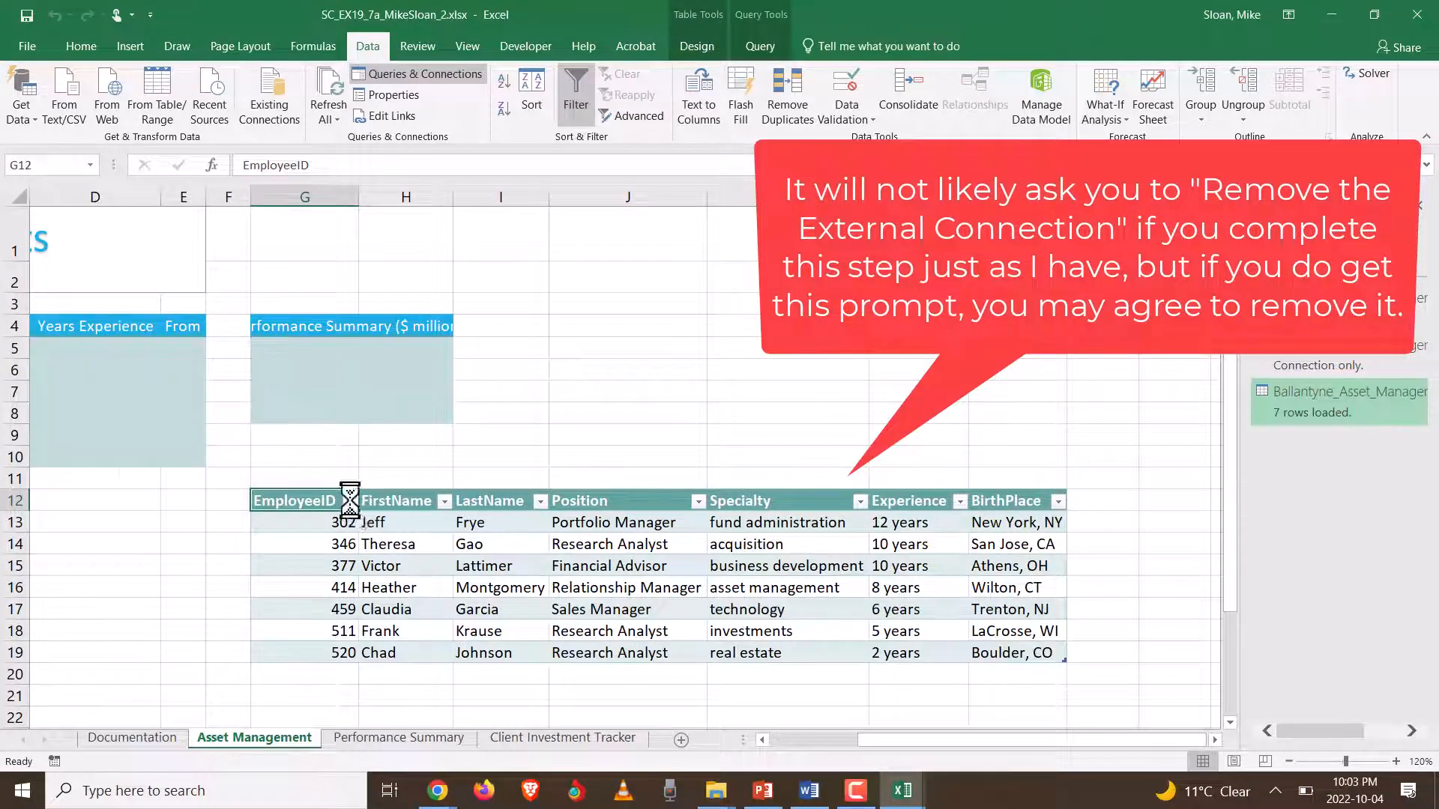
click(350, 501)
click(445, 502)
click(444, 502)
click(540, 502)
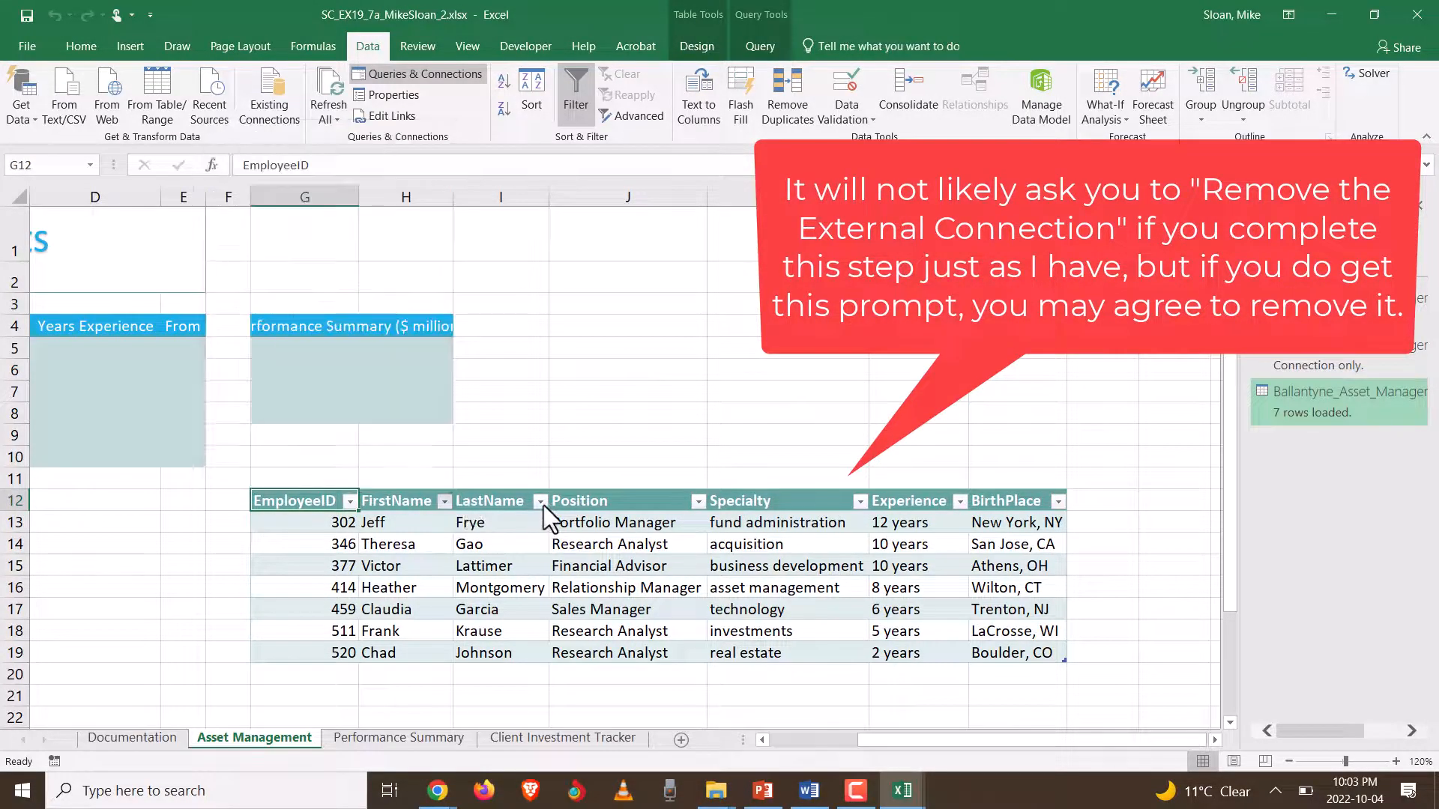
click(698, 503)
click(698, 503)
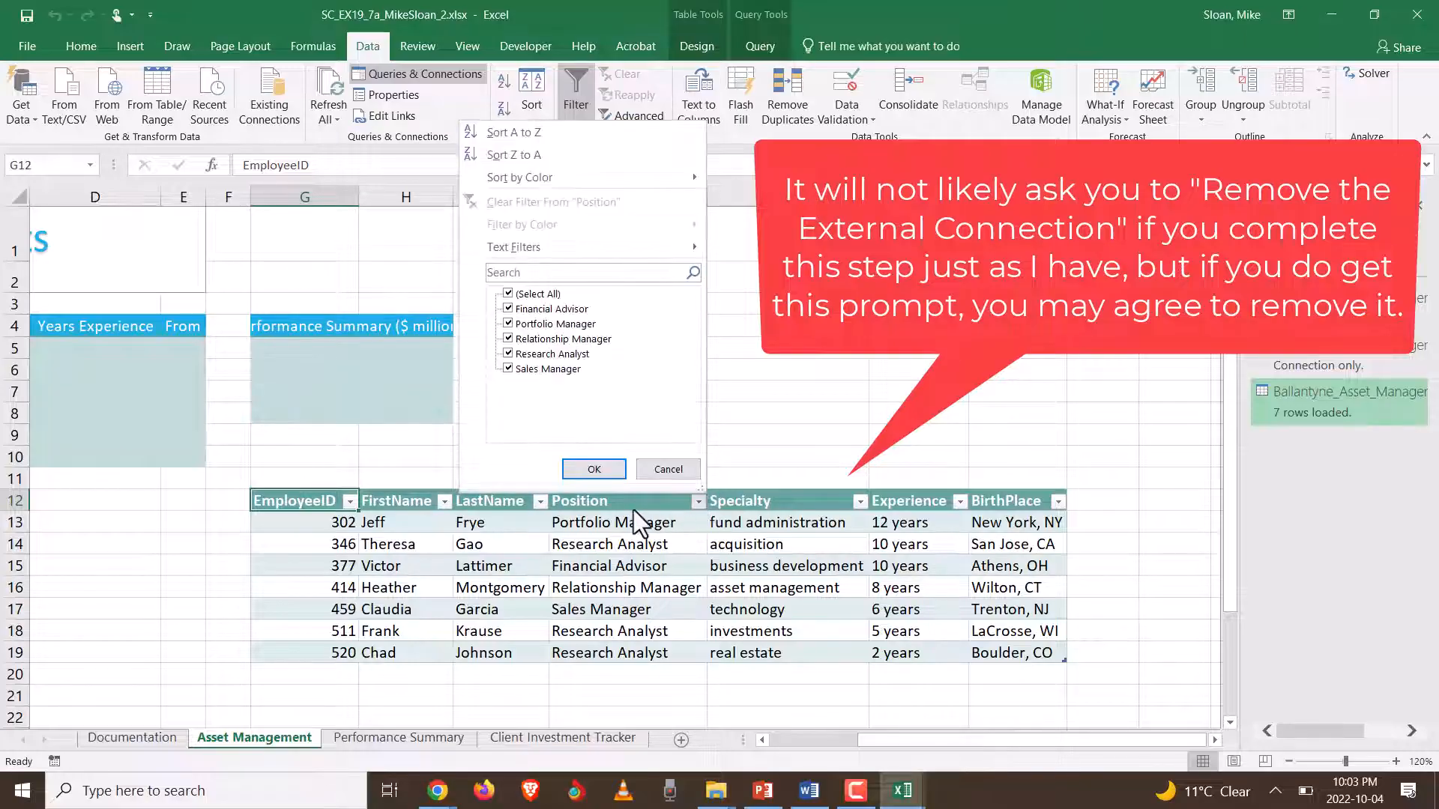
click(321, 505)
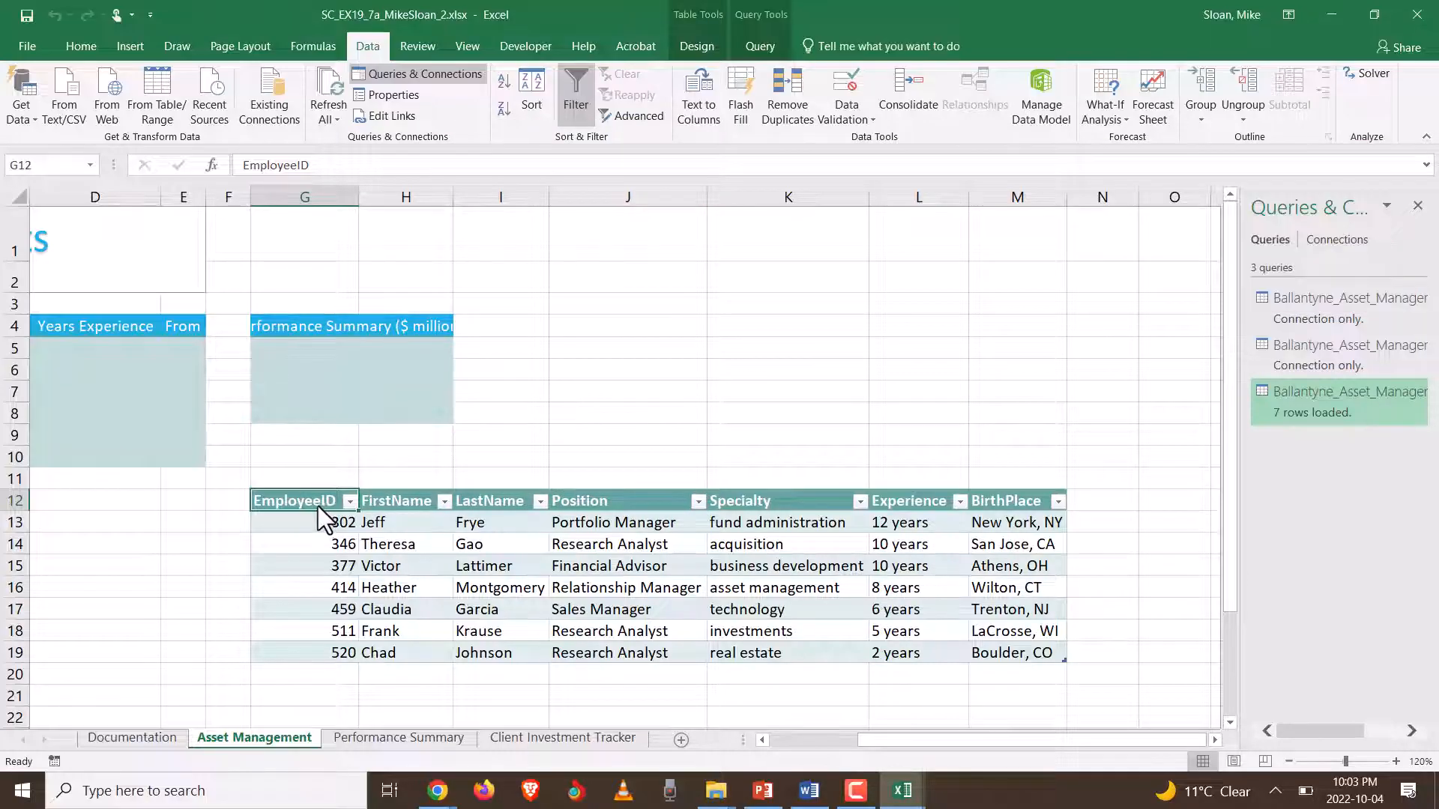
- Read task 2c in the Word instructions about the table style for the imported range G12:M19
key(alt+Tab)
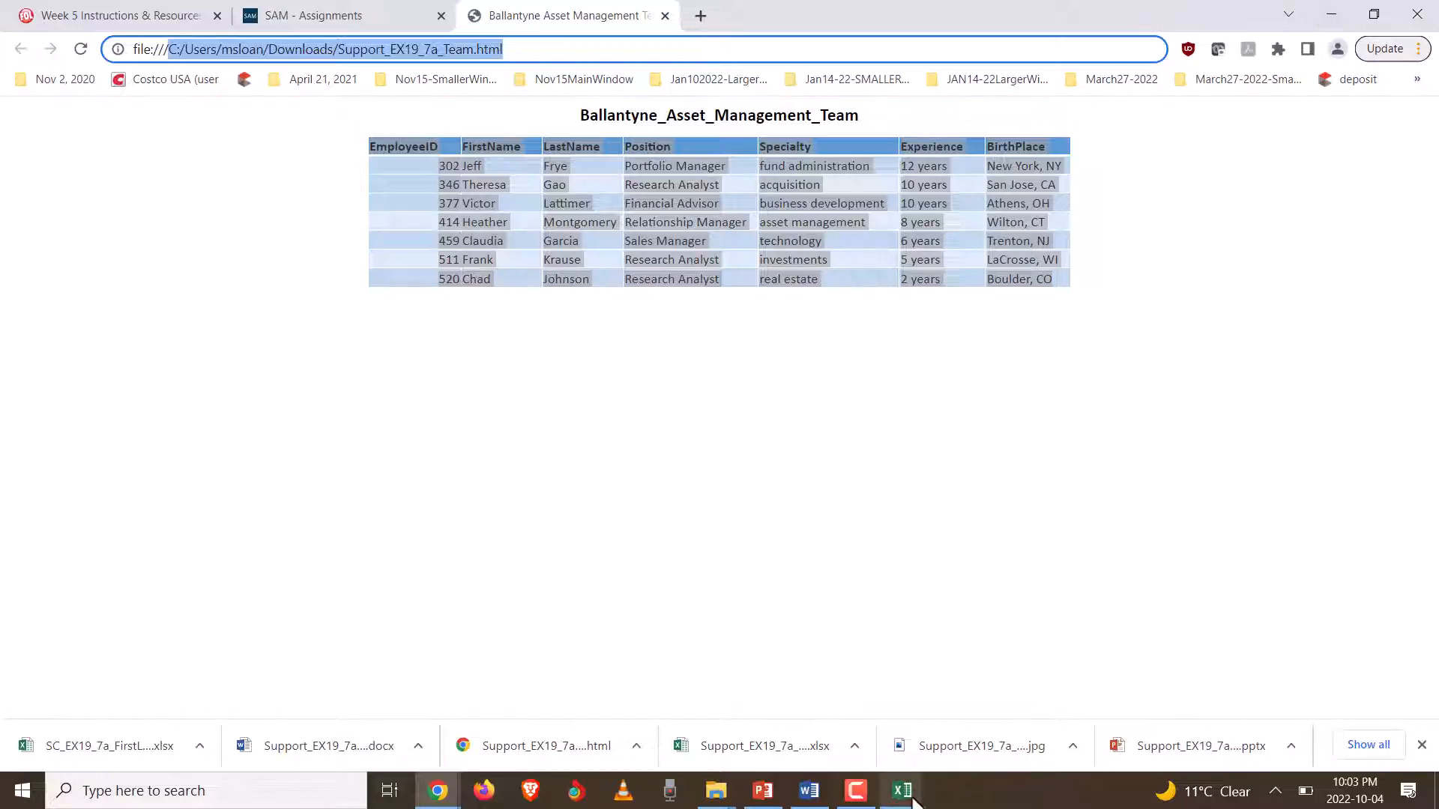
click(809, 790)
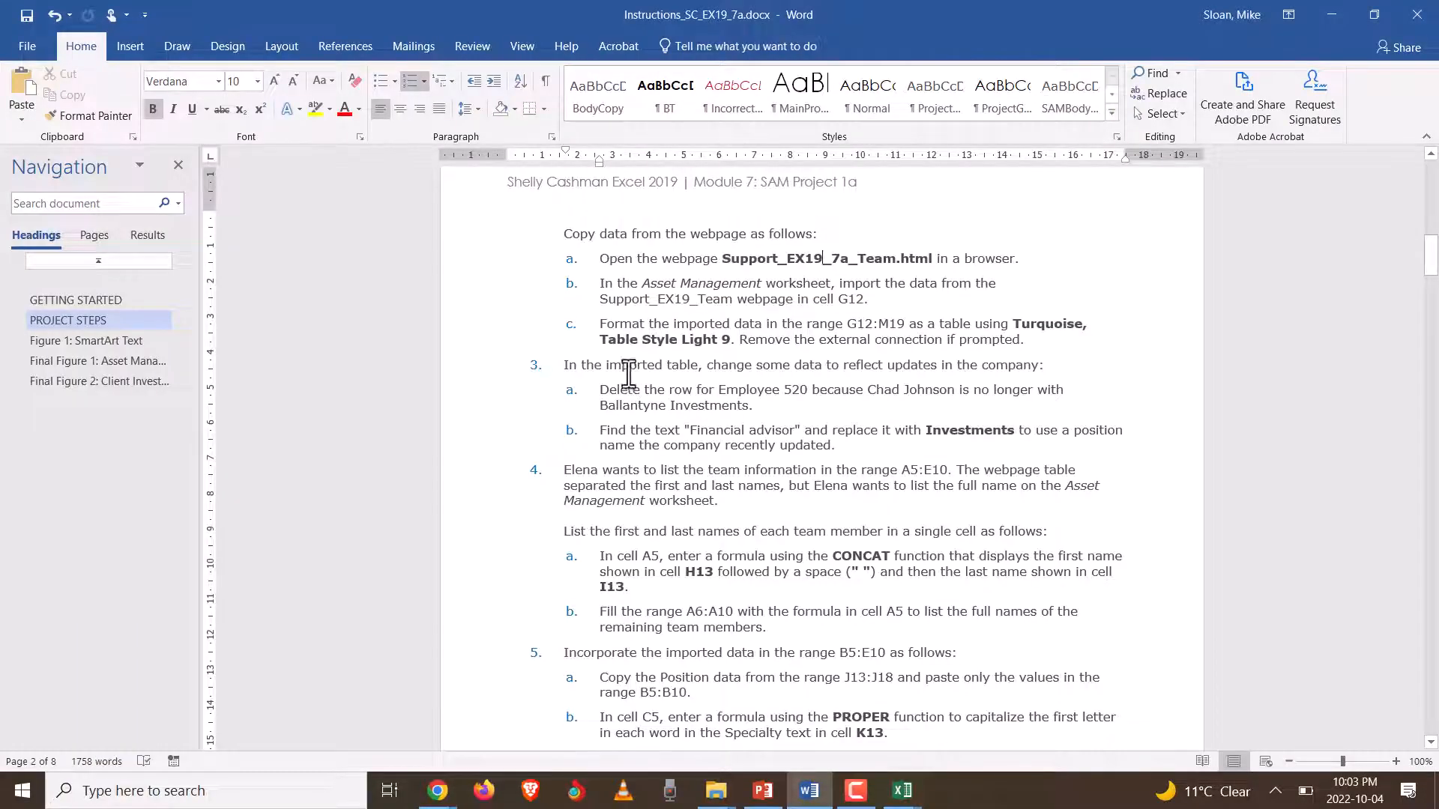
drag(601, 323, 1043, 342)
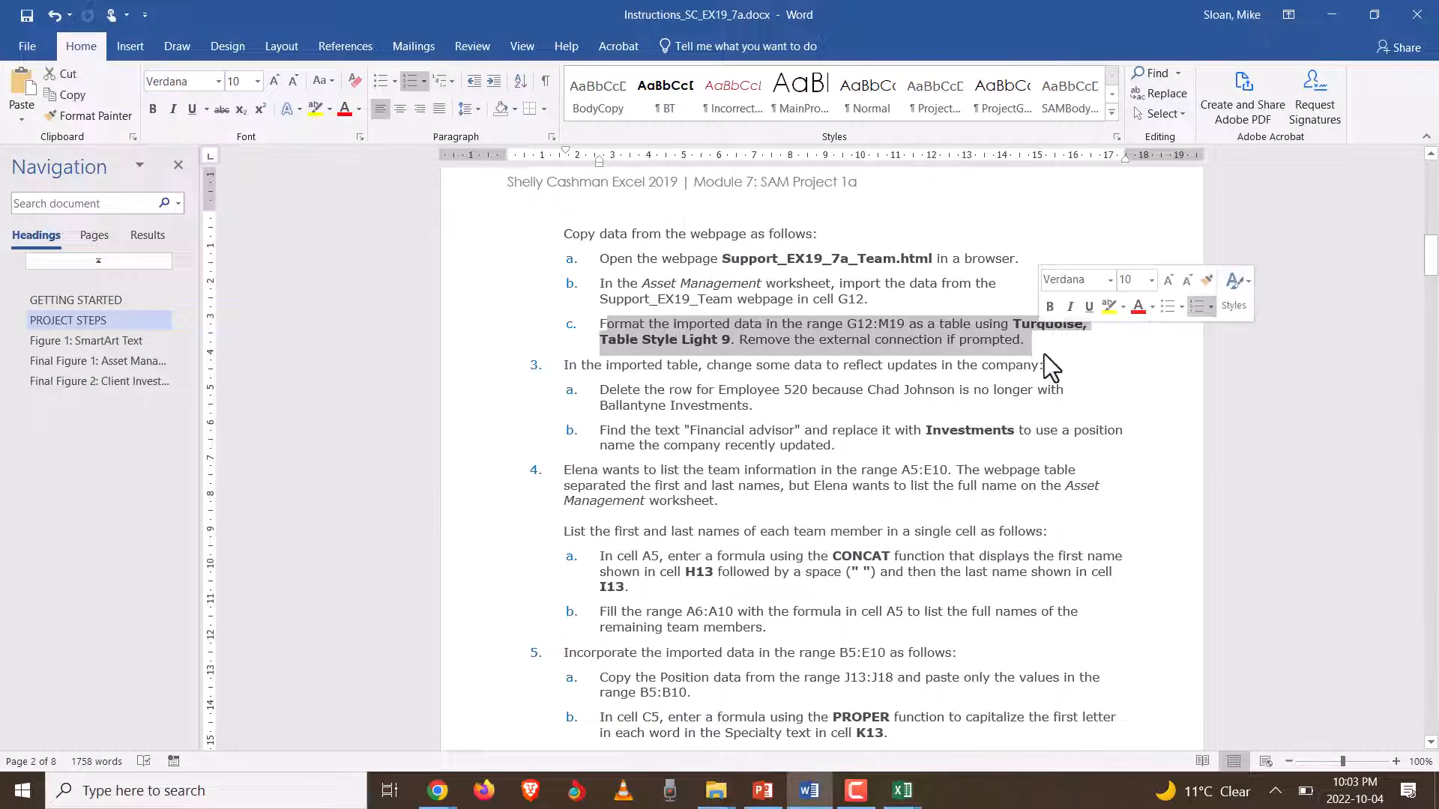
click(1005, 344)
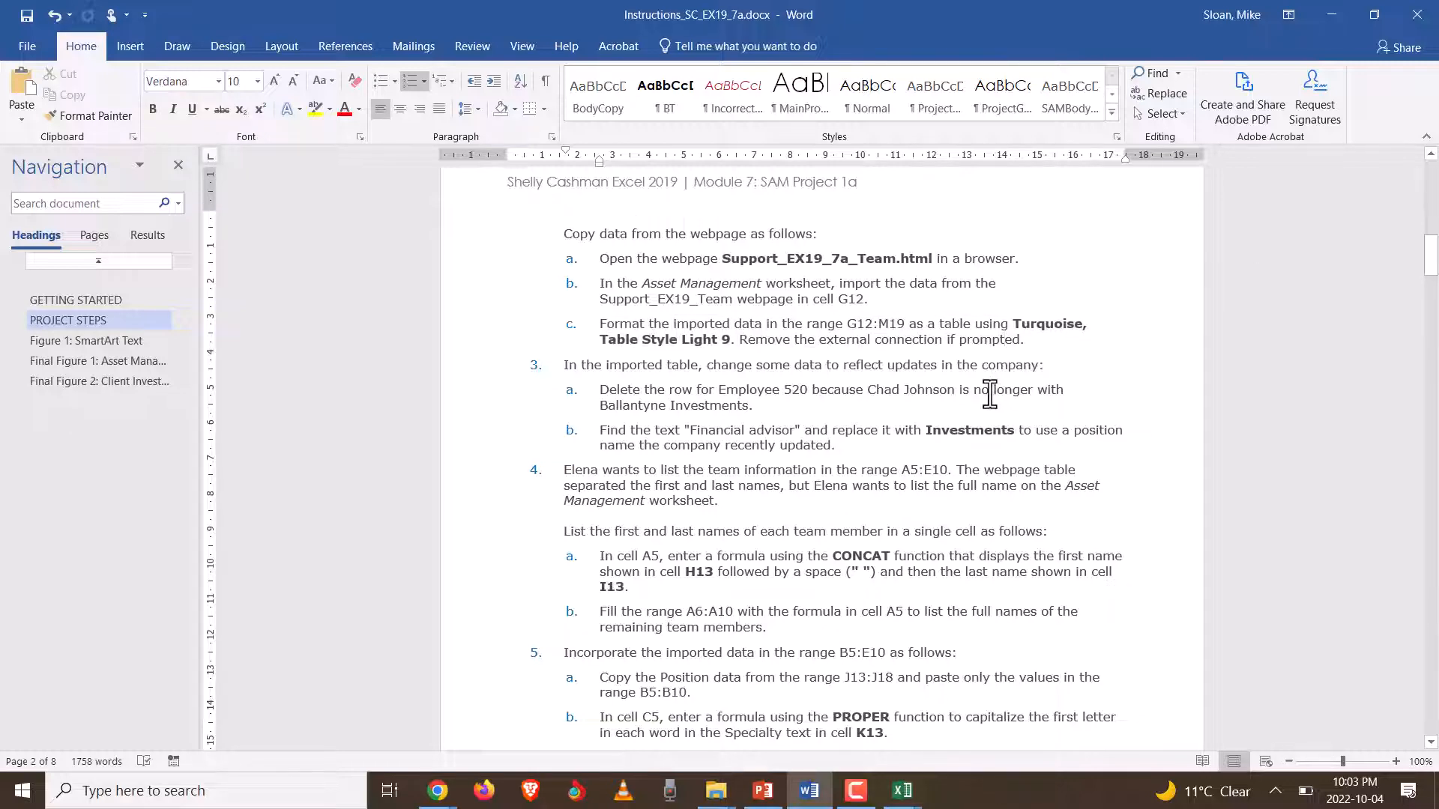
- Return to the case workbook in Excel and examine the table design and query commands available for the imported table
key(alt+Tab)
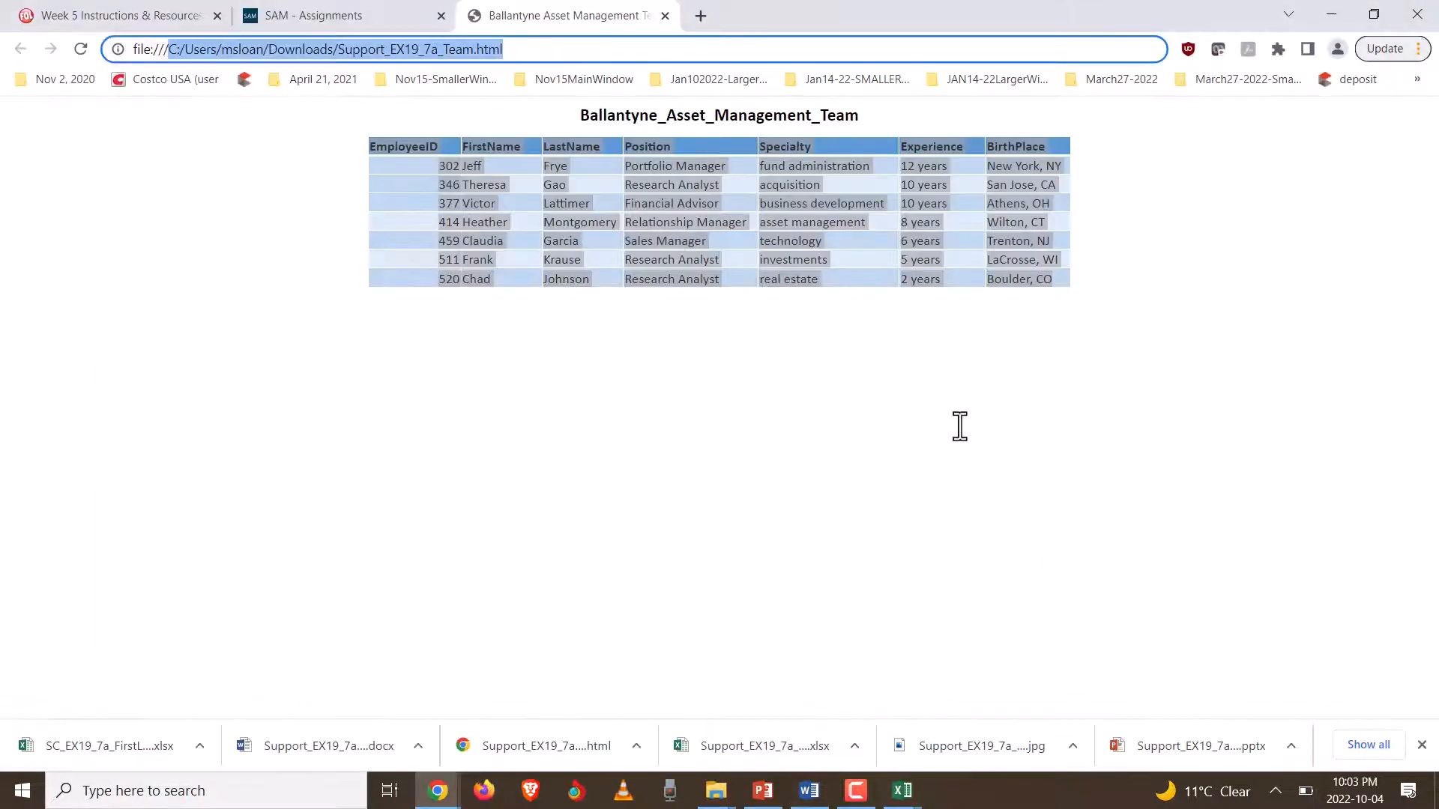
mouse_move(903, 793)
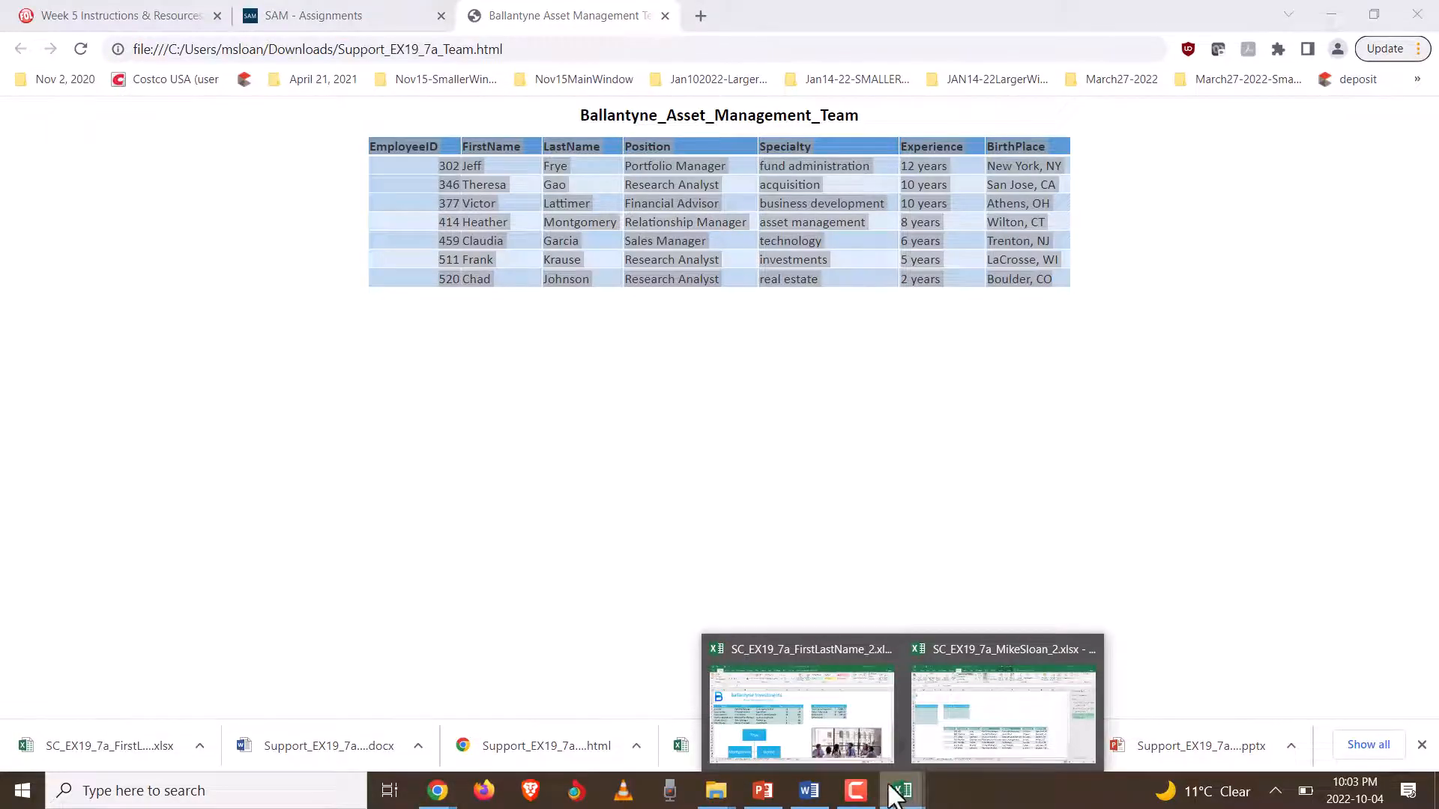
click(955, 727)
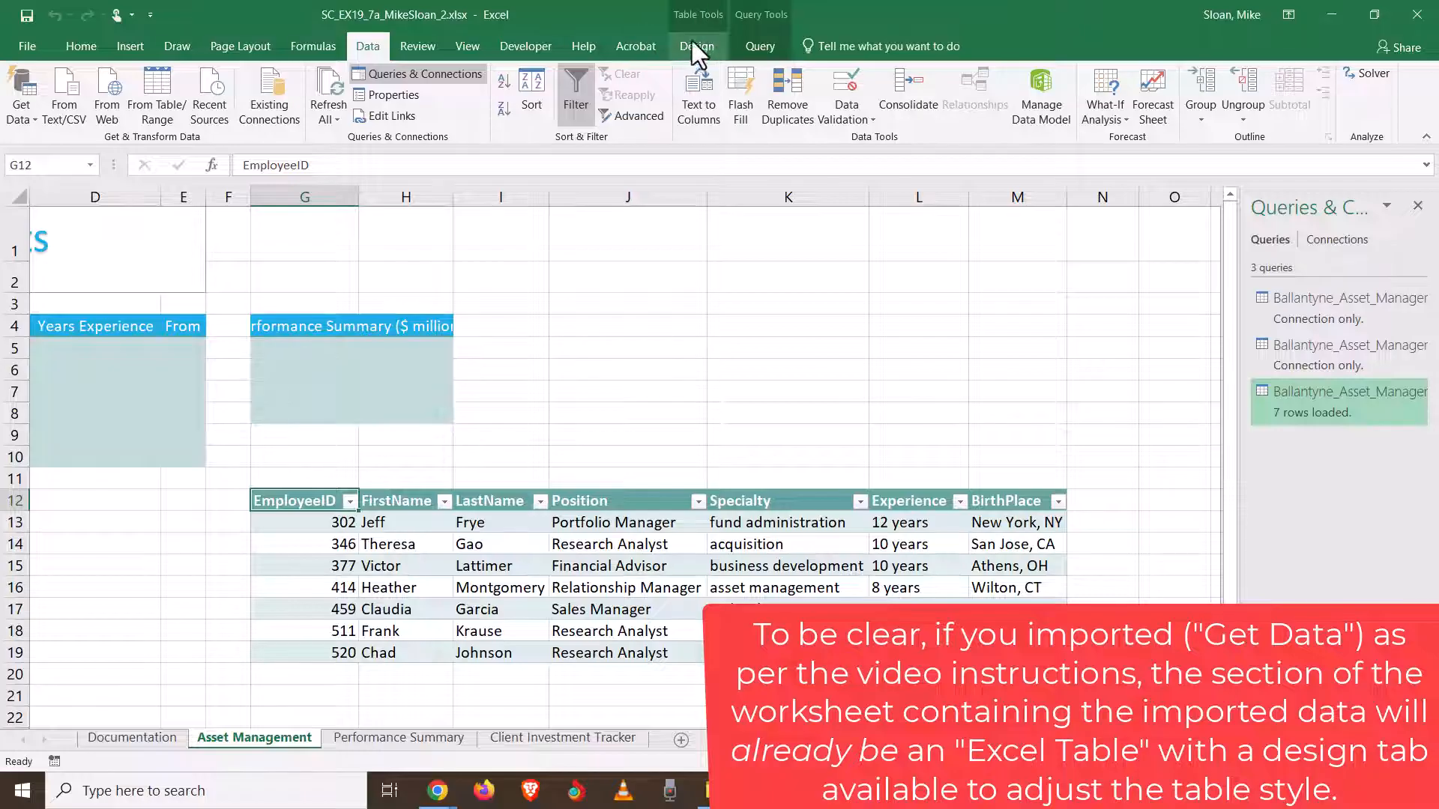
click(693, 46)
click(762, 47)
click(690, 48)
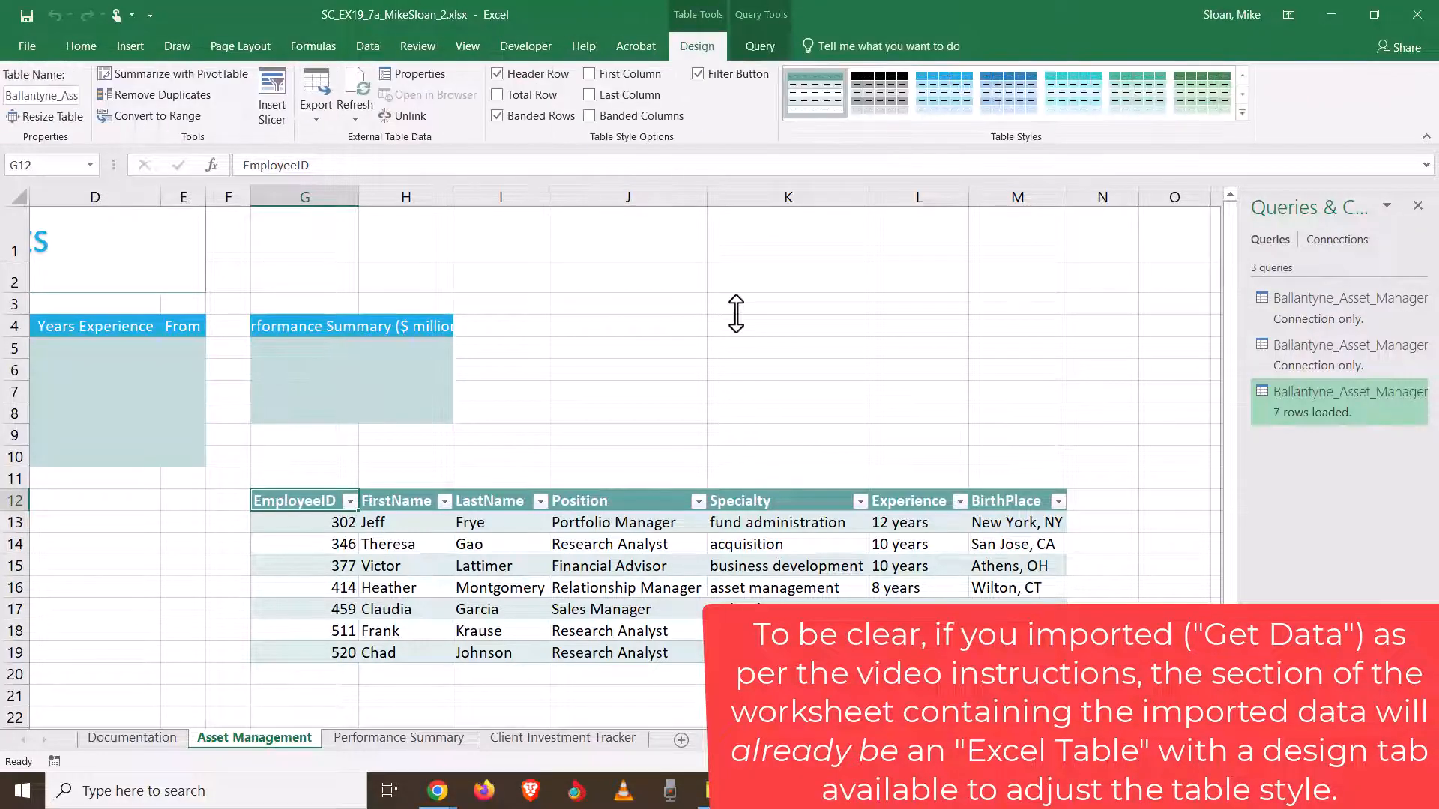
click(761, 47)
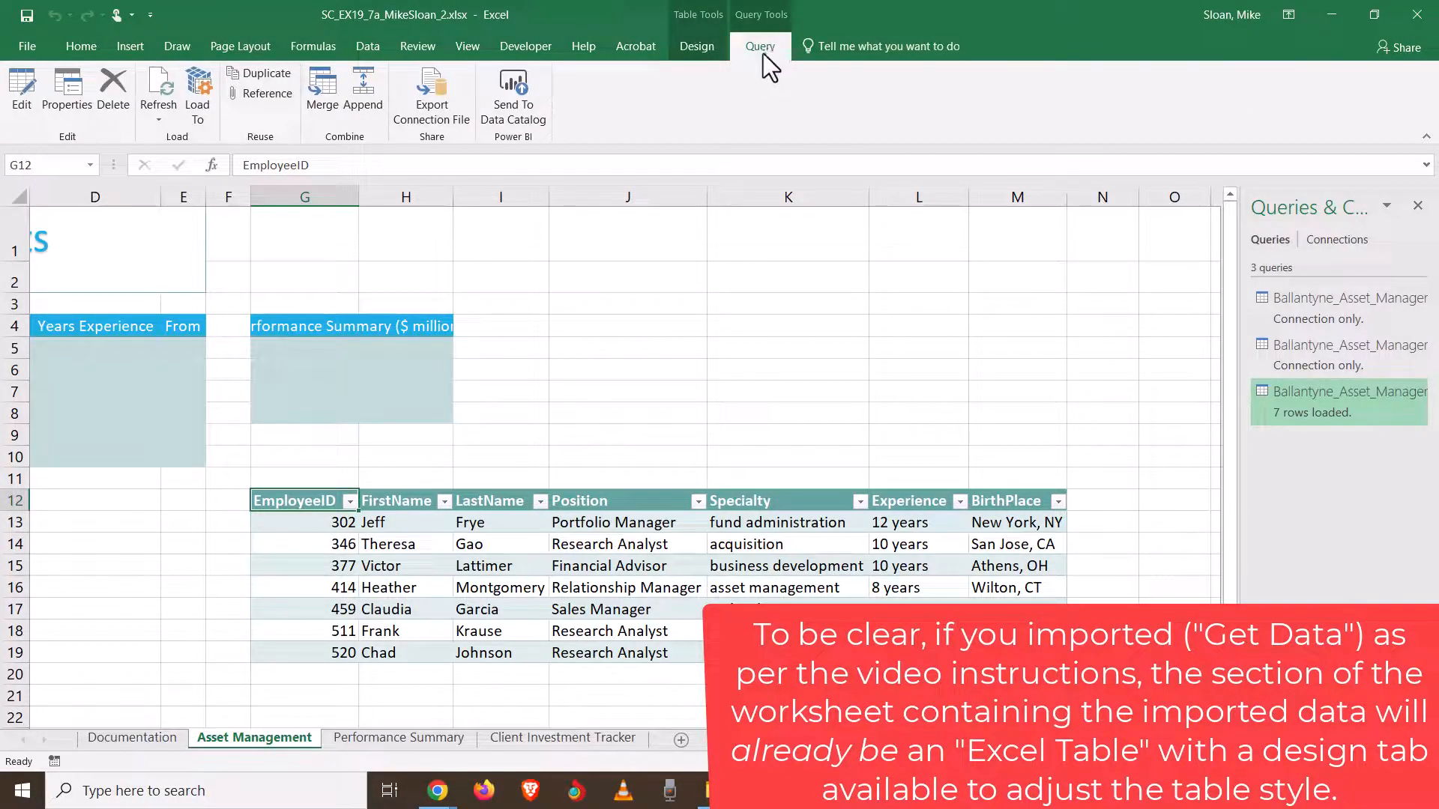
click(686, 43)
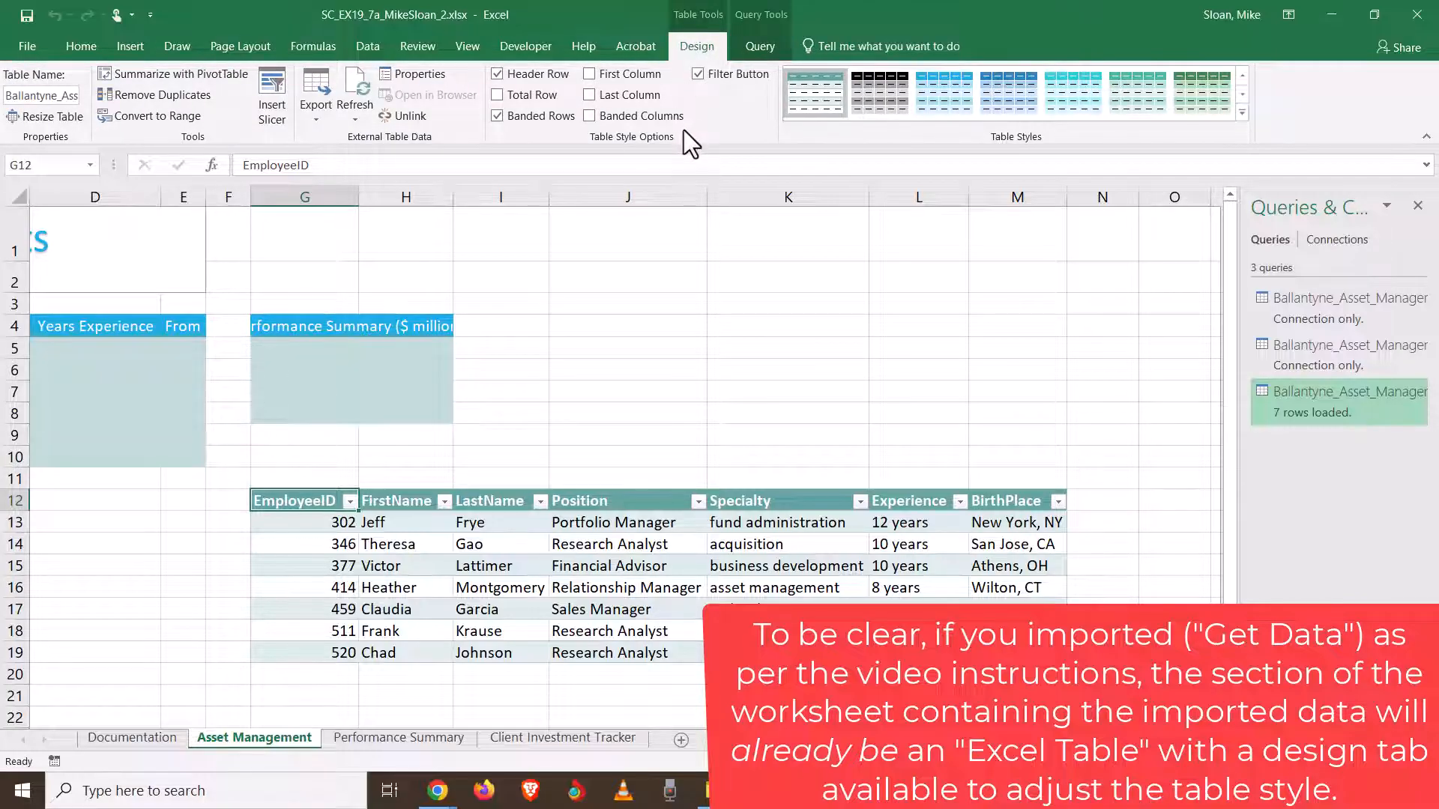
key(alt+Tab)
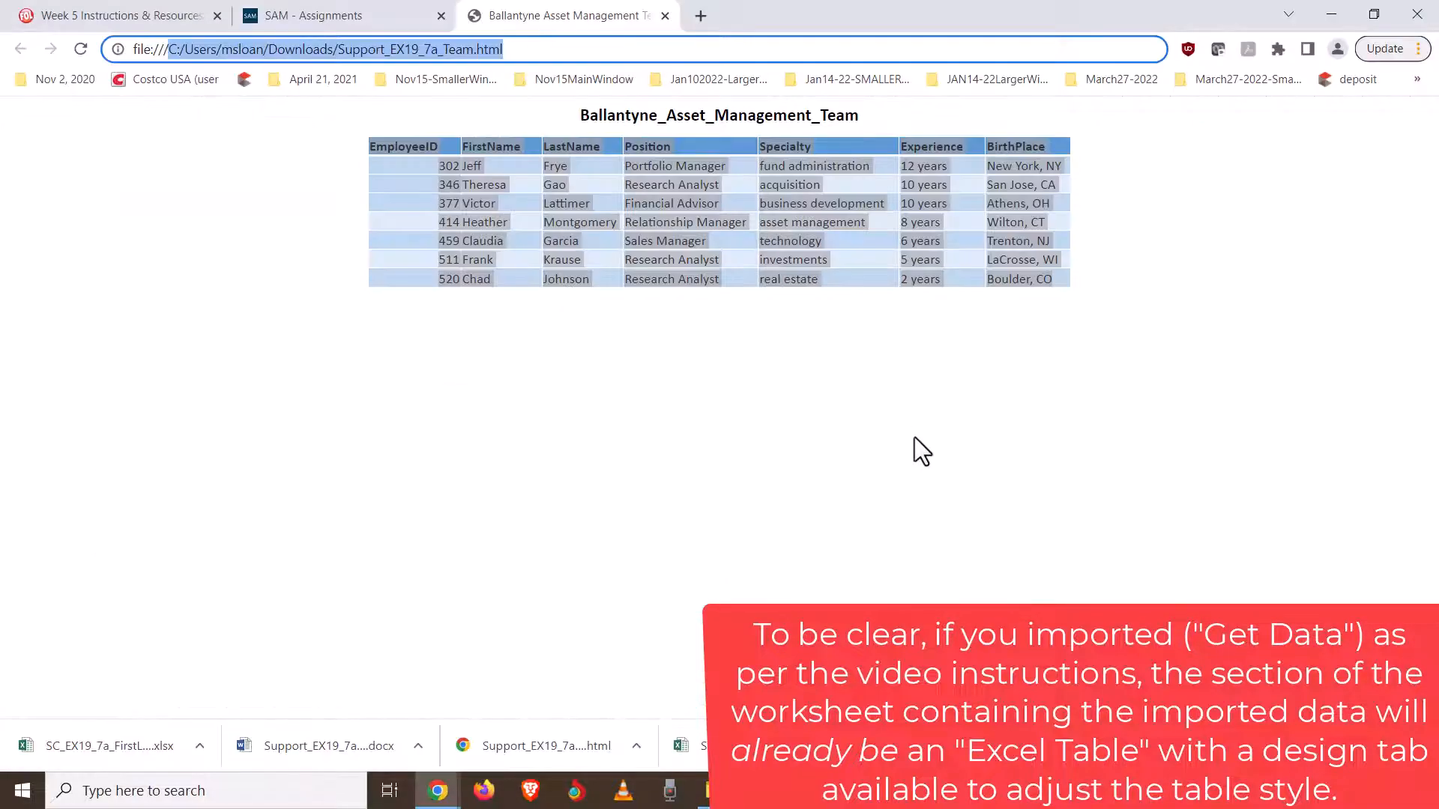
- Close the asset management team webpage in Chrome and return to the case workbook in Excel
click(665, 15)
key(alt+Tab)
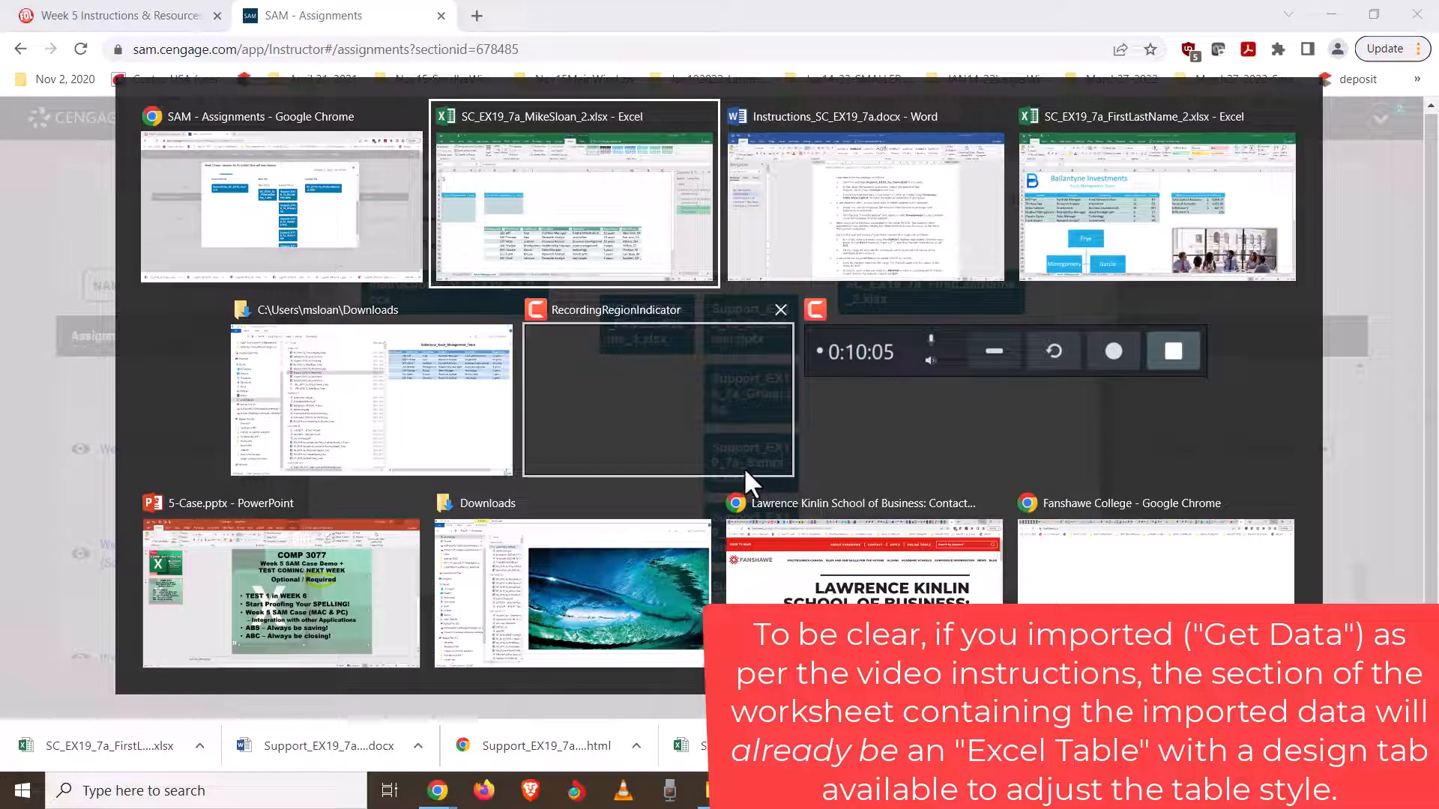
key(alt+Tab)
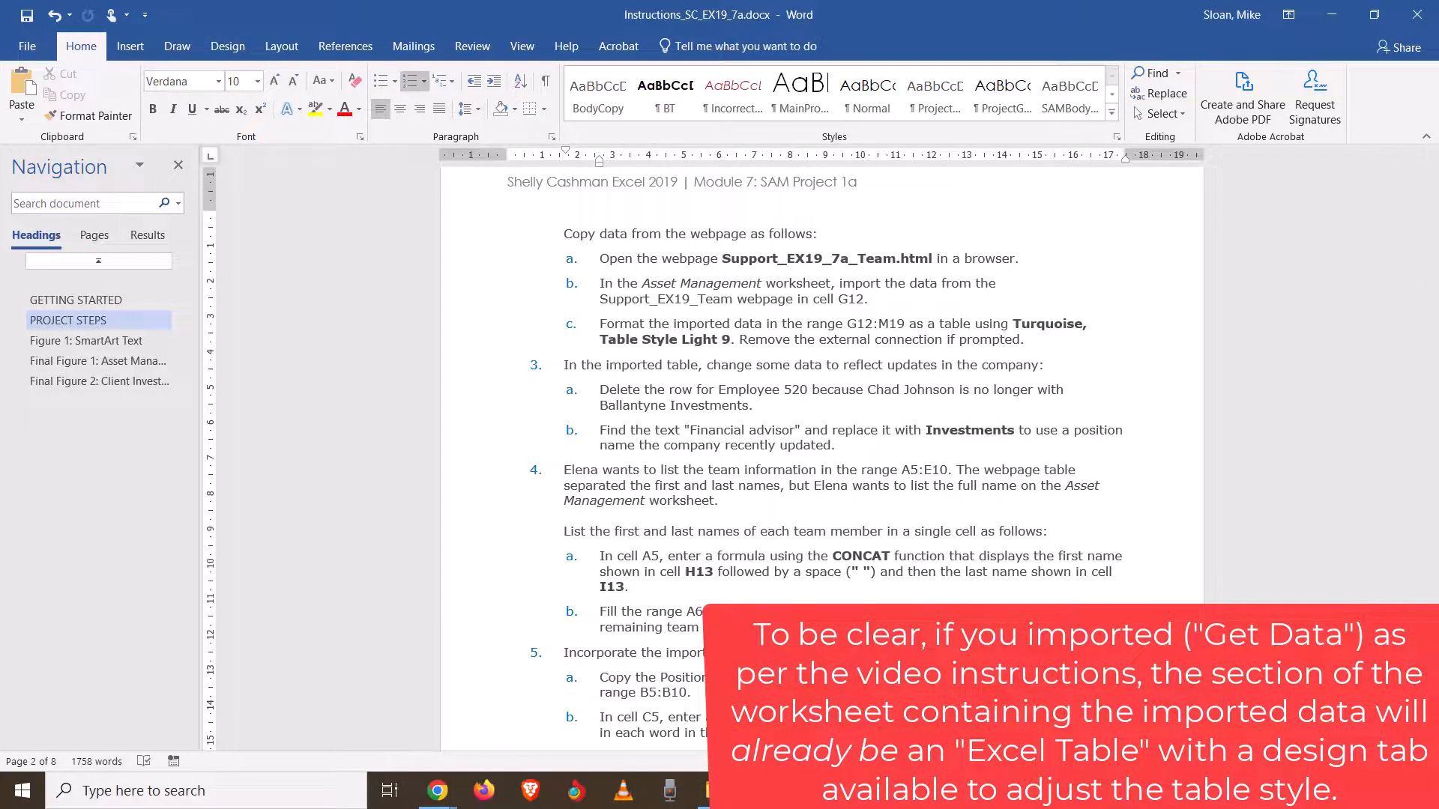
click(901, 790)
click(995, 705)
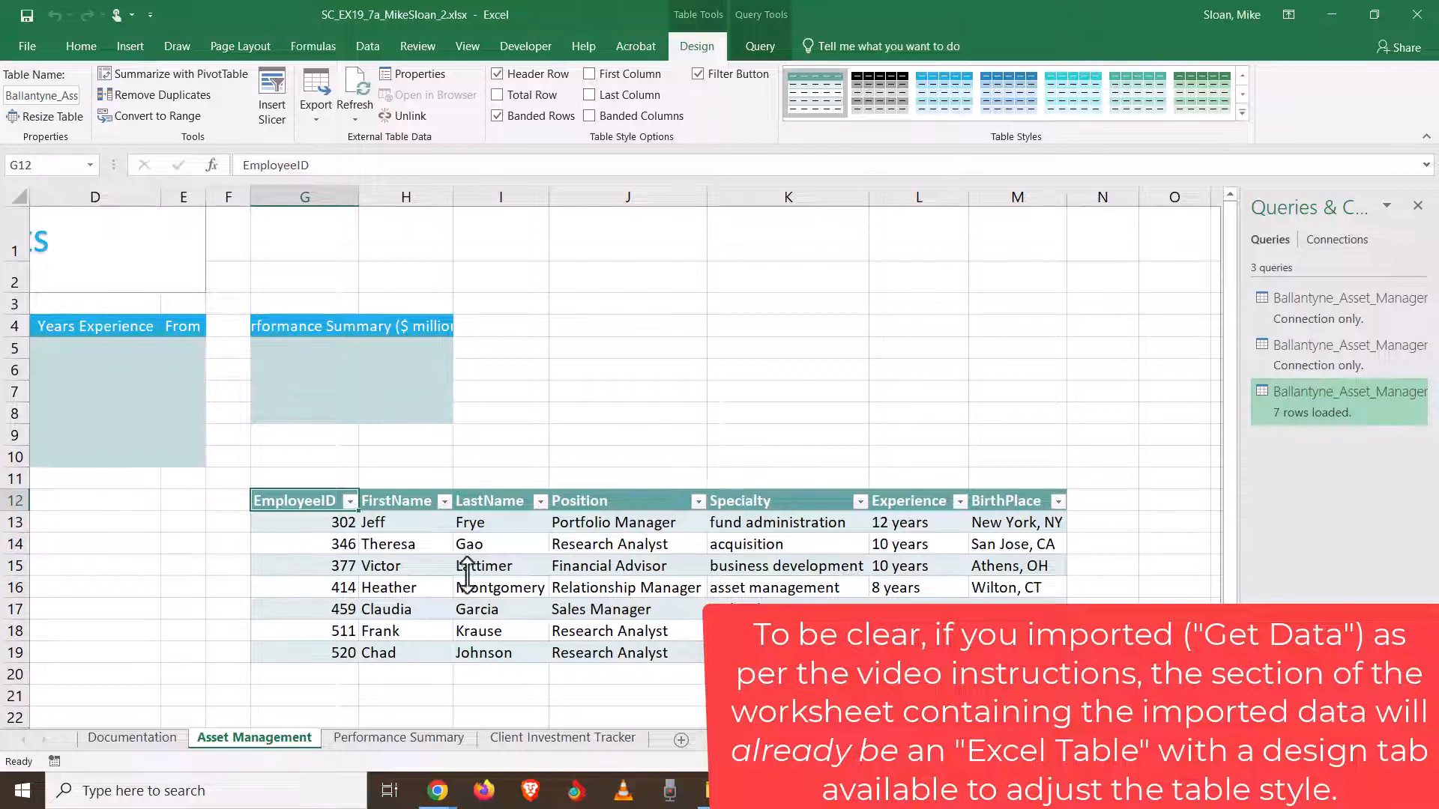
- Apply the Turquoise, Table Style Light 9 style to the imported employee table
click(517, 440)
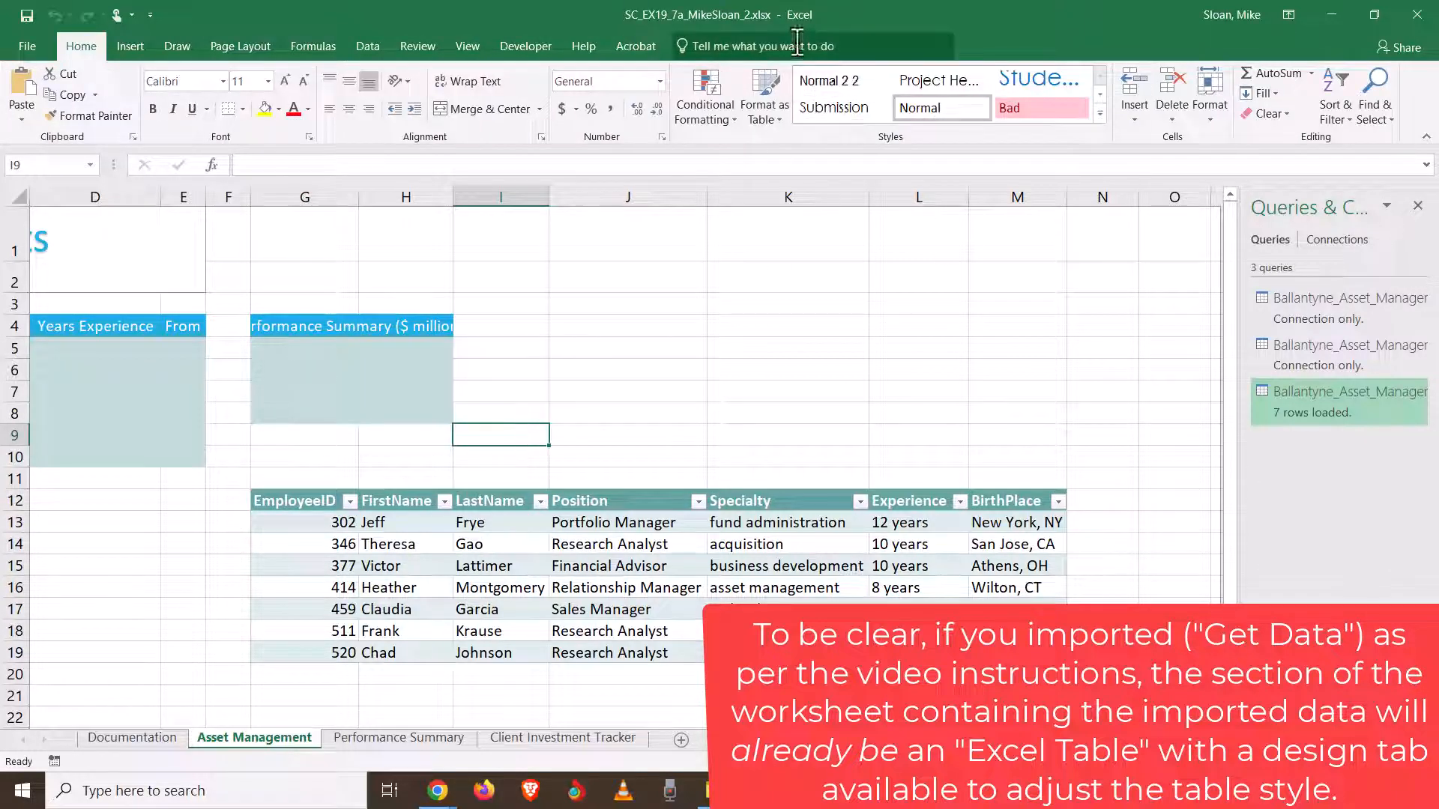
click(420, 566)
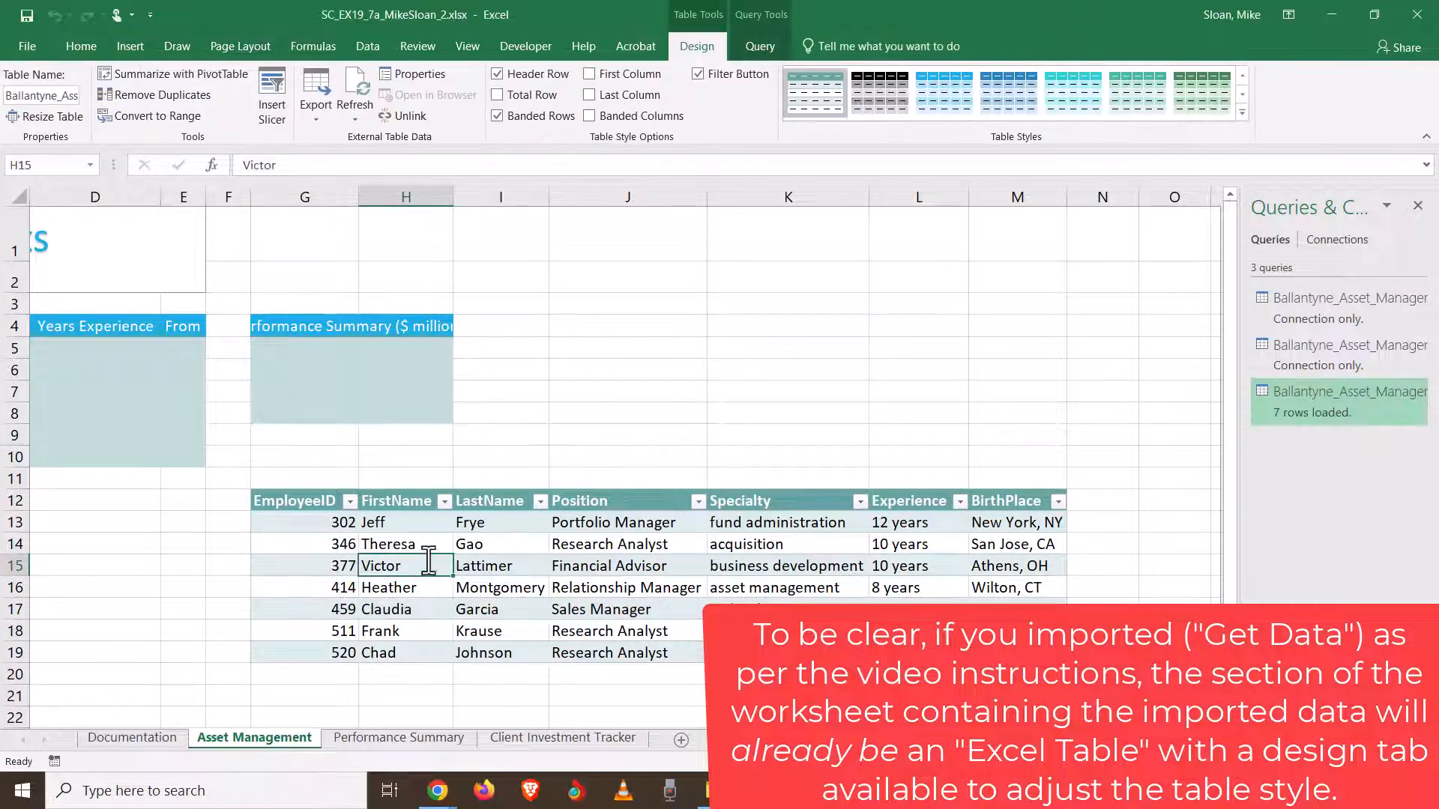
click(1241, 112)
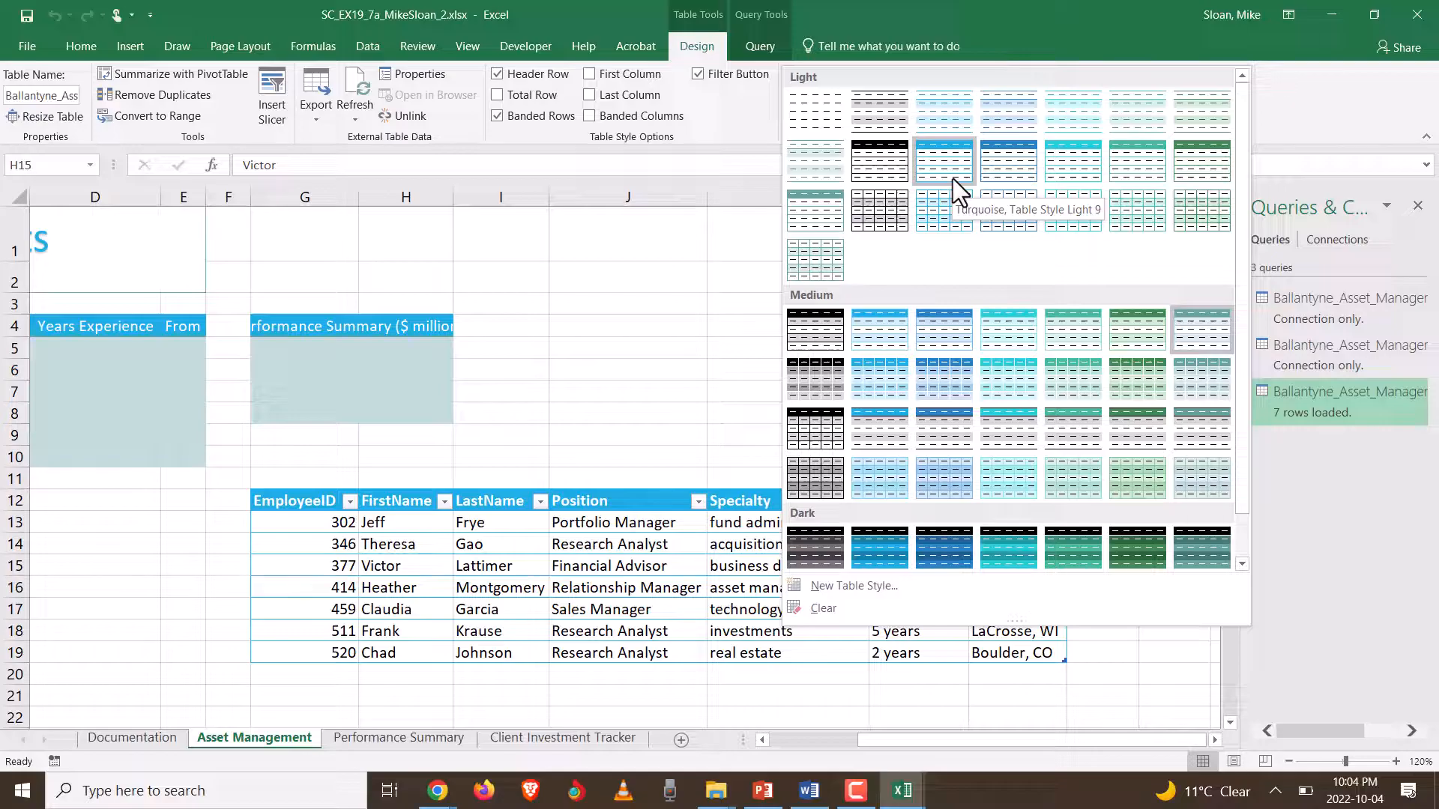
click(952, 178)
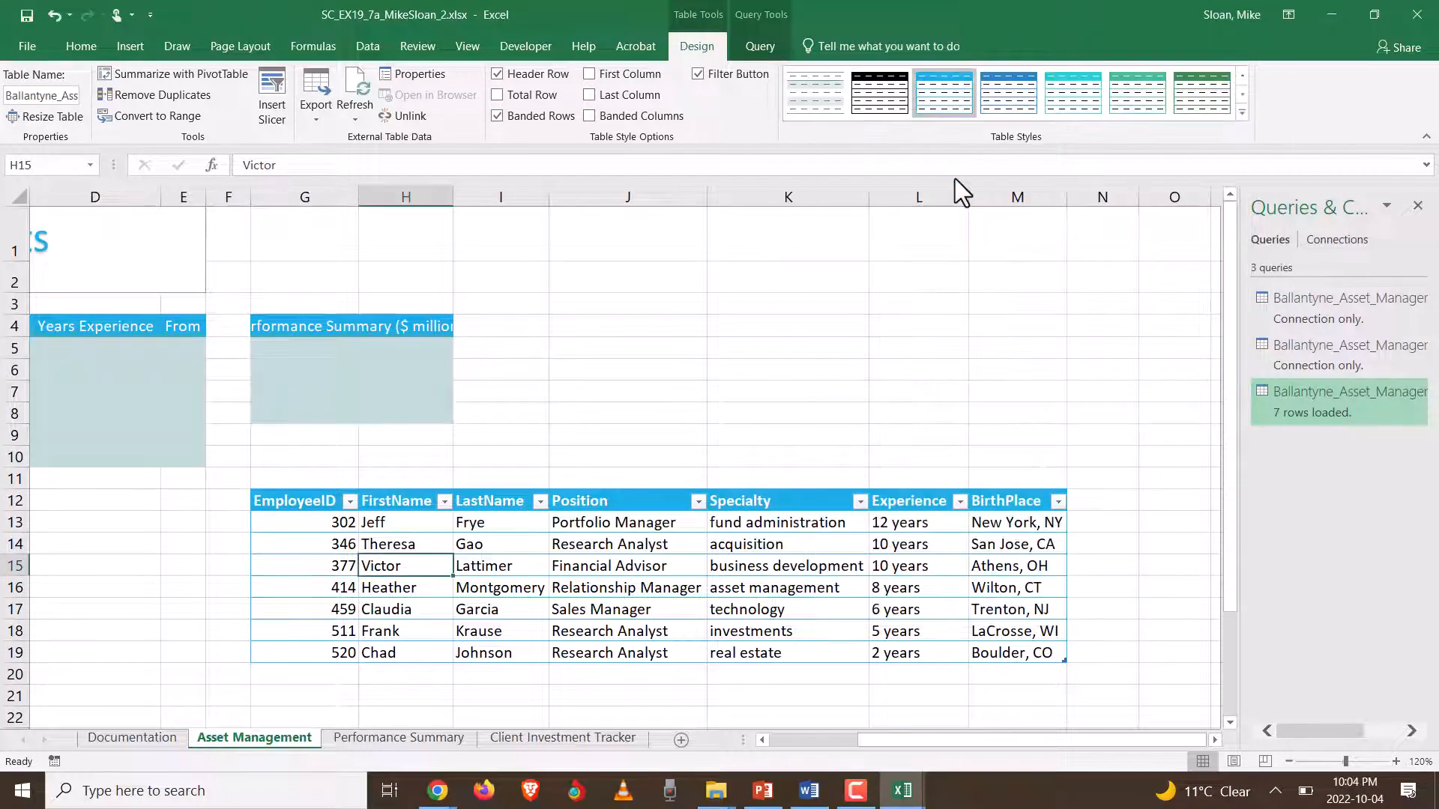
- Read the Word instructions on removing the external connection and task 3a on deleting an employee row, checking the workbook in between
click(810, 792)
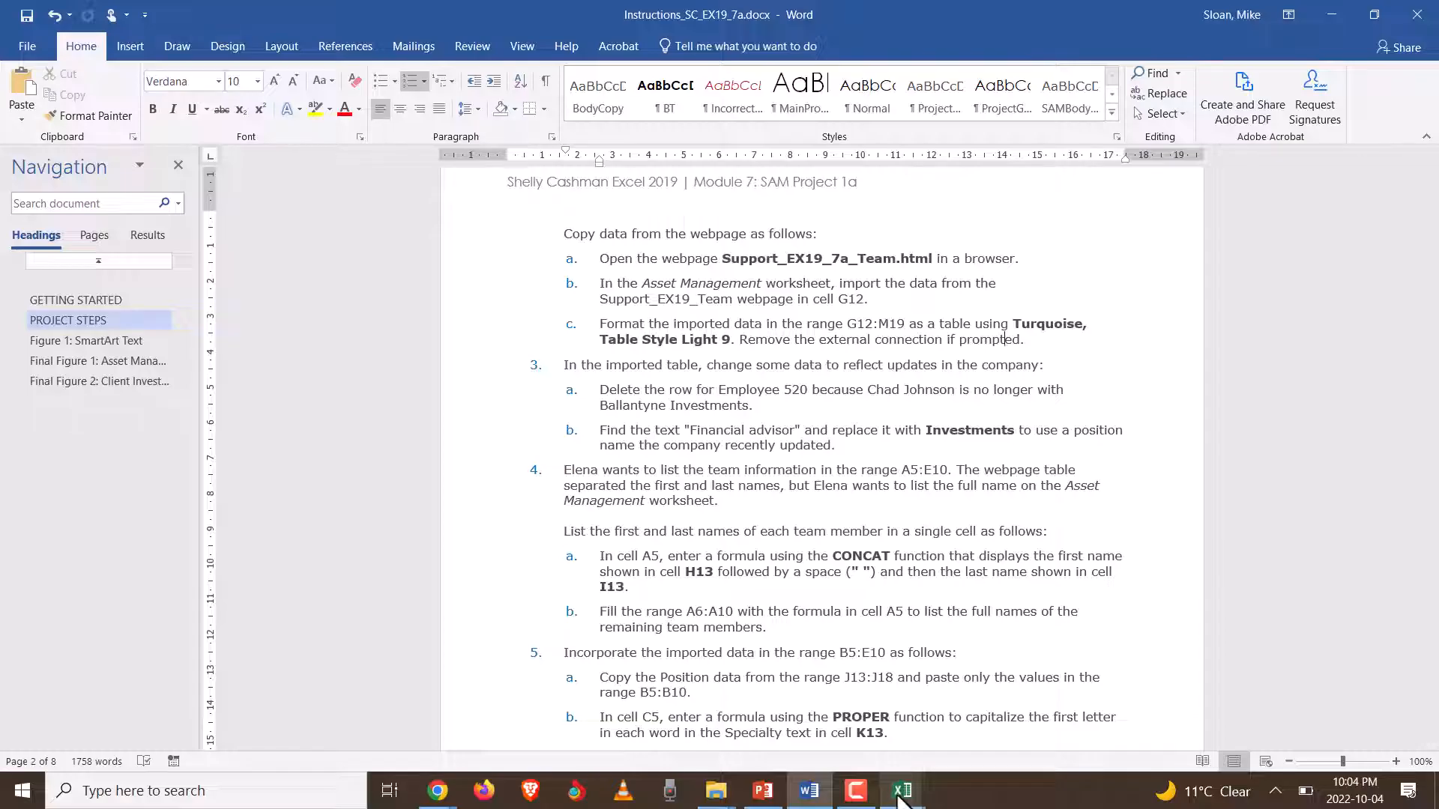
mouse_move(902, 798)
click(960, 745)
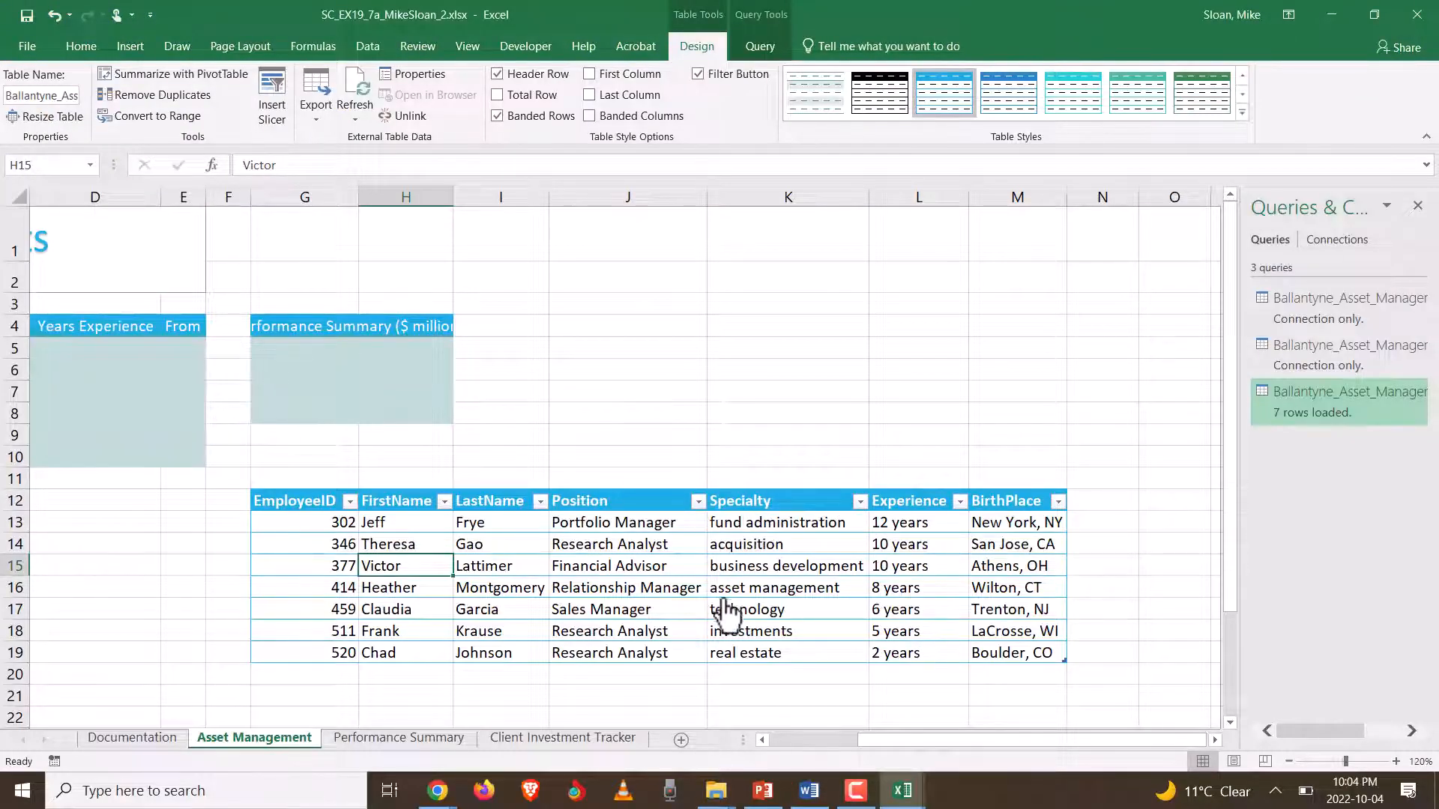
click(810, 790)
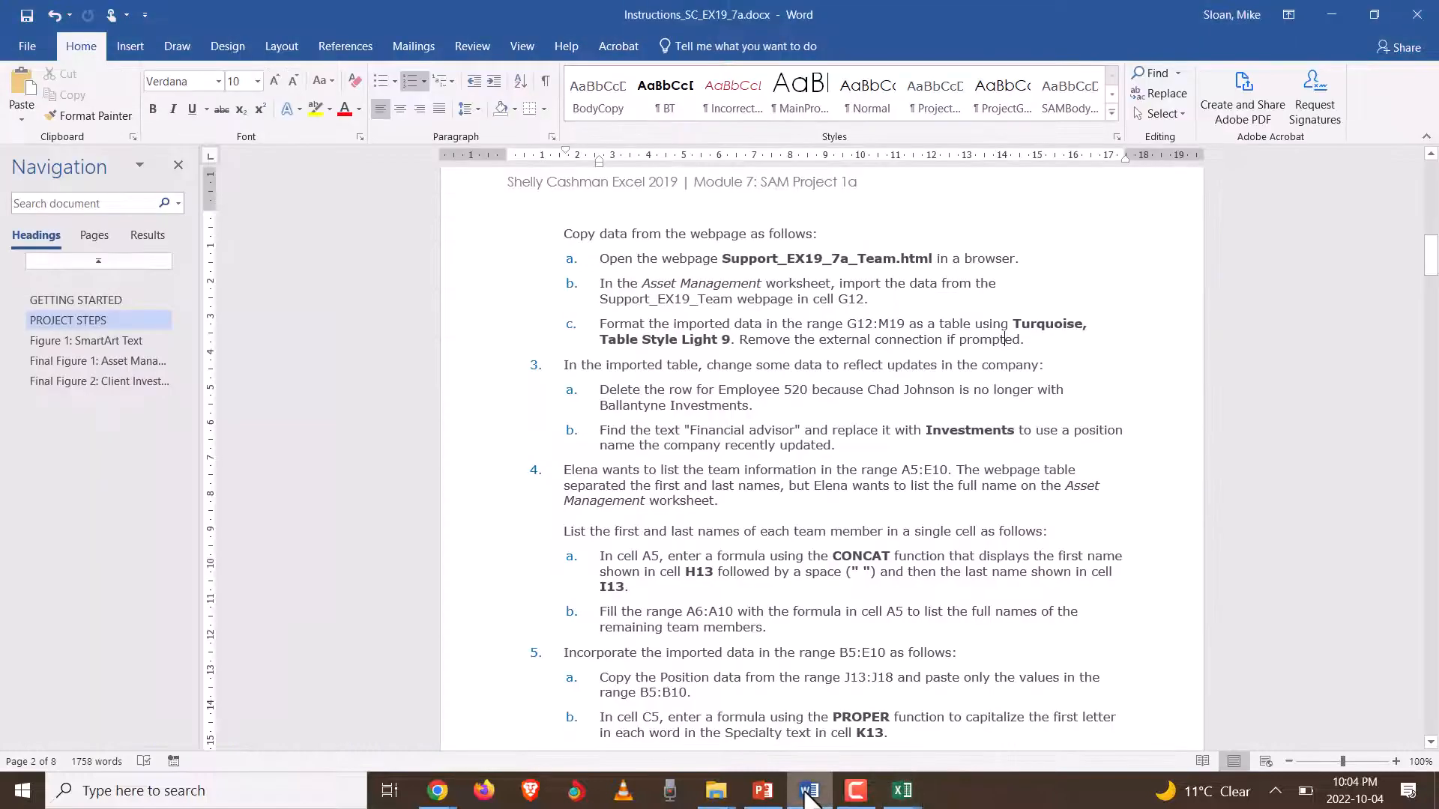
click(620, 390)
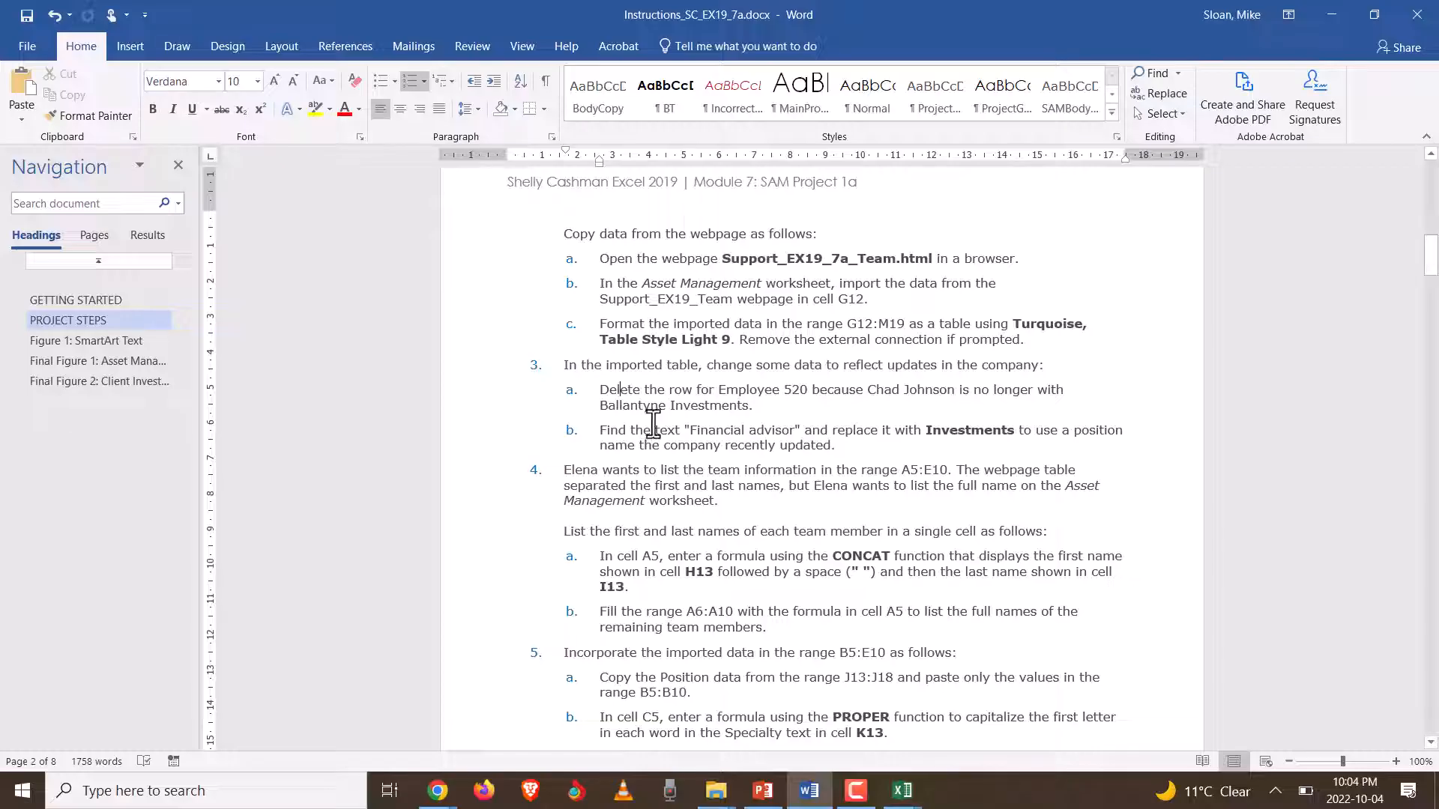
- In the Excel workbook, delete the last row of the imported table, G19:M19, as a table row
key(alt+Tab)
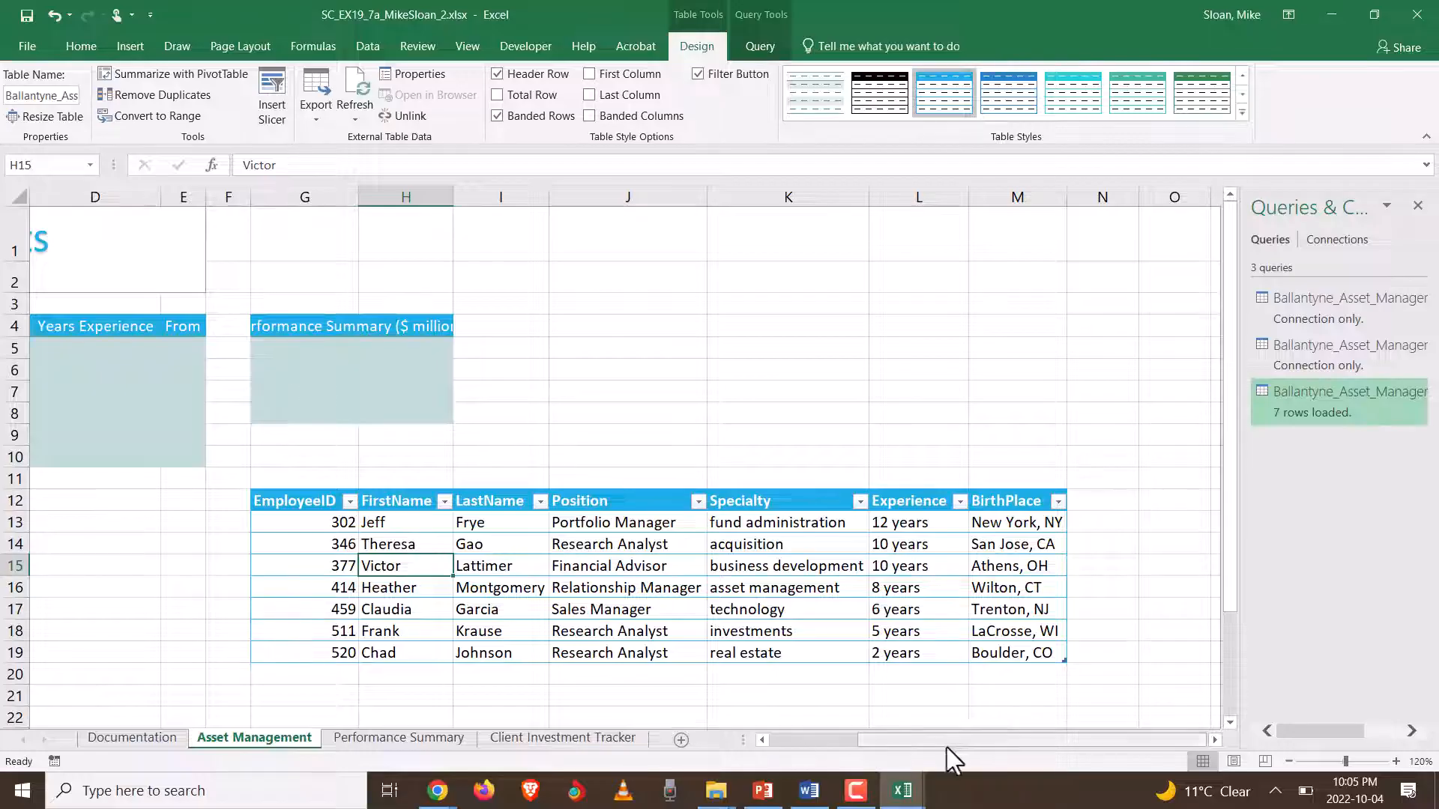
drag(887, 744, 1022, 757)
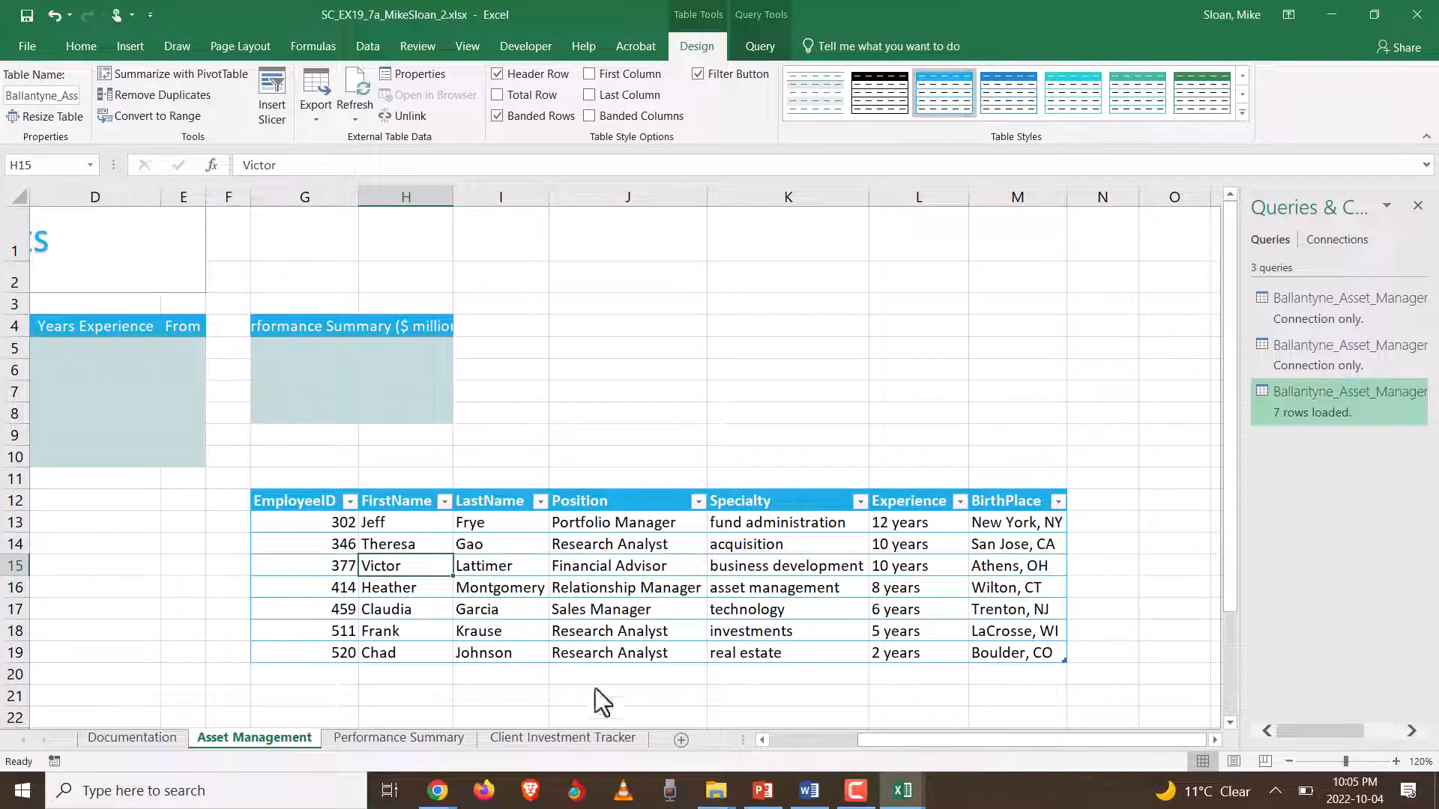
drag(285, 653, 1020, 653)
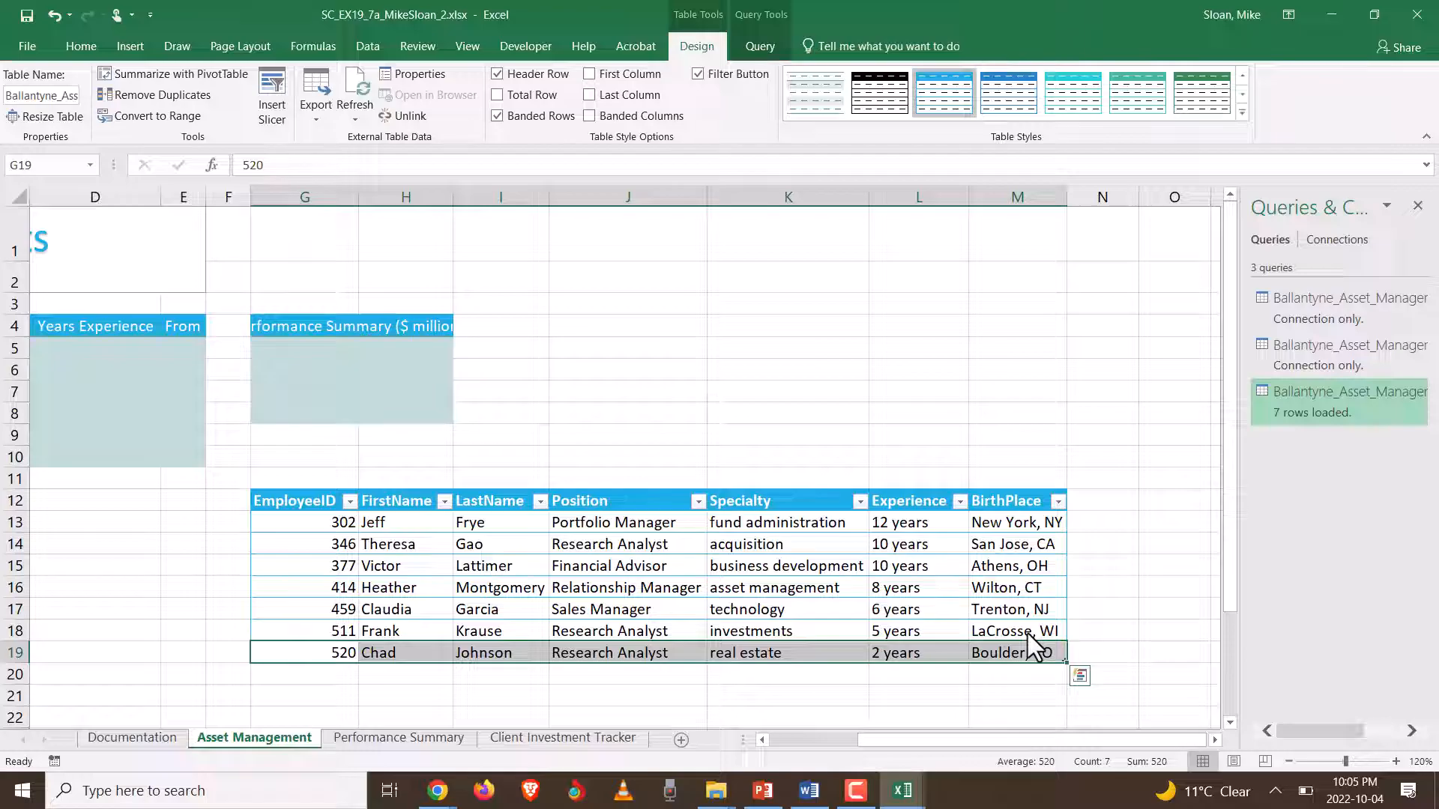
right_click(632, 654)
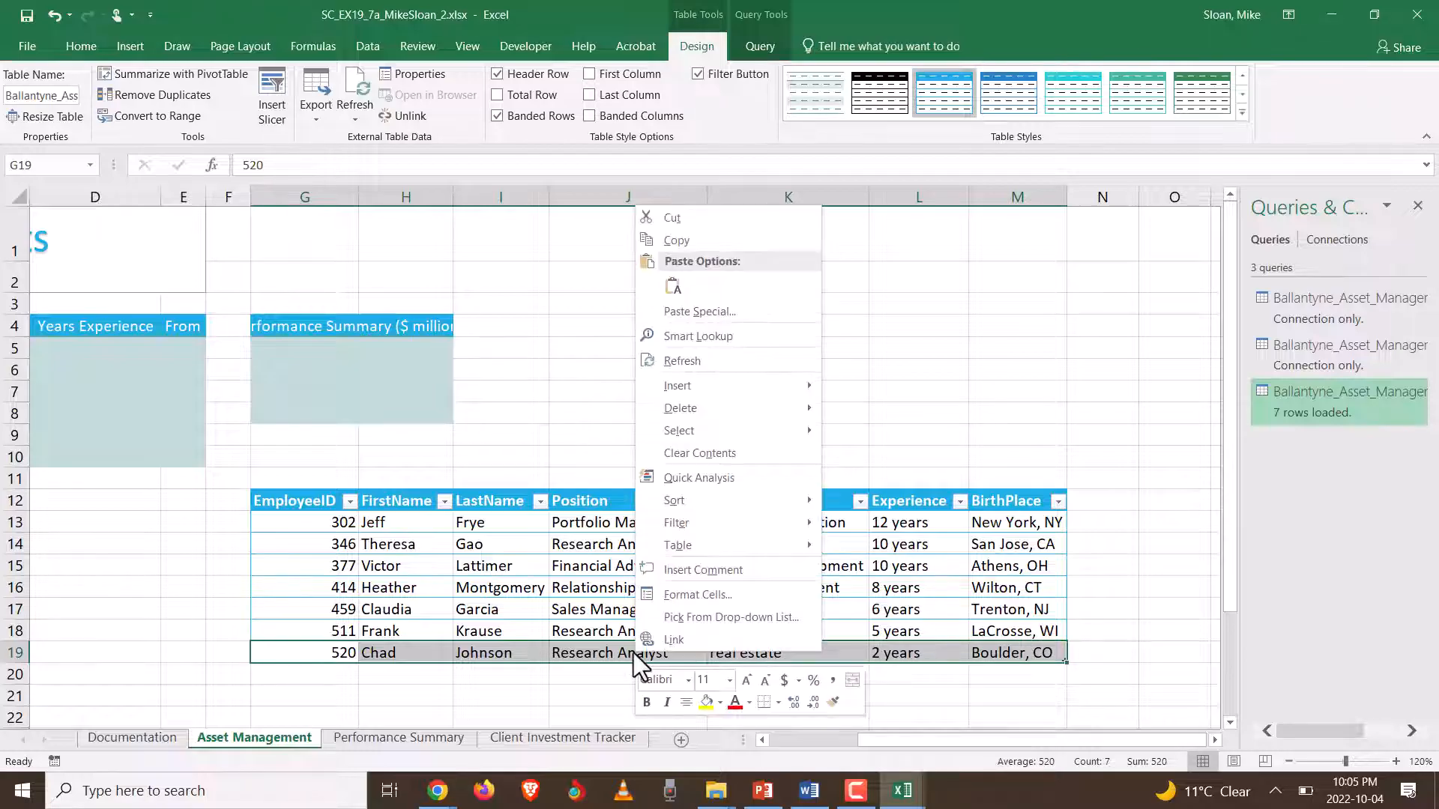
mouse_move(703, 414)
mouse_move(798, 398)
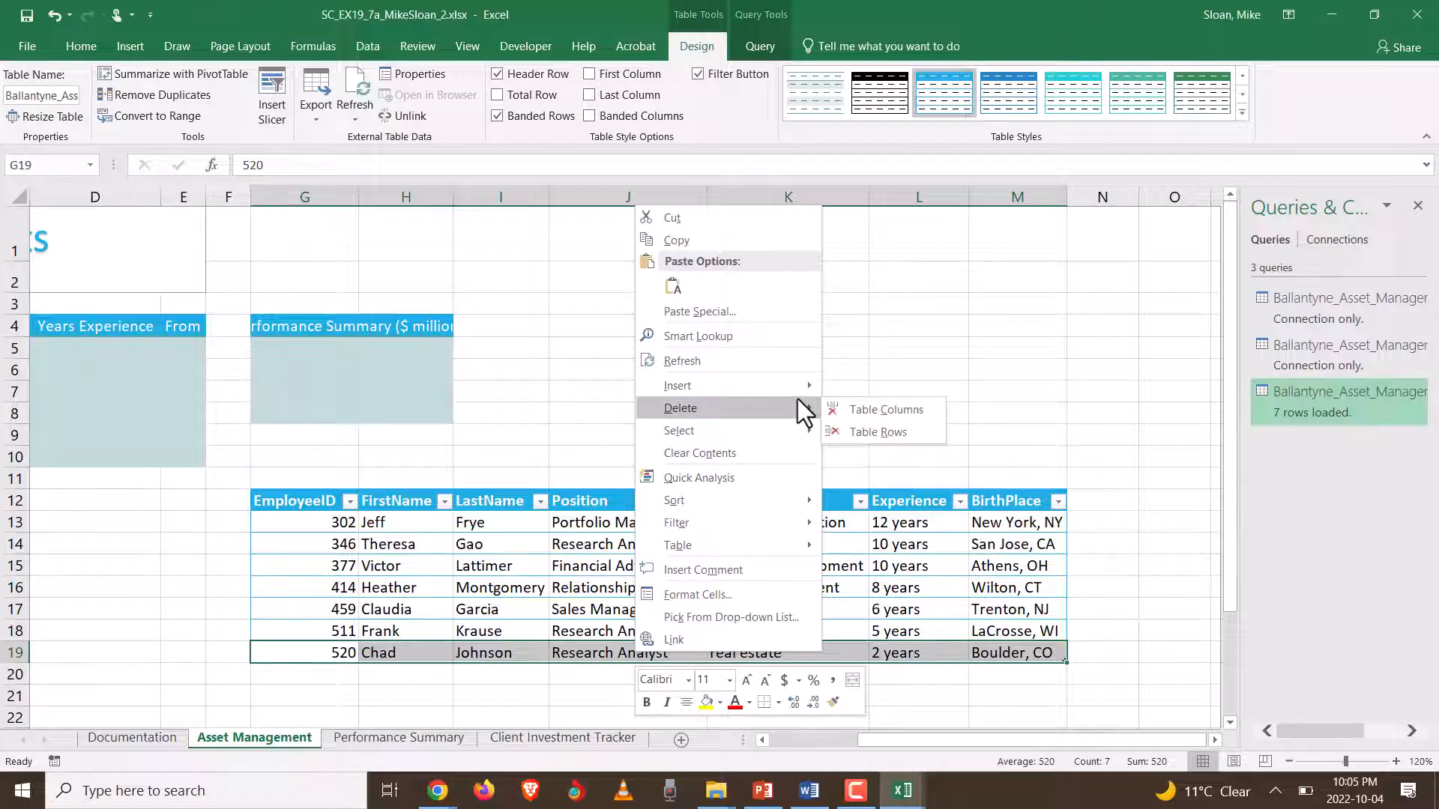
click(850, 425)
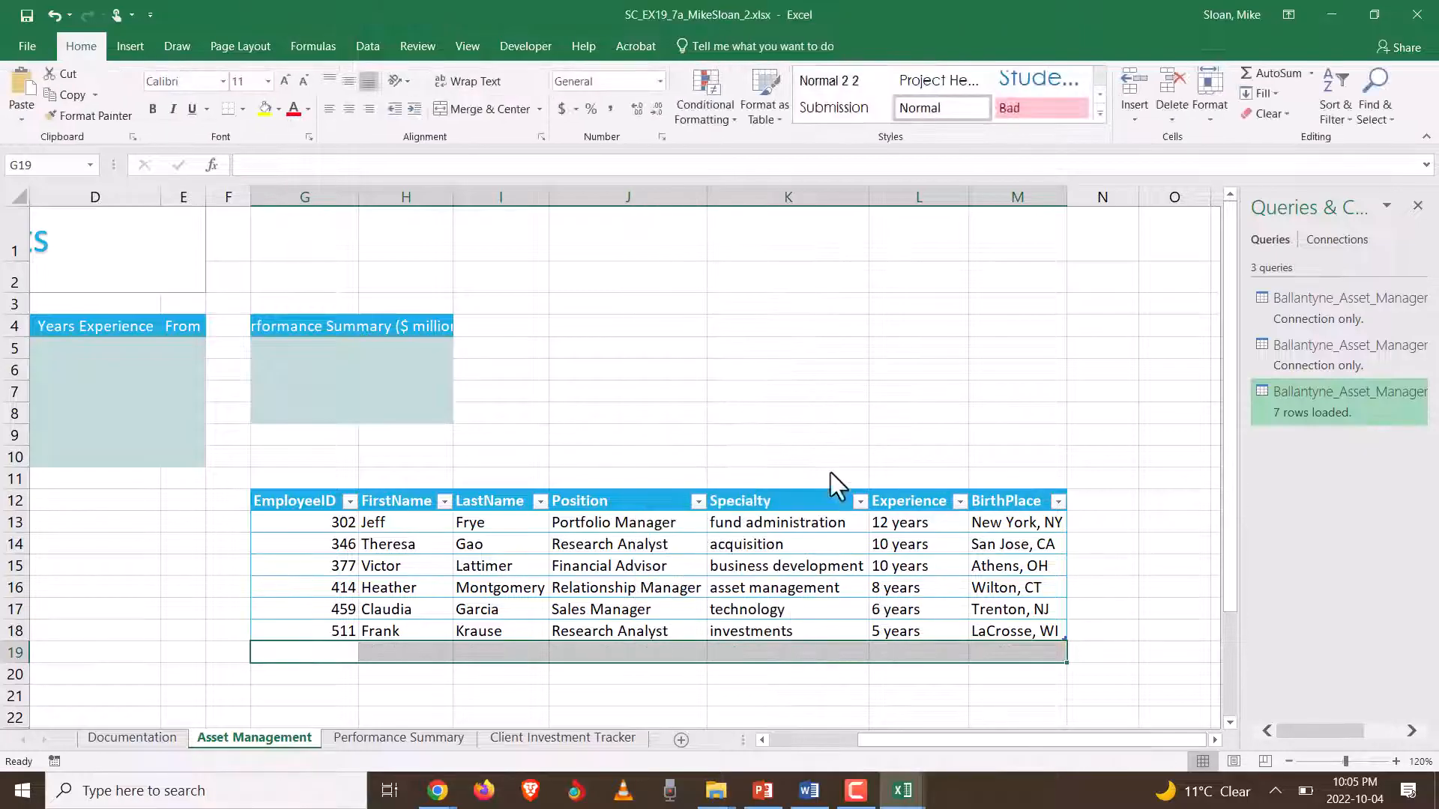
- Check task 3b in the Word instructions and set up a find-and-replace on the Asset Management worksheet that searches for "Financial advisor"
key(alt+Tab)
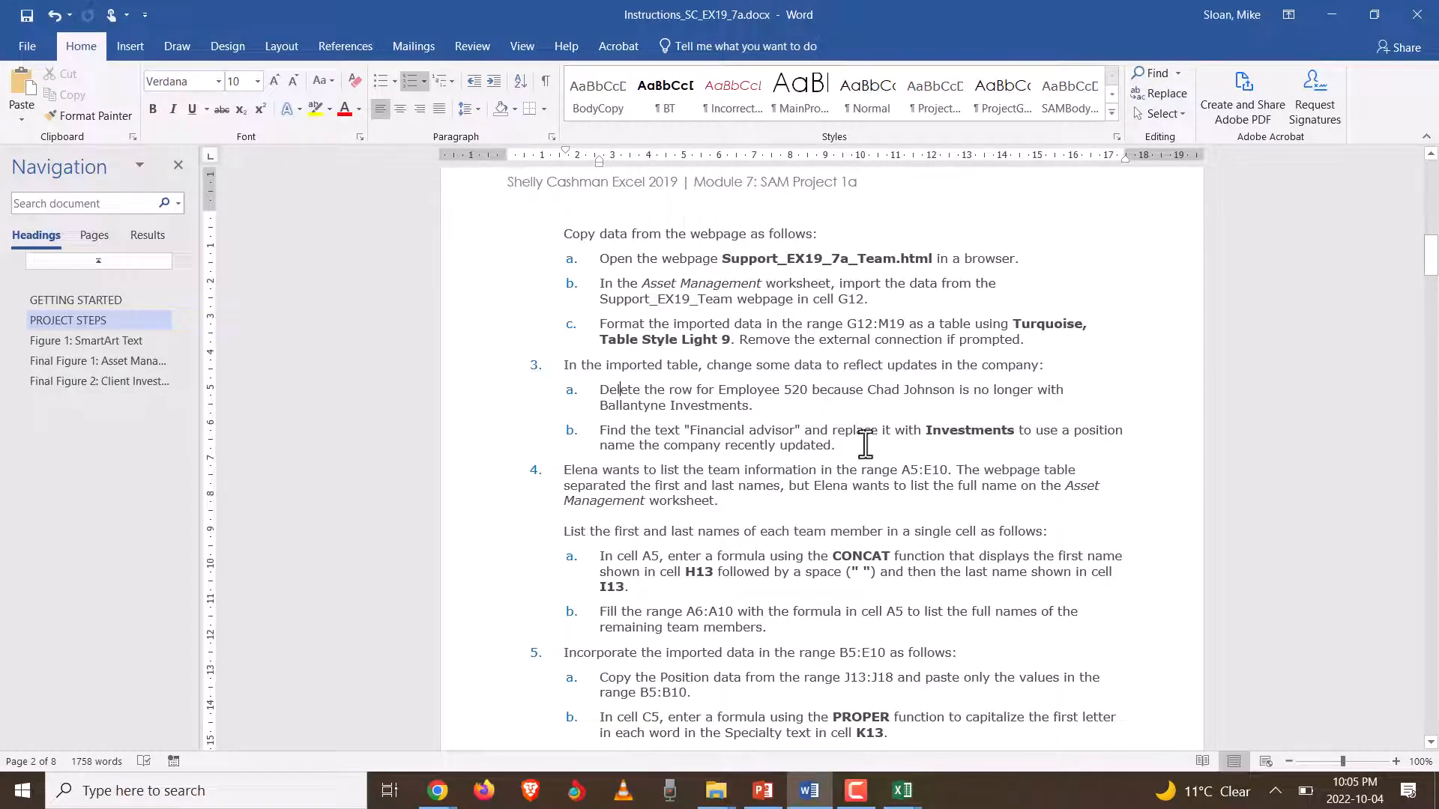
key(alt+Tab)
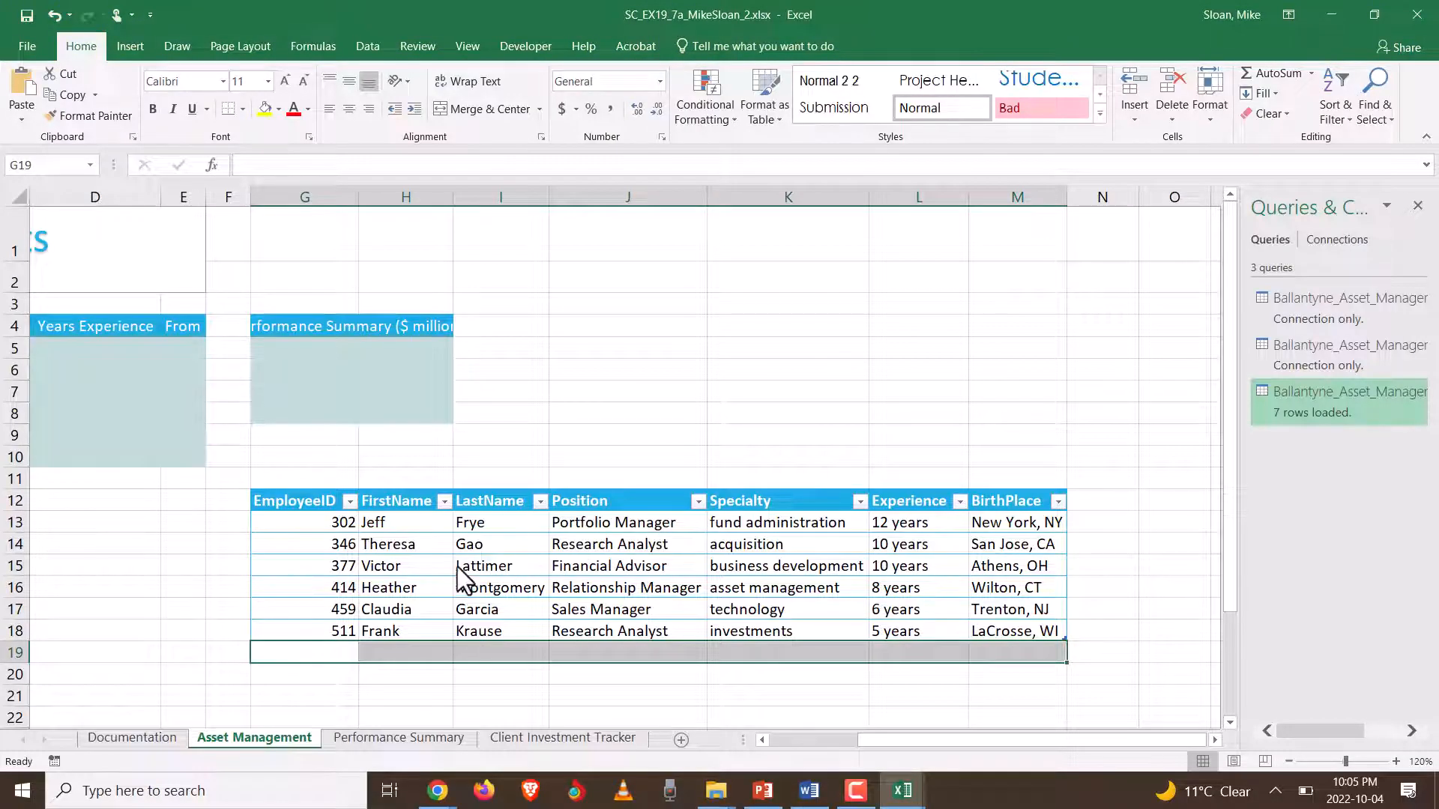
click(567, 550)
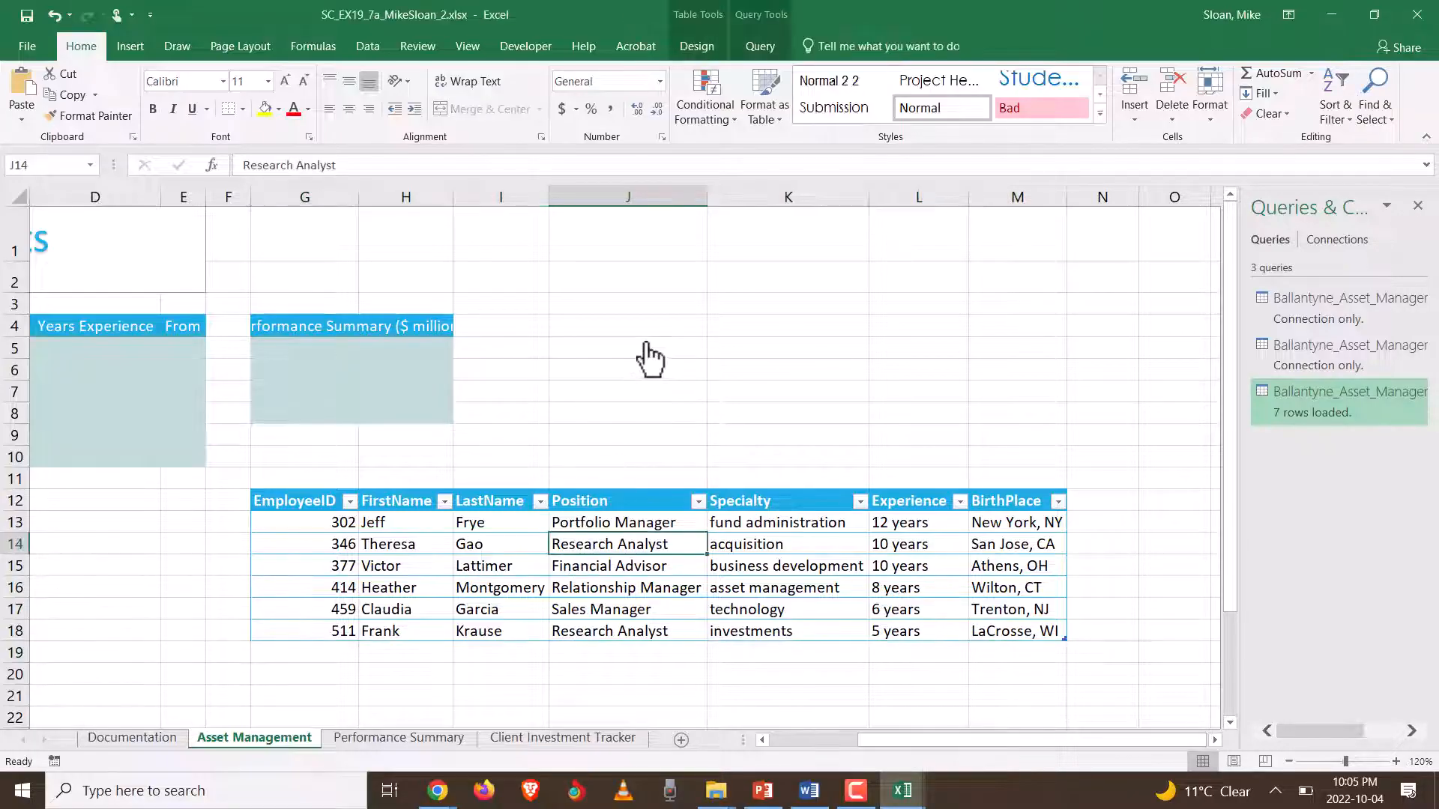
click(649, 360)
click(643, 524)
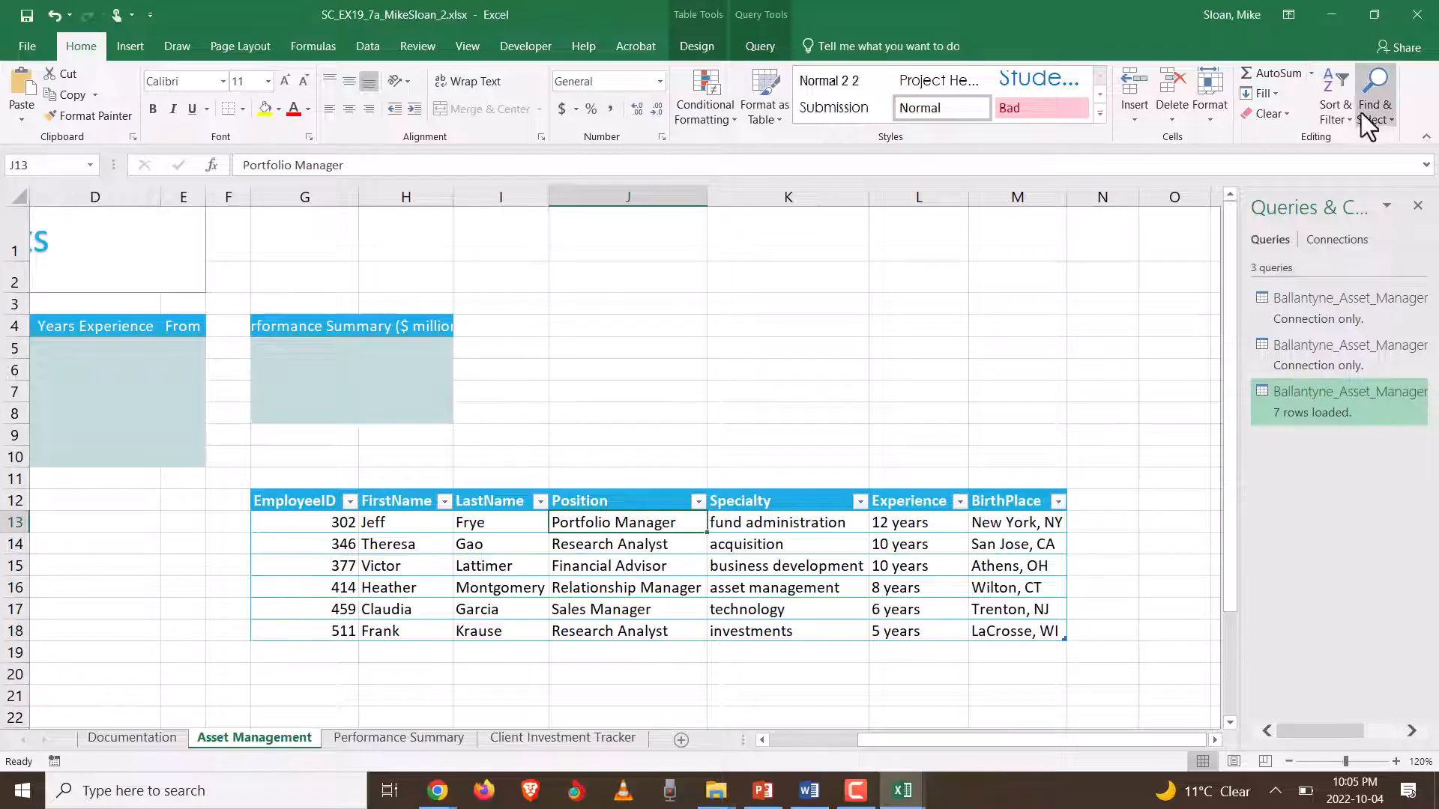
click(1383, 119)
click(1320, 162)
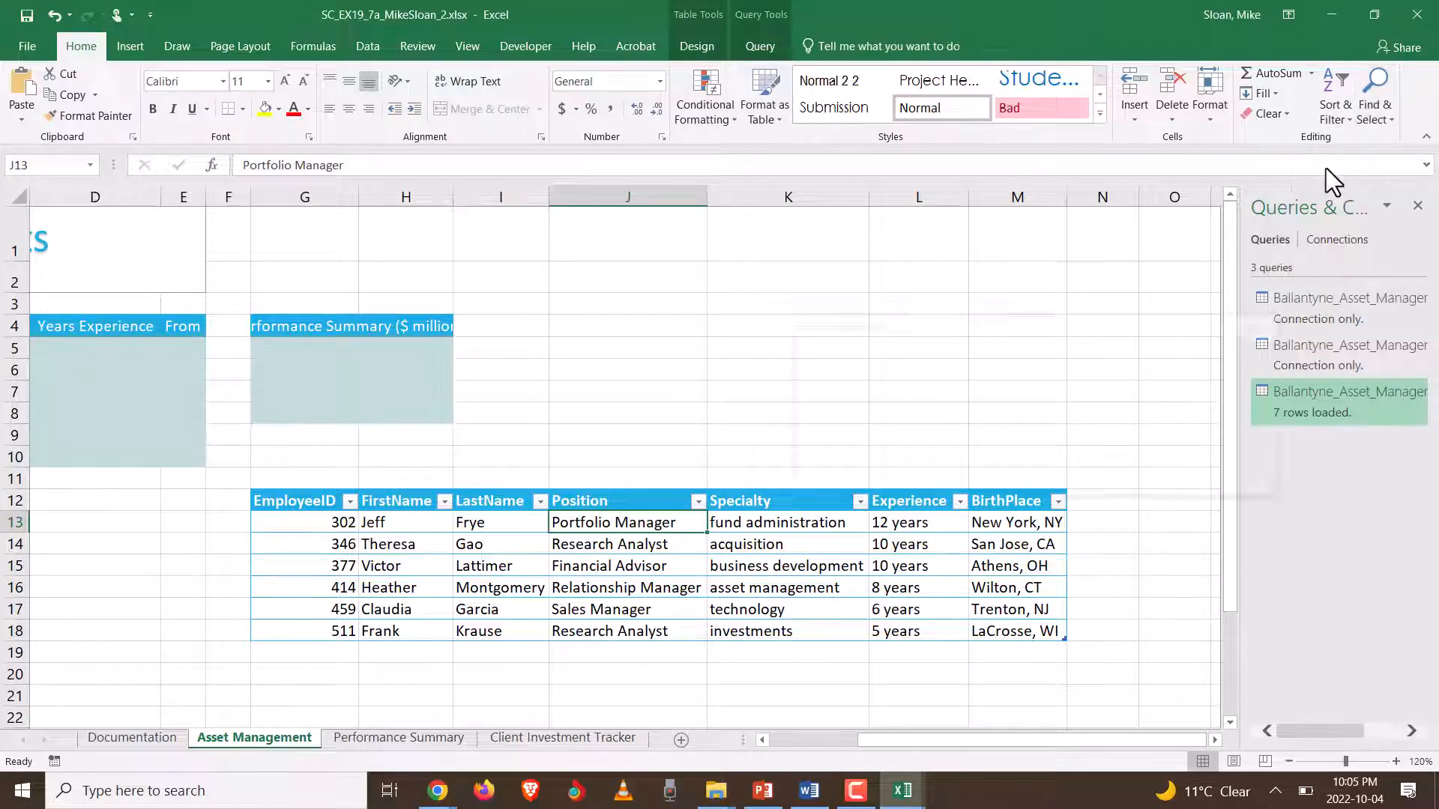
text(Financial )
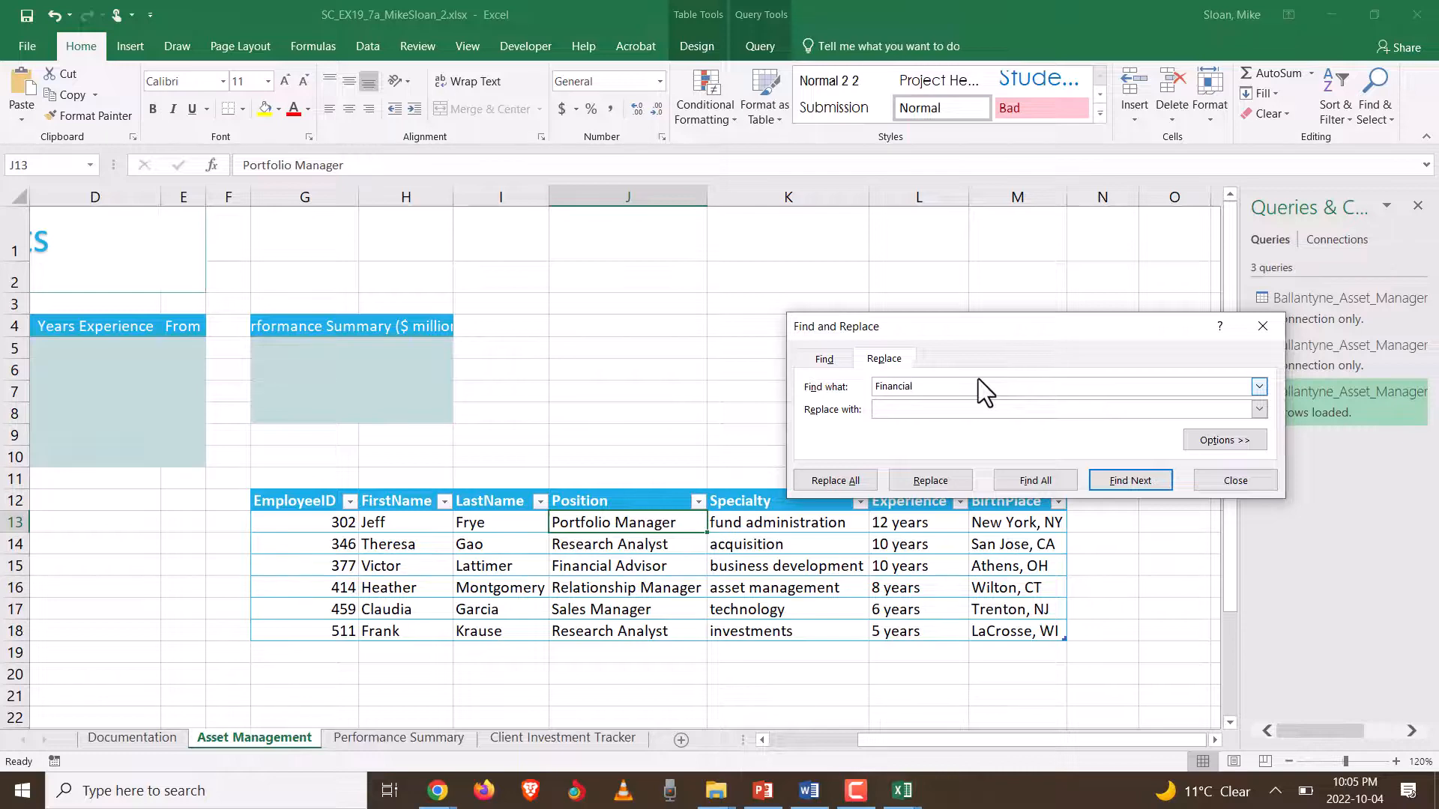
text(Advisor)
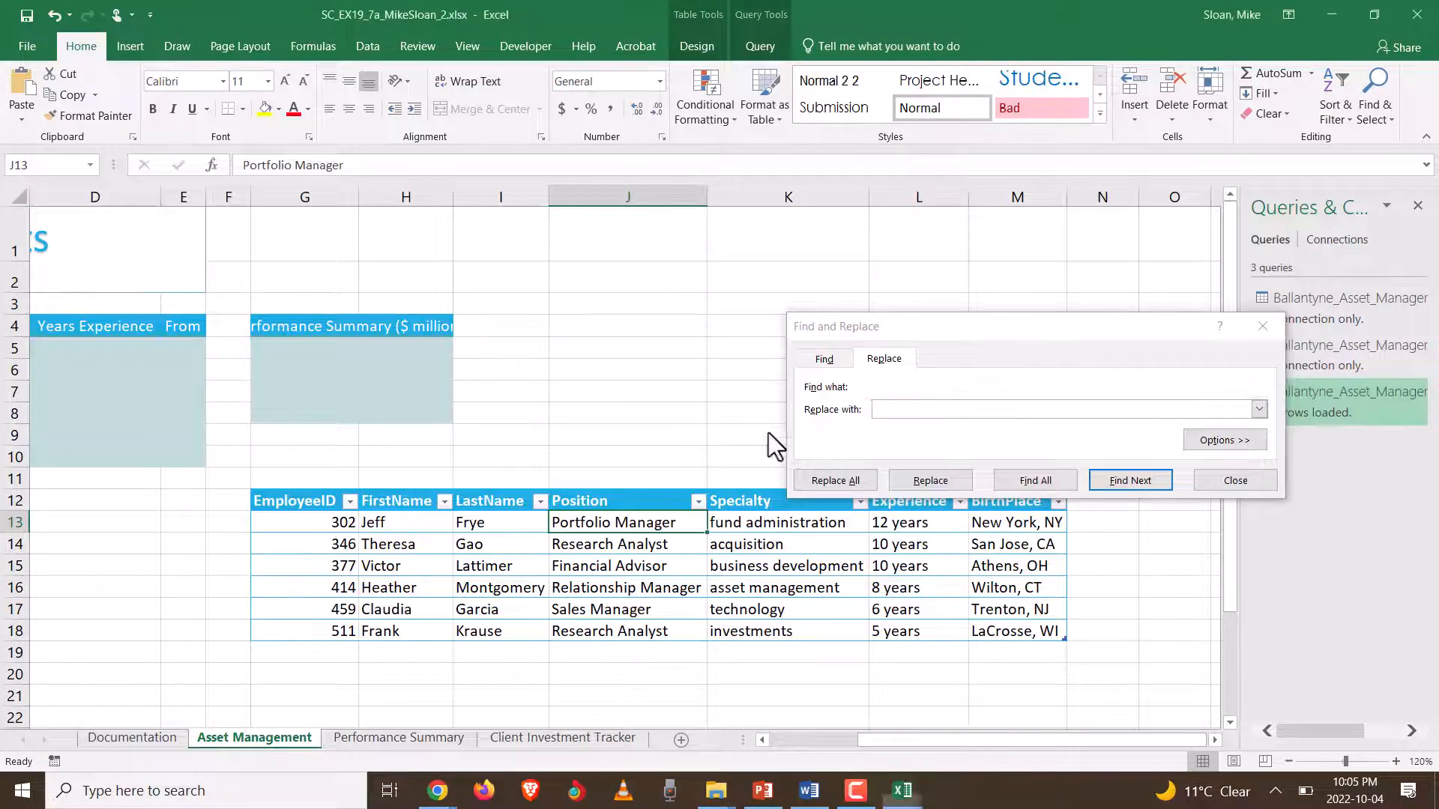
click(810, 794)
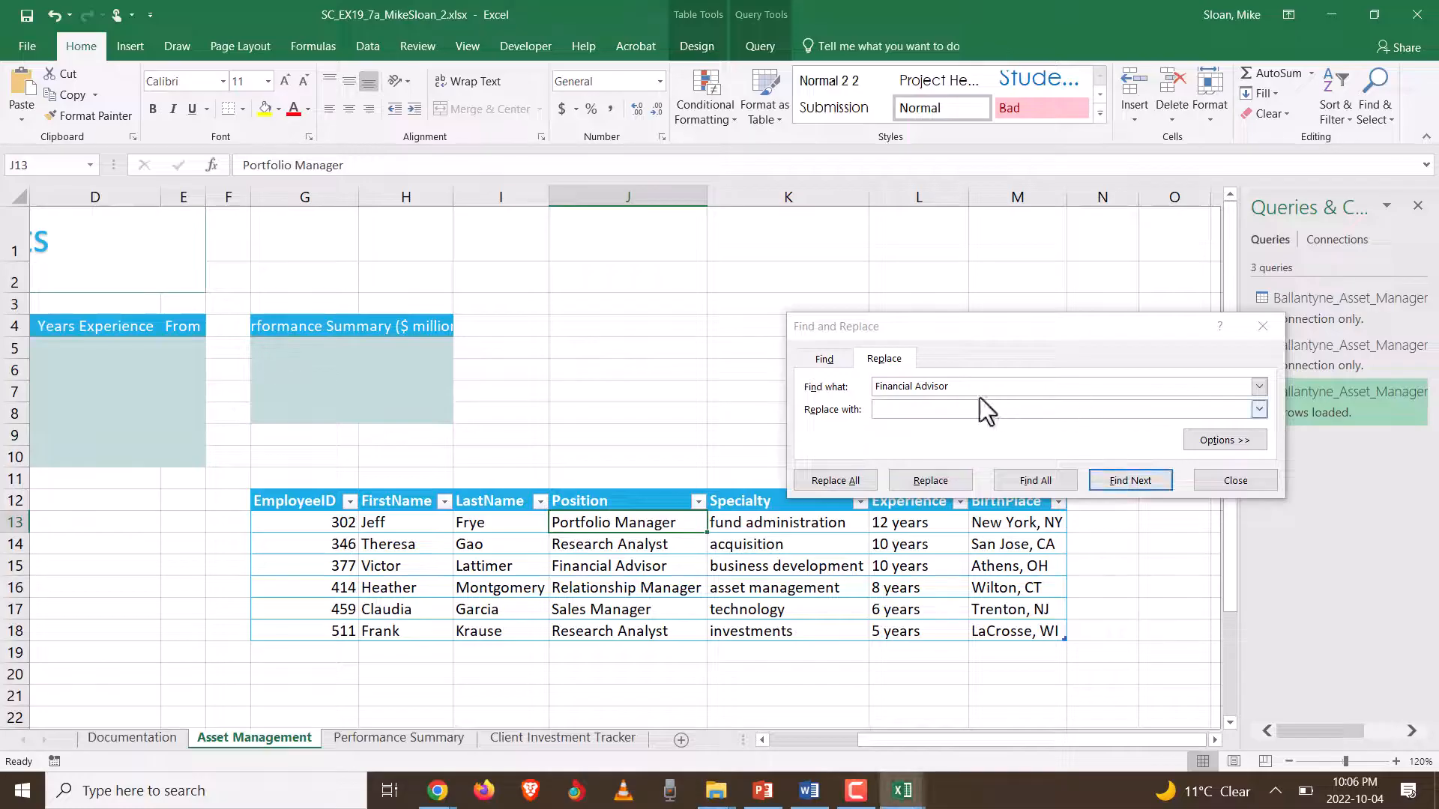
click(929, 409)
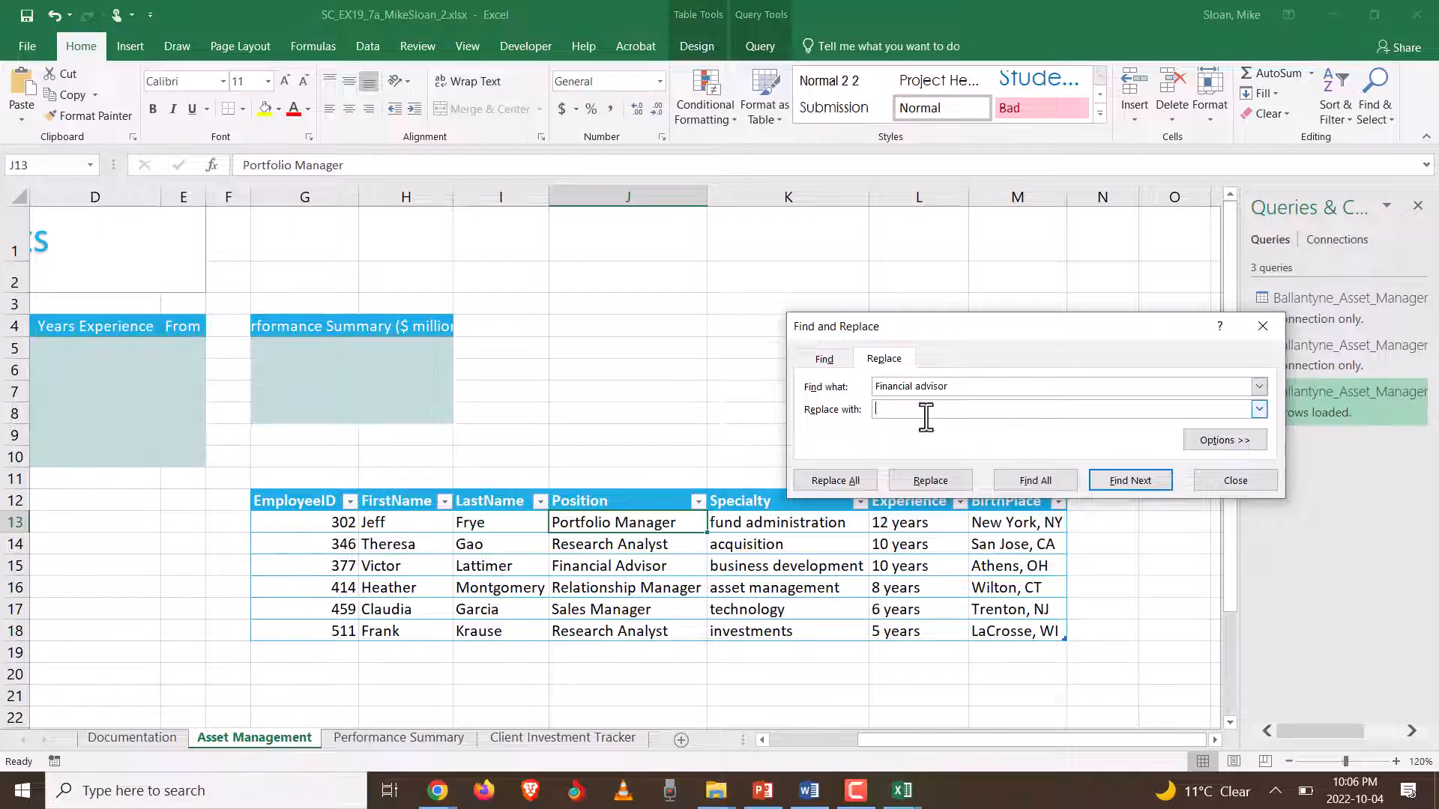
- Check the replacement wording in the Word instructions, replace all occurrences of "Financial advisor" with "Investments" in Excel, and close Find and Replace
key(alt+Tab)
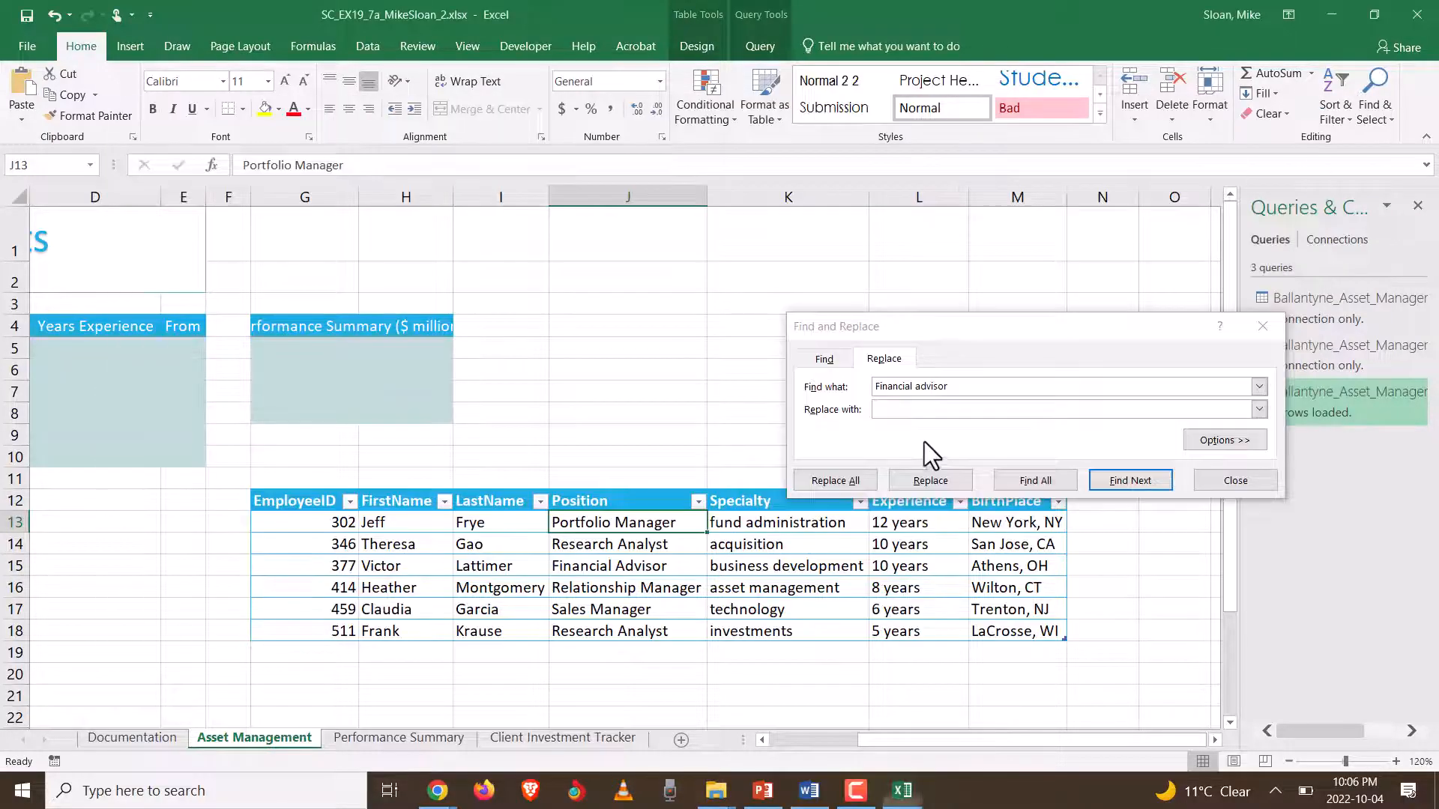
click(807, 795)
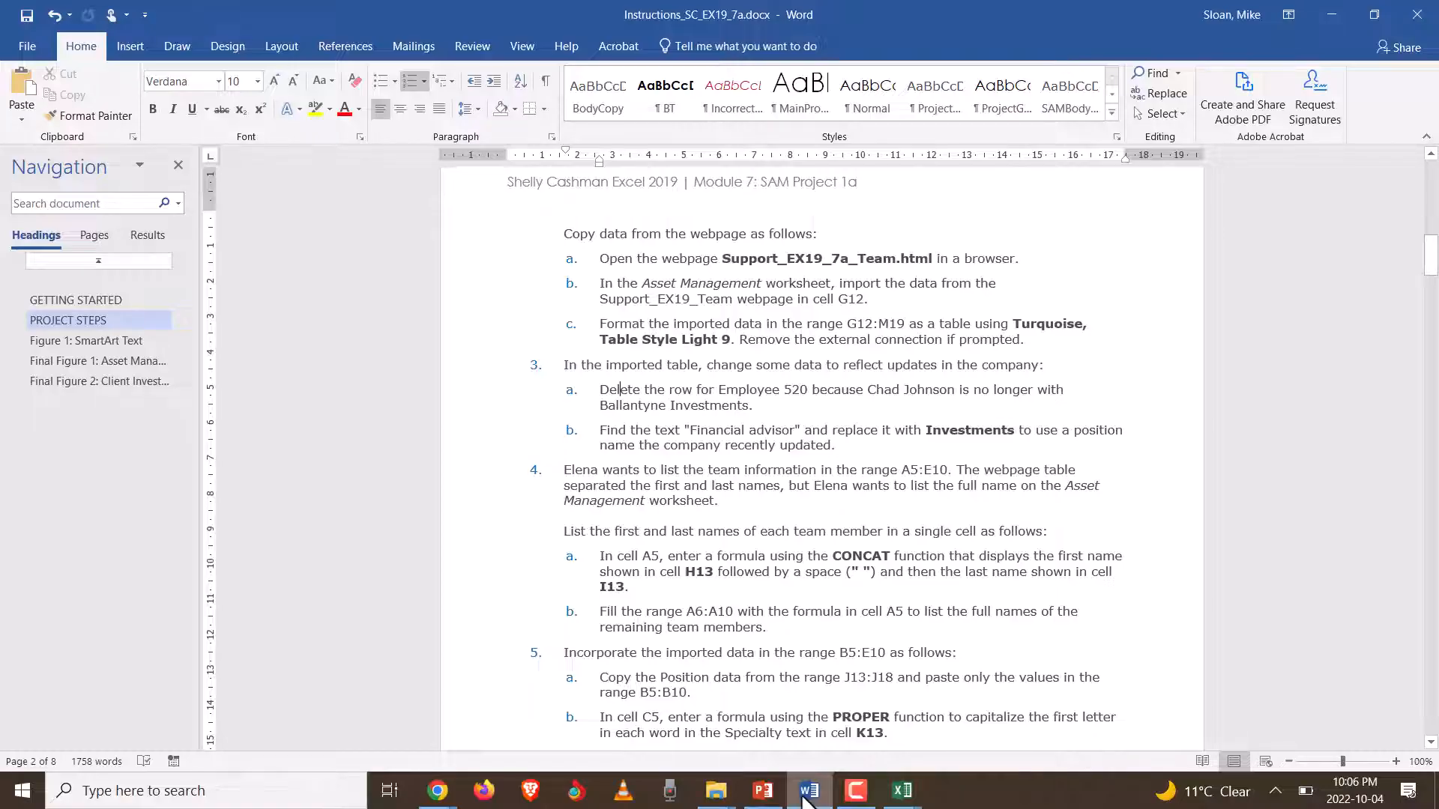
key(alt+Tab)
click(912, 410)
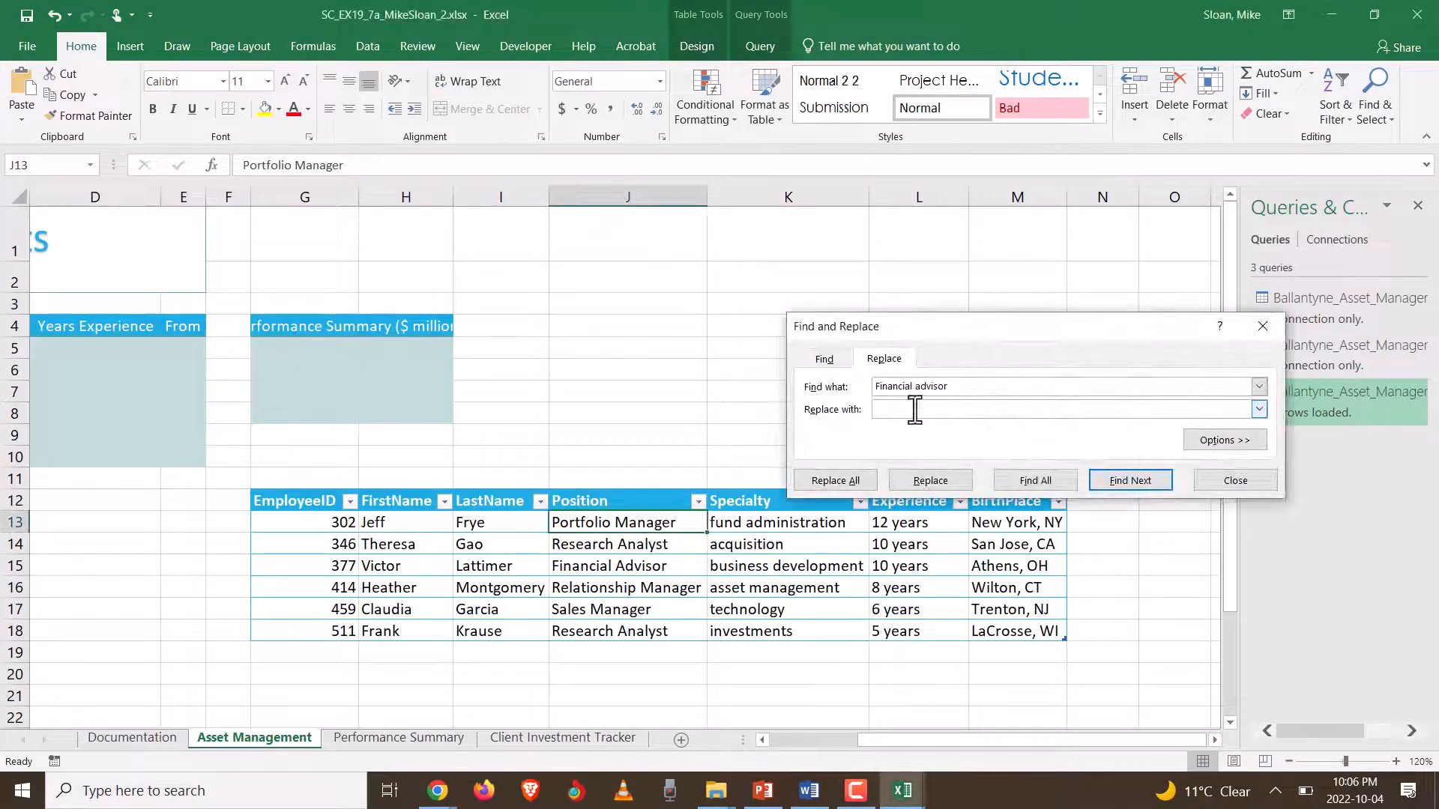
text(Investments)
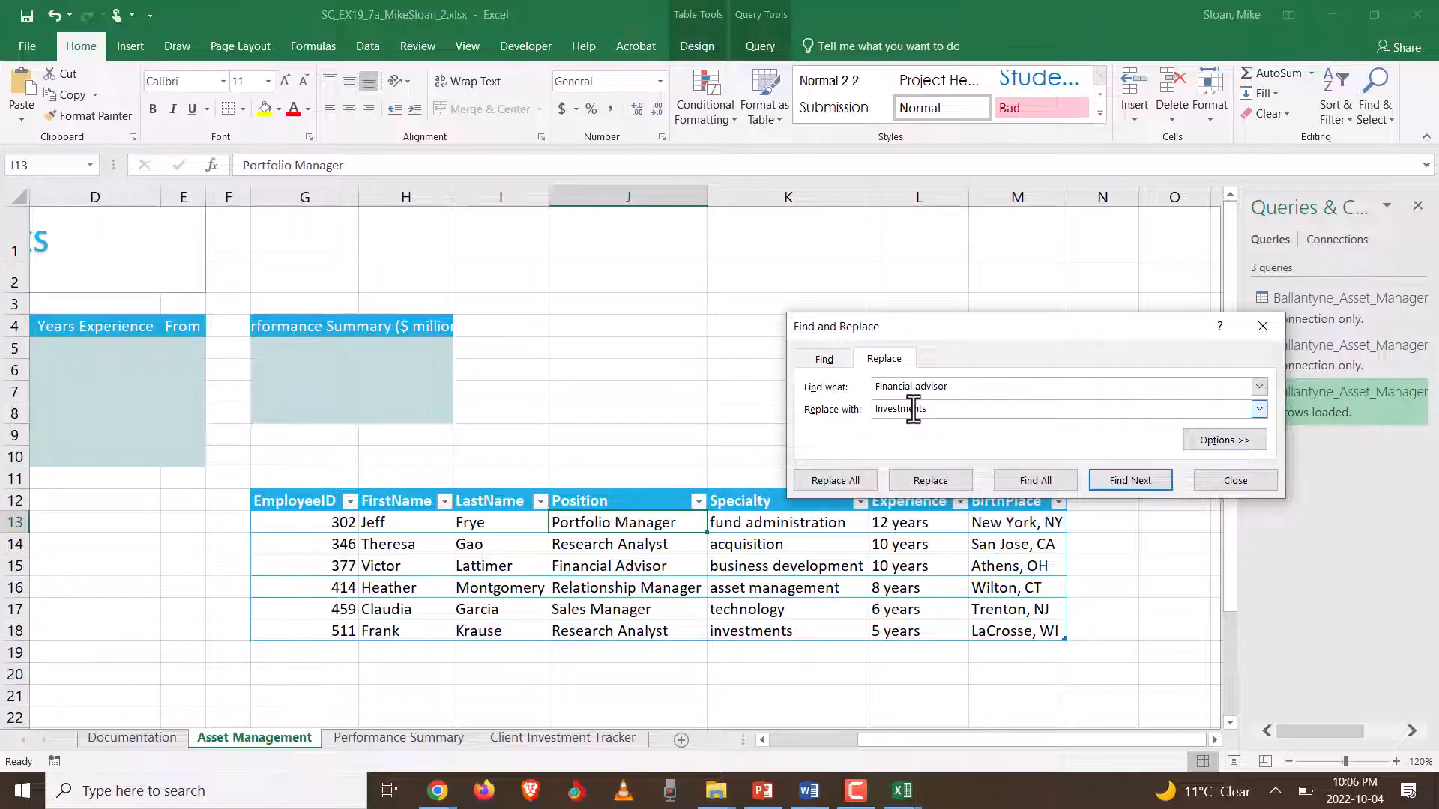
click(843, 482)
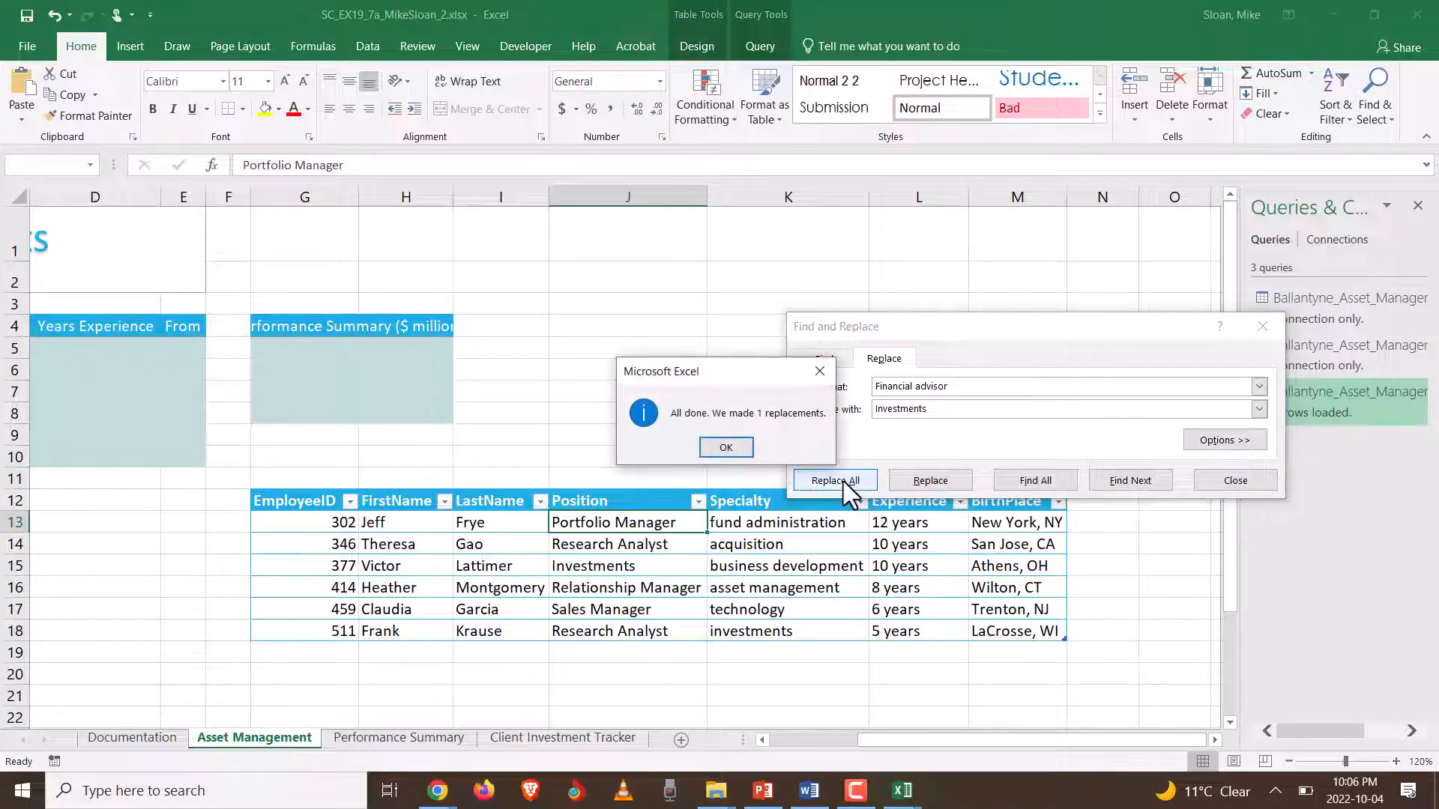
click(718, 448)
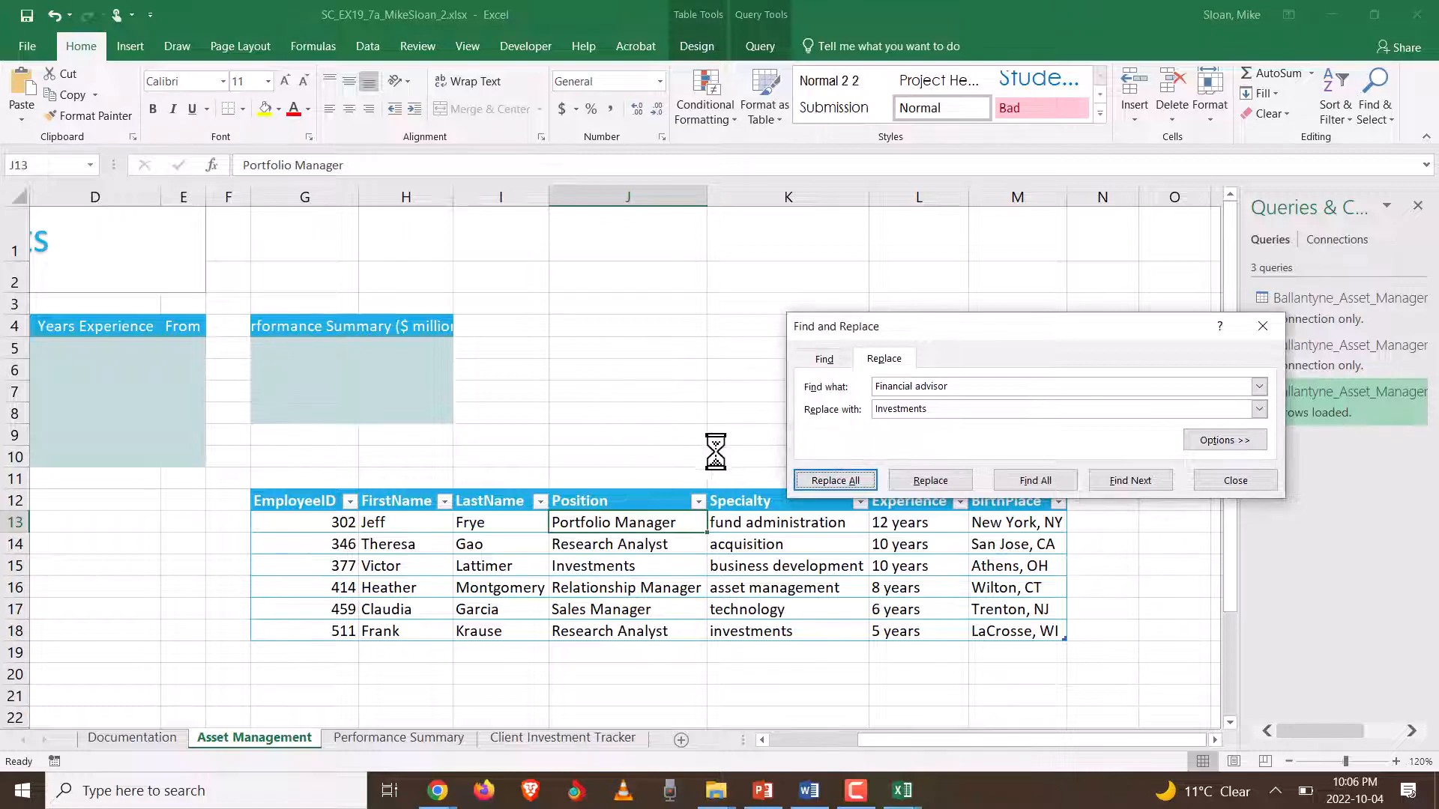
click(1272, 323)
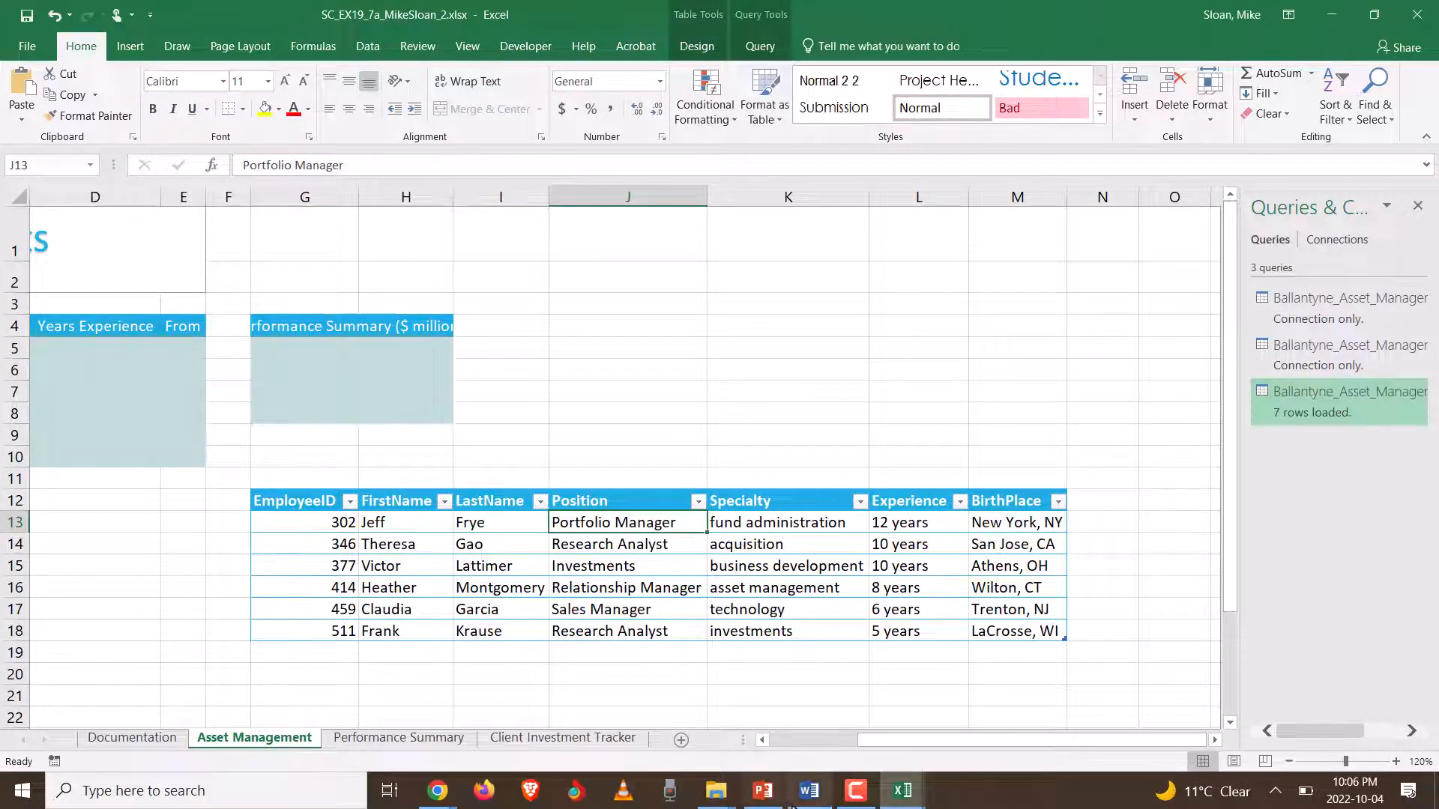
- Read task 4 in the Word instructions about listing the team members' full names in A5:A10 with CONCAT
click(810, 791)
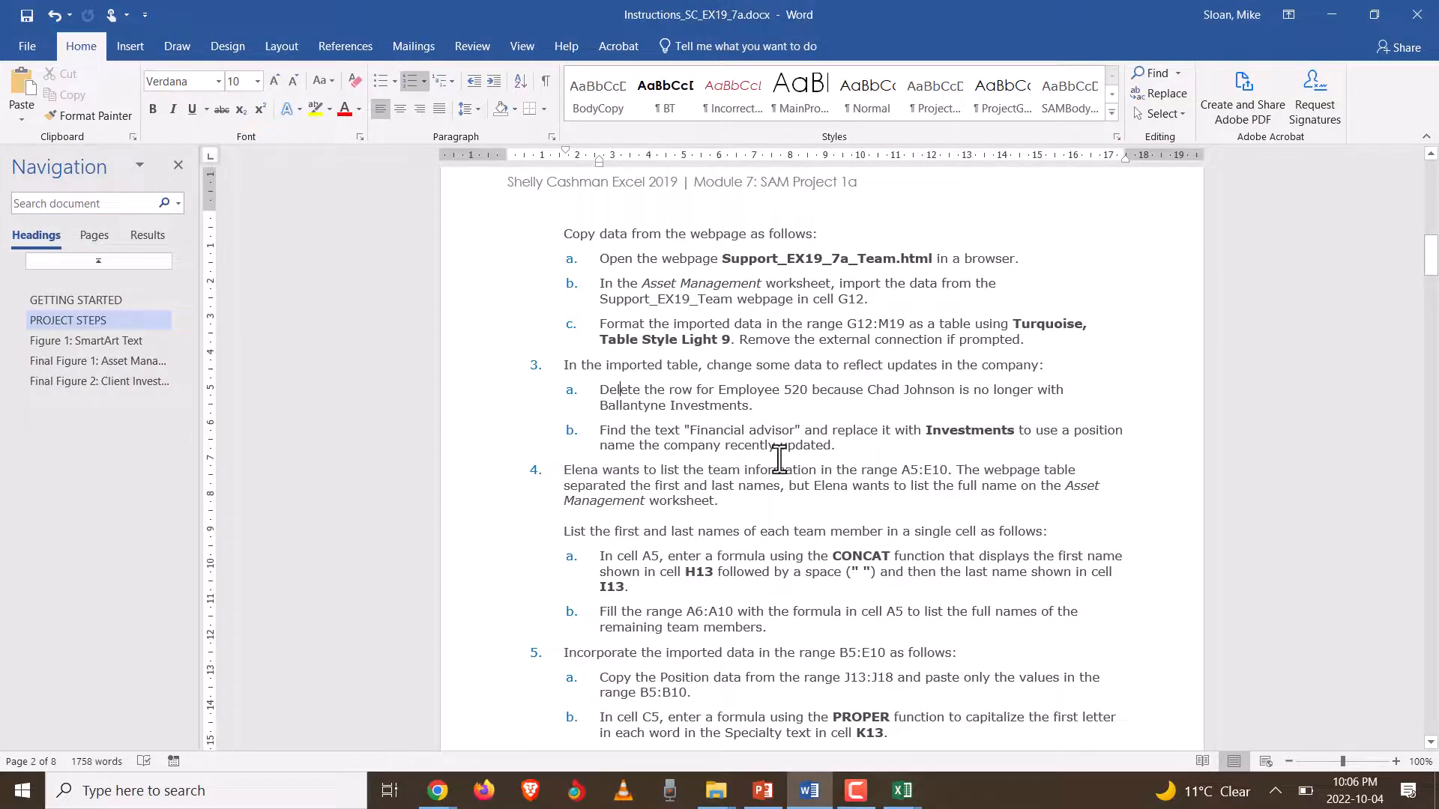
scroll(1005, 525, down, 2)
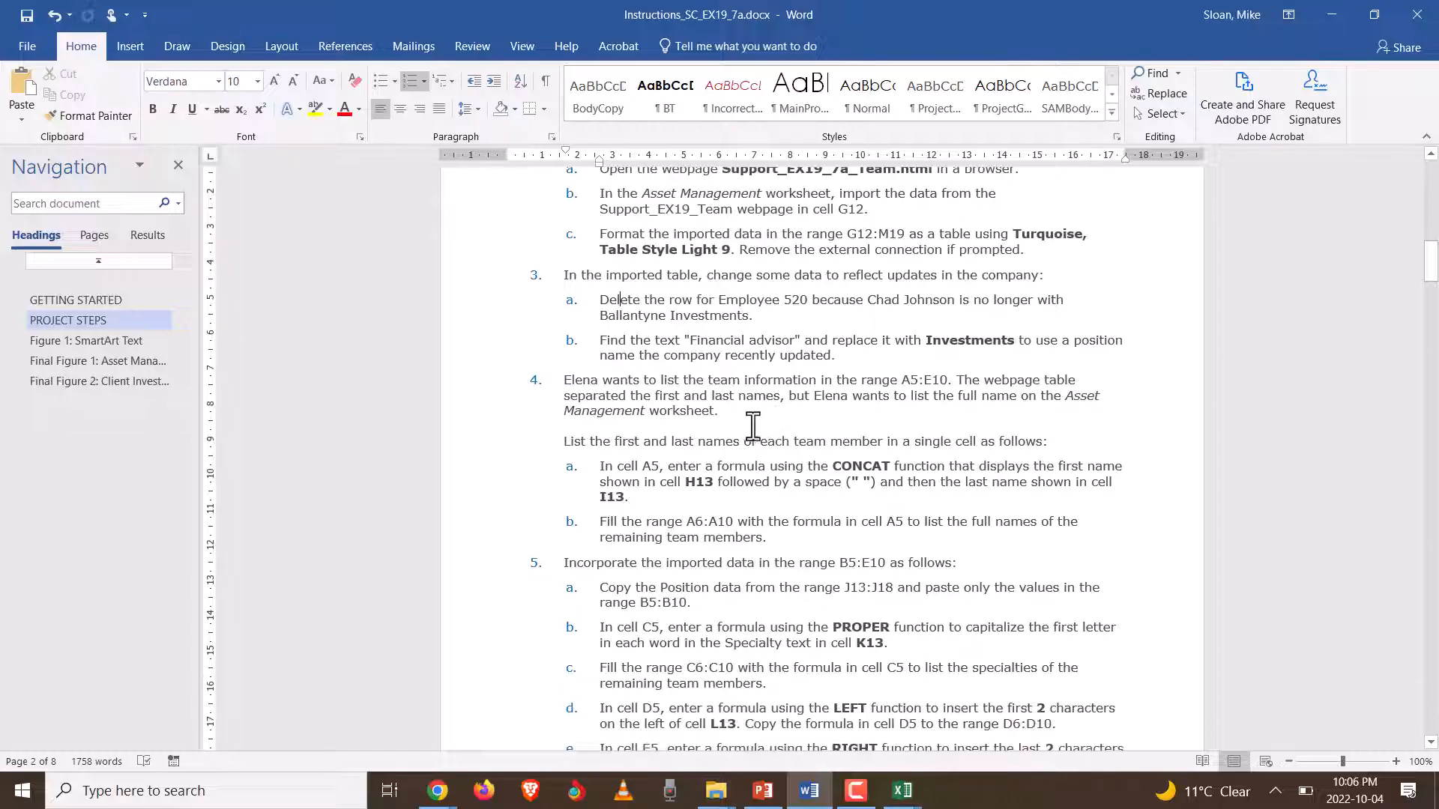
click(752, 421)
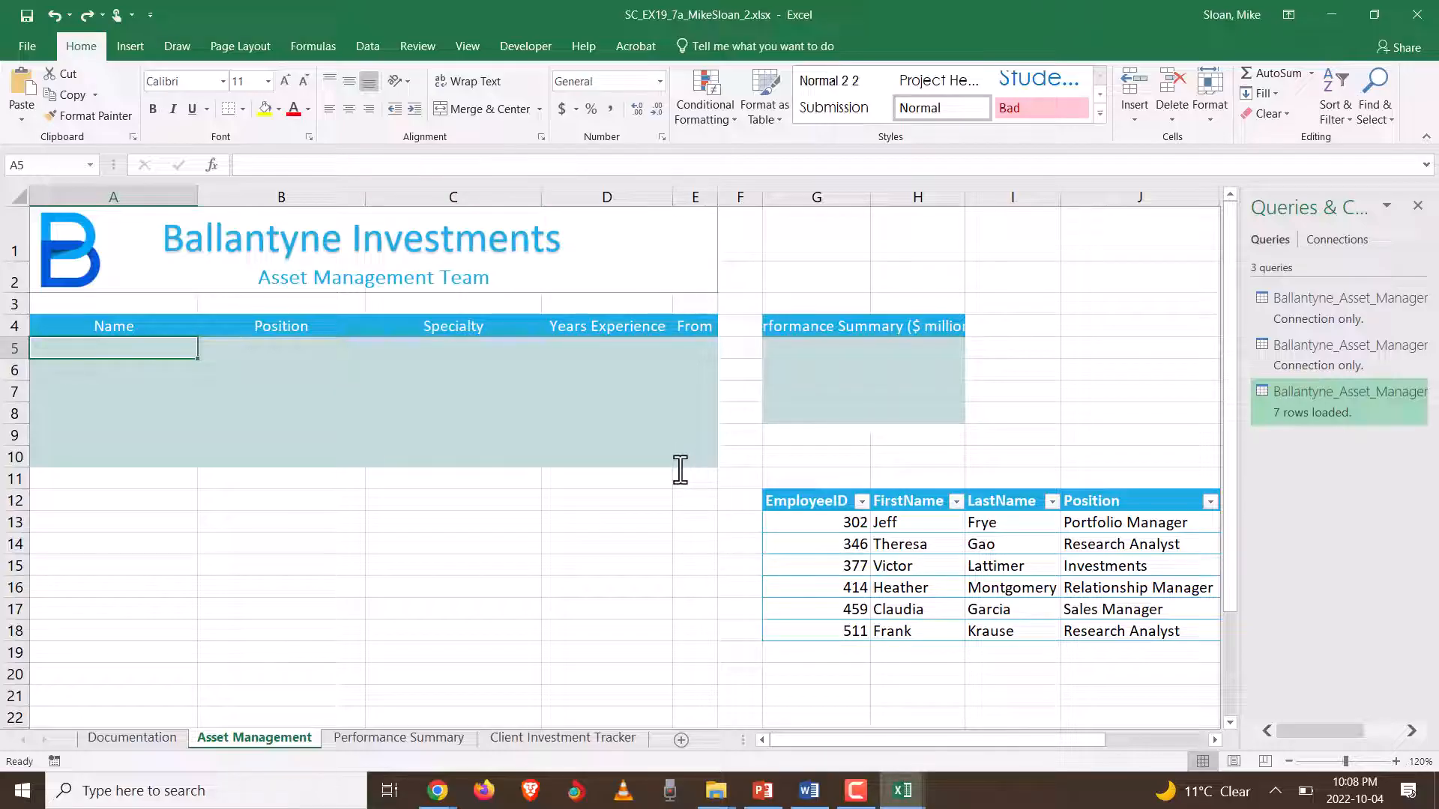
click(314, 46)
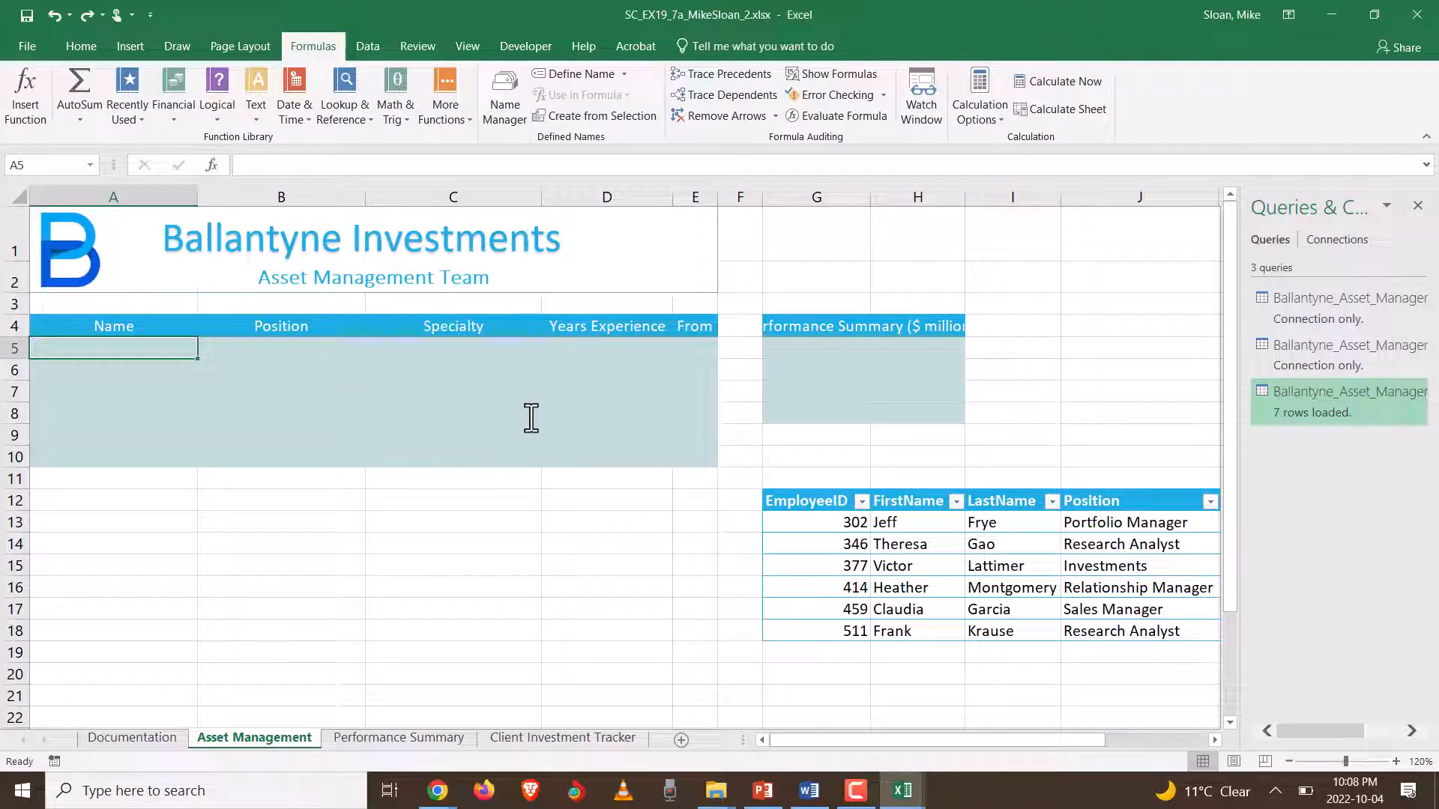
click(267, 114)
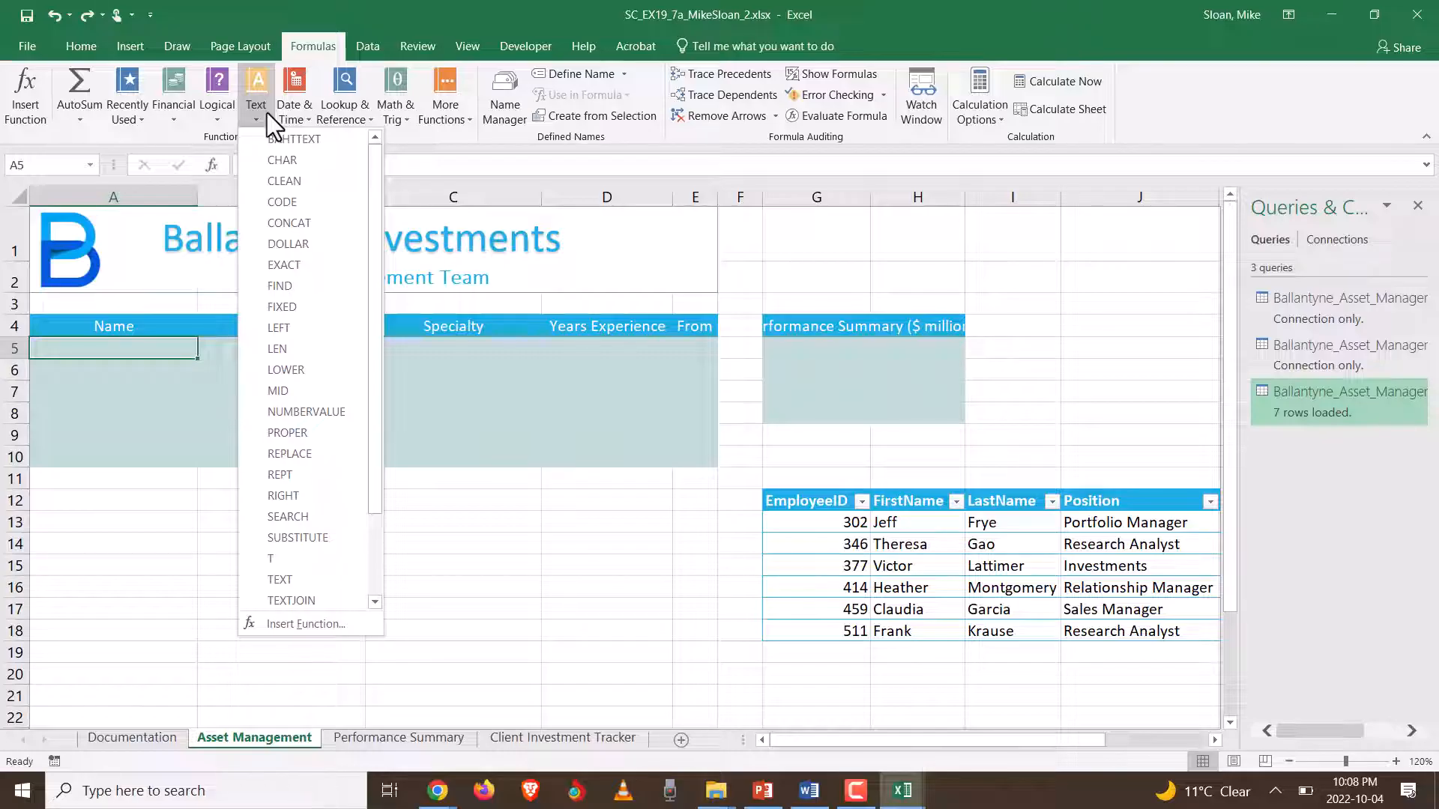
click(266, 224)
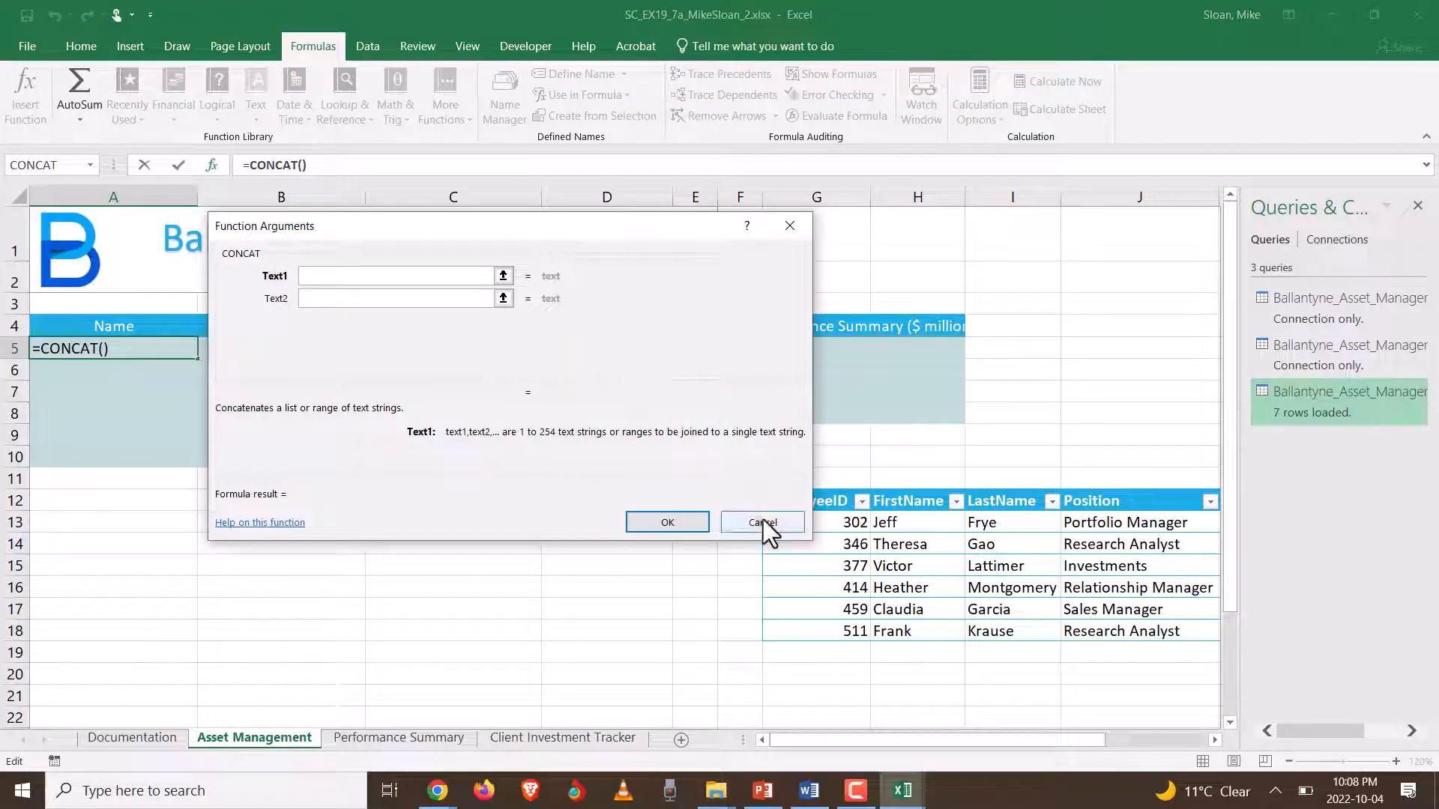
click(763, 522)
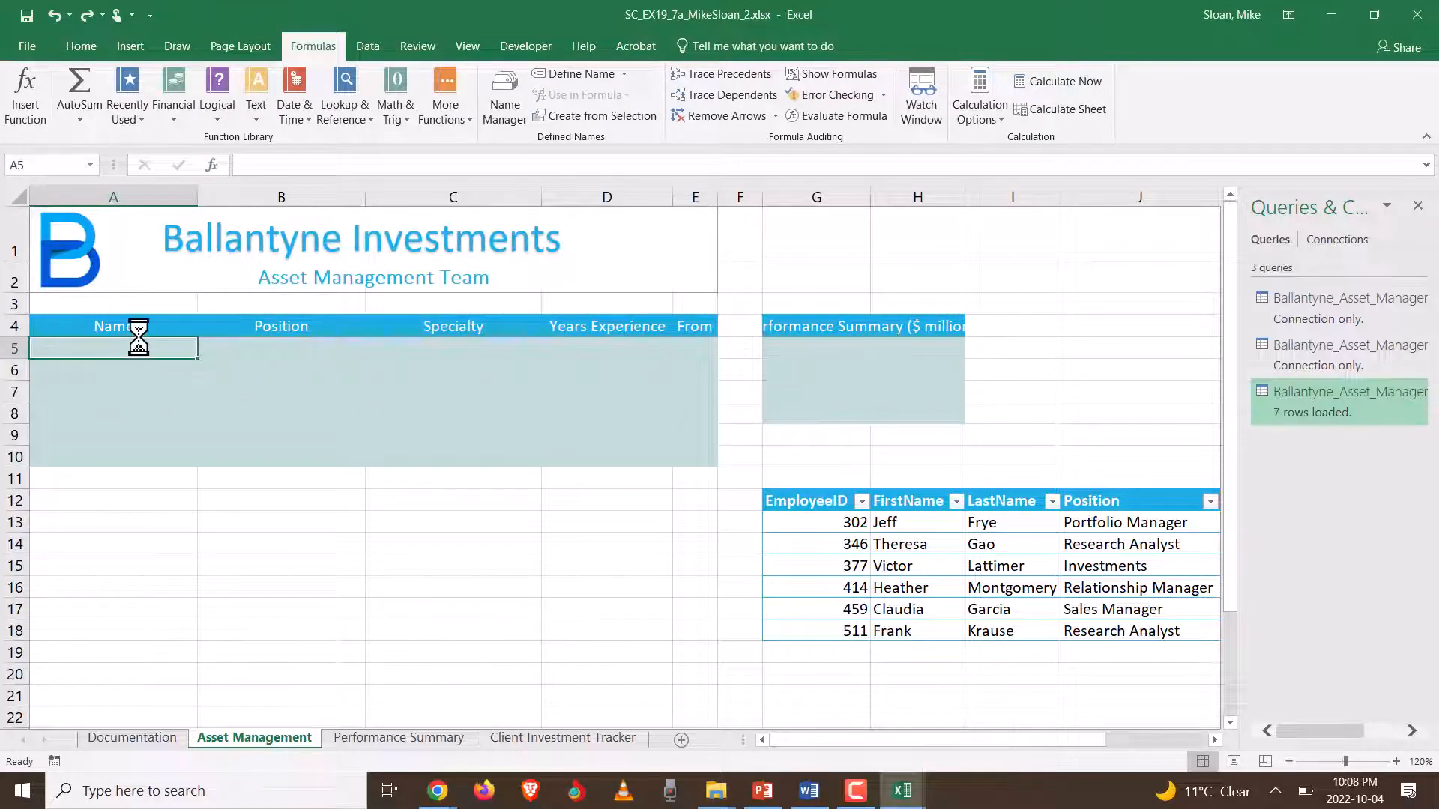
- Start a CONCAT formula in cell A5 of the Excel worksheet with its function arguments open, and check task 4a in the Word instructions
text(=concat)
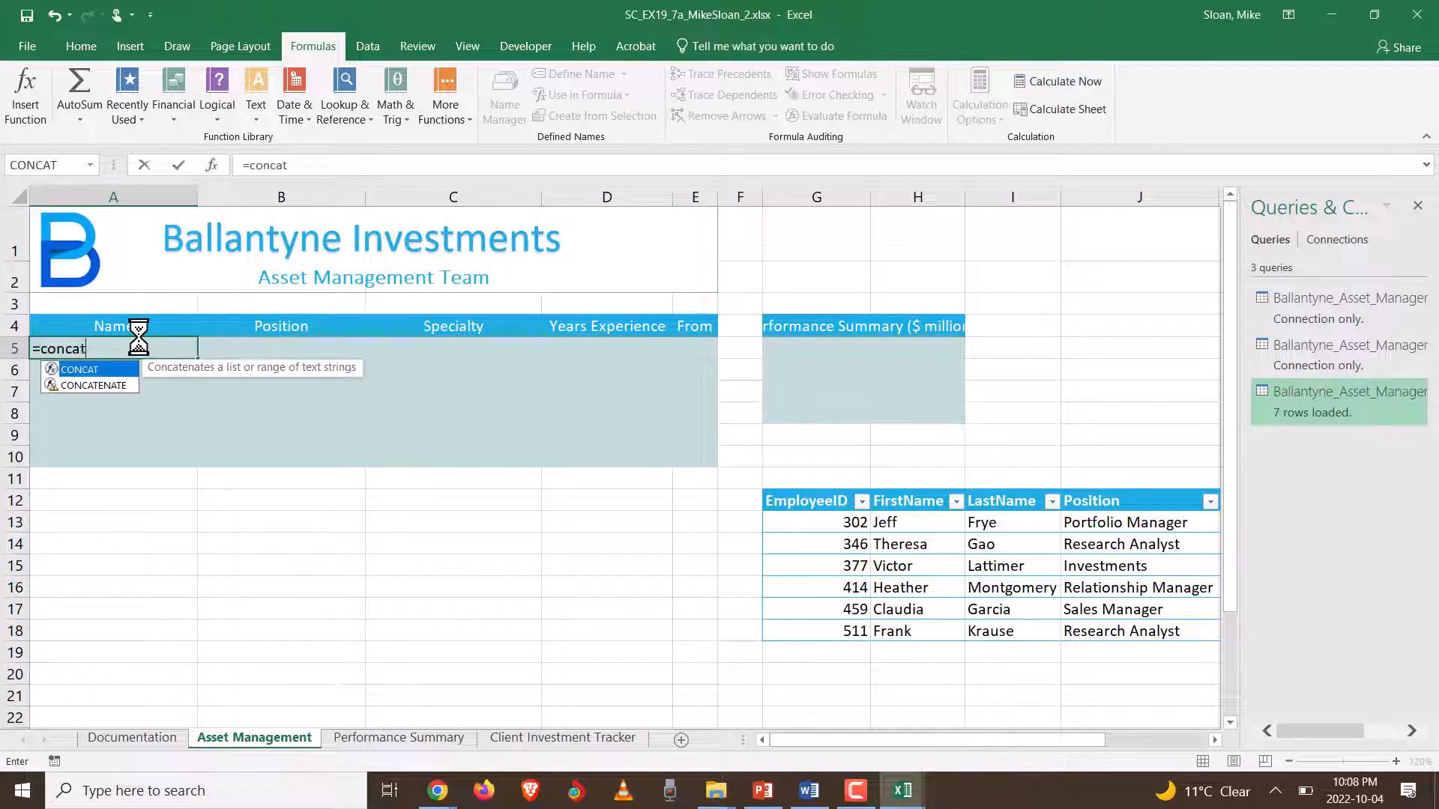
double_click(80, 367)
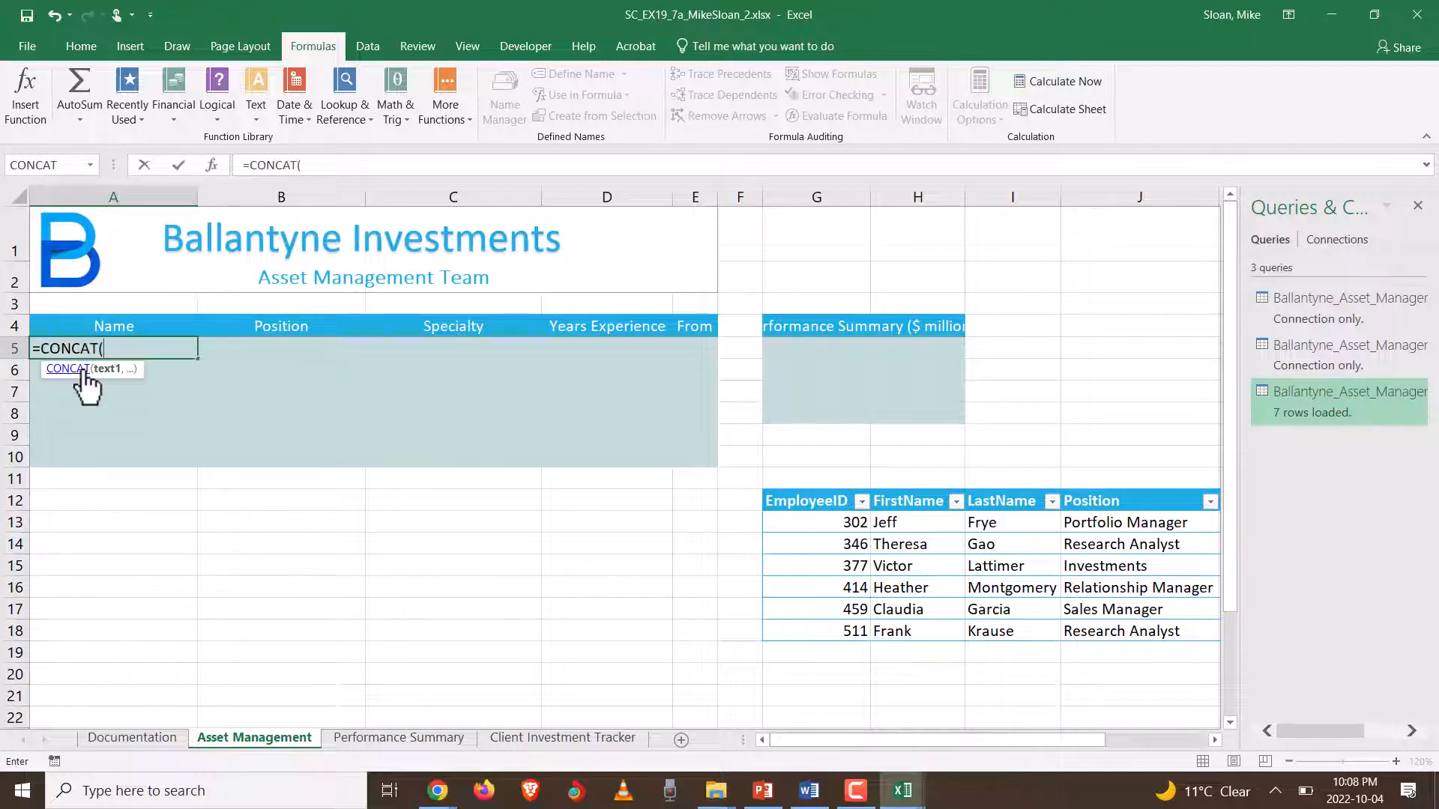
click(212, 165)
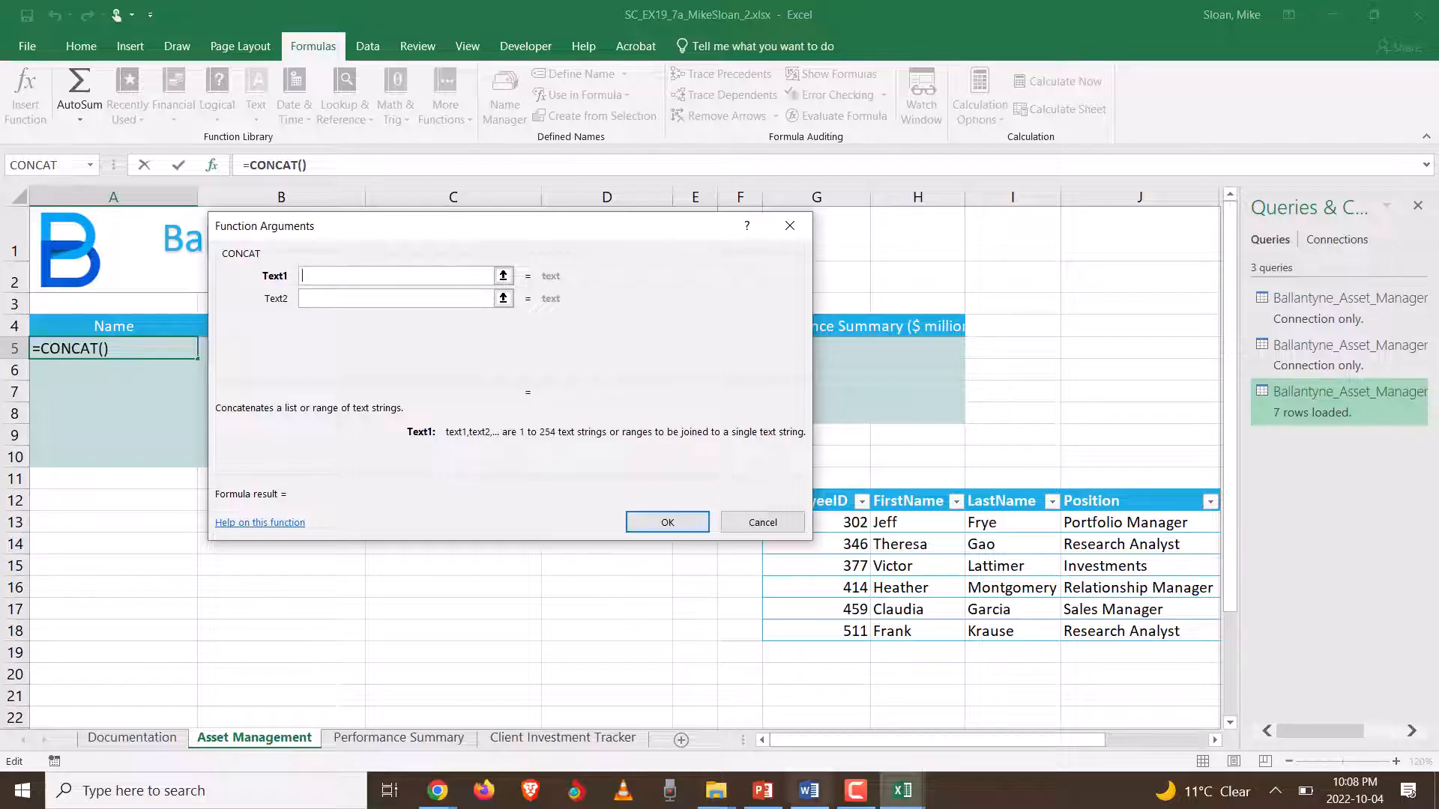
click(813, 793)
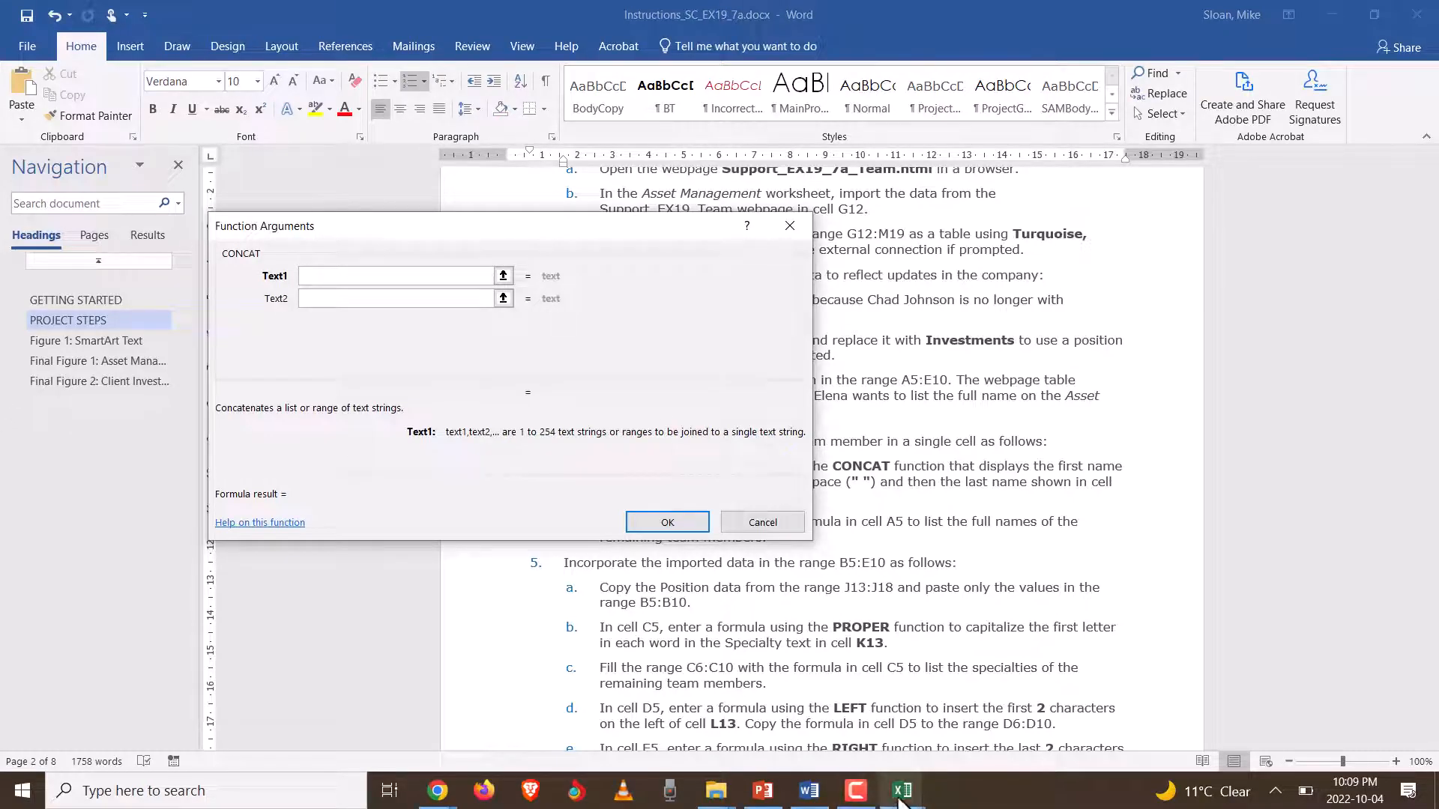
mouse_move(902, 801)
click(956, 739)
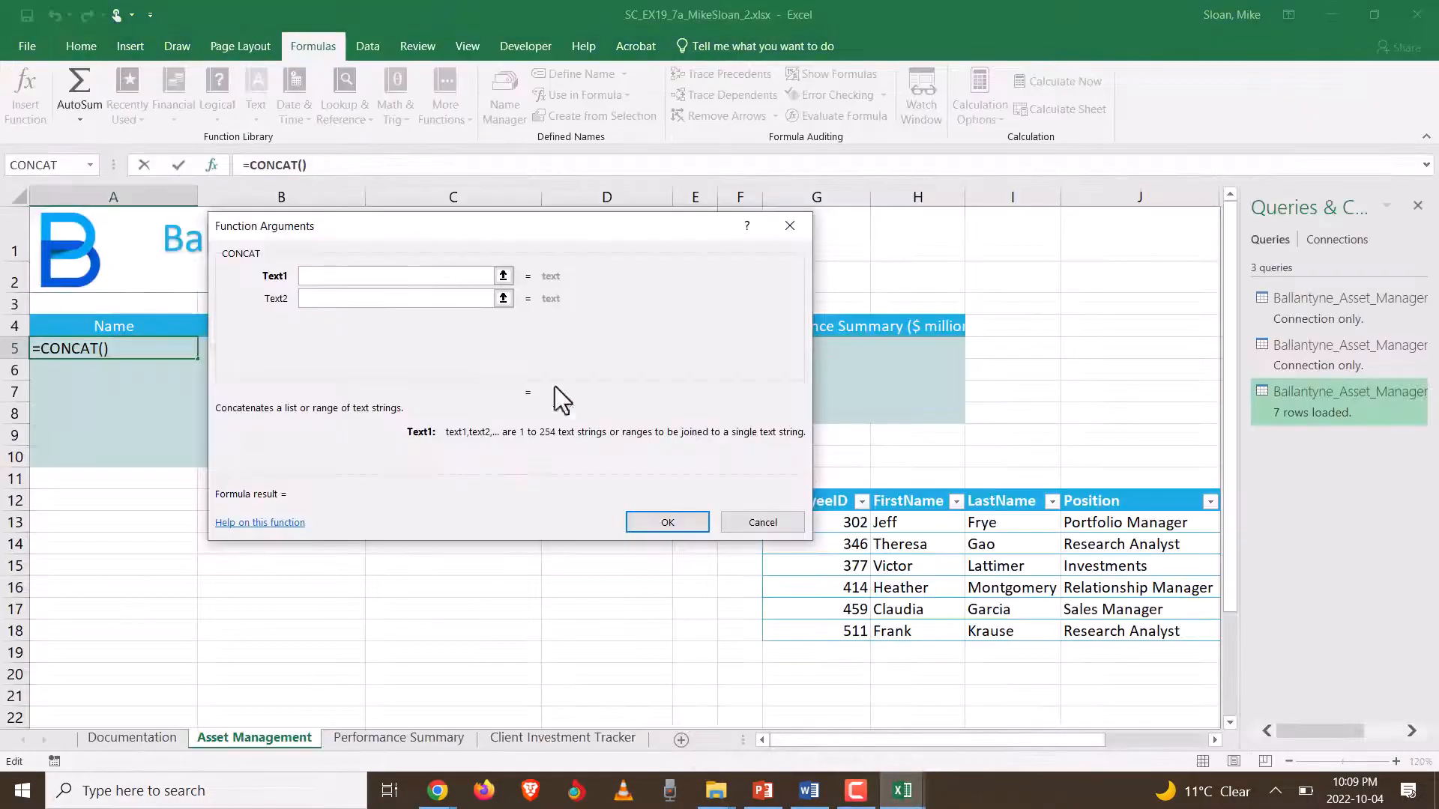
drag(487, 253, 345, 424)
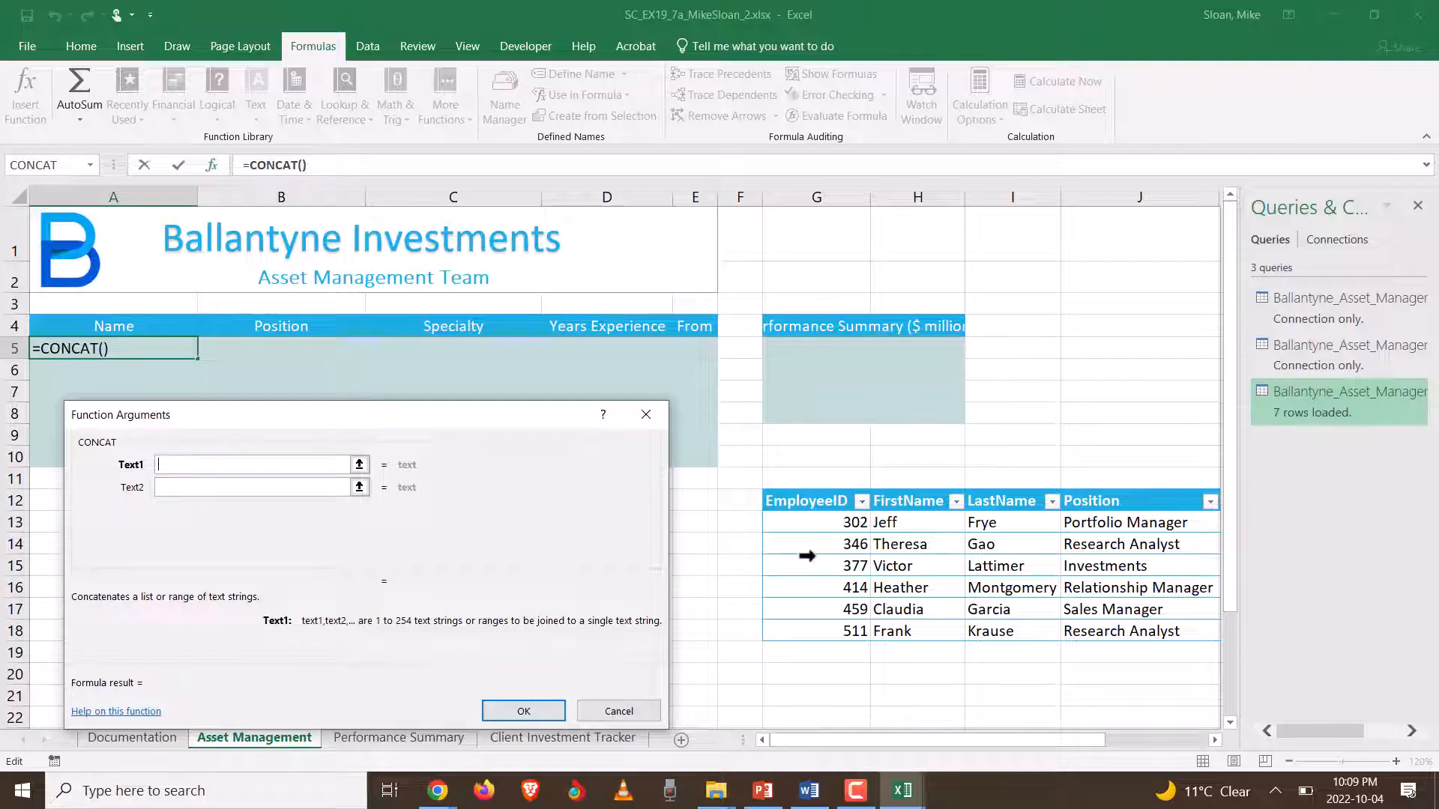
- Set the CONCAT arguments to H13, "" and I13 and enter the formula in A5
click(886, 527)
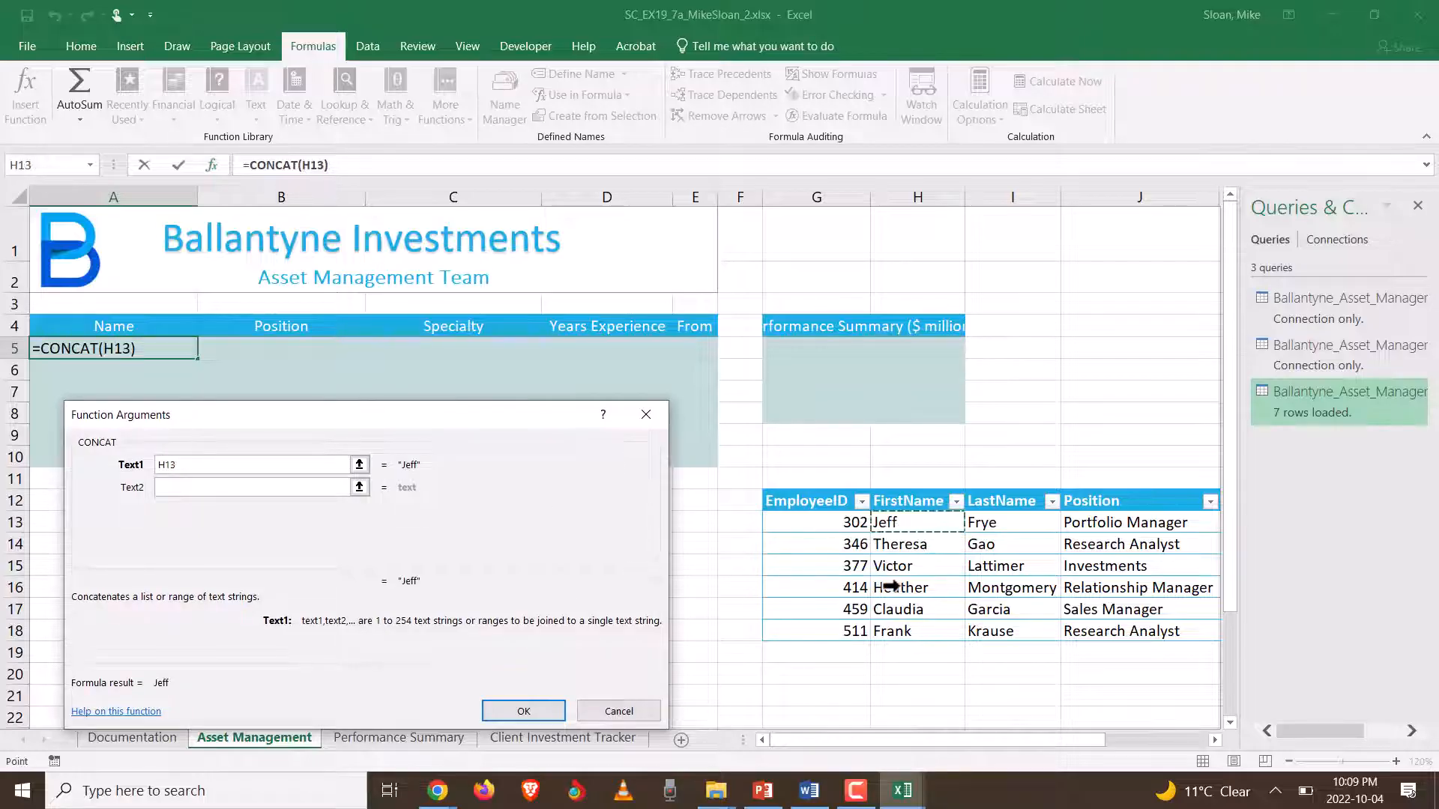
click(209, 488)
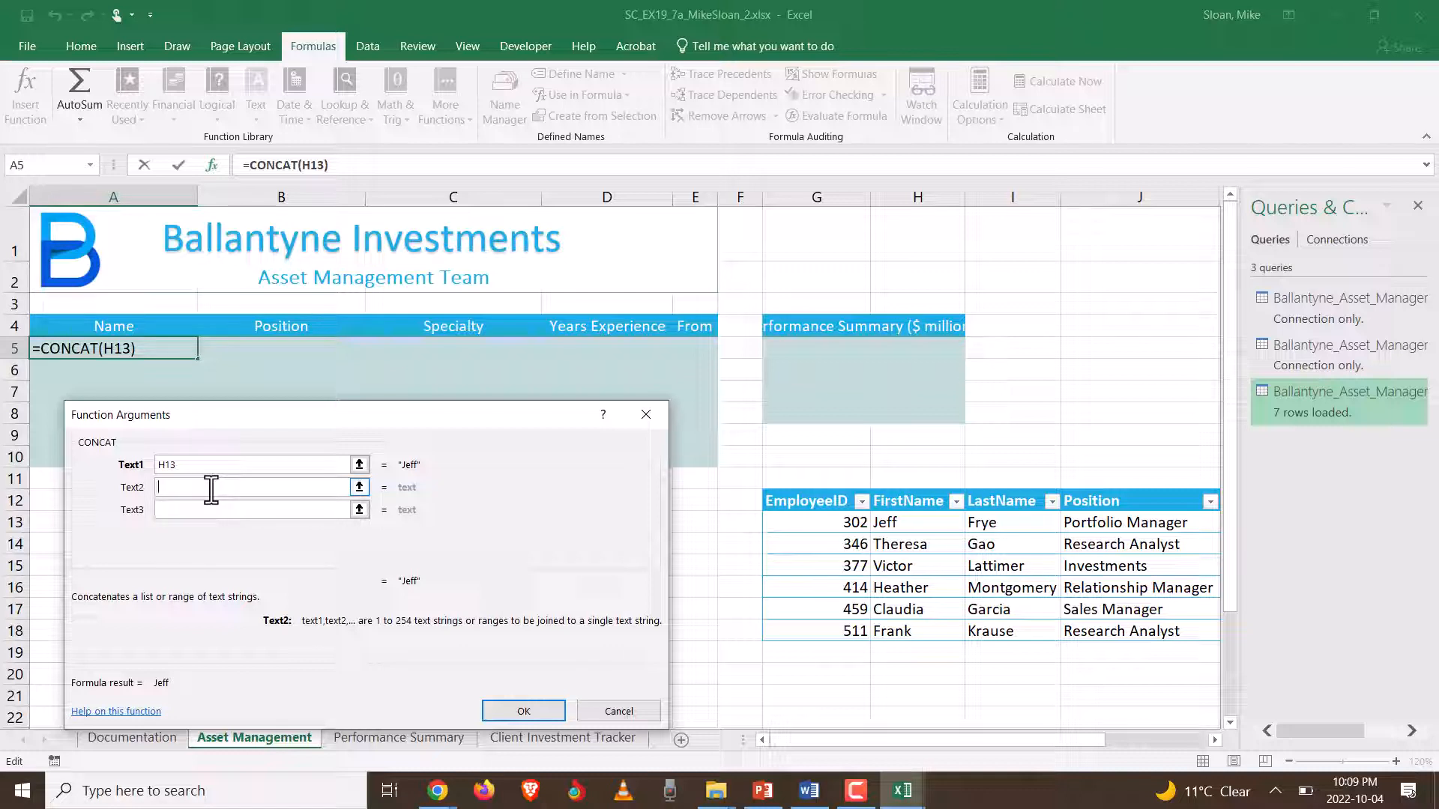
text("")
click(169, 511)
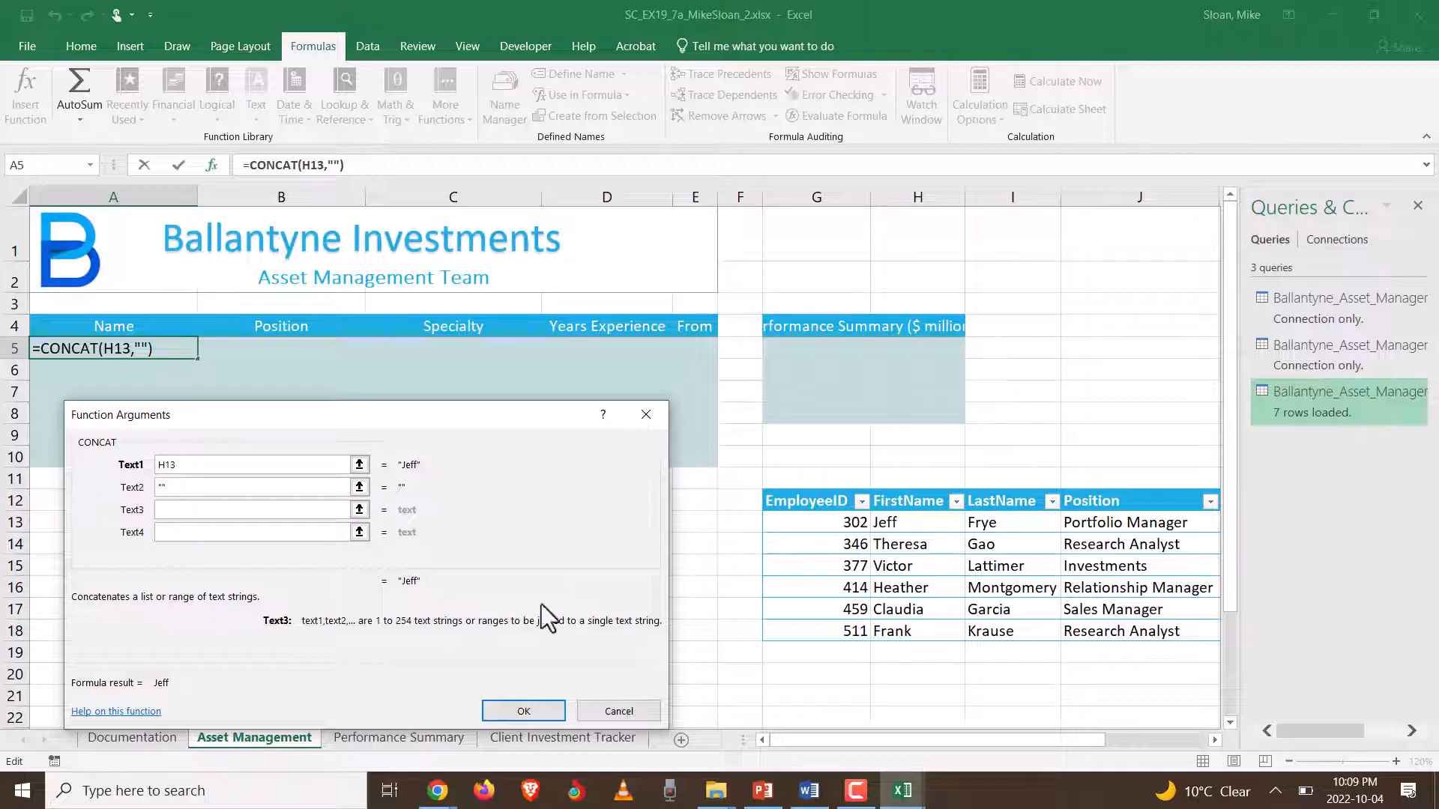
click(974, 522)
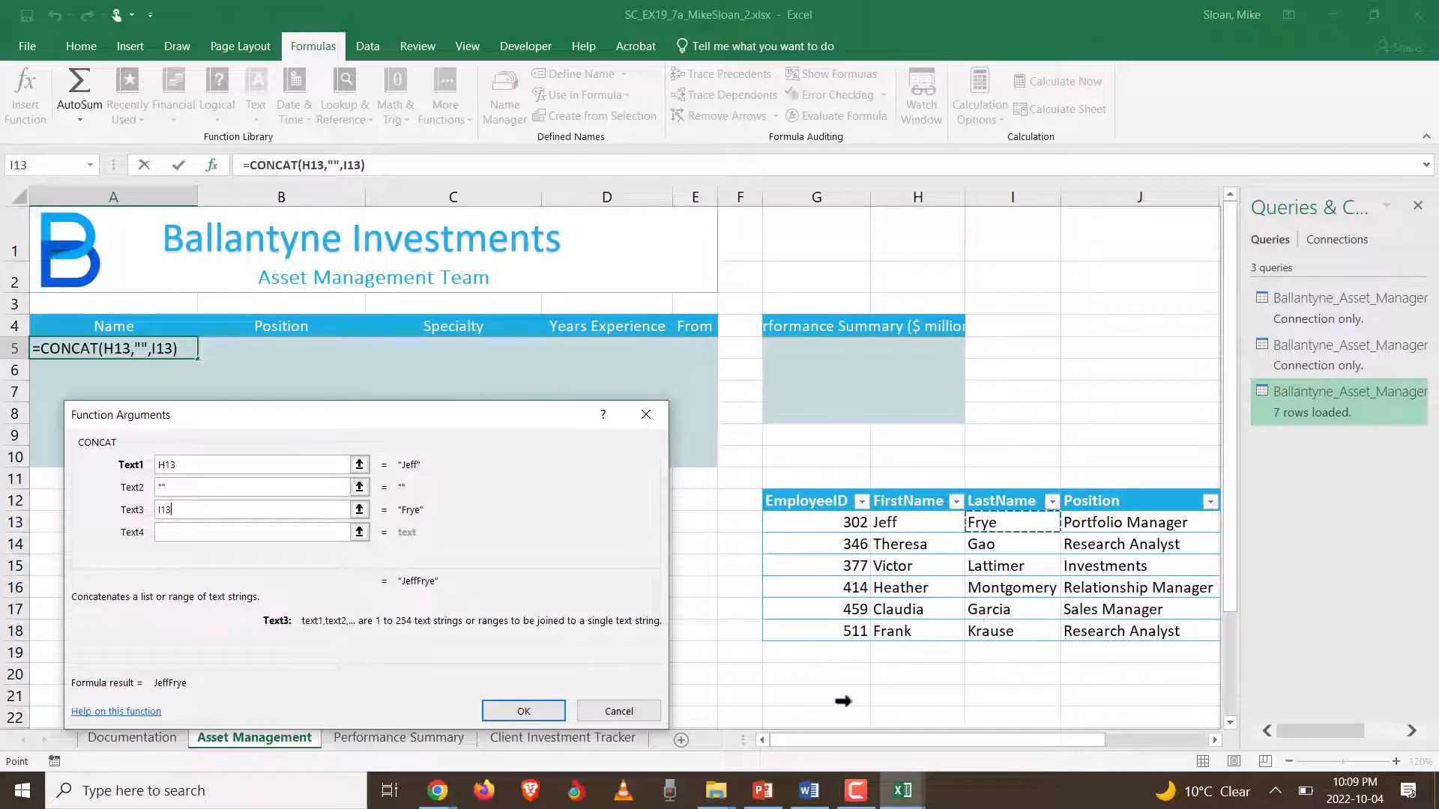
click(547, 716)
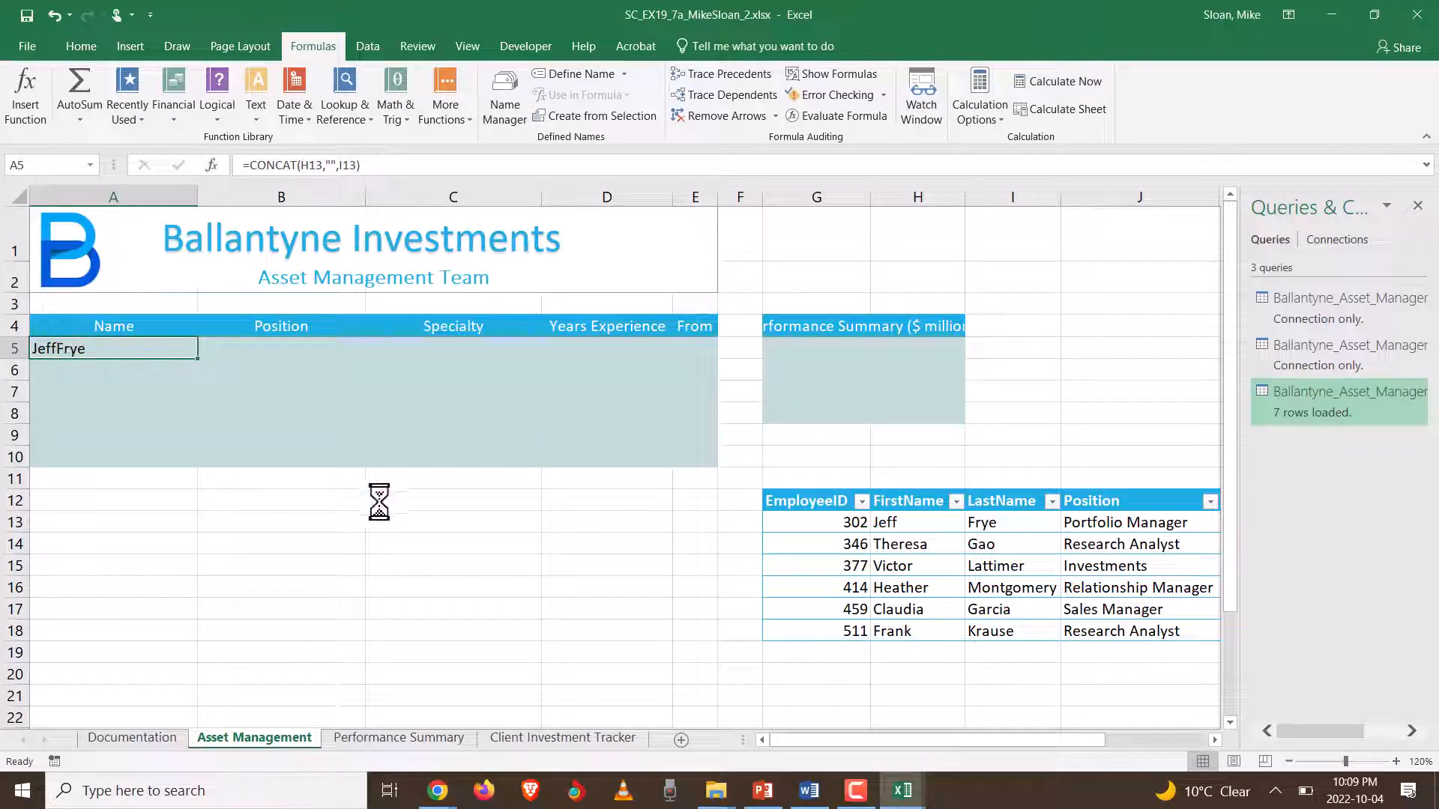
- Check the space separator in task 4a of the Word instructions and change the second CONCAT argument in Excel cell A5 to " "
click(817, 793)
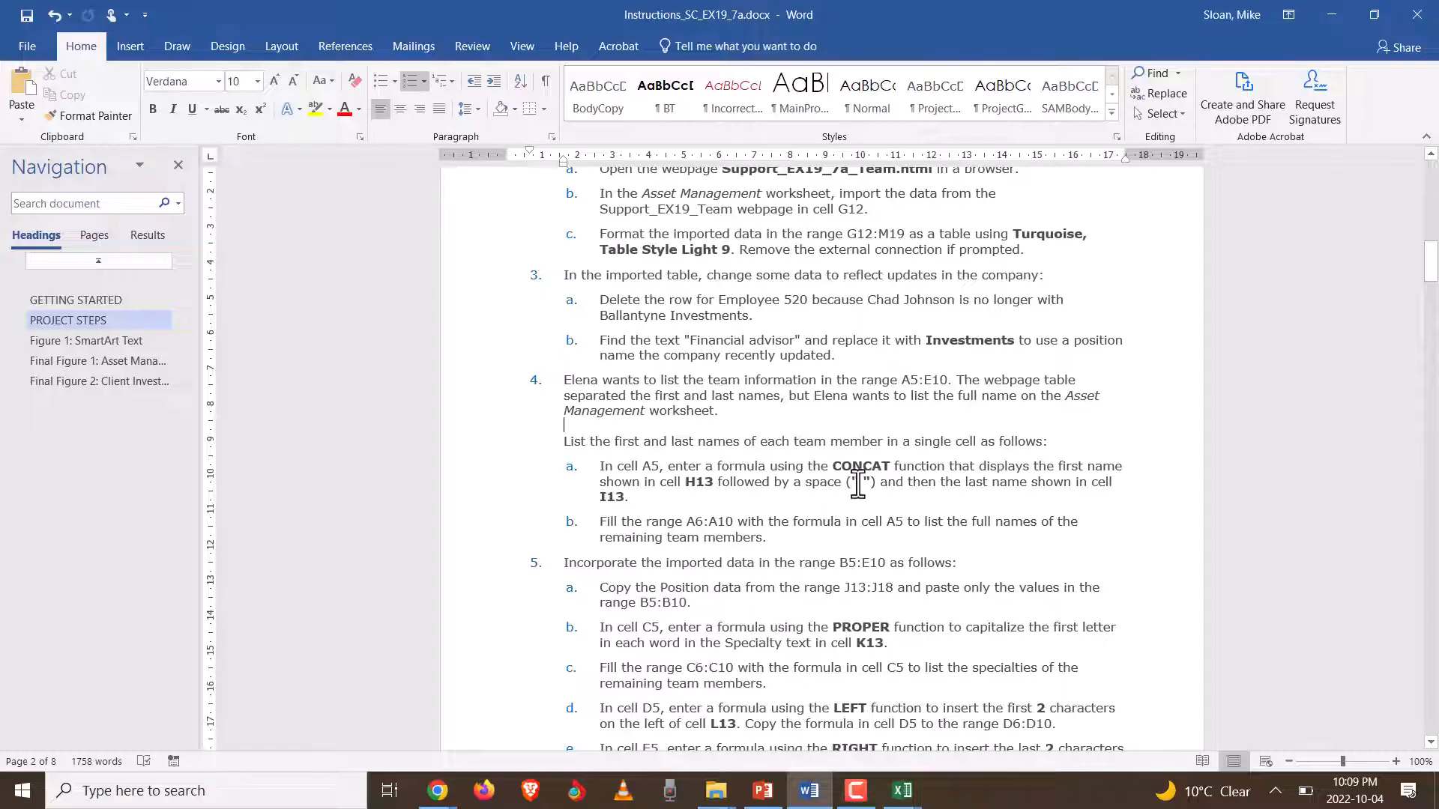
click(861, 486)
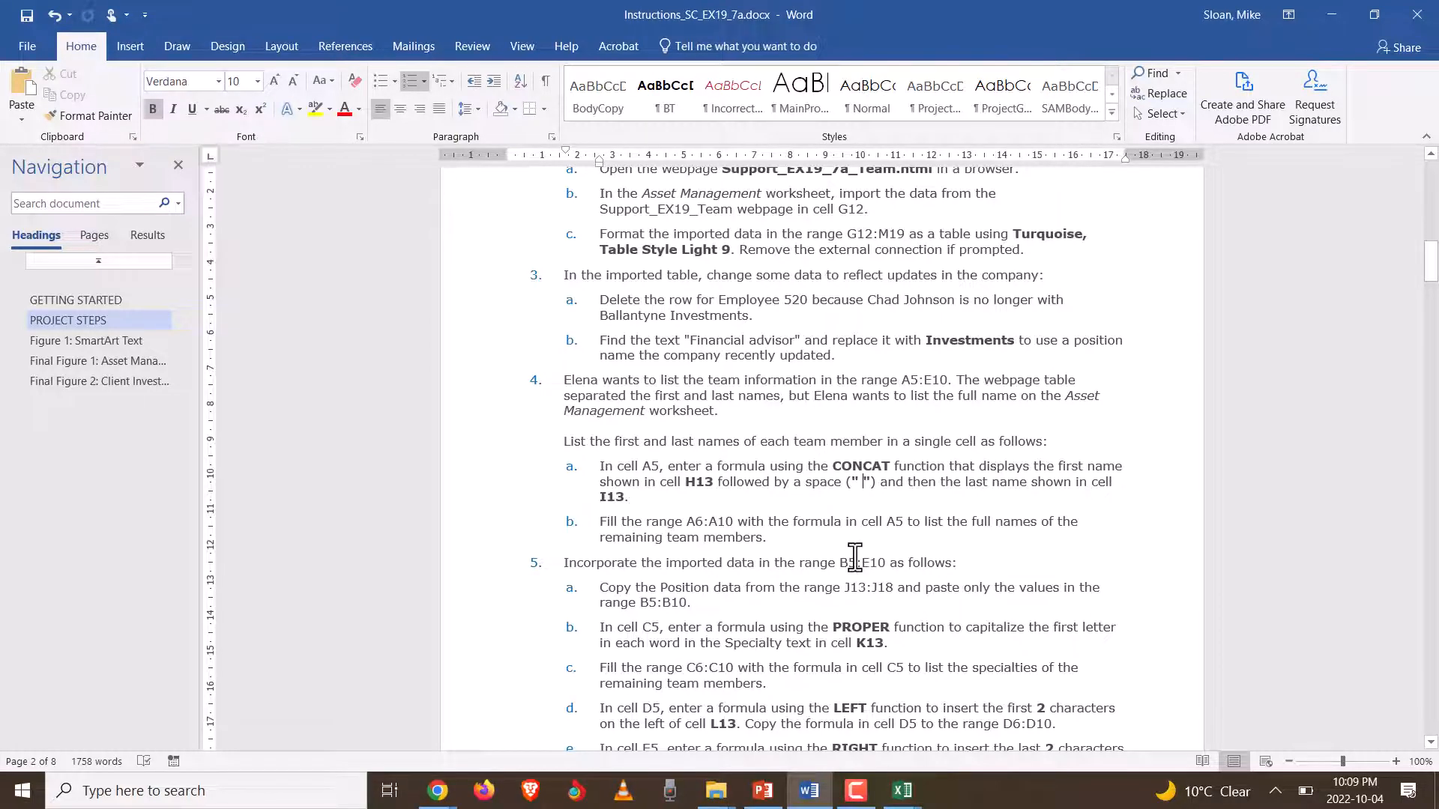
key(alt+Tab)
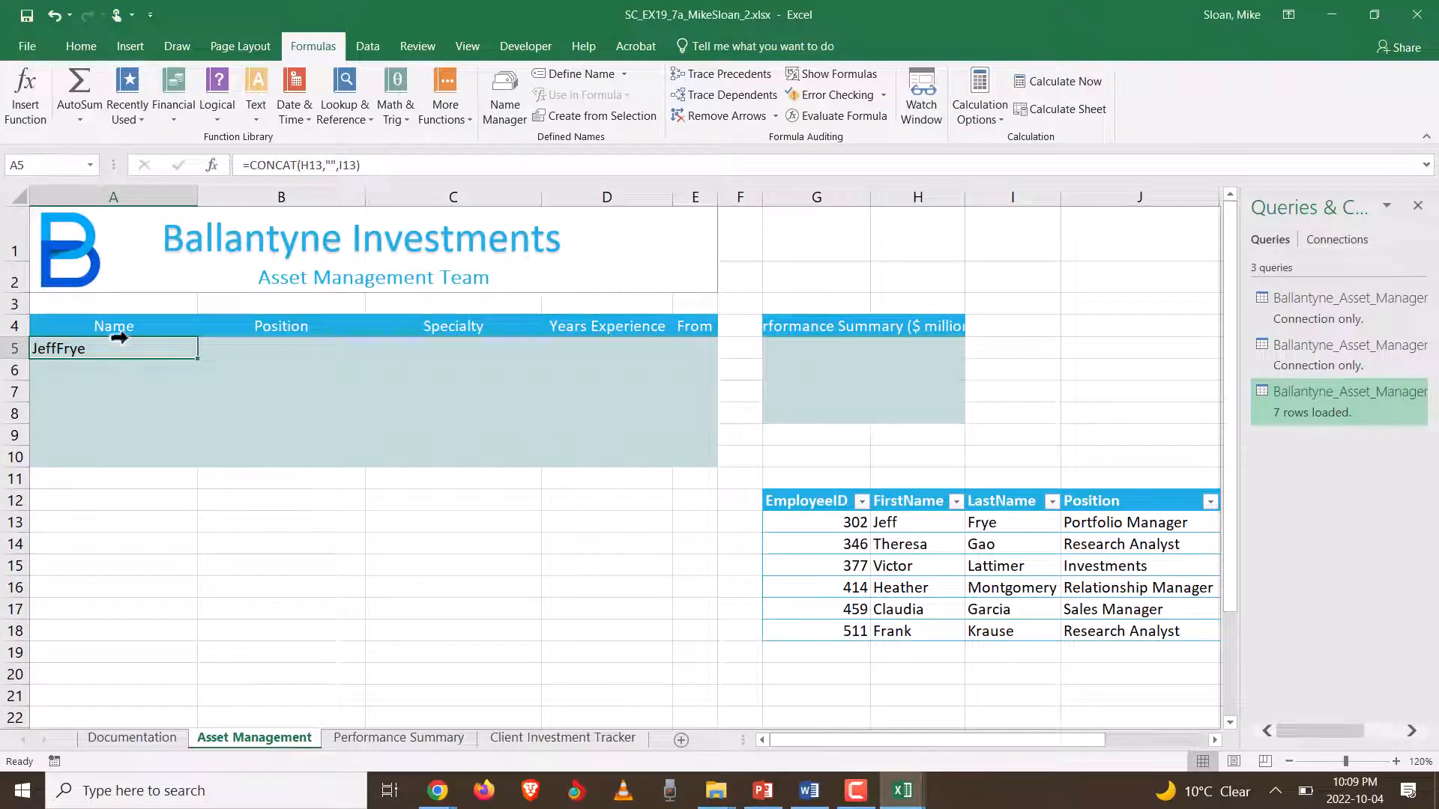
key(F2)
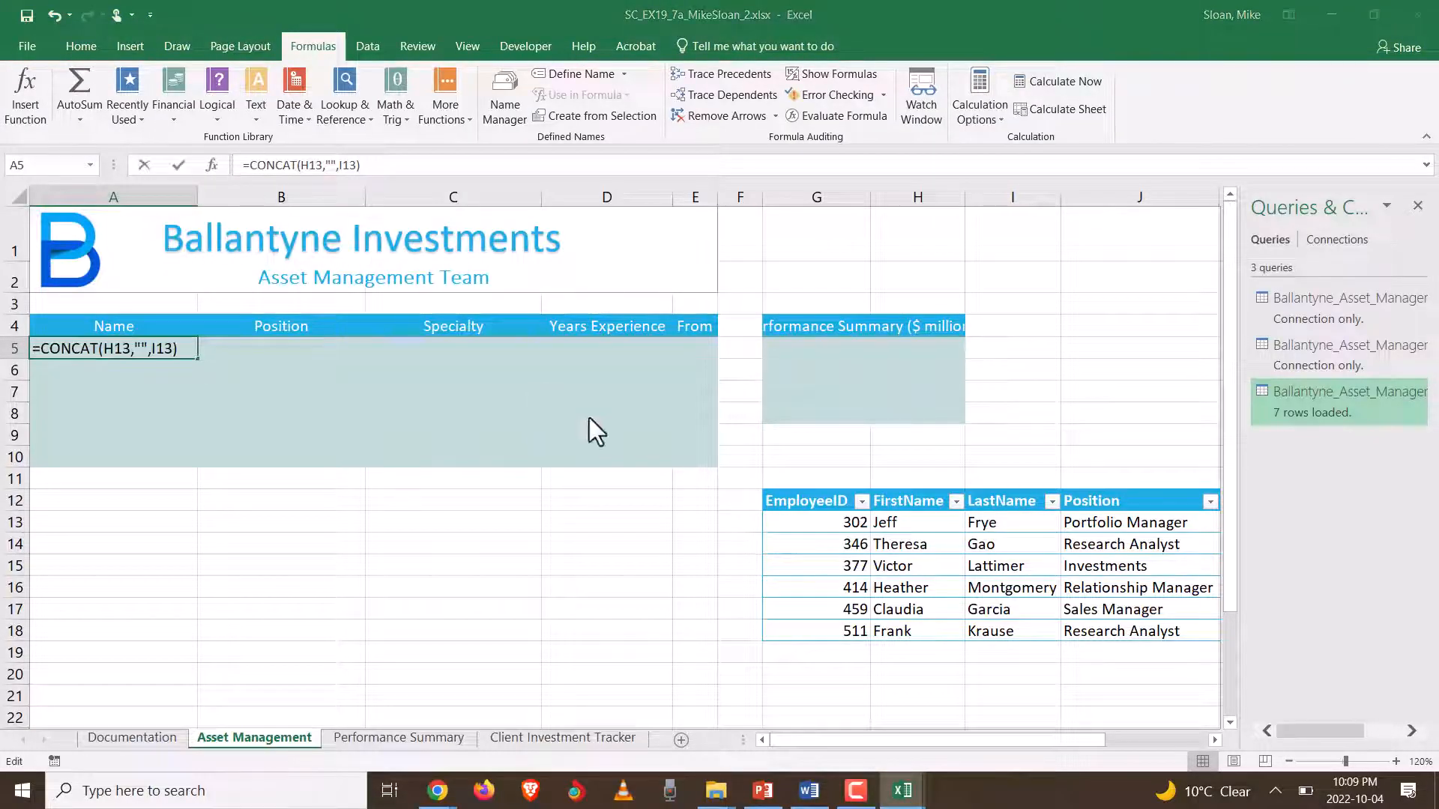
key(shift+F3)
click(164, 488)
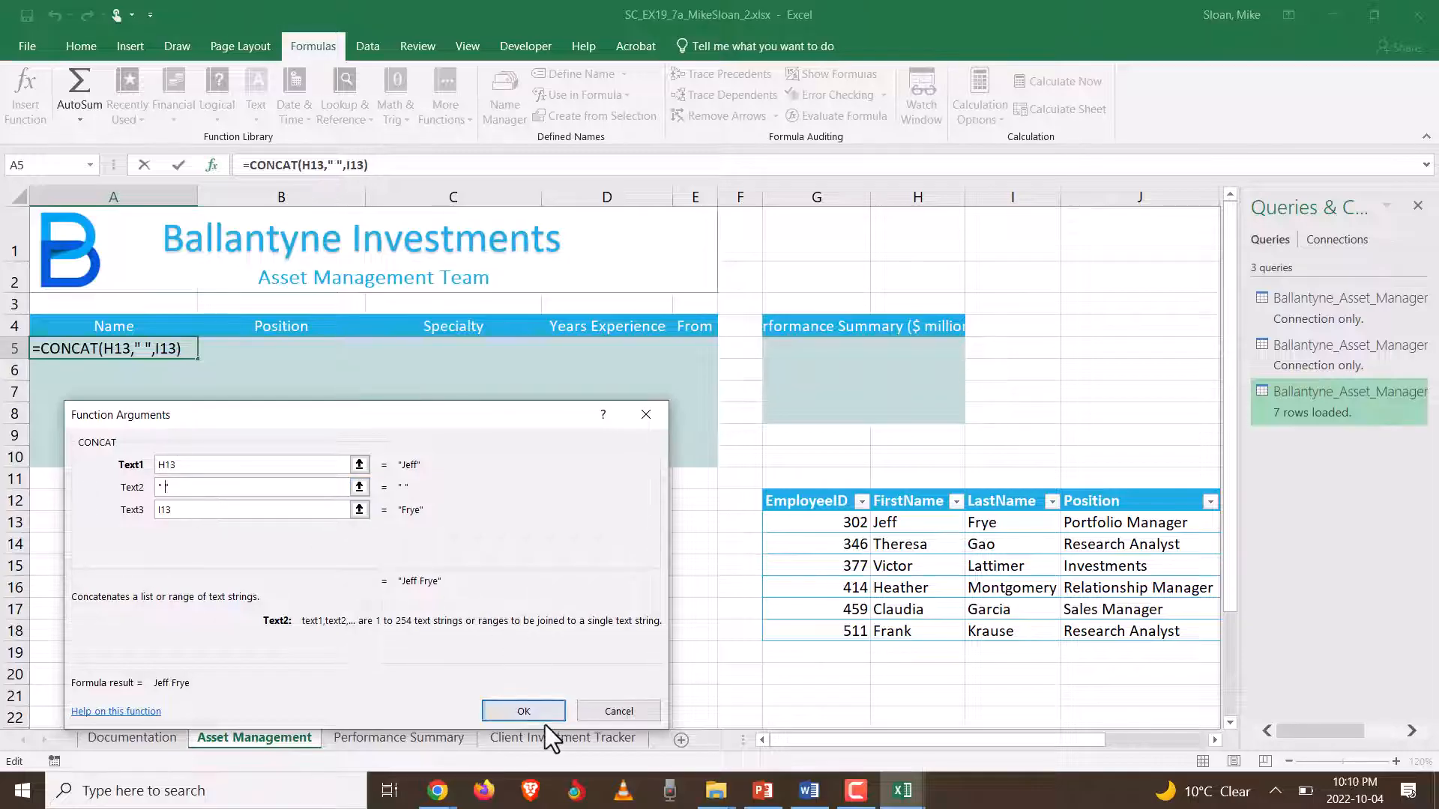
click(524, 712)
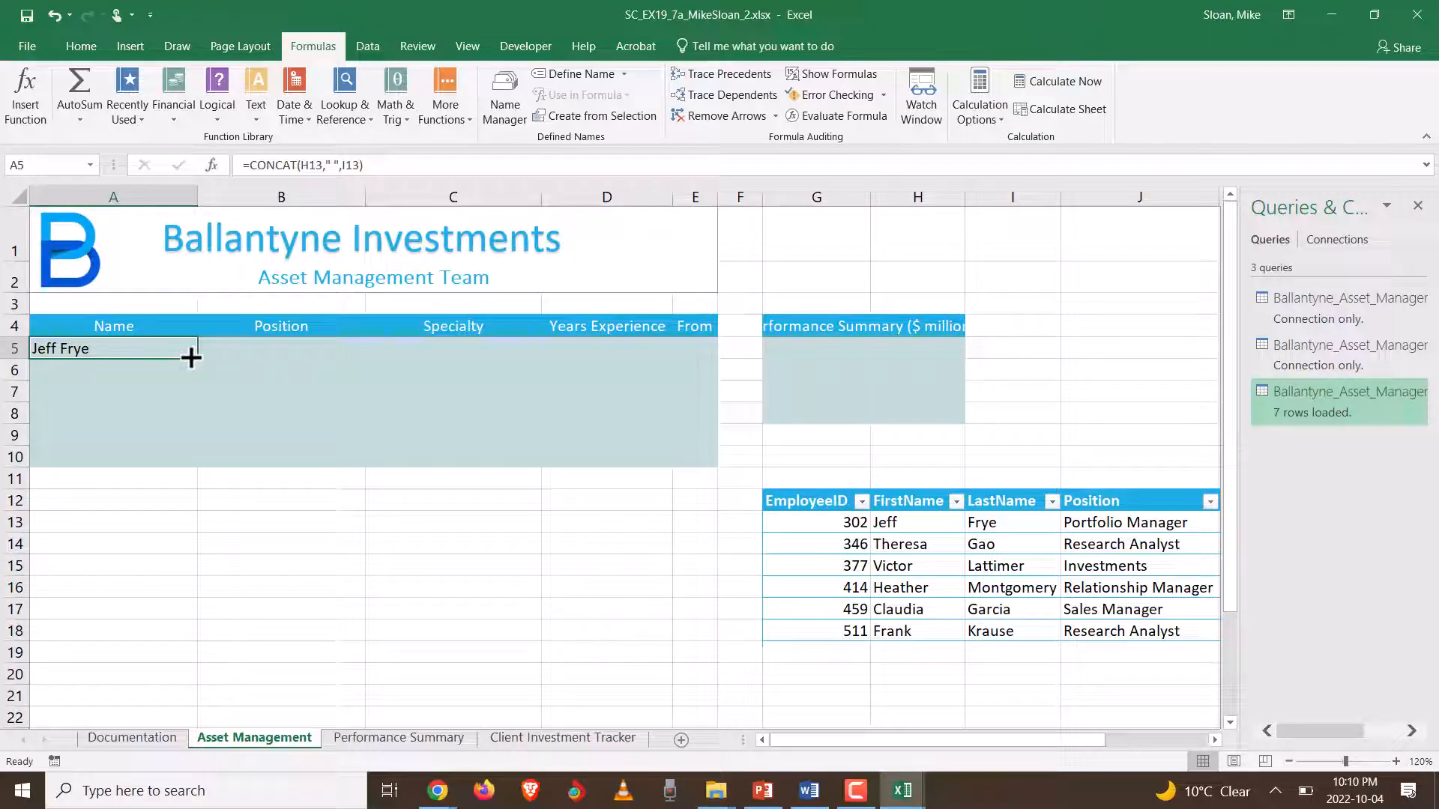
- Check task 4b in the Word instructions and fill the CONCAT formula from A5 down through A10 in Excel
key(alt+Tab)
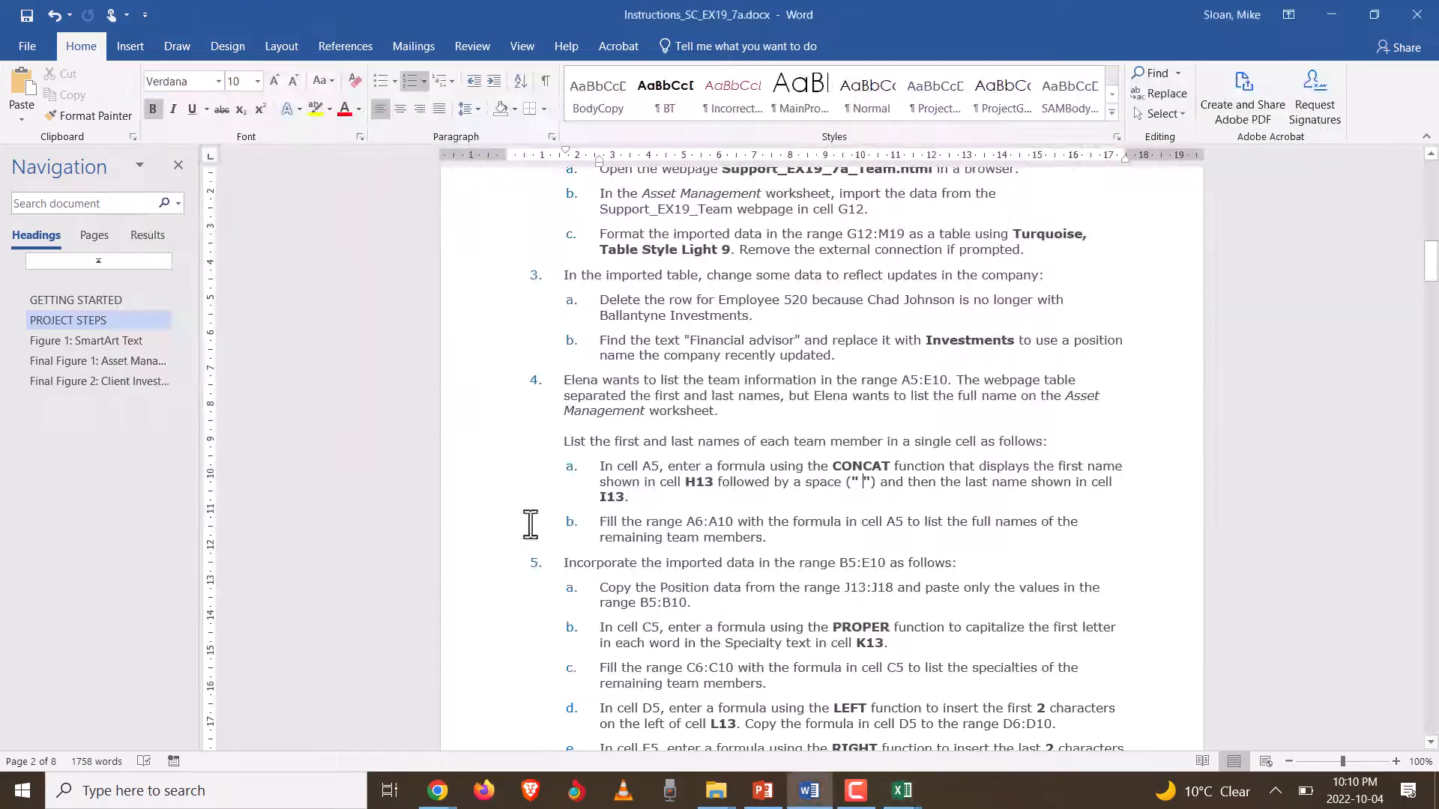
scroll(749, 499, down, 3)
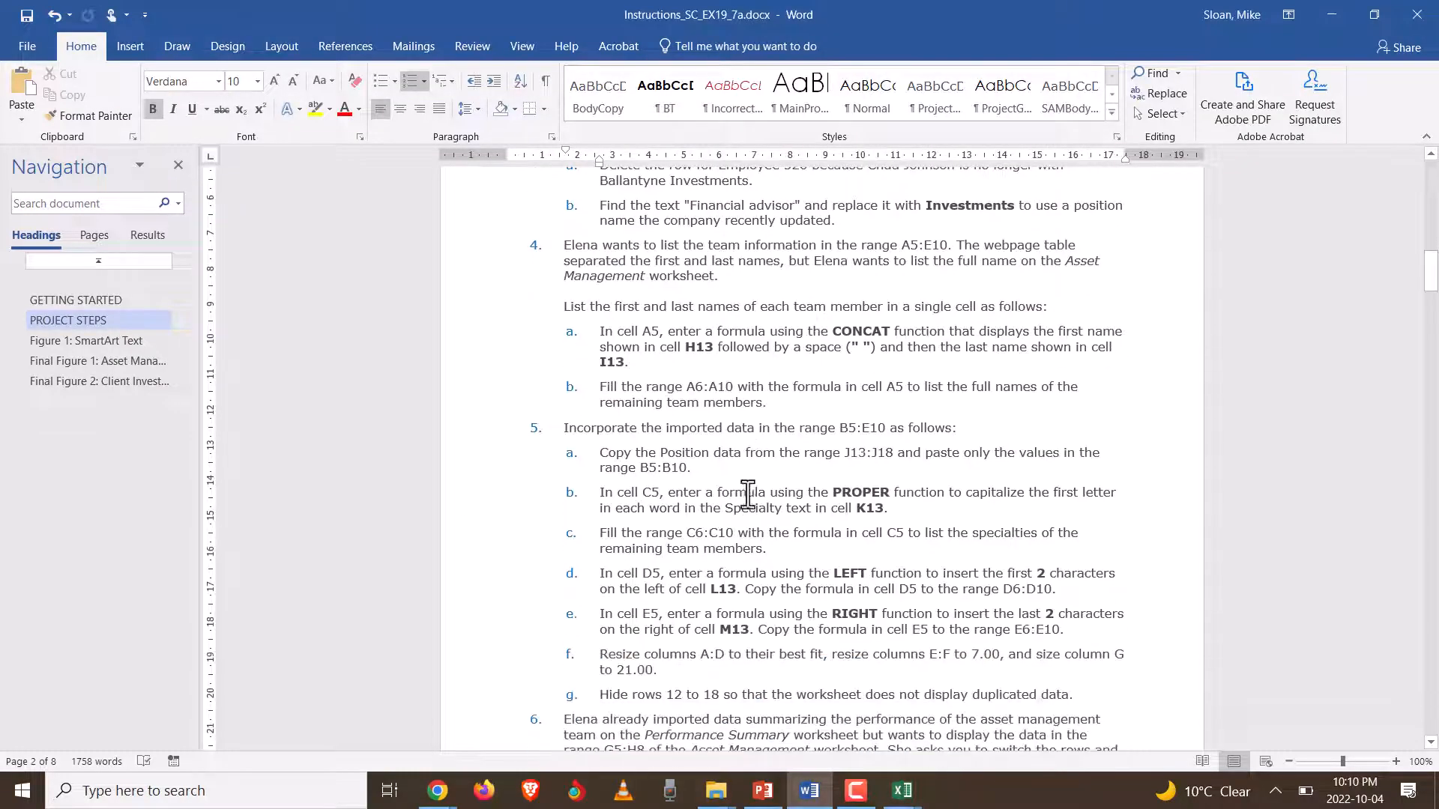
triple_click(764, 403)
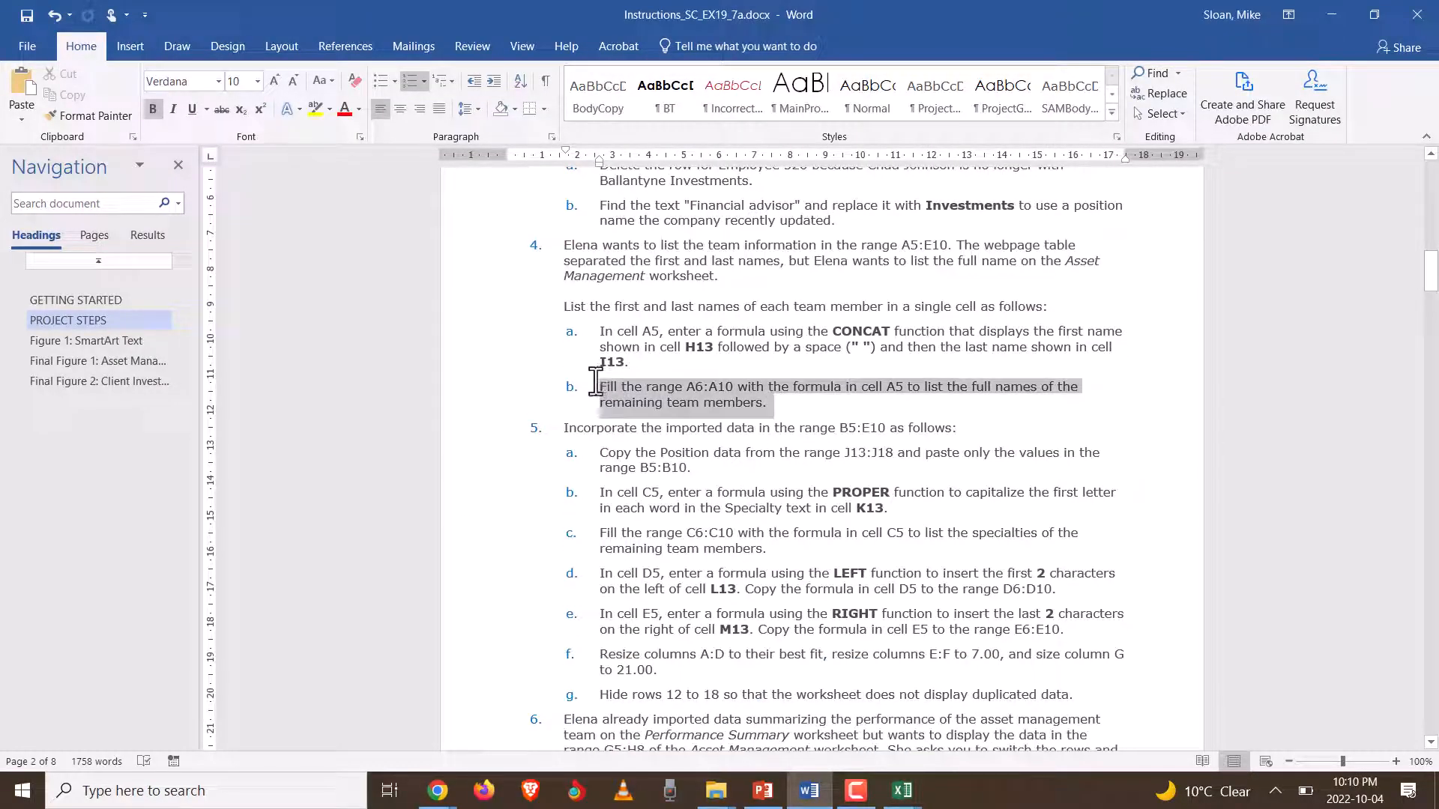
key(alt+Tab)
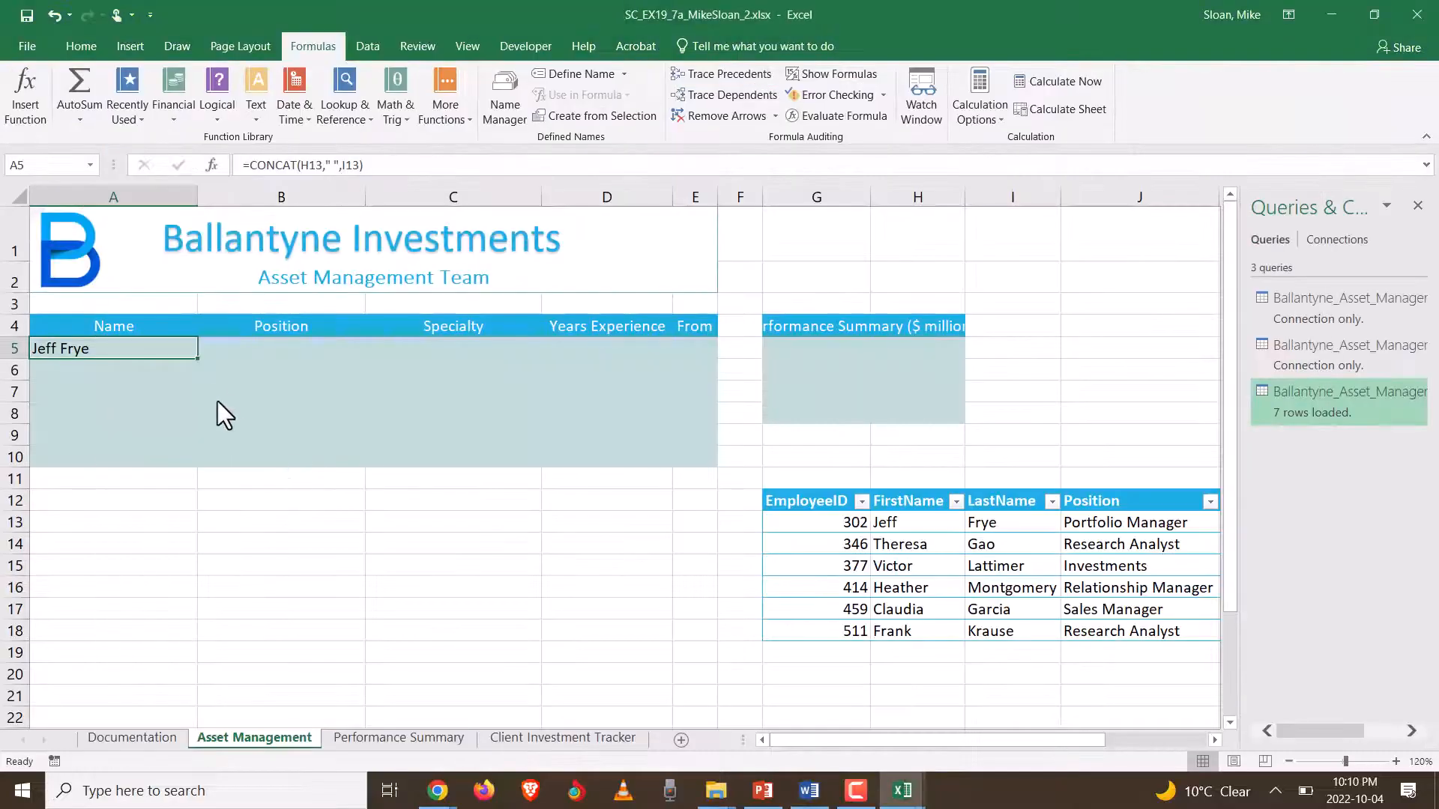
drag(197, 359, 192, 459)
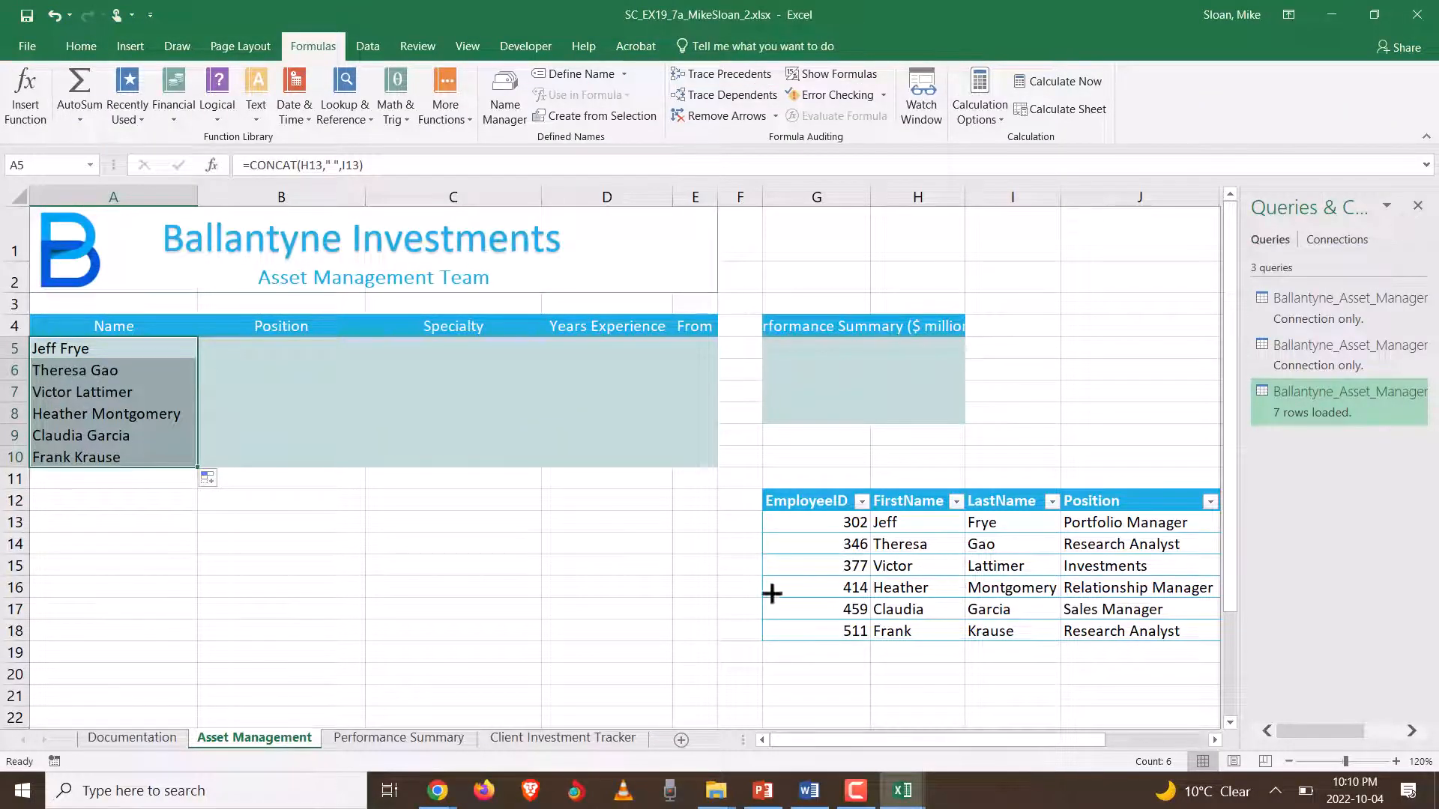
- Review tasks 5a to 5g in the Word instructions and return to the Excel worksheet
key(alt+Tab)
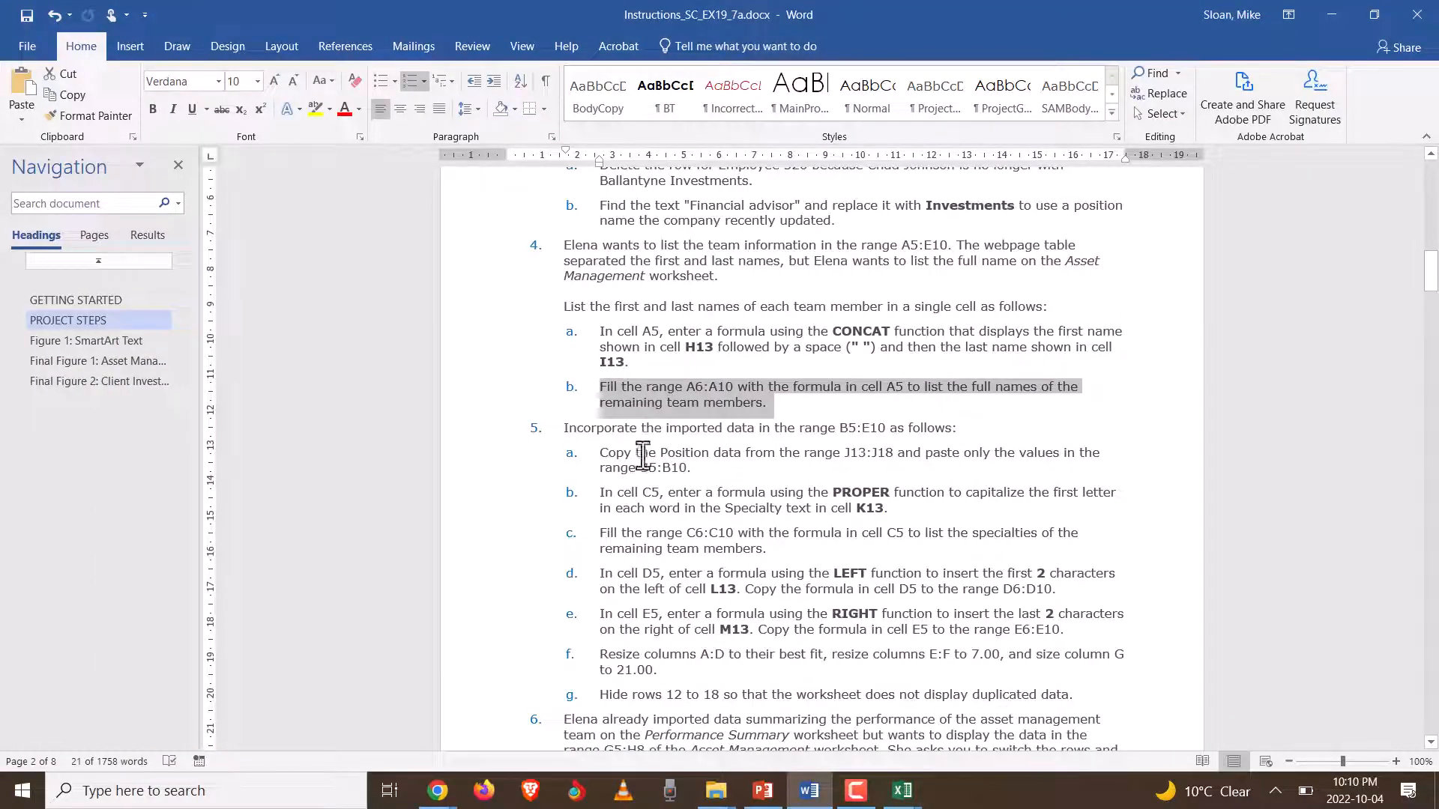
click(667, 484)
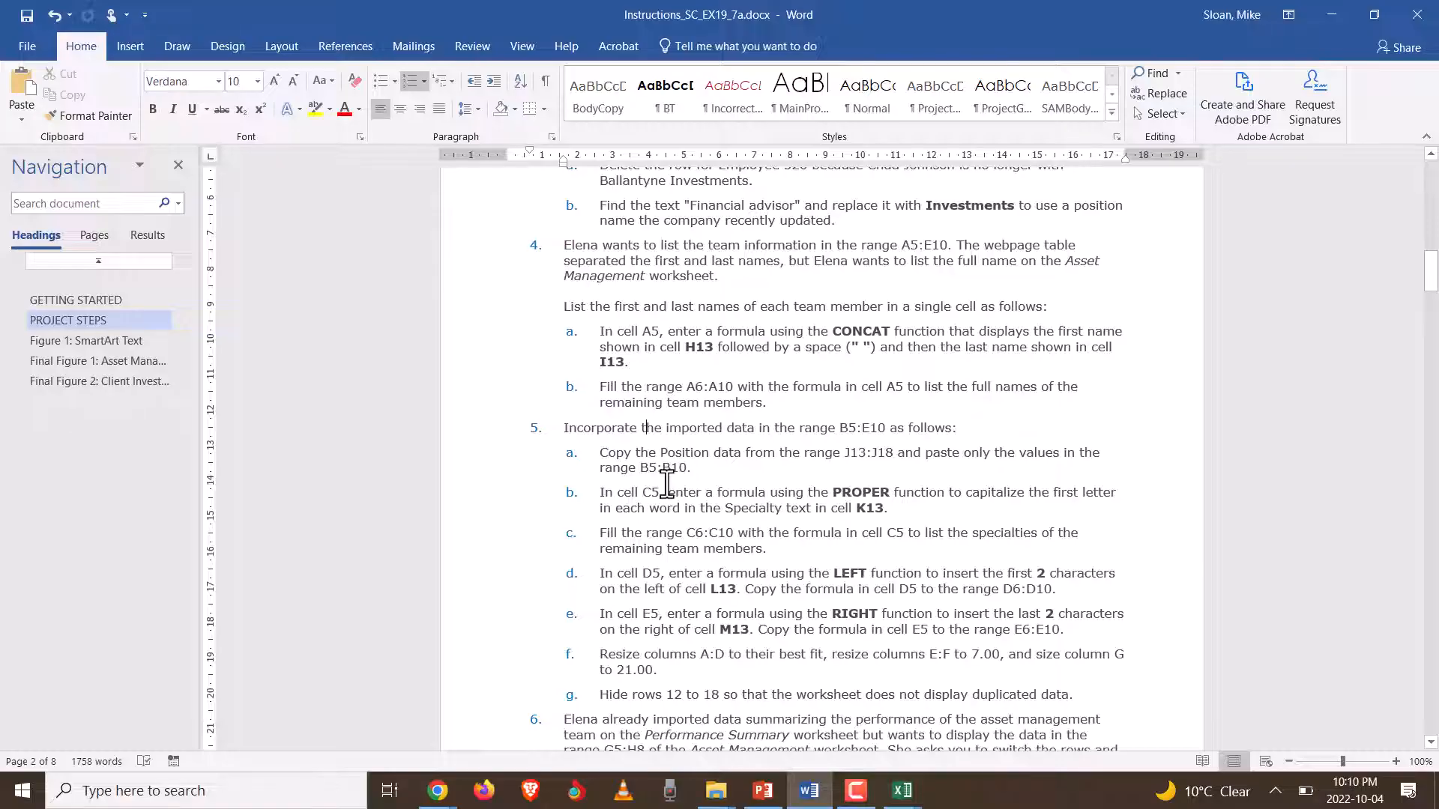
scroll(667, 483, down, 3)
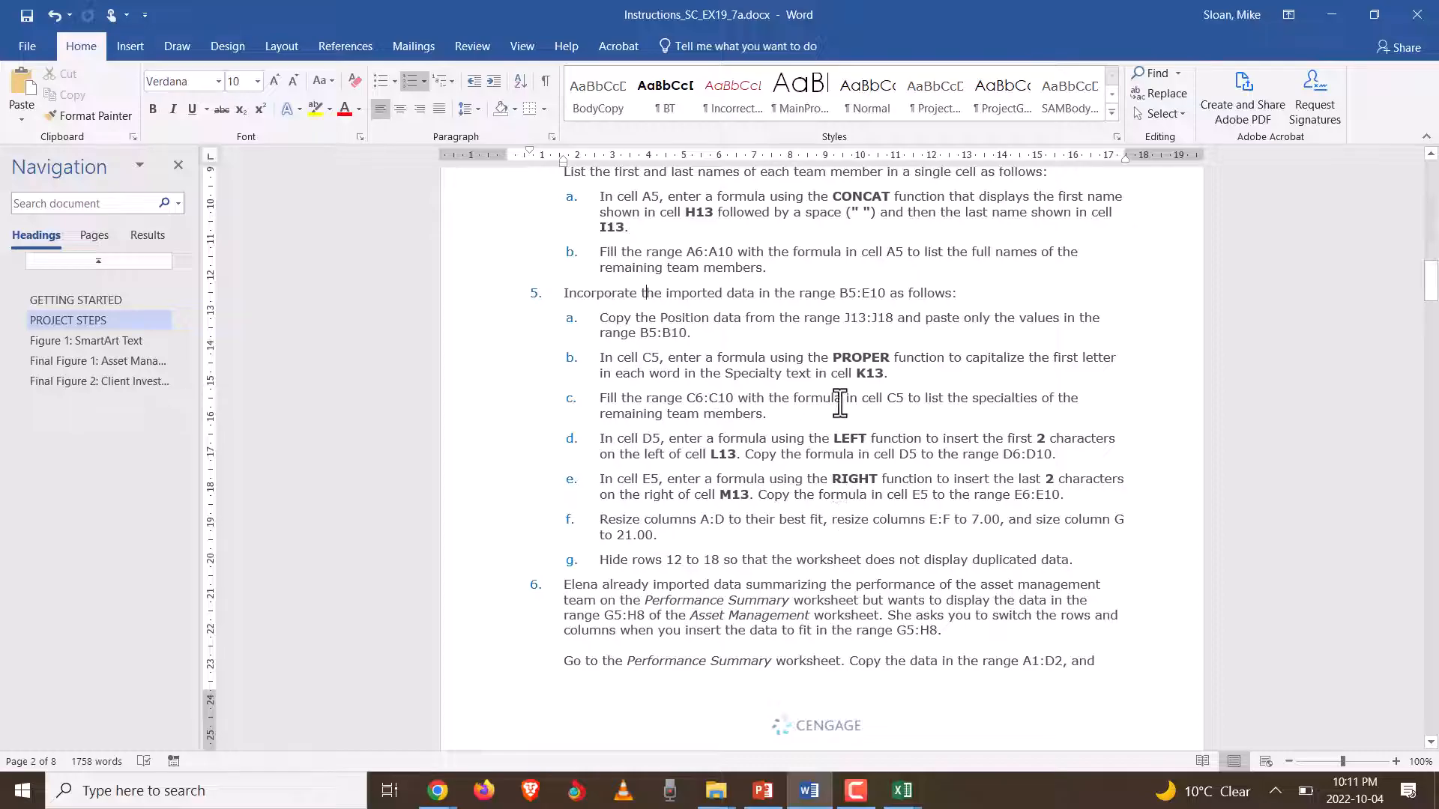
key(alt+Tab)
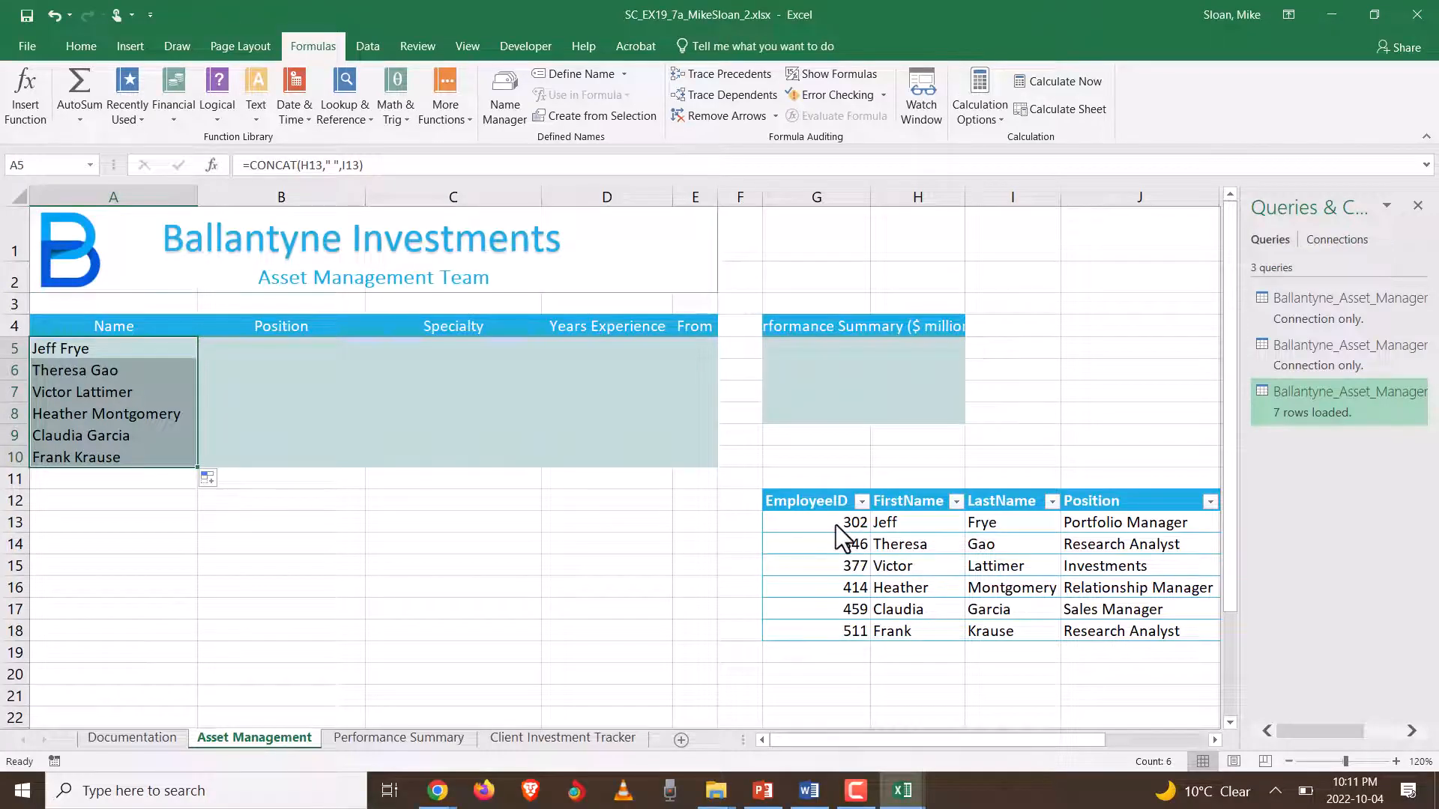
- Copy the Position data from J13:J18 and paste only the values into B5:B10
drag(1158, 524, 1166, 631)
key(ctrl+c)
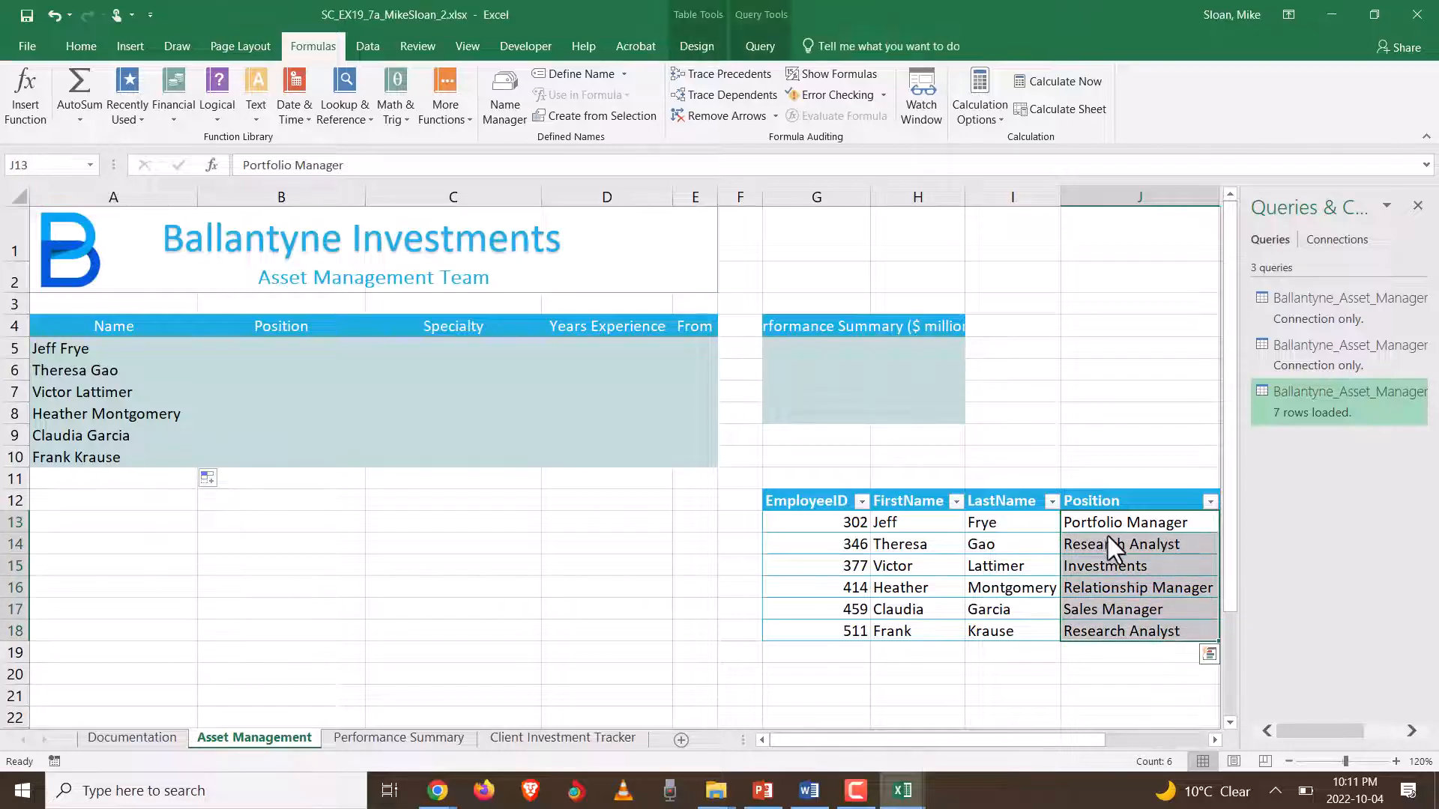
right_click(1108, 535)
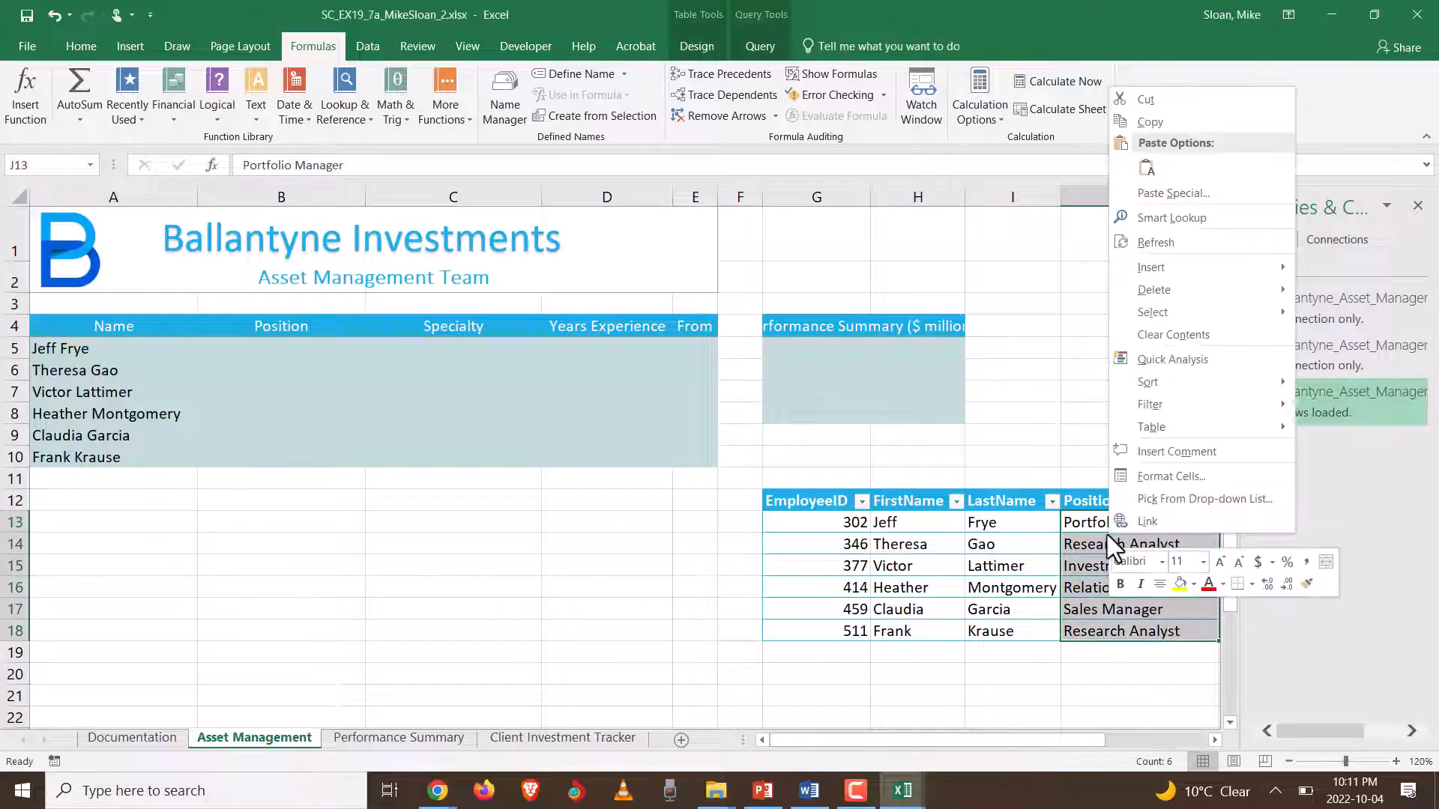
click(1152, 121)
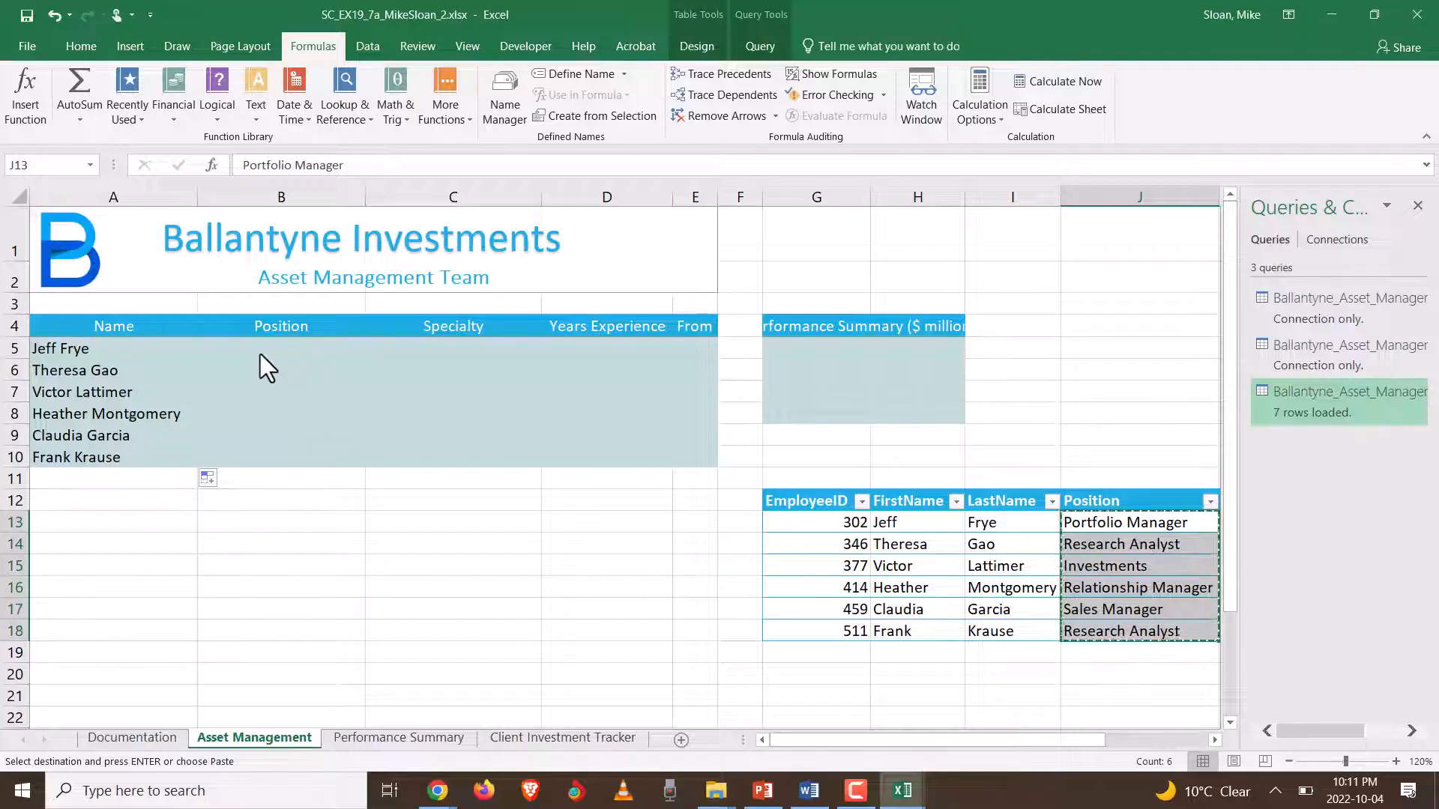
drag(259, 354, 267, 452)
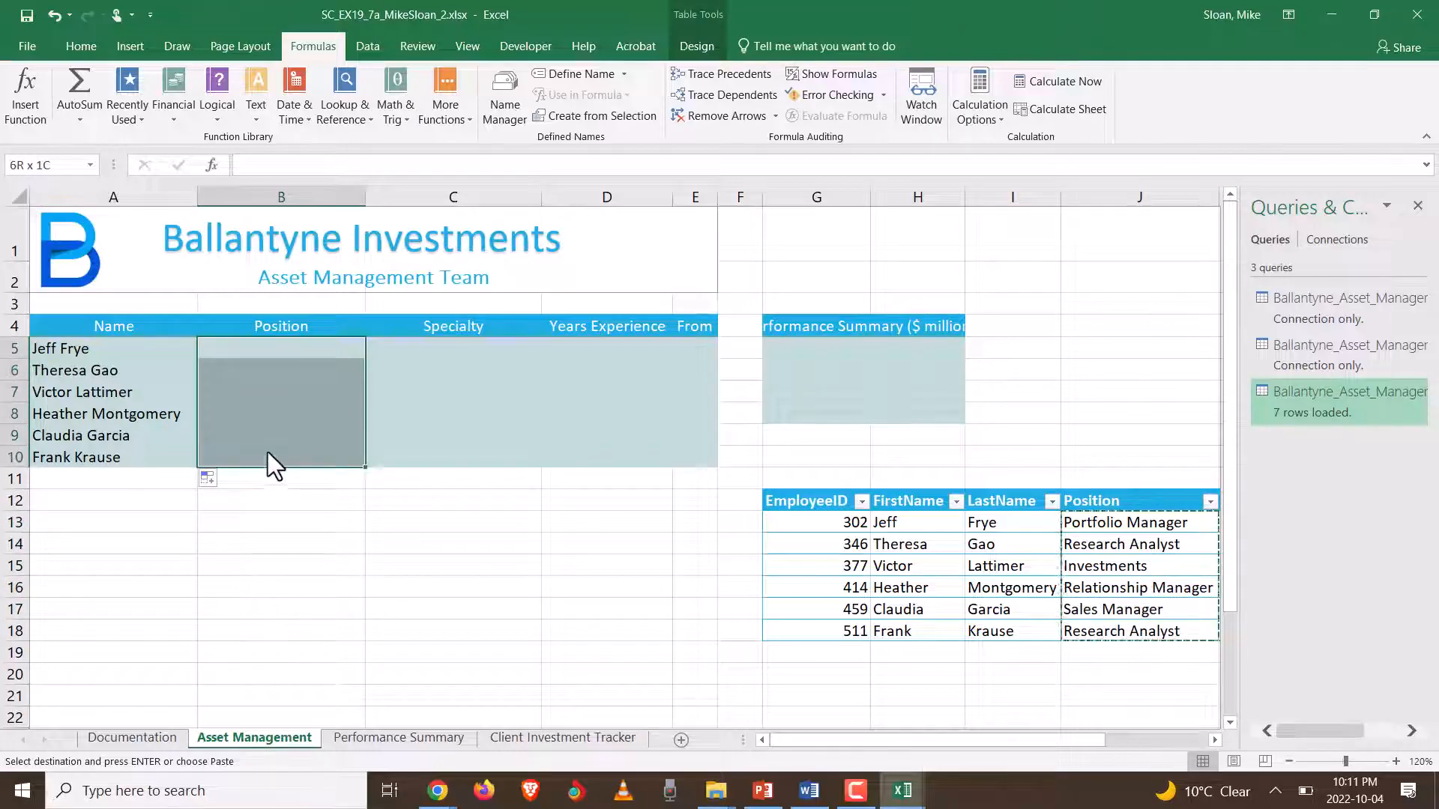
right_click(307, 385)
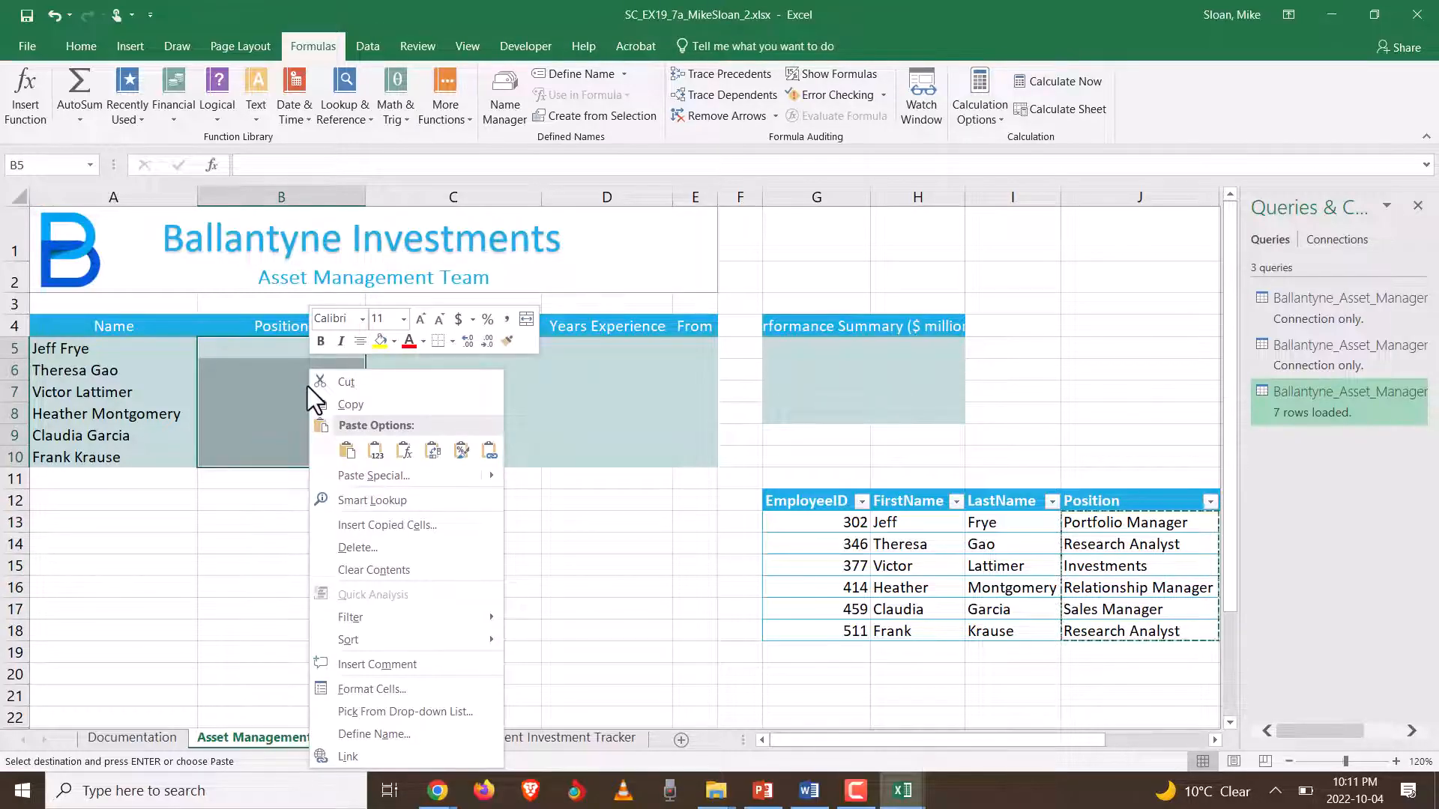
click(375, 451)
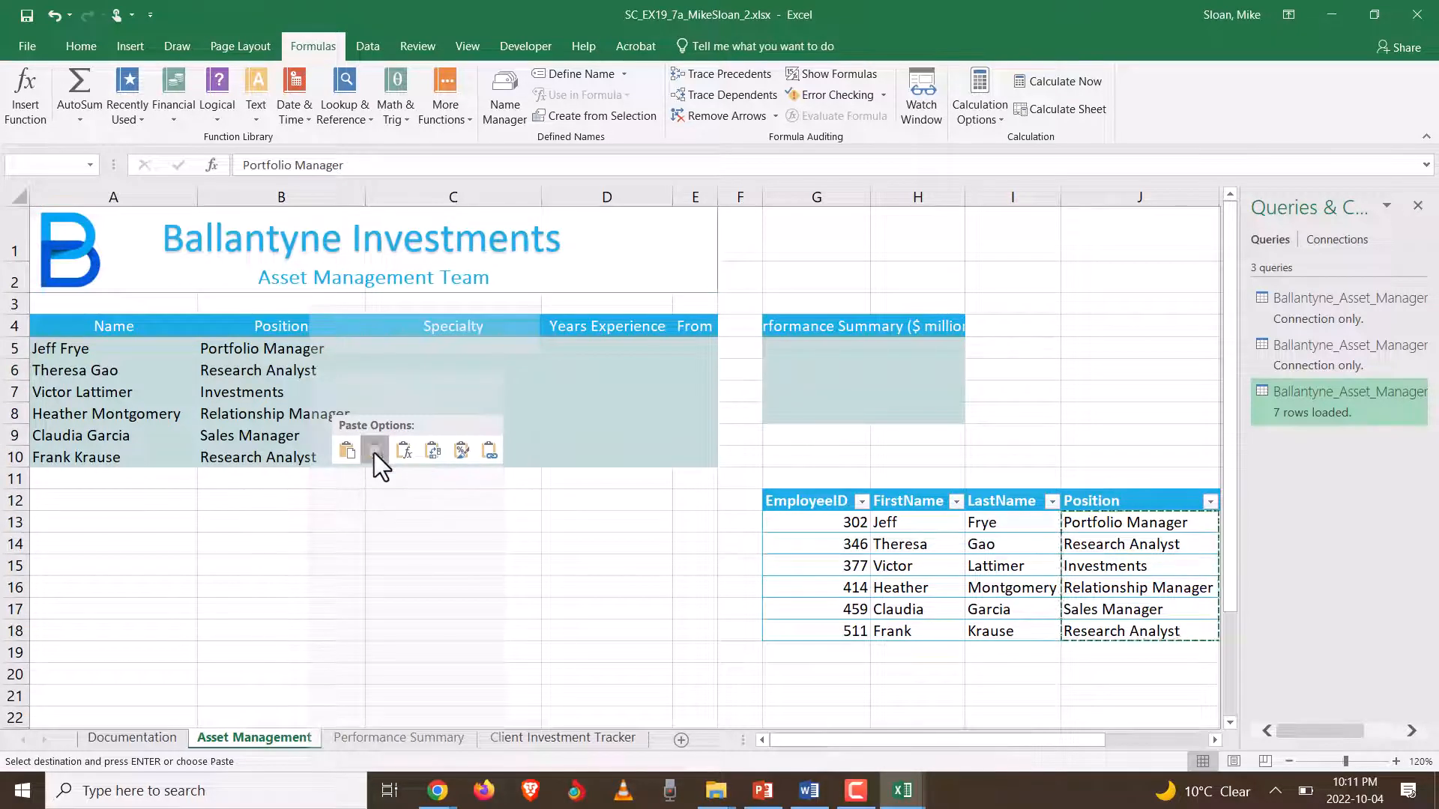
click(375, 450)
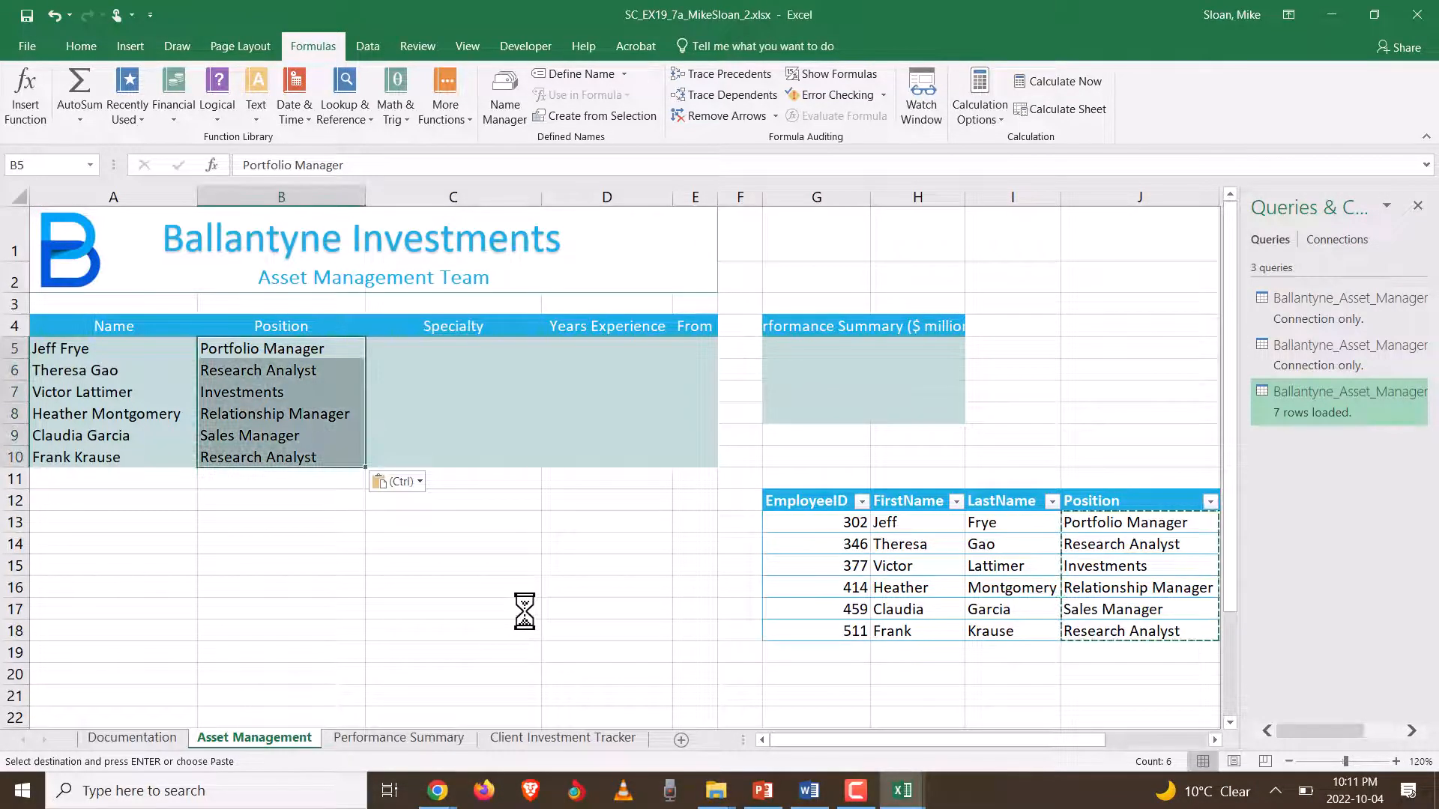
- Check task 5b in the Word instructions and start a PROPER formula in Excel cell C5 with its function arguments open
key(alt+Tab)
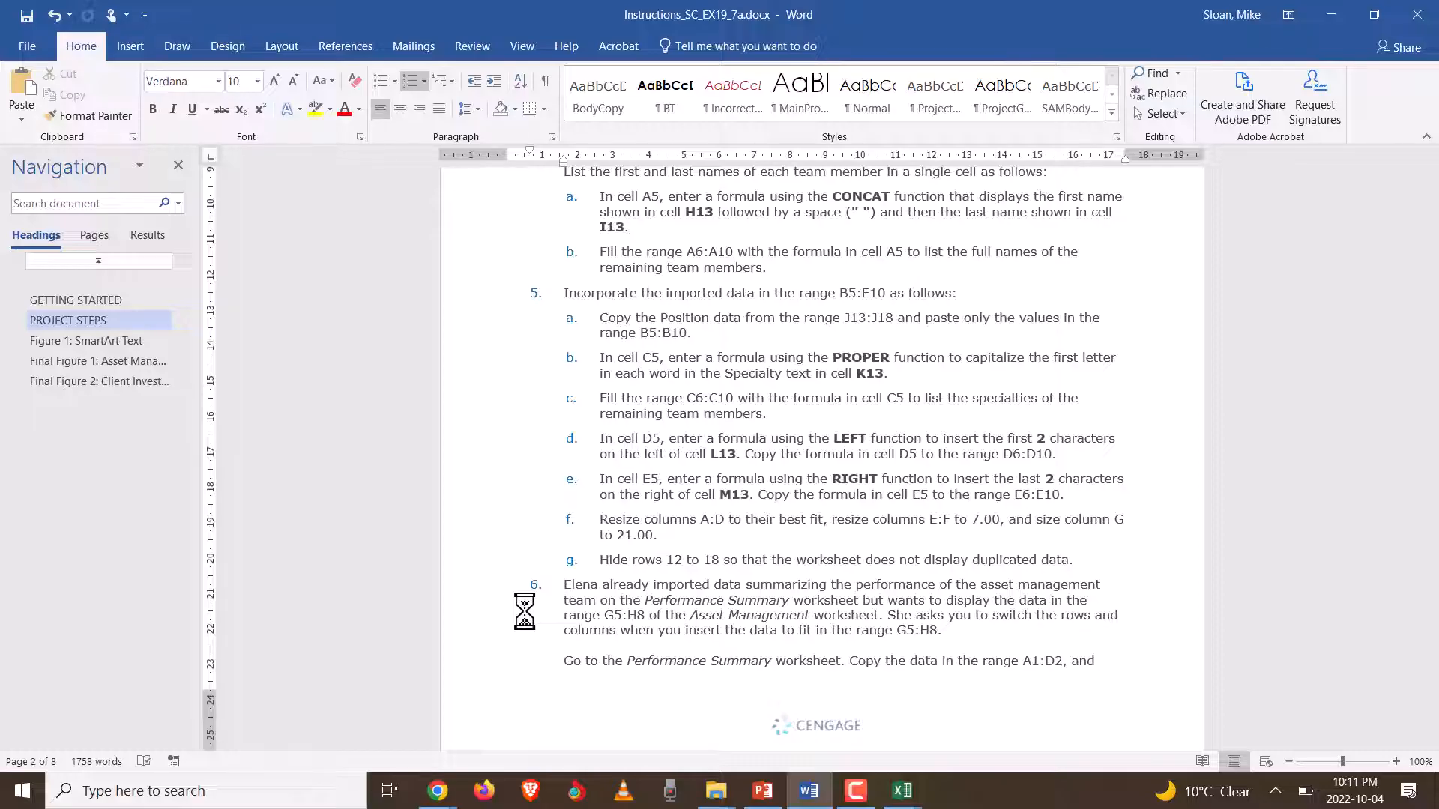
key(alt+Tab)
key(ctrl+v)
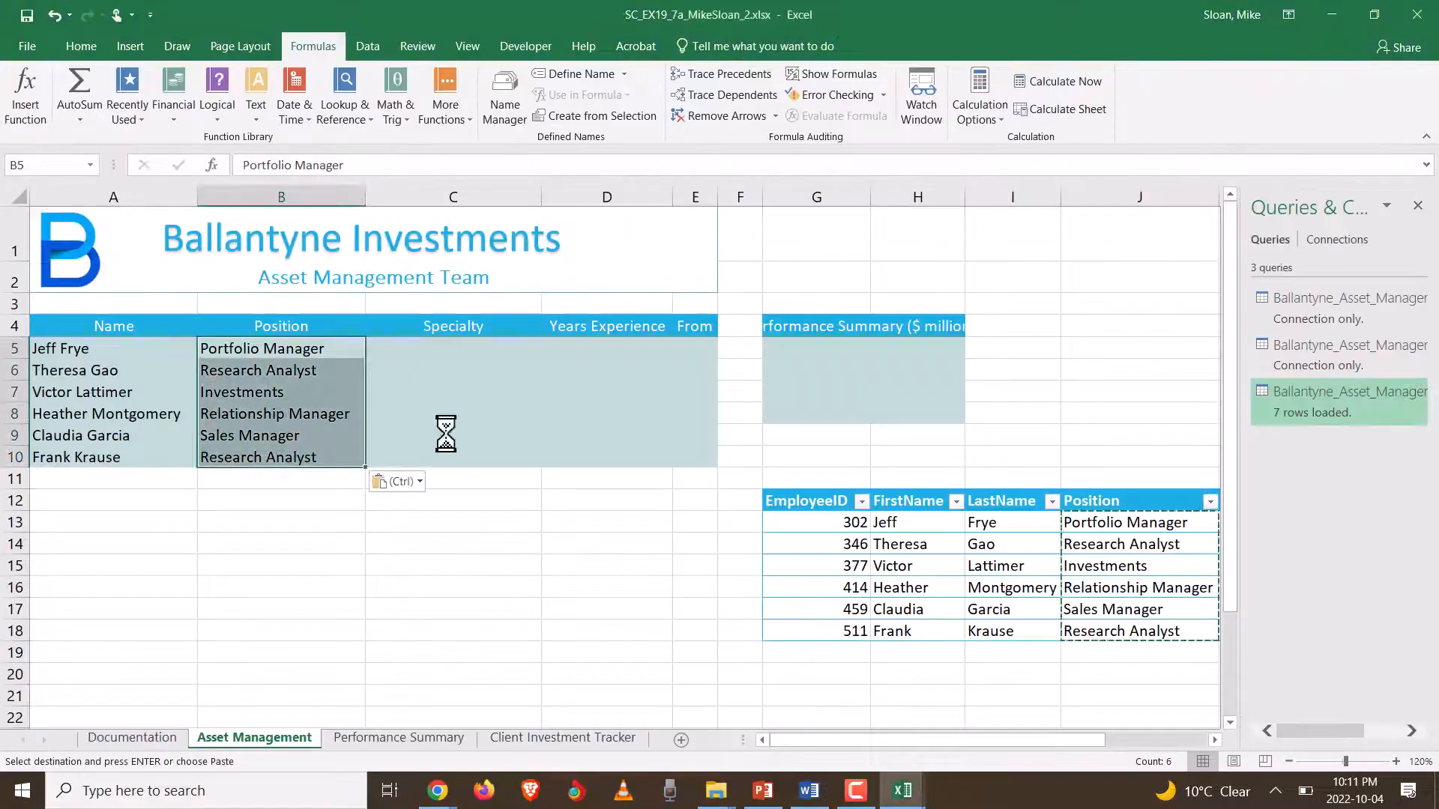
click(401, 352)
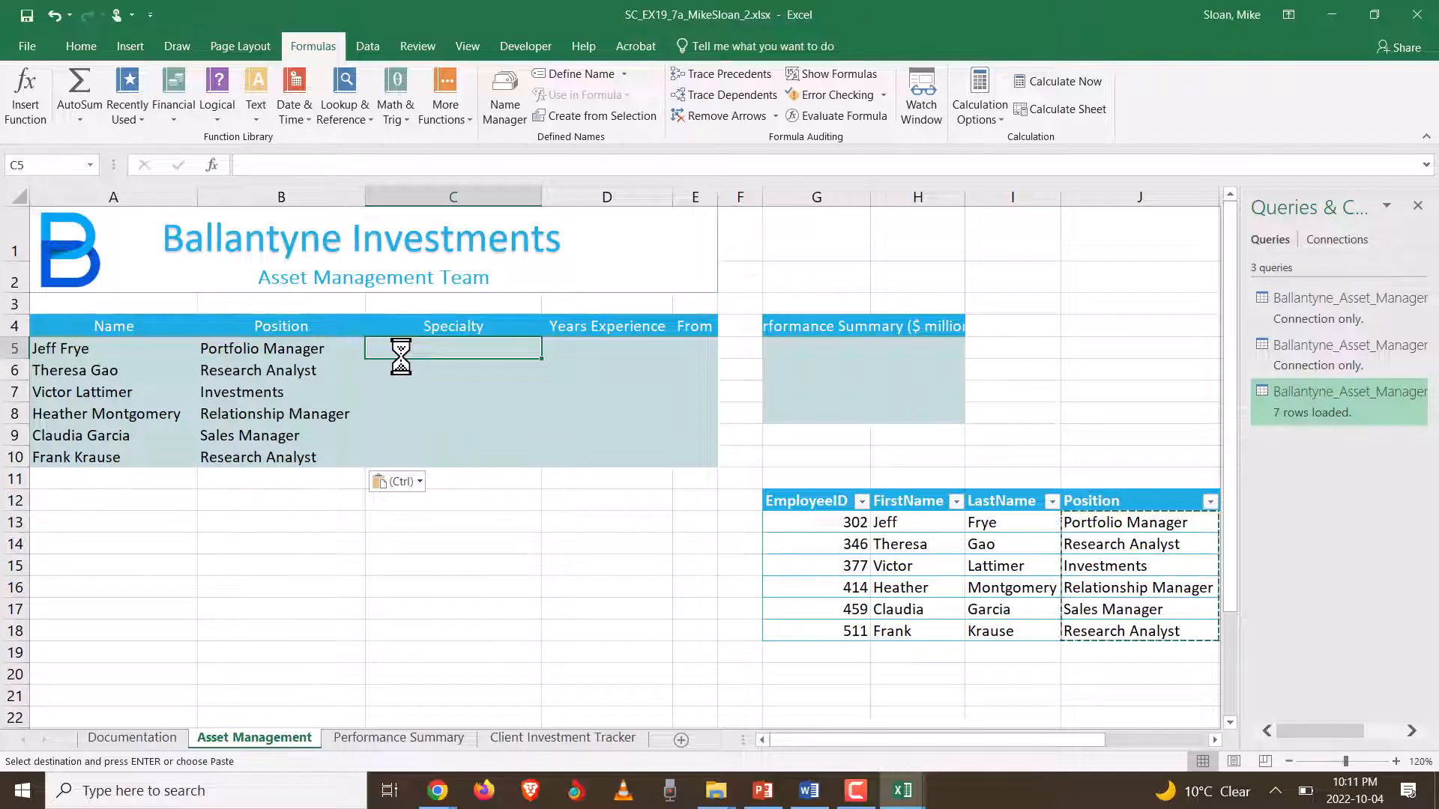
click(268, 115)
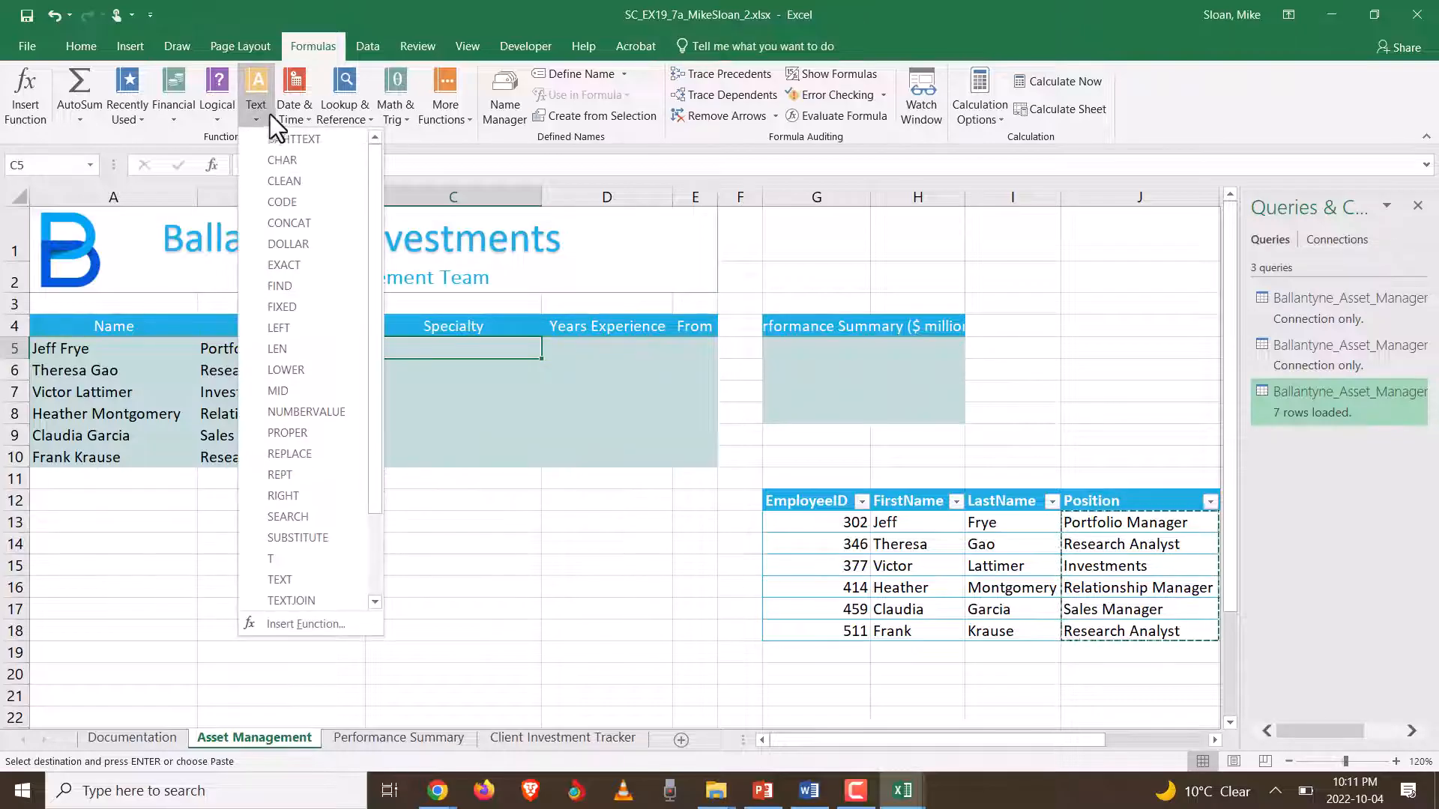
click(433, 350)
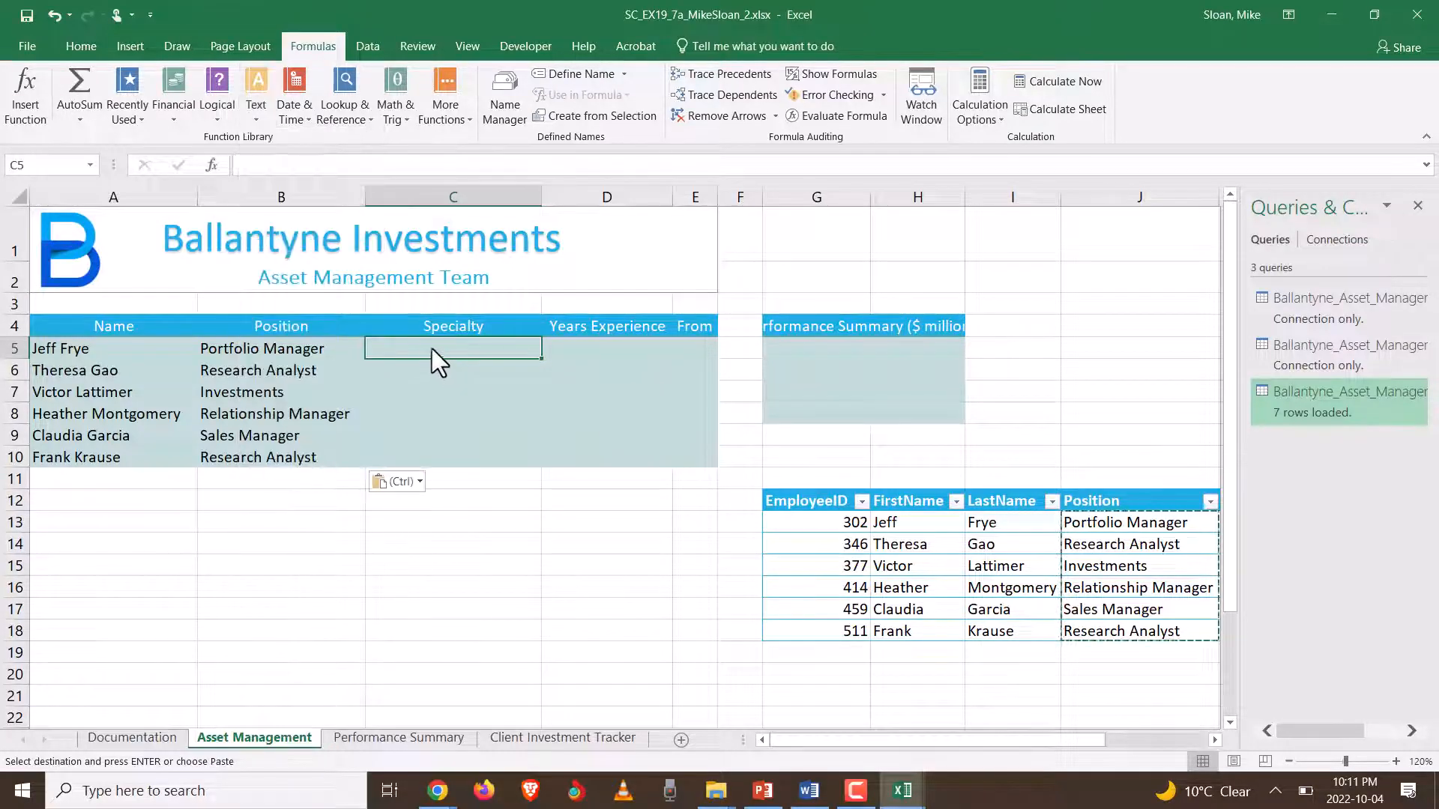
text(=proper)
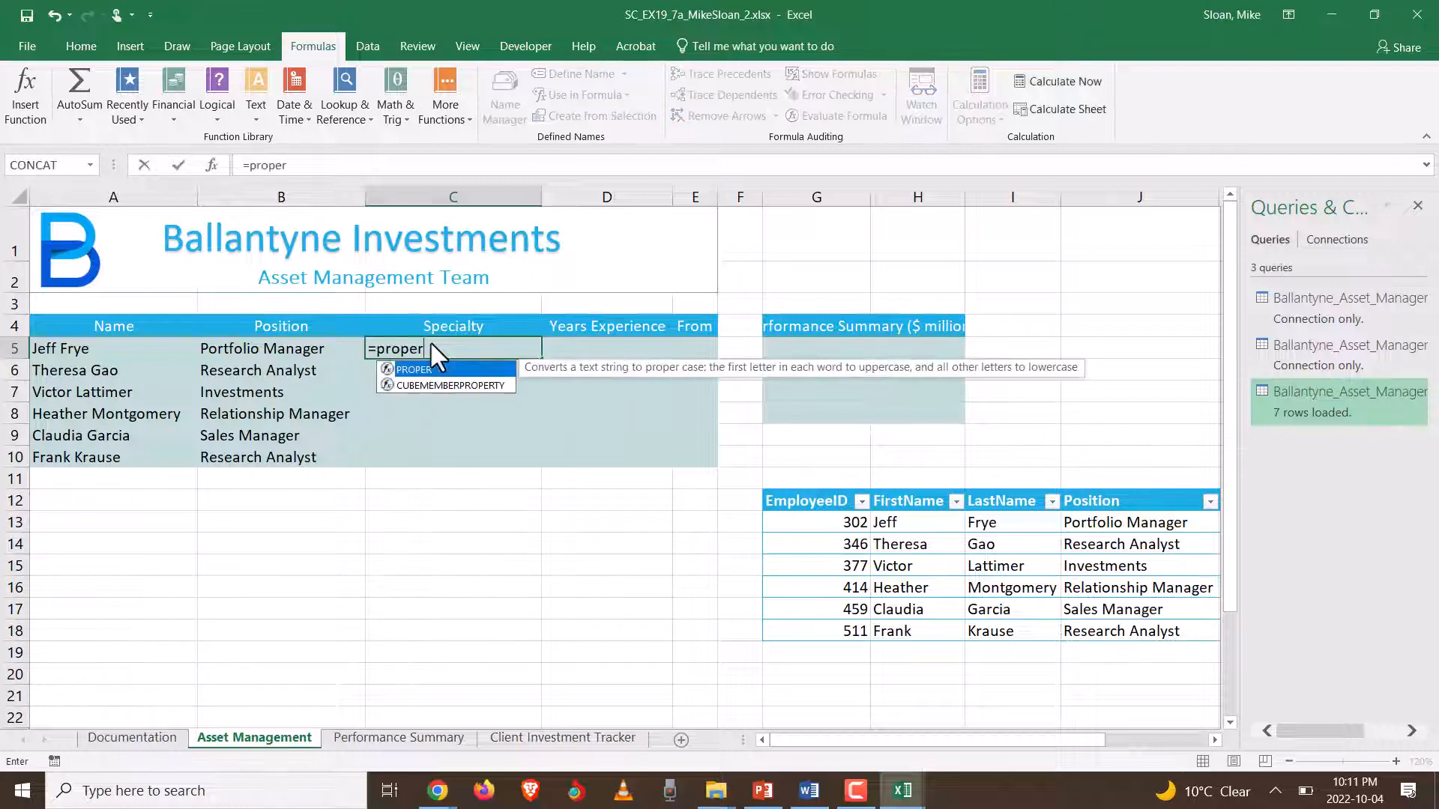
double_click(439, 369)
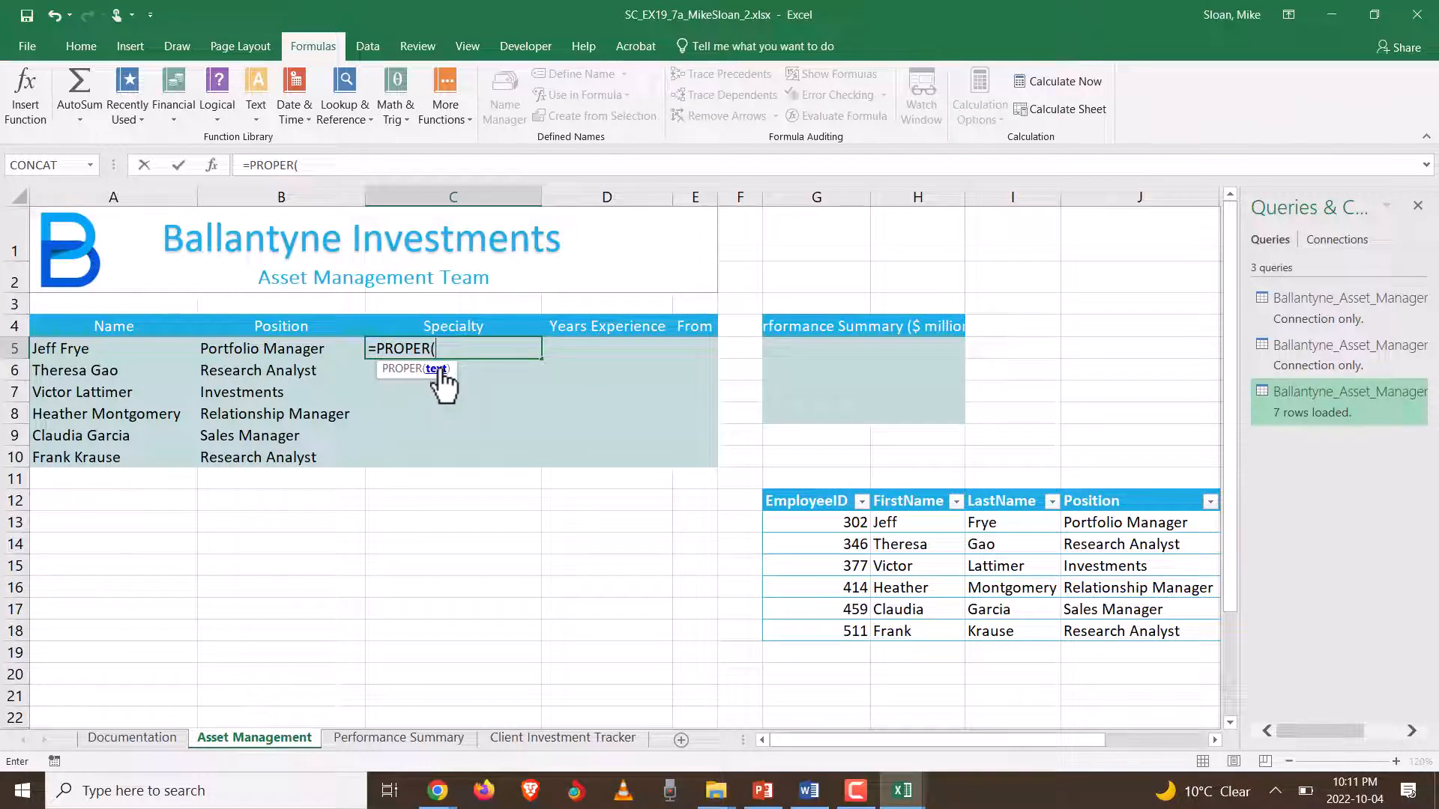
click(213, 165)
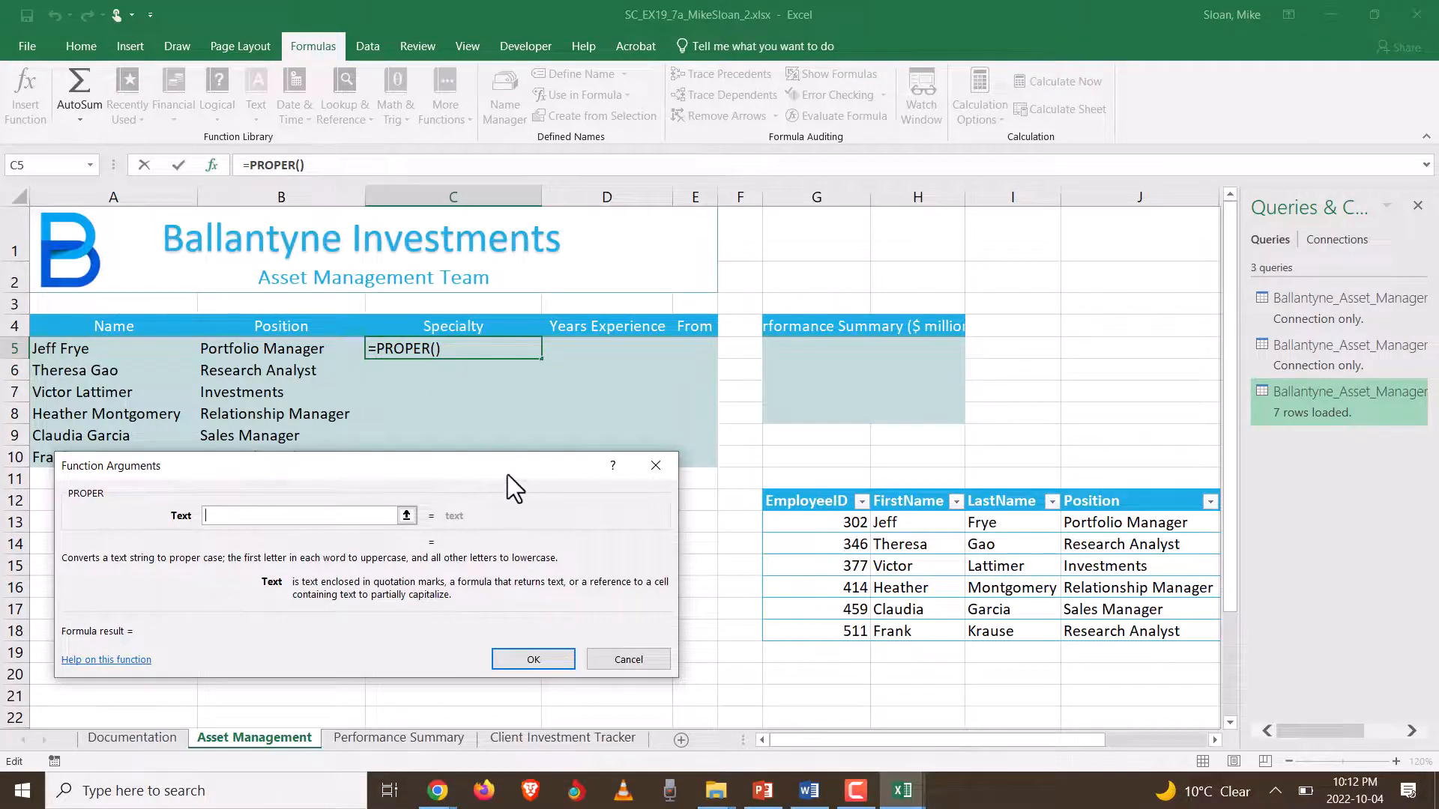
- Enter the PROPER formula in C5 with K13 as its text and fill it down through C10
drag(507, 475, 489, 398)
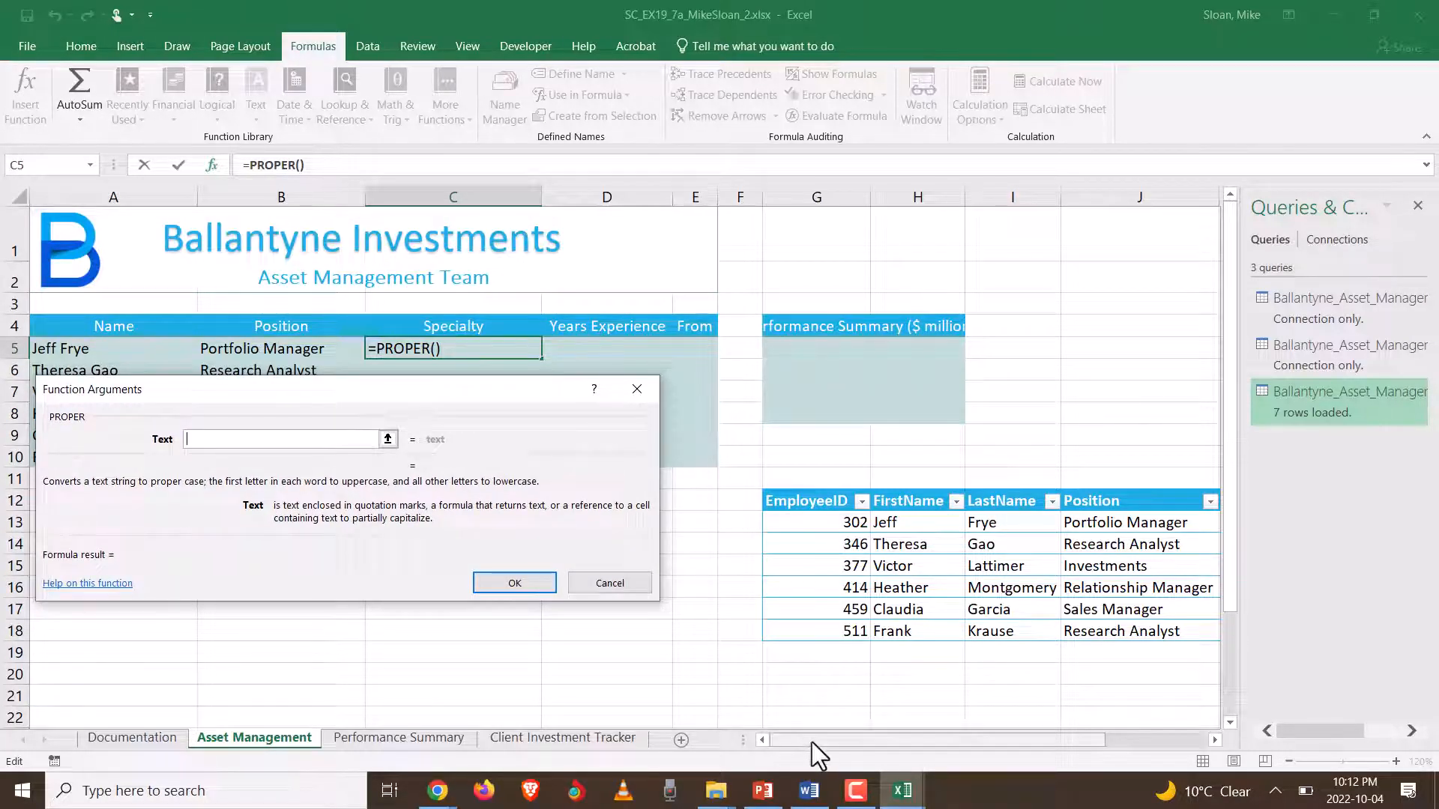
drag(812, 742, 905, 738)
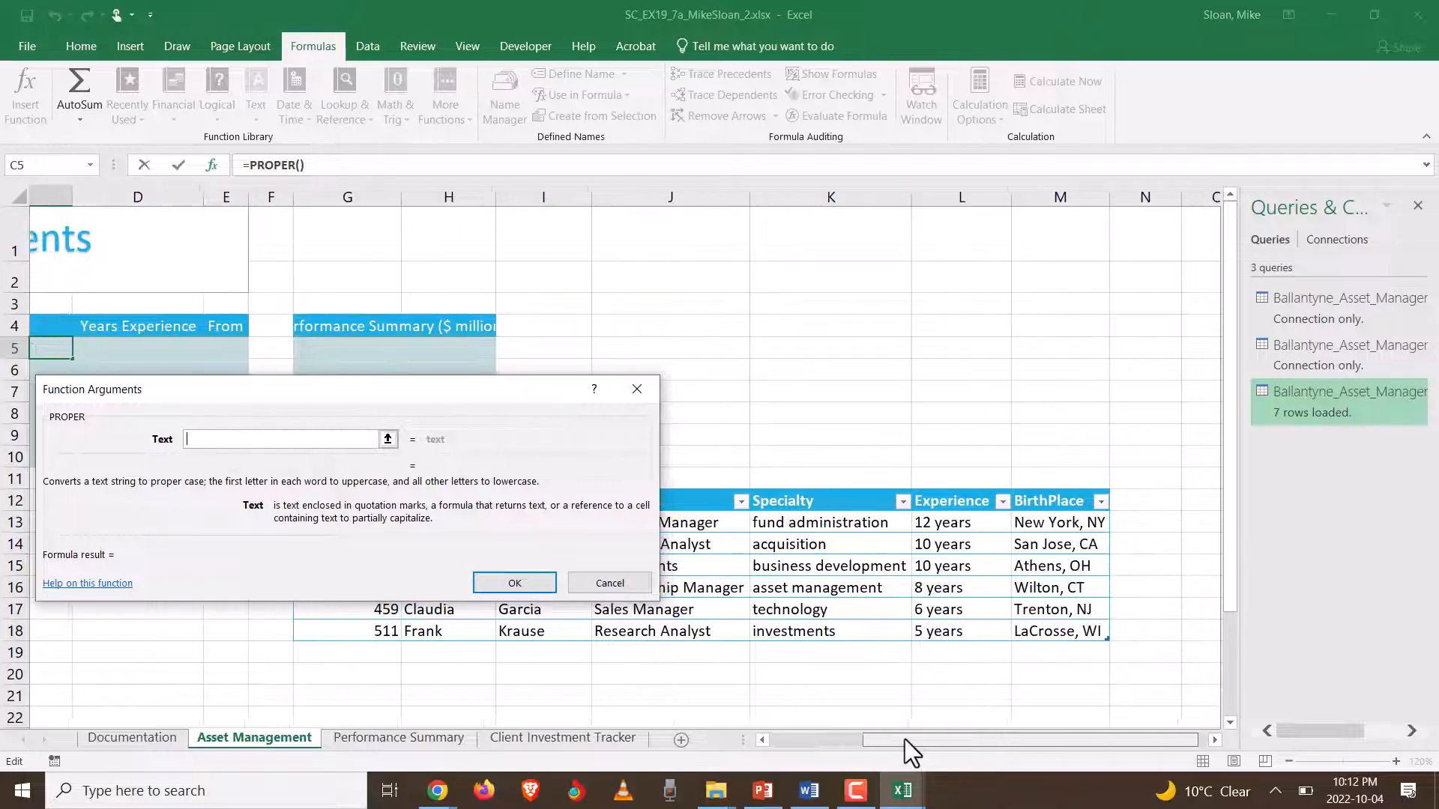
click(781, 522)
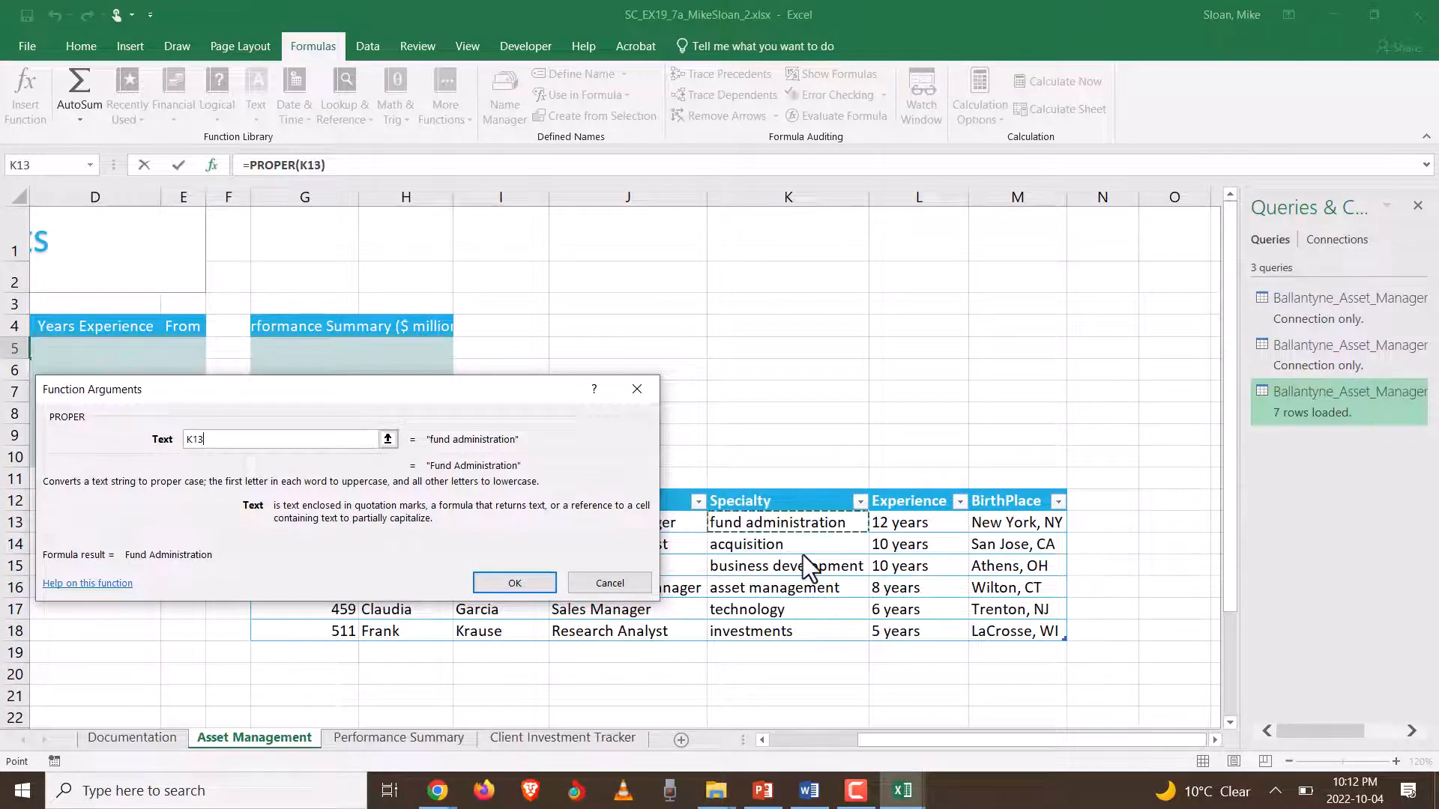
drag(892, 739, 715, 748)
click(513, 583)
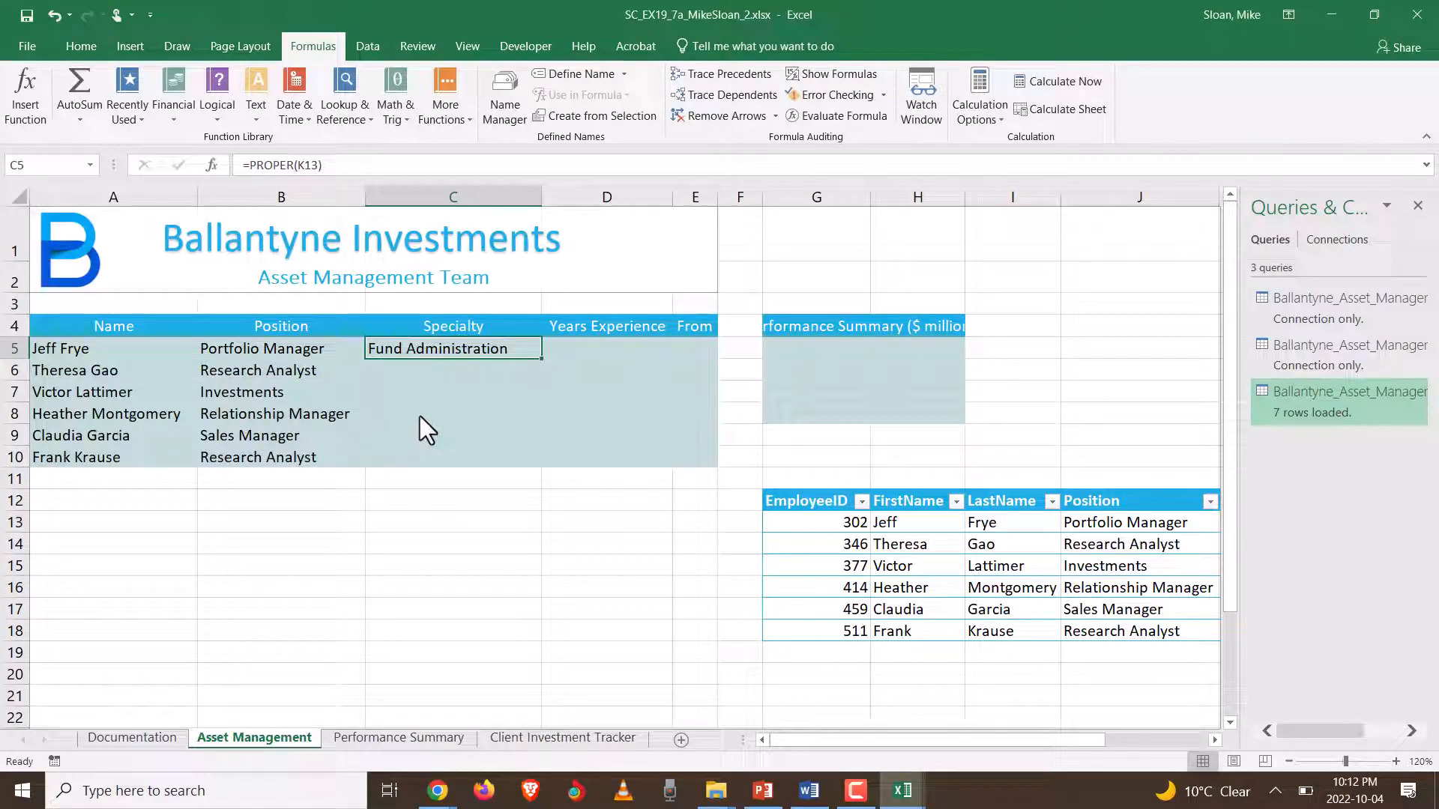
drag(539, 363, 530, 463)
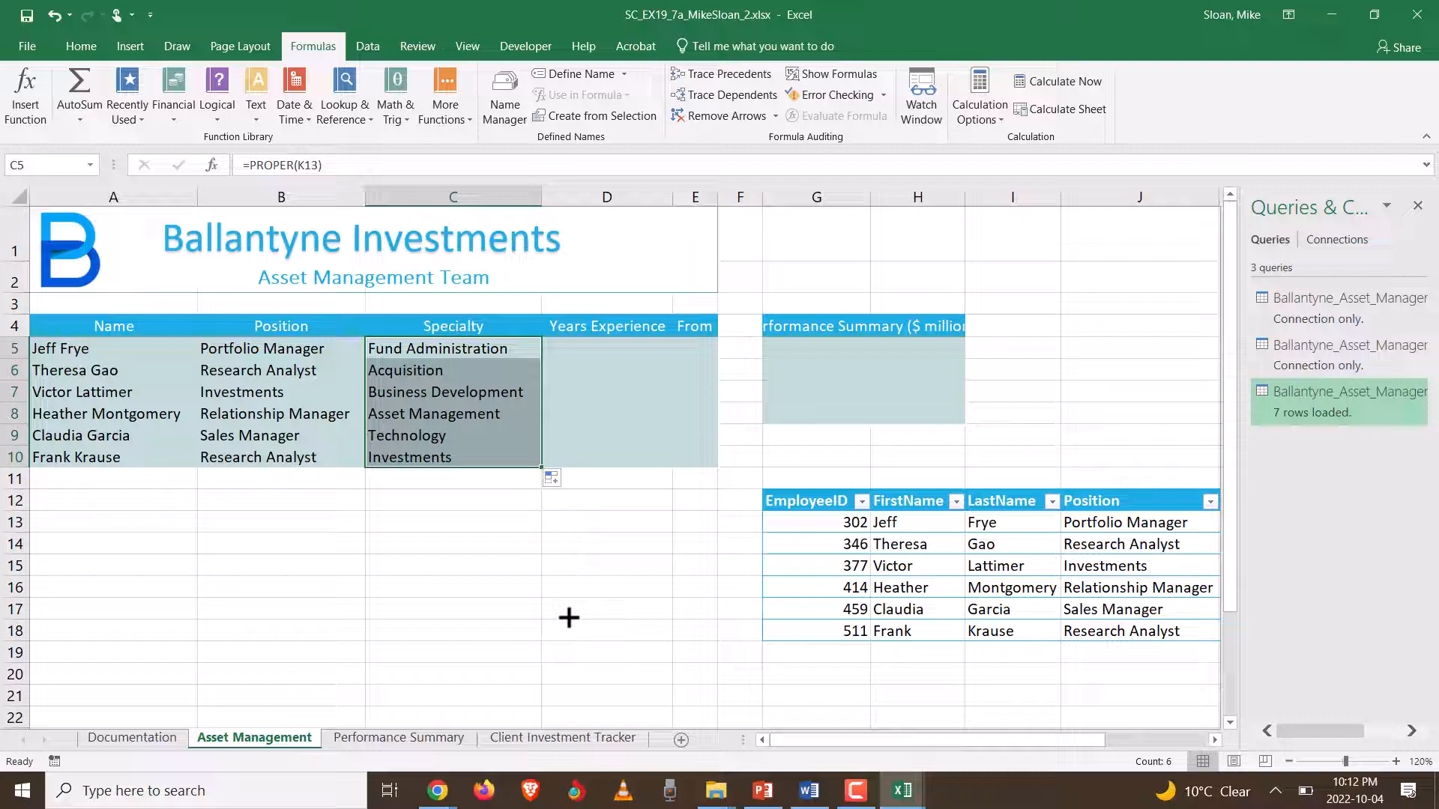
- Check task 5d in the Word instructions and start a LEFT formula in Excel cell D5 with its function arguments open
drag(967, 741, 979, 691)
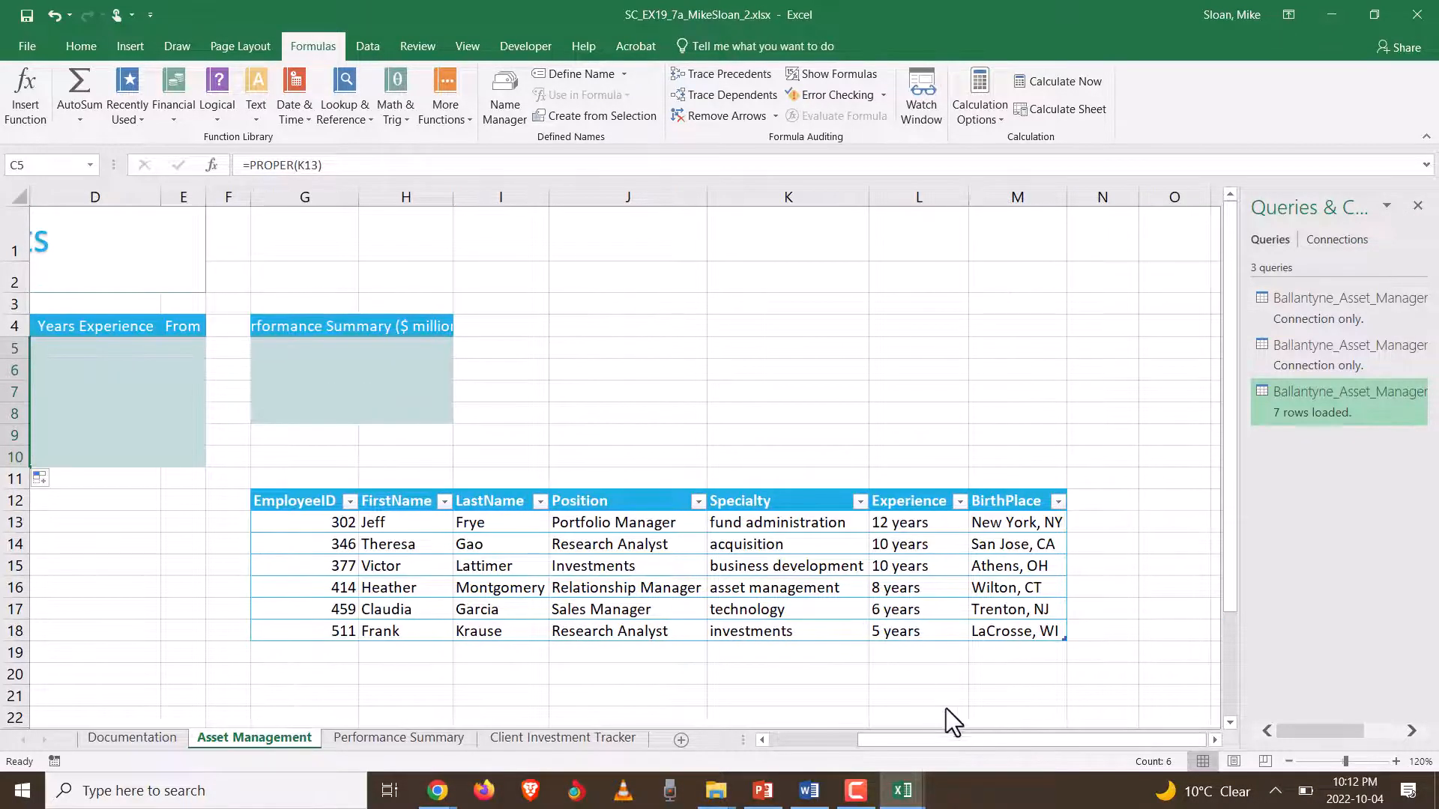
drag(962, 739, 766, 739)
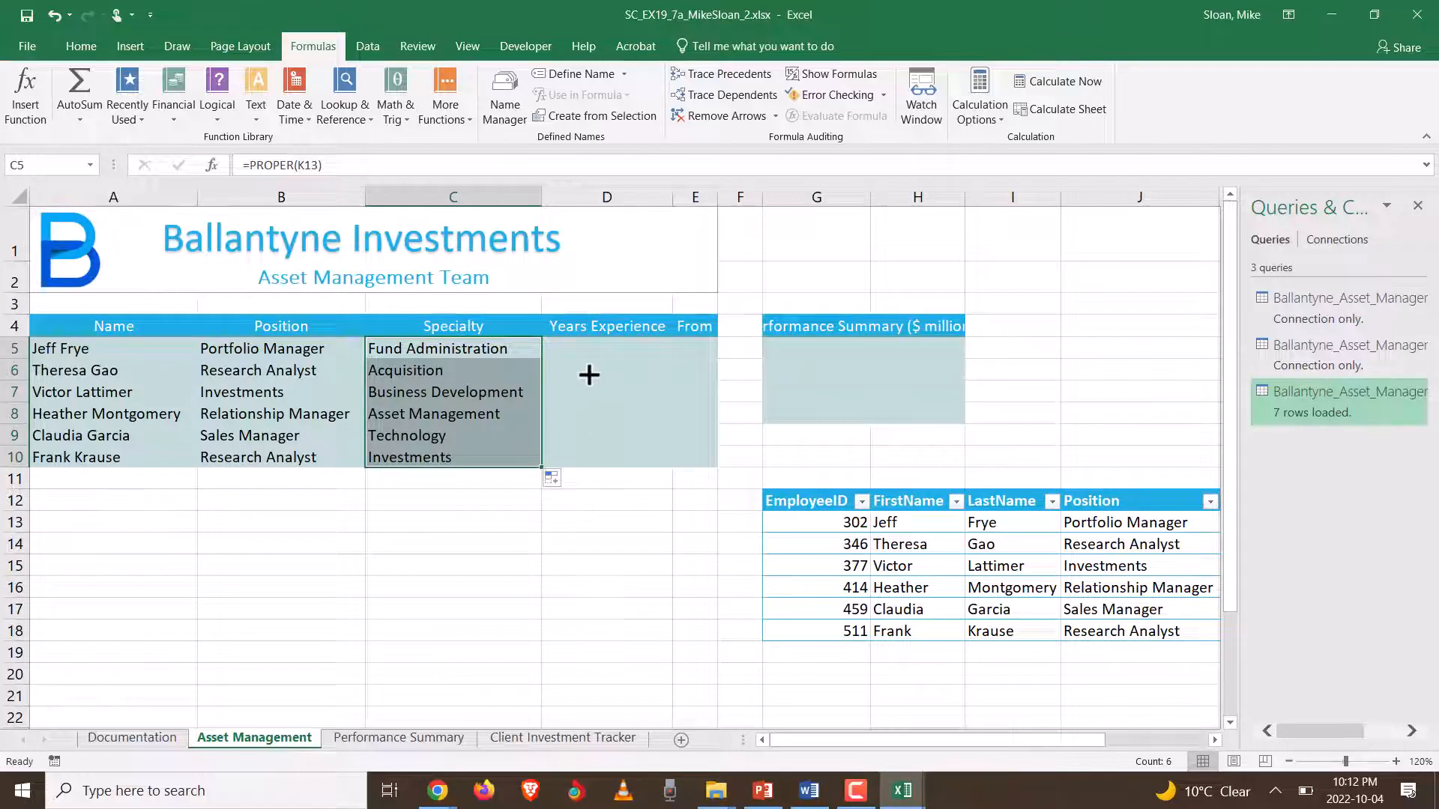
click(594, 351)
key(alt+Tab)
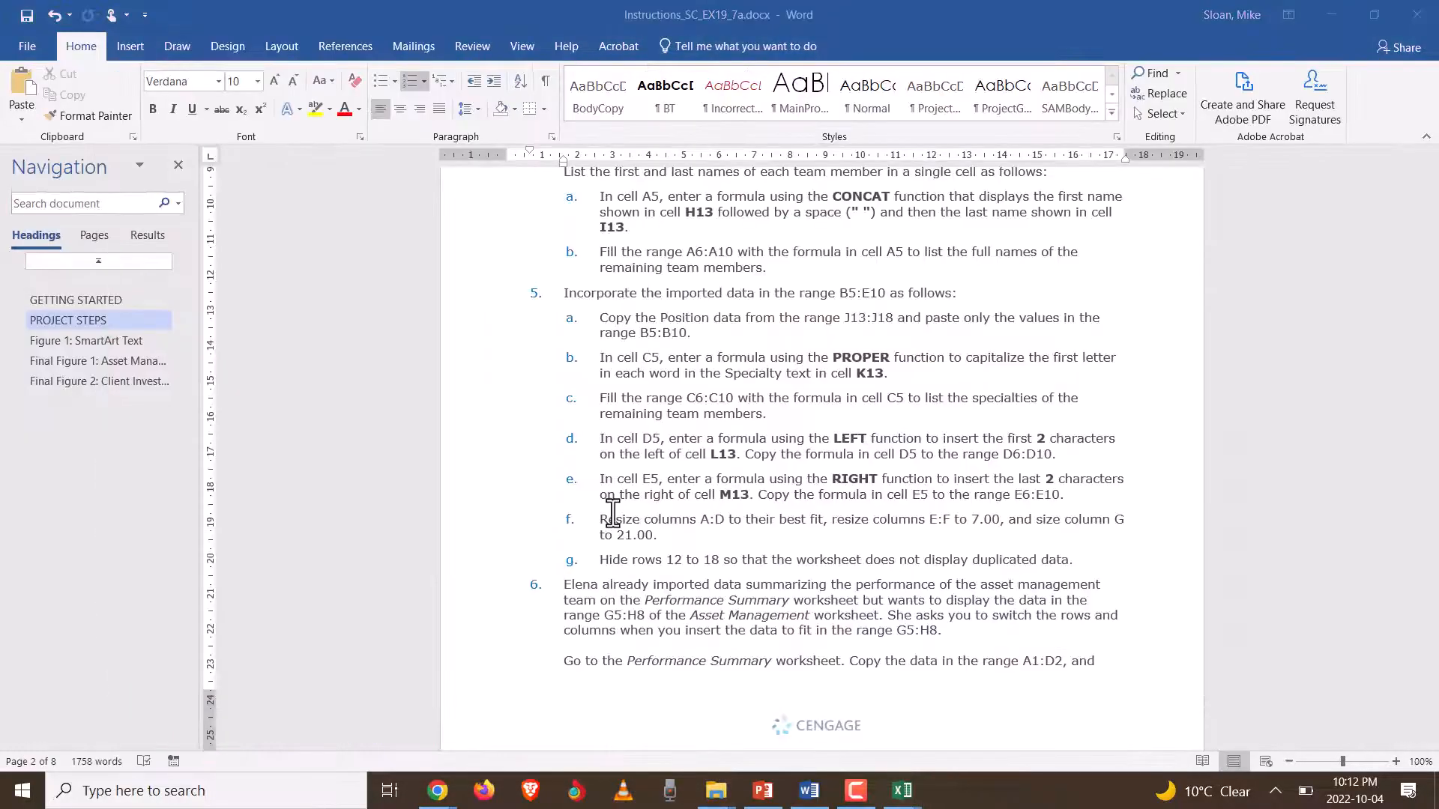
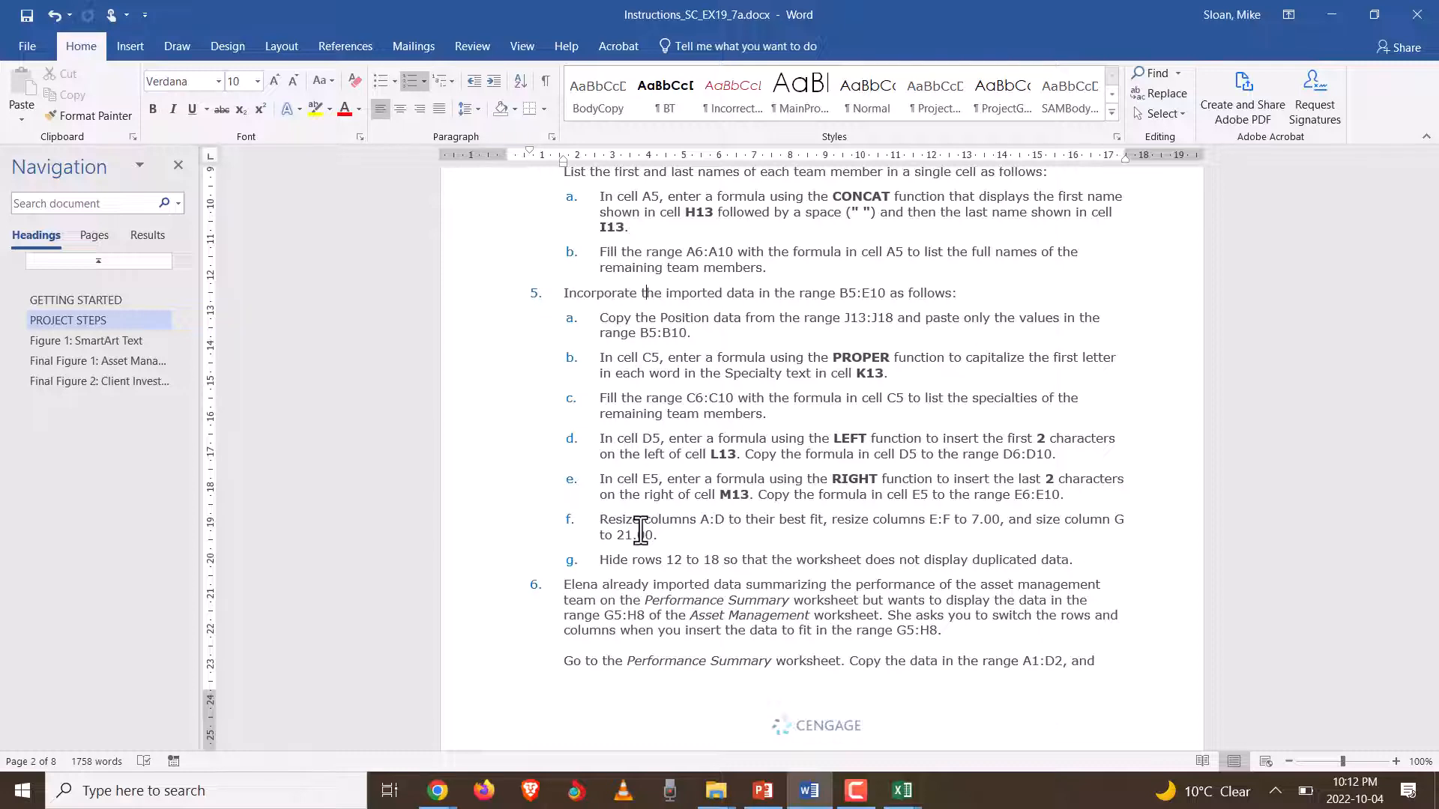
key(alt+Tab)
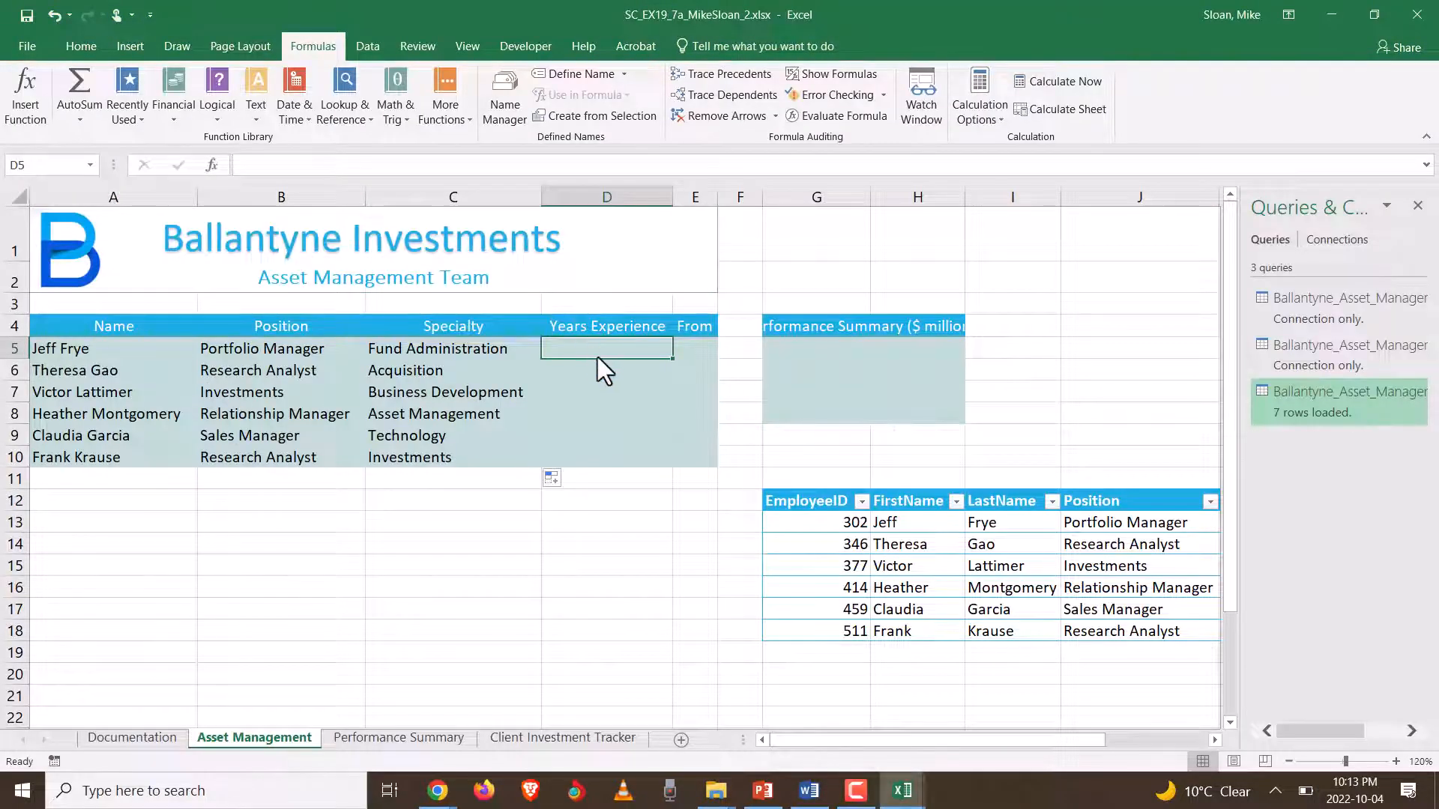
text(=left)
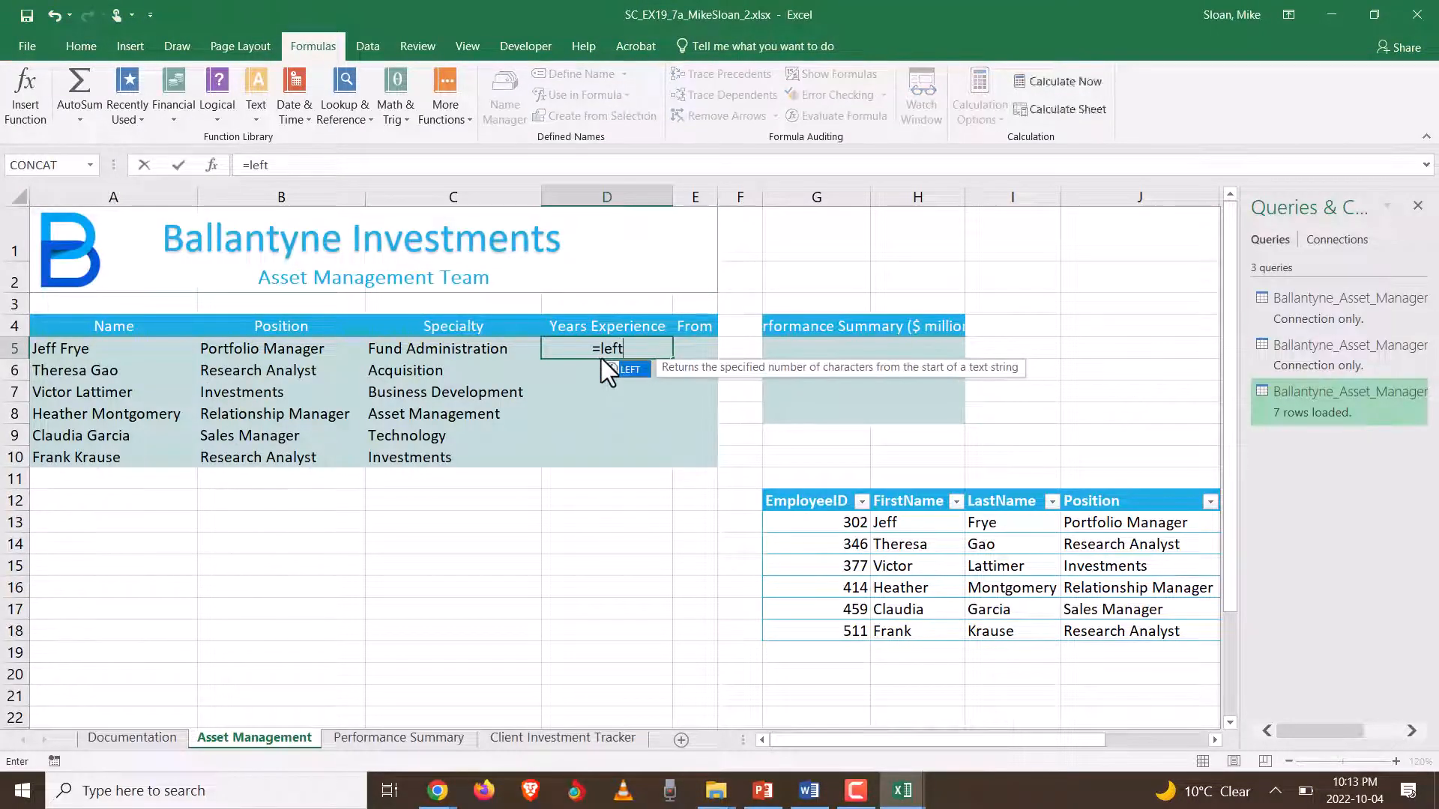
text(()
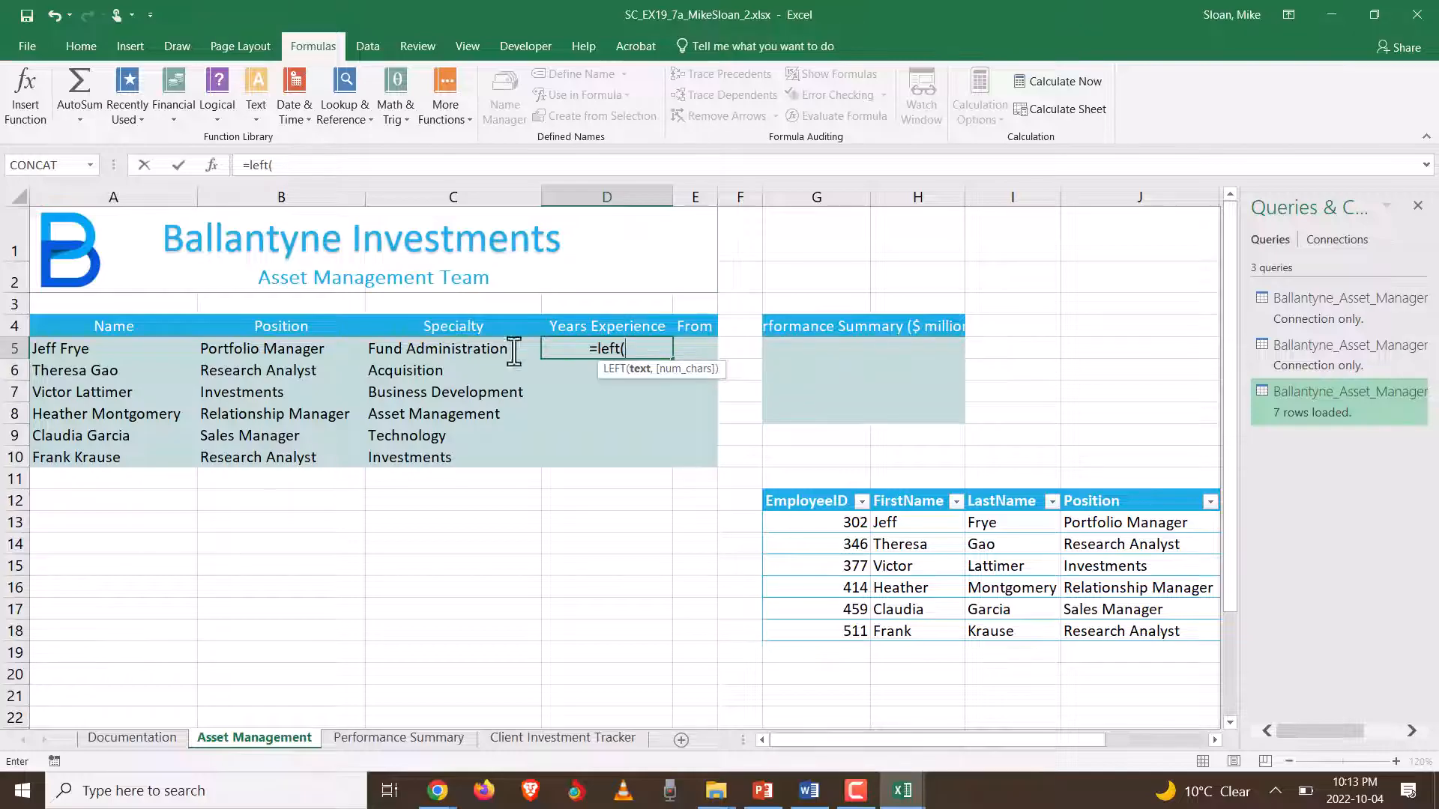
click(213, 164)
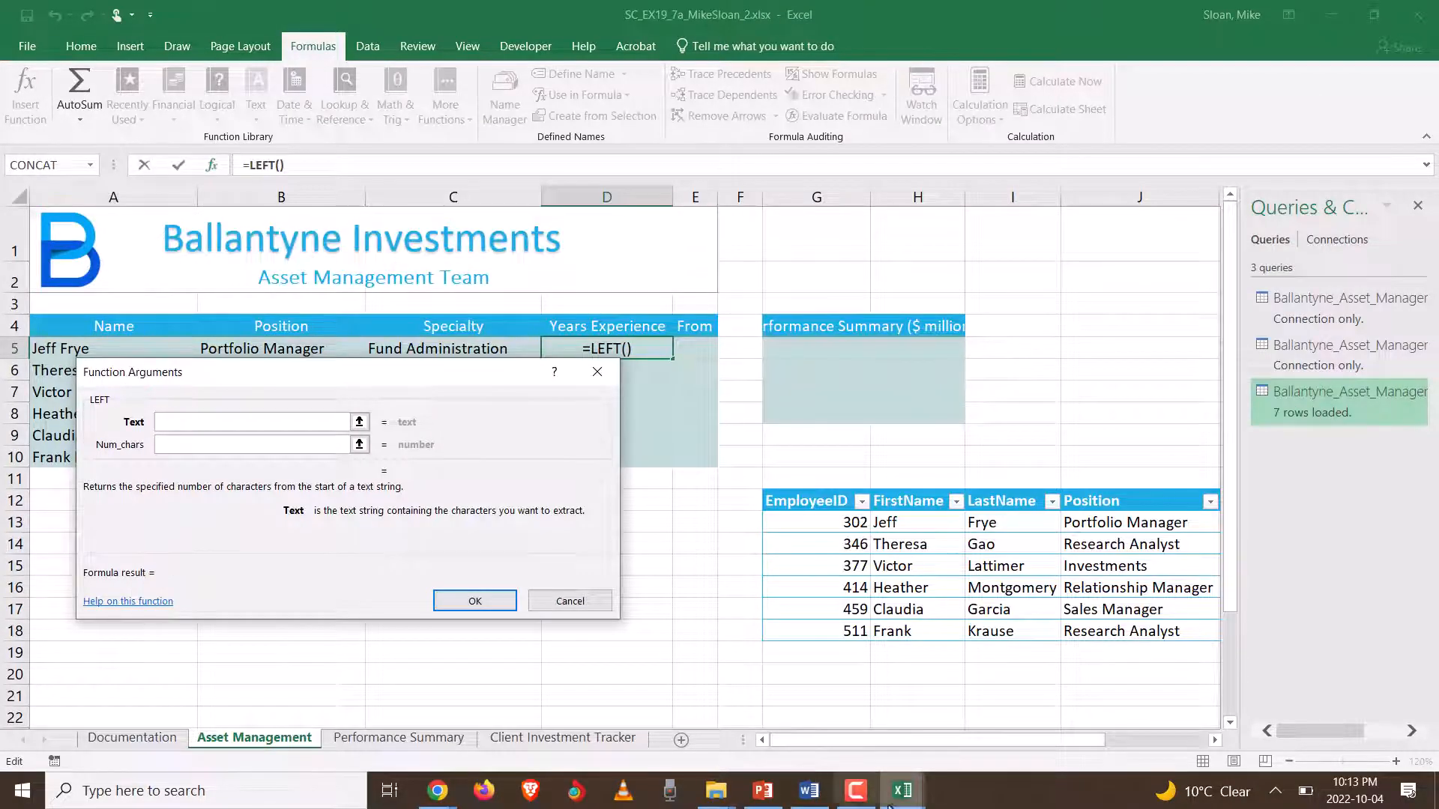
- Recheck task 5d in the Word instructions and complete the LEFT formula in Excel cell D5 with text L13 and 2 characters
click(807, 798)
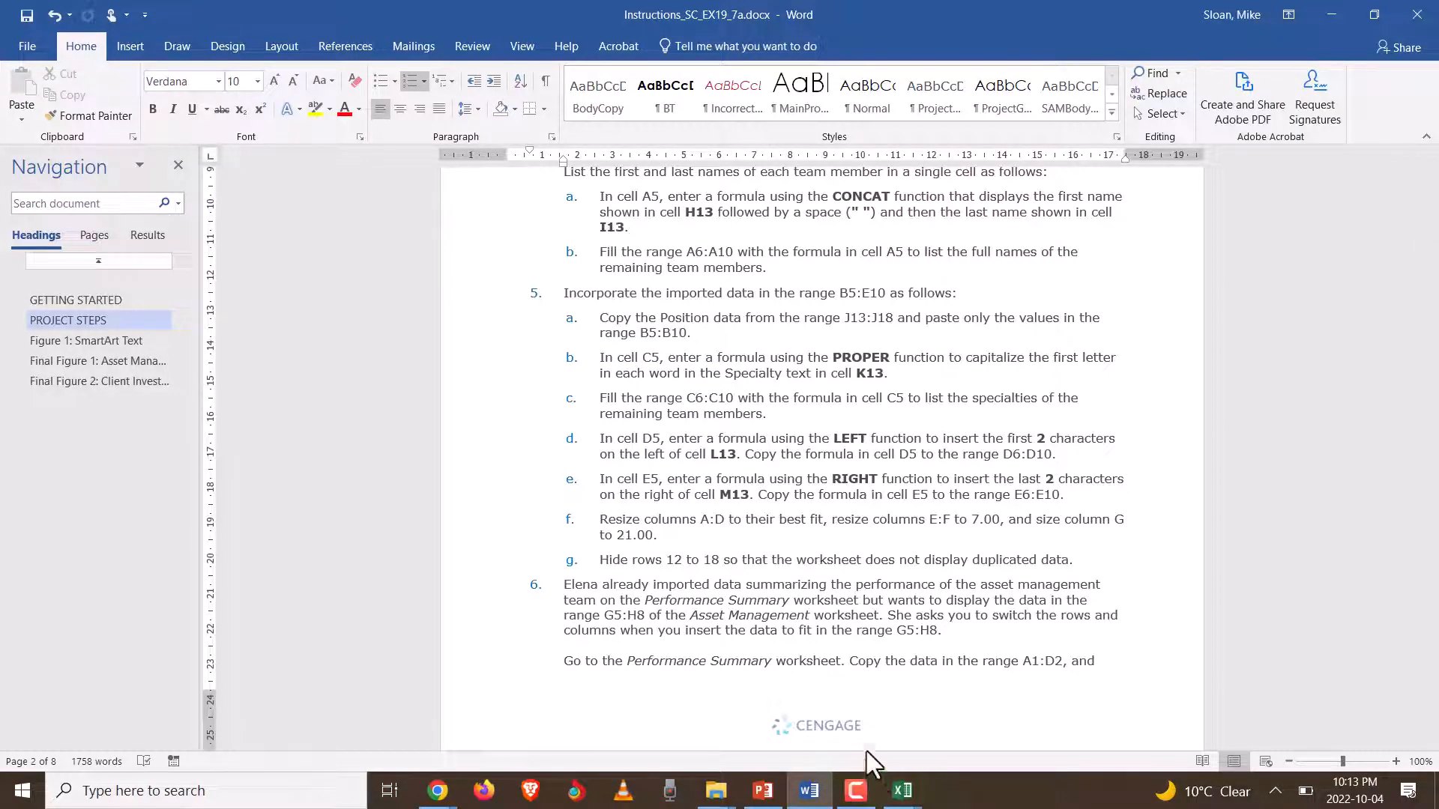
click(902, 790)
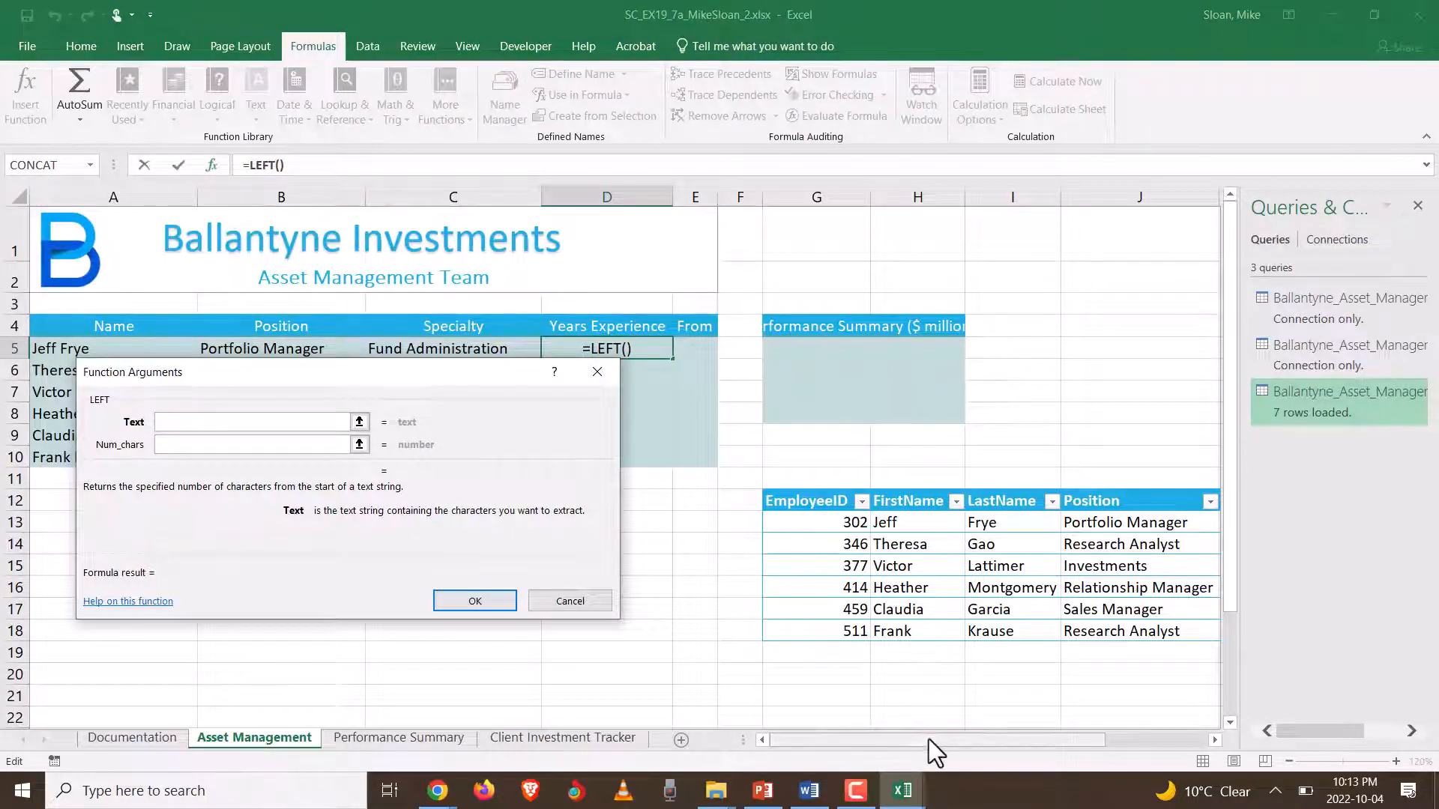
drag(928, 739, 1042, 738)
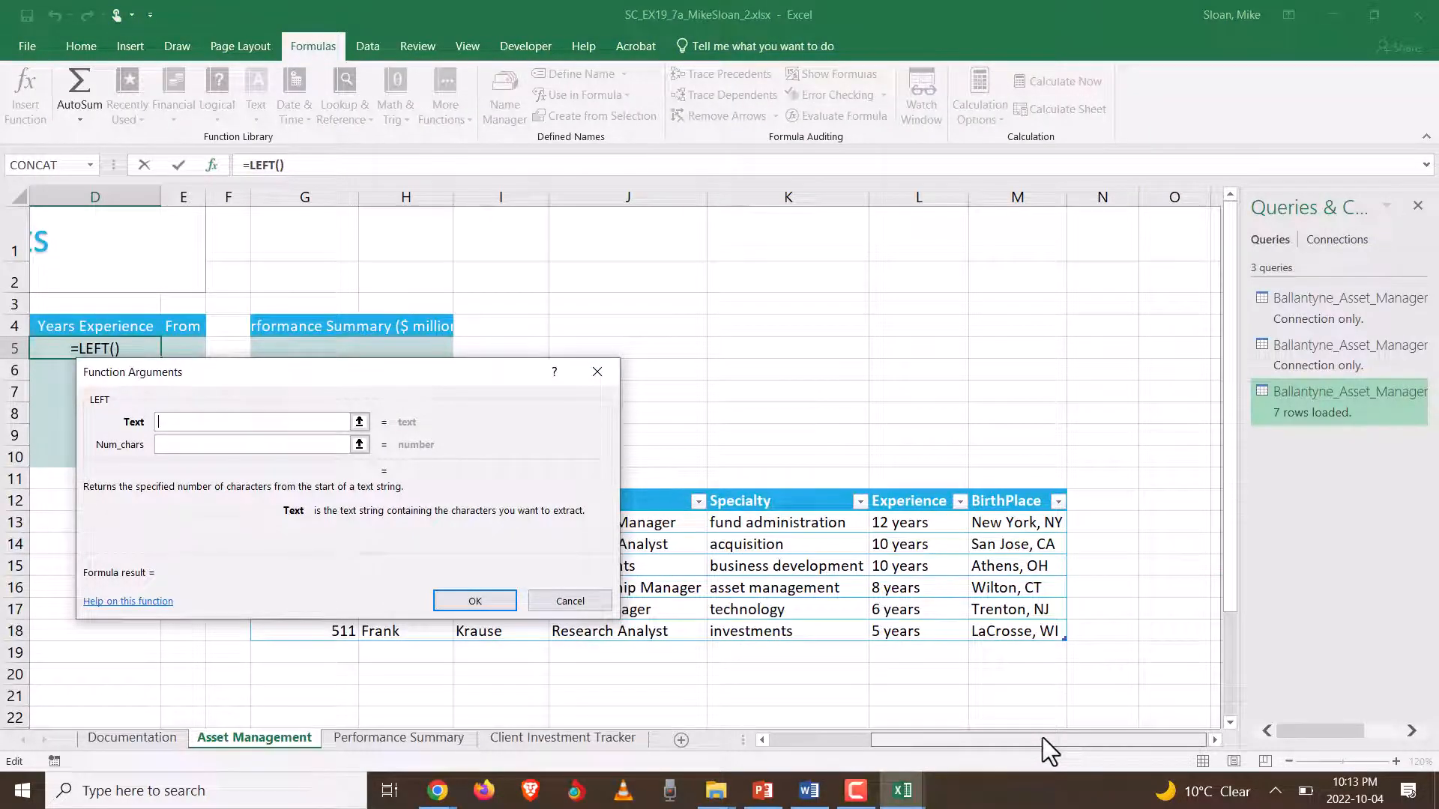
click(914, 525)
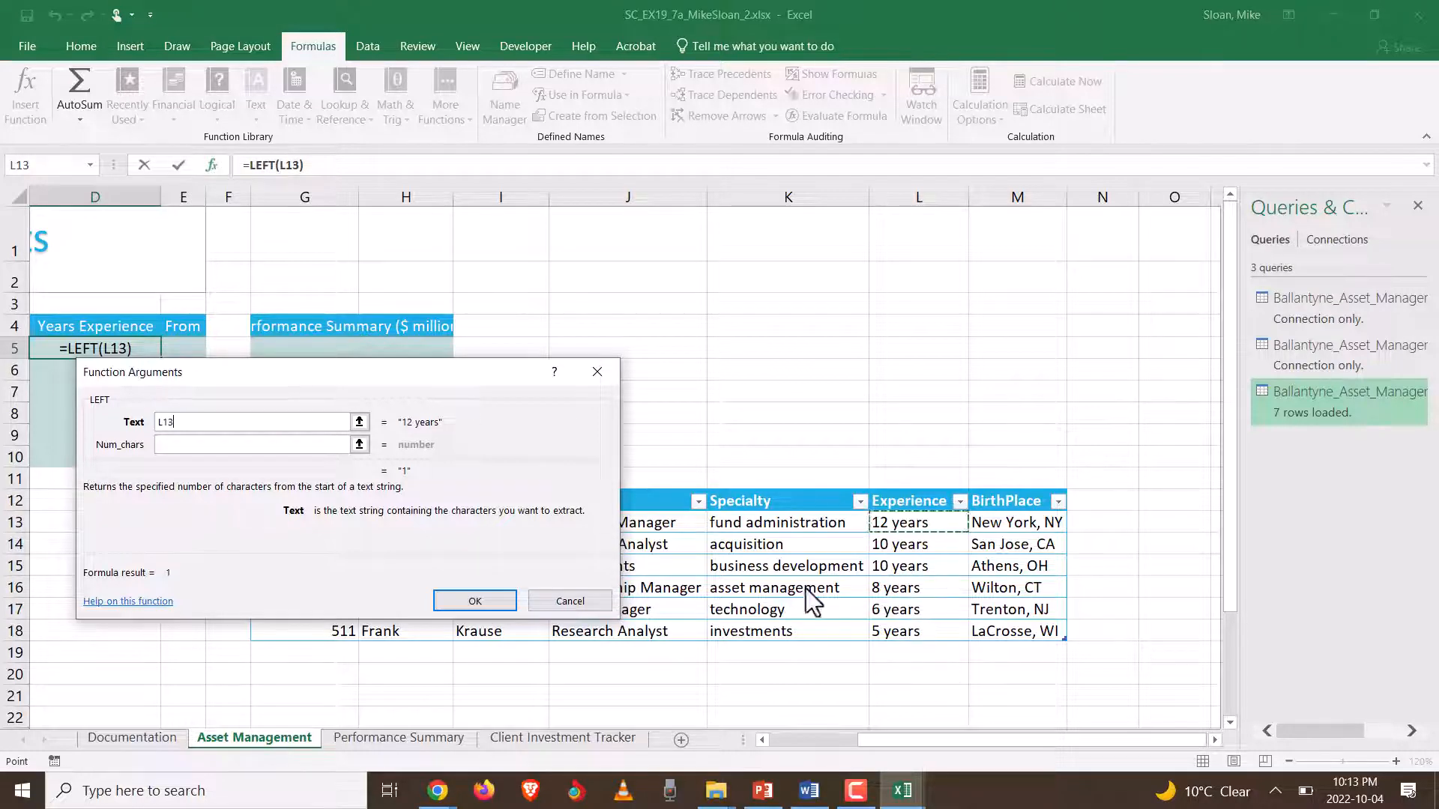
drag(363, 381, 570, 347)
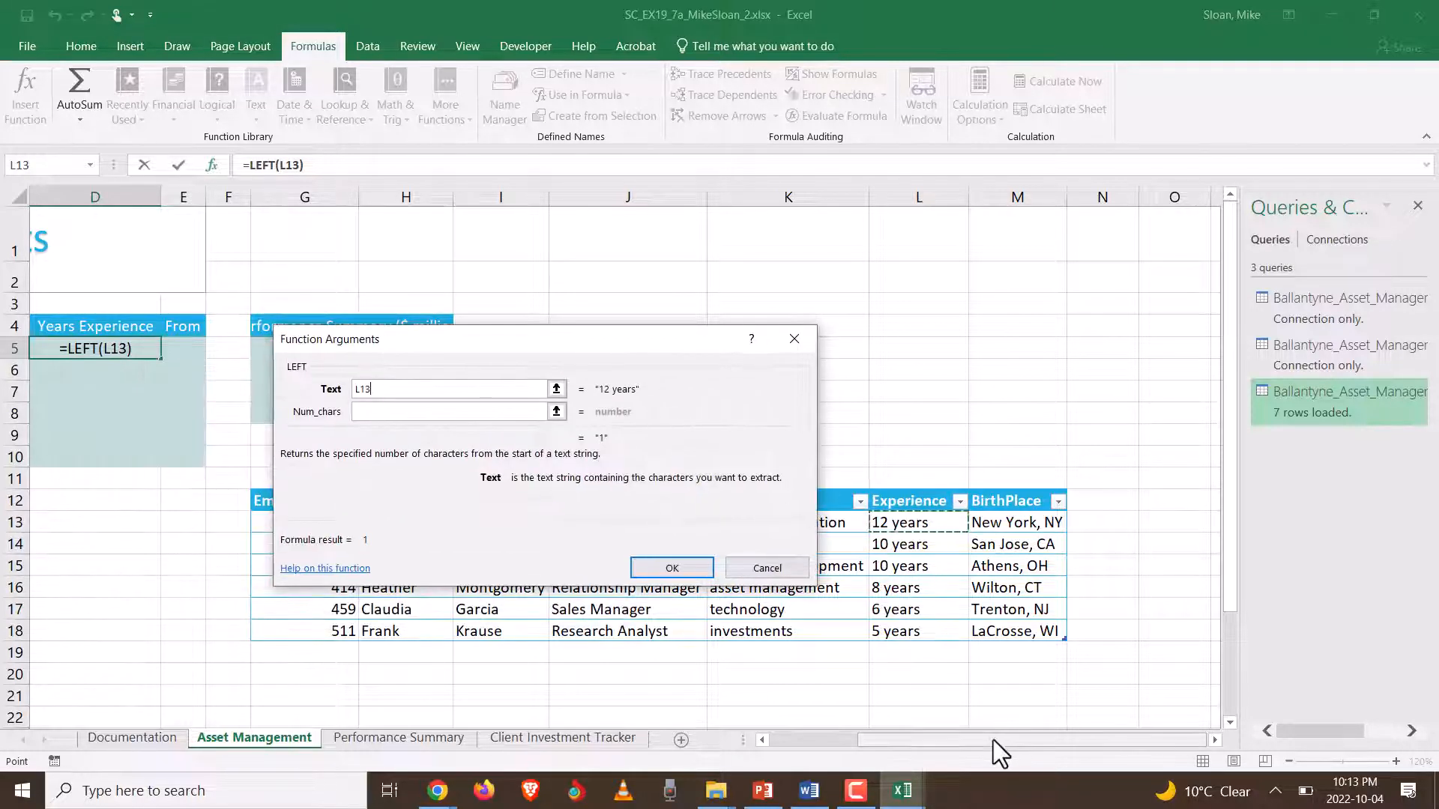
drag(992, 739, 878, 741)
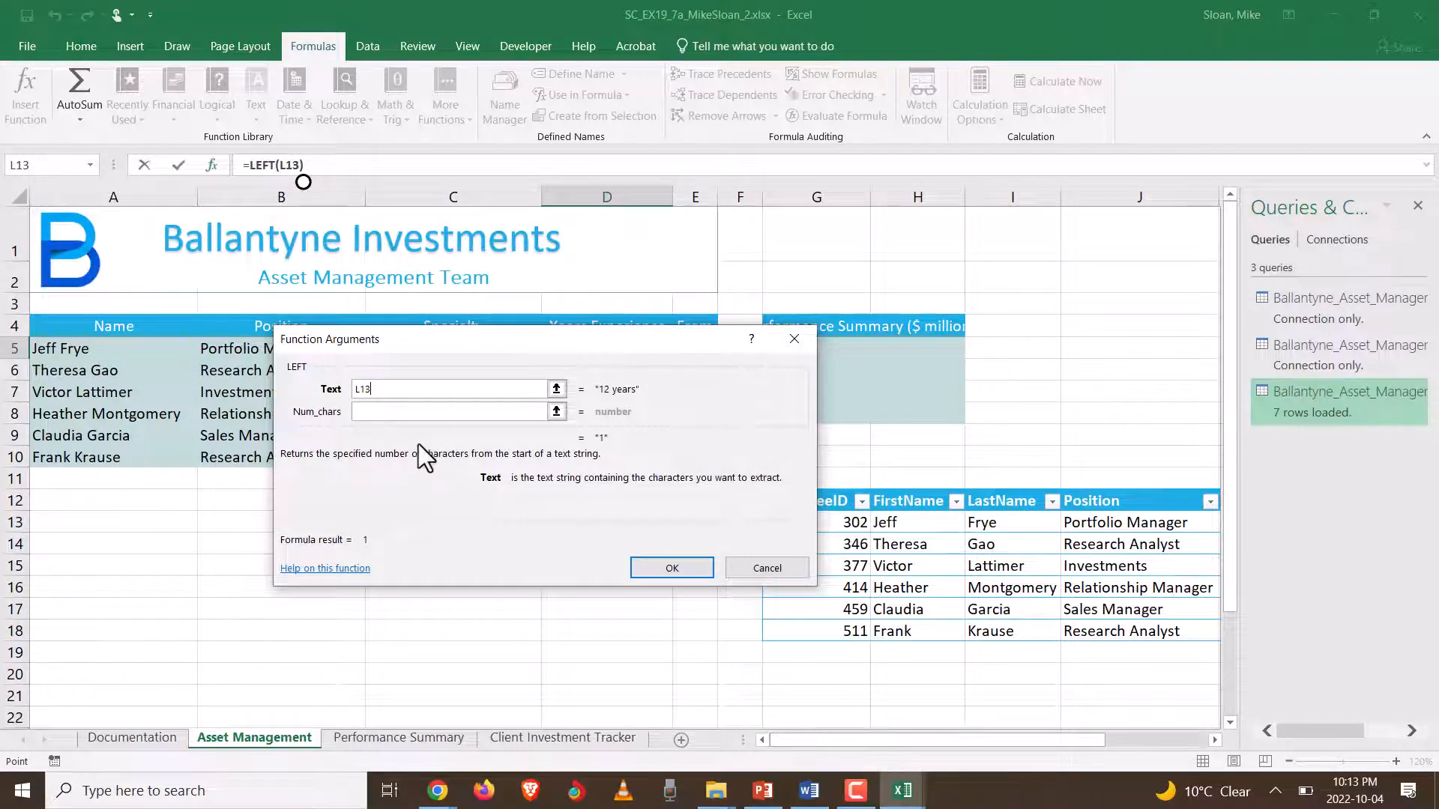
click(392, 412)
text(2)
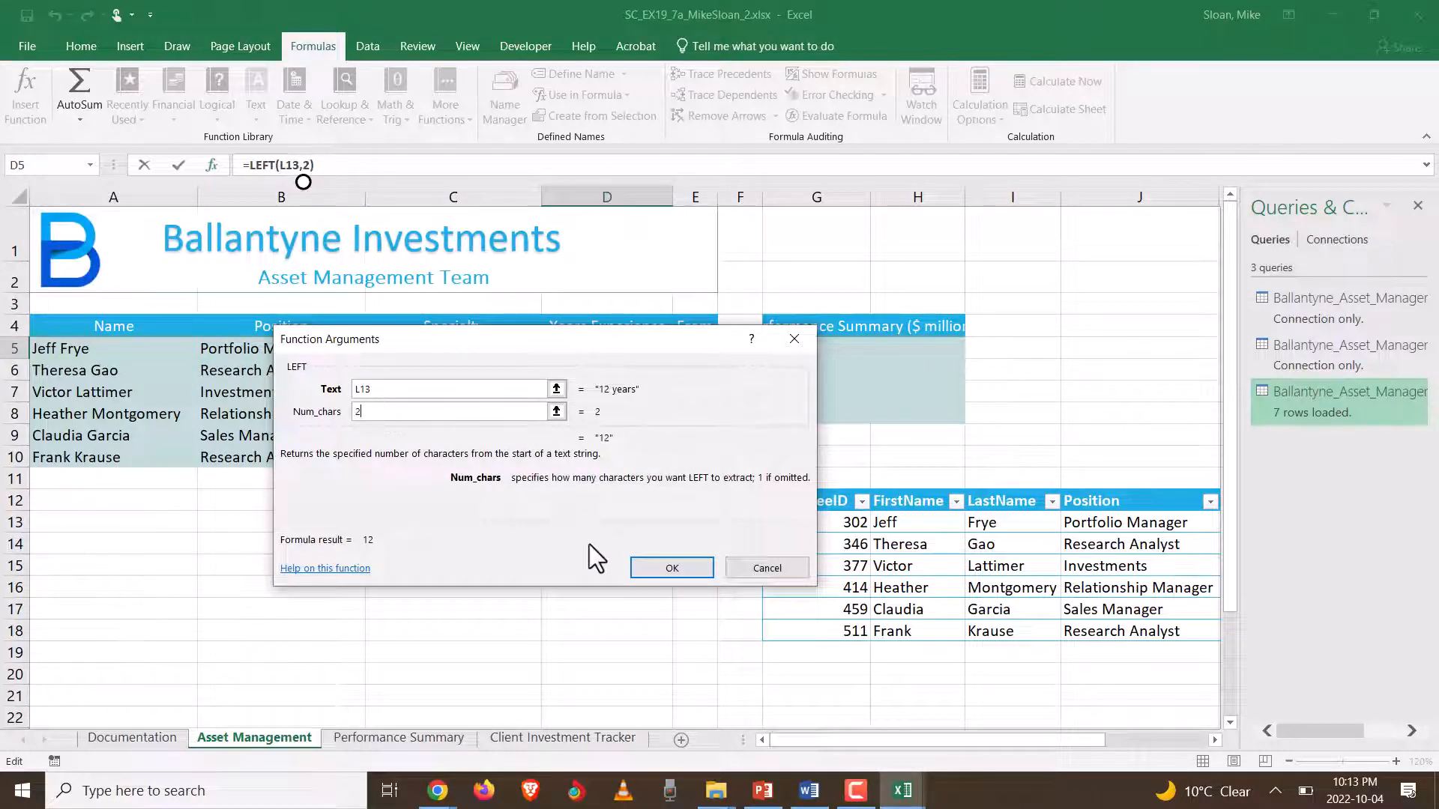
click(657, 567)
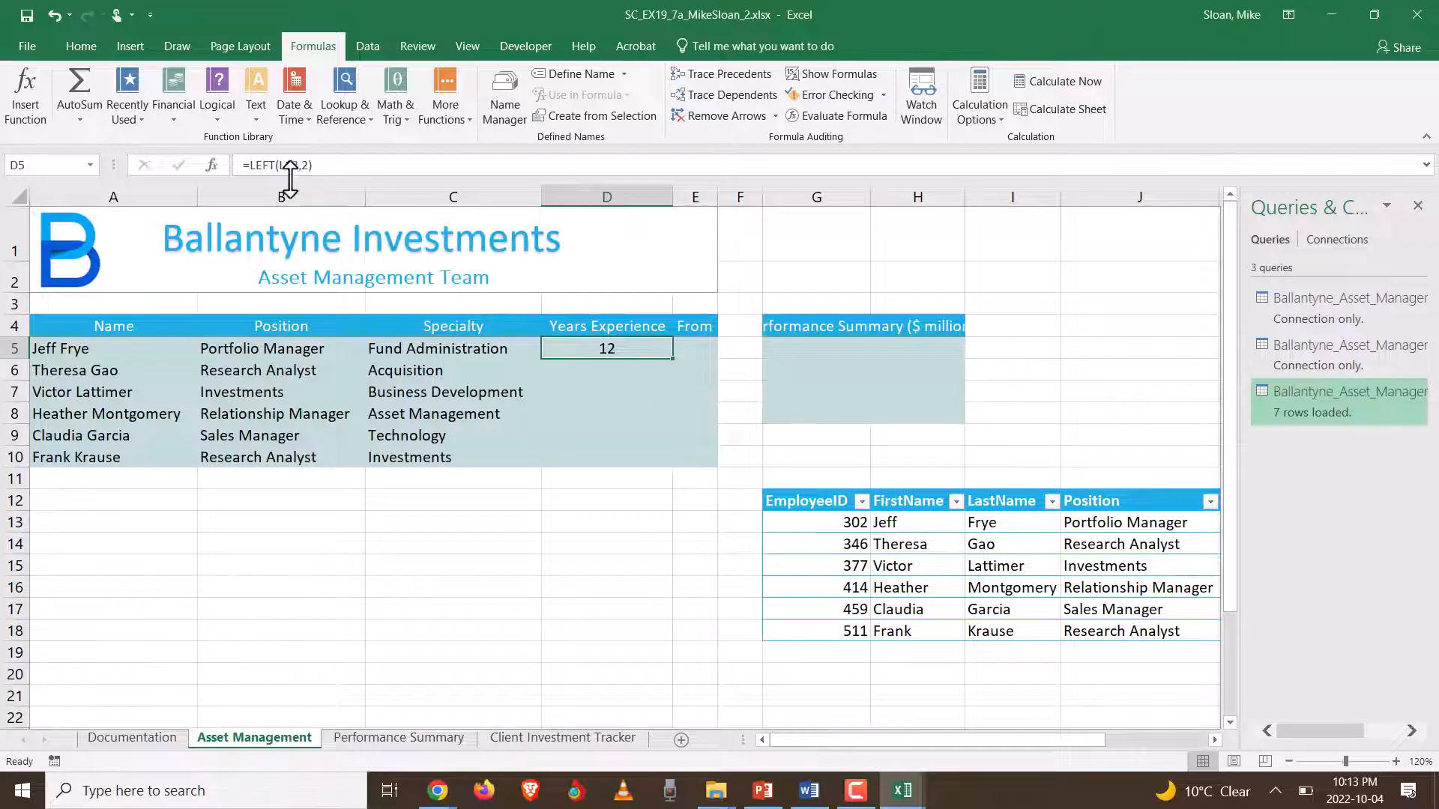
- Review the LEFT arguments in D5, fill the formula down through D10 and inspect the copied formula in D8
click(213, 164)
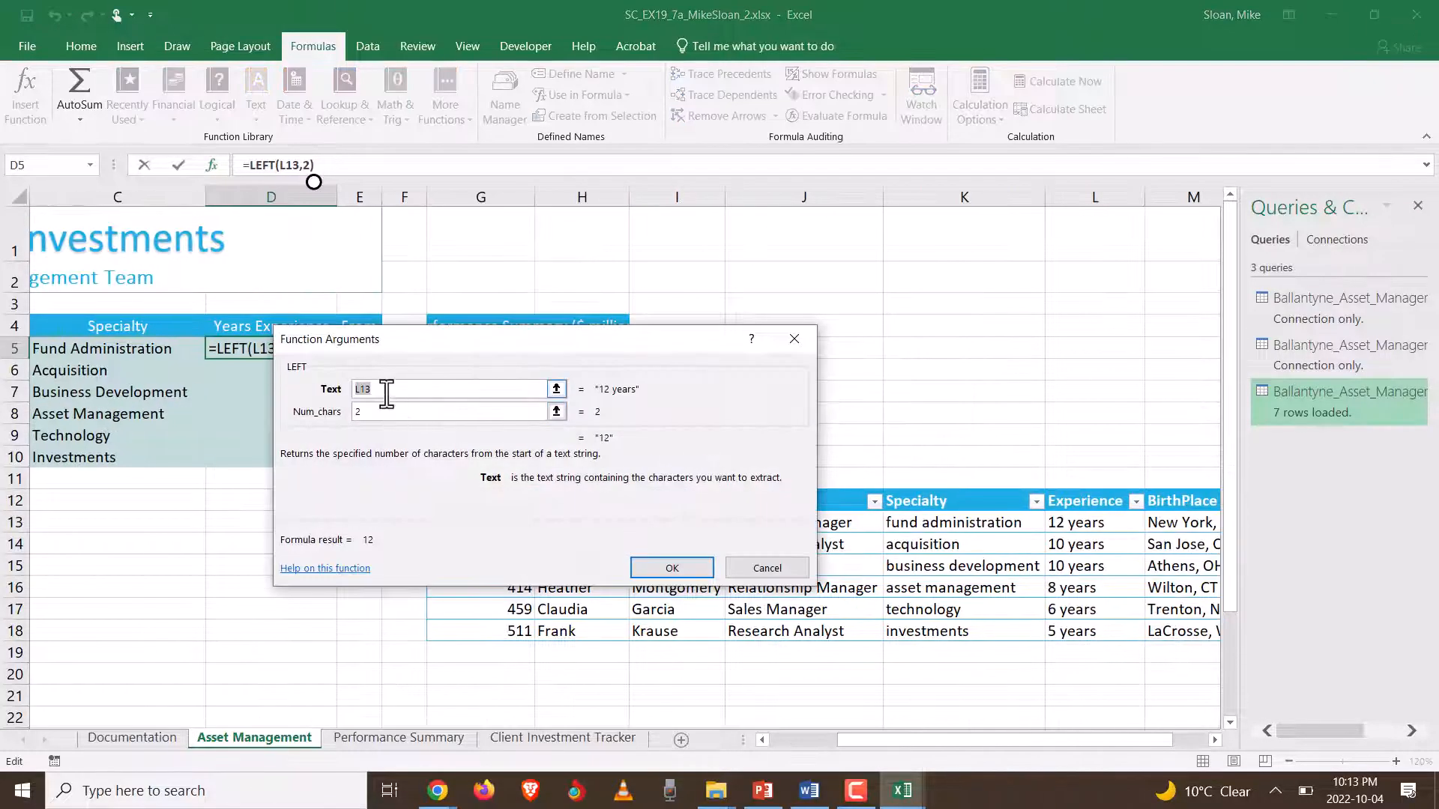
click(674, 570)
drag(336, 359, 319, 461)
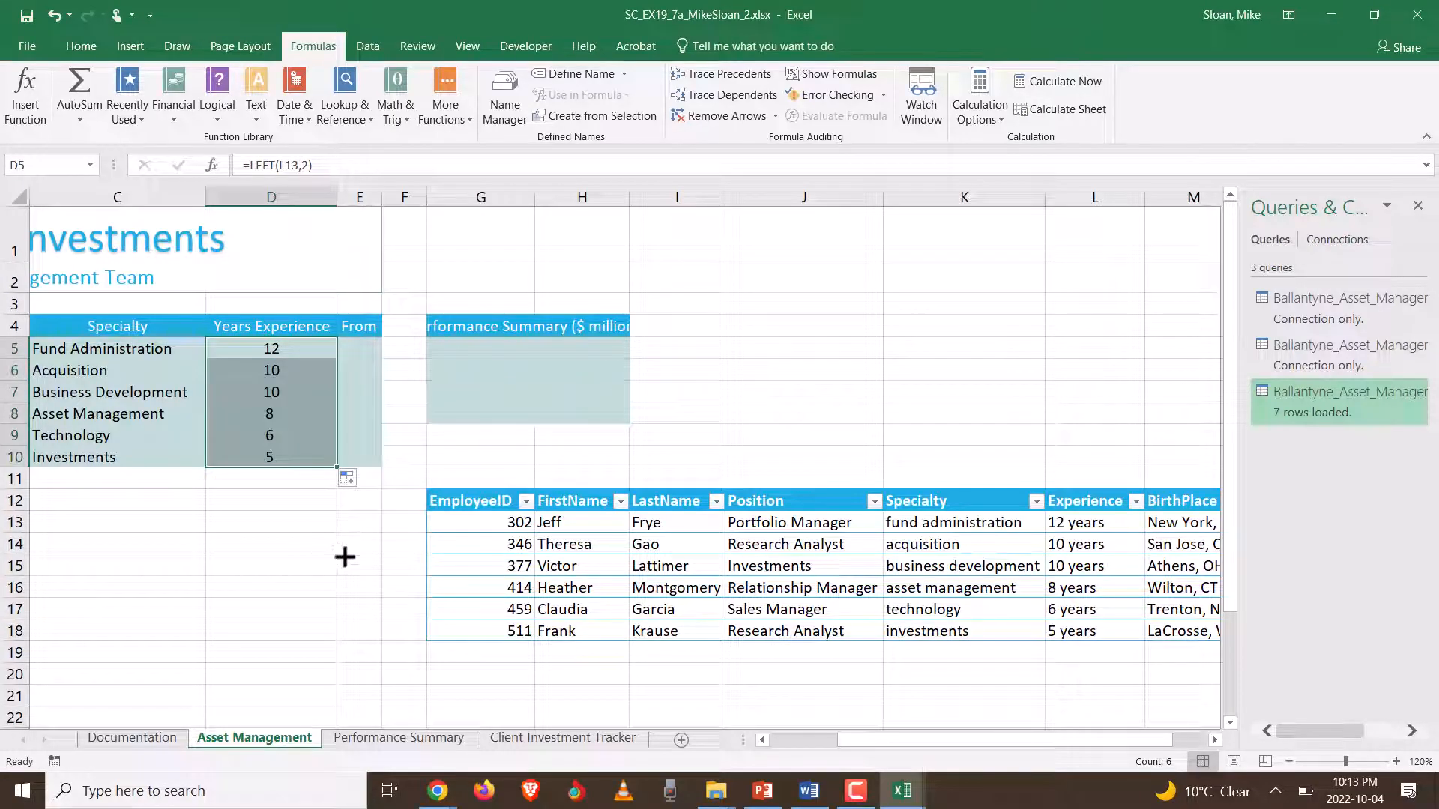
double_click(293, 419)
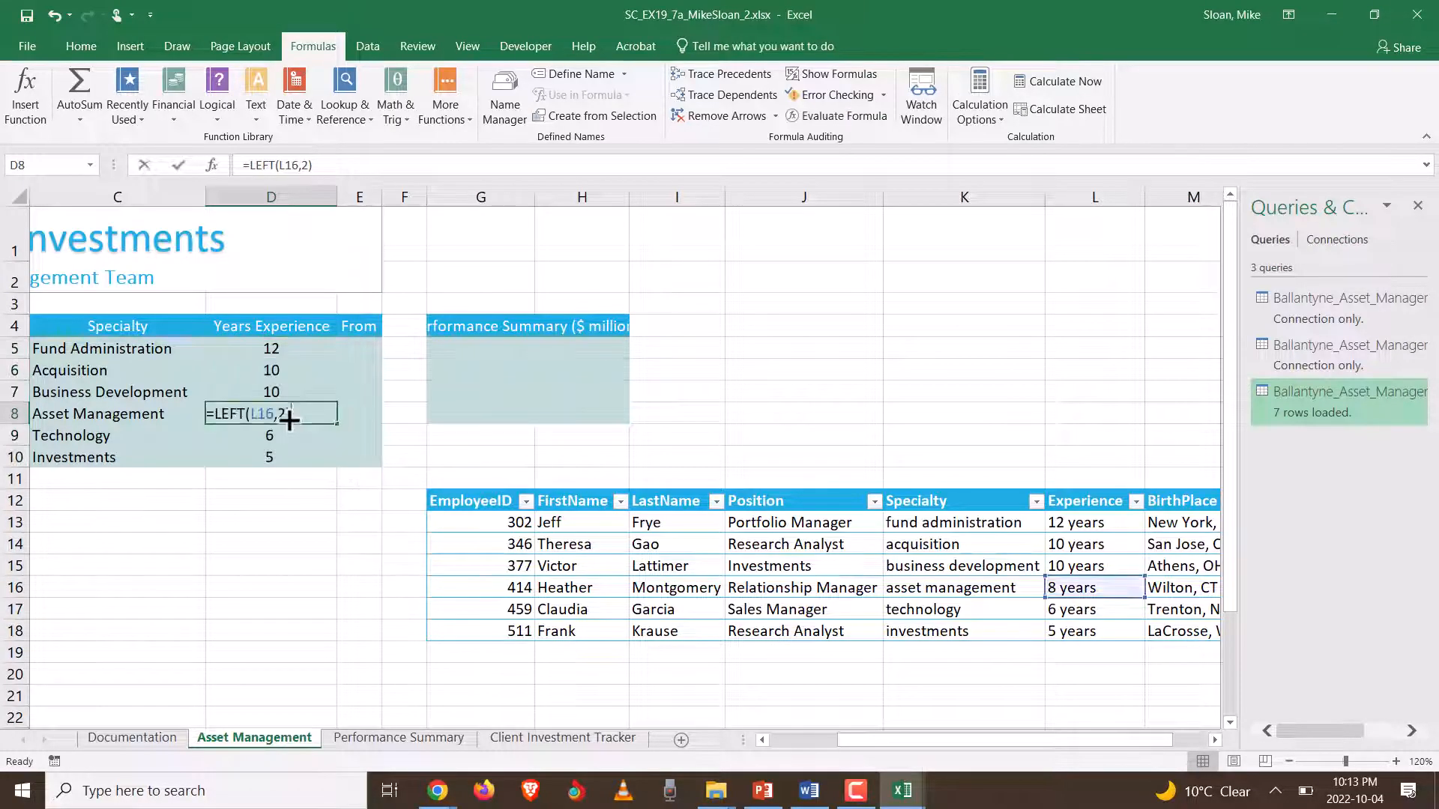
click(306, 412)
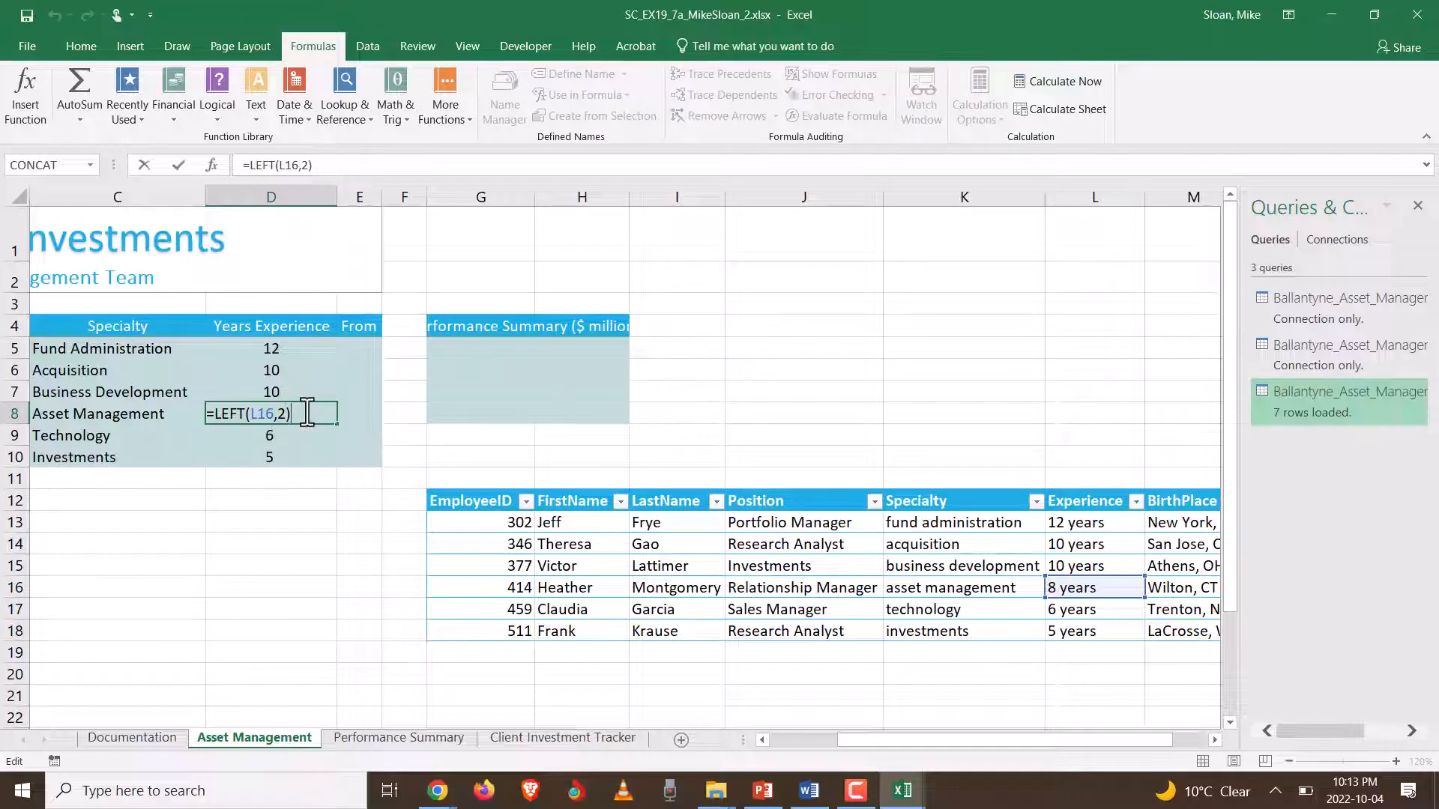
key(Return)
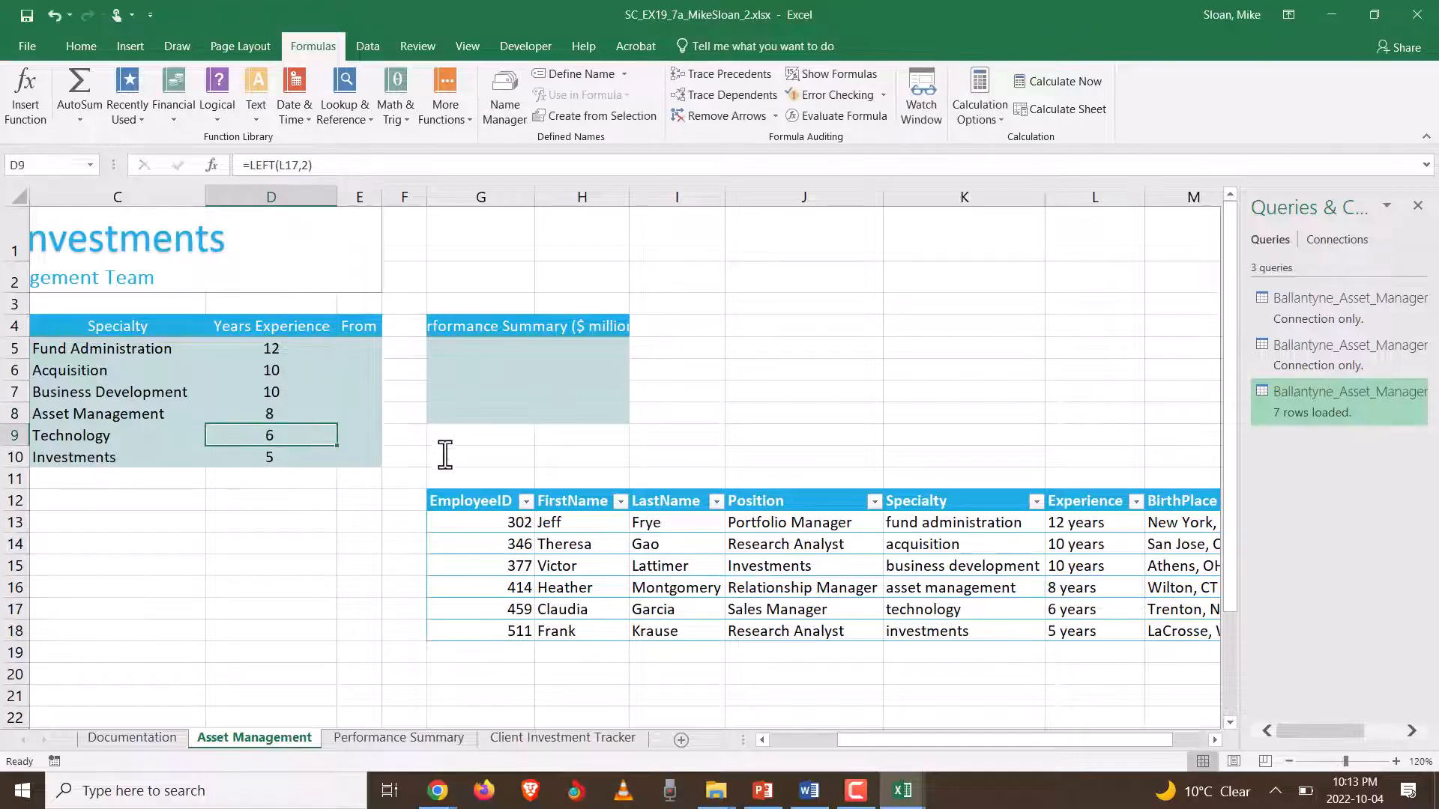
- Check task 5e in the Word instructions and start a RIGHT formula in Excel cell E5 with its function arguments open
key(alt)
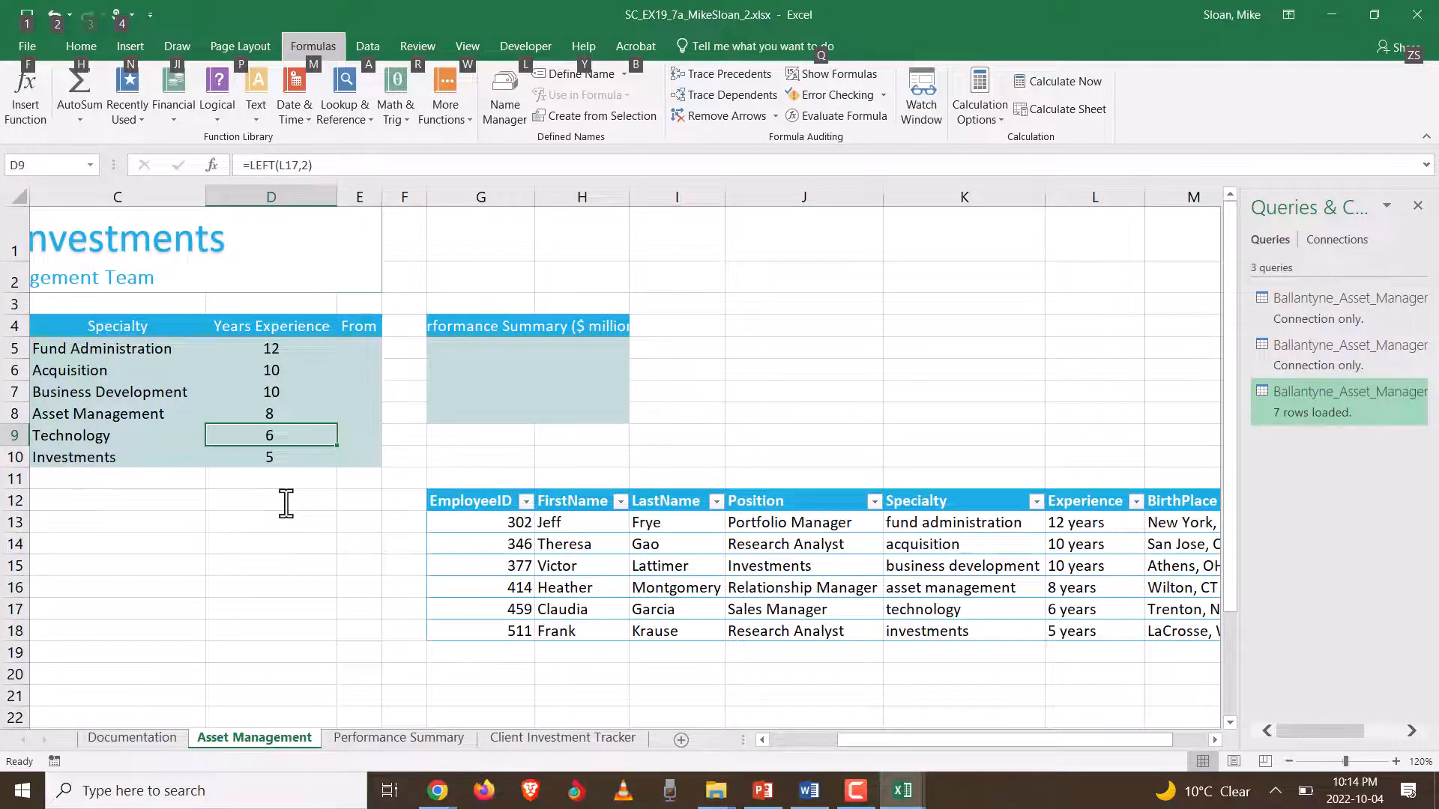
key(alt+Tab)
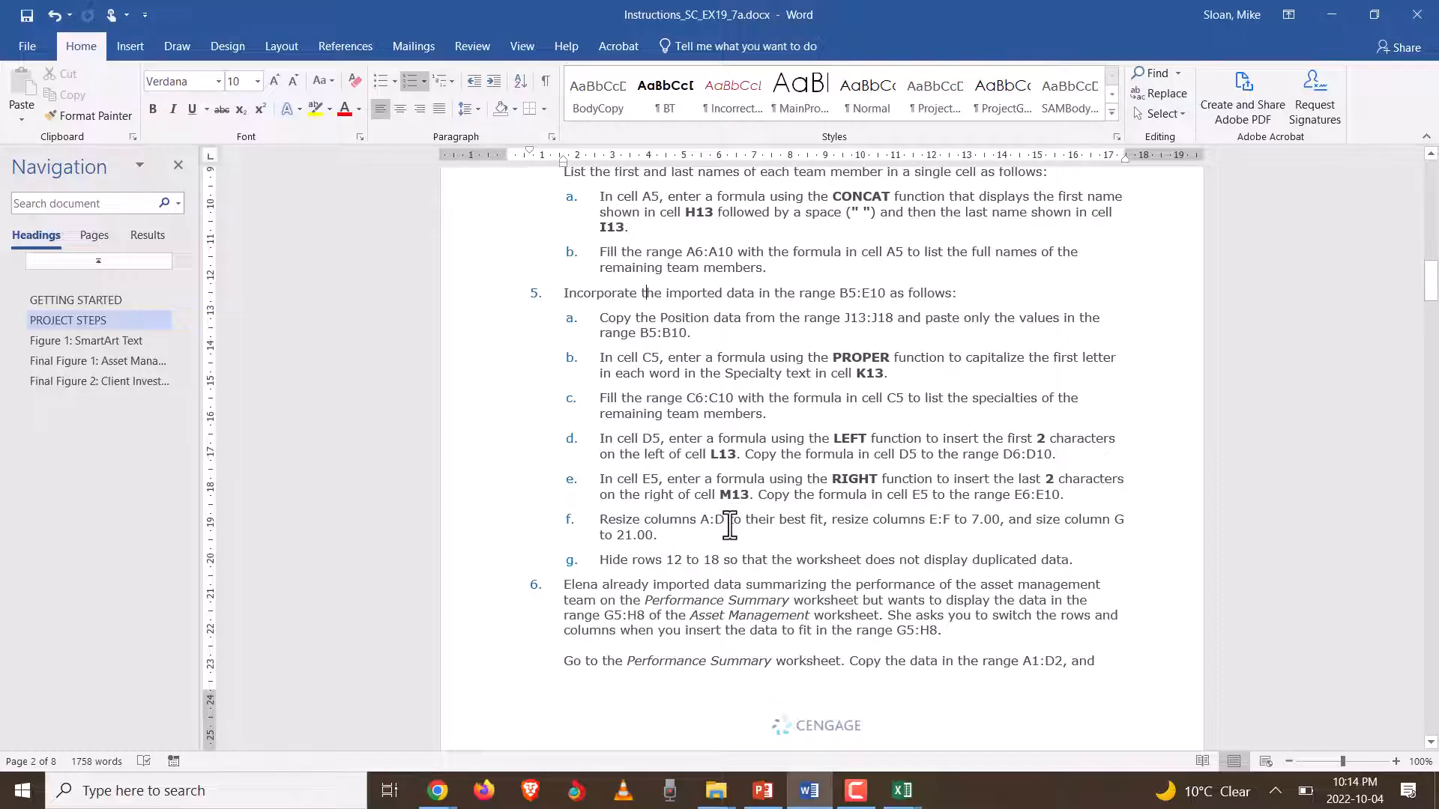
scroll(679, 440, up, 1)
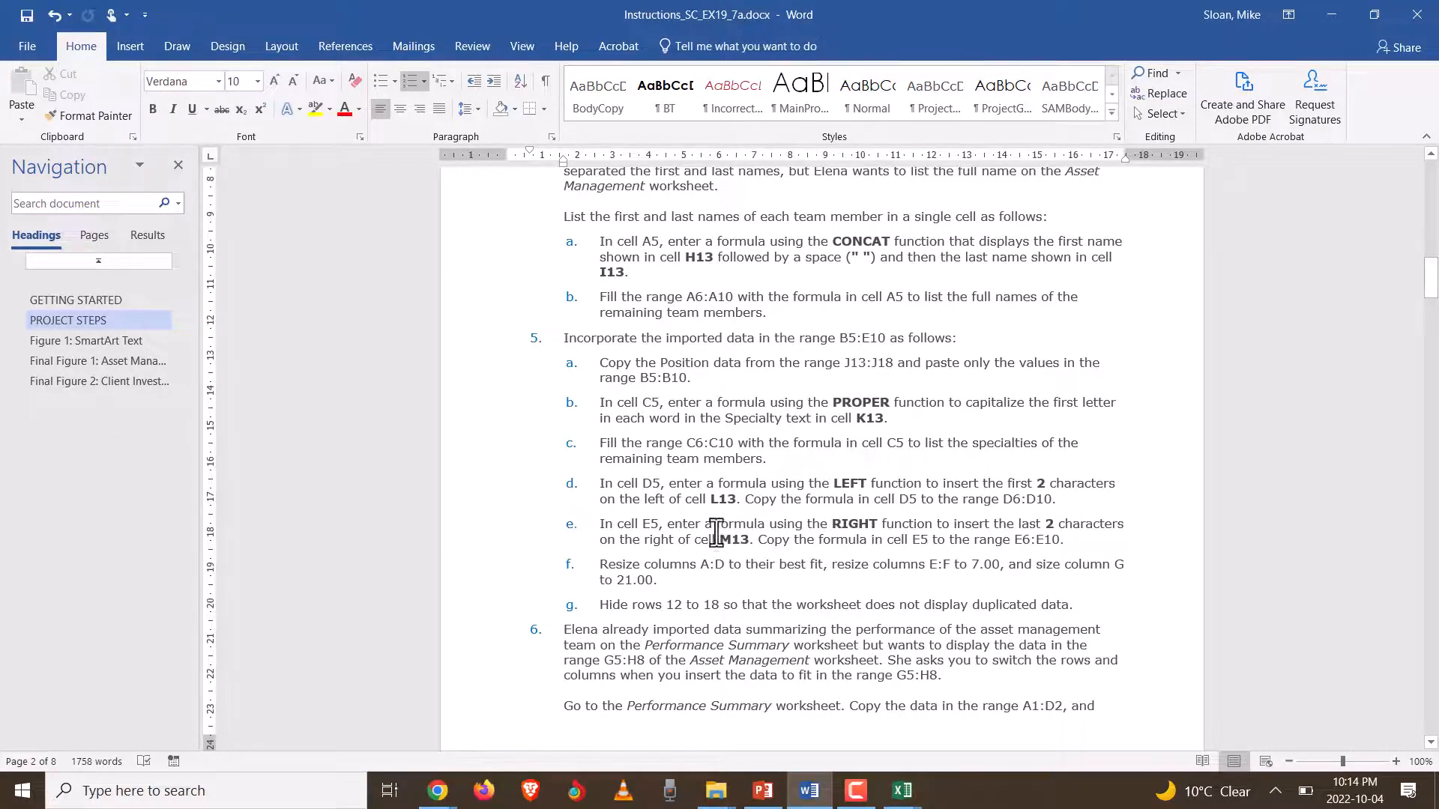
key(alt+Tab)
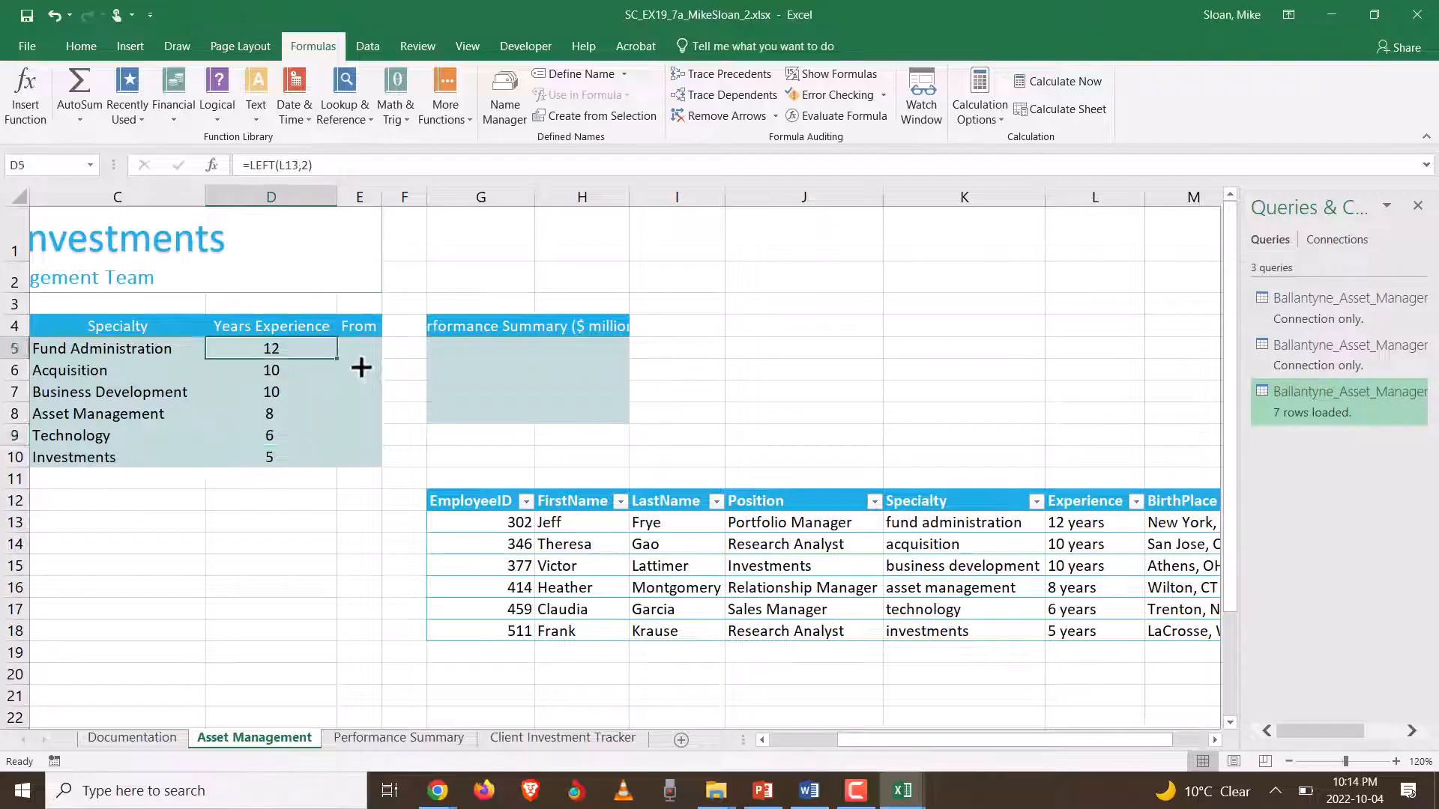
click(362, 353)
text(=right()
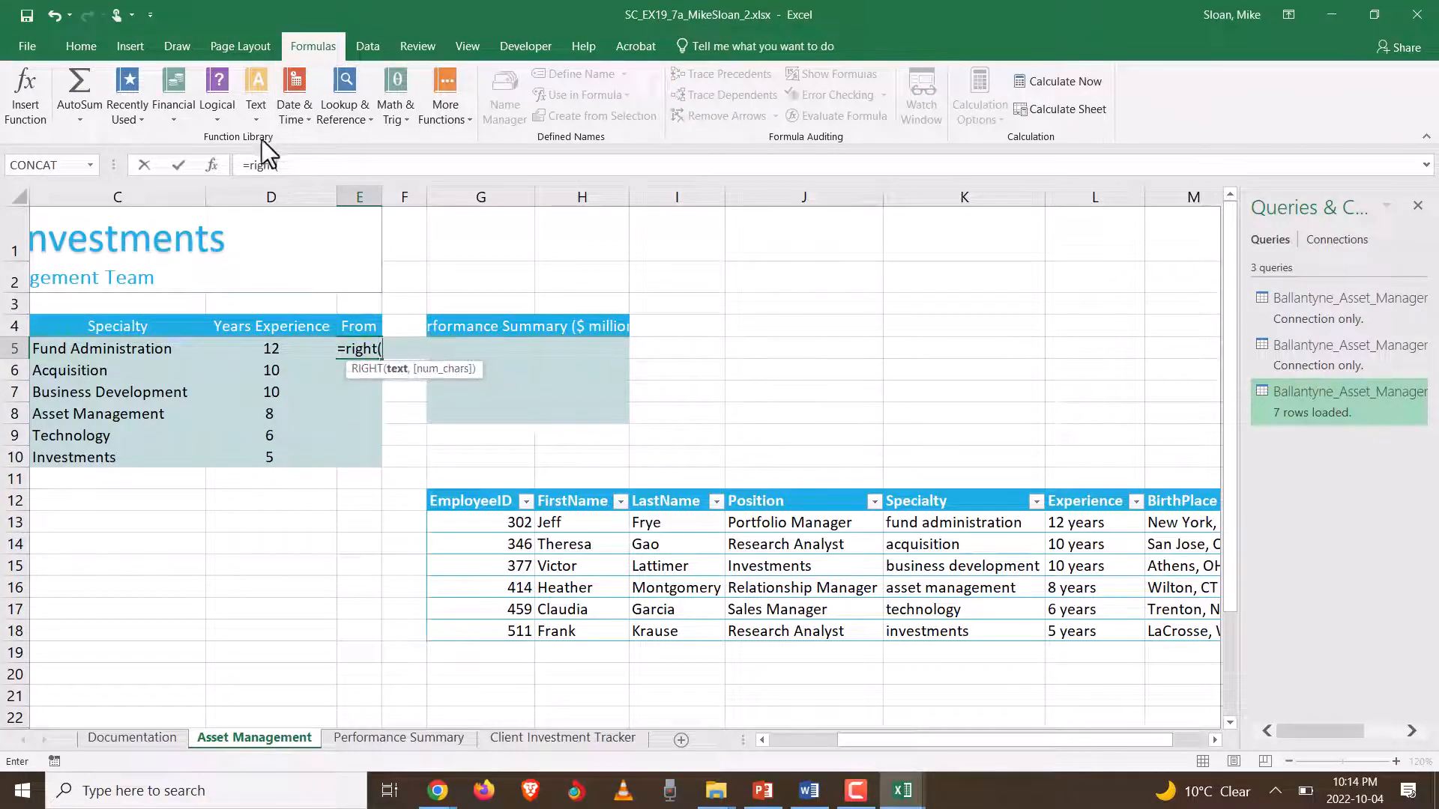
click(218, 158)
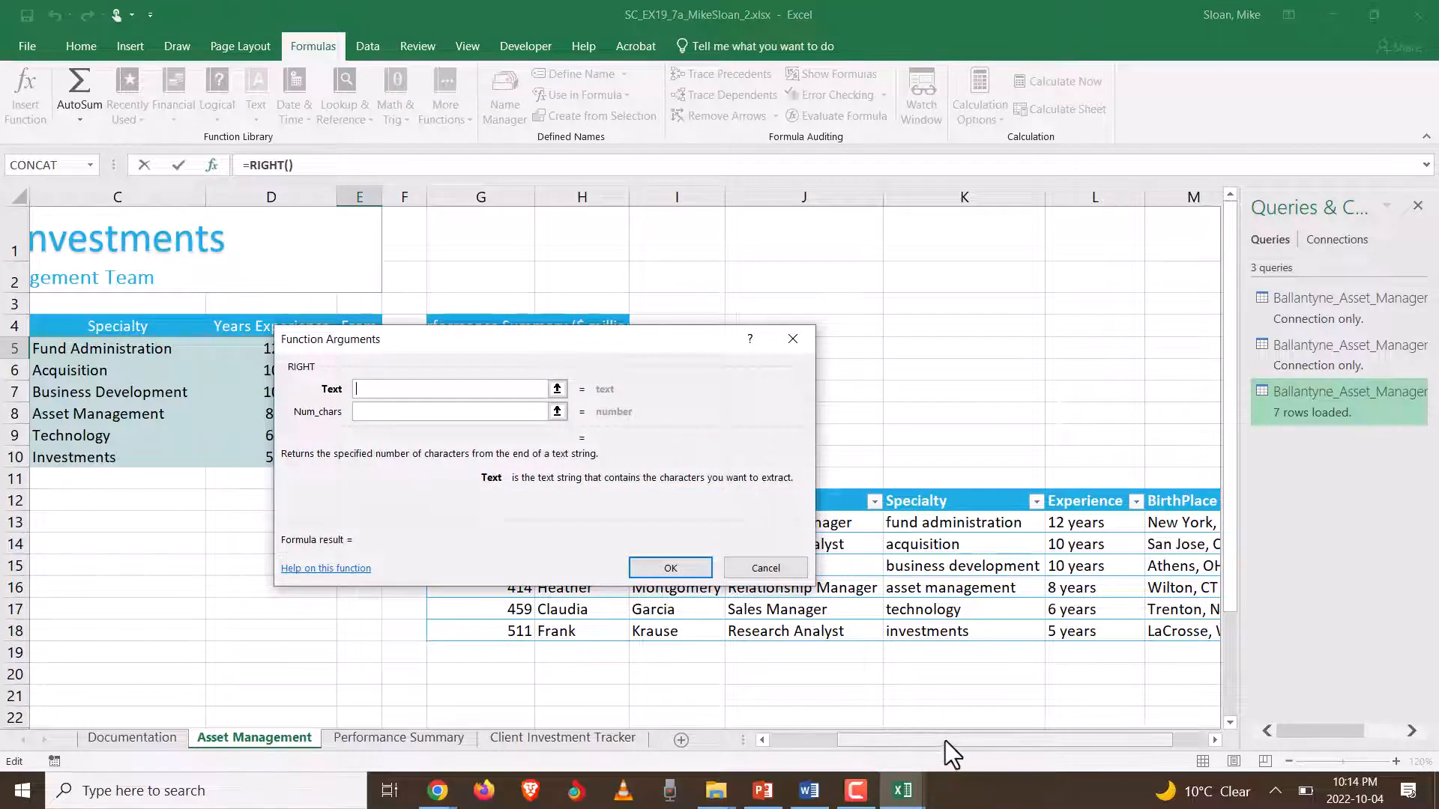
- Complete the RIGHT formula in E5 with M13 as its text and 2 characters, and fill it down through E10
drag(946, 741, 1050, 753)
click(989, 525)
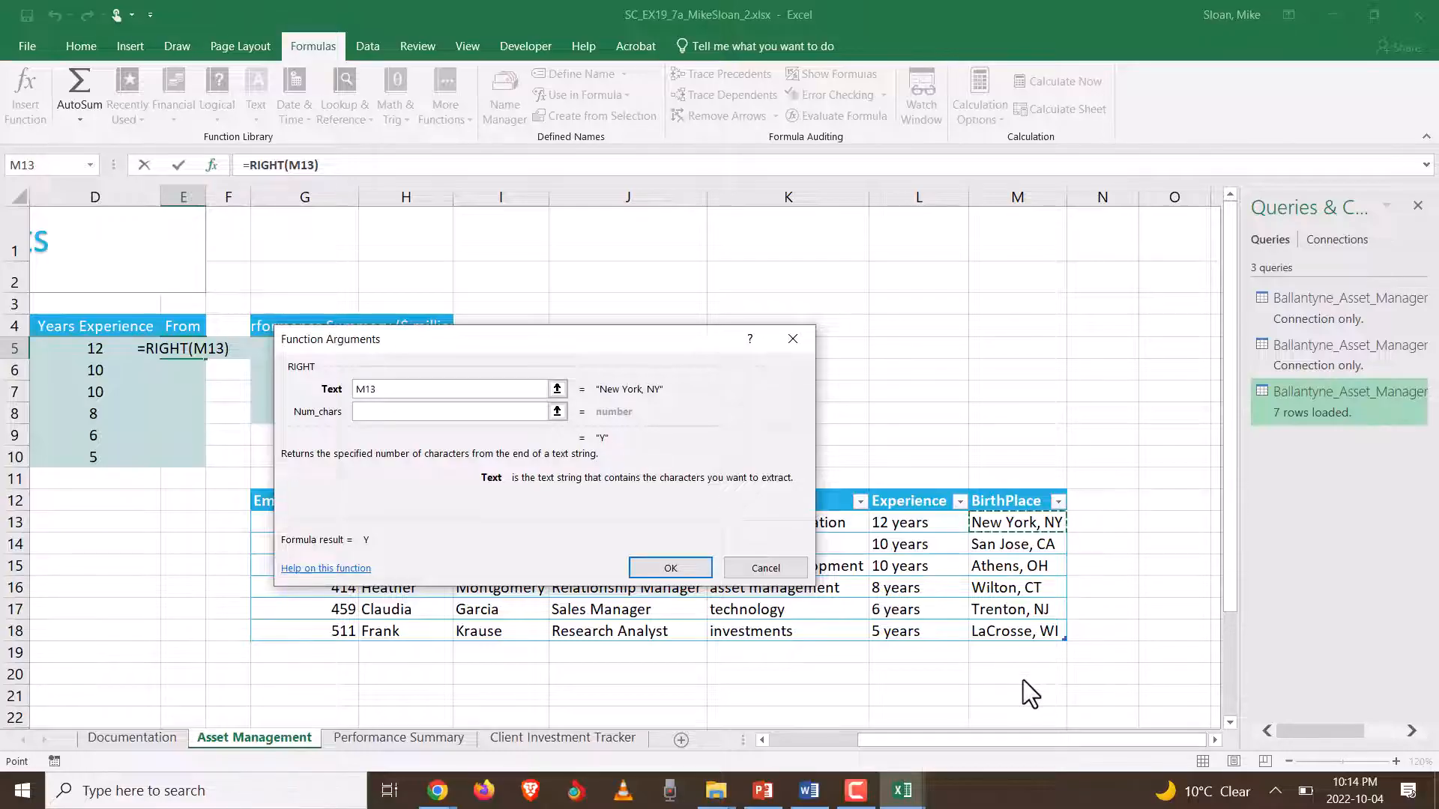
click(377, 413)
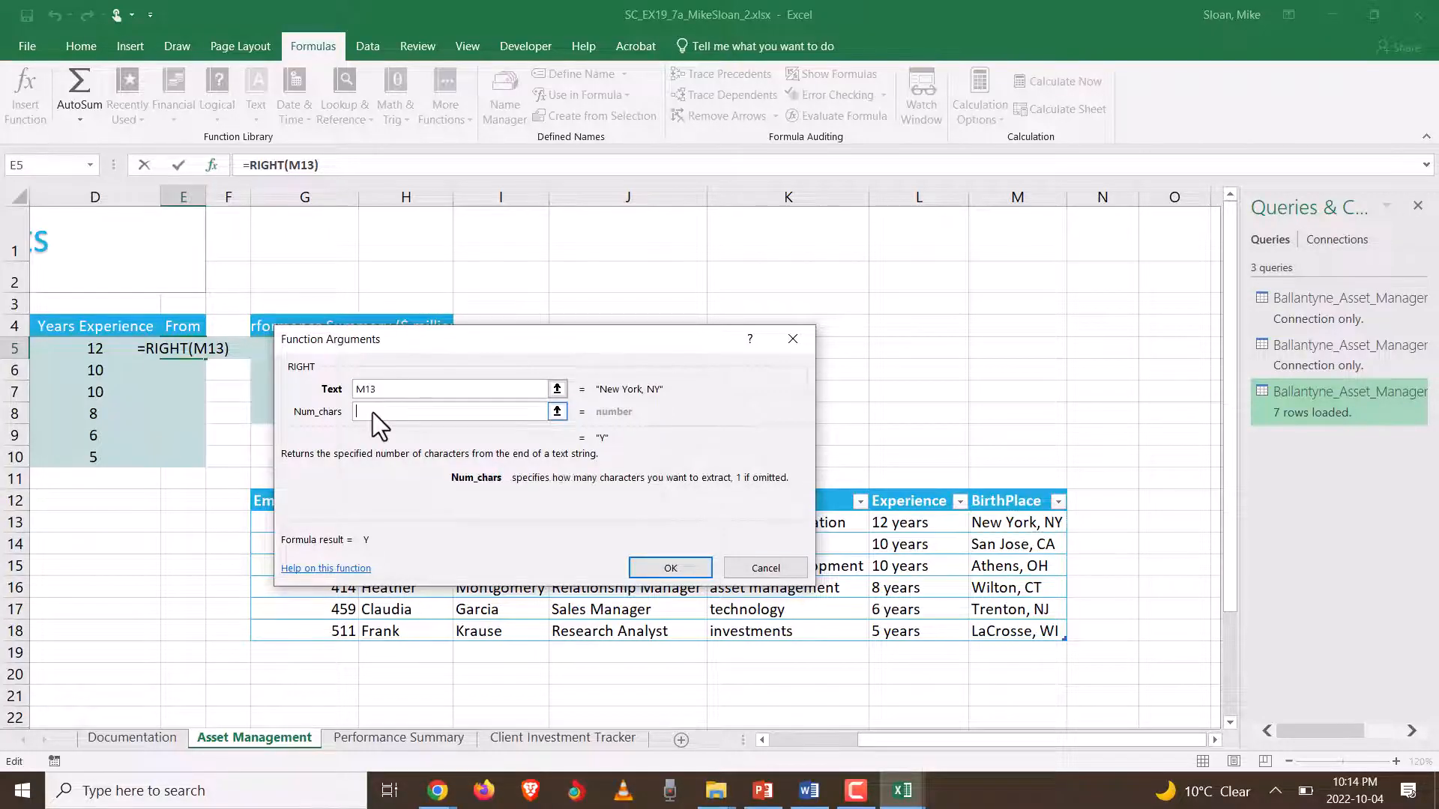
text(2)
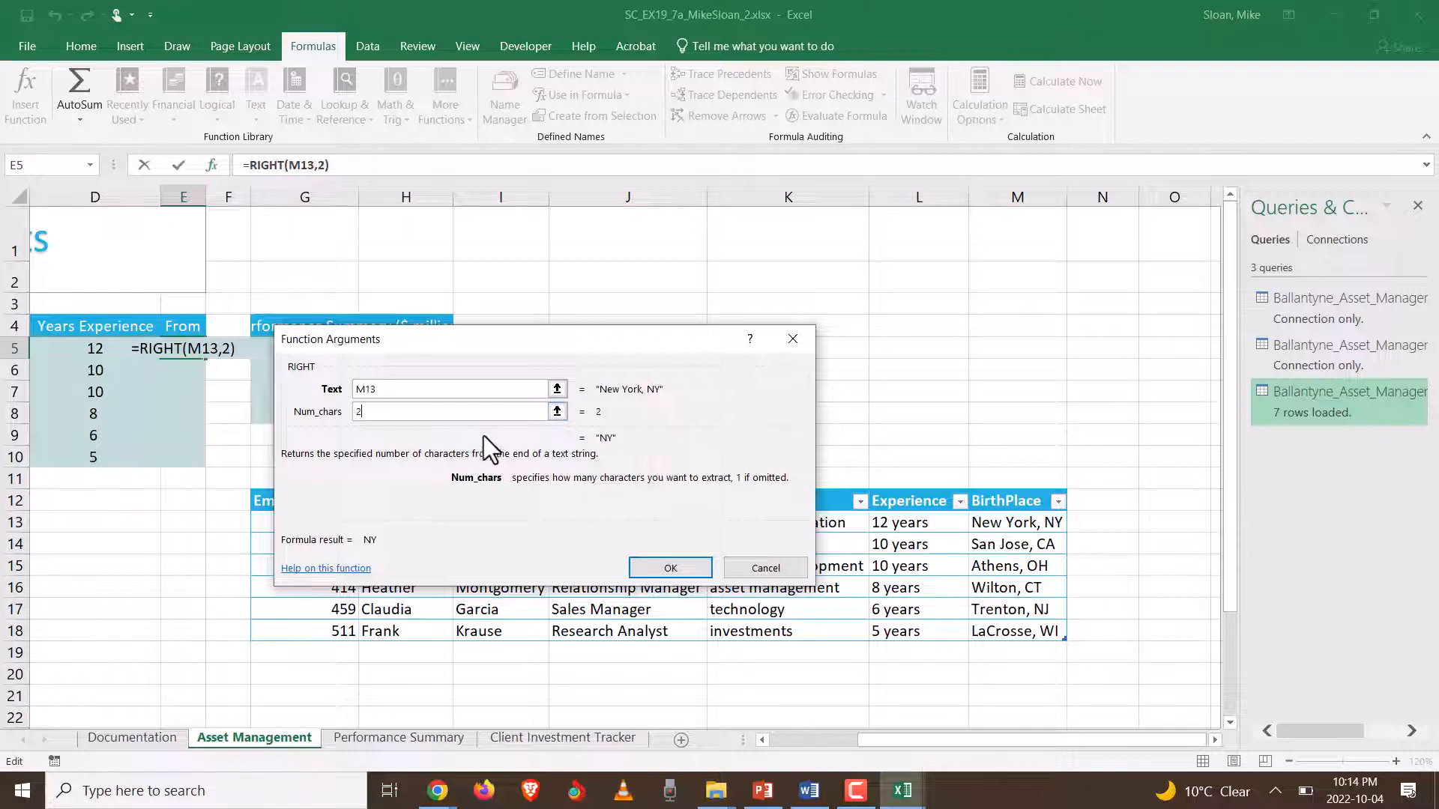
click(667, 567)
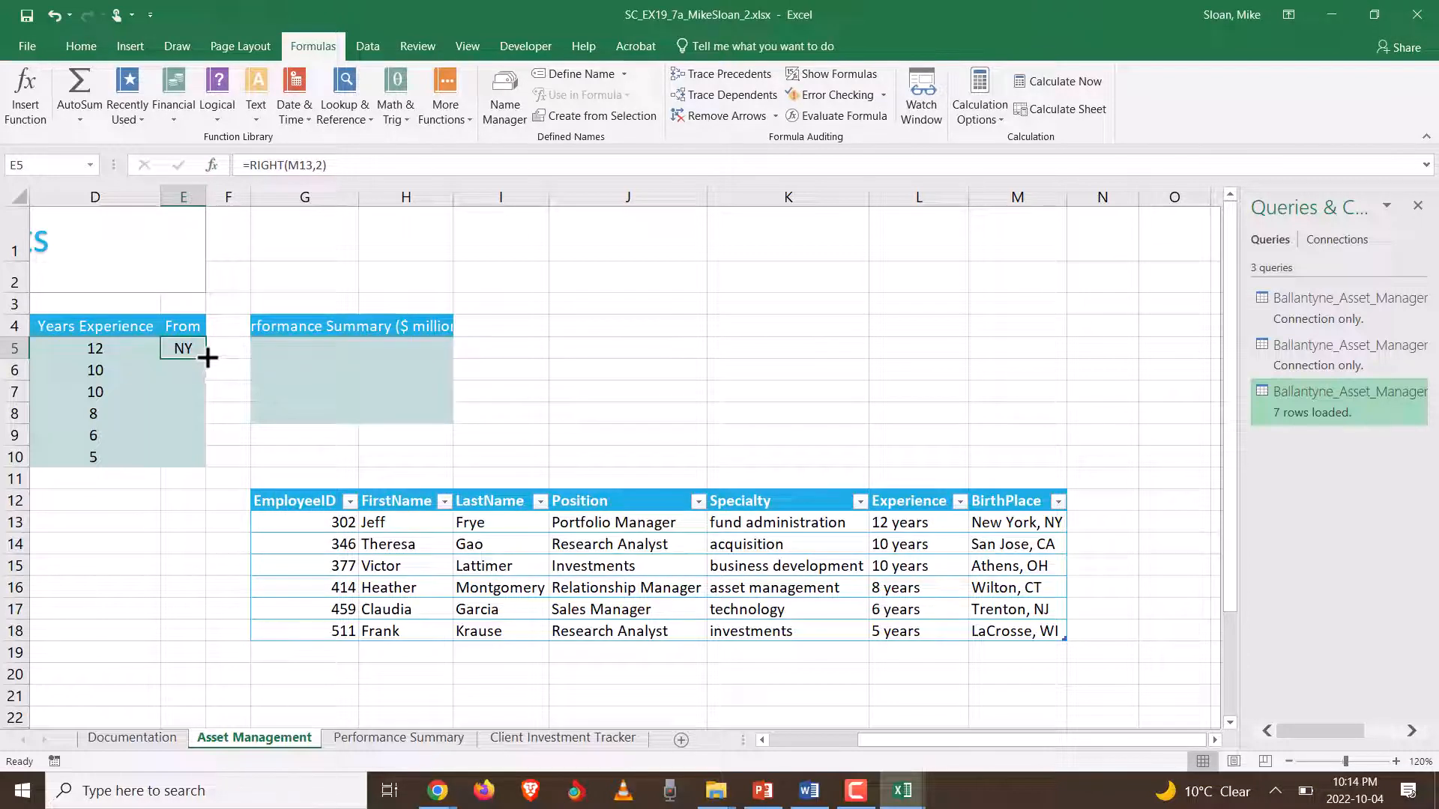
drag(206, 363, 200, 464)
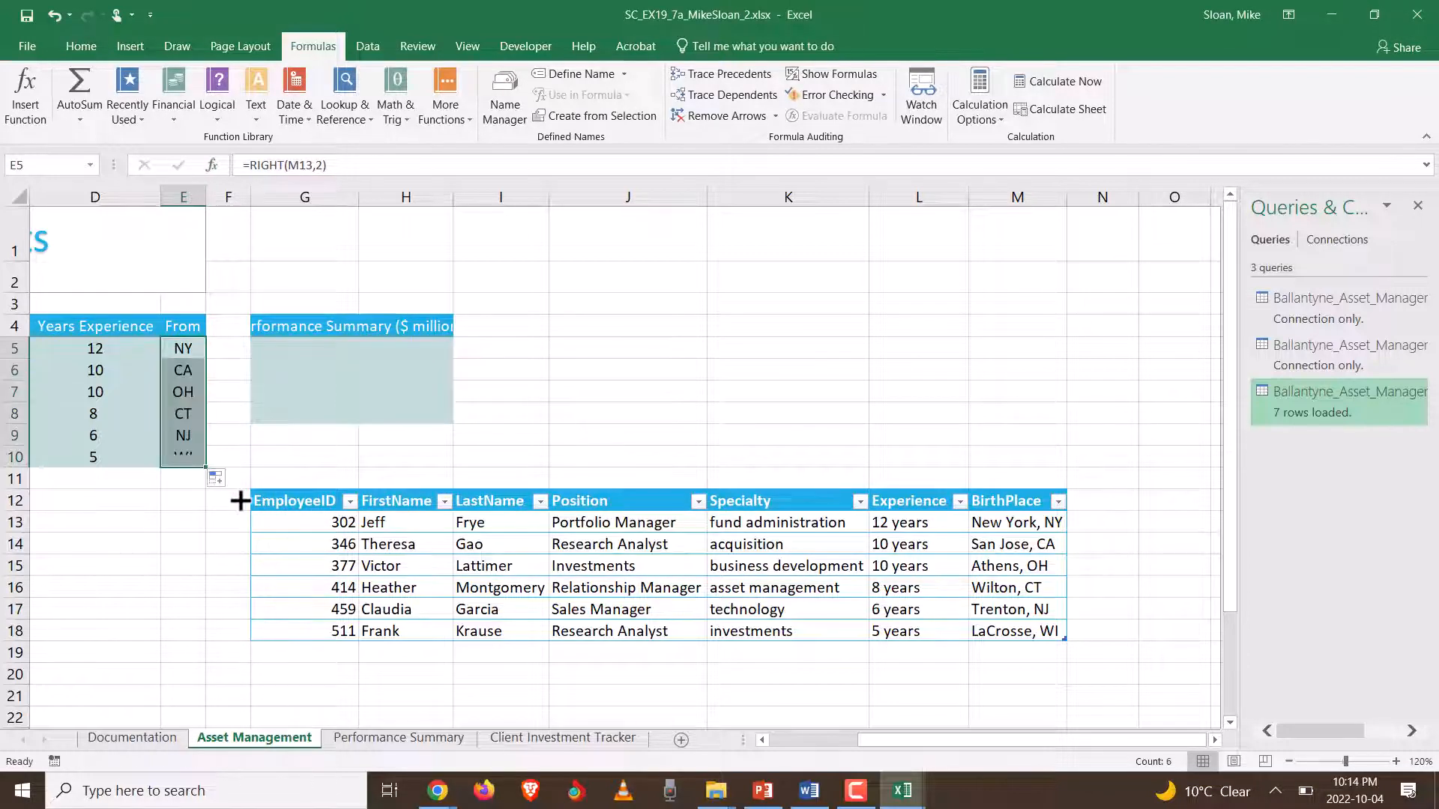
- Read tasks 5f and 5g in the Word instructions about resizing columns and hiding rows, and return to the Excel workbook
click(810, 786)
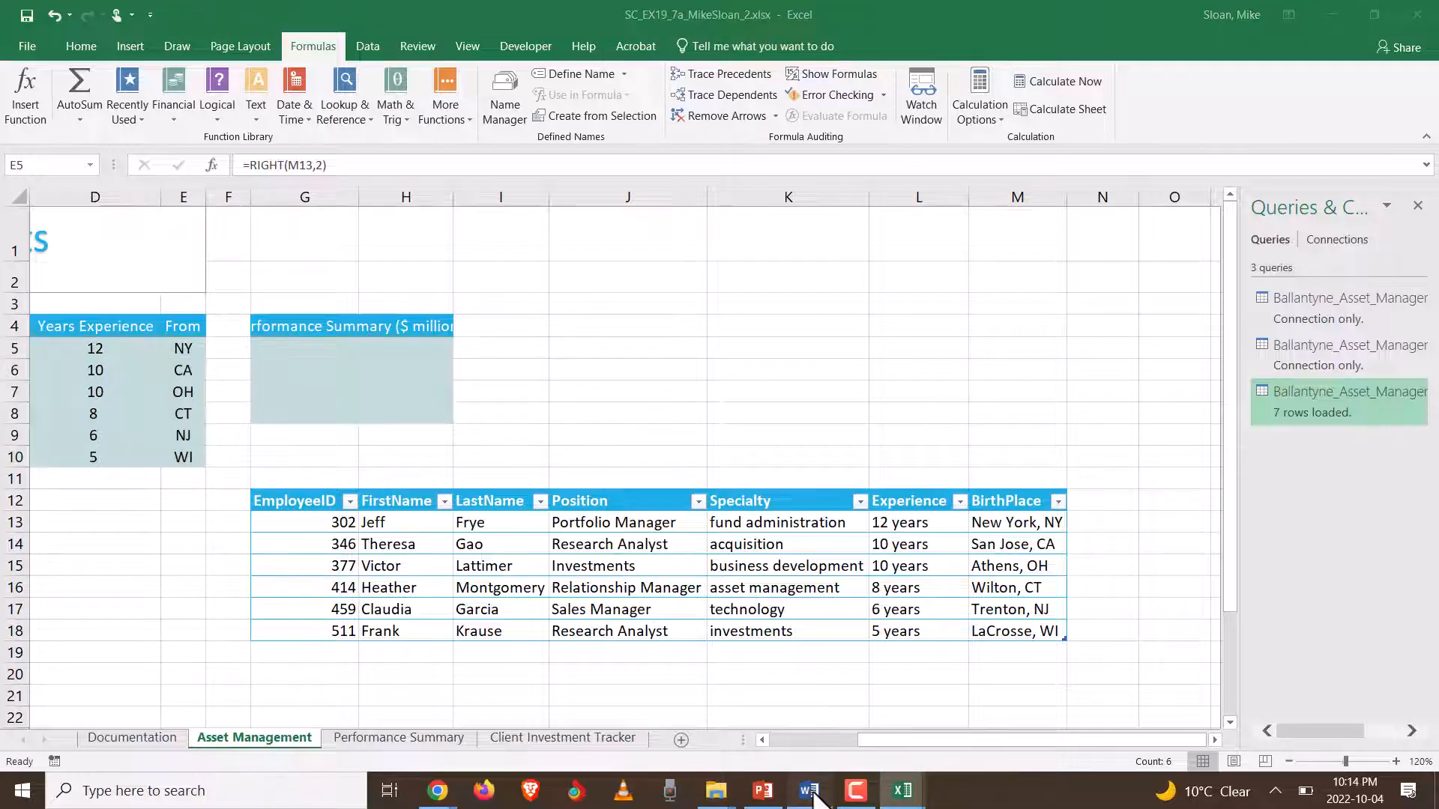
scroll(663, 592, down, 3)
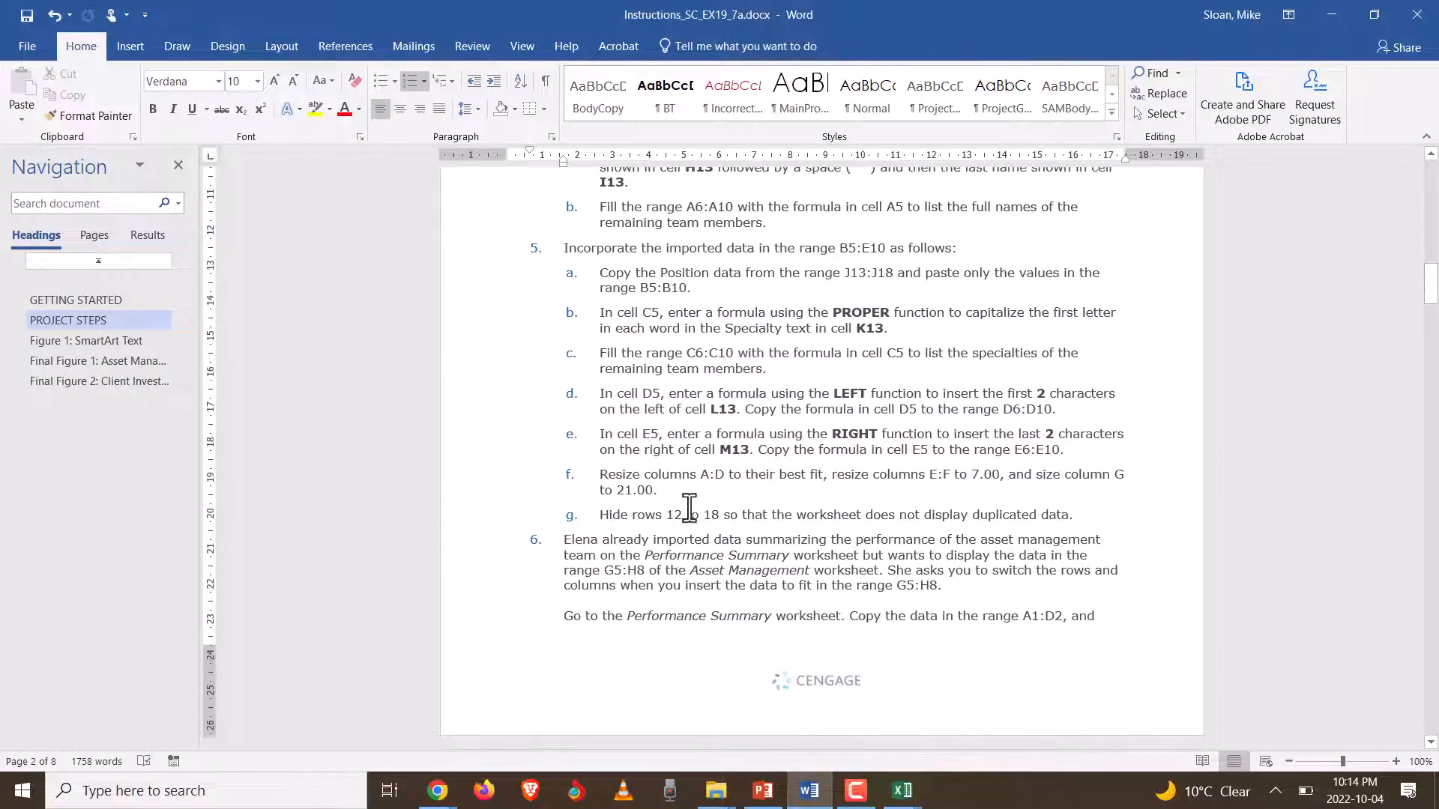
click(695, 497)
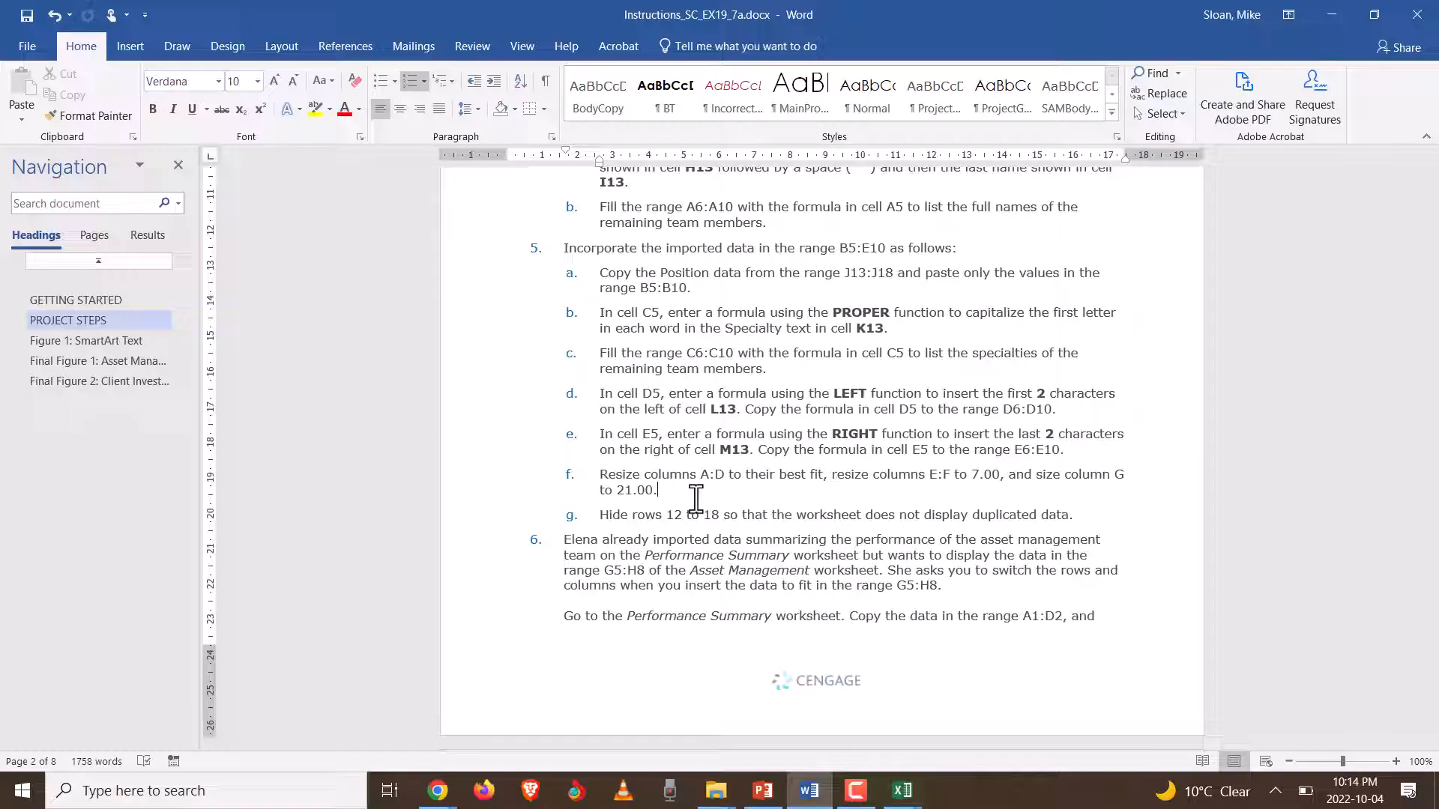
scroll(696, 480, down, 2)
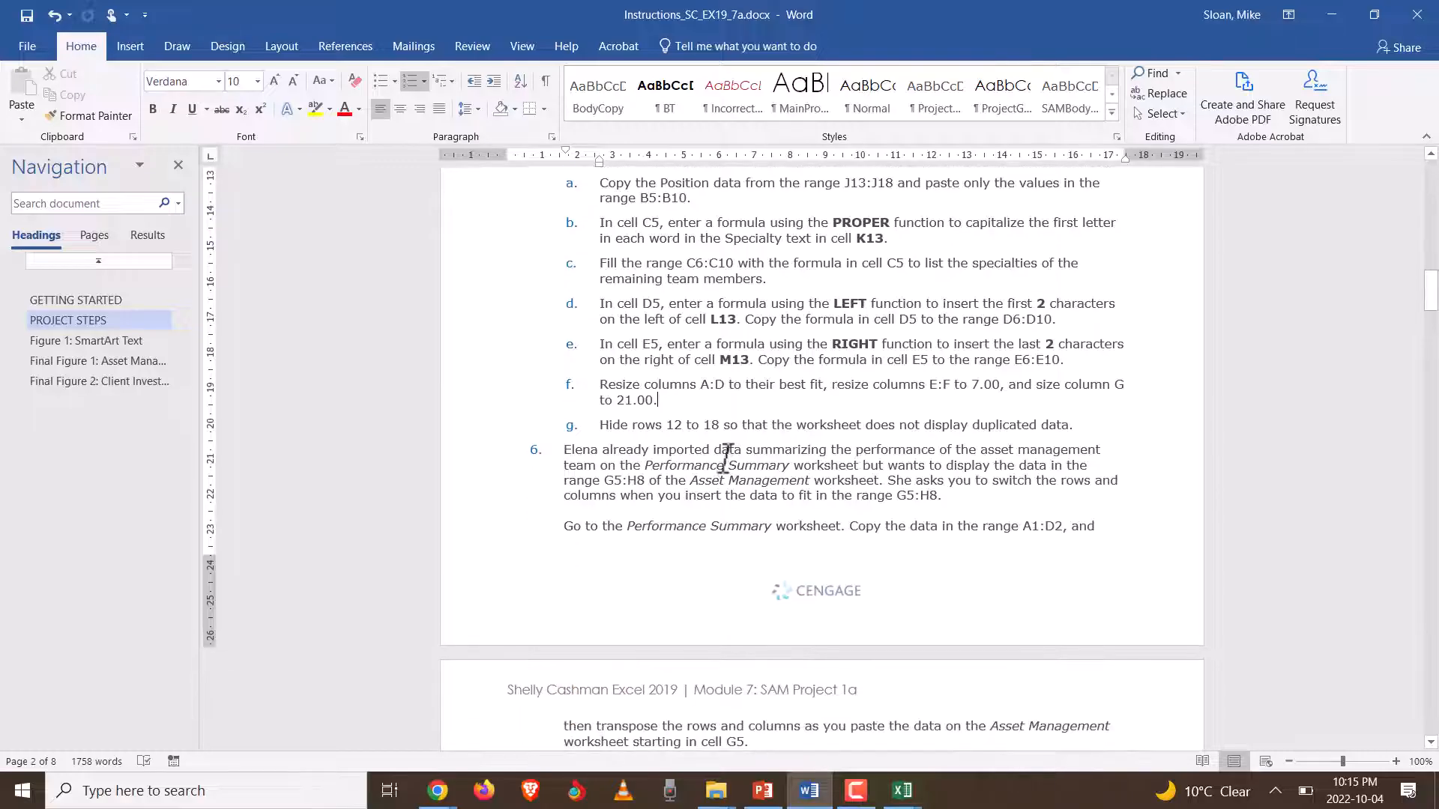
drag(1079, 425, 530, 390)
click(707, 437)
key(alt+Tab)
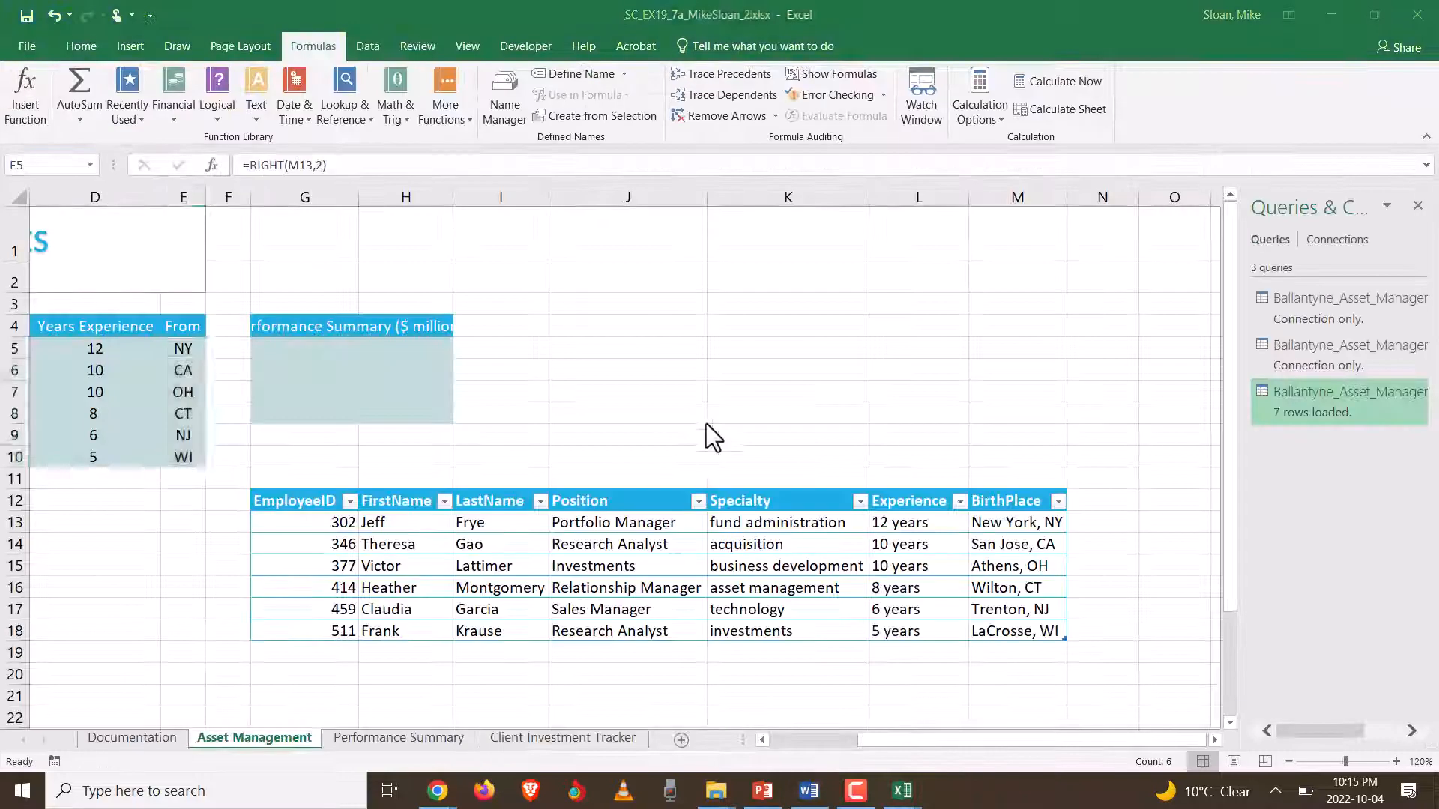
- Narrow column G slightly in Excel, recheck the column widths required by task 5f in Word and return to the workbook
mouse_move(361, 199)
mouse_down()
mouse_move(379, 200)
mouse_move(347, 200)
mouse_move(380, 203)
mouse_move(354, 200)
mouse_up()
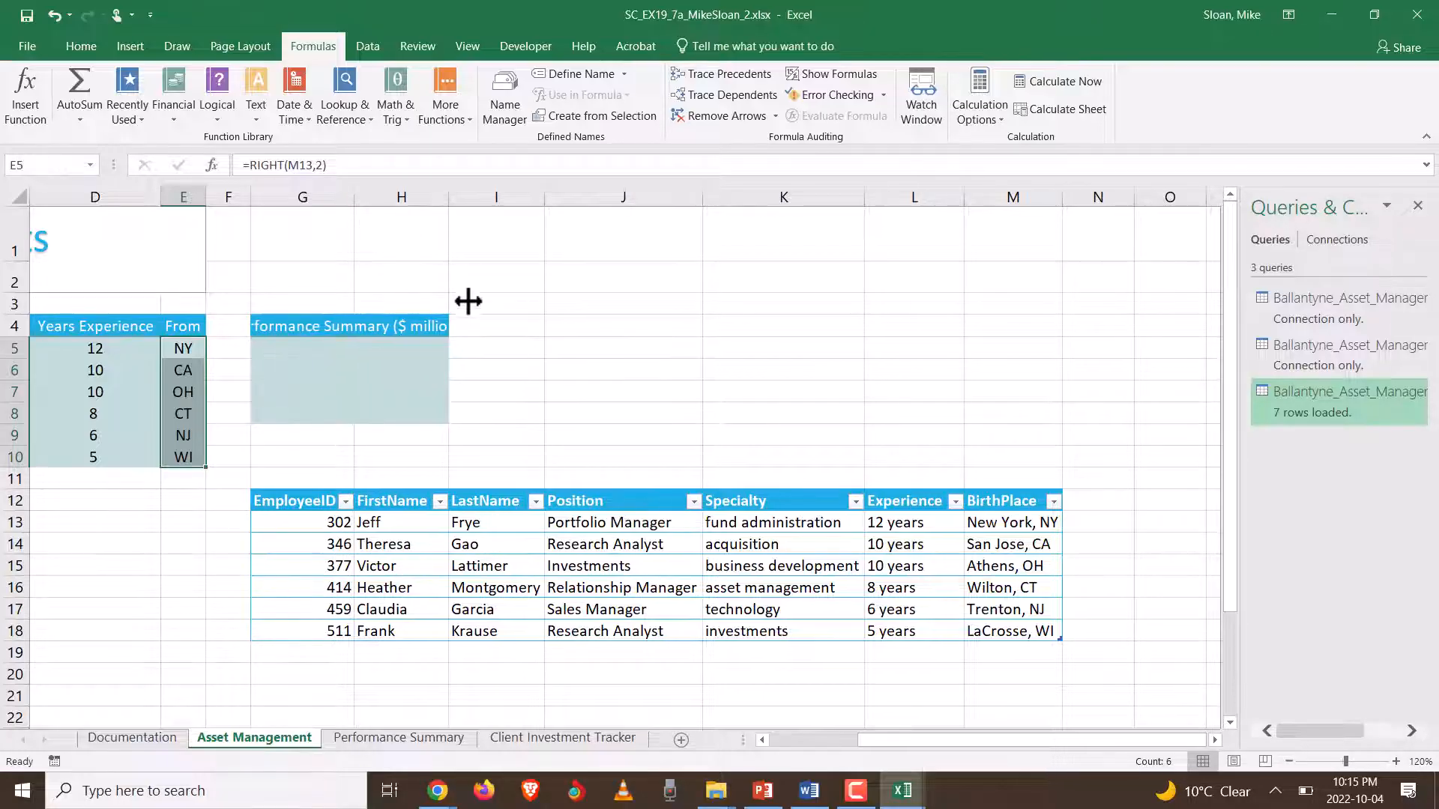
key(alt+Tab)
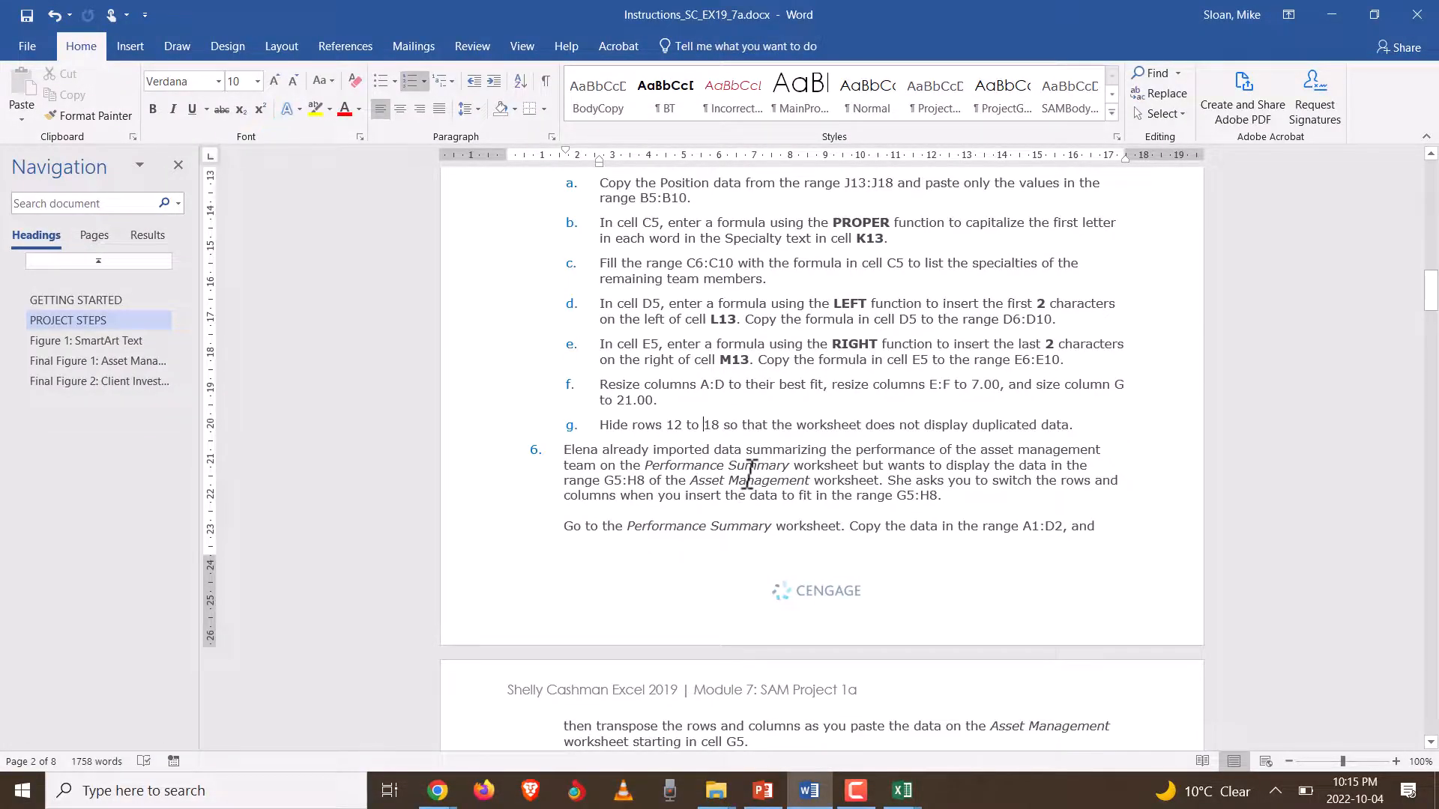
key(alt+Tab)
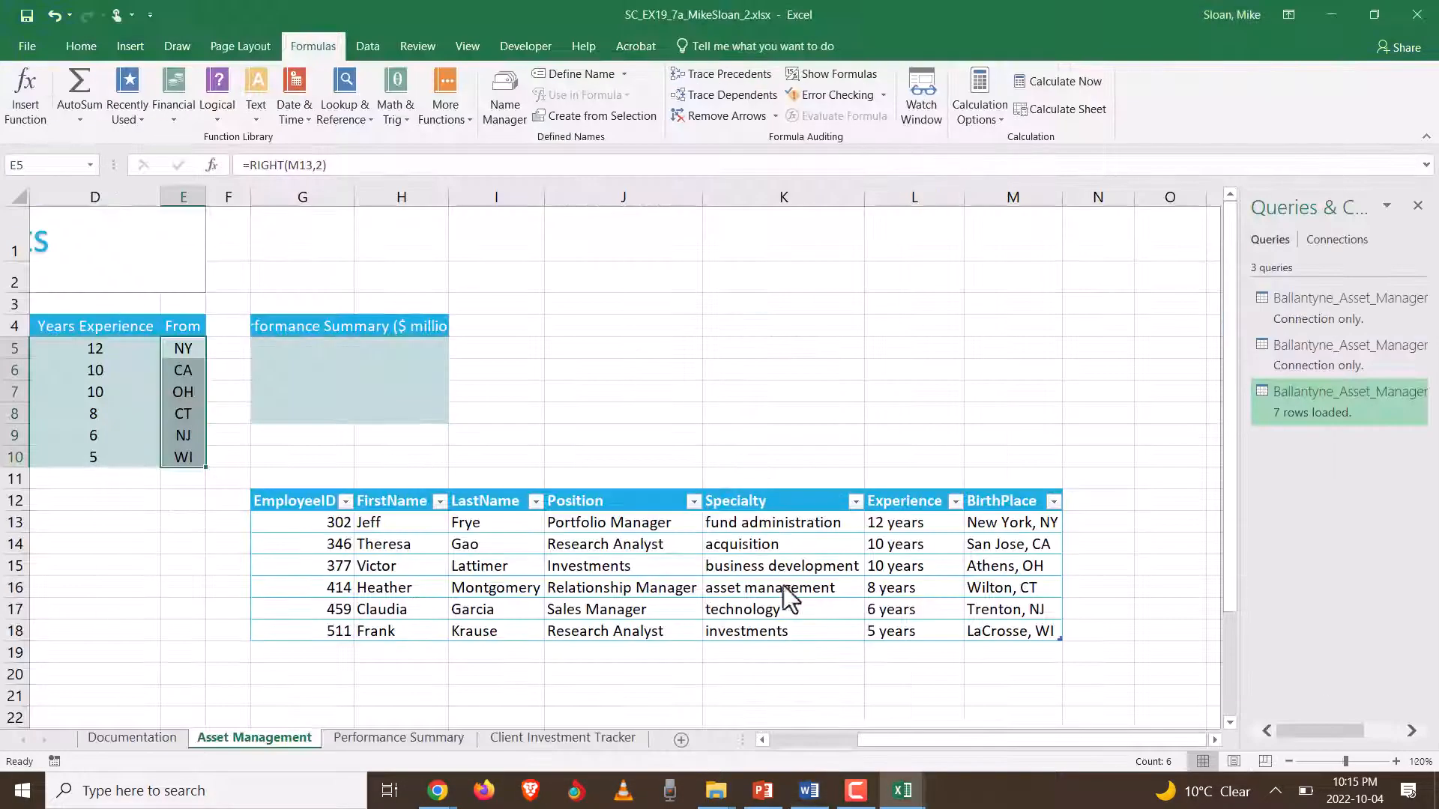
- AutoFit the widths of columns A through D on the Asset Management sheet
drag(902, 742, 649, 739)
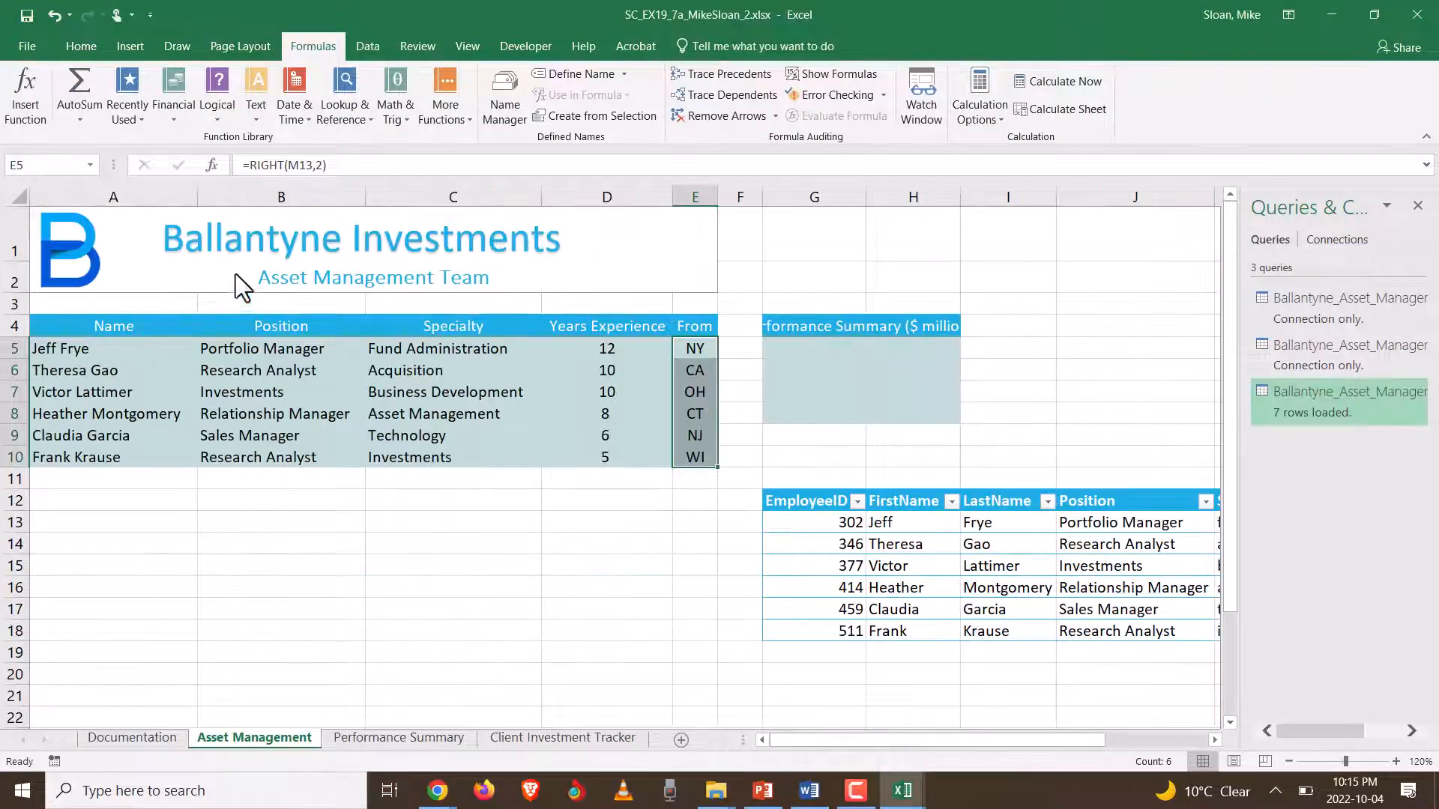
drag(119, 197, 590, 194)
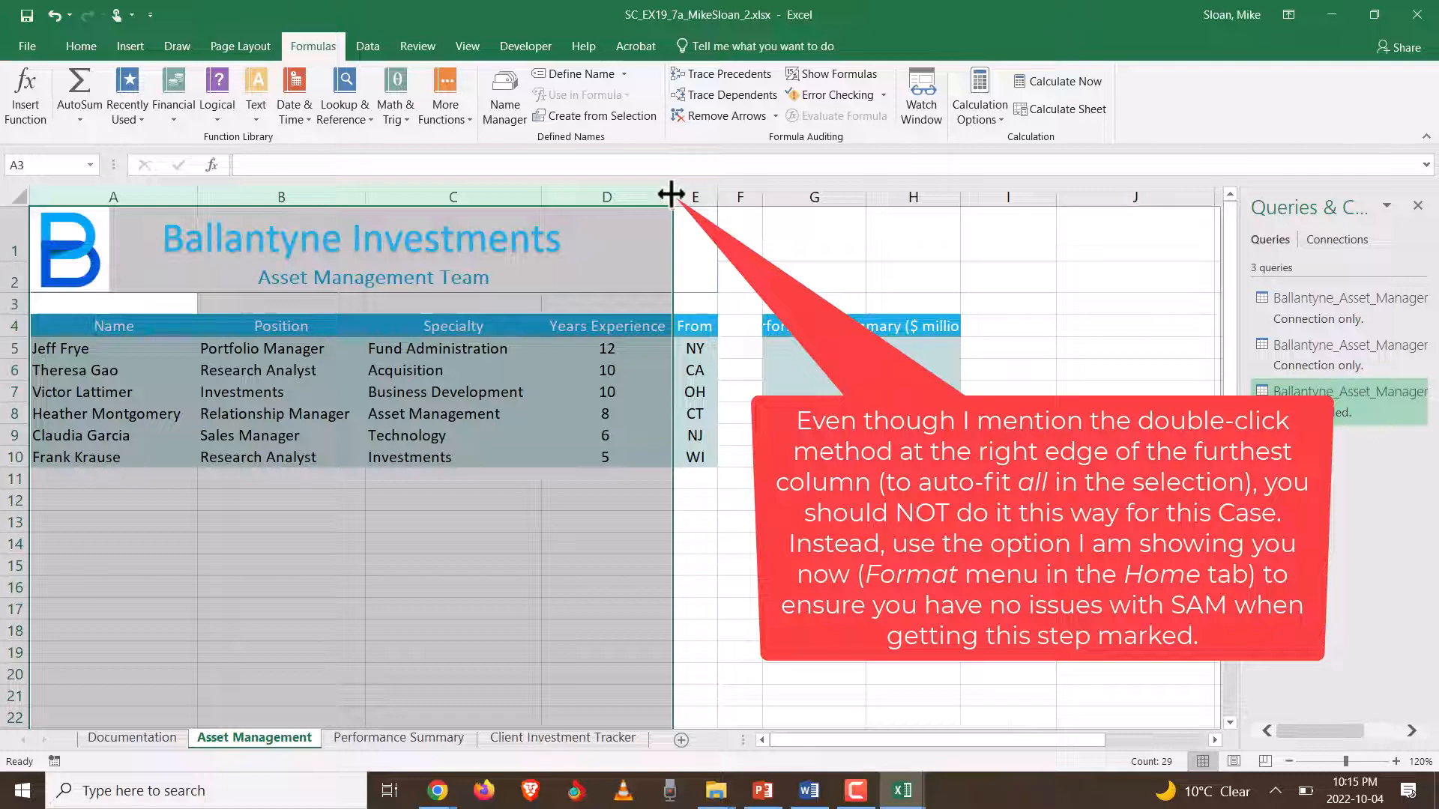
click(69, 45)
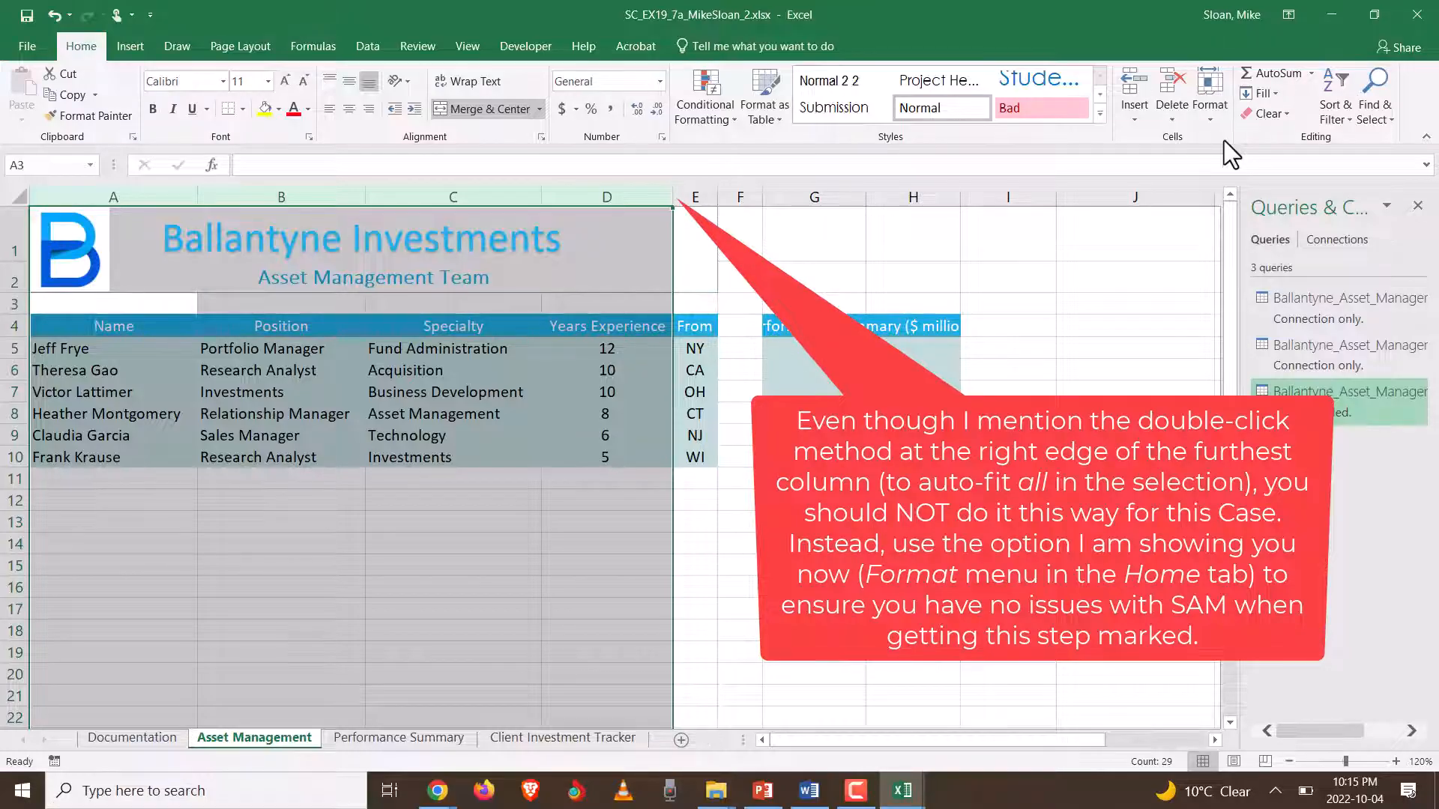
click(1214, 115)
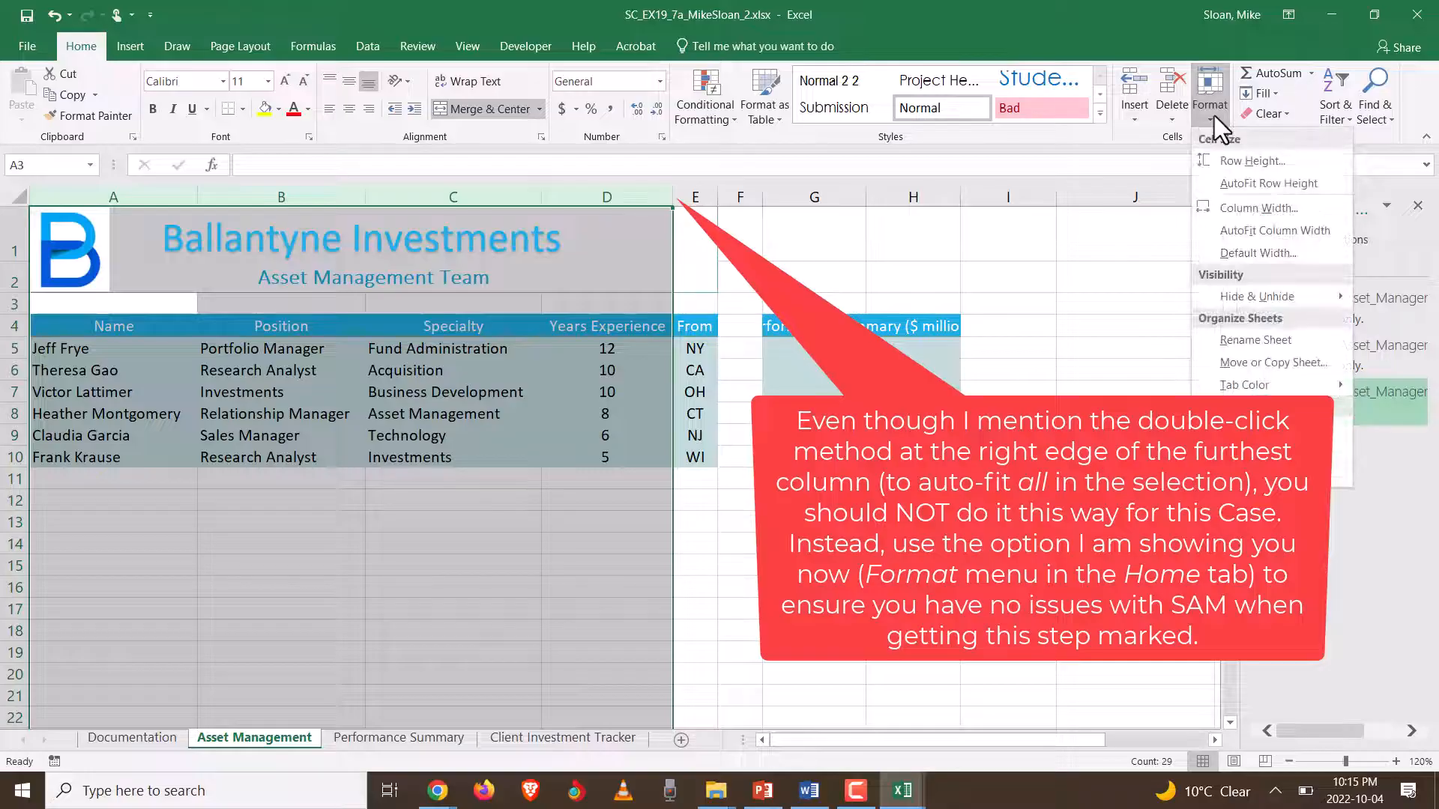
click(1285, 231)
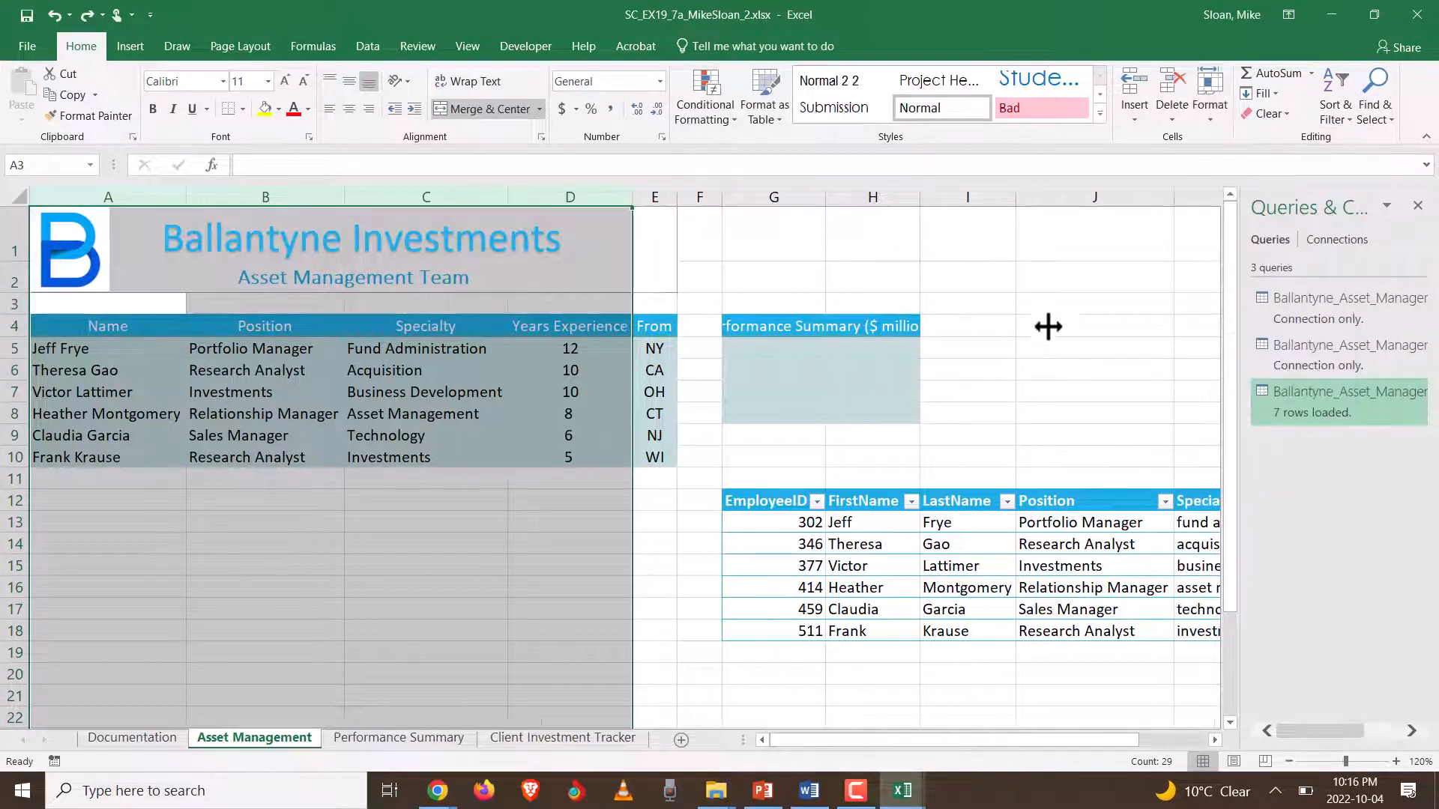
- Widen column I well beyond its contents, and AutoFit it back to the width of its longest entry
click(982, 197)
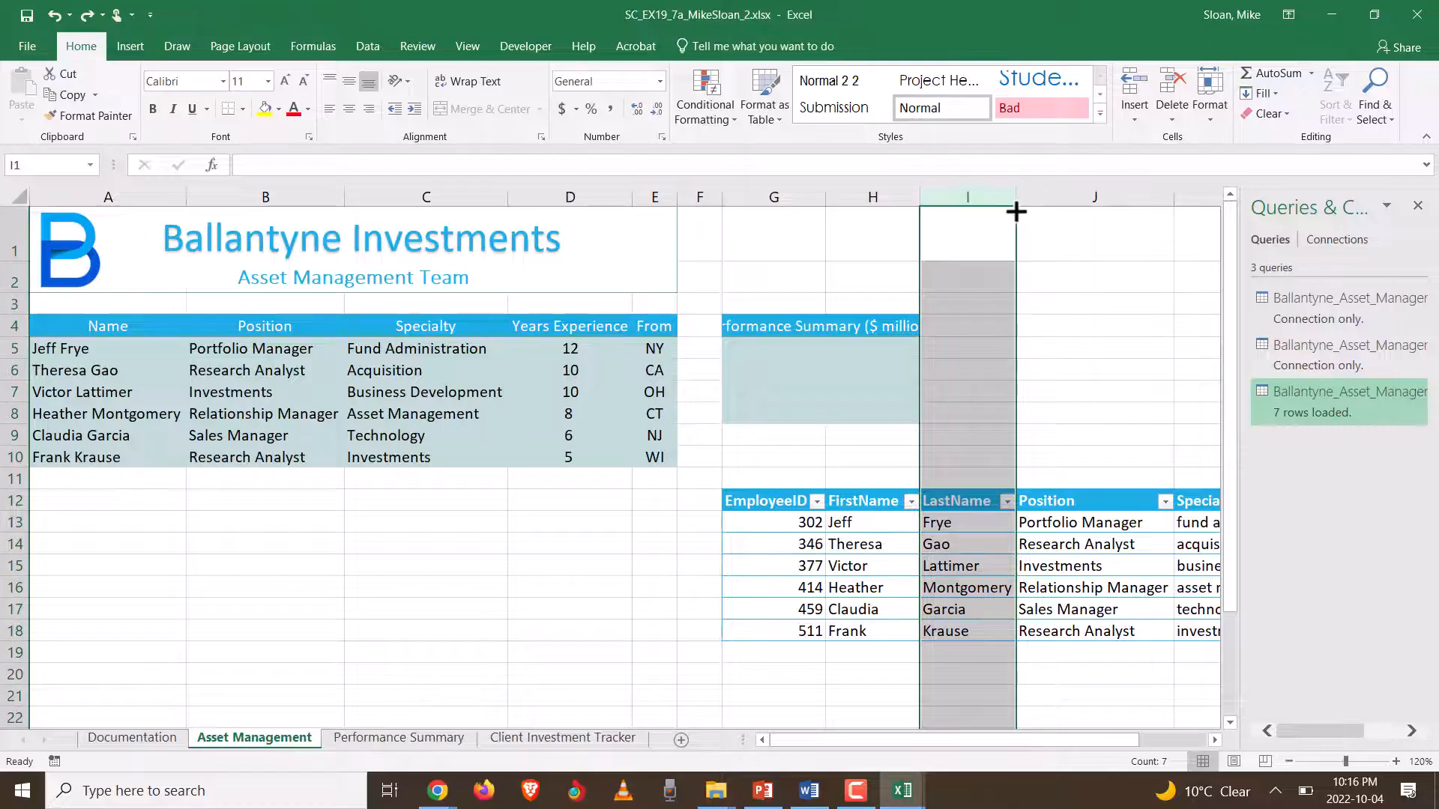
drag(1014, 199, 1089, 199)
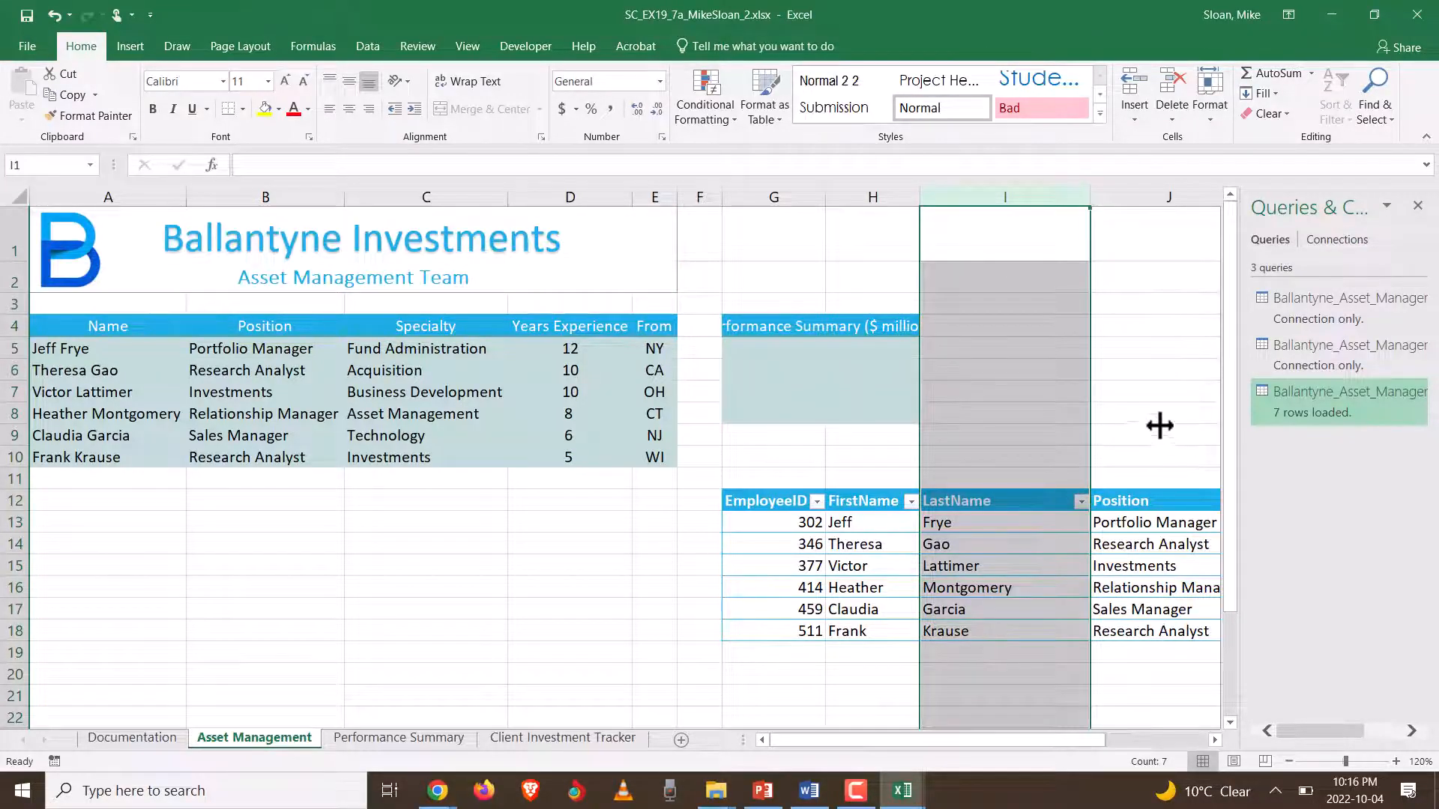
click(1013, 592)
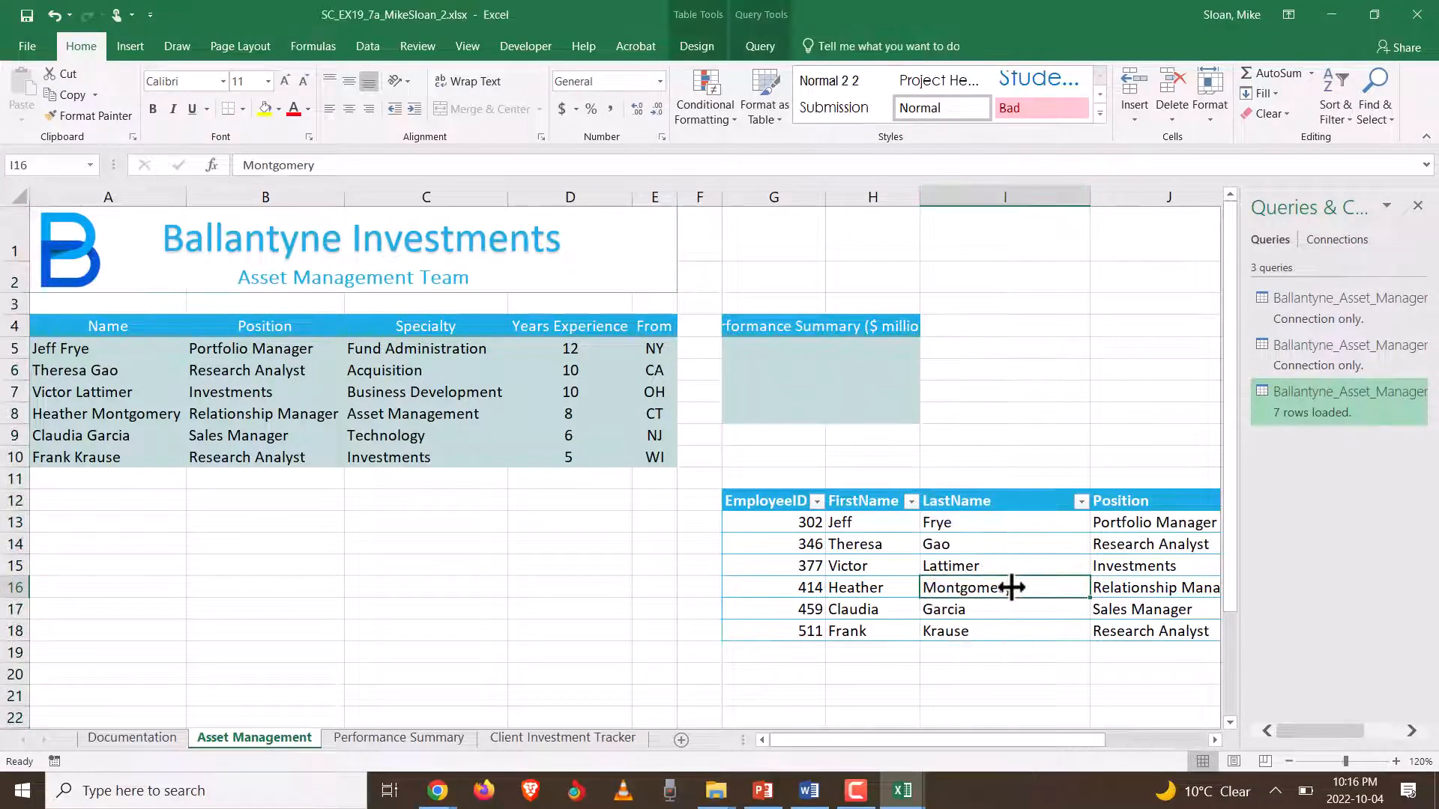
click(1050, 196)
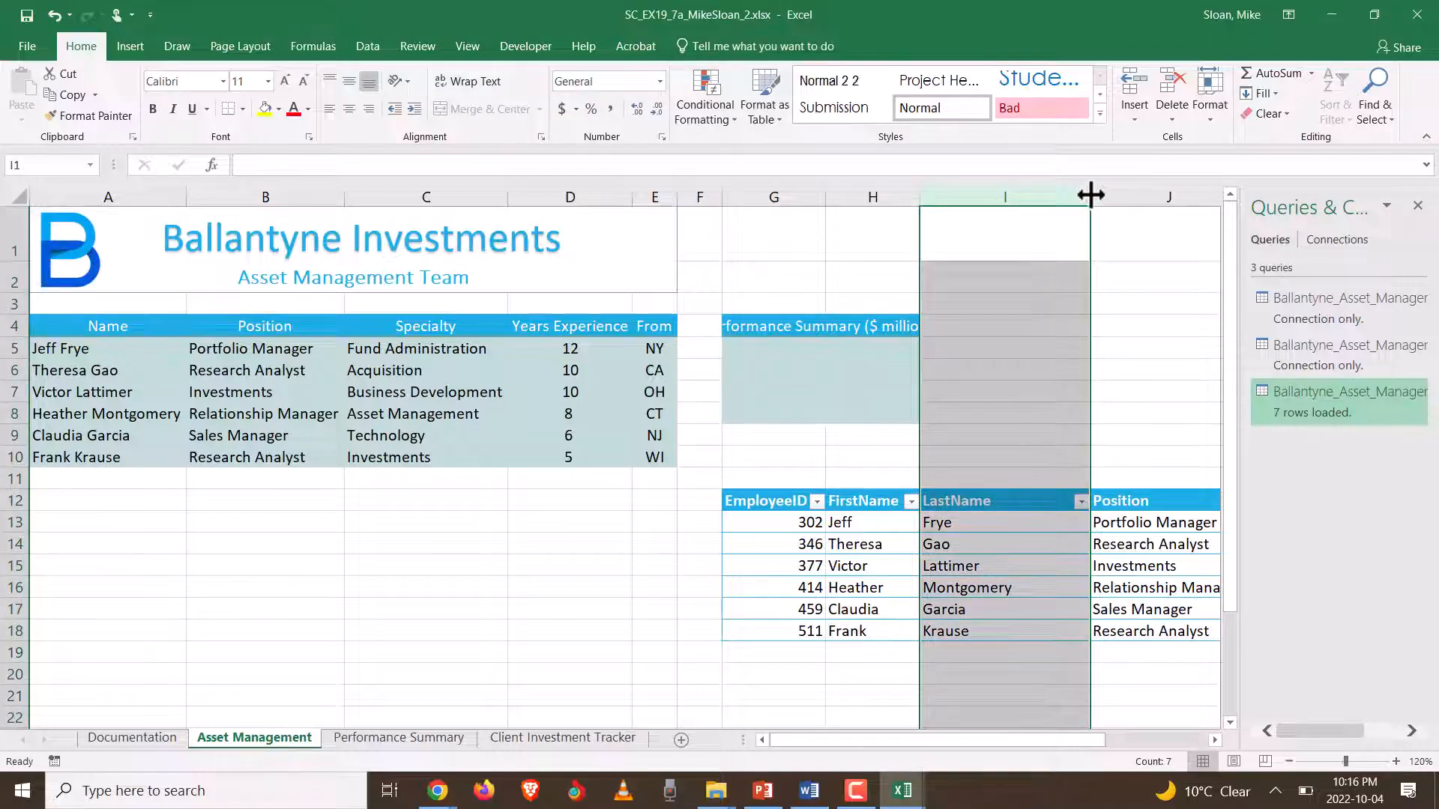
double_click(1091, 195)
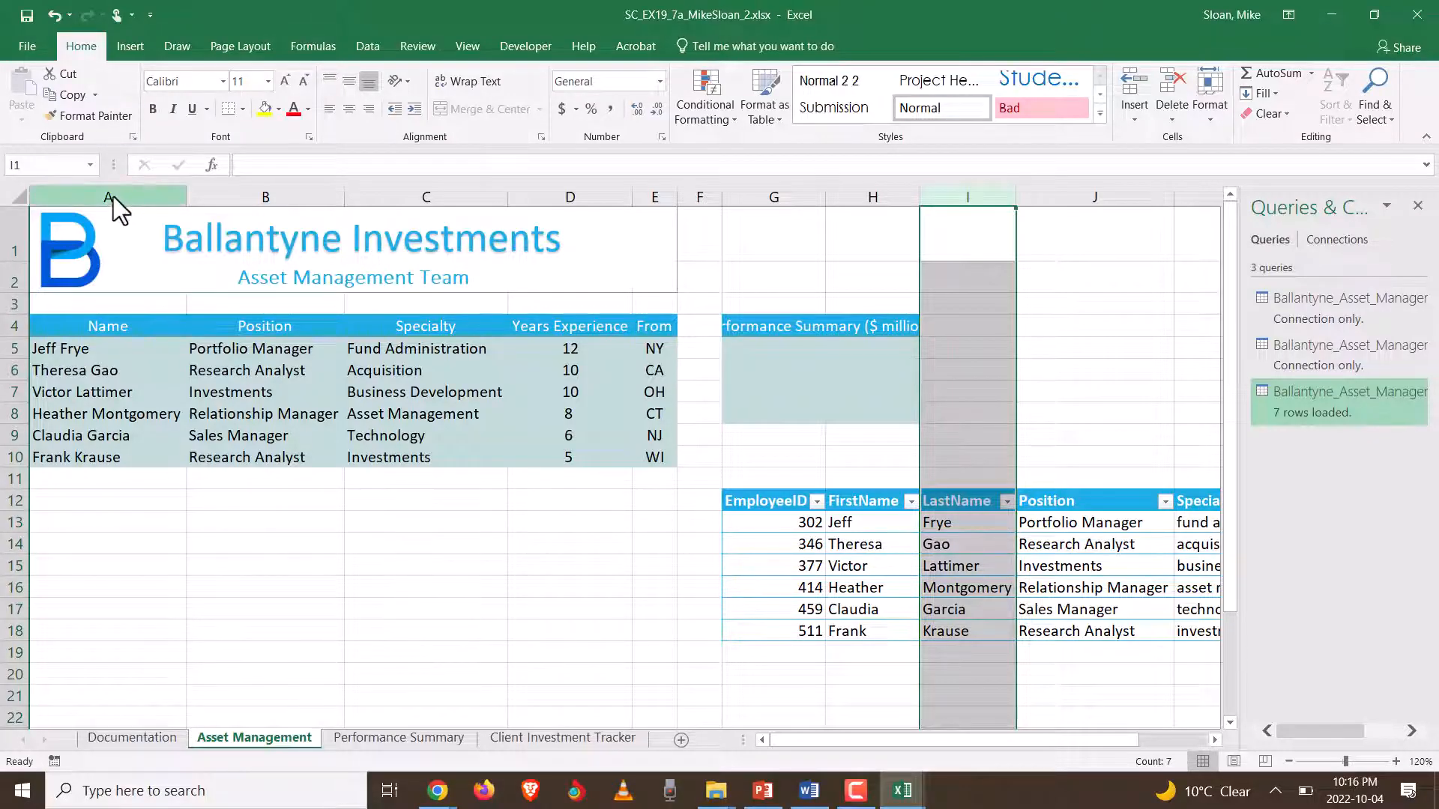
drag(114, 196, 574, 196)
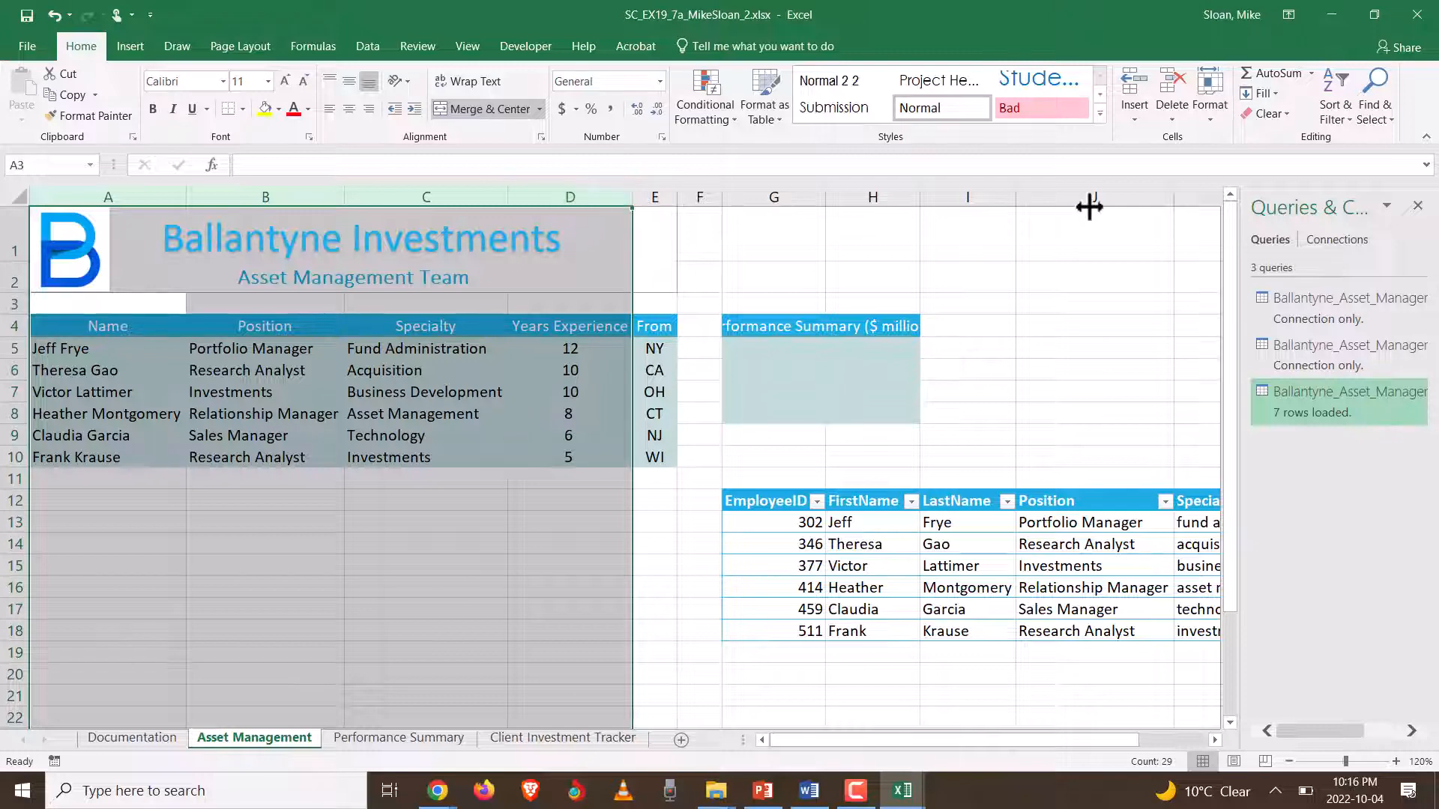
click(1222, 112)
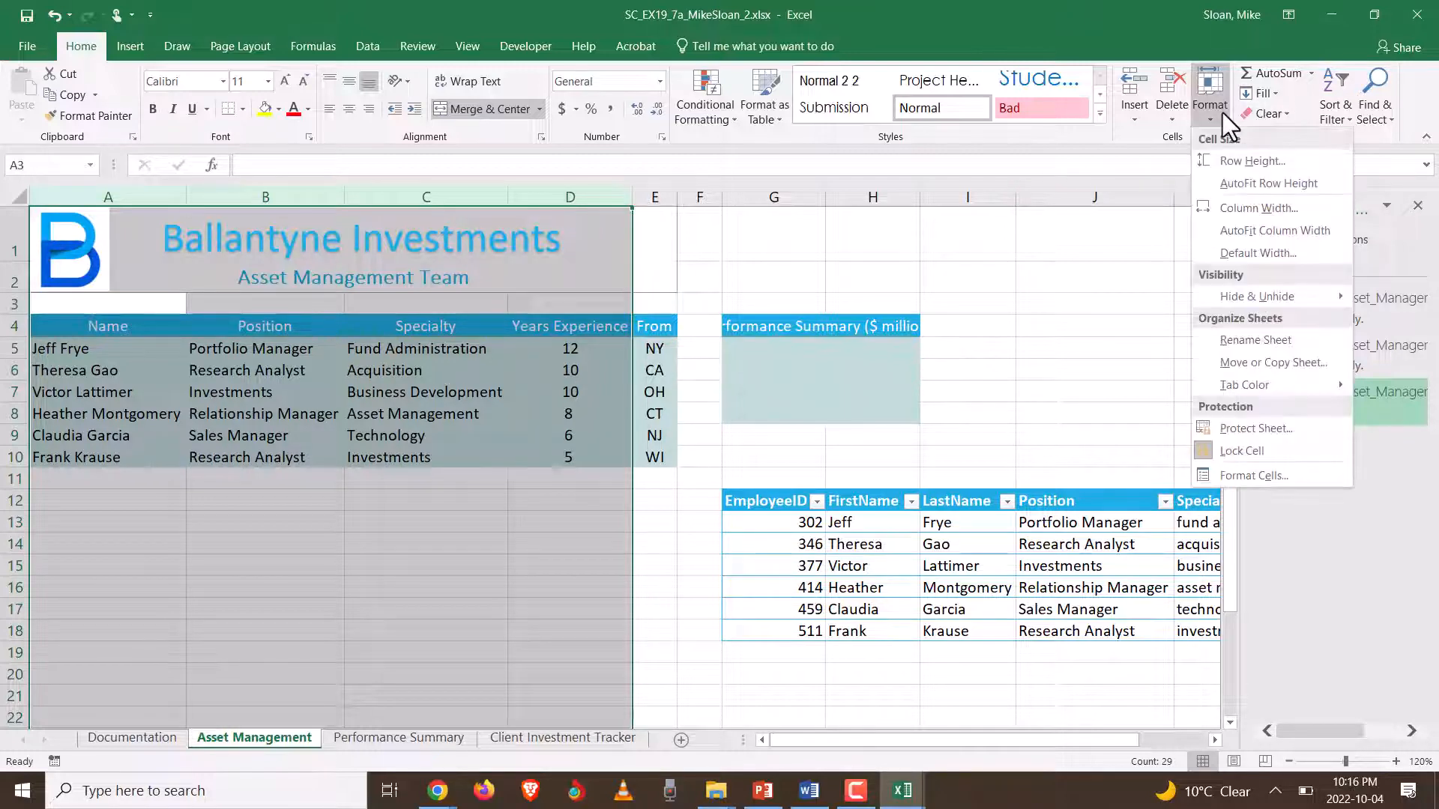
click(577, 200)
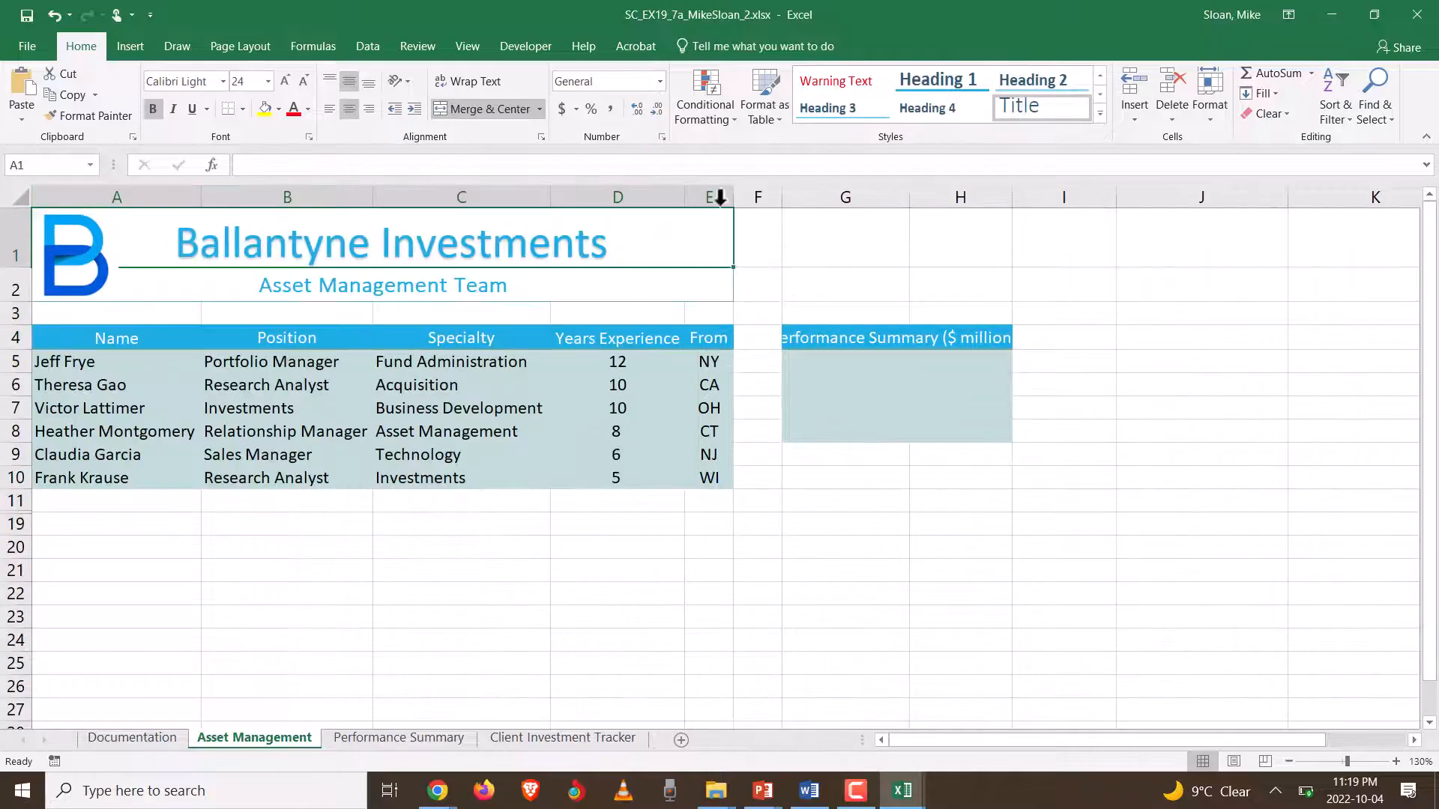
- Switch to the Word instructions, reread the column widths required by task 5f, and return to the Excel workbook
key(alt+Tab)
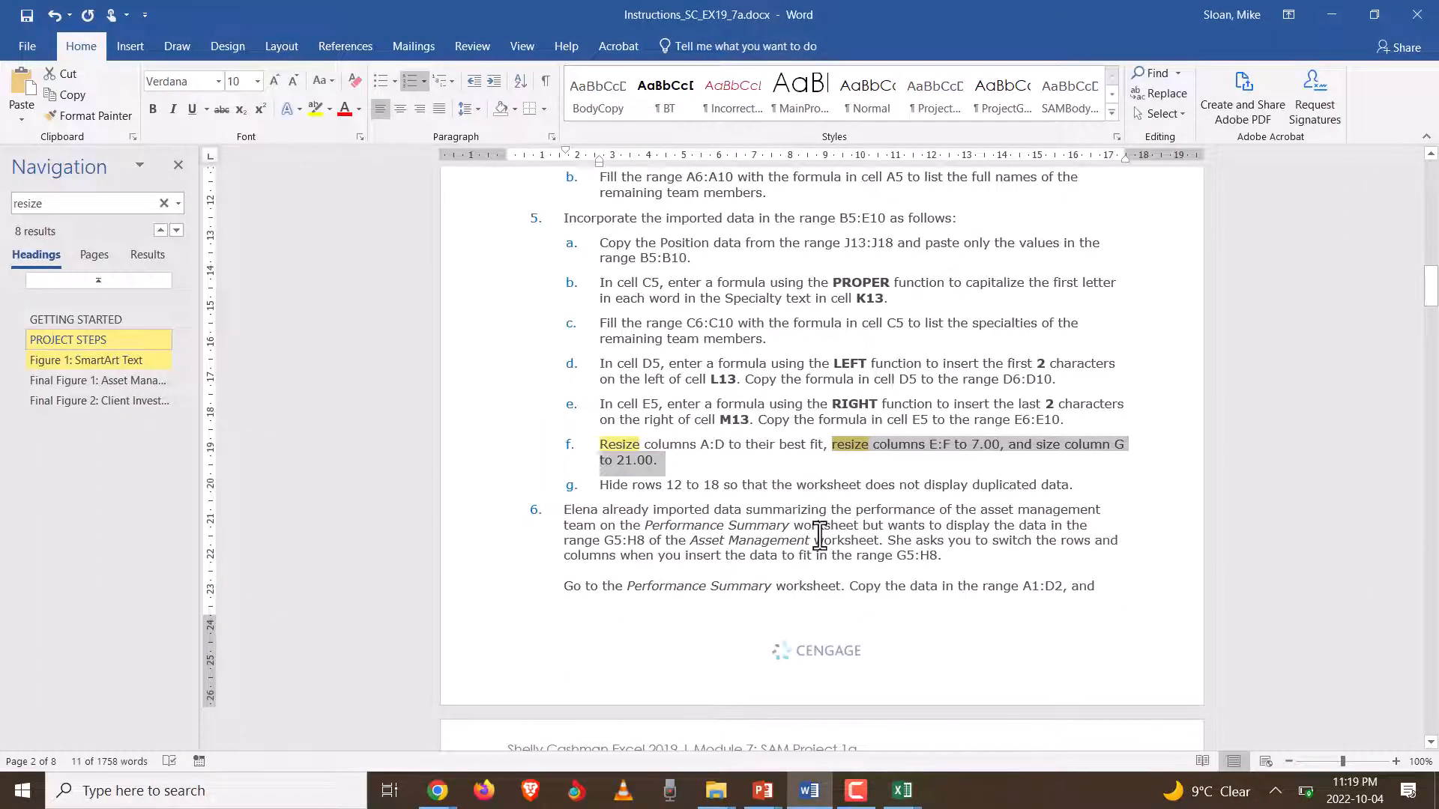
key(alt)
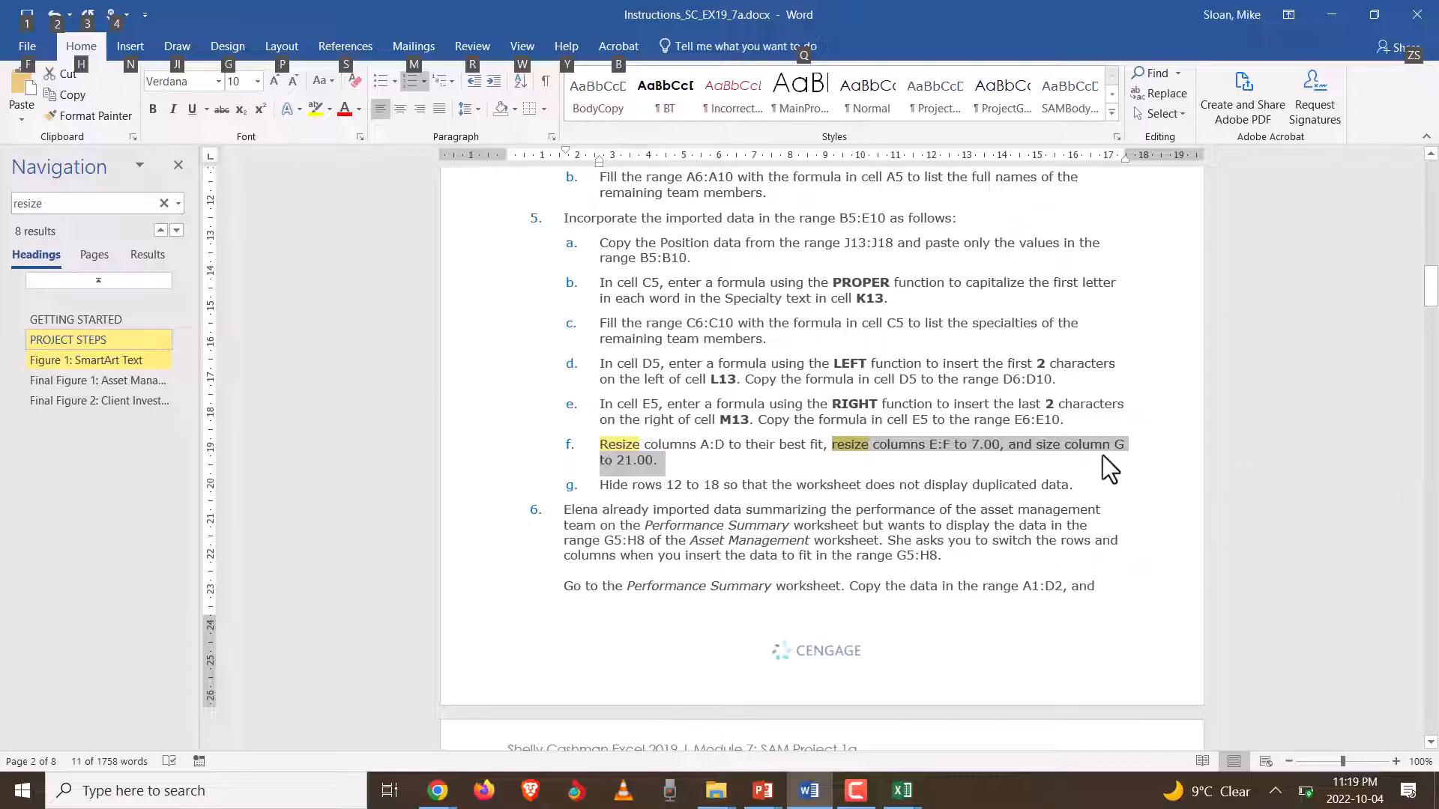
click(866, 463)
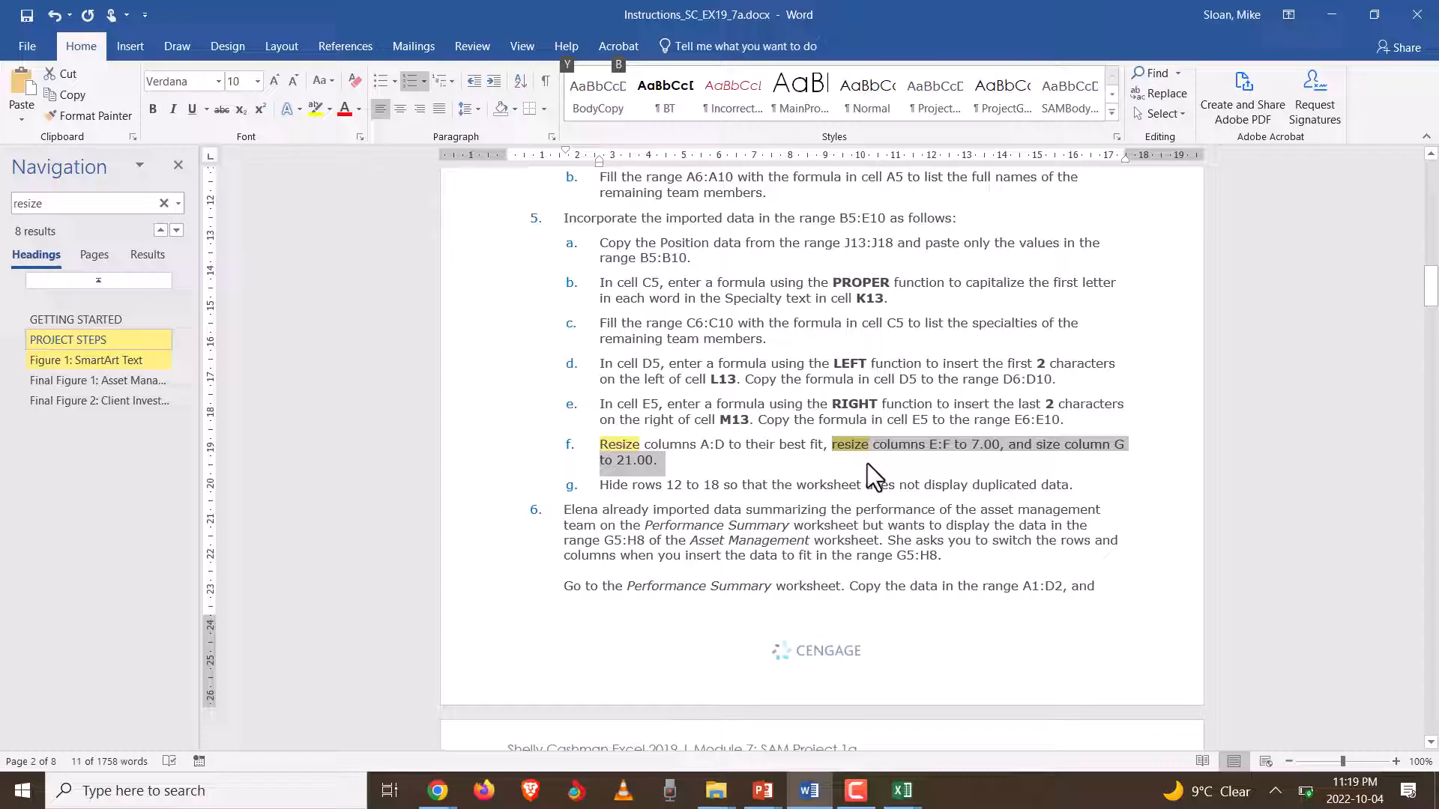
shift+click(832, 445)
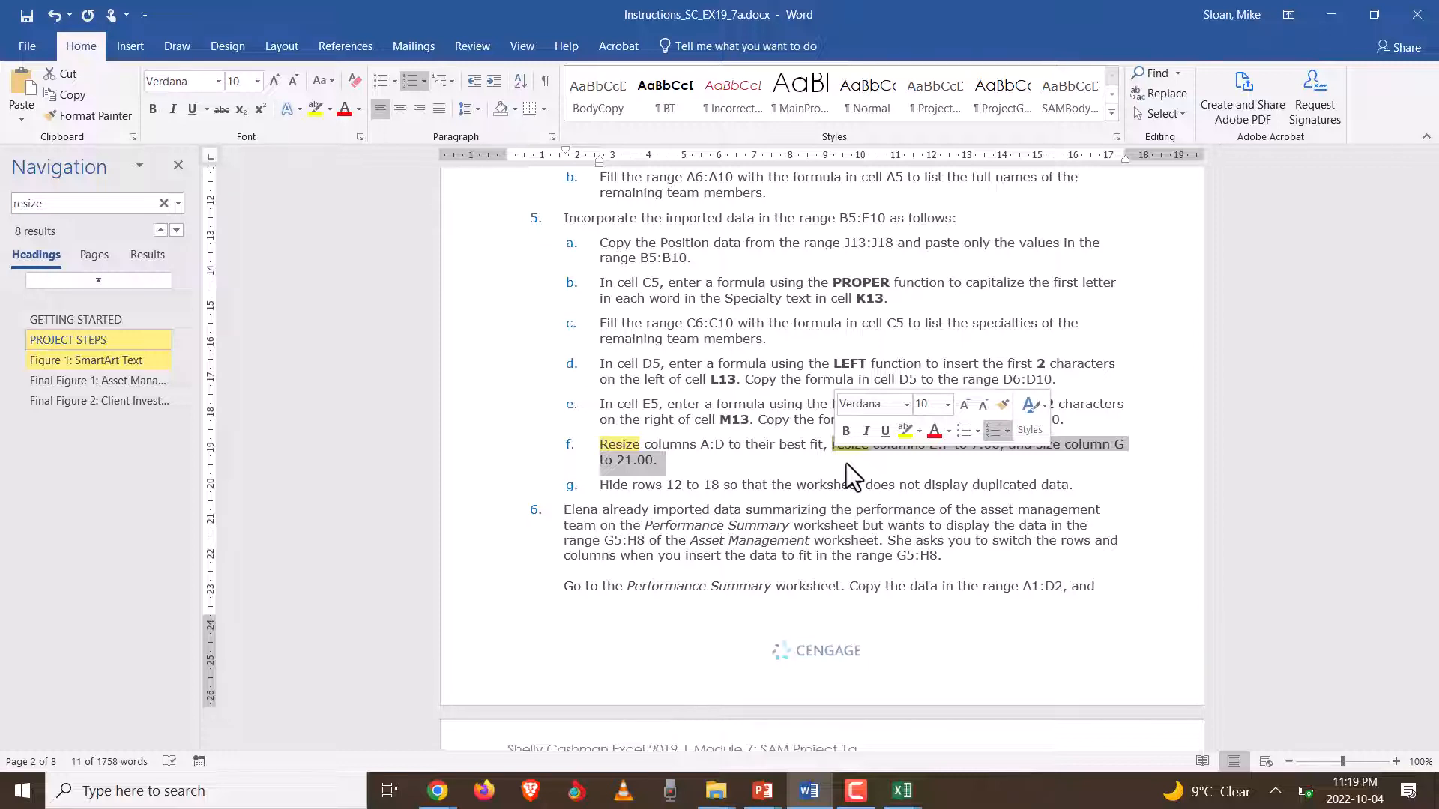
click(837, 460)
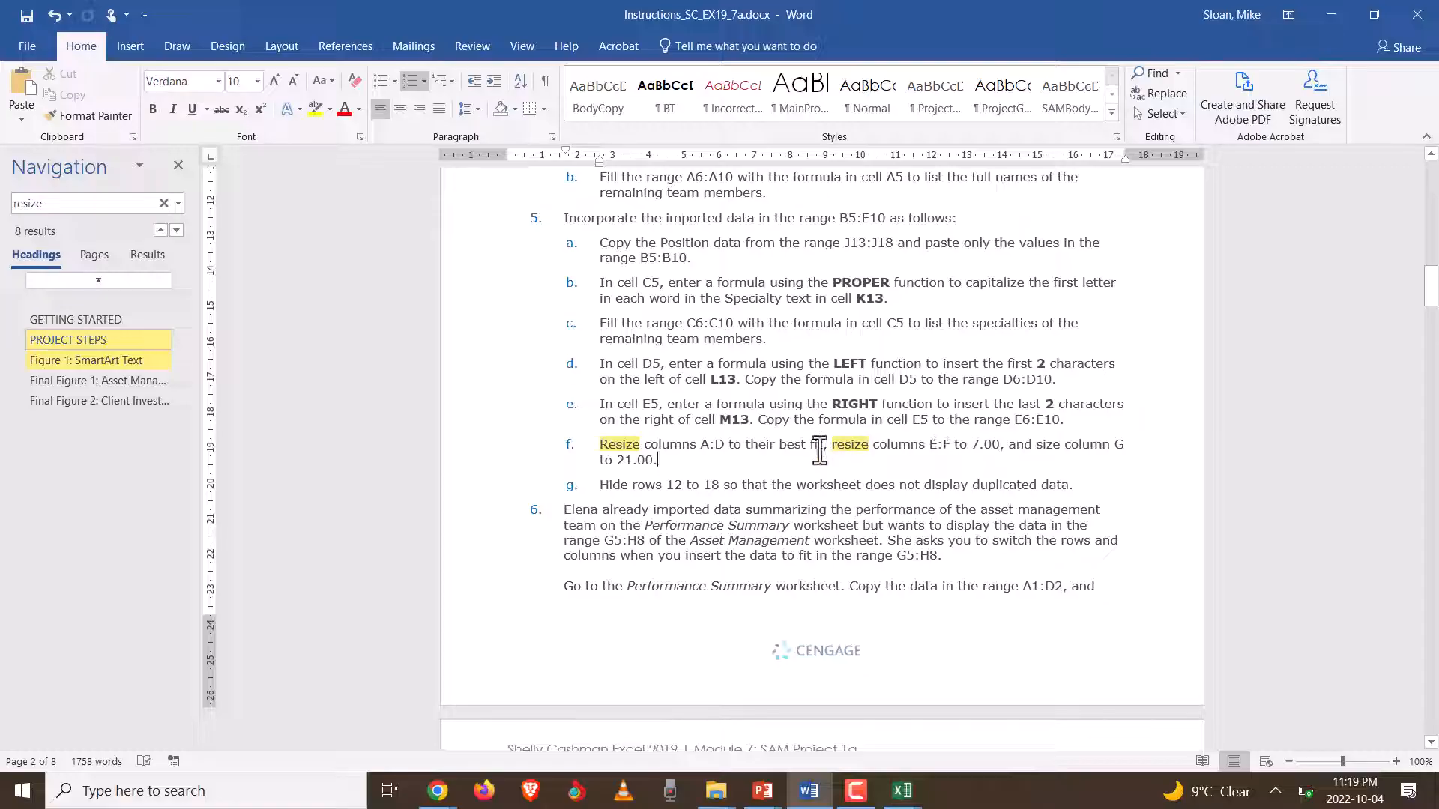
key(alt+Tab)
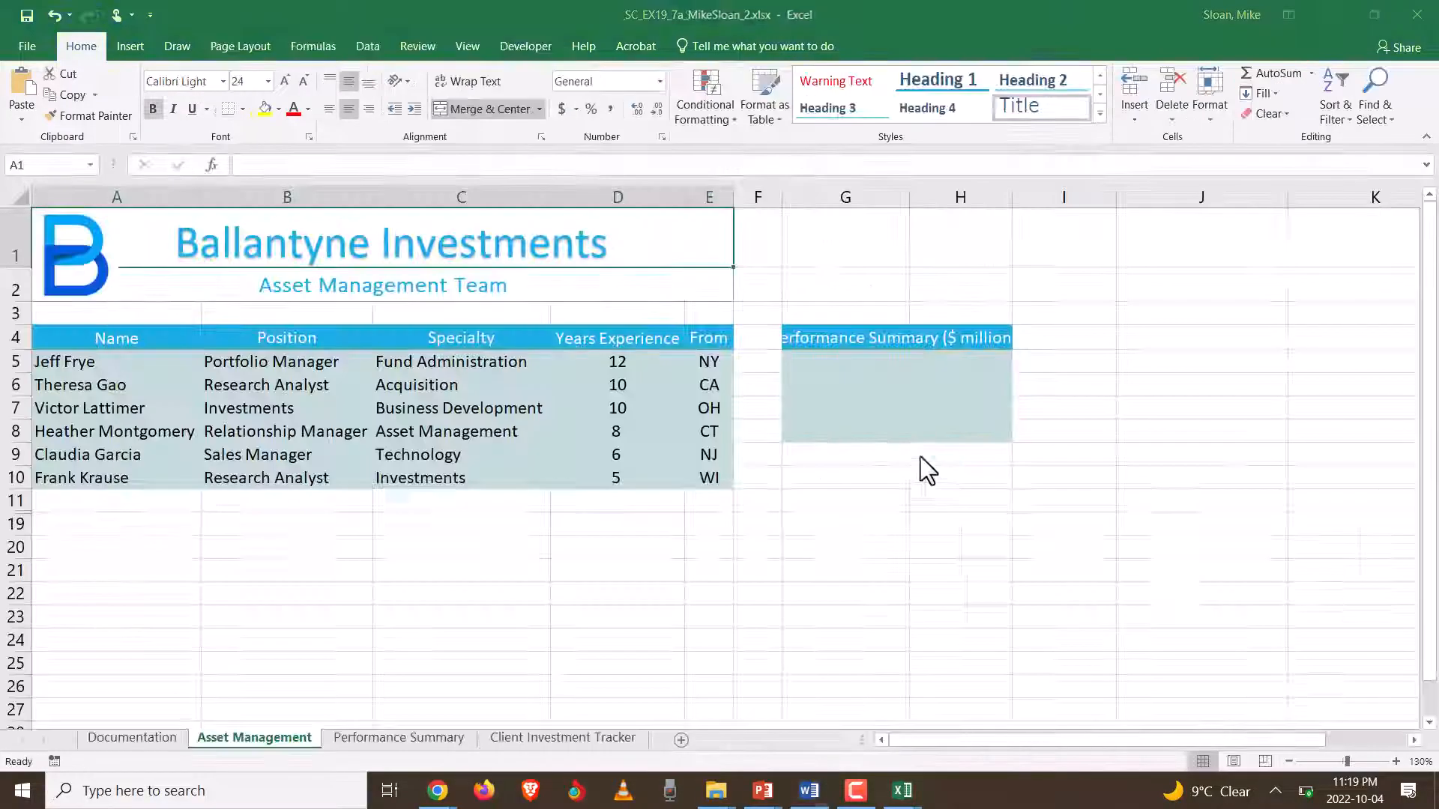
- Set the width of columns E and F to 7
drag(705, 198, 744, 199)
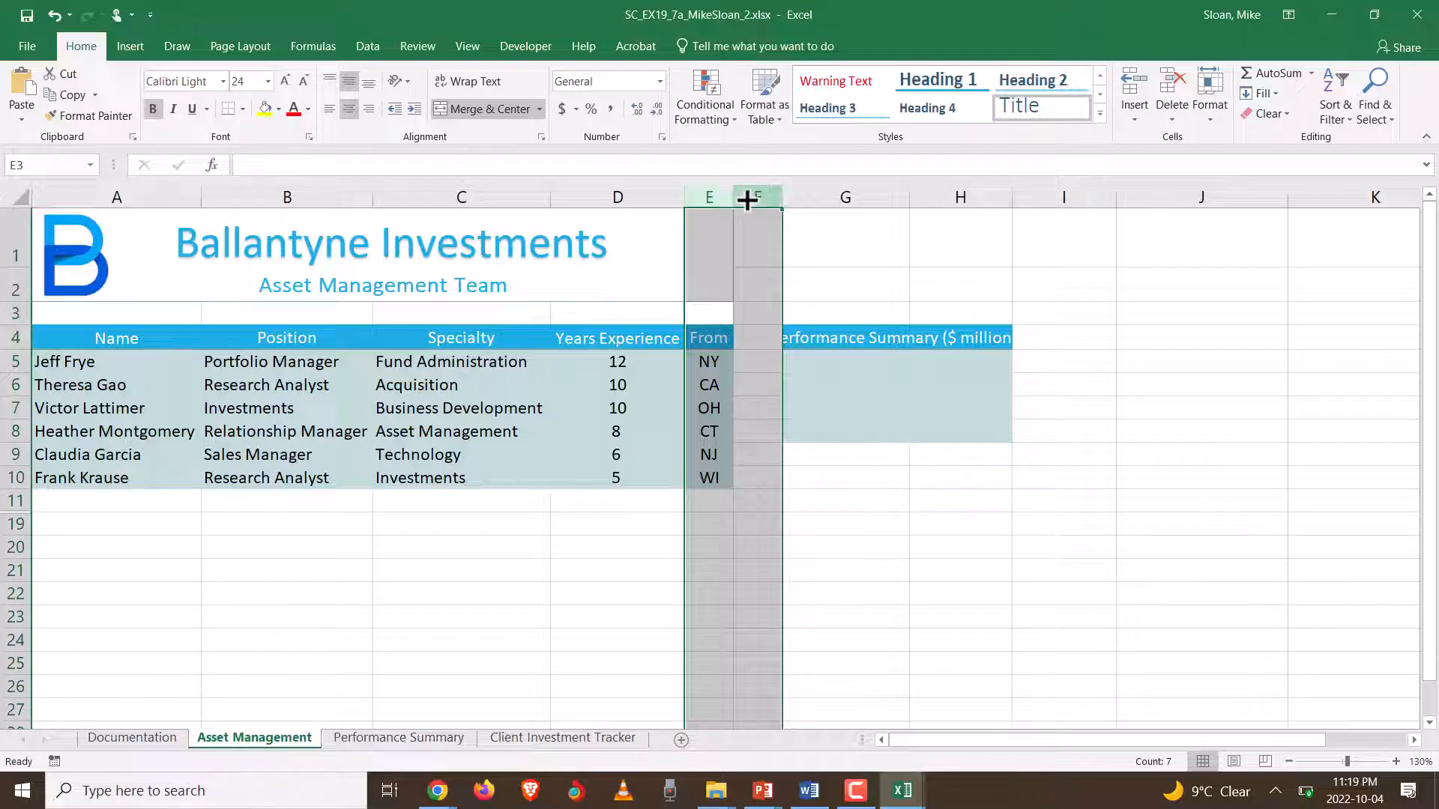
click(1208, 116)
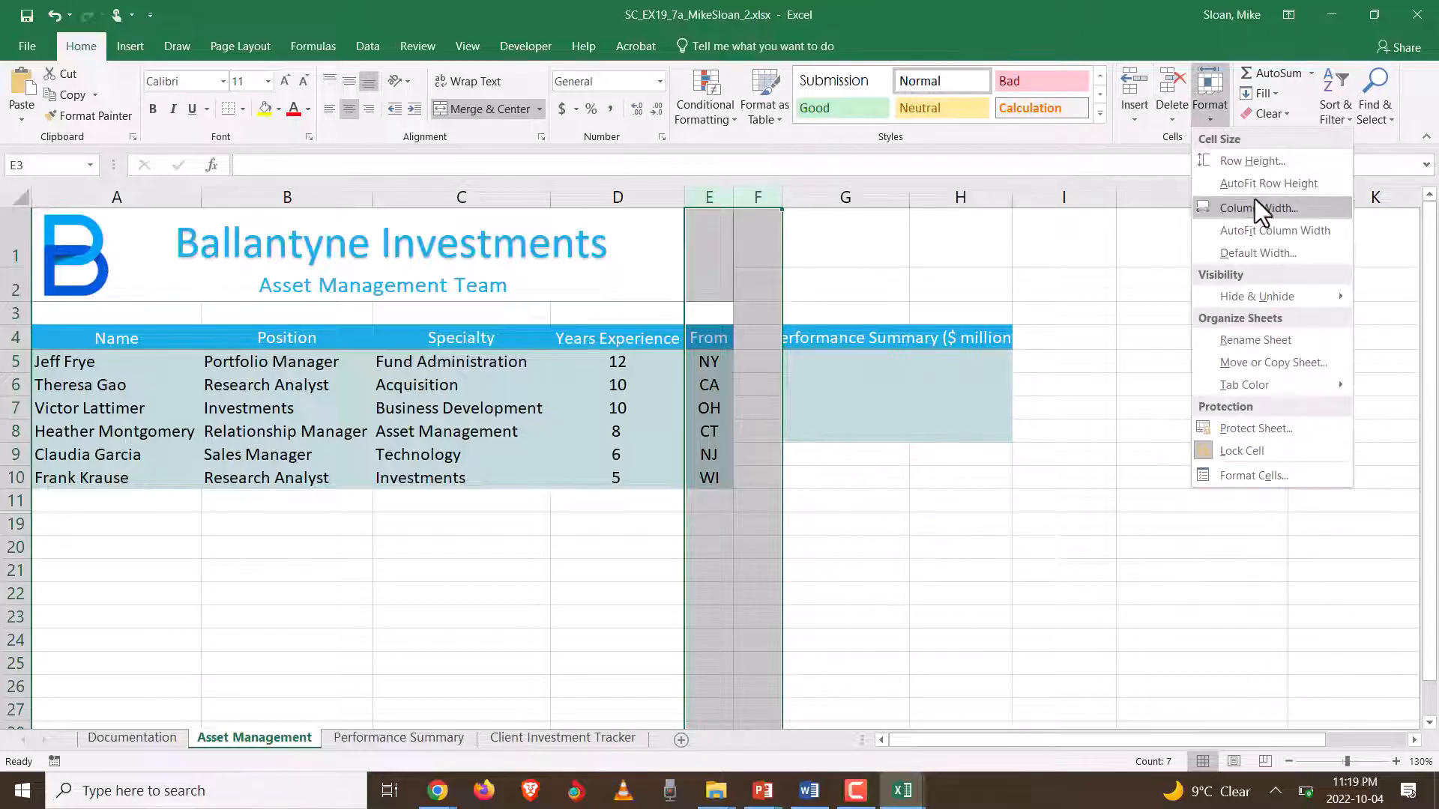
click(1254, 198)
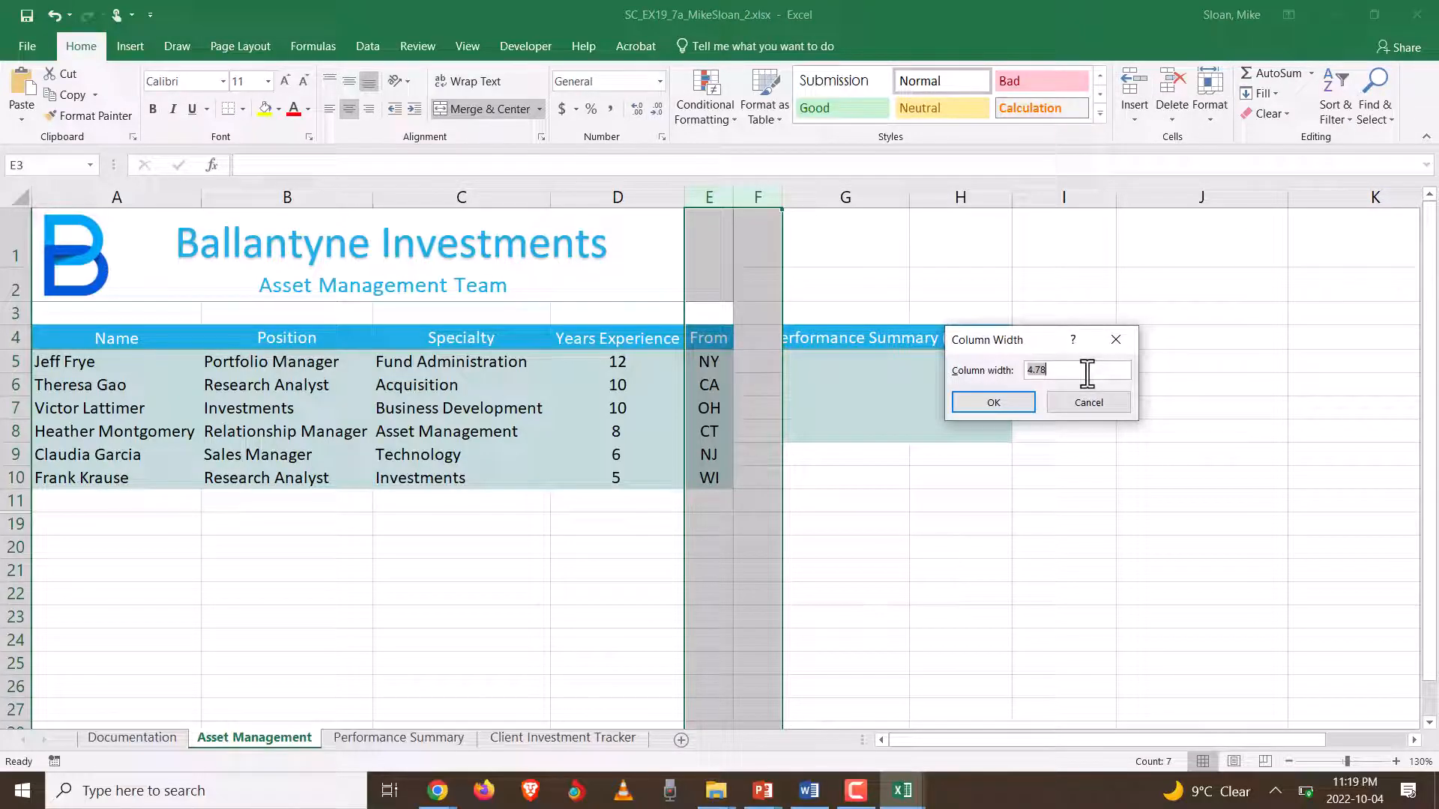
text(7)
key(Return)
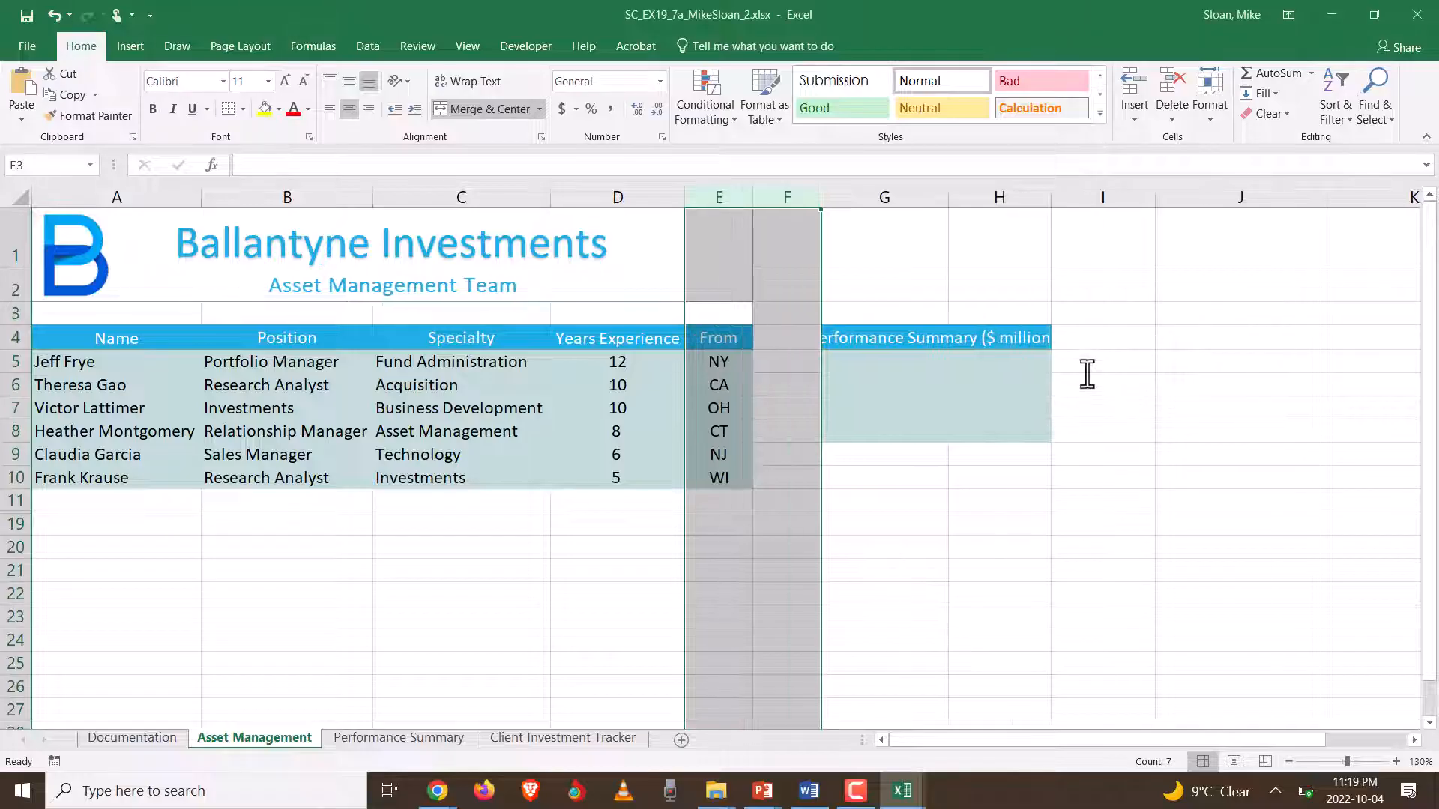
- Recheck task 5f in the Word instructions and set the width of column G to 21 in the Excel workbook
key(alt+Tab)
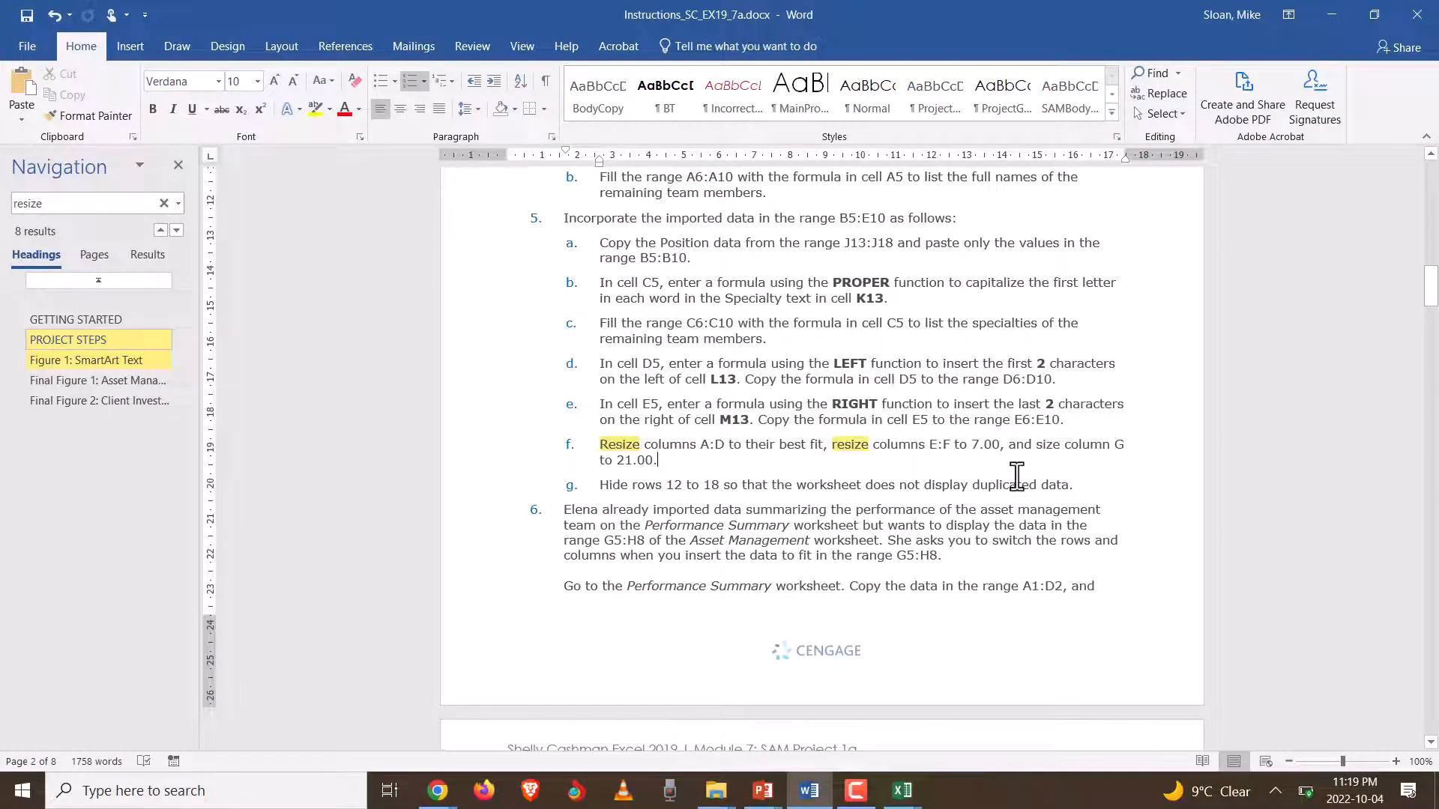
key(alt+Tab)
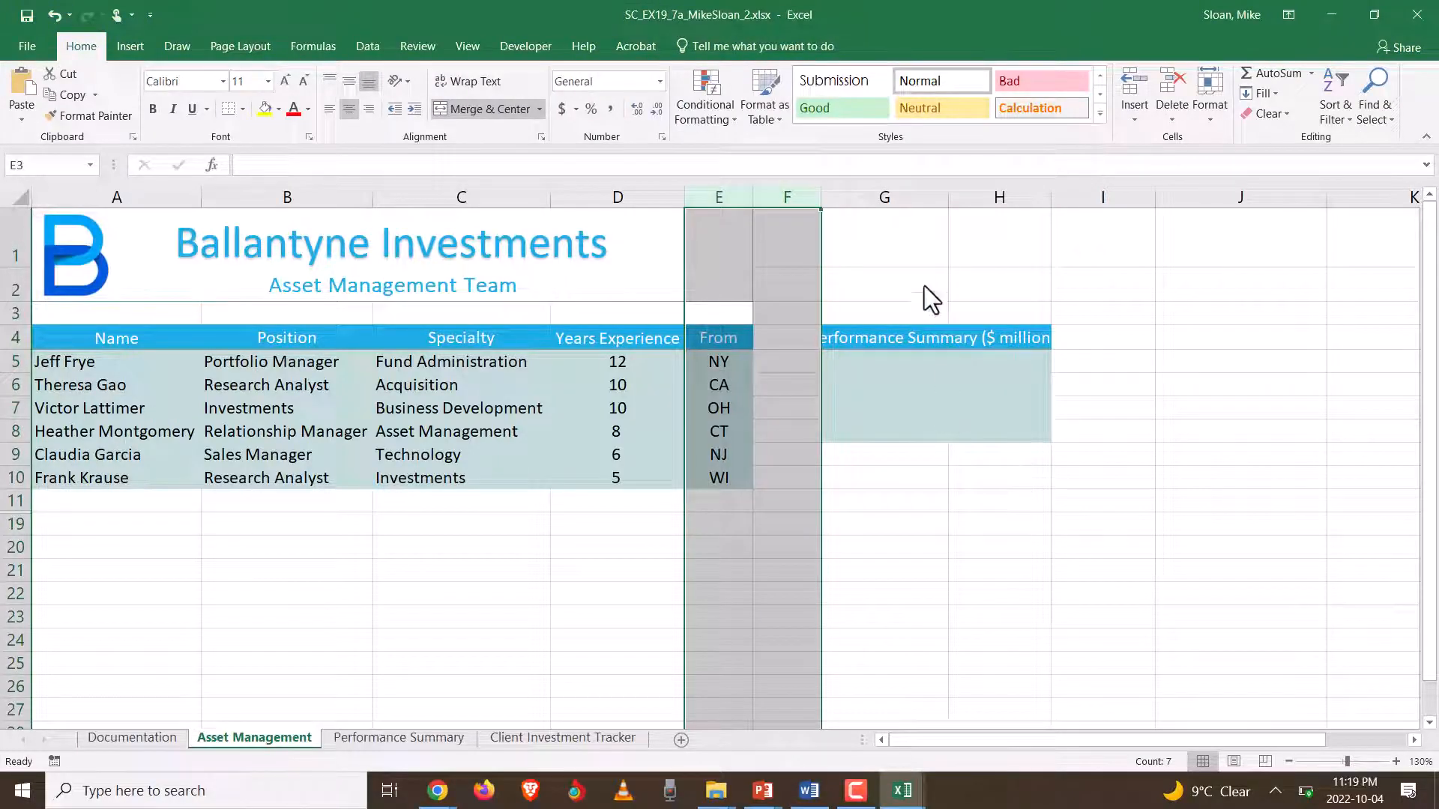
click(922, 204)
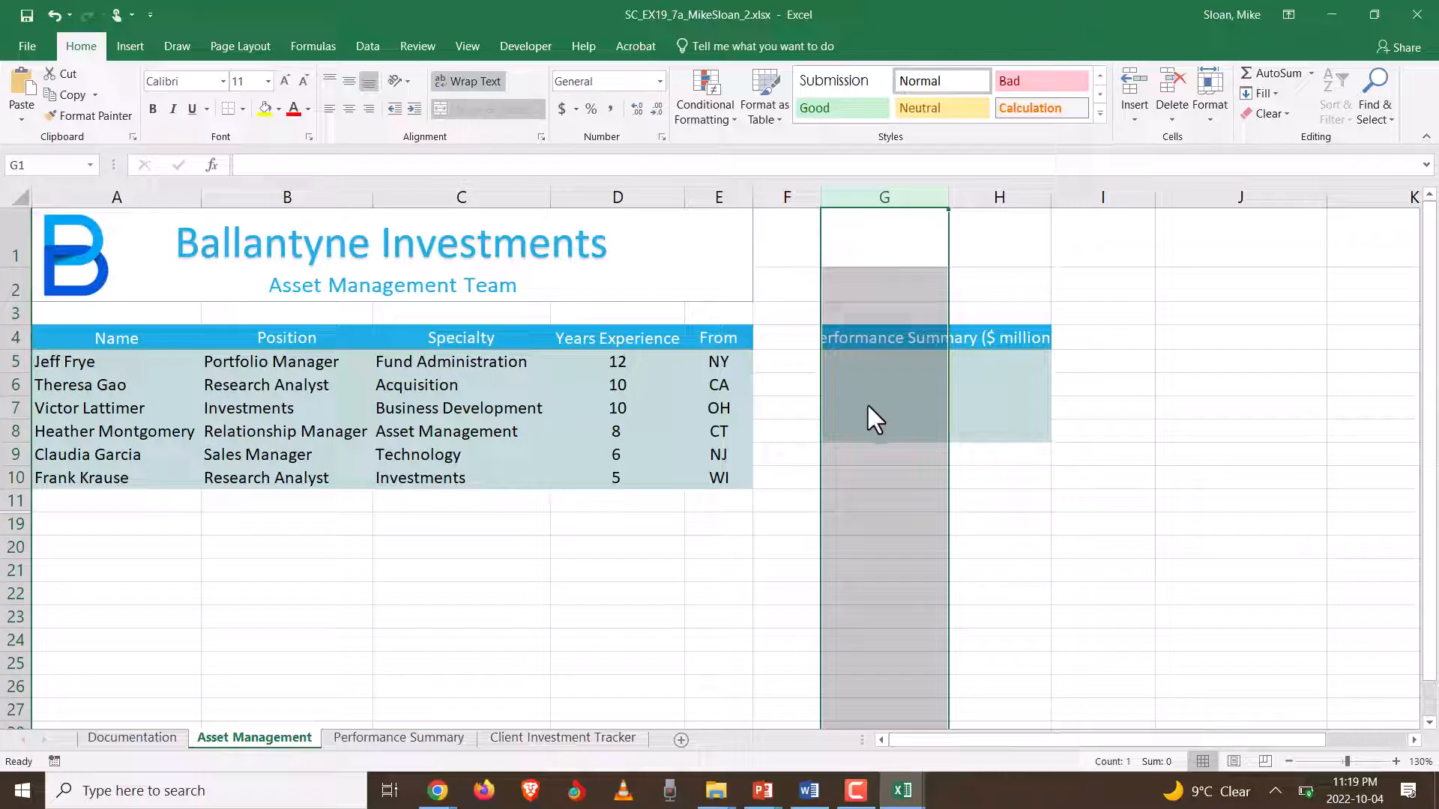
click(1279, 77)
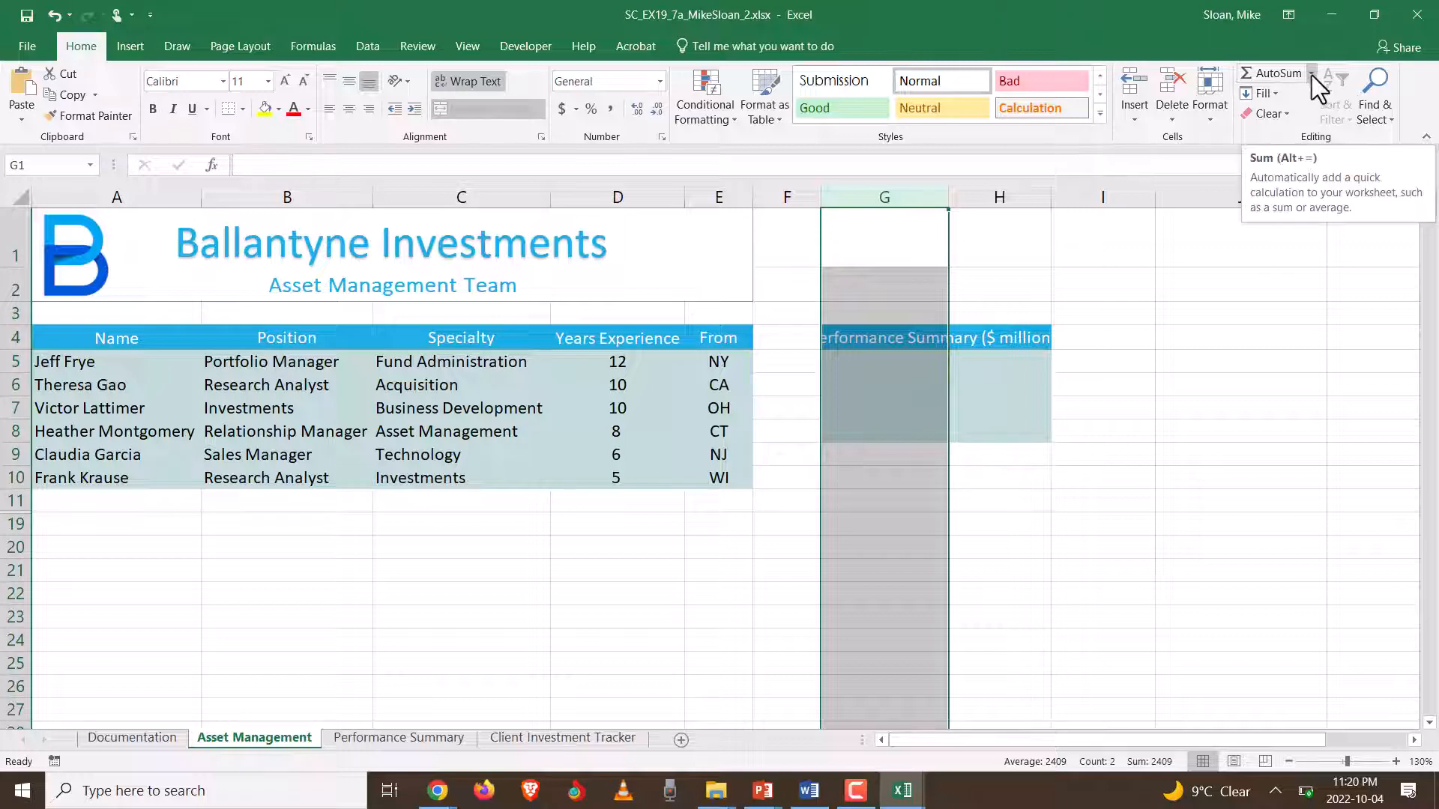
scroll(1086, 610, down, 5)
scroll(1088, 614, up, 5)
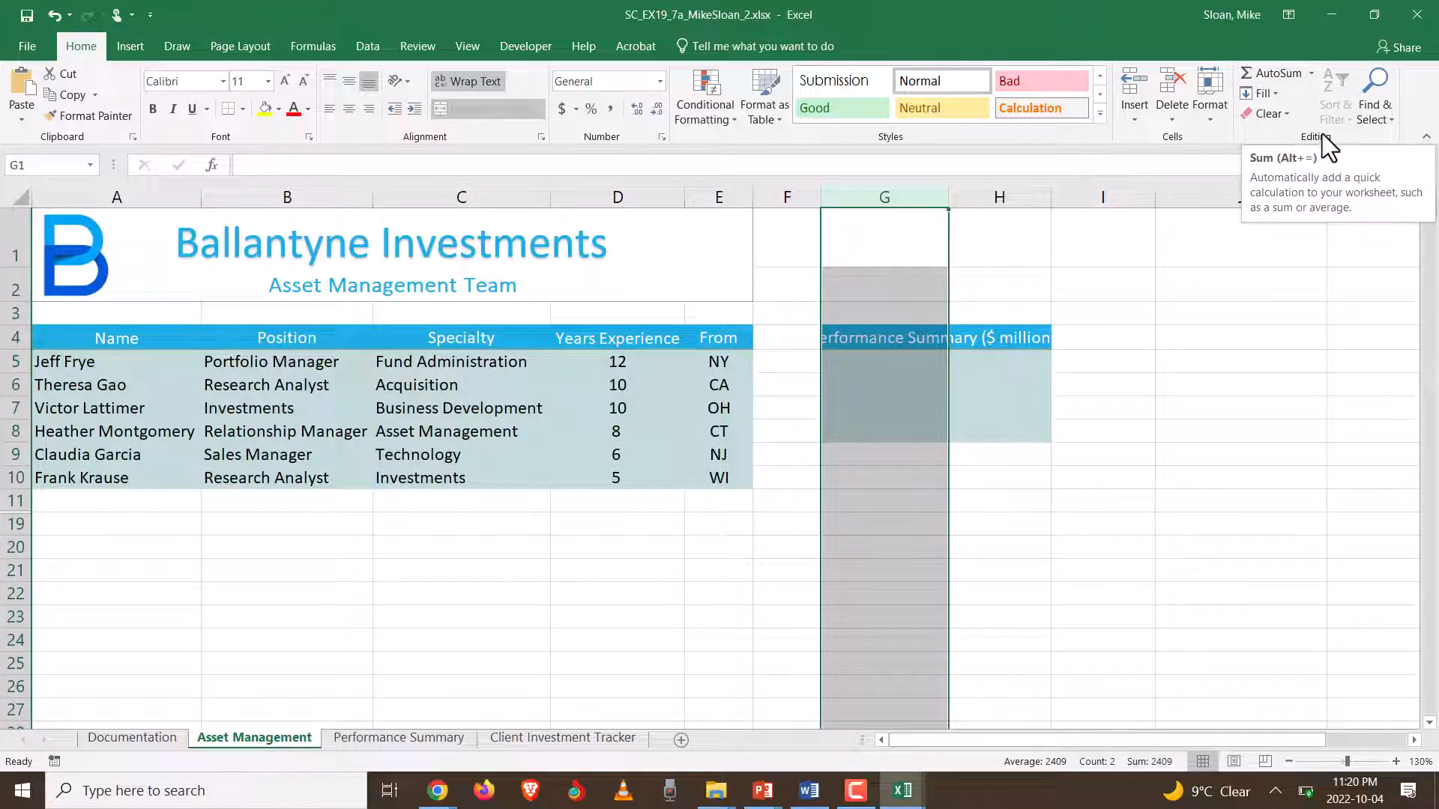
click(1310, 74)
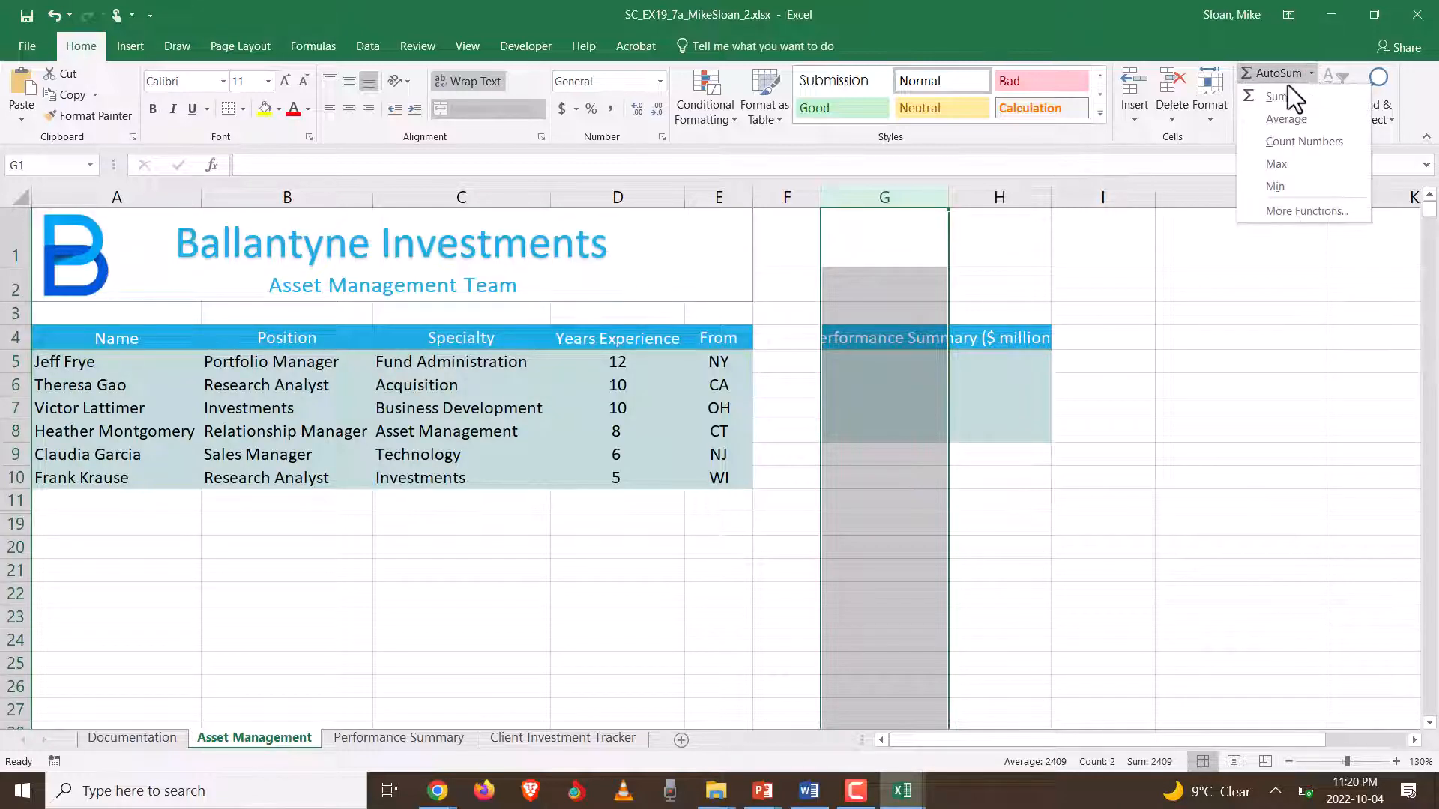
click(1214, 112)
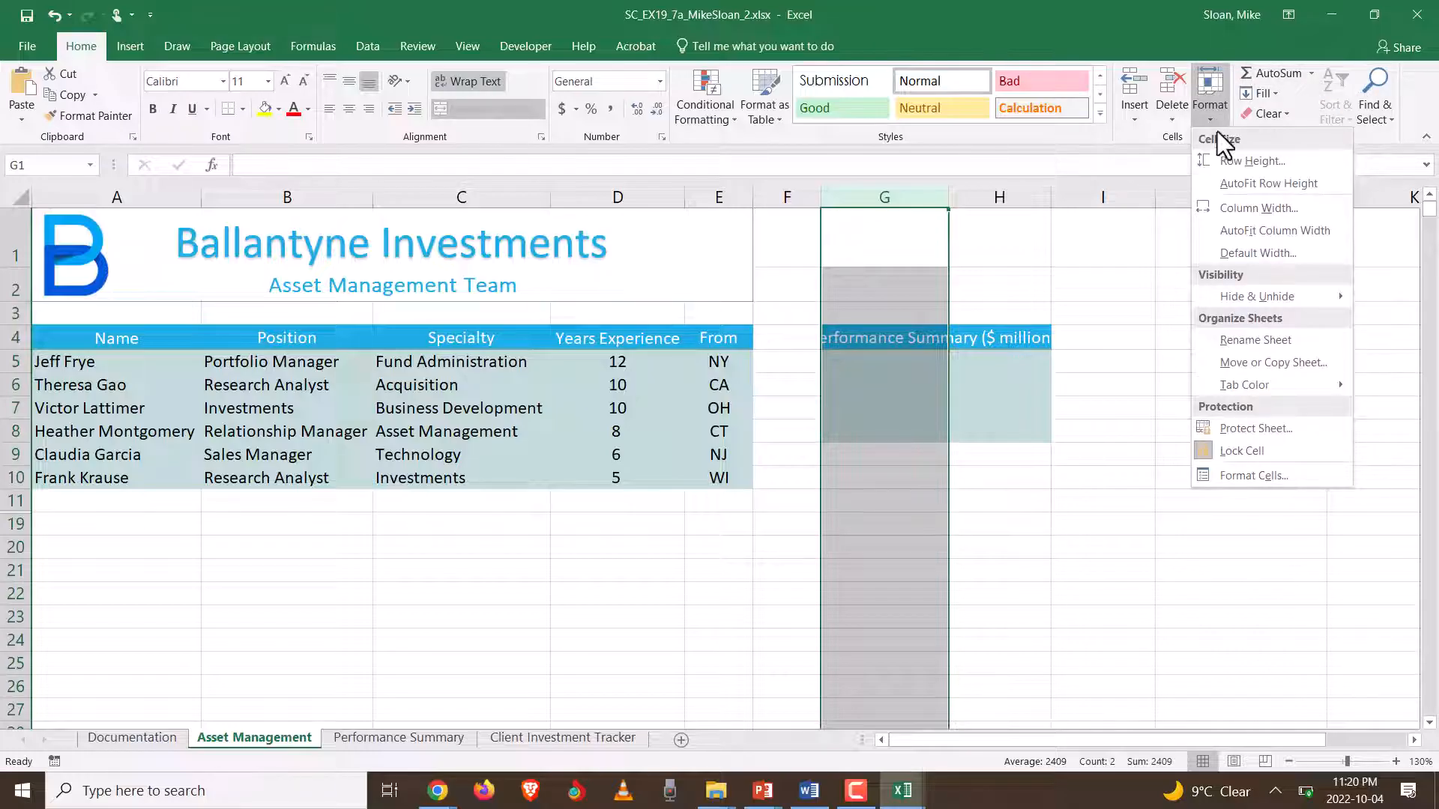
click(1262, 208)
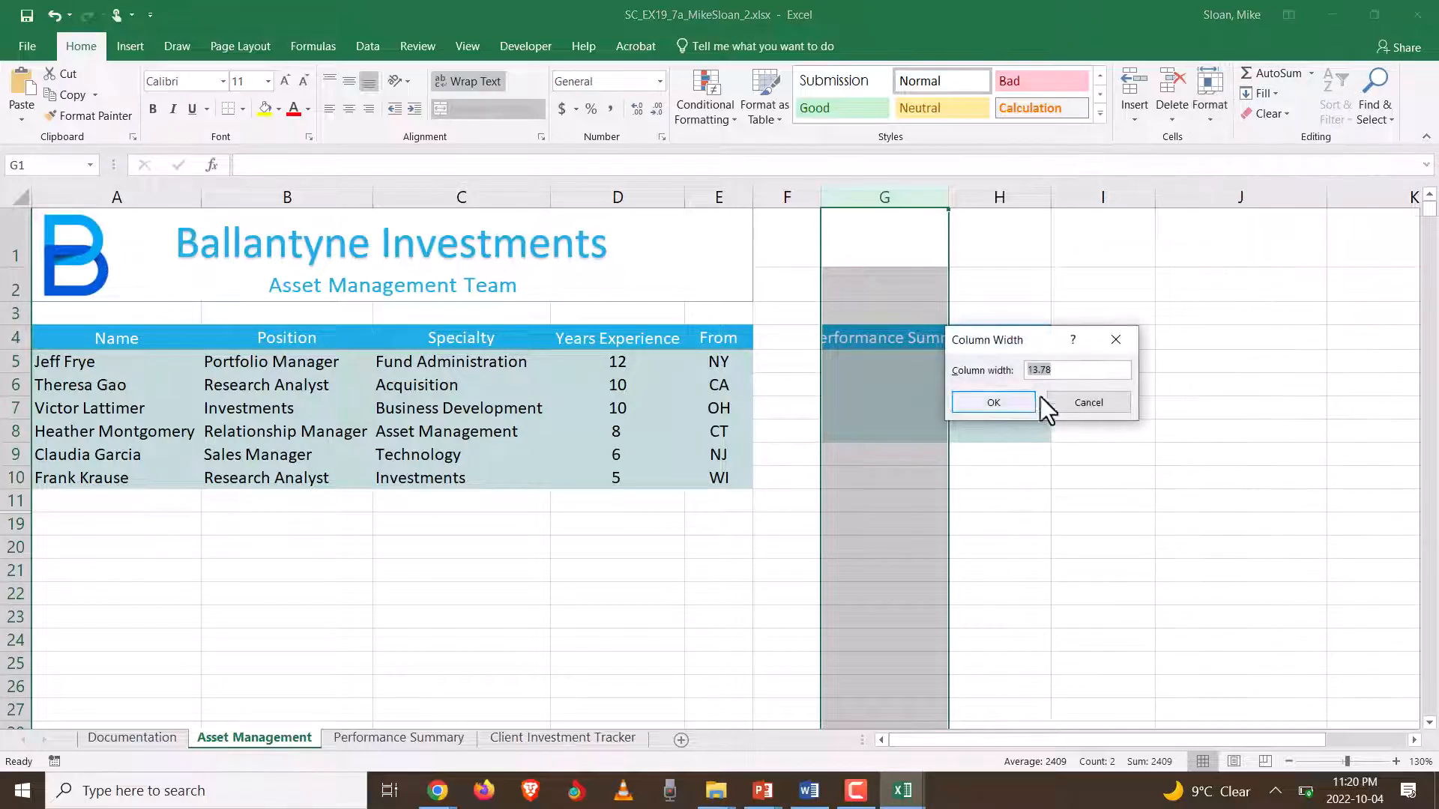
text(21)
key(Return)
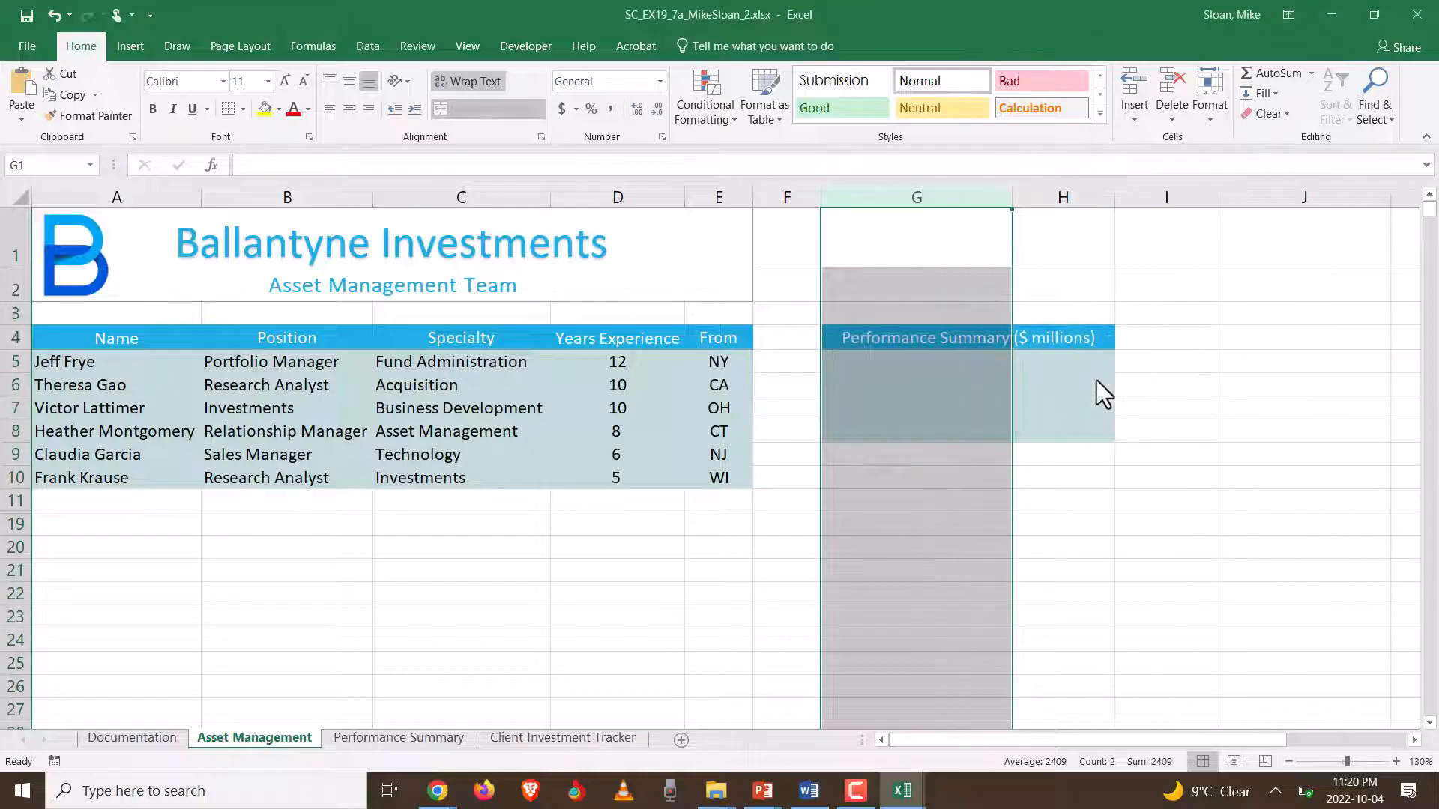
- Switch to the Word instructions and read task 6 about transposing the Performance Summary data
key(alt+Tab)
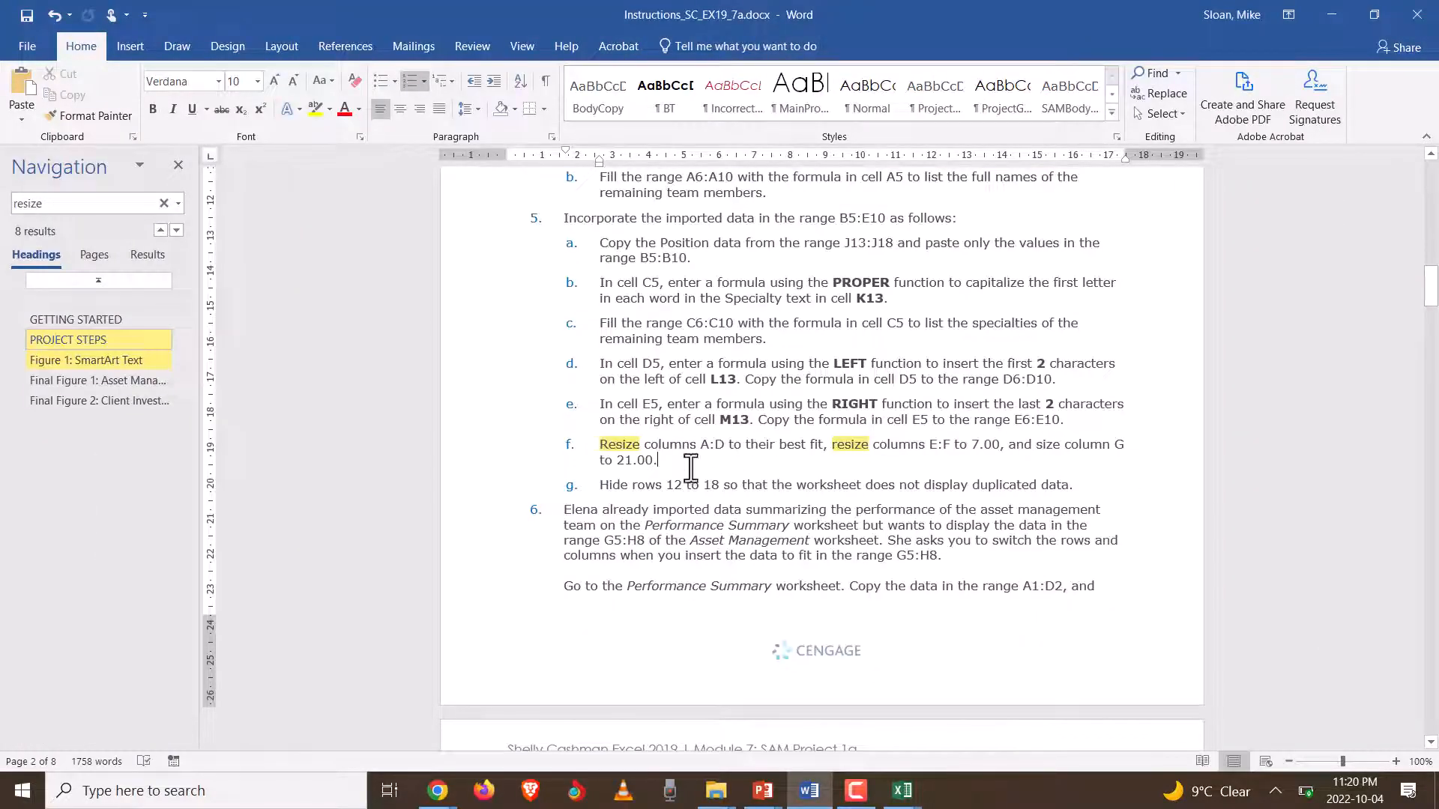
scroll(695, 470, down, 1)
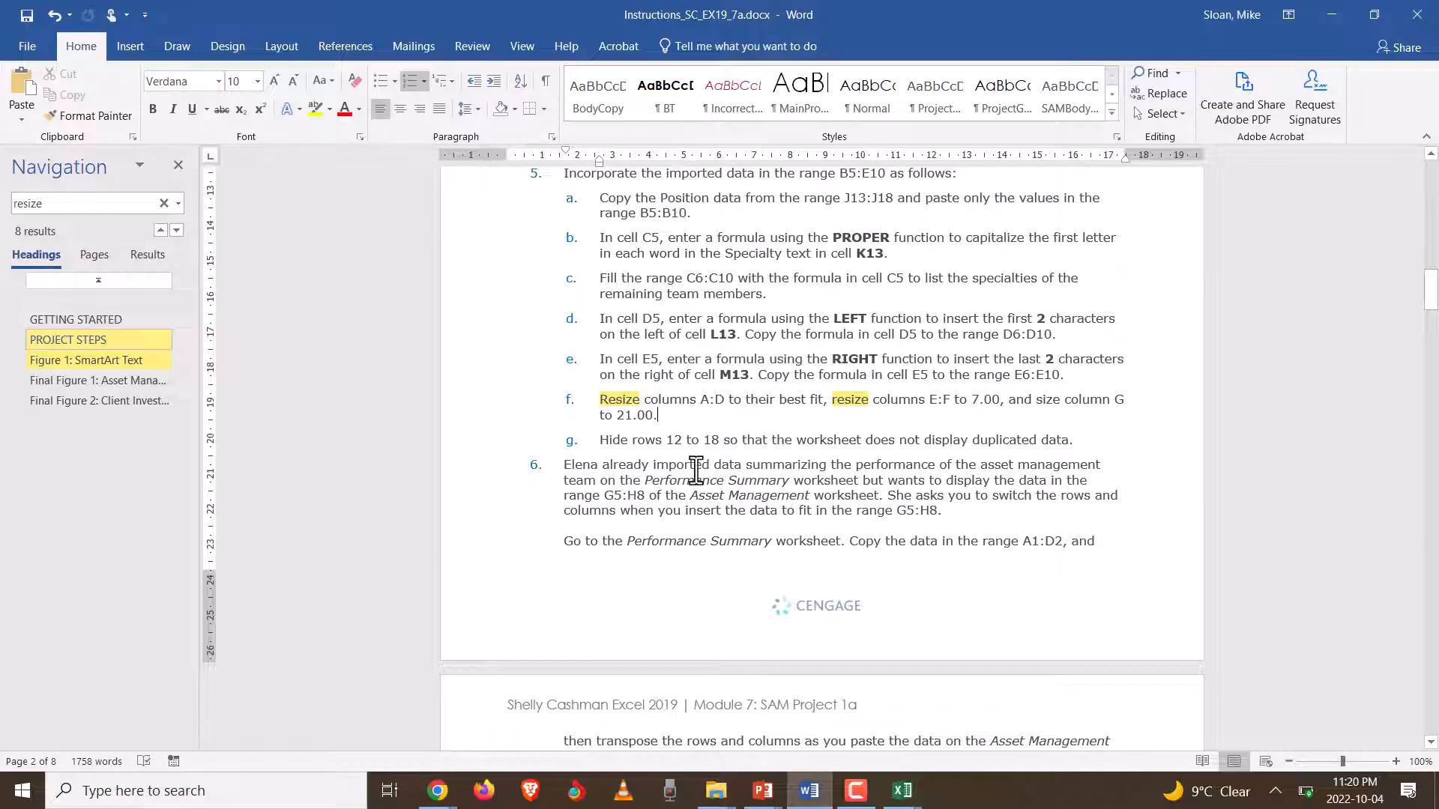
scroll(699, 480, down, 8)
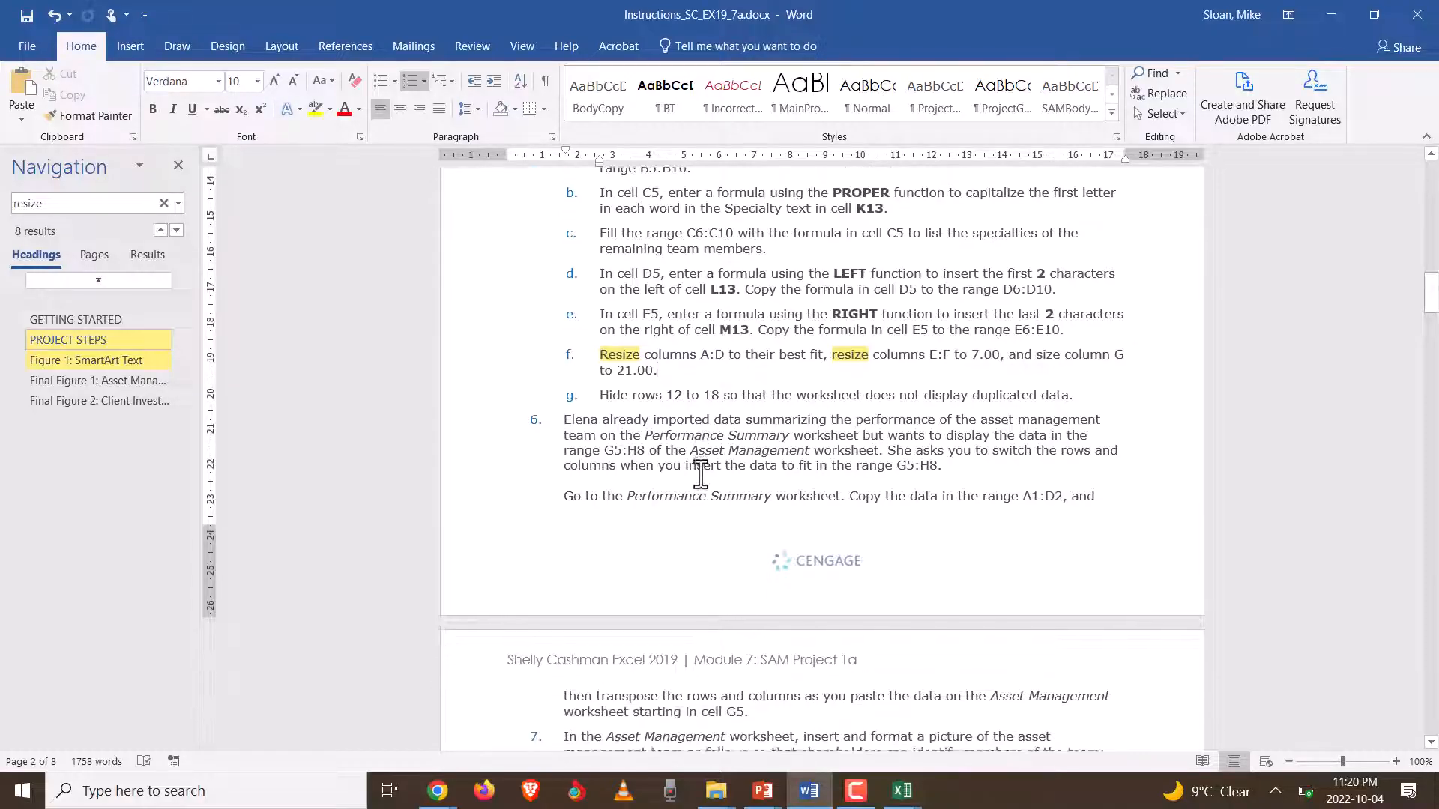
- Switch to the Excel workbook, try widening column G slightly by hand, and undo the change
key(alt+Tab)
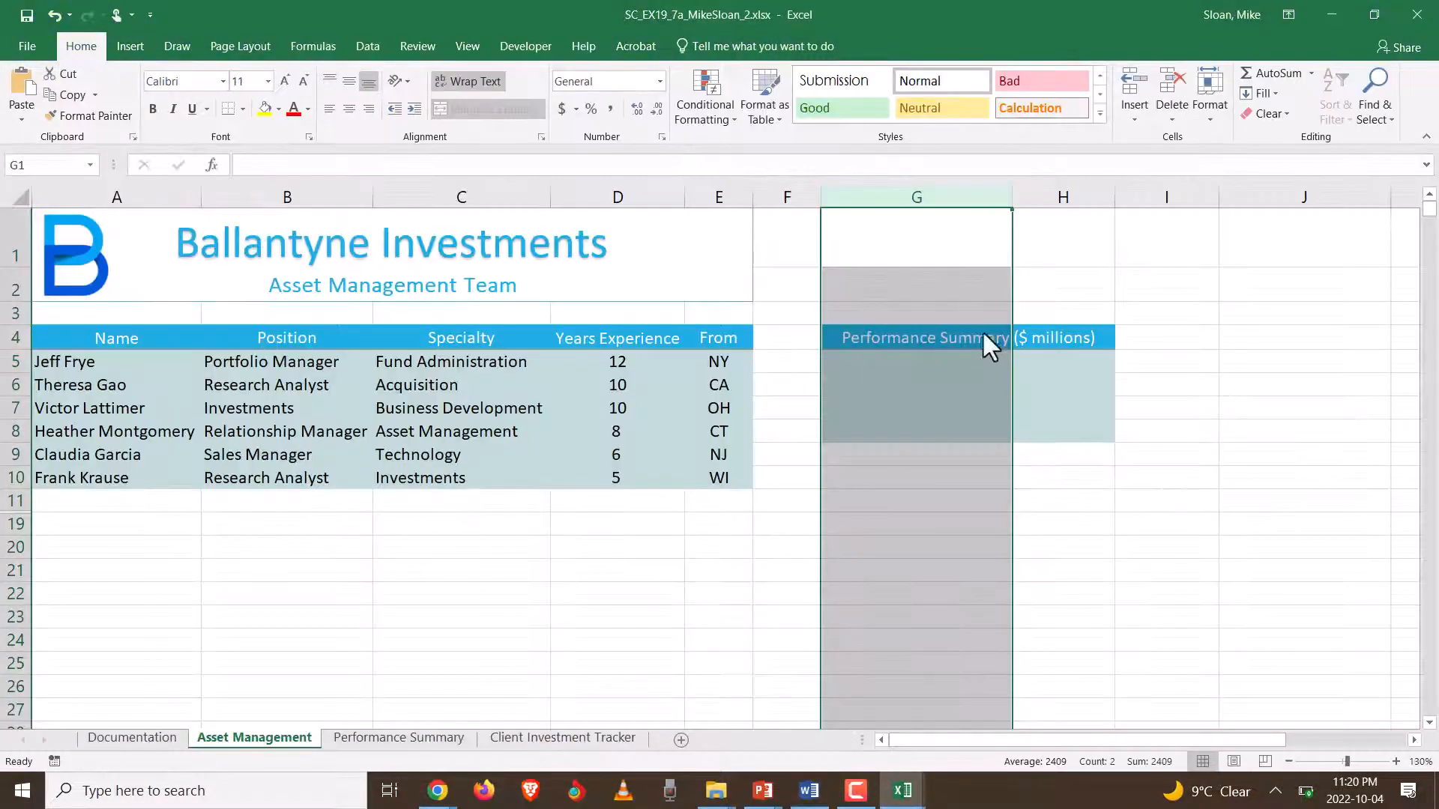
drag(1013, 194, 1014, 195)
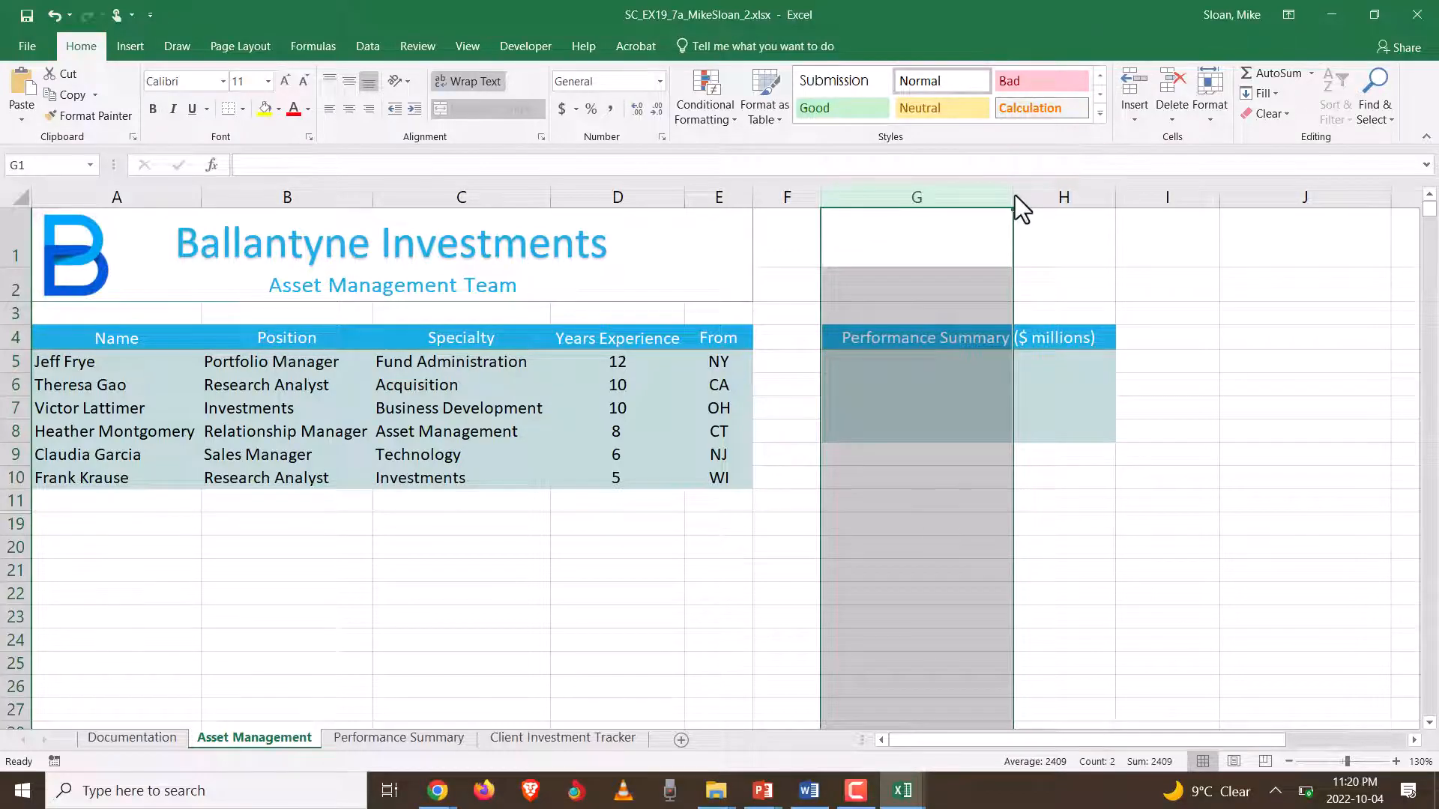
key(ctrl+z)
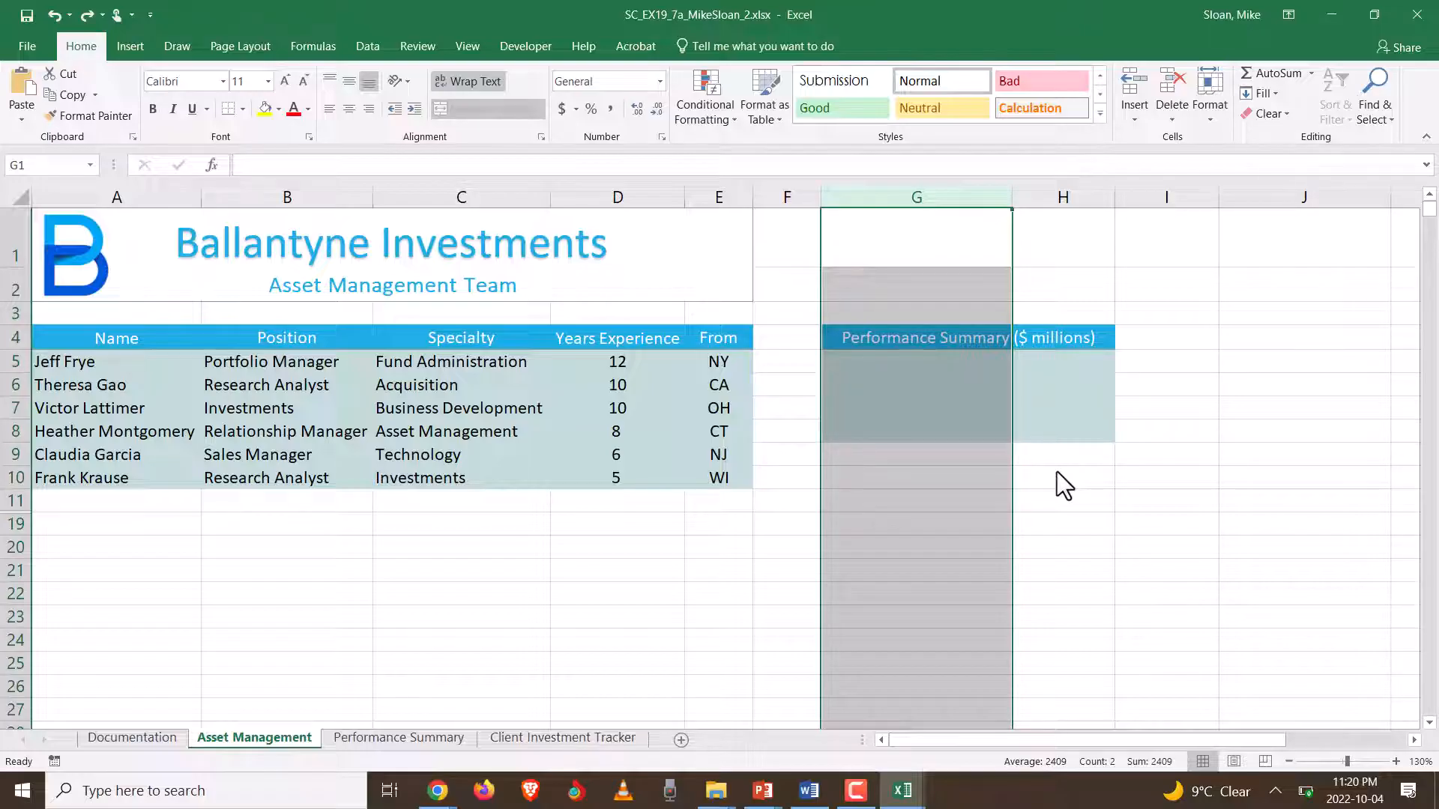
- Switch to the Word instructions and read task 5g about hiding the rows with duplicated data
key(alt+Tab)
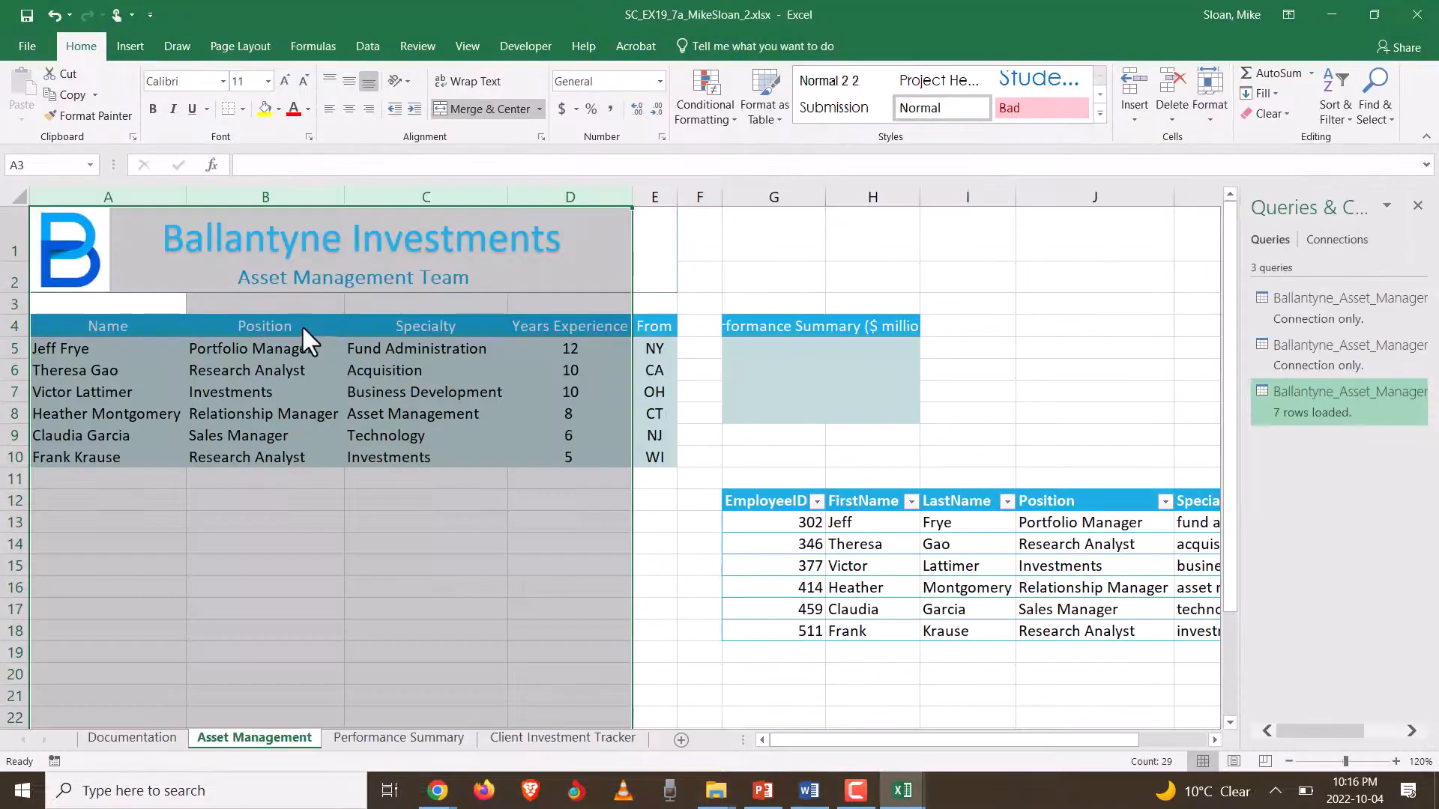
key(alt+Tab)
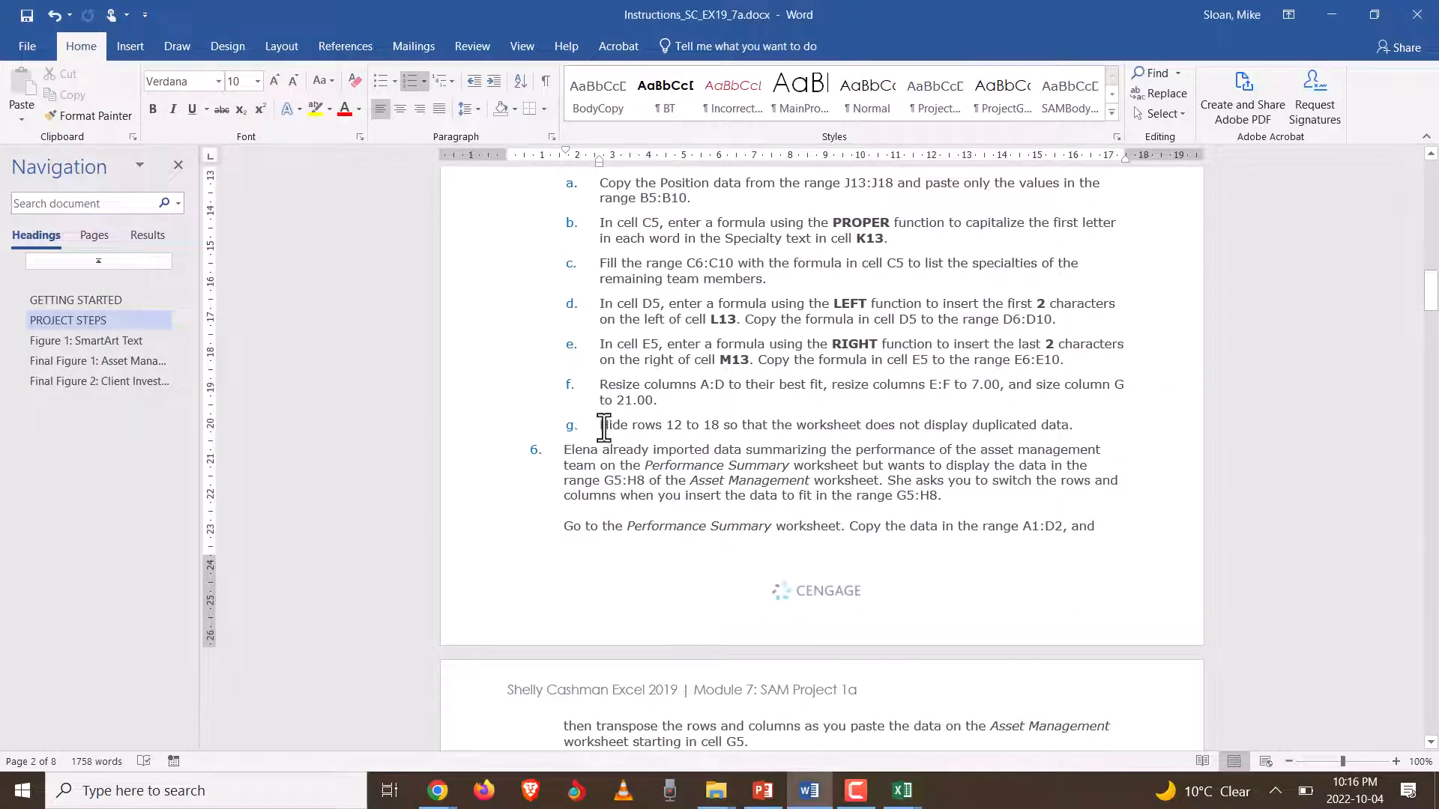
scroll(604, 419, up, 3)
scroll(604, 429, down, 3)
drag(599, 425, 1111, 434)
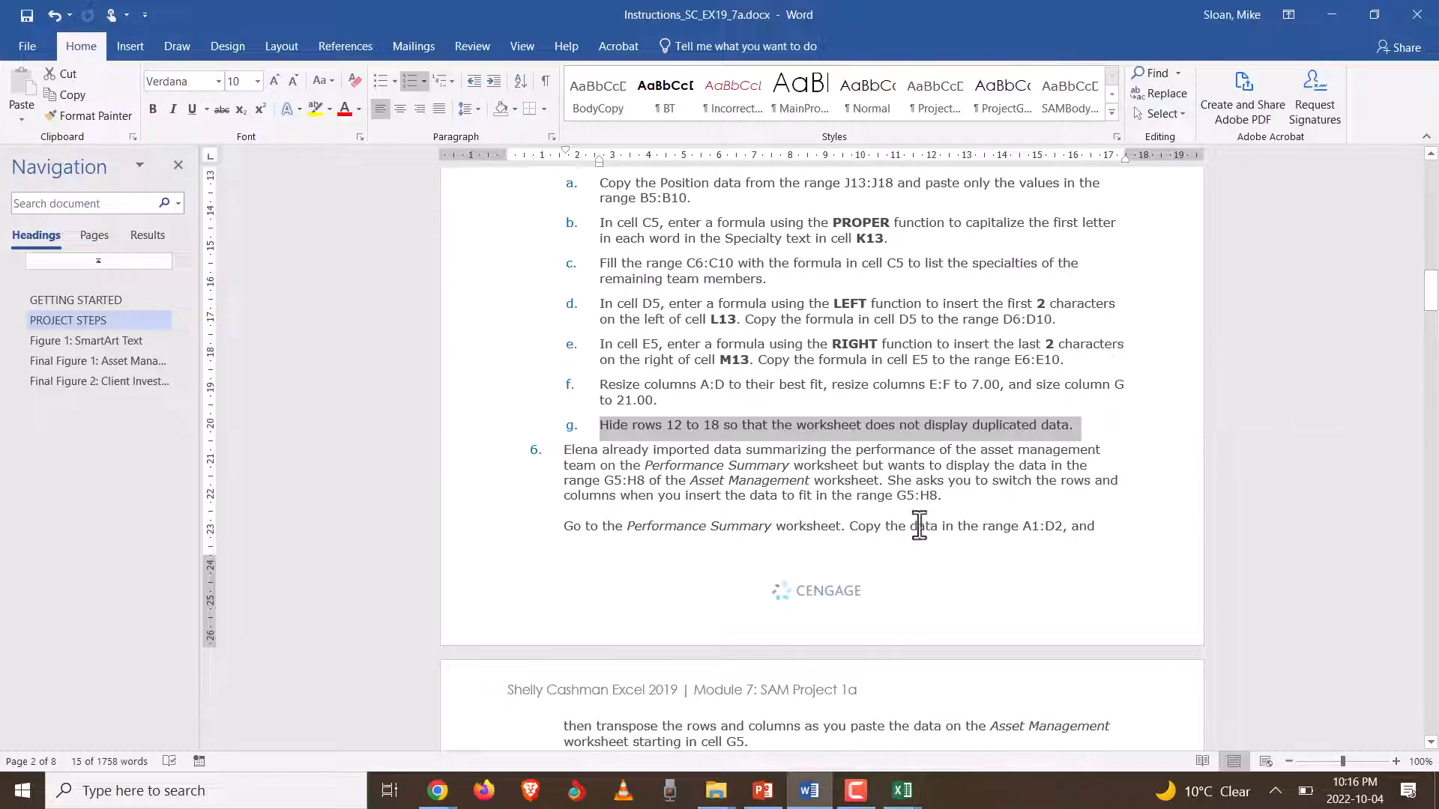
- Return to the Excel workbook and hide rows 12 to 18 on the Asset Management sheet
key(alt+Tab)
scroll(97, 465, down, 2)
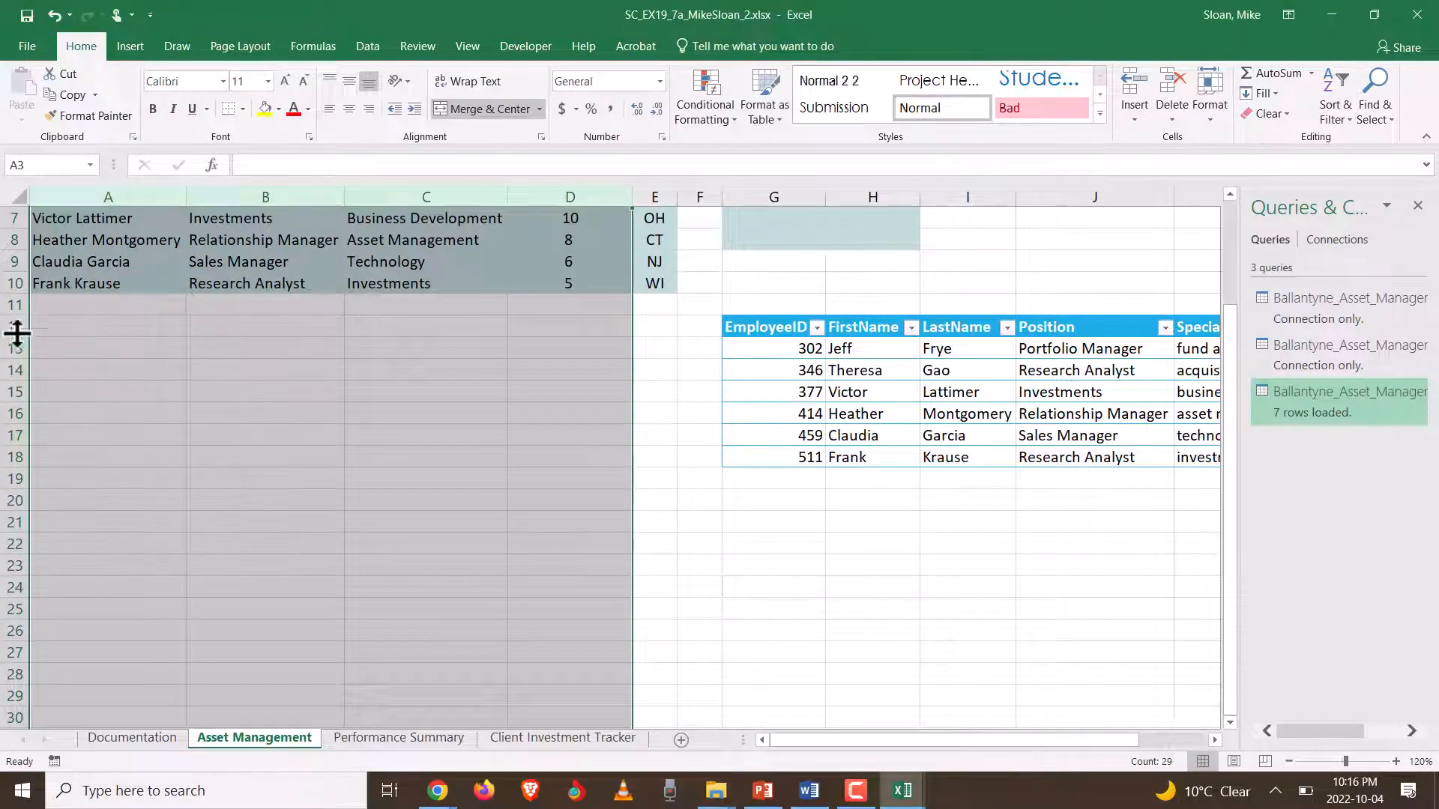
drag(13, 327, 9, 458)
right_click(9, 457)
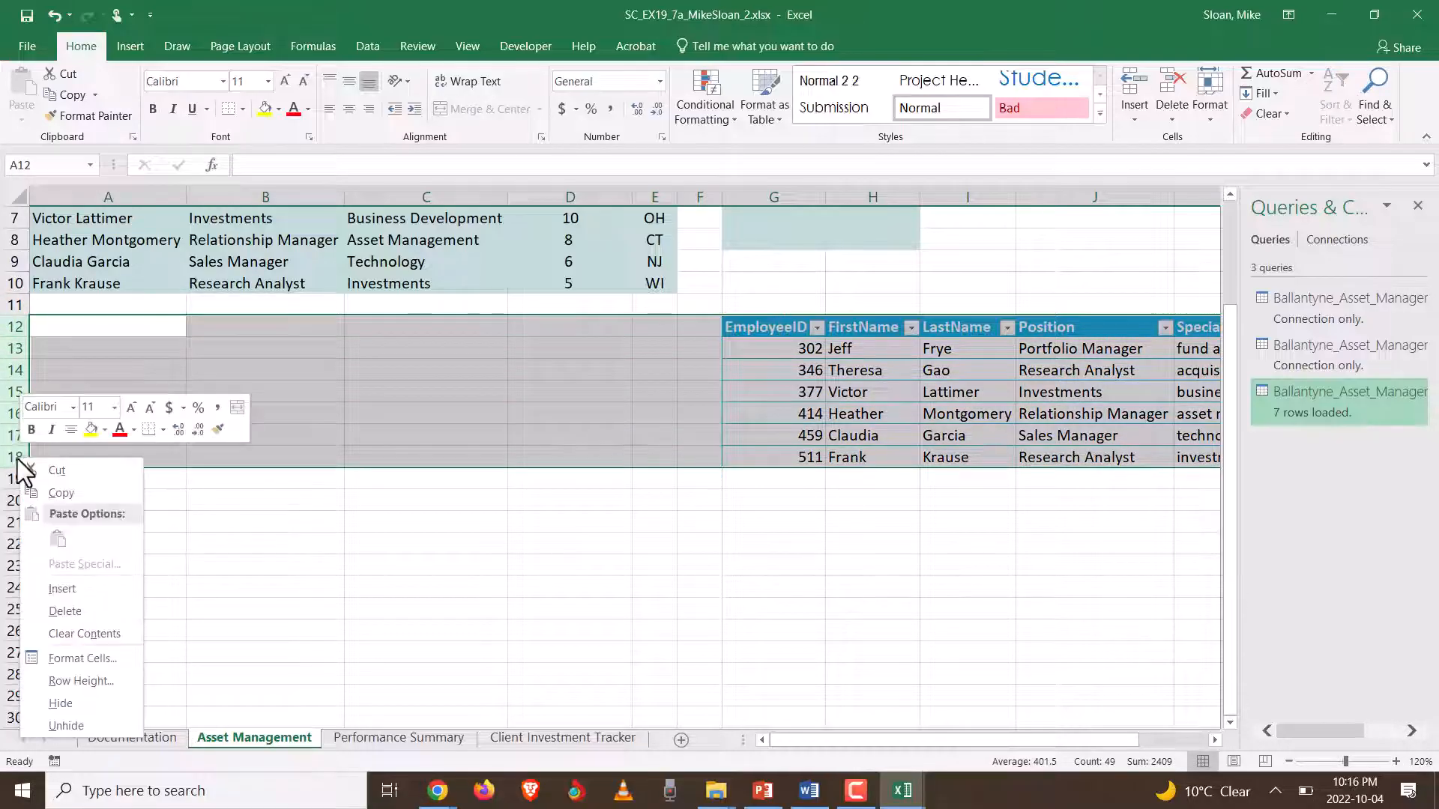
click(75, 702)
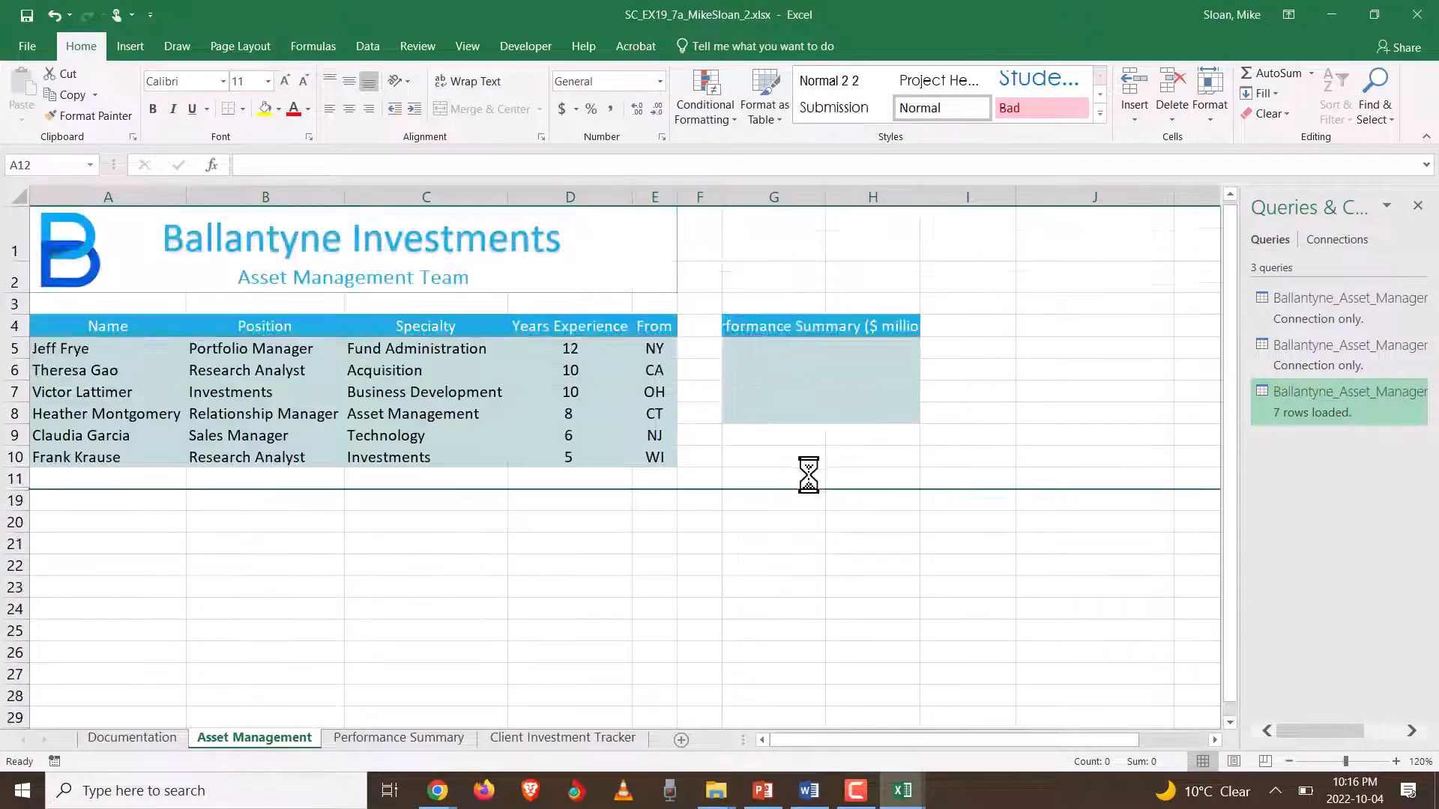
scroll(794, 475, up, 2)
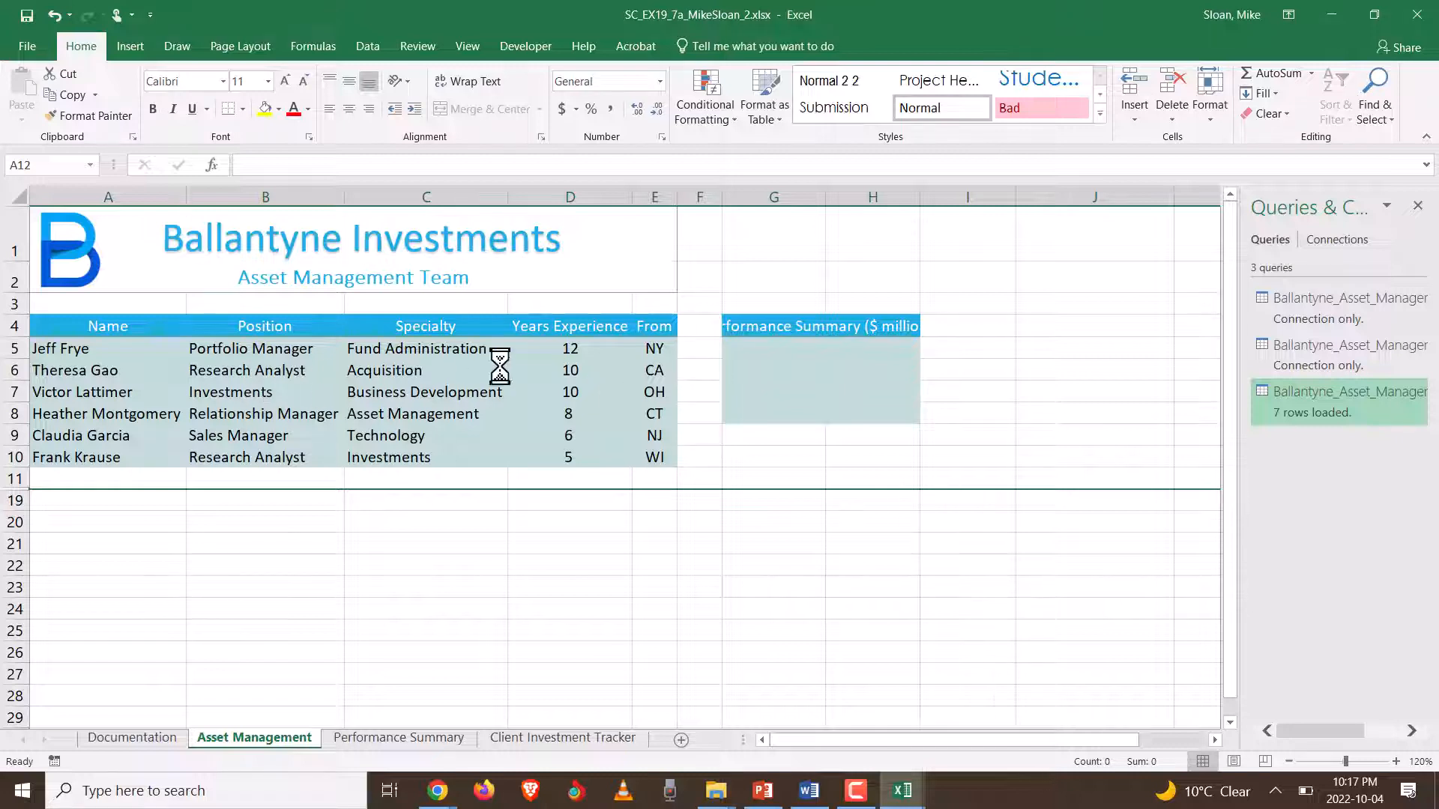
- Check the formulas in cells C5, D5 and E5 that refer to the hidden rows
click(416, 351)
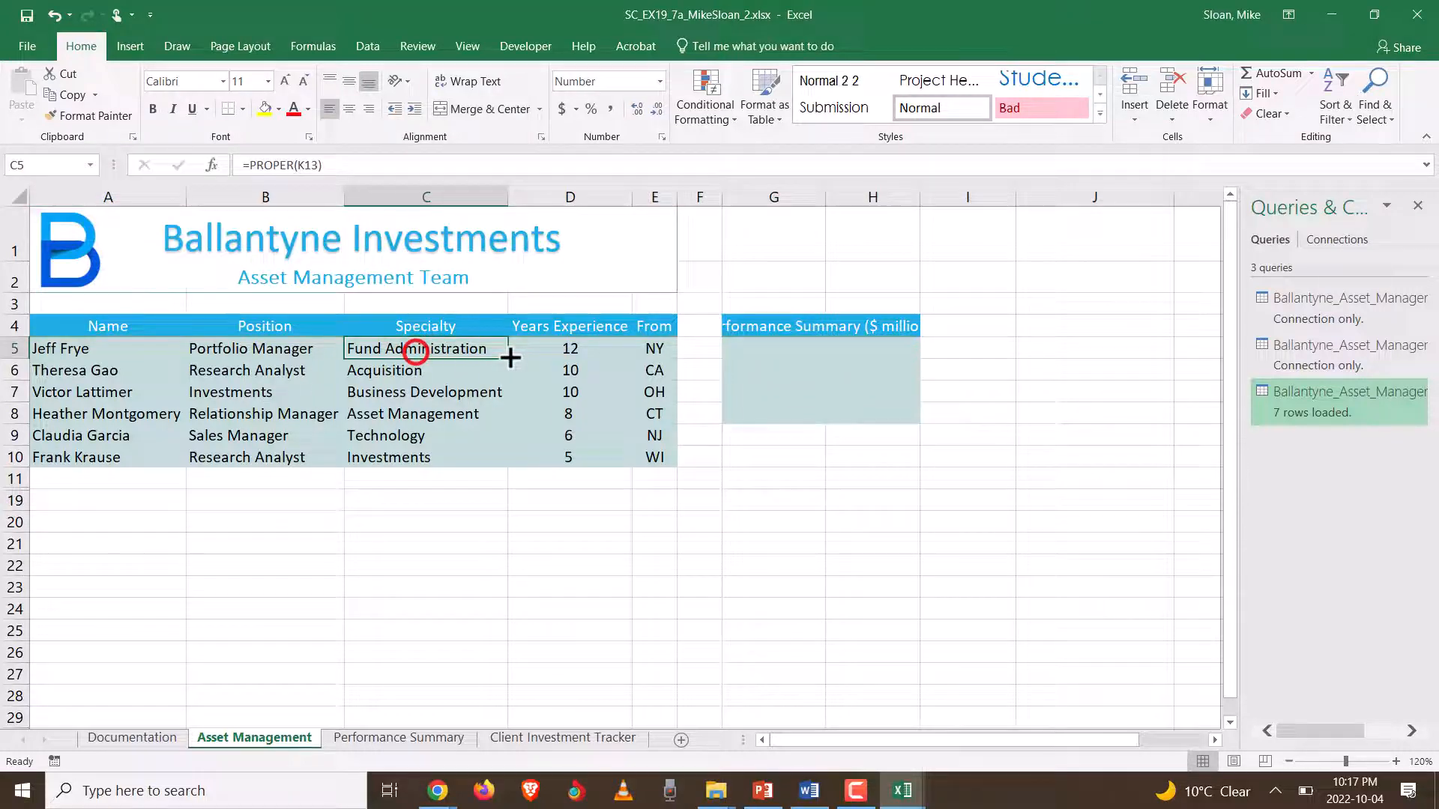
click(574, 352)
click(658, 349)
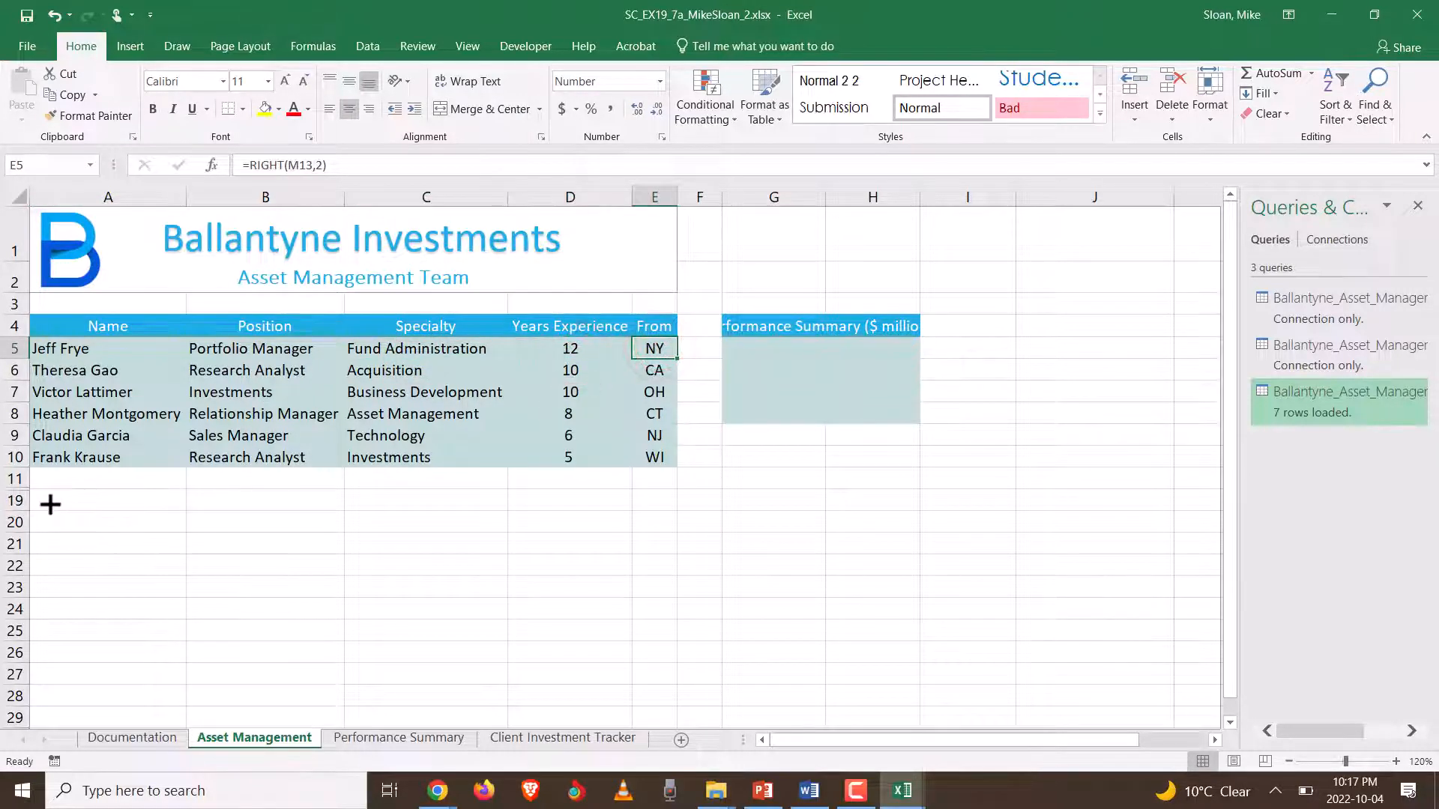
- Switch to the Word instructions and reread task 6 on transposing the Performance Summary data
key(alt+Tab)
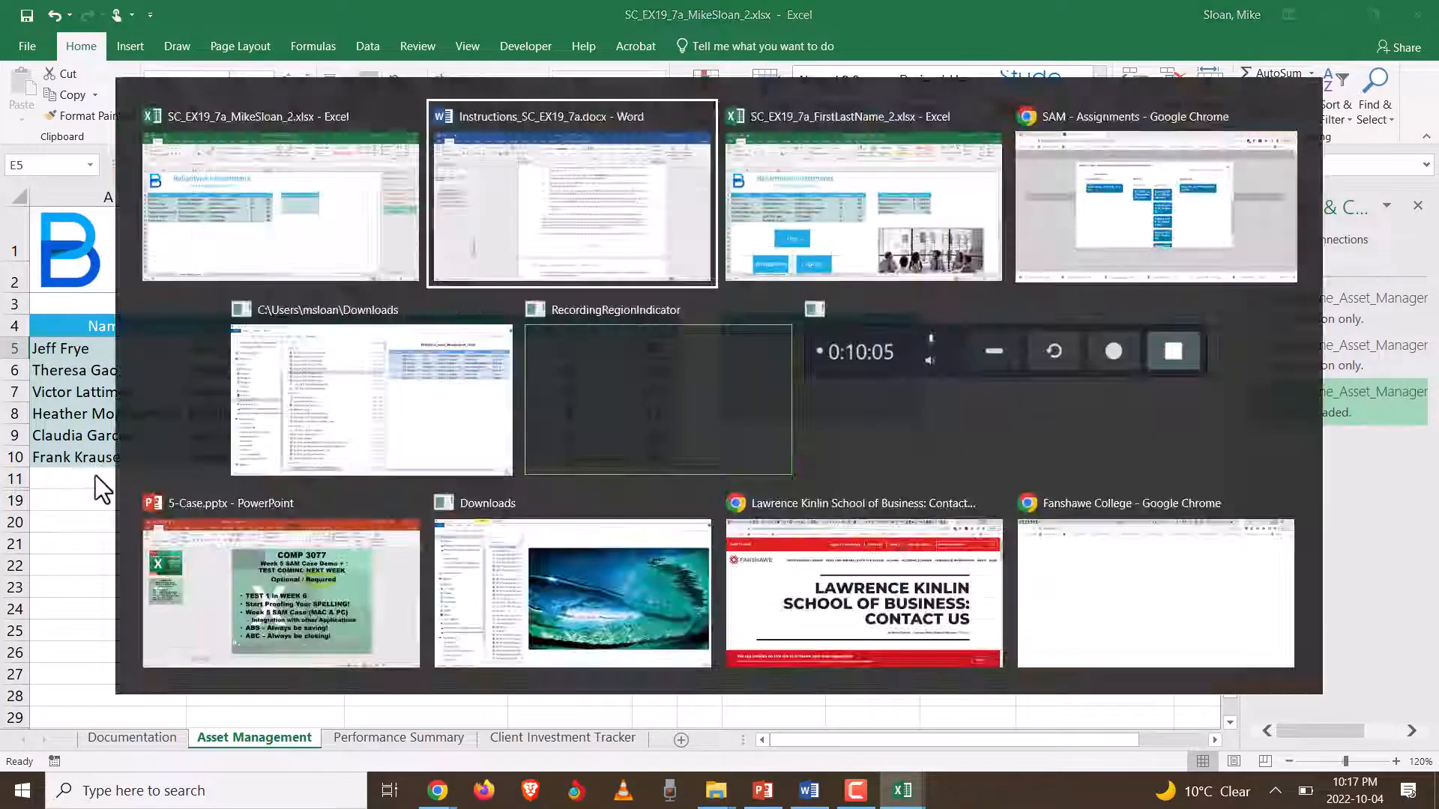
click(712, 465)
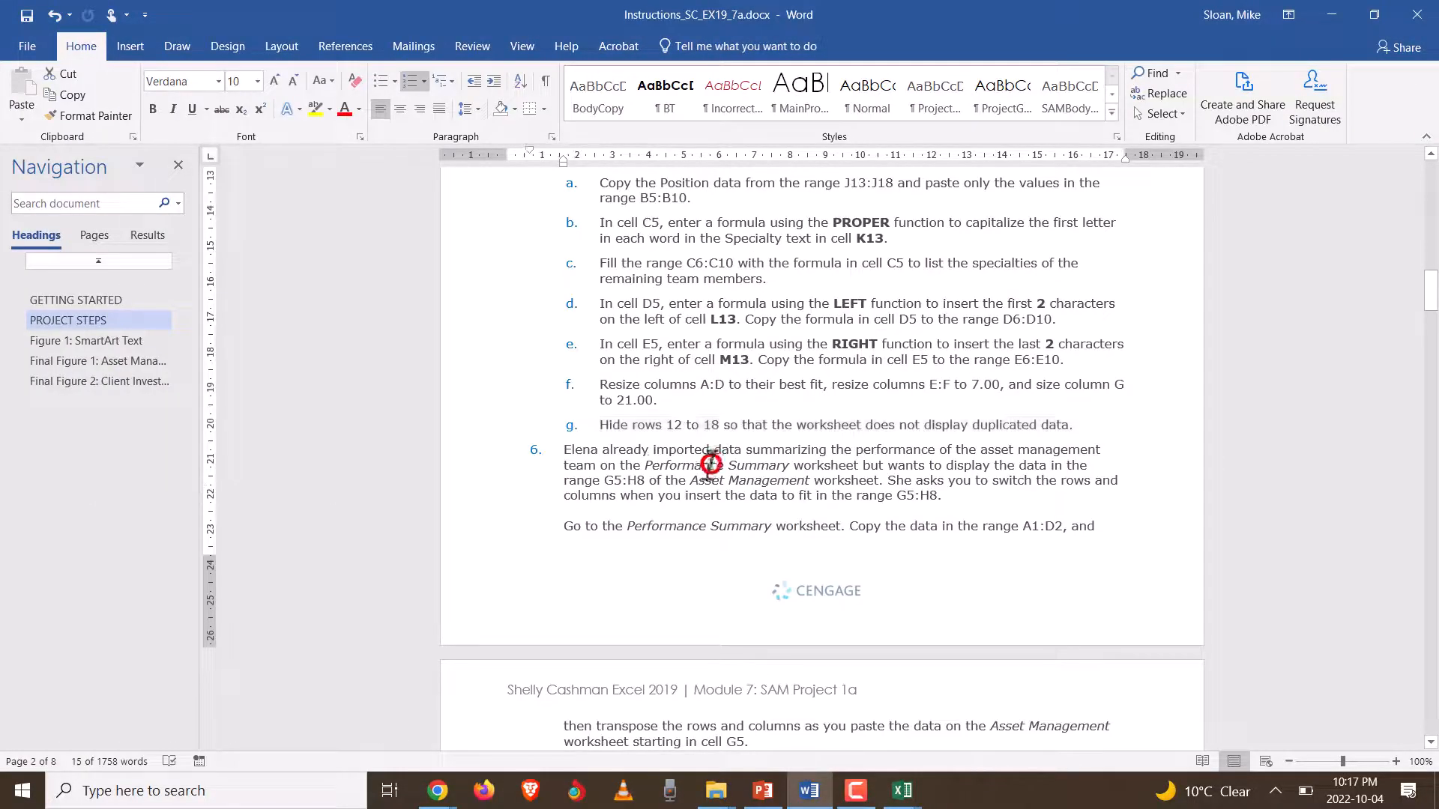
drag(563, 454, 1109, 524)
scroll(879, 579, down, 5)
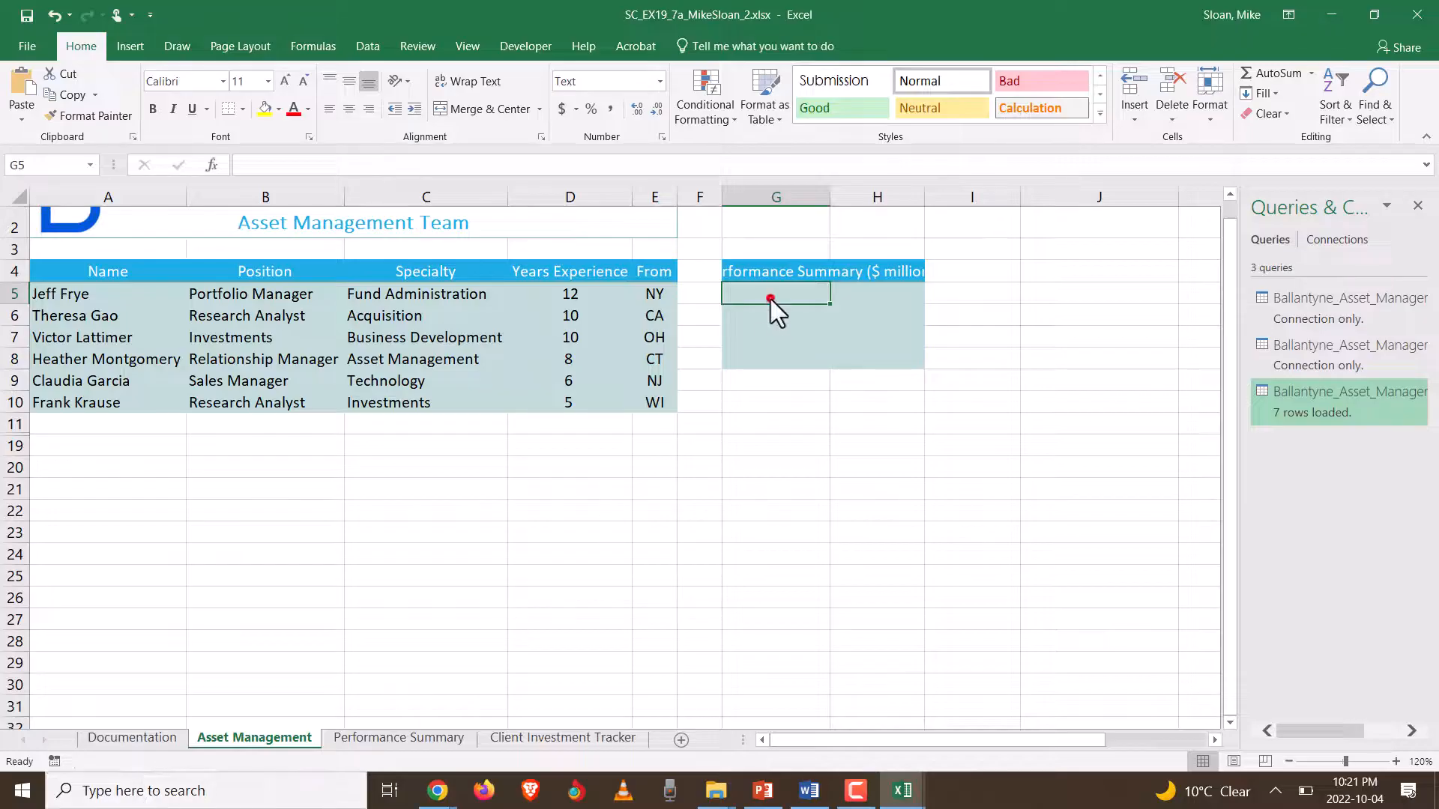
- Check the target range G5:H8 on Asset Management, then copy the range A1:D2 from the Performance Summary sheet
drag(771, 299, 897, 366)
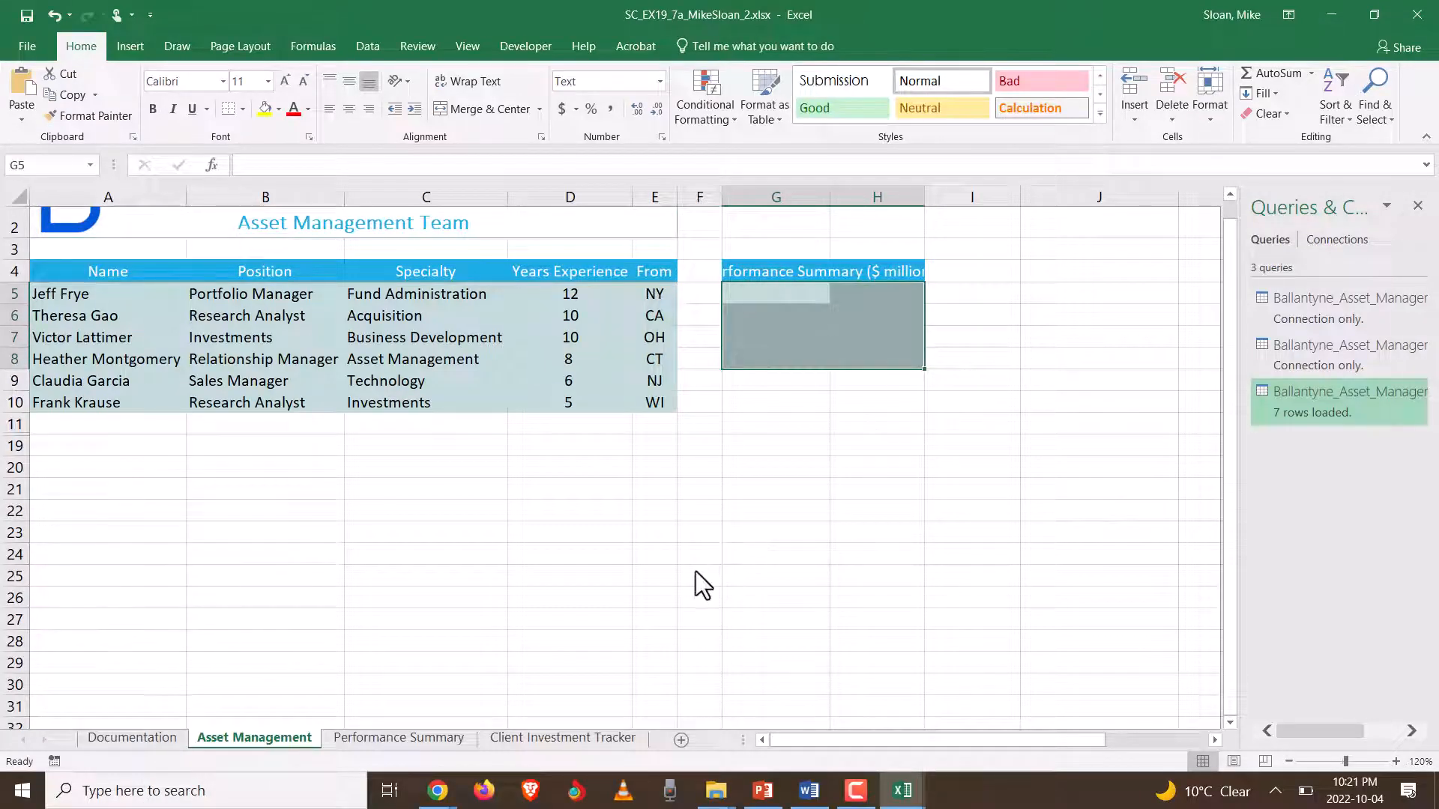
click(410, 740)
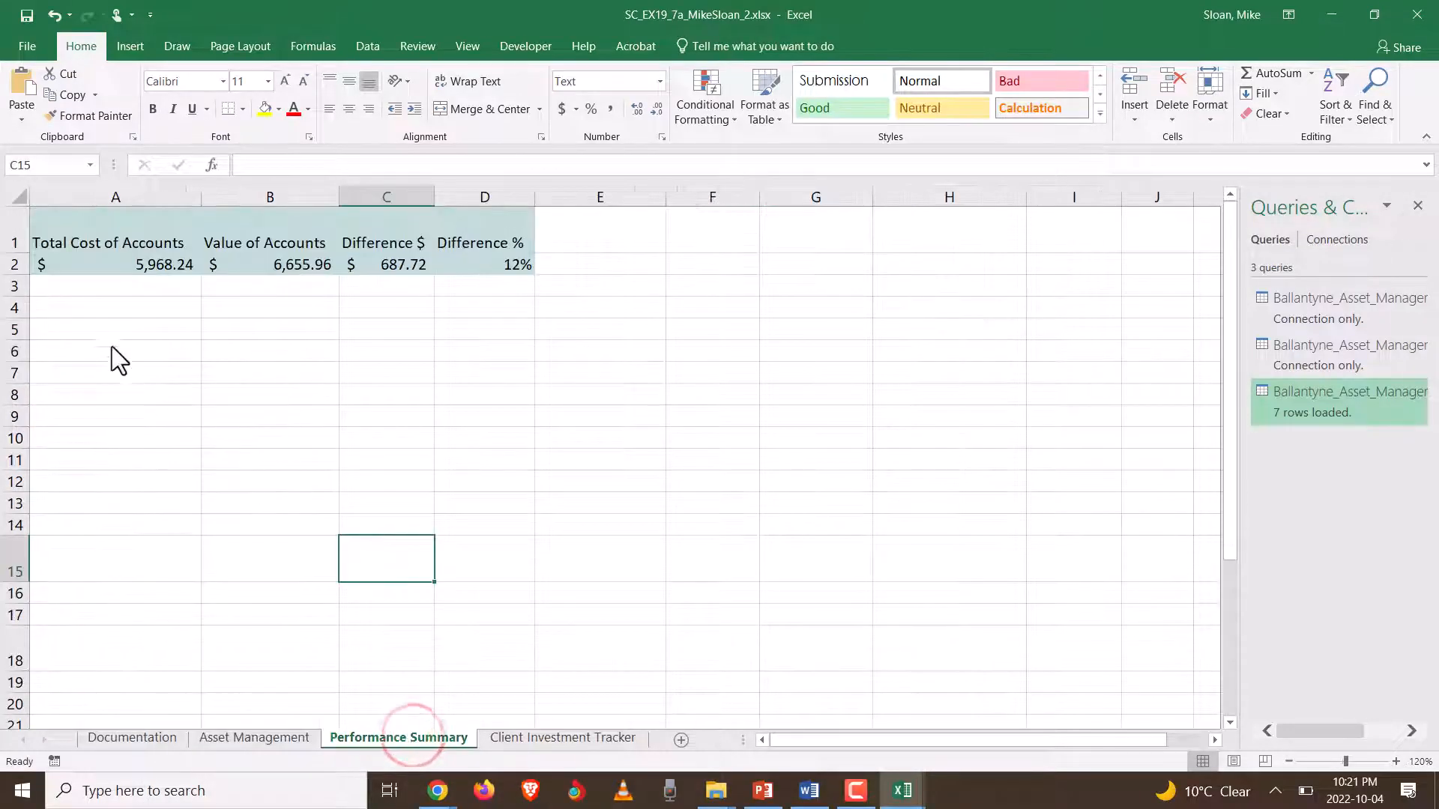
drag(65, 245, 478, 236)
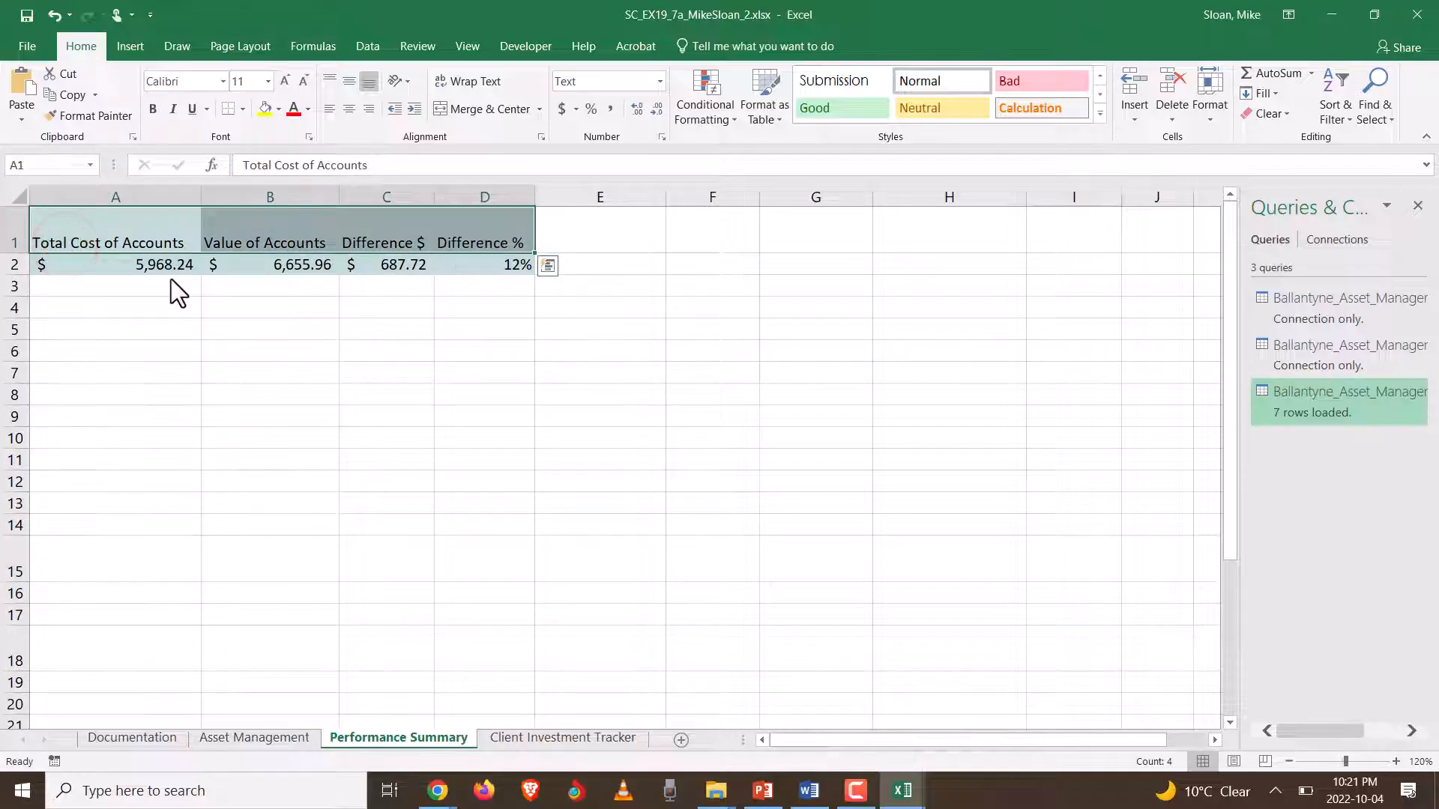
drag(109, 270, 509, 268)
drag(70, 240, 487, 267)
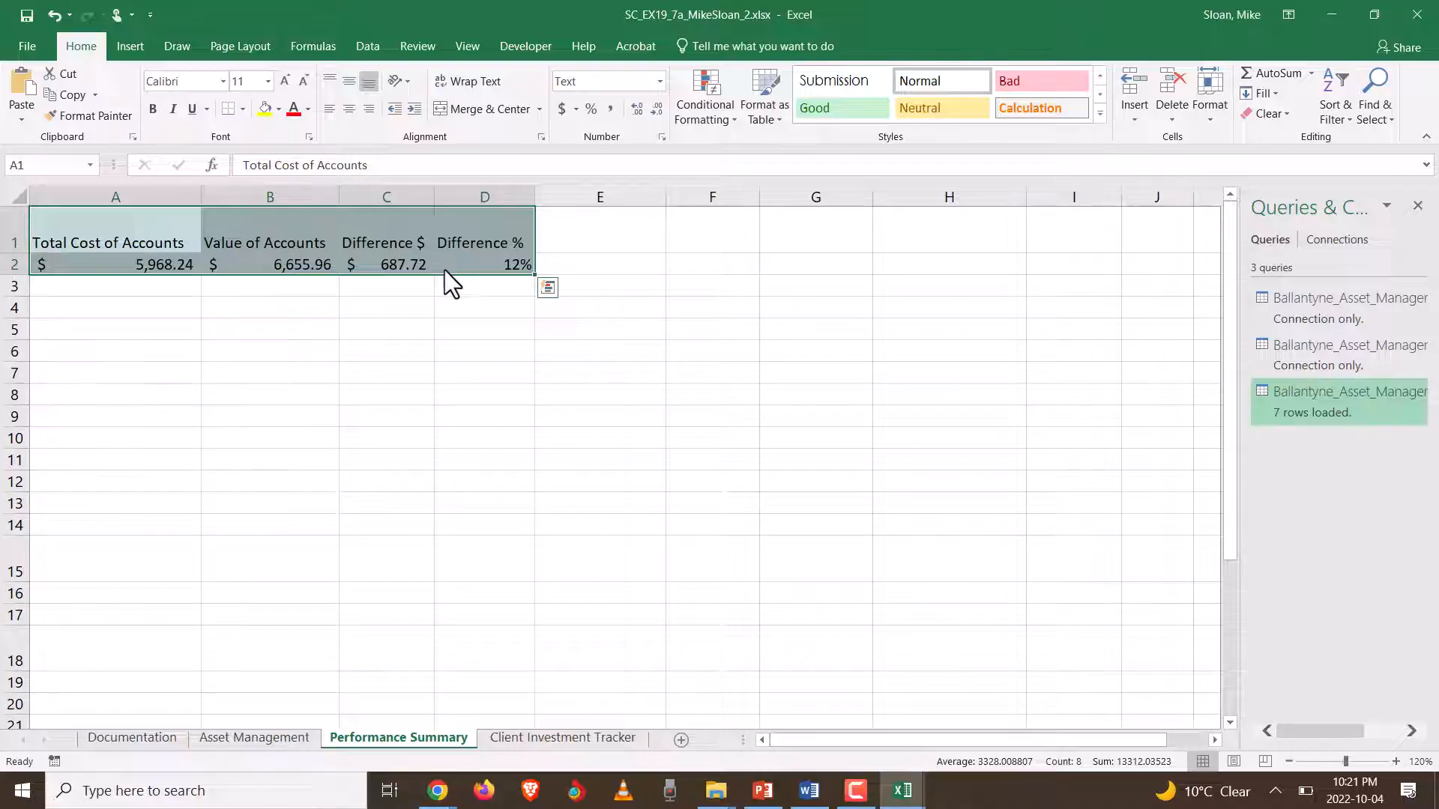
right_click(141, 221)
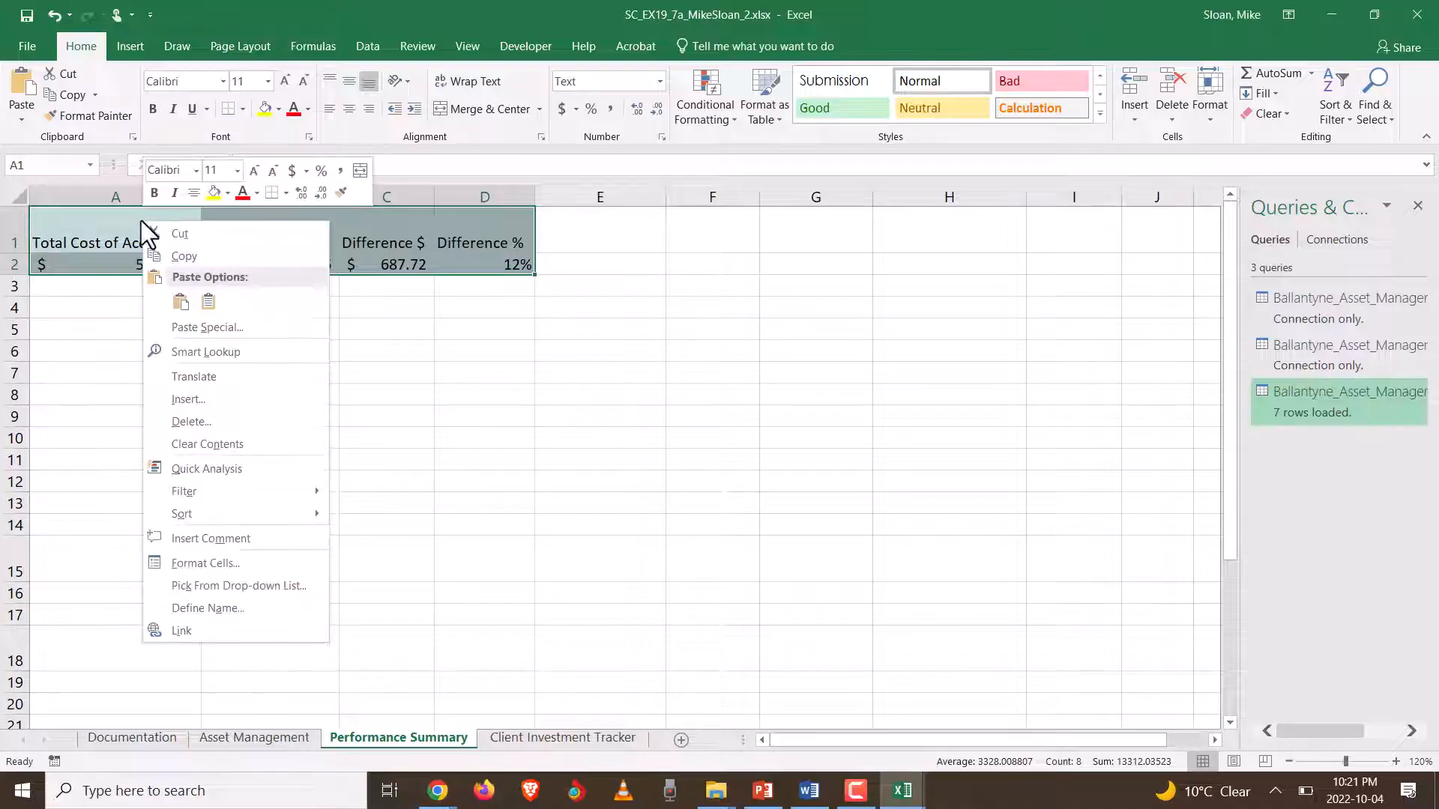
click(178, 256)
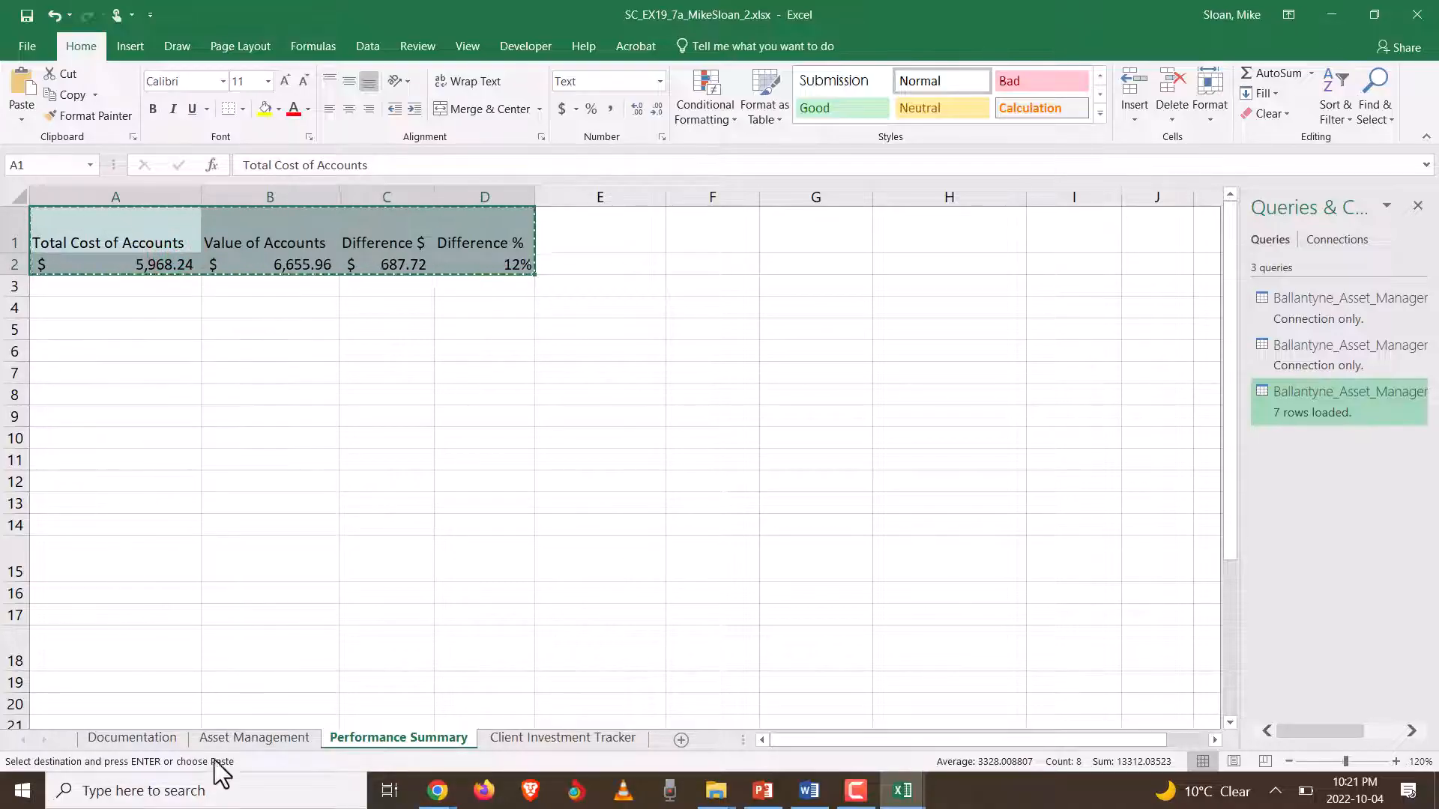
- Paste the copied data transposed into the range G5:H8 on the Asset Management sheet
click(235, 741)
click(772, 291)
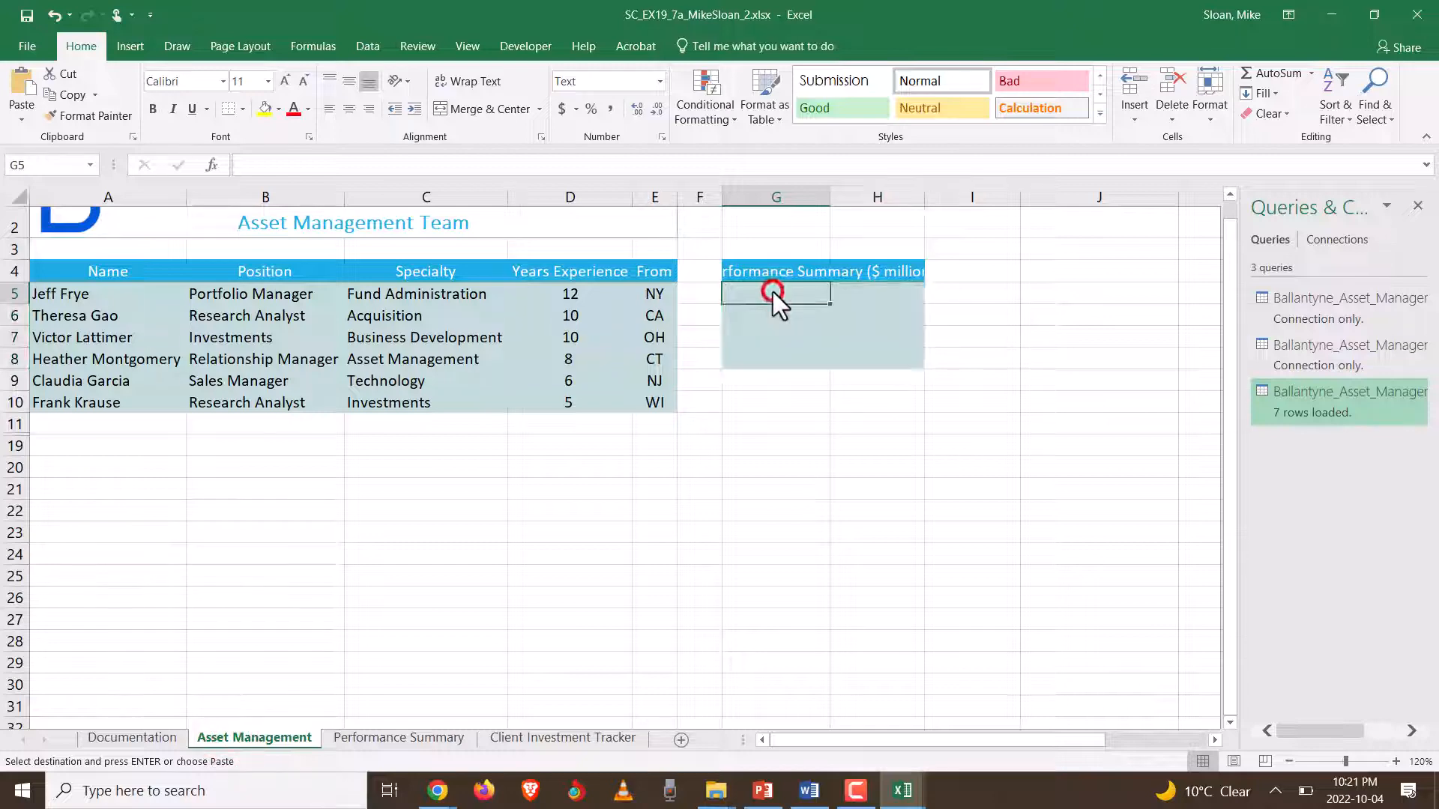
drag(772, 291, 884, 363)
right_click(776, 297)
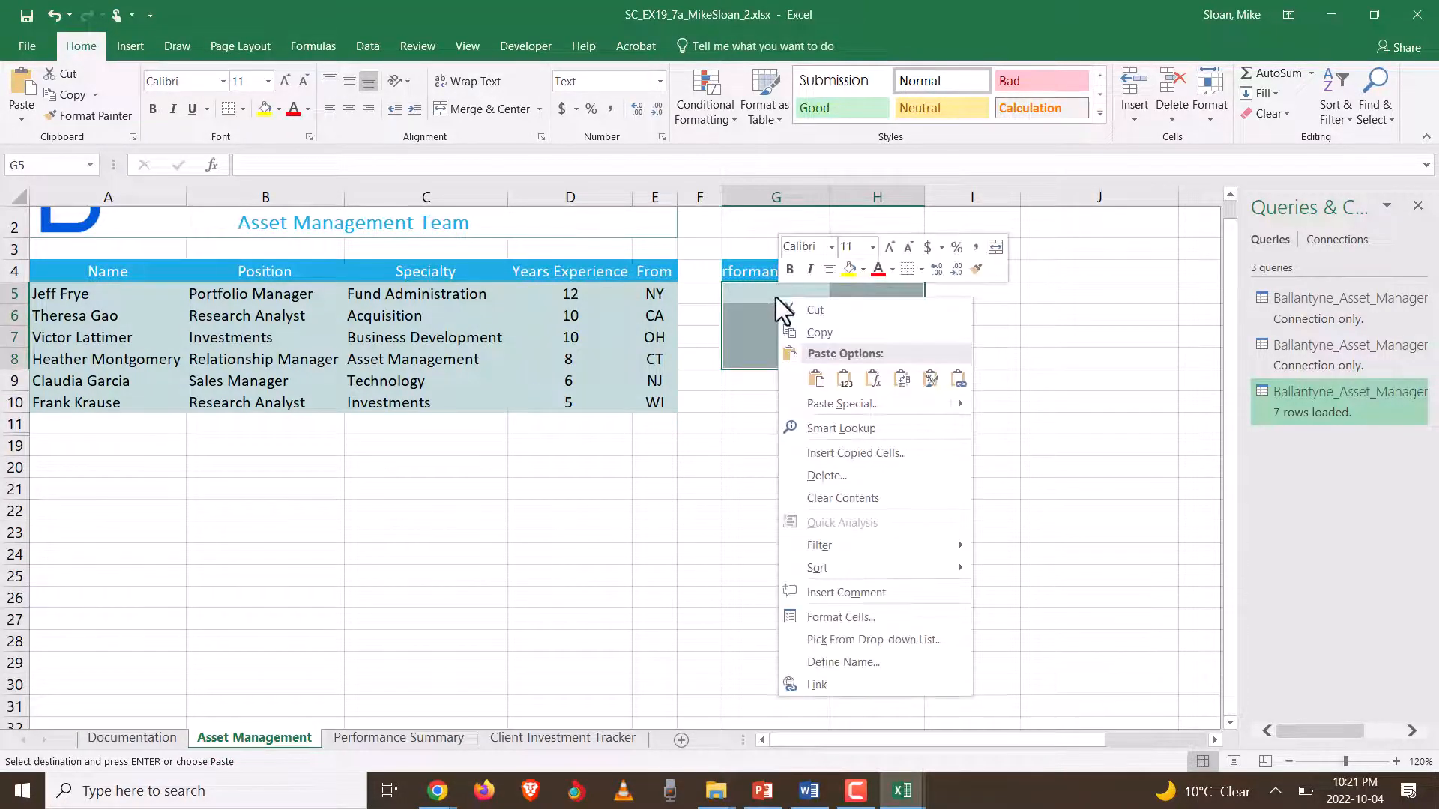
click(901, 379)
click(901, 381)
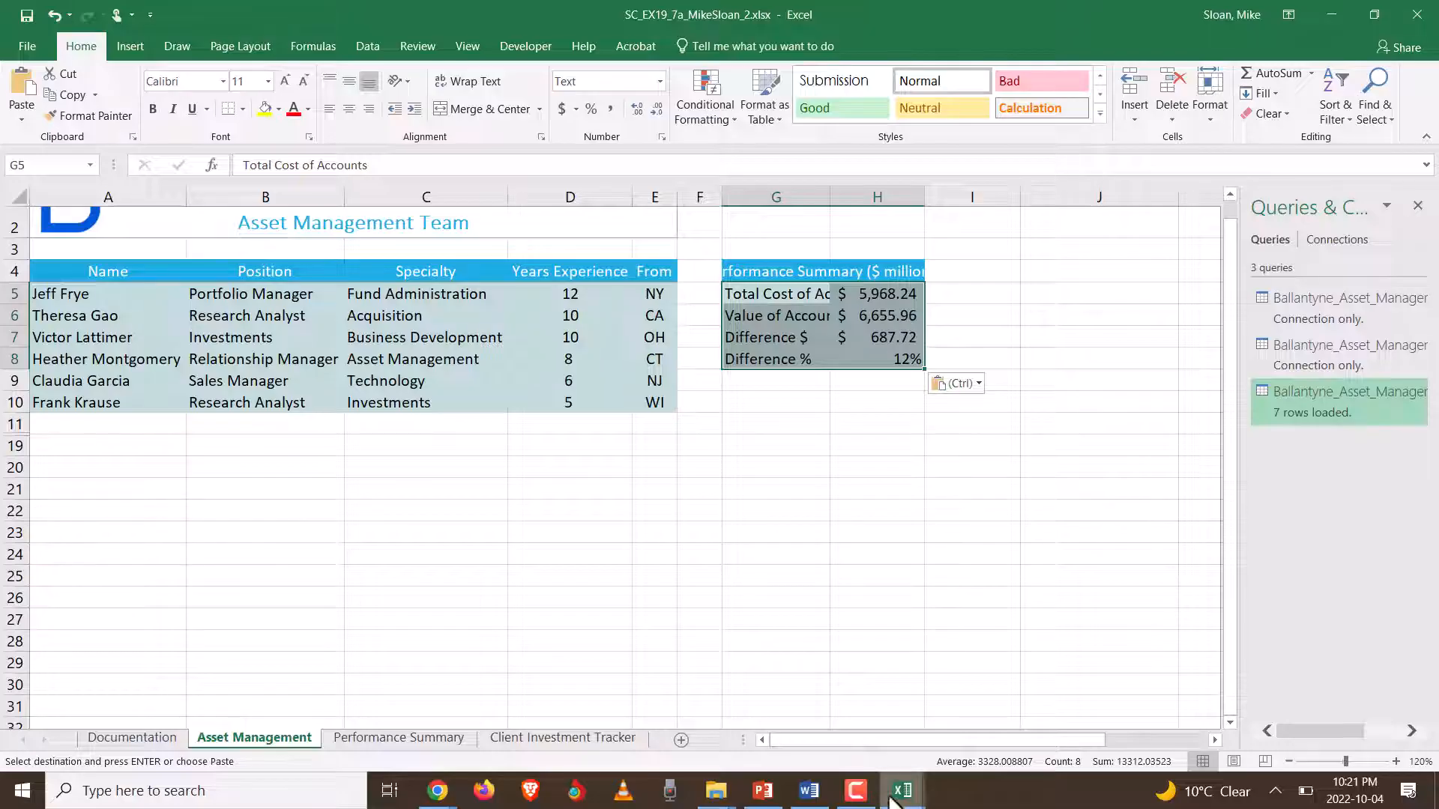
- Switch to the Word instructions, review the remaining tasks, and examine Final Figure 1 of the Asset Management worksheet
click(810, 791)
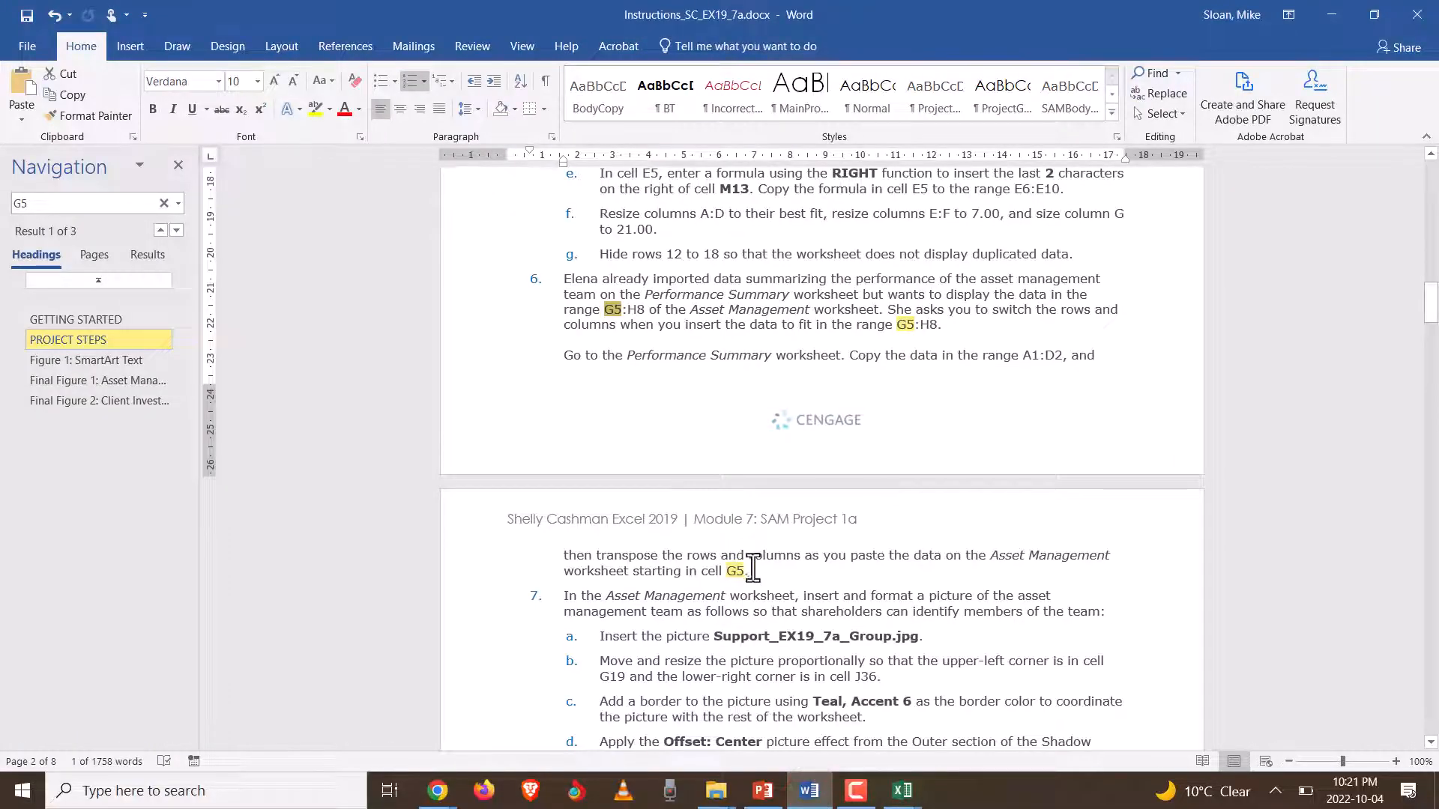
click(790, 345)
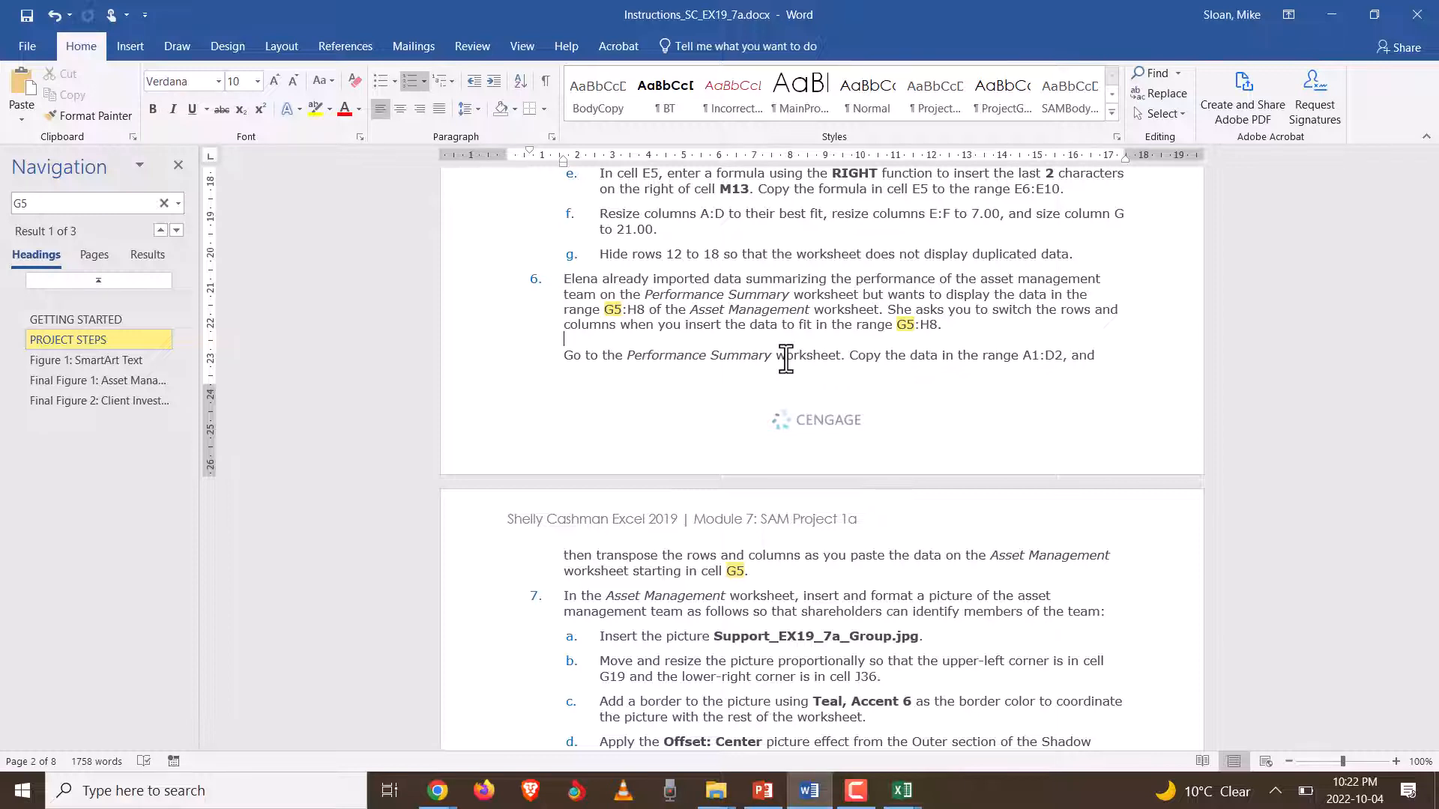
scroll(747, 490, up, 3)
scroll(721, 518, down, 7)
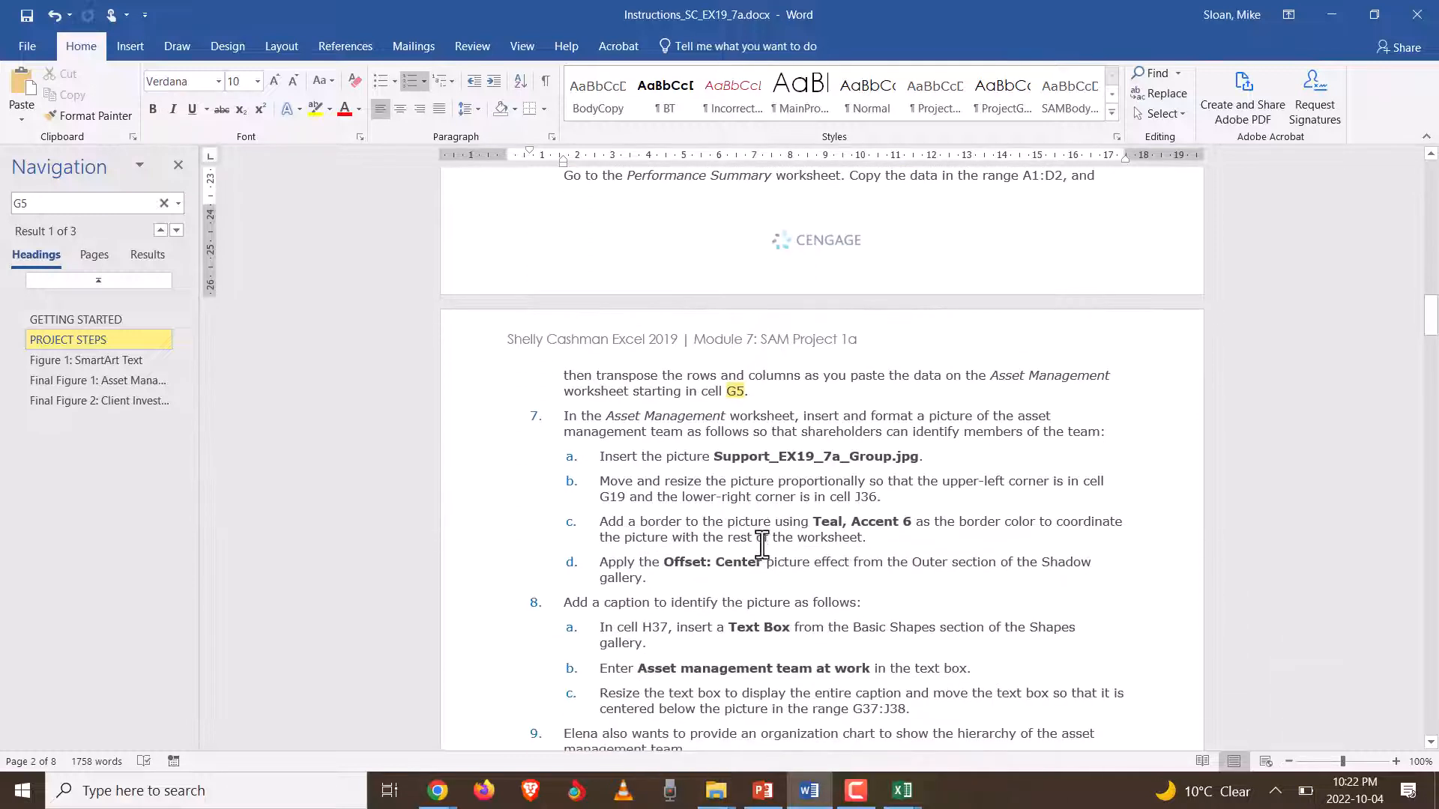
scroll(761, 547, down, 9)
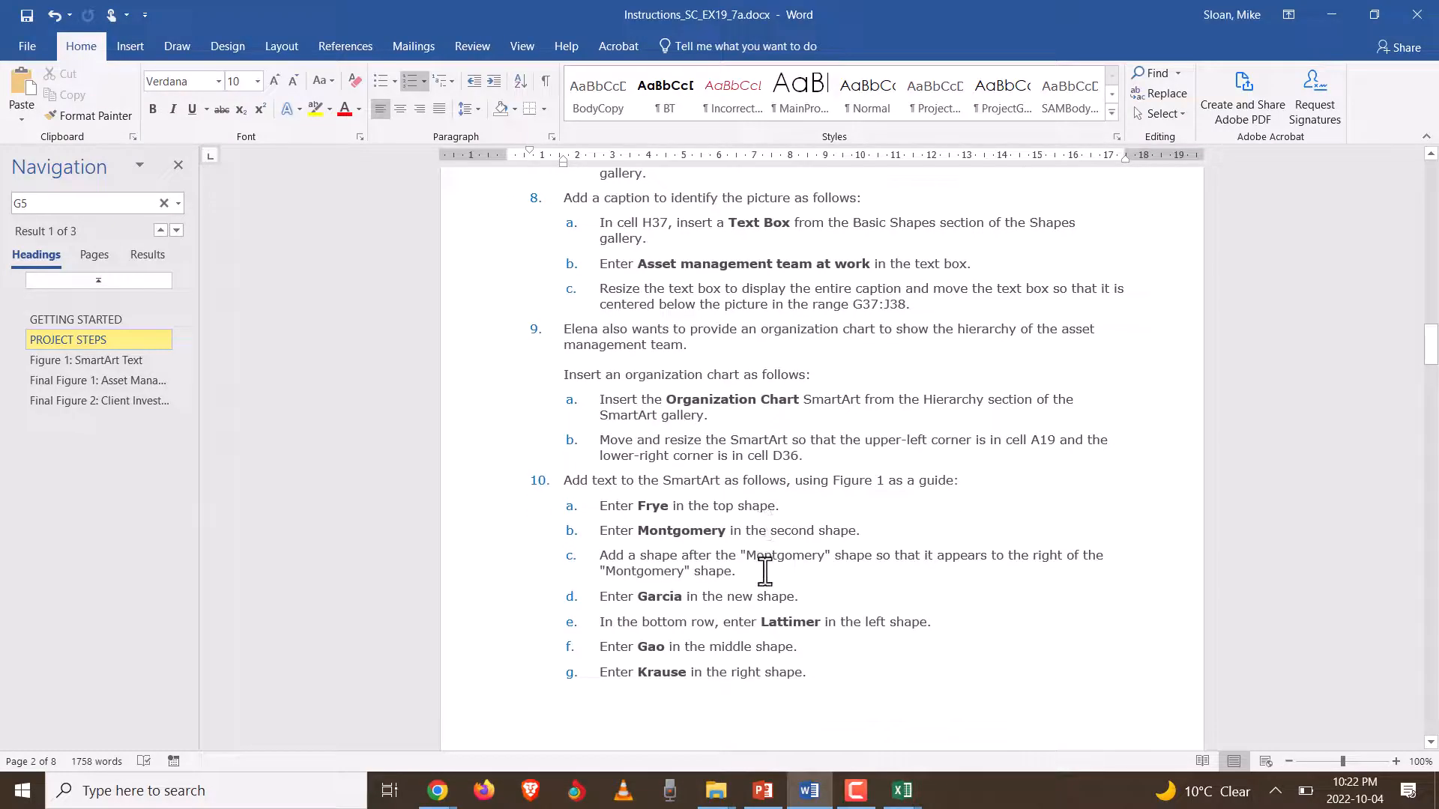
scroll(764, 572, down, 6)
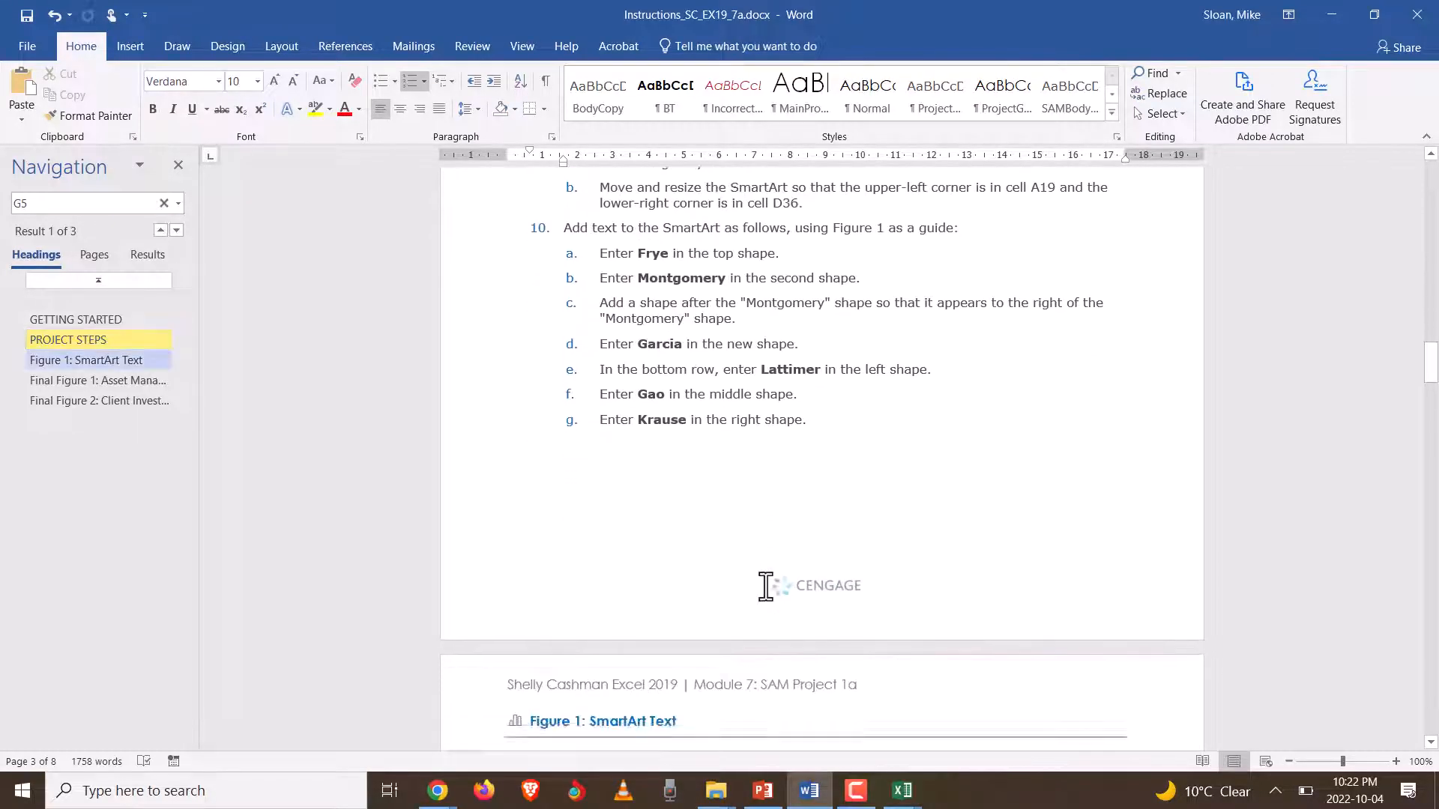
scroll(765, 585, down, 20)
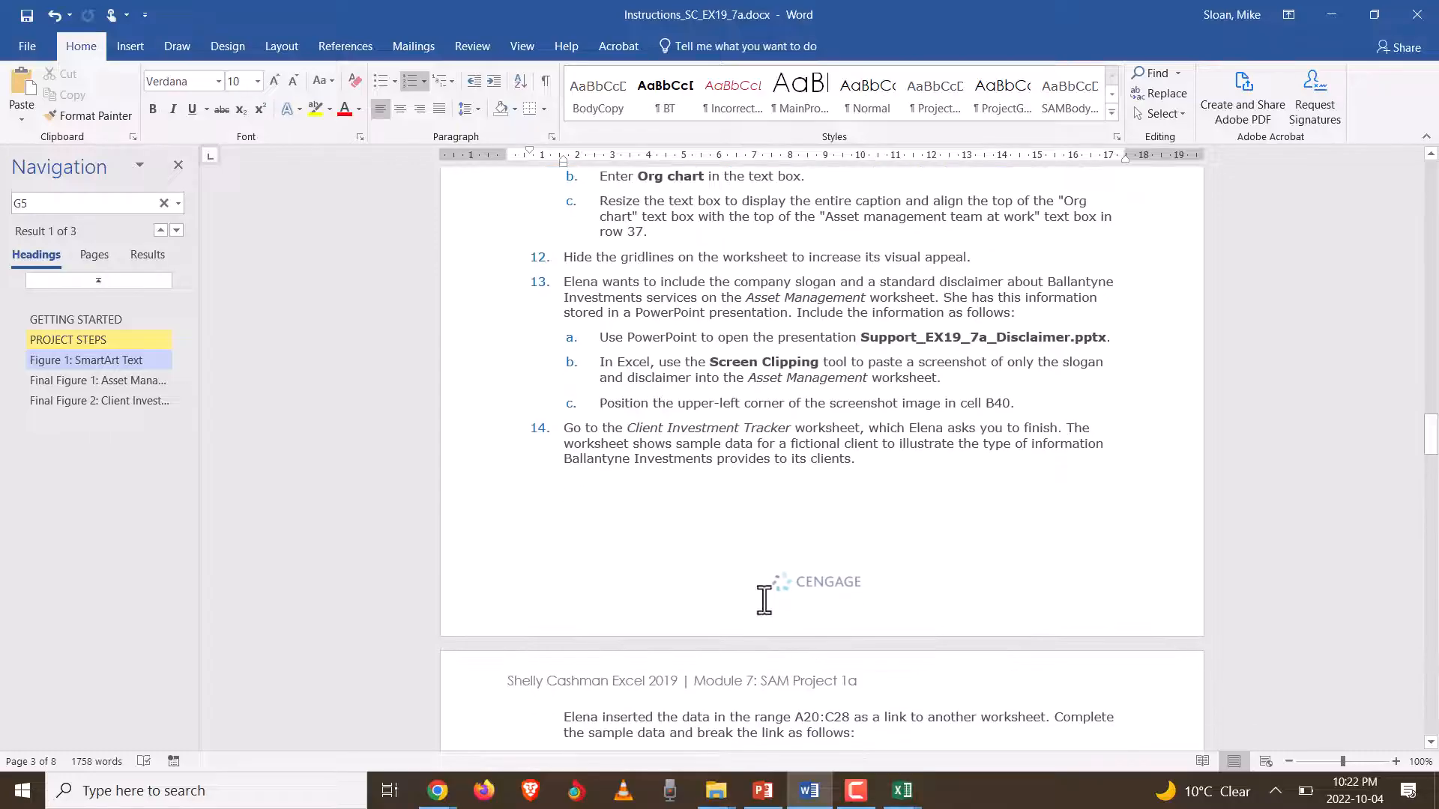
scroll(763, 600, down, 20)
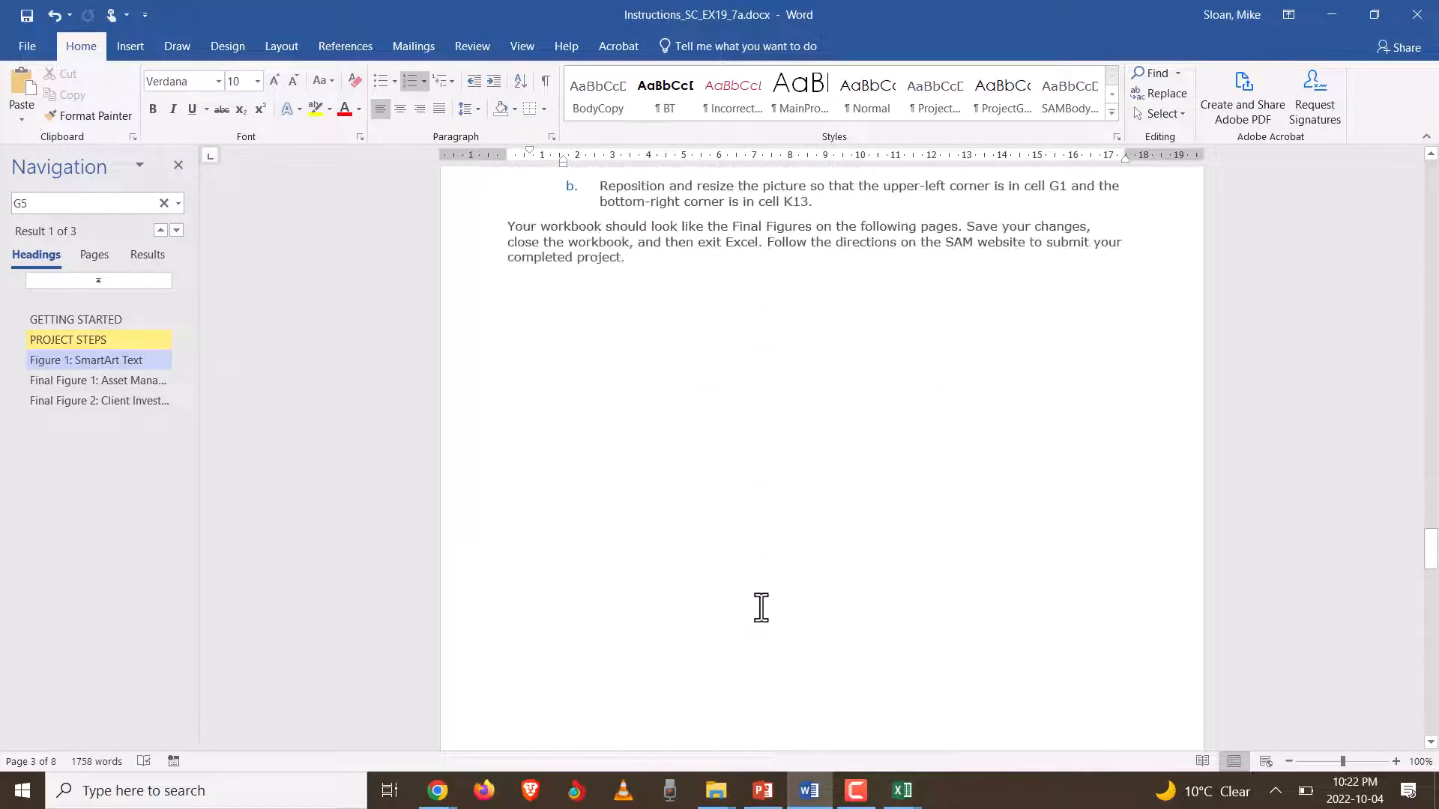
scroll(761, 607, down, 15)
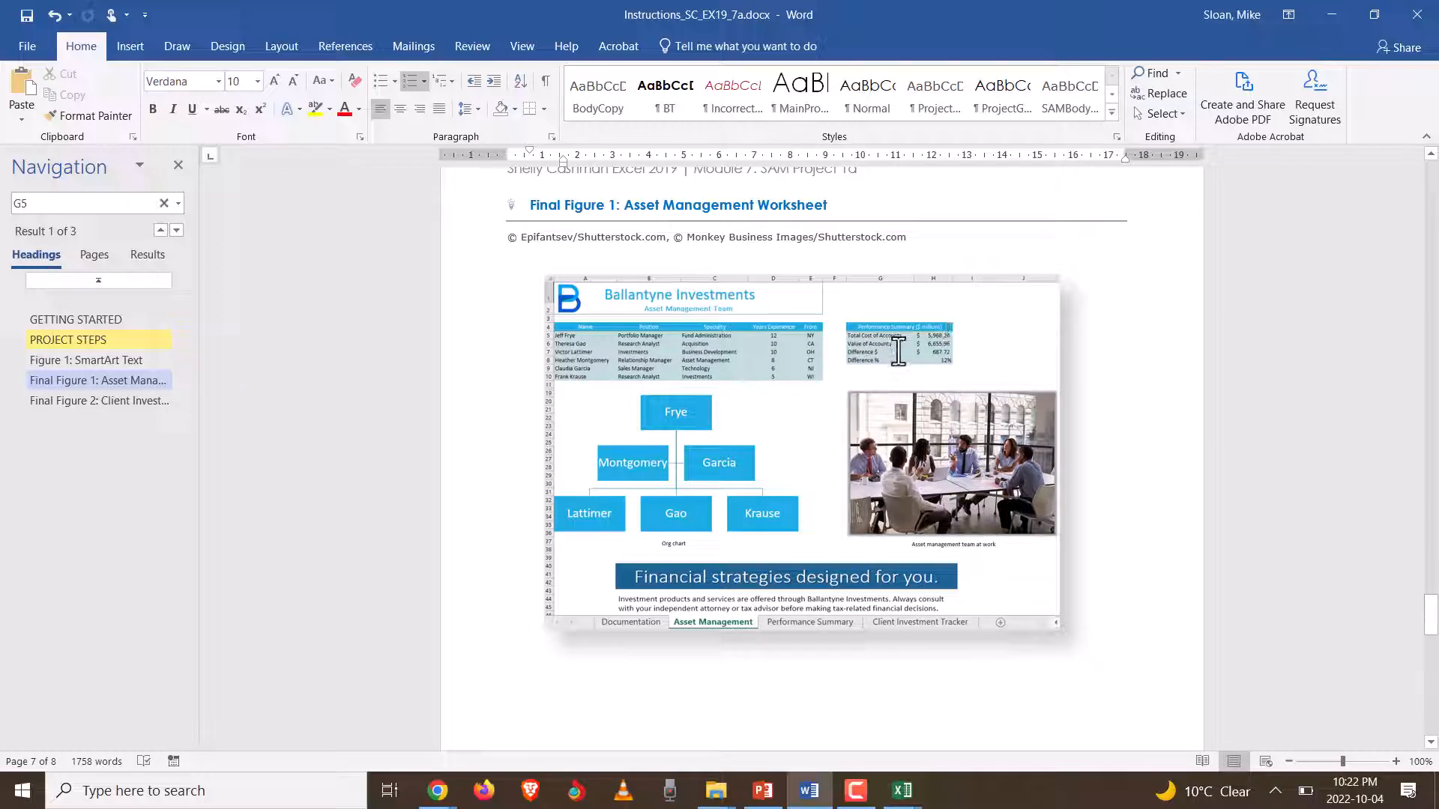
- Return to the Excel workbook, auto-fit column G to its contents, and select cell H7 to check its formula
click(903, 793)
click(977, 740)
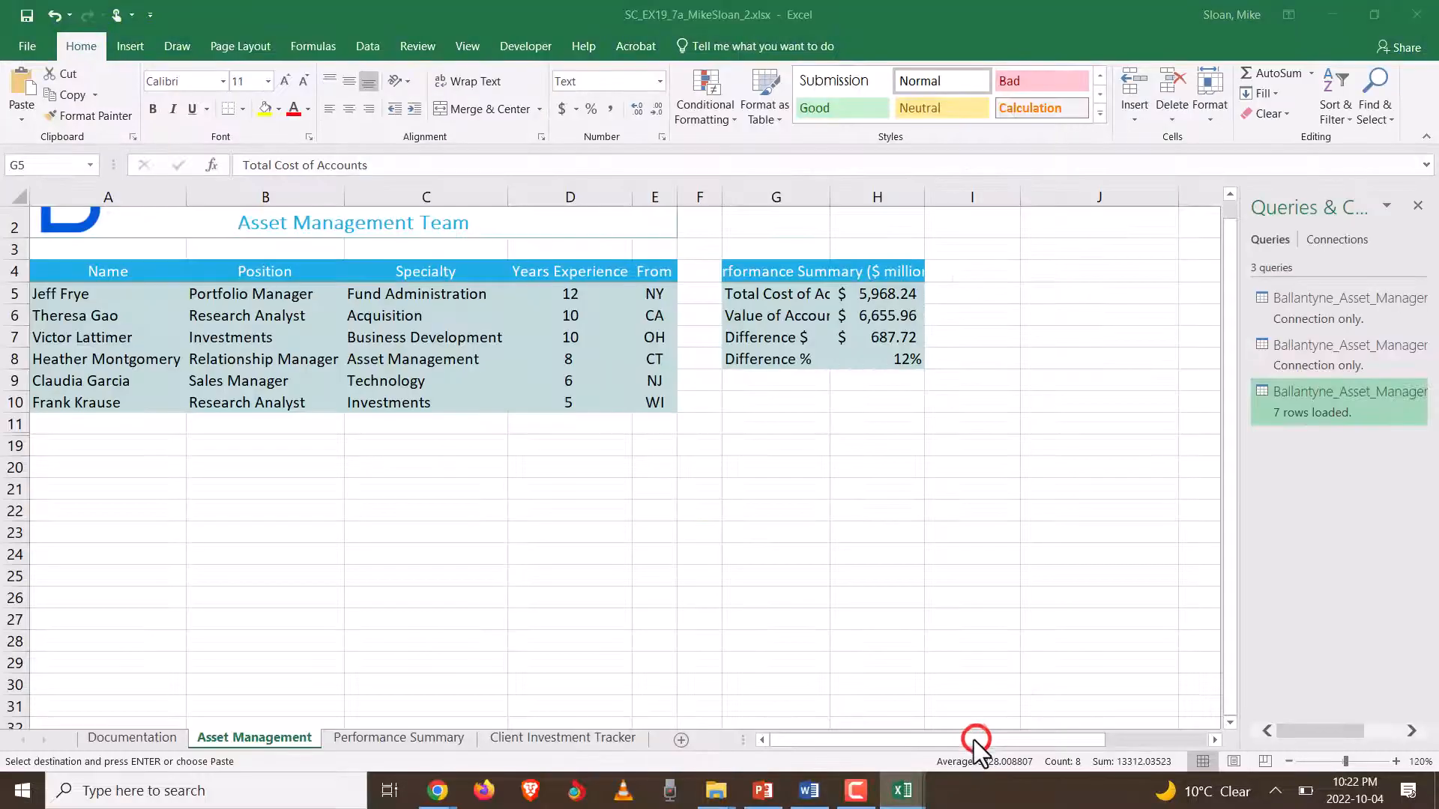
double_click(828, 197)
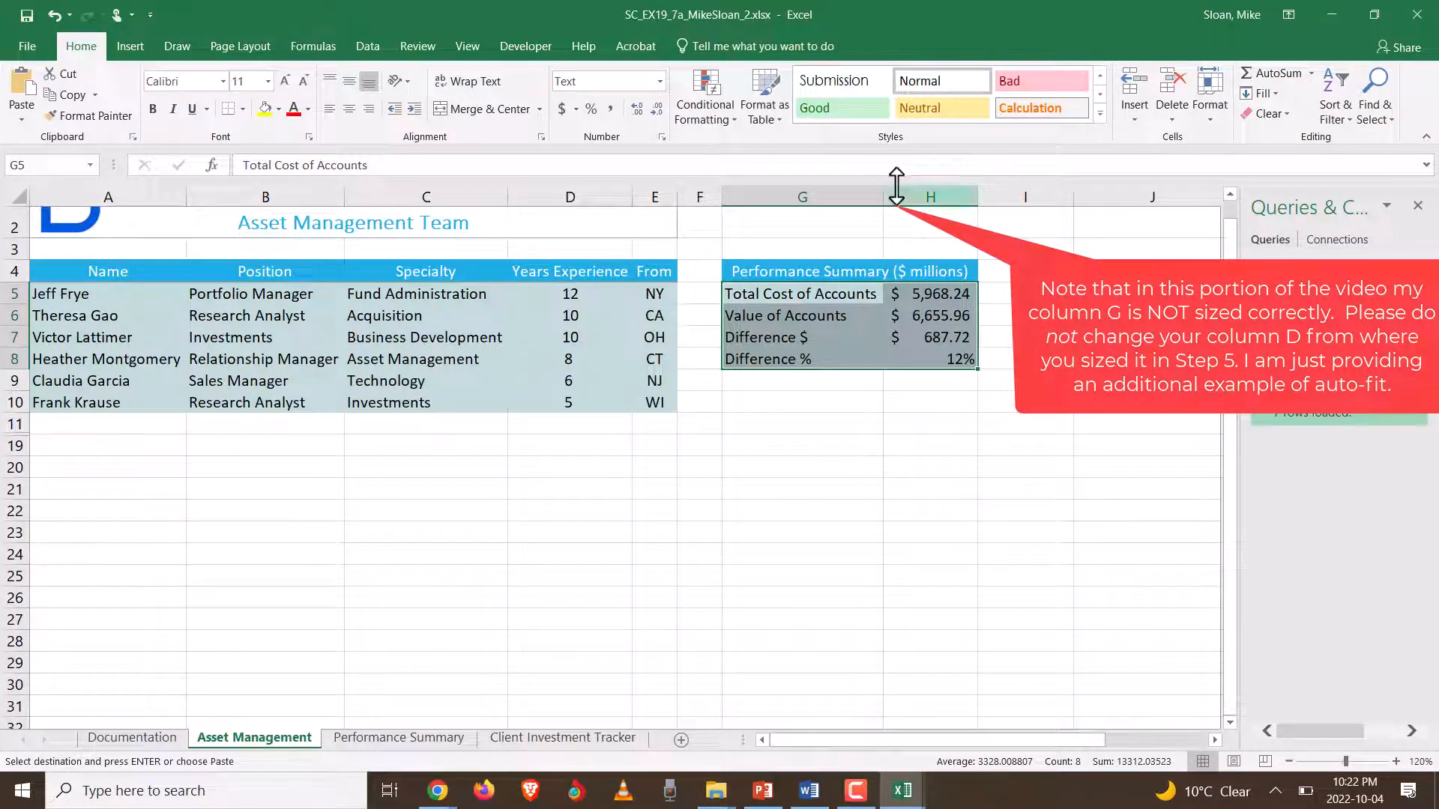
click(925, 342)
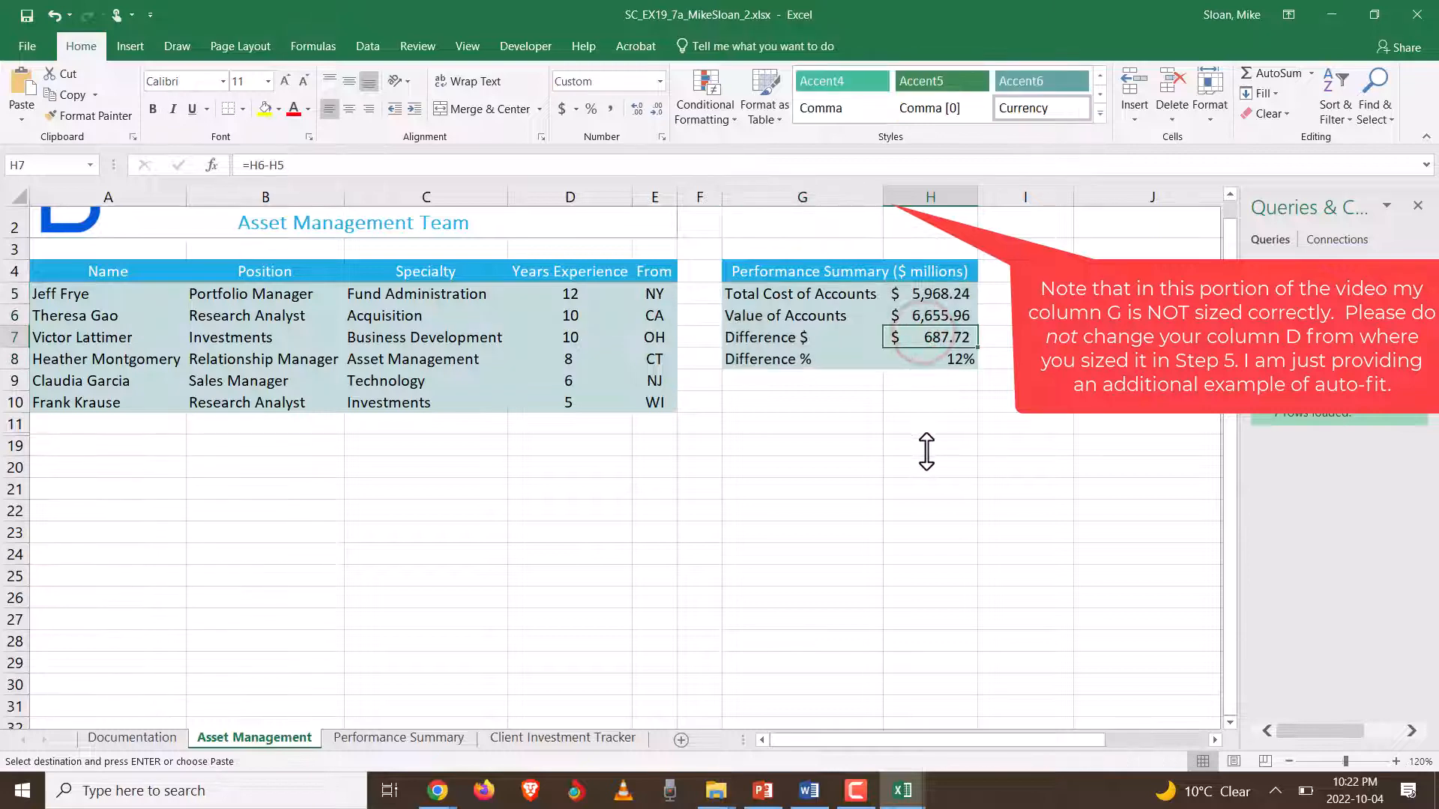
- Switch to the Word instructions and read tasks 6 to 8 about transposing the data, inserting the team picture and captioning it
key(alt+Tab)
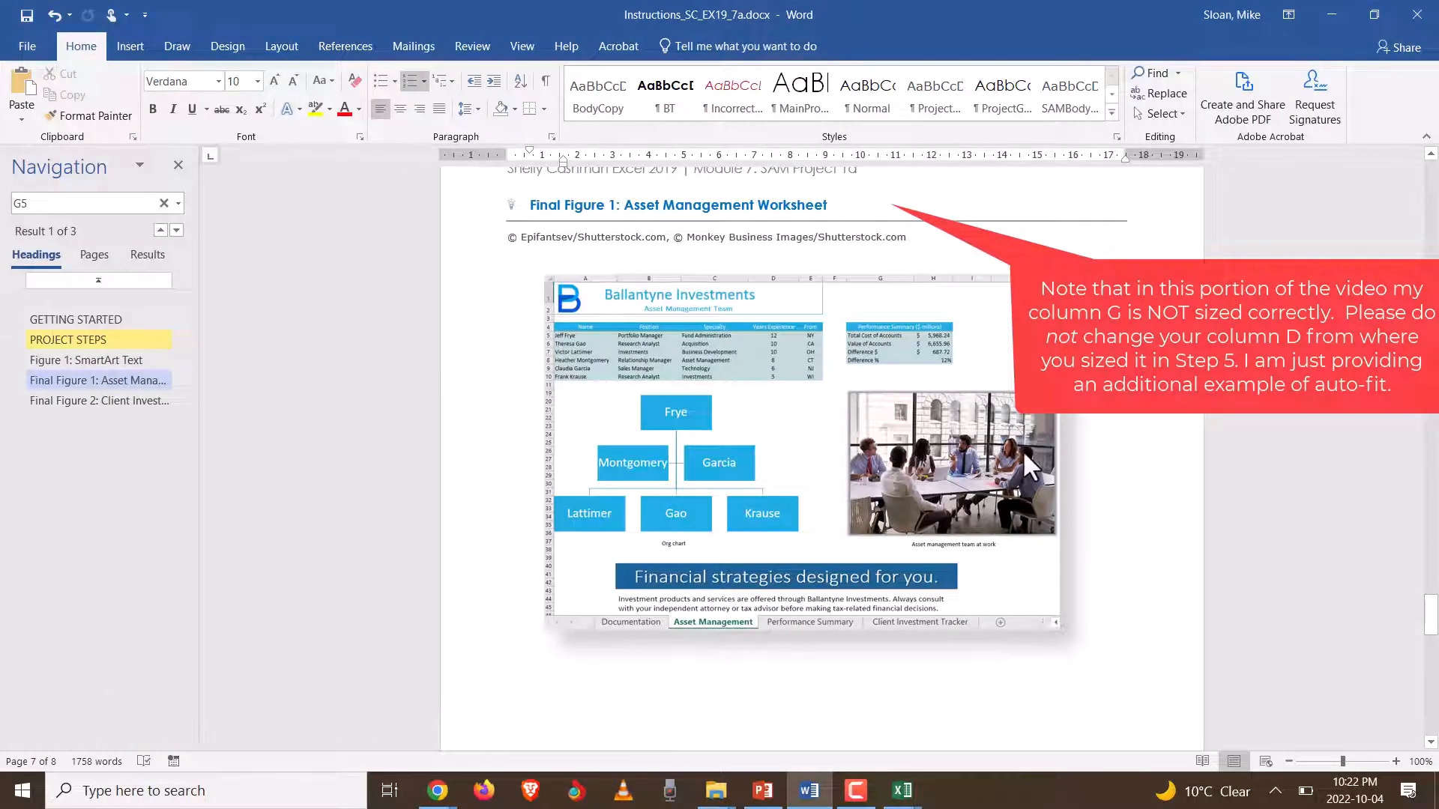
scroll(1022, 449, up, 10)
scroll(1000, 585, up, 15)
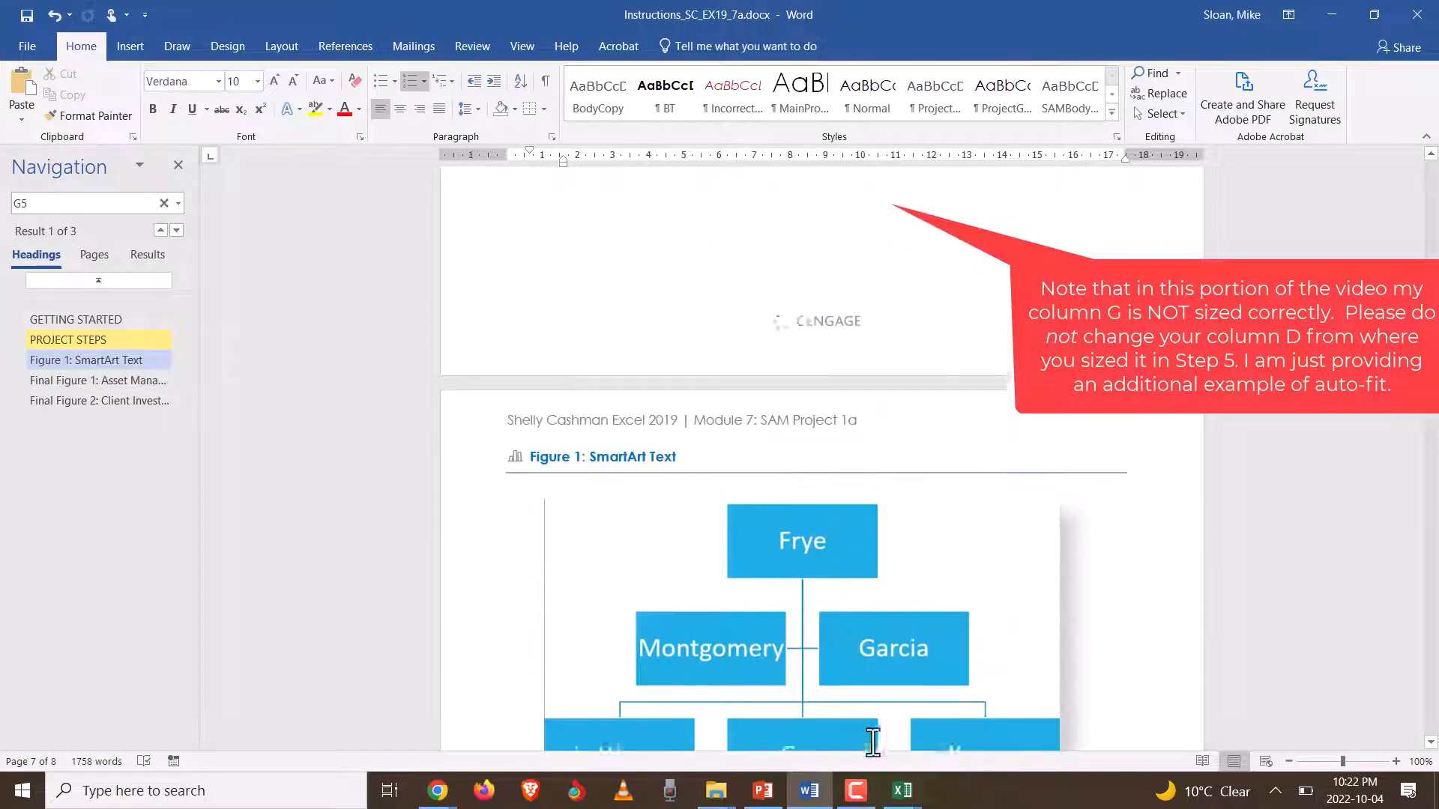
scroll(850, 697, up, 4)
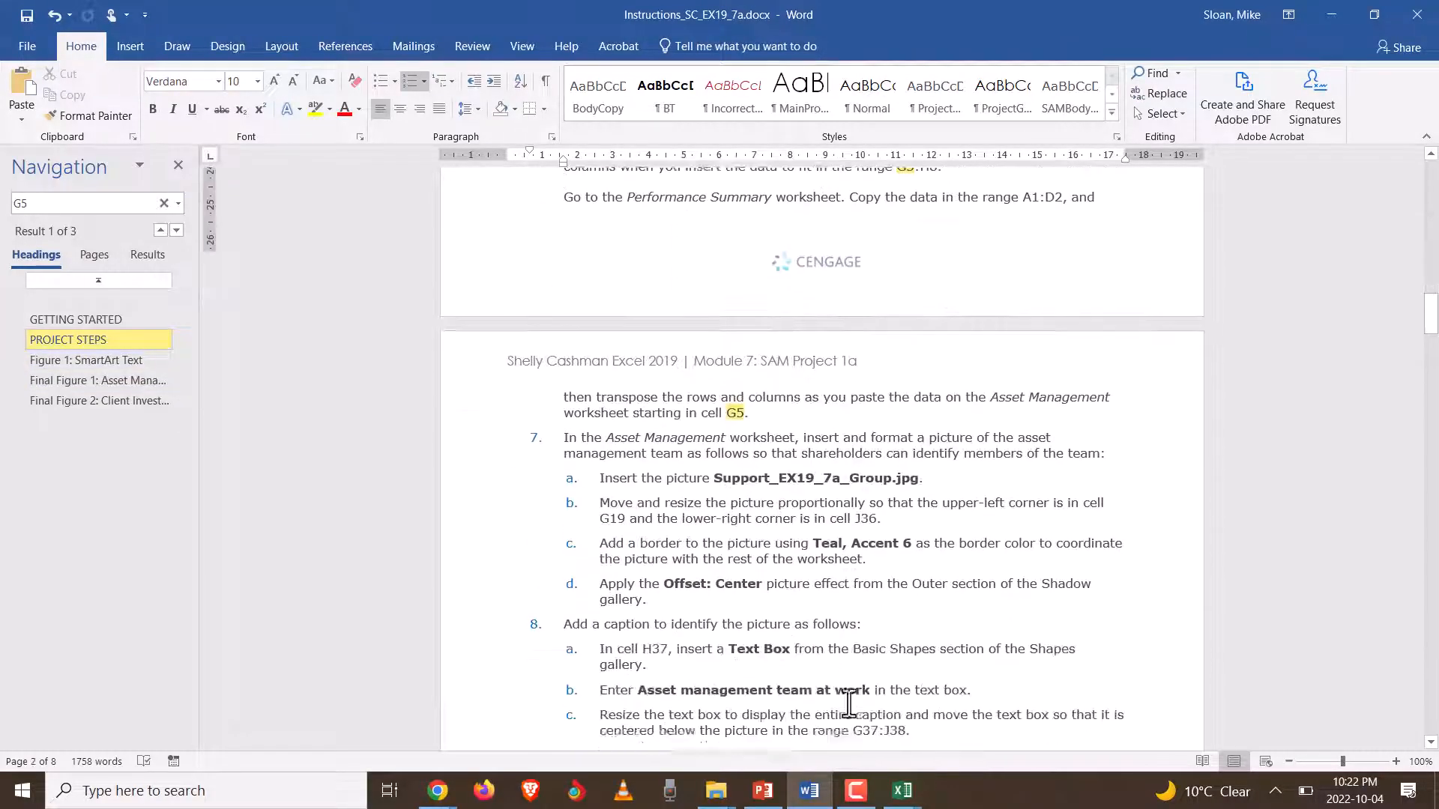
click(561, 376)
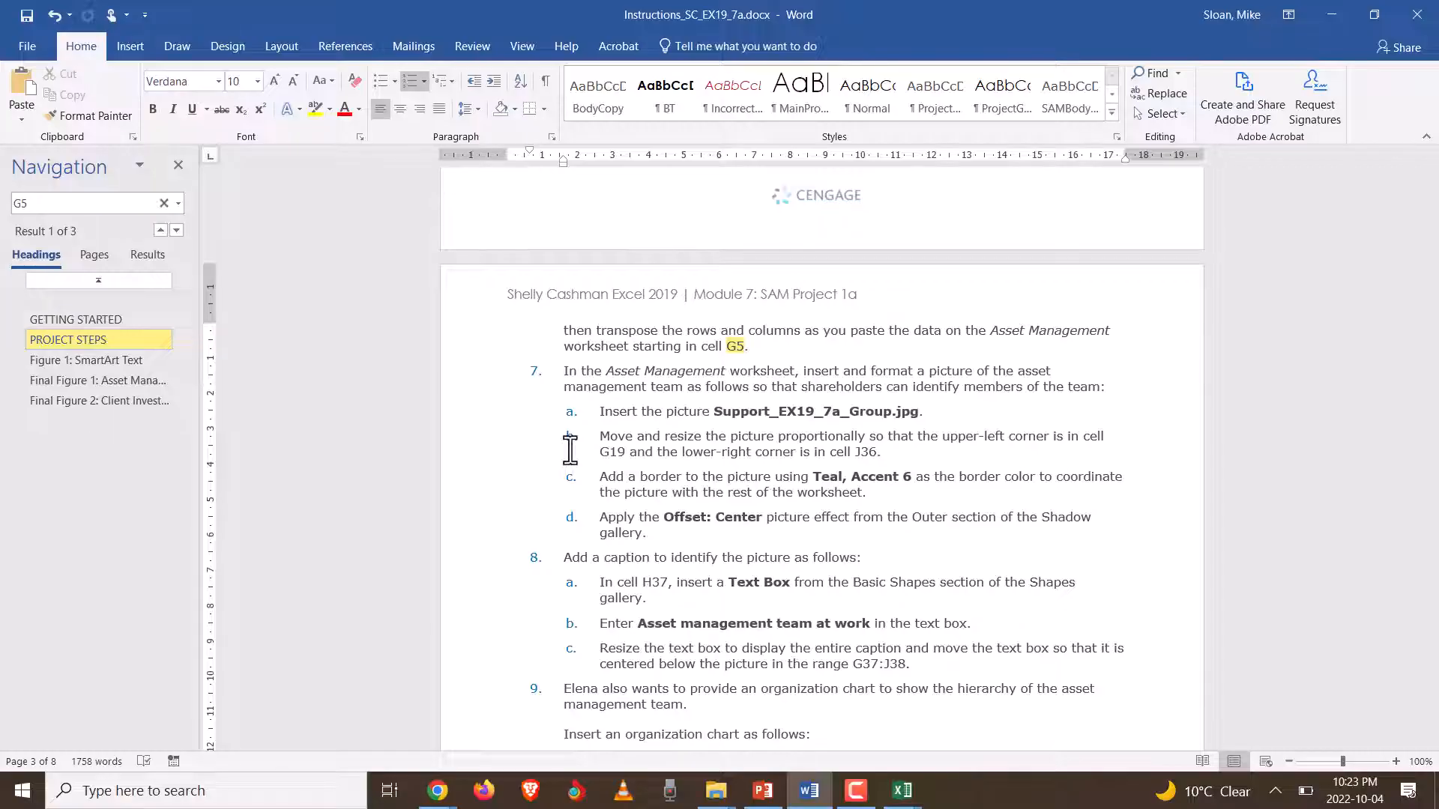
scroll(570, 450, up, 6)
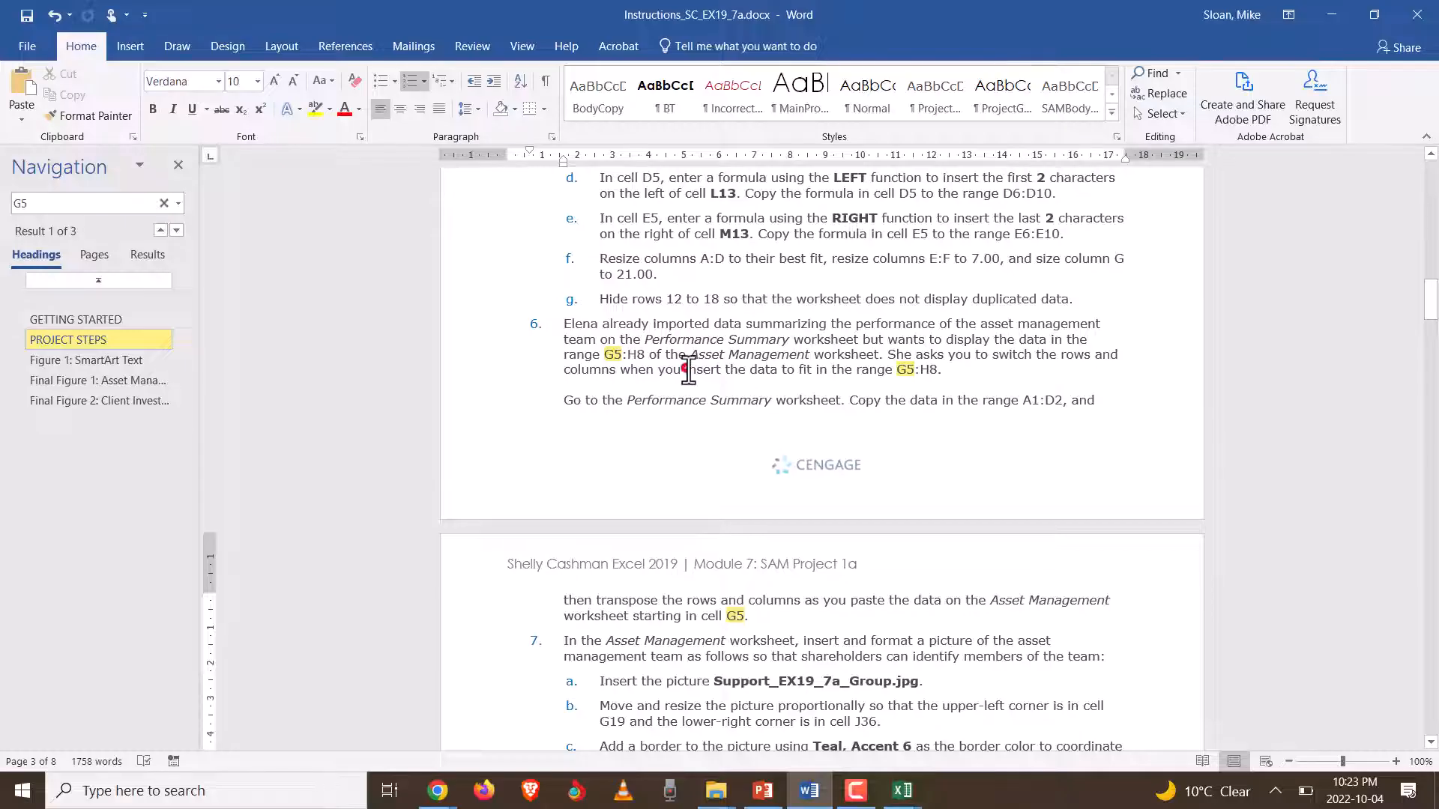
scroll(702, 389, down, 5)
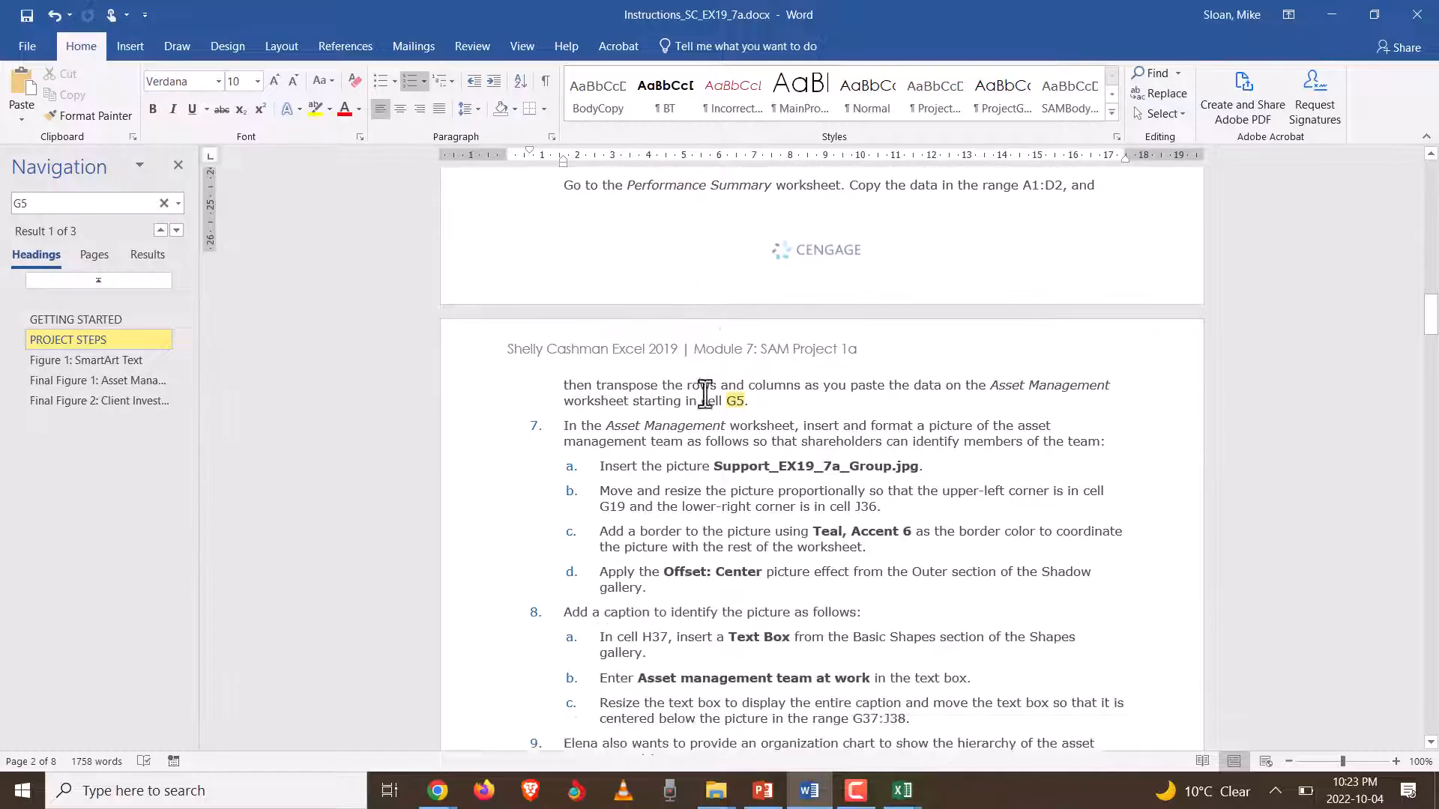
scroll(705, 394, down, 3)
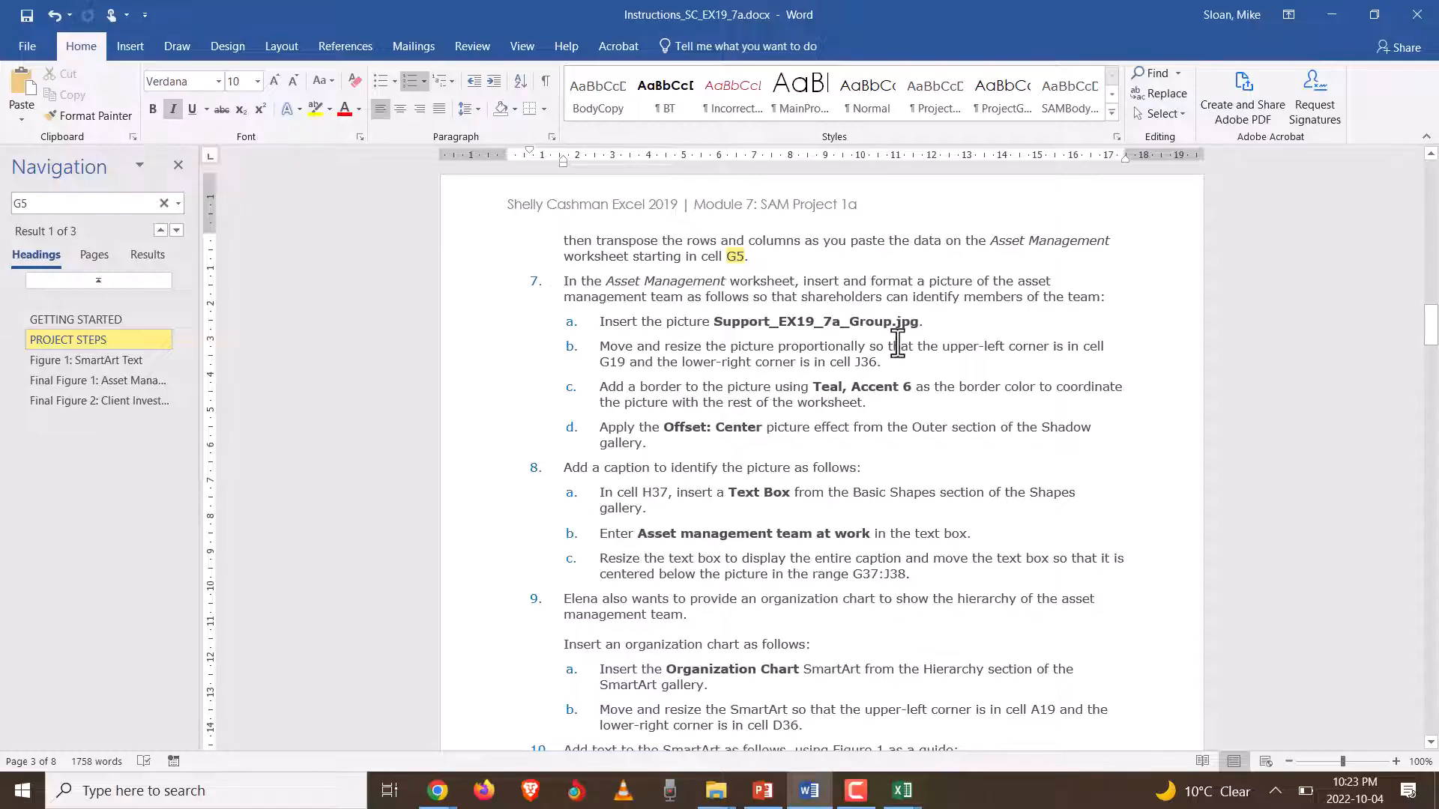
- Return to the Excel workbook and look over the empty area below the tables and the Performance Summary cells on Asset Management
key(alt+Tab)
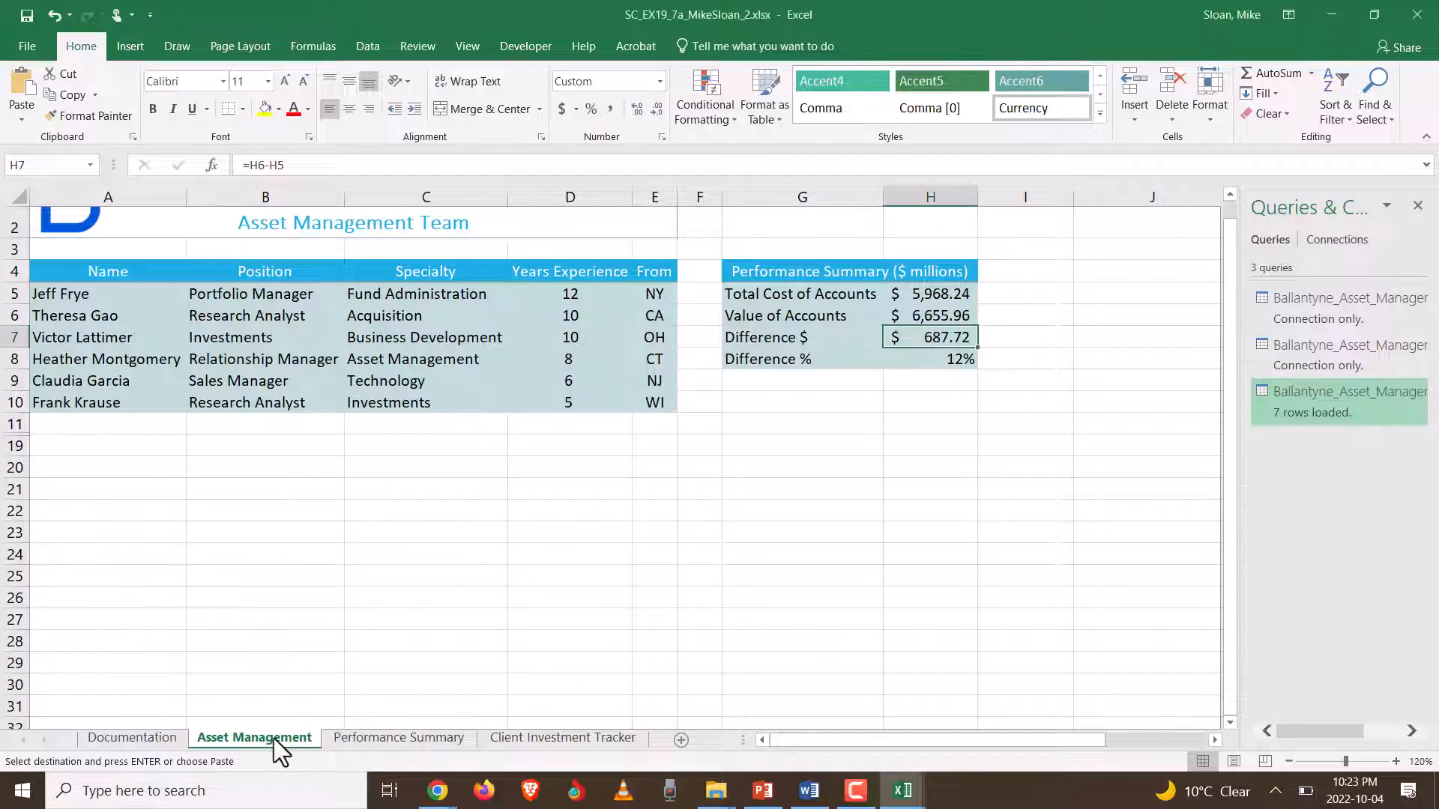
click(141, 449)
click(622, 428)
click(941, 318)
click(833, 425)
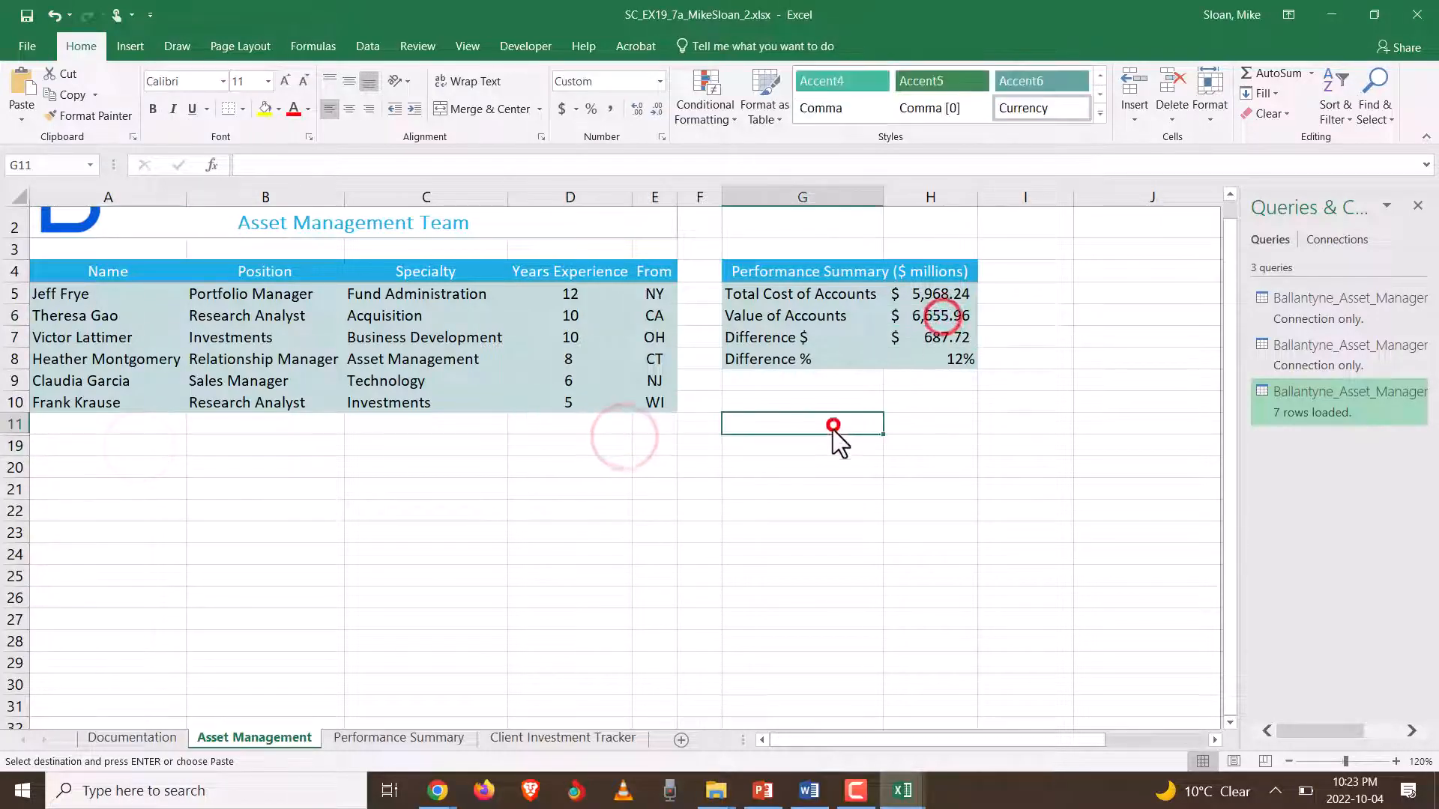
click(762, 319)
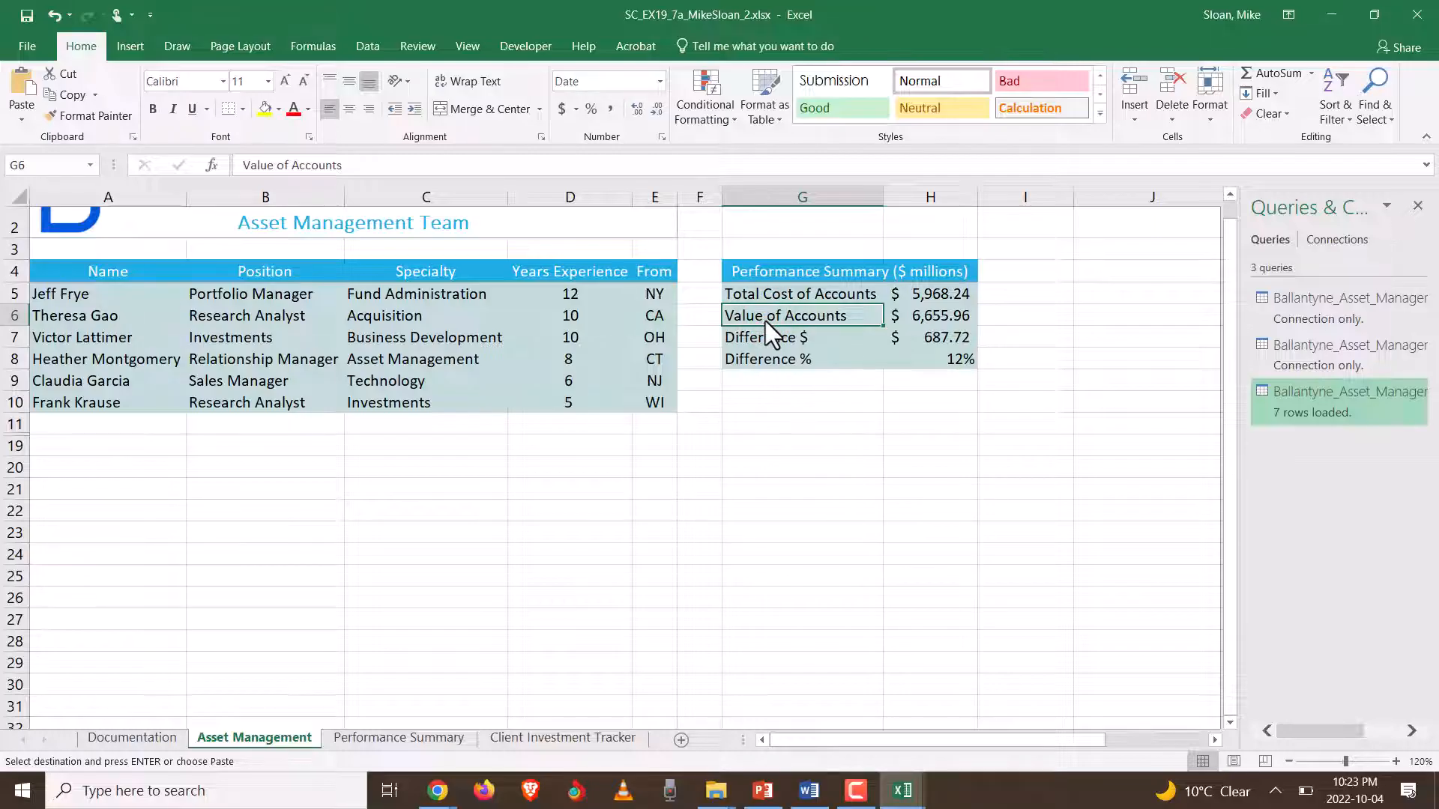
- Recheck the picture task in the Word instructions, then insert Support_EX19_7a_Group.jpg from the Downloads folder into the Asset Management sheet
key(alt+Tab)
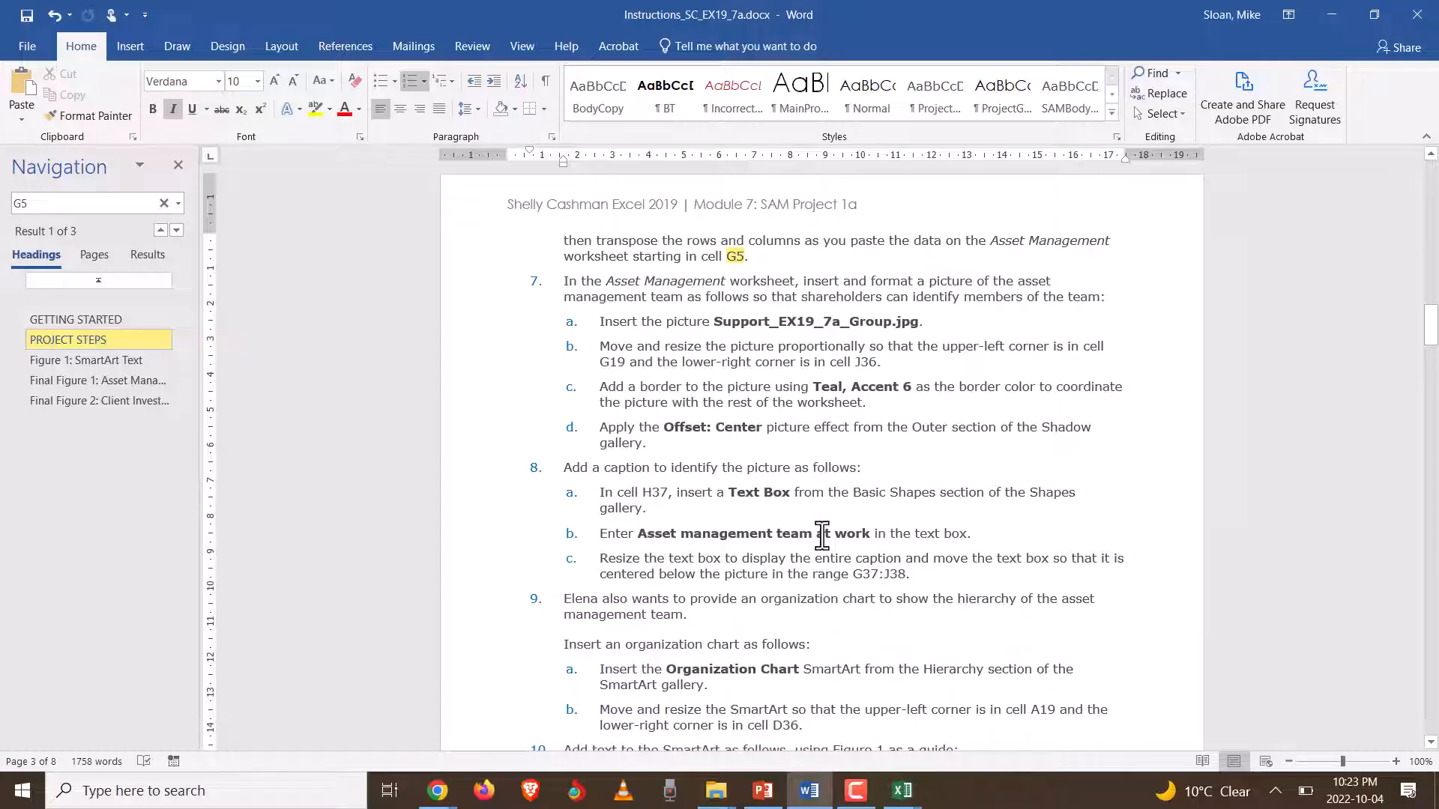
key(alt+Tab)
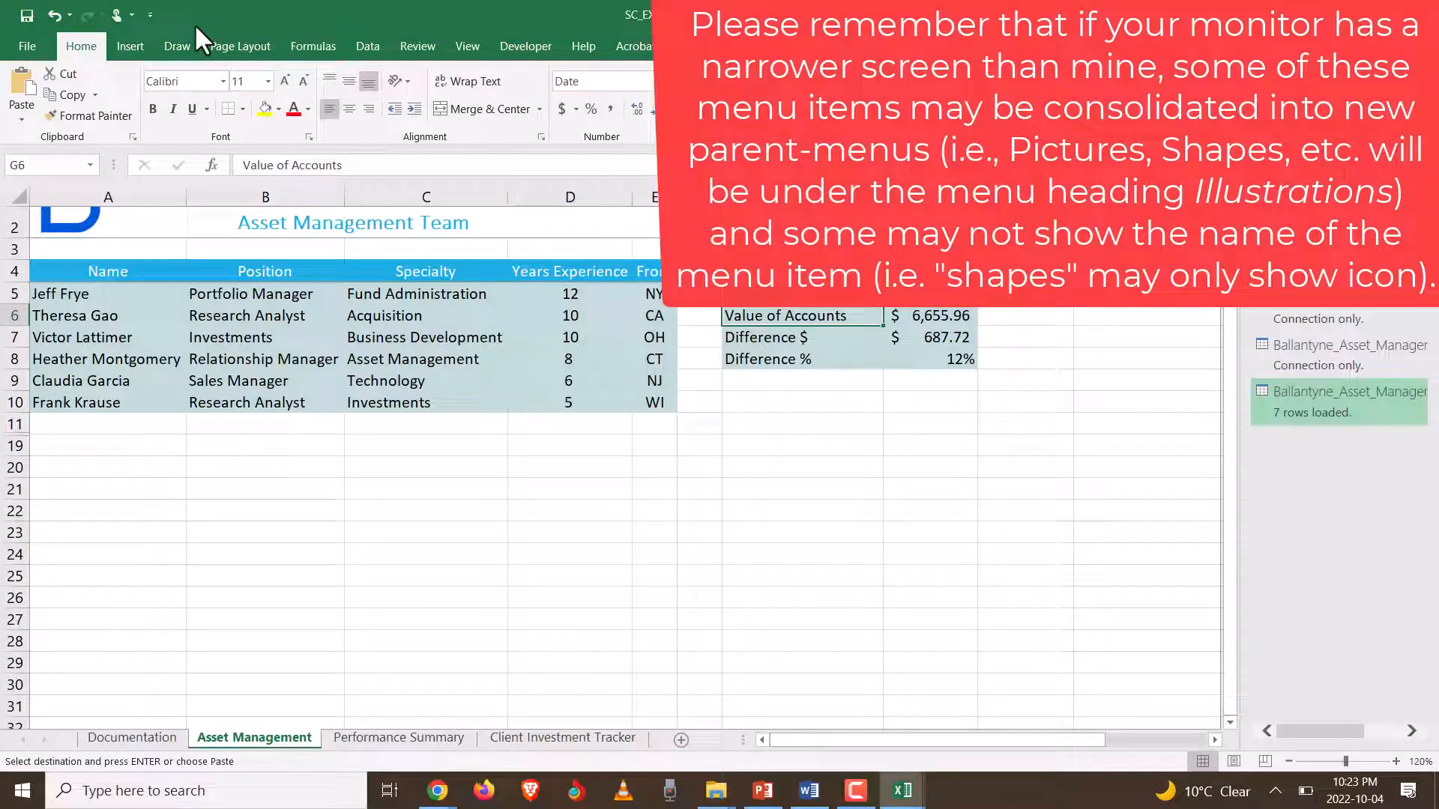
click(125, 40)
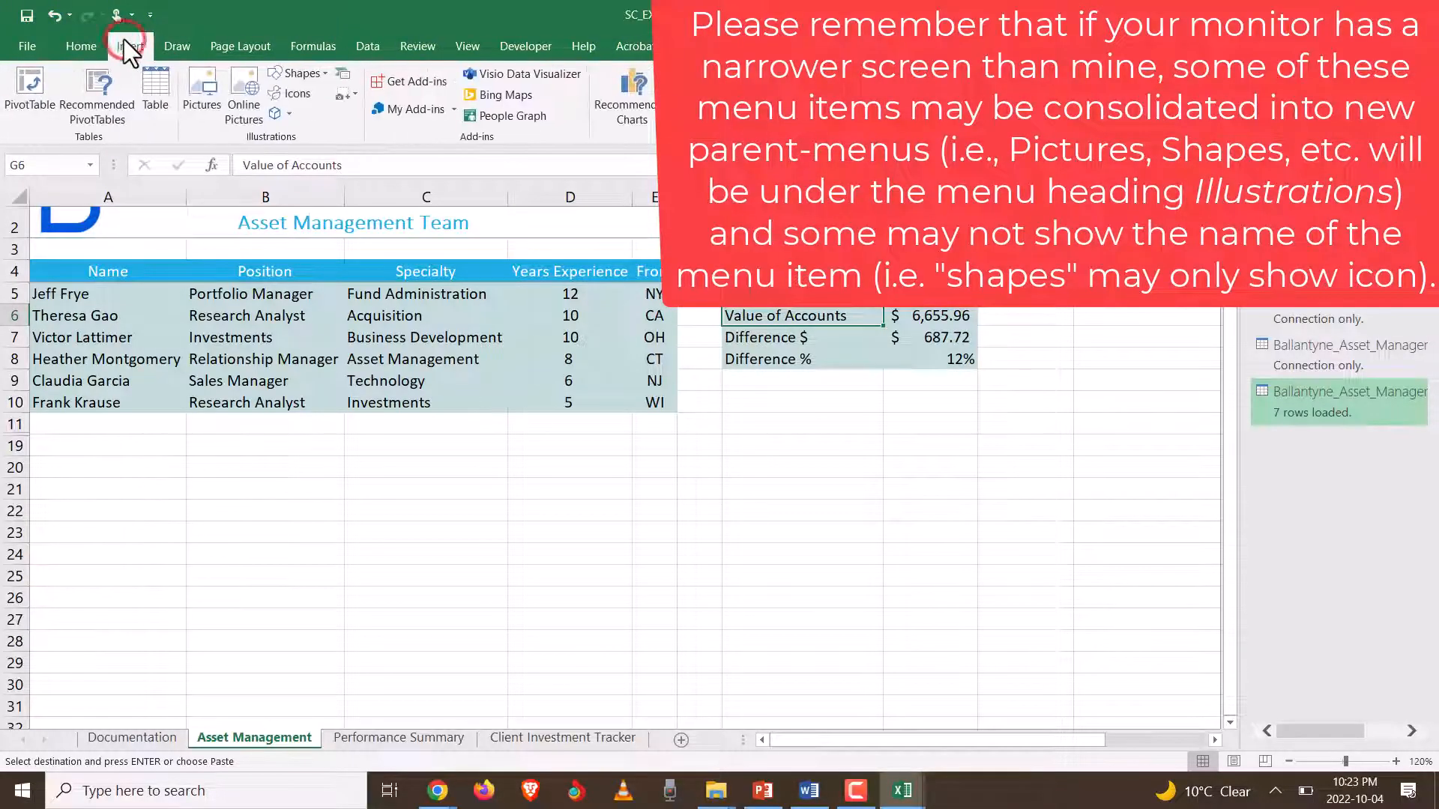
click(192, 89)
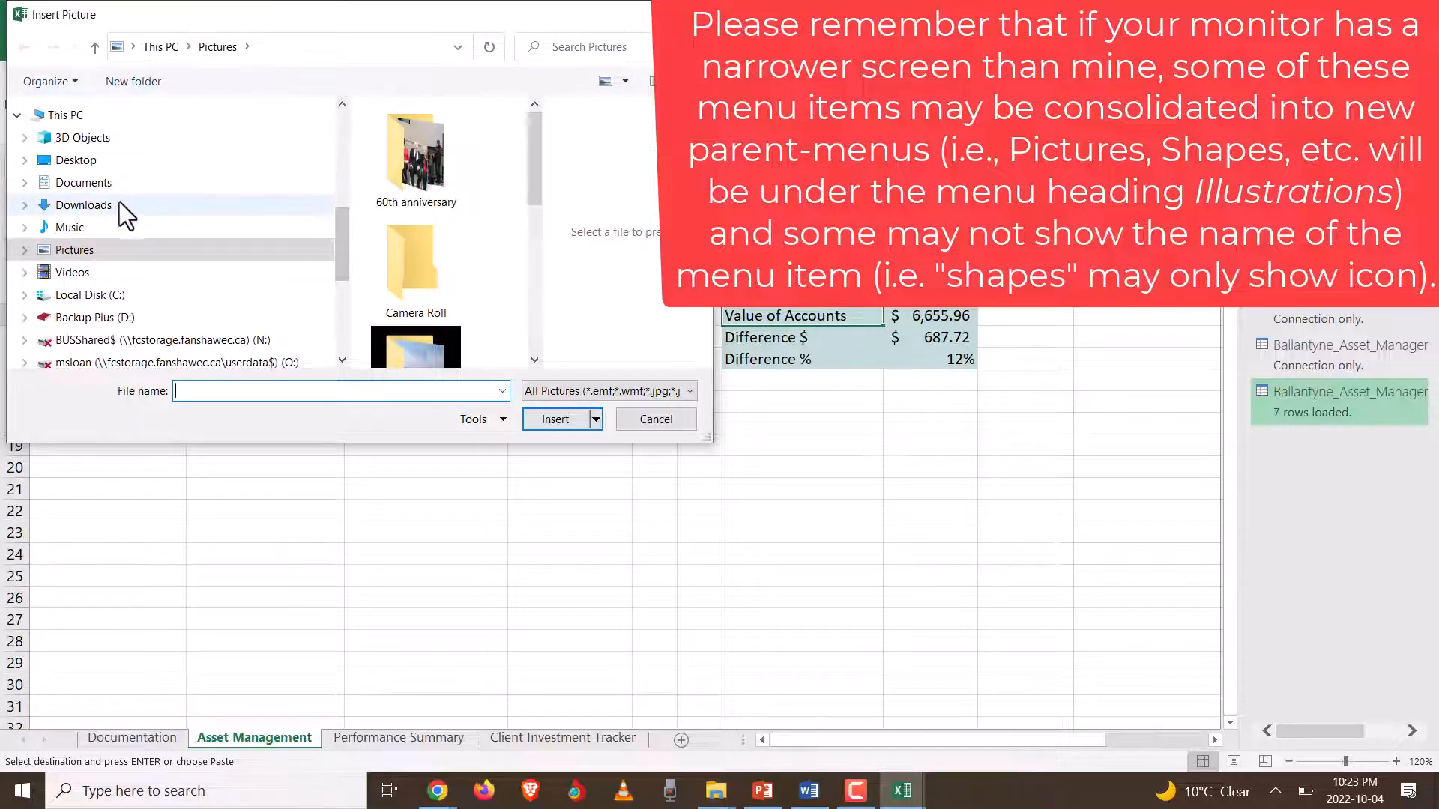
click(116, 206)
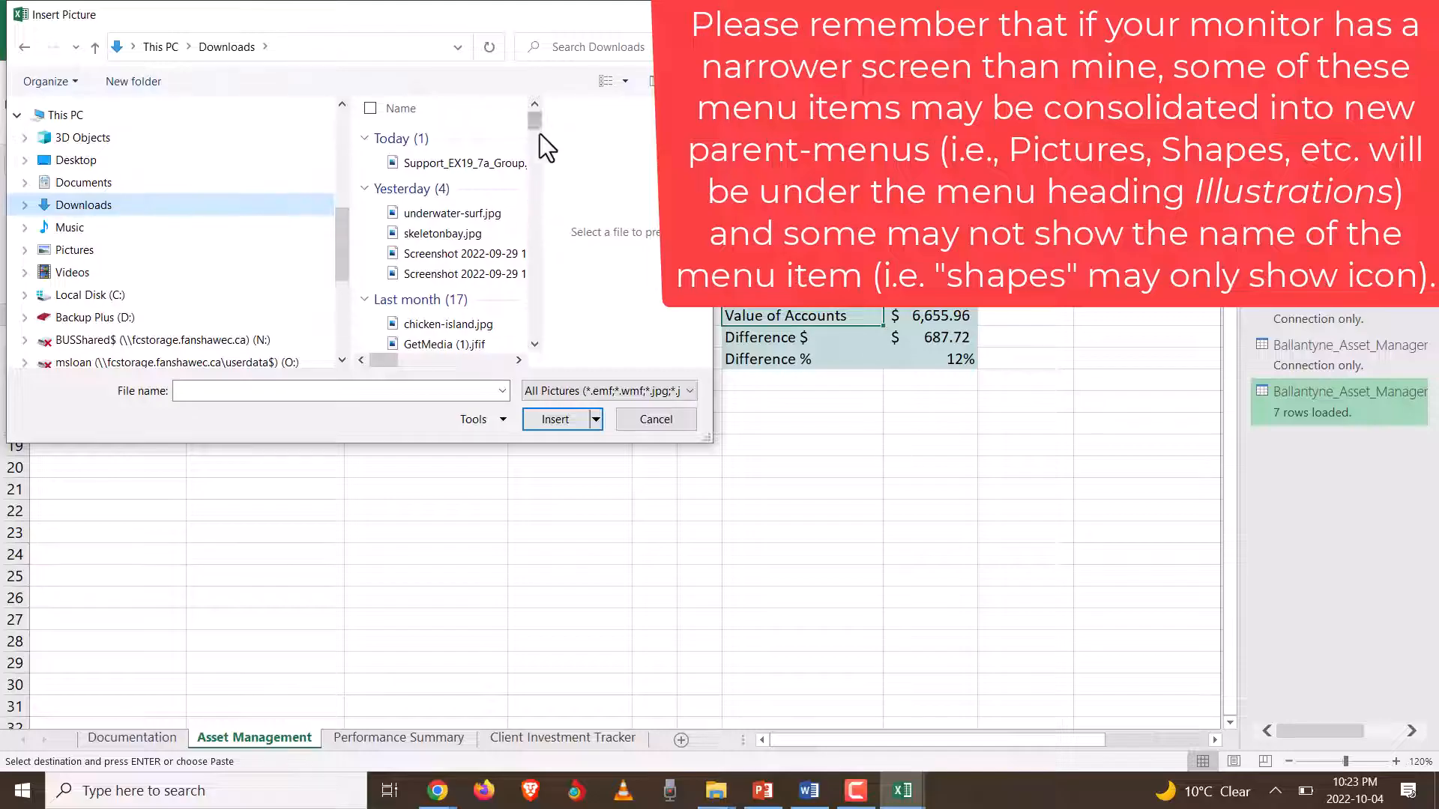
mouse_move(537, 126)
mouse_down()
mouse_move(536, 161)
mouse_move(541, 118)
mouse_up()
click(466, 163)
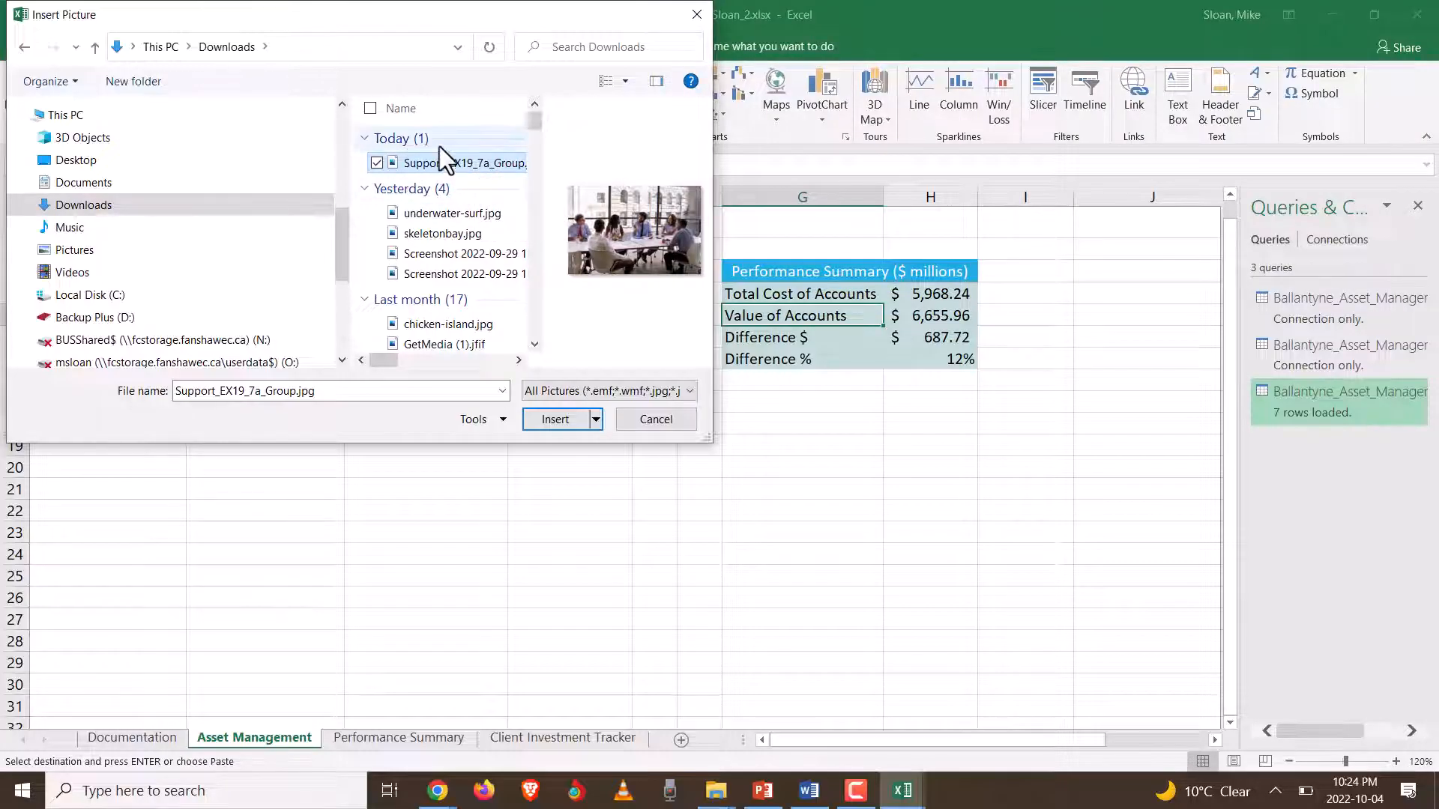
click(556, 420)
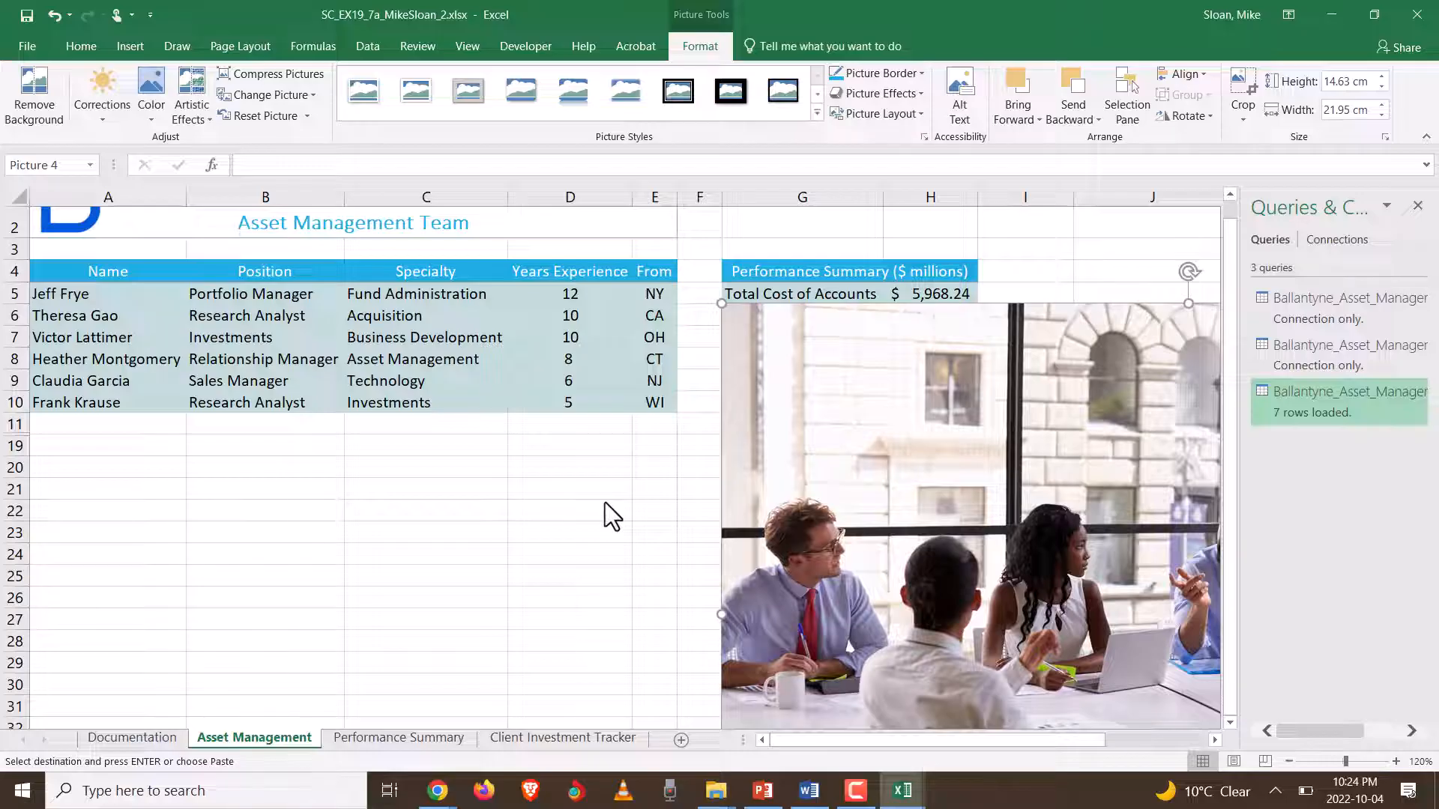
- Check the placement requirement in the Word instructions and move the team picture so its upper-left corner lies in cell G19
mouse_move(822, 475)
mouse_down()
mouse_move(710, 578)
mouse_move(738, 506)
mouse_move(802, 485)
mouse_up()
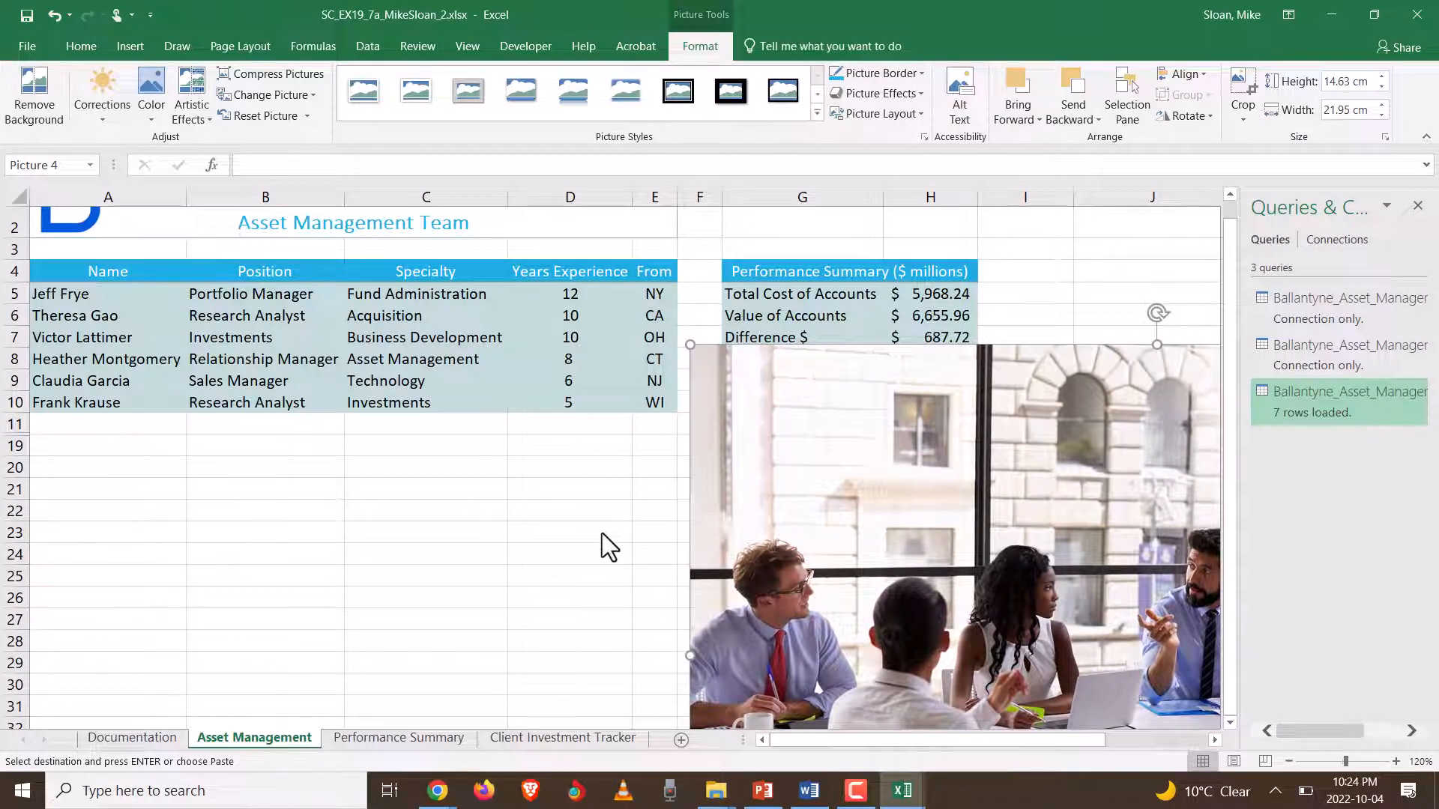
key(alt+Tab)
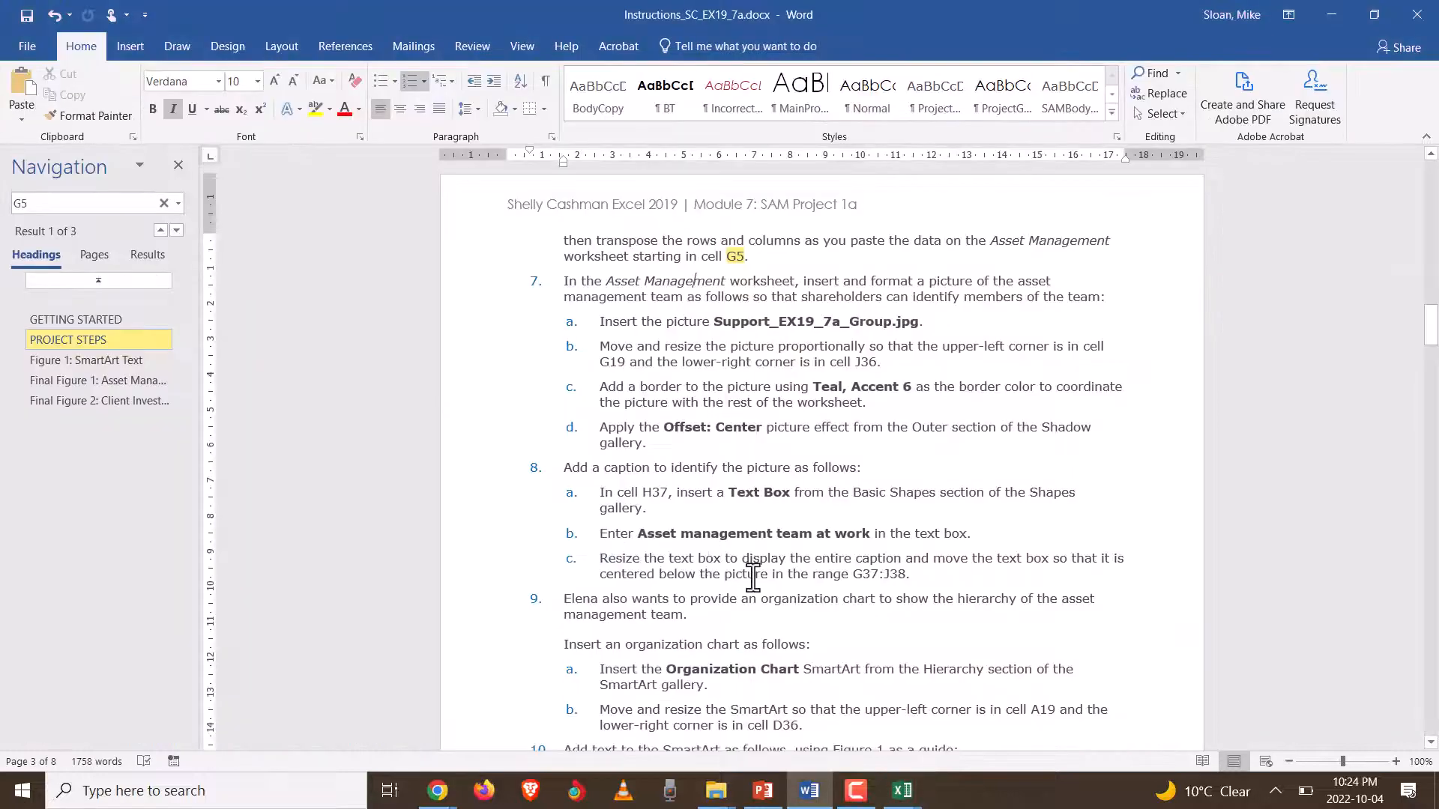
click(800, 345)
key(alt+Tab)
scroll(905, 399, down, 6)
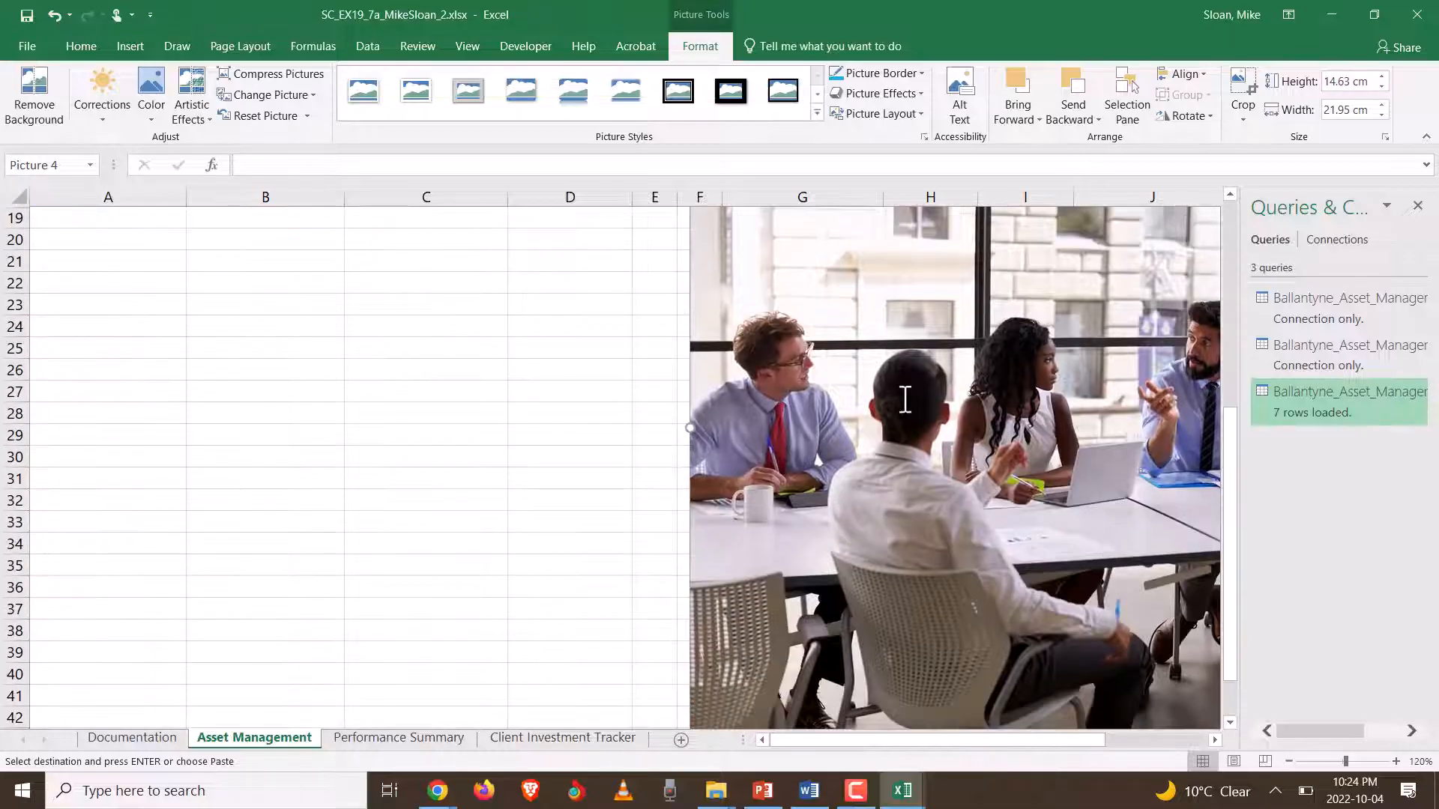
drag(839, 311, 897, 471)
click(15, 218)
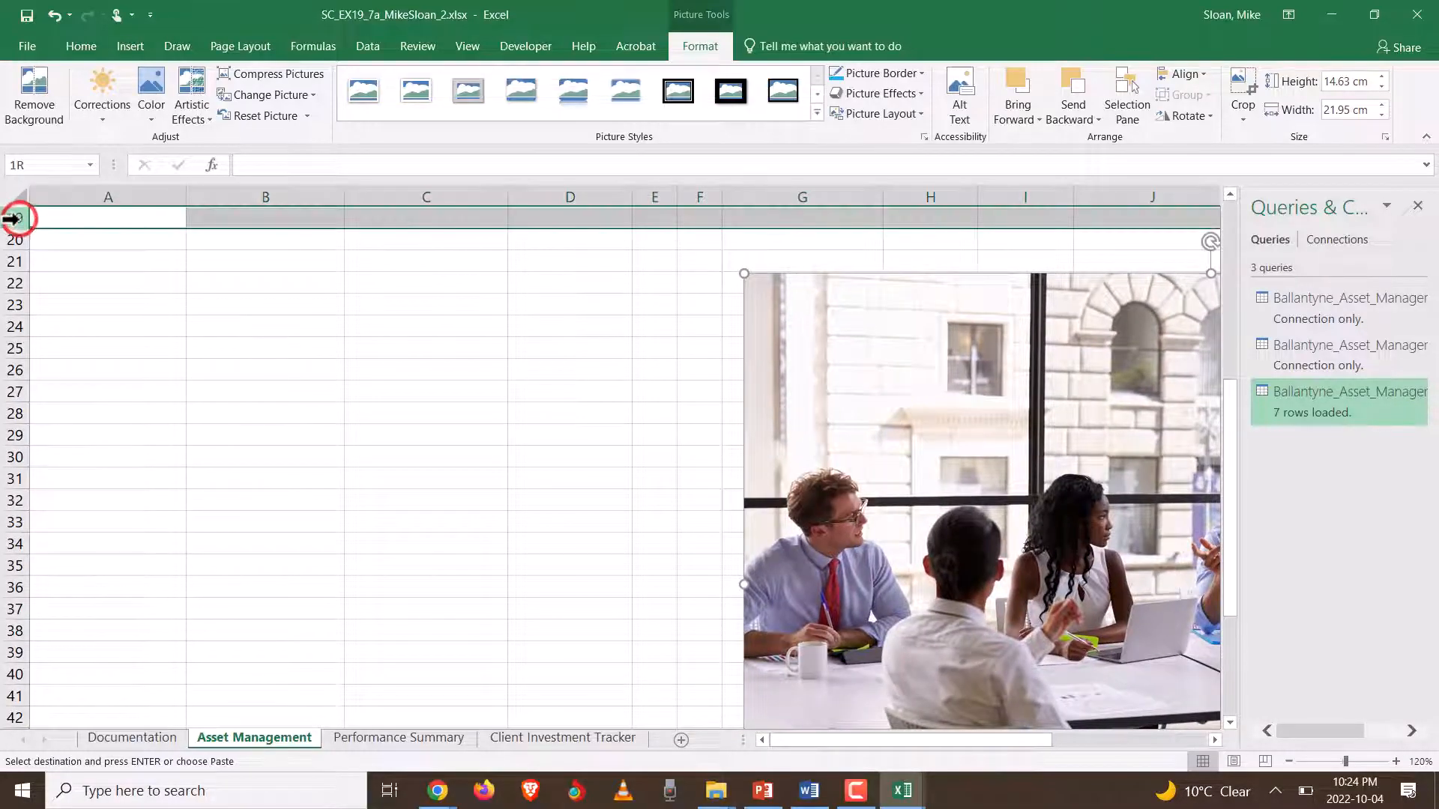
drag(842, 343, 835, 283)
- Recheck the sizing instruction in Word, then shrink the team picture proportionally to about 8.61 by 13.16 cm, with its lower edge in row 36
key(alt+Tab)
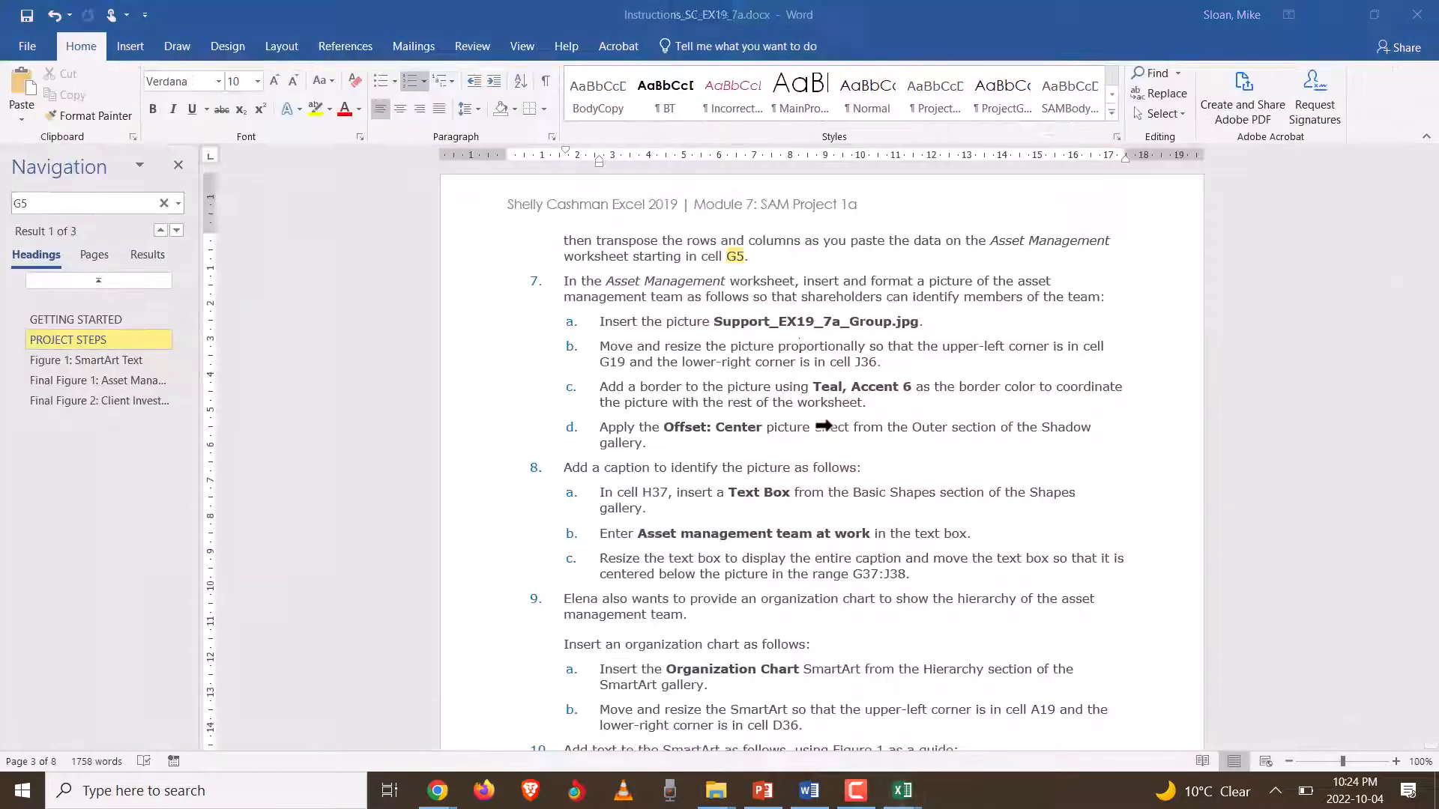
key(alt+Tab)
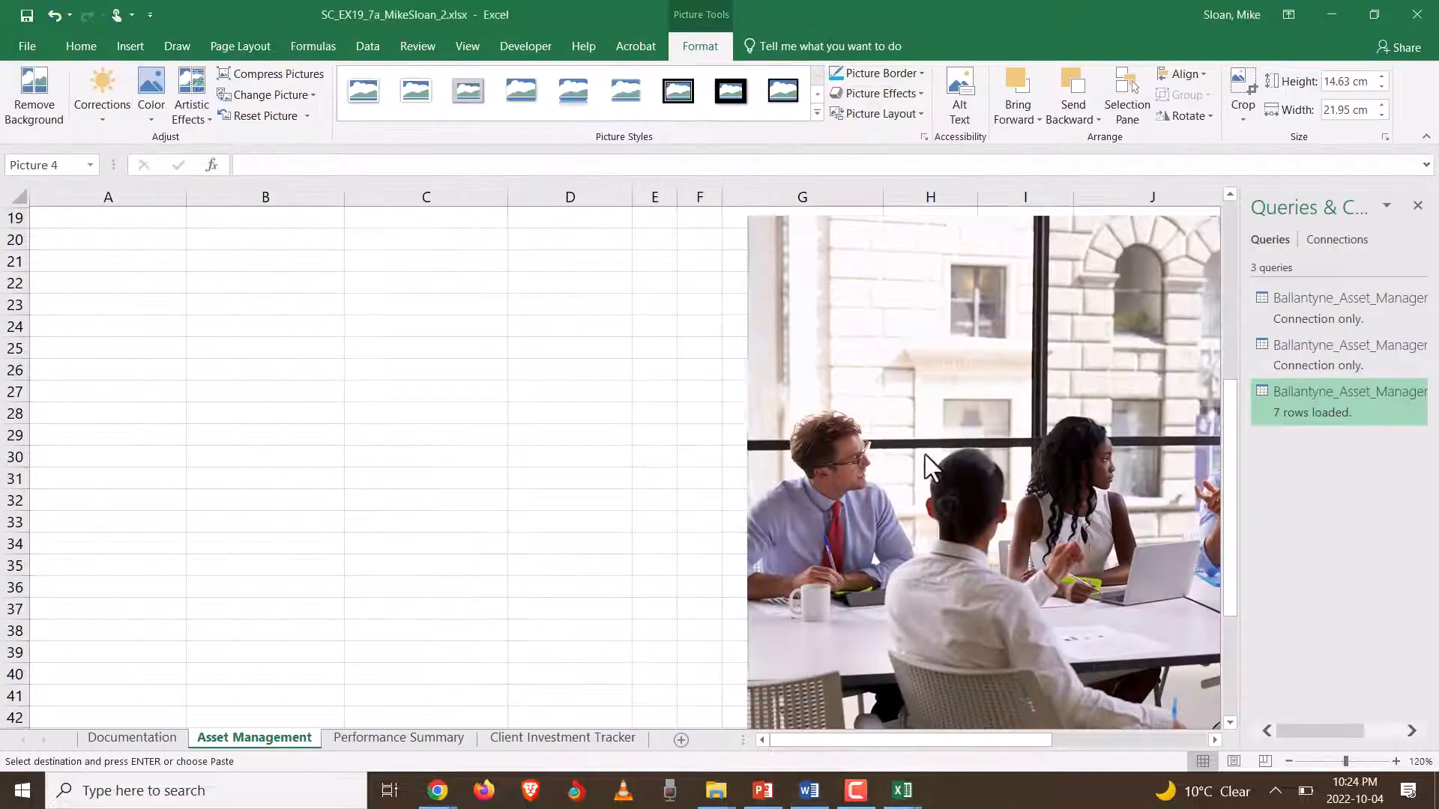
click(1289, 761)
click(1289, 761)
click(1289, 761)
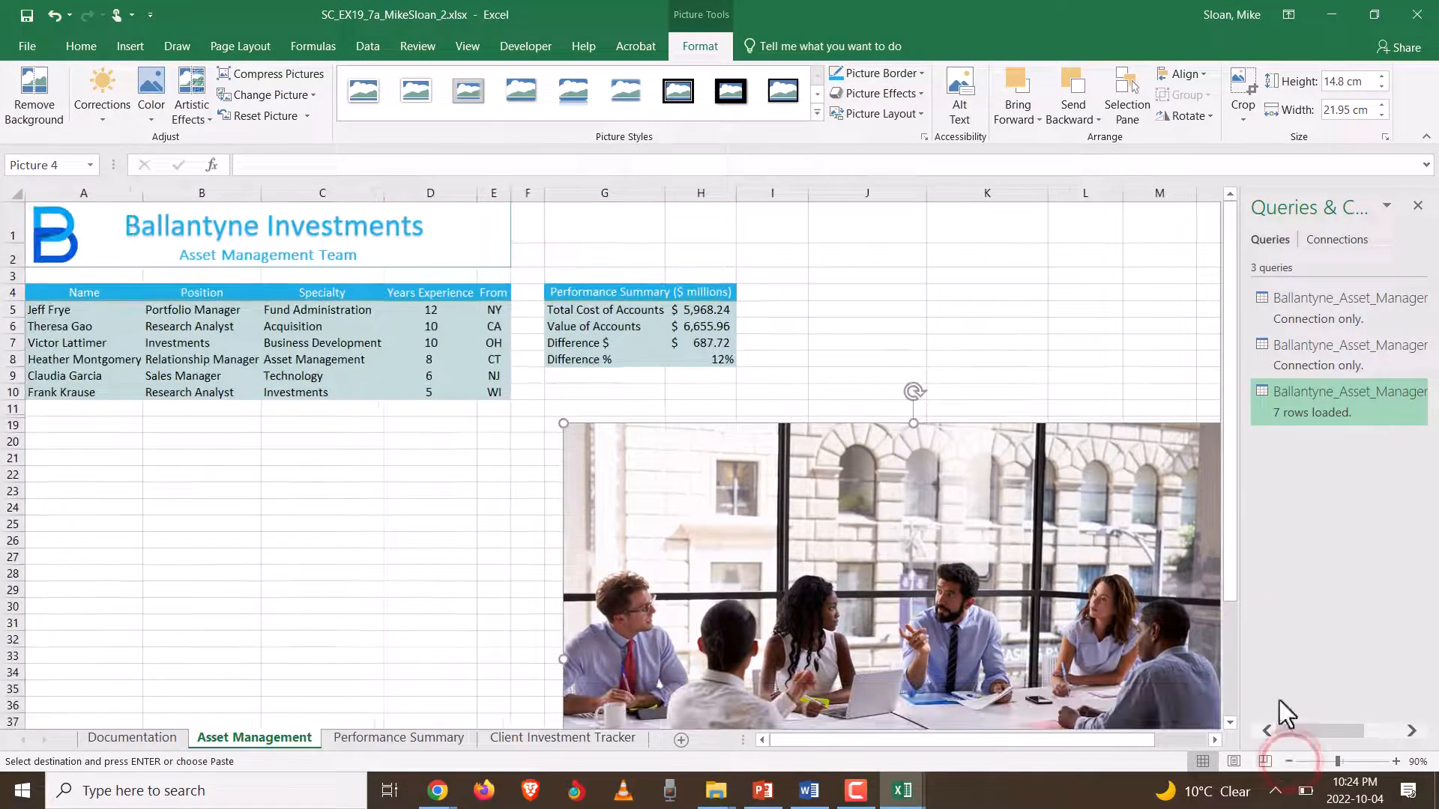
drag(1231, 525, 1219, 582)
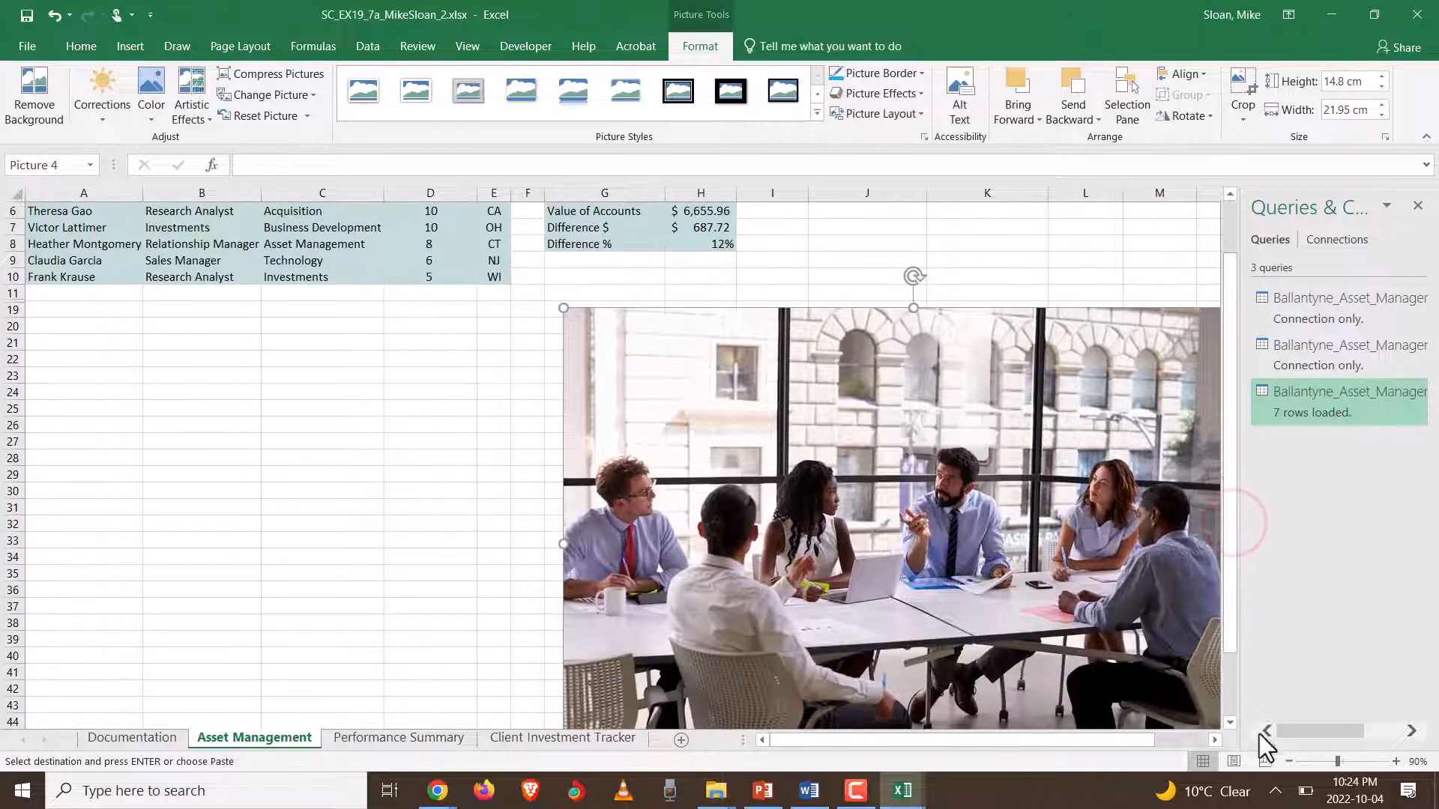
click(1288, 761)
drag(1107, 742, 1209, 741)
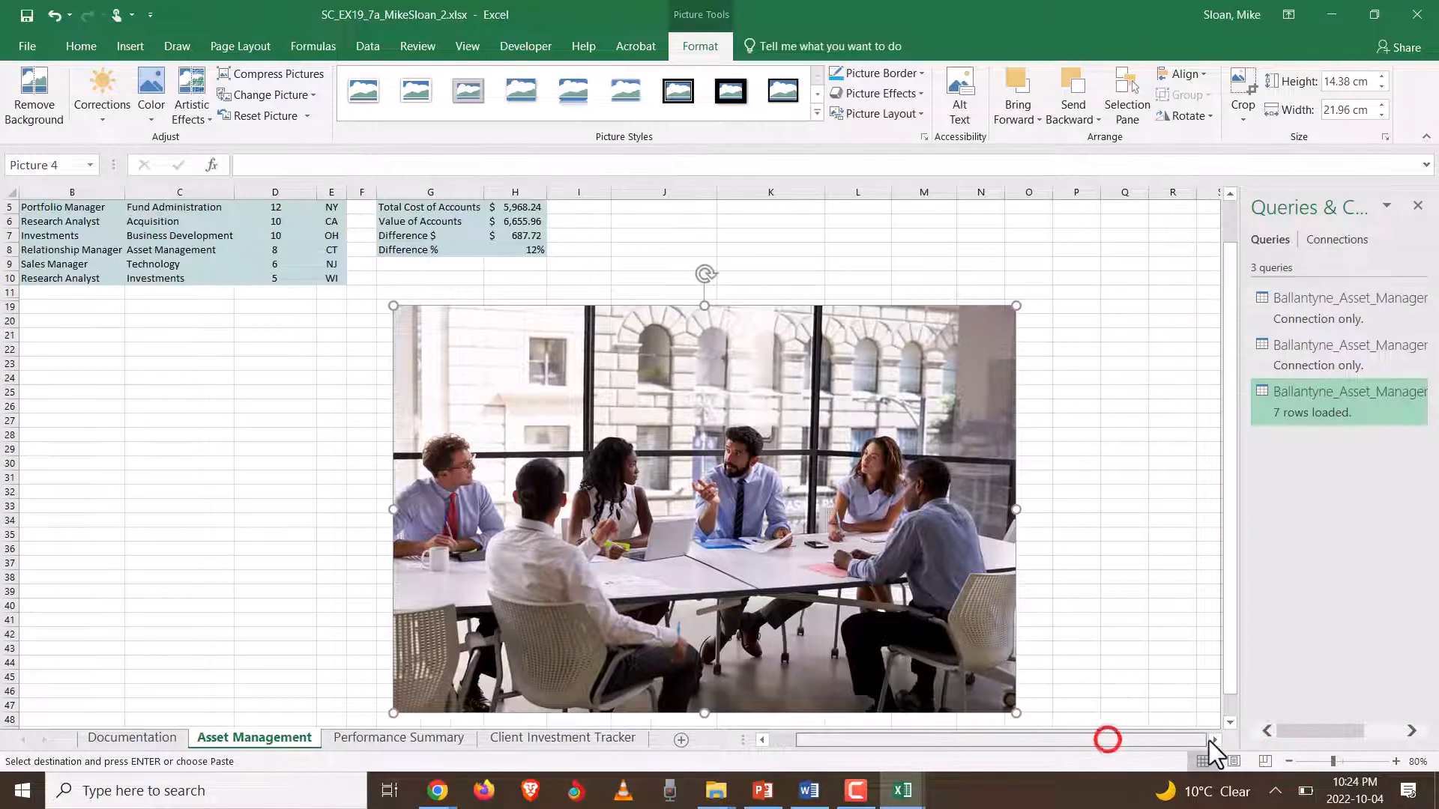
scroll(911, 482, down, 3)
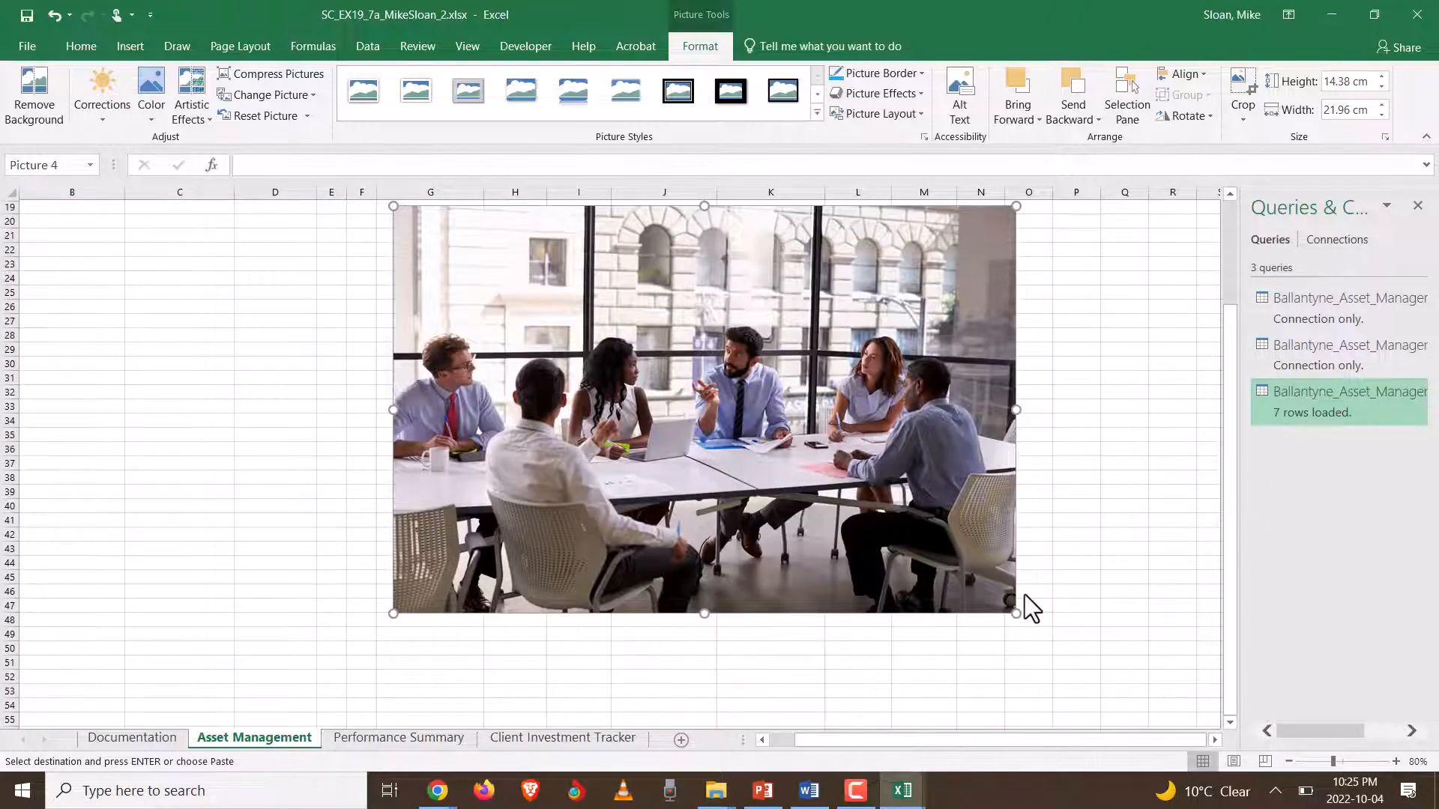
key(alt+Tab)
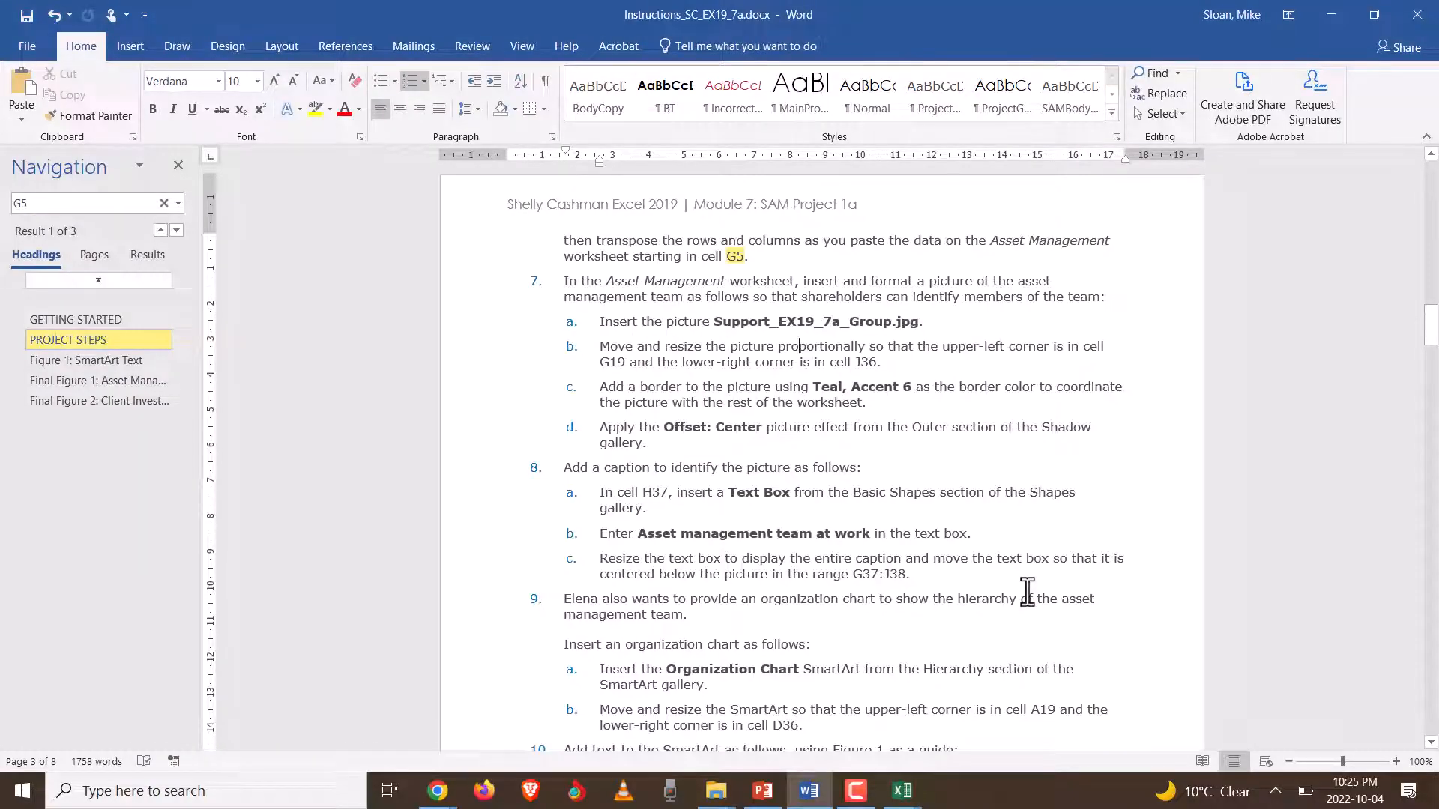
key(alt+Tab)
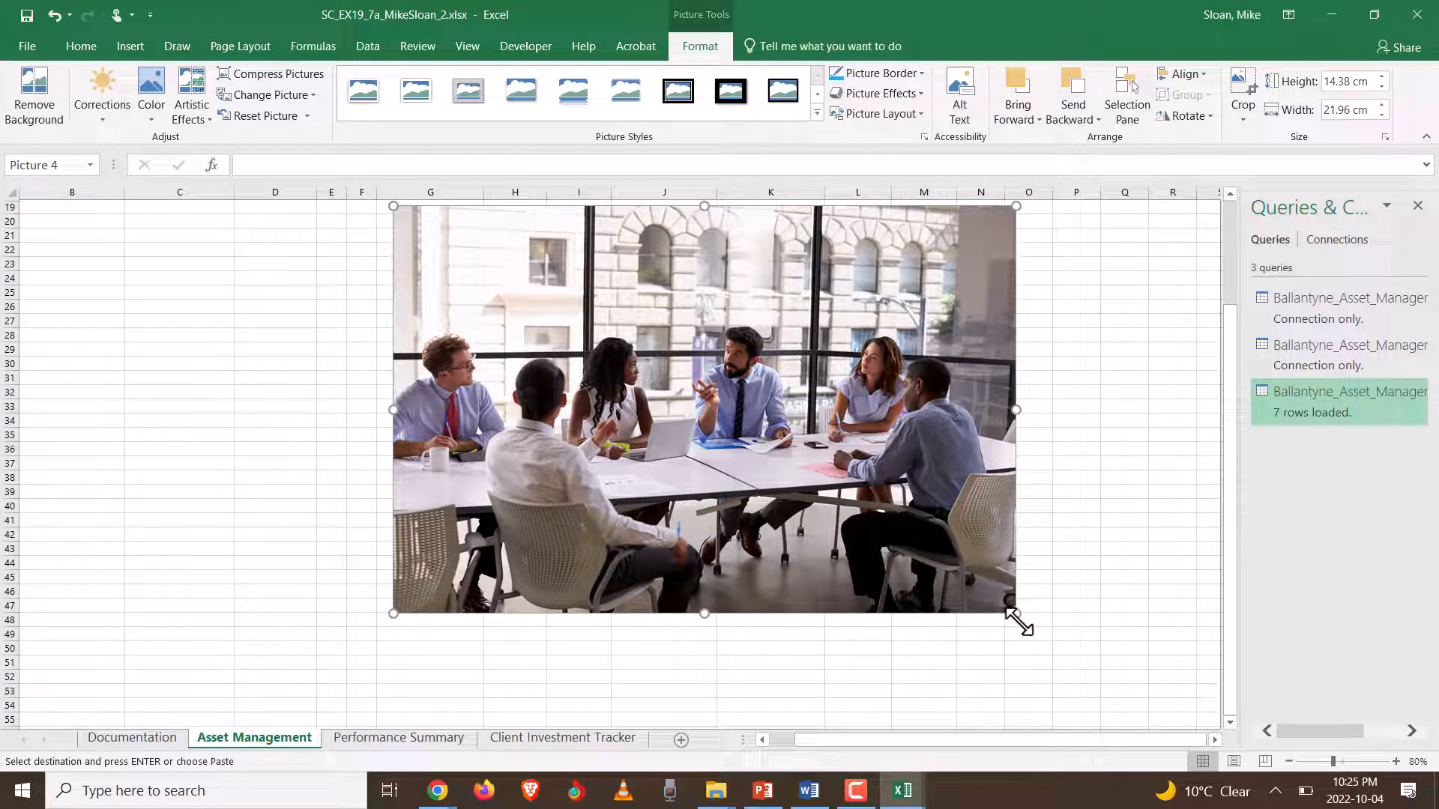
drag(1018, 619, 766, 414)
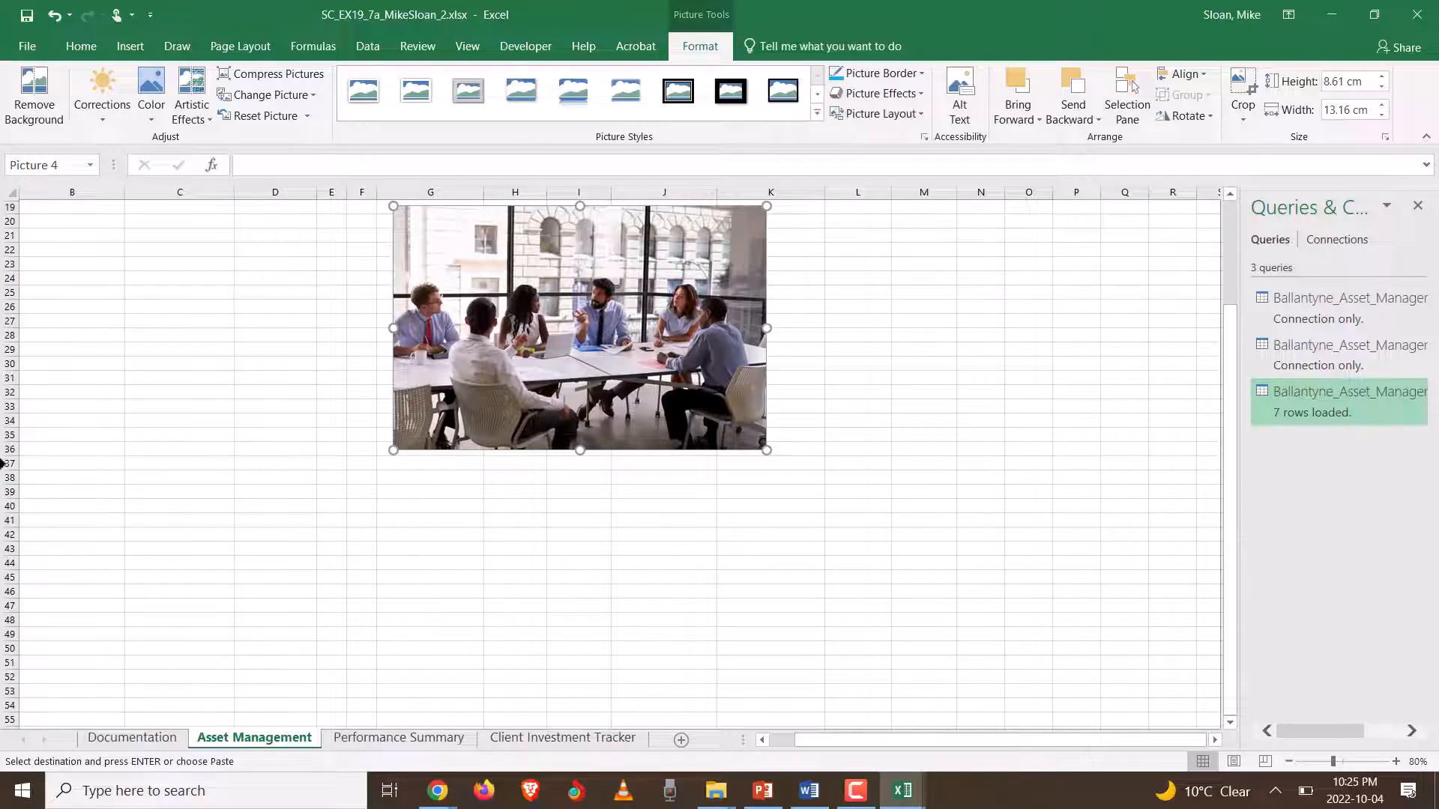
- Check the team picture's upper and lower edges against rows 19 and 36
click(4, 449)
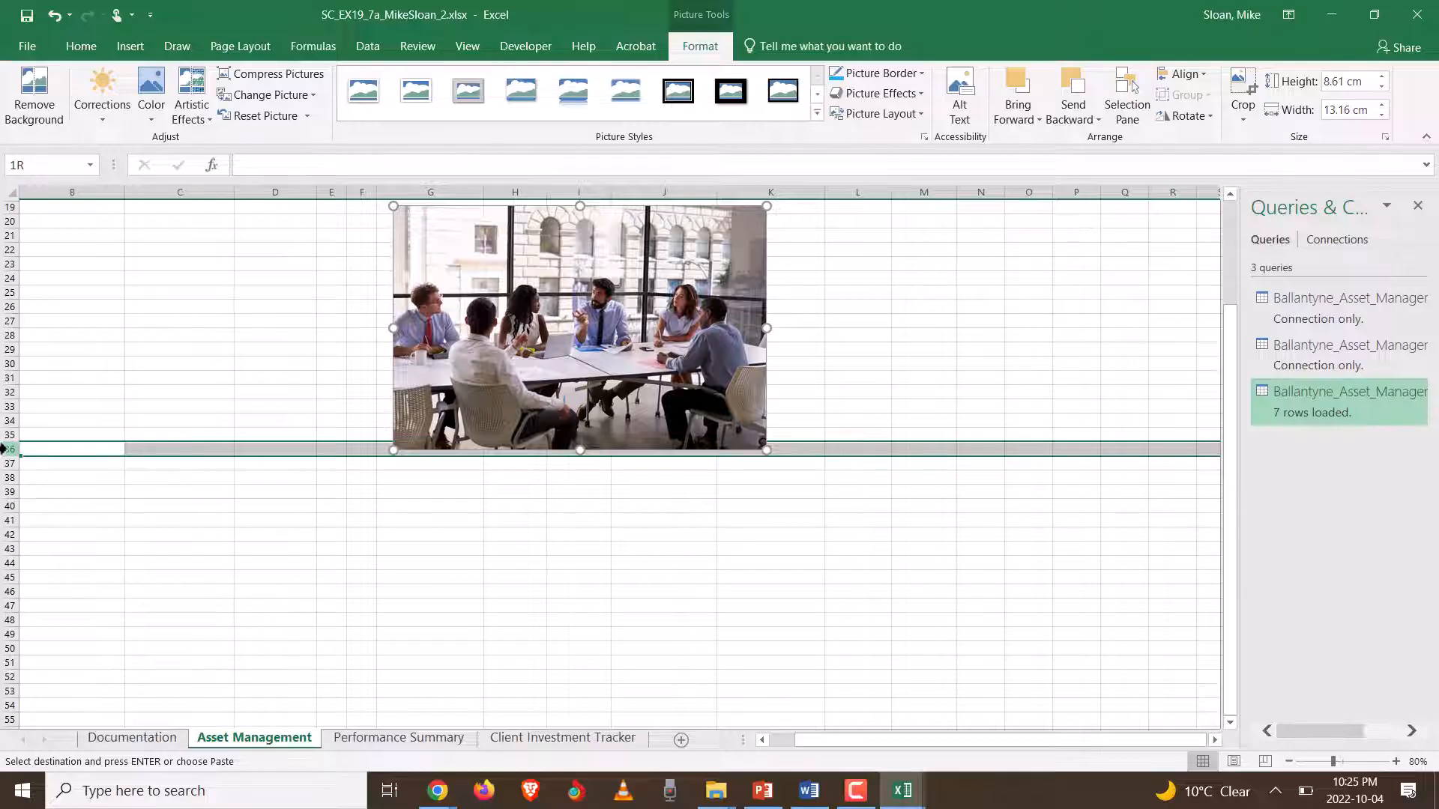
click(748, 432)
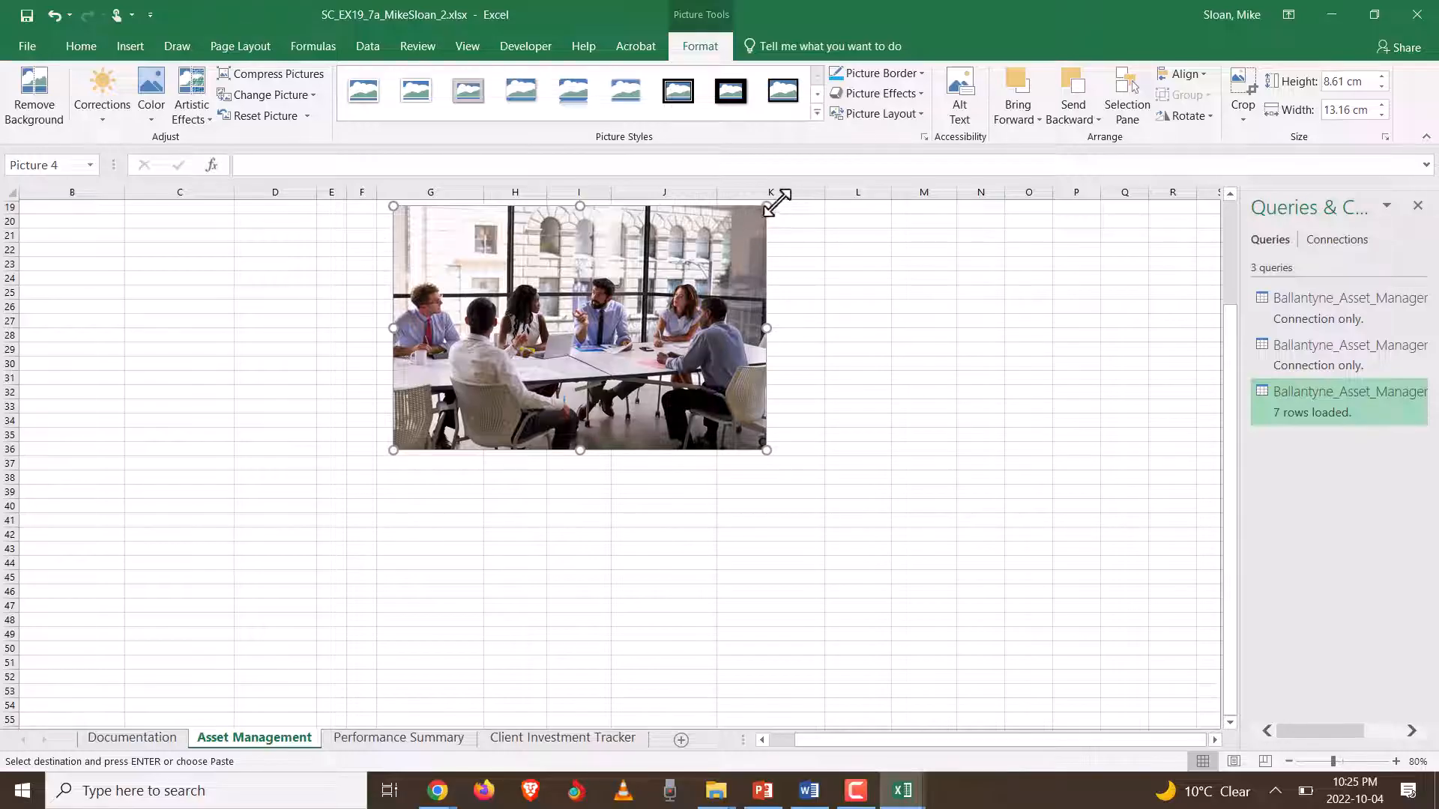
scroll(549, 447, up, 1)
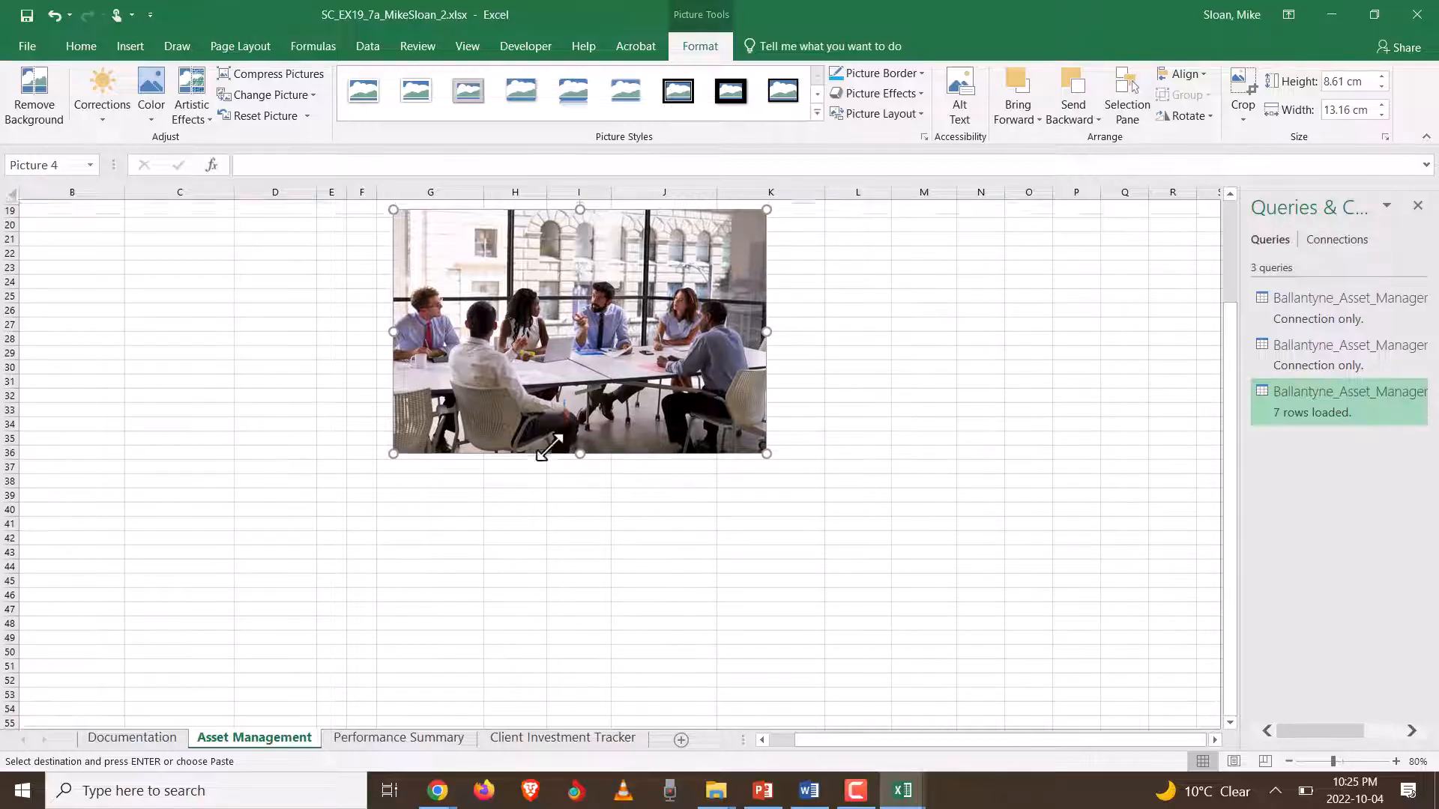
scroll(549, 448, up, 2)
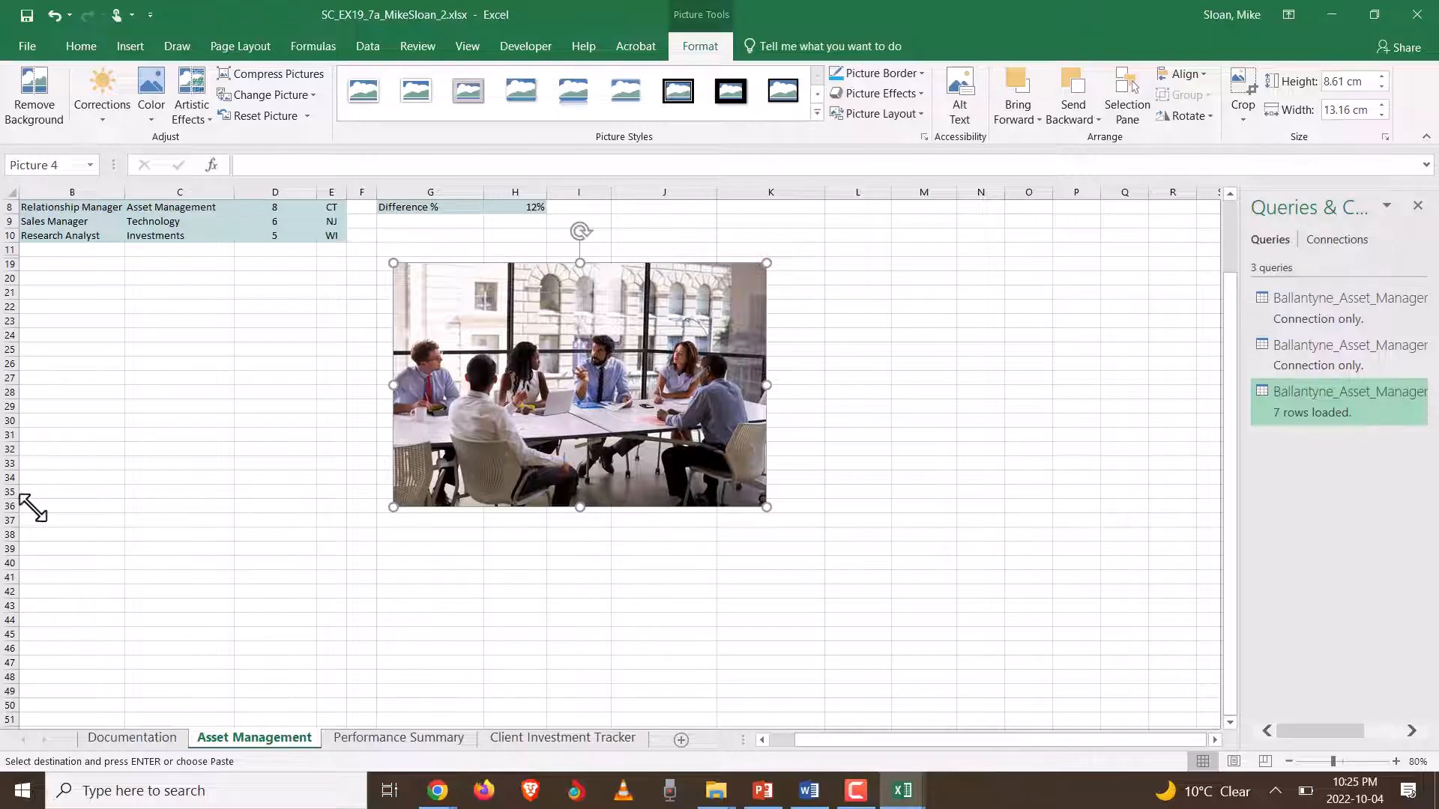
click(5, 505)
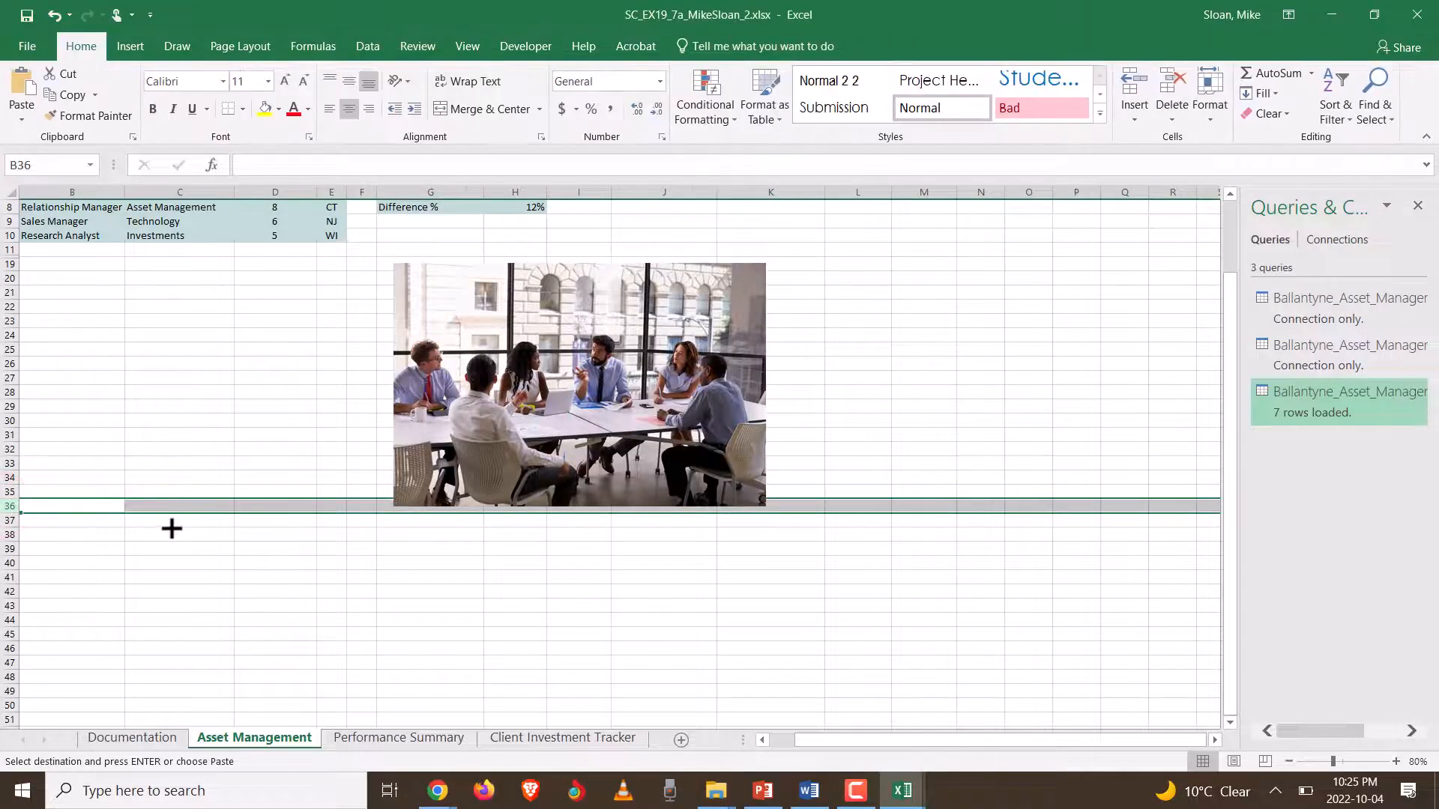
- Review the picture formatting requirements in the Word instructions, then select the team picture and look through its available picture styles
key(alt+Tab)
scroll(384, 539, down, 1)
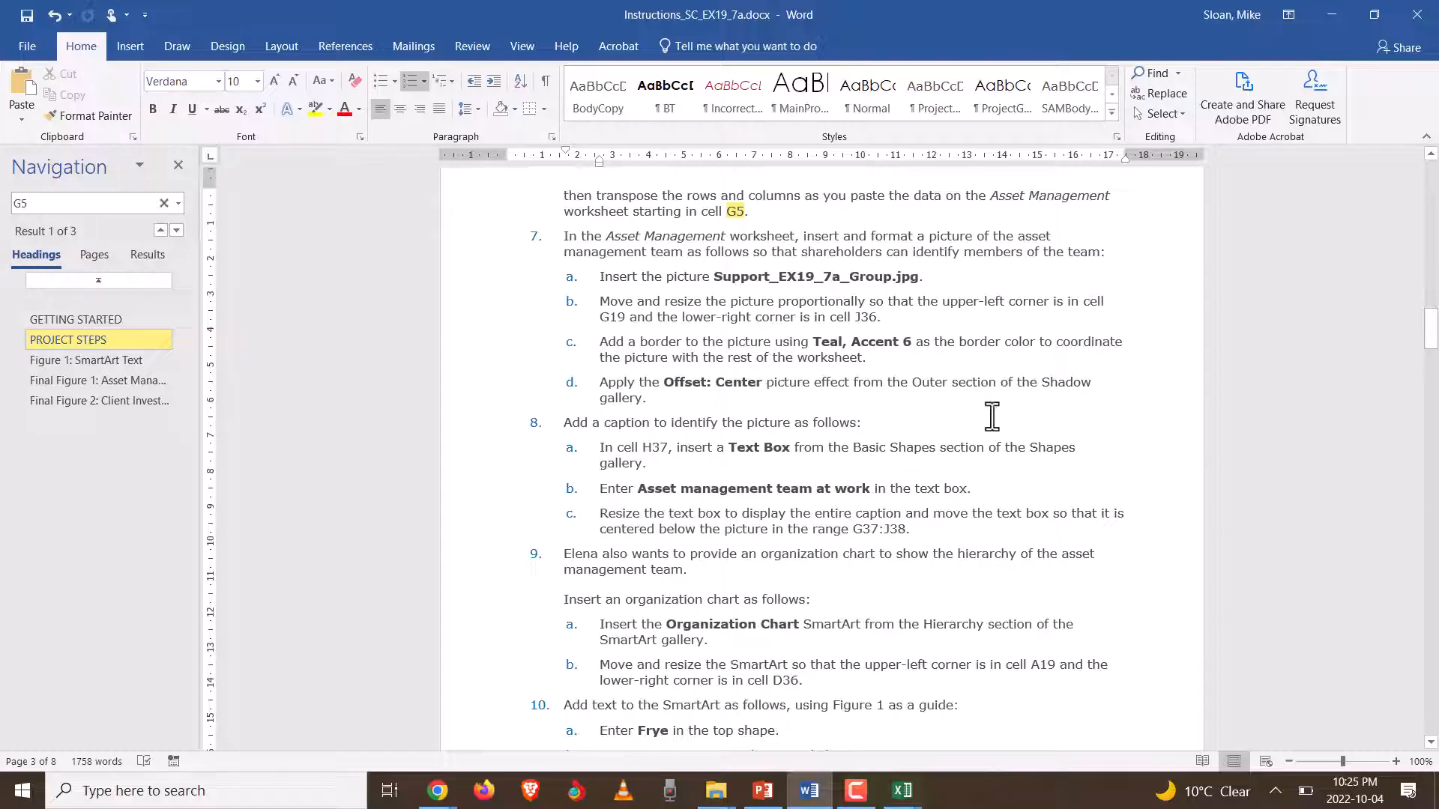
key(alt+Tab)
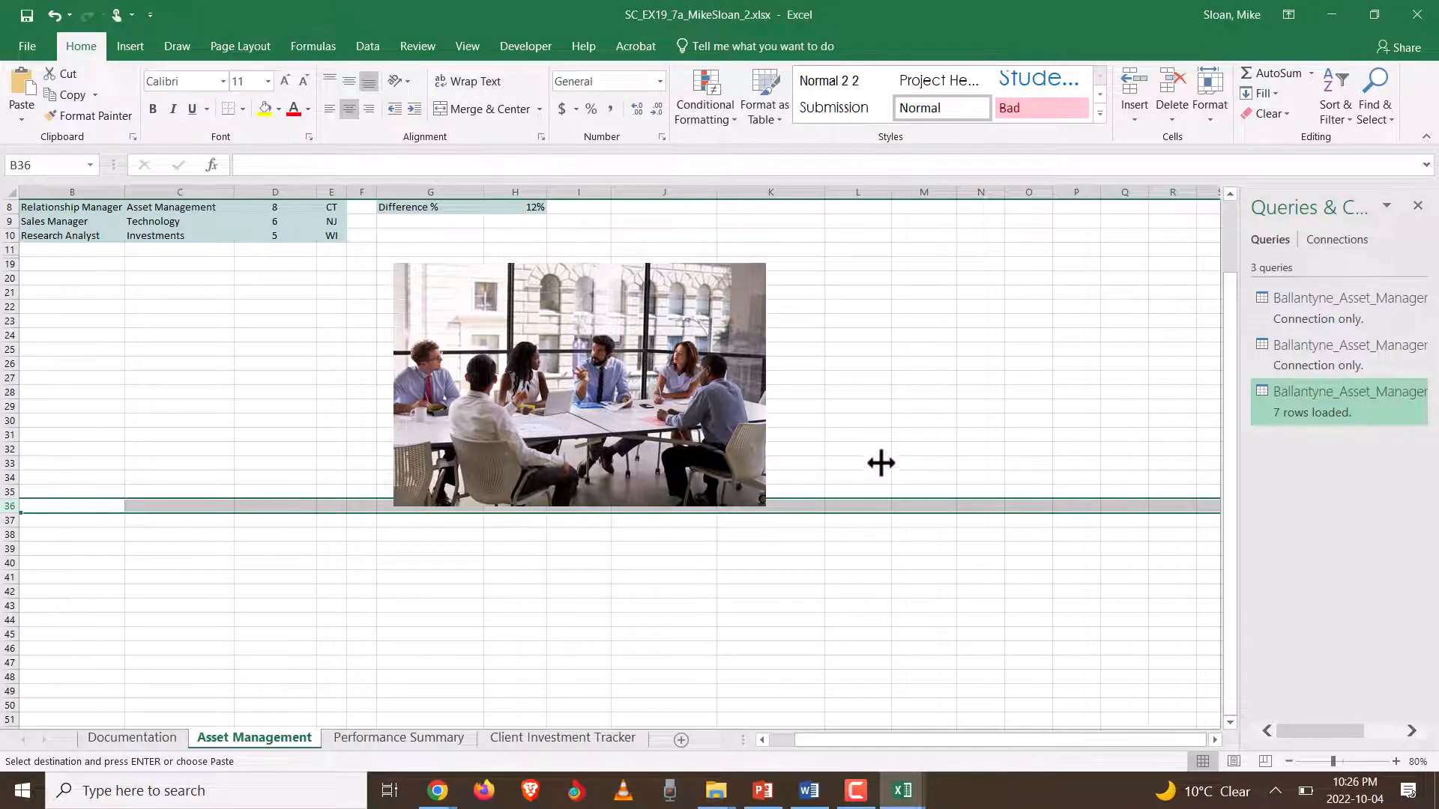
click(507, 330)
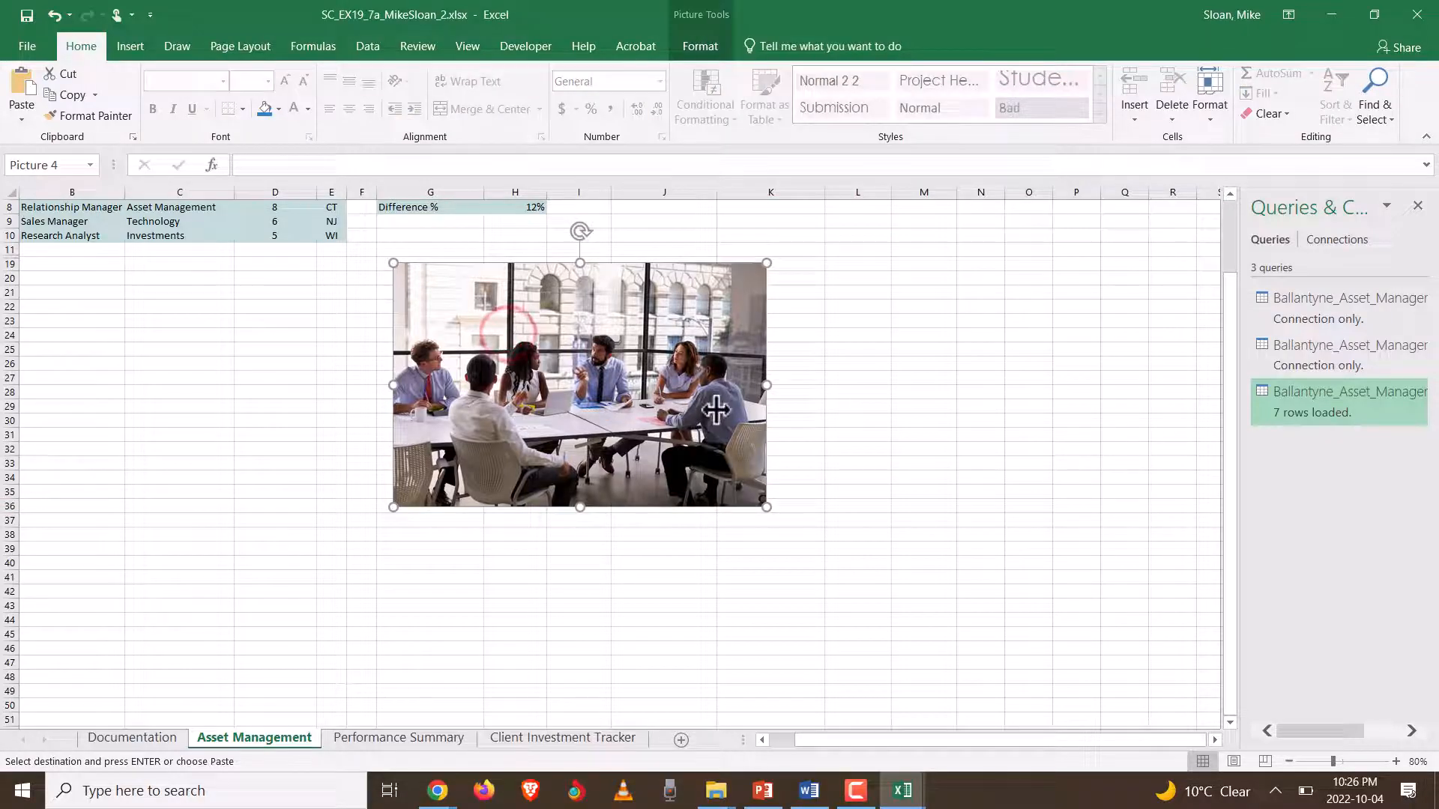
click(691, 48)
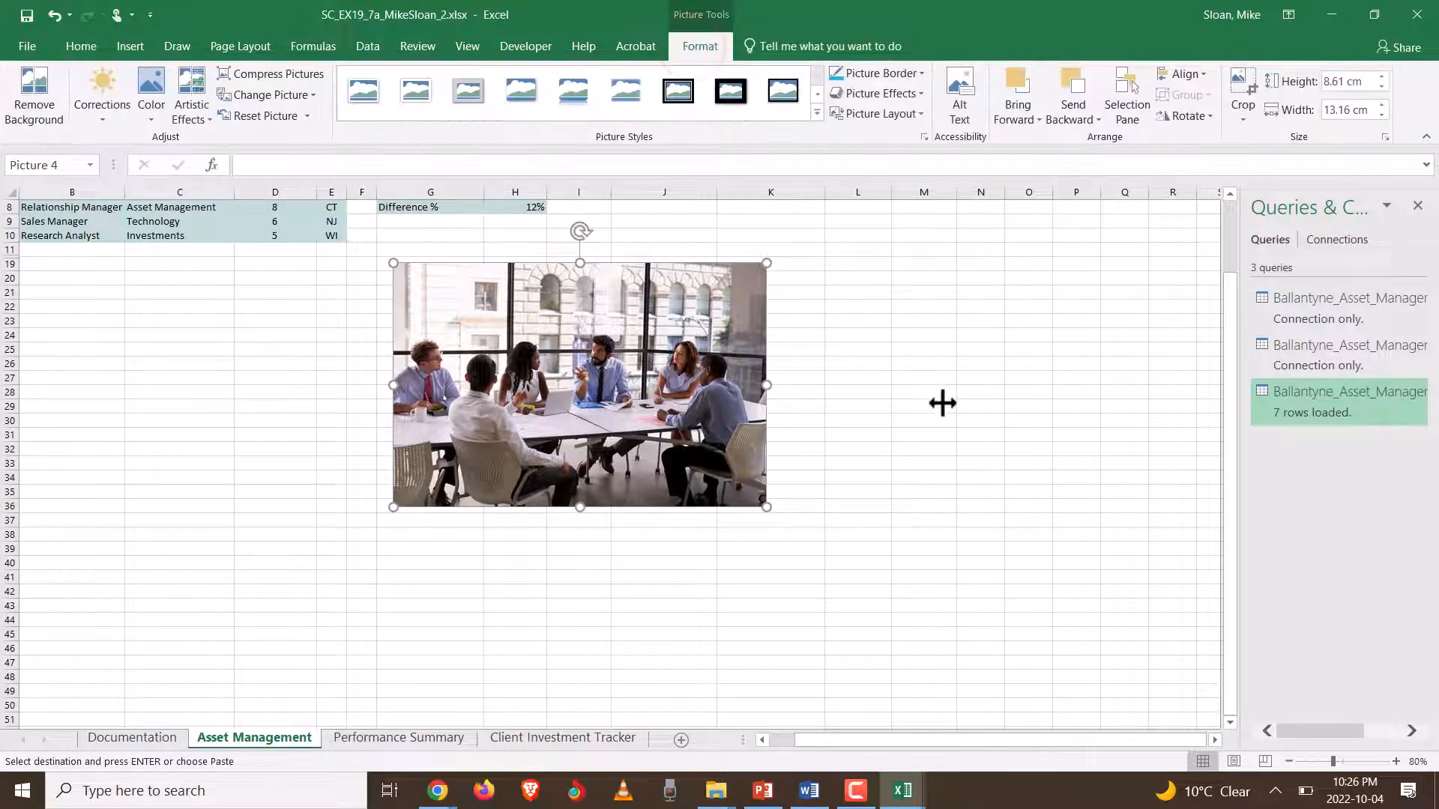
click(817, 112)
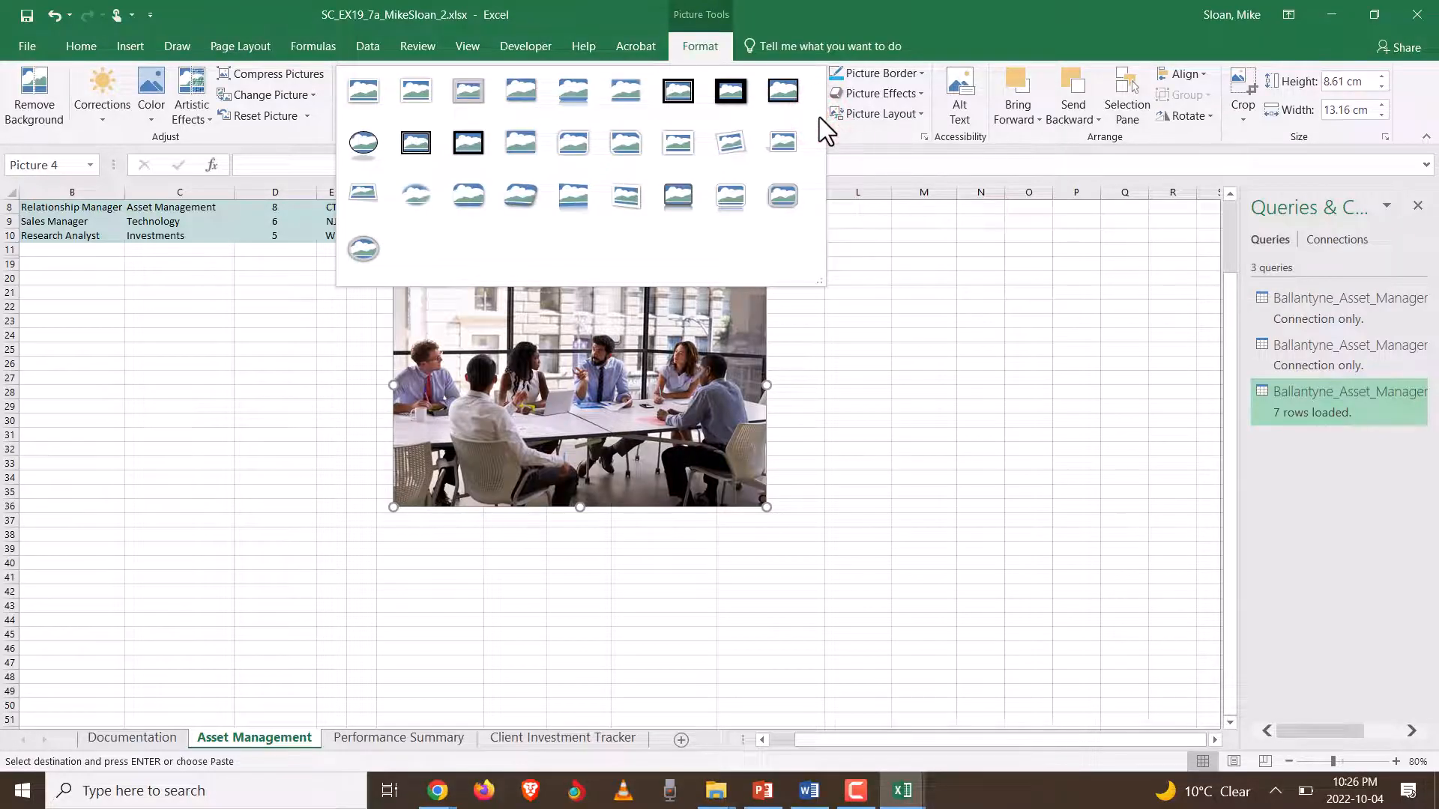
key(Escape)
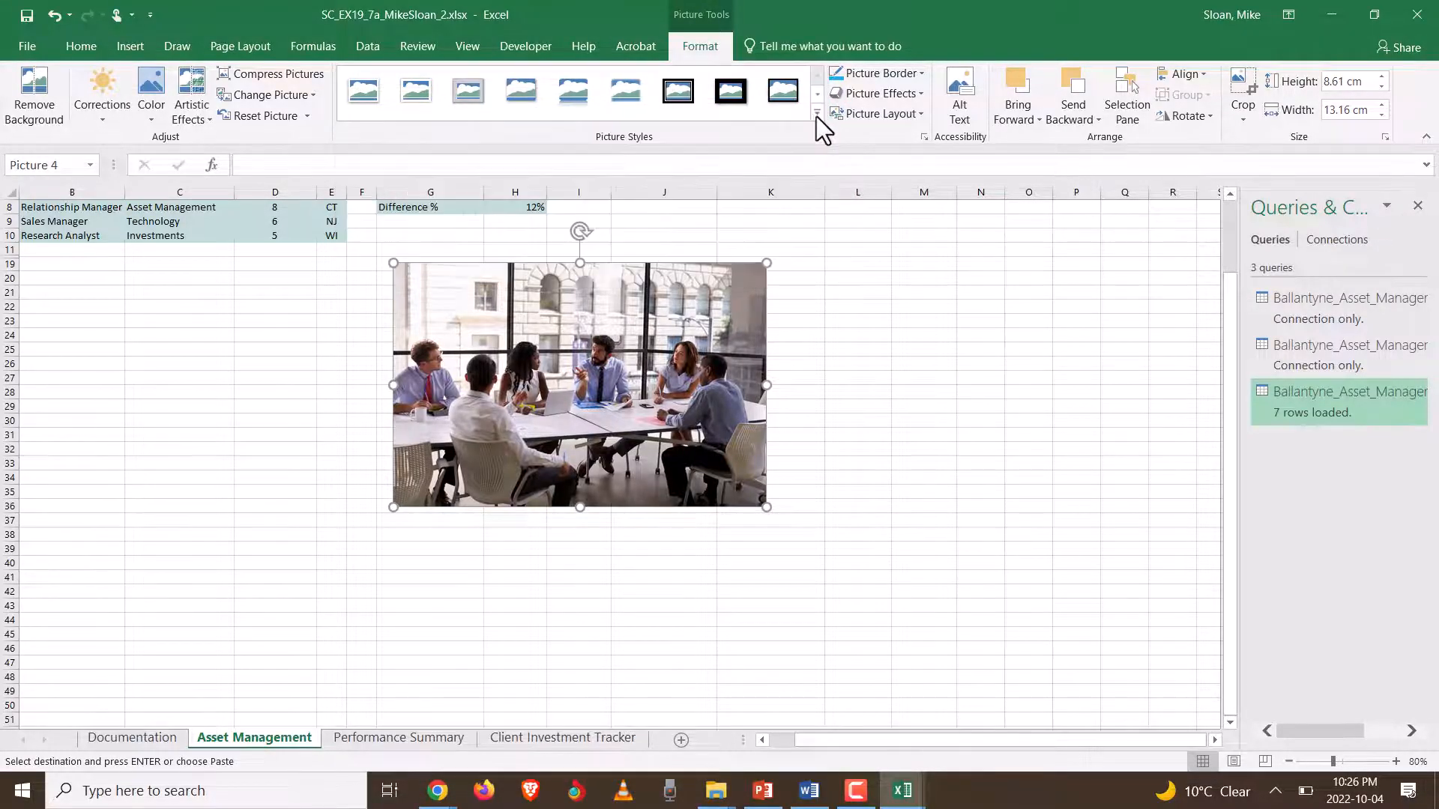
key(alt+Tab)
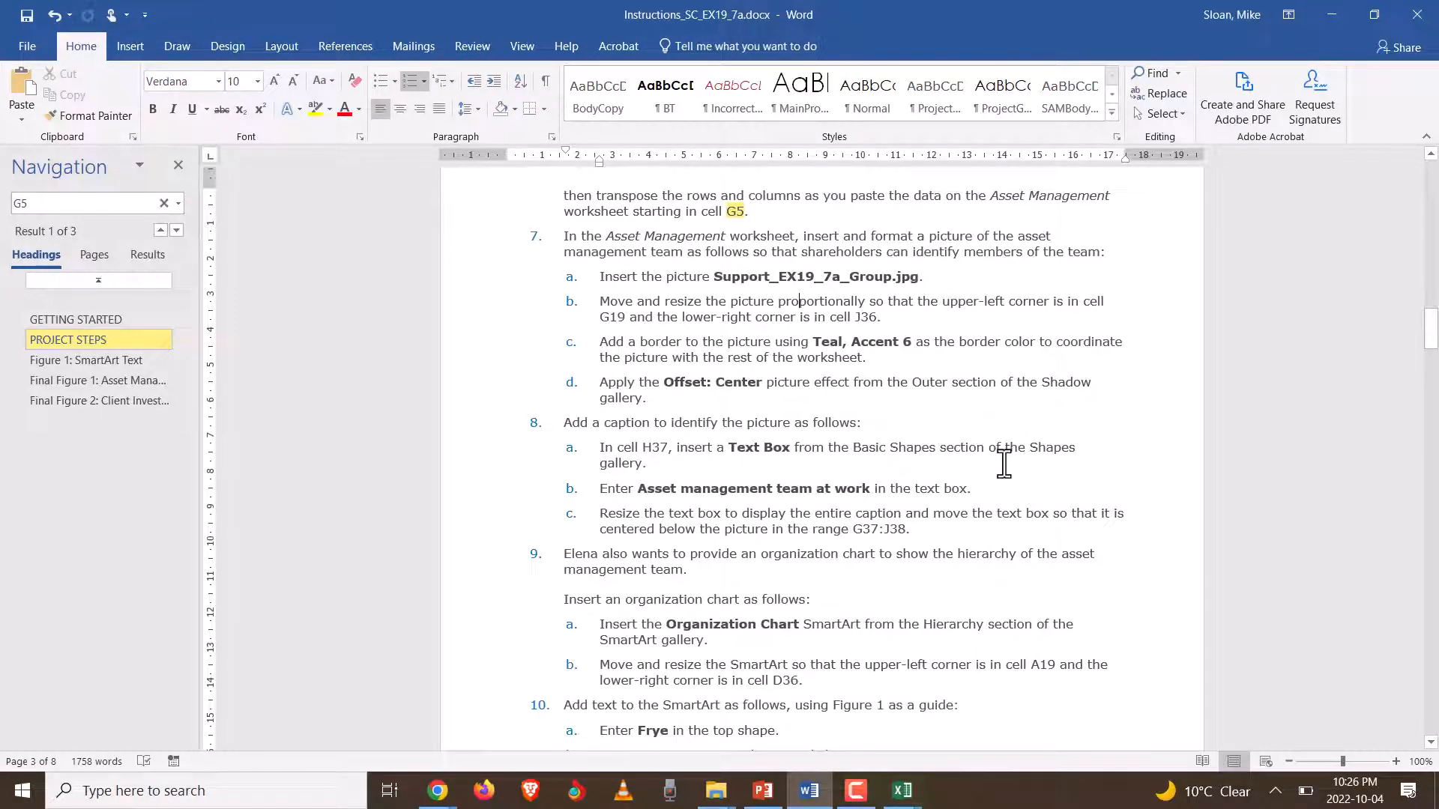
key(alt+Tab)
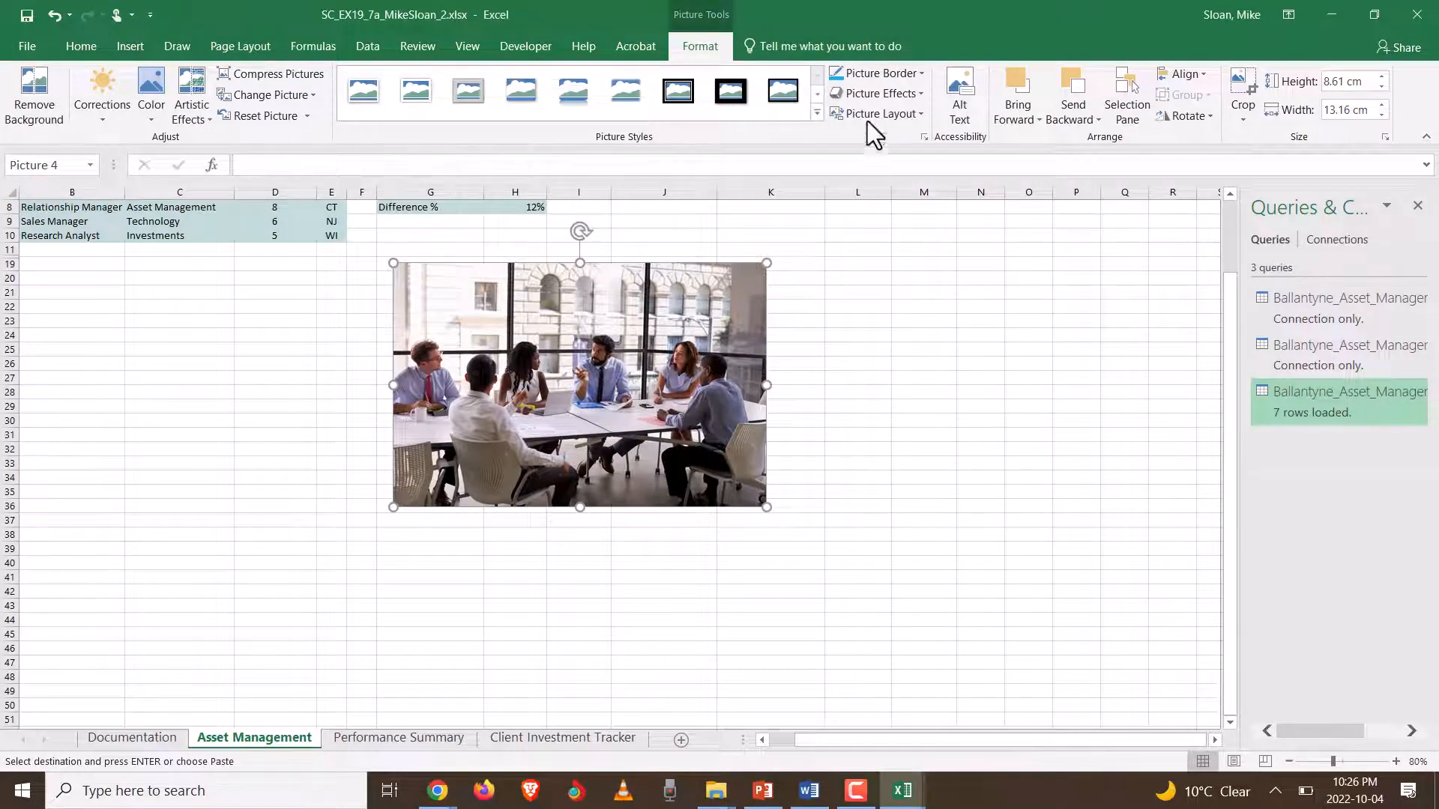
- Compare the team picture's border color choices with the border color named in the Word instructions
click(920, 73)
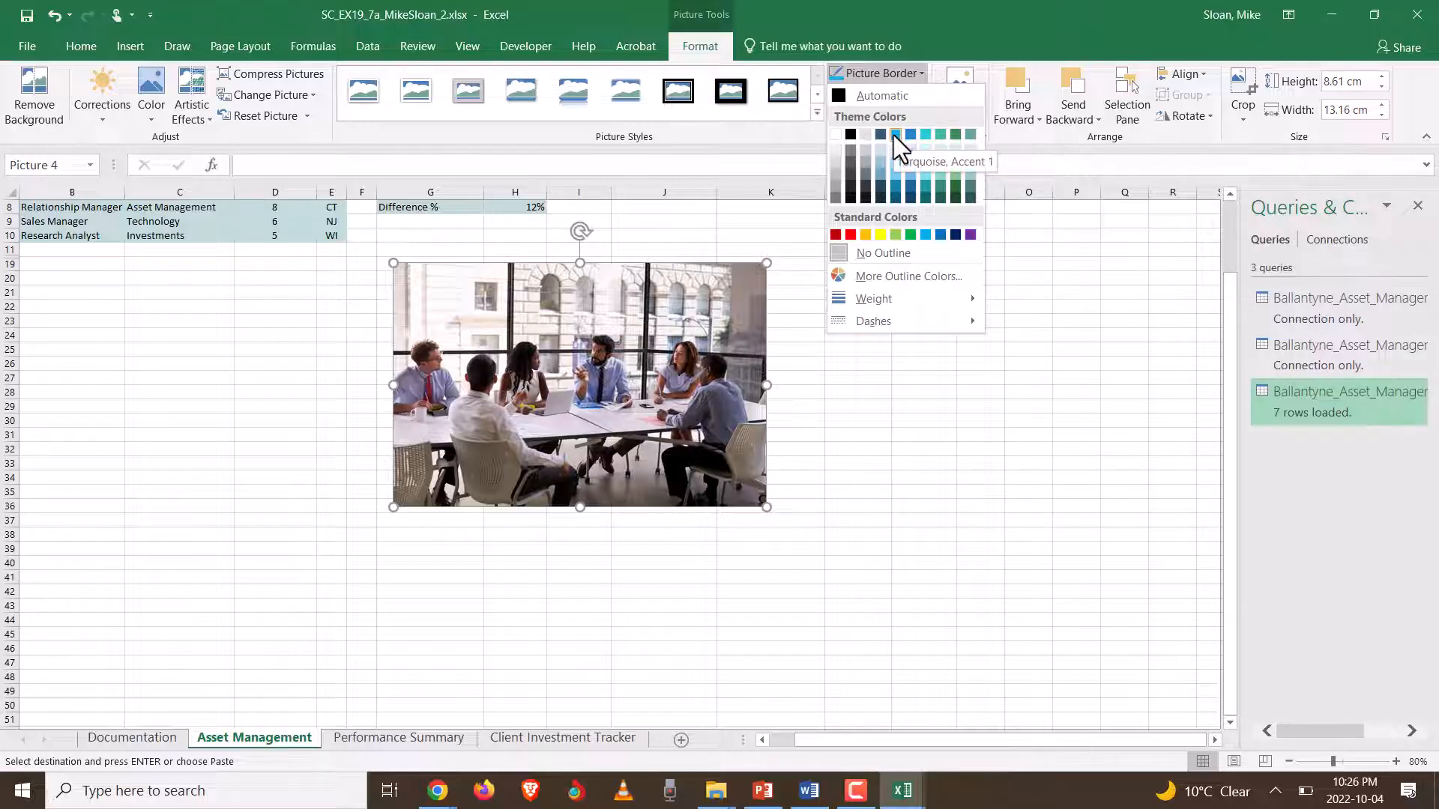
key(alt+Tab)
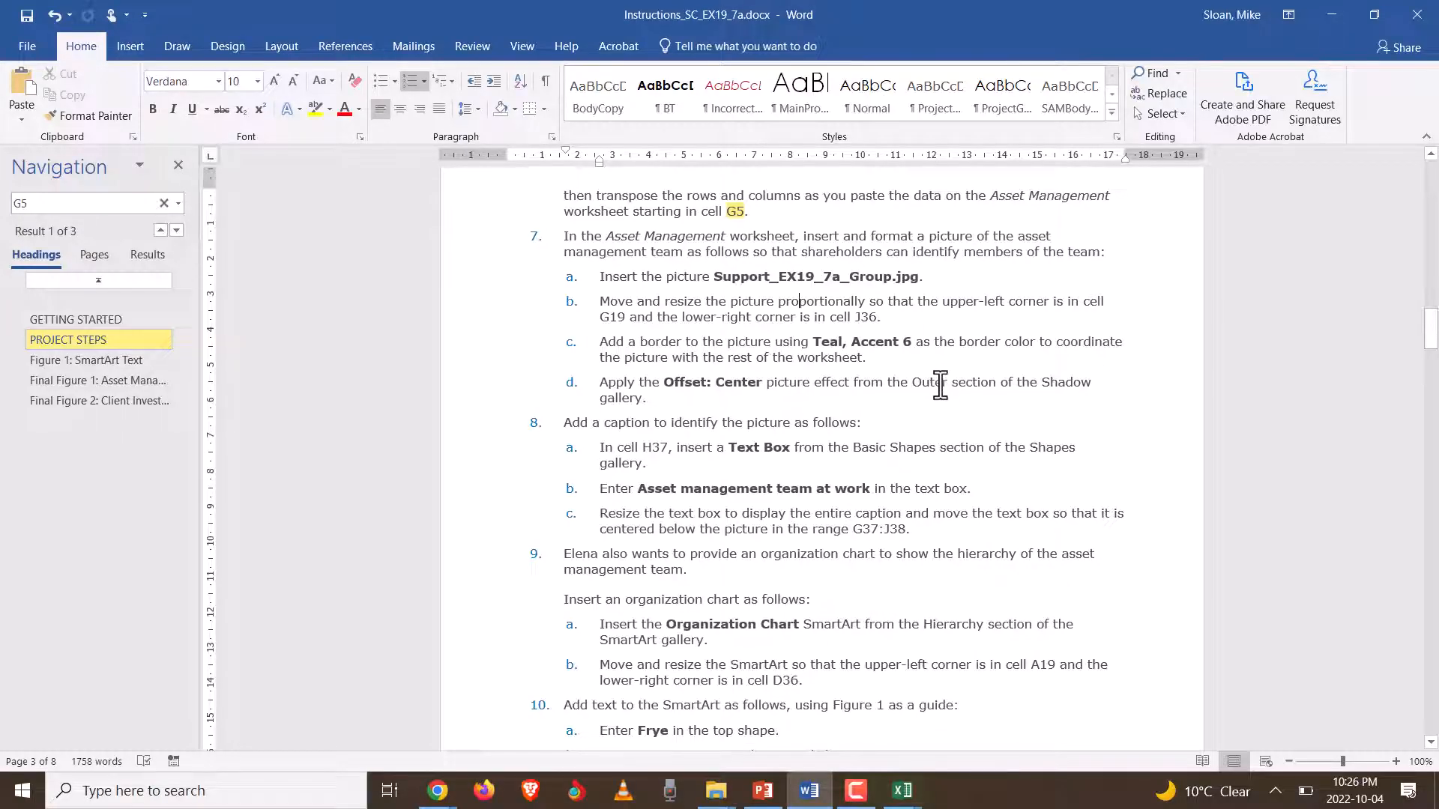
key(alt+Tab)
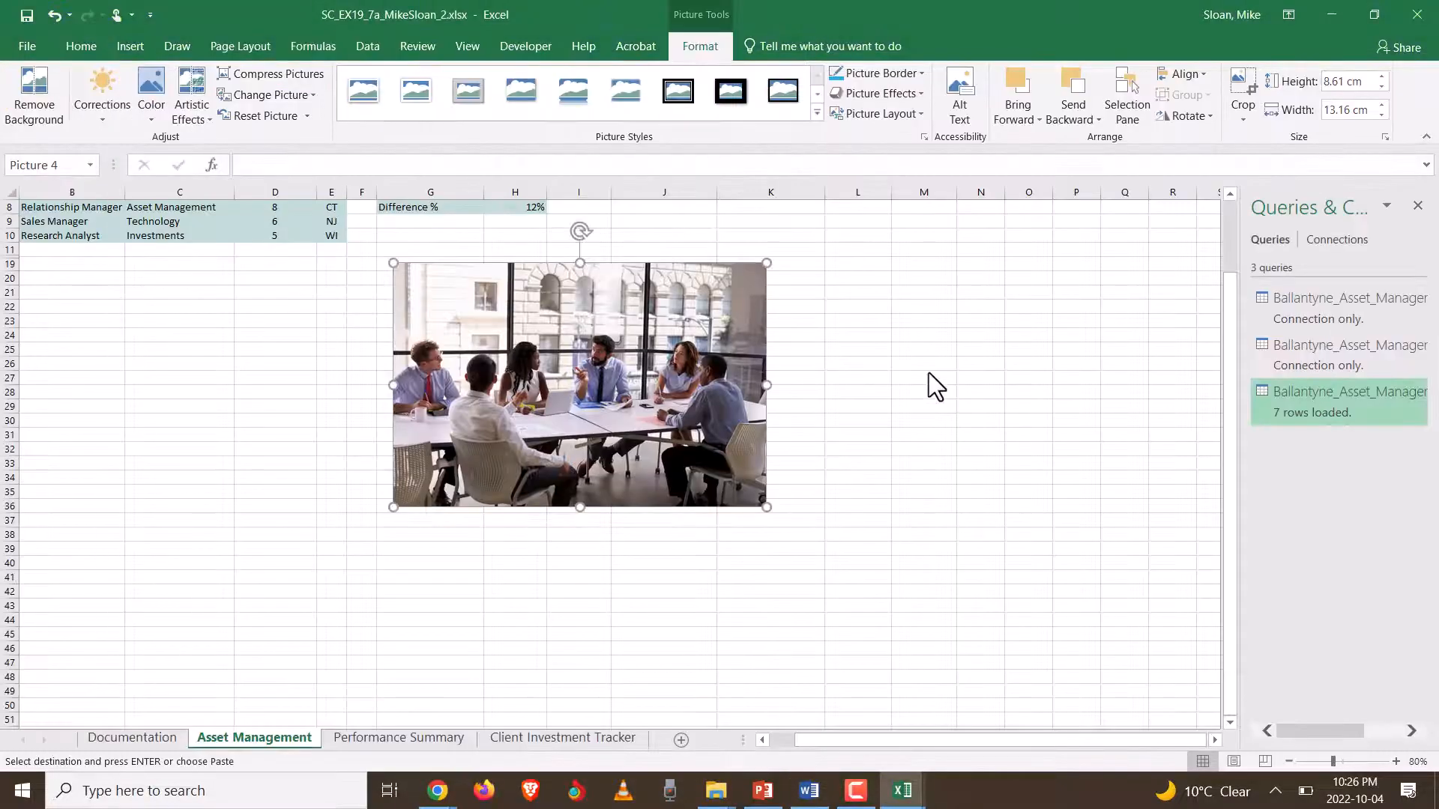
click(916, 75)
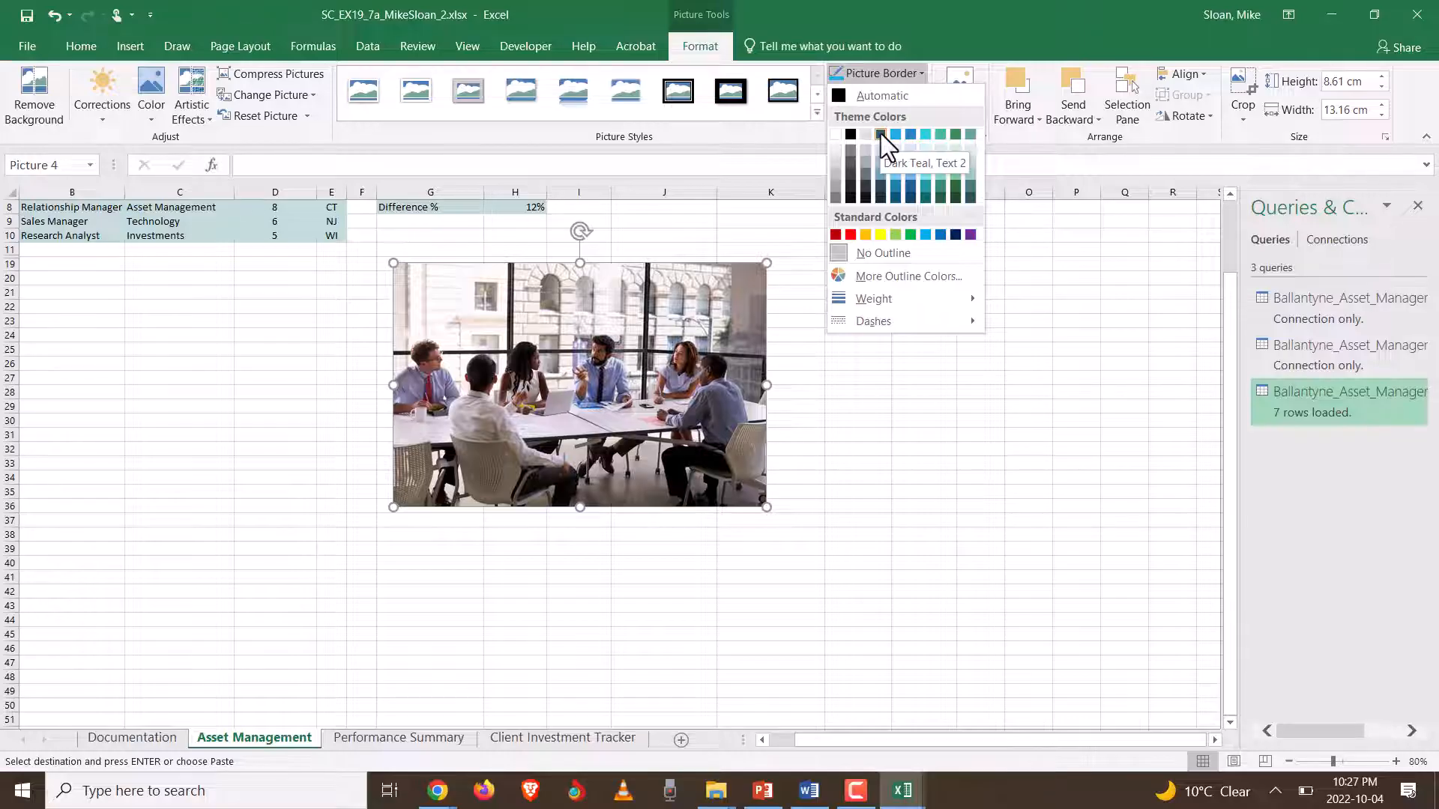
key(alt+Tab)
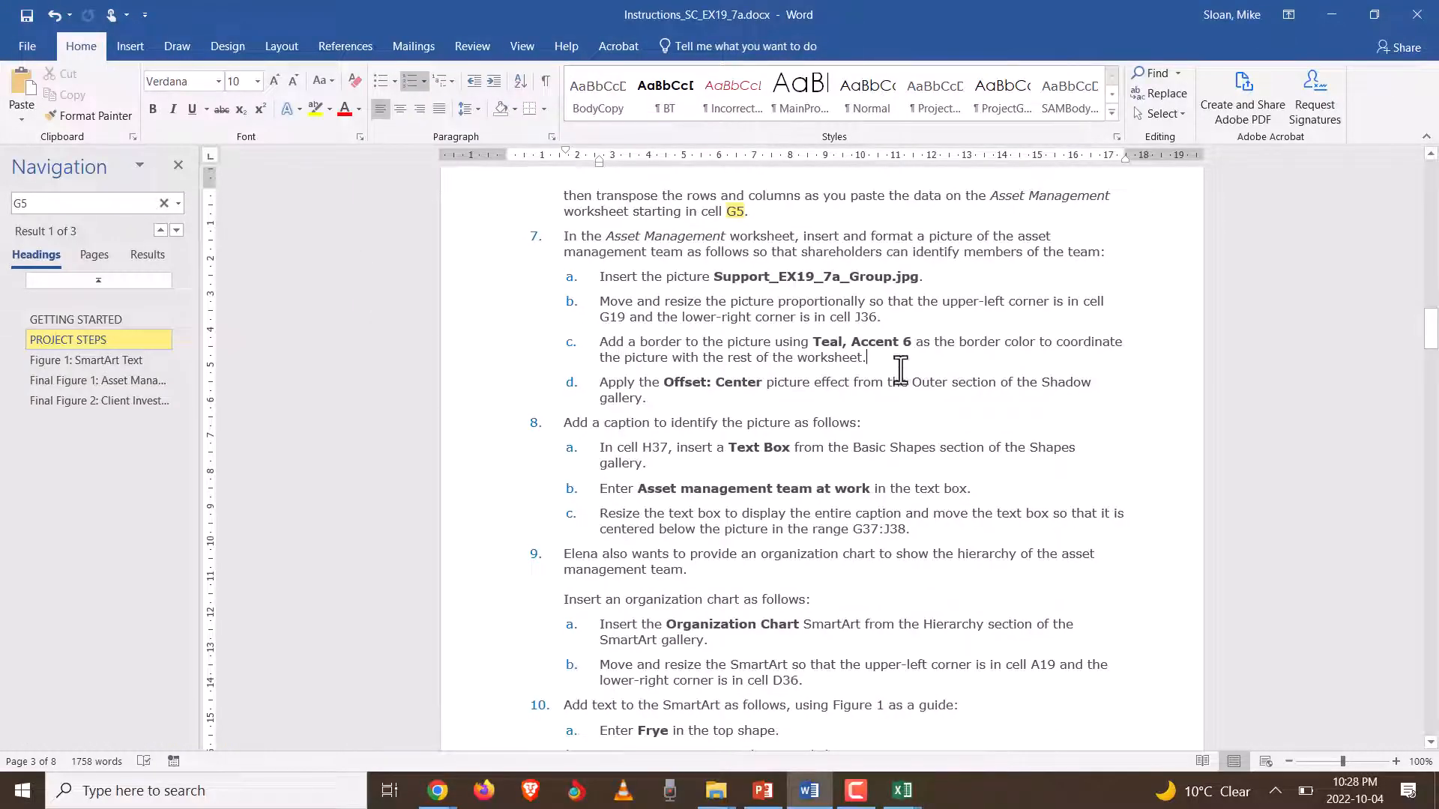
click(816, 342)
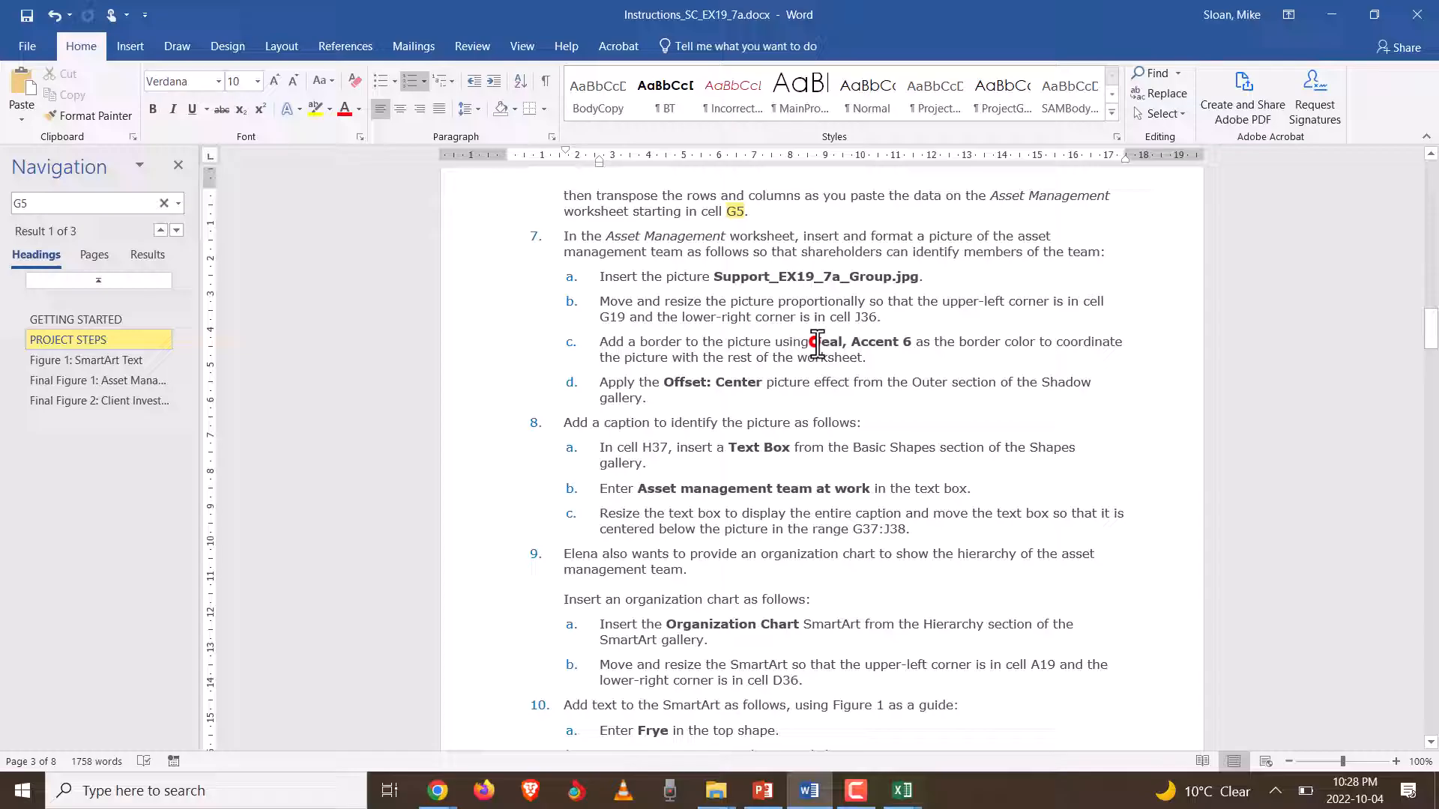
click(885, 358)
click(774, 344)
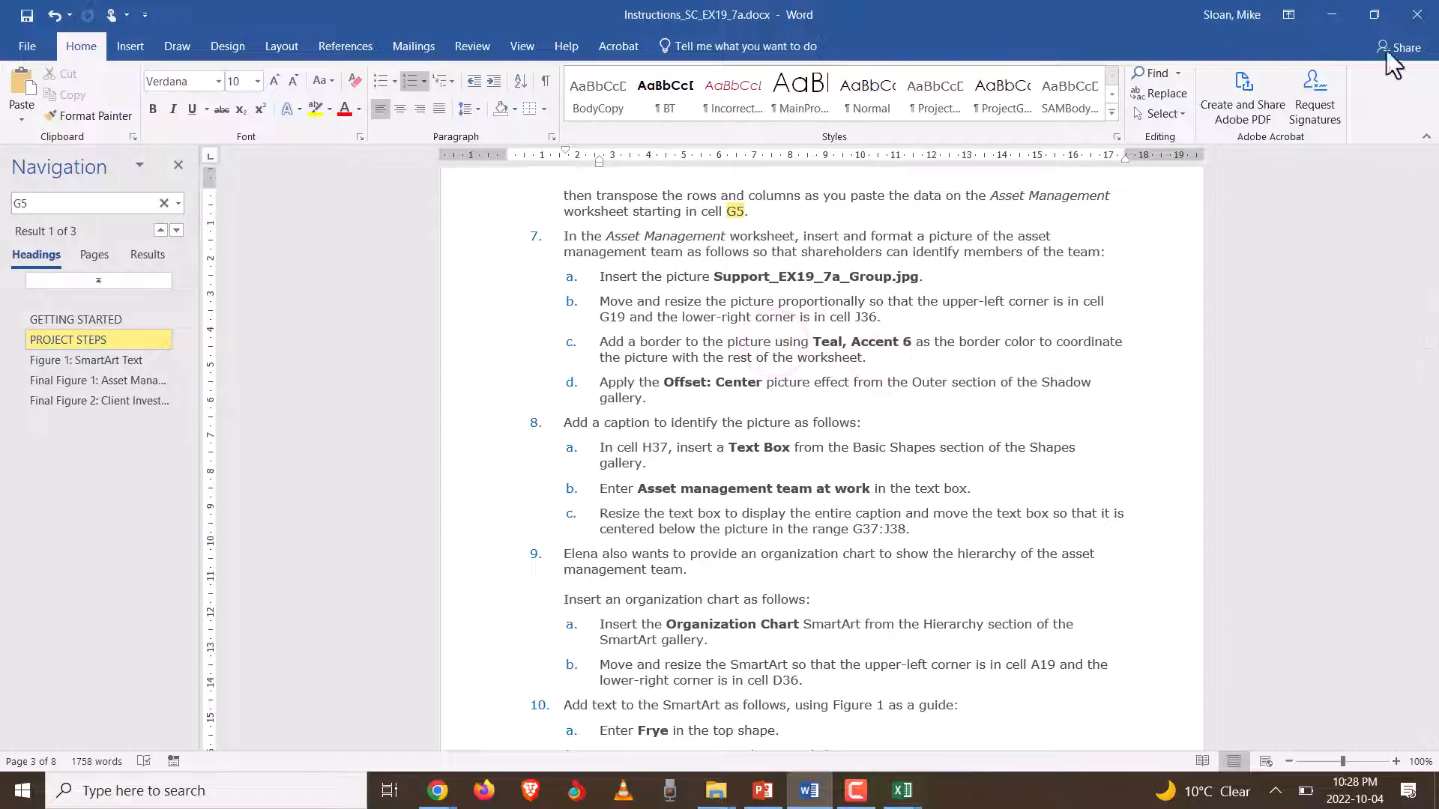
- Add a Teal, Accent 6 border to the team picture, rechecking the color in the Word instructions
key(alt+Tab)
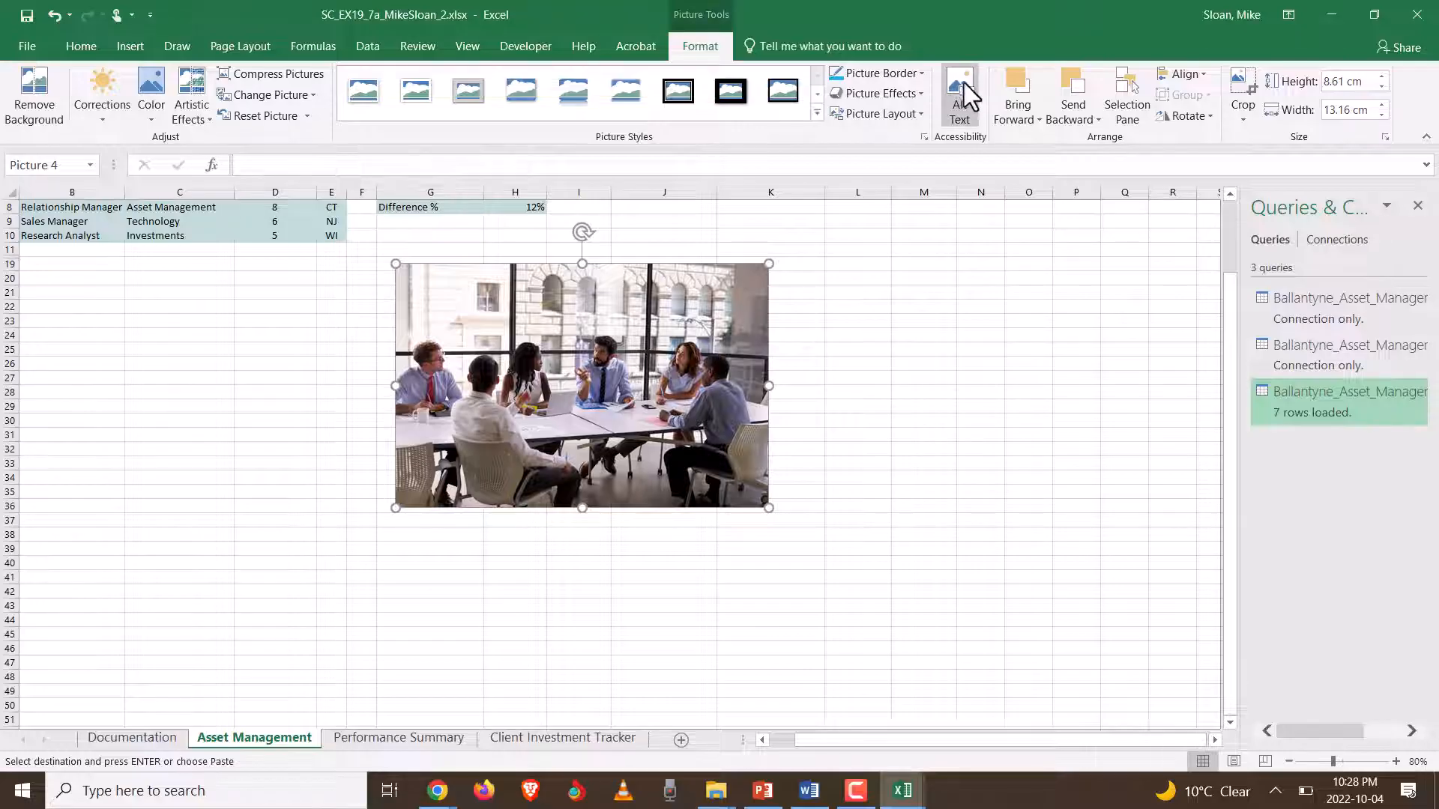
click(920, 75)
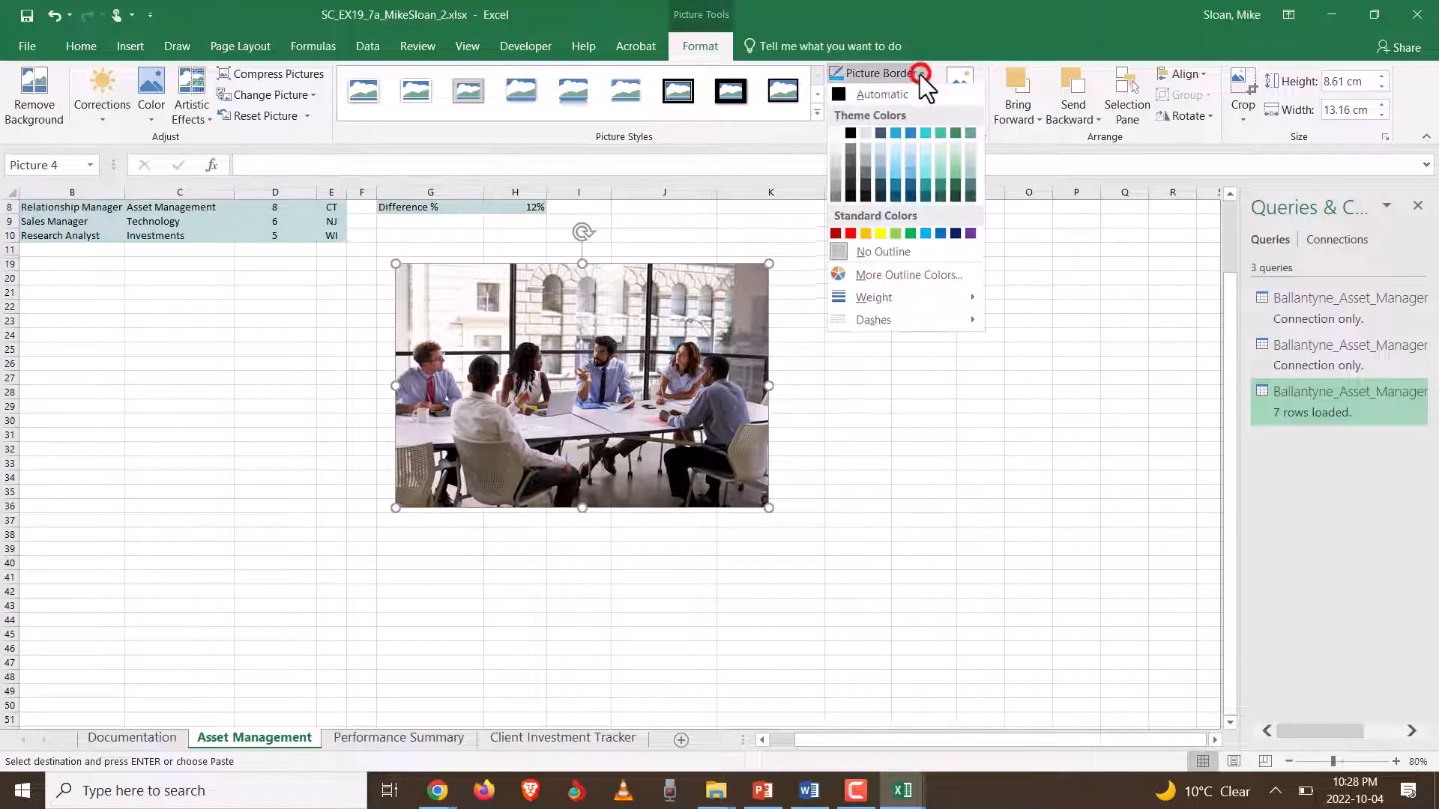
click(969, 135)
key(alt+Tab)
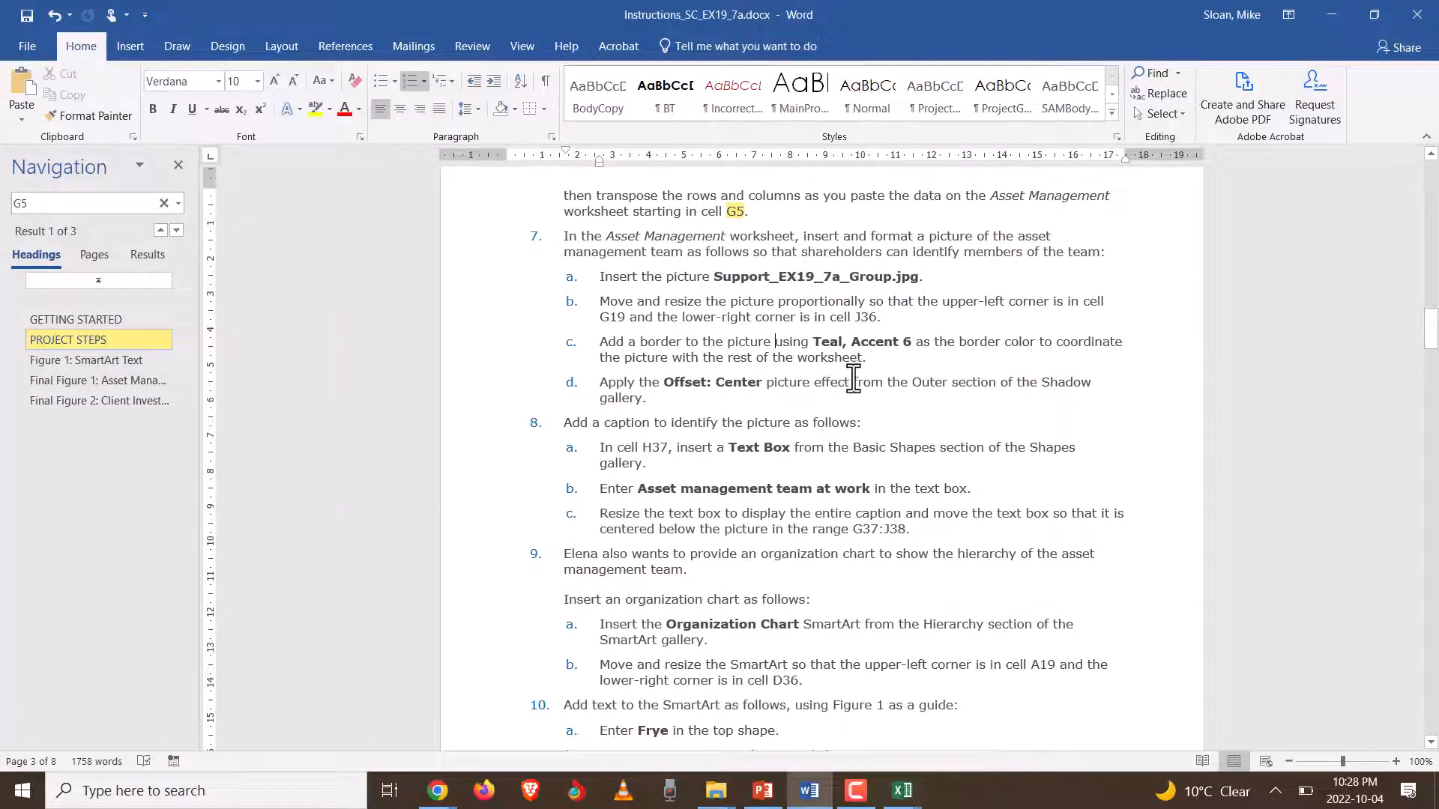
key(alt+Tab)
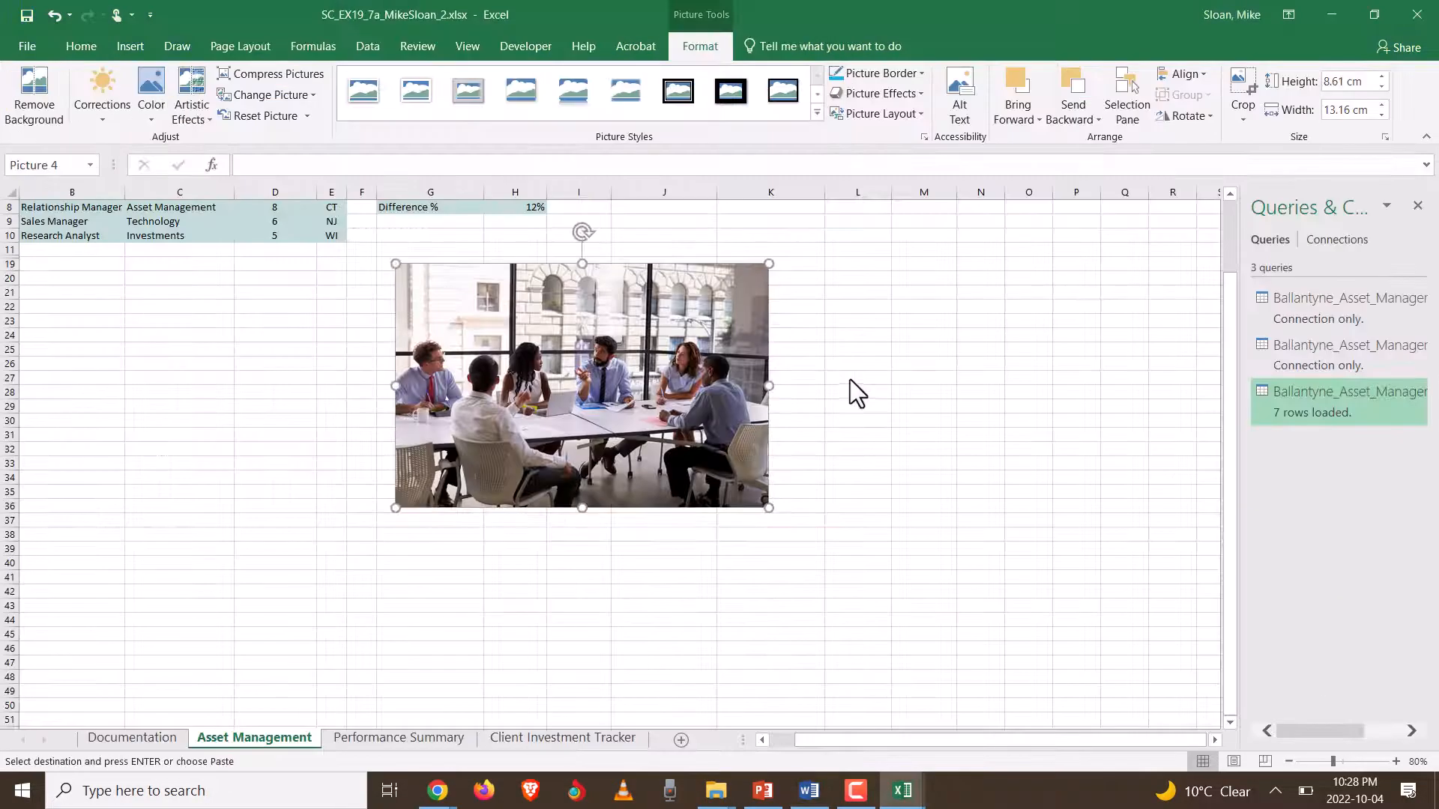
scroll(294, 307, up, 3)
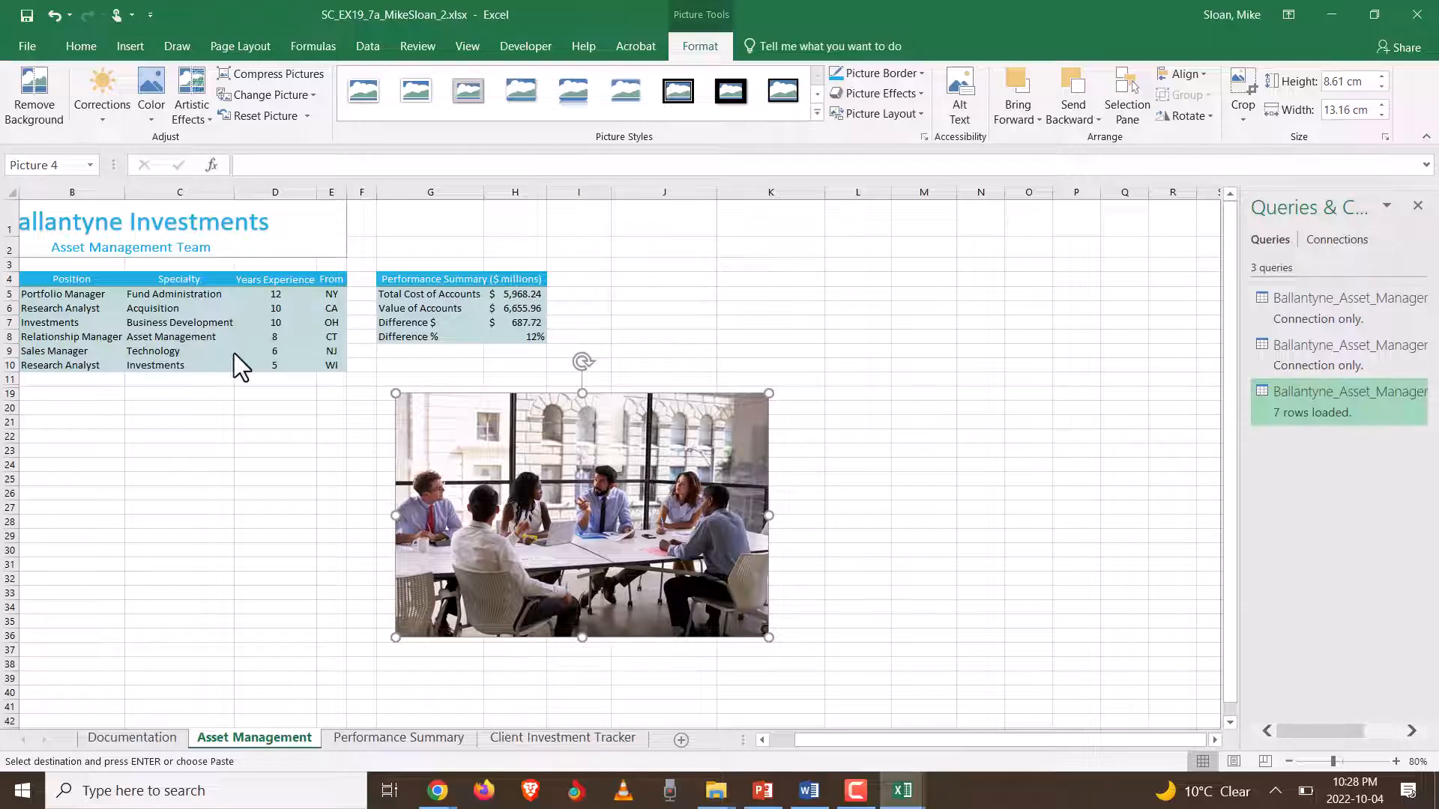
click(925, 71)
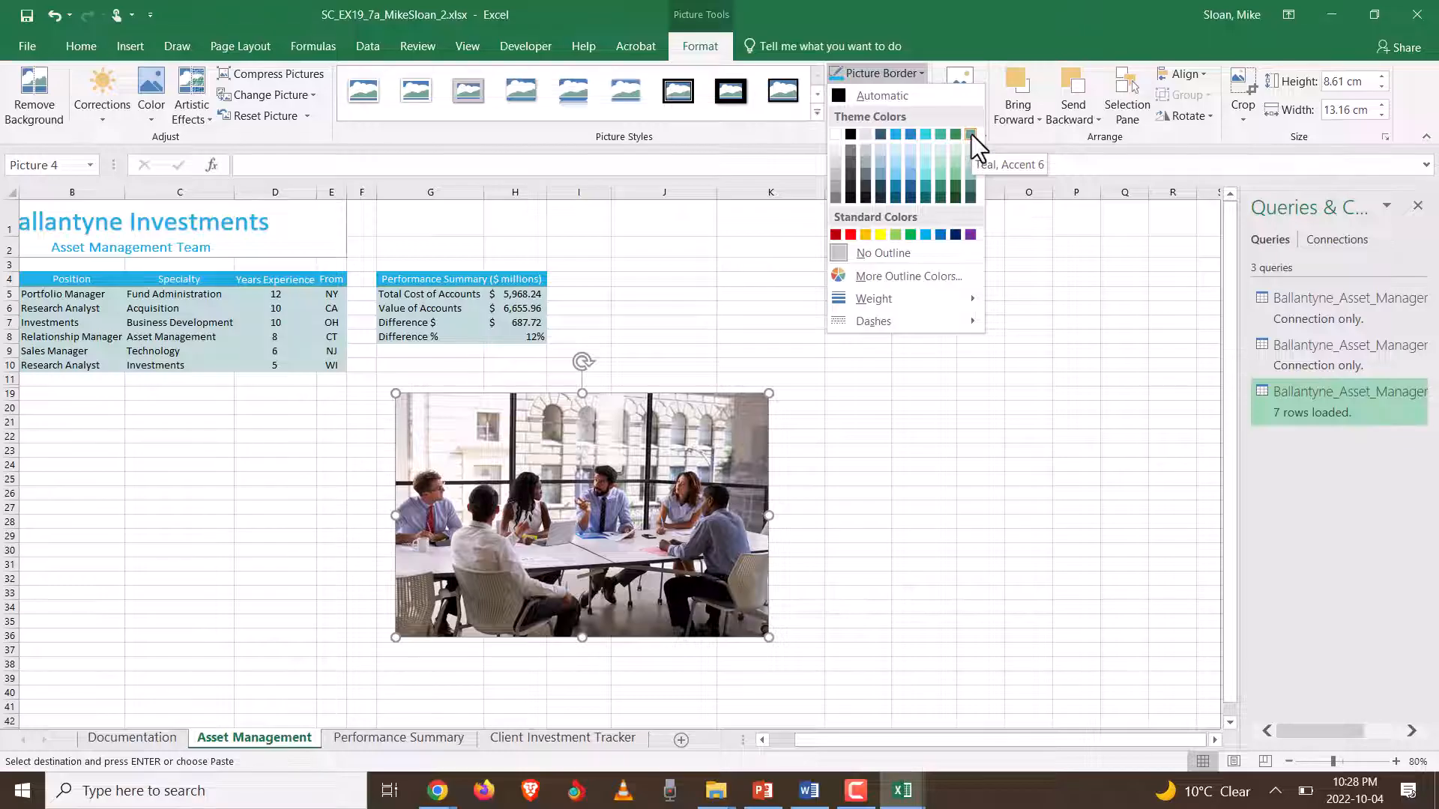
key(alt+Tab)
key(alt+Tab)
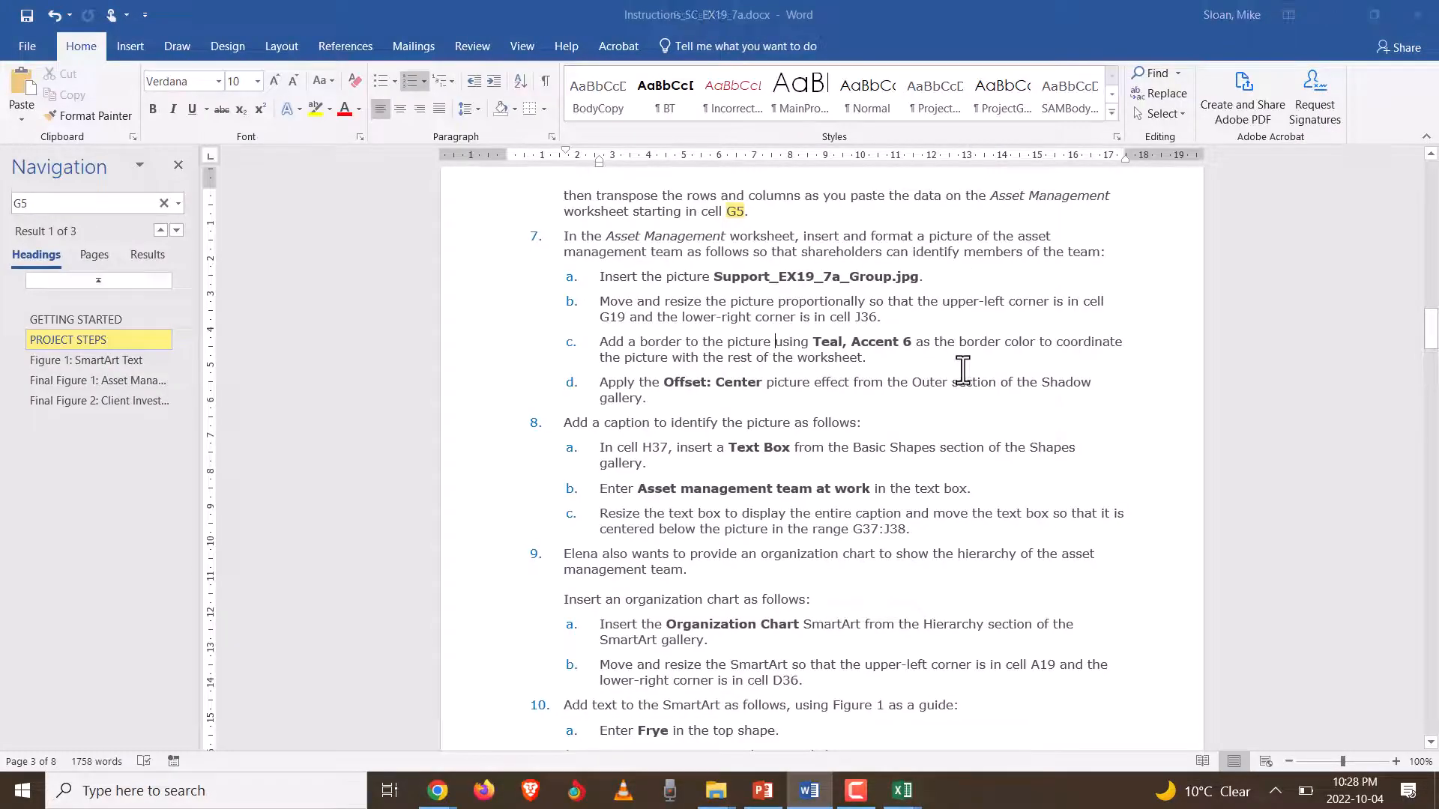
click(920, 73)
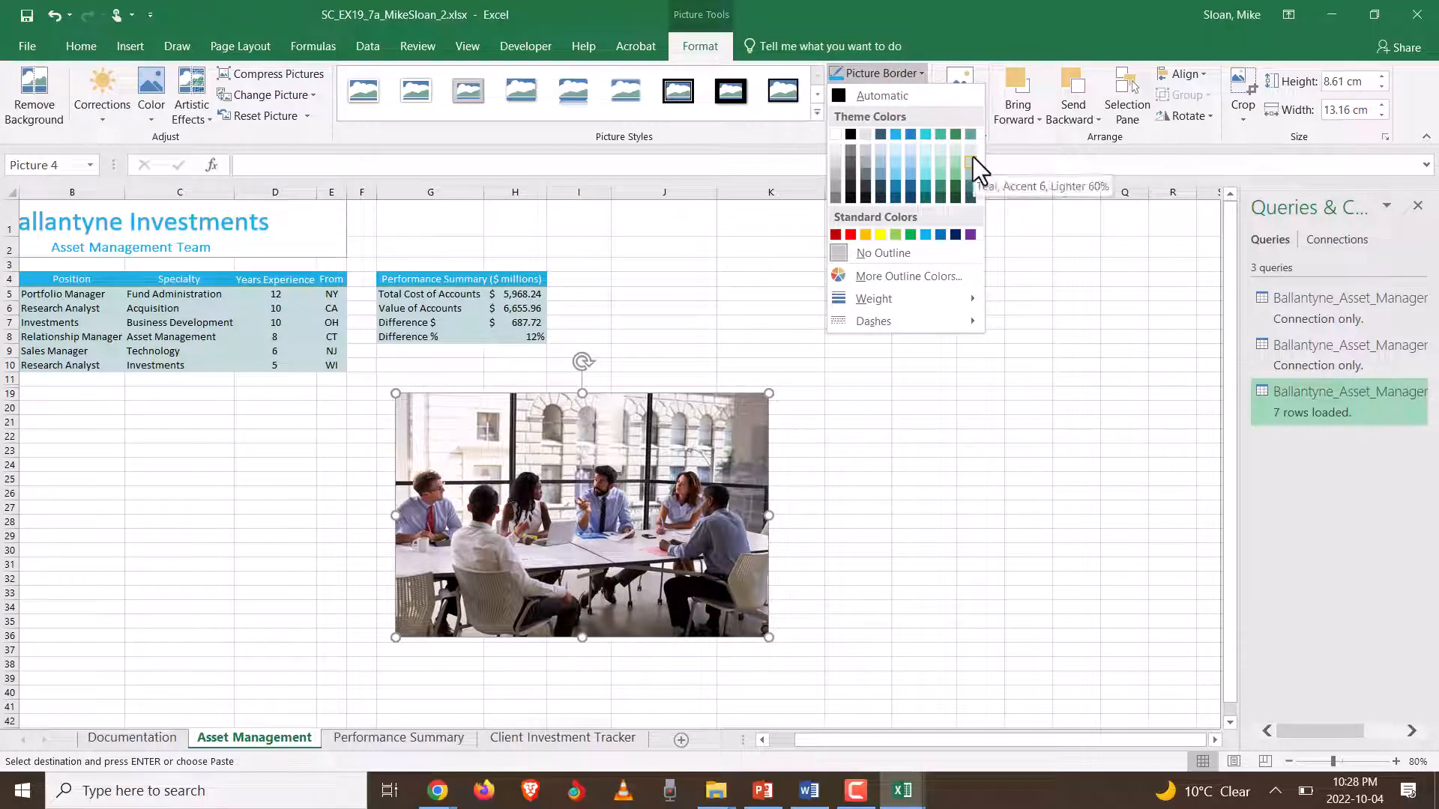
click(971, 135)
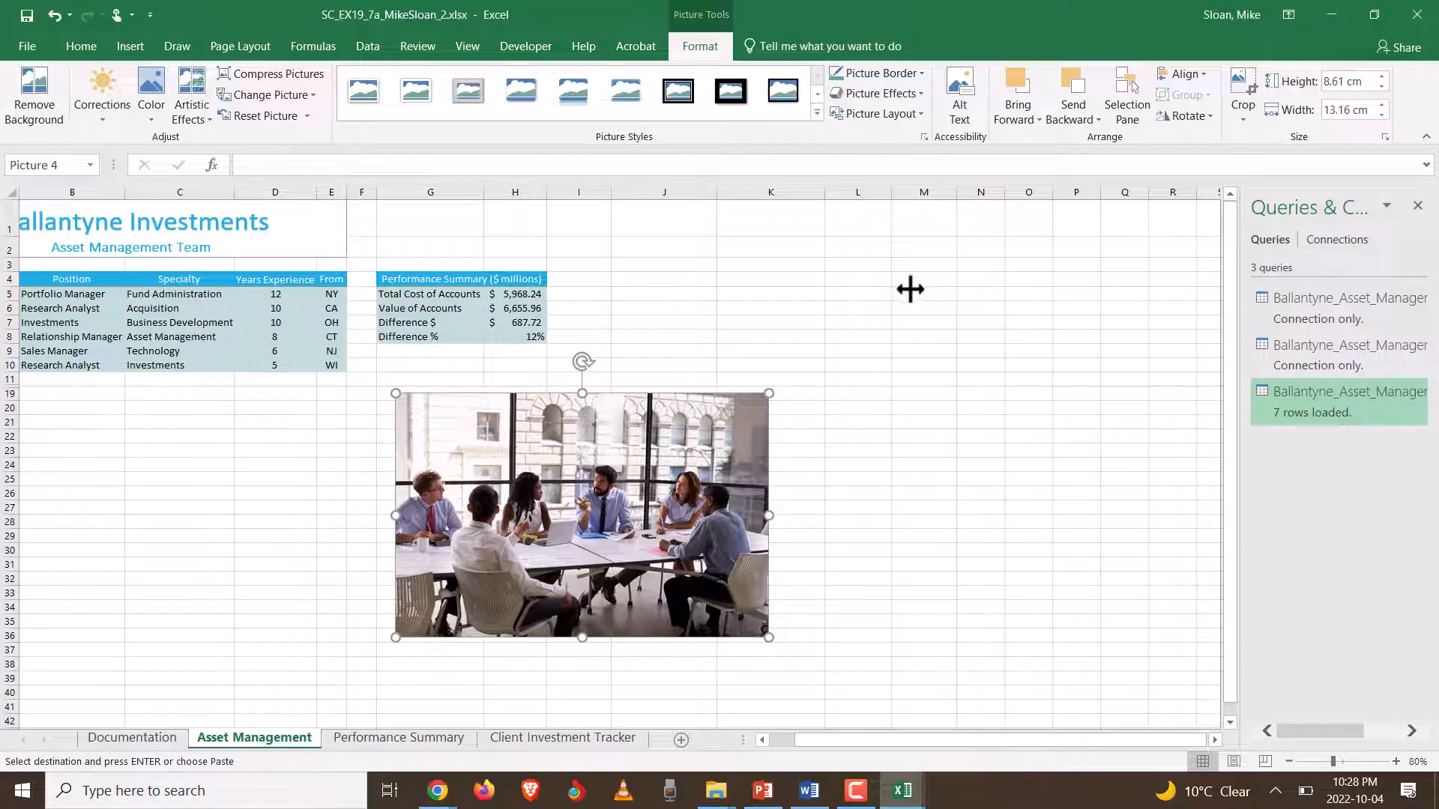
- Check the effect requirement in the Word instructions, then apply the Offset: Center outer shadow to the team picture
key(alt+Tab)
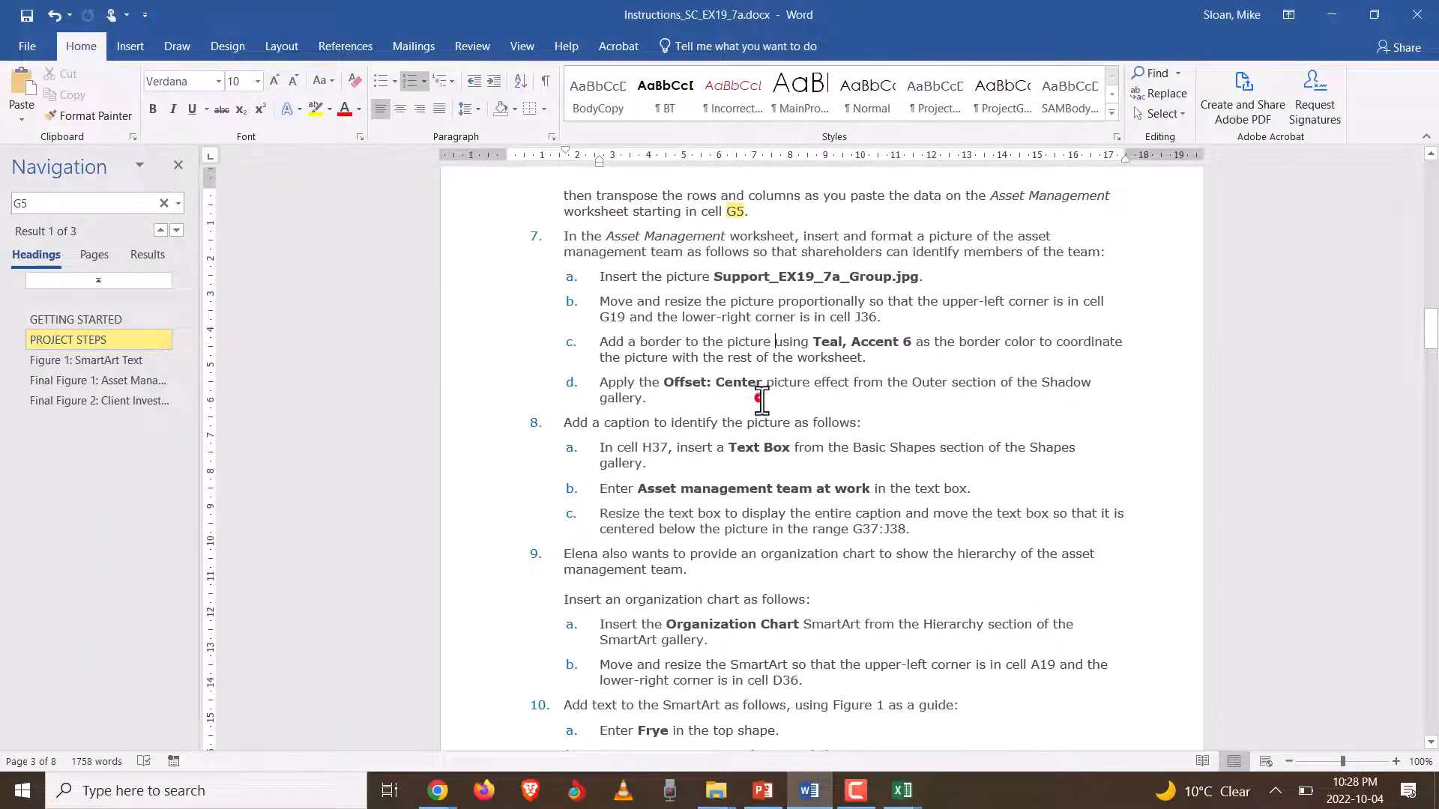
click(760, 399)
key(alt+Tab)
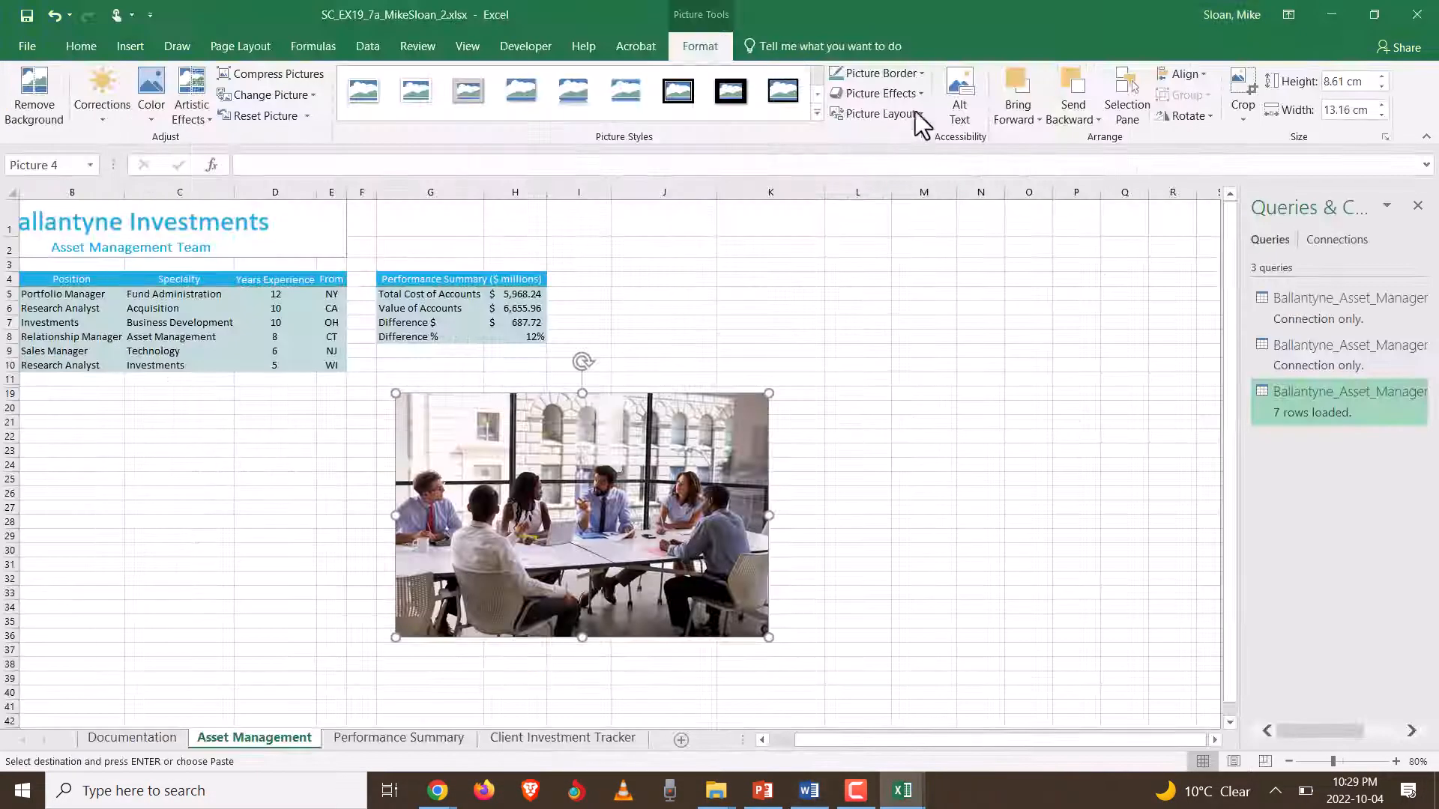
click(916, 93)
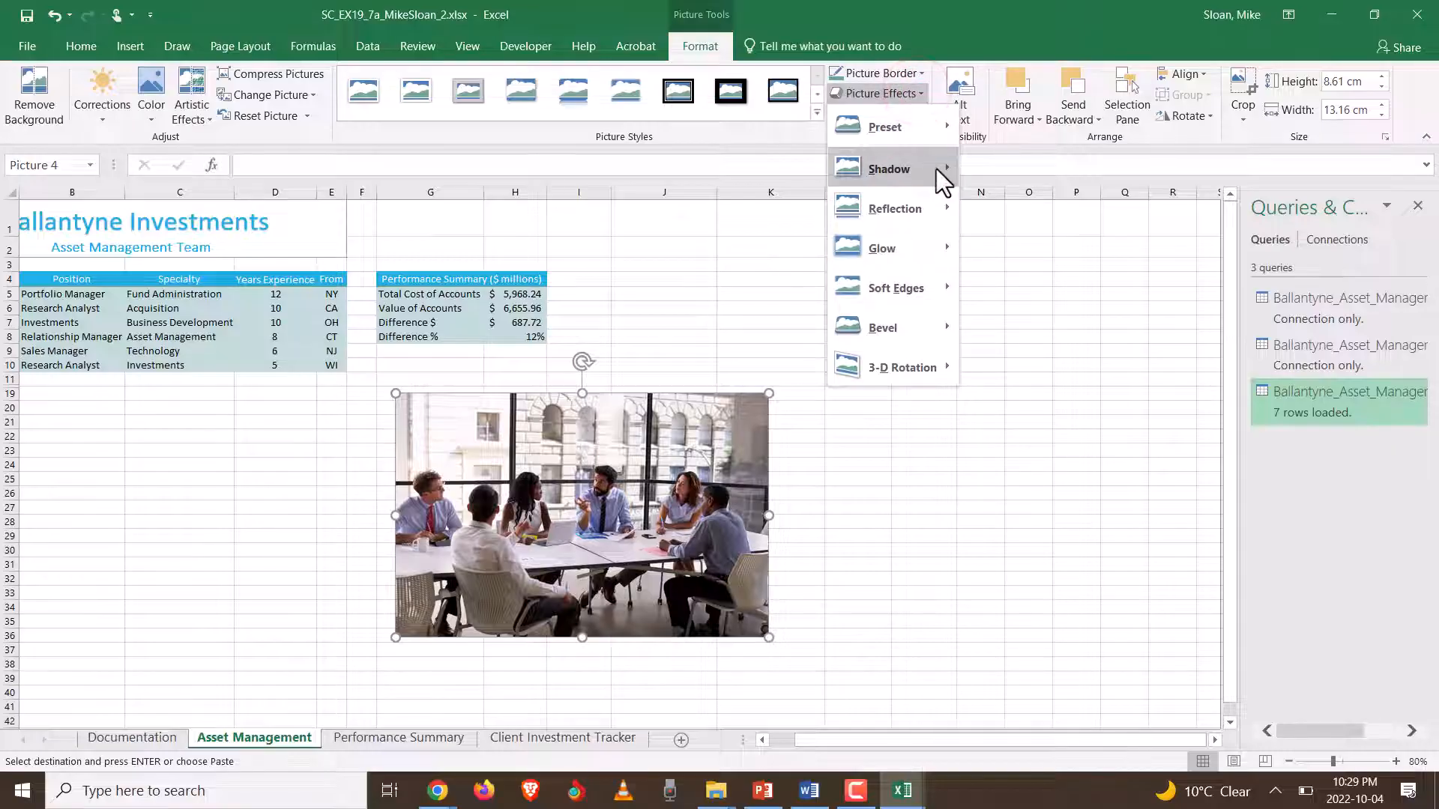
mouse_move(937, 169)
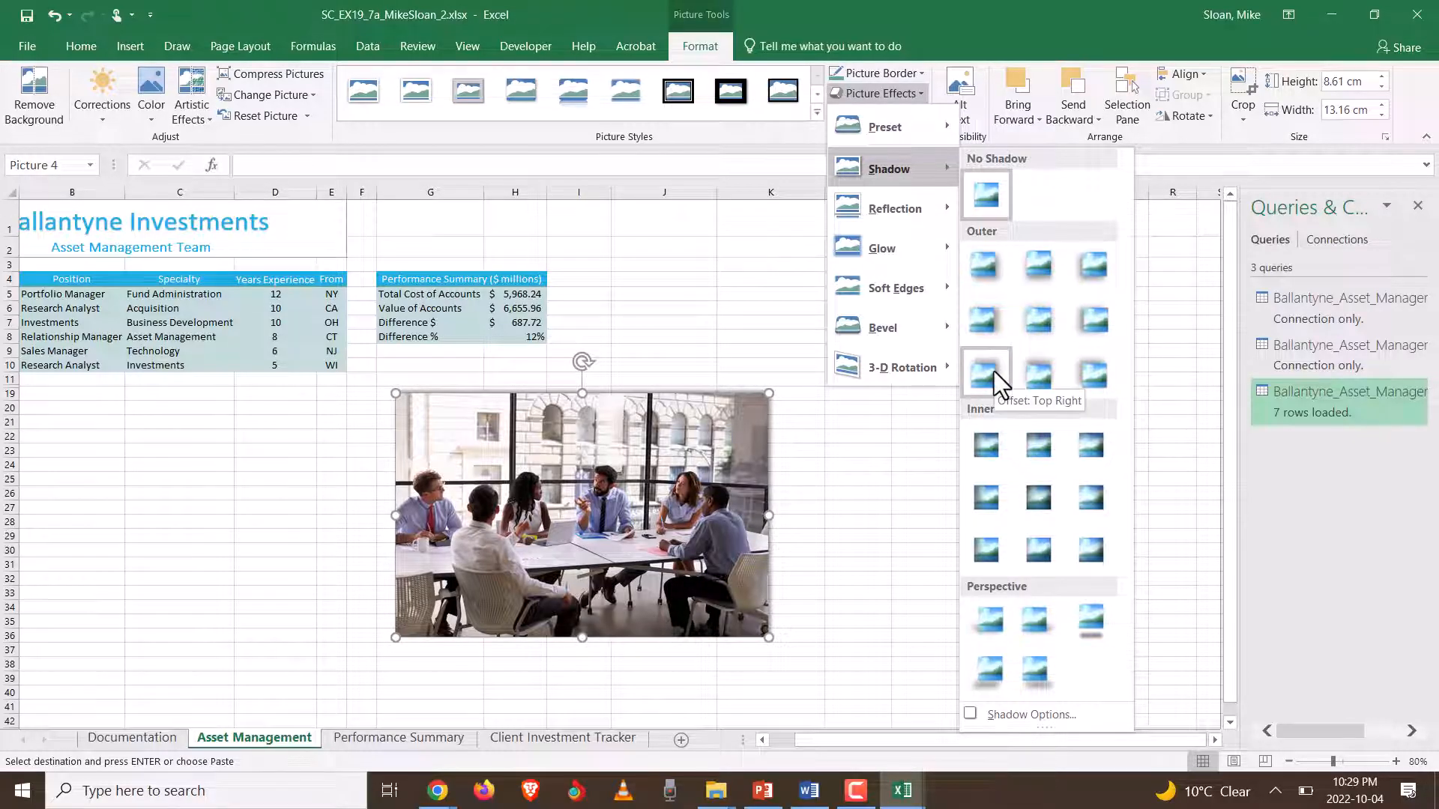
click(1037, 328)
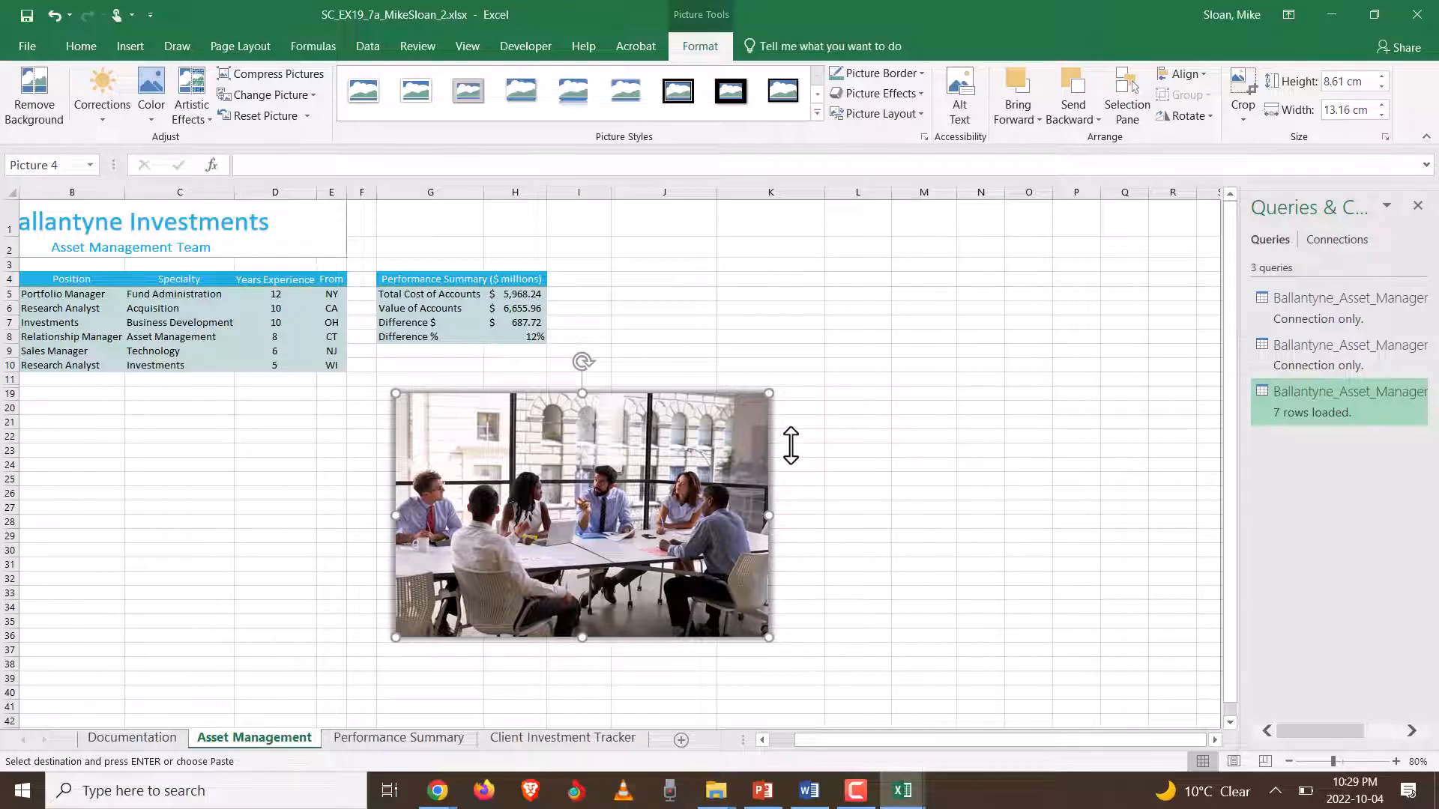
- Recheck the team picture's border color choice, then deselect the picture to inspect its border and shadow
click(917, 74)
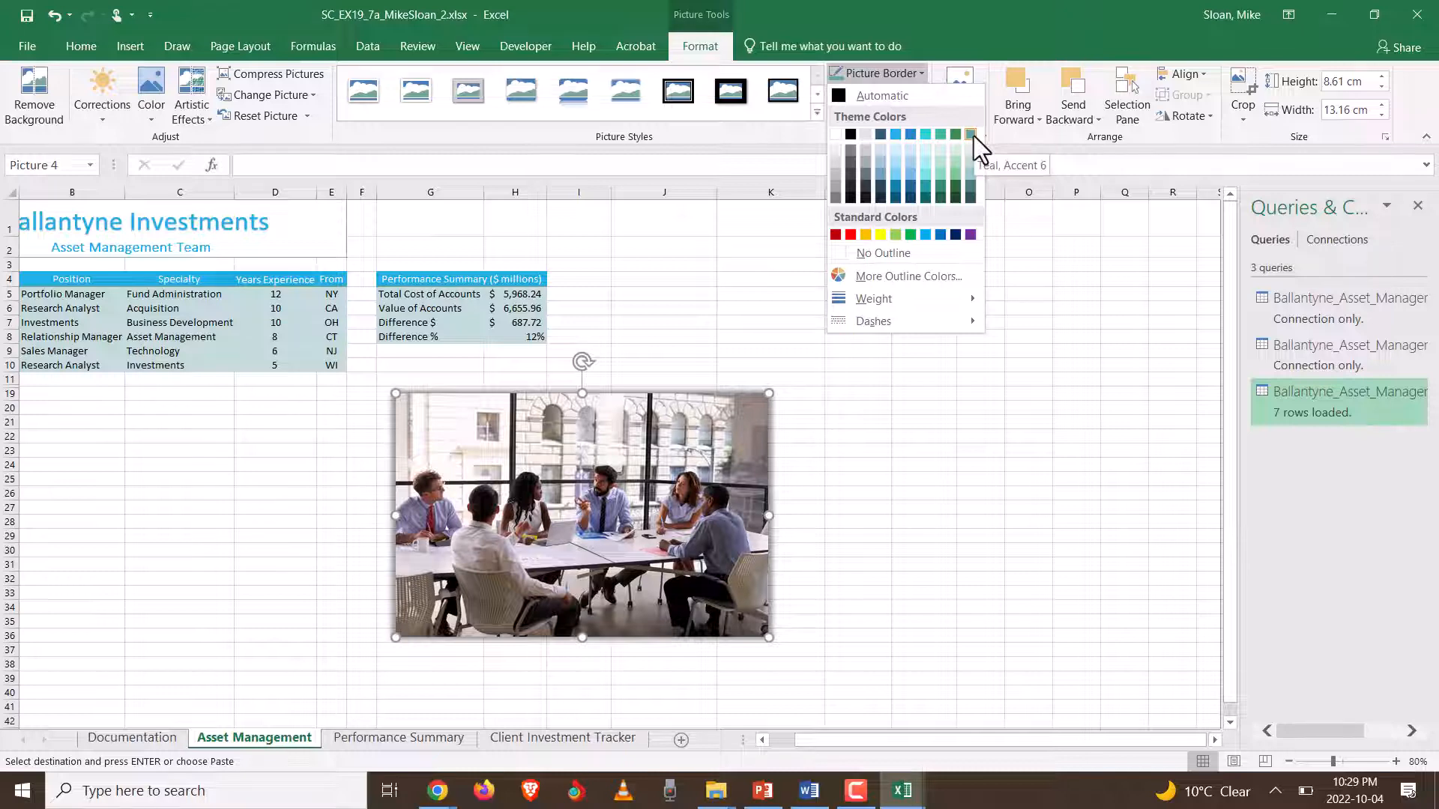
click(914, 508)
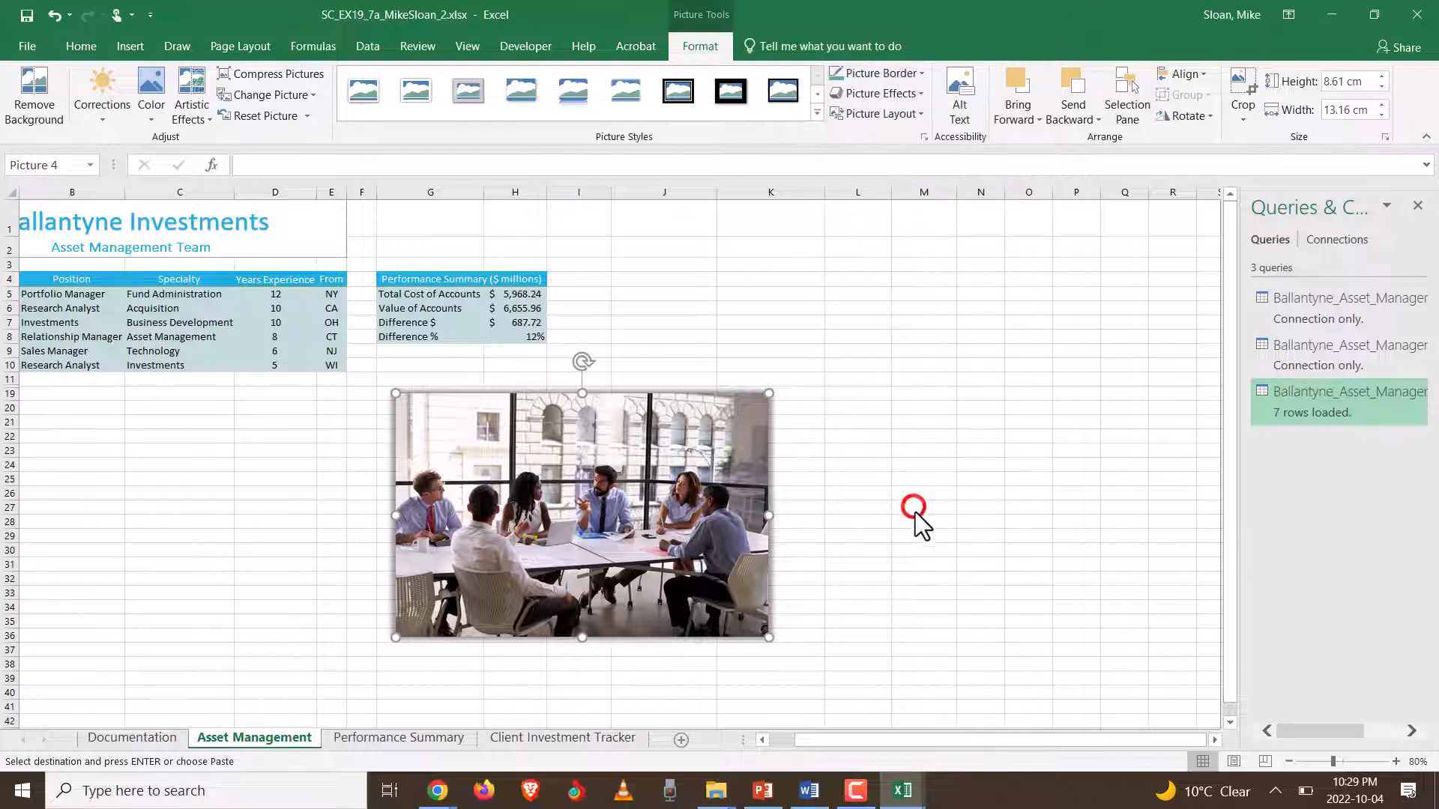
click(869, 476)
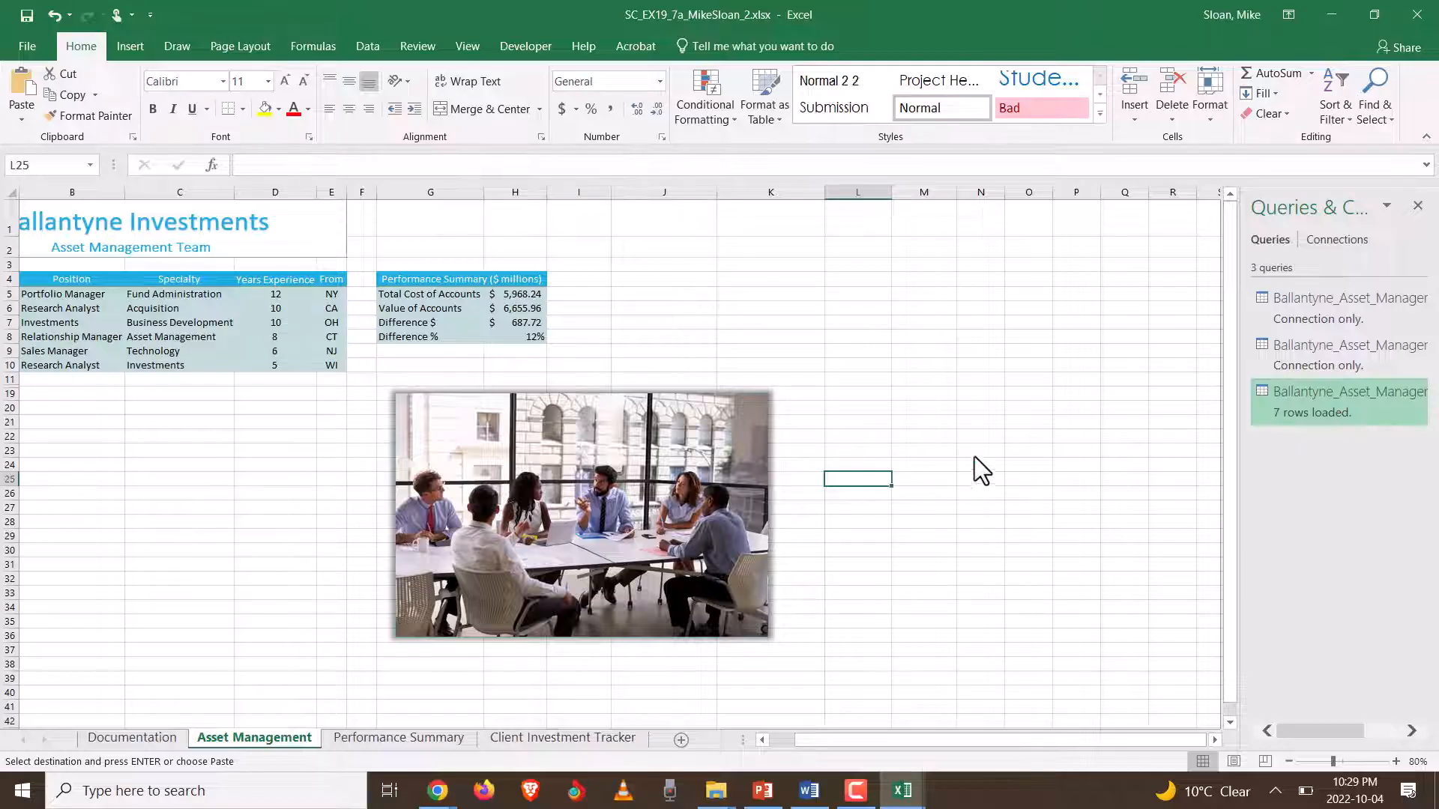
- Read the picture caption requirements in task 8 of the Word instructions
key(alt+Tab)
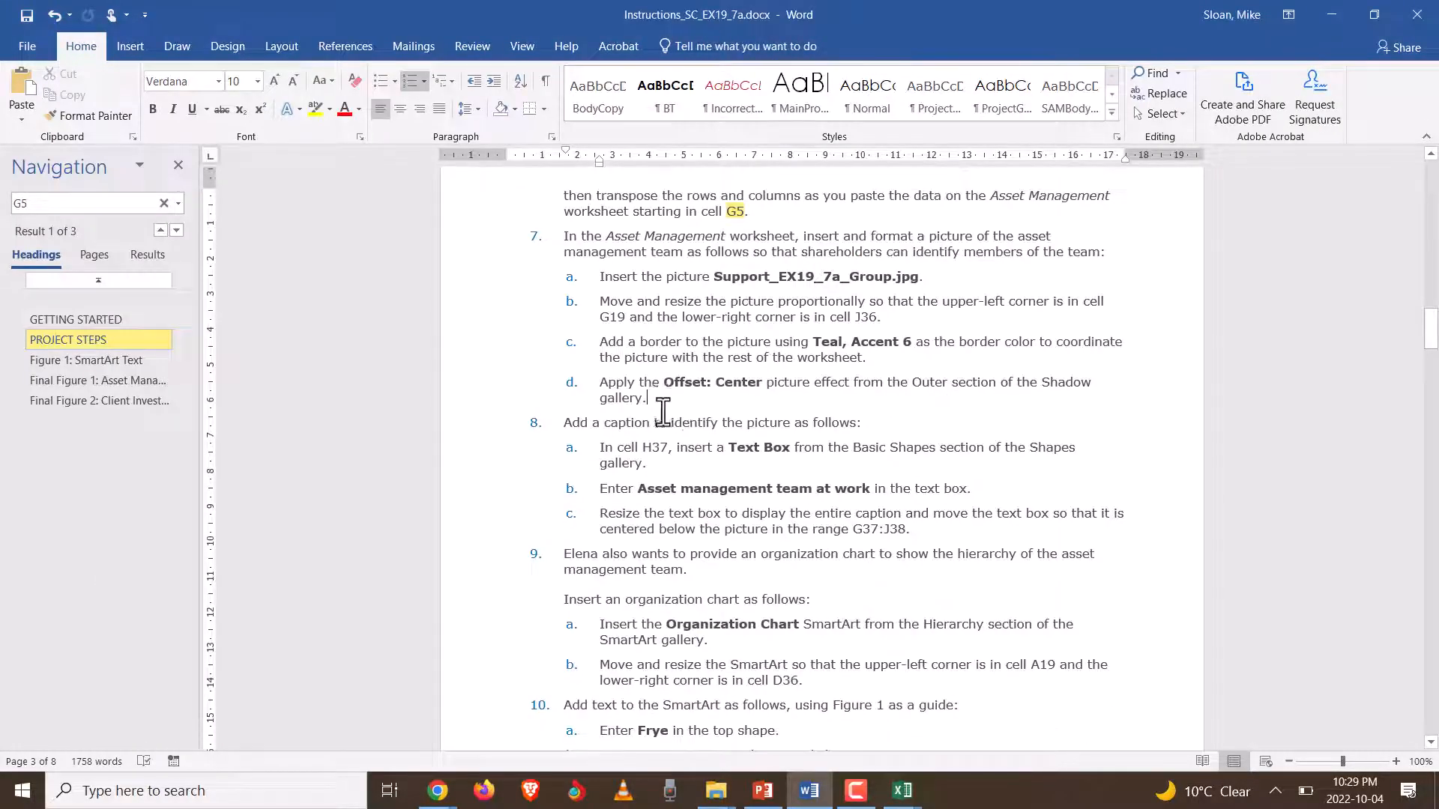
click(682, 424)
scroll(688, 480, down, 2)
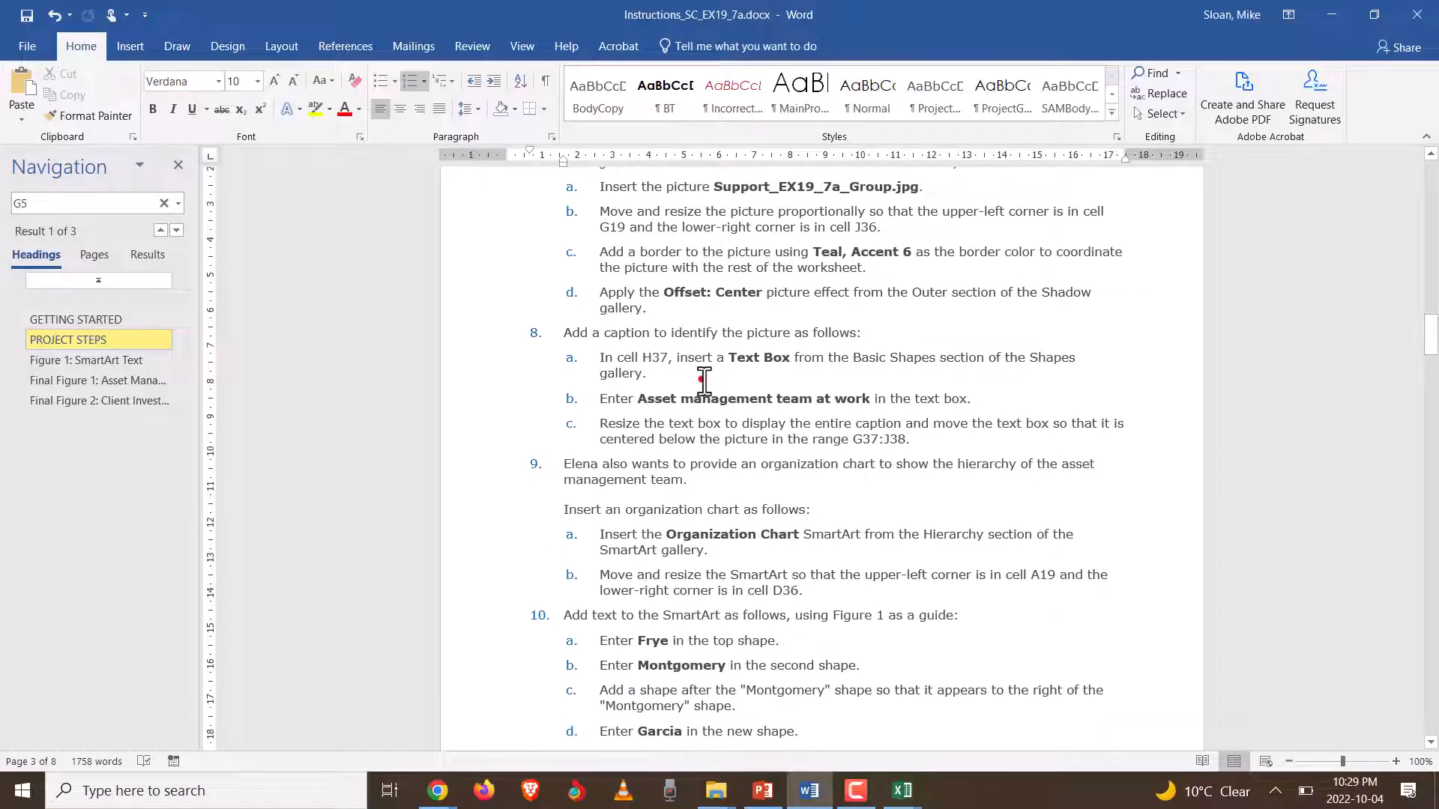
- Switch from the Word instructions to the Excel workbook and select cell H37 on the Asset Management sheet
click(704, 381)
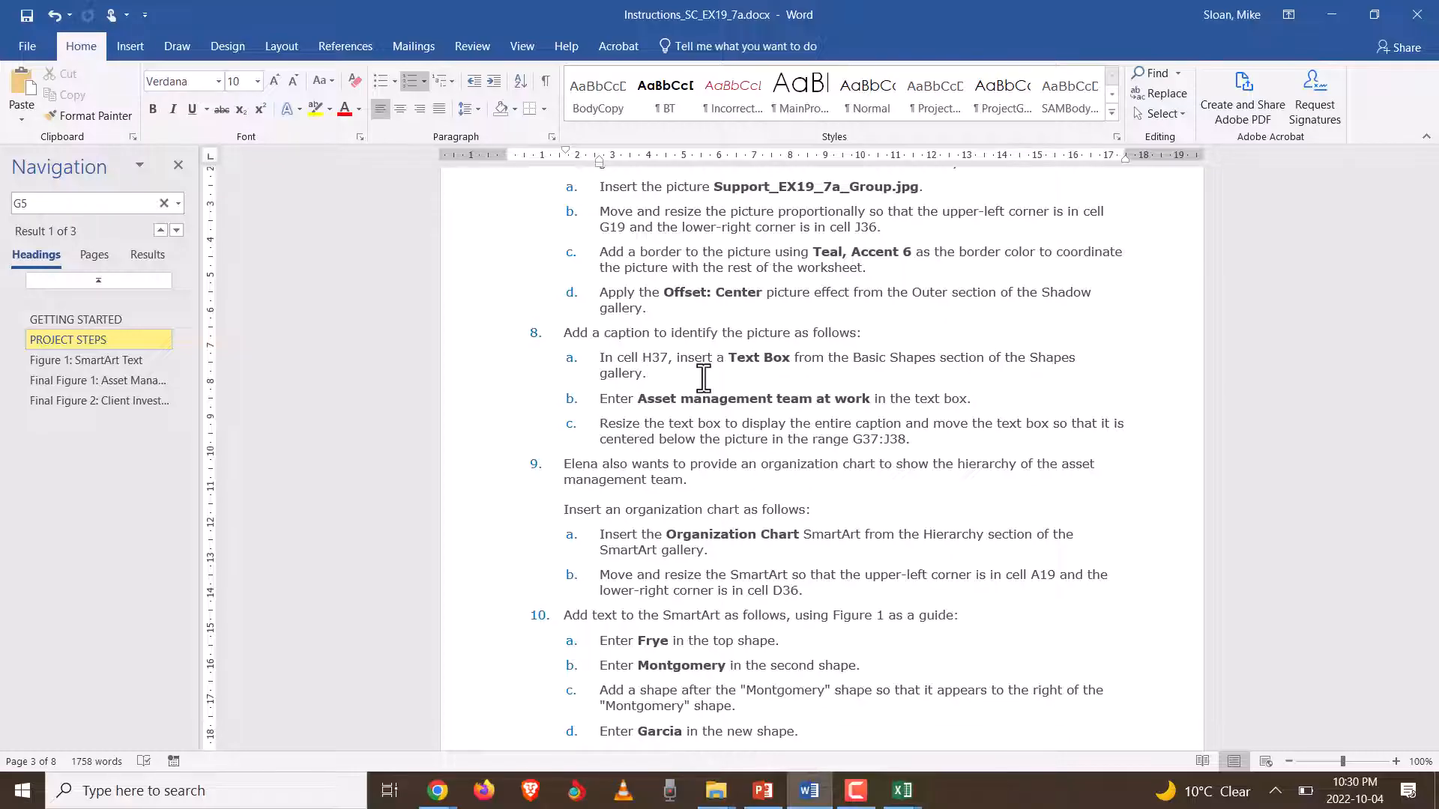
key(alt+Tab)
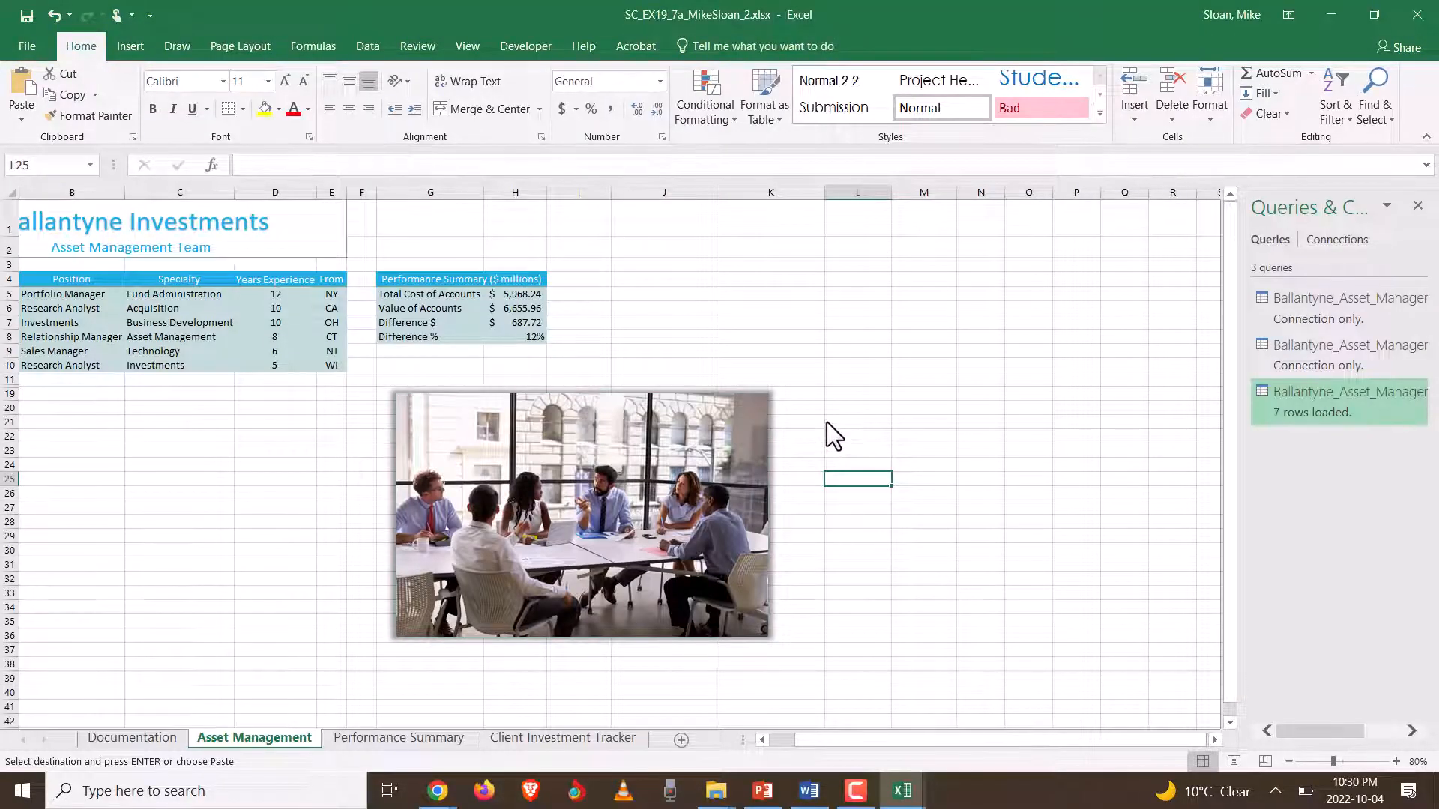
click(45, 163)
text(h37)
key(Return)
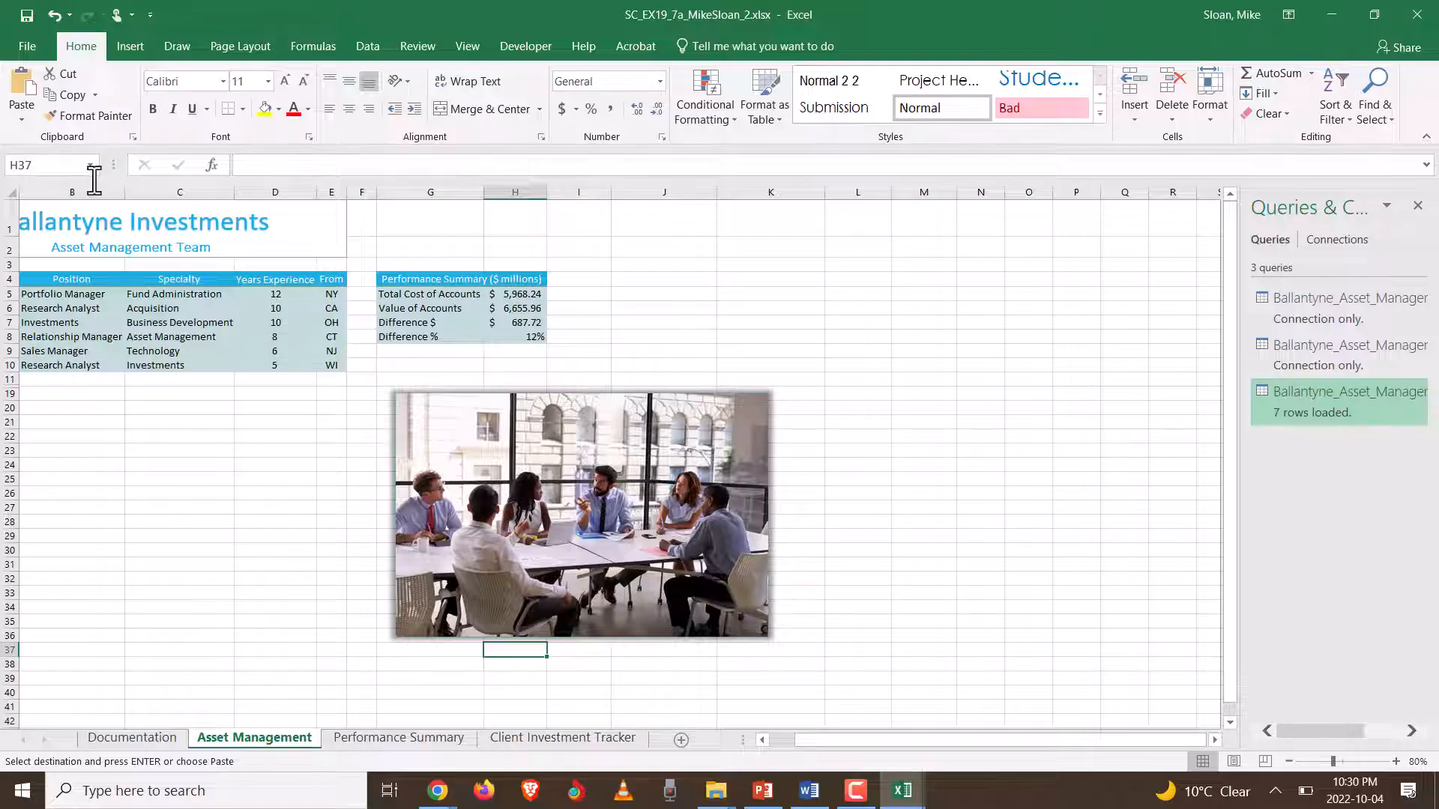
click(130, 48)
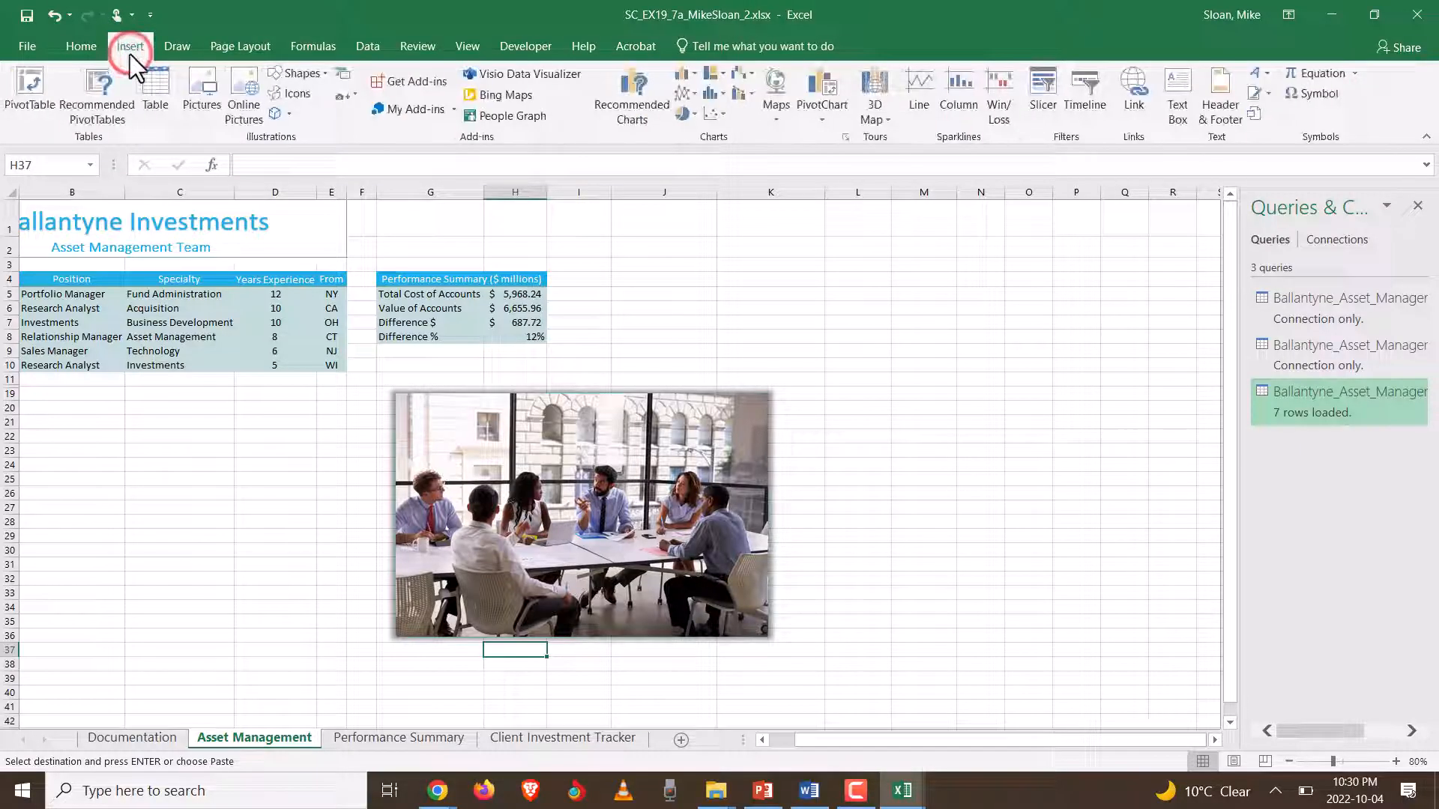
click(1179, 92)
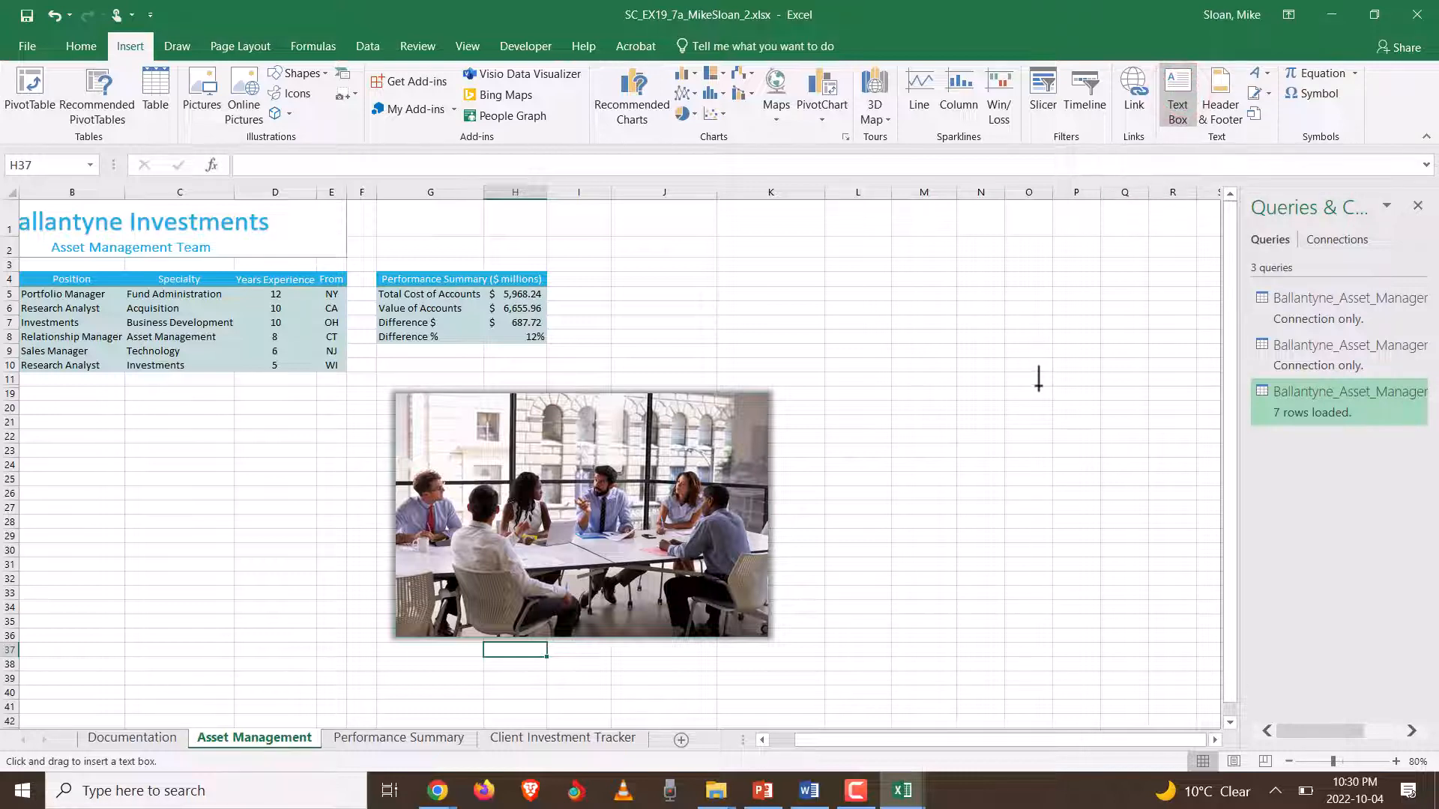
scroll(997, 378, down, 6)
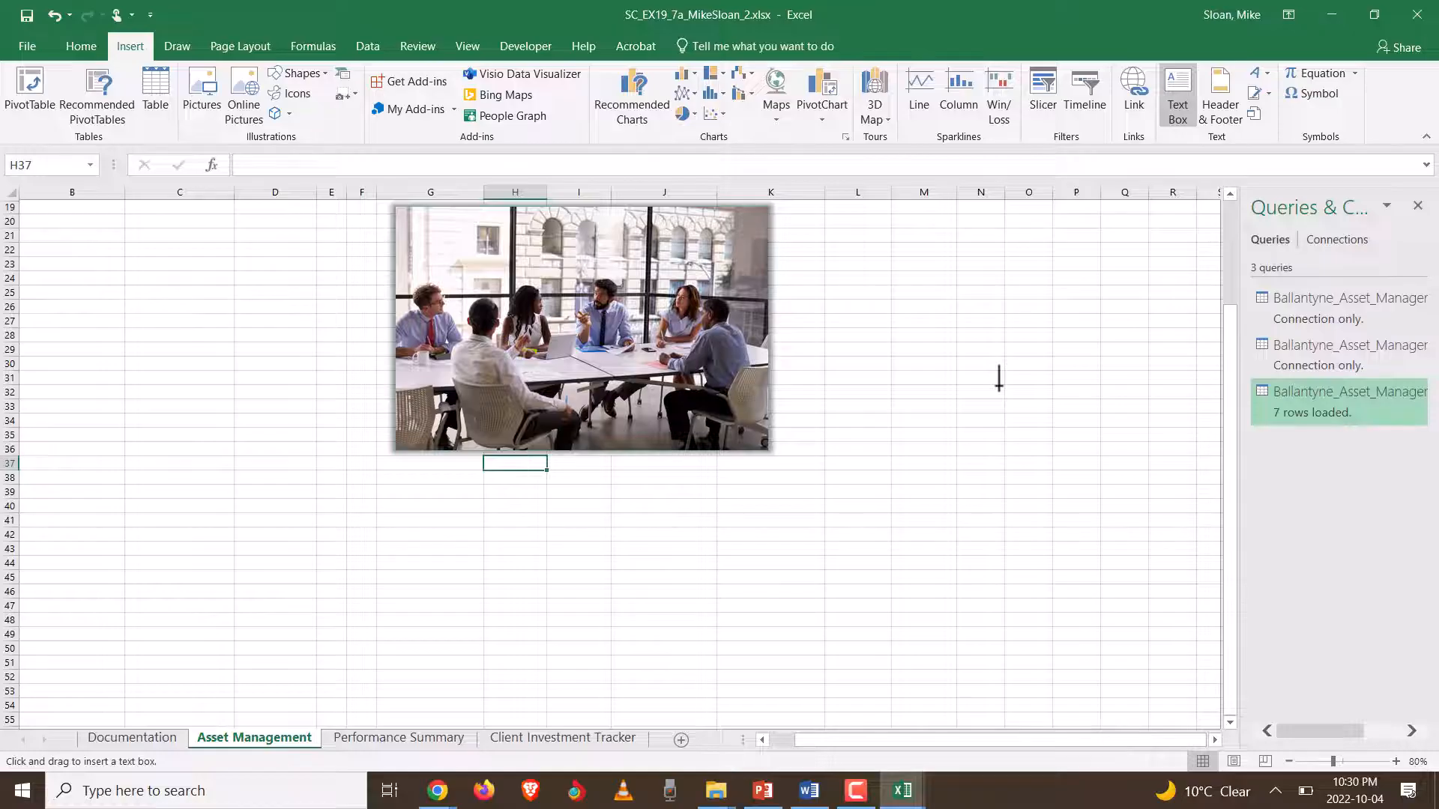
key(alt+Tab)
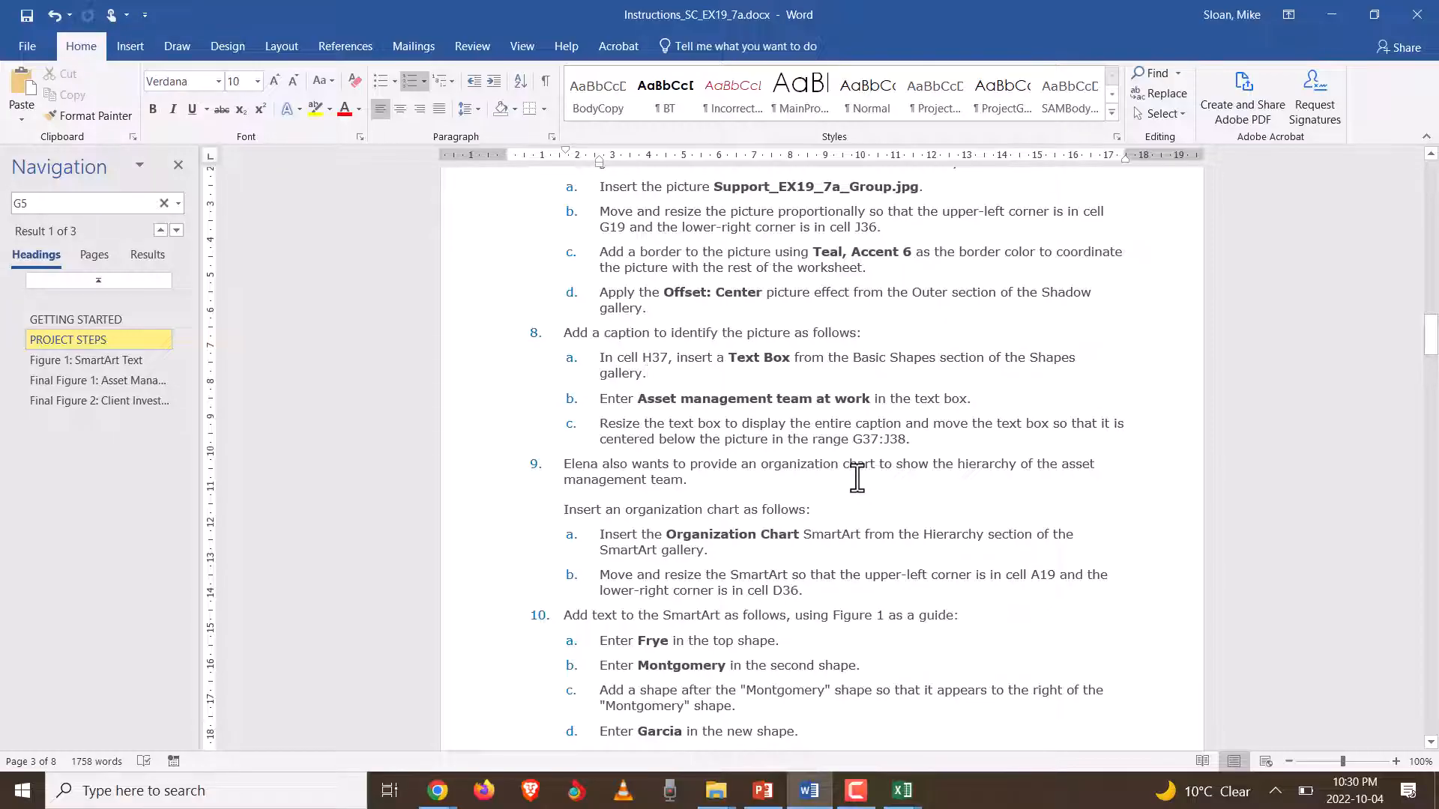
key(alt+Tab)
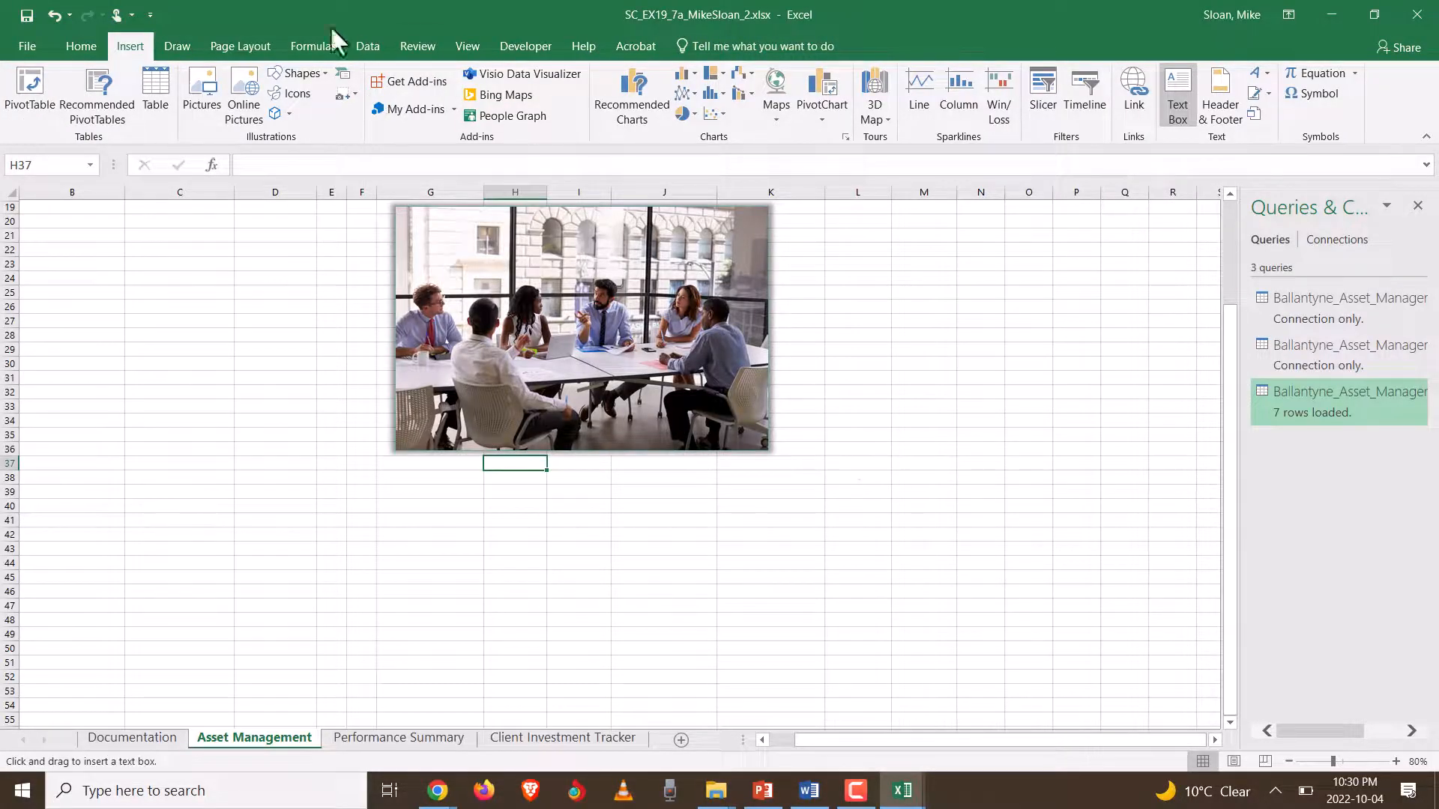
click(318, 73)
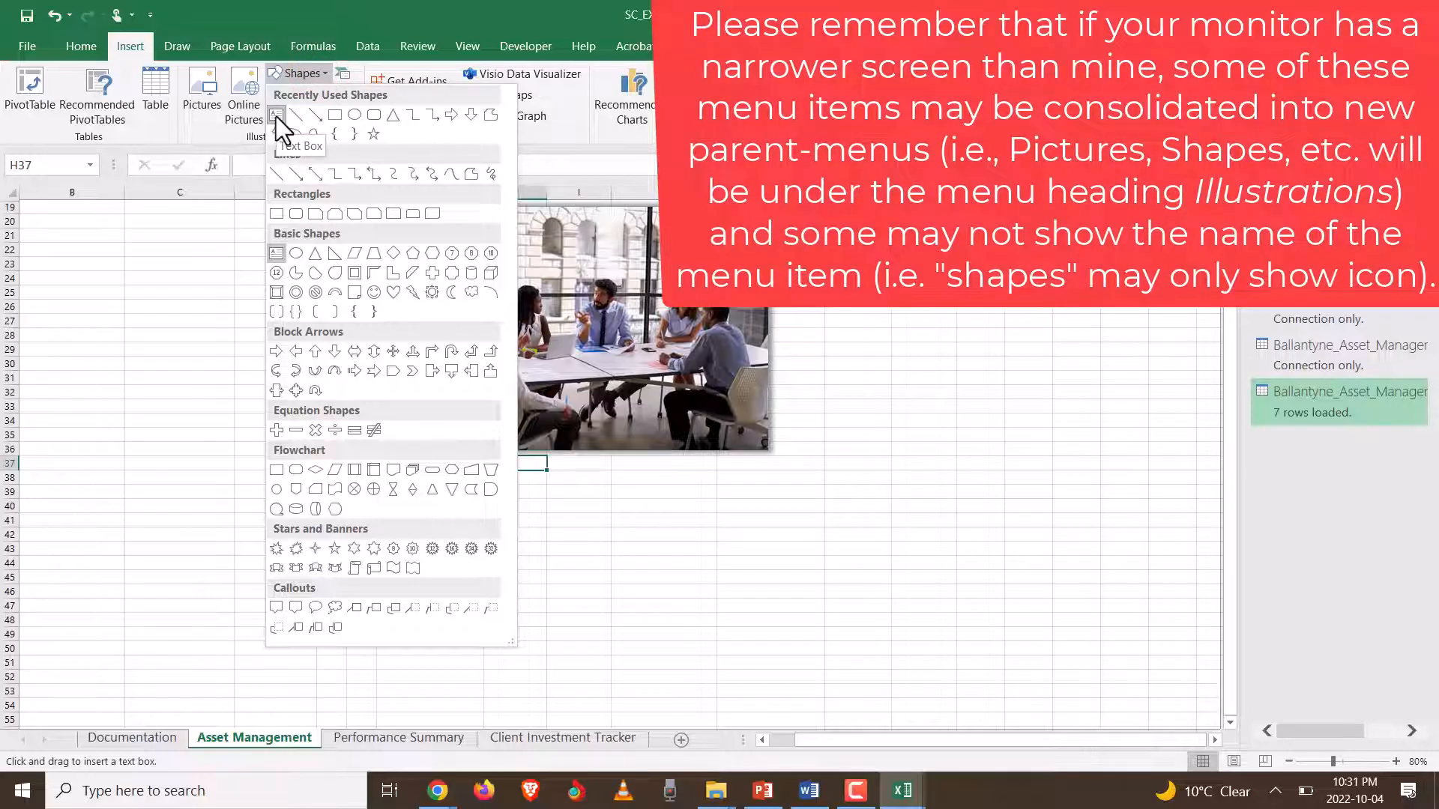
click(277, 254)
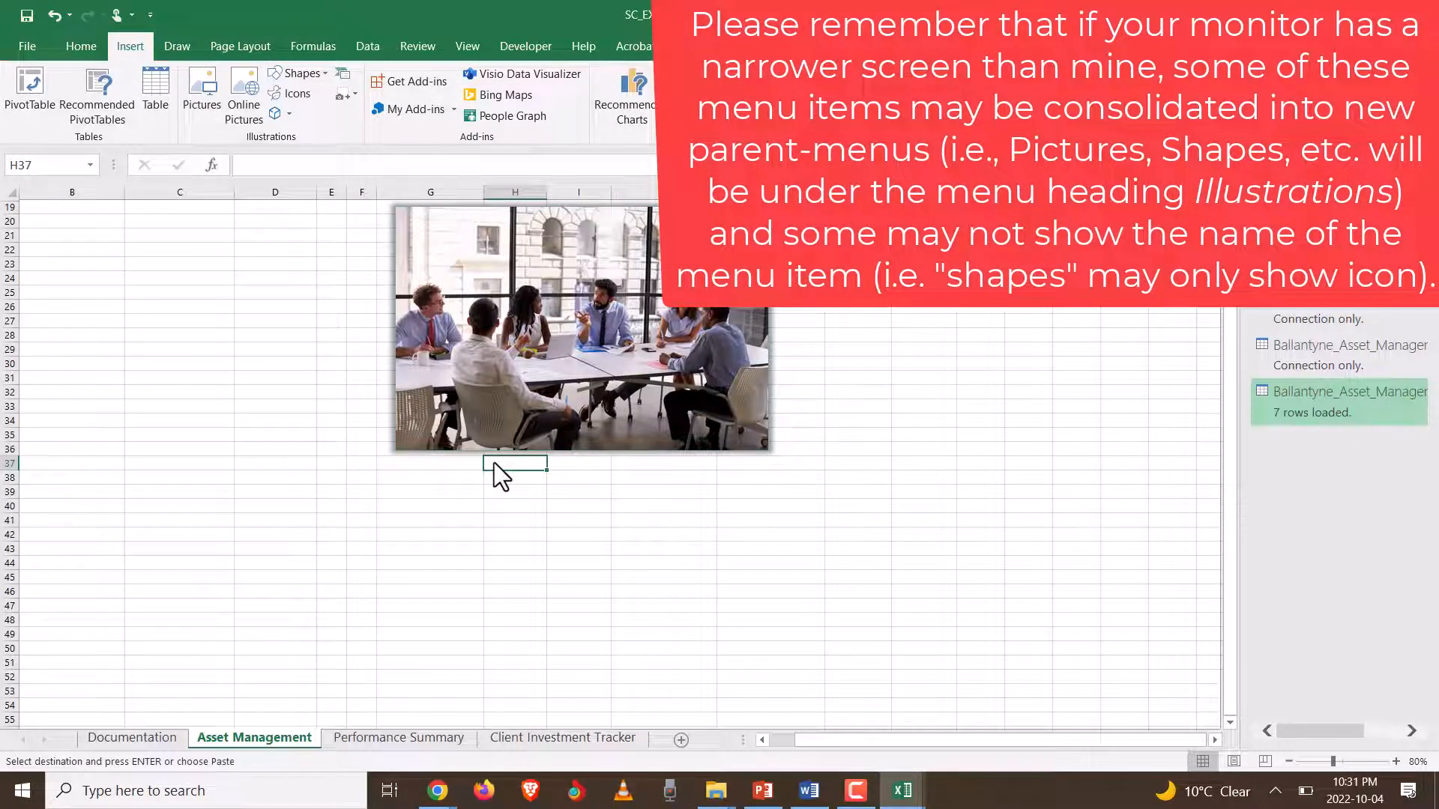
mouse_move(493, 461)
mouse_down()
mouse_move(523, 468)
mouse_move(511, 465)
mouse_up()
key(ctrl+z)
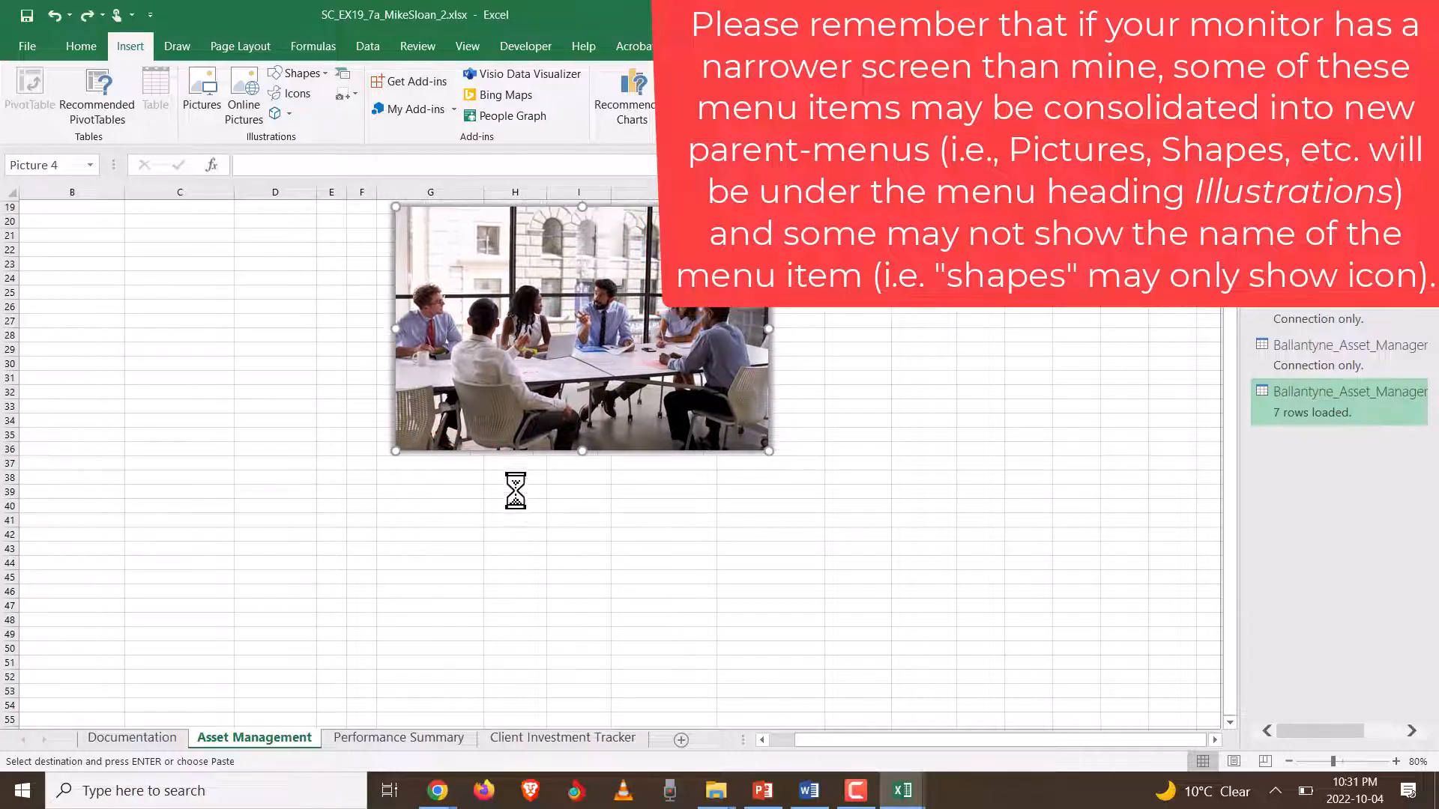
- Insert a Text Box from the Basic Shapes section, starting in cell H37 and extending to about cell J39 below the picture
click(504, 466)
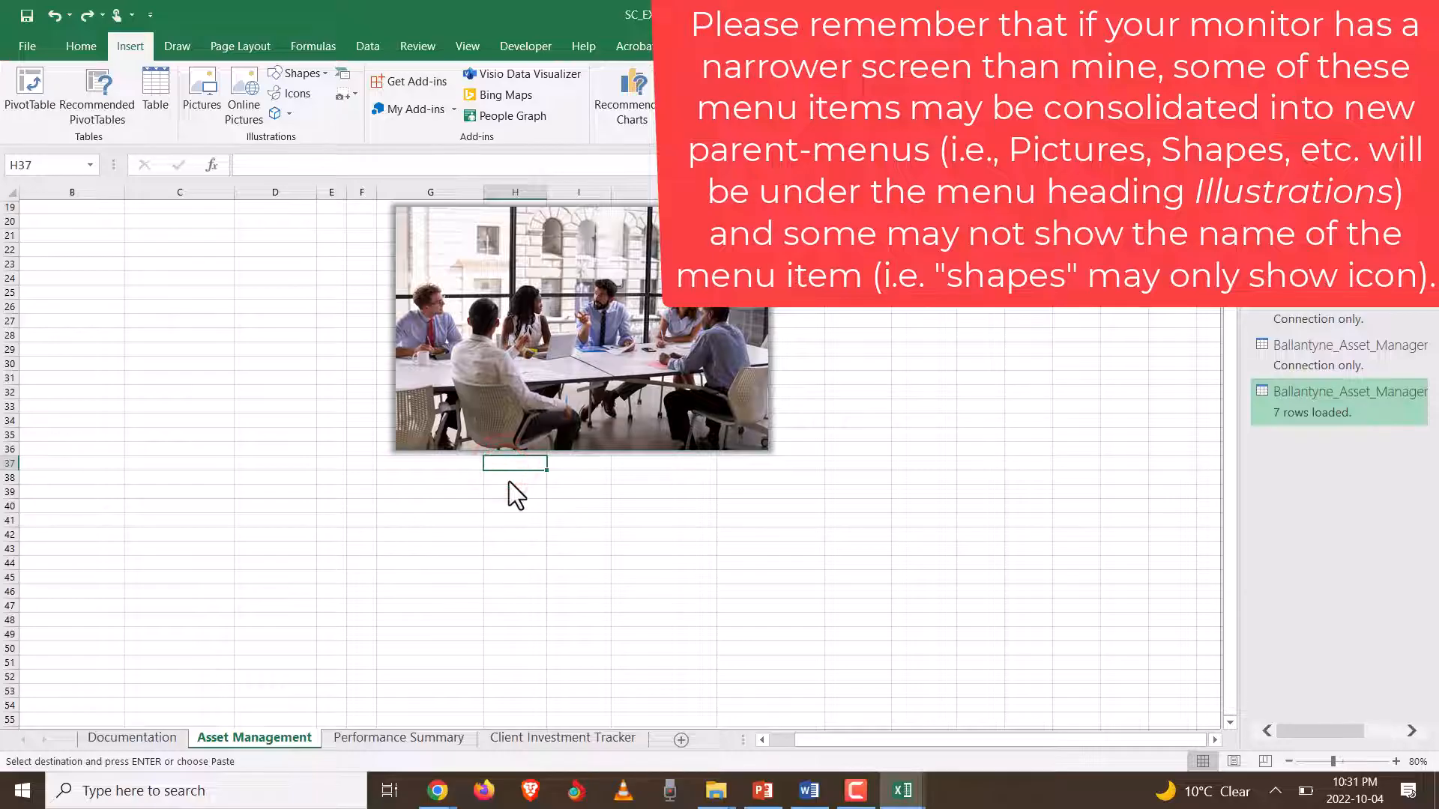
click(323, 72)
click(277, 253)
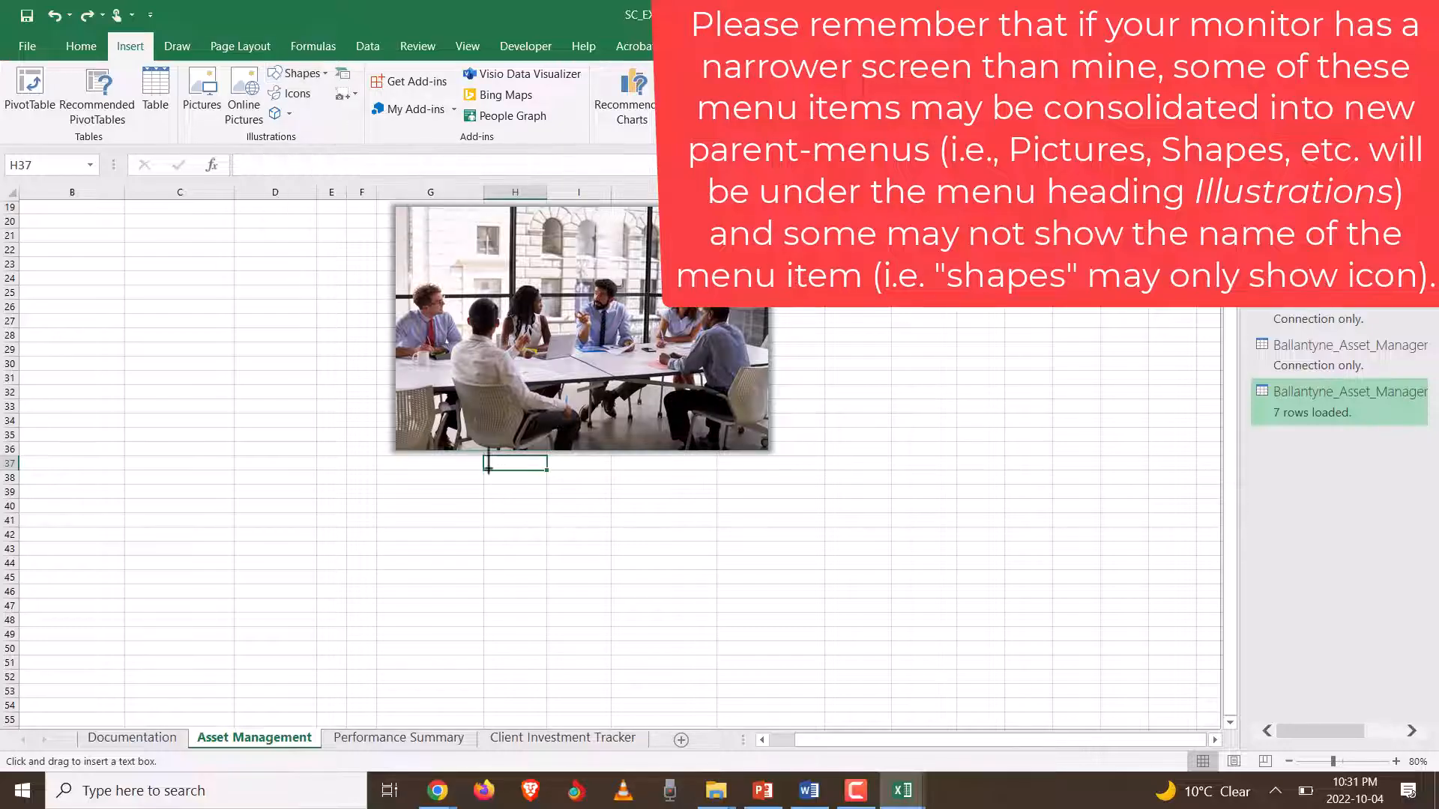
drag(488, 461, 710, 500)
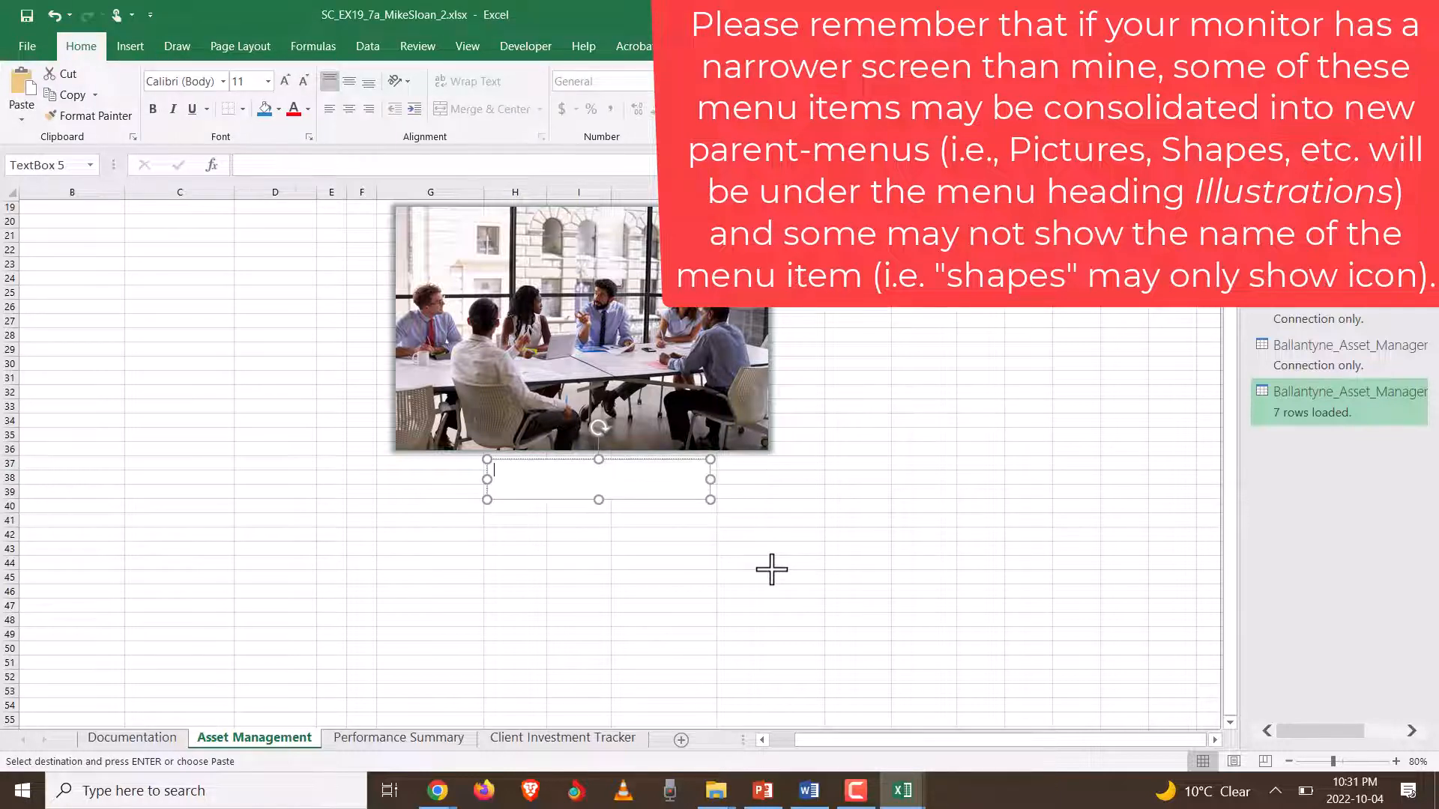
- Copy the caption "Asset management team at work" from step 8b of the Word instructions and paste it as text only into the Excel text box
key(alt+Tab)
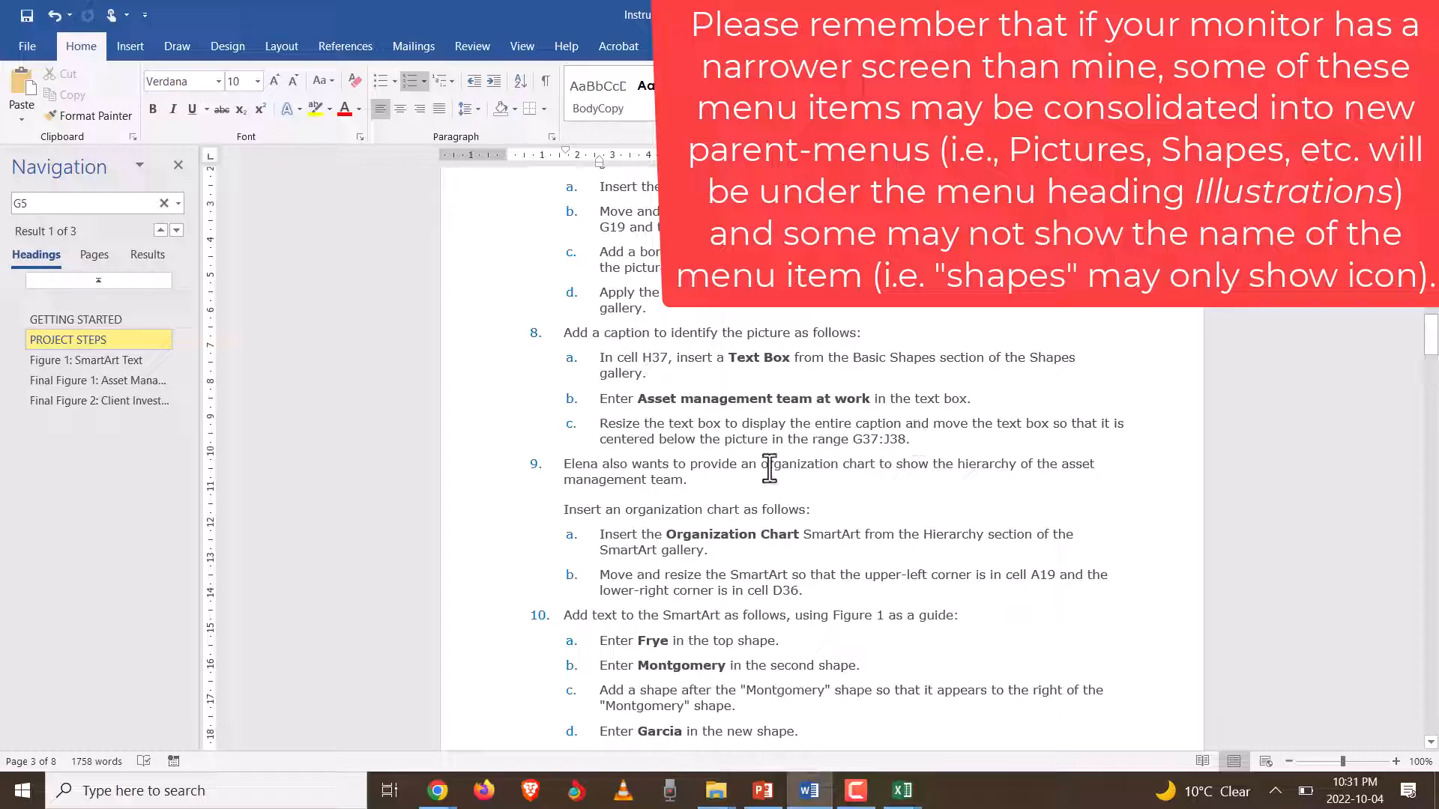
click(638, 399)
drag(673, 400, 869, 402)
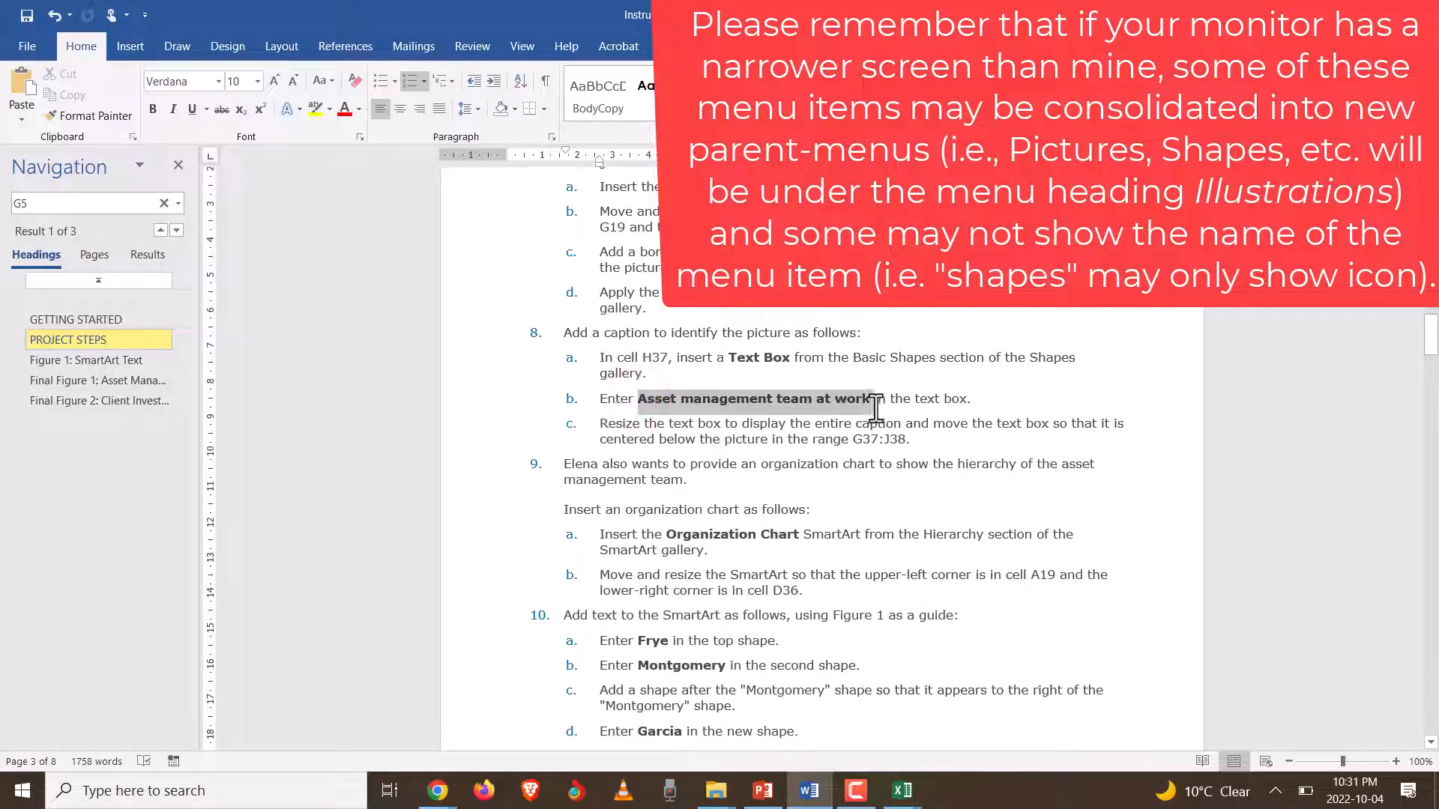
right_click(824, 398)
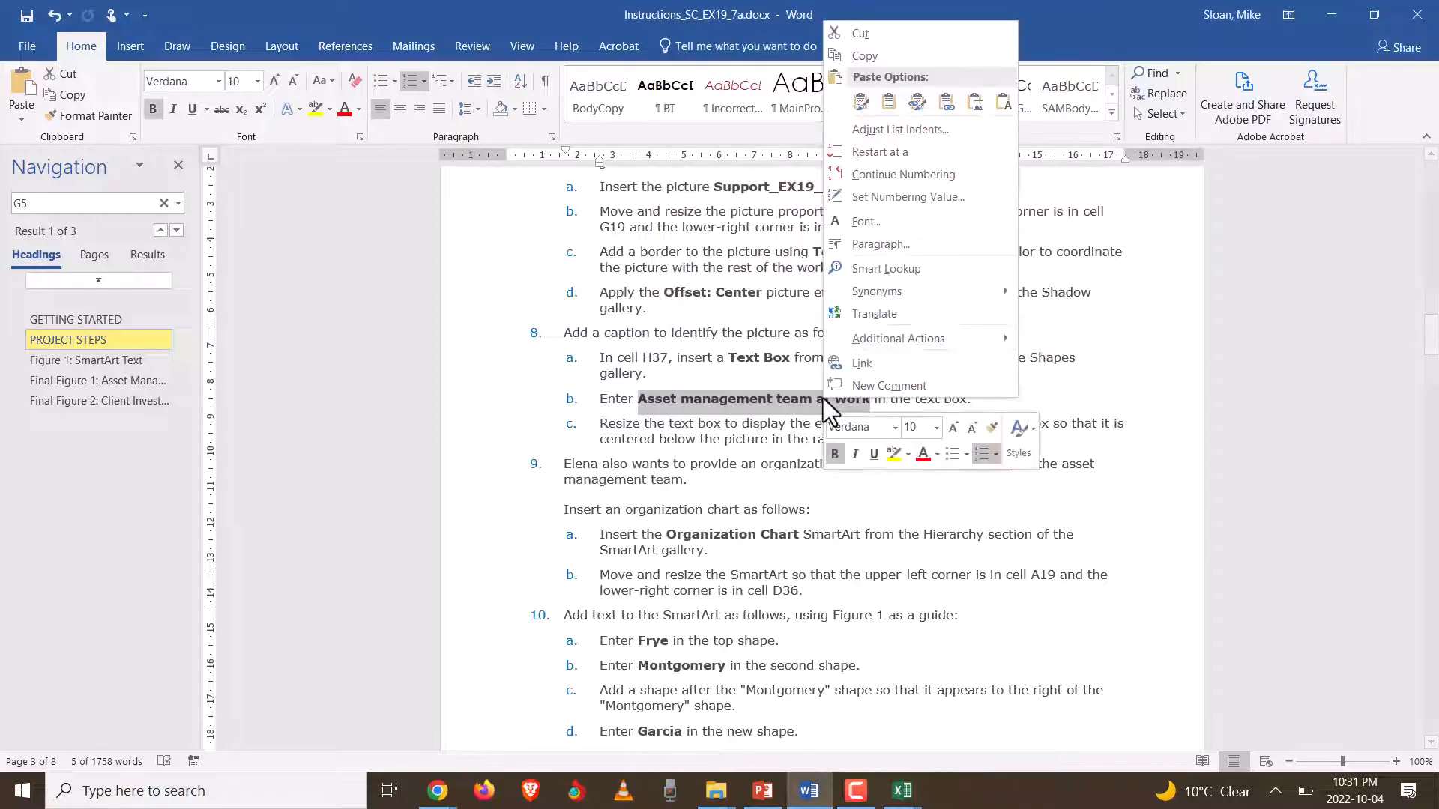
click(862, 55)
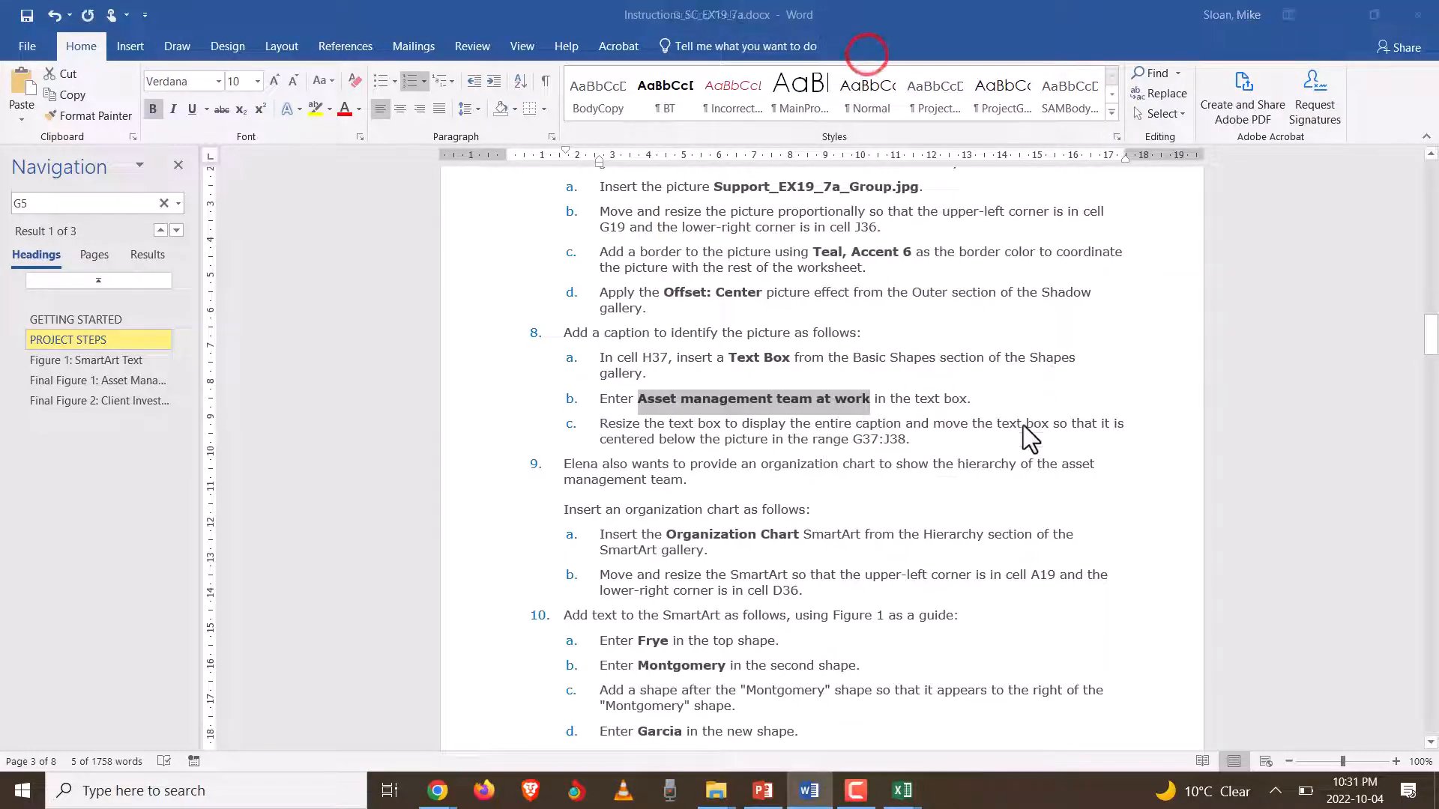
key(alt+Tab)
right_click(520, 475)
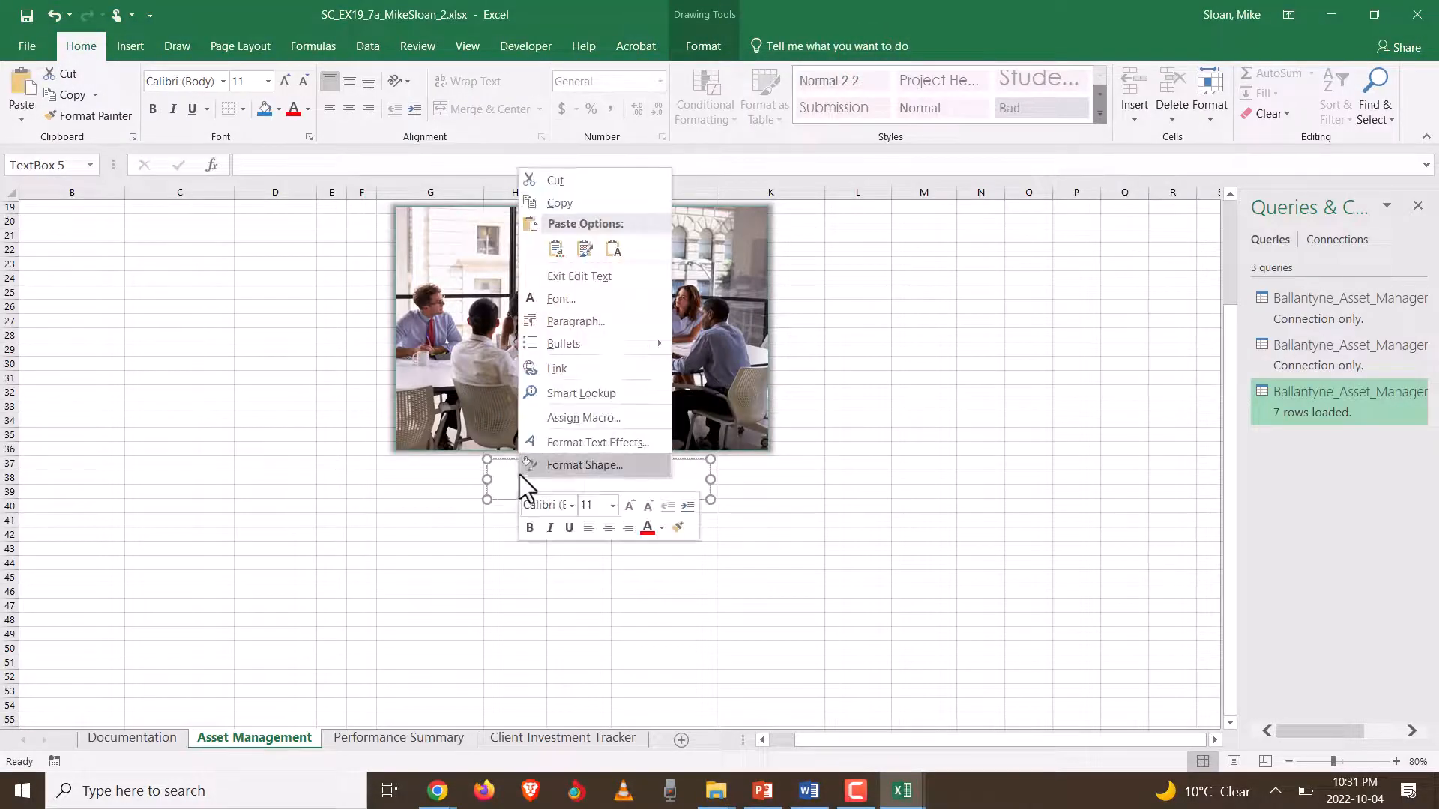
click(613, 249)
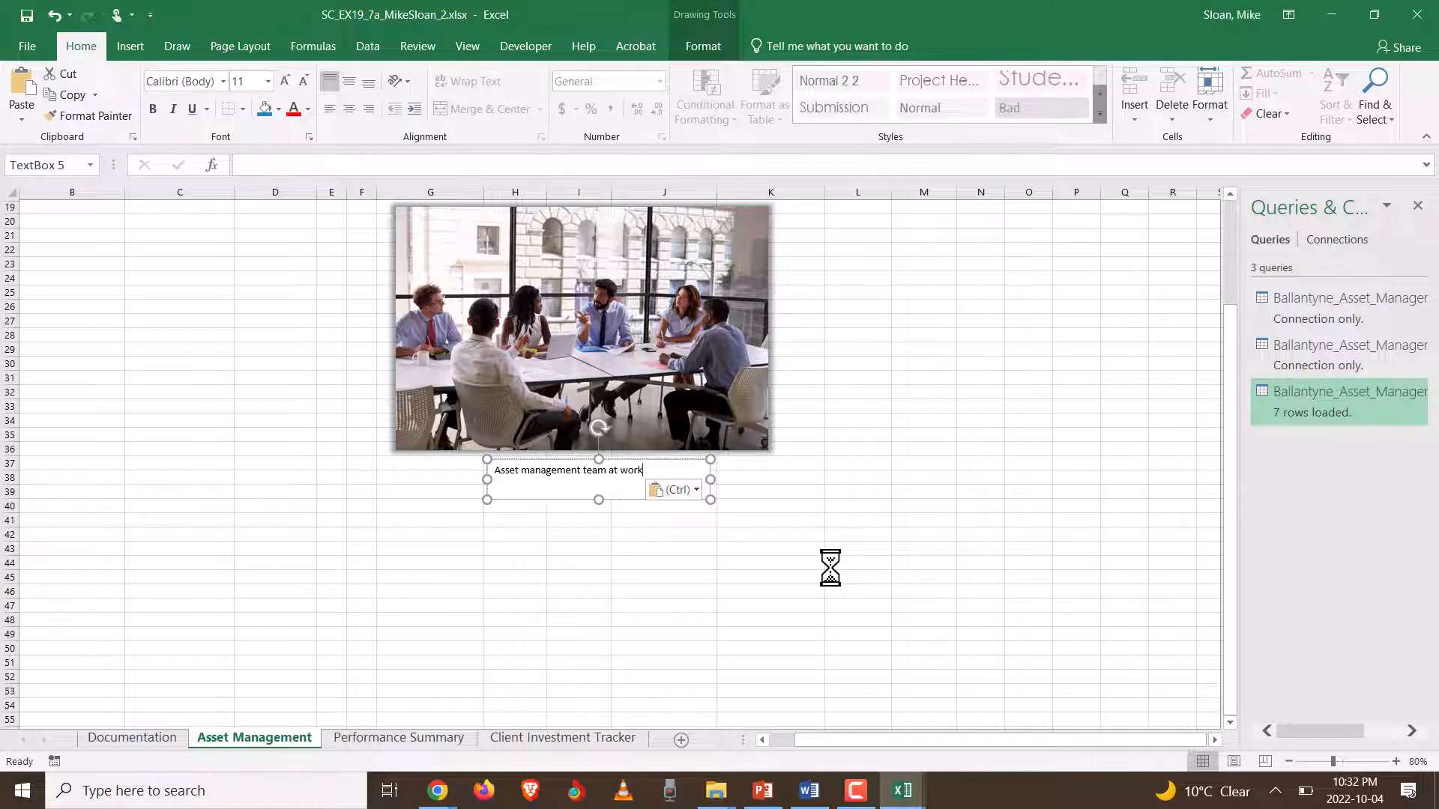
- Check the caption instructions in Word, then shrink the Excel text box to fit the whole caption on one line
key(alt+Tab)
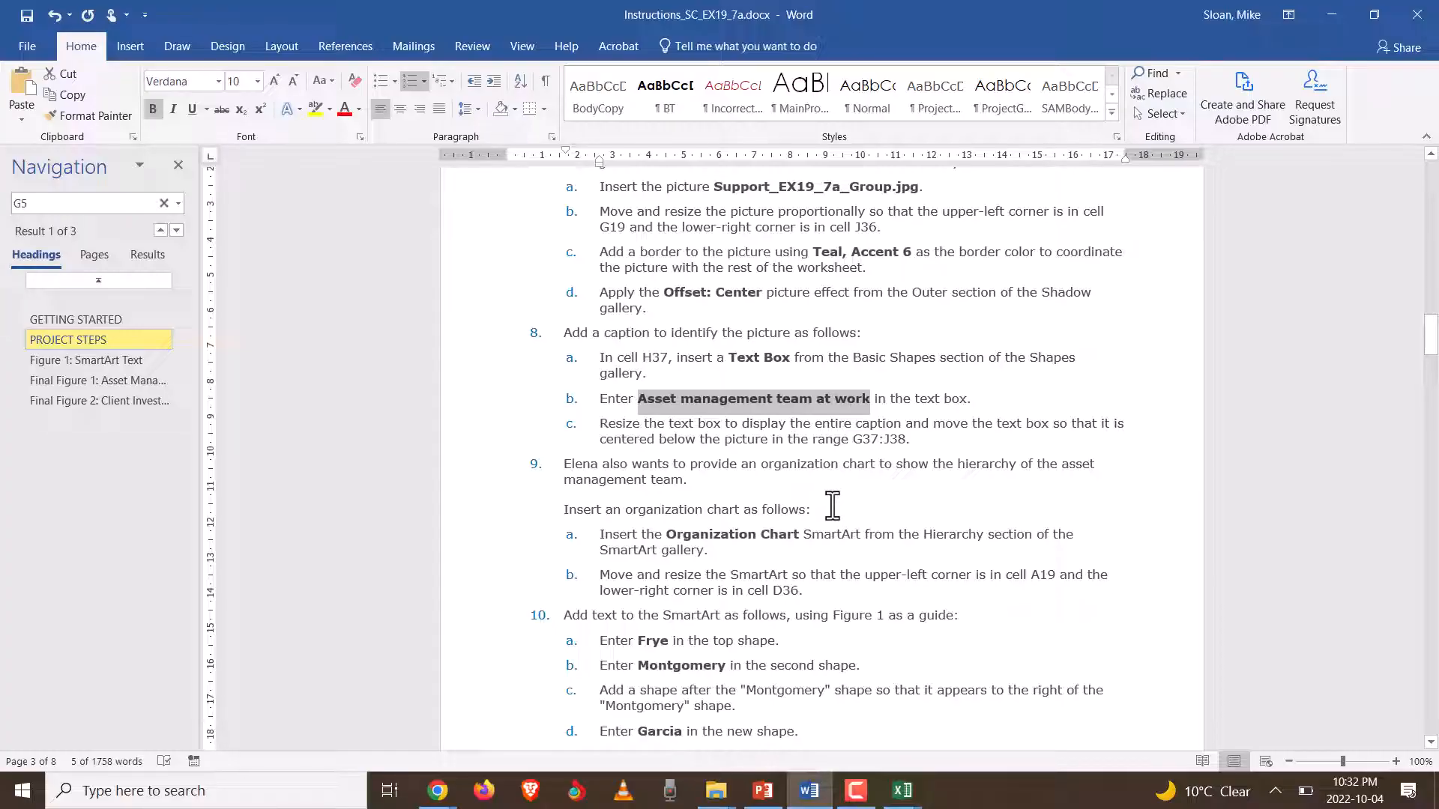
key(alt+Tab)
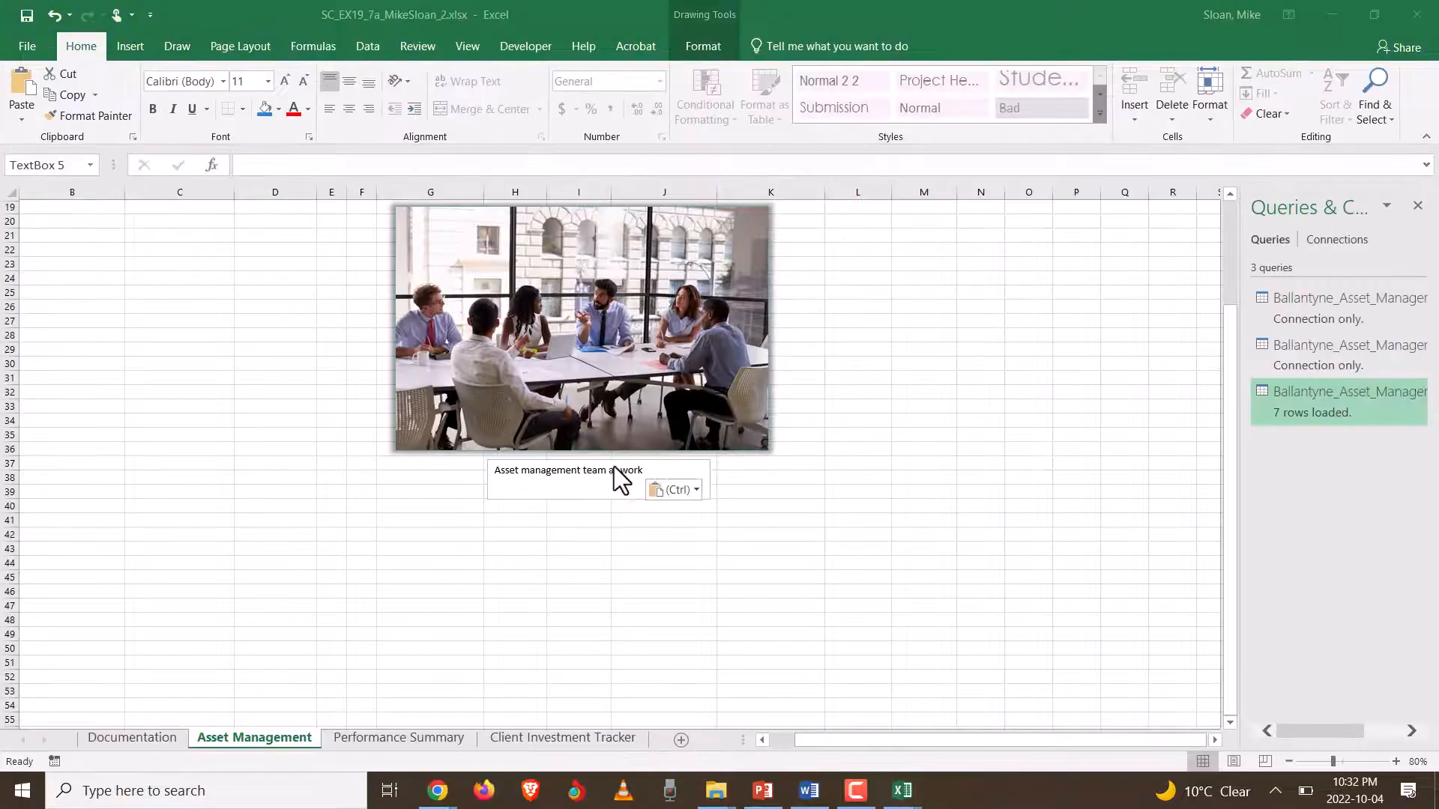
key(alt+Tab)
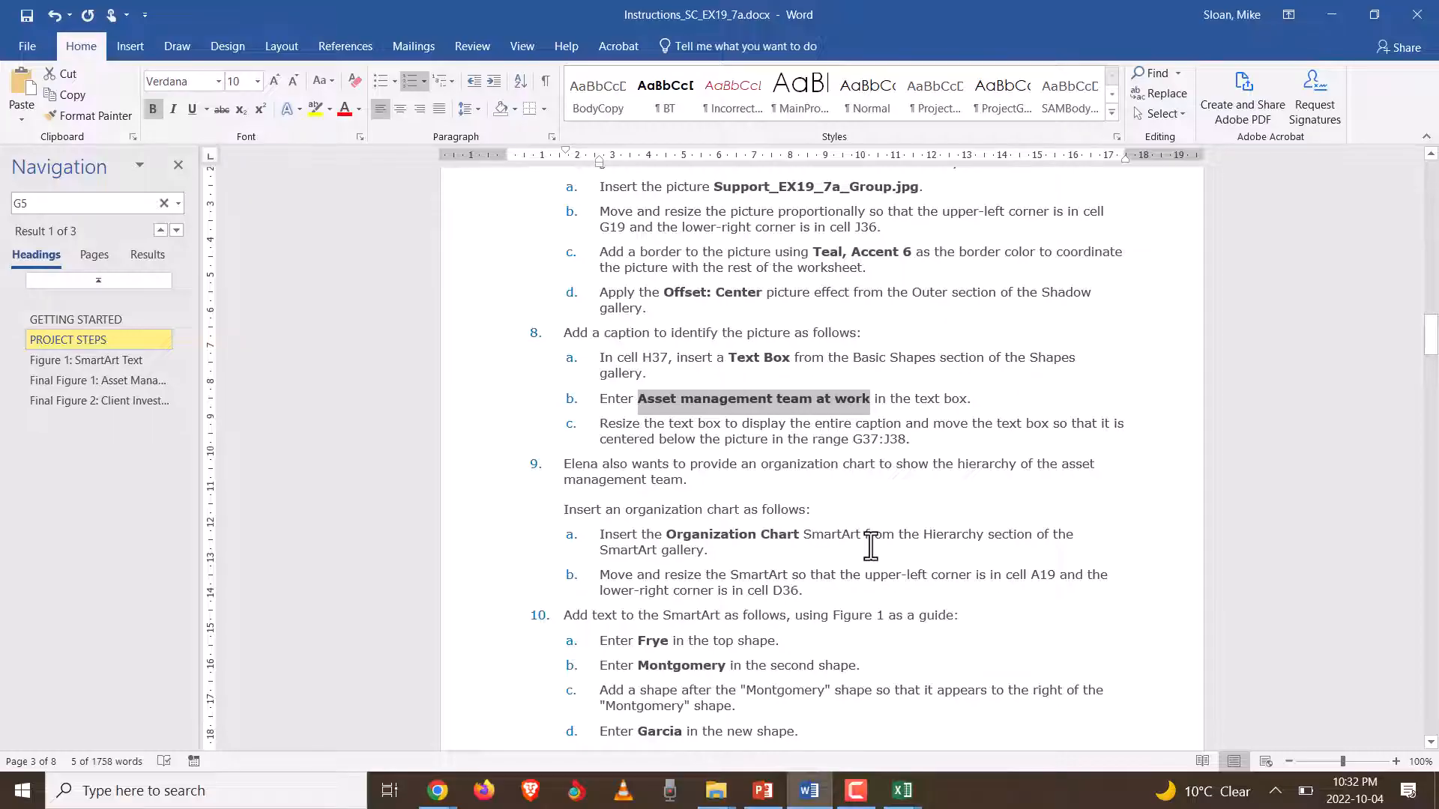
key(alt+Tab)
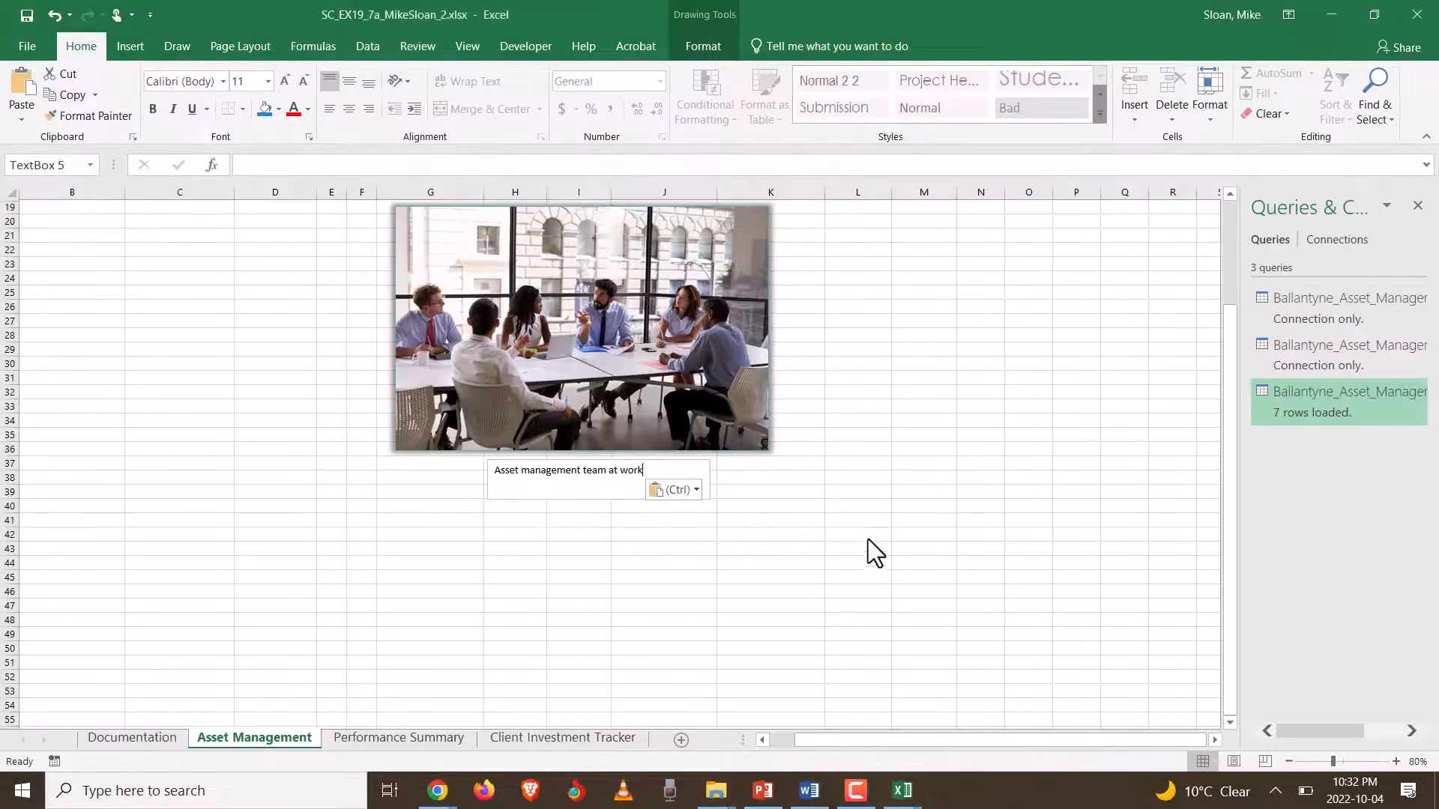
click(712, 501)
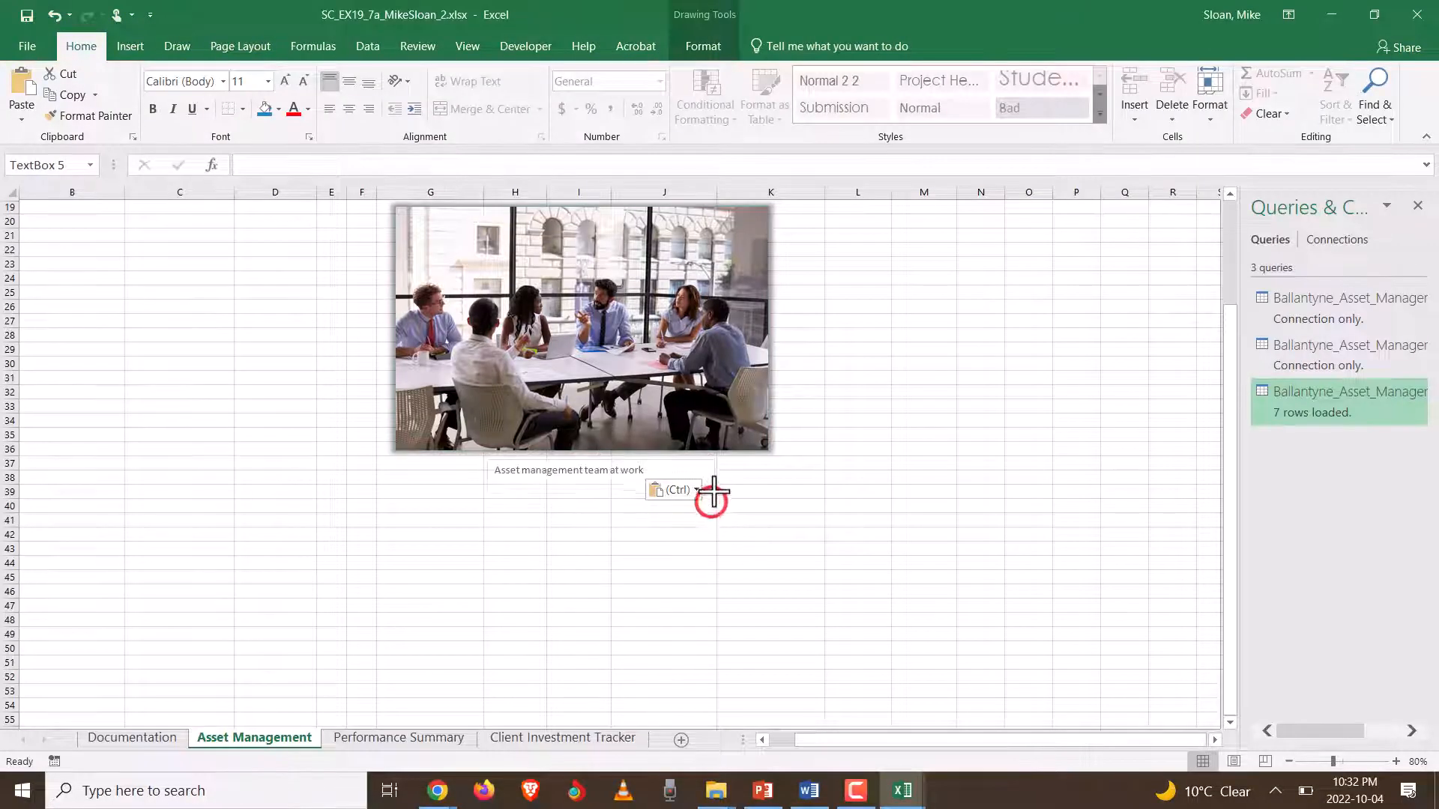
drag(669, 479, 652, 481)
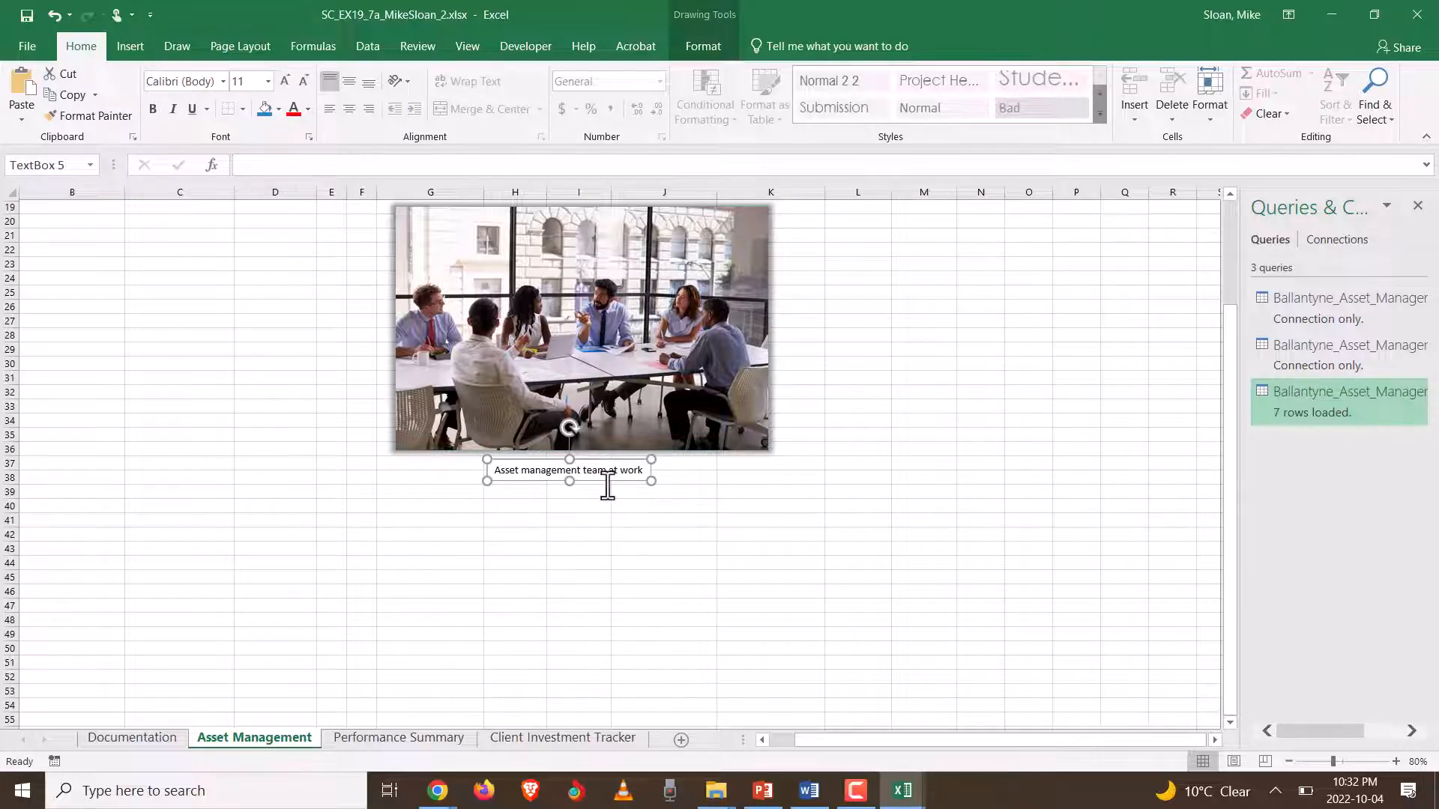
- Move the caption text box so it is centred below the picture within G37:J38, using Final Figure 1 in the Word instructions as reference
drag(607, 485, 629, 480)
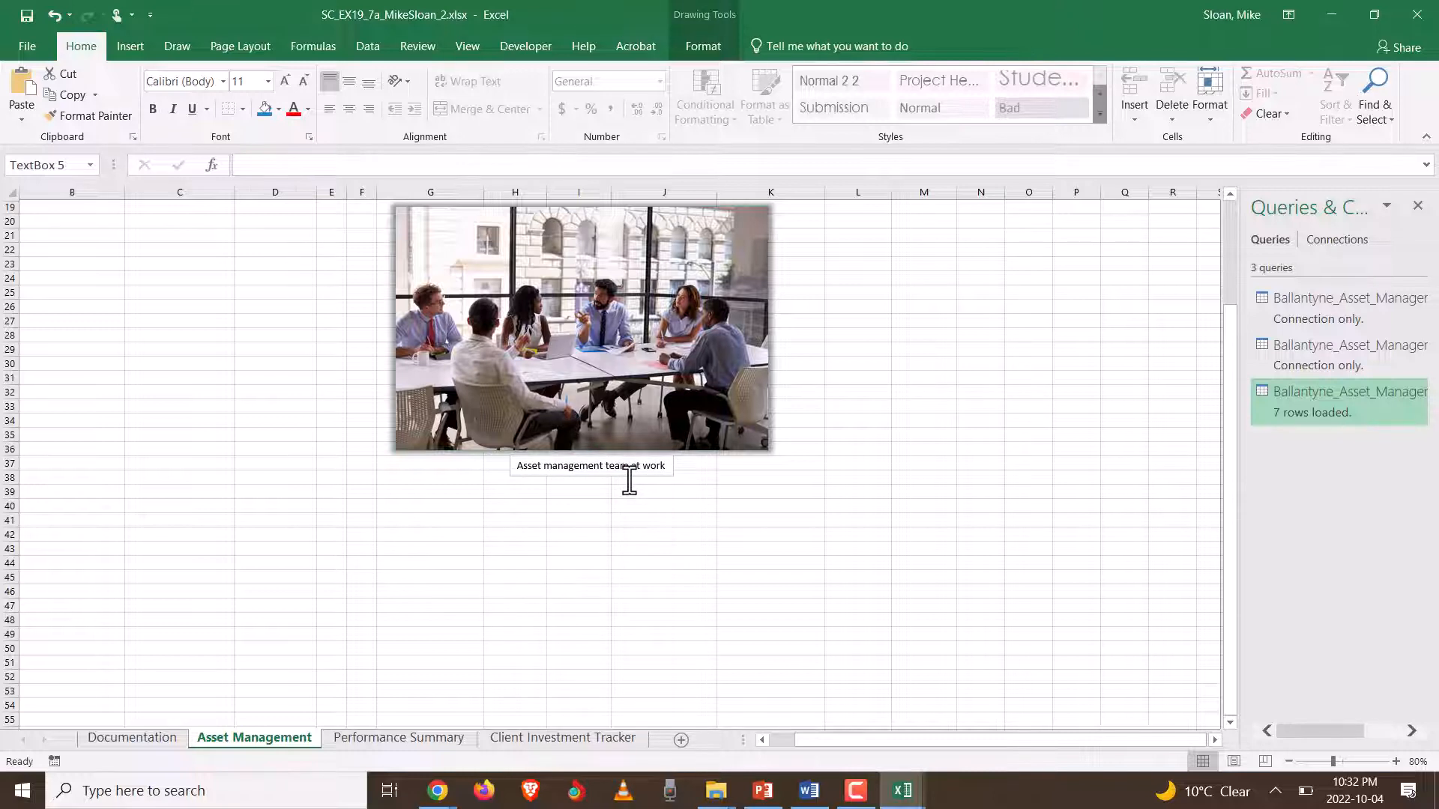
drag(630, 481, 627, 481)
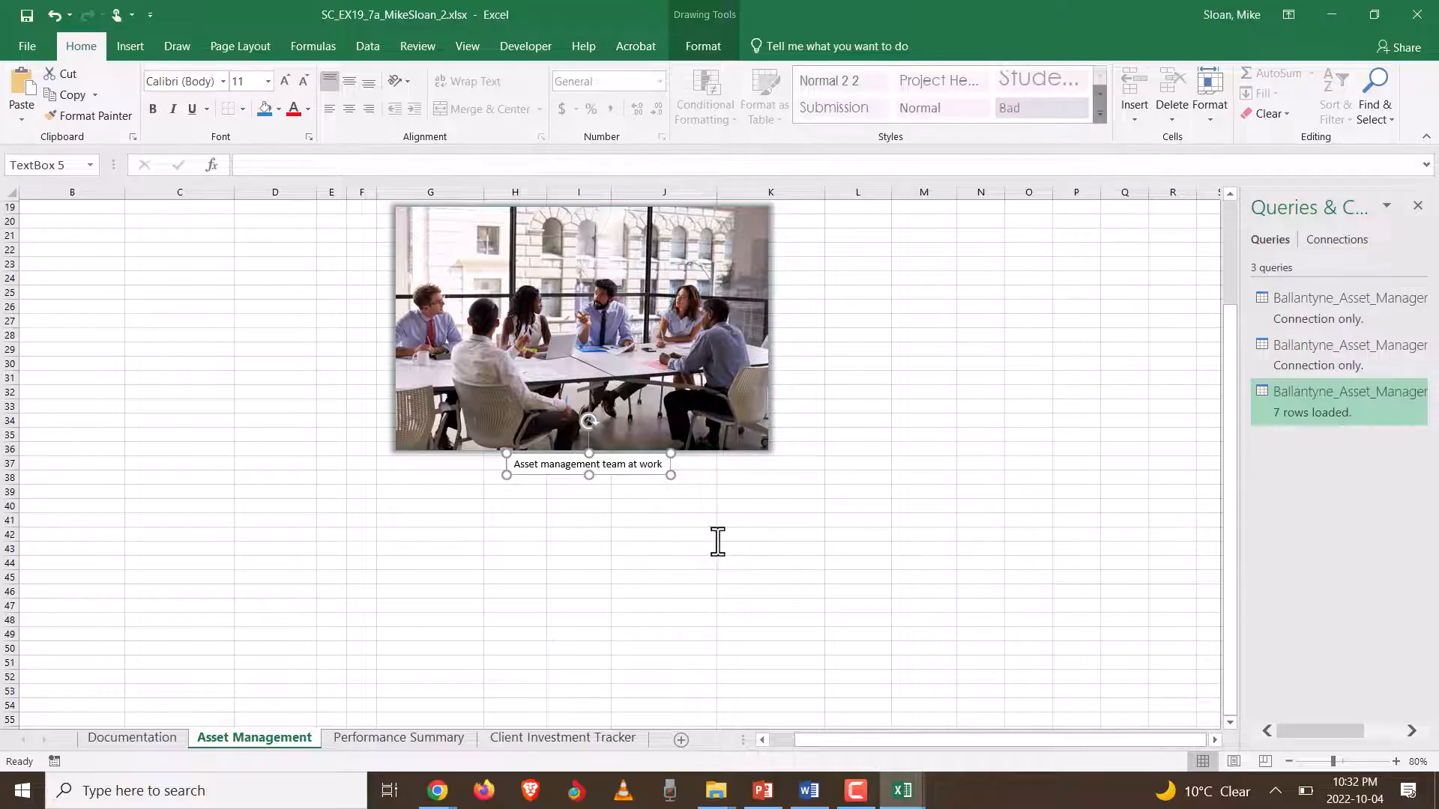
key(alt+Tab)
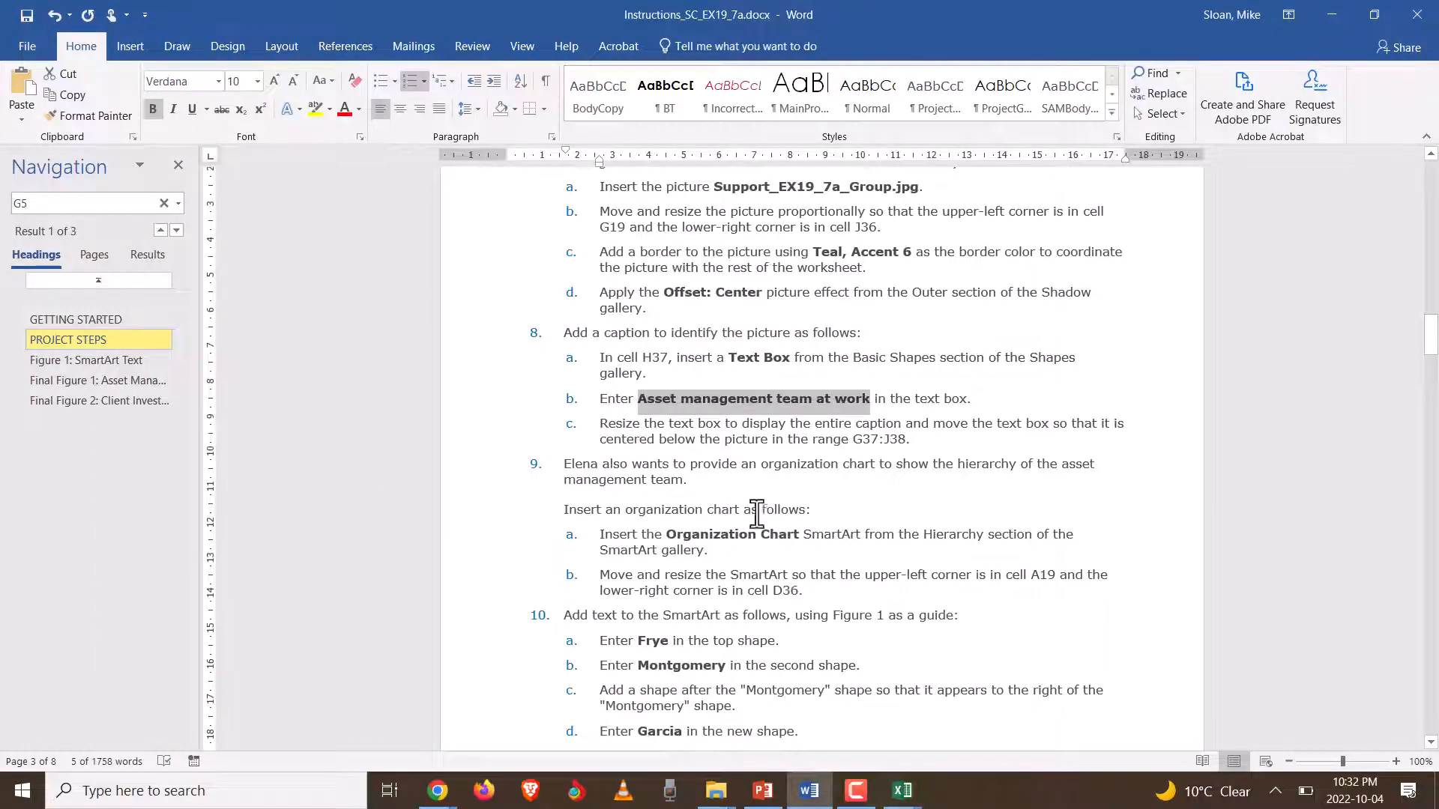
scroll(757, 514, down, 20)
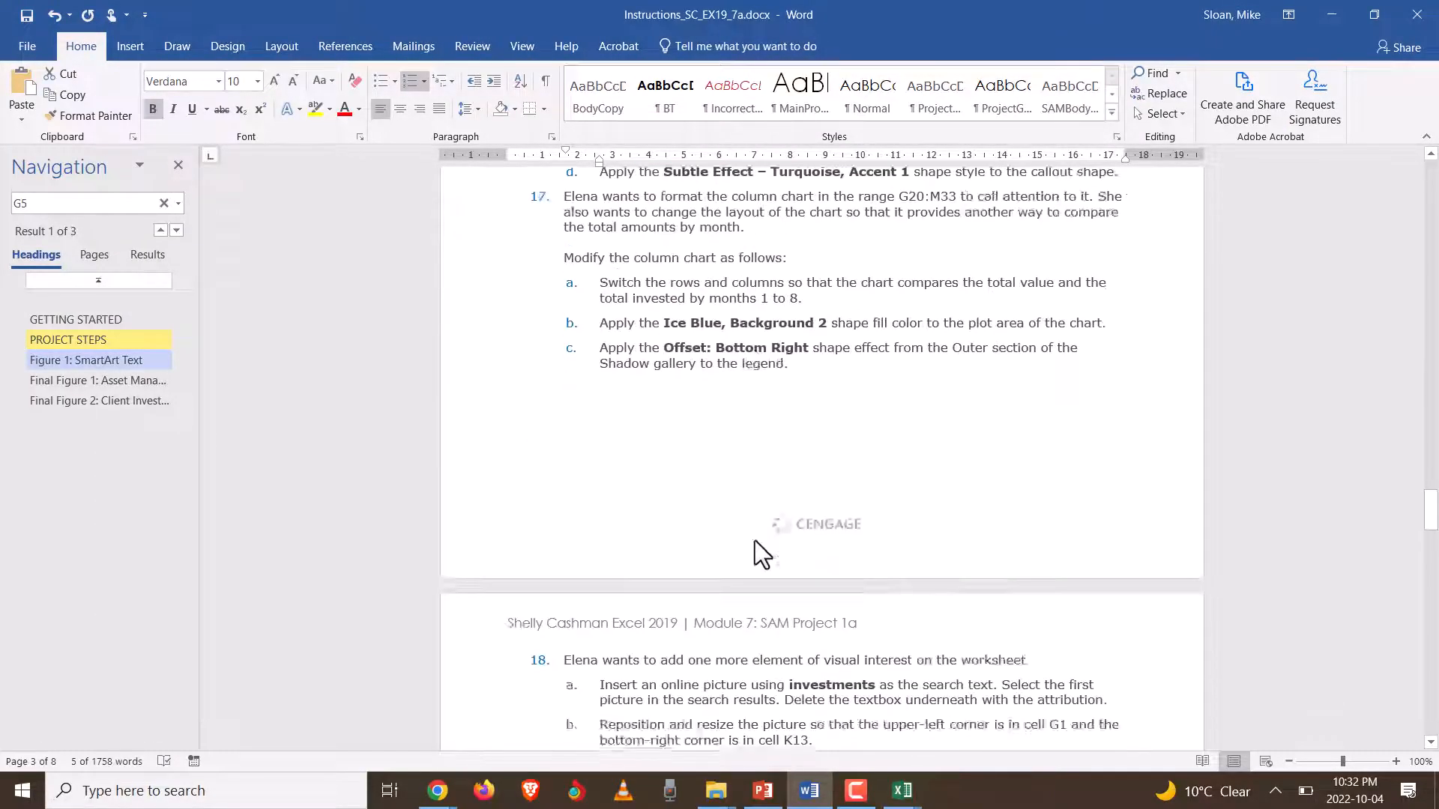
scroll(753, 541, down, 15)
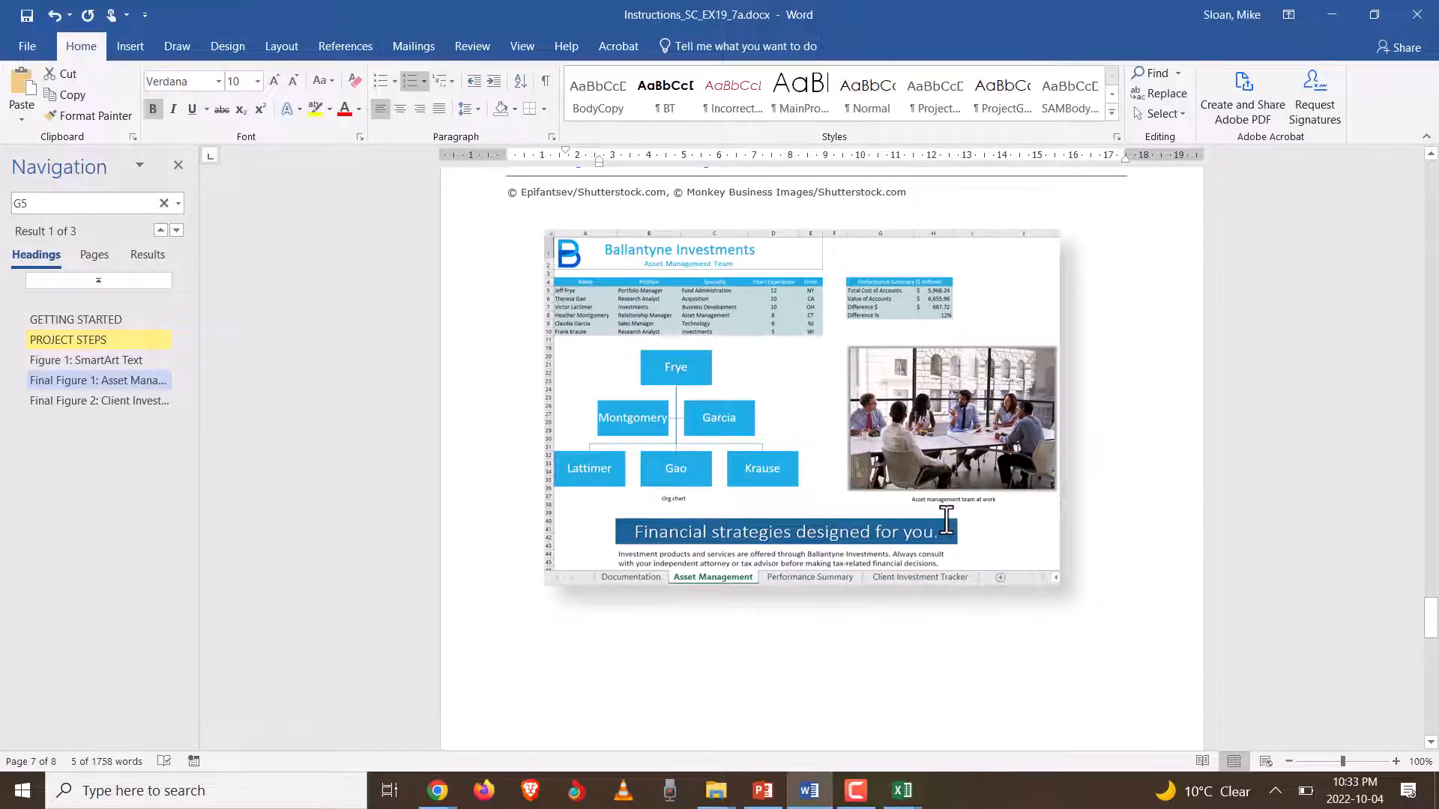
key(alt+Tab)
click(619, 476)
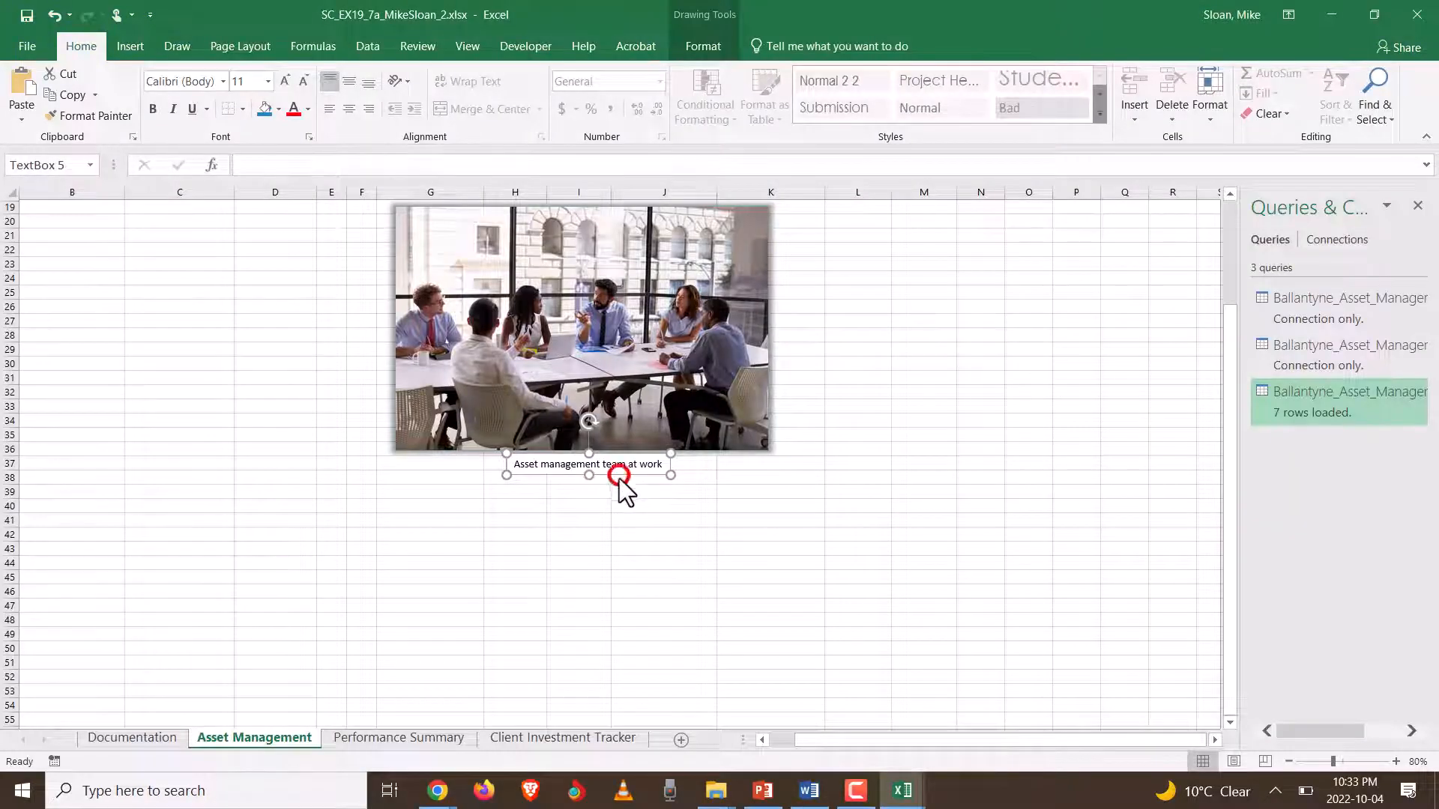
drag(619, 477, 622, 484)
click(734, 506)
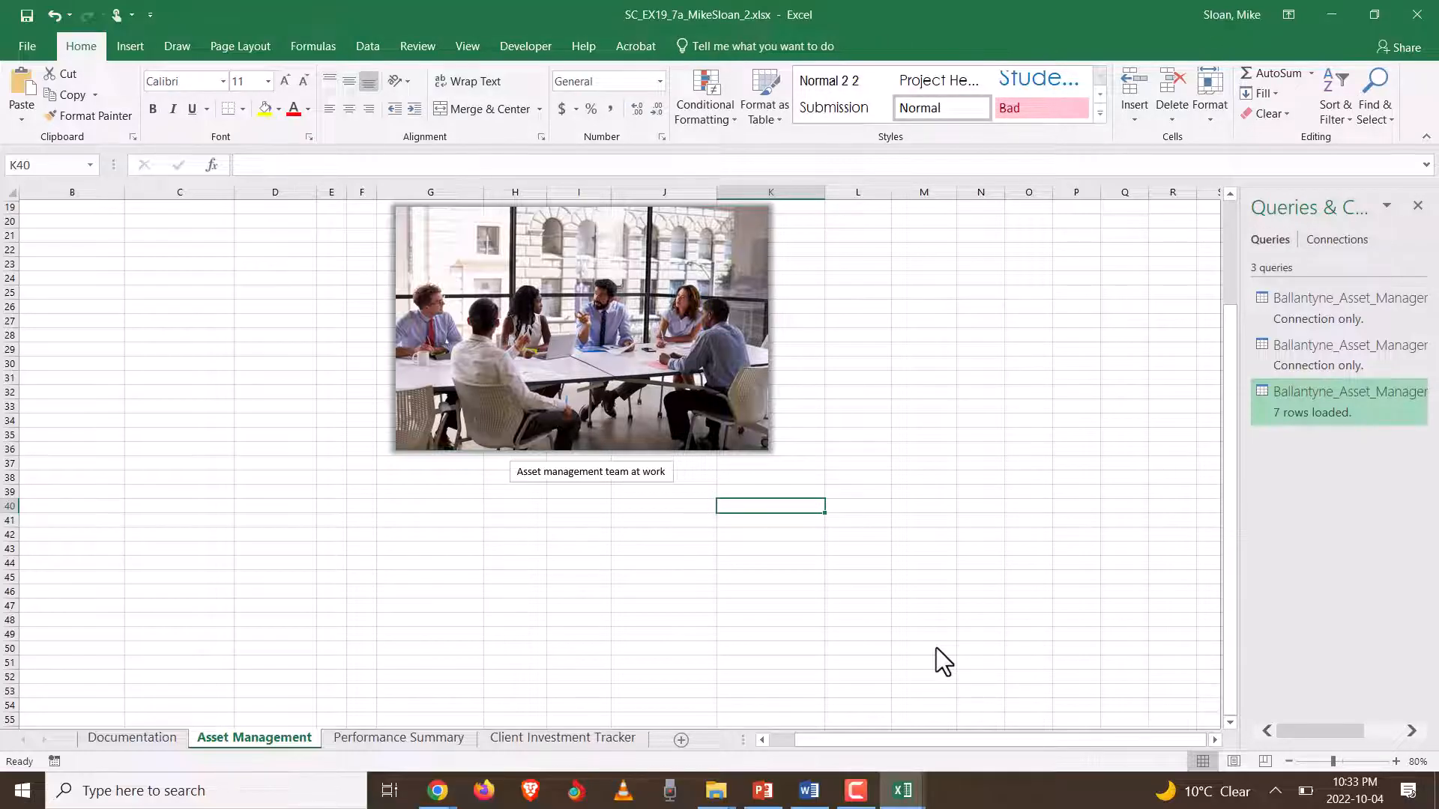
- Check the picture and caption against Final Figure 1 in Word, and read instruction steps 9 and 10 on the organization chart
scroll(524, 536, up, 2)
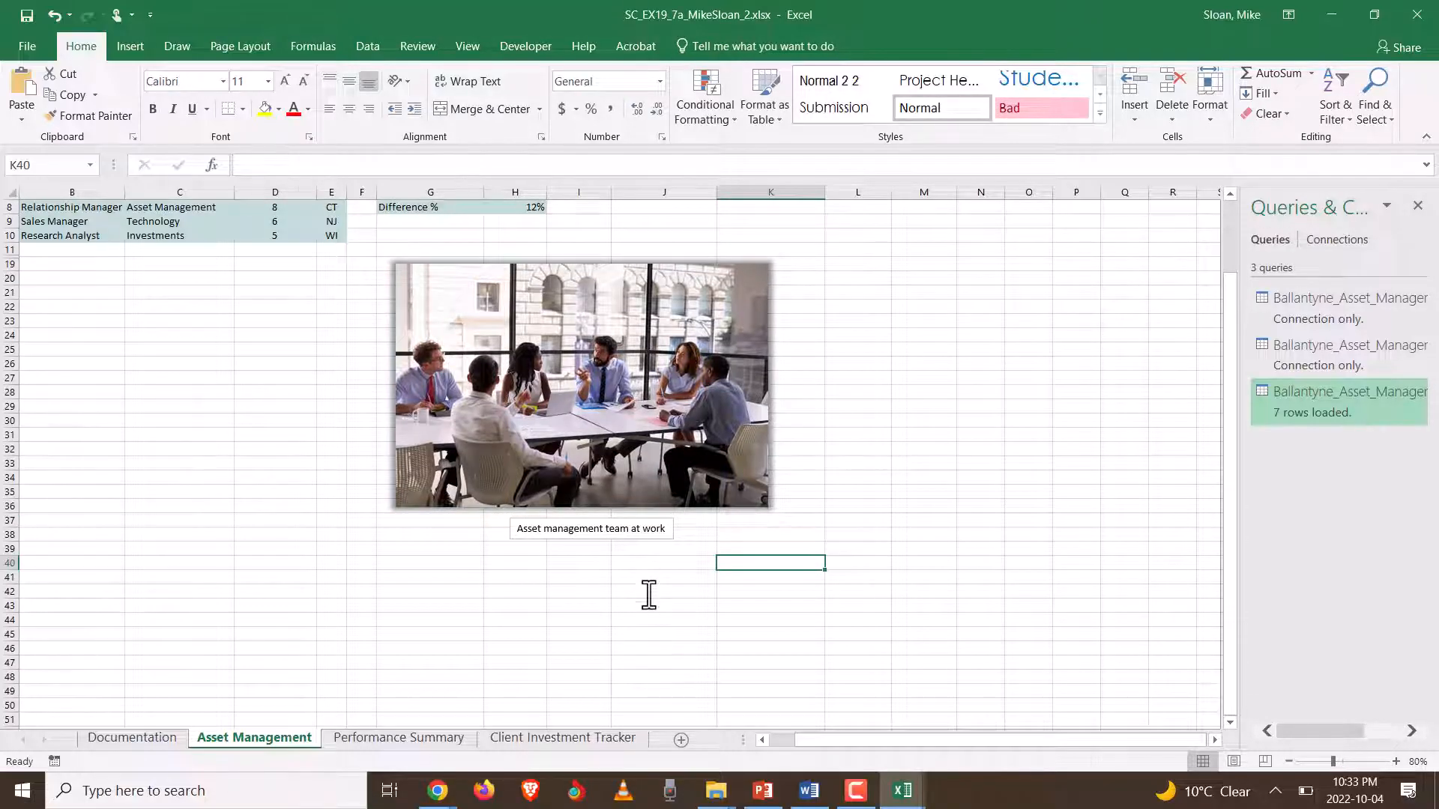
key(alt+Tab)
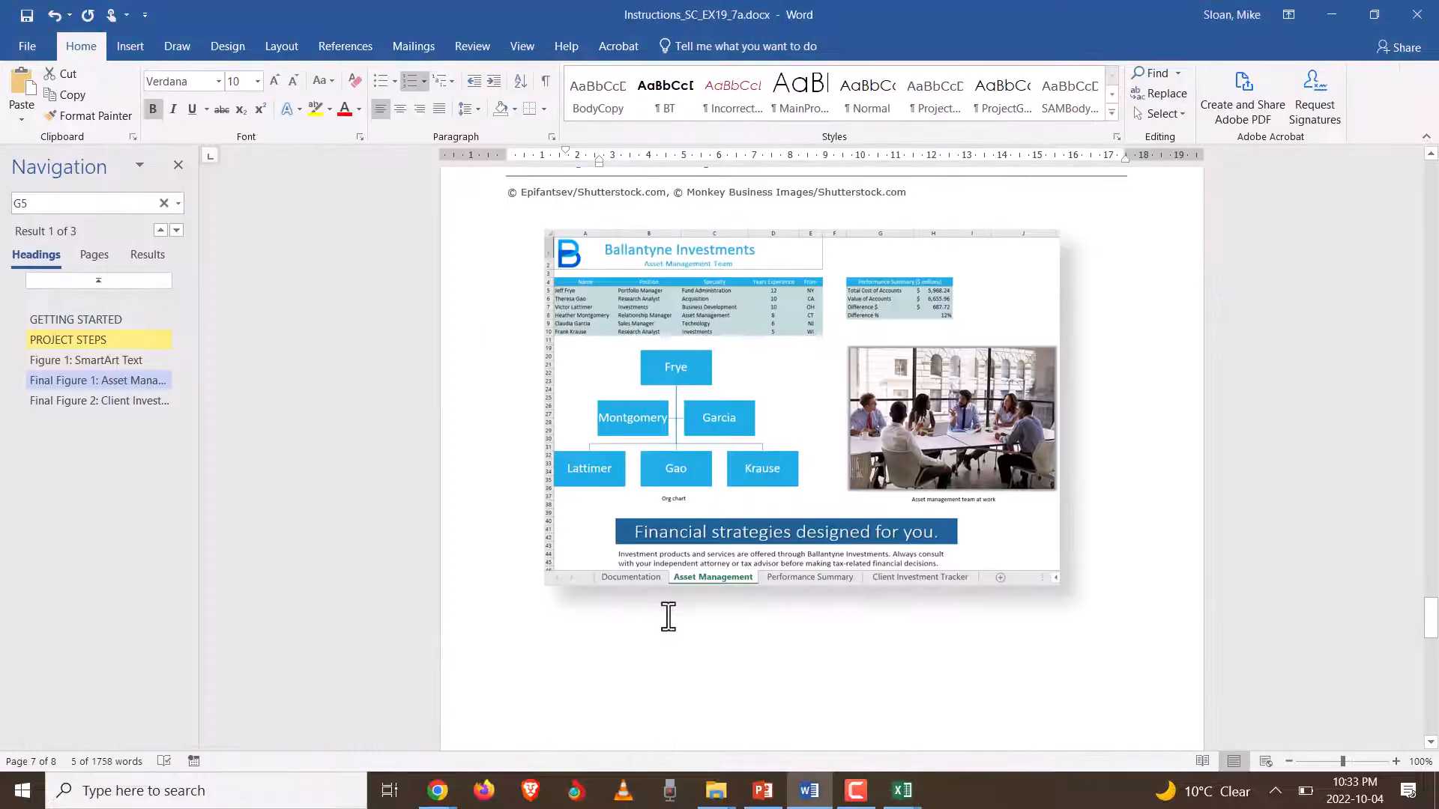
key(alt+Tab)
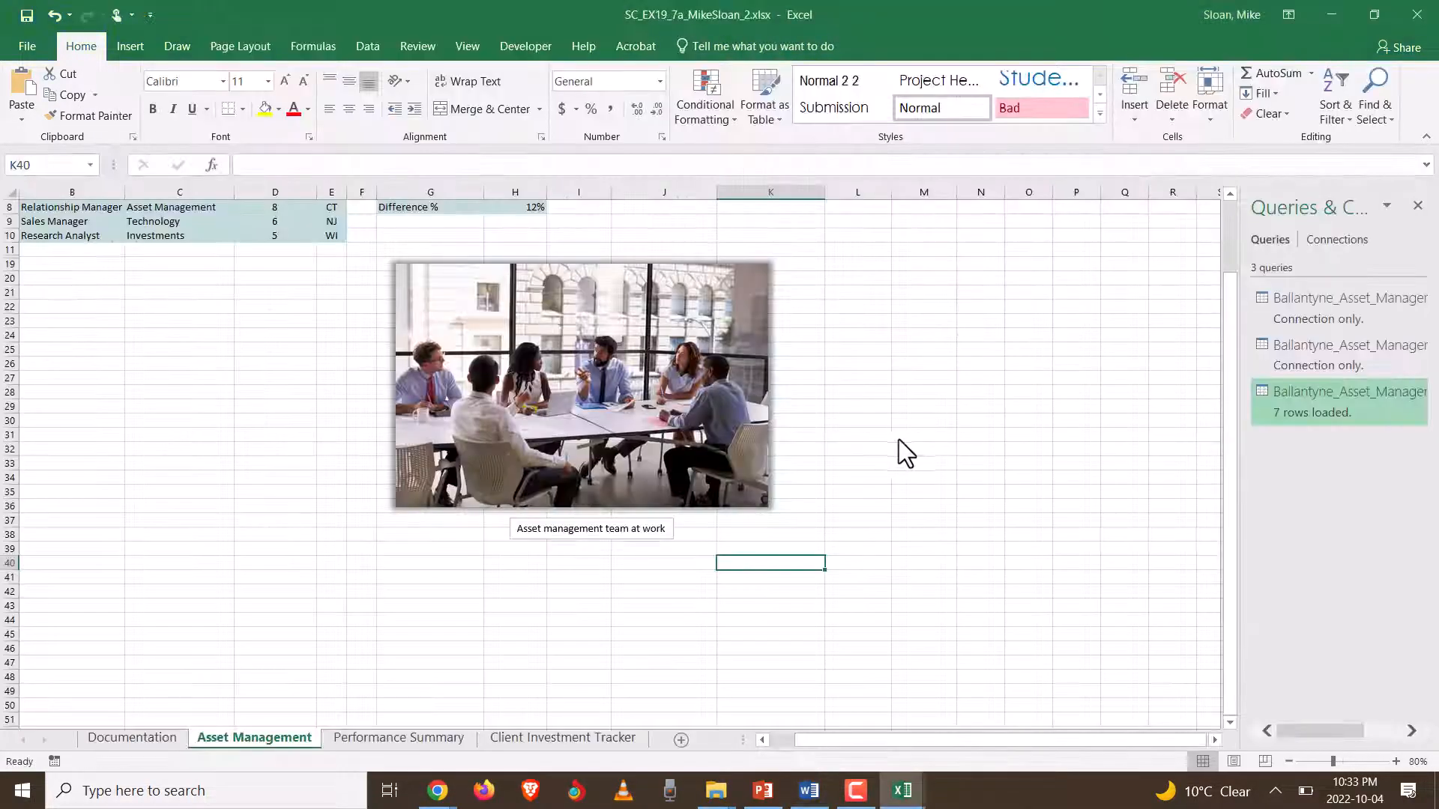
click(809, 791)
scroll(862, 742, up, 5)
scroll(862, 746, up, 12)
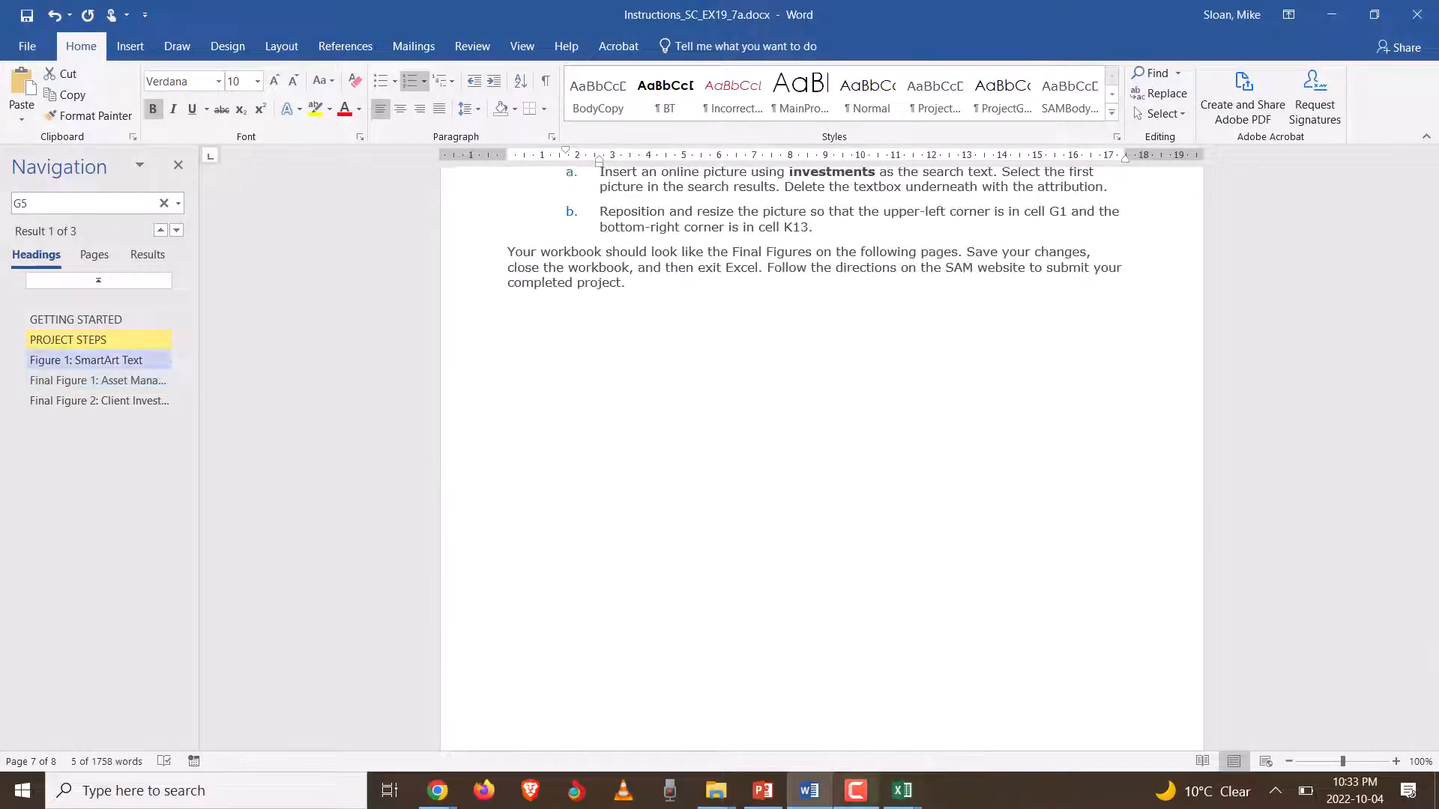
scroll(910, 453, up, 15)
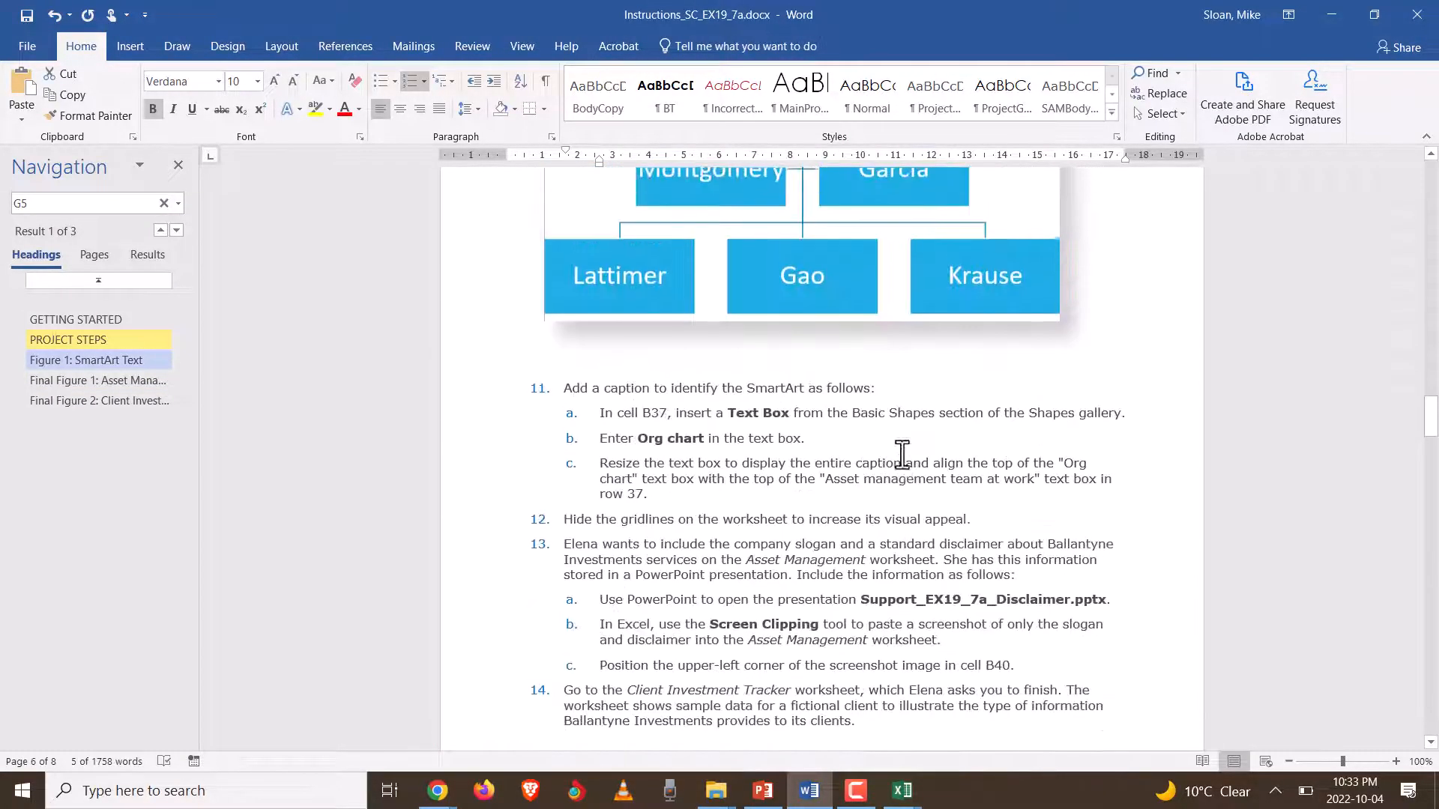
scroll(903, 458, up, 1)
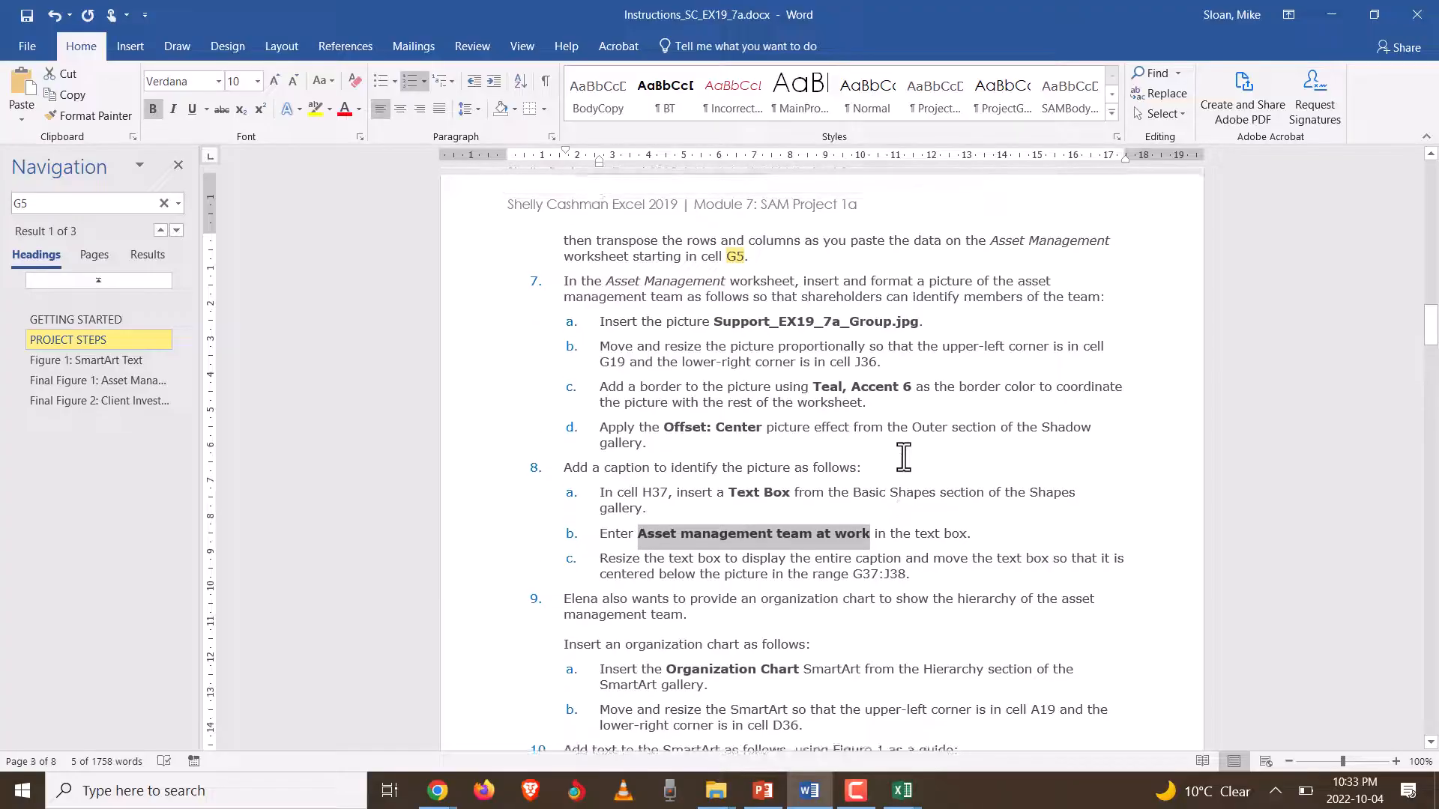
scroll(903, 457, down, 3)
click(733, 440)
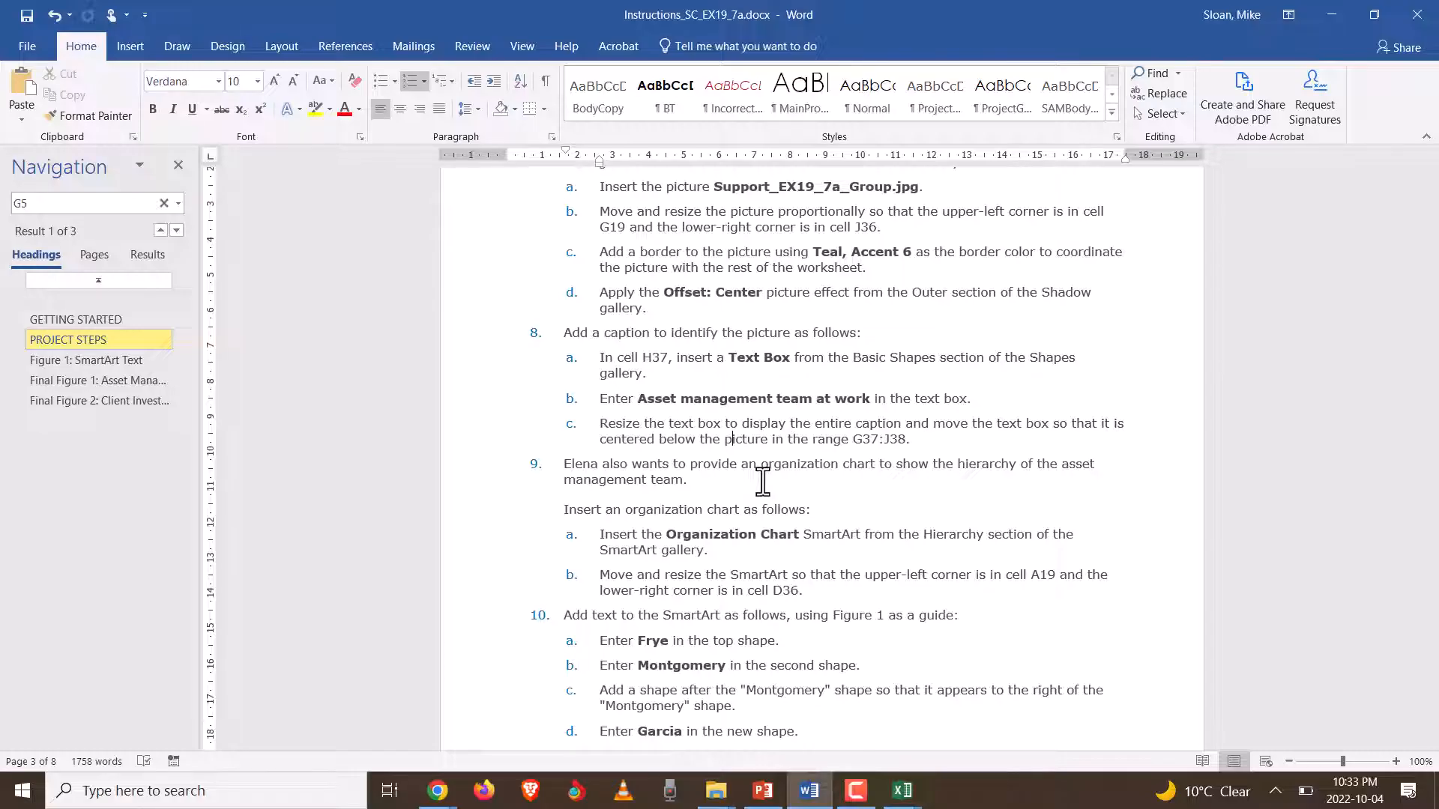
scroll(762, 482, down, 2)
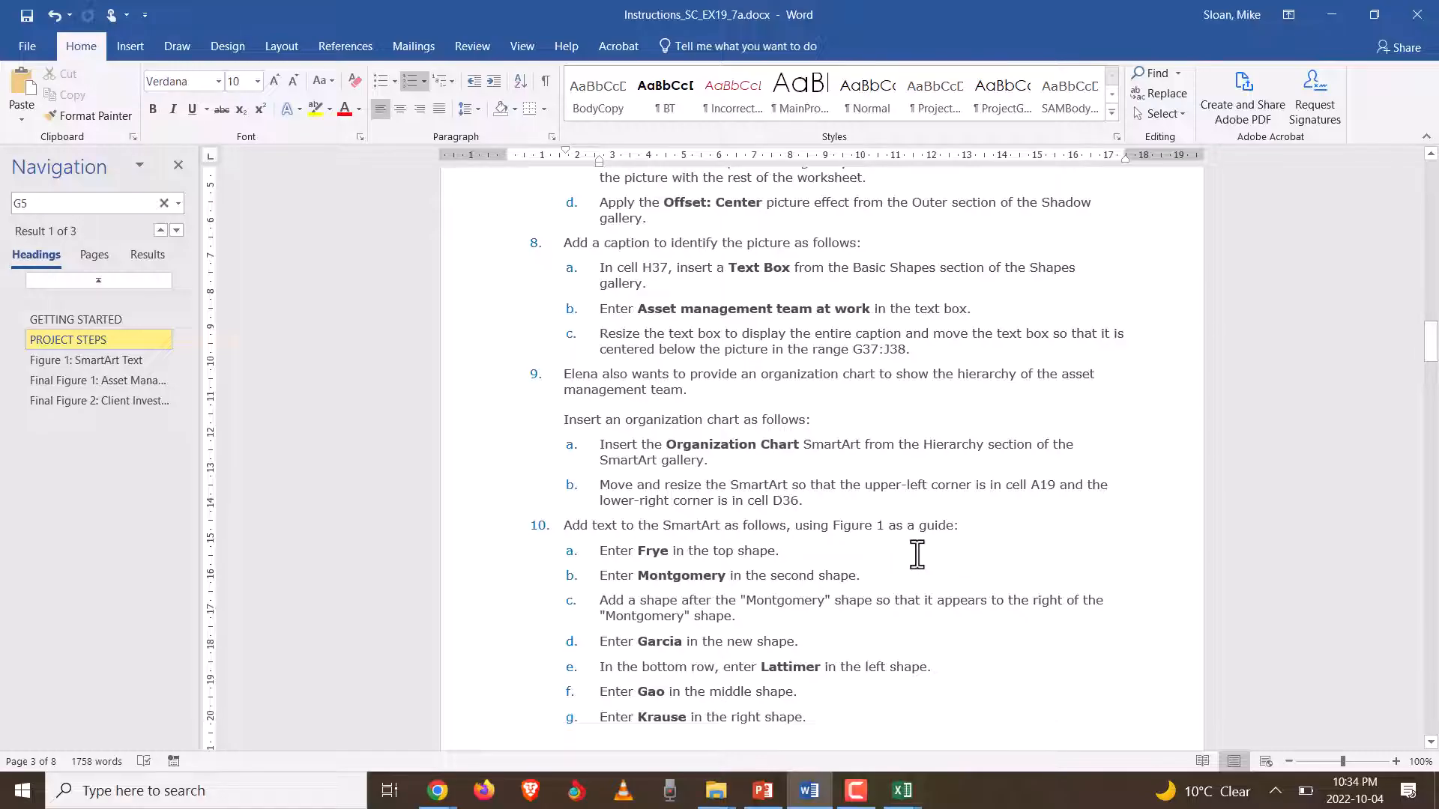
- In Excel, insert the Organization Chart SmartArt from the Hierarchy section on the Asset Management worksheet
key(alt+Tab)
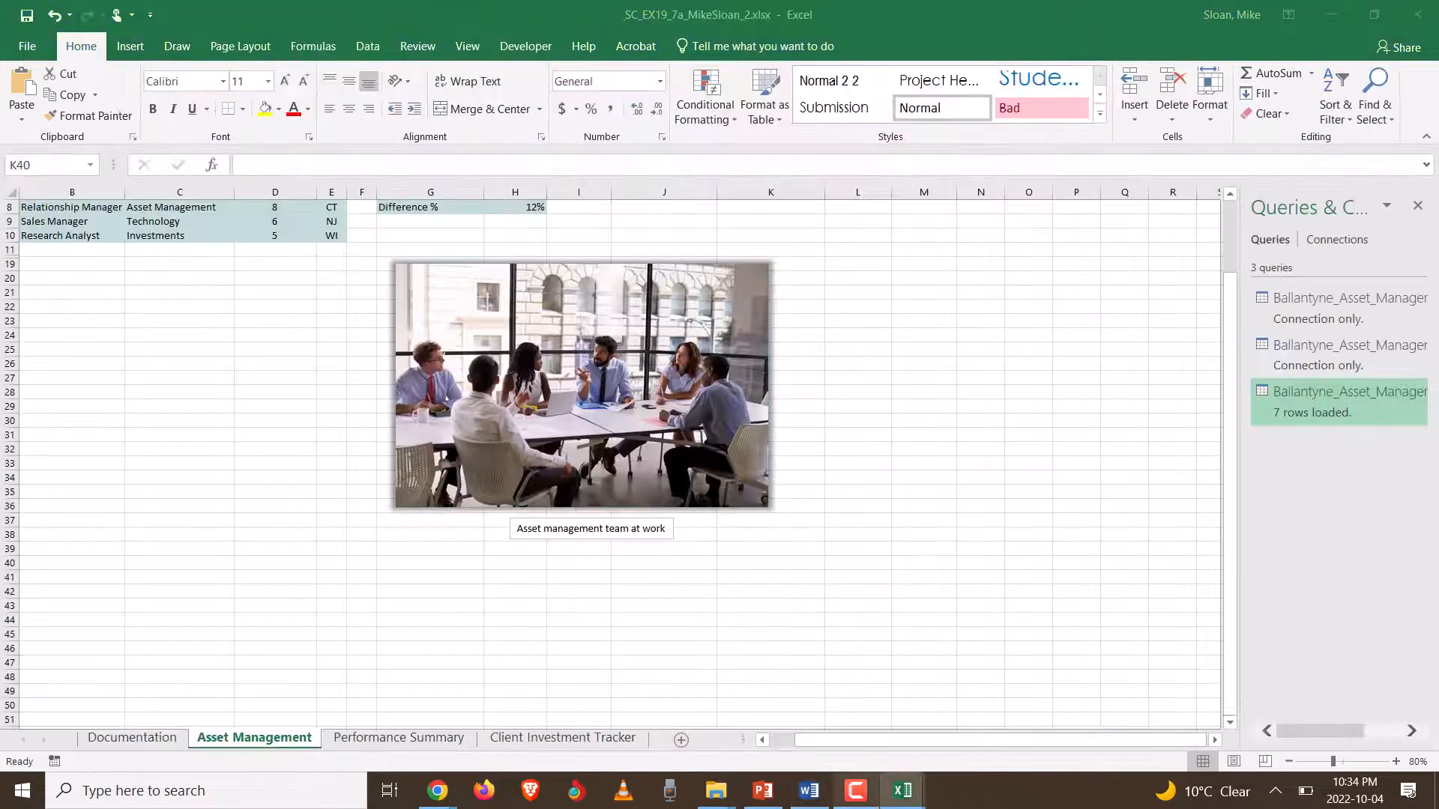
click(123, 449)
click(198, 393)
click(349, 579)
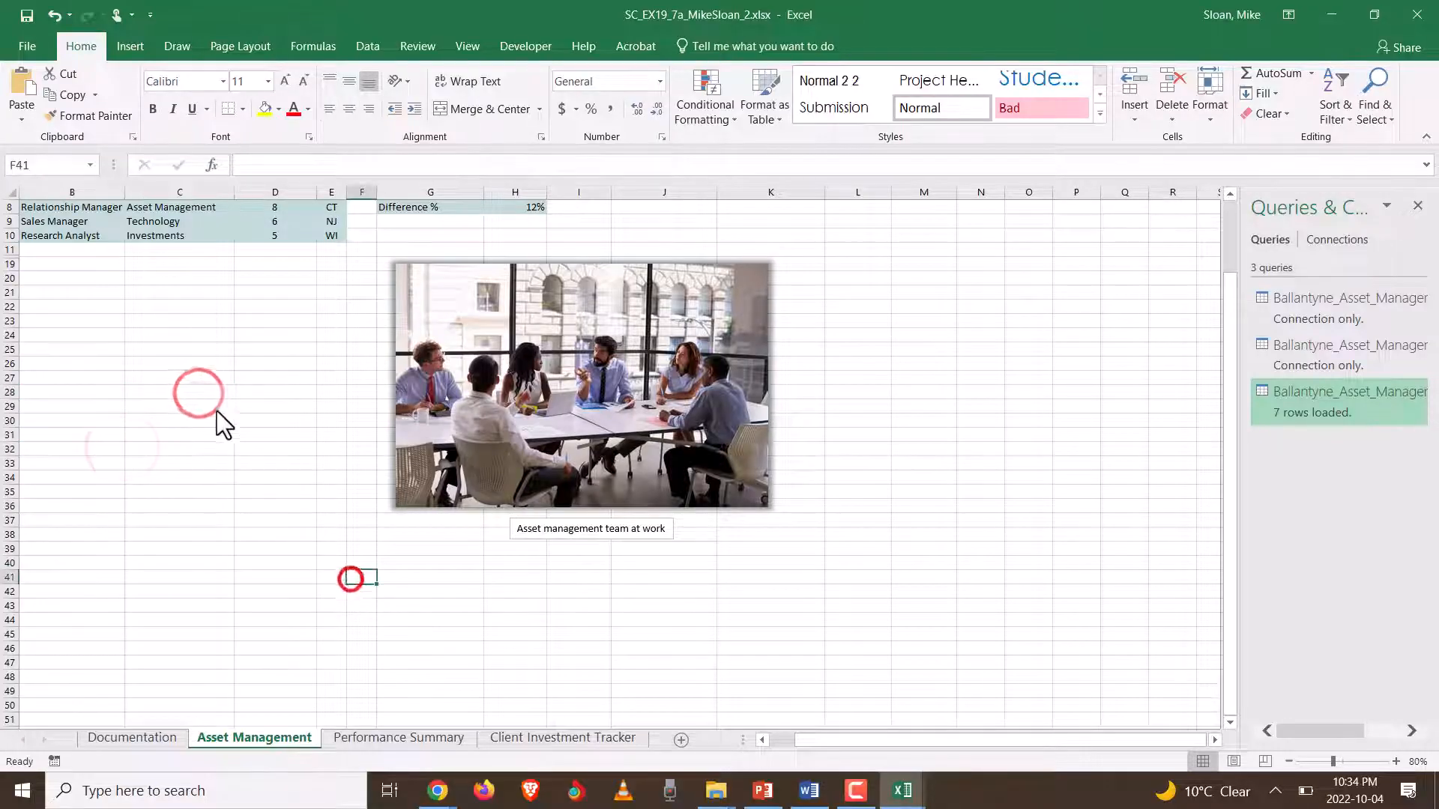
click(180, 366)
click(132, 44)
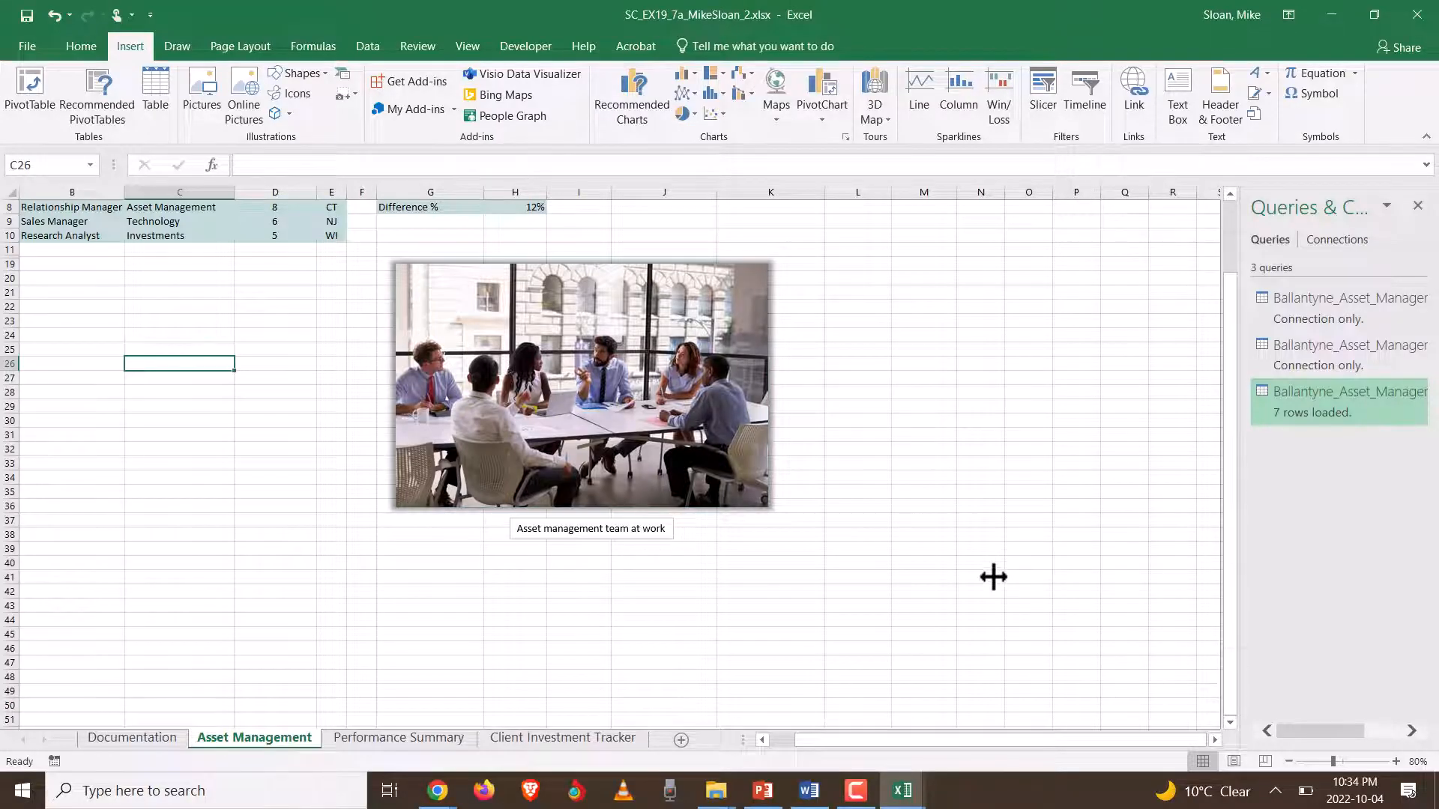
click(342, 75)
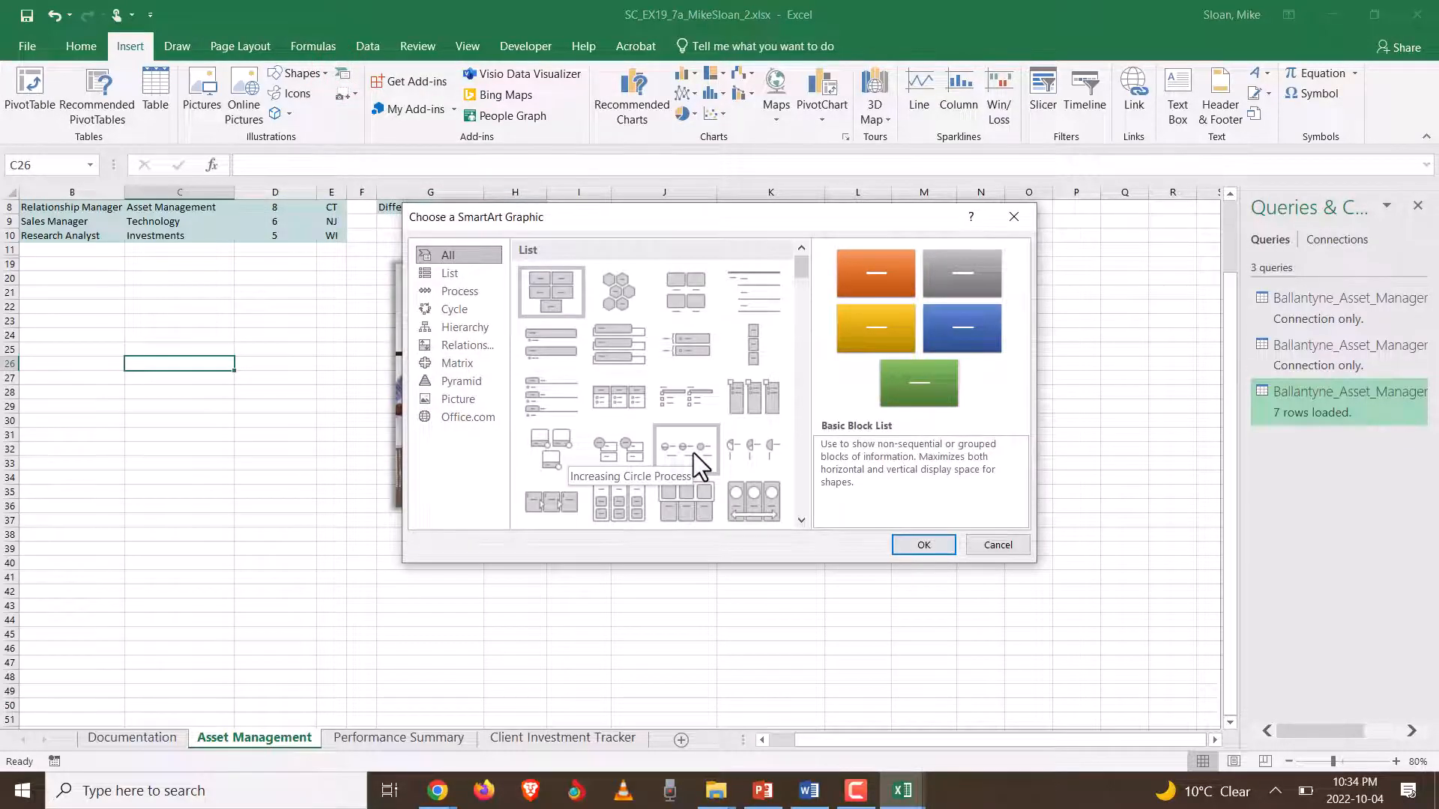
click(447, 327)
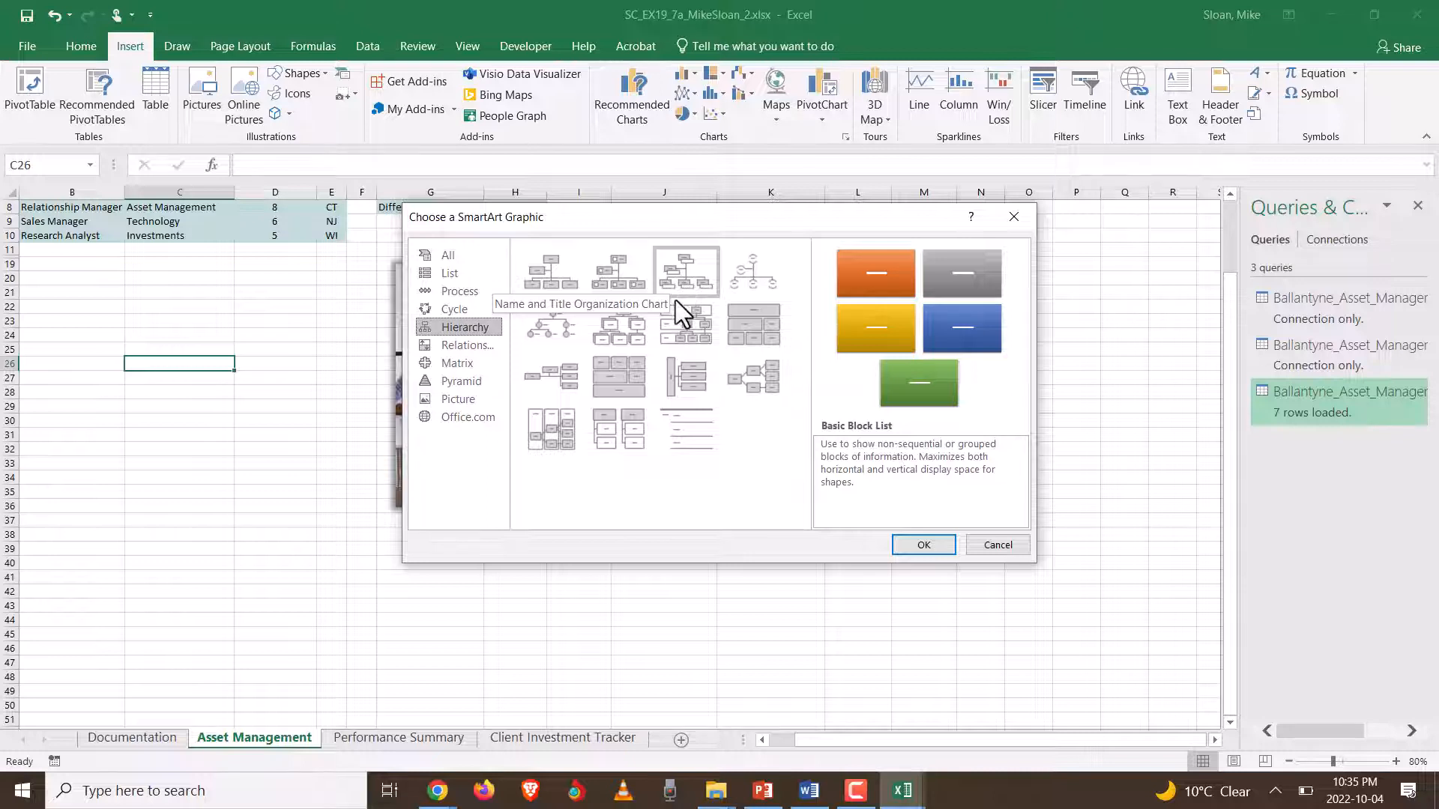
click(555, 273)
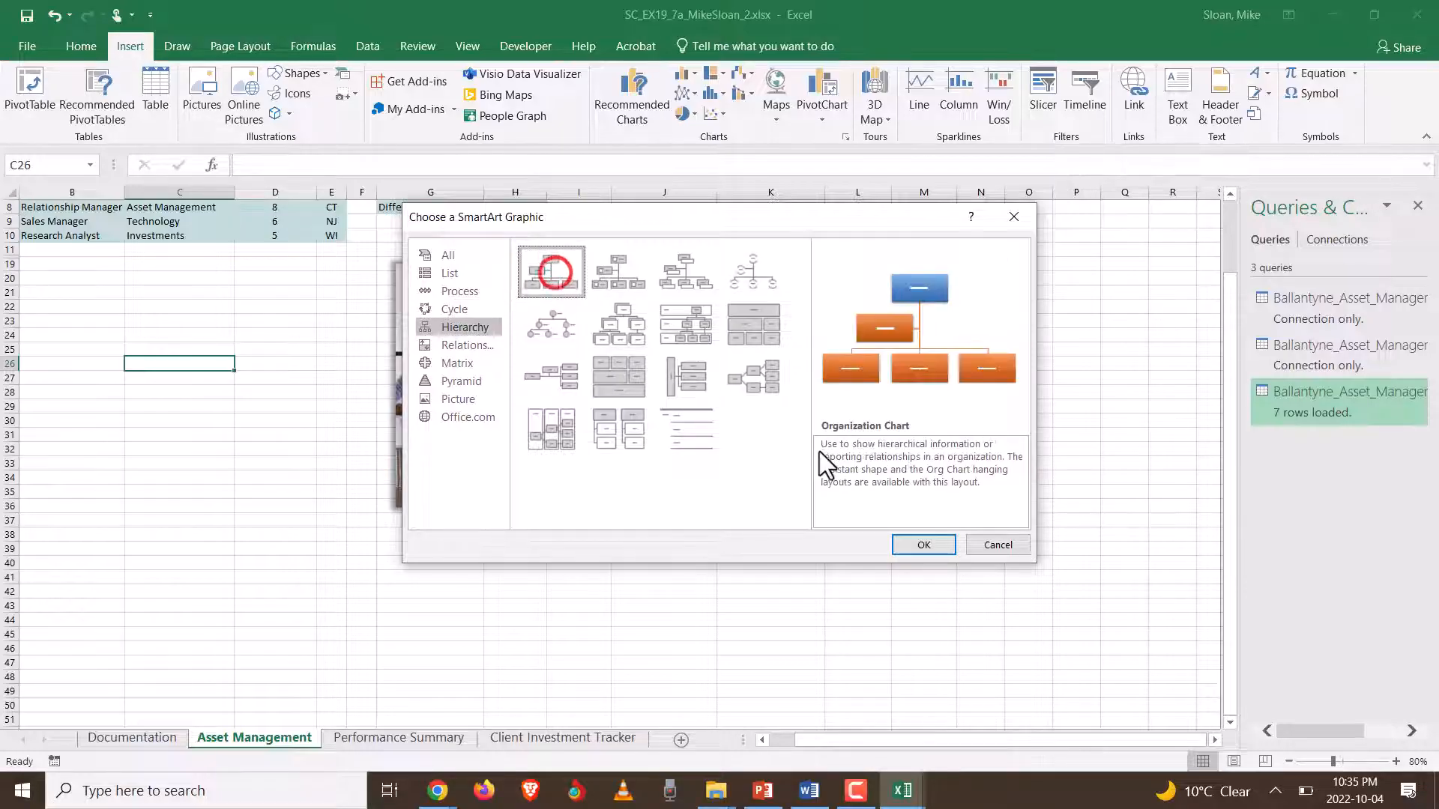
click(924, 544)
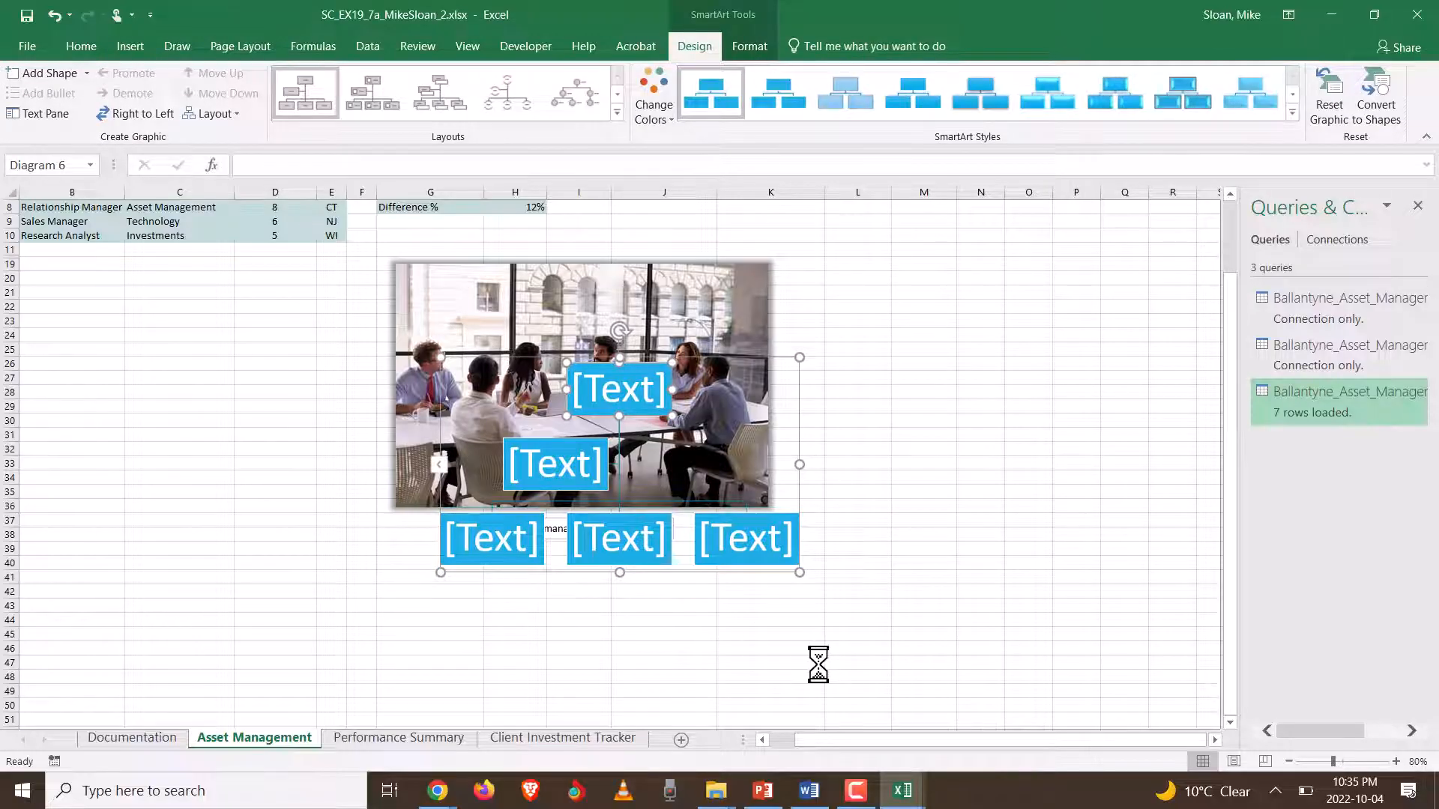
- Check the placement instructions in Word, then move the Excel SmartArt so its upper-left corner is in cell A19
scroll(772, 611, down, 2)
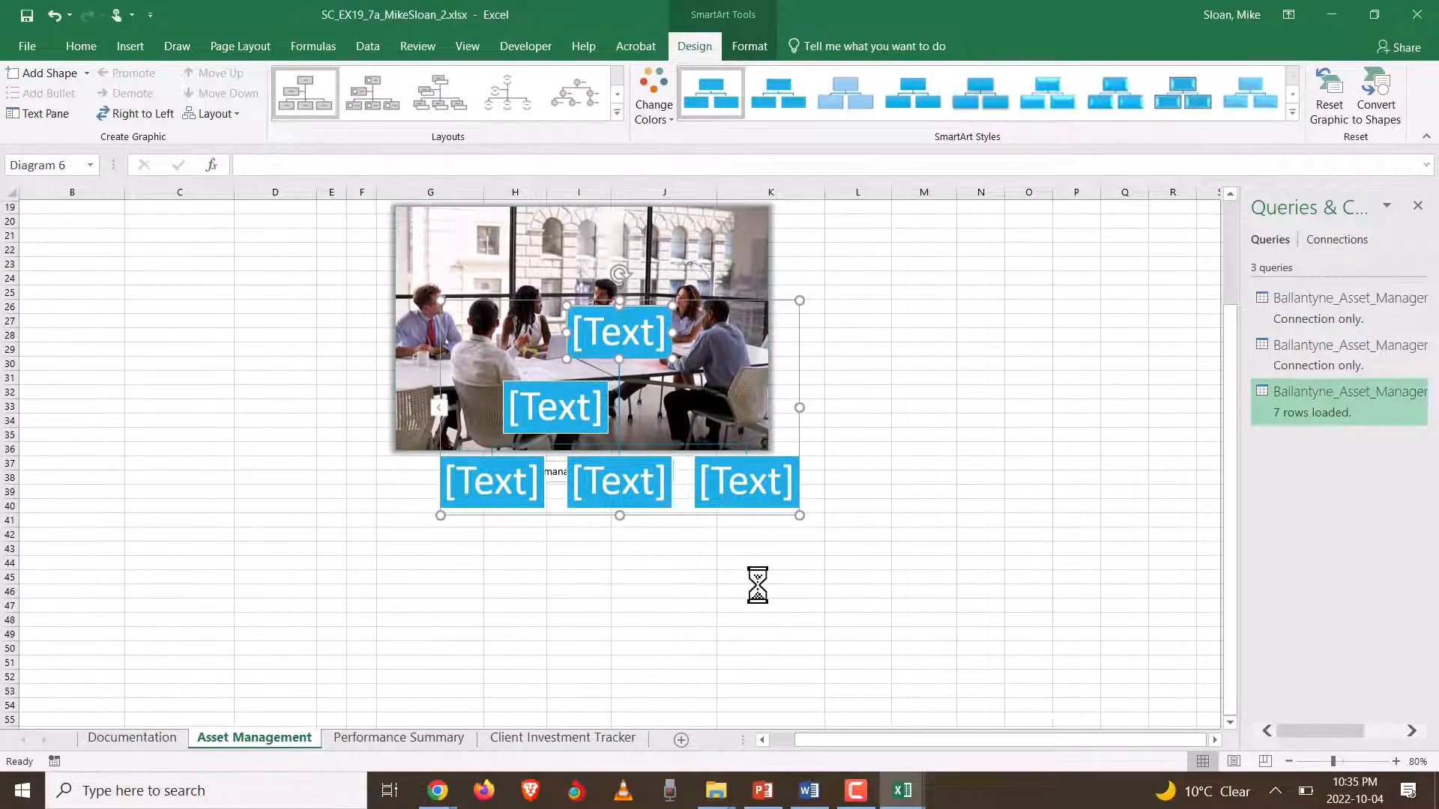
key(alt+Tab)
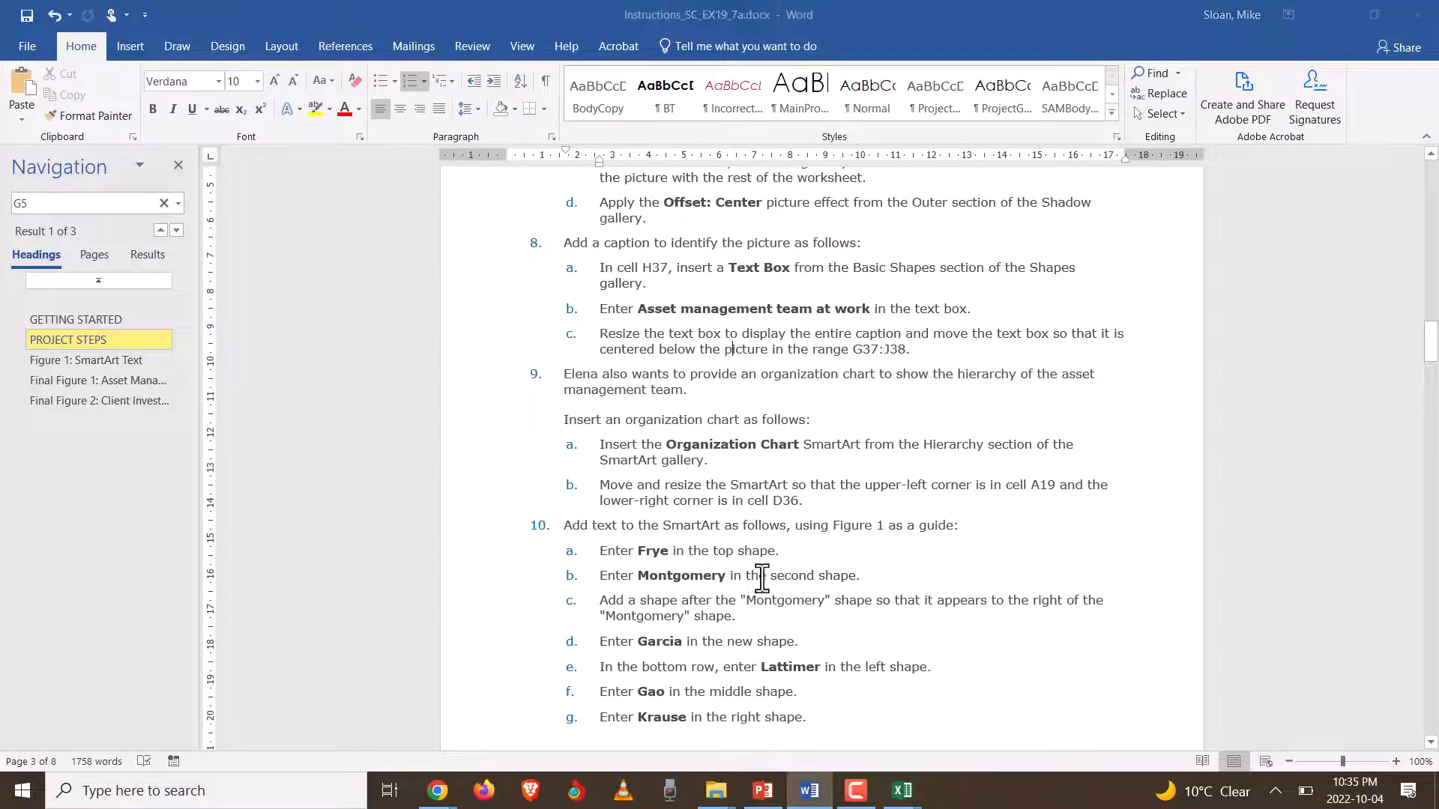
key(alt+Tab)
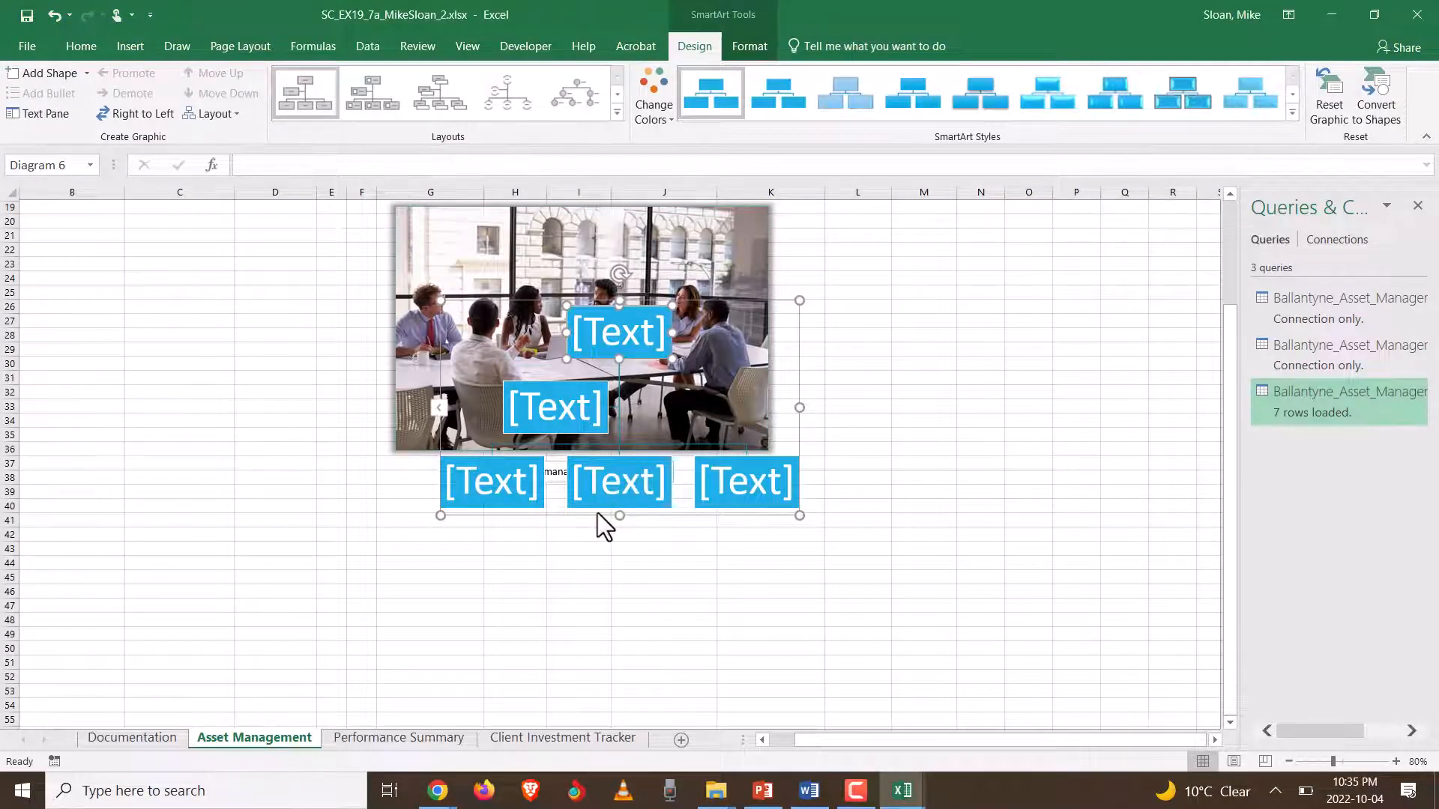
drag(597, 515, 223, 433)
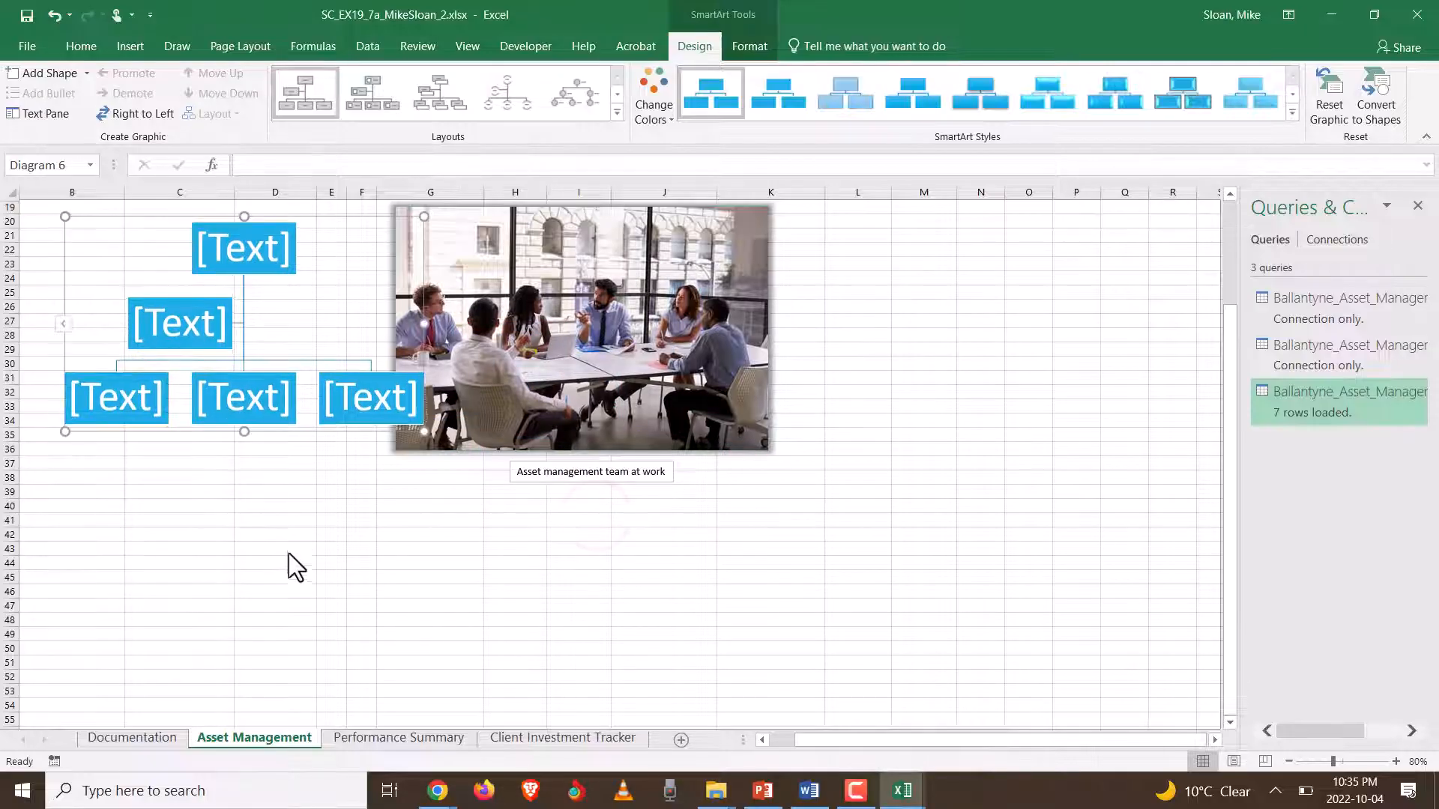
scroll(290, 553, up, 4)
drag(106, 403, 64, 394)
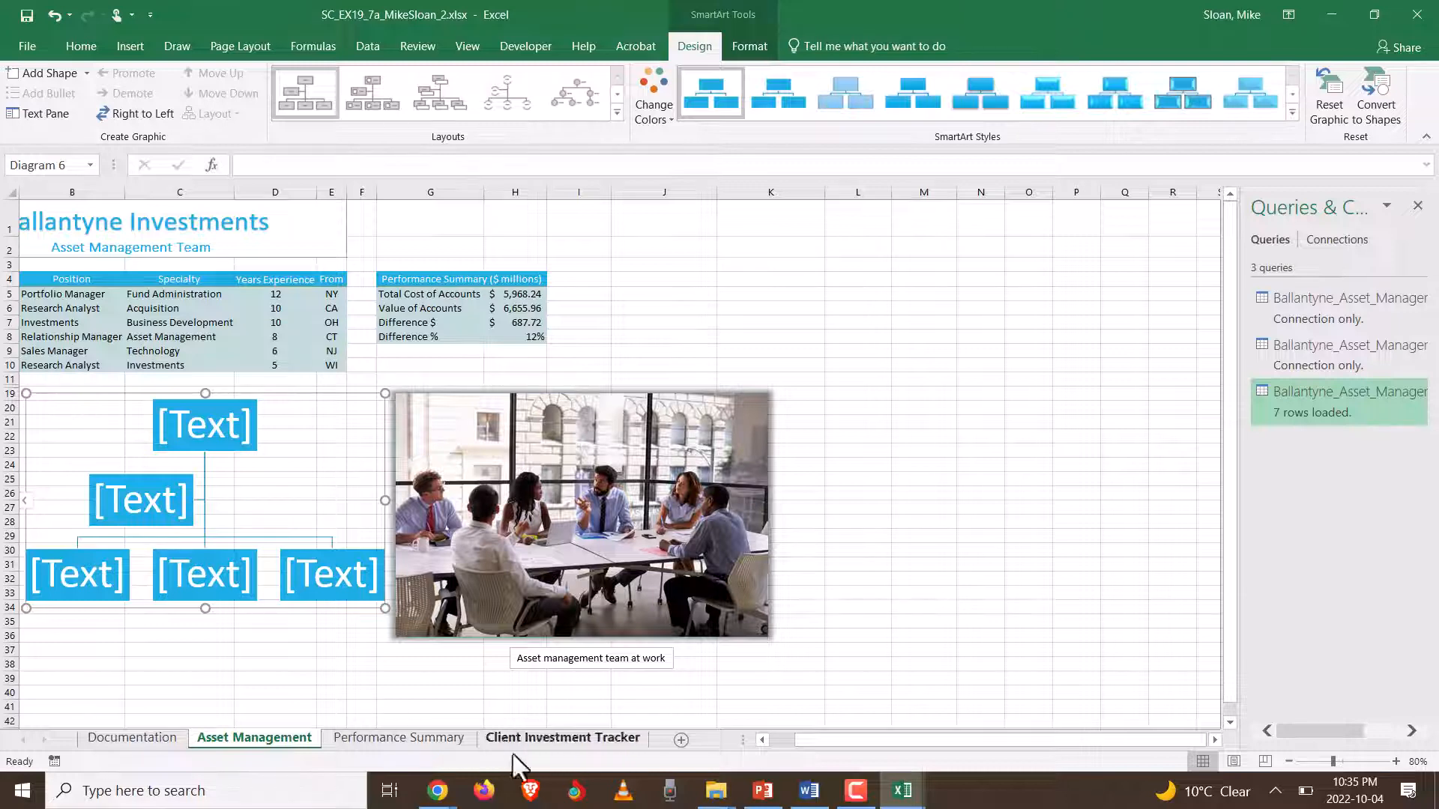
drag(884, 740, 801, 736)
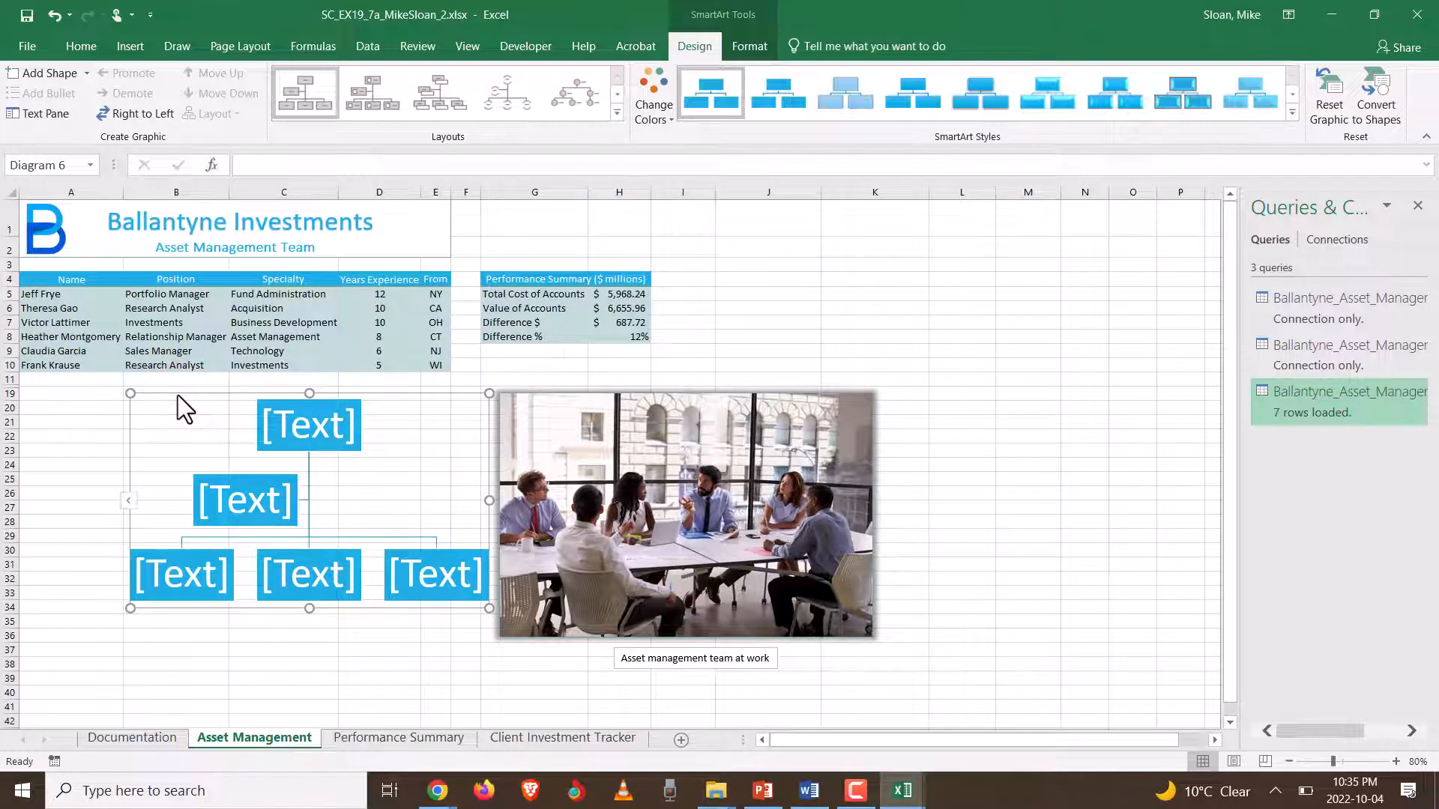
drag(178, 394, 80, 394)
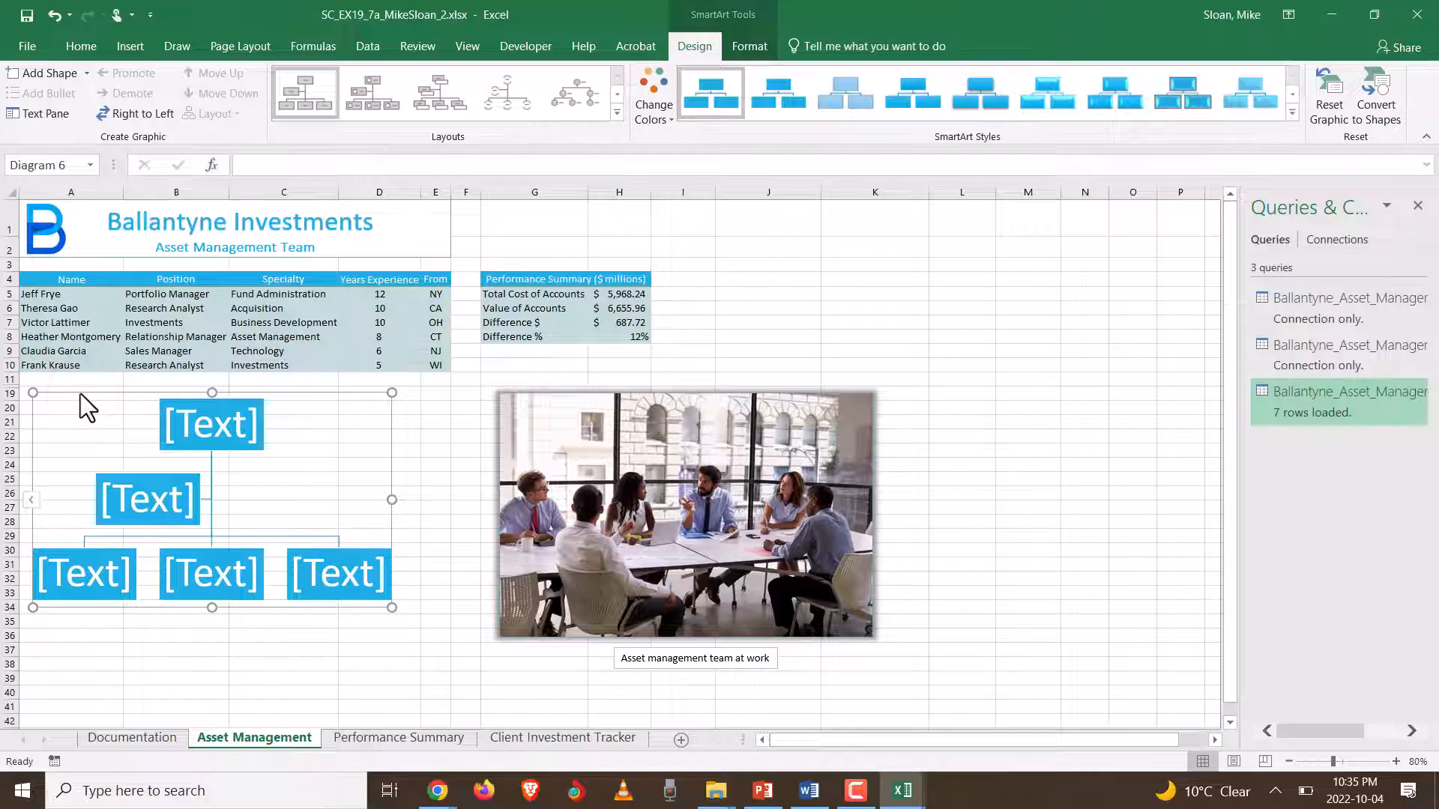
- Check step 9b in Word, then resize the Excel SmartArt so its lower-right corner is in cell D36
key(alt+Tab)
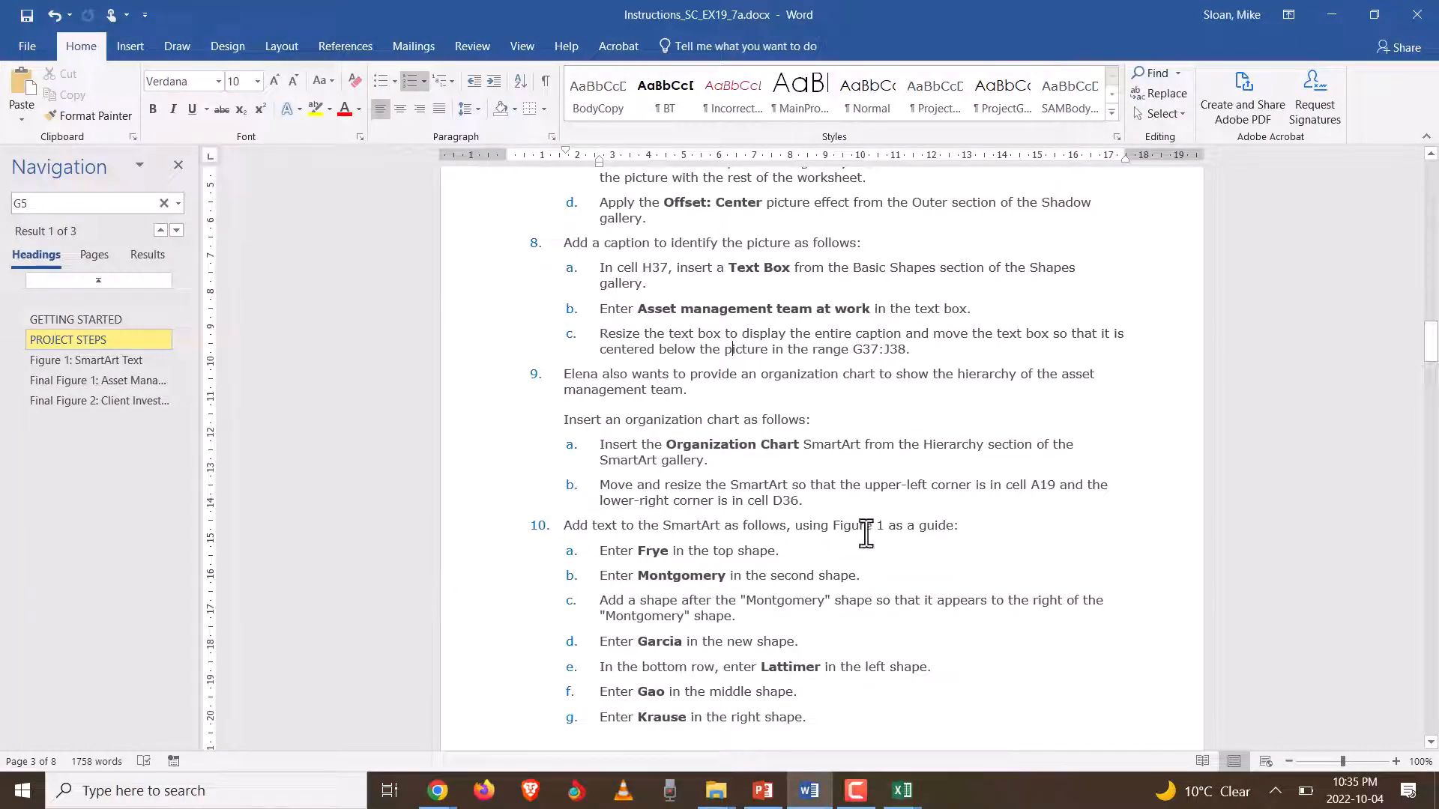
key(alt+Tab)
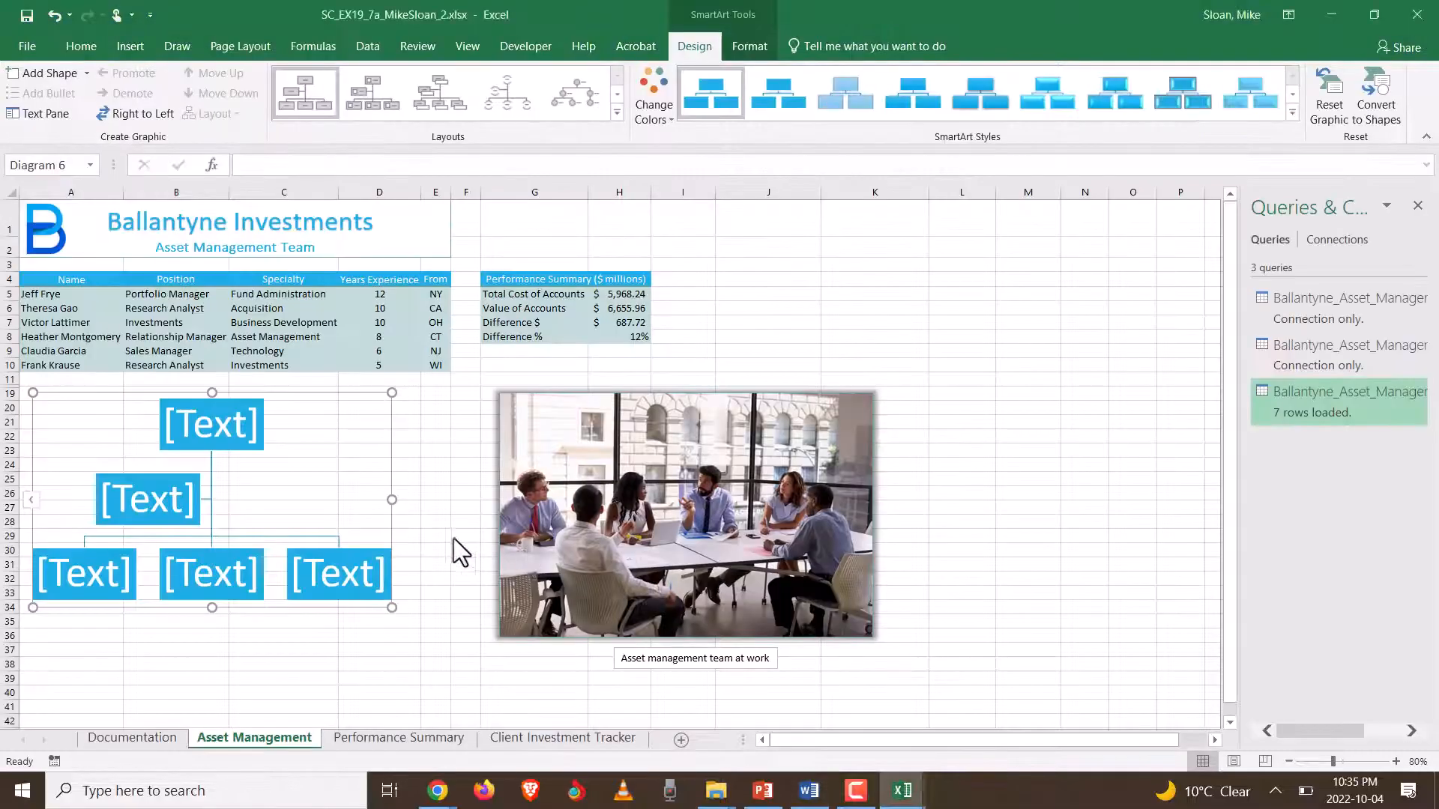
drag(393, 610, 408, 635)
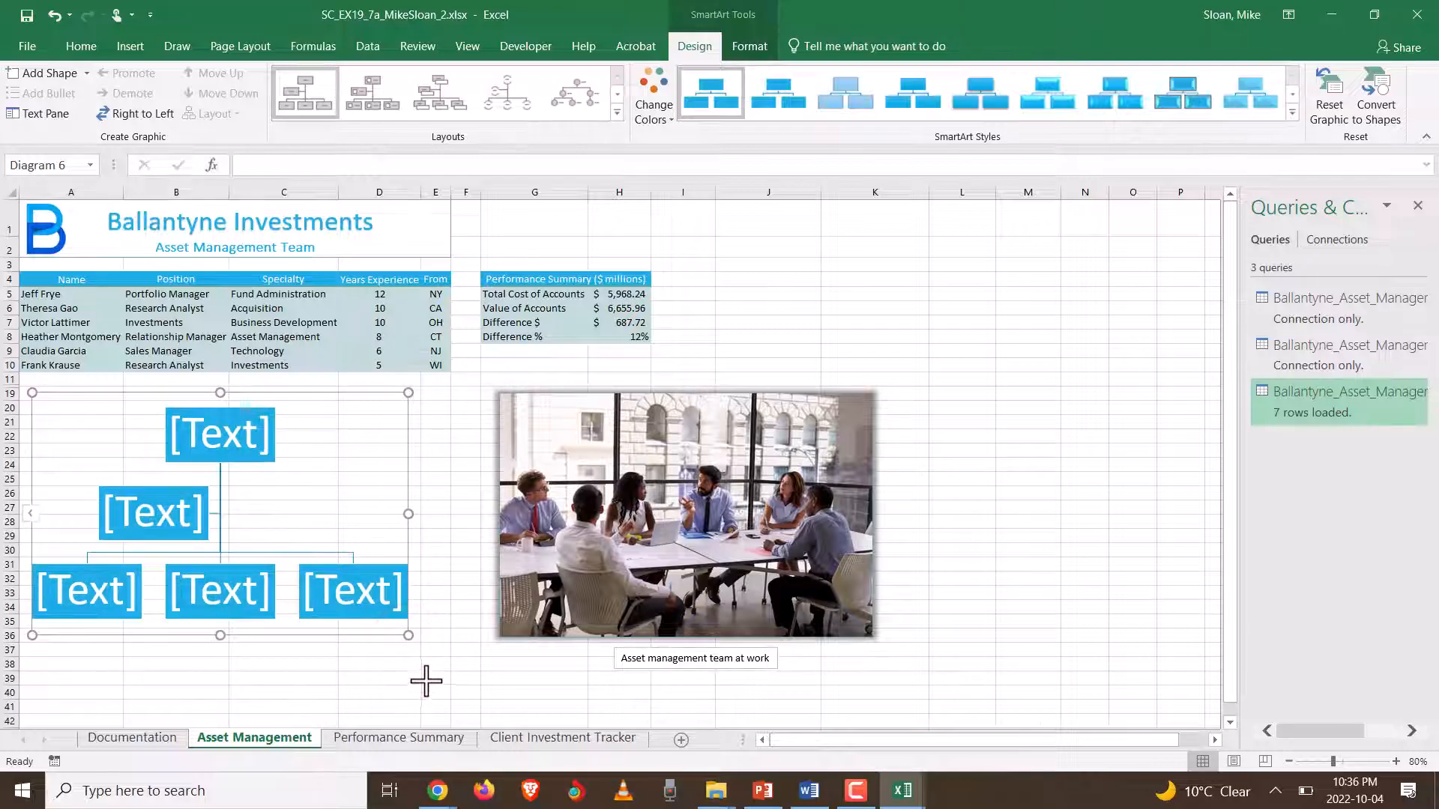
- Read step 10 of the Word instructions and enter the surname from step 10a in the top shape of the Excel organization chart
key(alt+Tab)
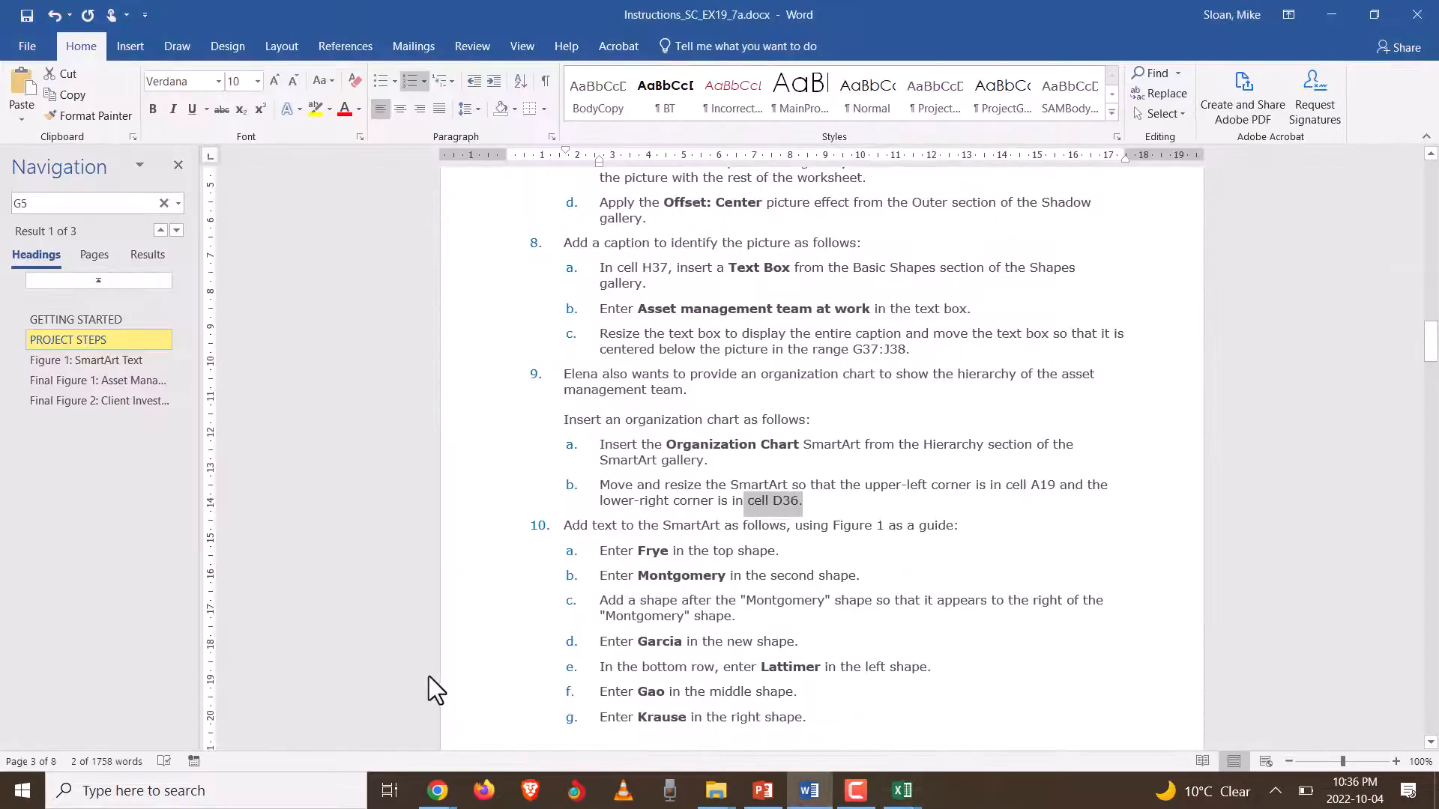
click(663, 498)
scroll(681, 570, down, 2)
scroll(685, 592, down, 2)
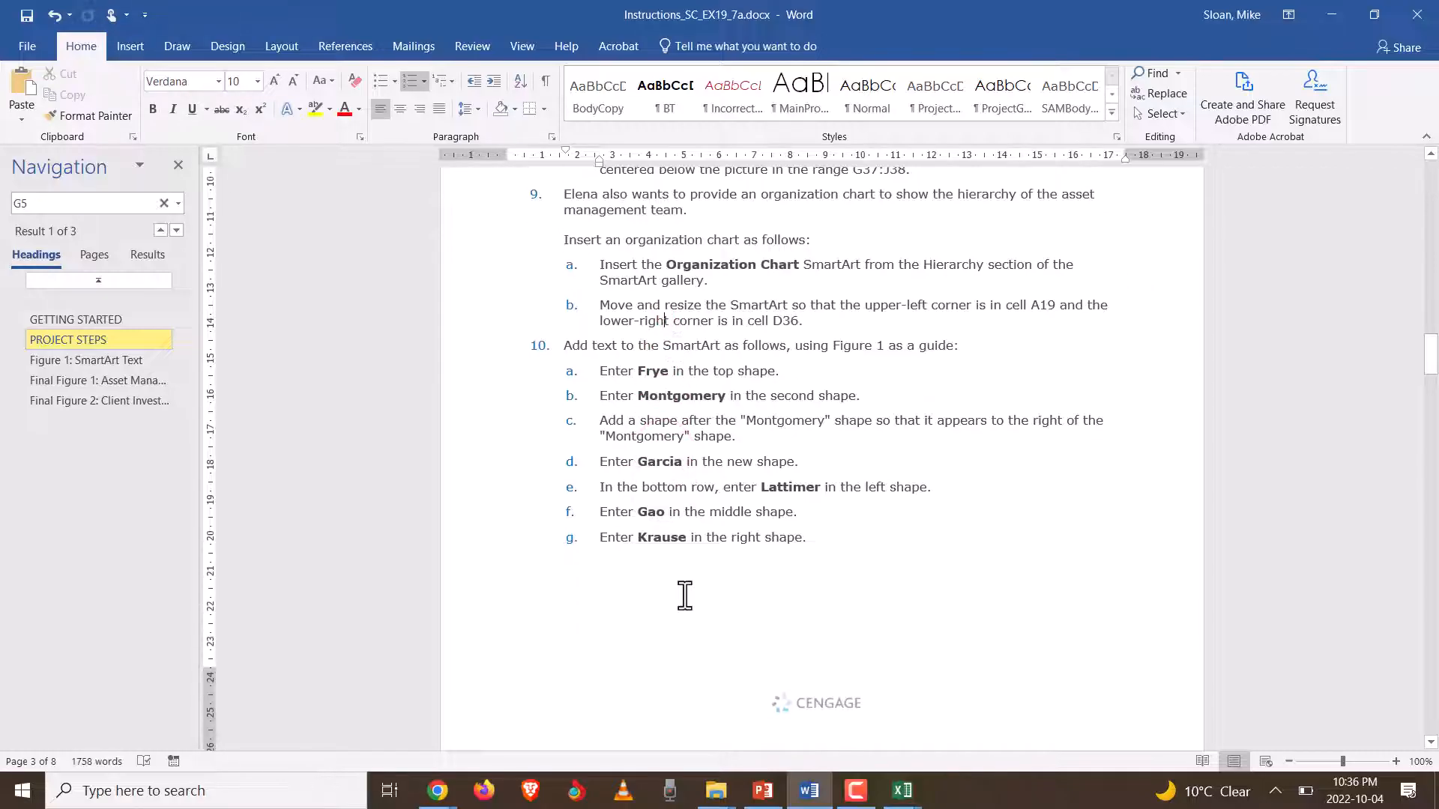
click(670, 370)
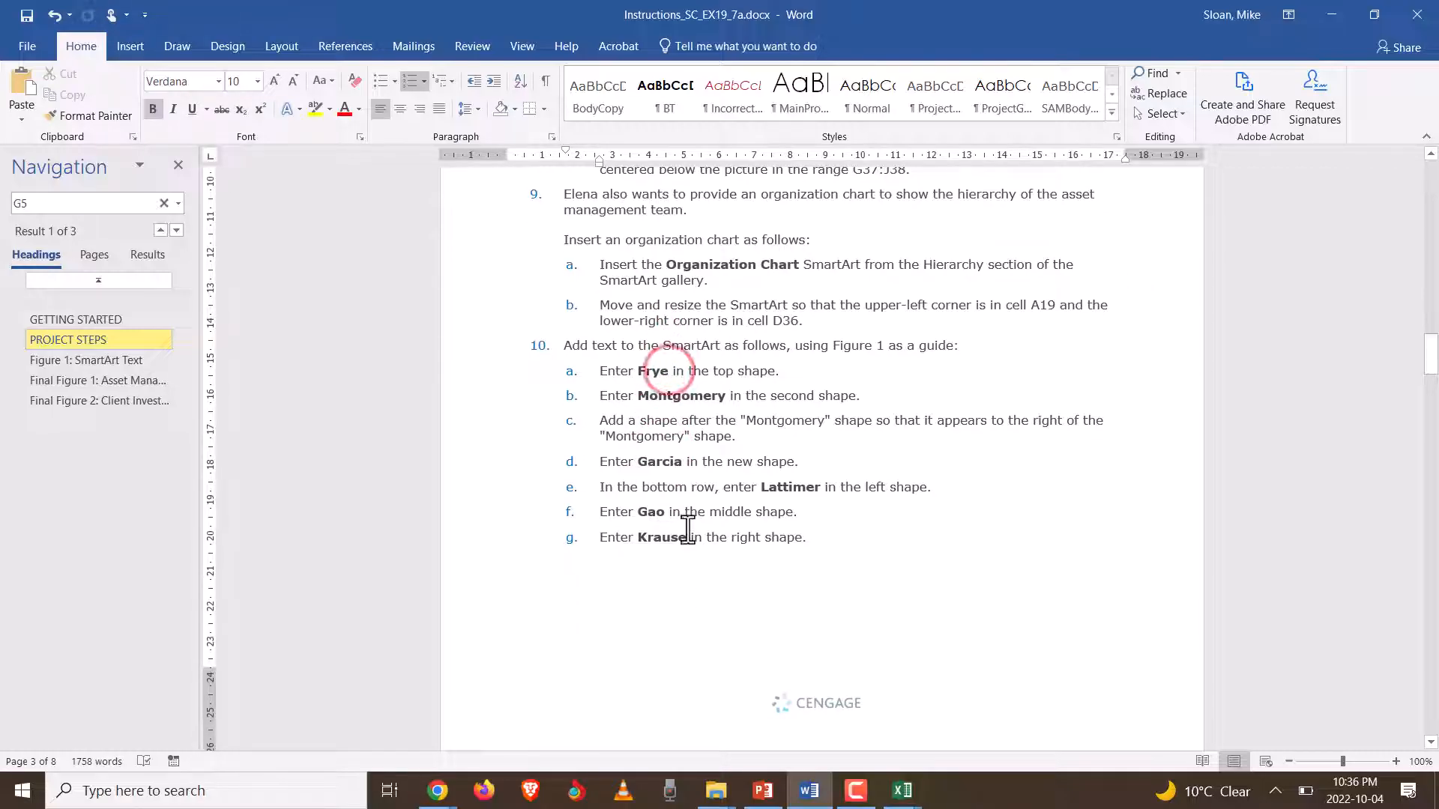
key(alt+Tab)
click(217, 436)
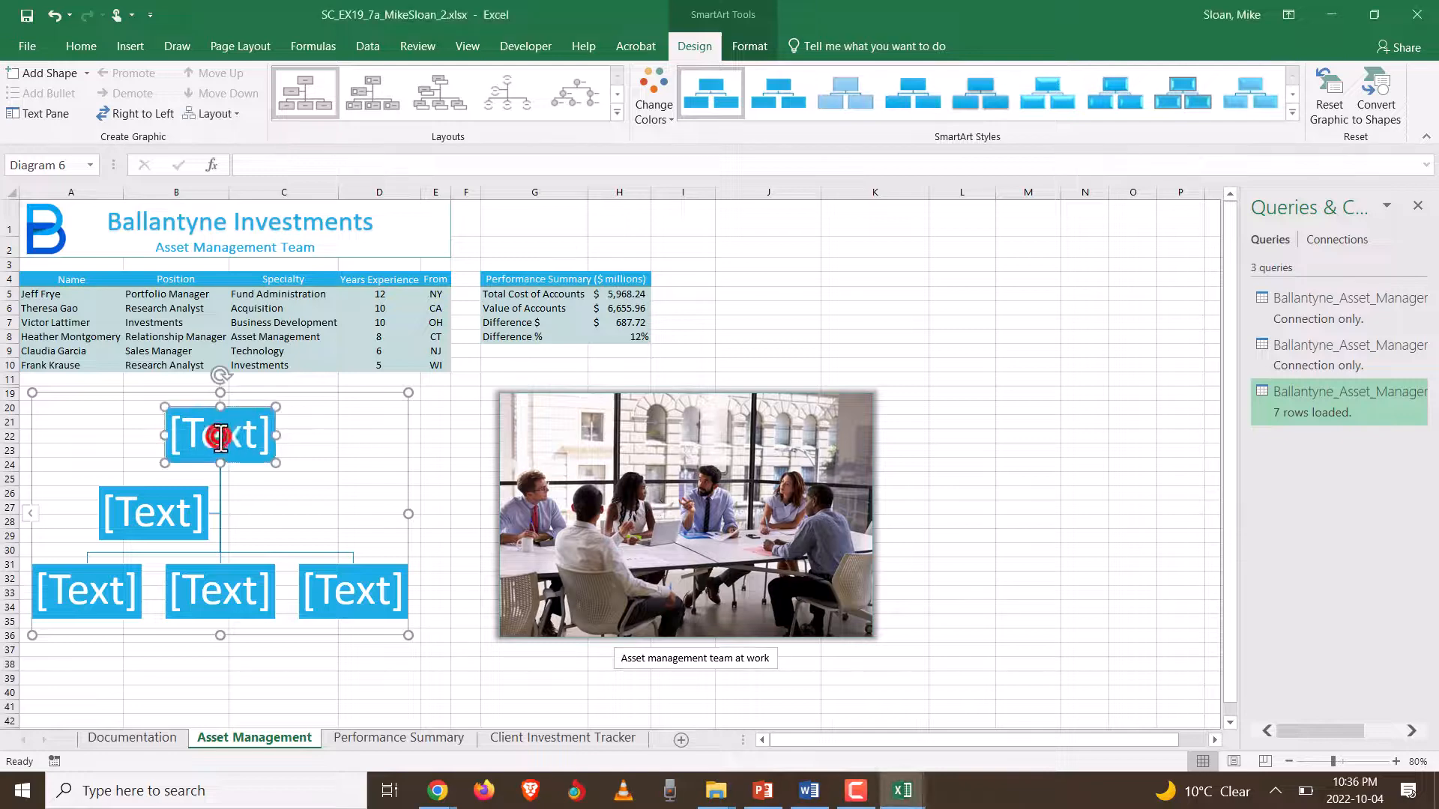
click(175, 434)
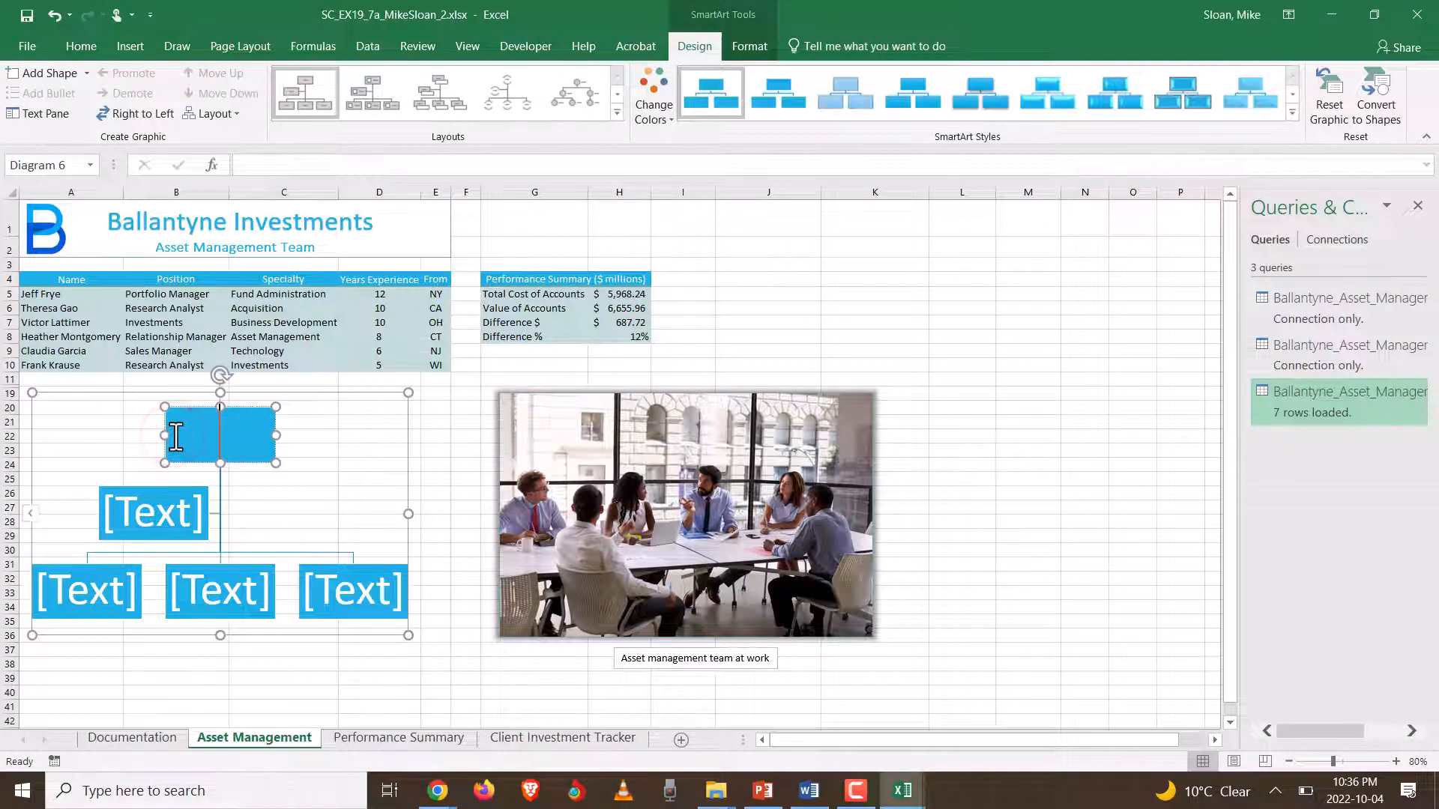
text(Frye)
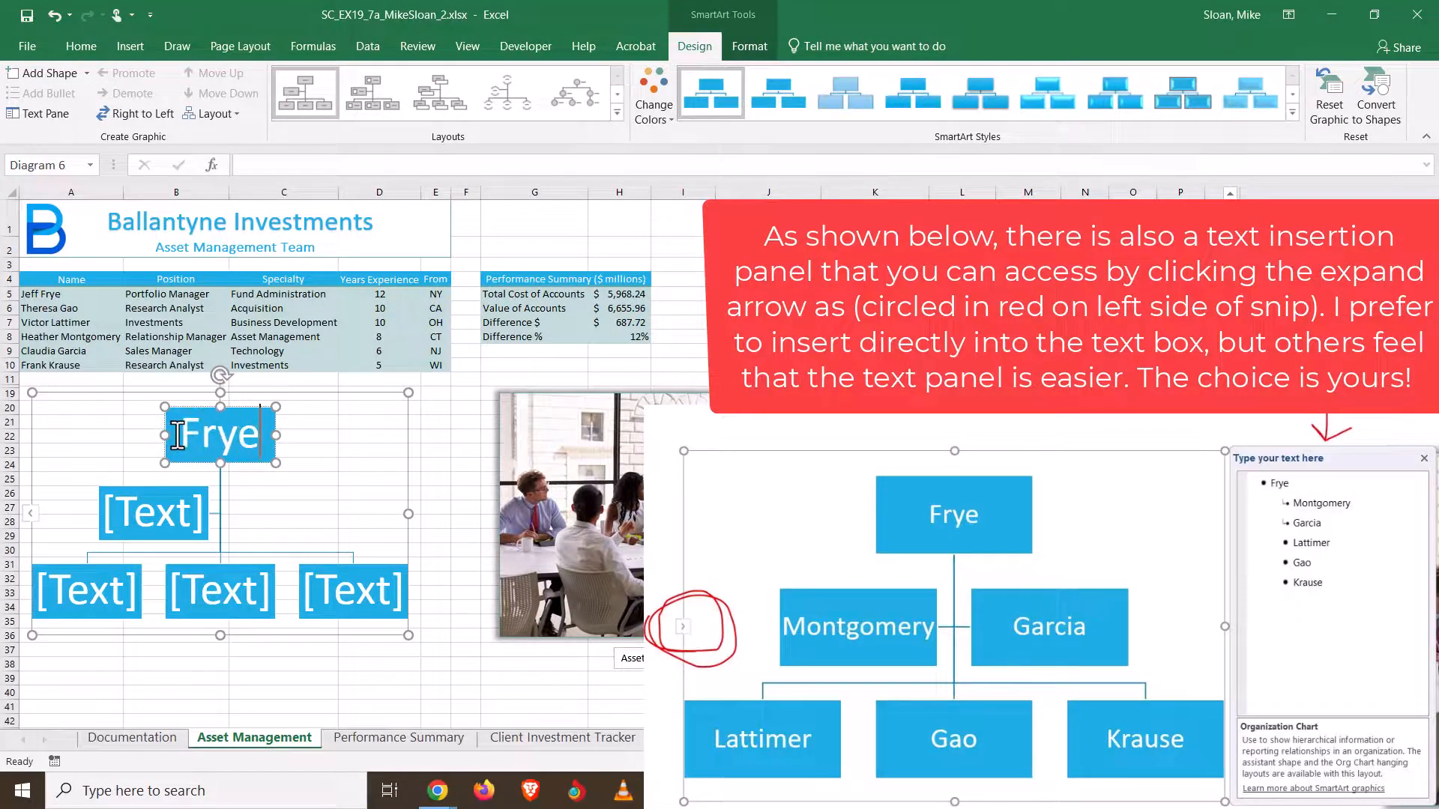
- Check step 10b in Word and enter its surname in the second shape of the Excel organization chart
click(177, 501)
key(alt+Tab)
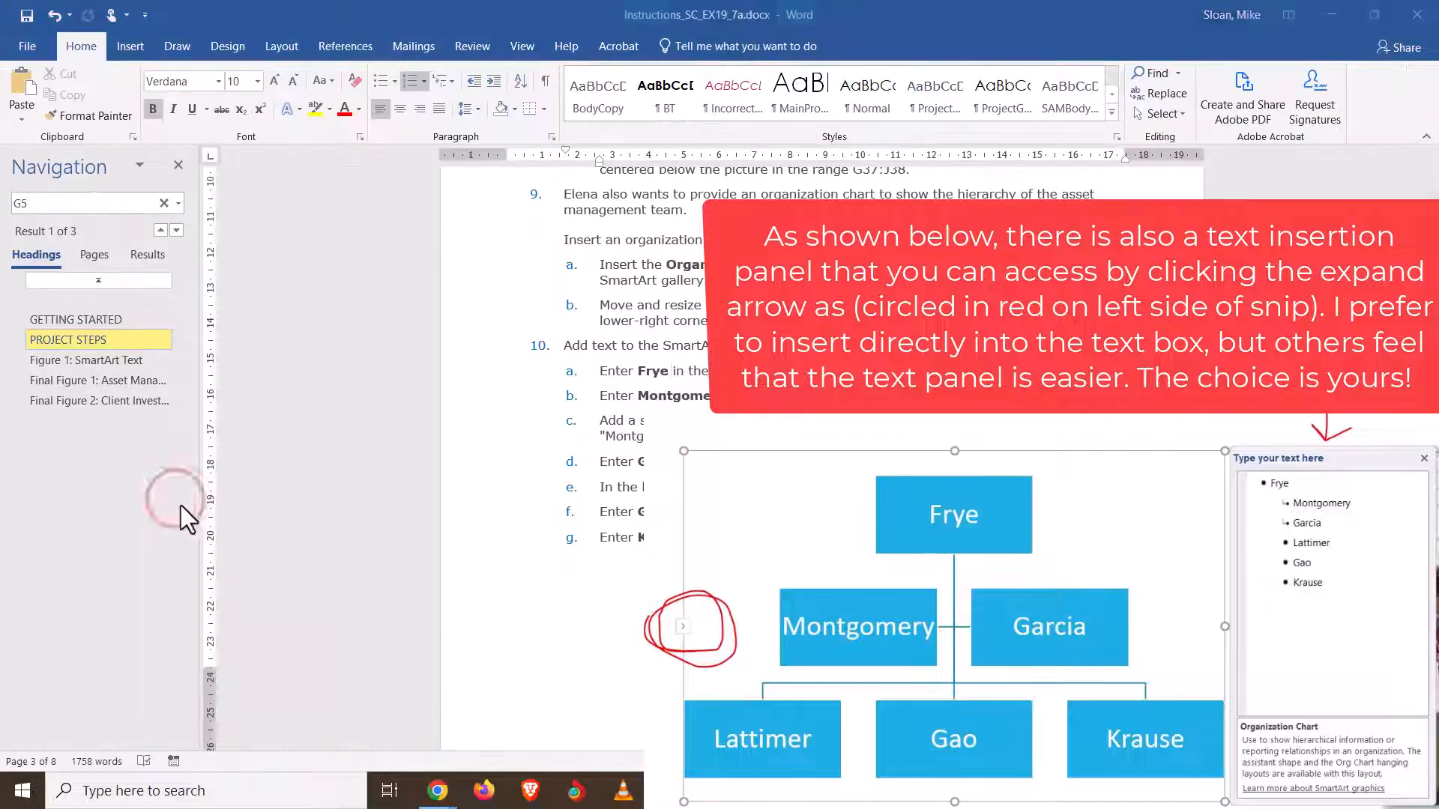
key(alt+Tab)
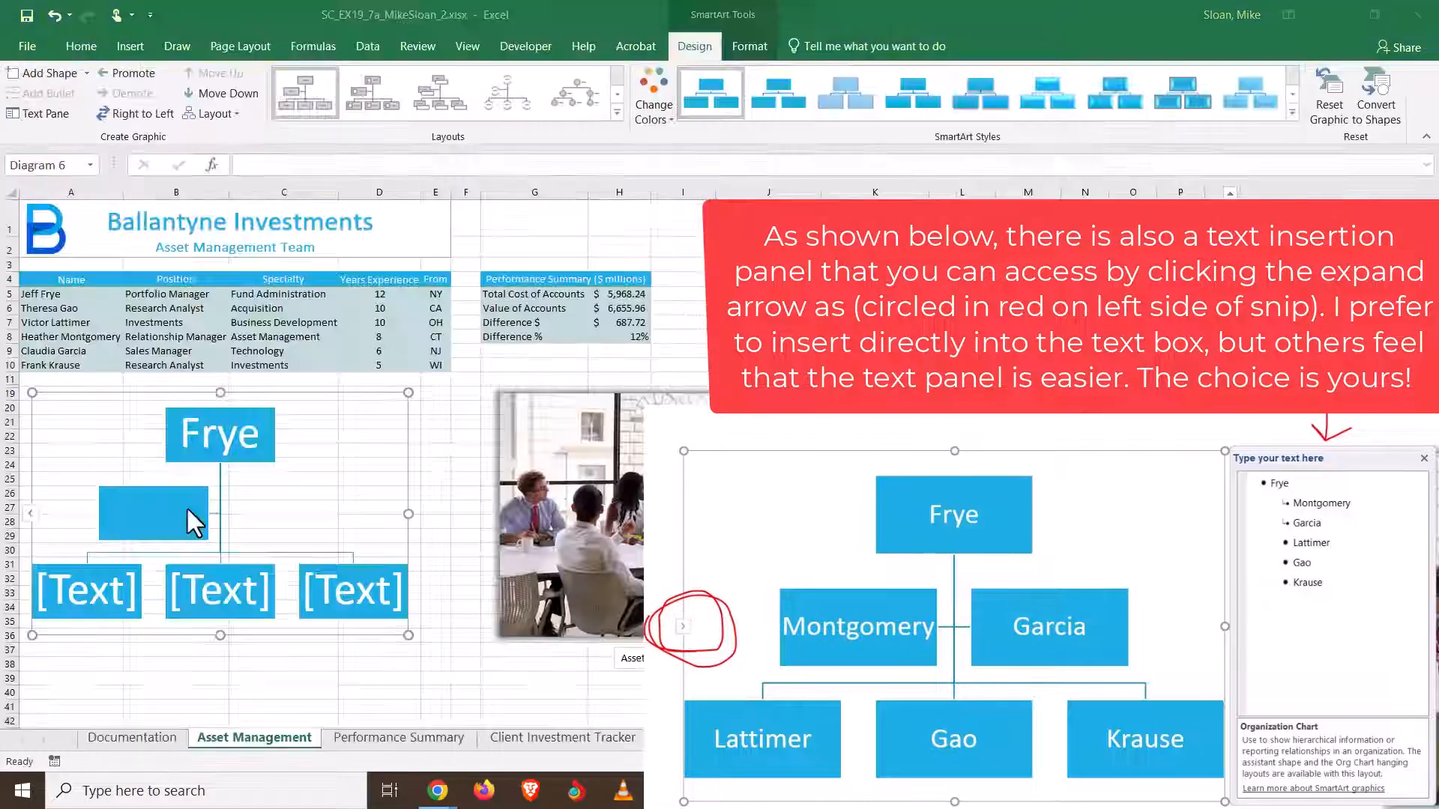
text(Mon)
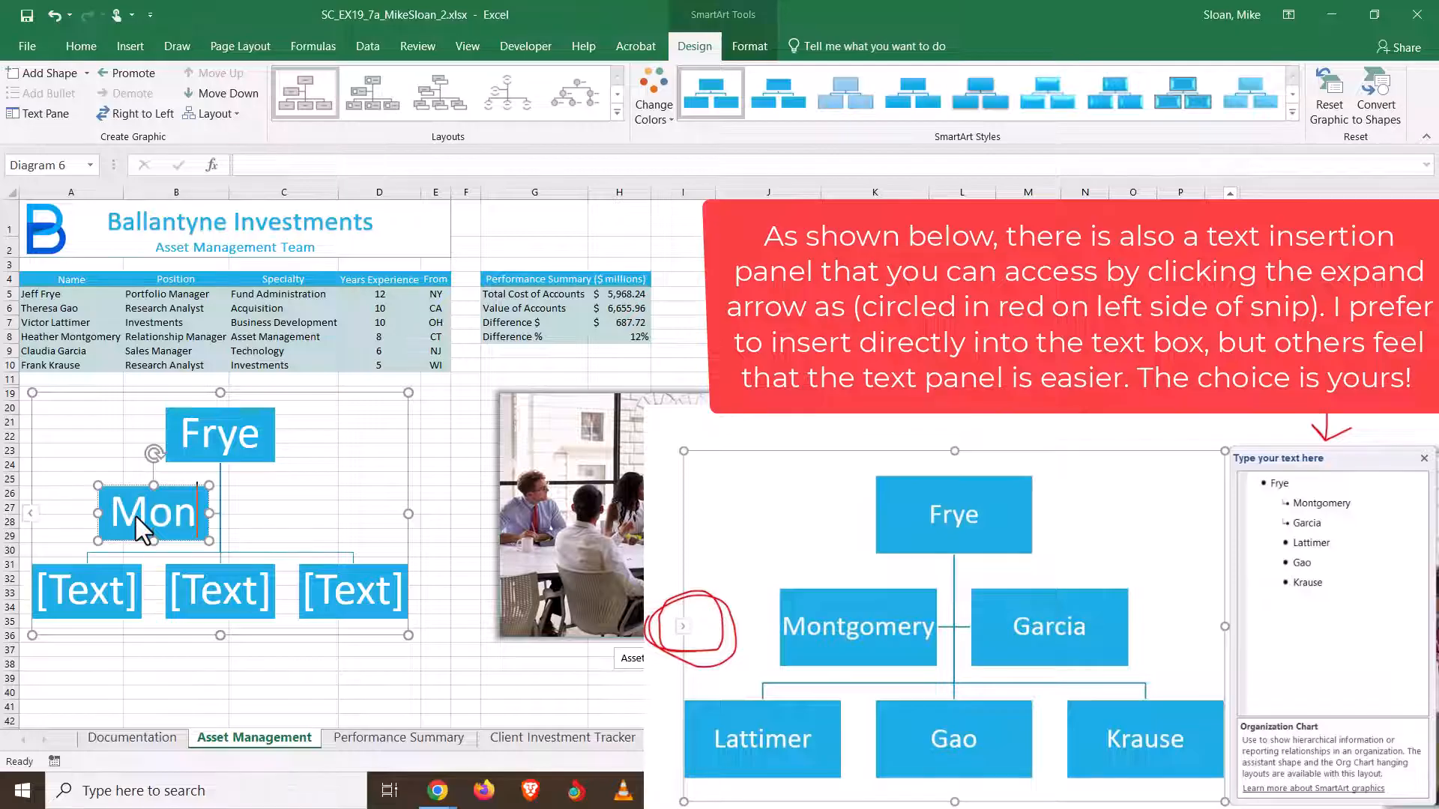
text(tgomery)
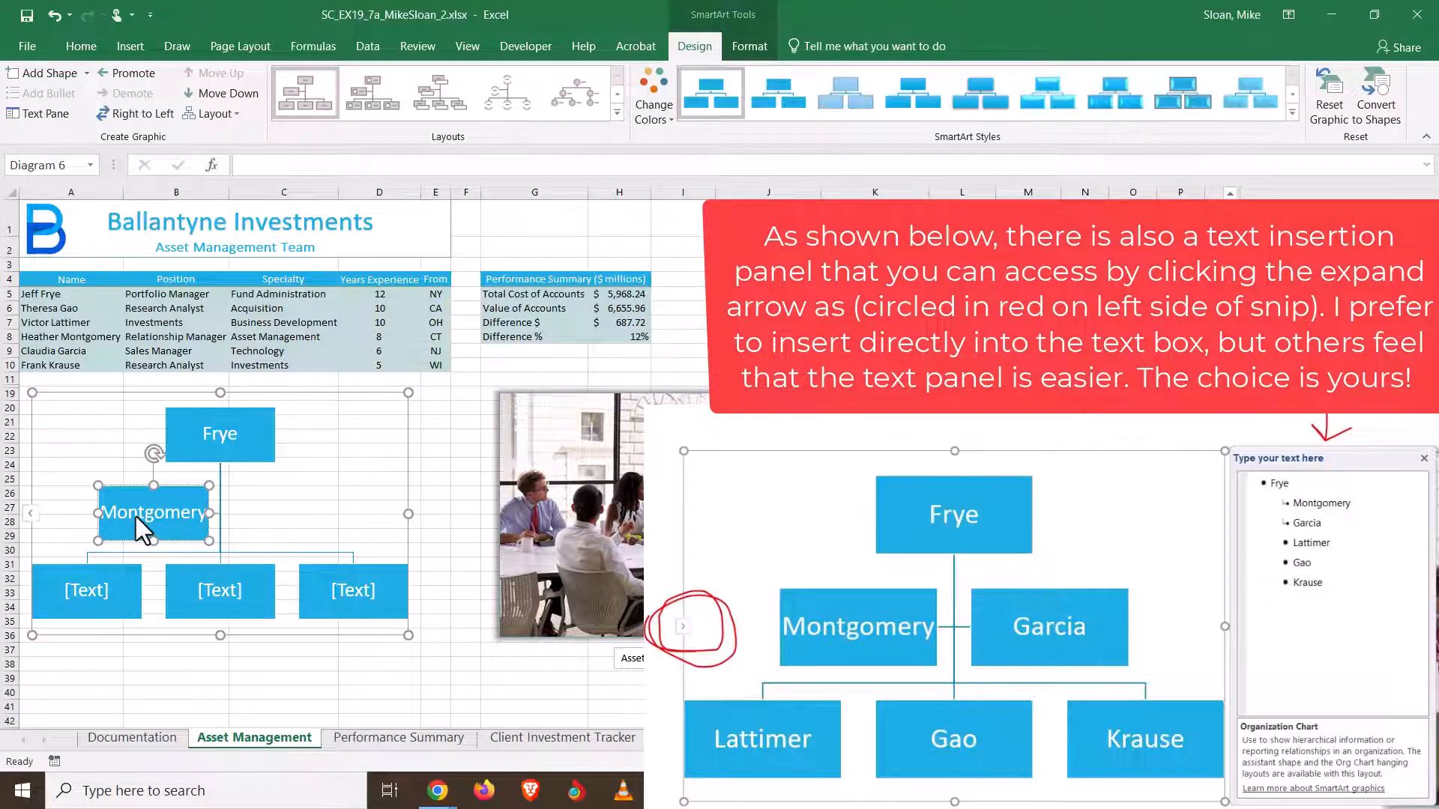
- Check step 10c in Word, then add a shape after the second shape in the Excel organization chart
key(alt+Tab)
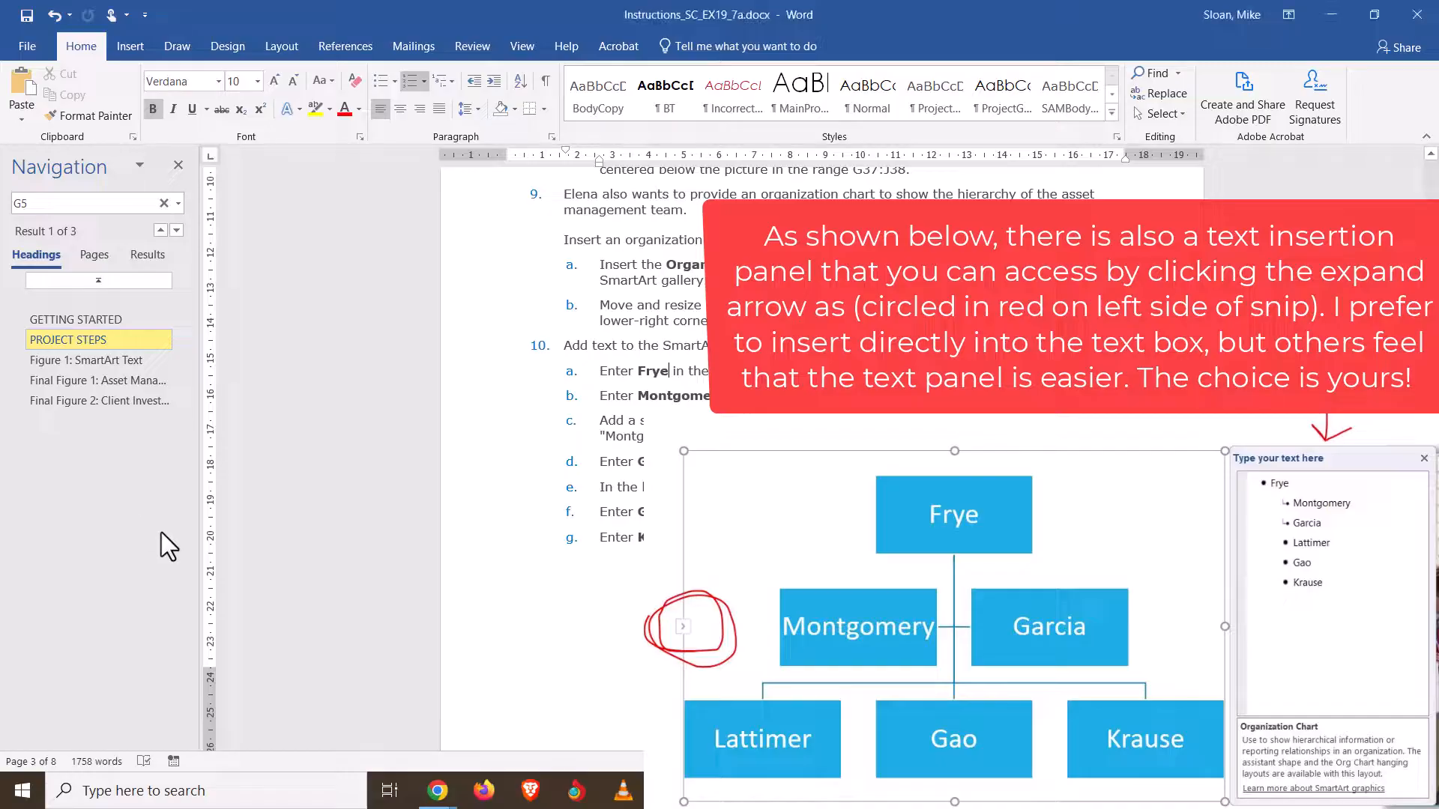
key(alt+Tab)
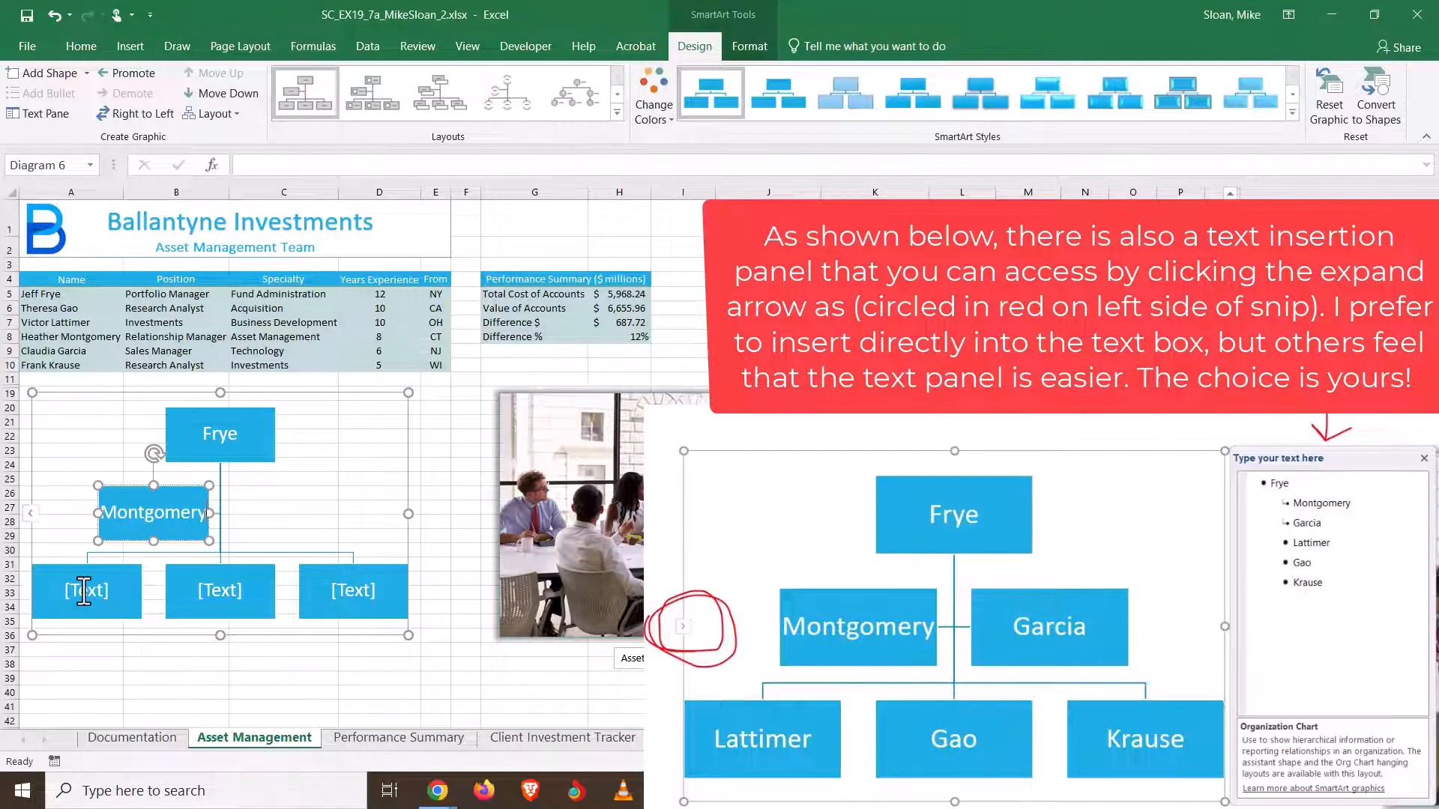
key(alt+Tab)
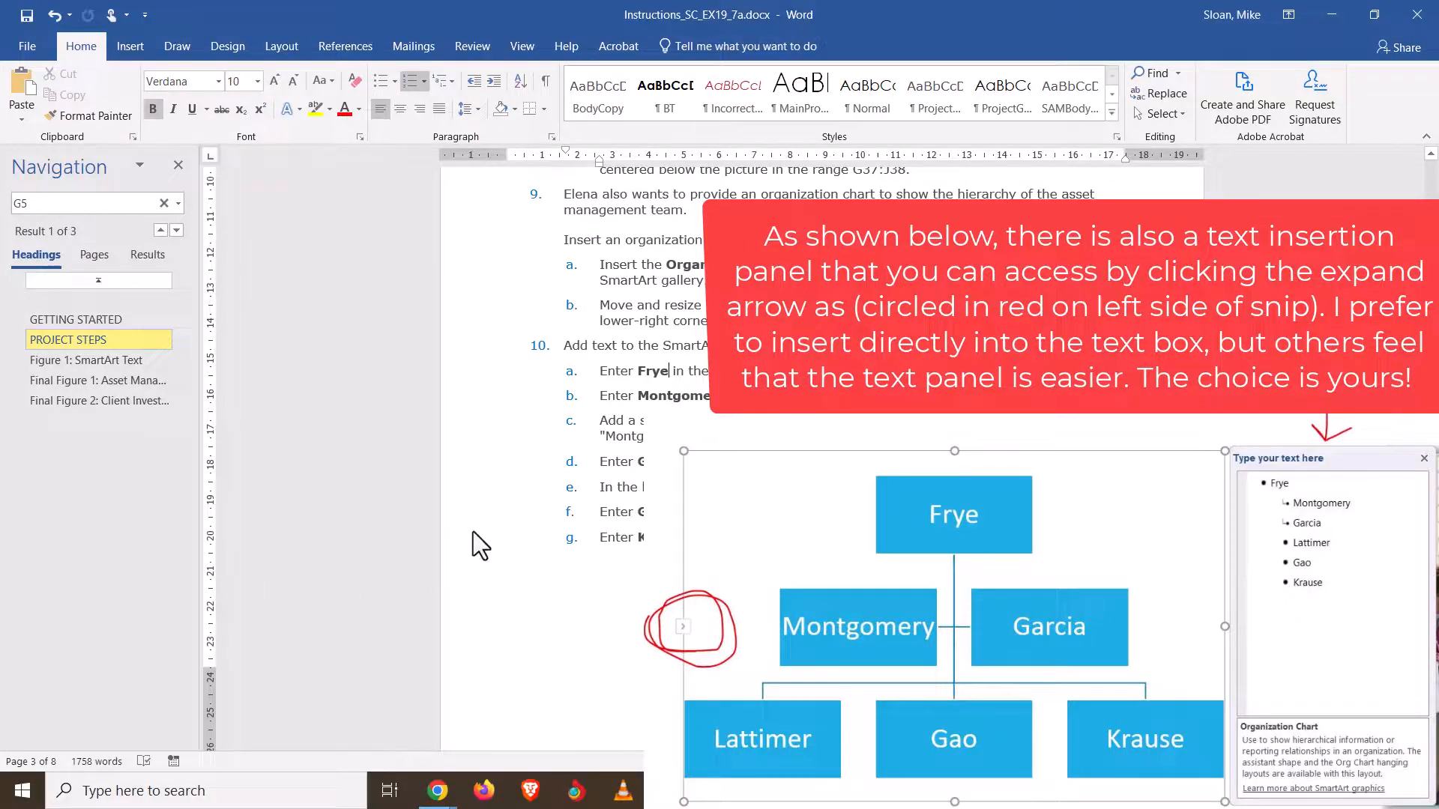
key(alt+Tab)
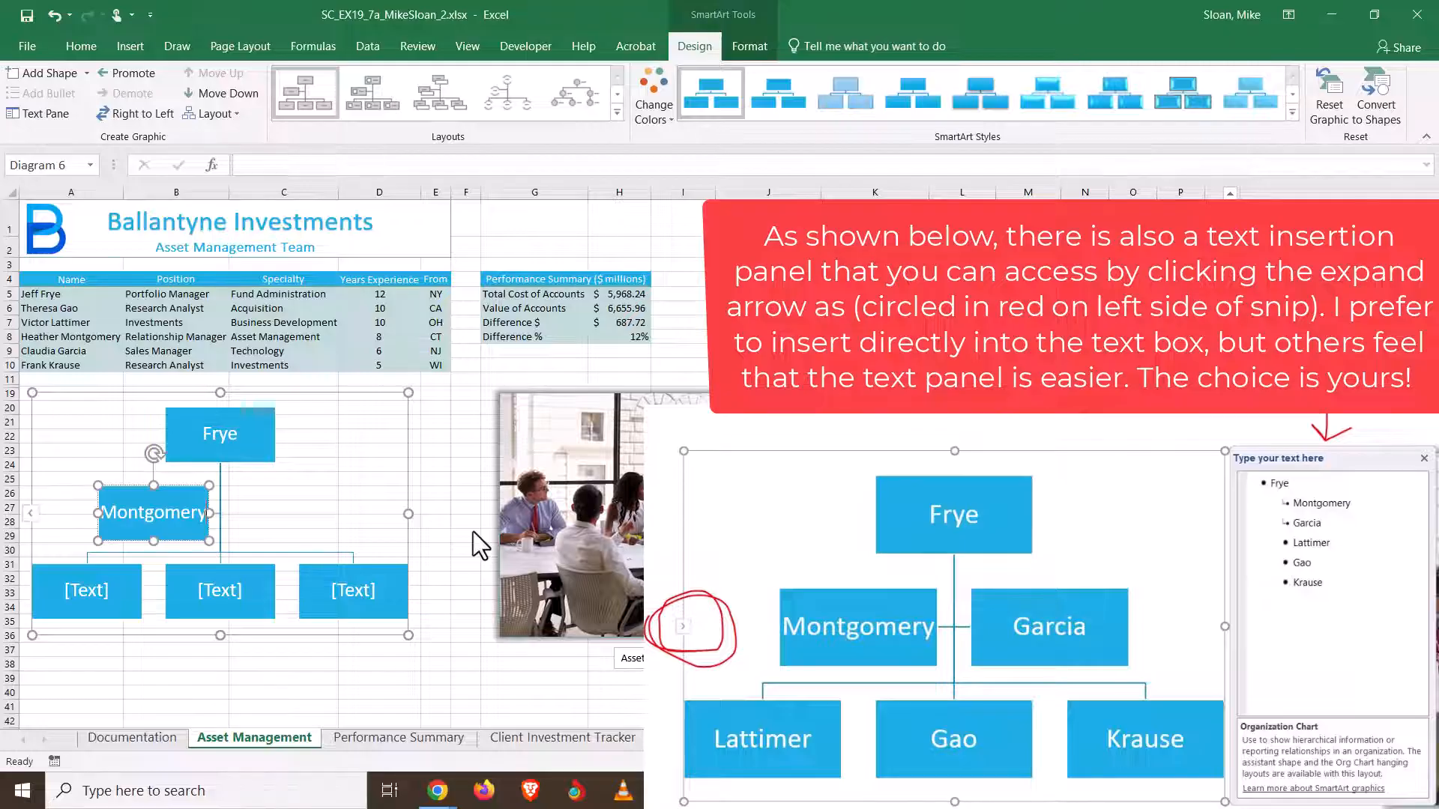
key(ctrl+z)
right_click(203, 500)
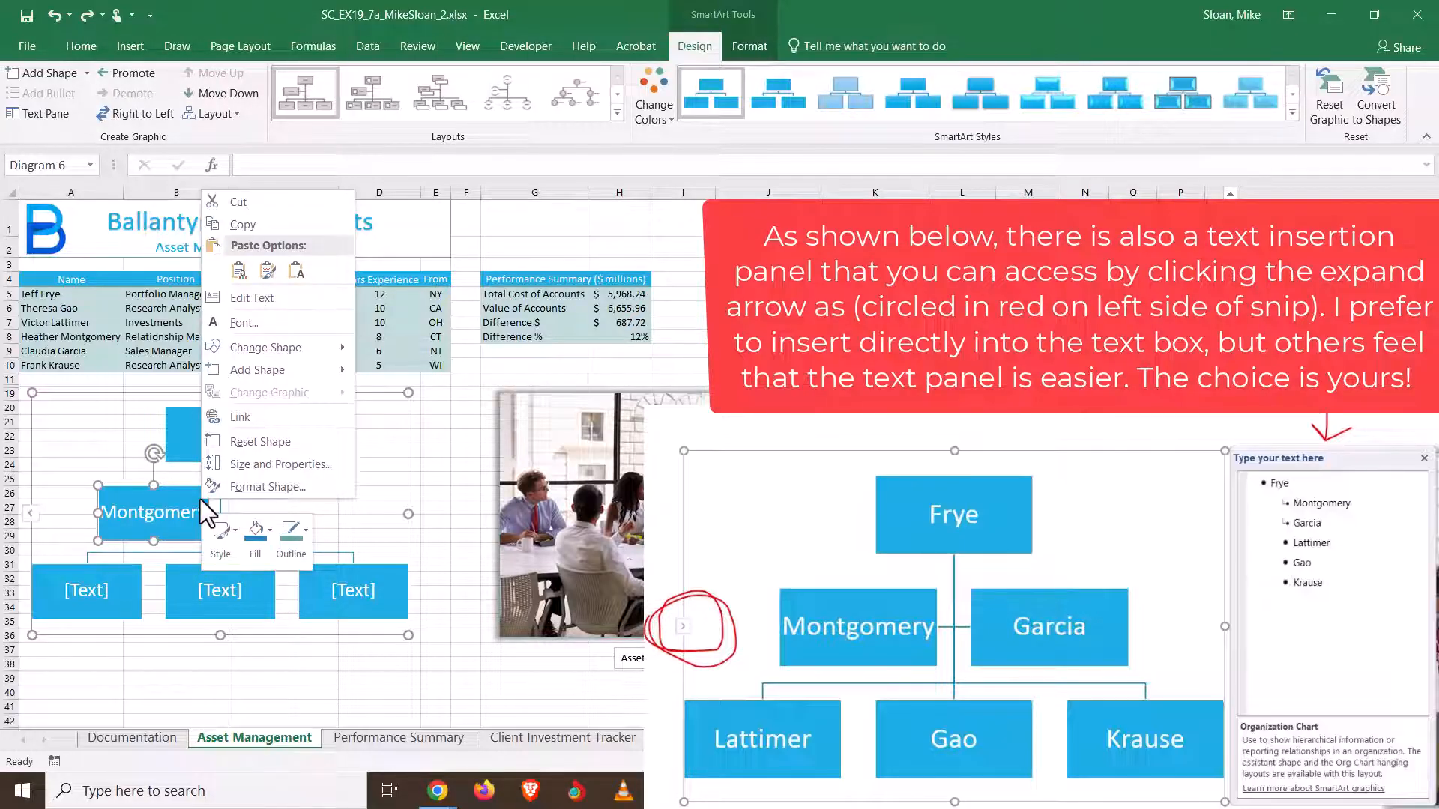
mouse_move(264, 376)
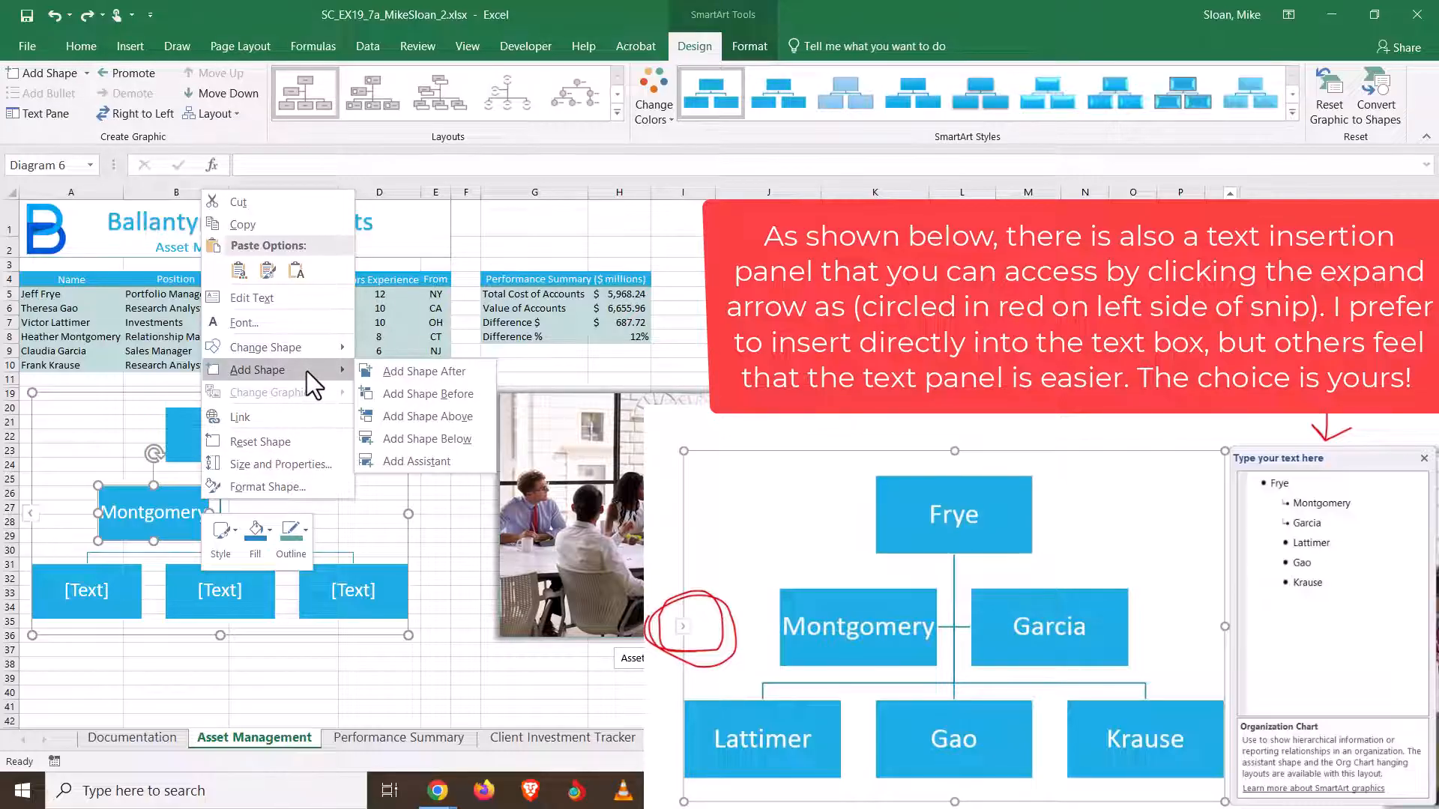
click(424, 375)
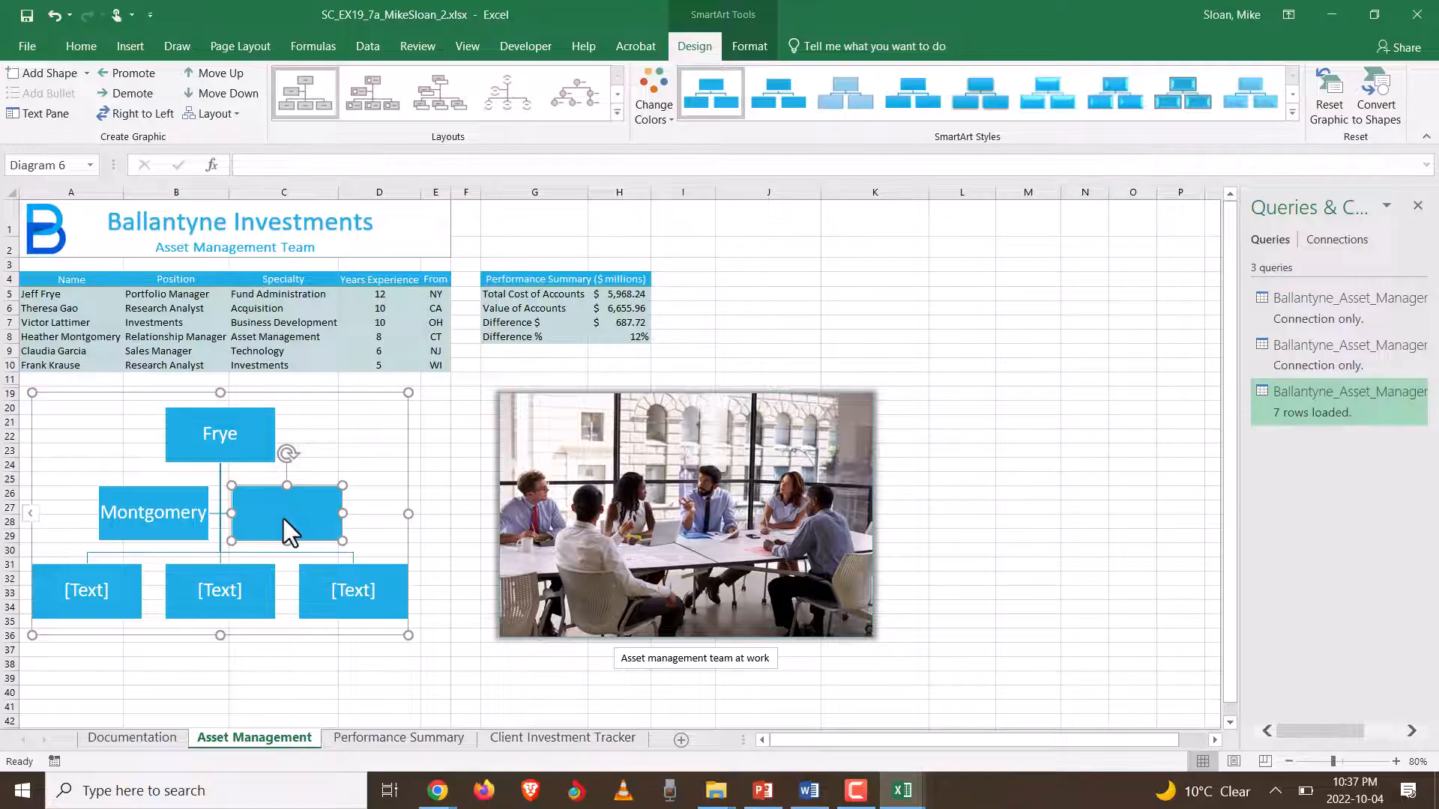
- Check step 10d in Word and enter its surname in the newly added shape of the Excel organization chart
key(alt+Tab)
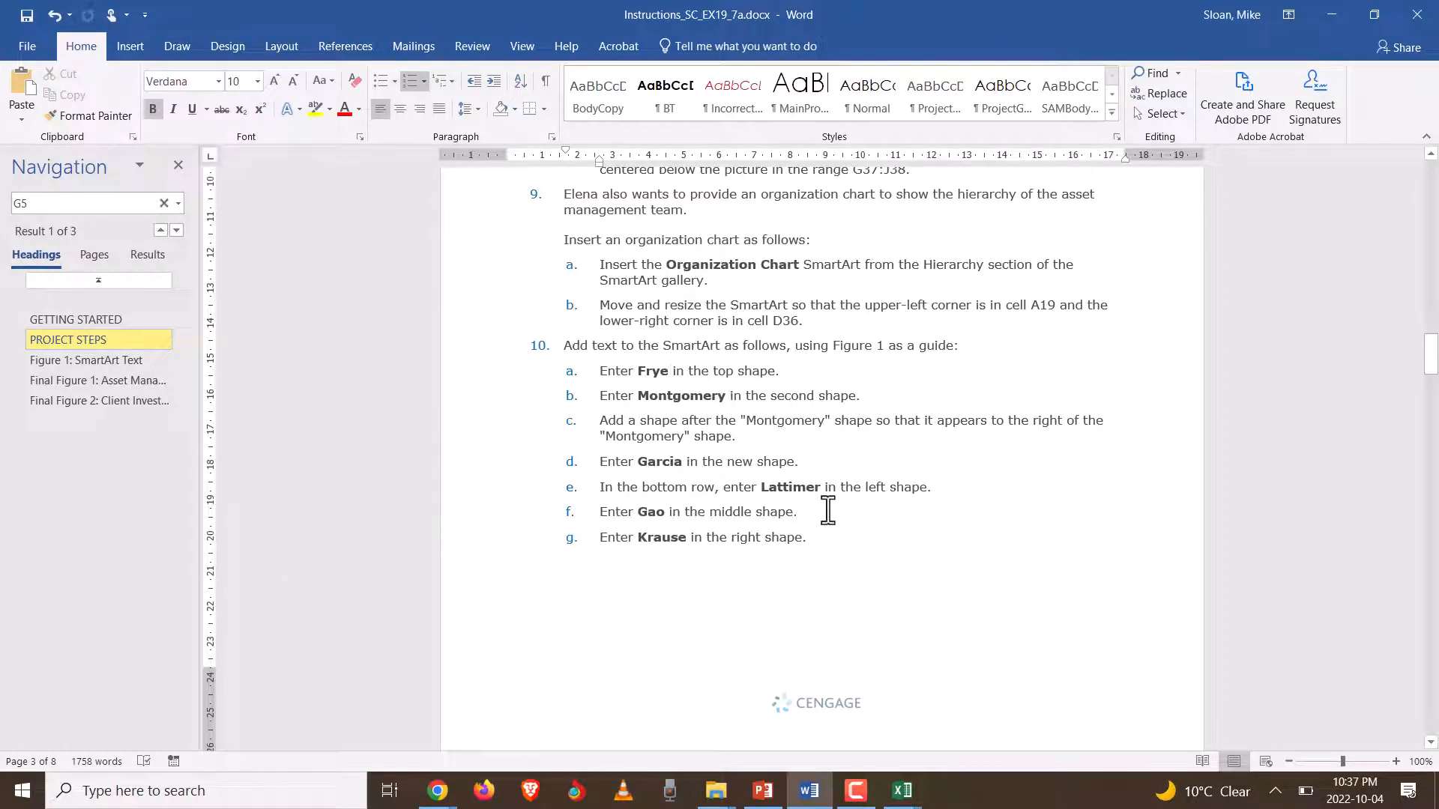
key(alt+Tab)
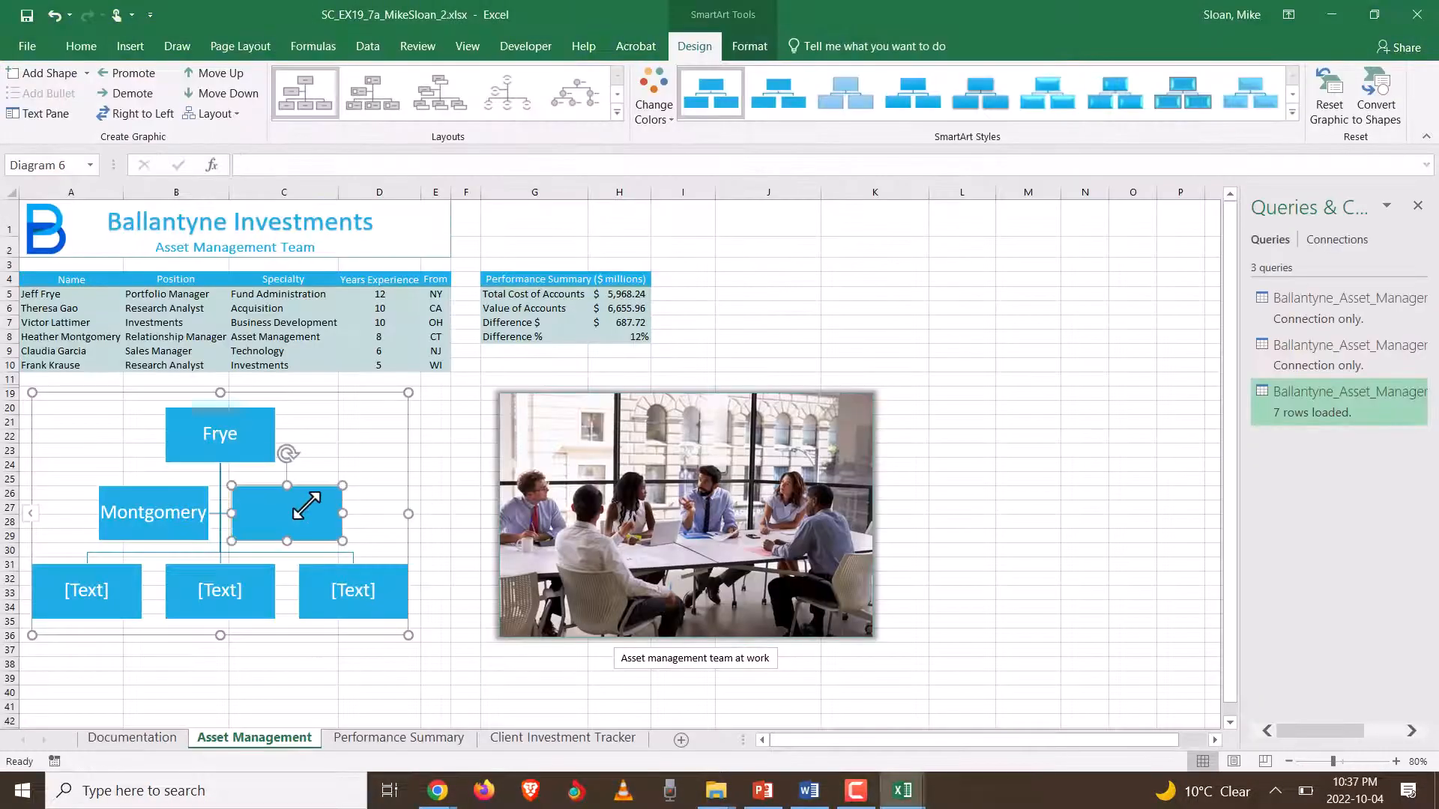
click(293, 514)
right_click(293, 513)
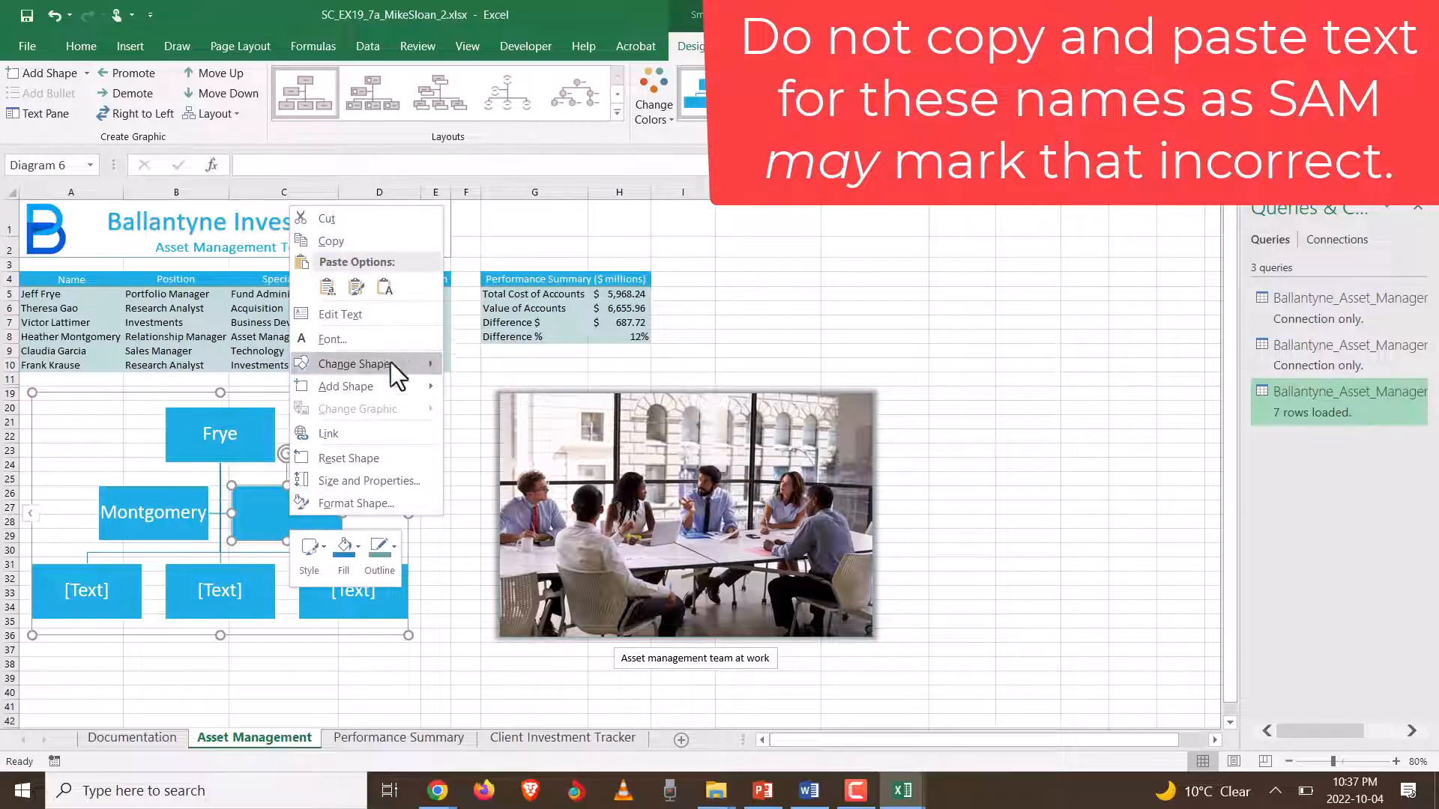
click(376, 313)
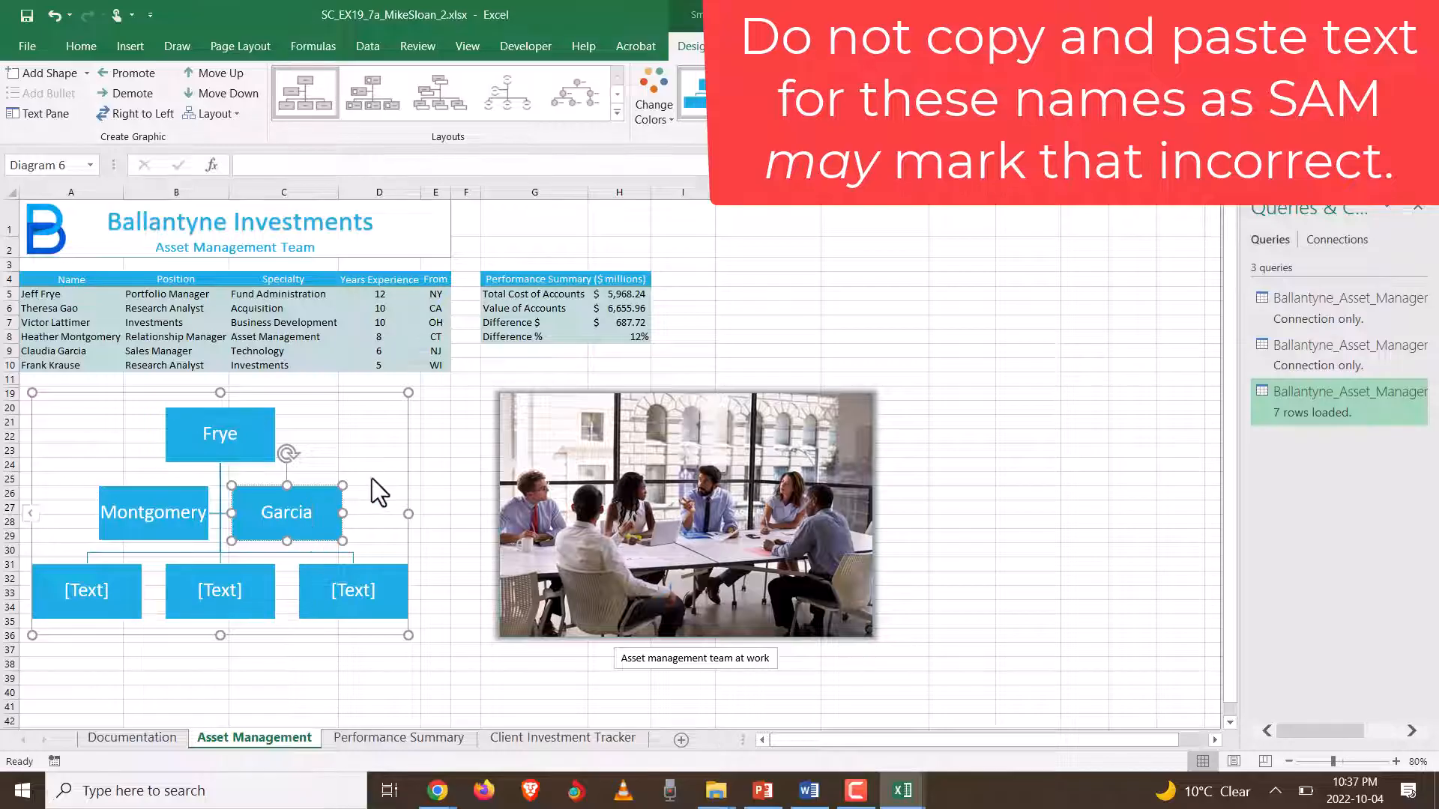
- Check step 10e in Word and enter its surname in the left shape of the Excel chart's bottom row
click(70, 600)
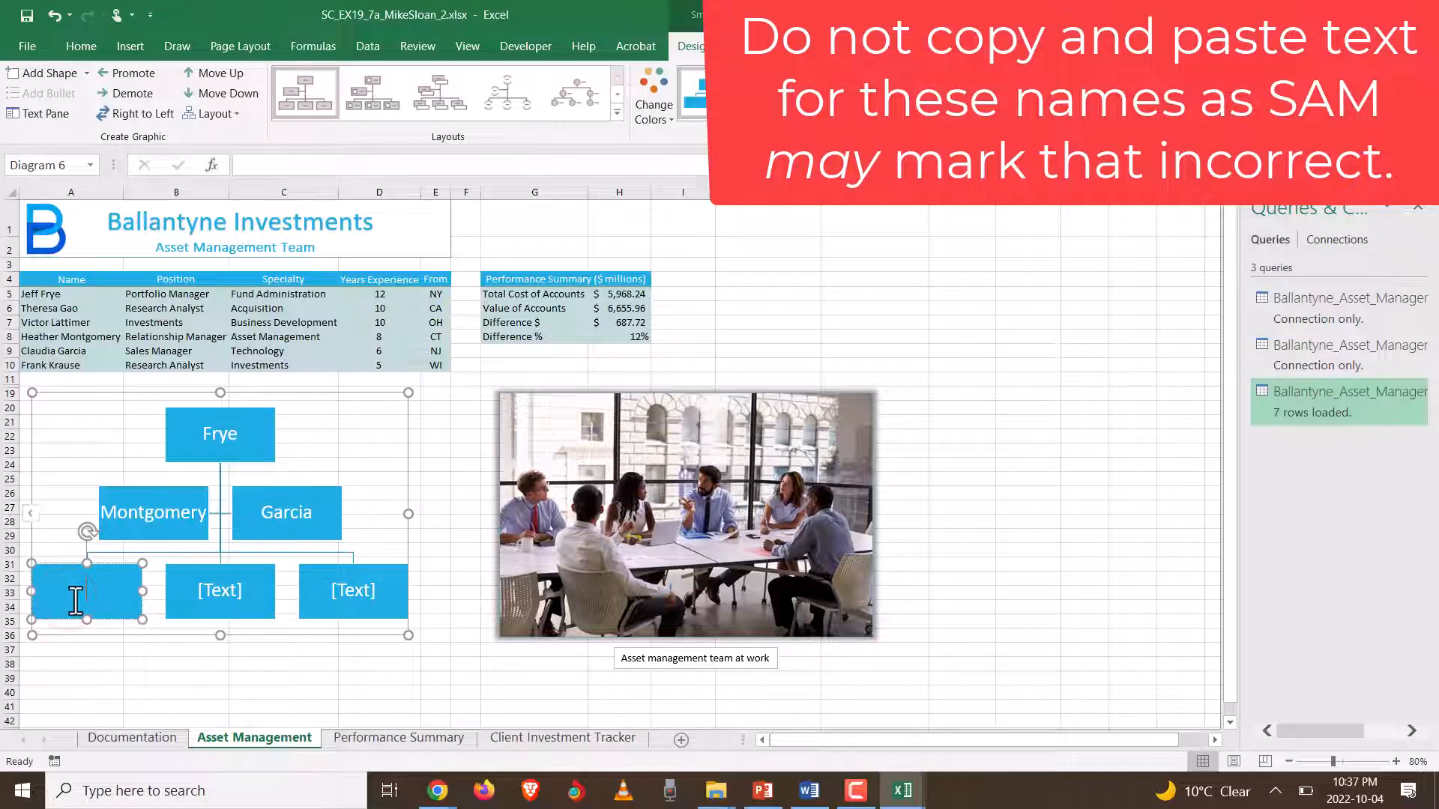
key(alt+Tab)
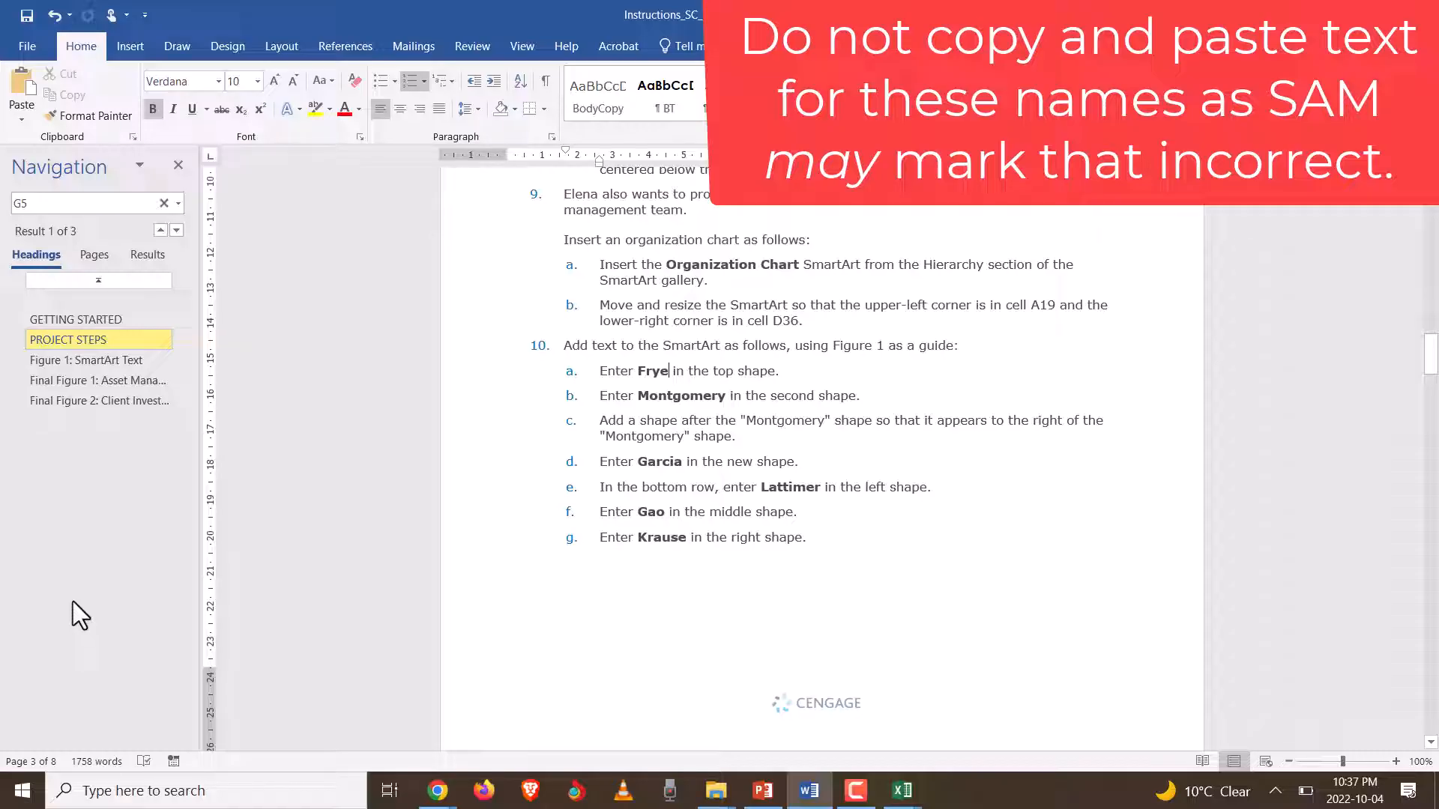
key(alt+Tab)
click(103, 596)
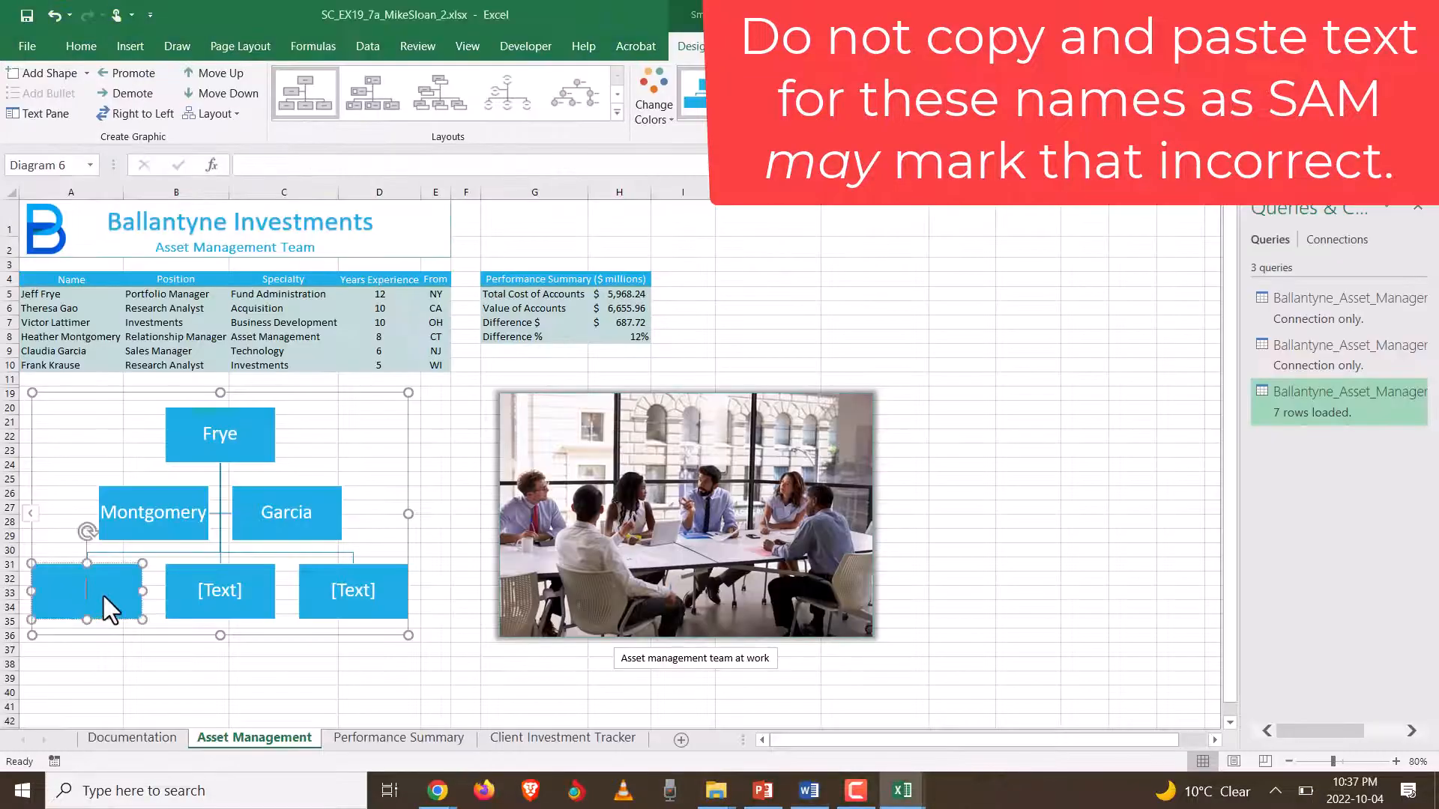
text(Lattimer)
- Check steps 10f and 10g in Word and enter their surnames in the middle and right shapes of the Excel chart's bottom row
key(alt+Tab)
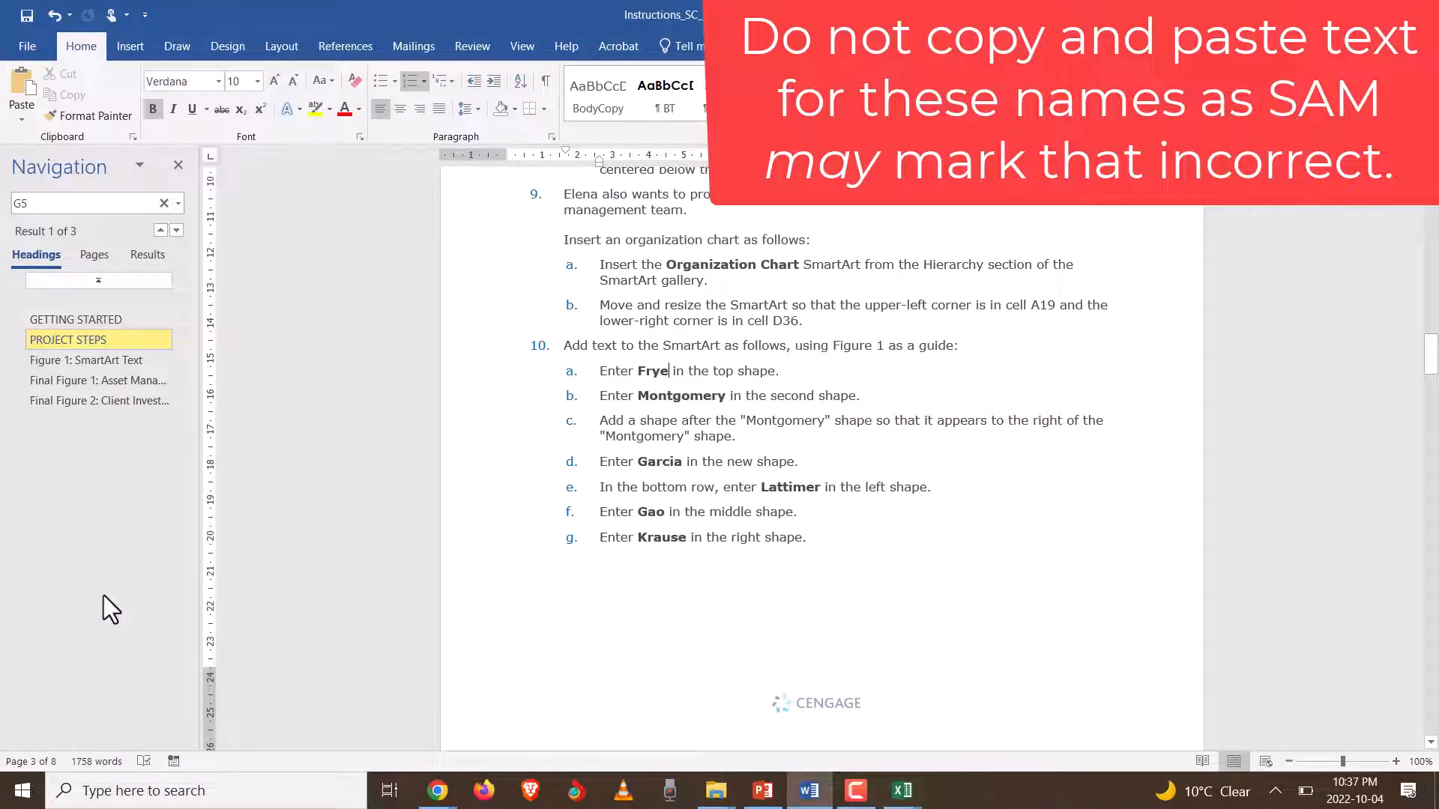
key(alt+Tab)
click(239, 594)
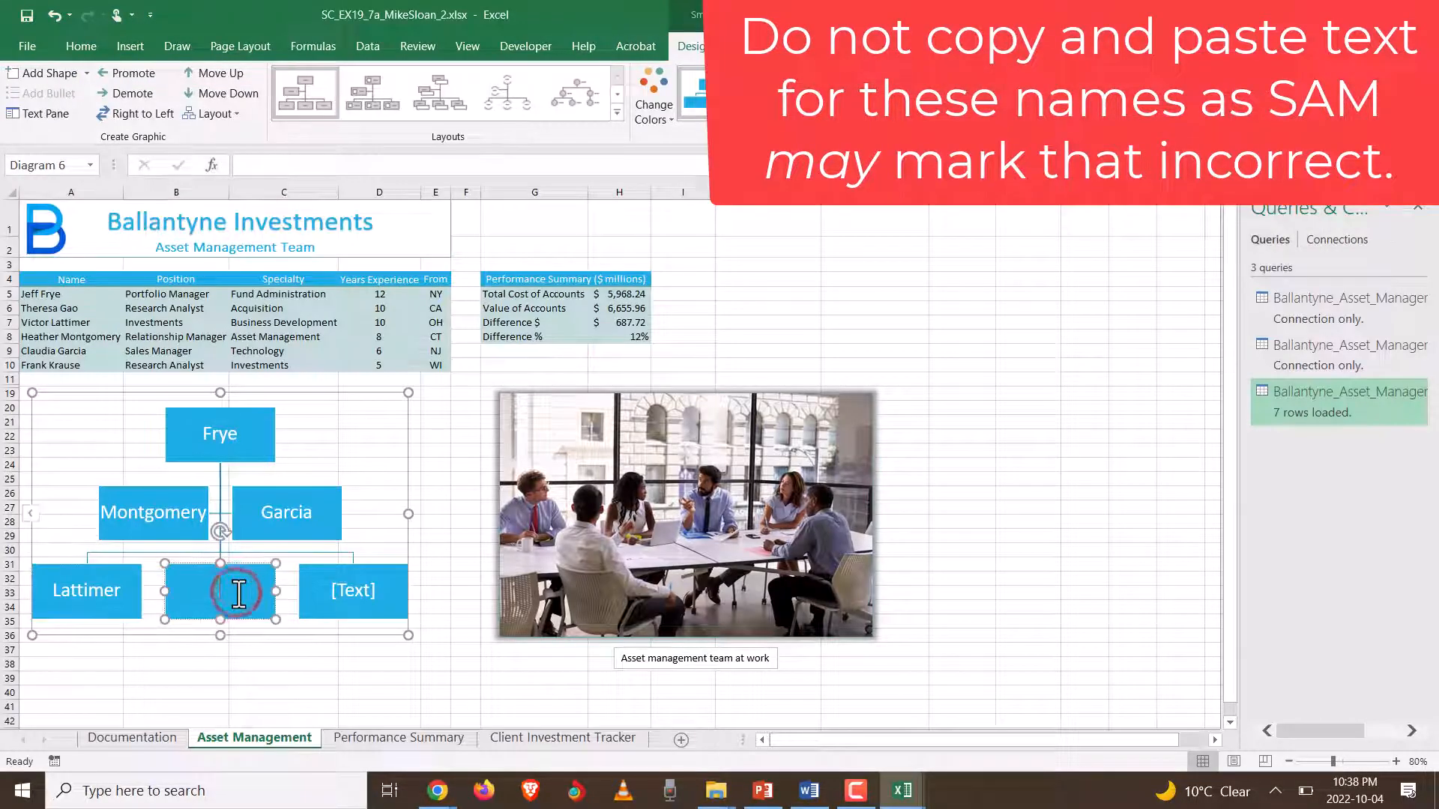
text(Gao)
click(335, 597)
text(Kraus)
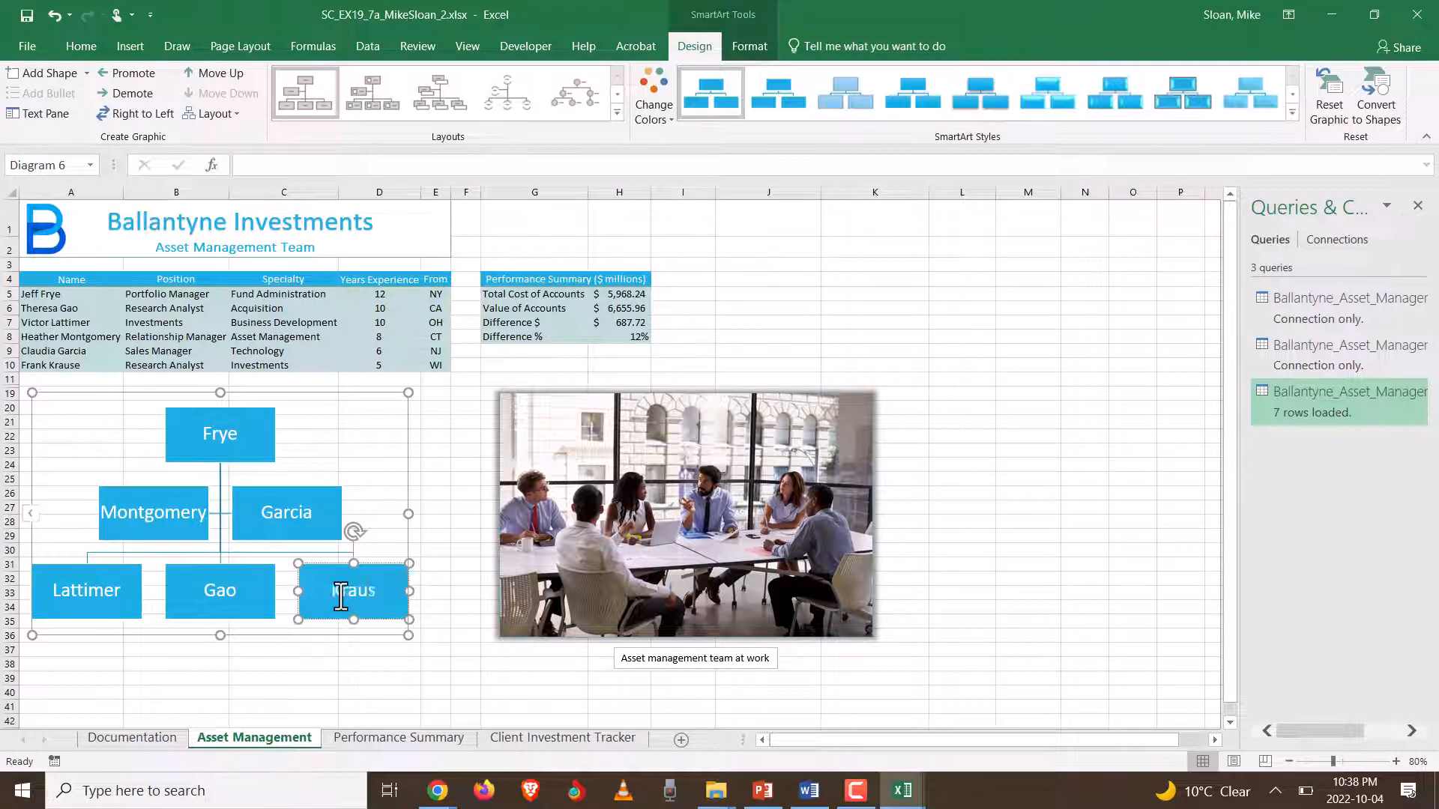
text(e)
key(alt+Tab)
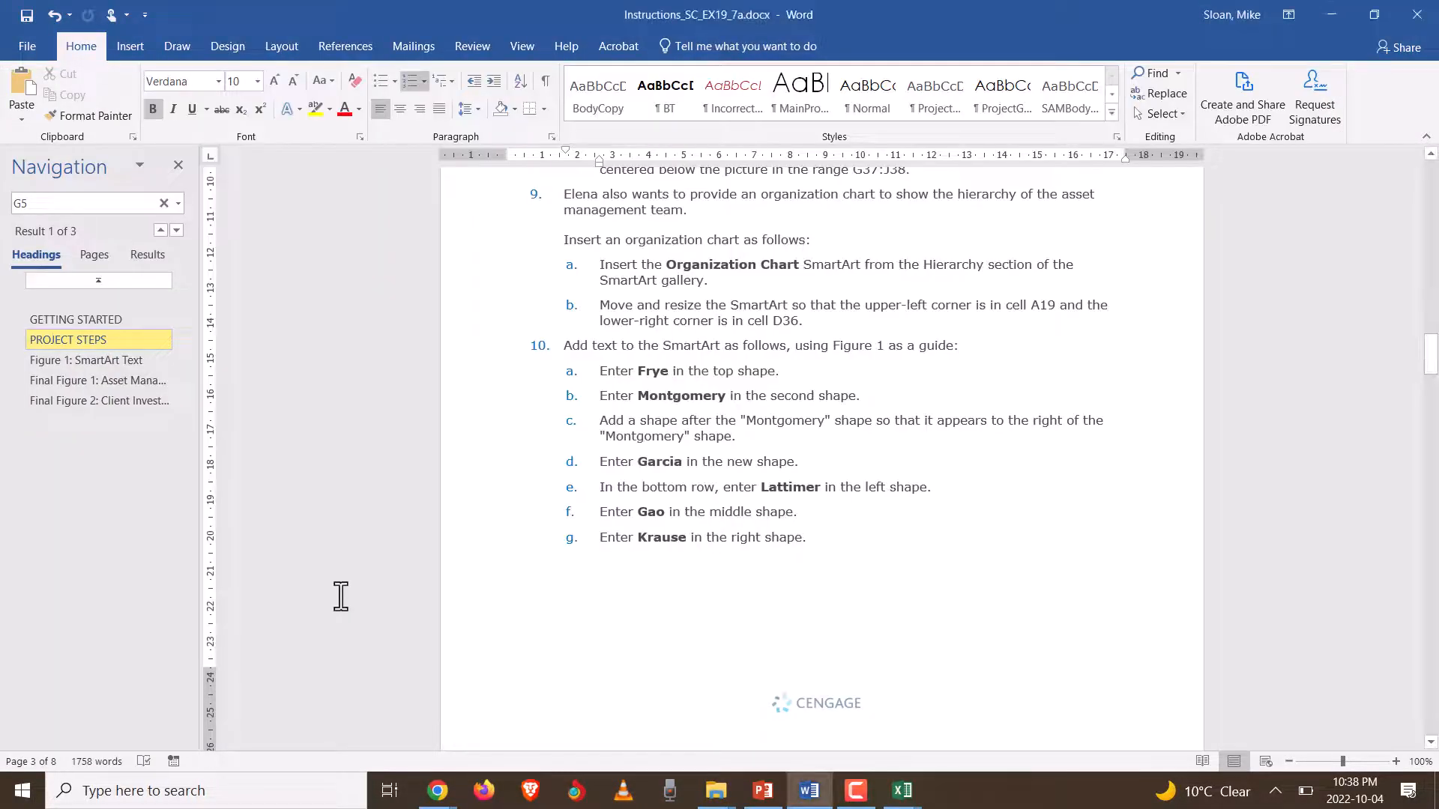
key(alt+Tab)
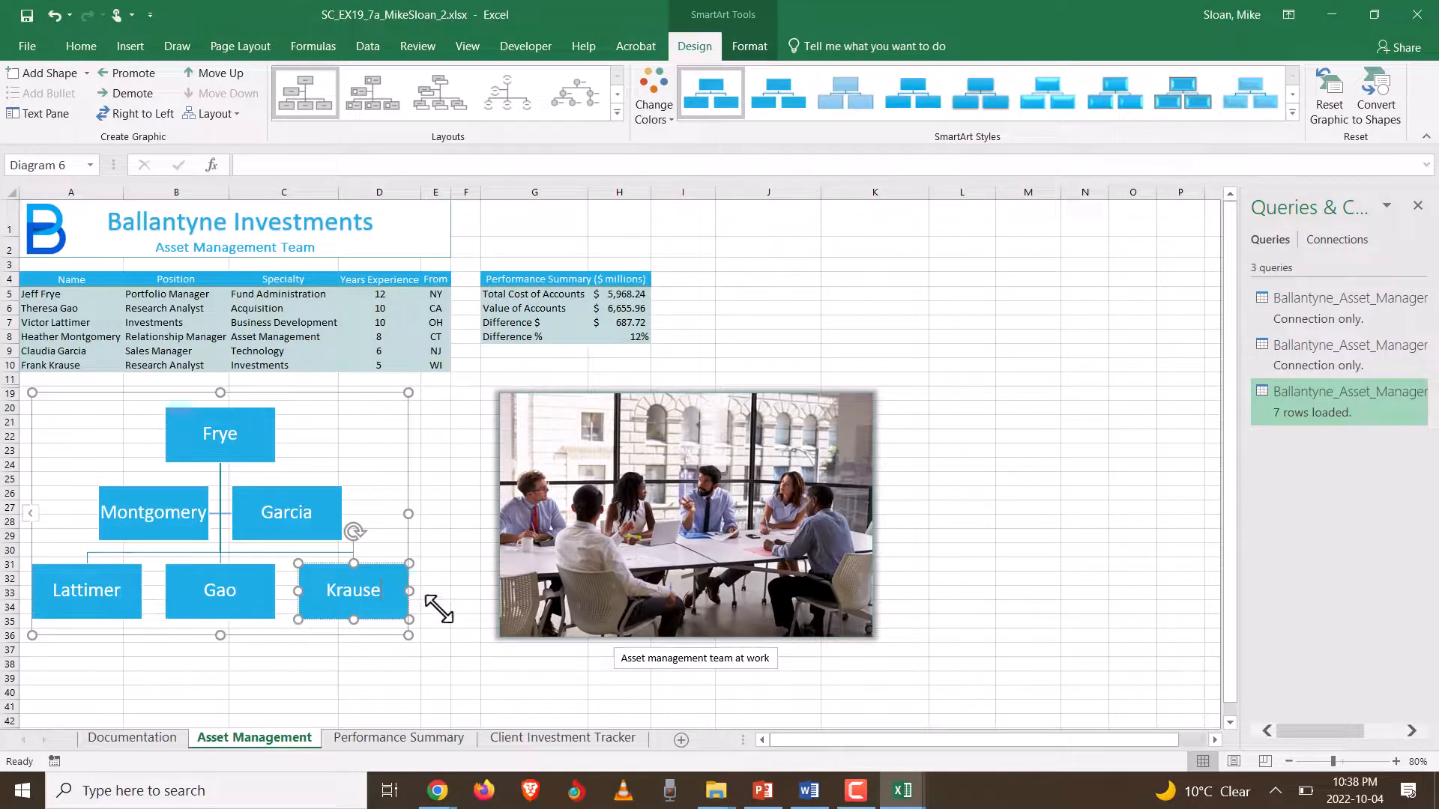
click(440, 609)
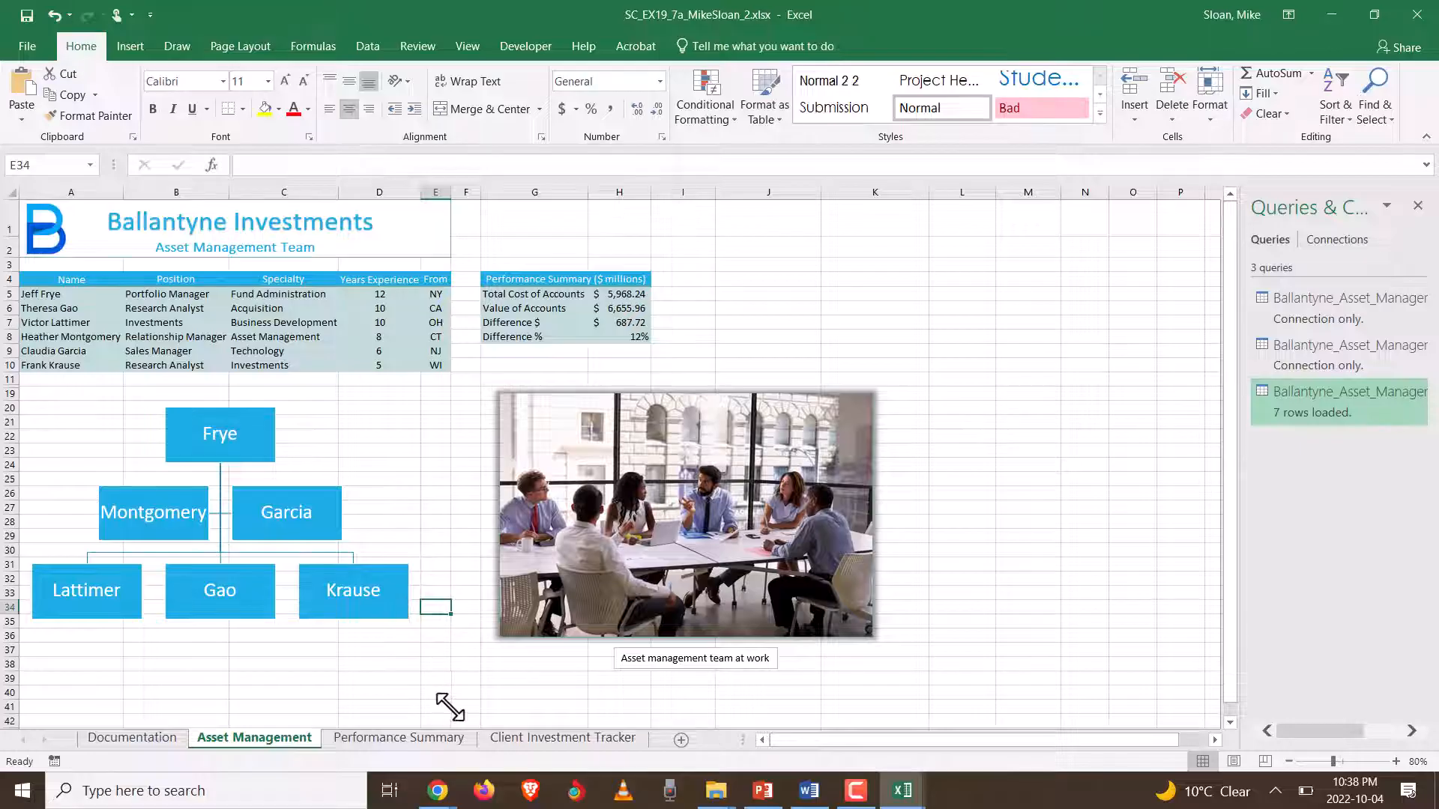
- Compare the finished Excel organization chart with Figure 1: SmartArt Text in the Word instructions
key(alt+Tab)
scroll(867, 569, down, 5)
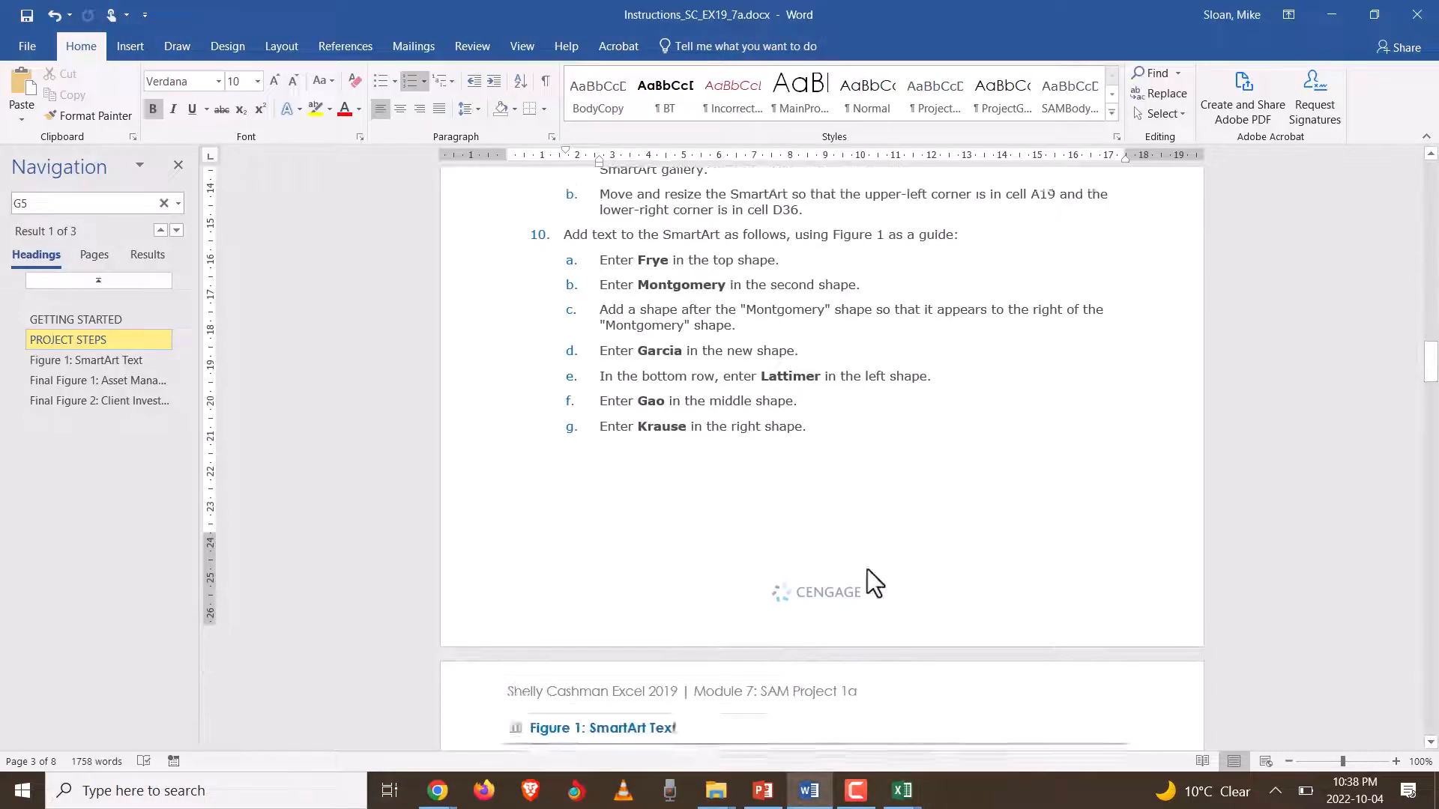
scroll(869, 576, down, 5)
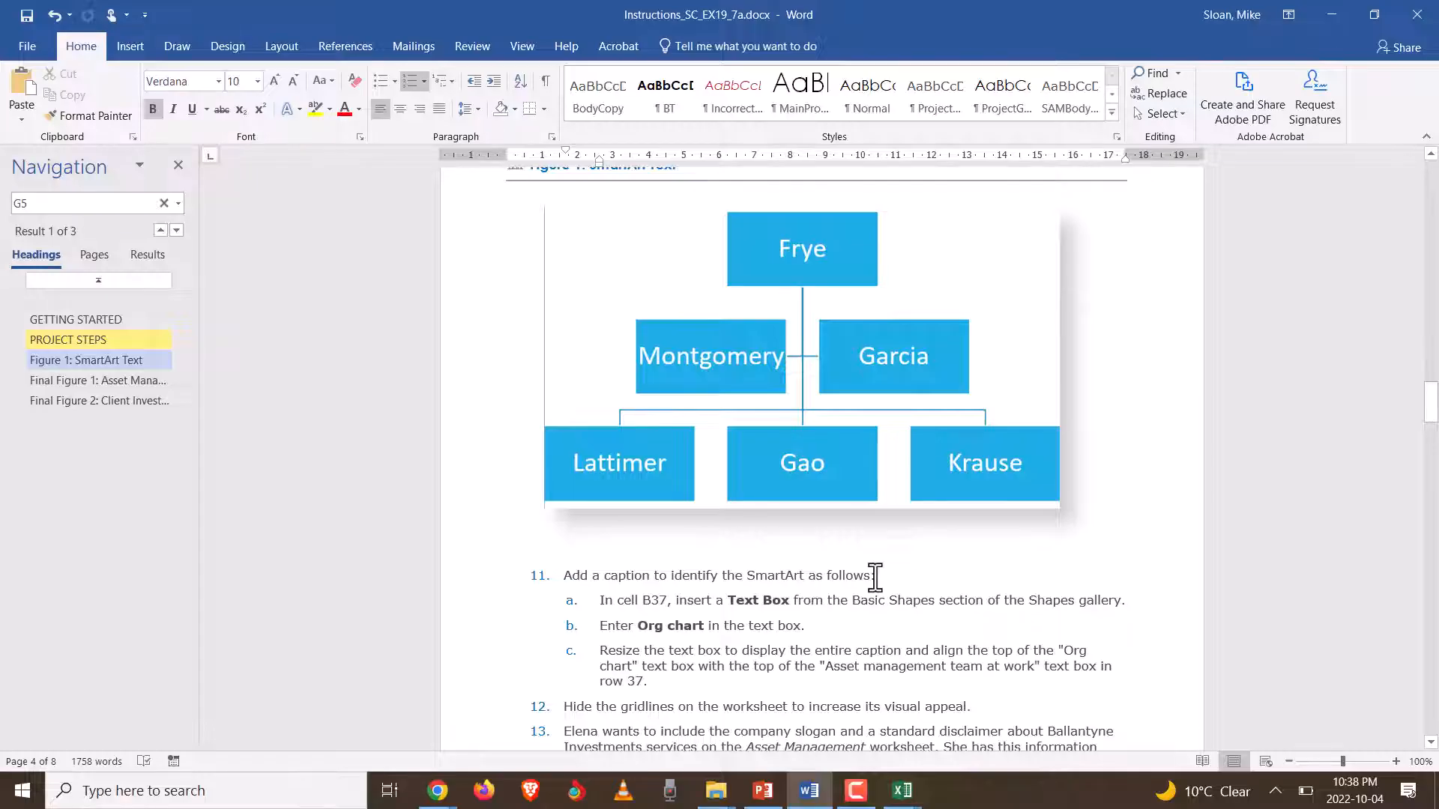
key(alt+Tab)
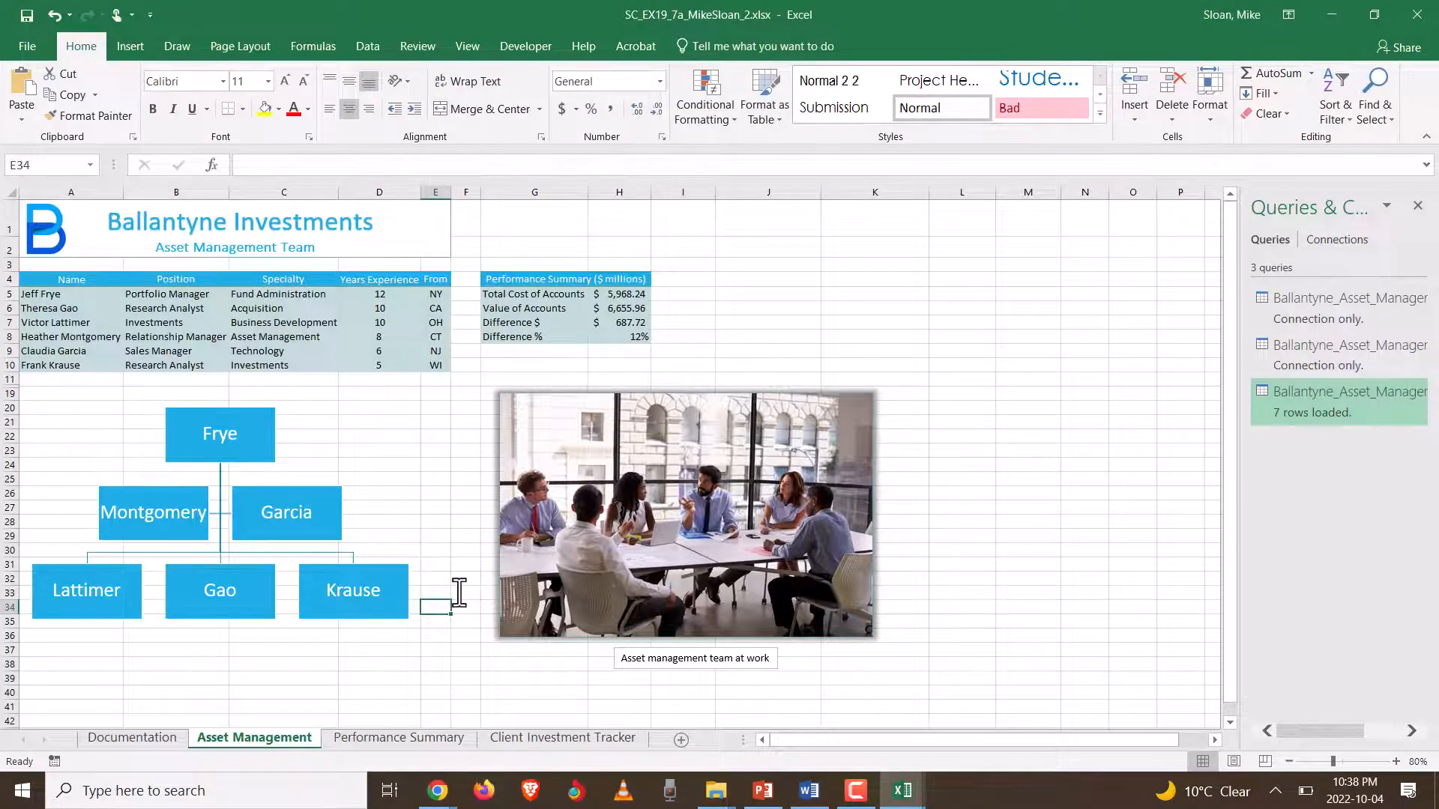
- Review the picture caption instructions in step 8 of the Word document and read step 11 for the SmartArt caption
key(alt+Tab)
scroll(809, 507, down, 2)
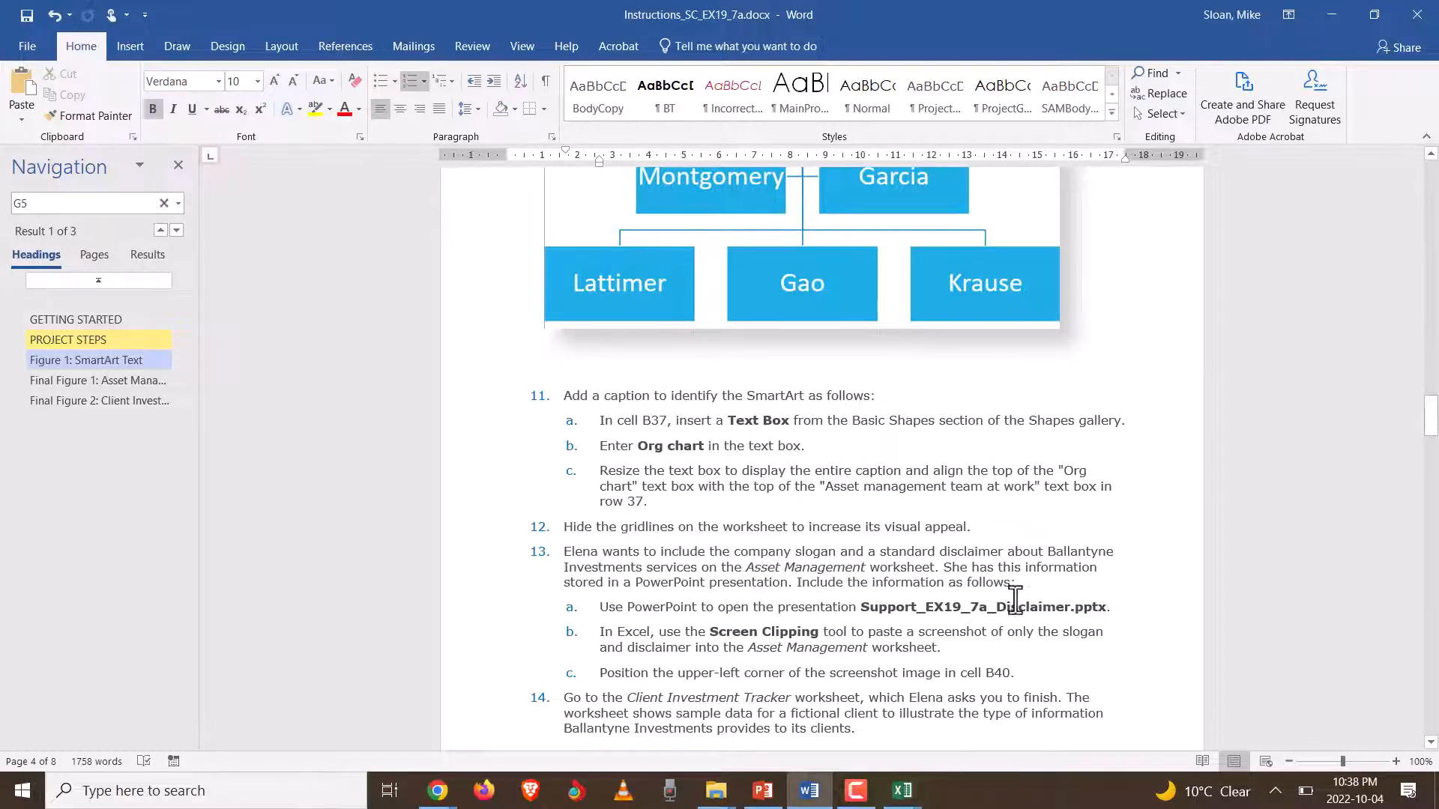
scroll(959, 550, up, 8)
scroll(807, 418, up, 2)
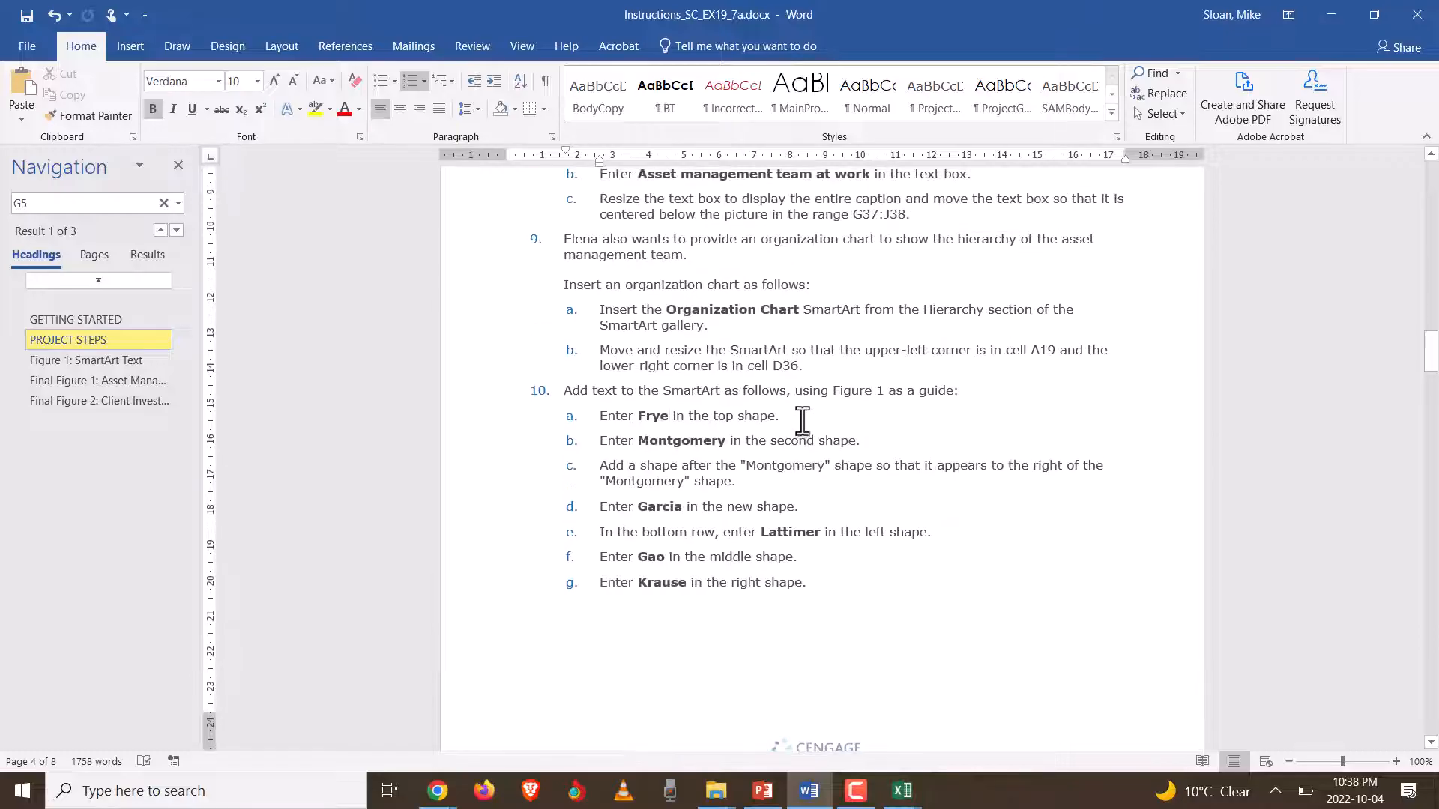
scroll(591, 292, up, 2)
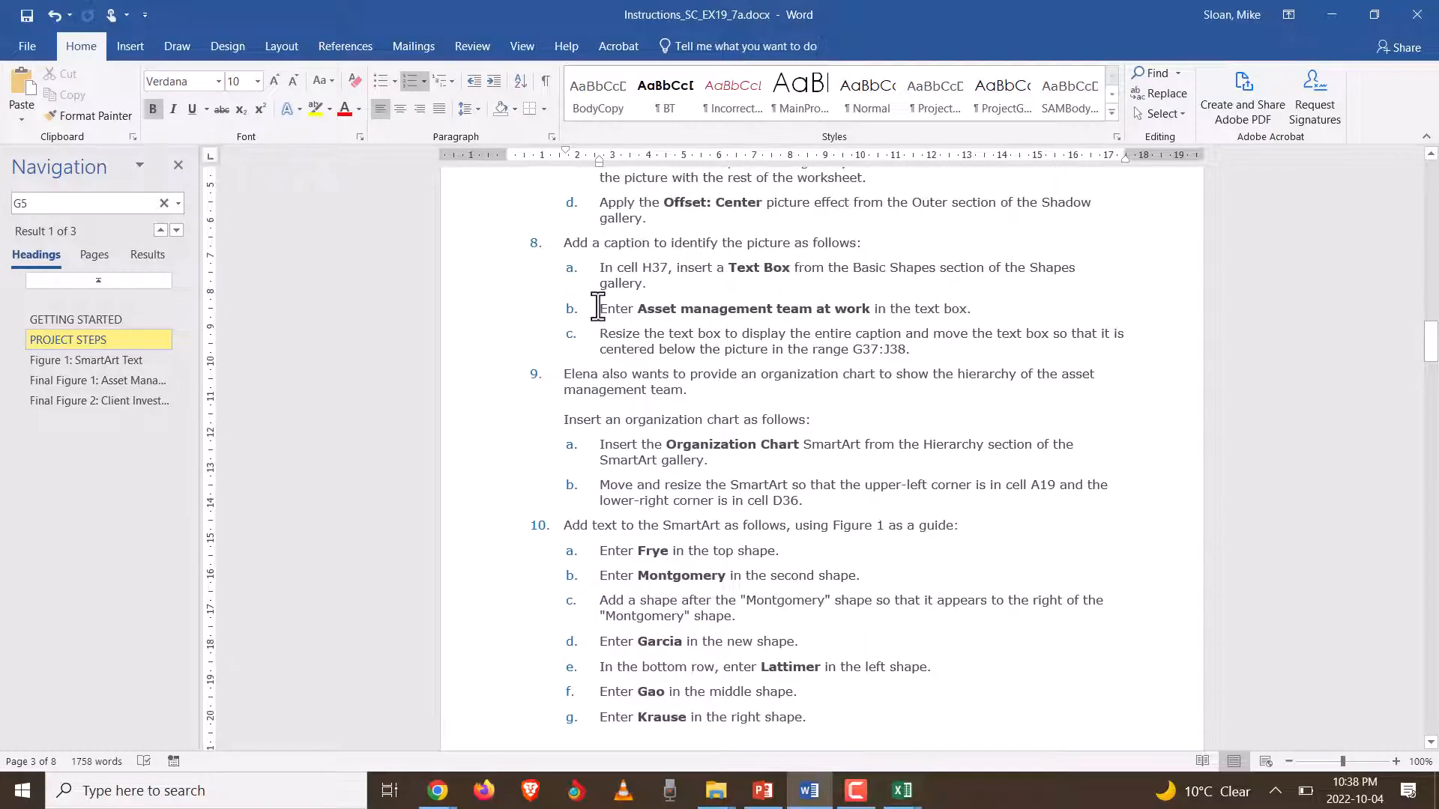
drag(599, 272, 871, 337)
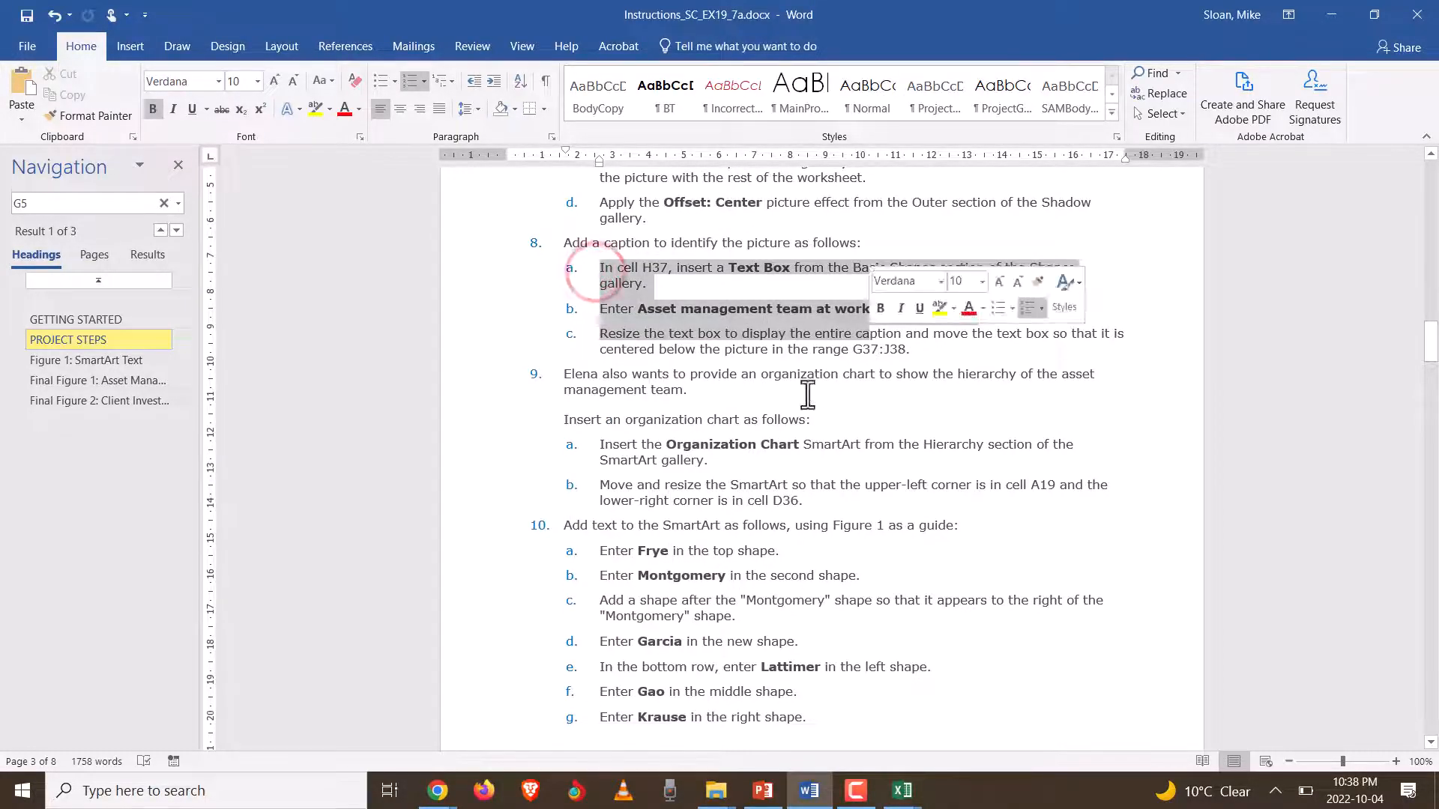
key(alt+Tab)
key(alt+Tab)
scroll(715, 450, down, 15)
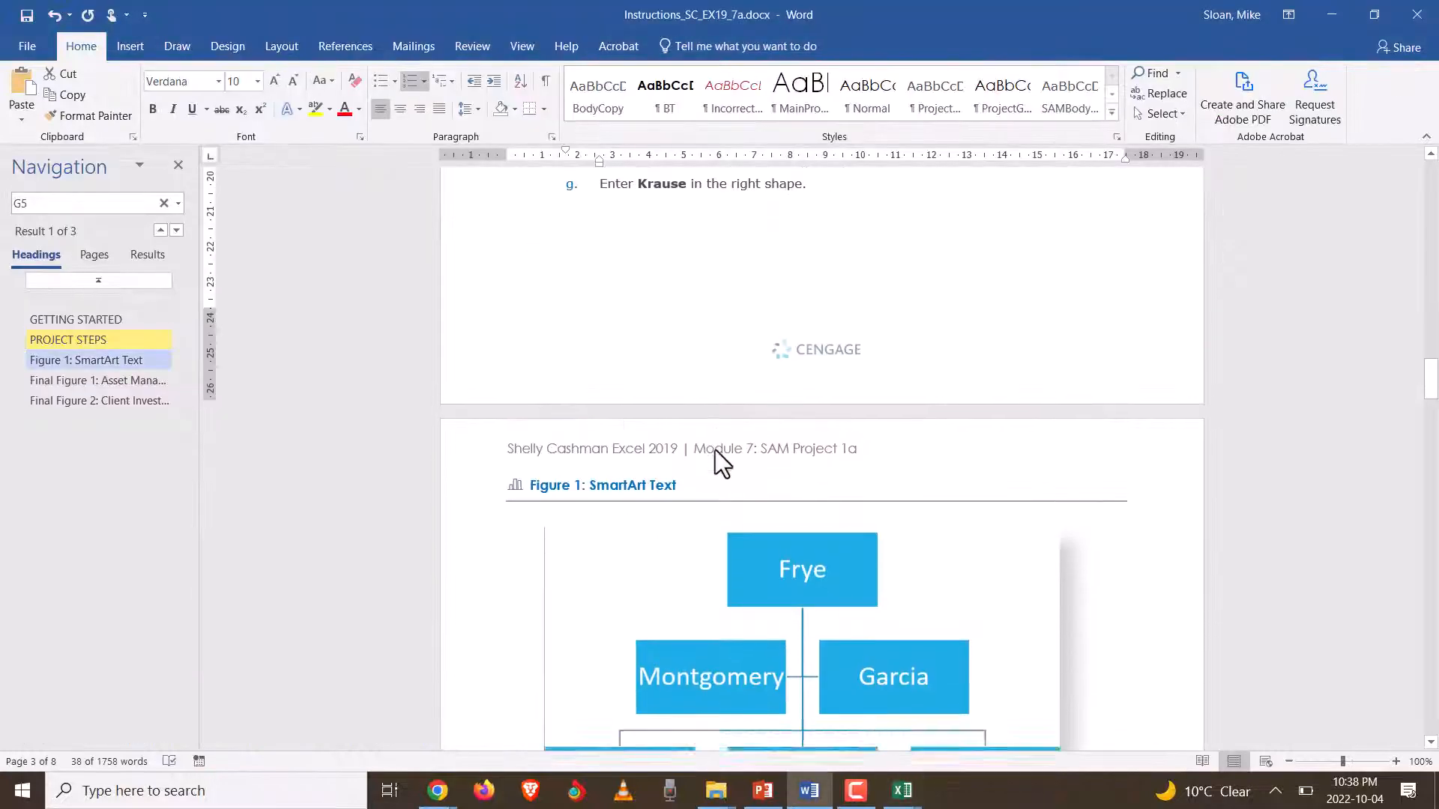
scroll(725, 470, up, 2)
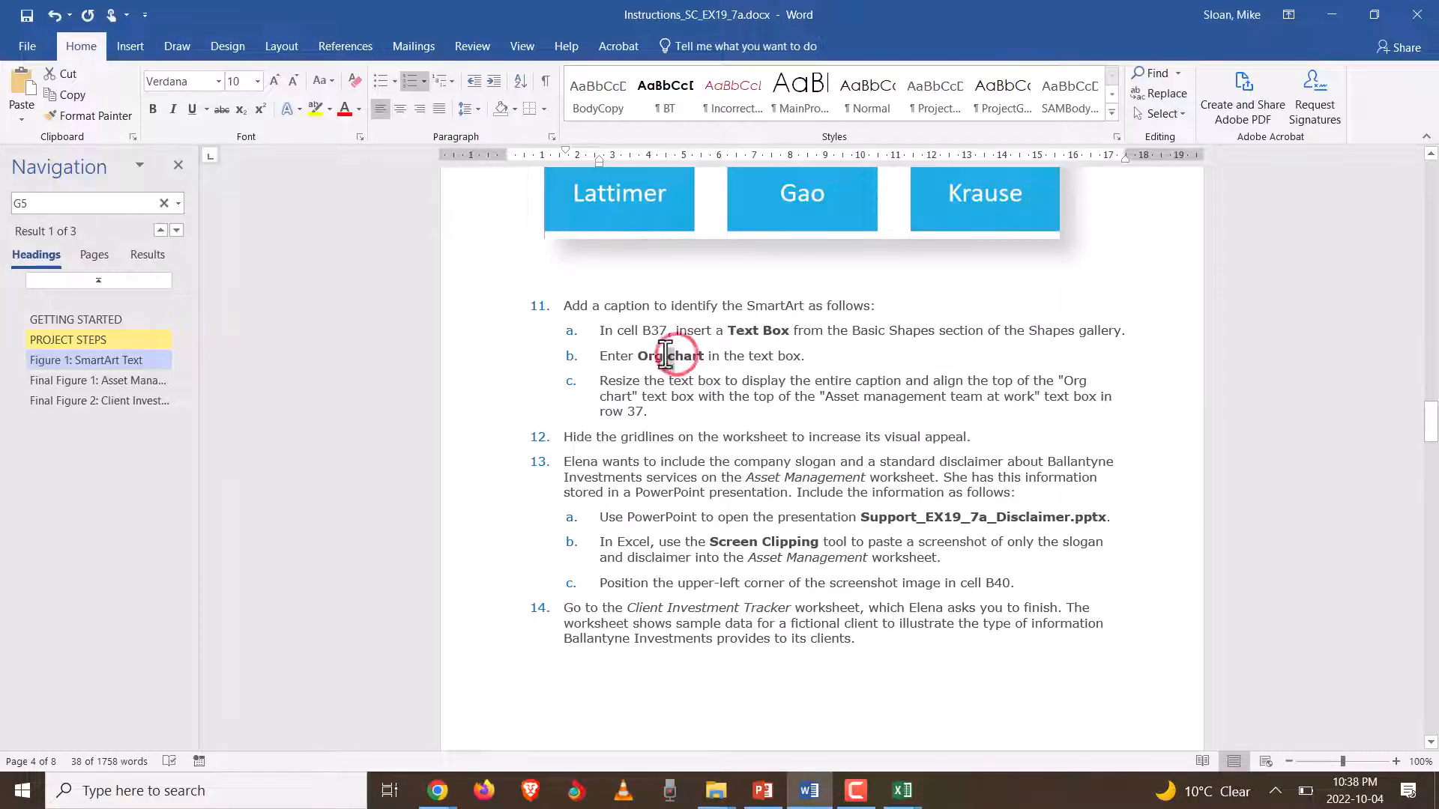
drag(671, 356, 667, 357)
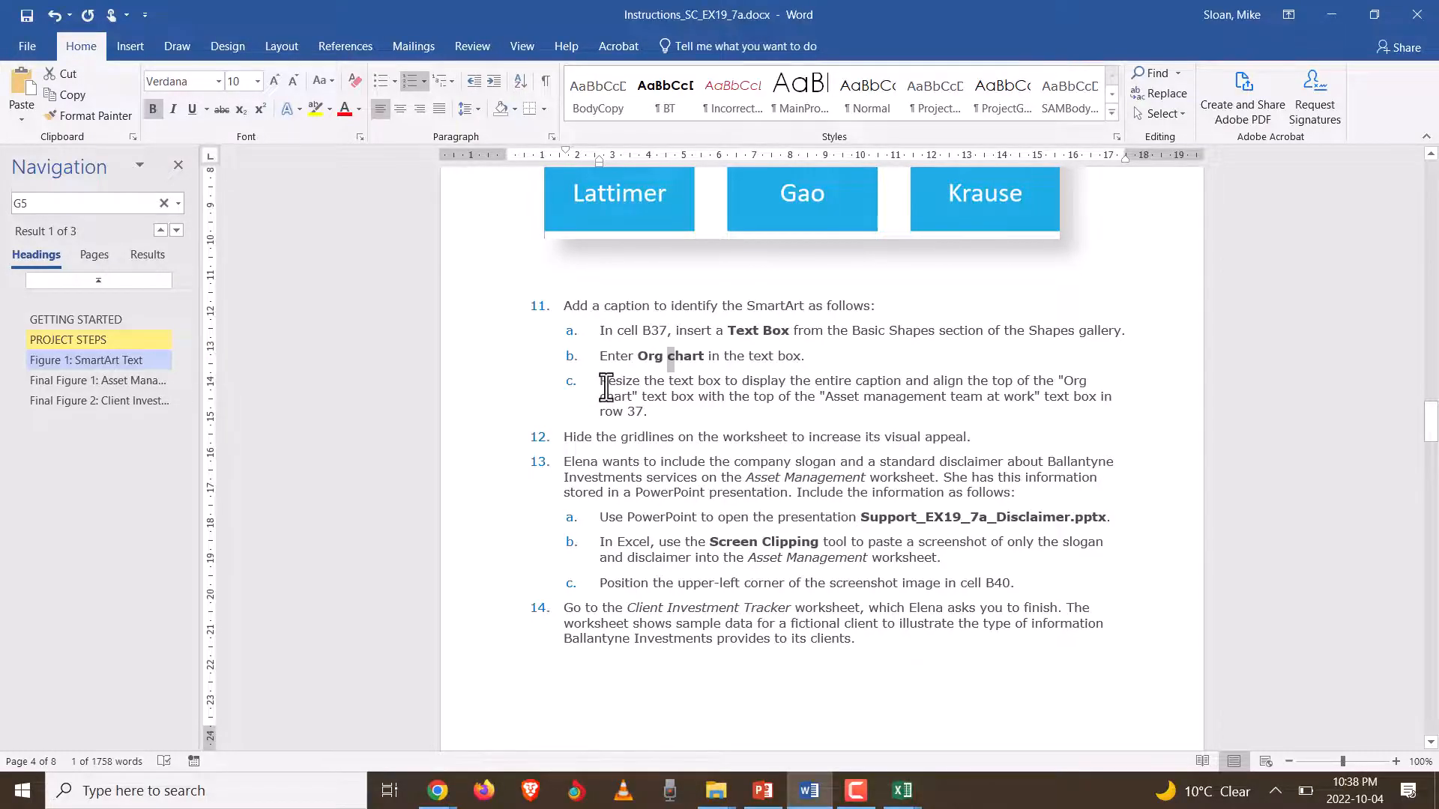
- Switch to Excel and insert a Basic Shapes text box below the organization chart, starting in cell A37, with the text Org chart
key(alt+Tab)
click(61, 650)
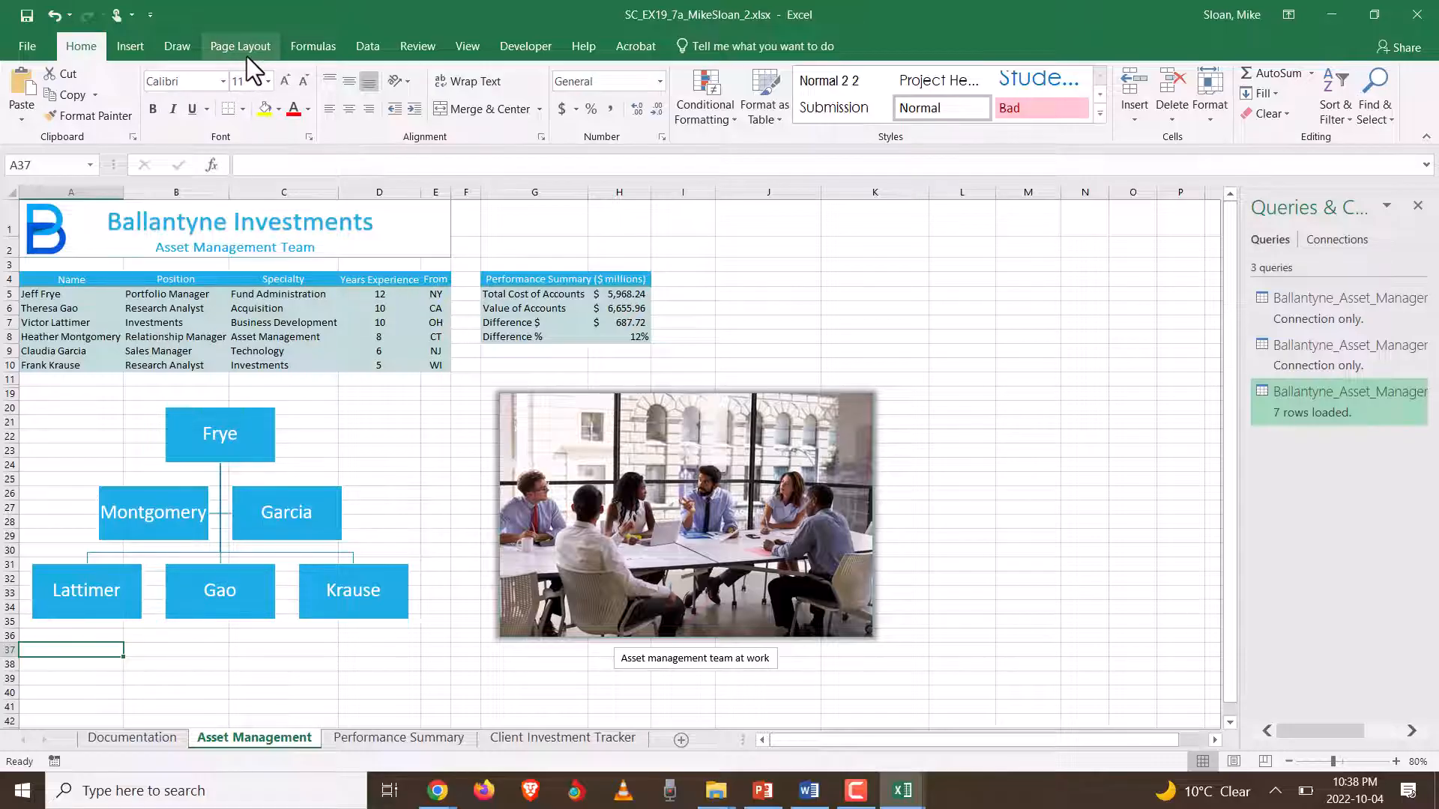
click(141, 46)
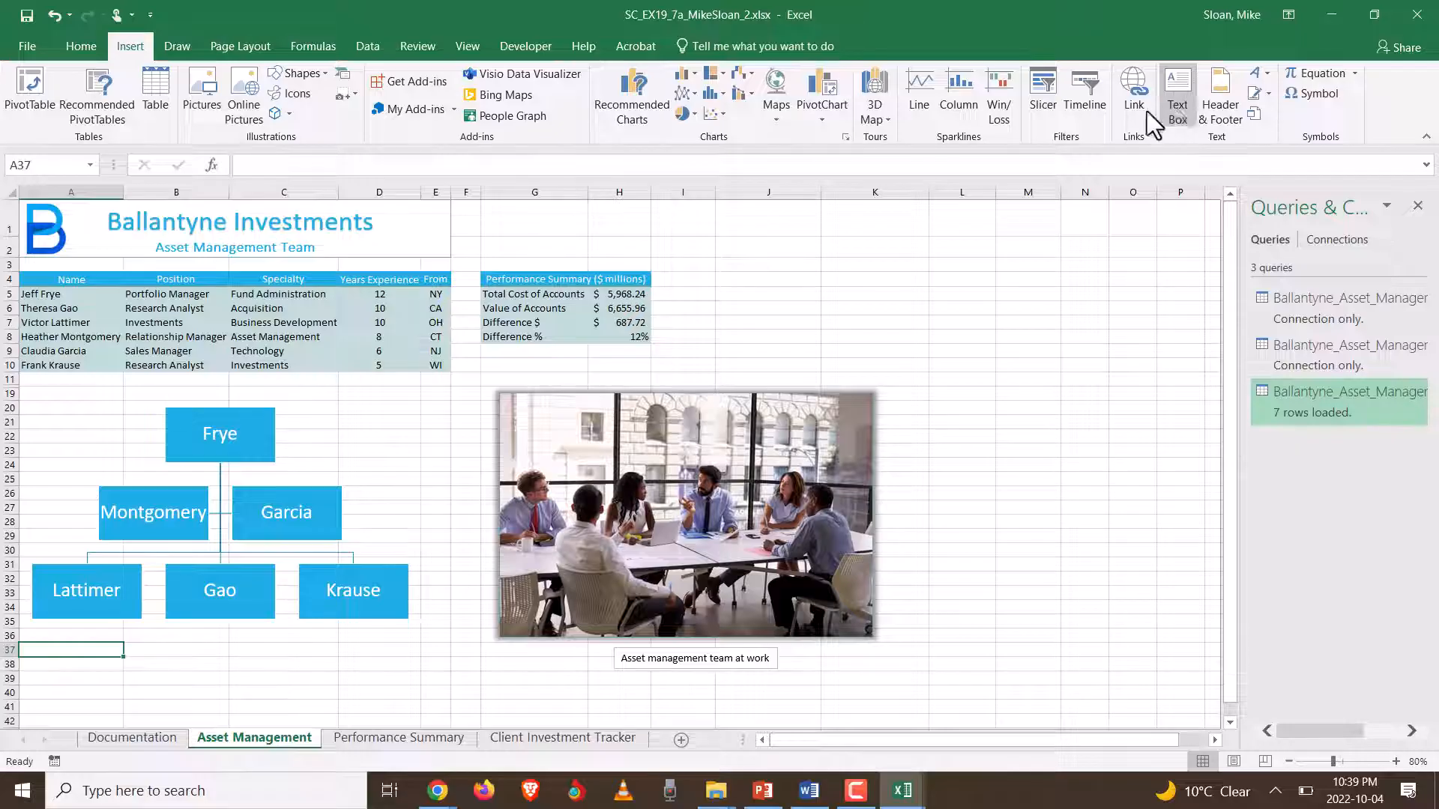
click(313, 75)
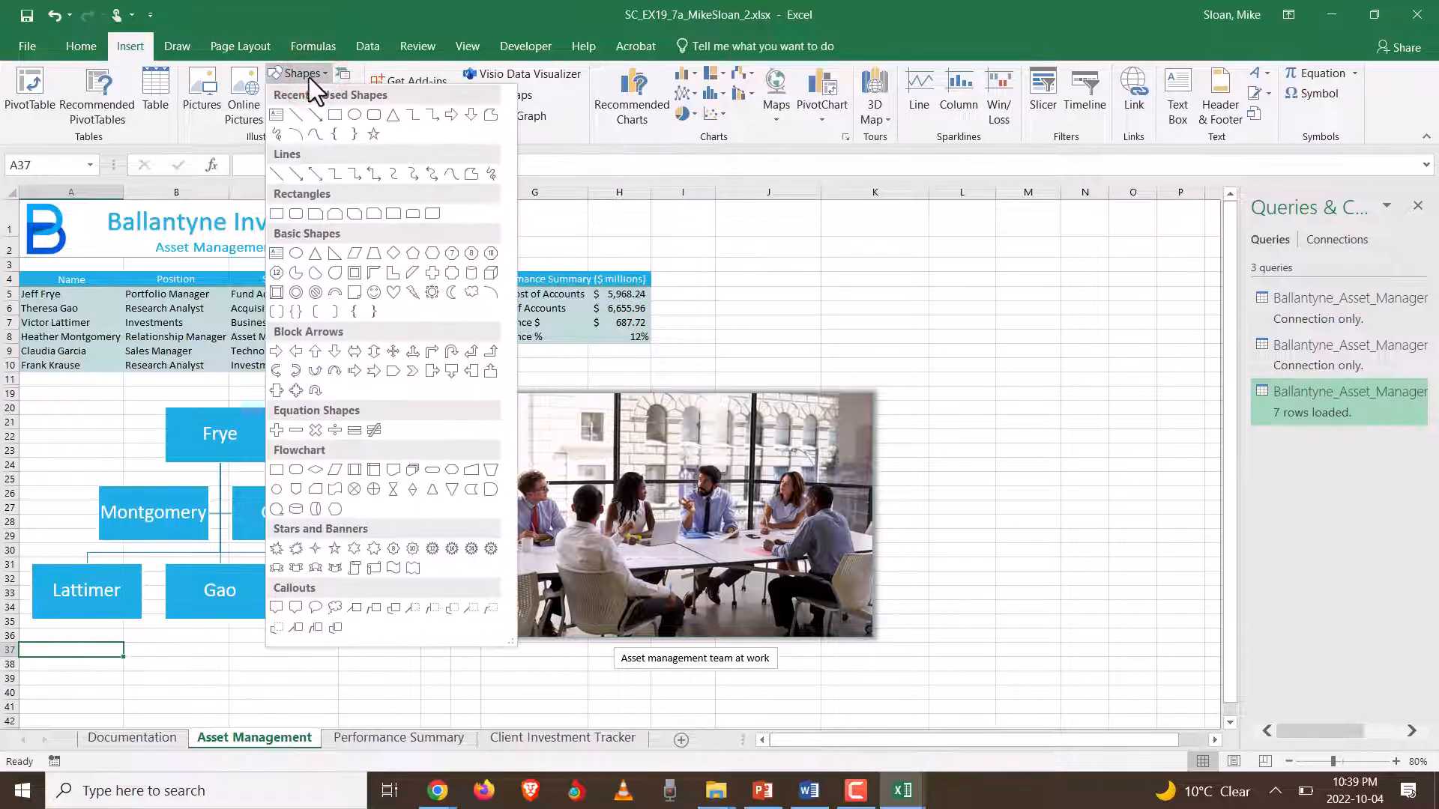
click(273, 254)
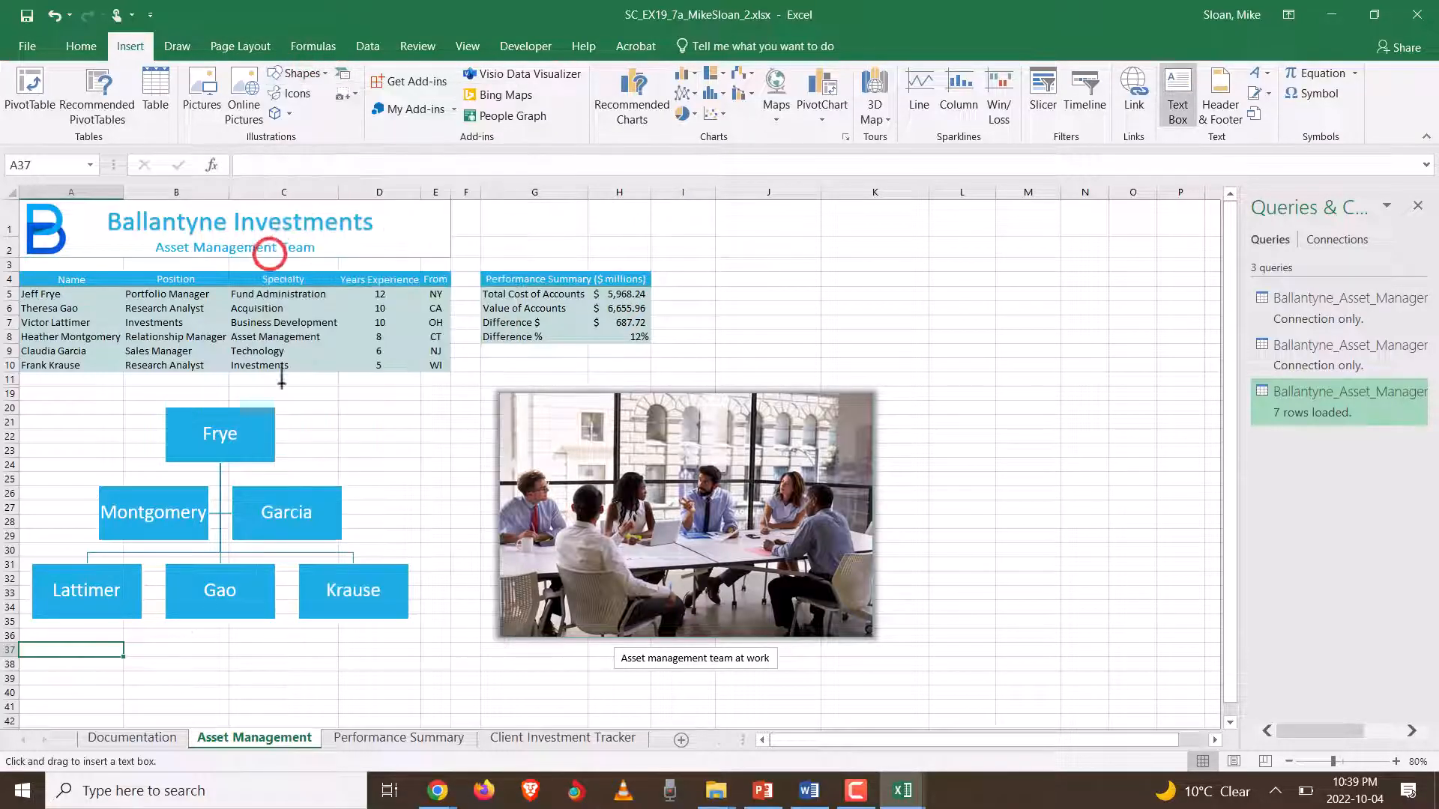
drag(30, 646, 164, 677)
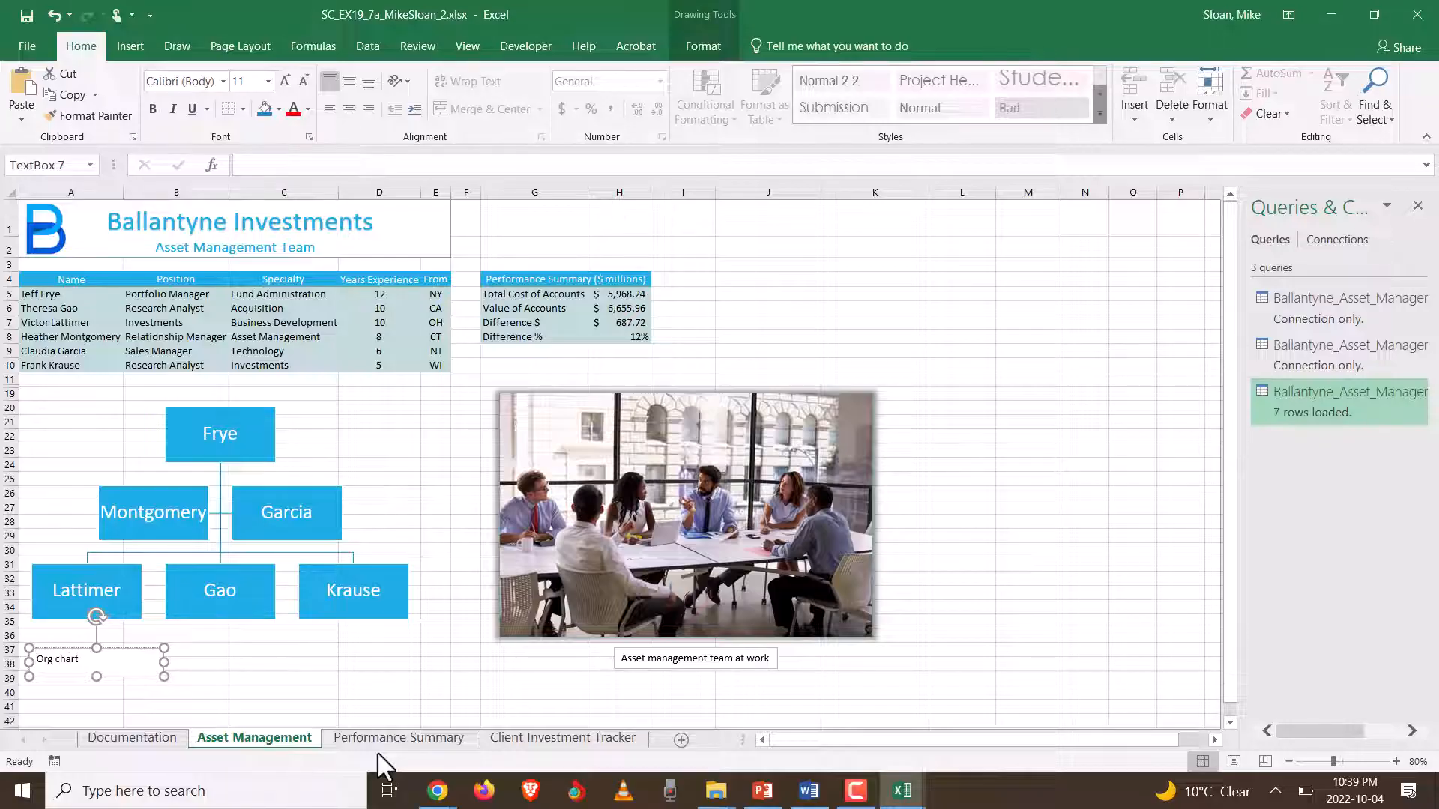
- Check step 11c in Word, shrink the Org chart text box in Excel to fit its caption, and place it in B37 level with the picture caption
click(809, 790)
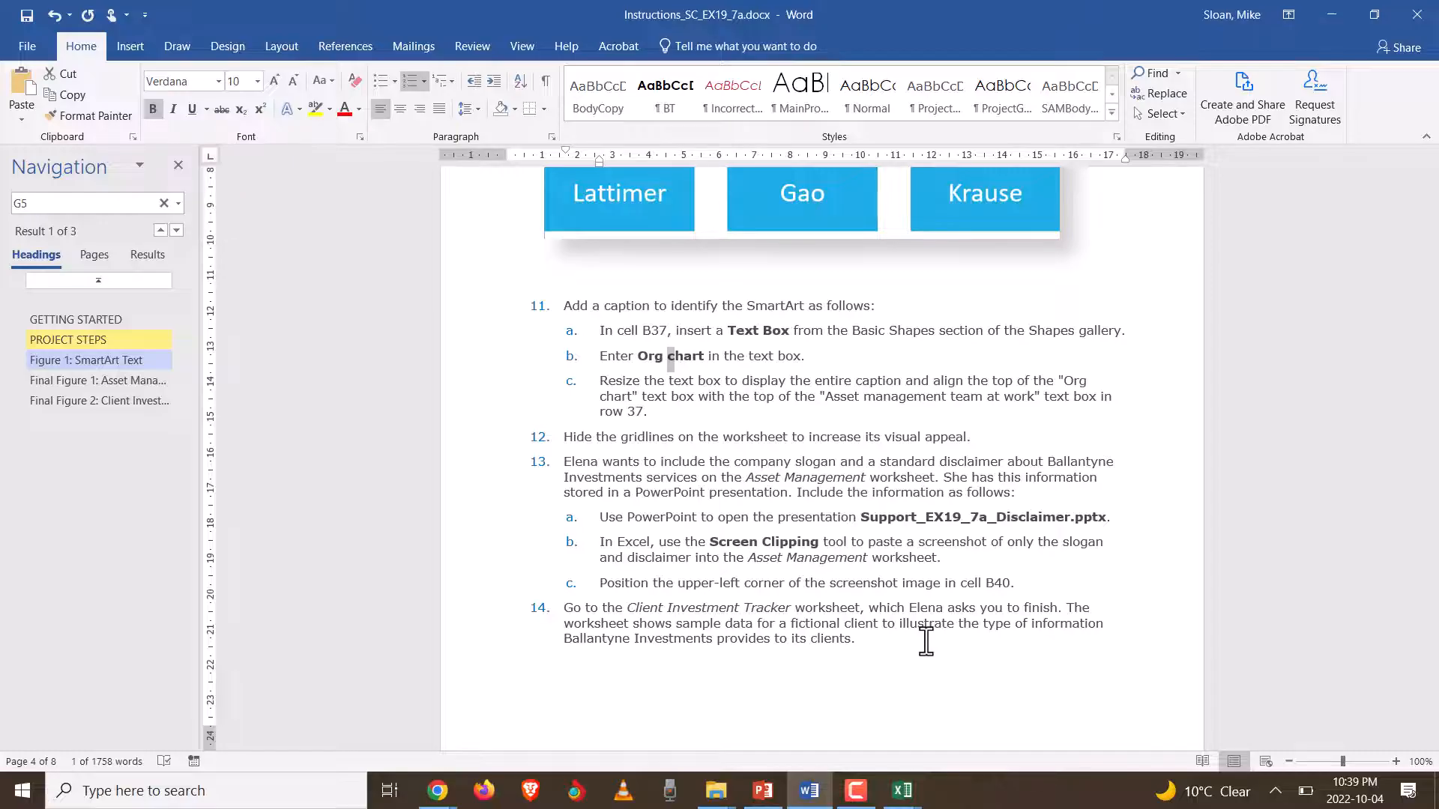
key(alt+Tab)
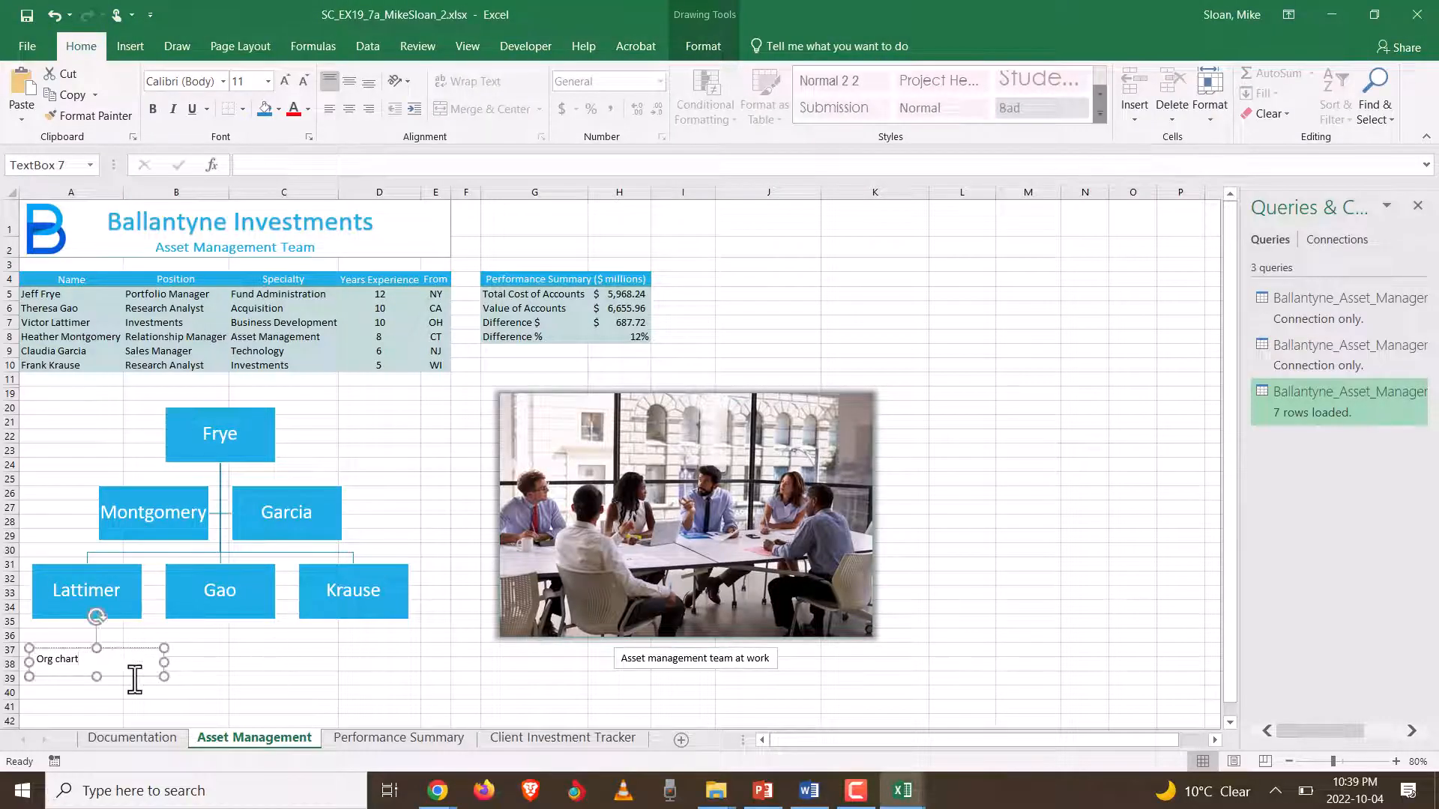
drag(129, 675, 581, 682)
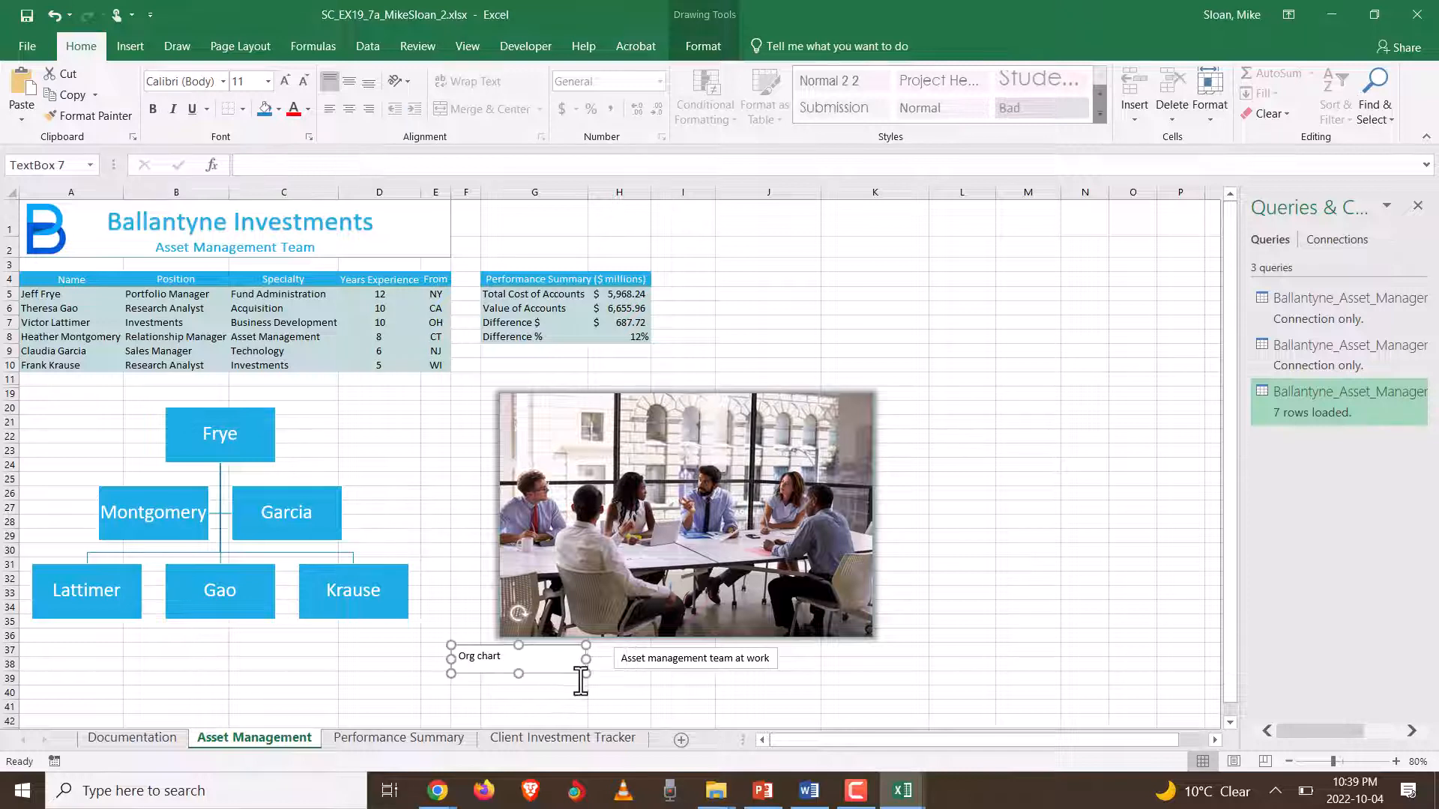
click(582, 672)
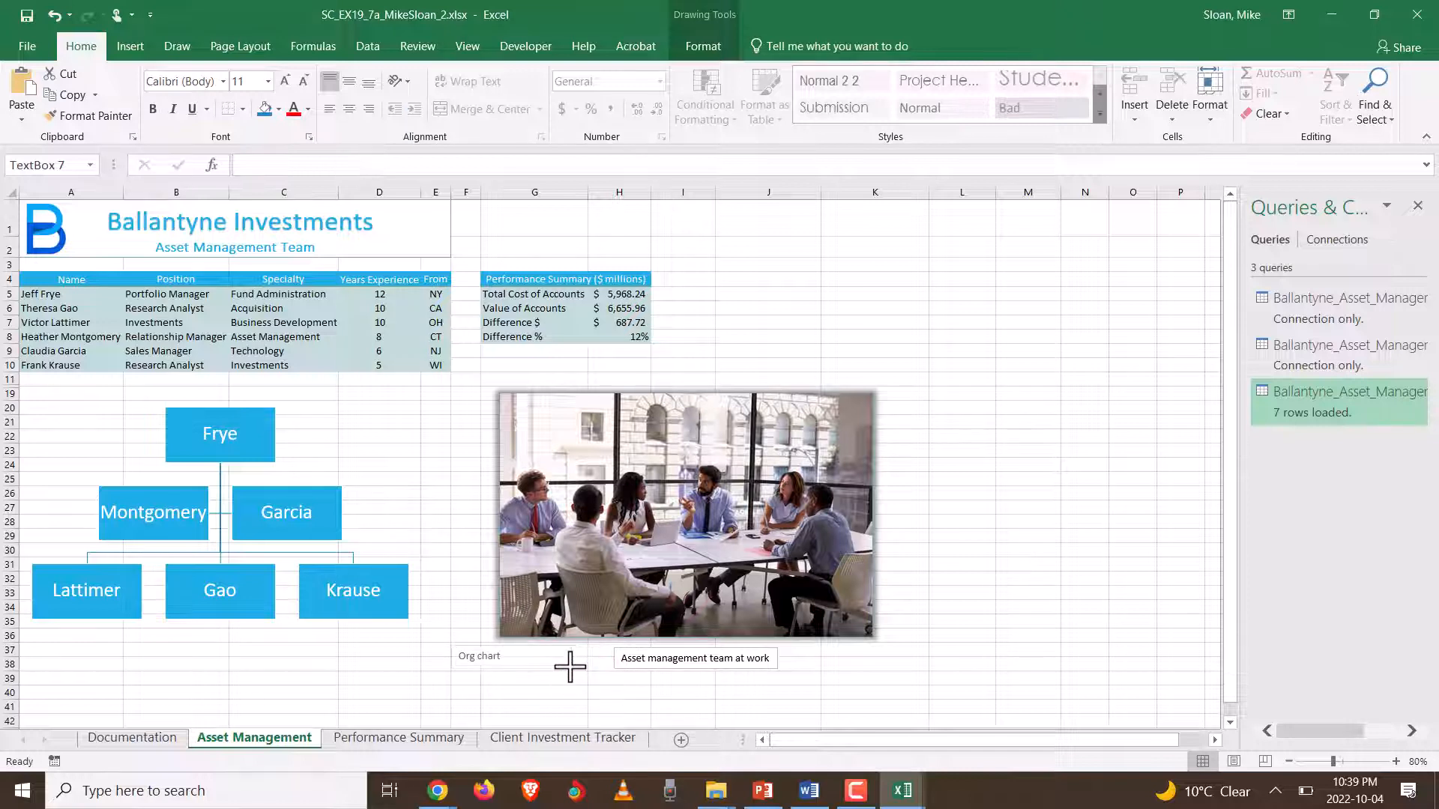
click(558, 668)
click(530, 669)
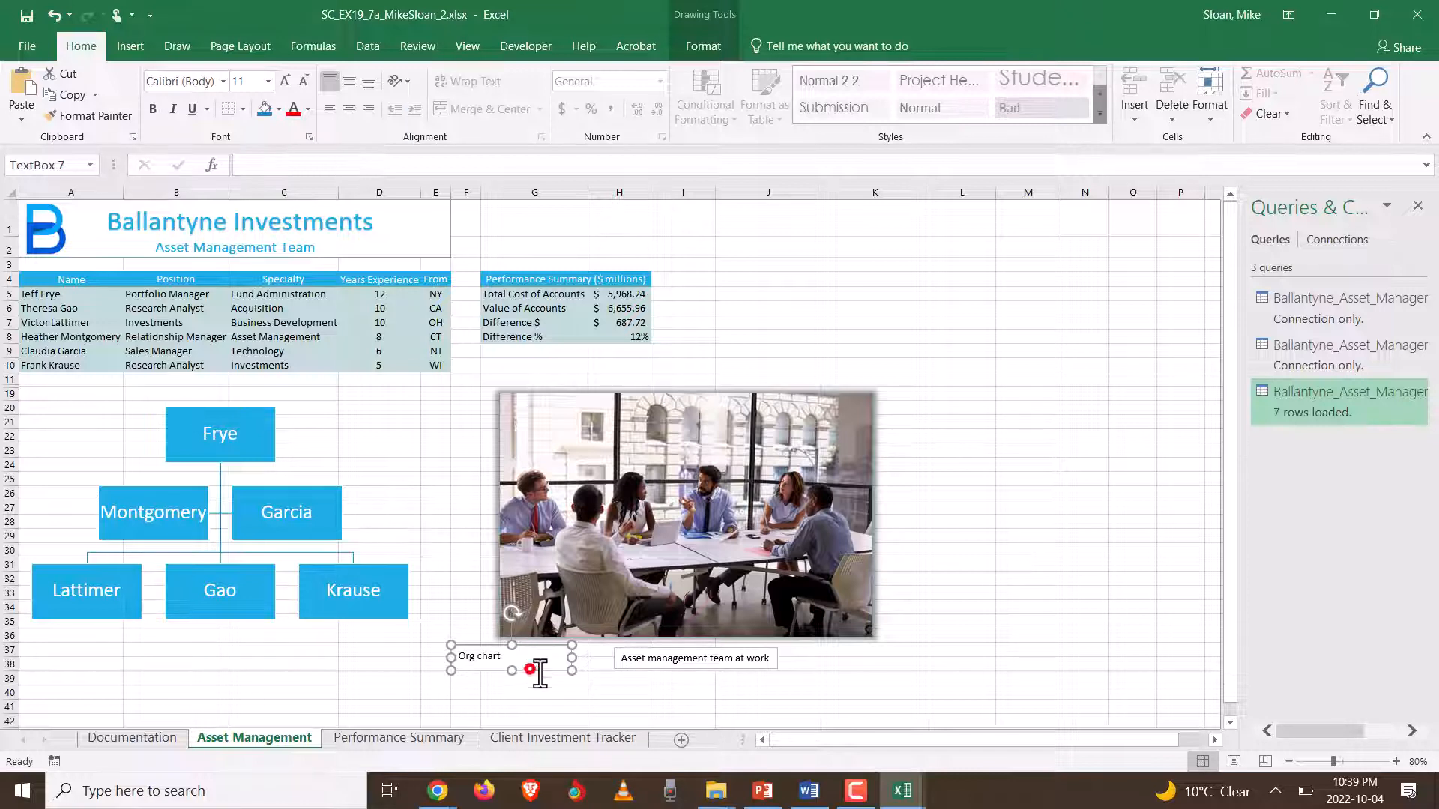
drag(530, 669, 238, 670)
- Compare the Org chart caption's placement in Excel with Final Figure 1 of the Asset Management worksheet in the Word instructions
key(alt+Tab)
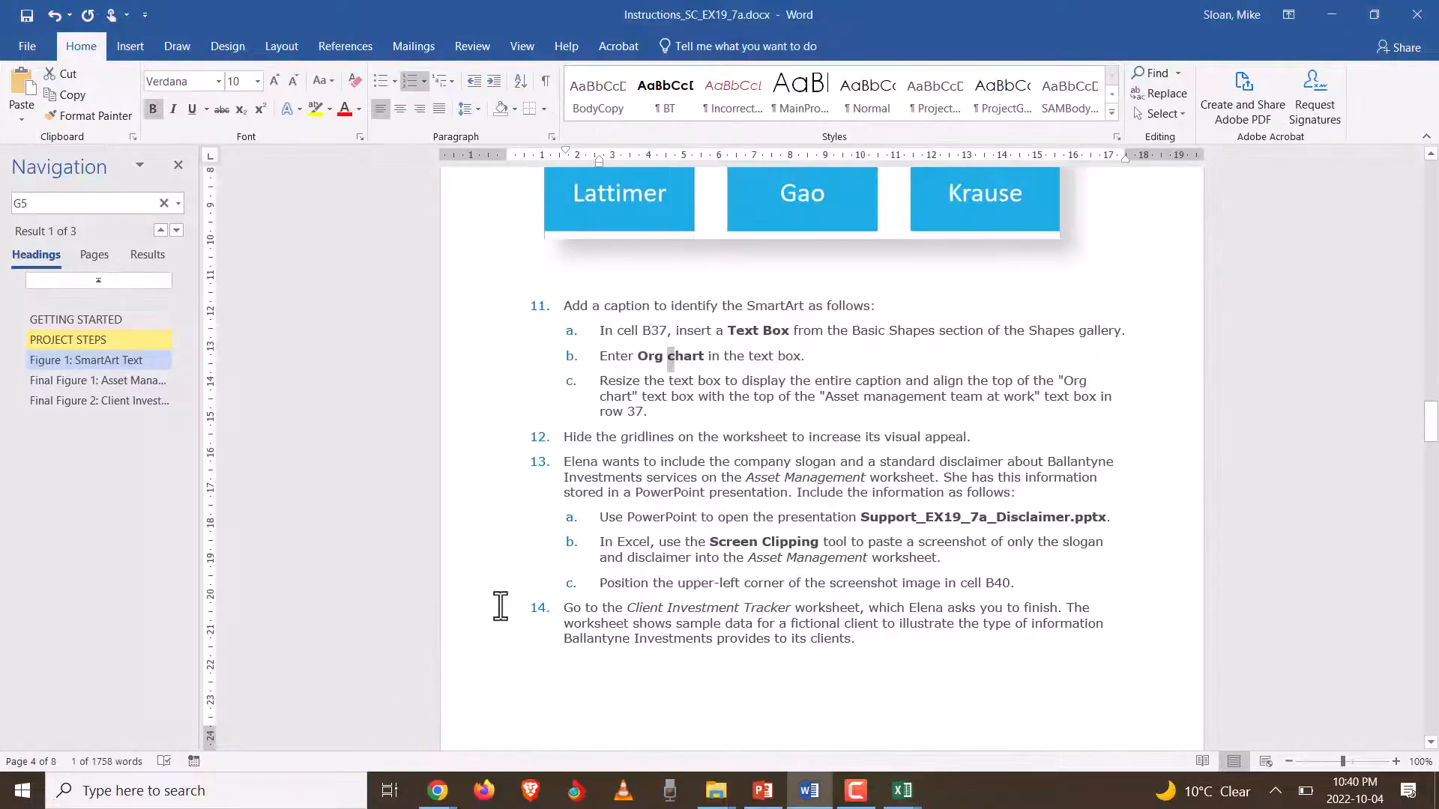
scroll(663, 525, down, 20)
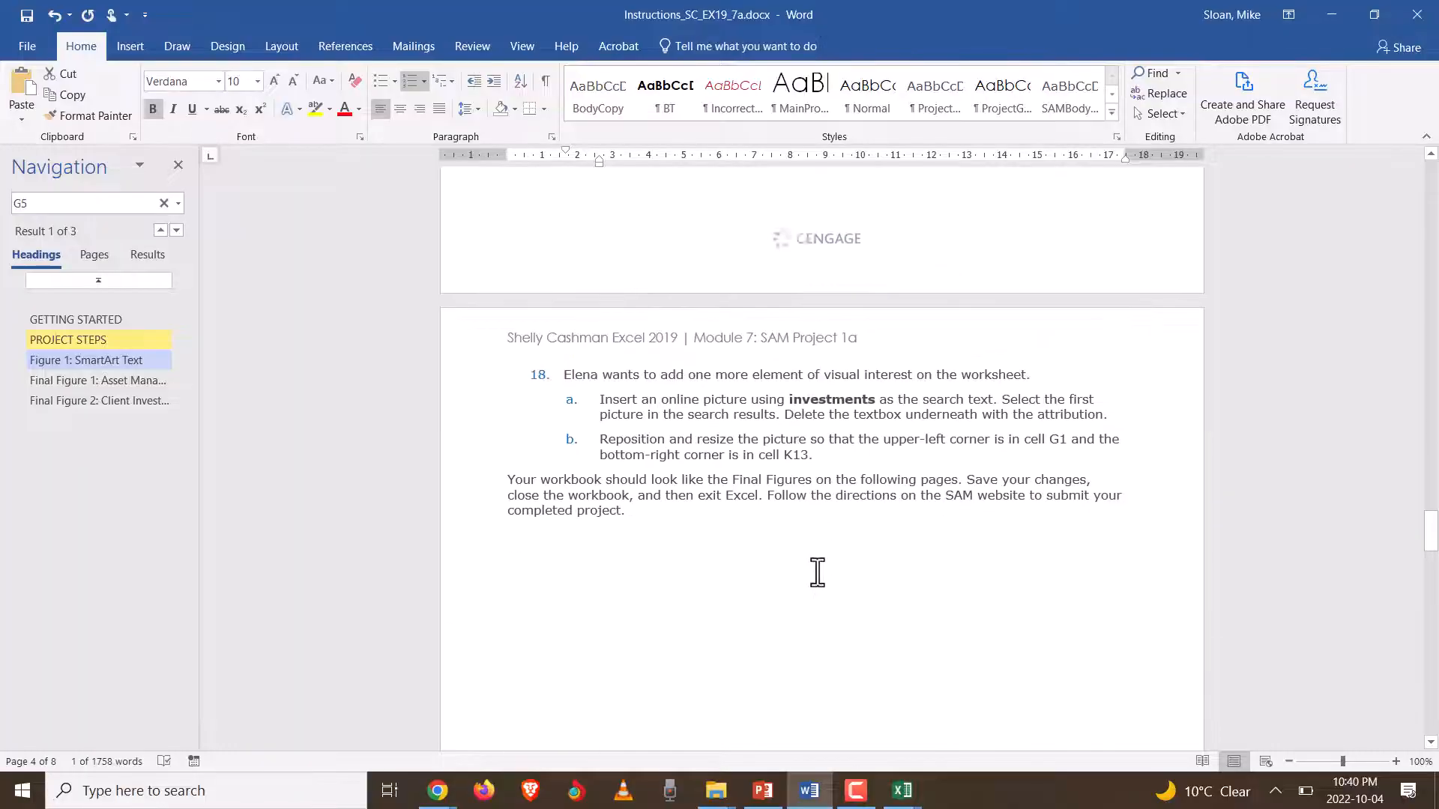
scroll(817, 572, down, 15)
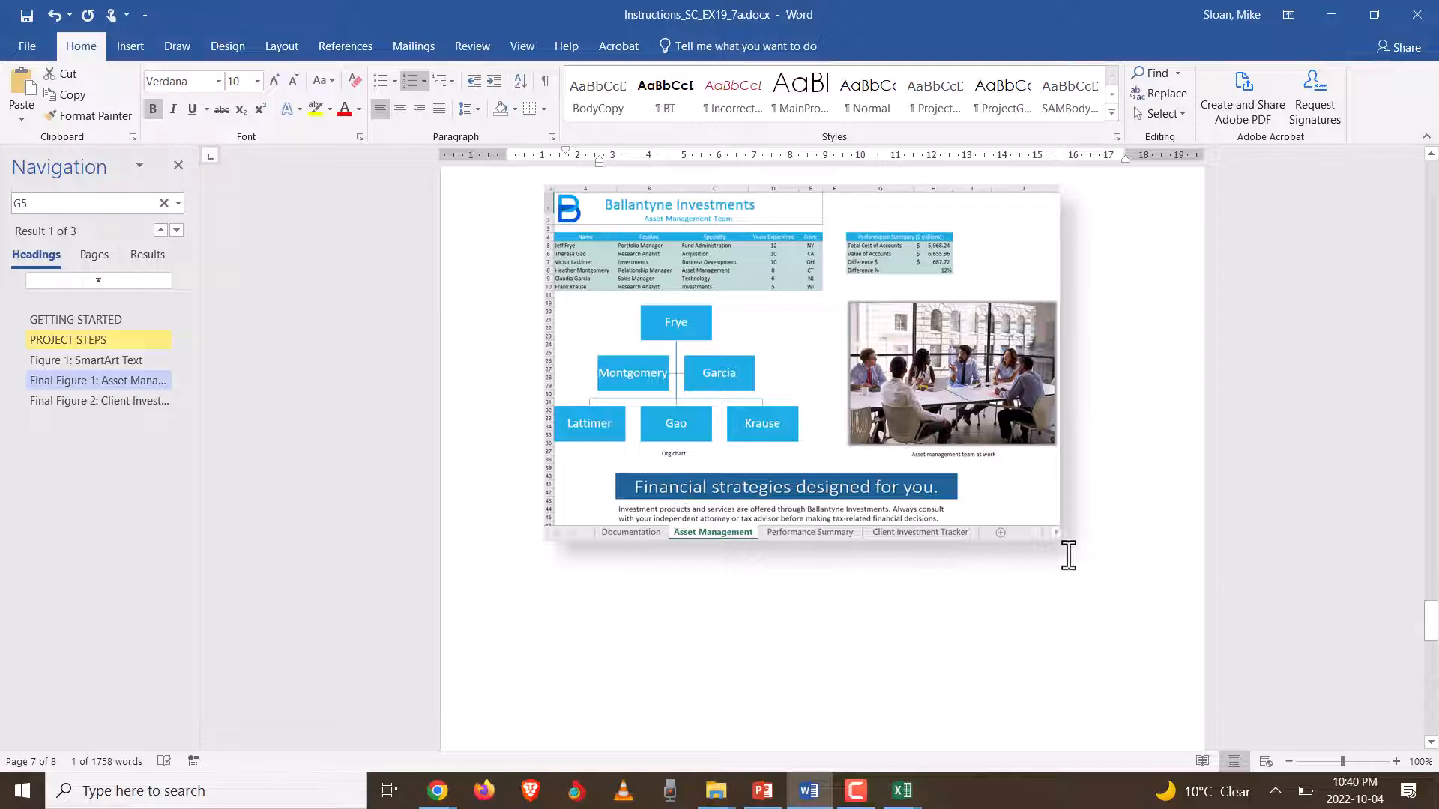
key(alt+Tab)
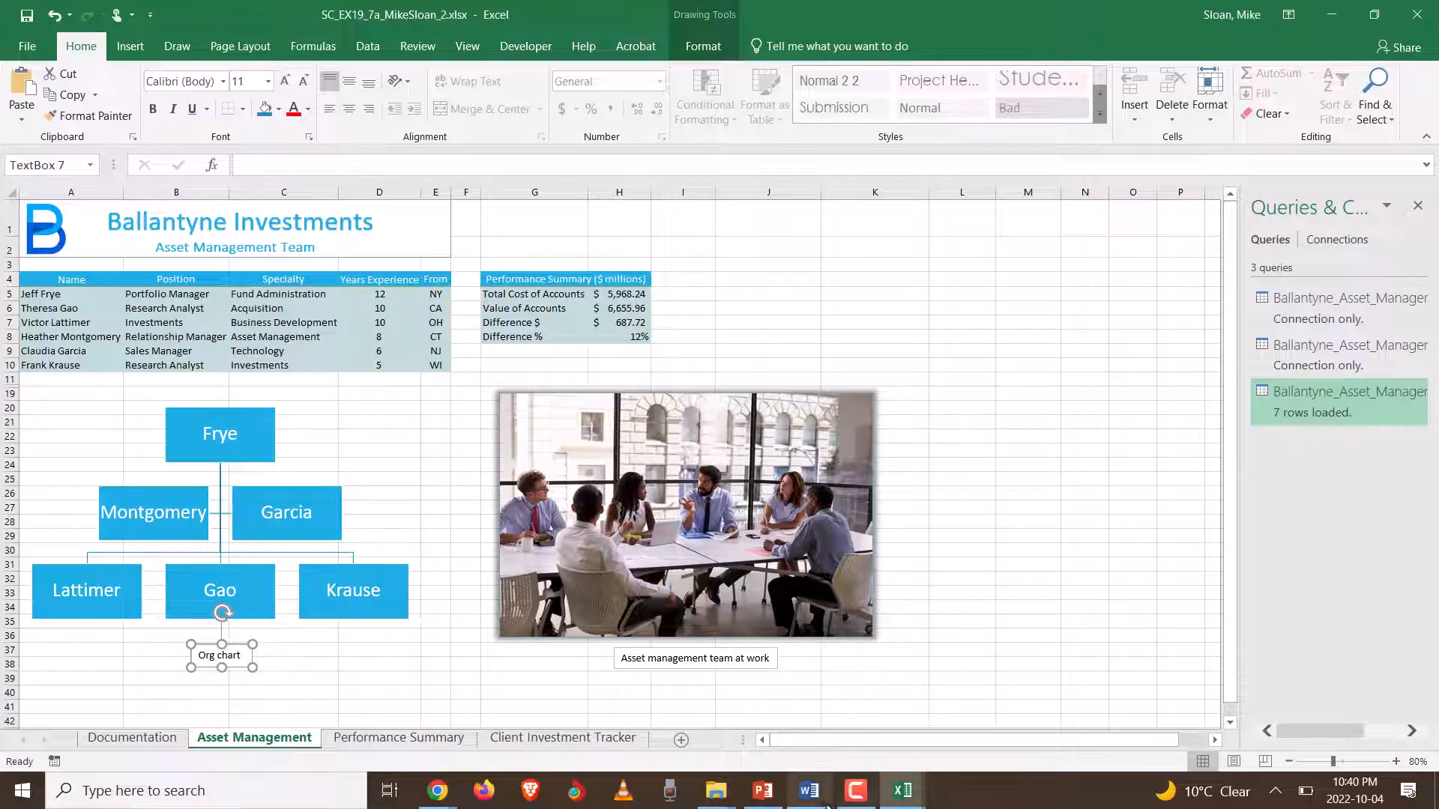
- Read step 12 in the Word instructions and hide the gridlines on the Asset Management worksheet in Excel
mouse_move(819, 804)
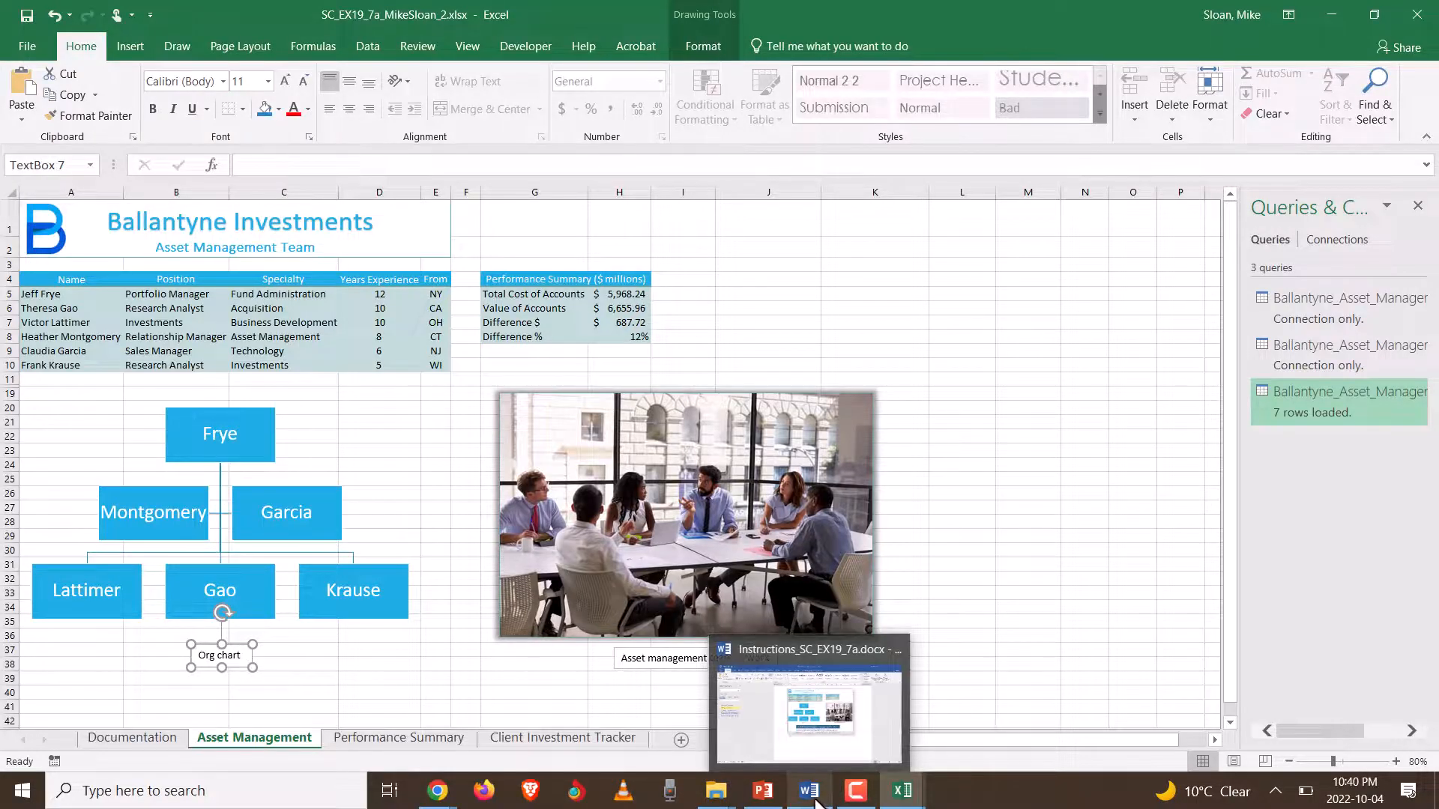
click(808, 745)
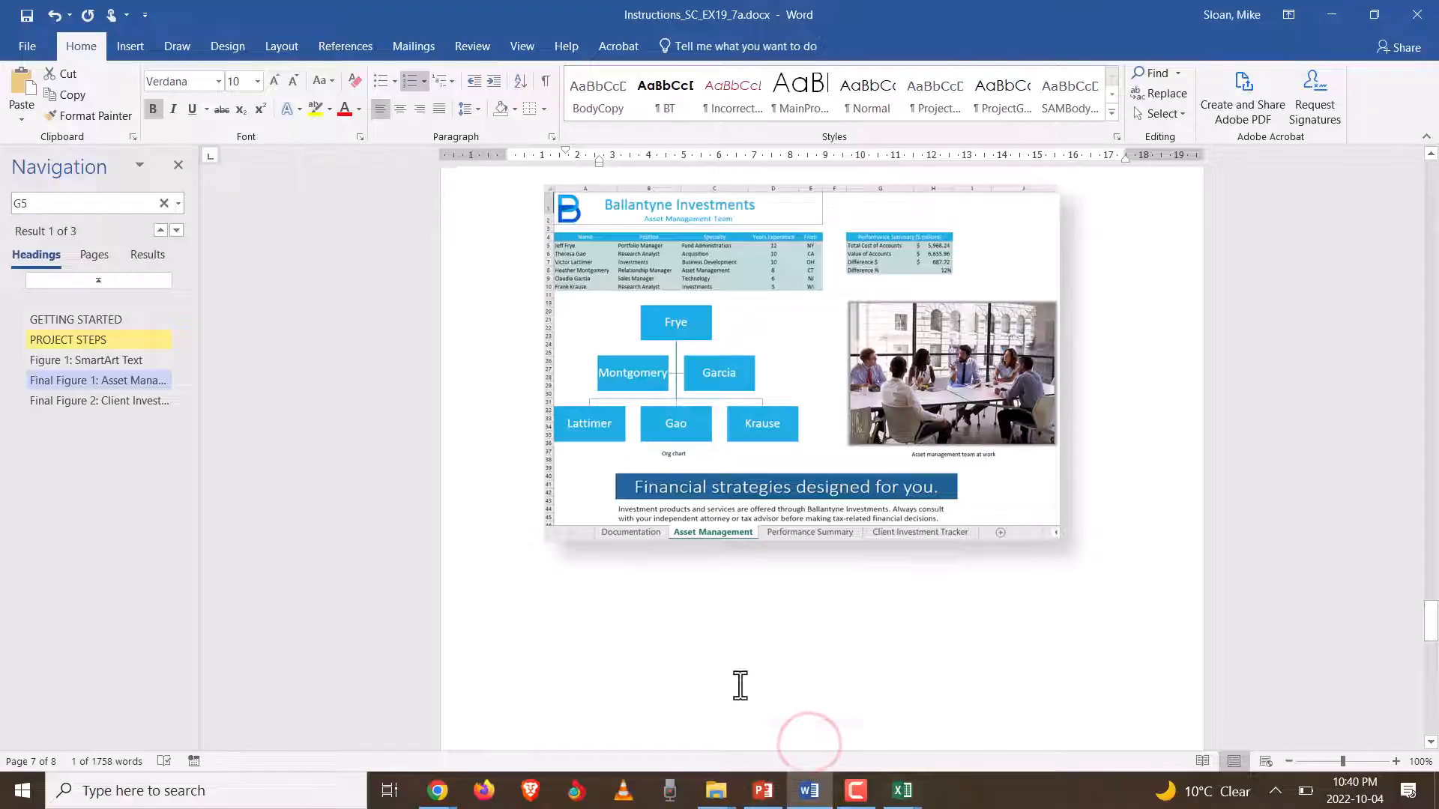
scroll(741, 686, up, 15)
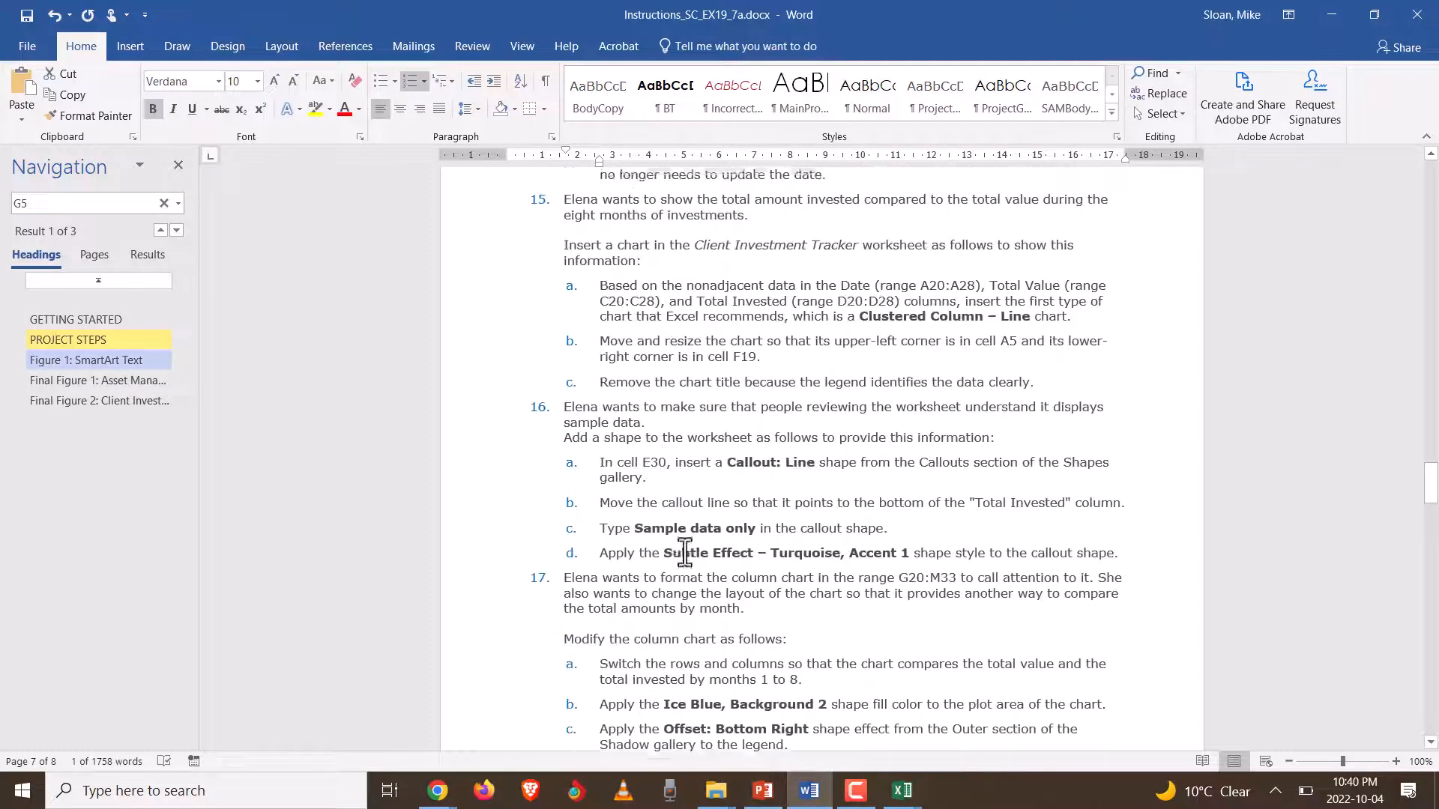
scroll(684, 552, up, 12)
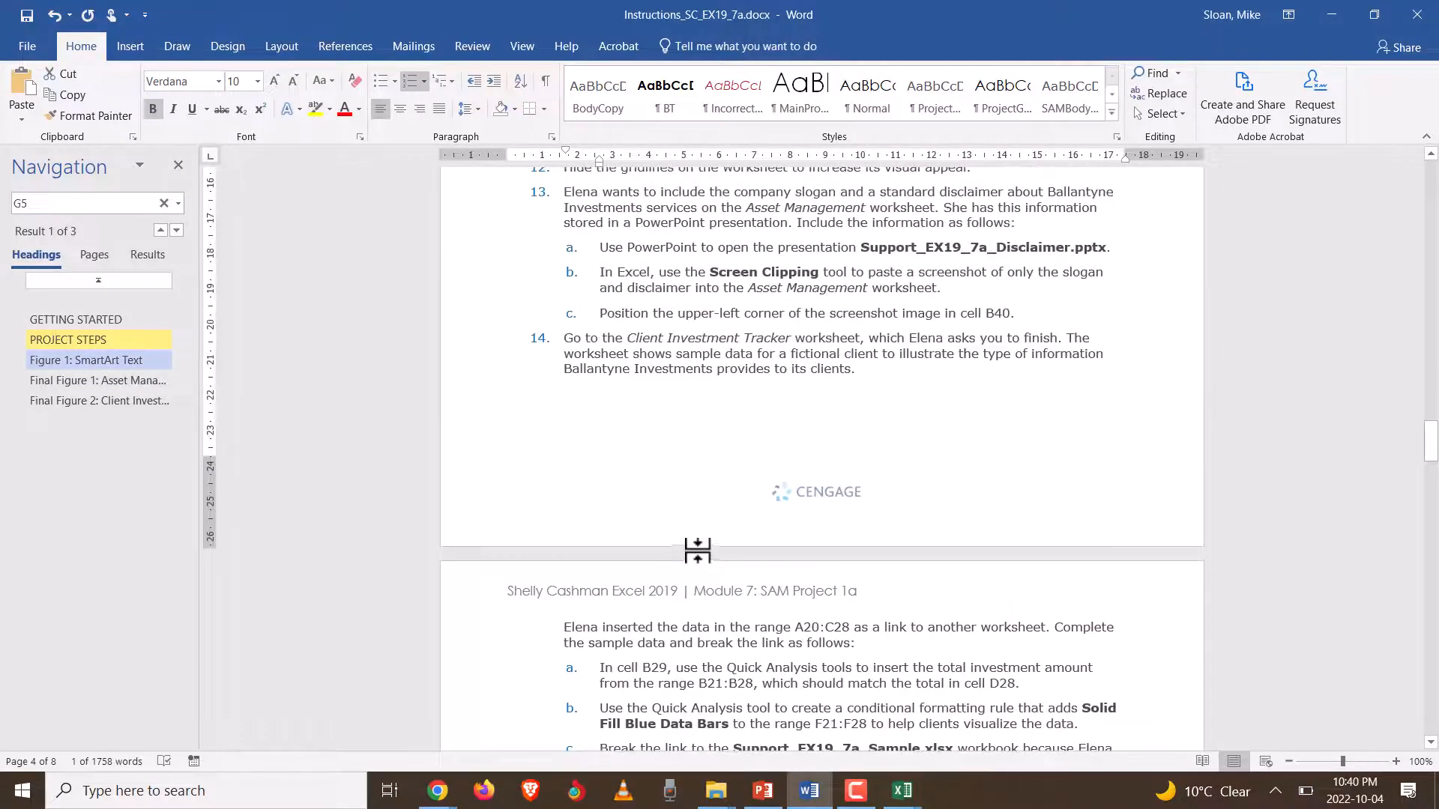
scroll(697, 551, up, 5)
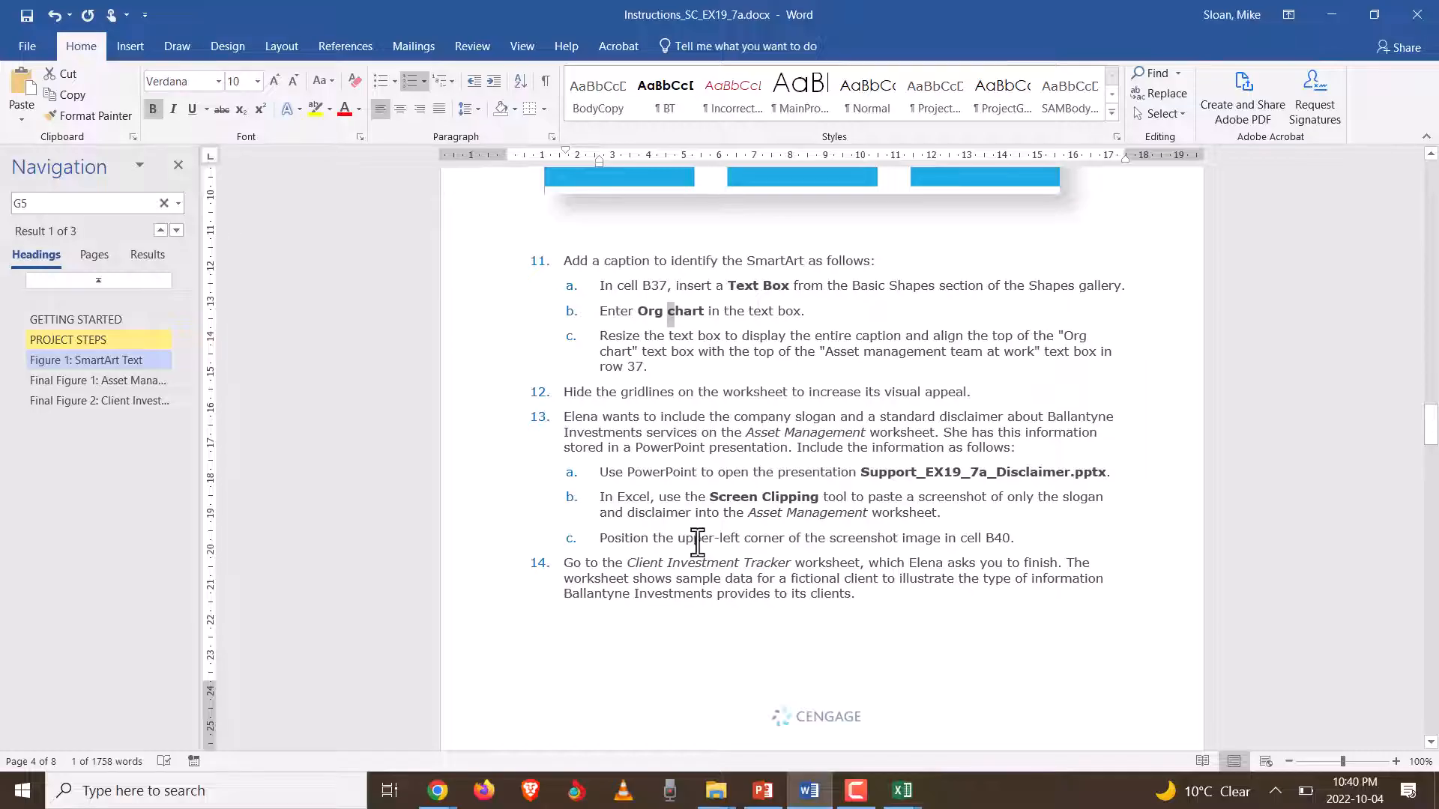
click(660, 391)
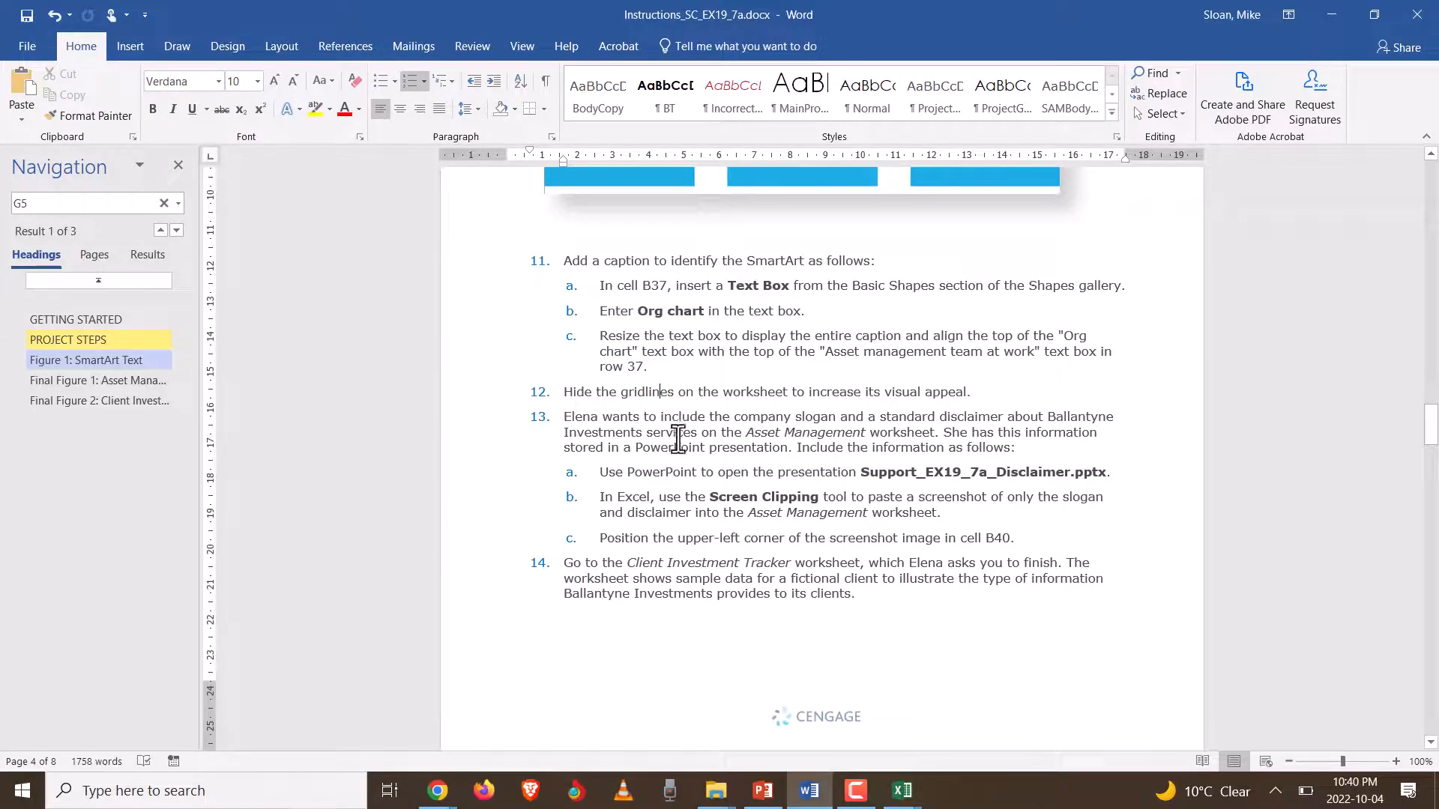
click(901, 797)
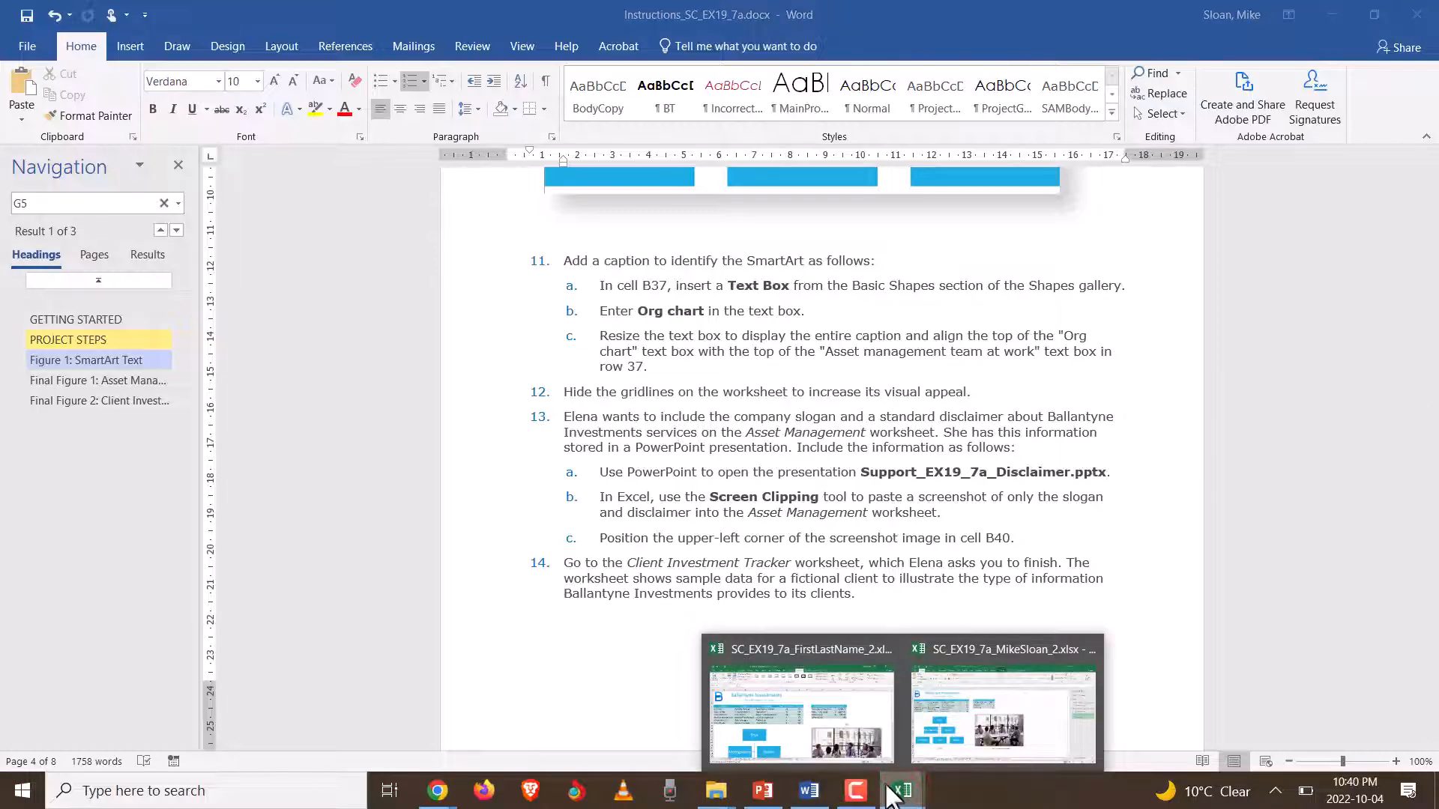
click(954, 685)
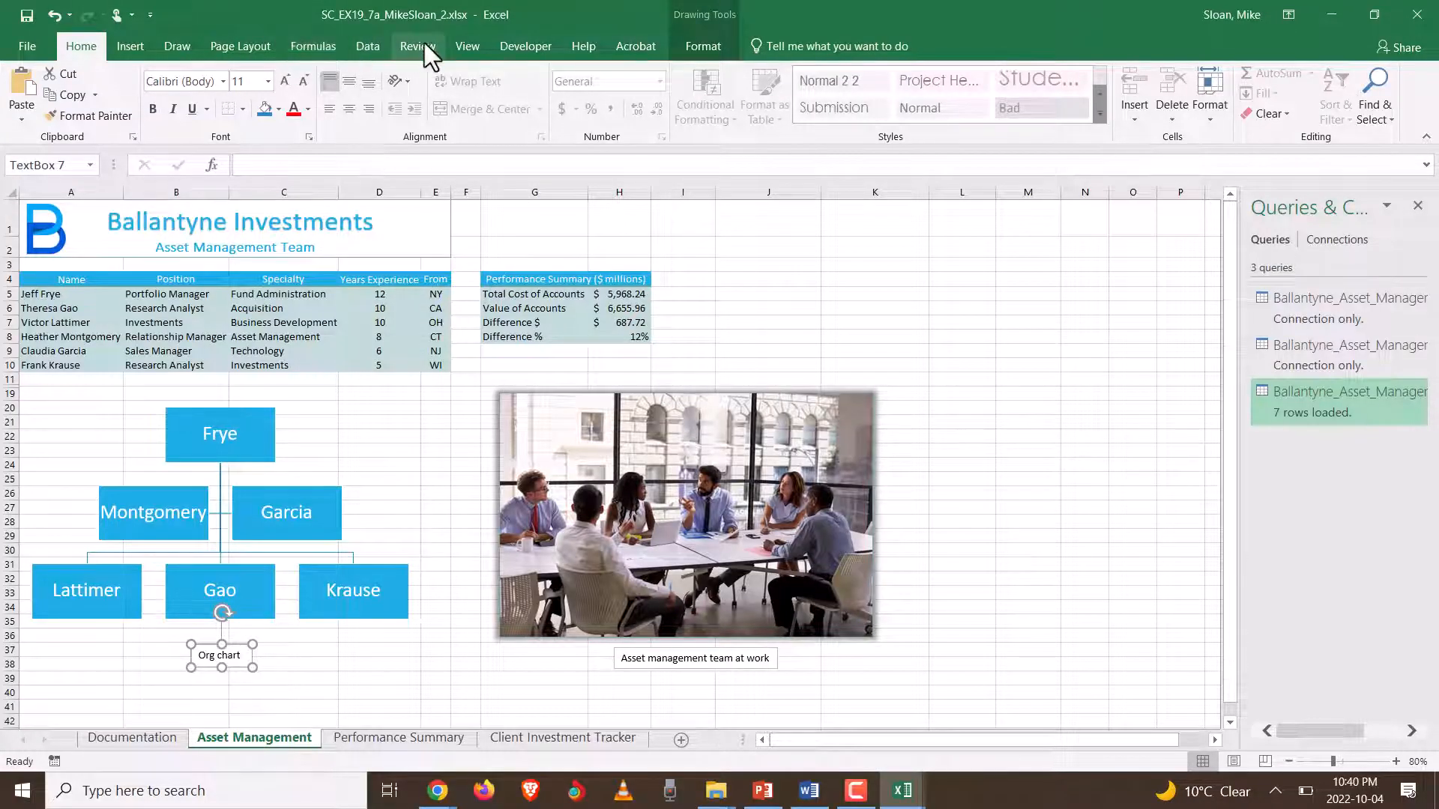
click(466, 45)
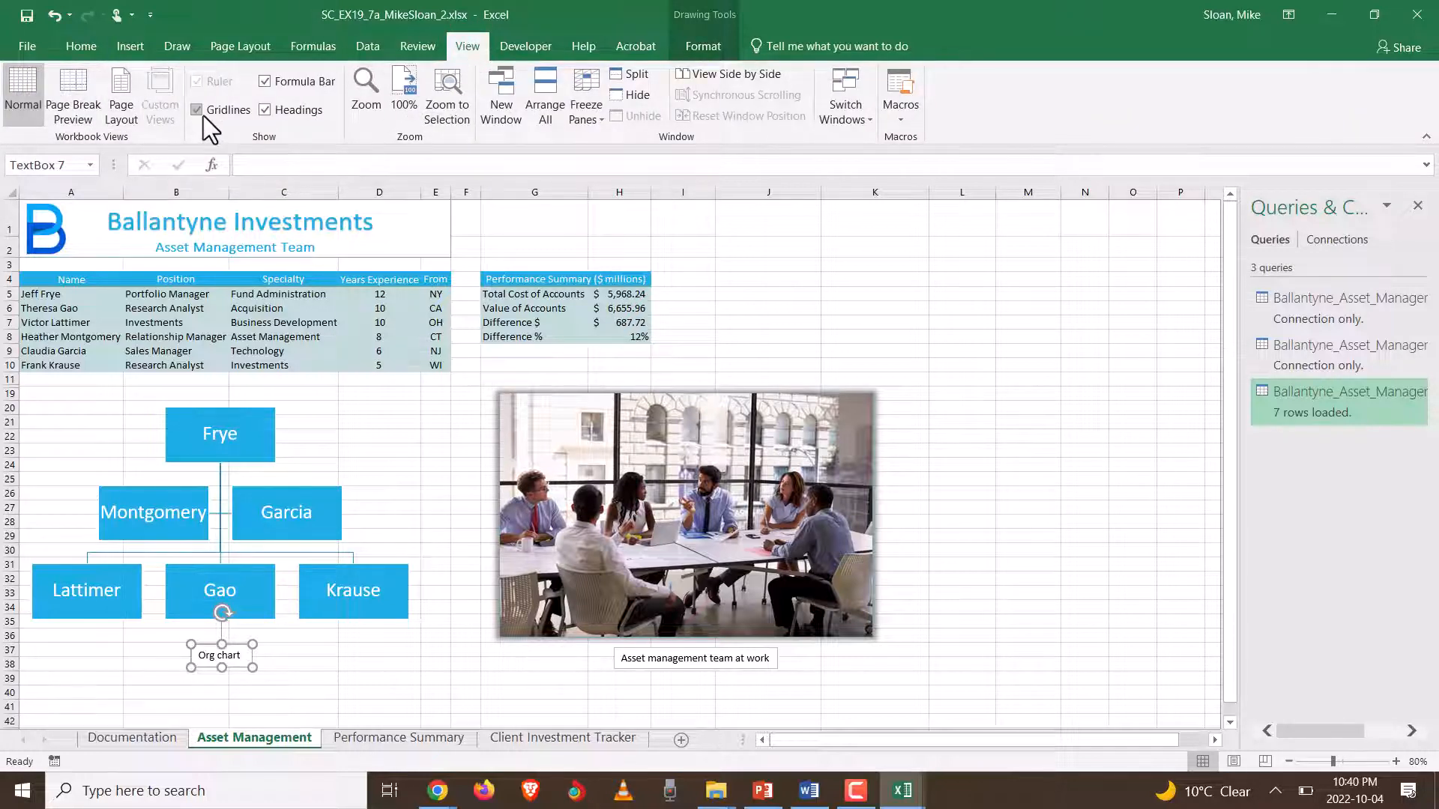
click(241, 46)
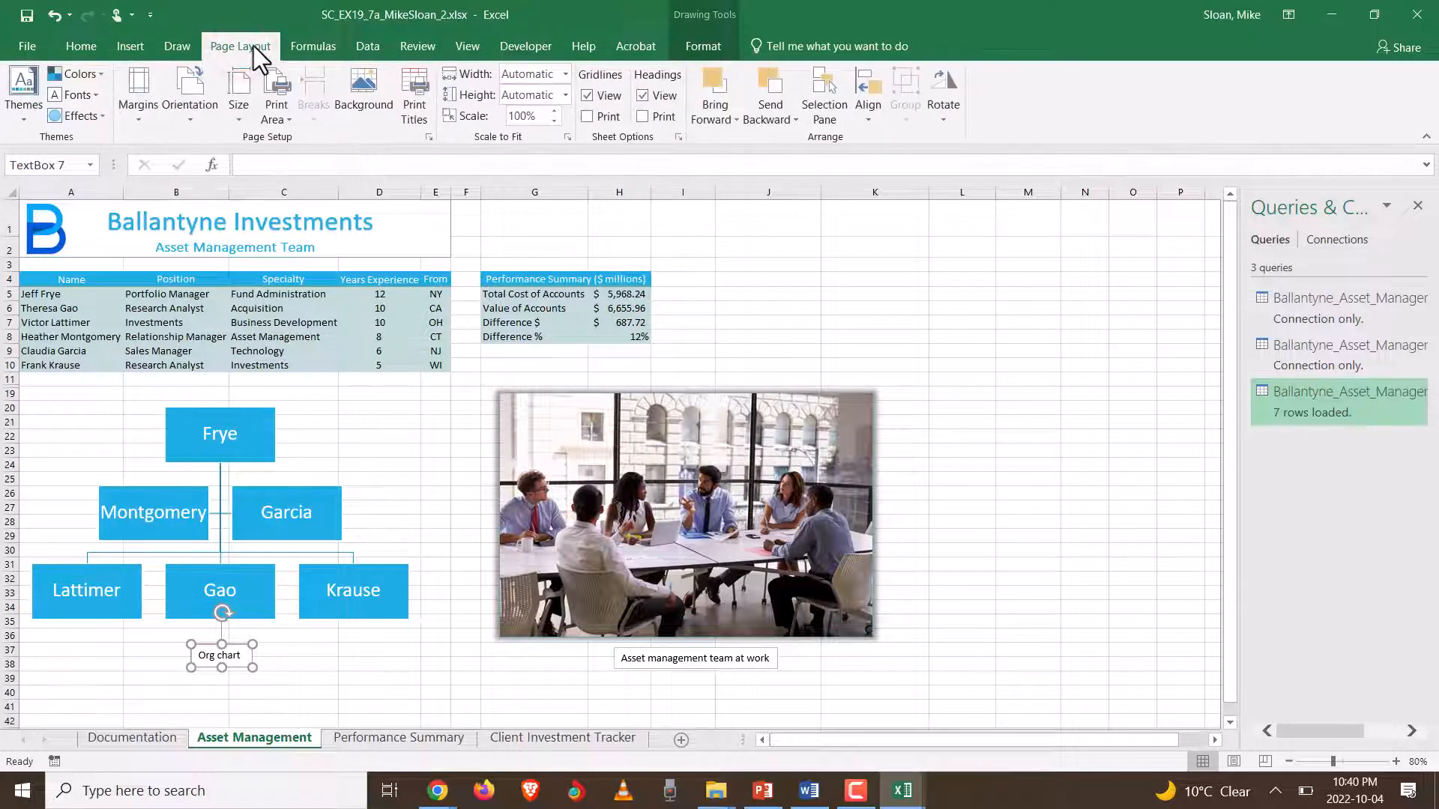
click(588, 96)
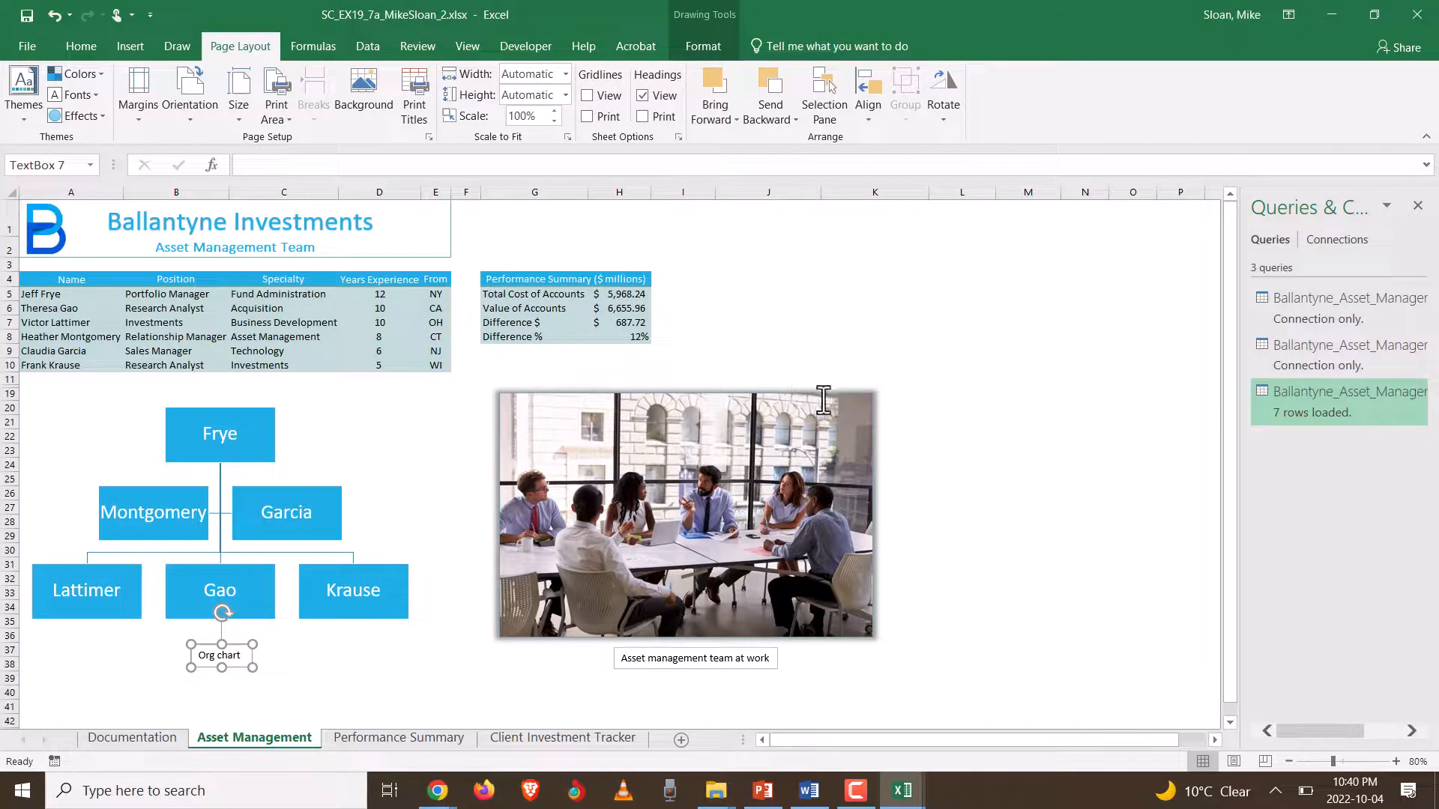
- Read step 13 in Word, open Support_EX19_7a_Disclaimer.pptx from the Downloads folder in PowerPoint, and enable editing
key(alt+Tab)
click(733, 433)
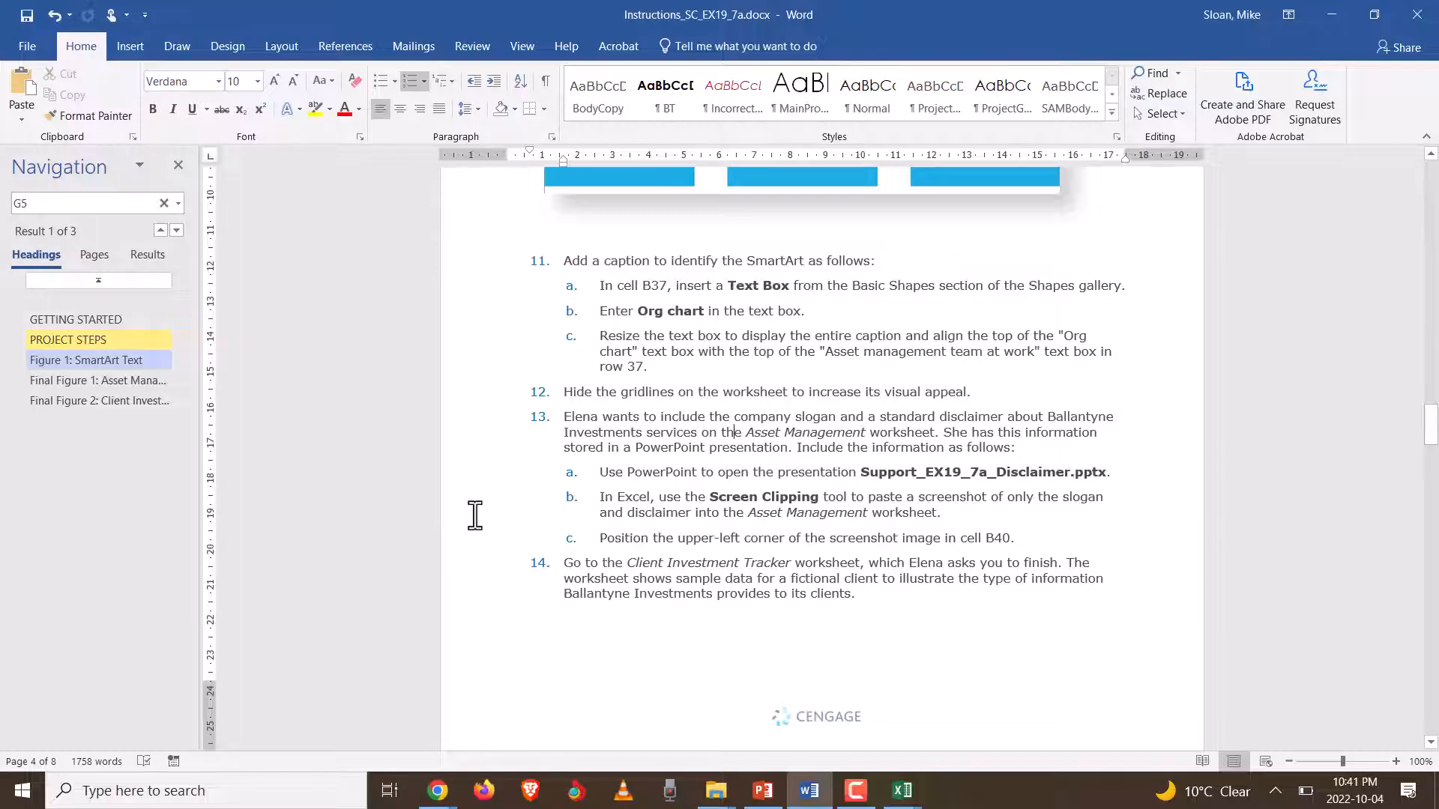
key(alt+Tab)
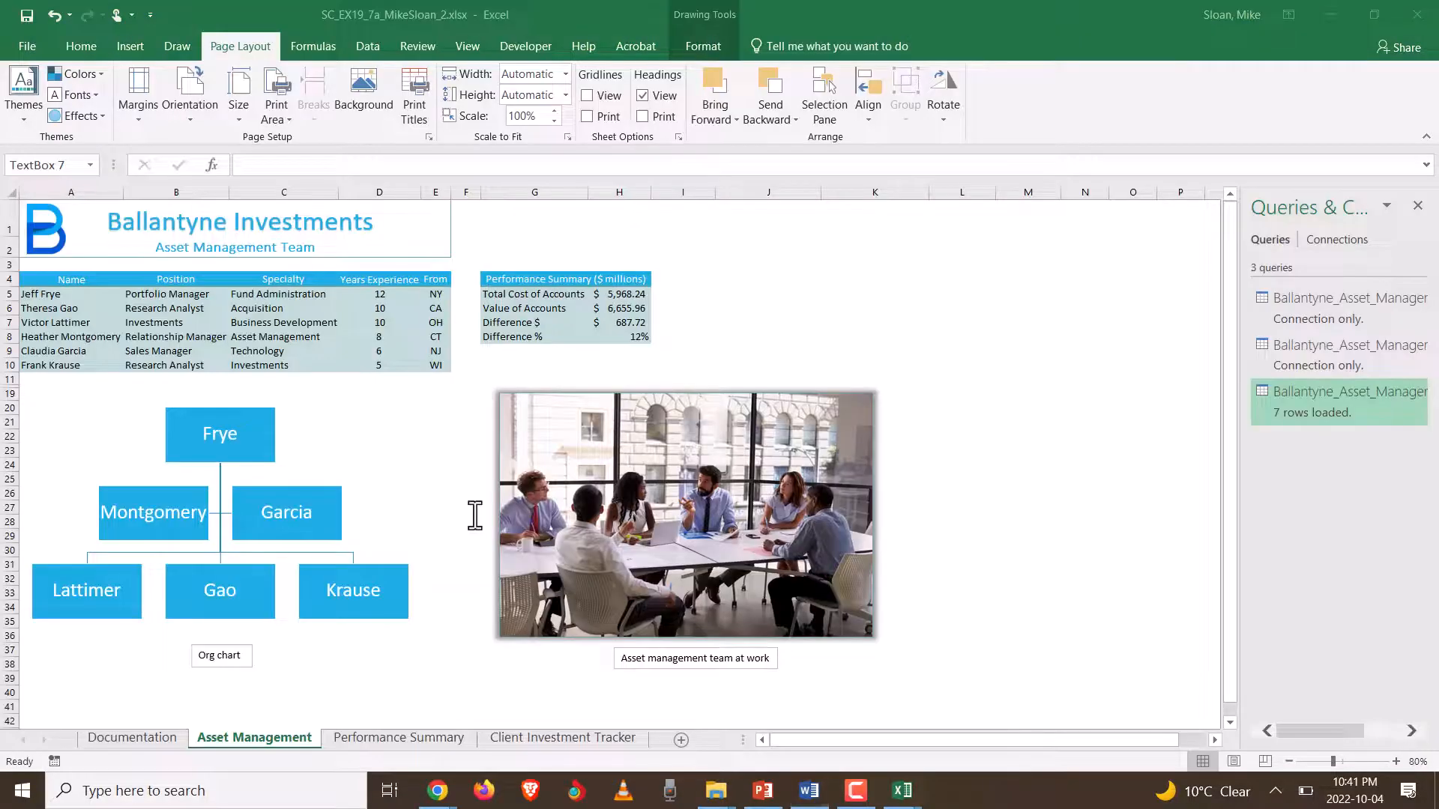
mouse_move(713, 796)
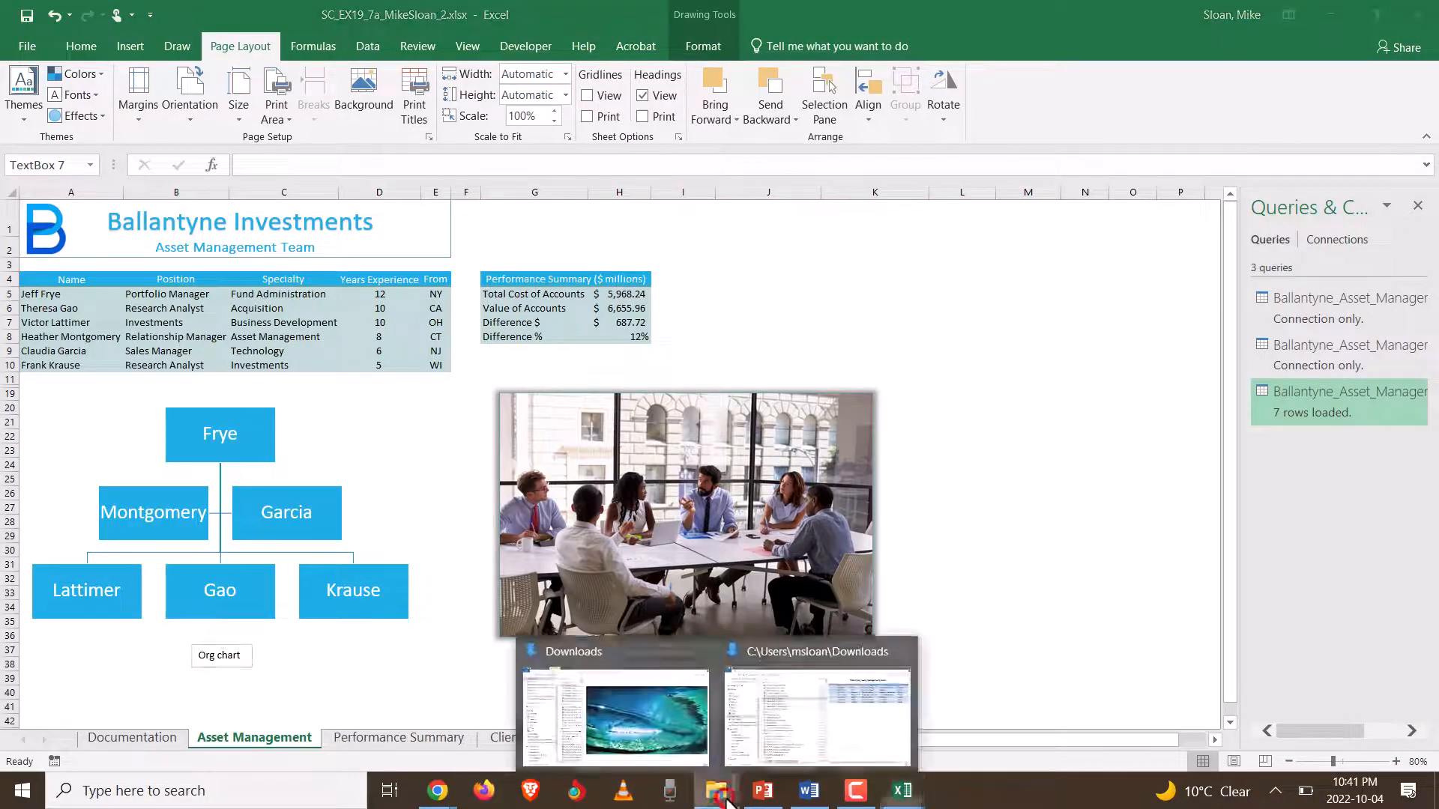
click(775, 726)
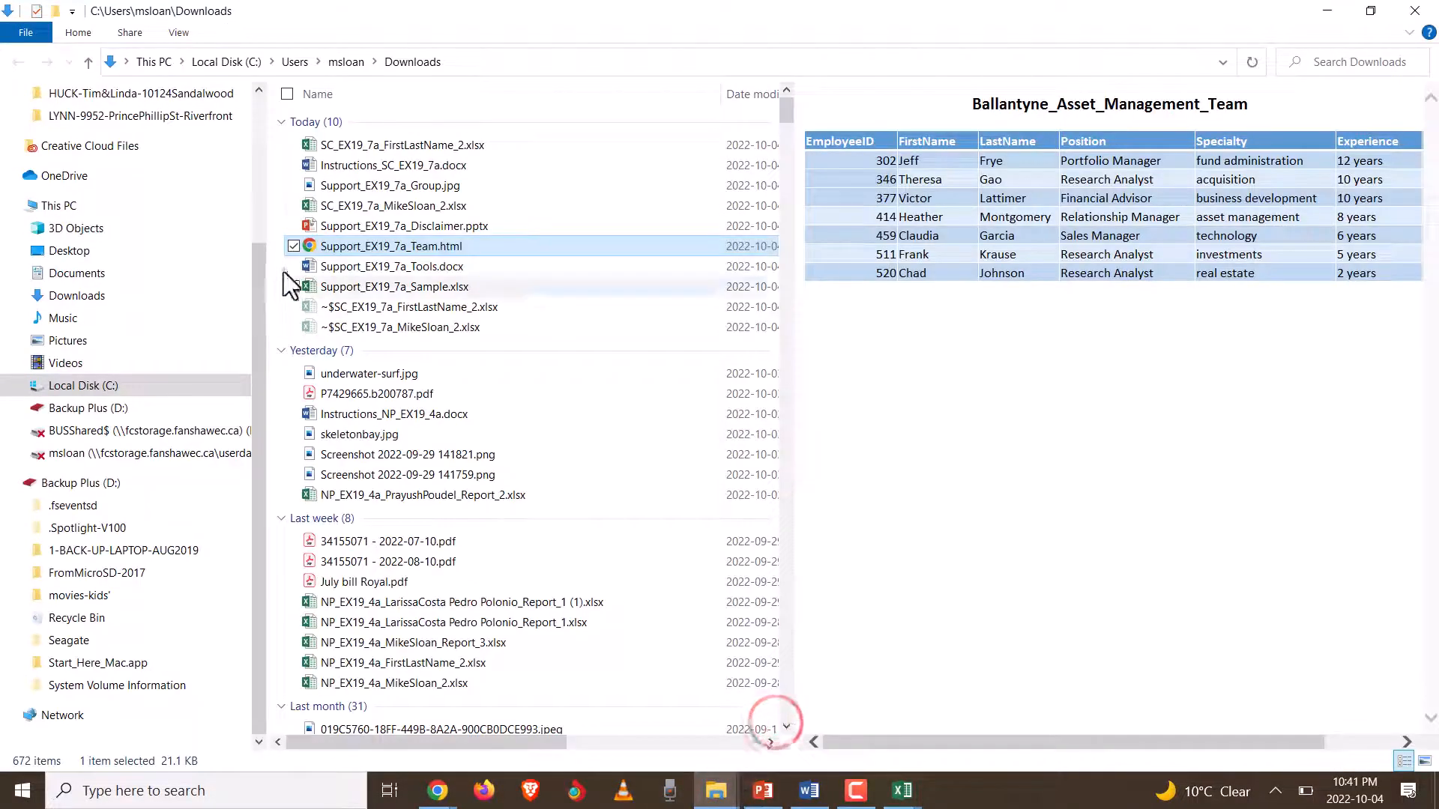
click(362, 225)
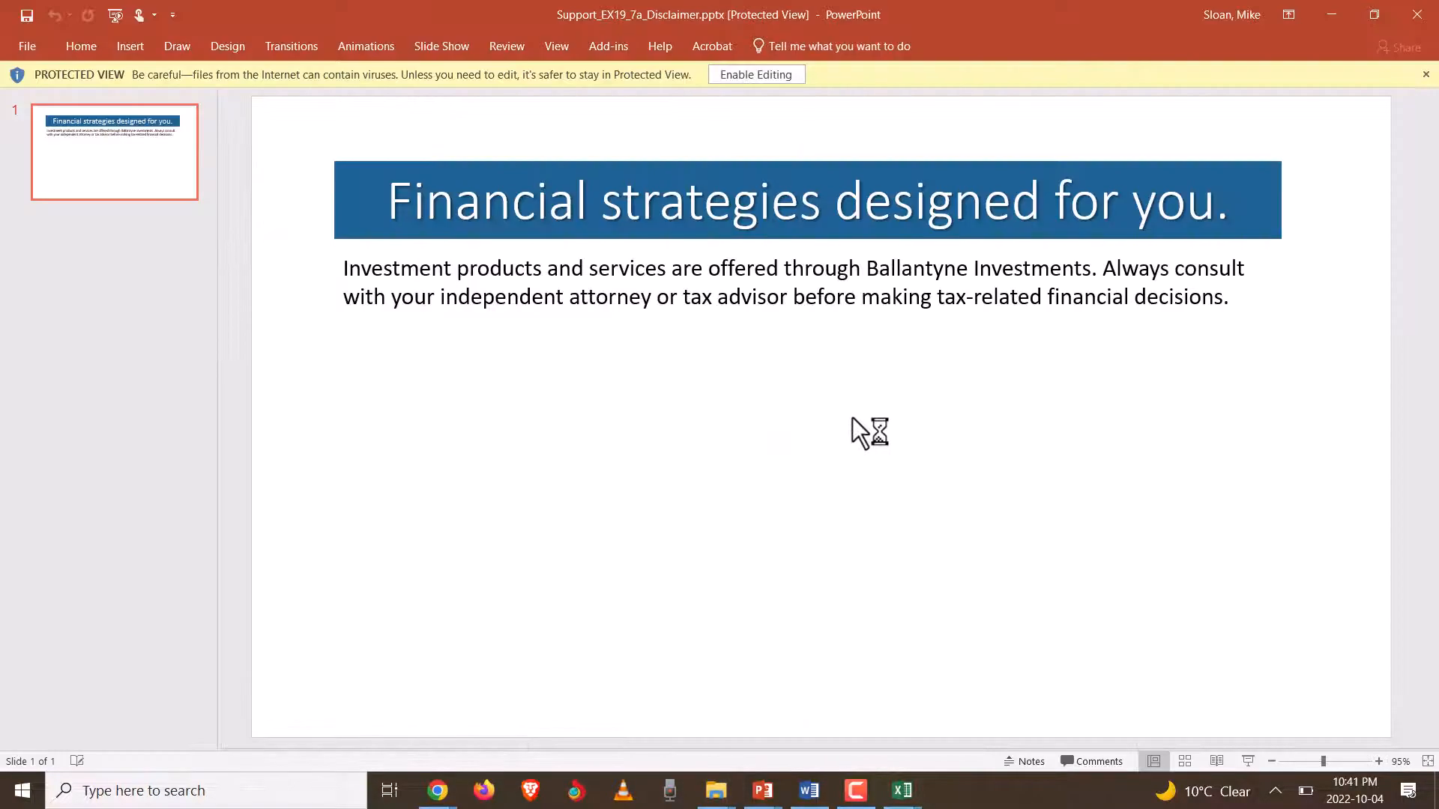
click(737, 74)
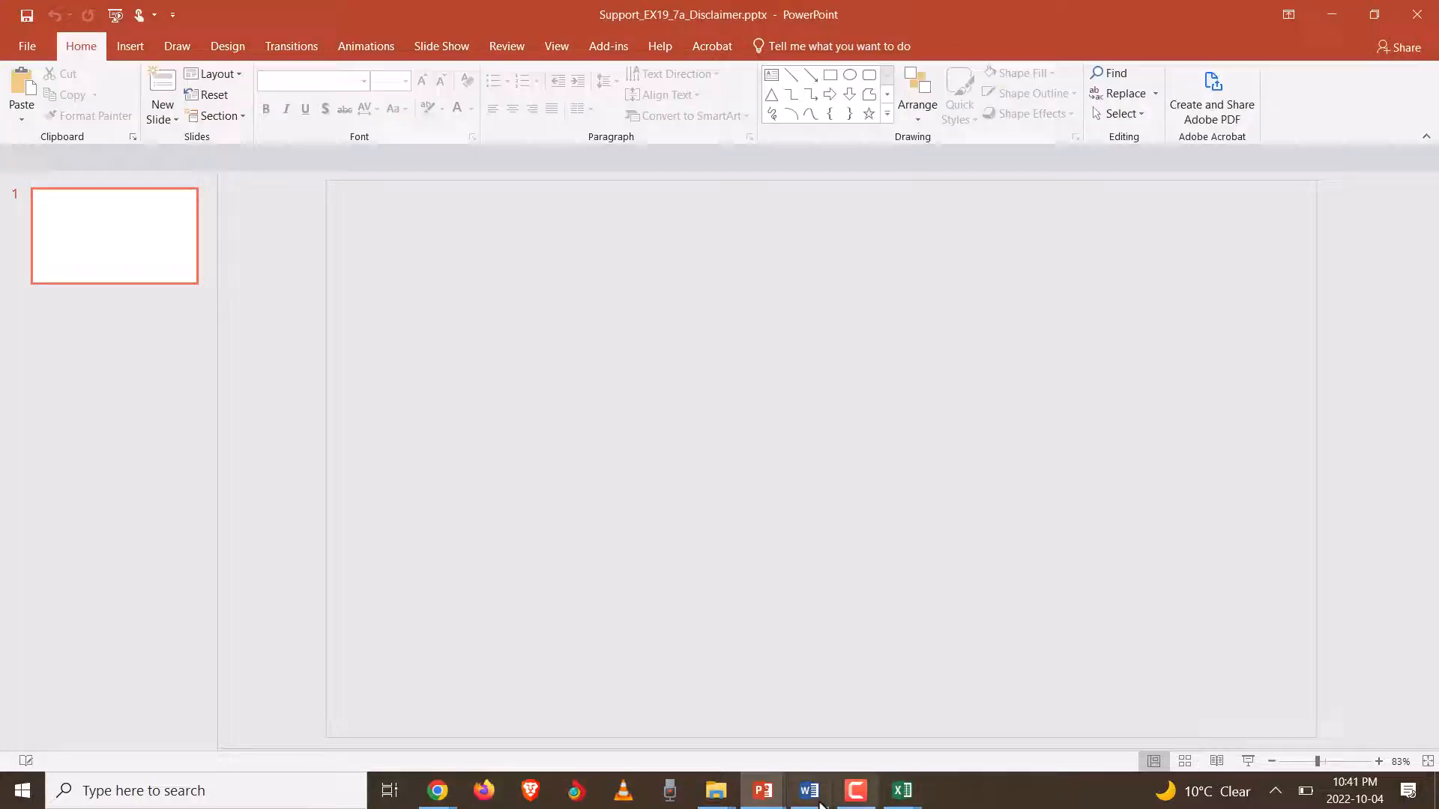
- Read steps 13b and 13c in Word about the Screen Clipping of the slogan and disclaimer, and return to Excel
click(809, 791)
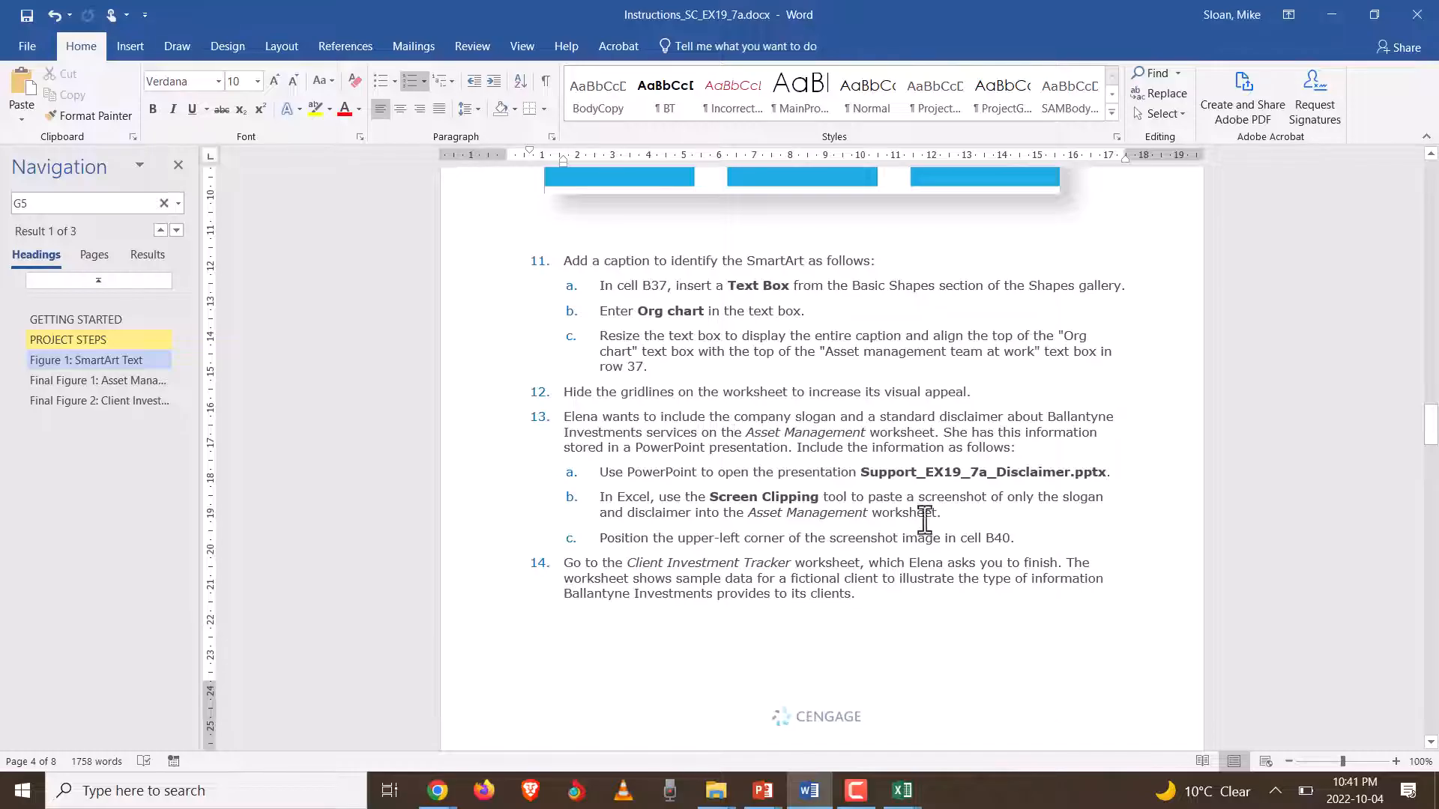
click(975, 516)
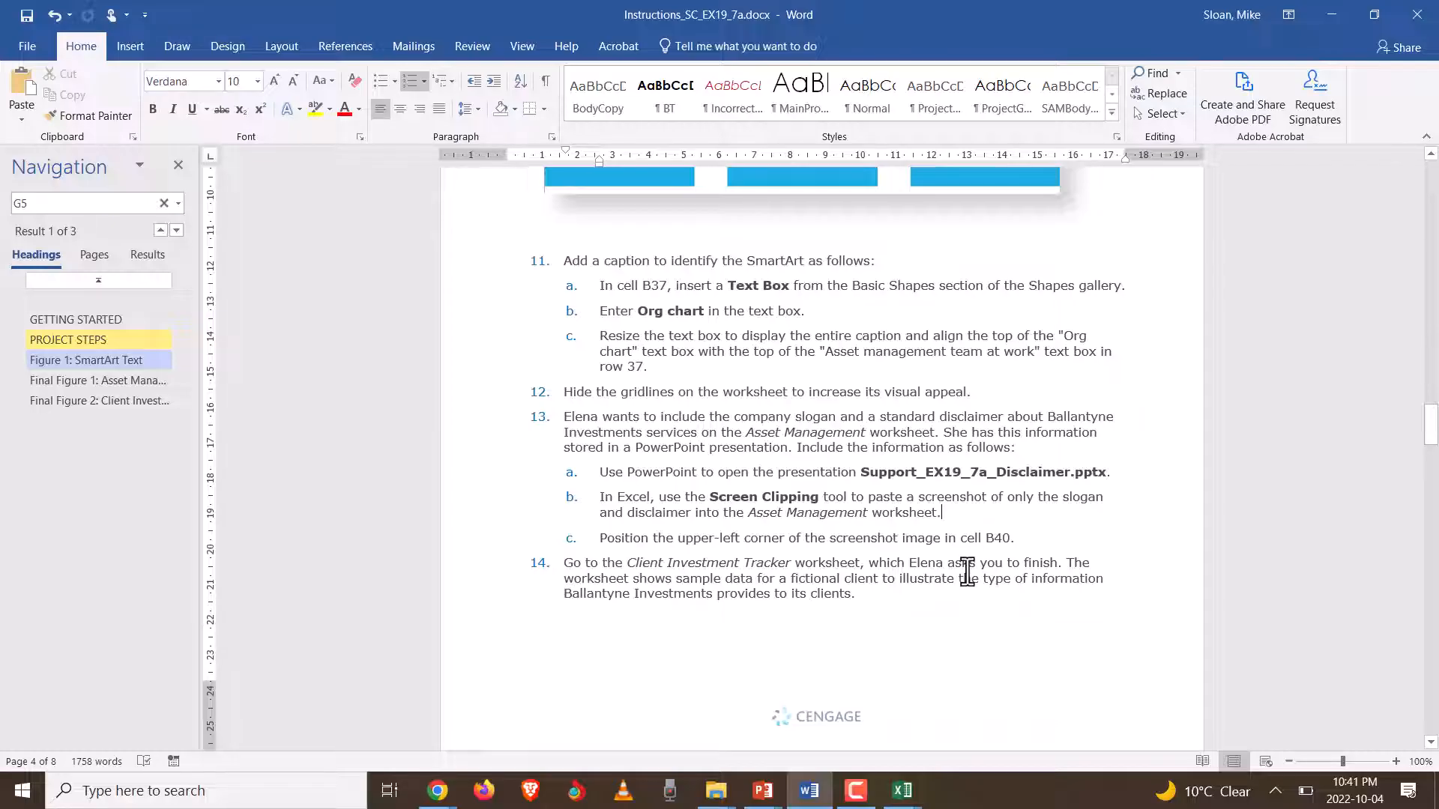
key(alt+Tab)
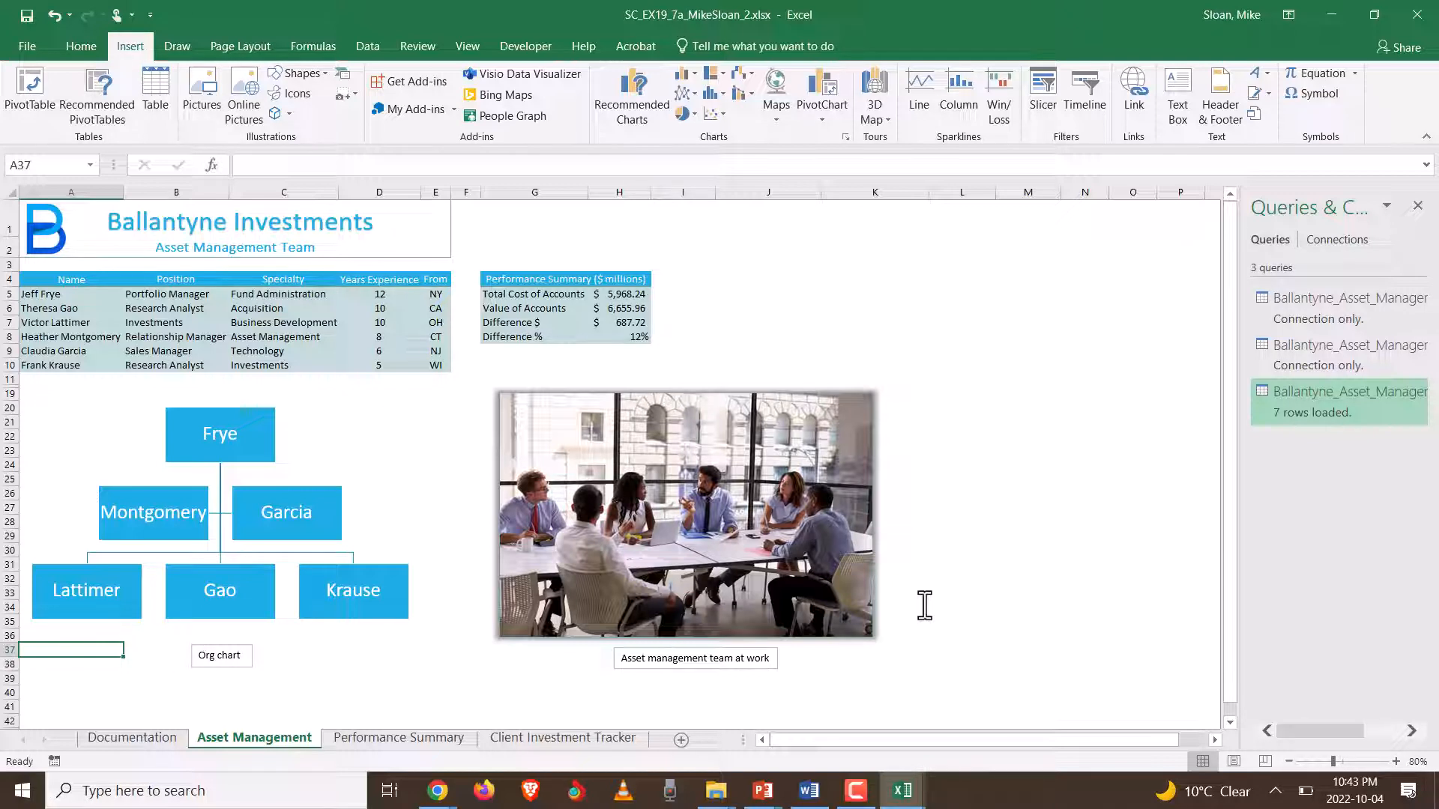
click(206, 793)
text(s)
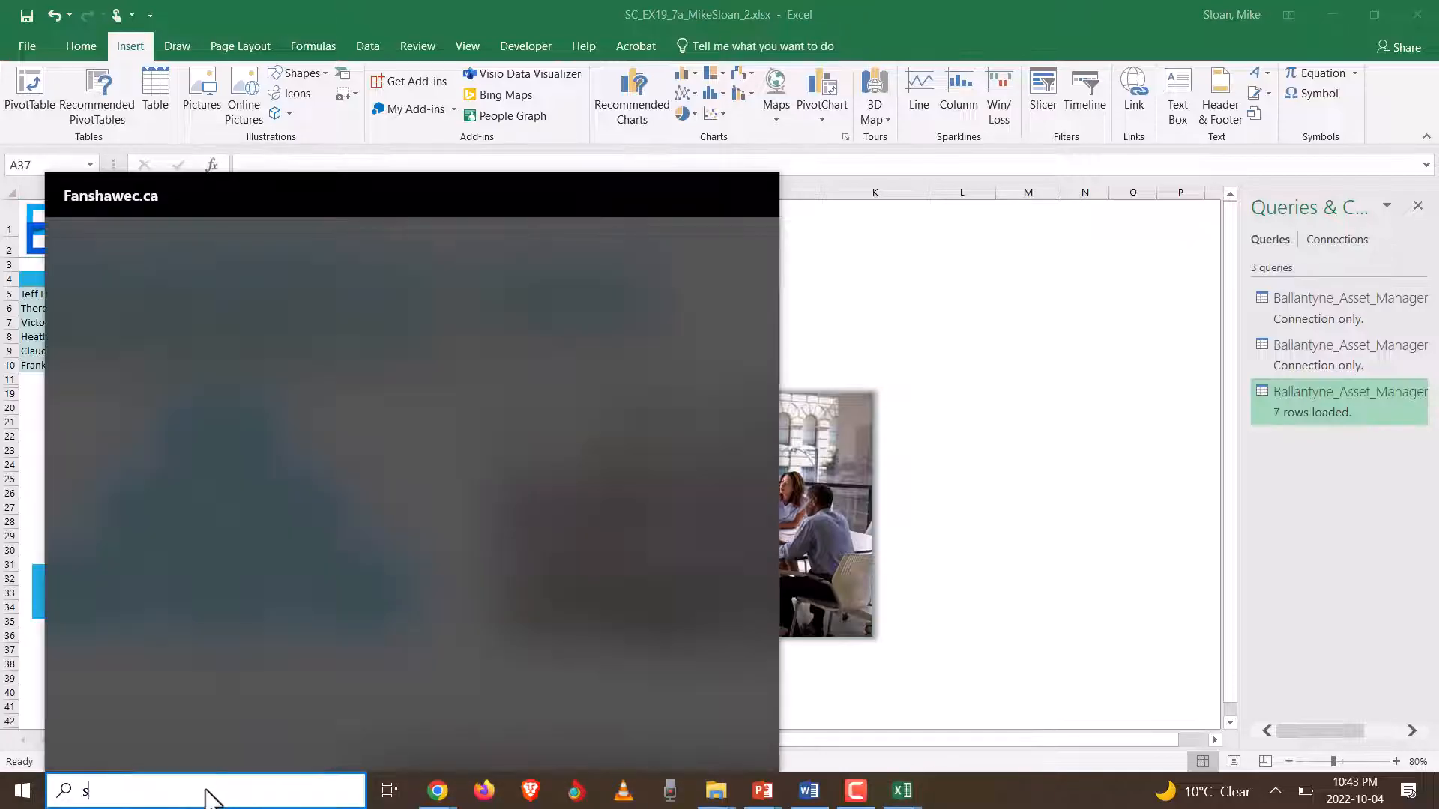
text(nip)
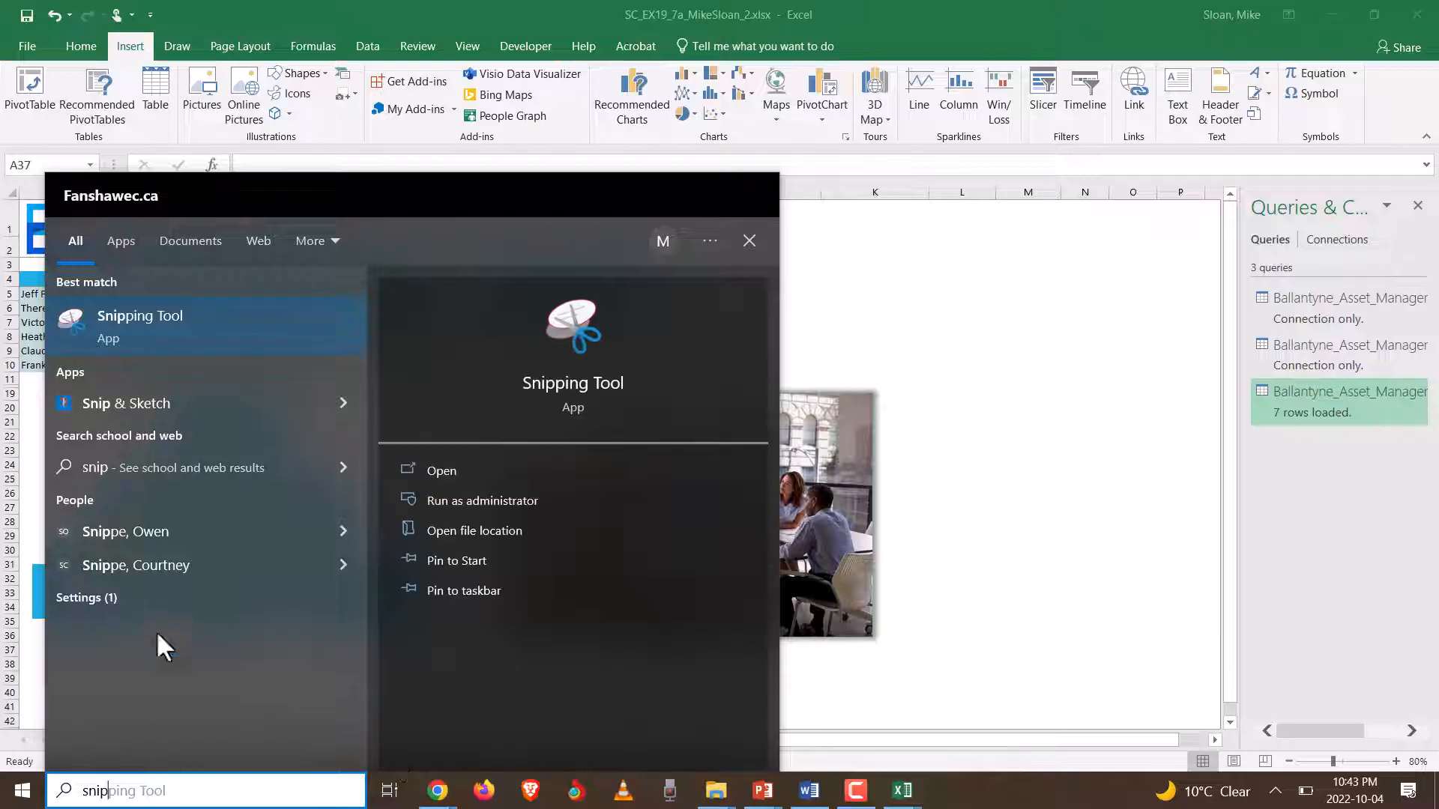
click(852, 253)
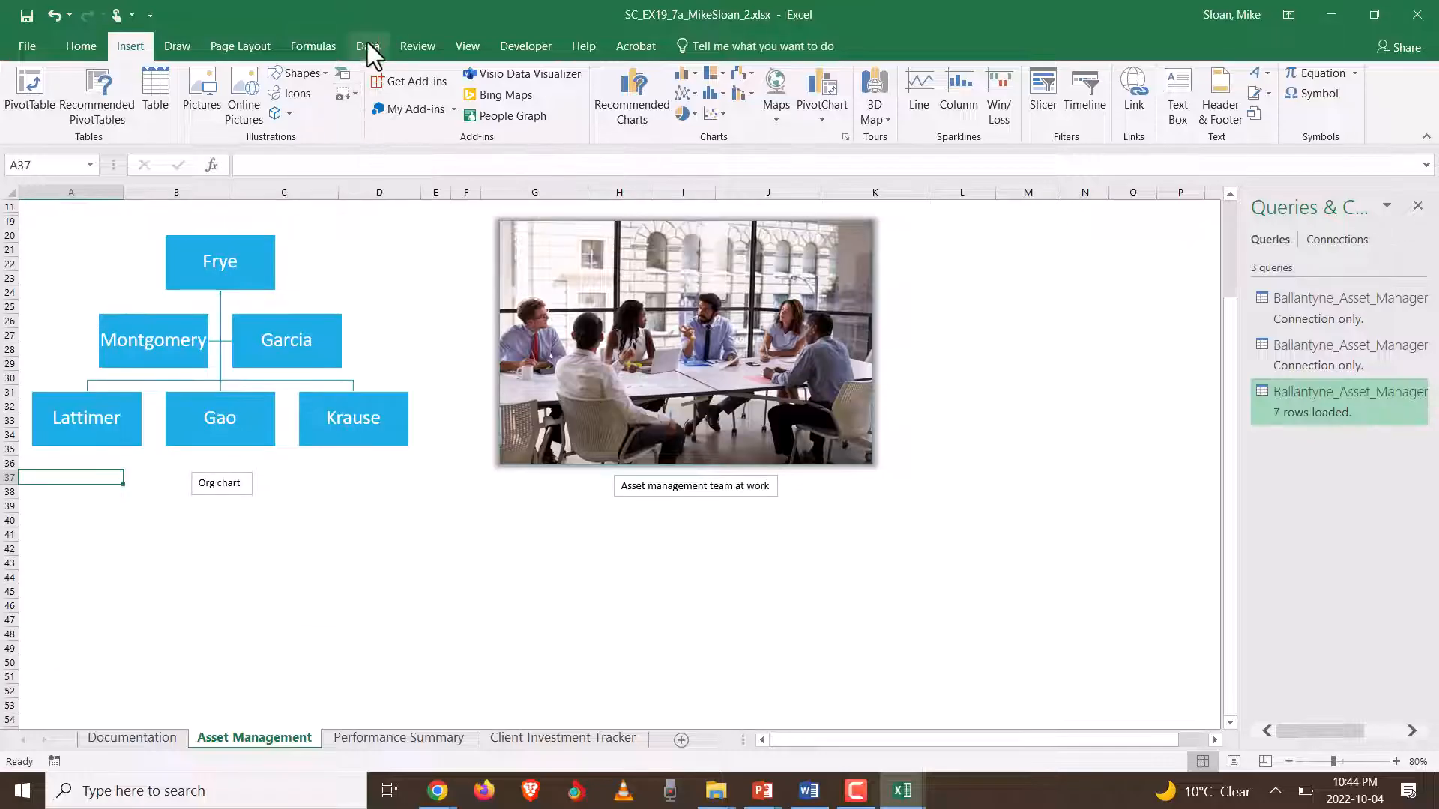
- Try inserting the whole Support_EX19_7a_Disclaimer.pptx window as a screenshot below the organization chart, and undo the insertion
click(347, 97)
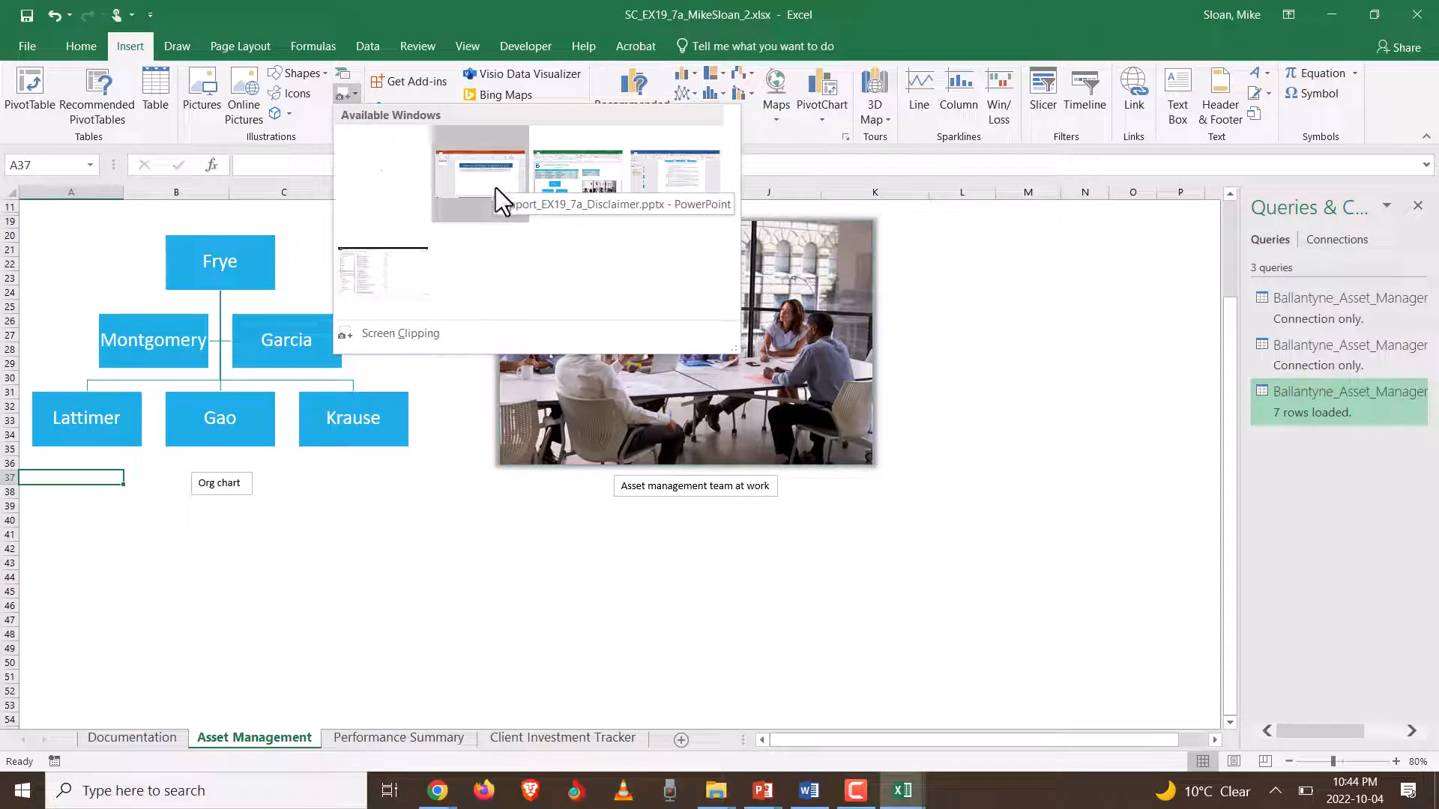
click(496, 188)
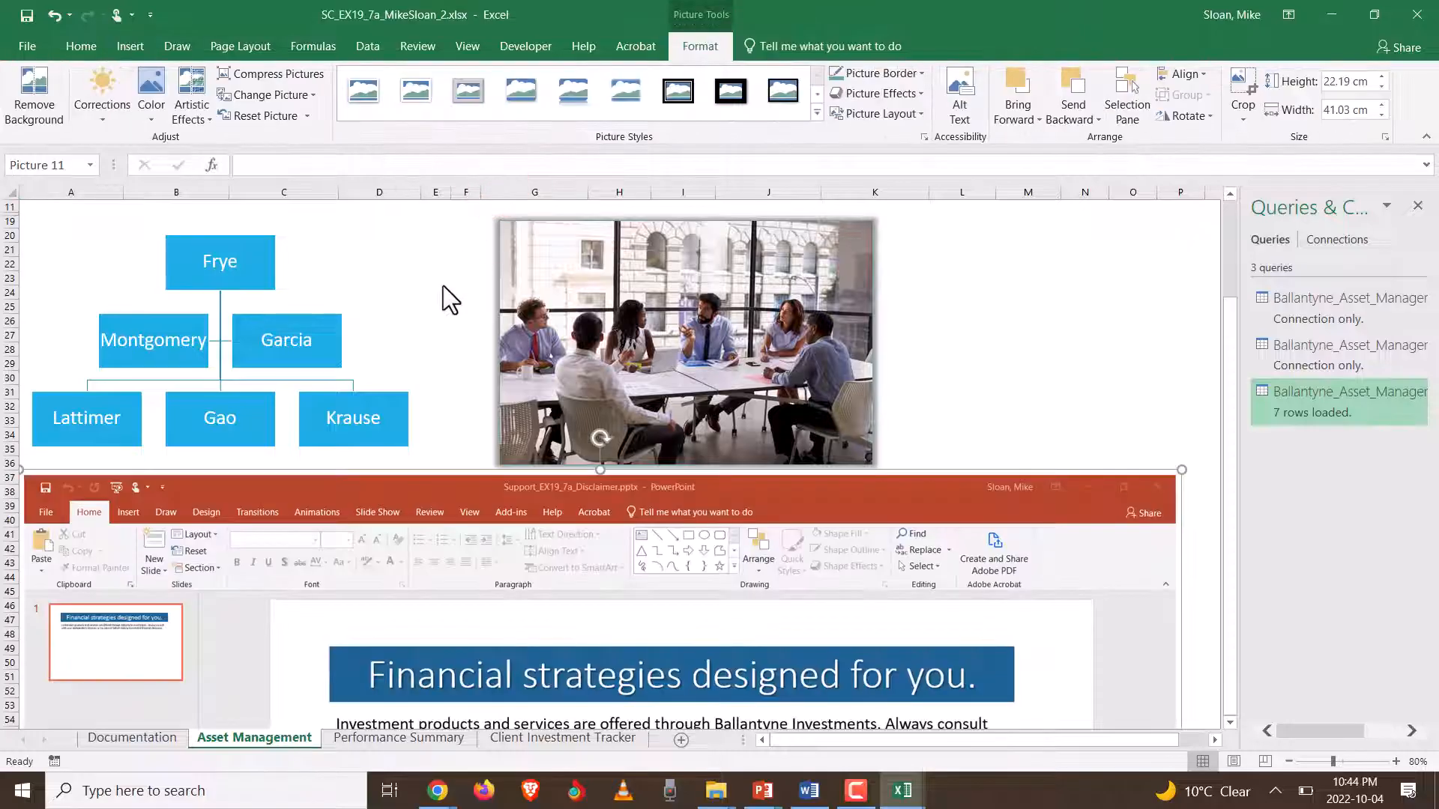
key(ctrl+z)
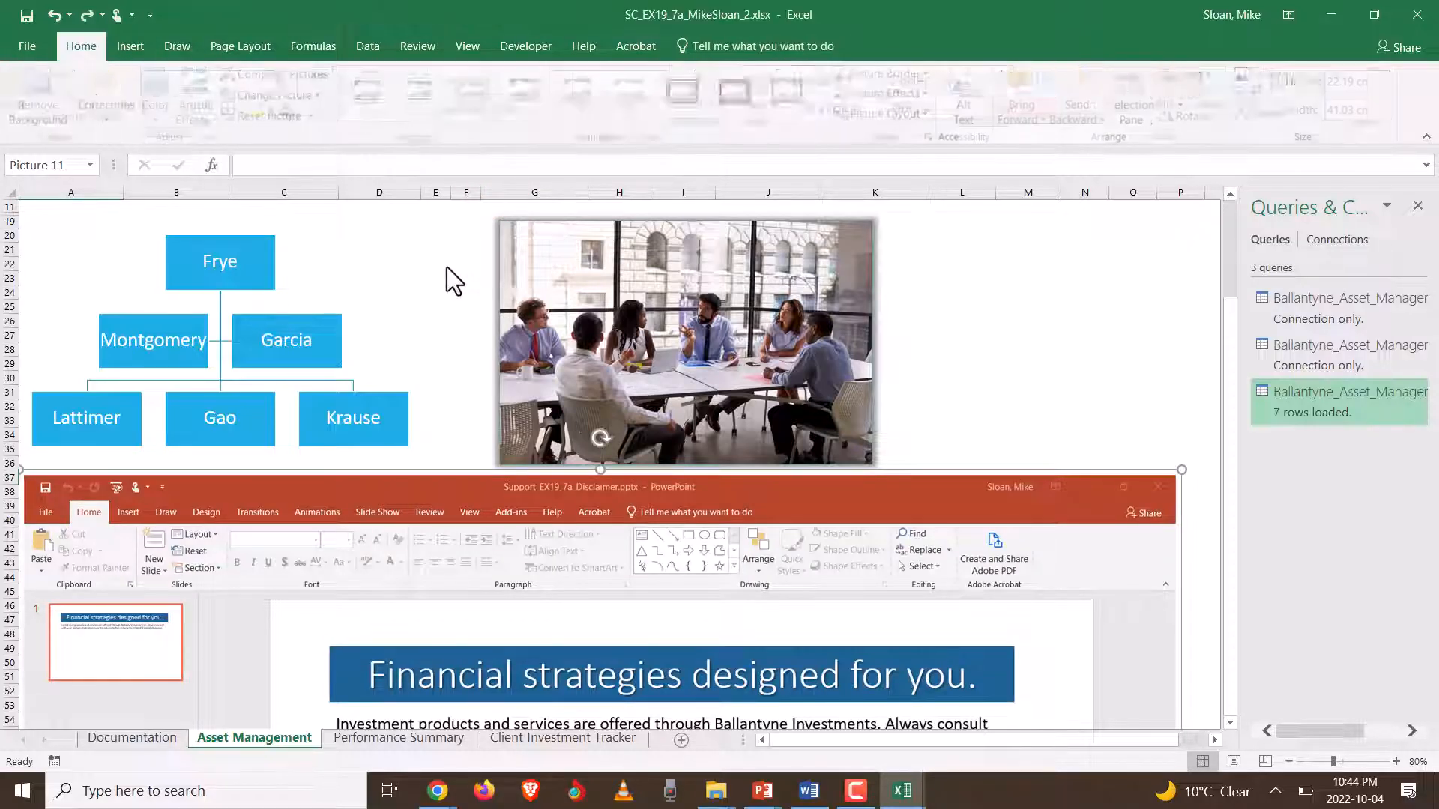
- Insert a screen clipping of only the slogan and disclaimer from the PowerPoint slide into the Asset Management worksheet
click(129, 46)
click(353, 98)
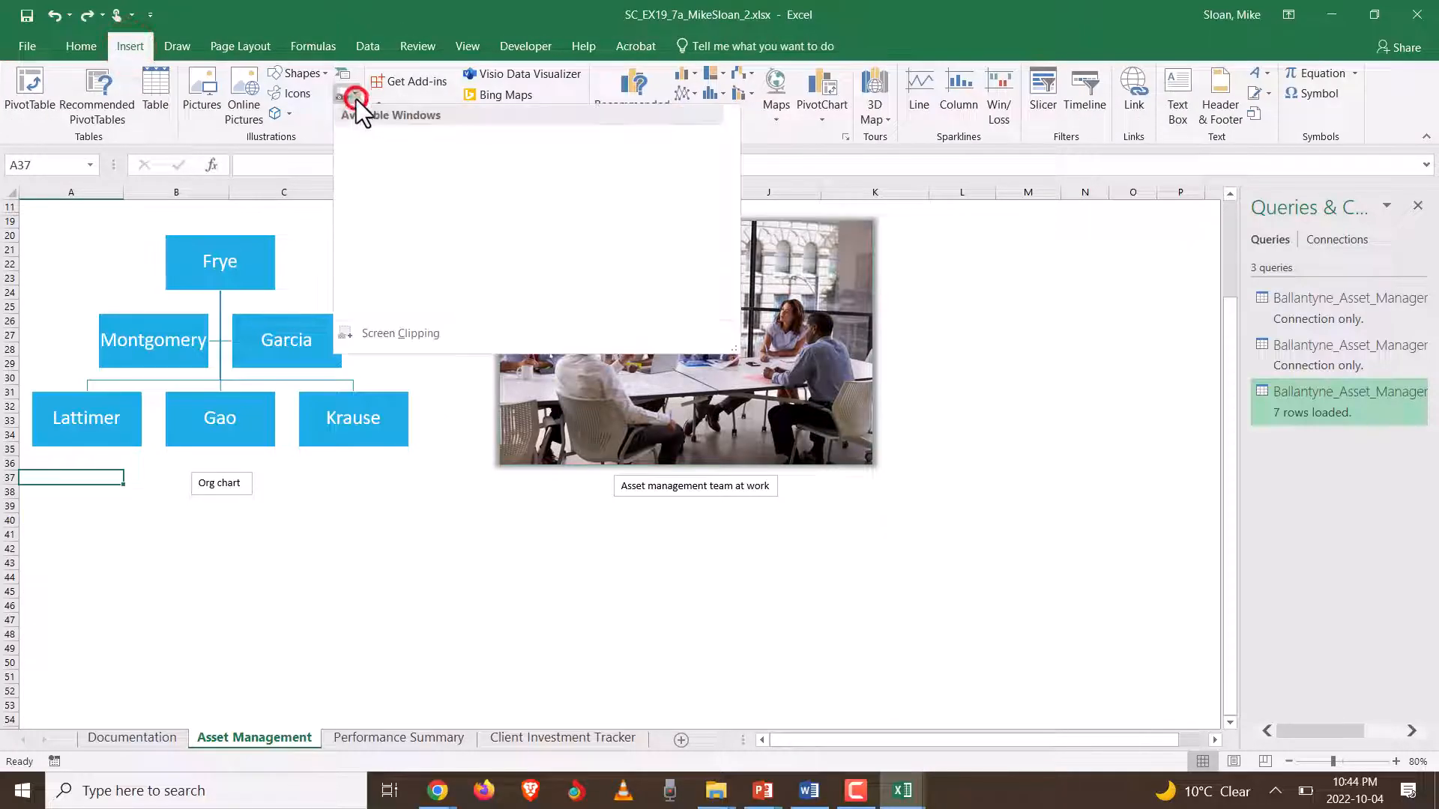
click(415, 336)
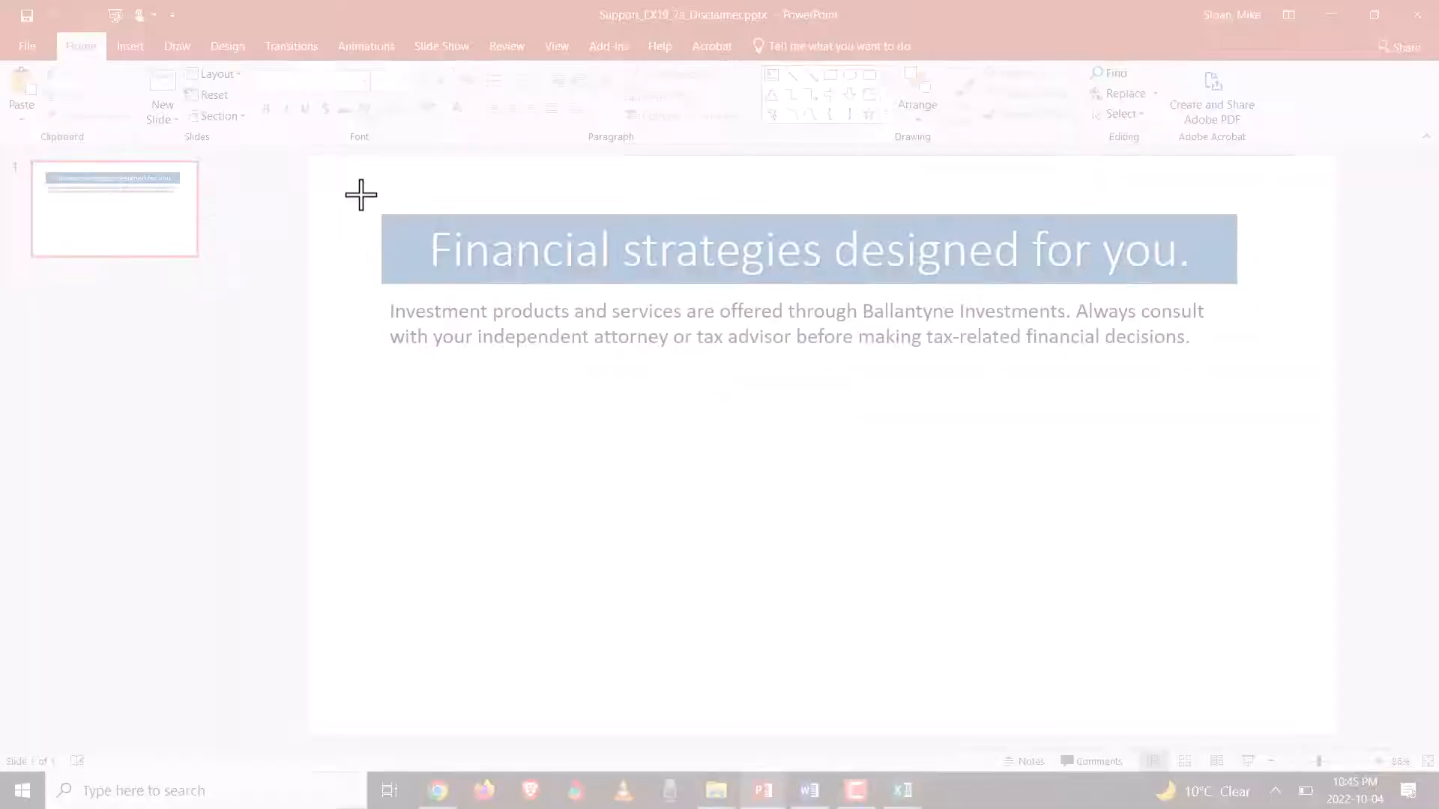
drag(374, 209, 1248, 371)
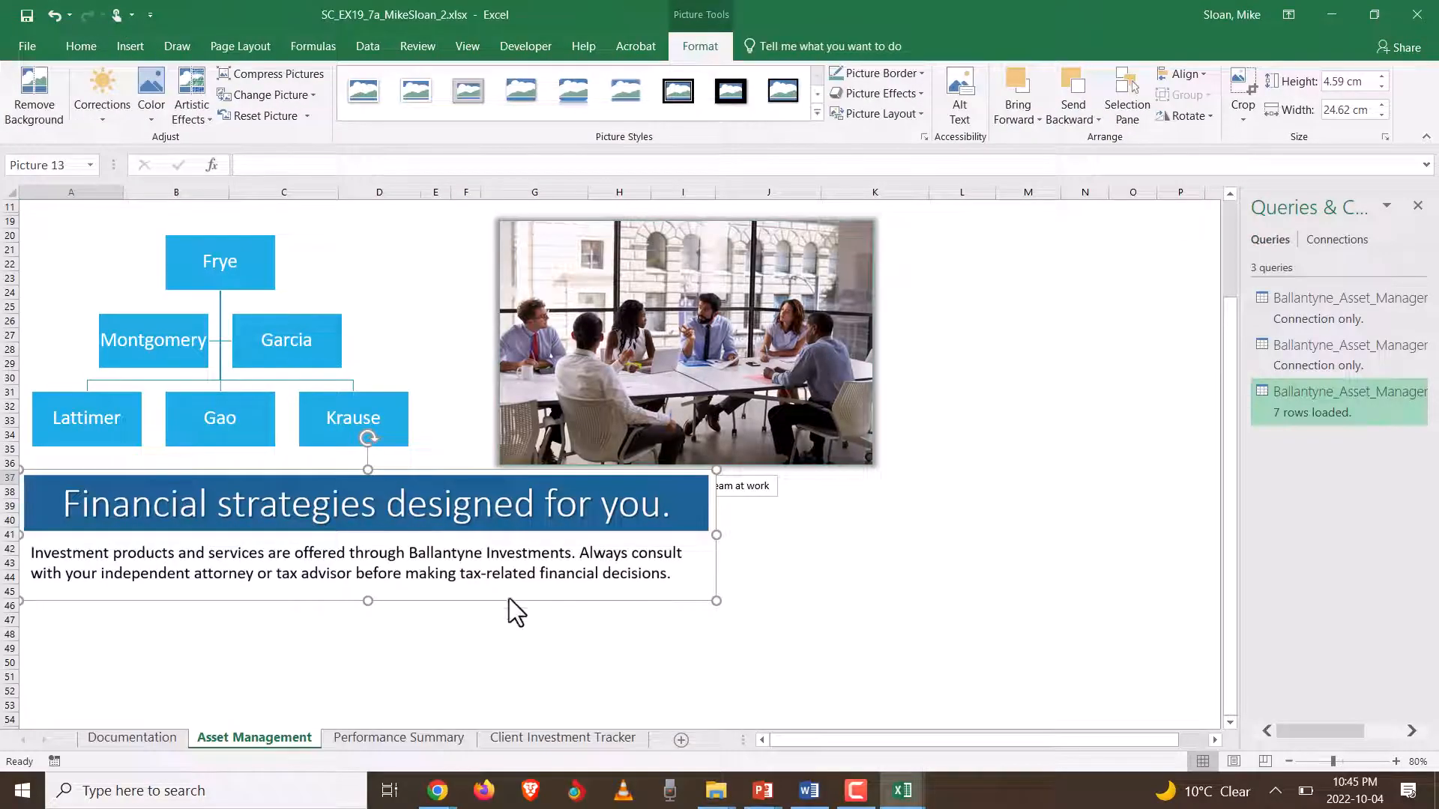
click(130, 46)
click(347, 95)
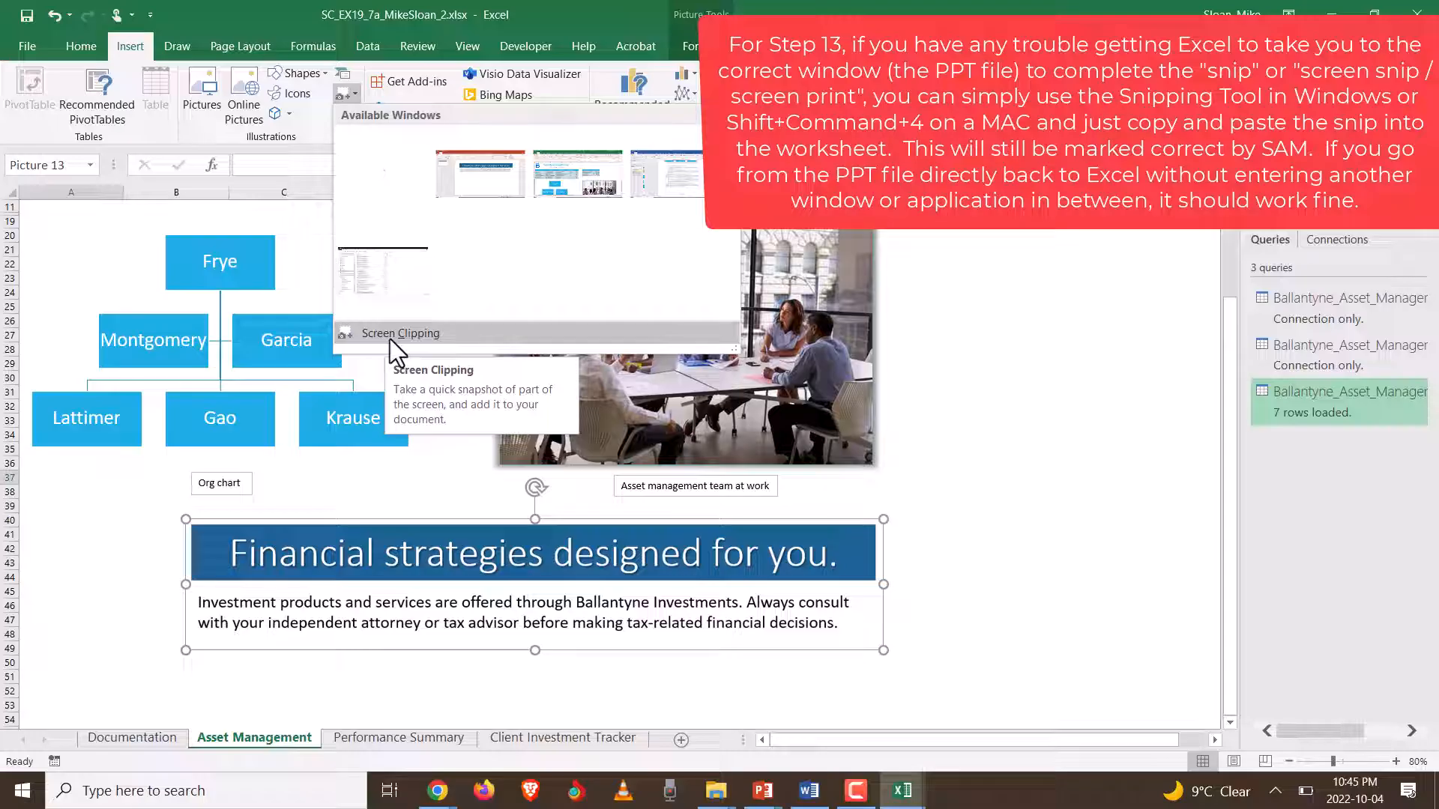
click(414, 334)
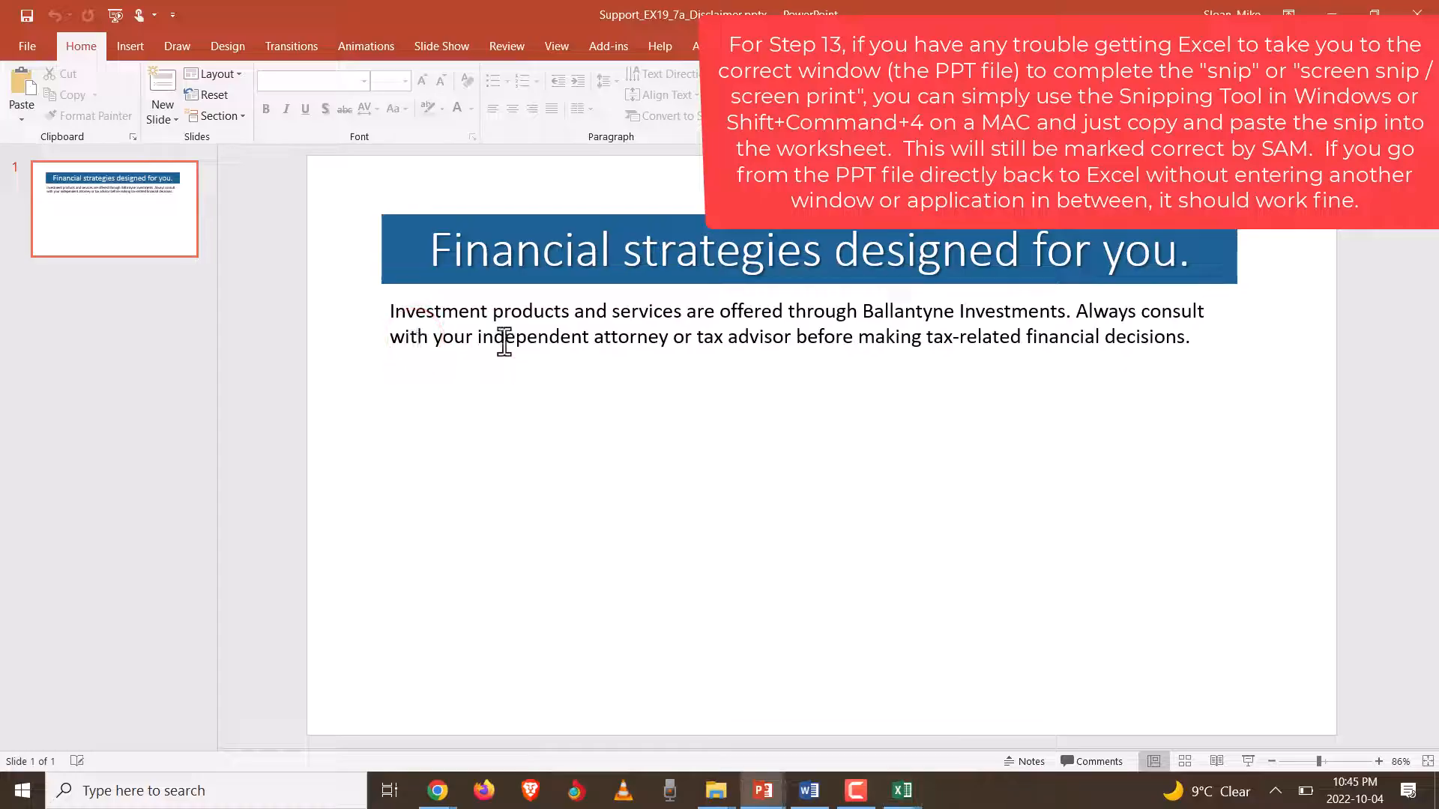
key(Escape)
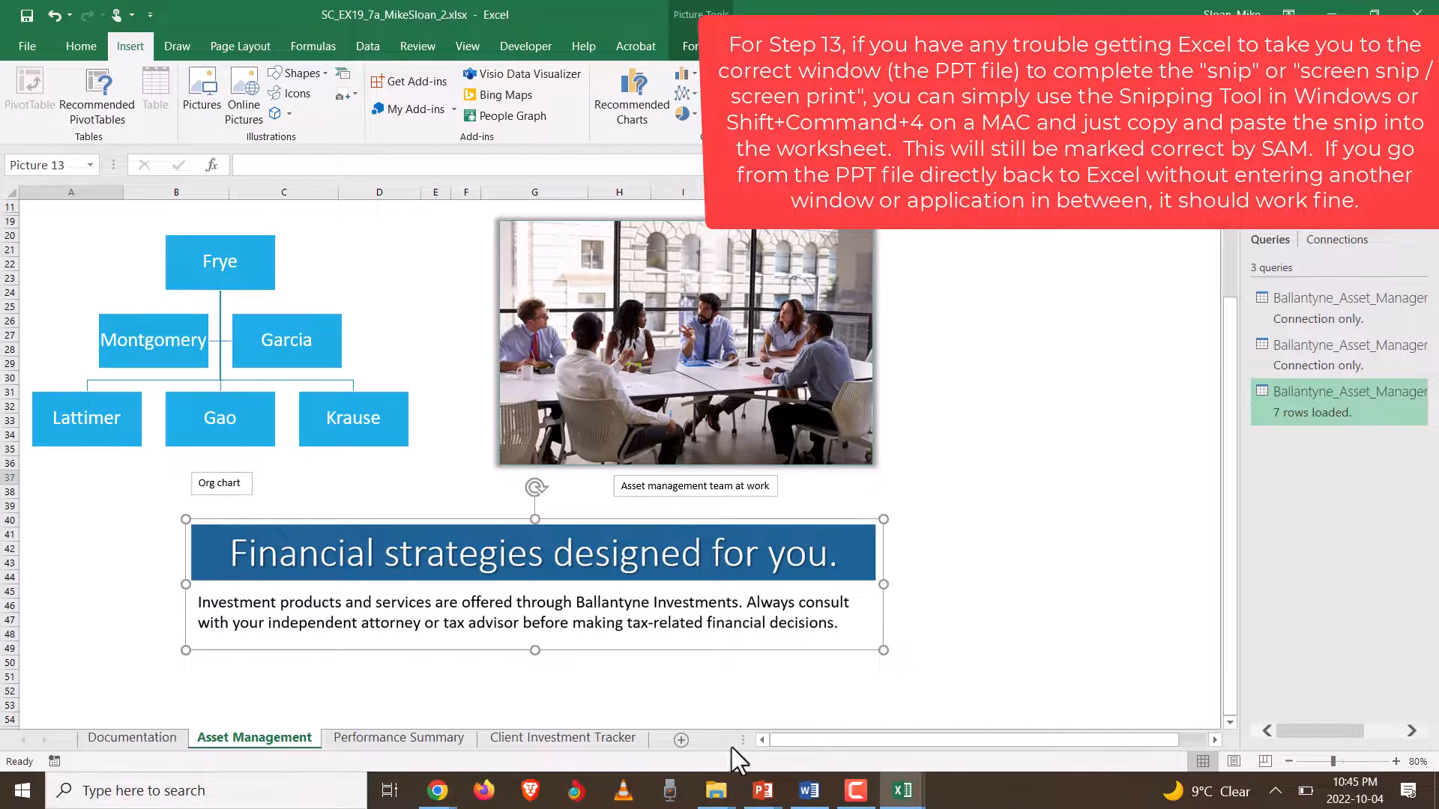
mouse_move(829, 788)
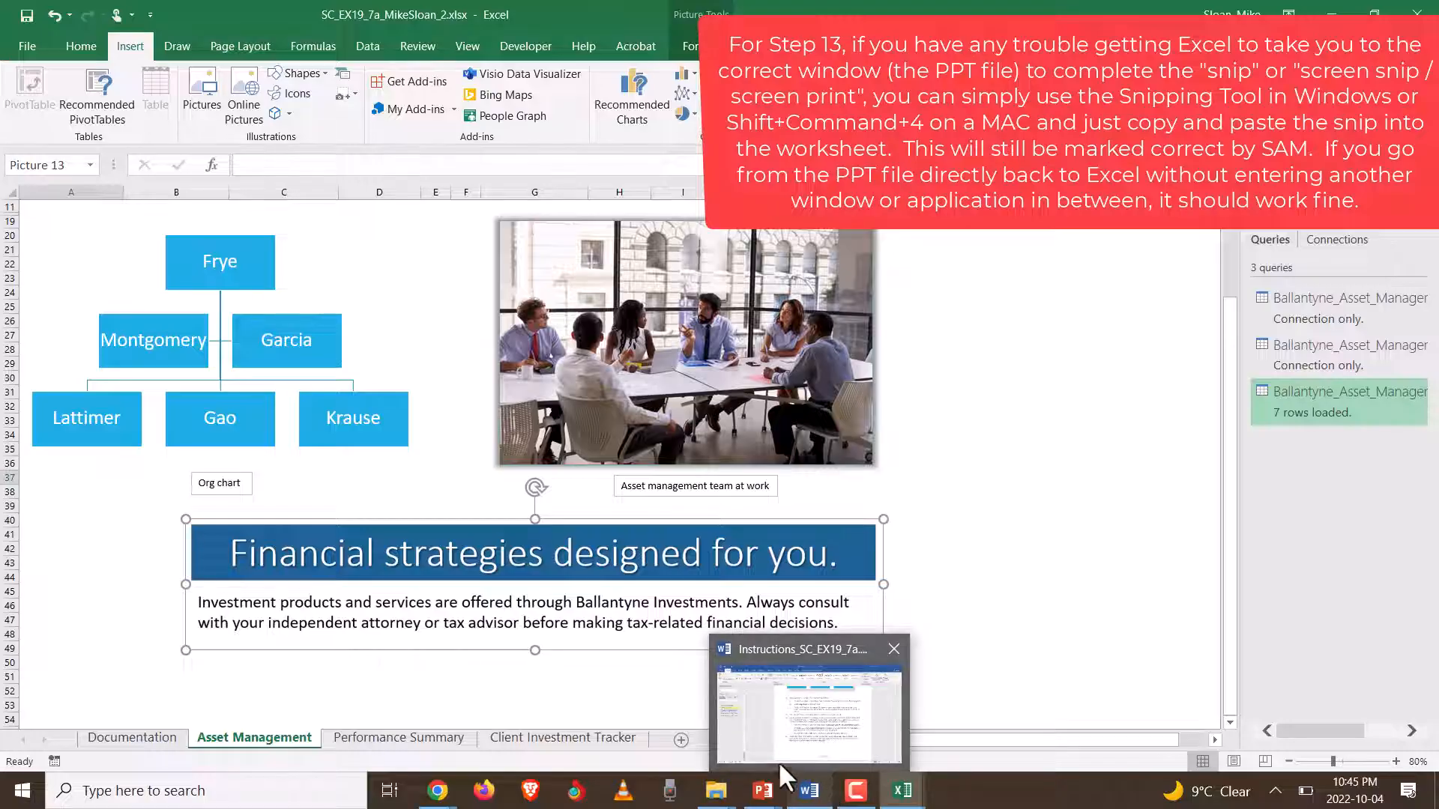
mouse_move(781, 760)
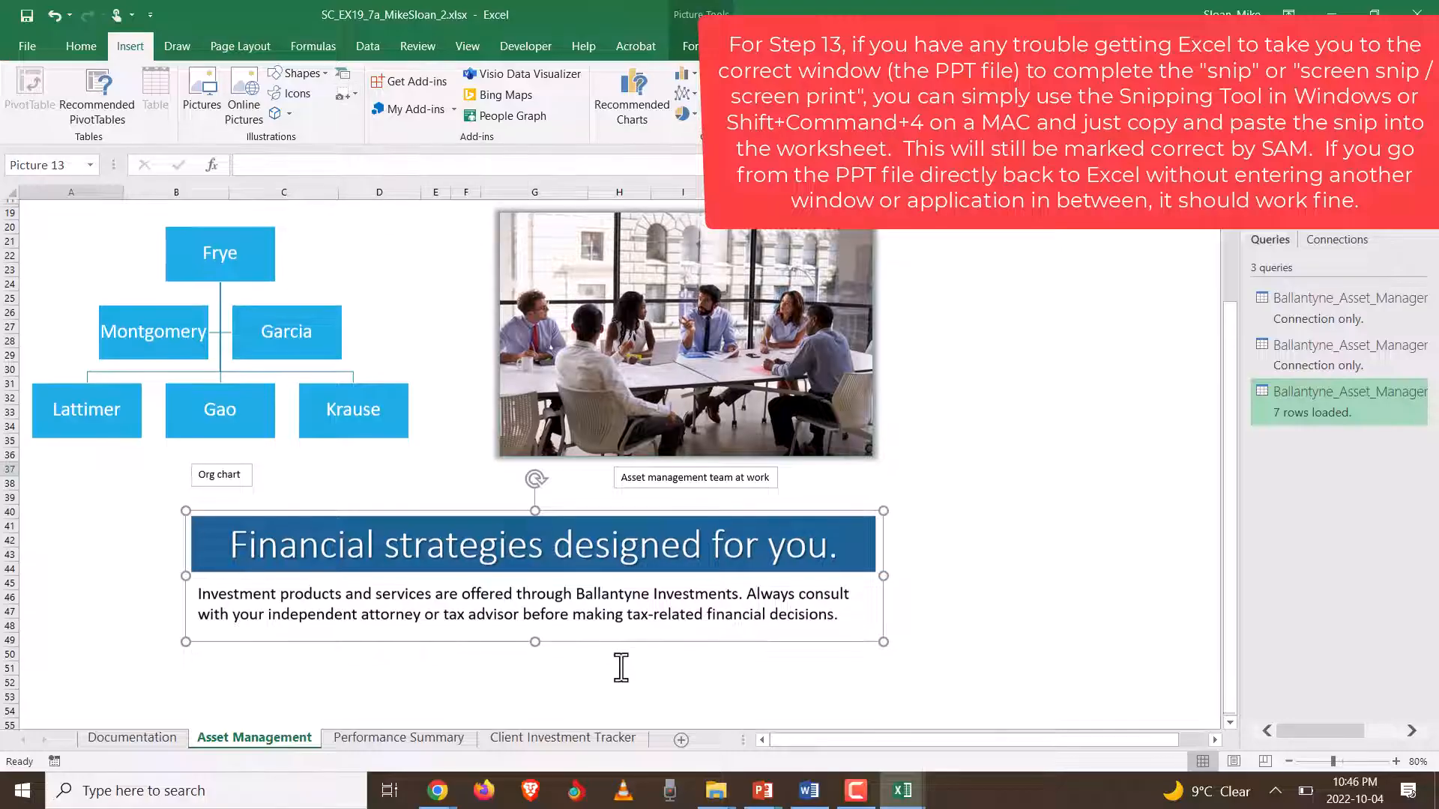
- Check step 13c in Word and position the slogan and disclaimer clipping in Excel with its upper-left corner in cell B40
scroll(618, 667, down, 8)
mouse_move(397, 420)
mouse_down()
mouse_move(431, 429)
mouse_move(399, 411)
mouse_move(408, 426)
mouse_up()
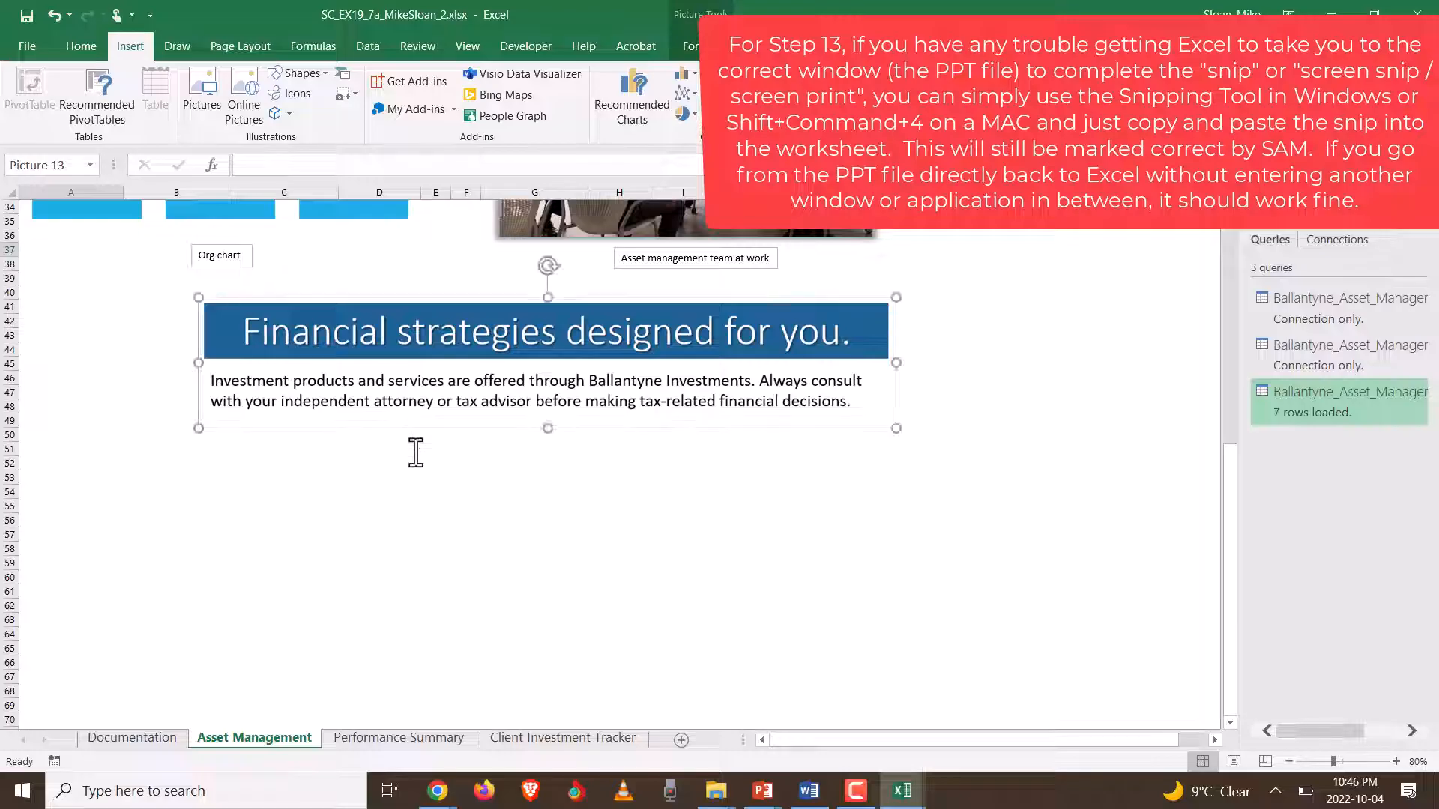
key(alt+Tab)
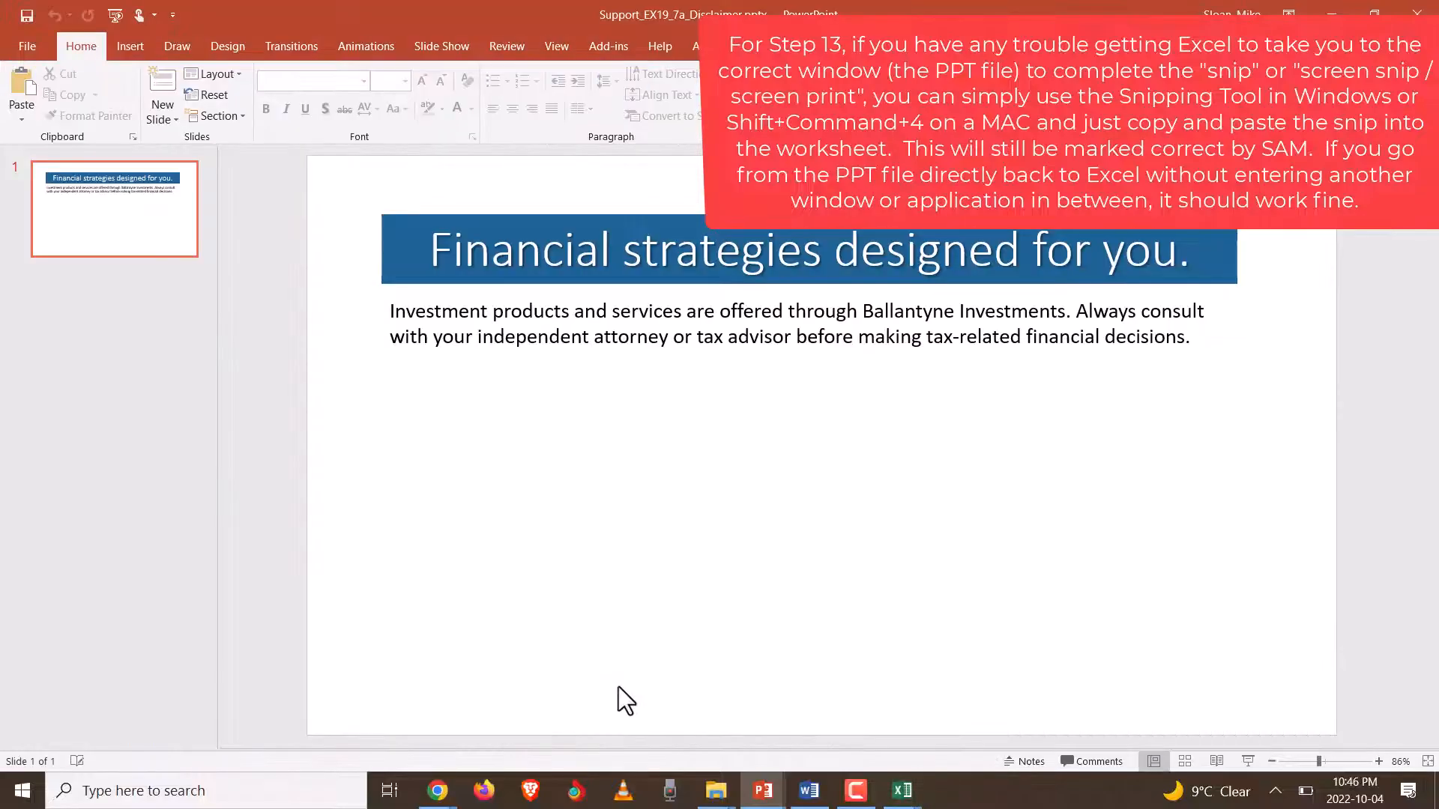
key(alt+Tab)
click(808, 791)
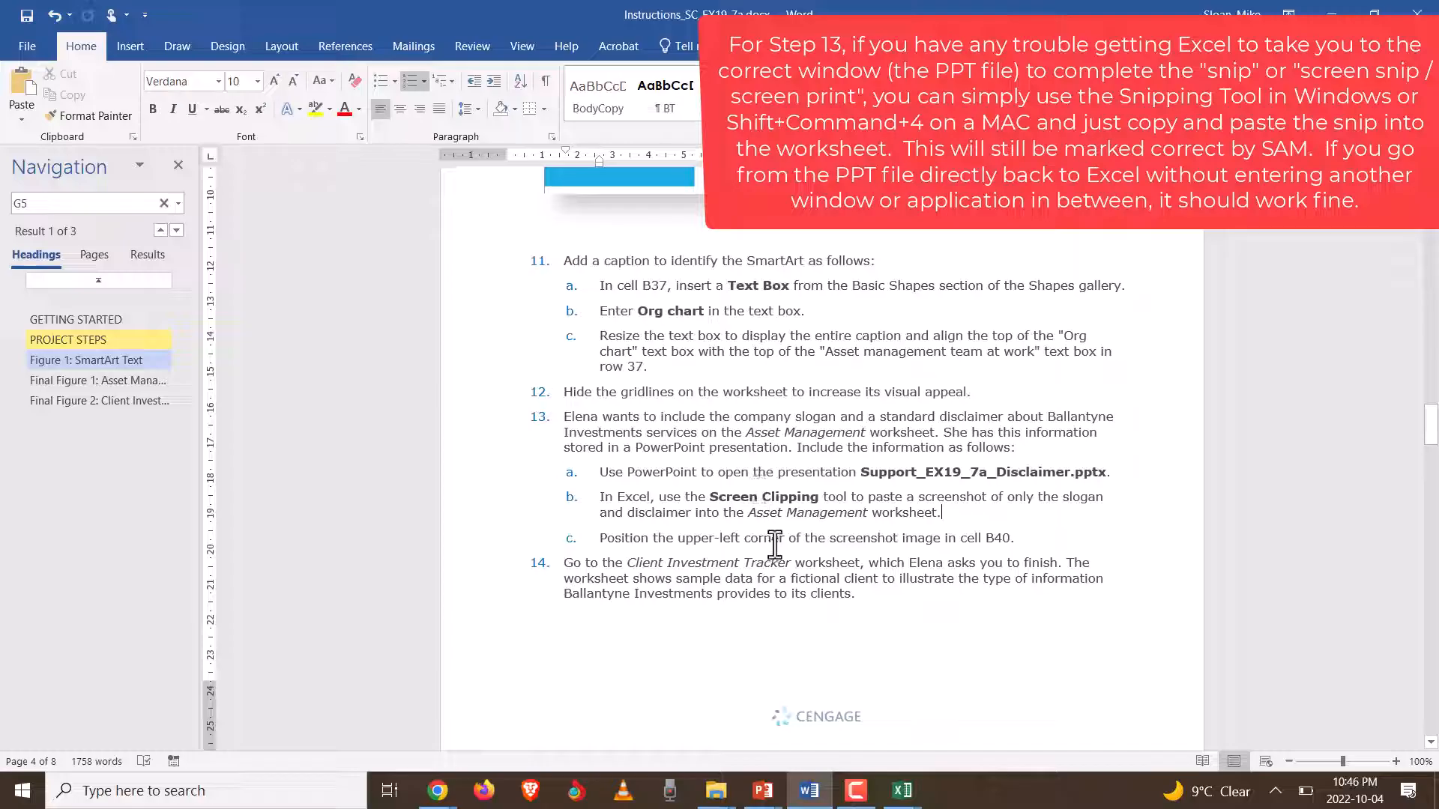
key(alt+Tab)
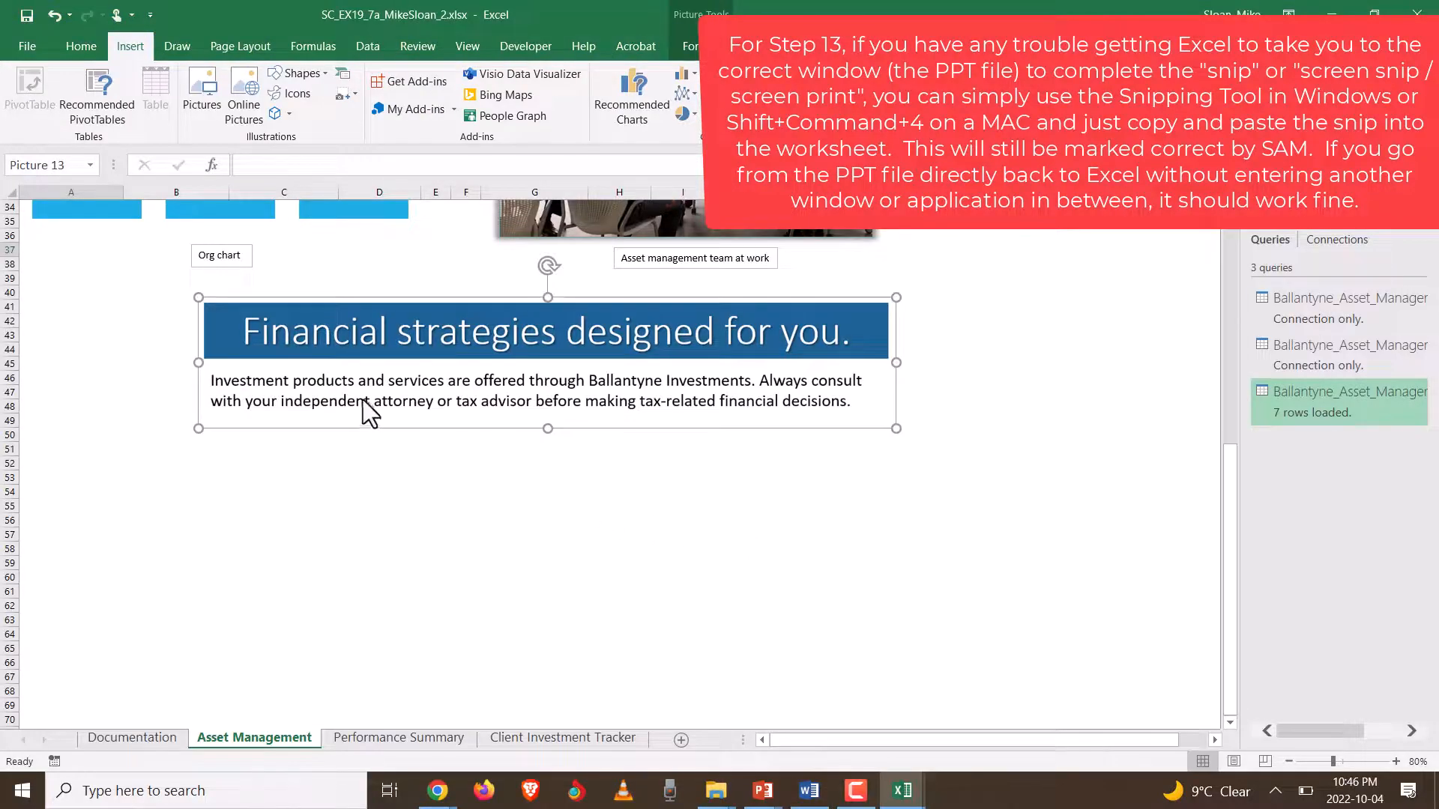
click(6, 292)
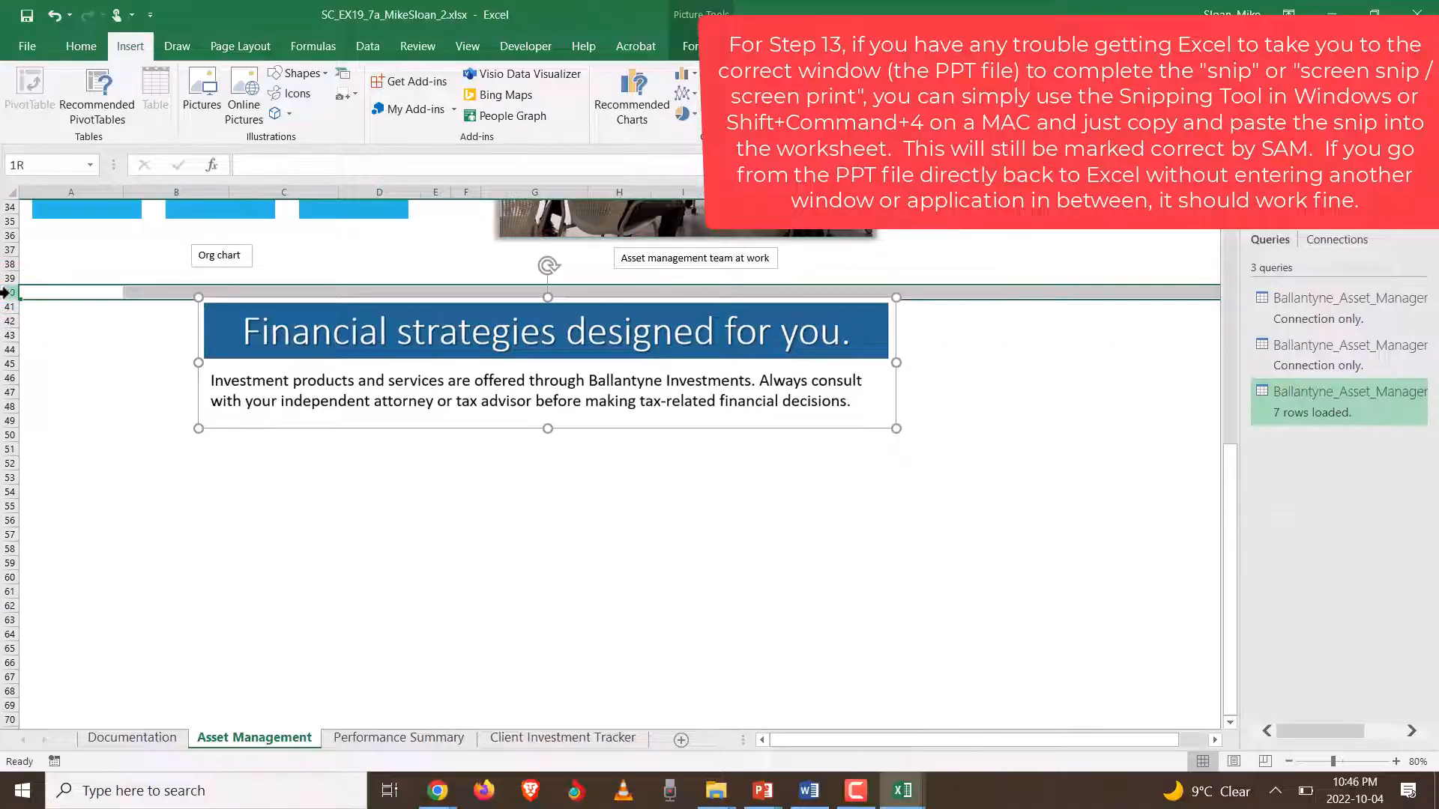
drag(285, 377, 246, 349)
click(9, 292)
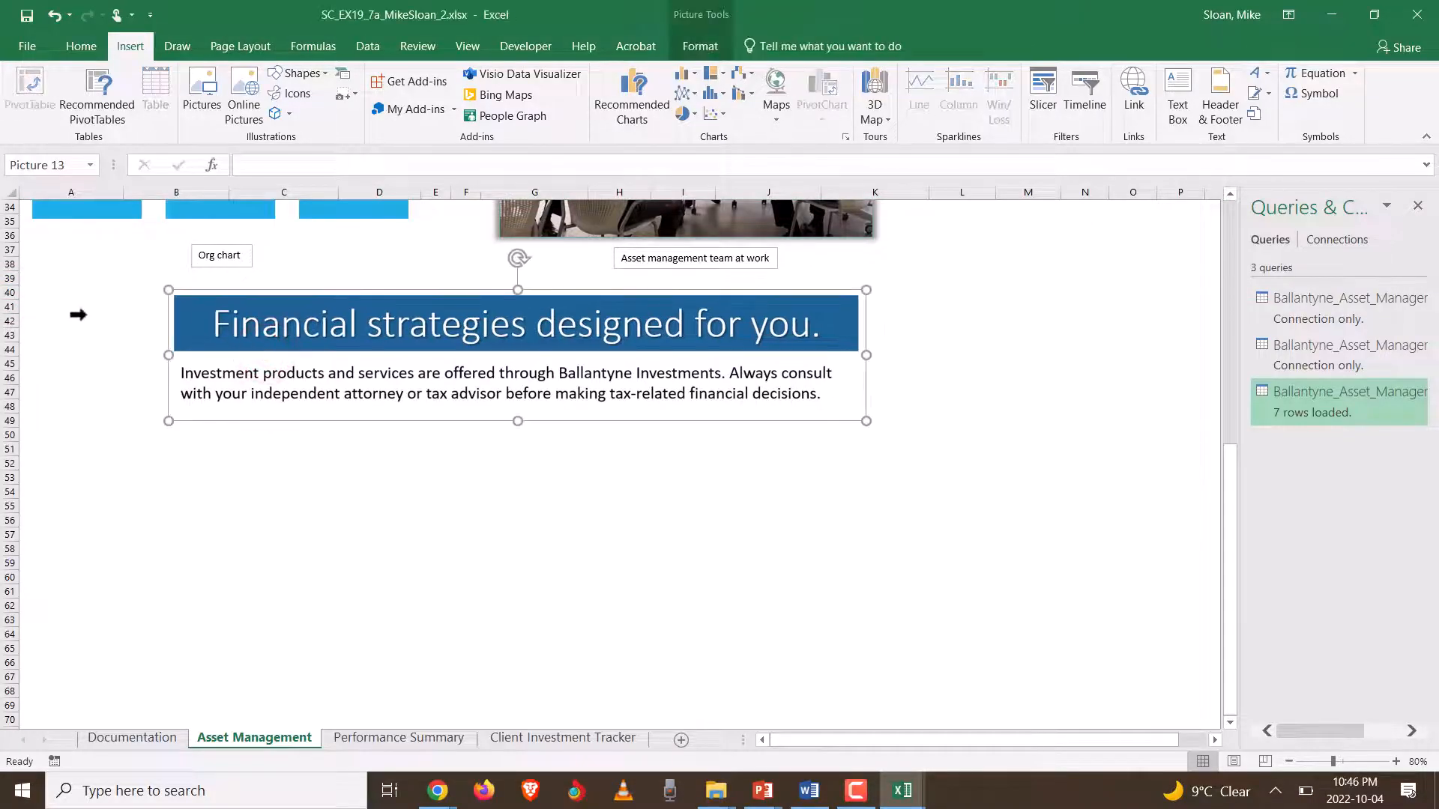
click(11, 300)
click(8, 292)
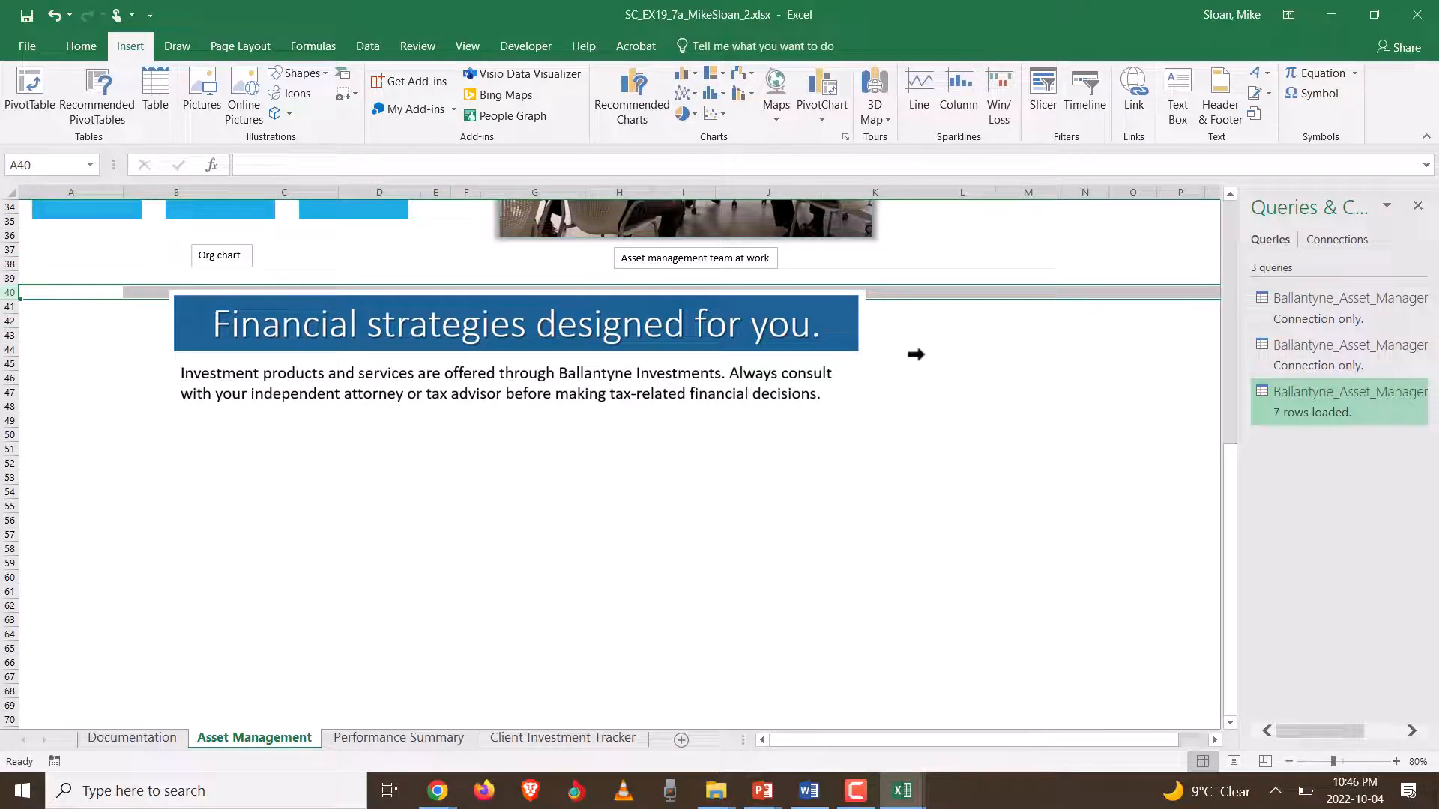
- Read step 14 in the Word instructions and open the Client Investment Tracker worksheet in Excel
click(808, 791)
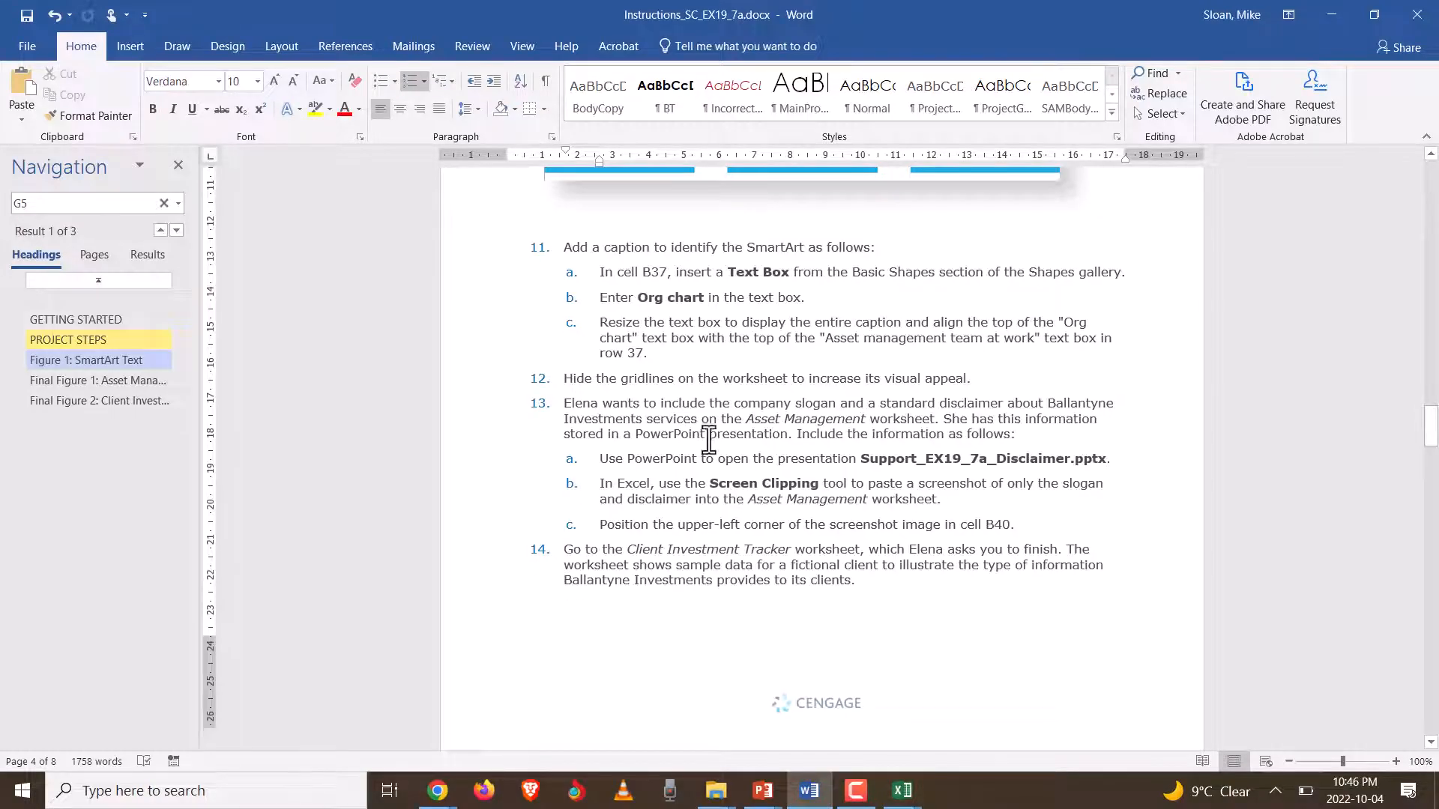
scroll(708, 442, down, 3)
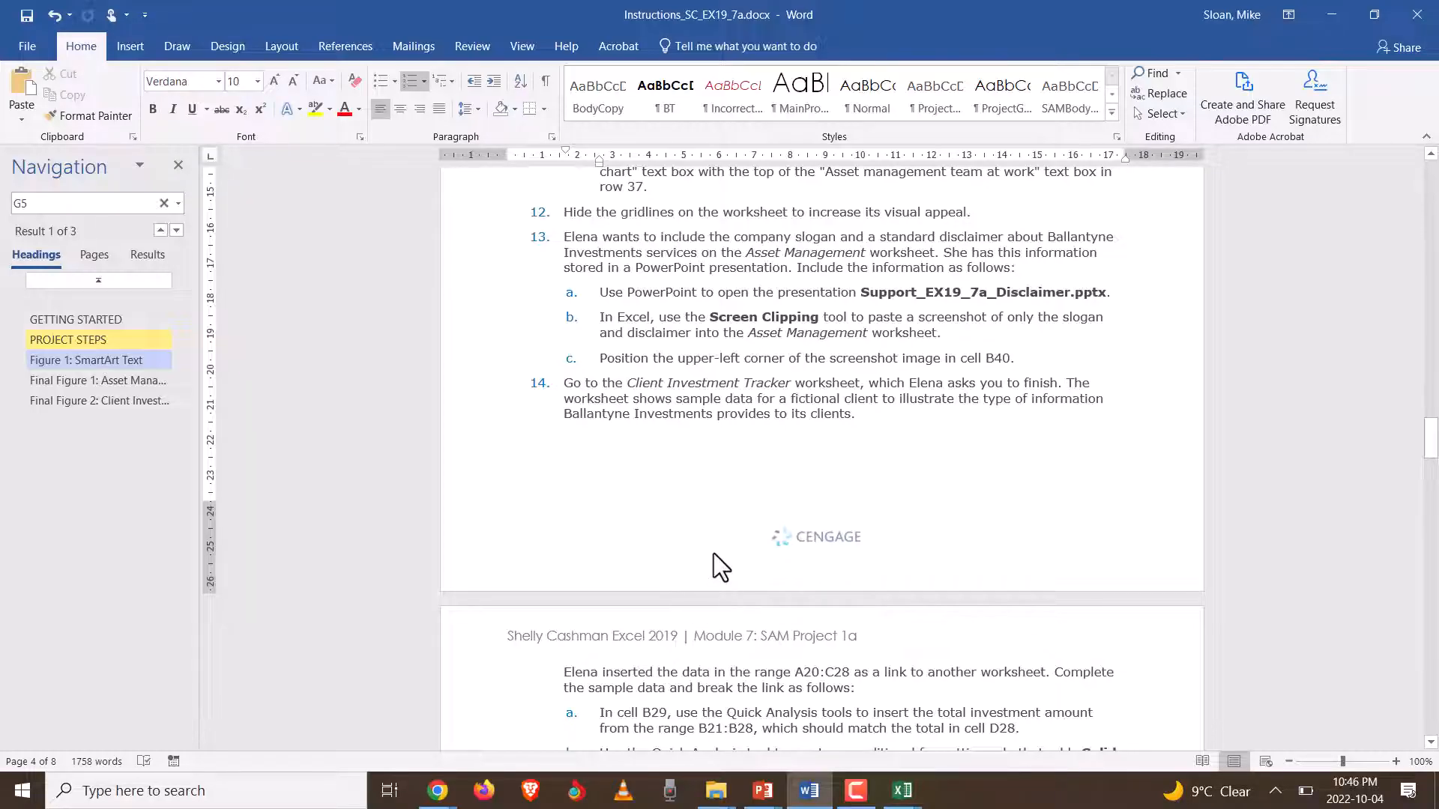
scroll(663, 495, down, 5)
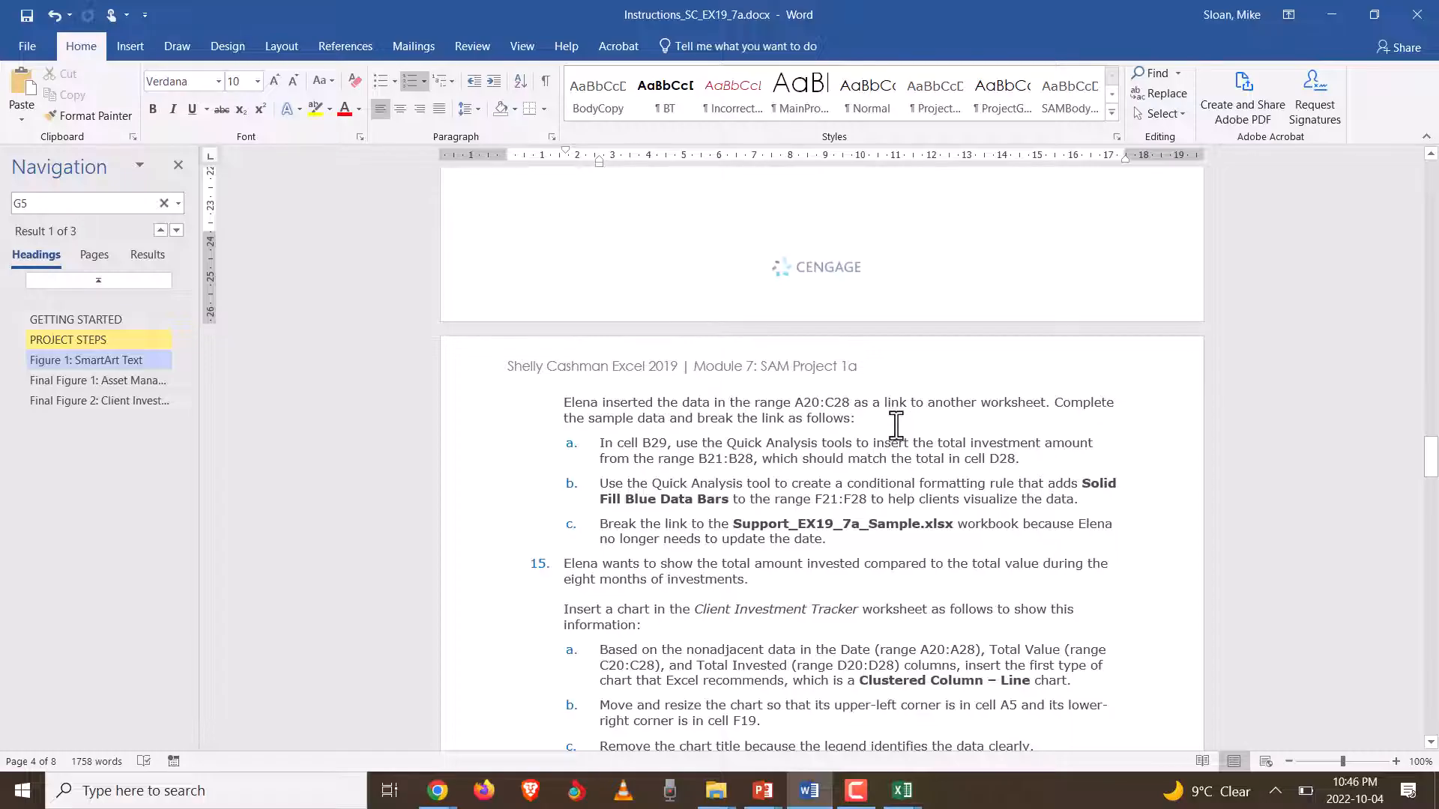
click(896, 425)
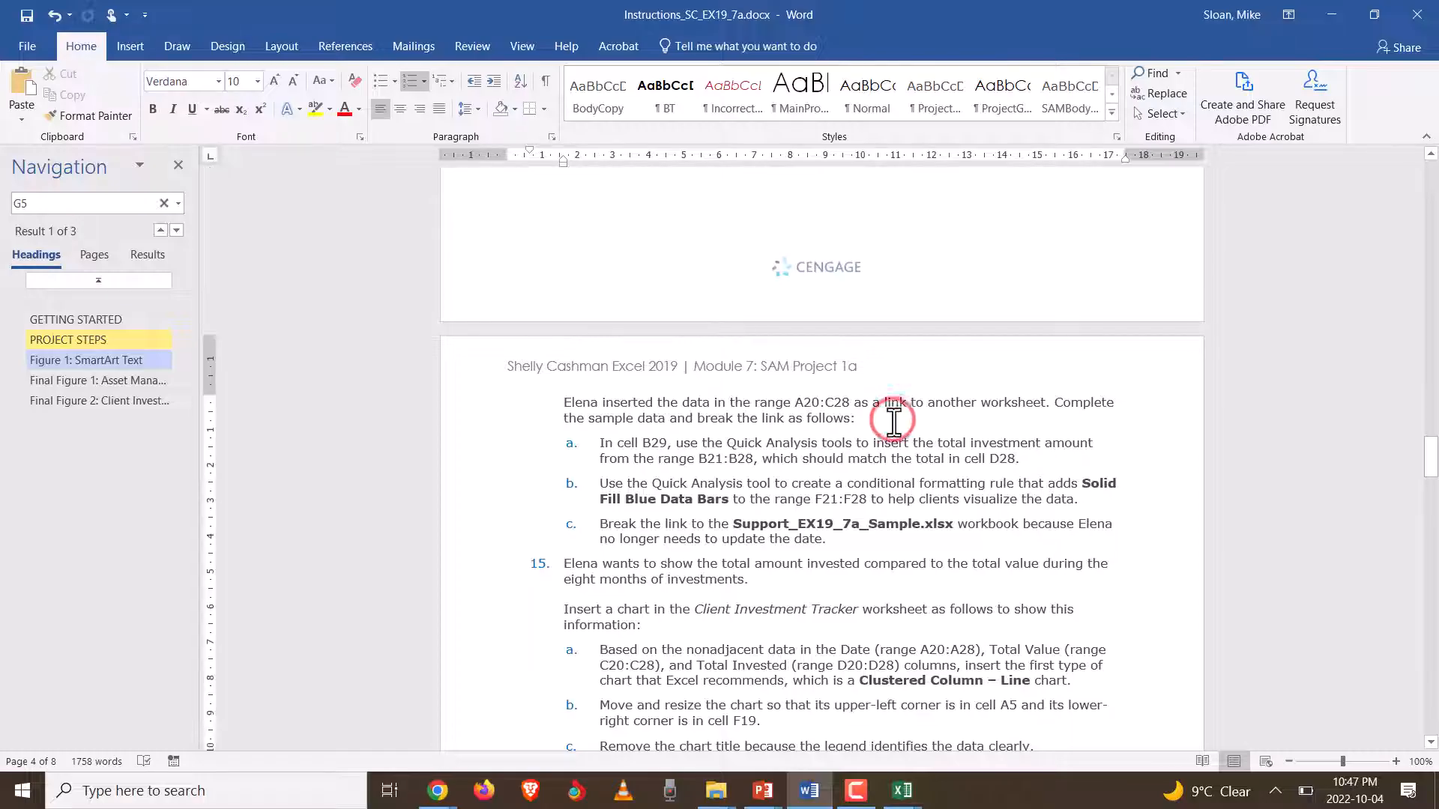
key(alt+Tab)
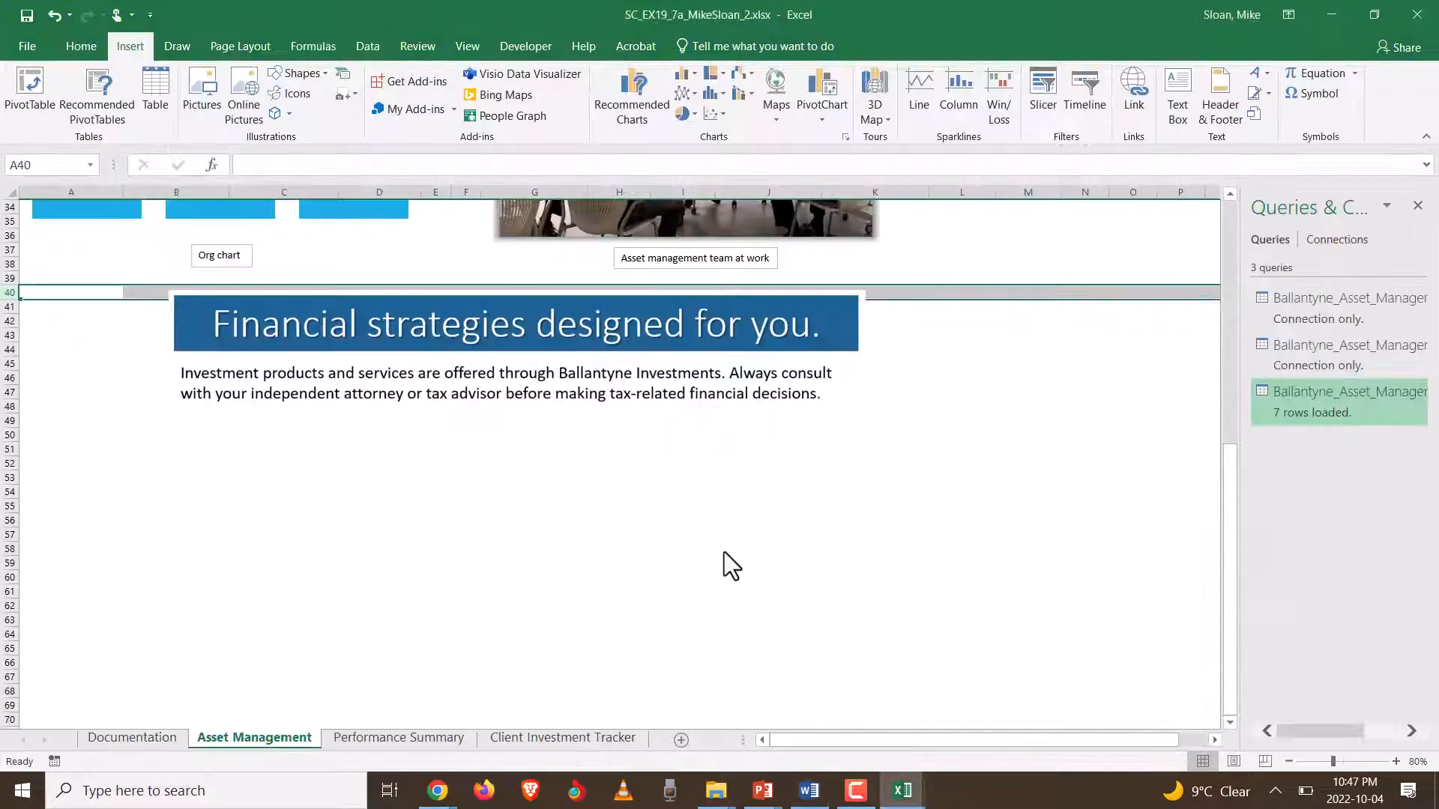
click(554, 734)
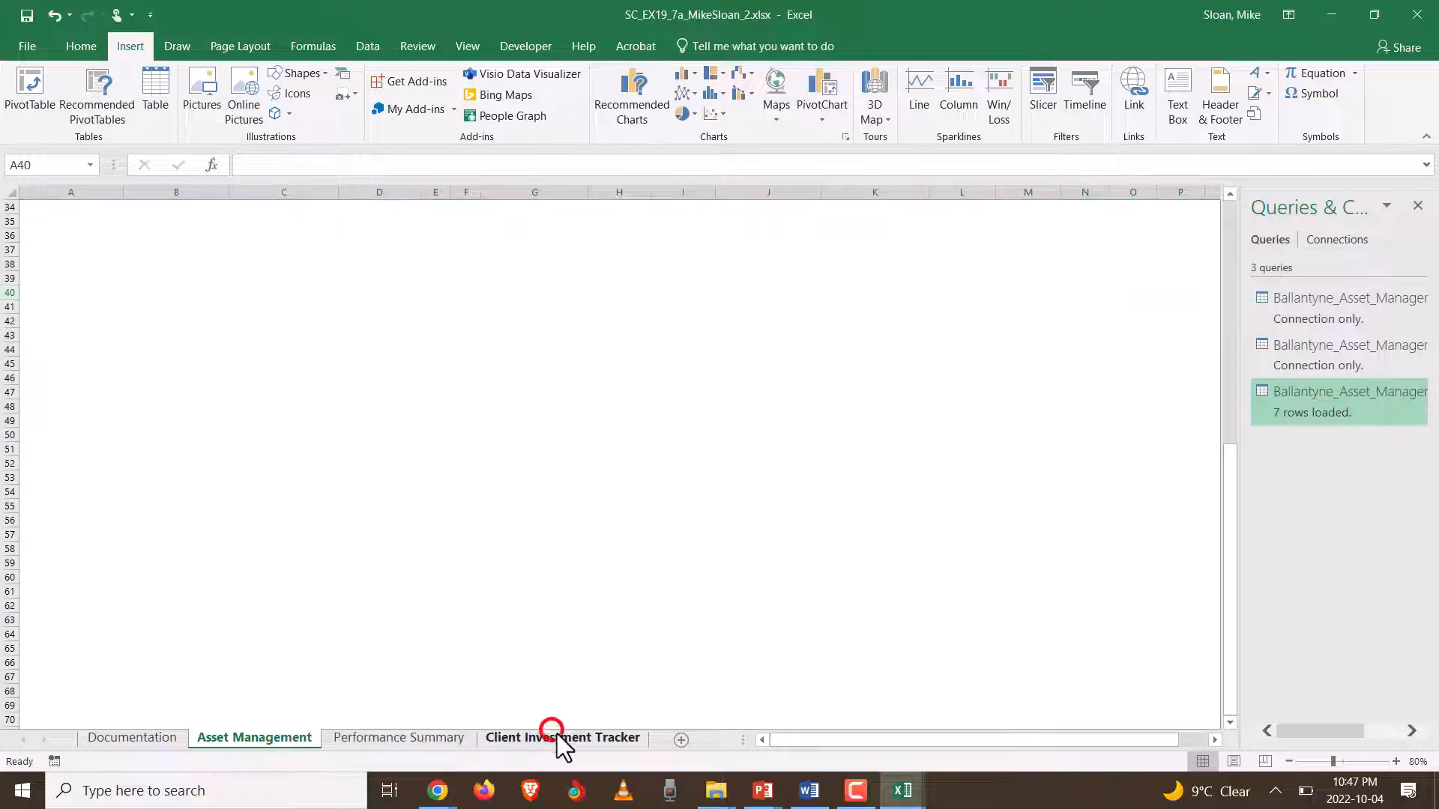
- Read step 14a in Word and examine the summary cells and investment table on the Client Investment Tracker worksheet in Excel
key(alt+Tab)
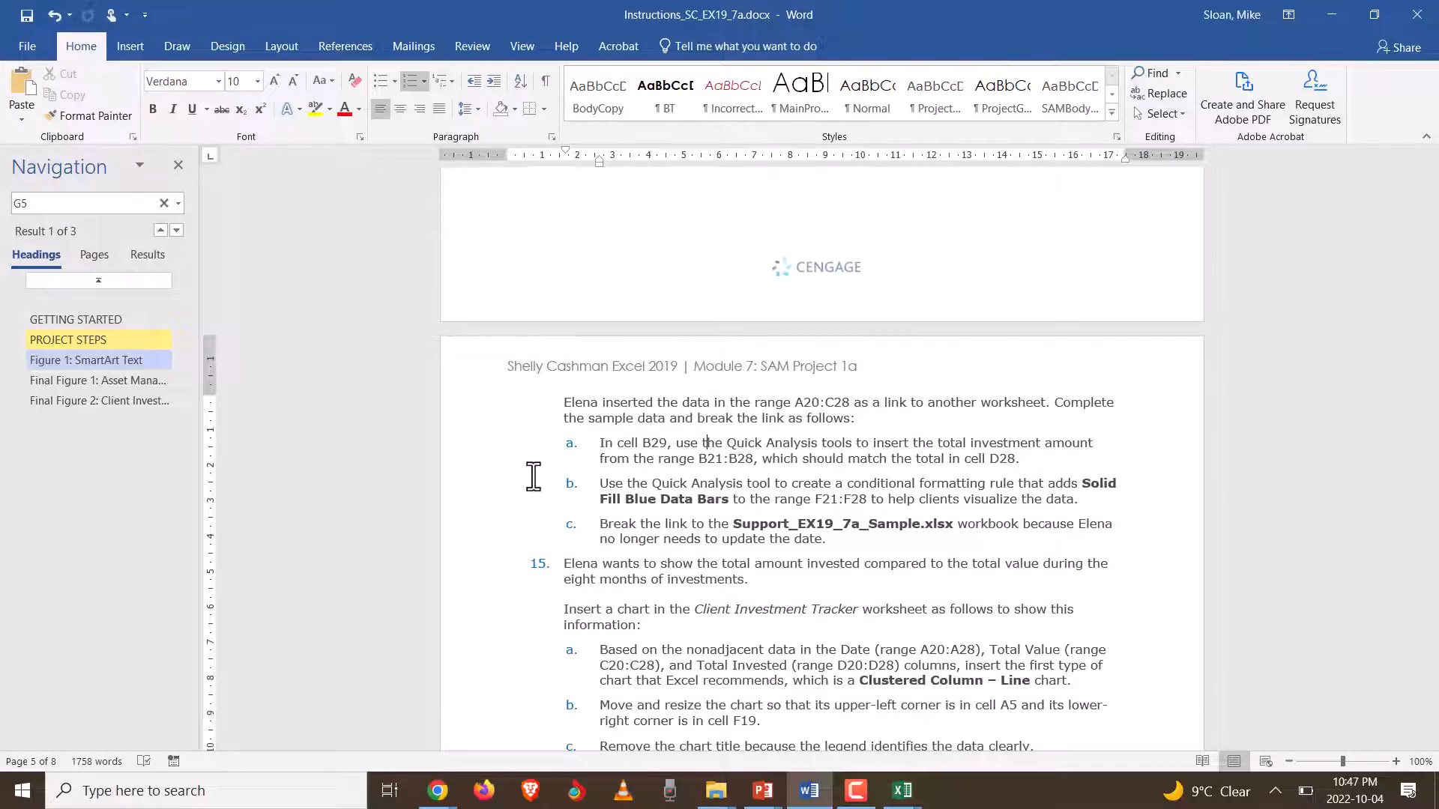
key(alt+Tab)
scroll(308, 475, down, 3)
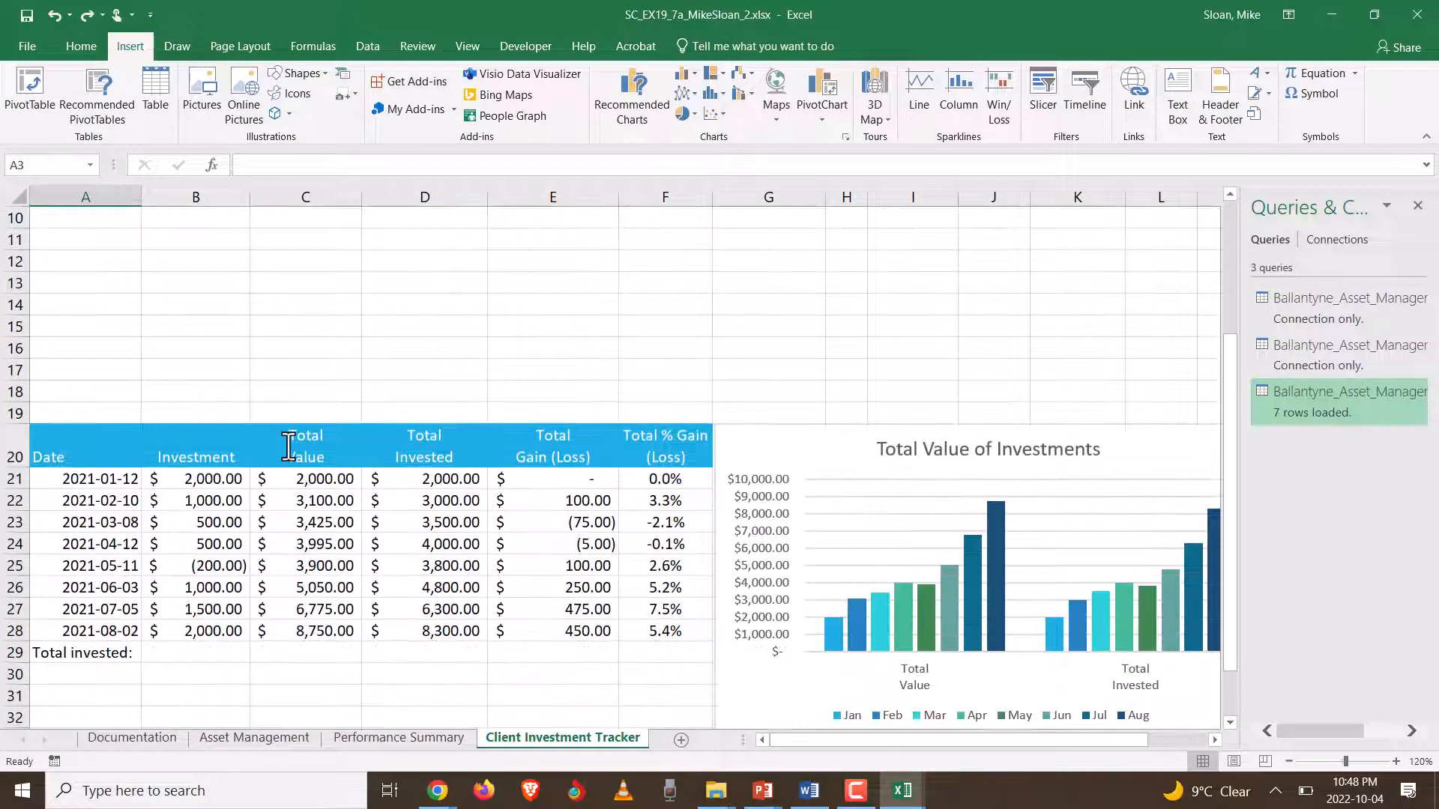
scroll(289, 447, up, 3)
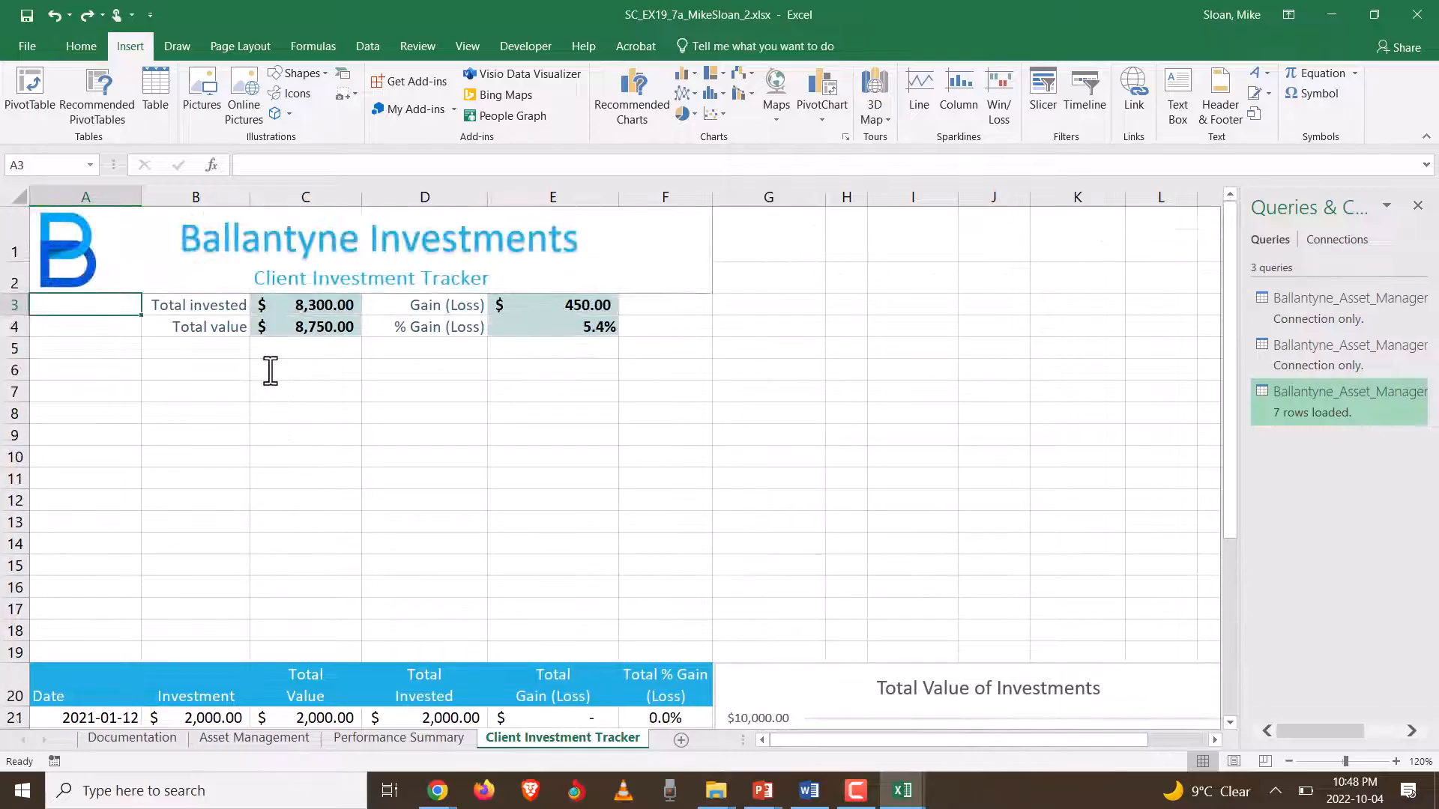
scroll(269, 379, down, 3)
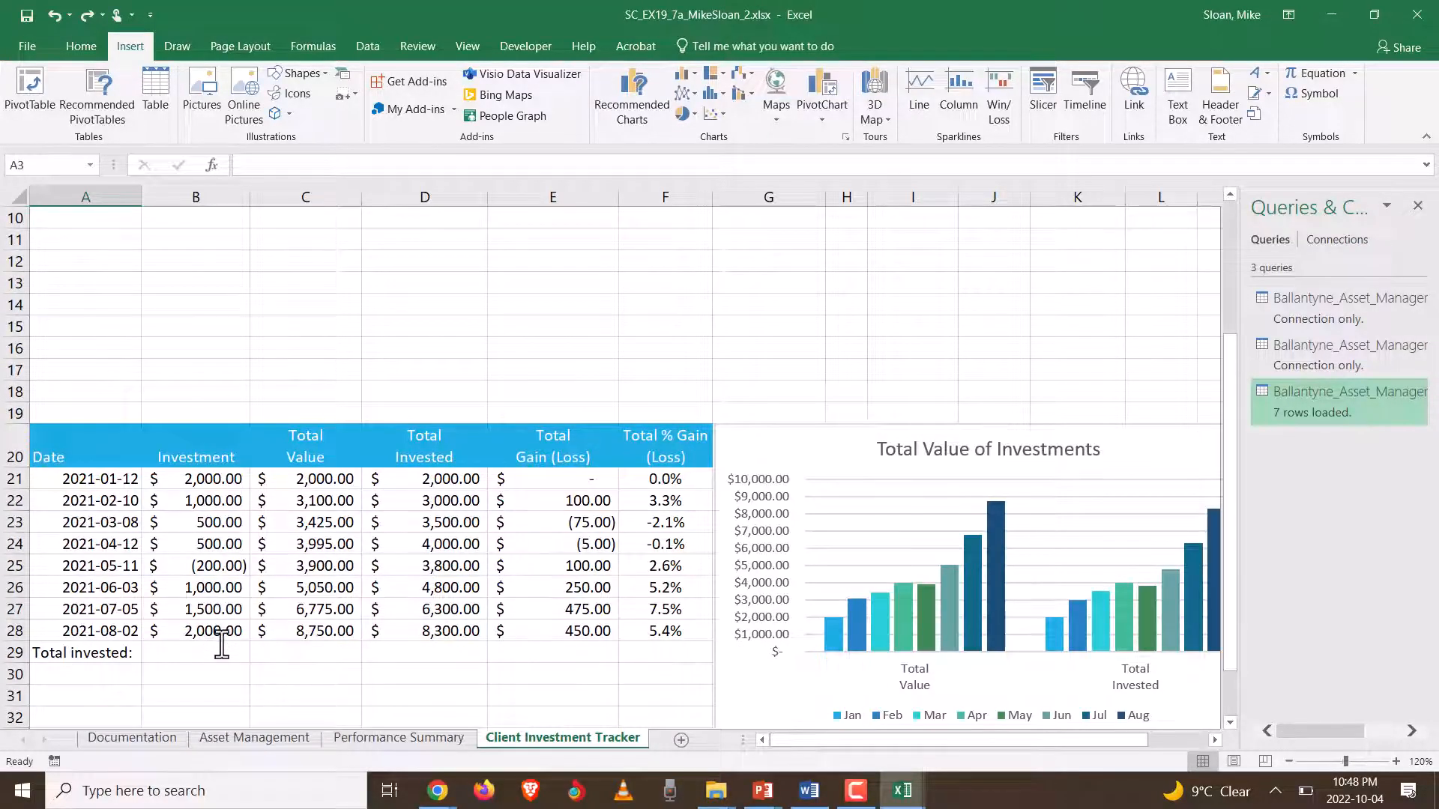
key(alt+Tab)
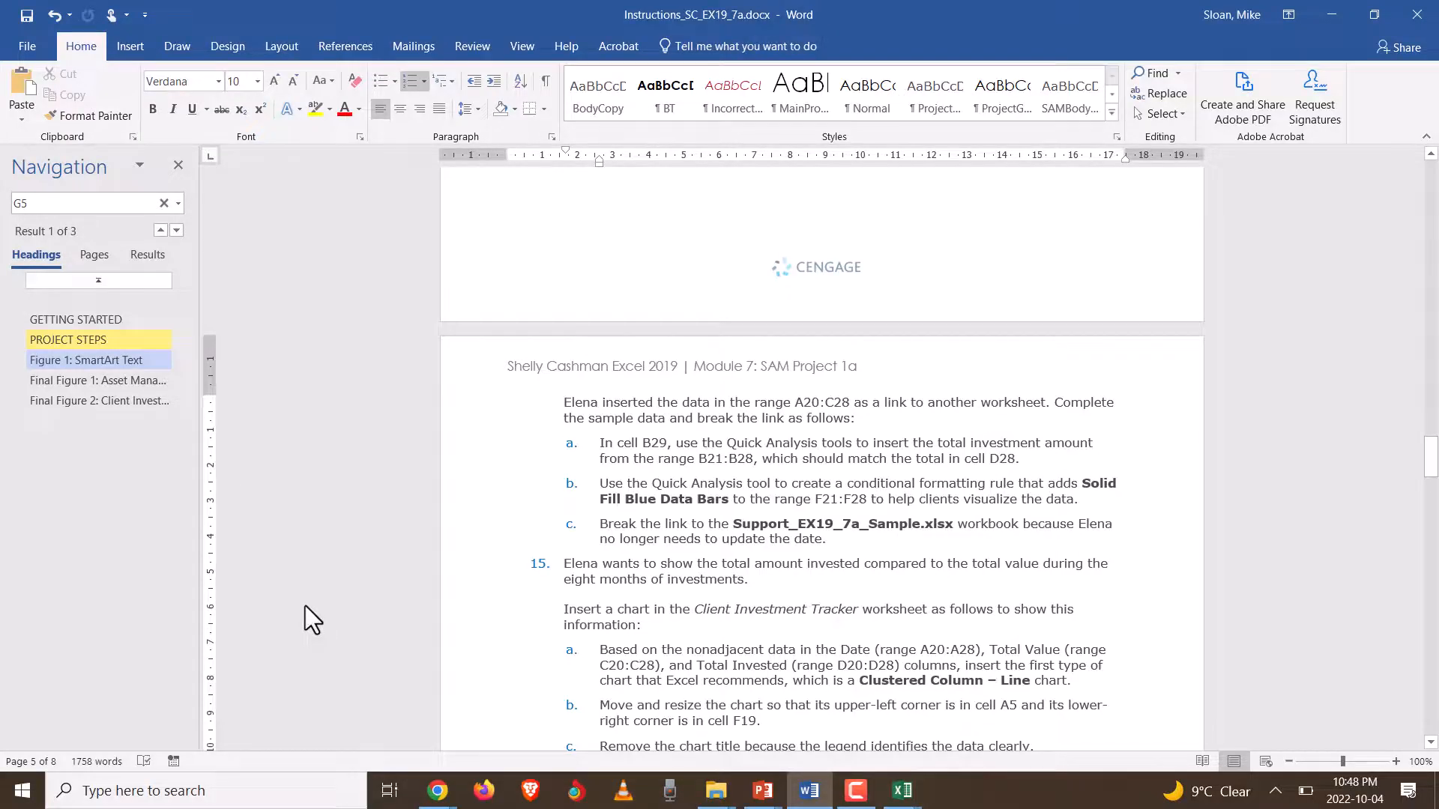
- In Excel, use Quick Analysis to insert the Sum of B21:B28 in cell B29, and compare it with cell D28
key(alt+Tab)
click(219, 652)
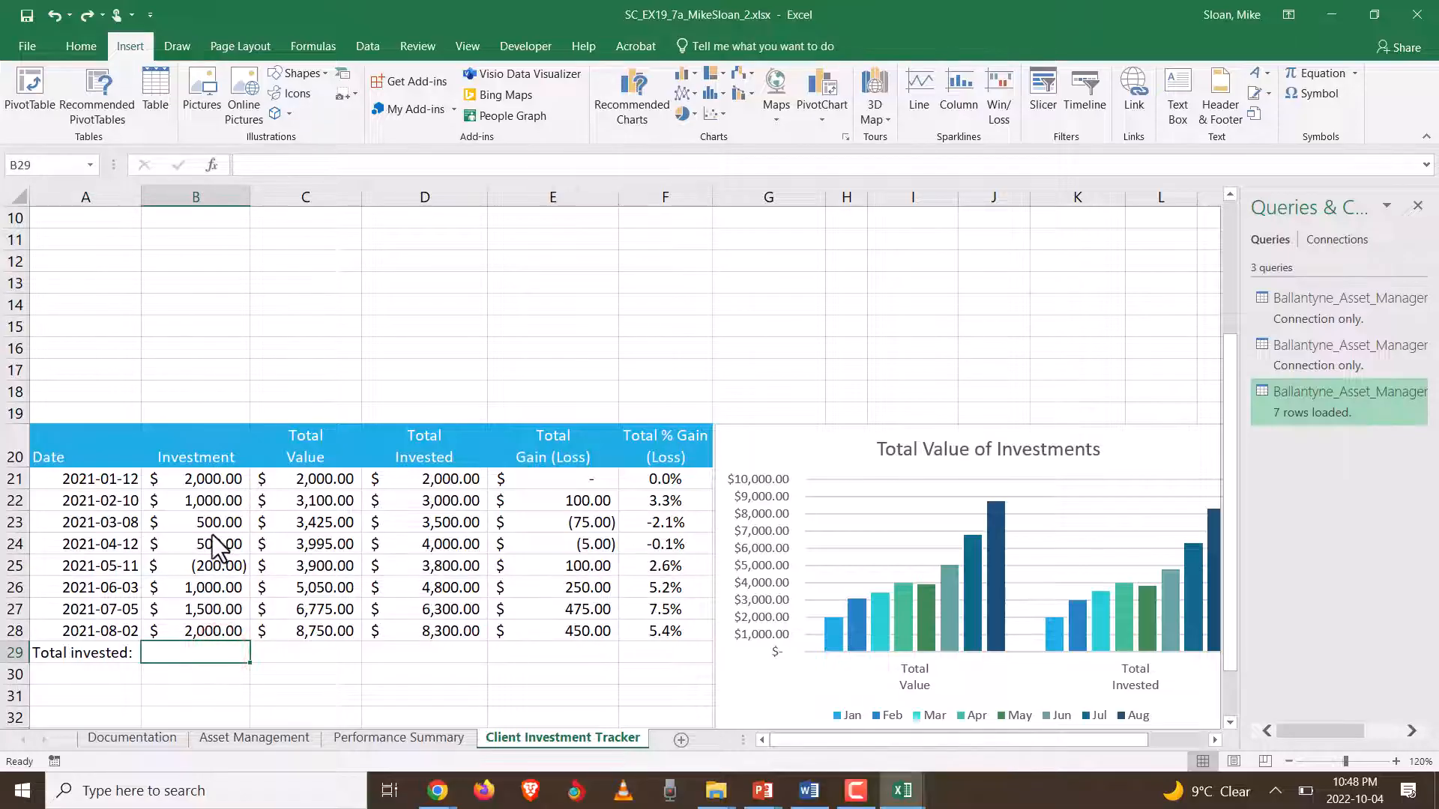
drag(197, 487, 181, 625)
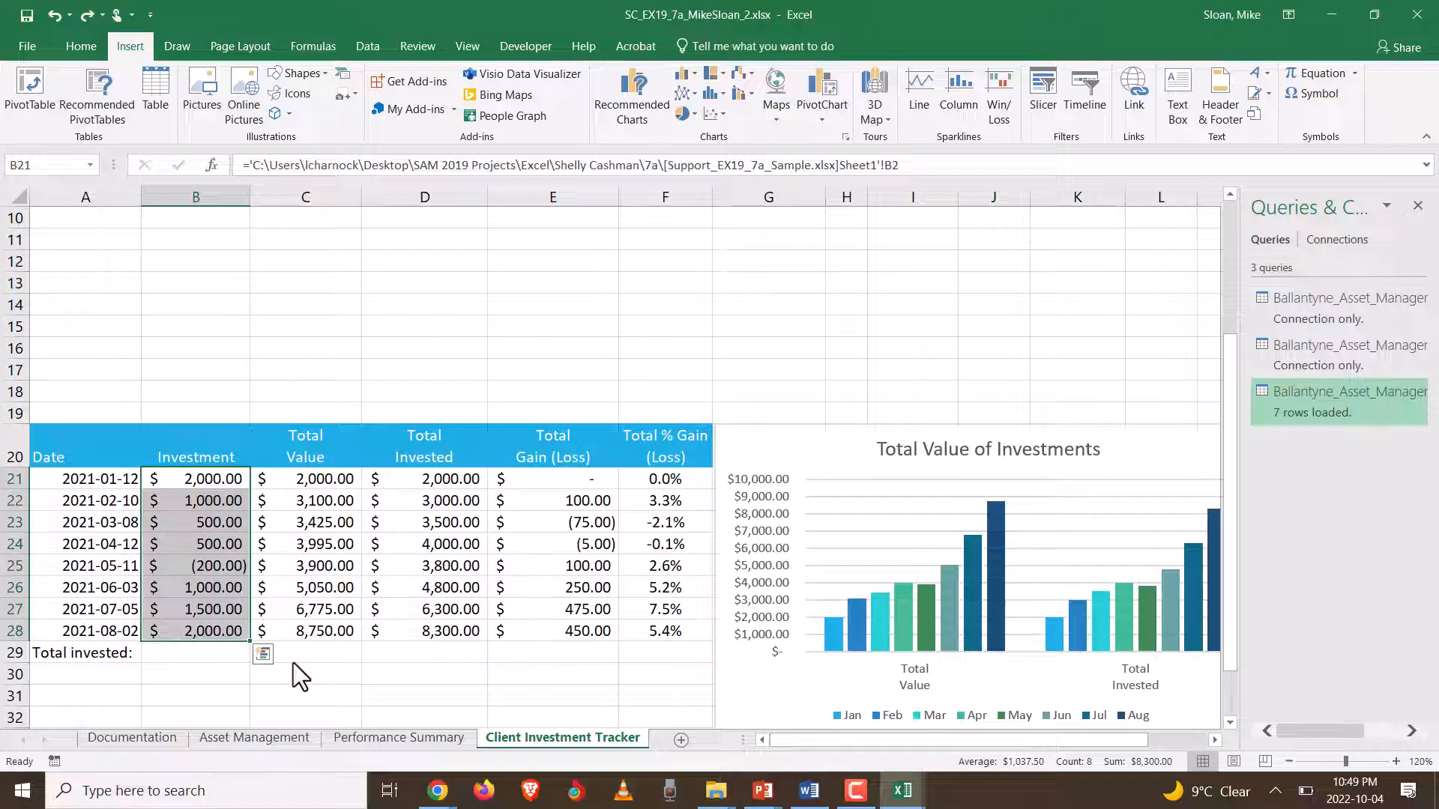
click(264, 655)
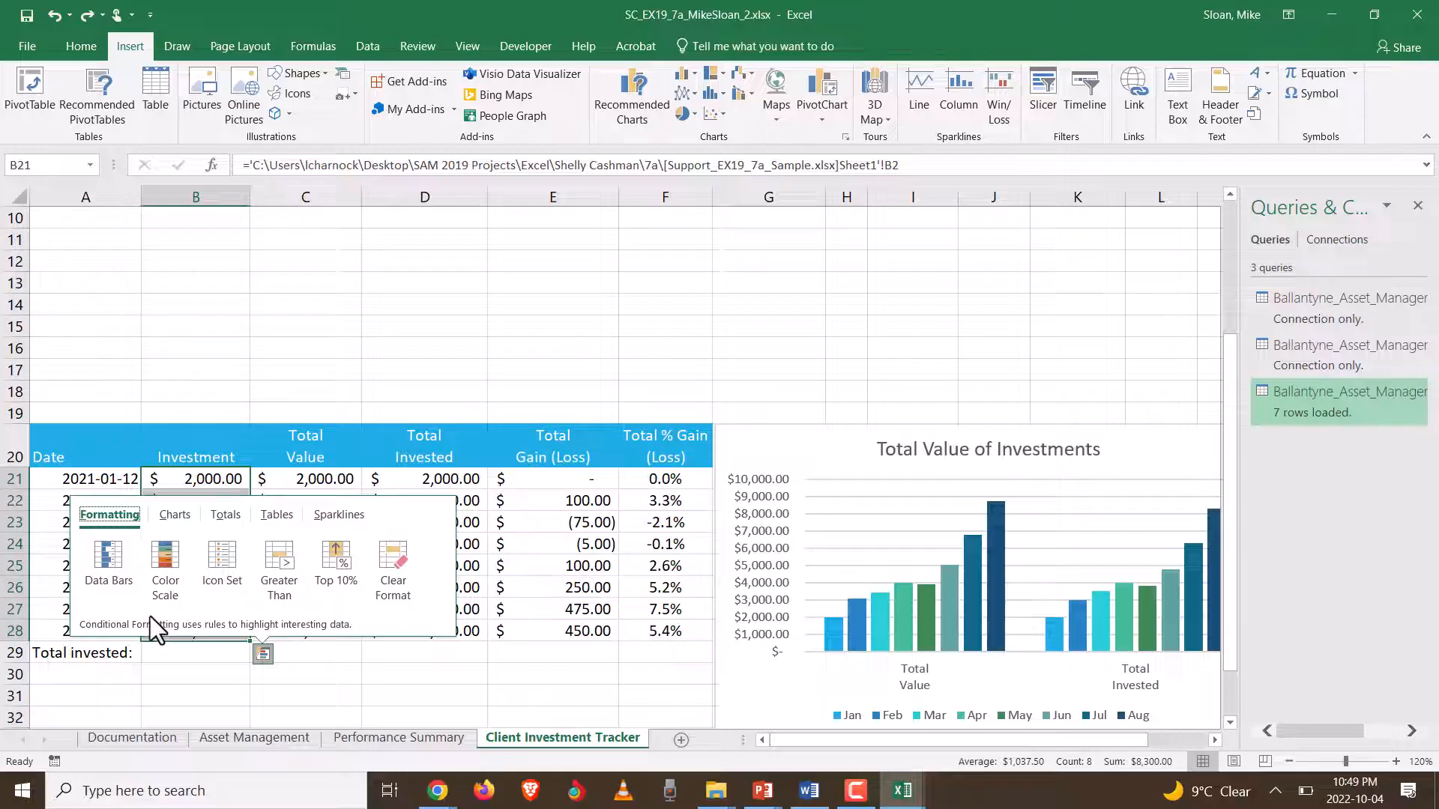
click(225, 515)
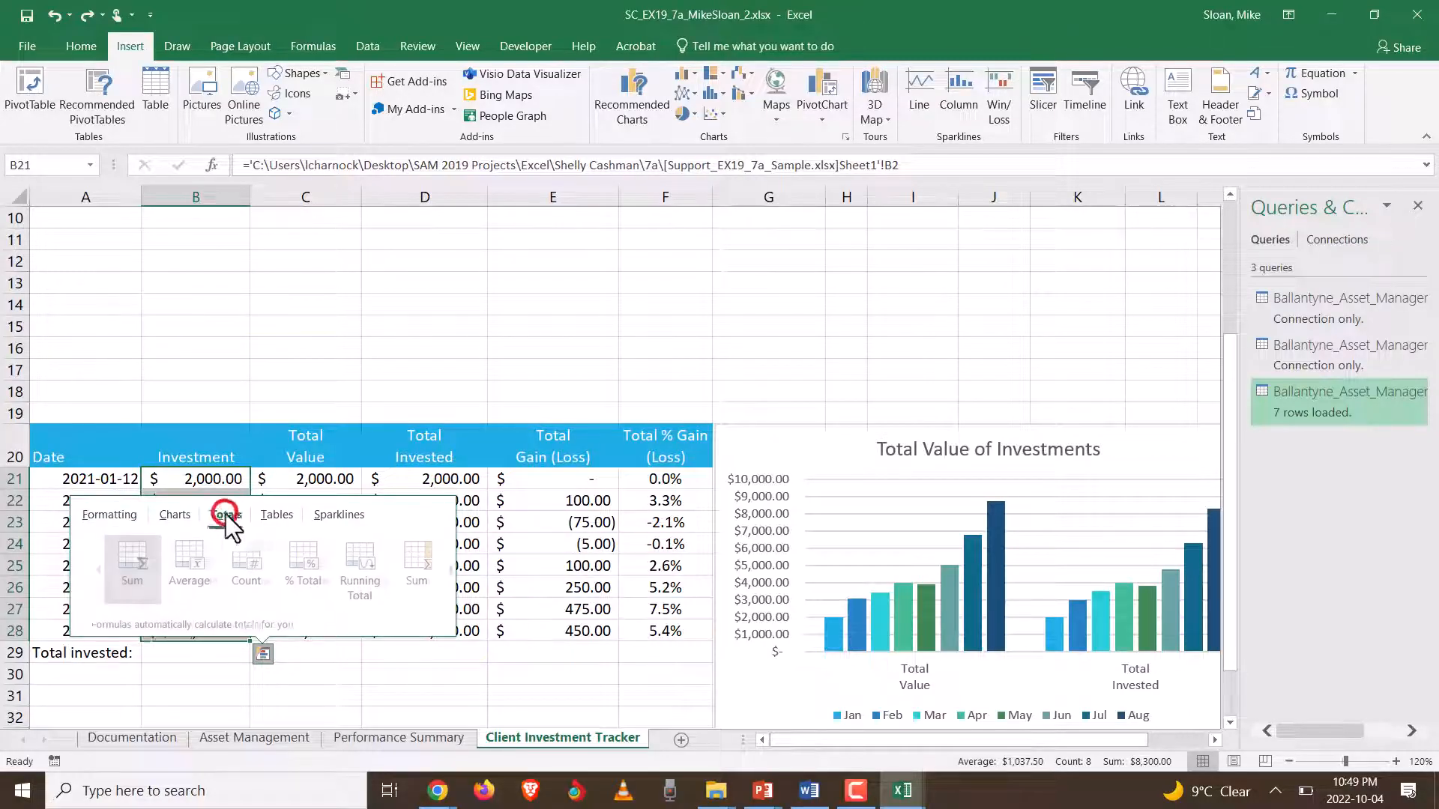
click(118, 579)
click(175, 653)
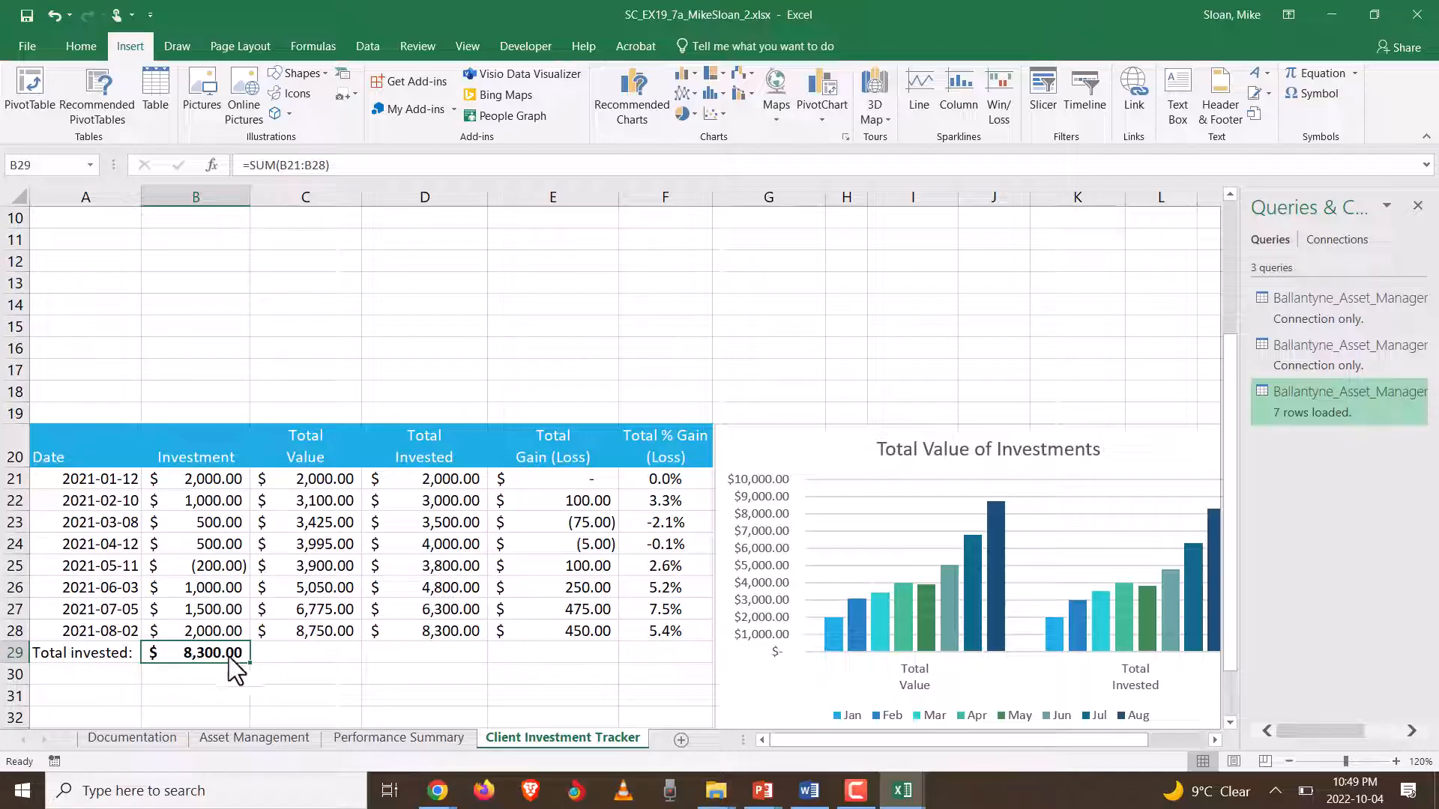
click(406, 631)
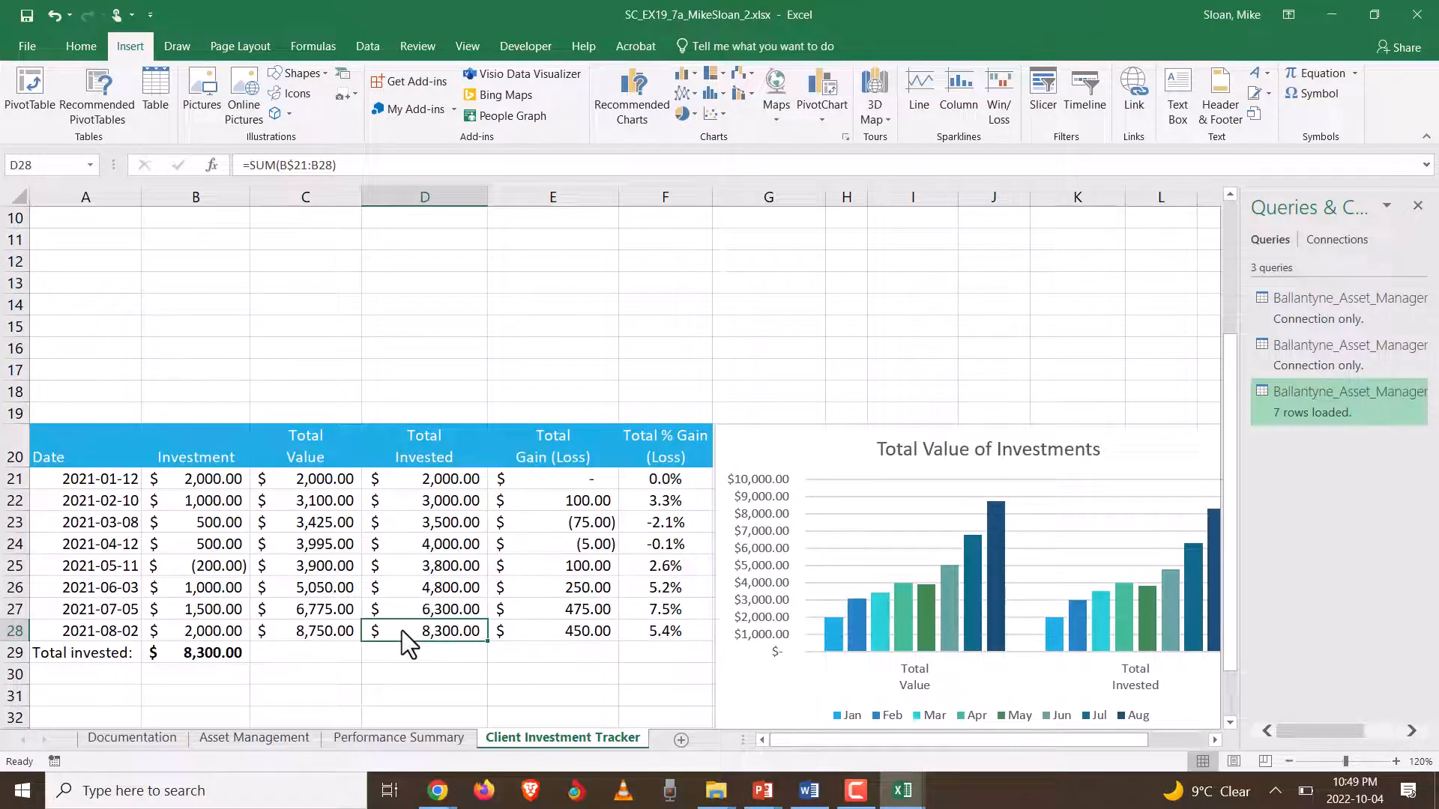
- Read step 14b in the Word instructions about the conditional formatting rule for the range F21:F28
key(alt+Tab)
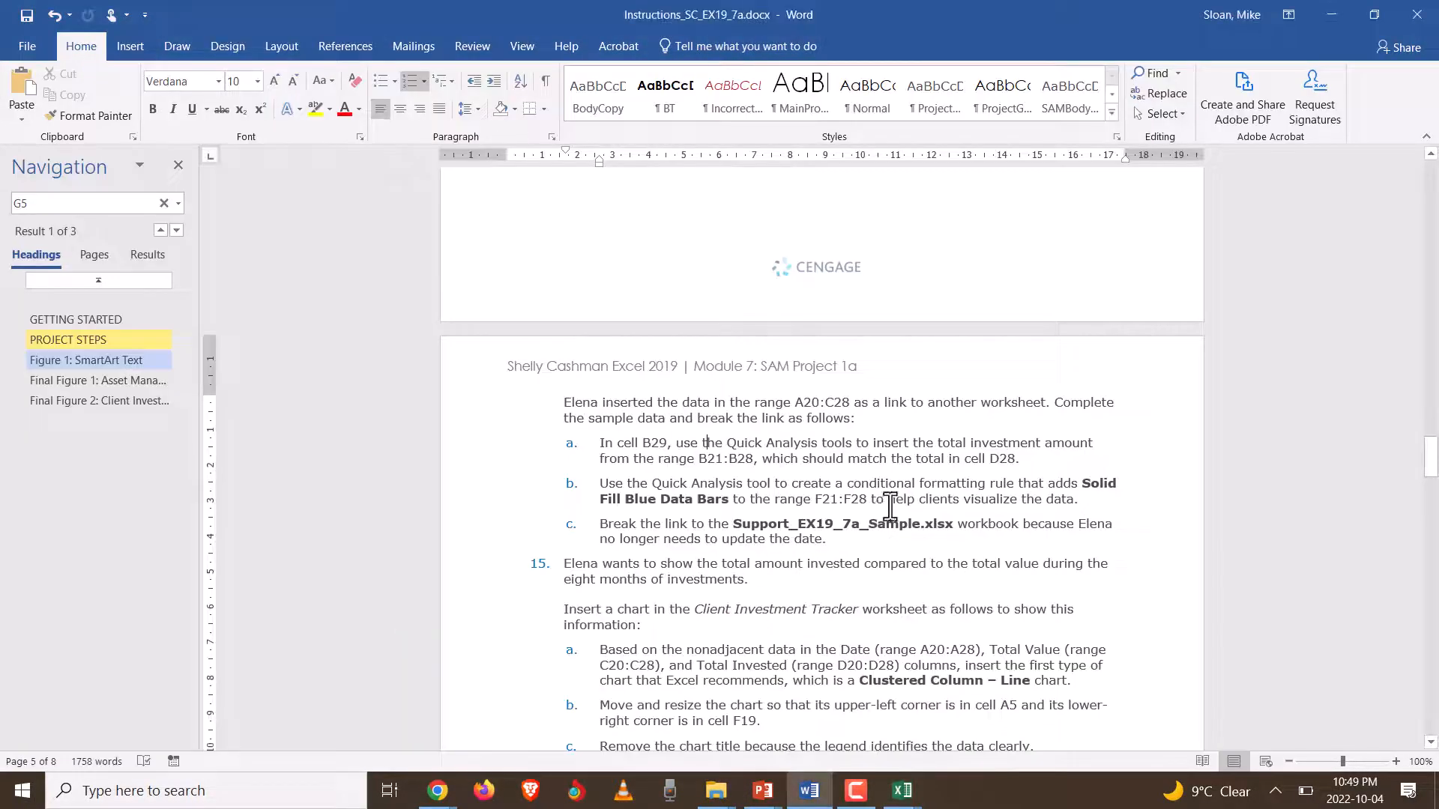
click(863, 483)
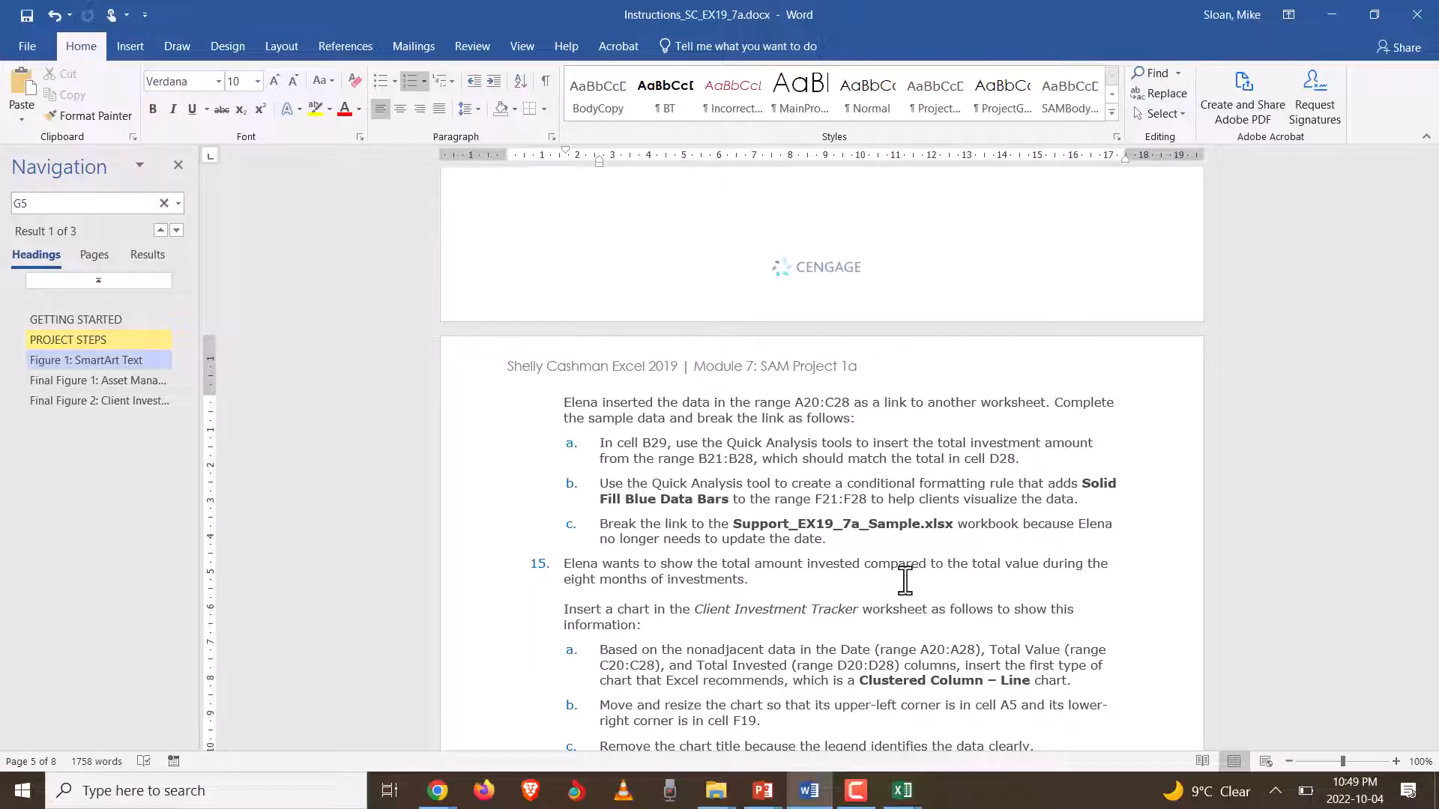
click(833, 498)
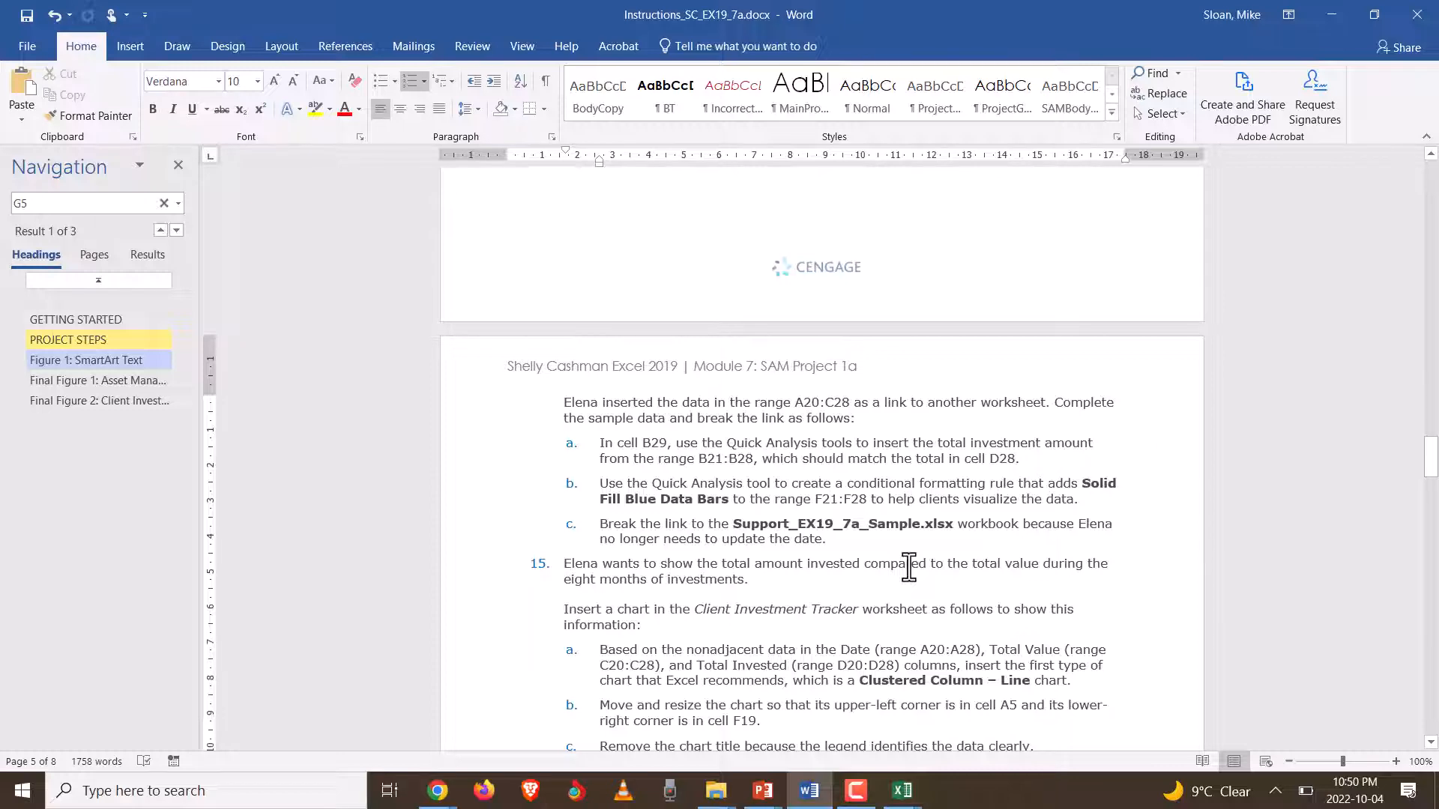
- In Excel, use Quick Analysis to add Data Bars conditional formatting to the range F21:F28
key(alt+Tab)
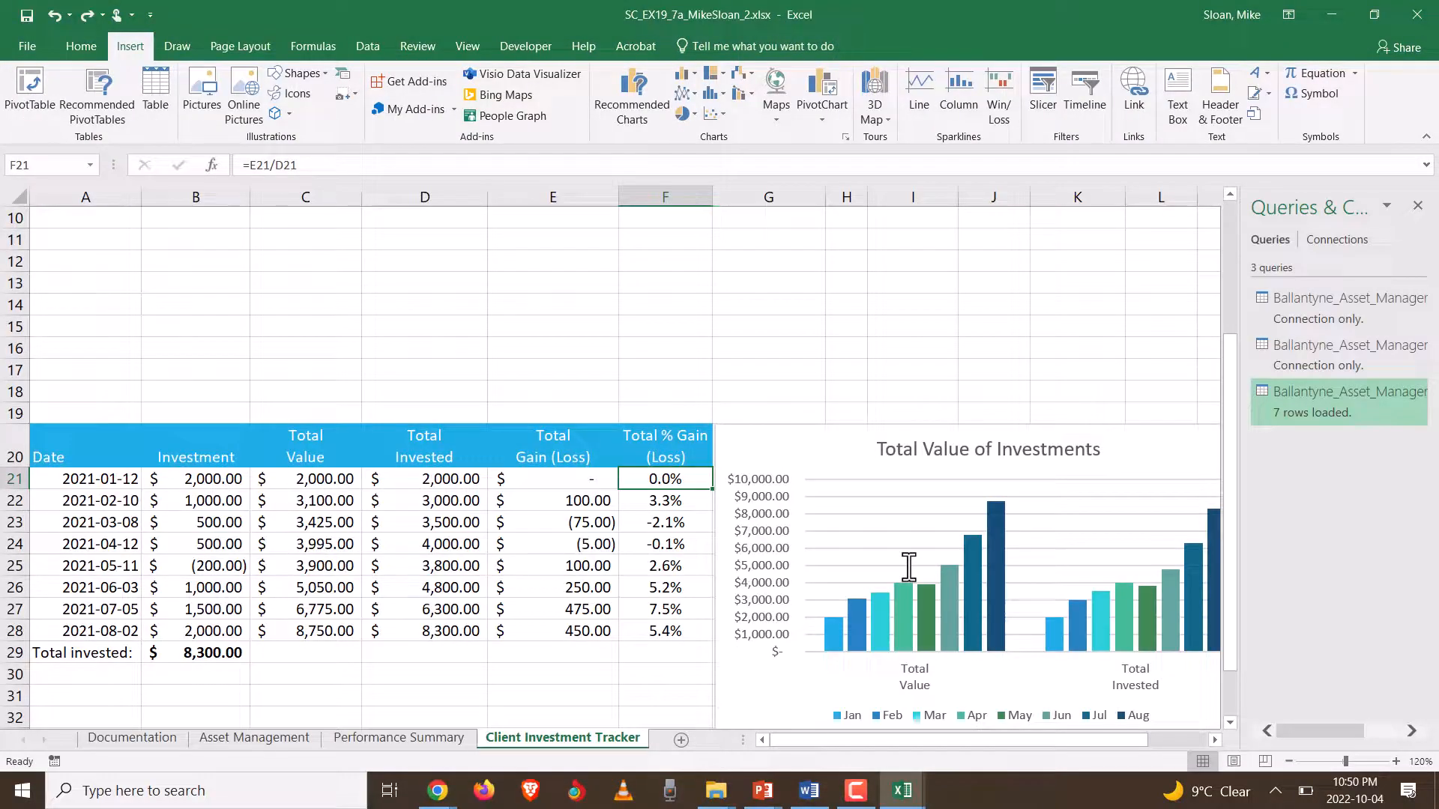
drag(688, 484, 680, 643)
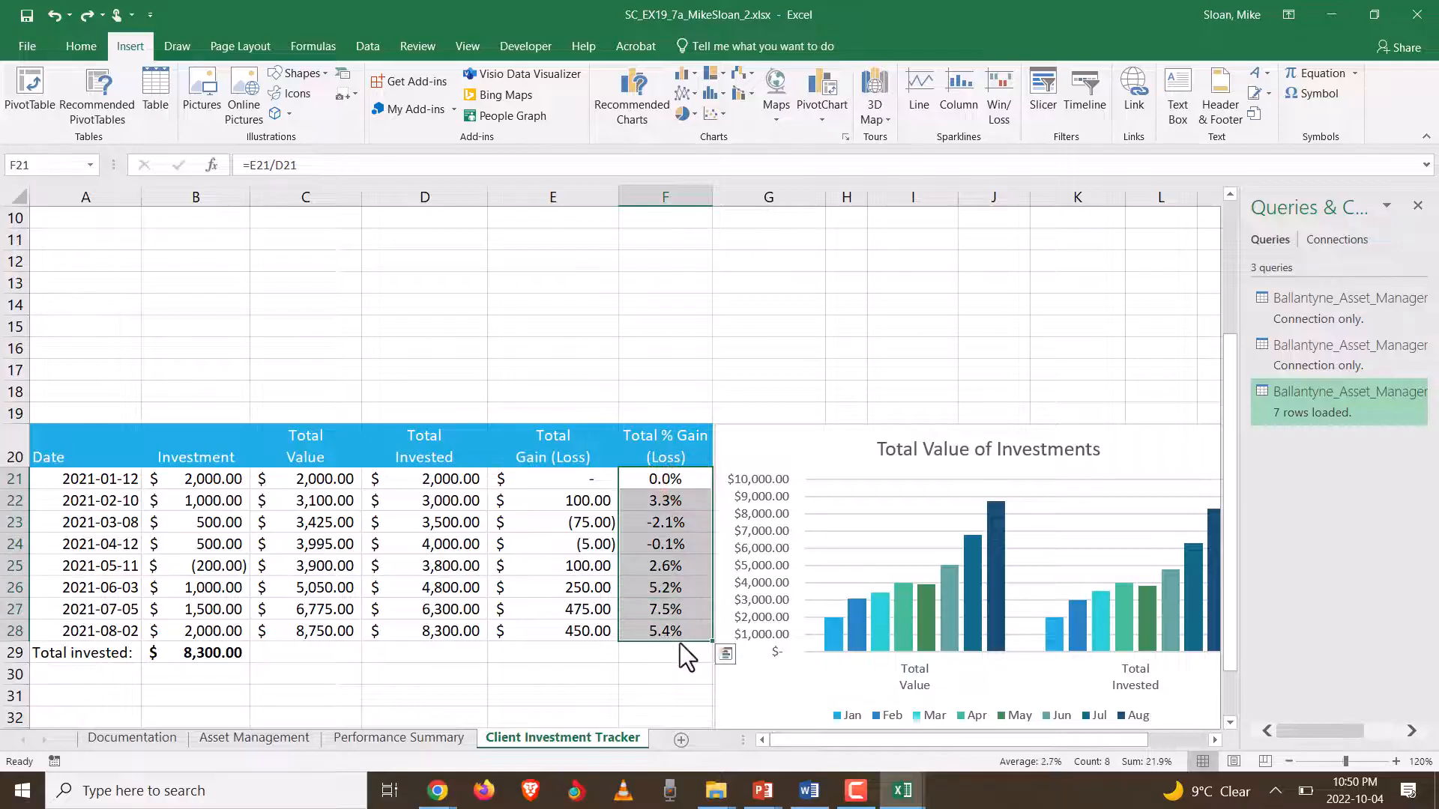
click(731, 656)
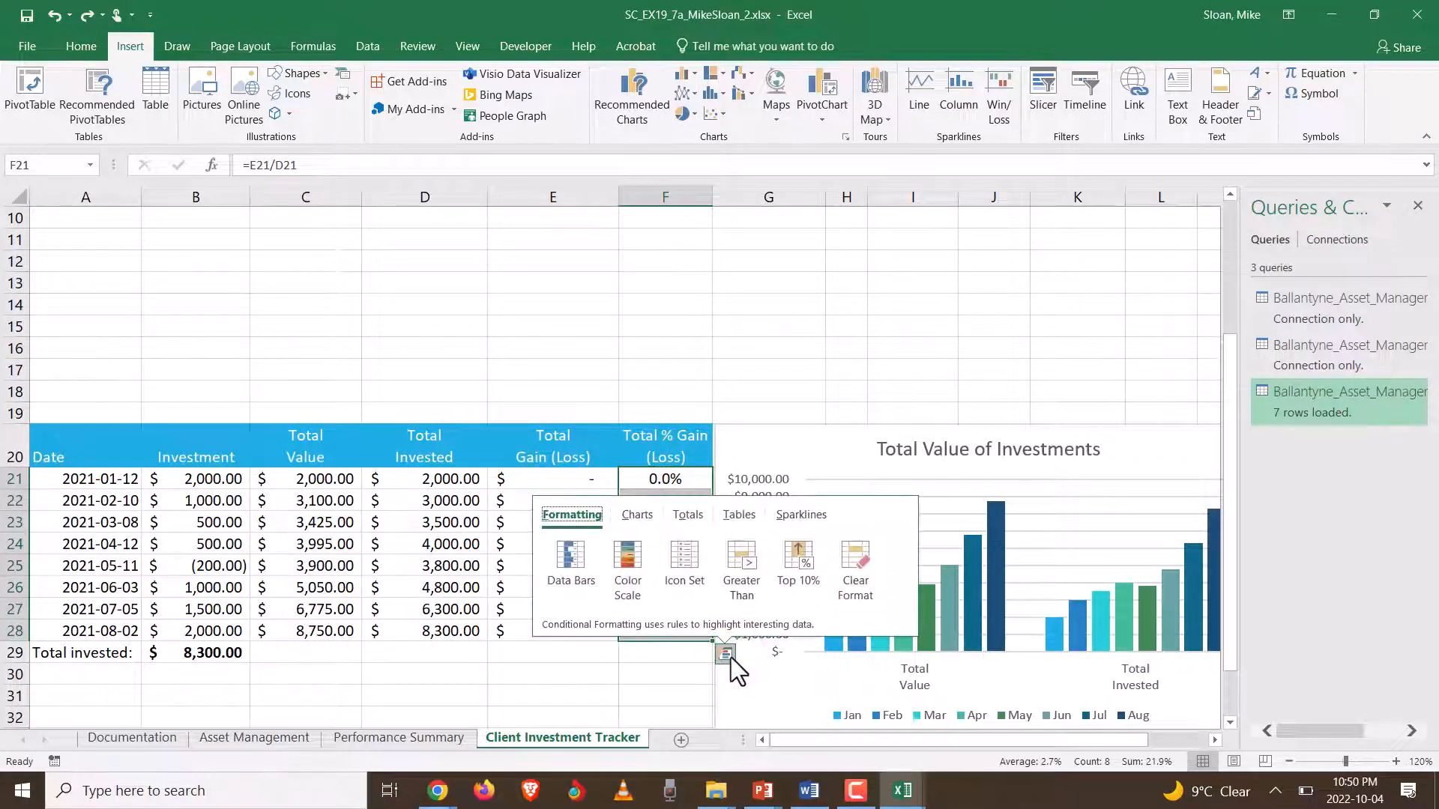
click(586, 554)
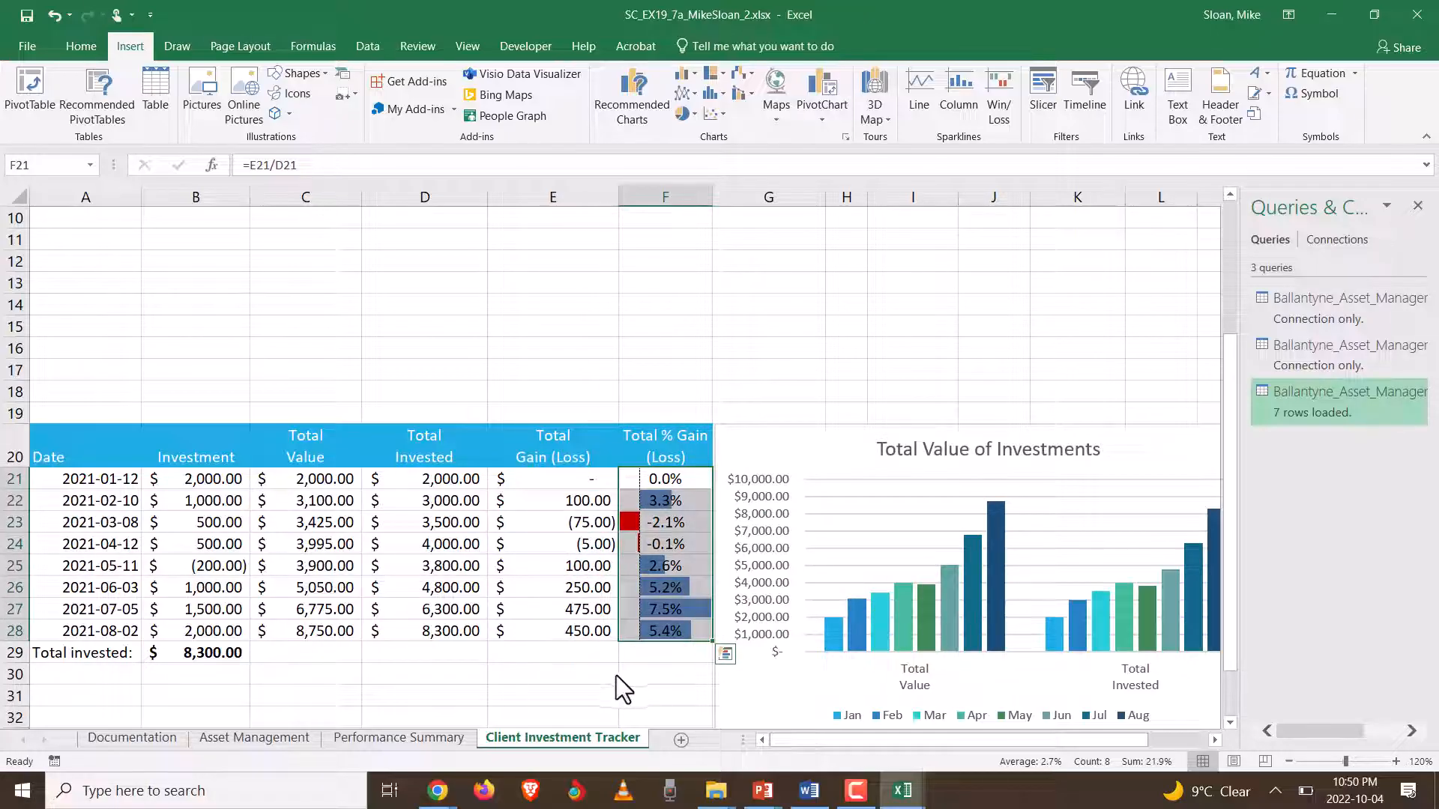
click(682, 501)
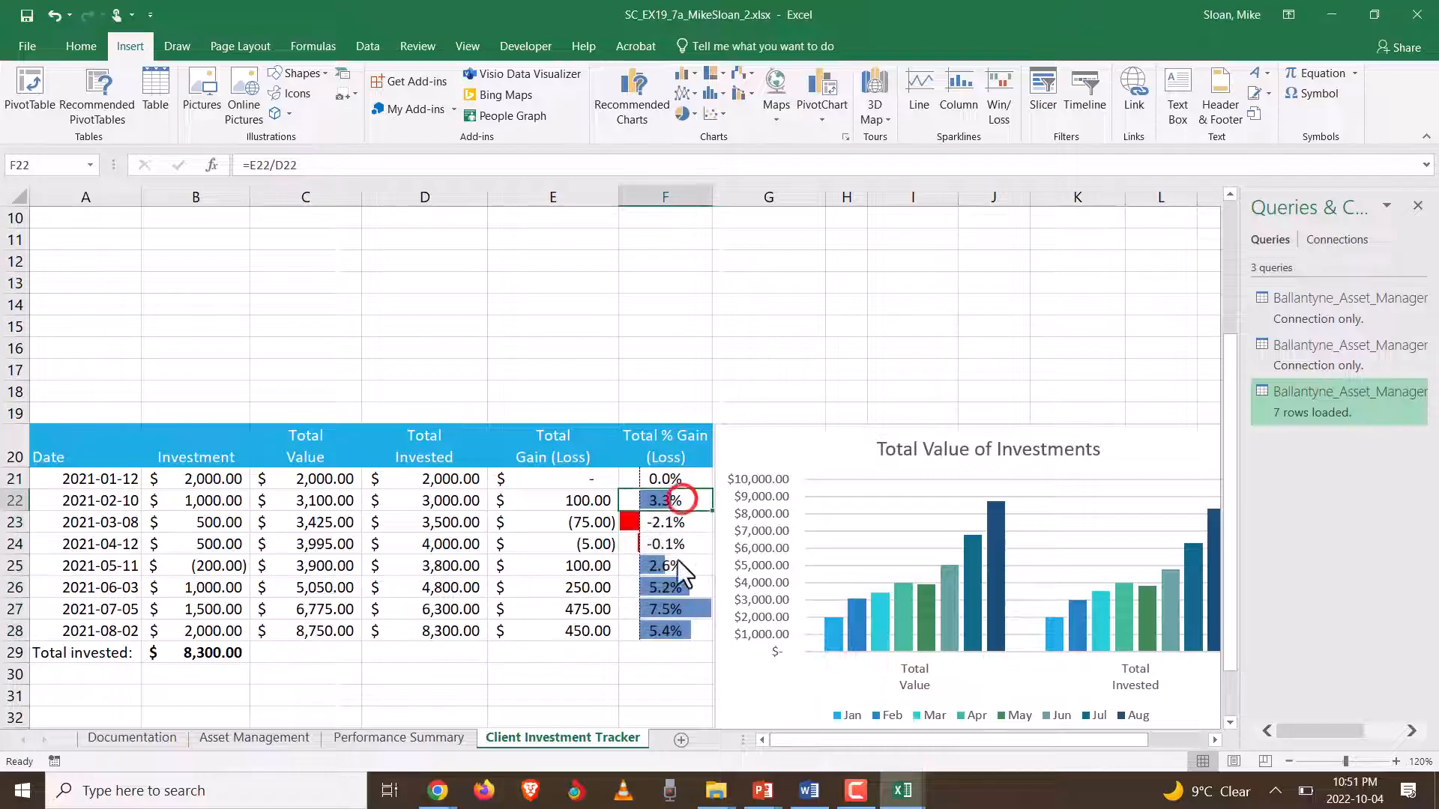
- Switch to Word and recheck step 14b's requirement for Solid Fill Blue Data Bars on F21:F28
key(alt+Tab)
key(alt+Tab)
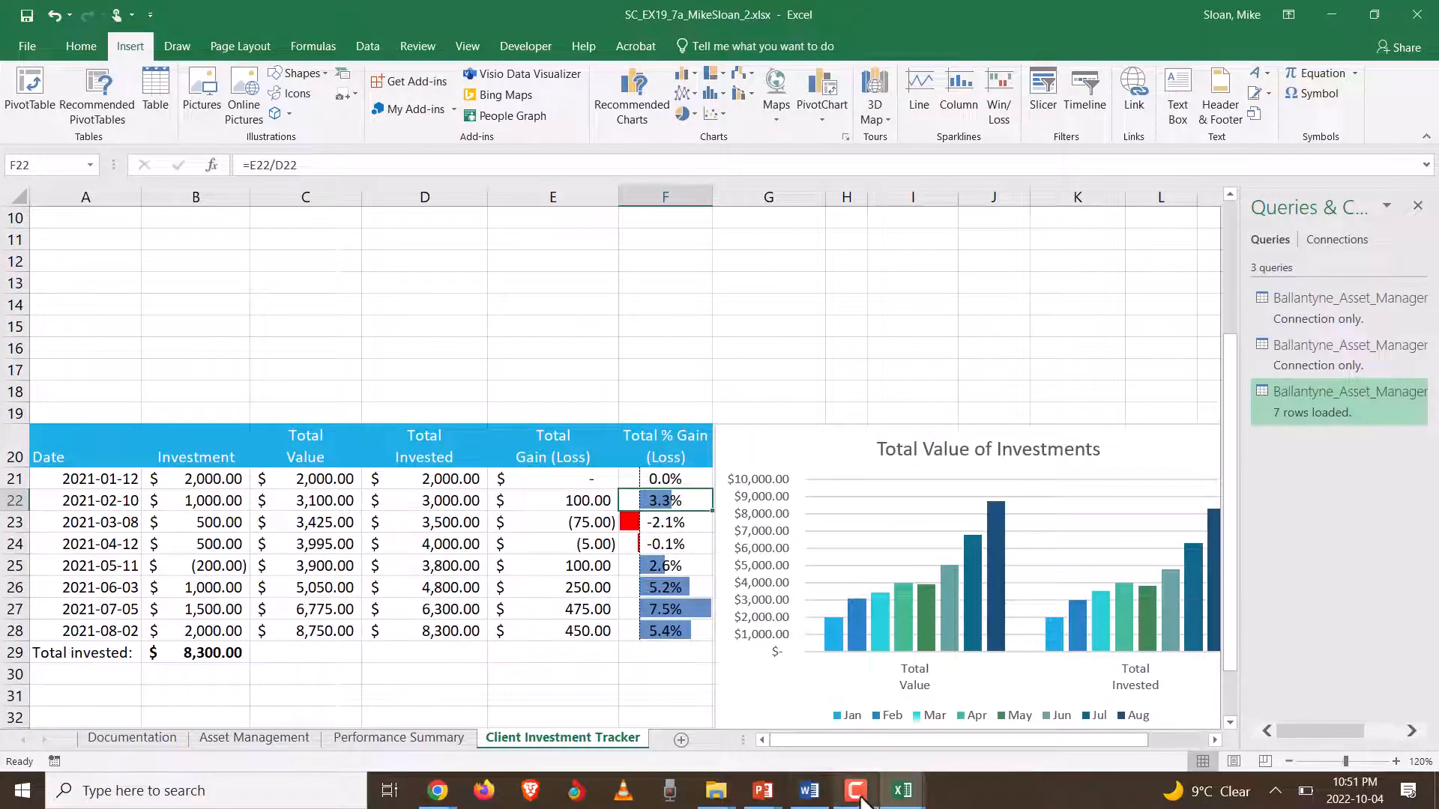
click(809, 790)
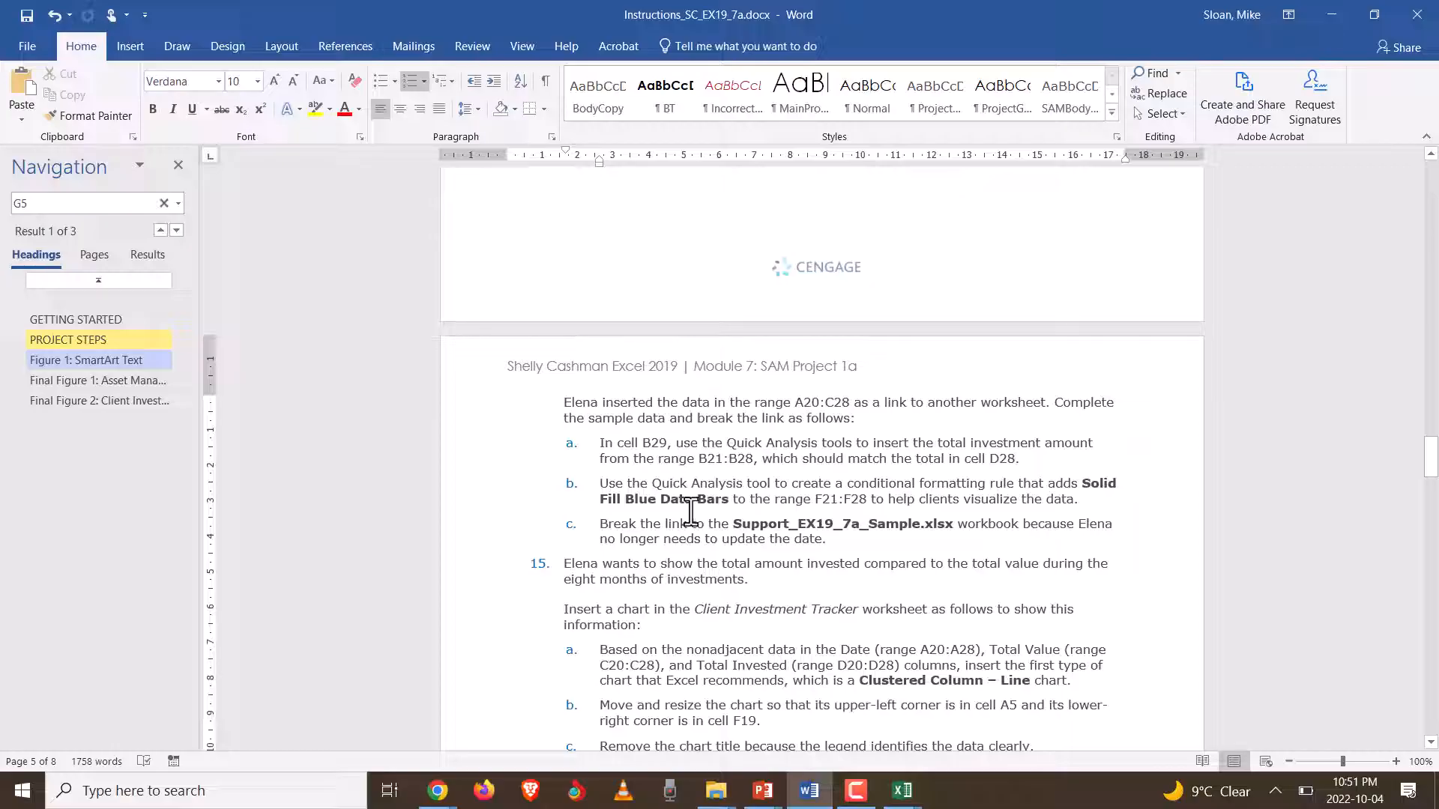
key(alt)
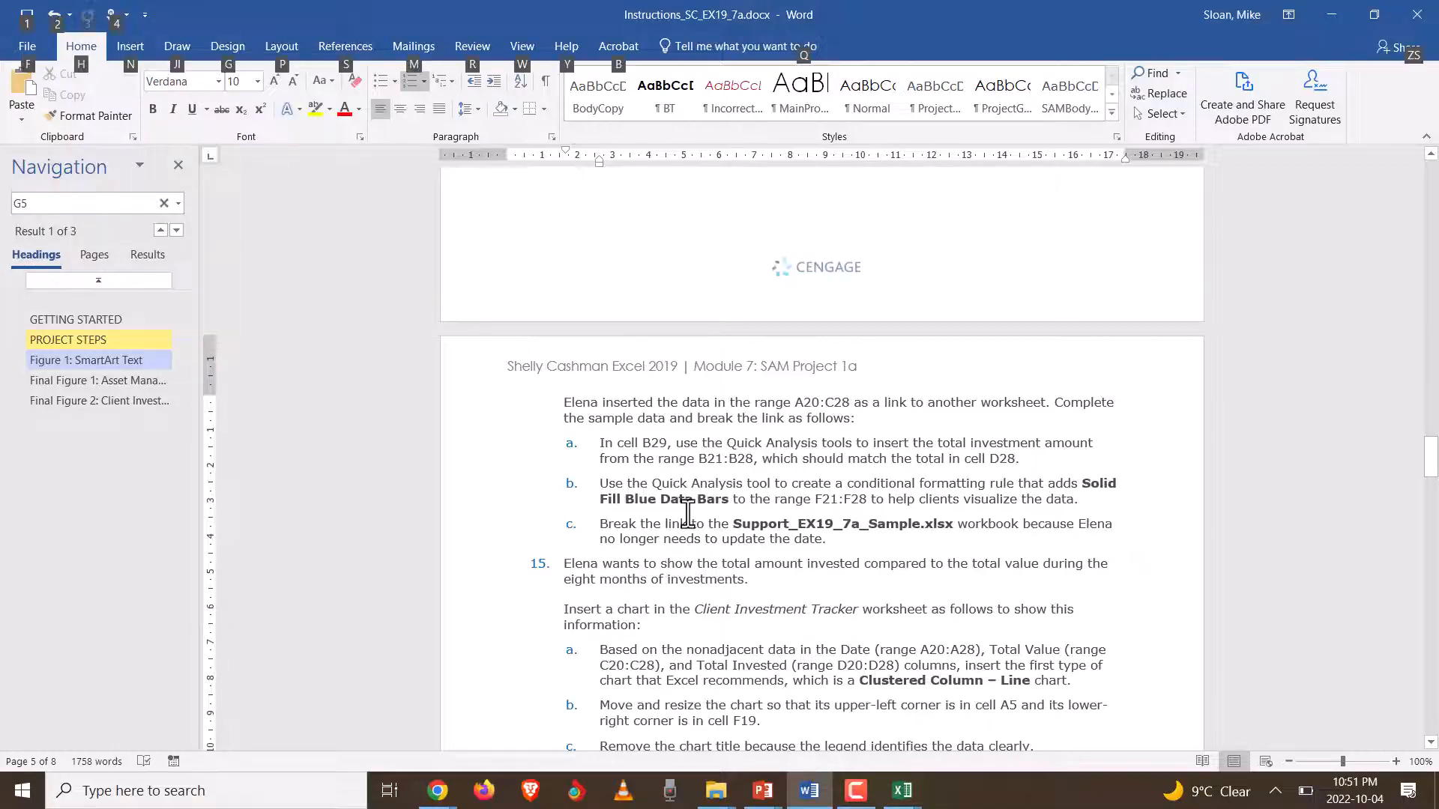
key(alt+Tab)
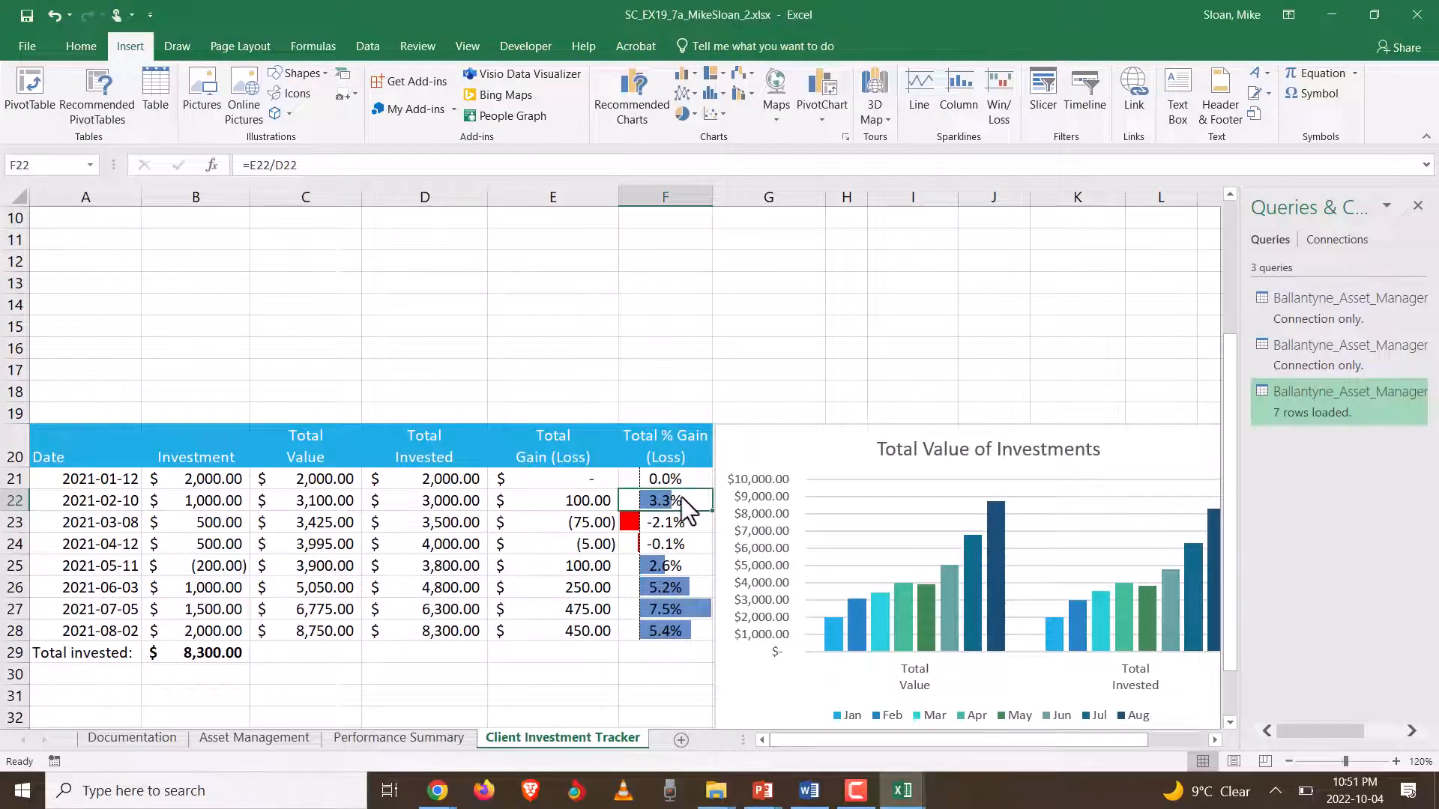
- In Excel, select F21:F28 and examine the gradient and solid fill options for Data Bars conditional formatting
click(663, 478)
key(ctrl+shift+Down)
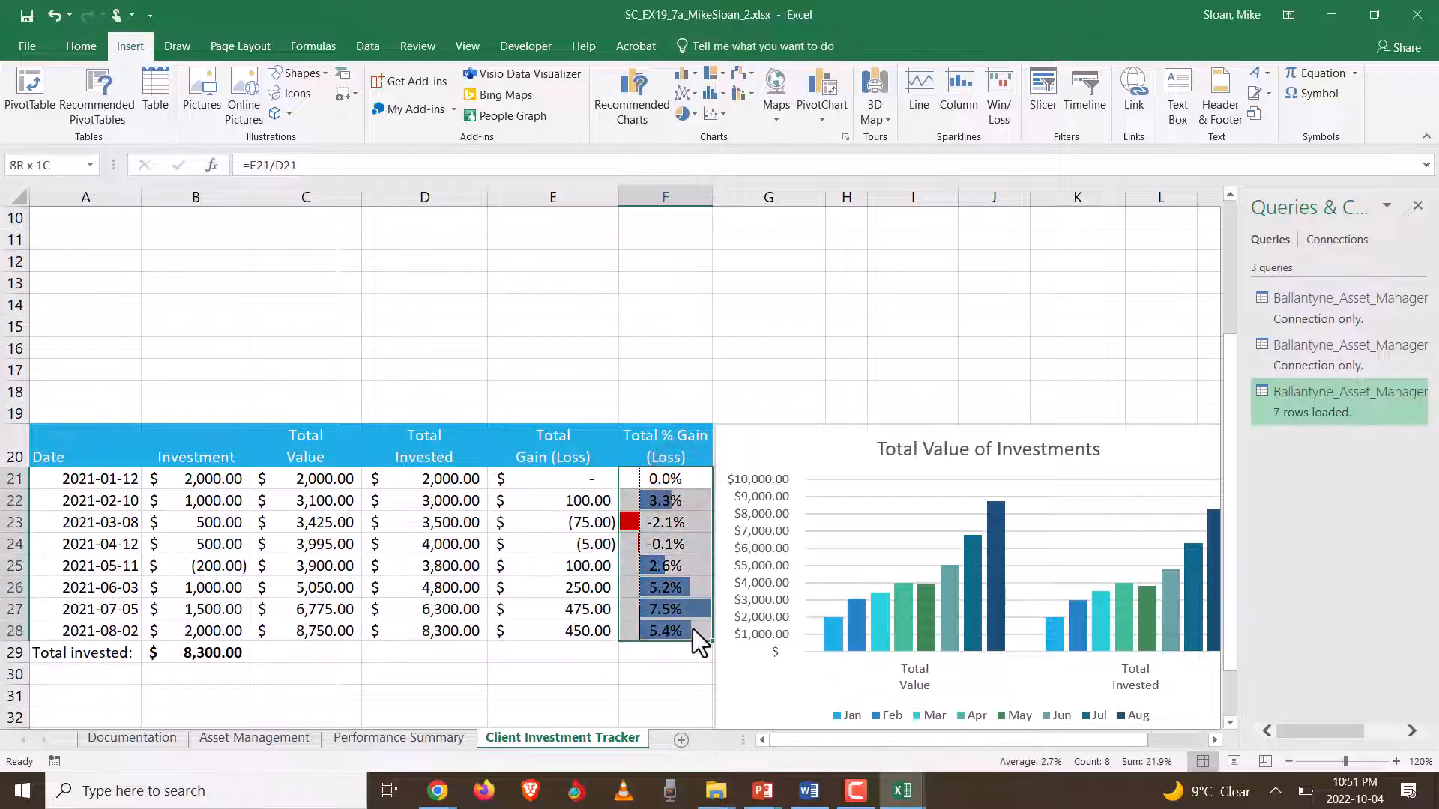
click(72, 48)
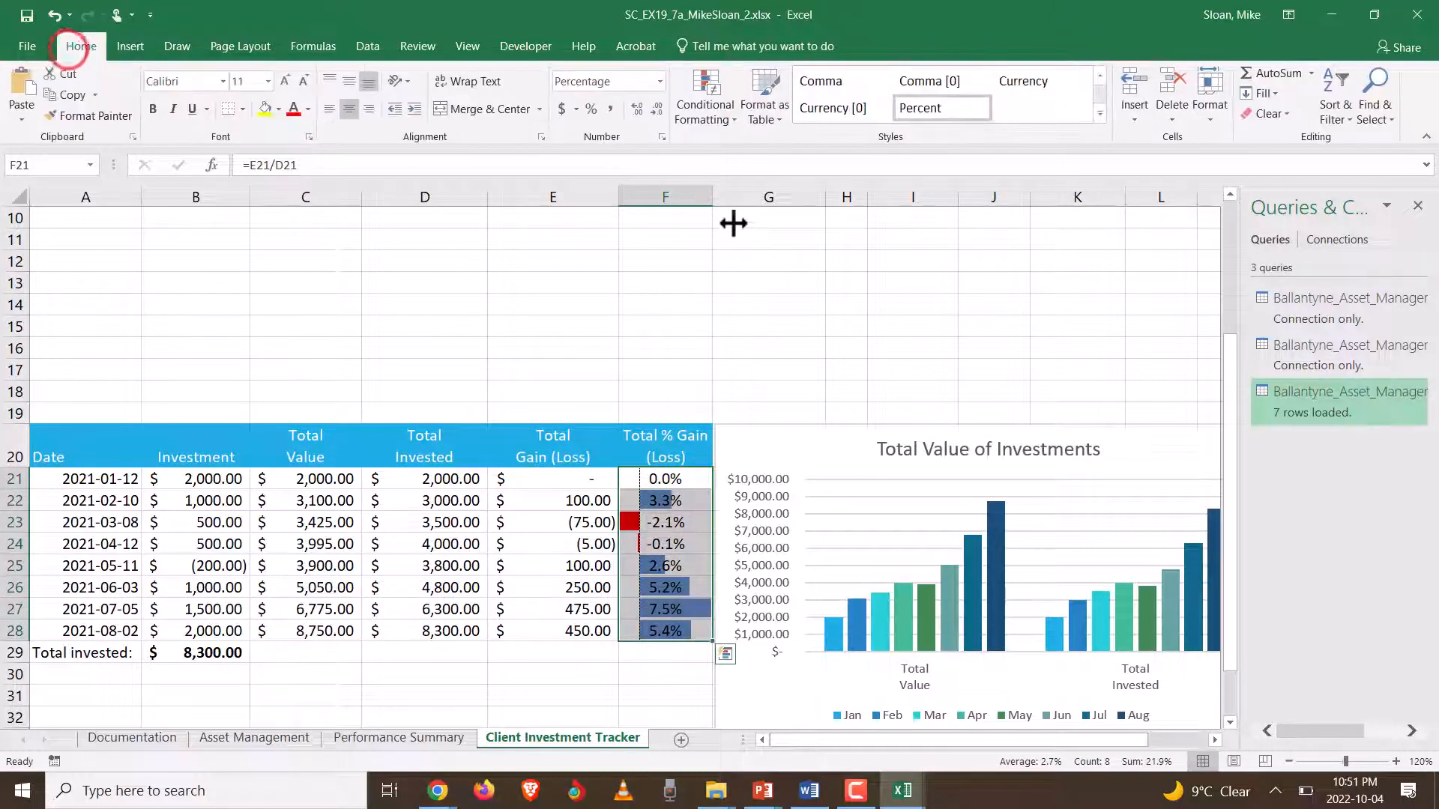
click(724, 118)
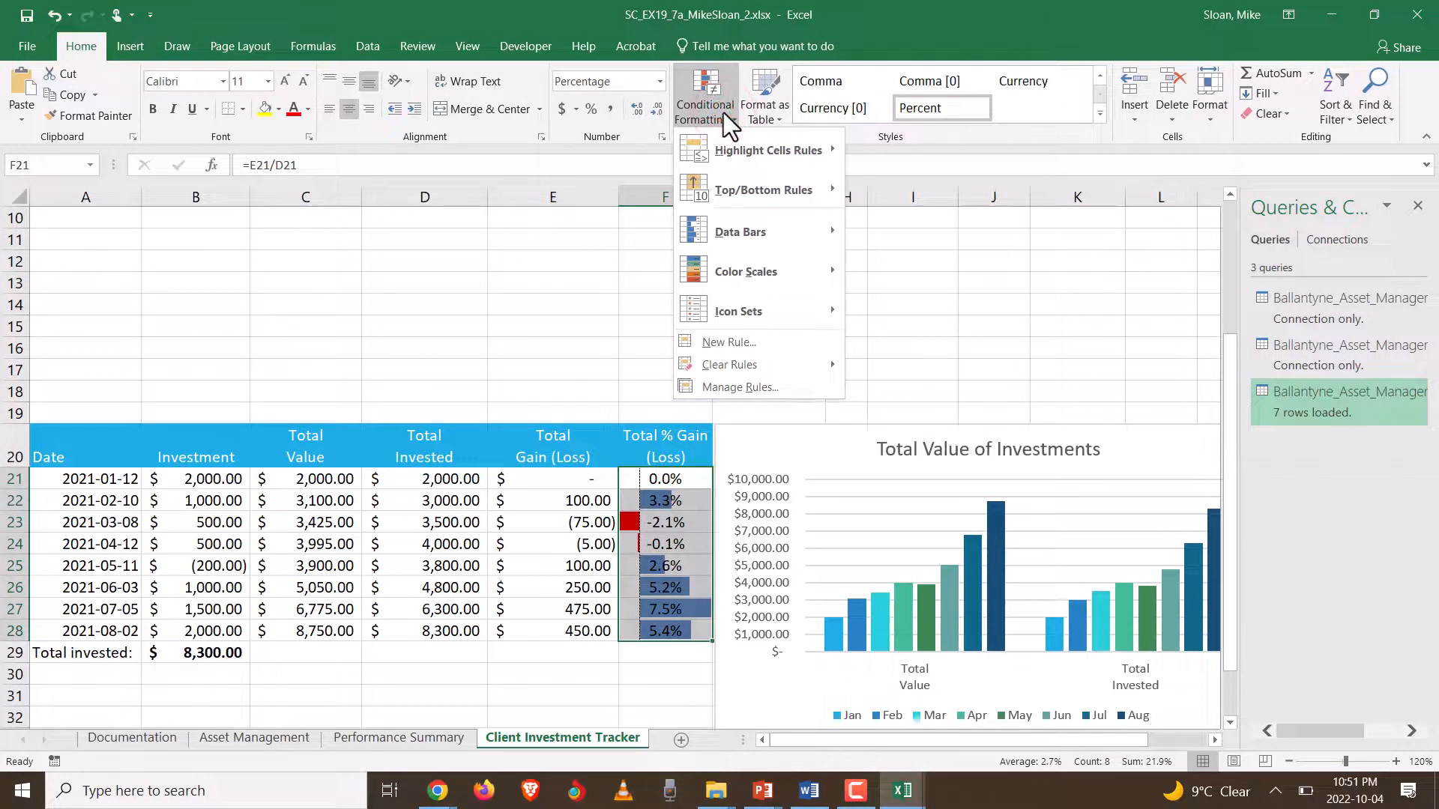
mouse_move(764, 230)
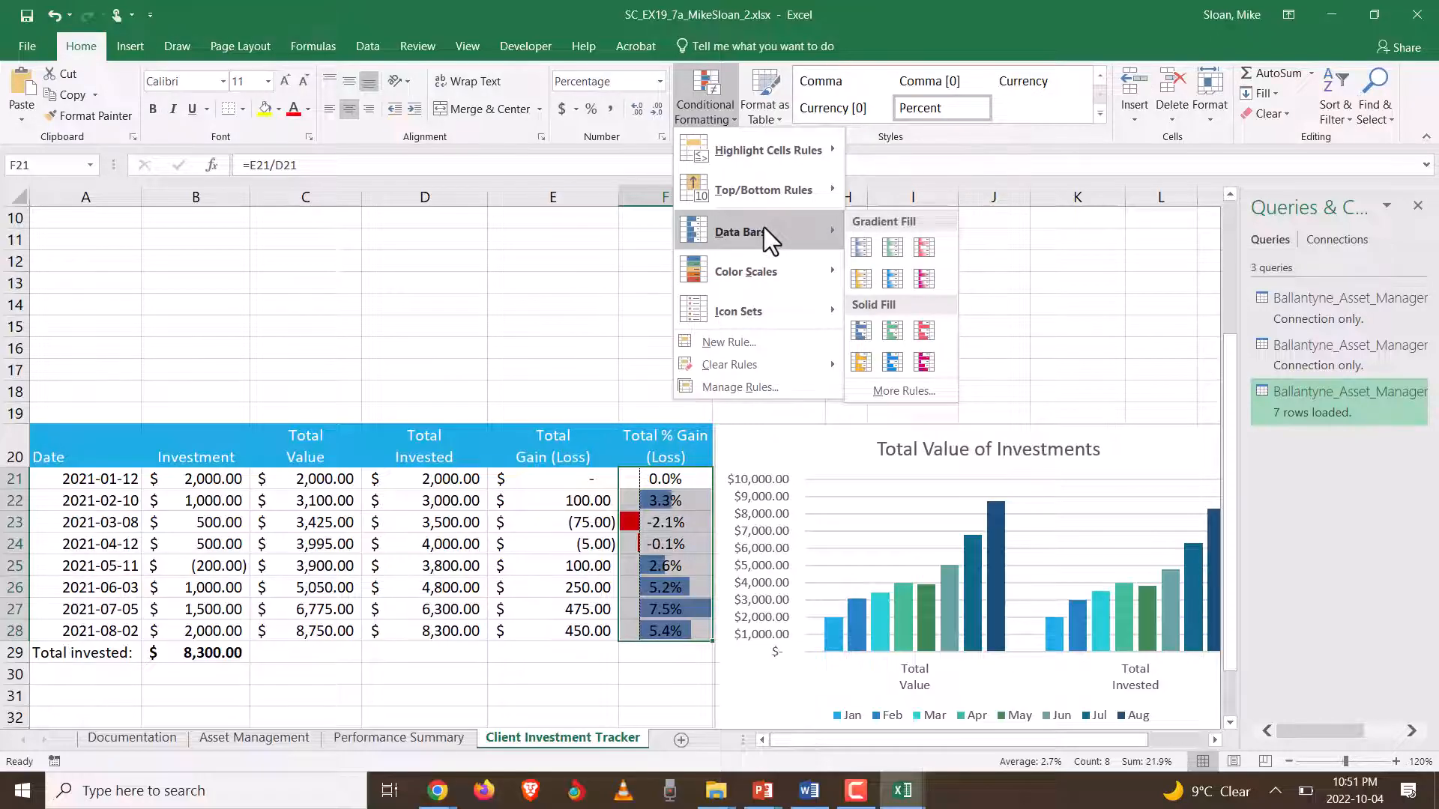
click(600, 17)
click(679, 496)
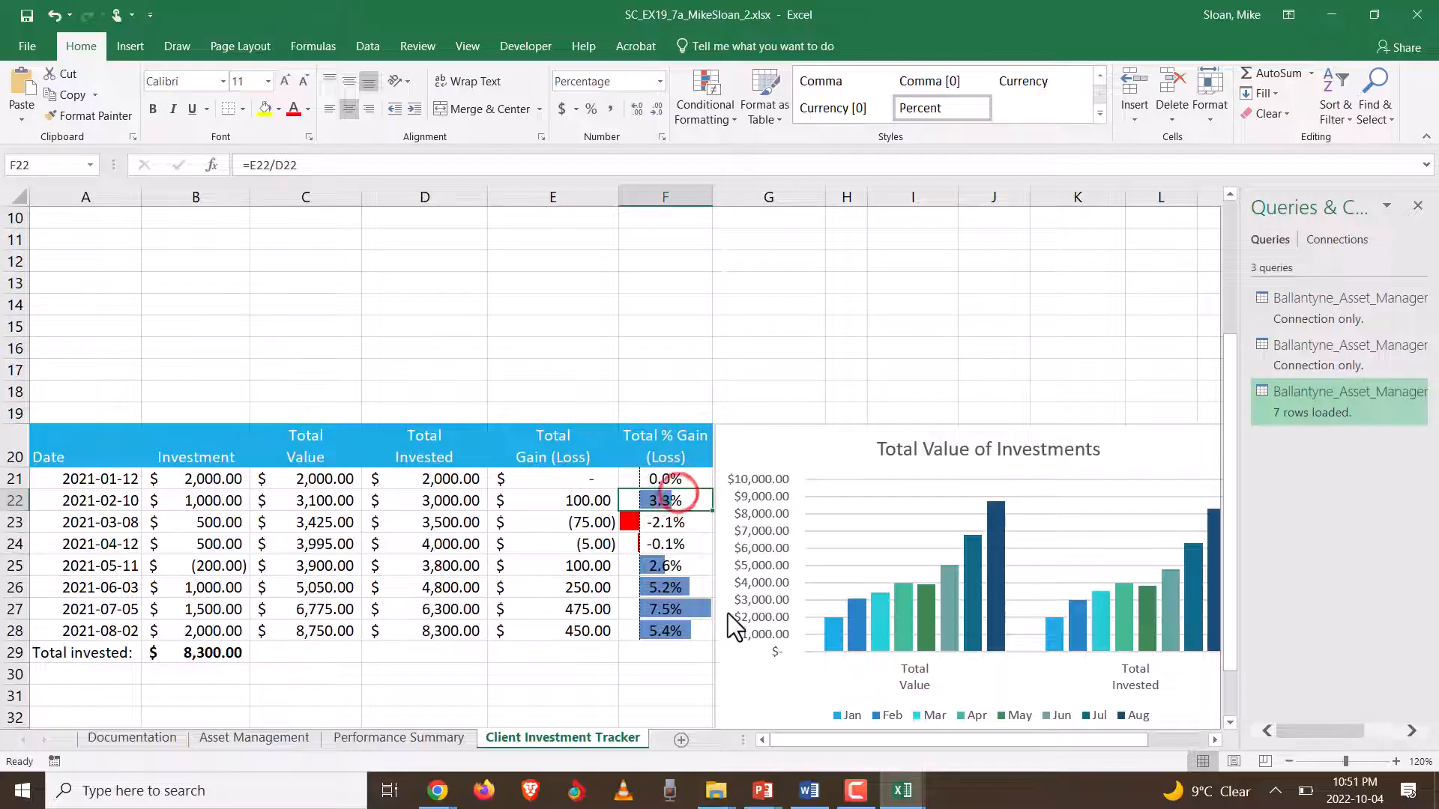
- Read step 14c in Word, and in Excel inspect the linked formulas in cells B21, B23 and C21
click(808, 790)
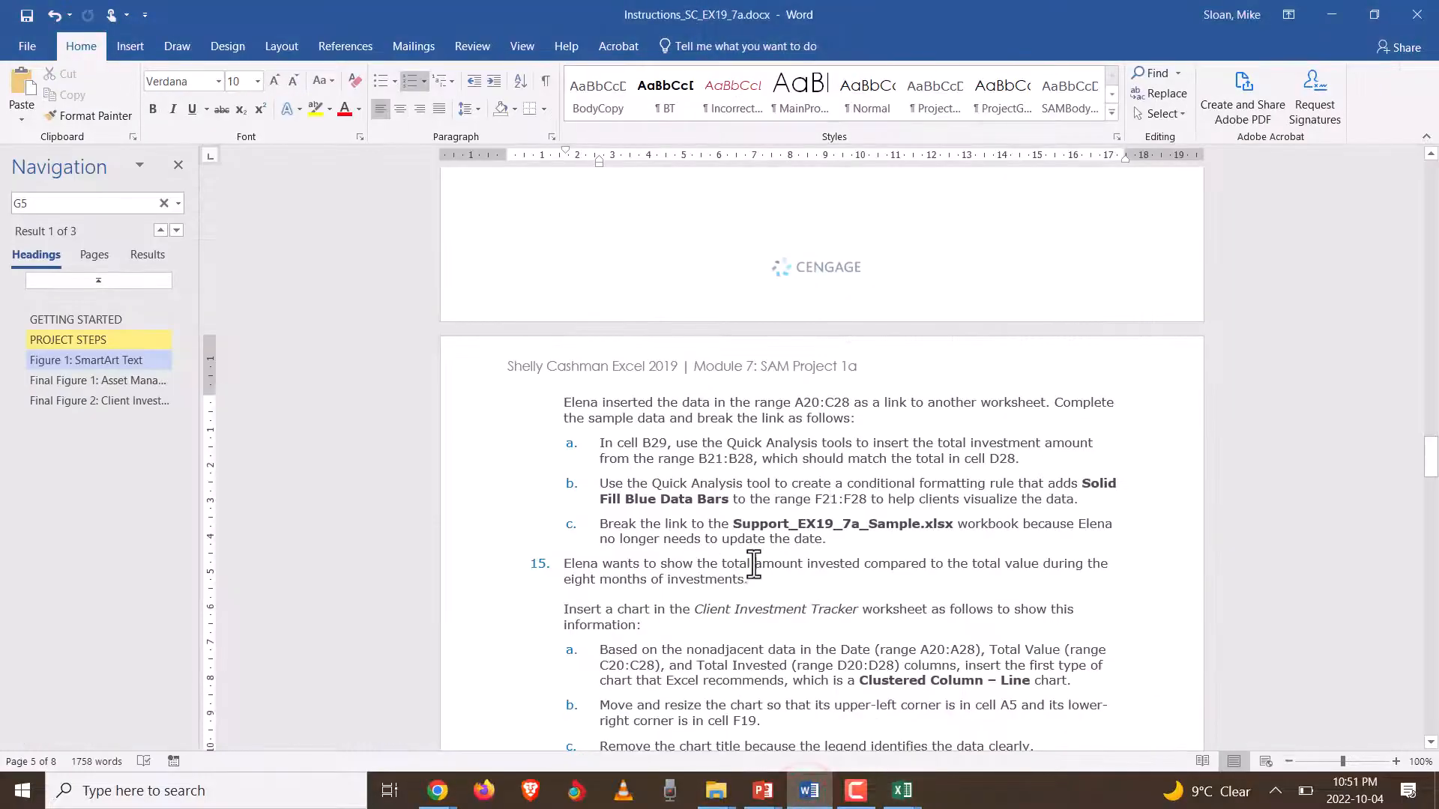
click(753, 538)
key(alt+Tab)
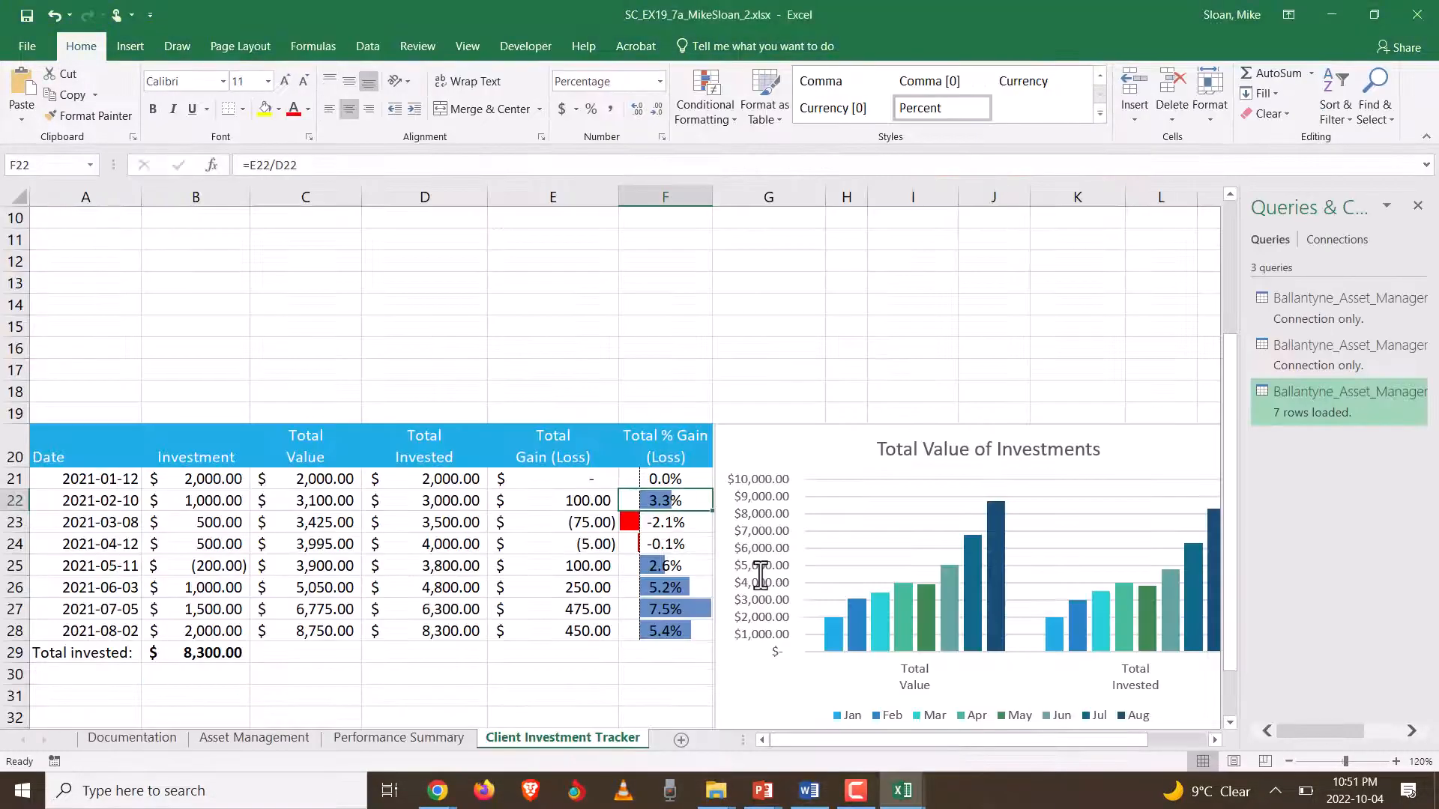
click(189, 482)
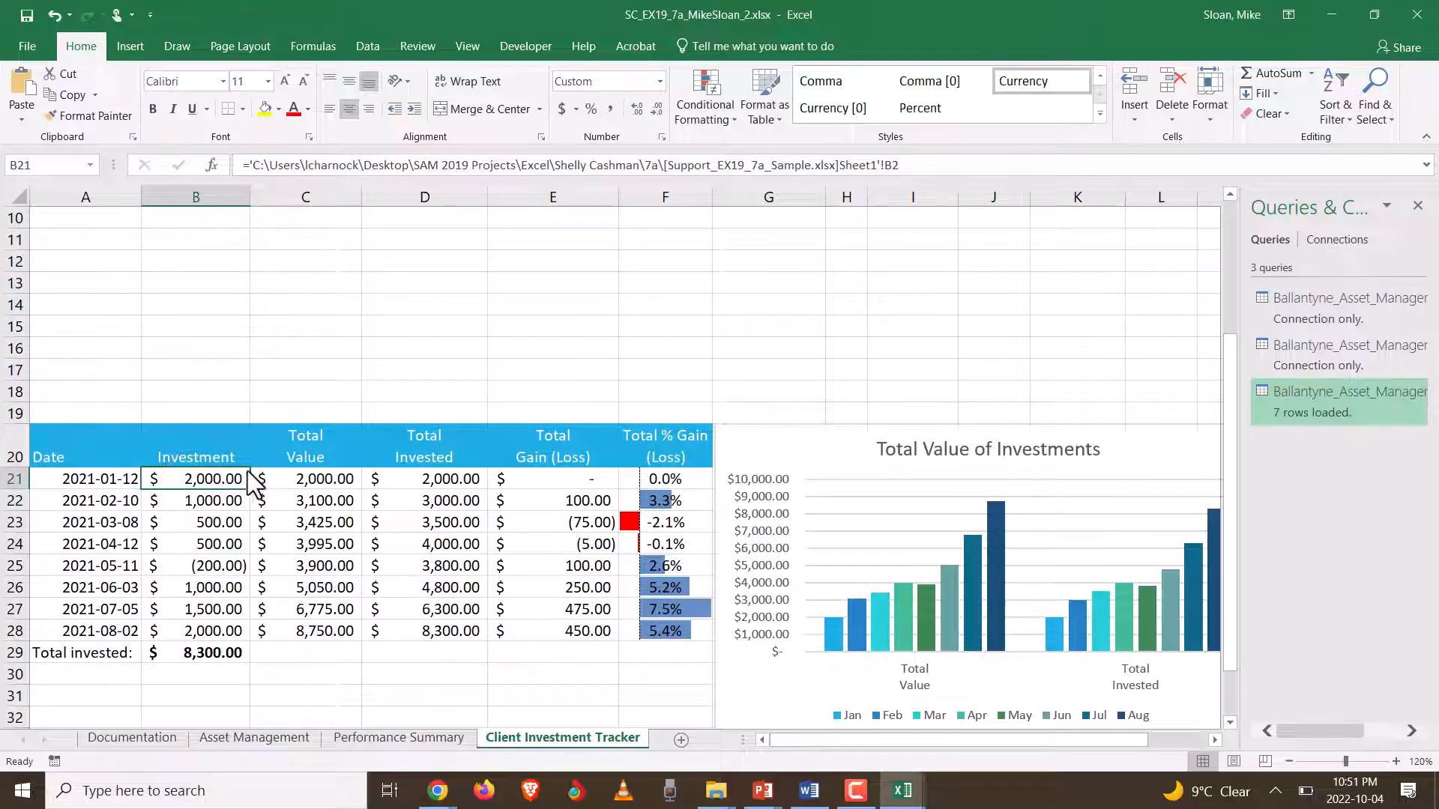
click(211, 518)
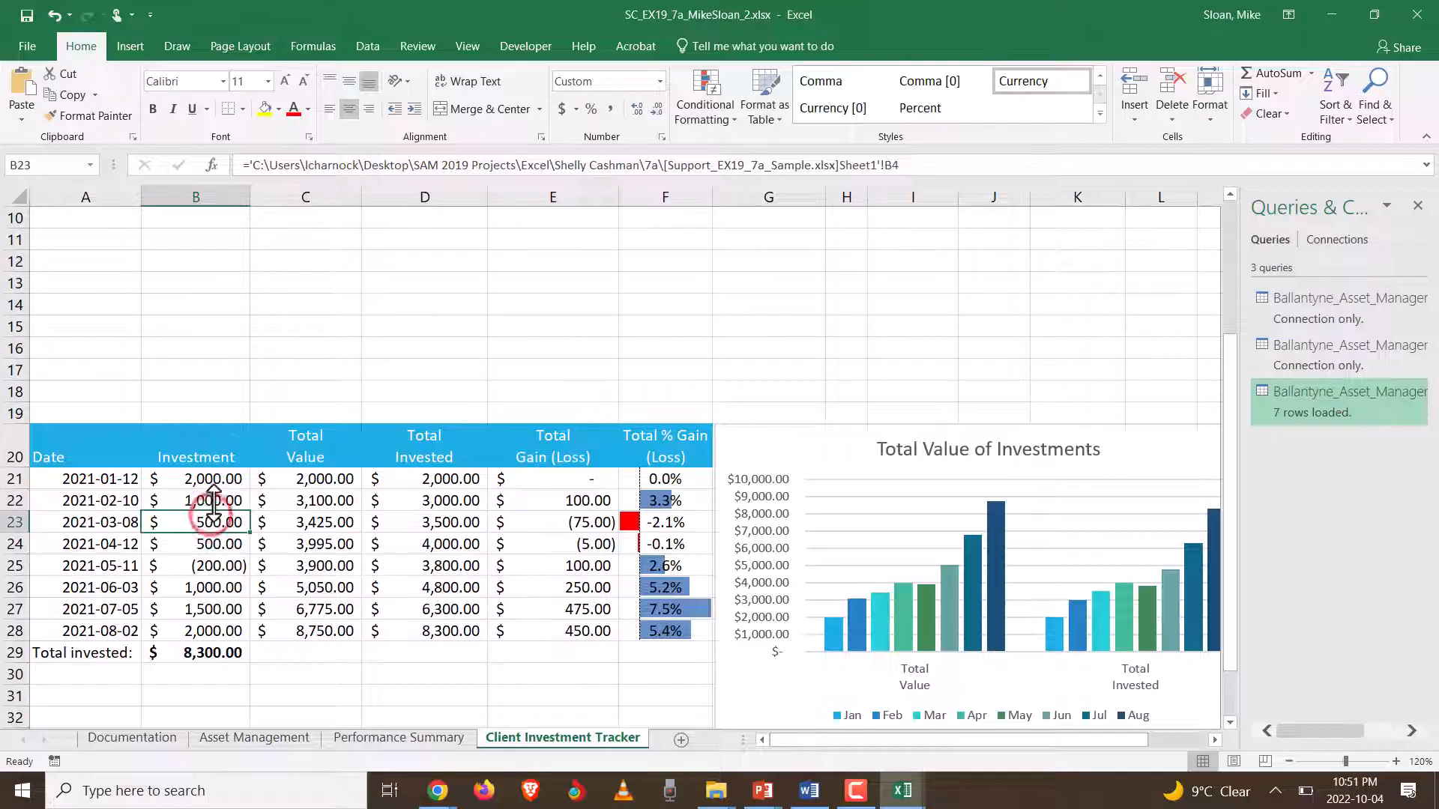
click(320, 480)
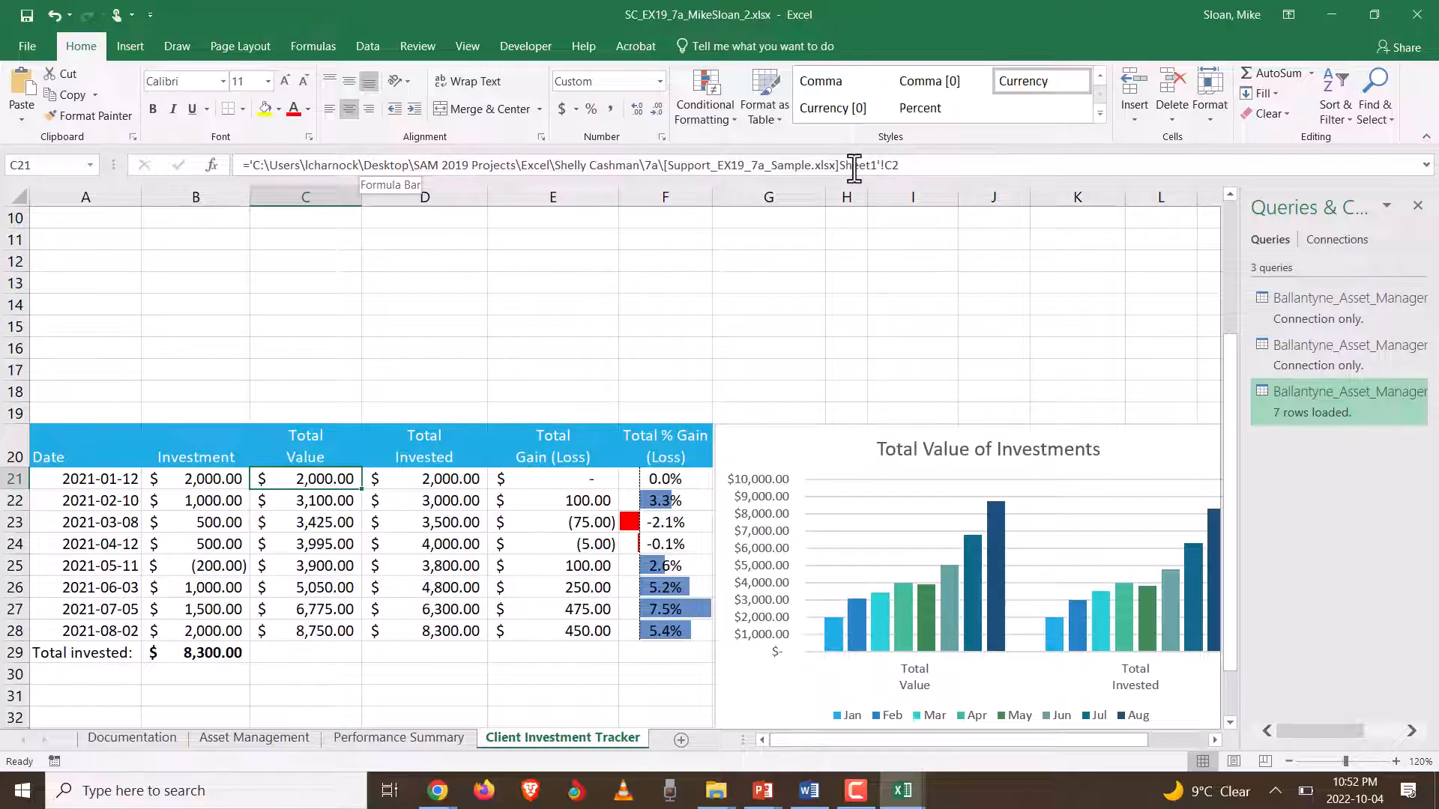
- Break the workbook's link to Support_EX19_7a_Sample.xlsx and close the Edit Links dialog
click(354, 43)
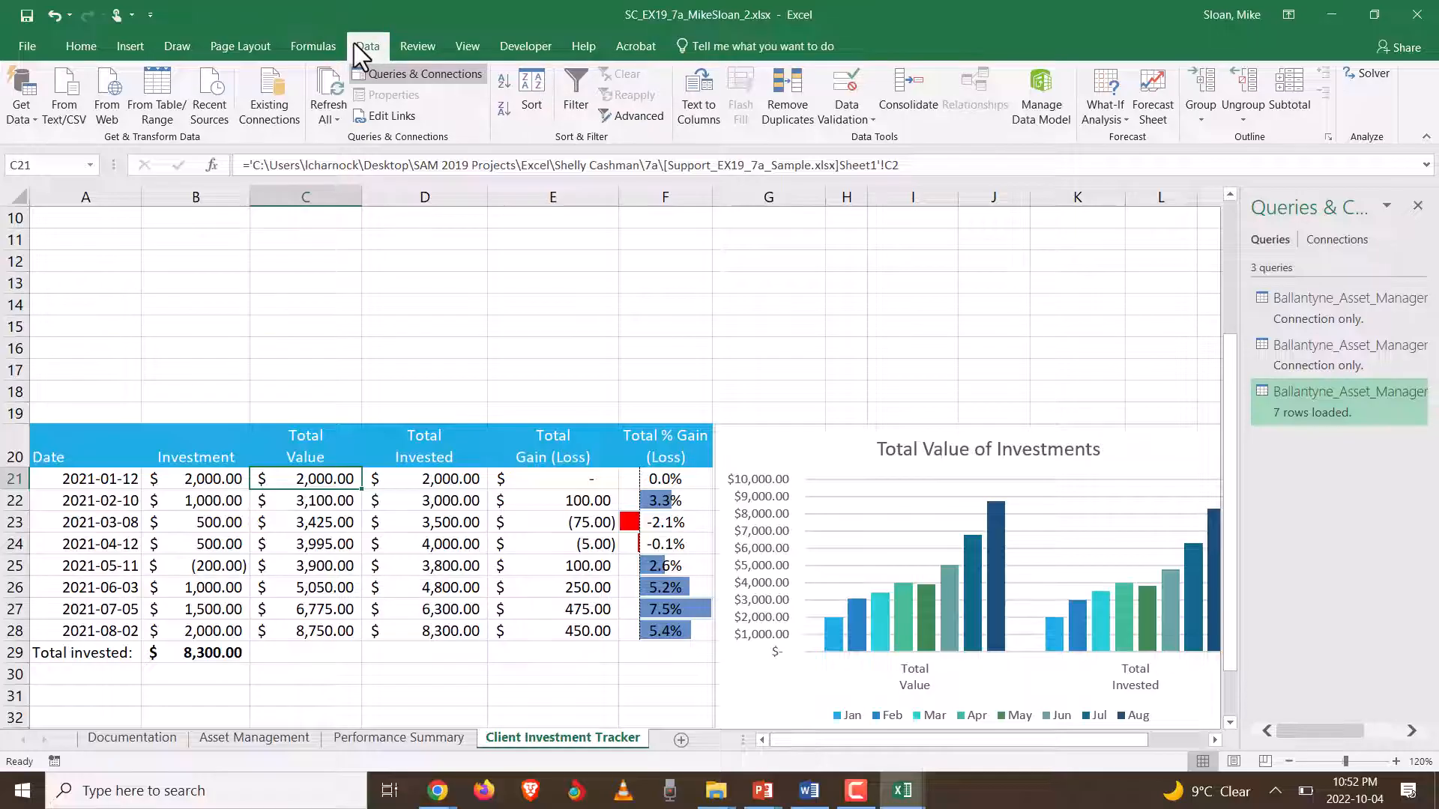
click(384, 118)
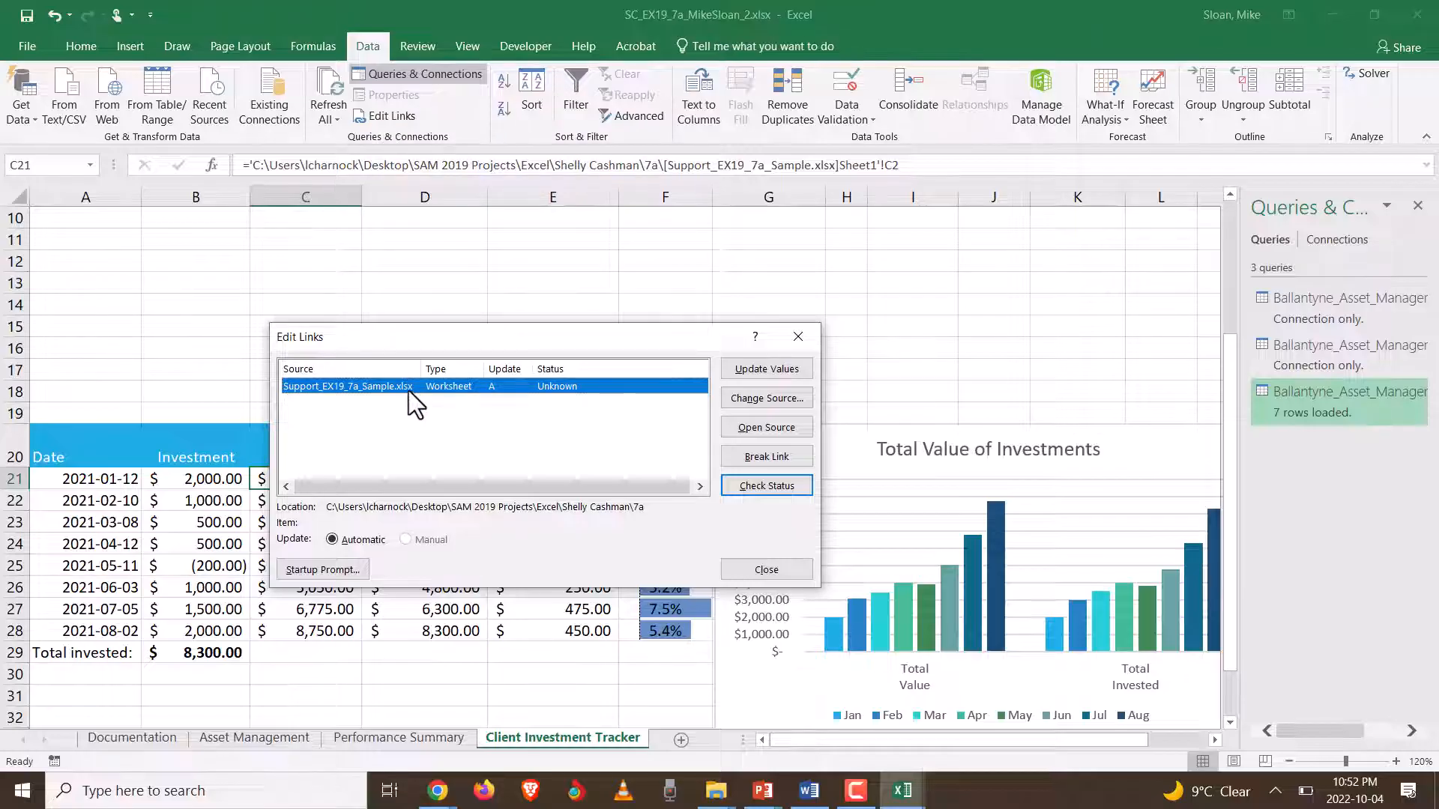
click(752, 488)
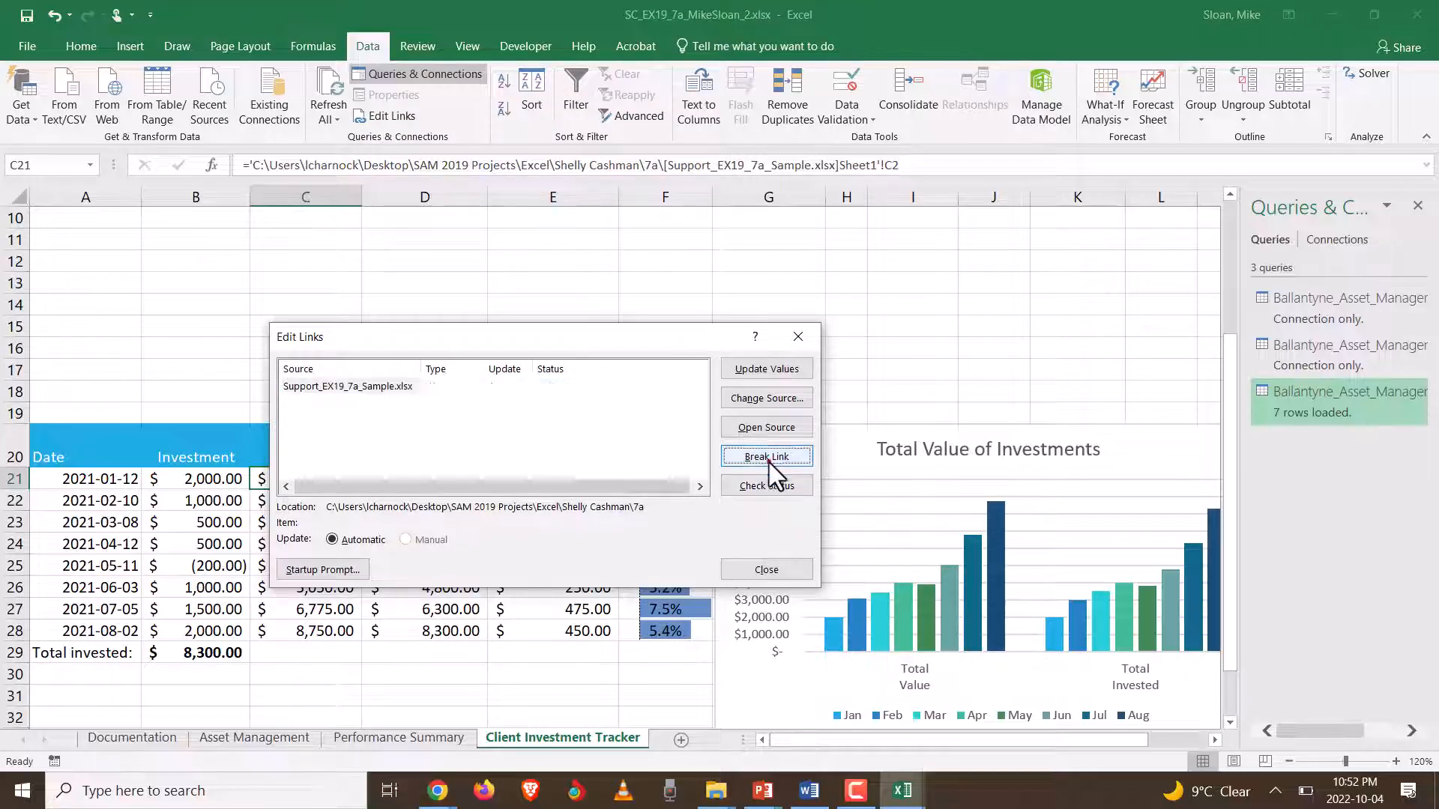
click(768, 458)
click(699, 447)
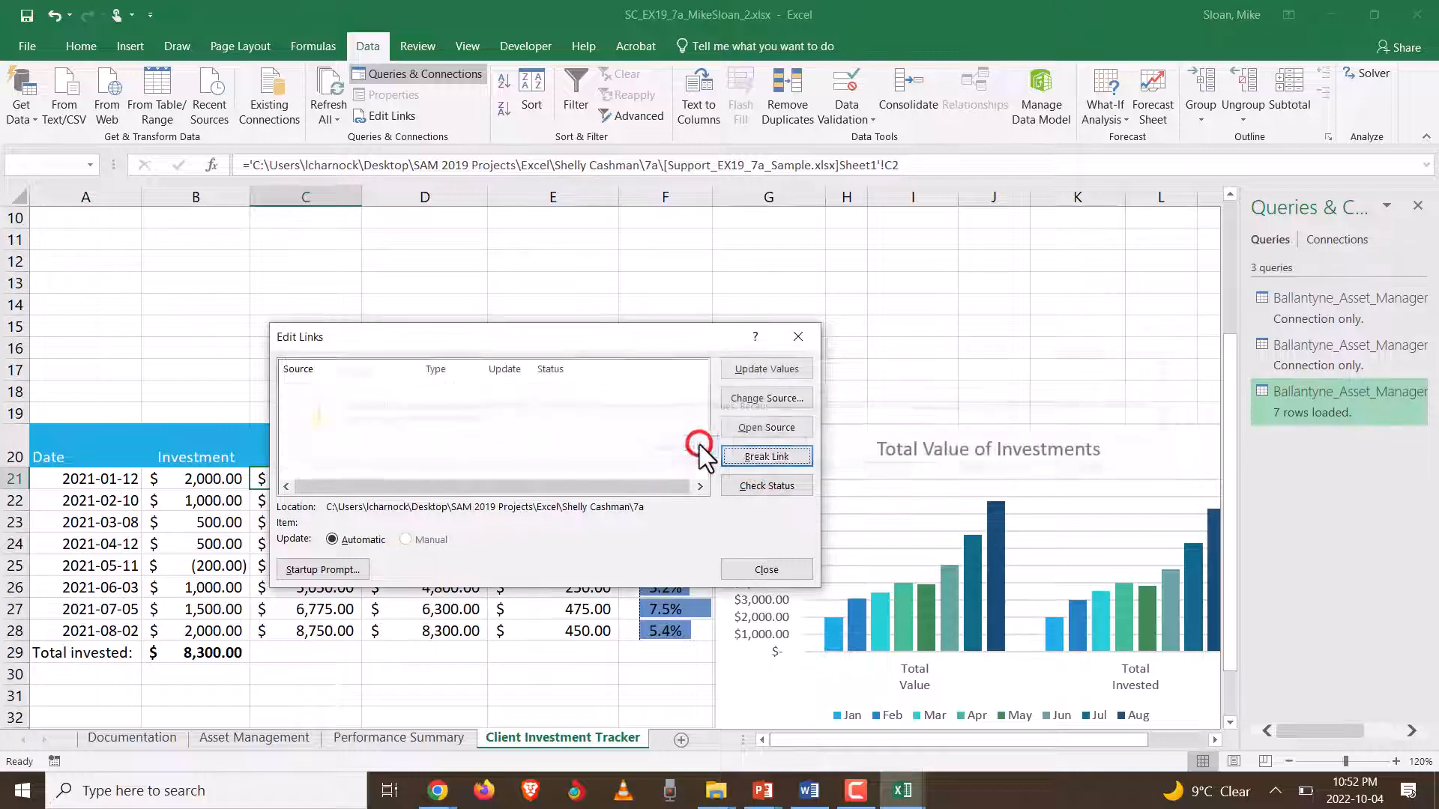
click(787, 576)
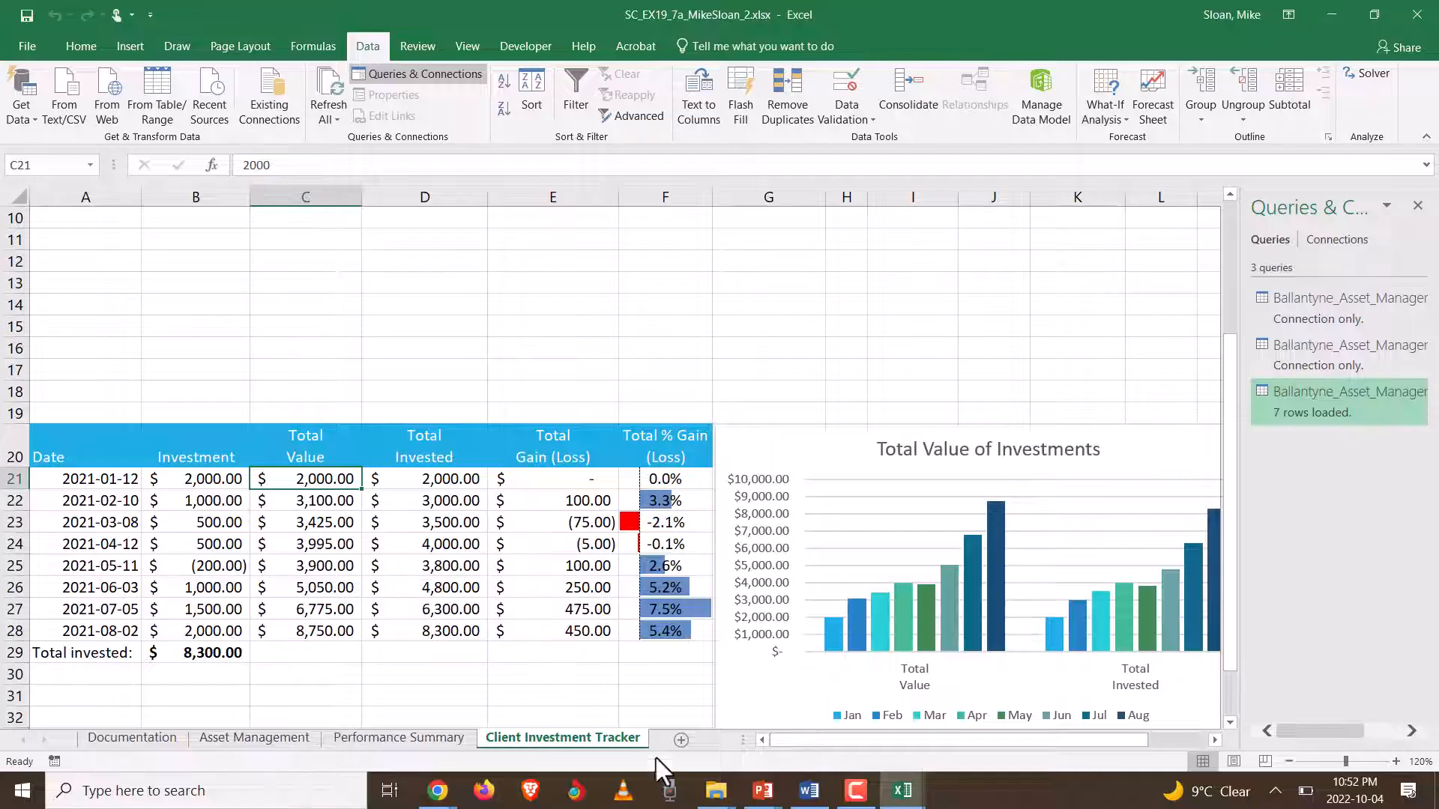
- Switch to Word and read step 15 about inserting a Clustered Column – Line chart on the Client Investment Tracker worksheet
click(808, 790)
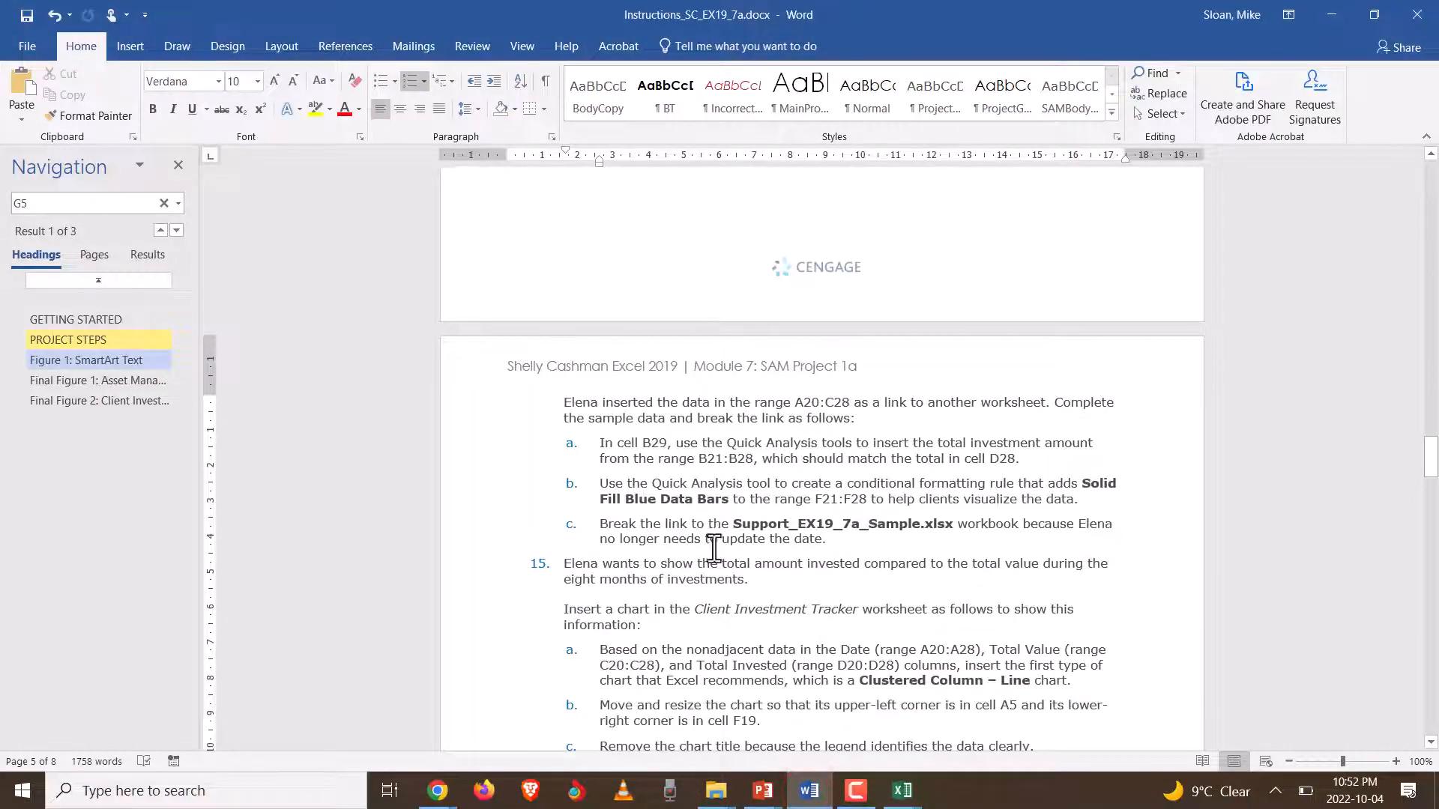
scroll(723, 577, down, 4)
scroll(622, 484, down, 1)
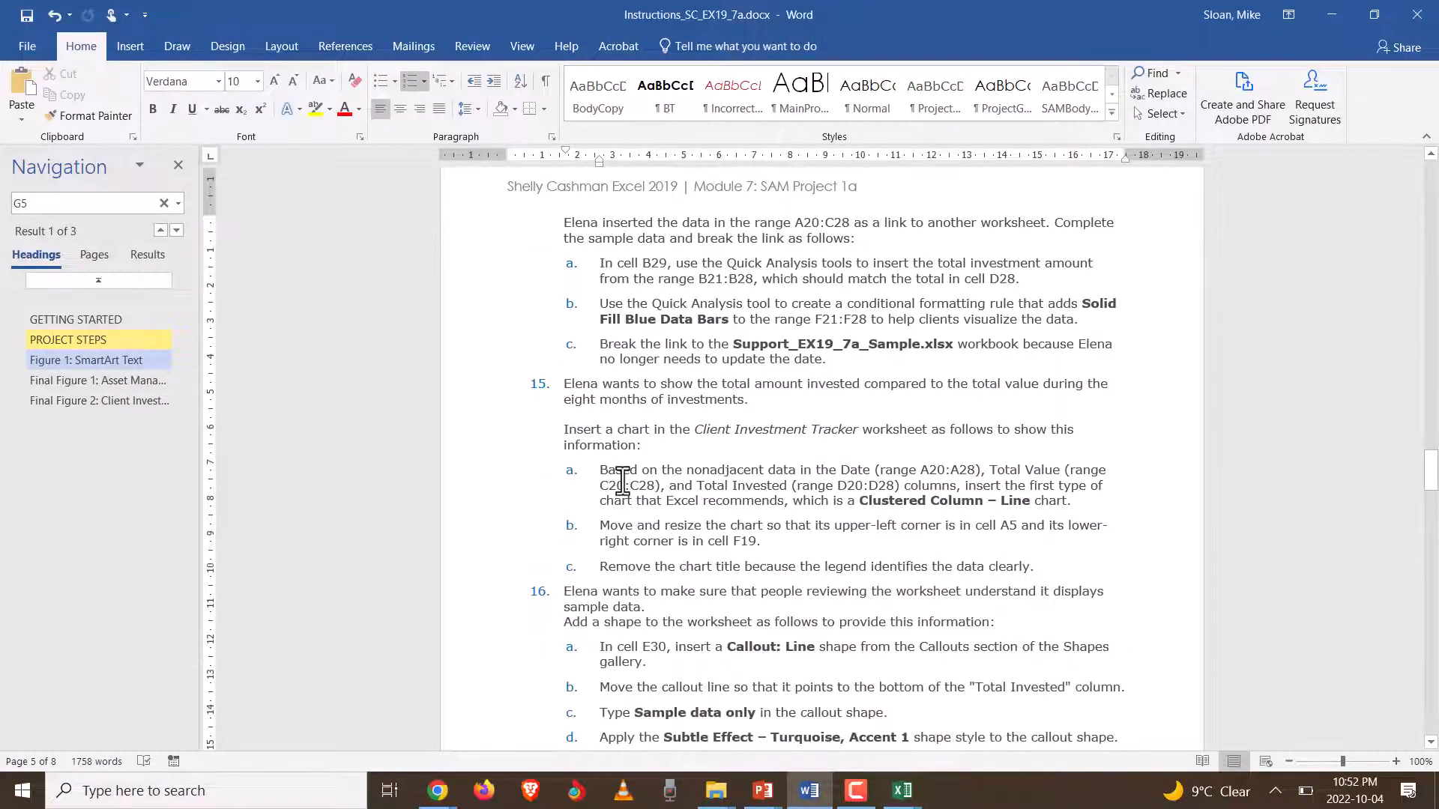
click(769, 394)
scroll(835, 492, down, 3)
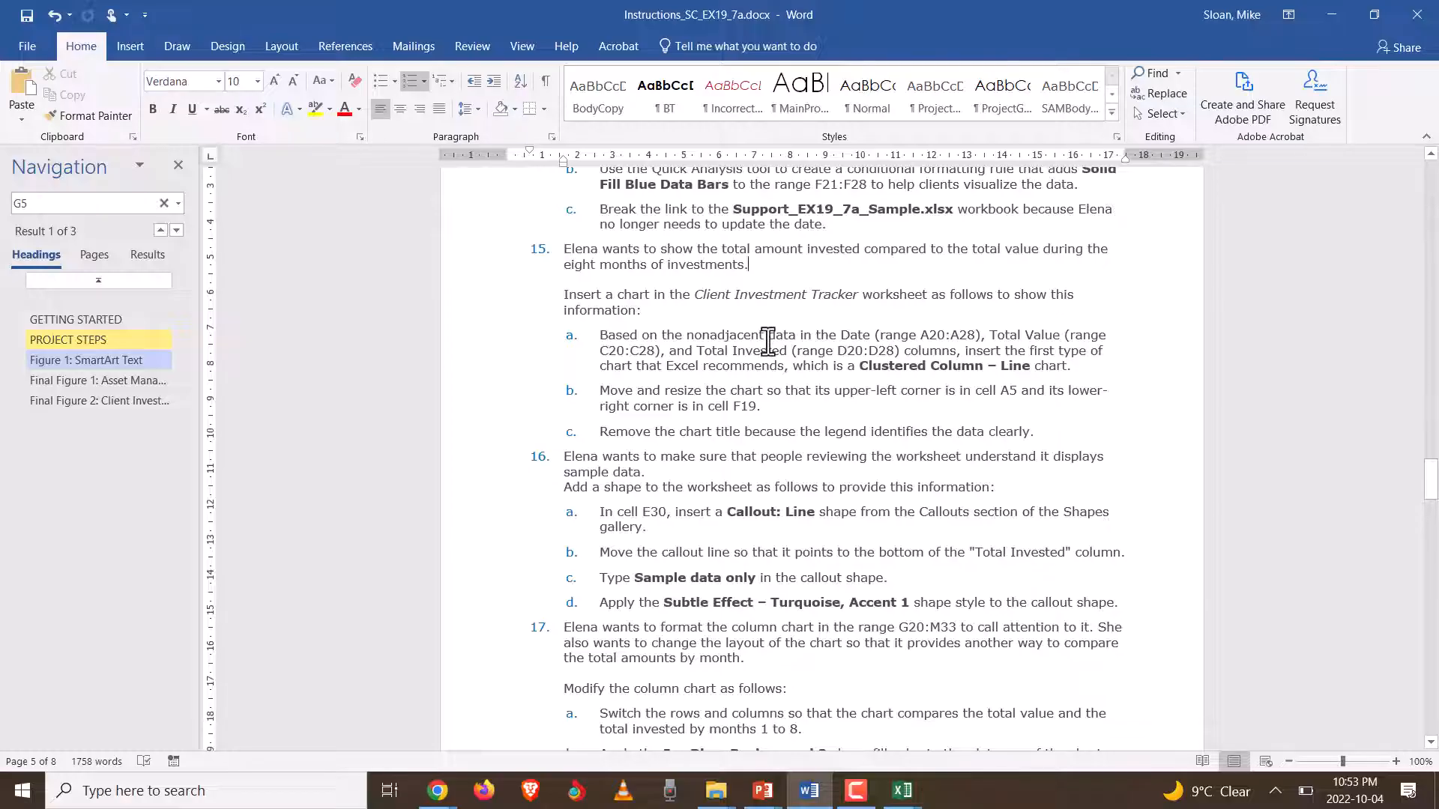
- In Excel, select the nonadjacent ranges A20:A28, C20:C28 and D20:D28 as chart data, checking them against step 15a in Word
key(alt+Tab)
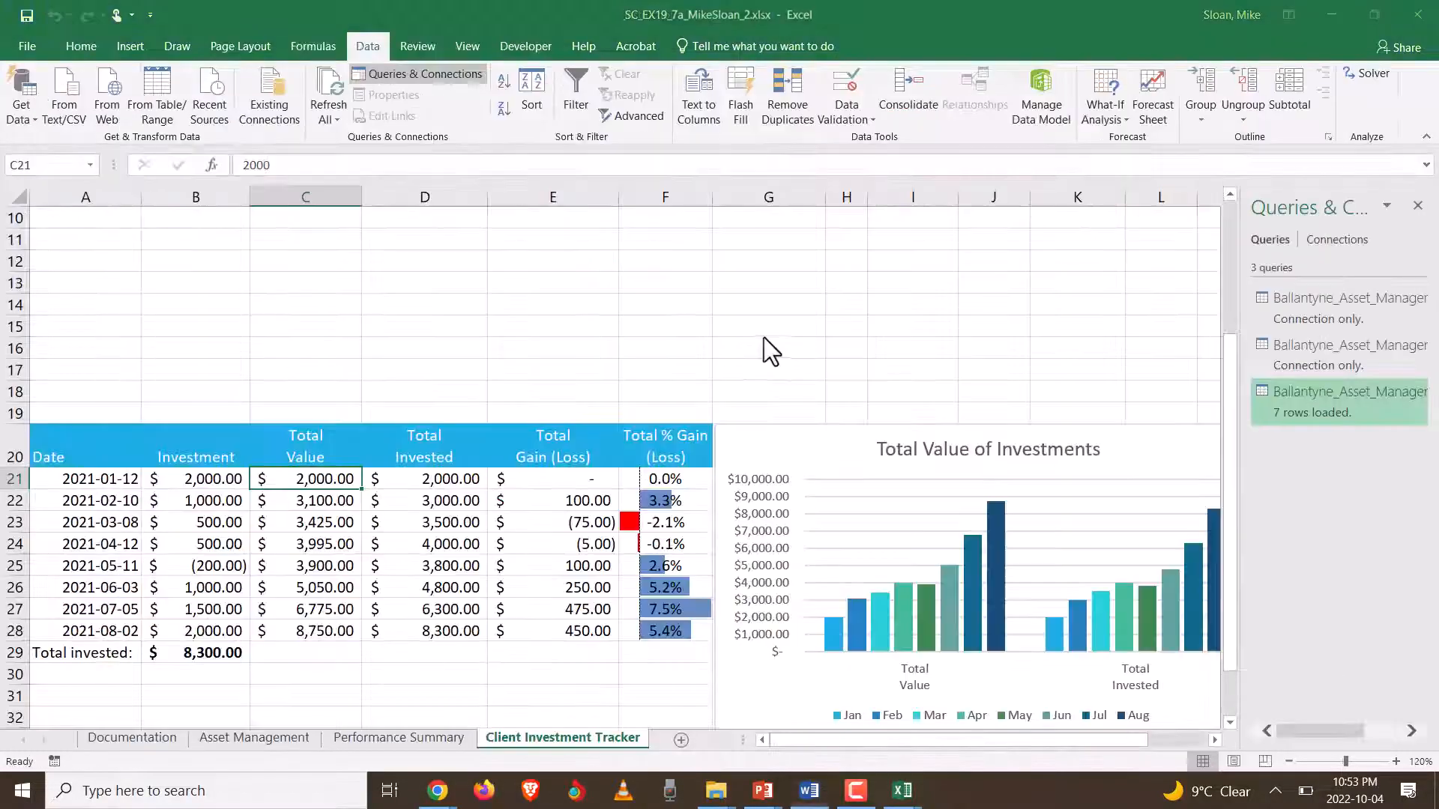
scroll(289, 356, up, 3)
scroll(169, 385, down, 5)
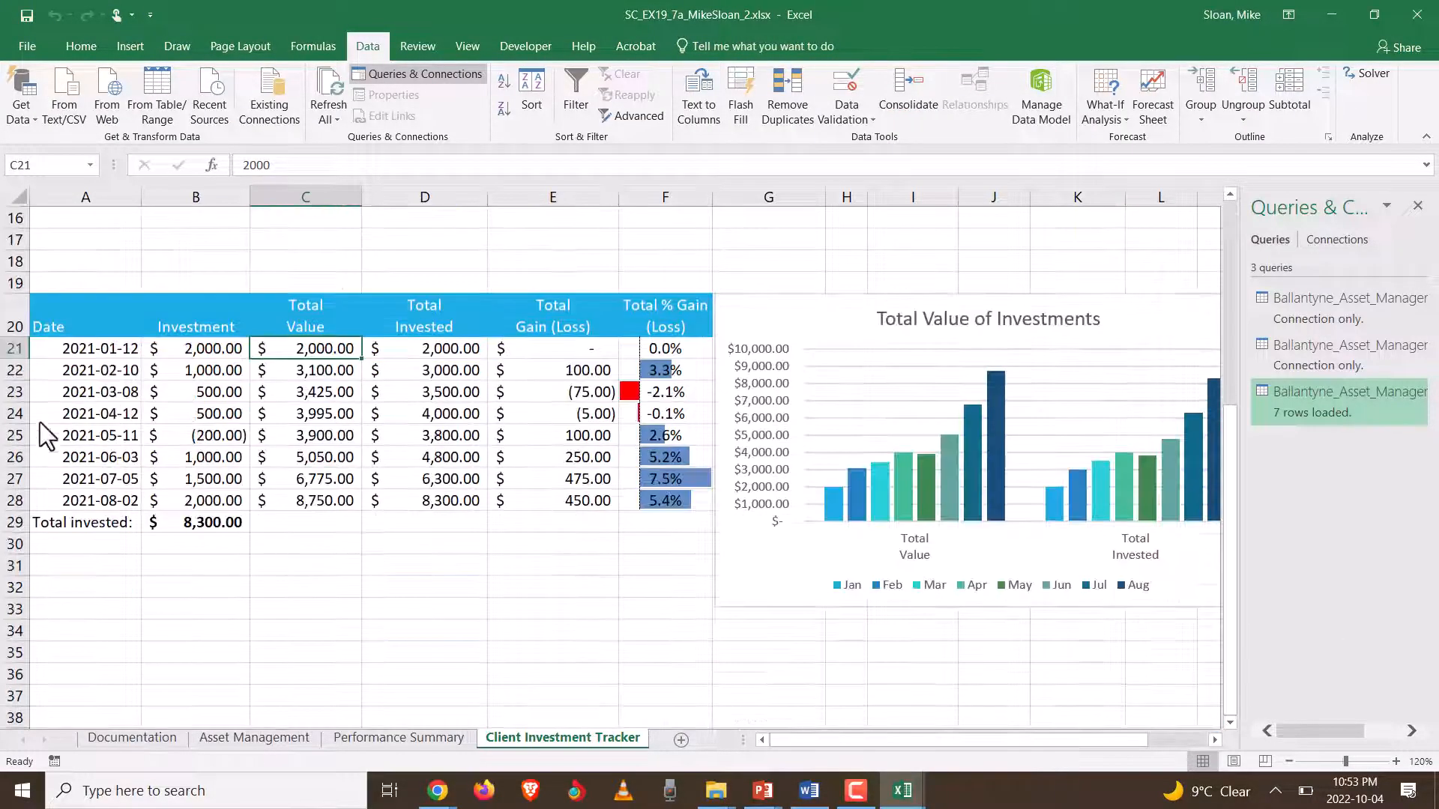
click(55, 326)
drag(55, 326, 89, 492)
key(alt+Tab)
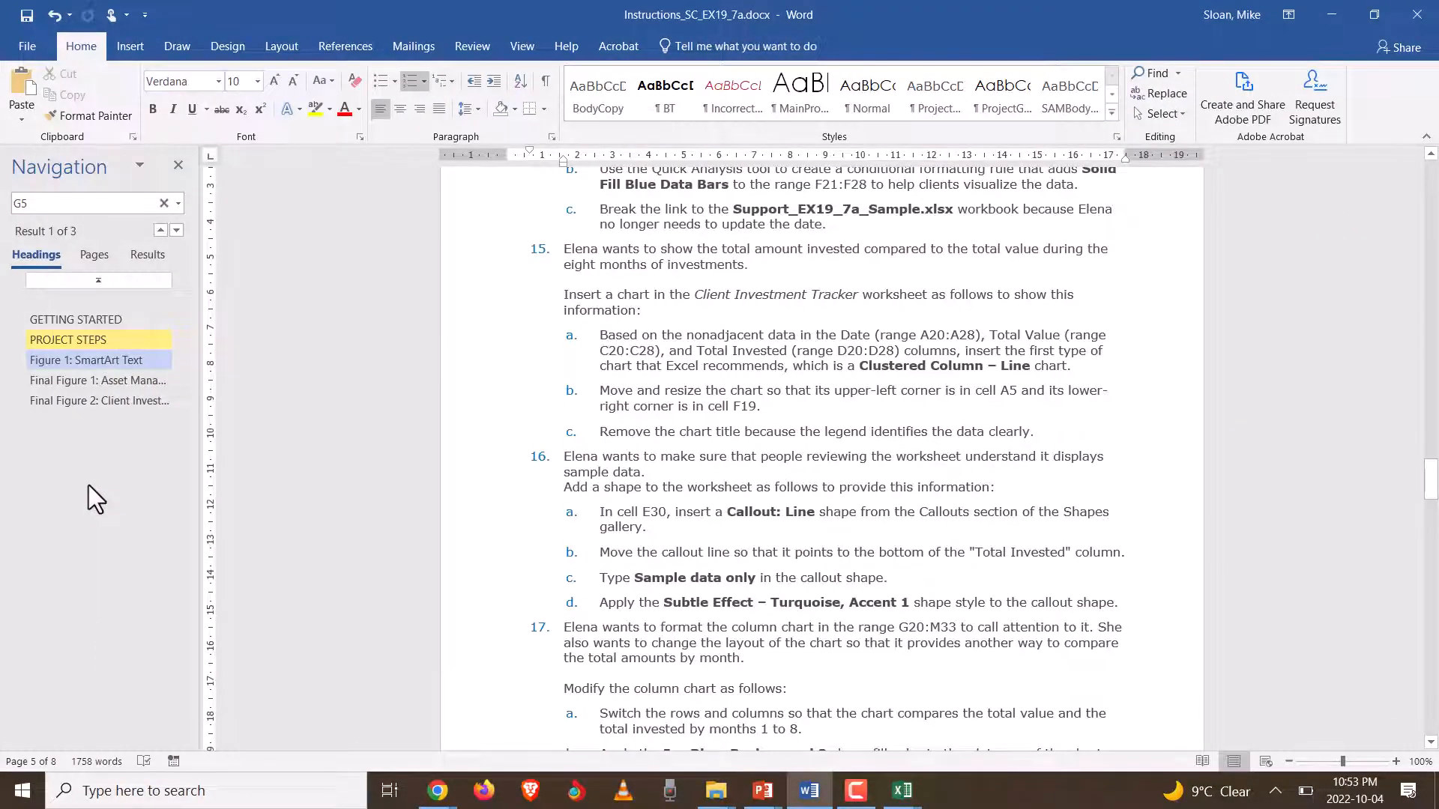
key(alt+Tab)
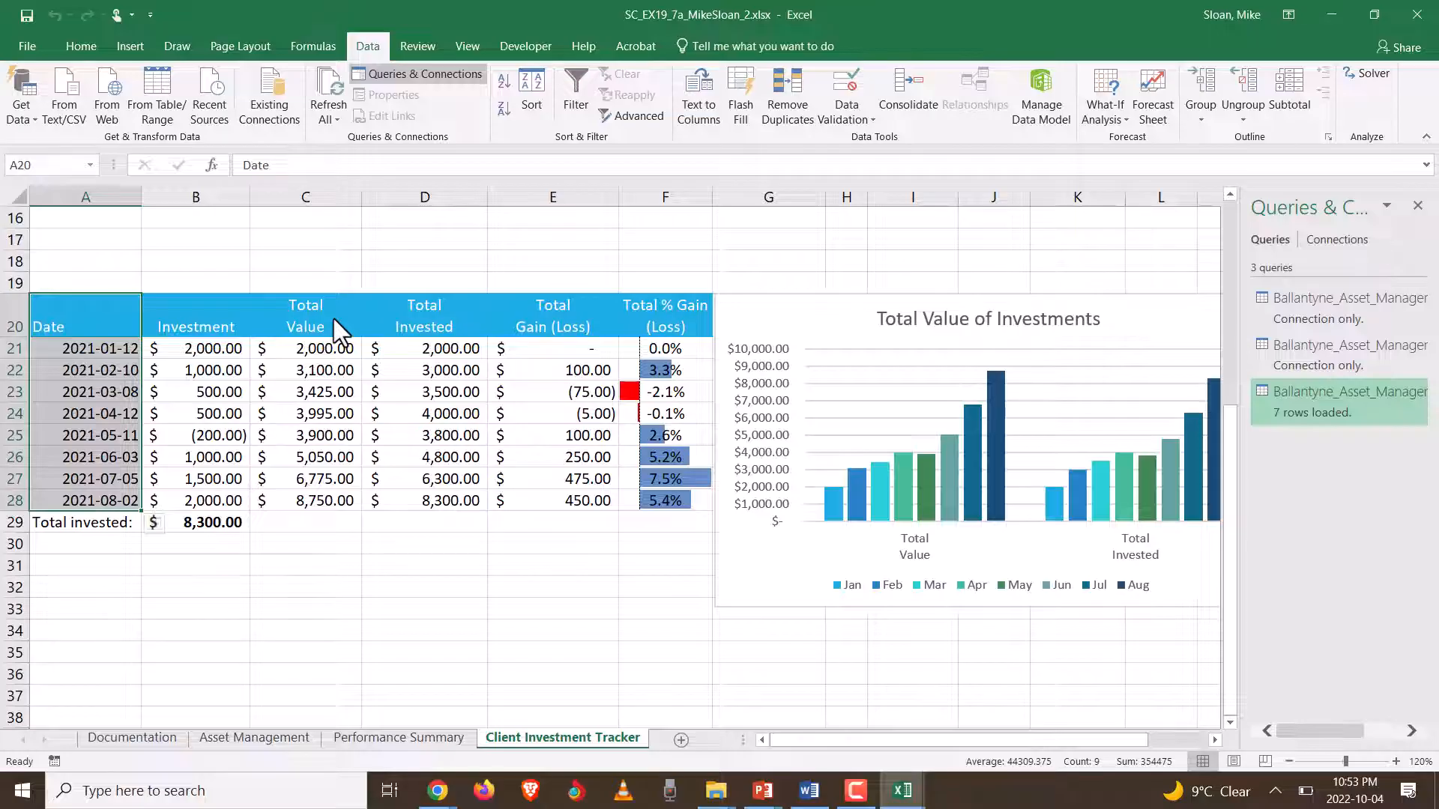
drag(334, 317, 340, 505)
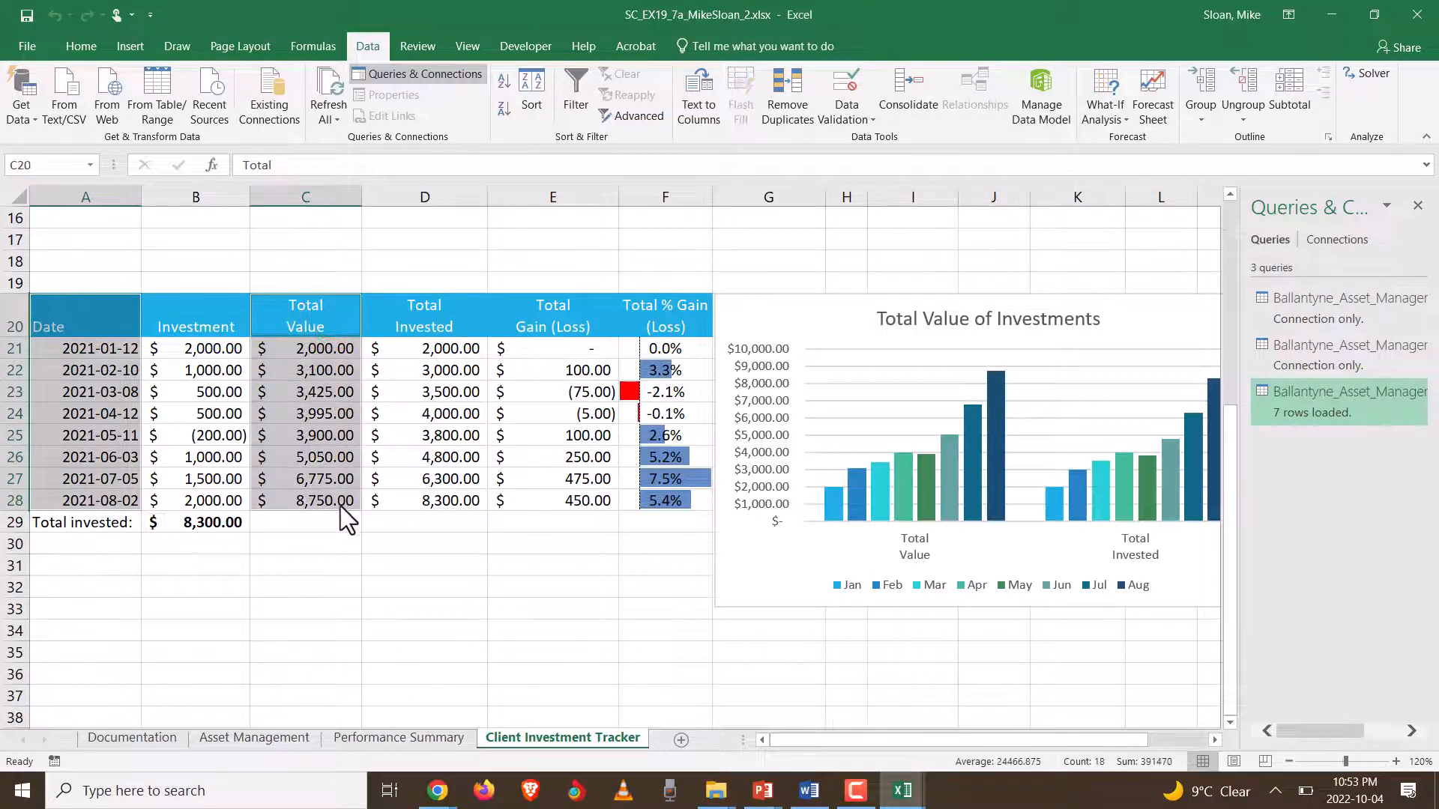
key(alt+Tab)
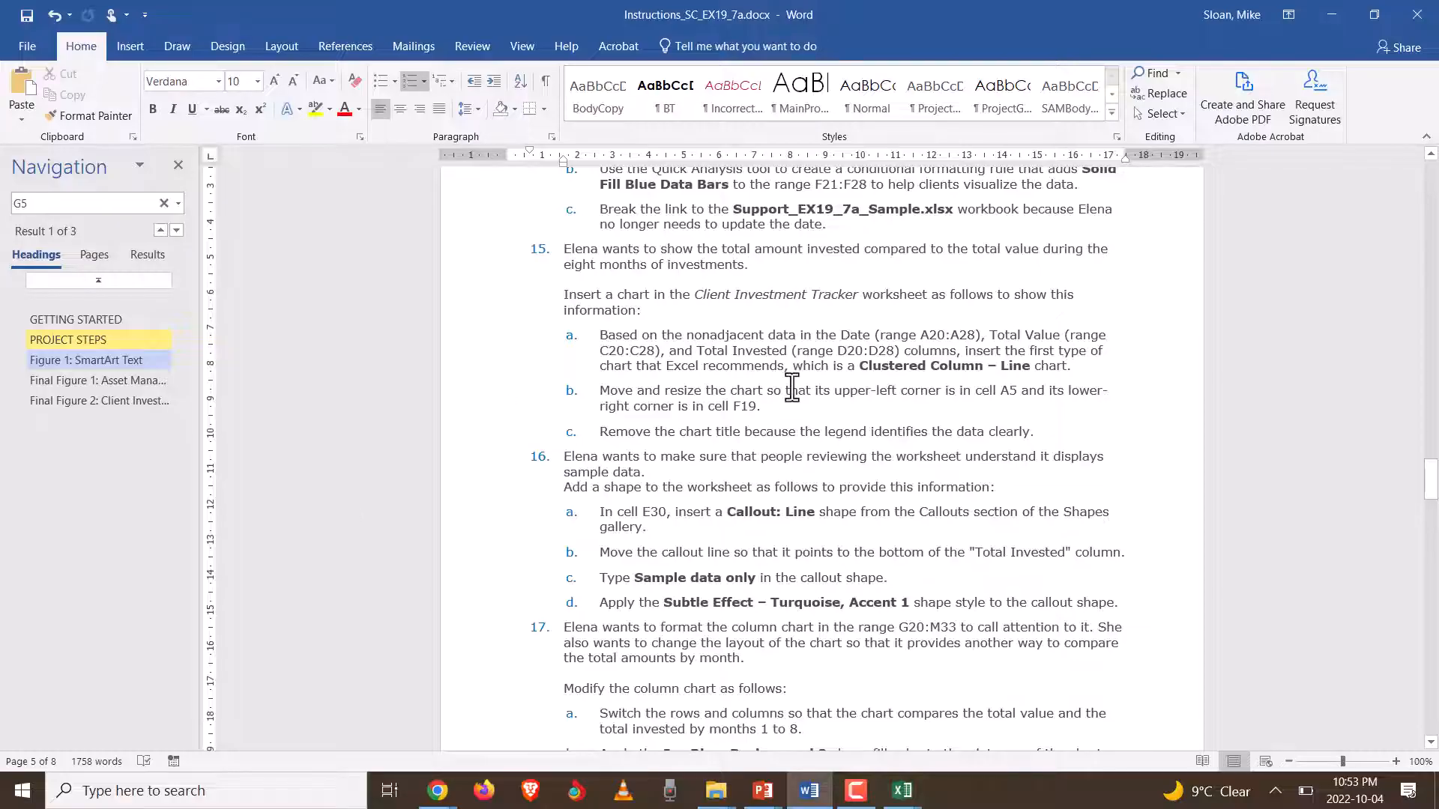
key(alt+Tab)
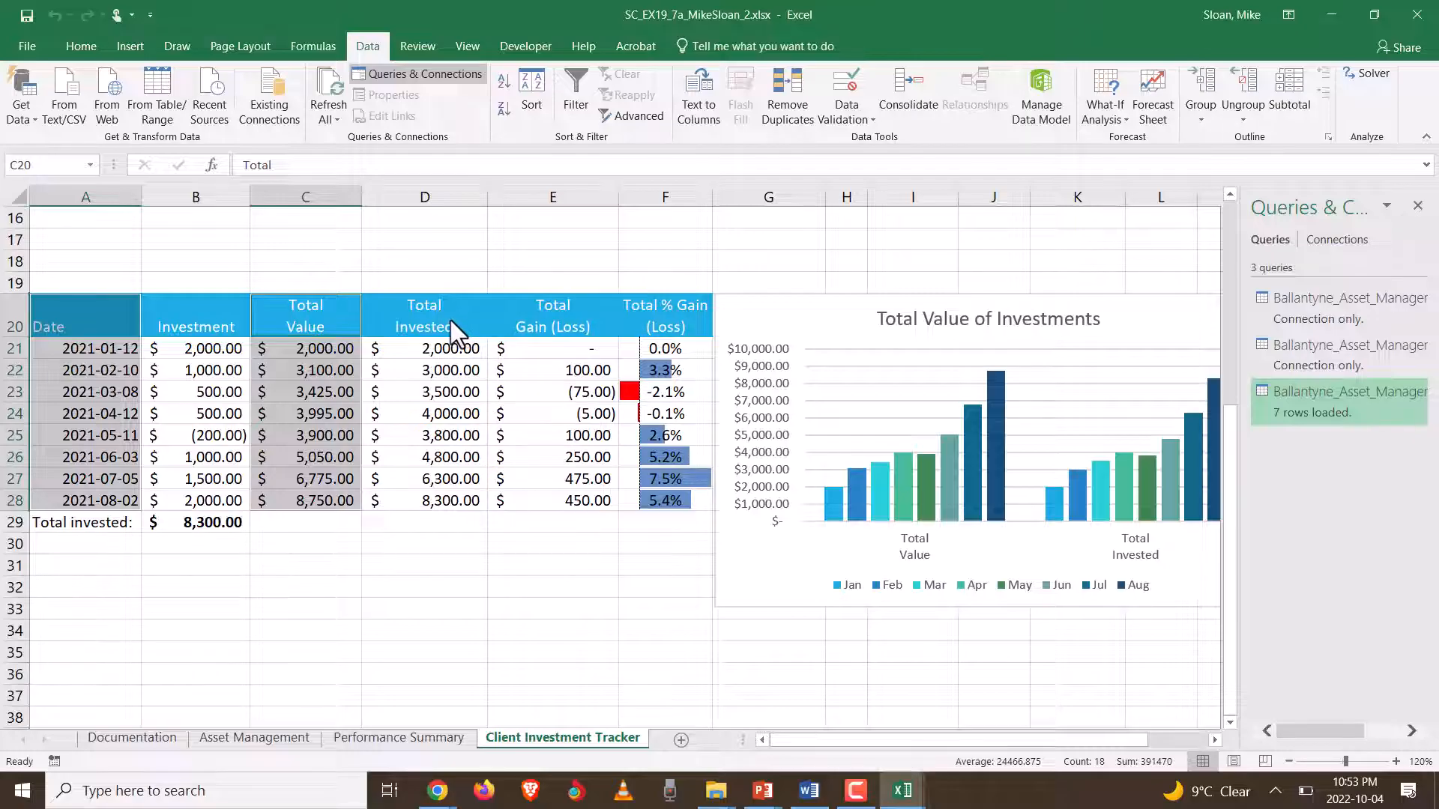
drag(451, 321, 467, 517)
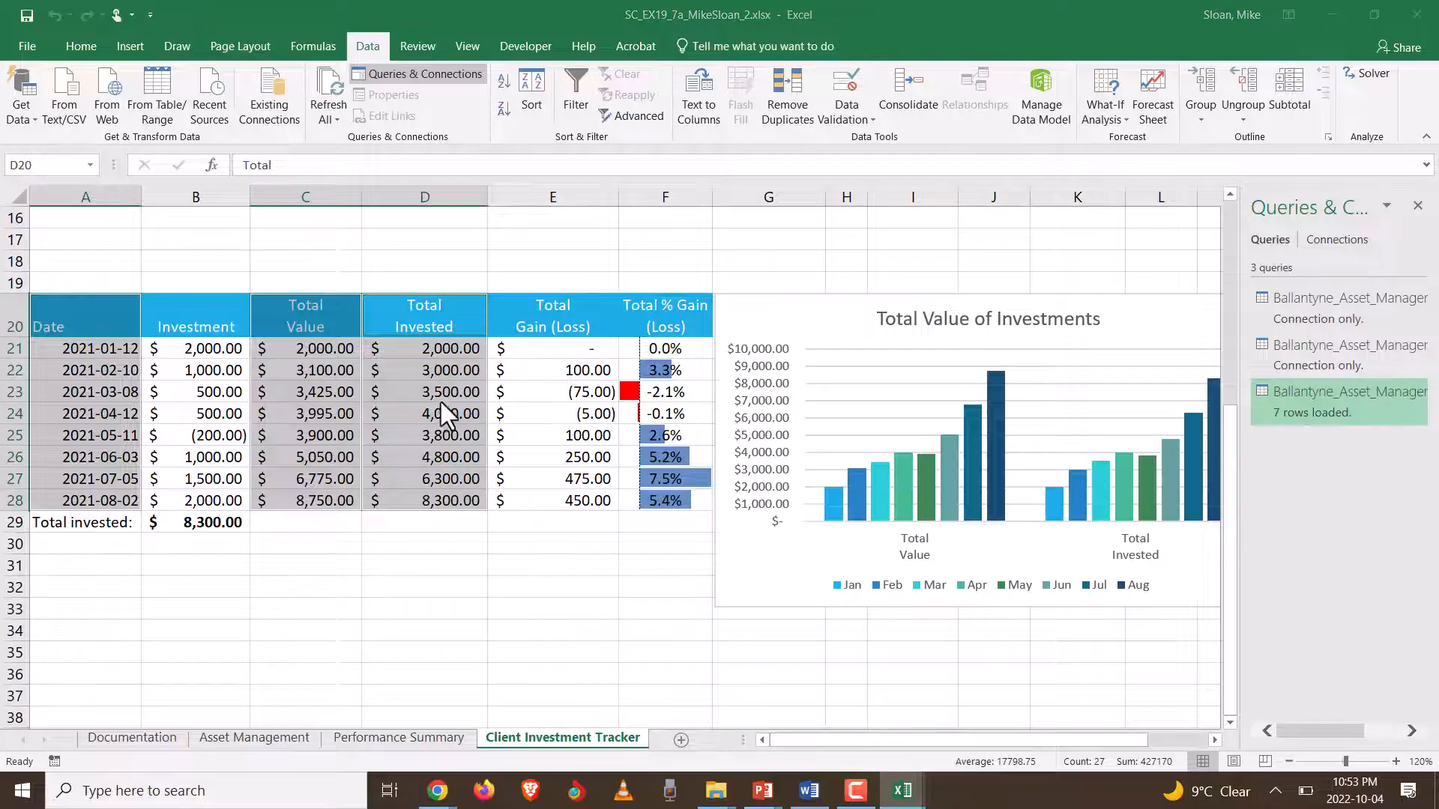
- Recheck step 15a in Word, and in Excel insert the first recommended chart from the selected data on the Client Investment Tracker worksheet
key(alt+Tab)
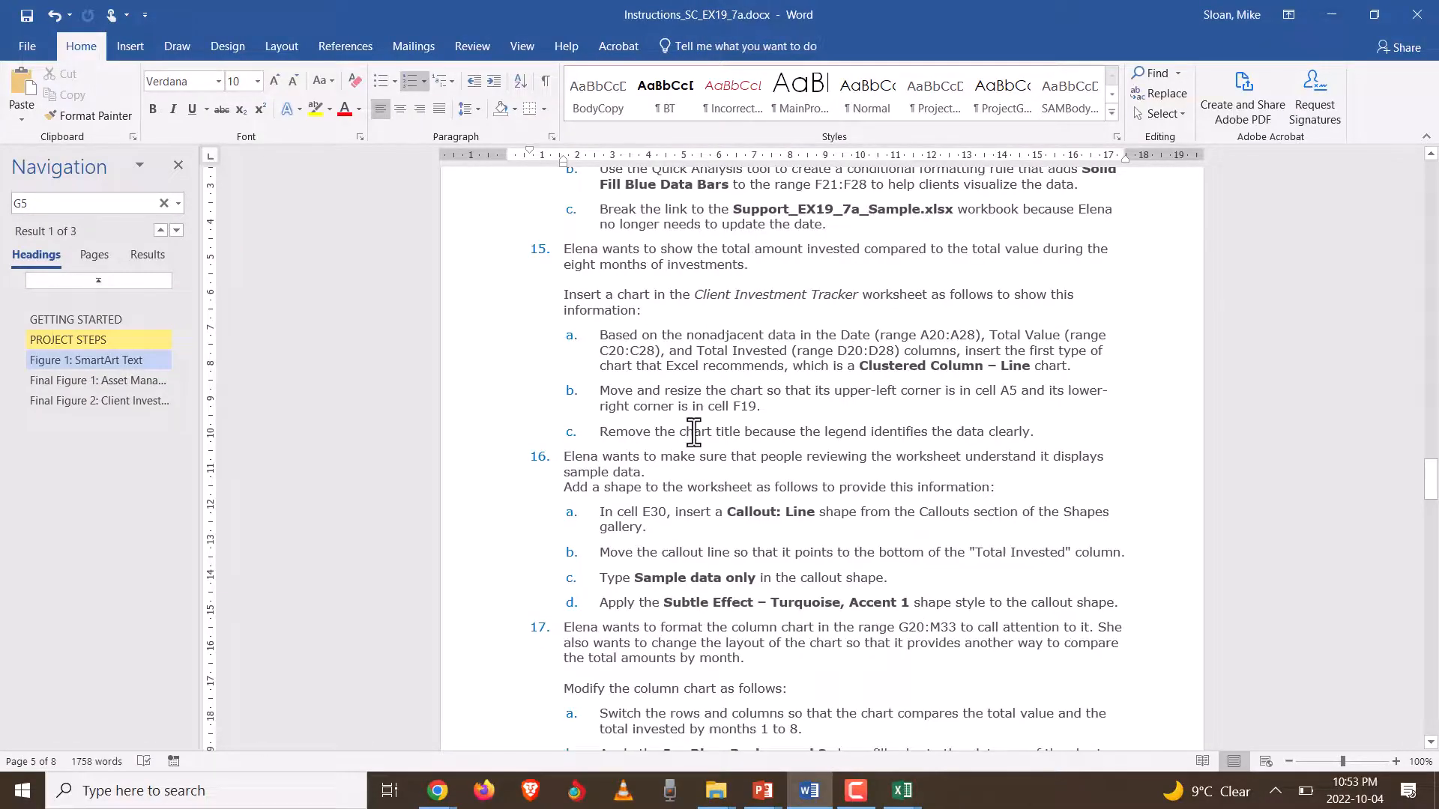
key(alt+Tab)
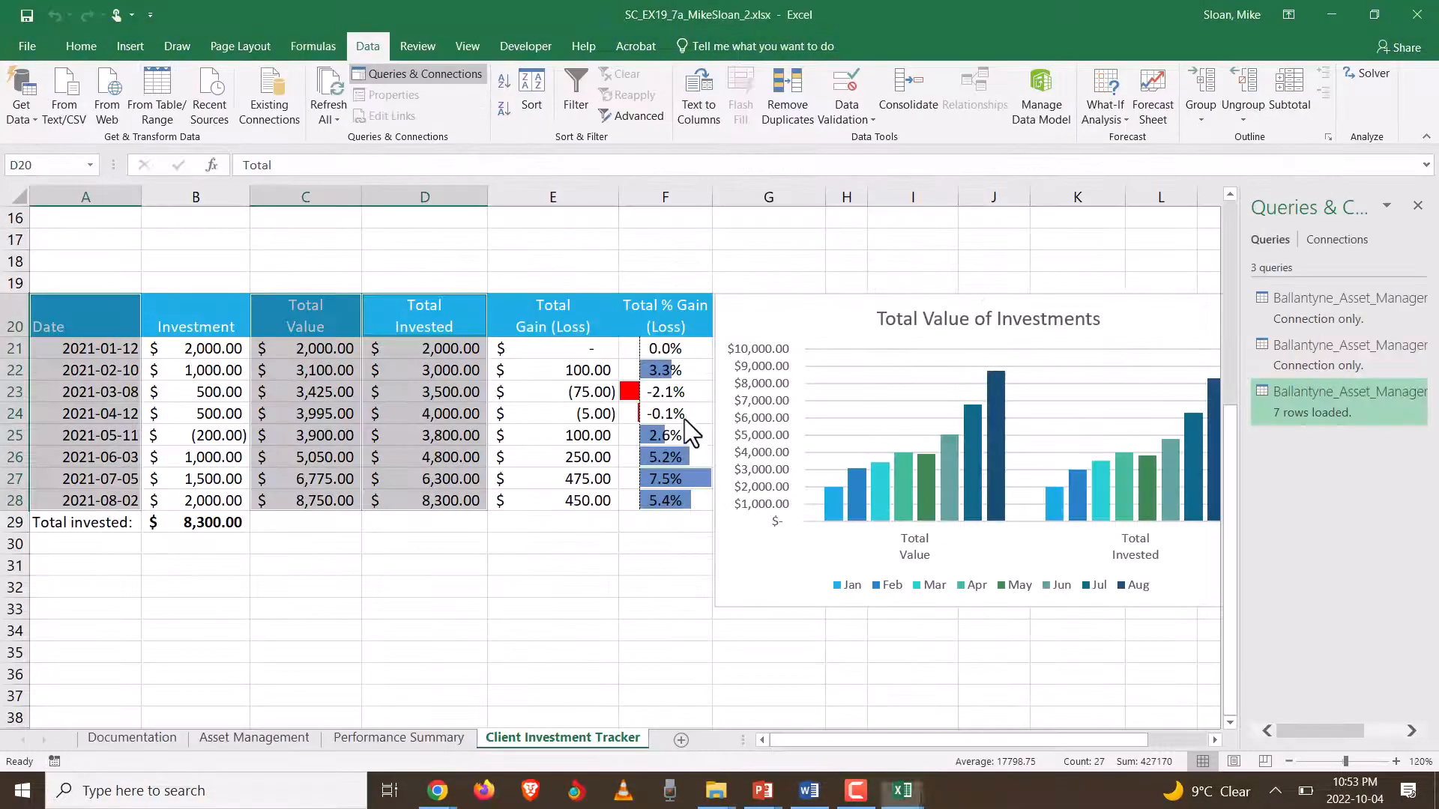
click(129, 47)
click(628, 109)
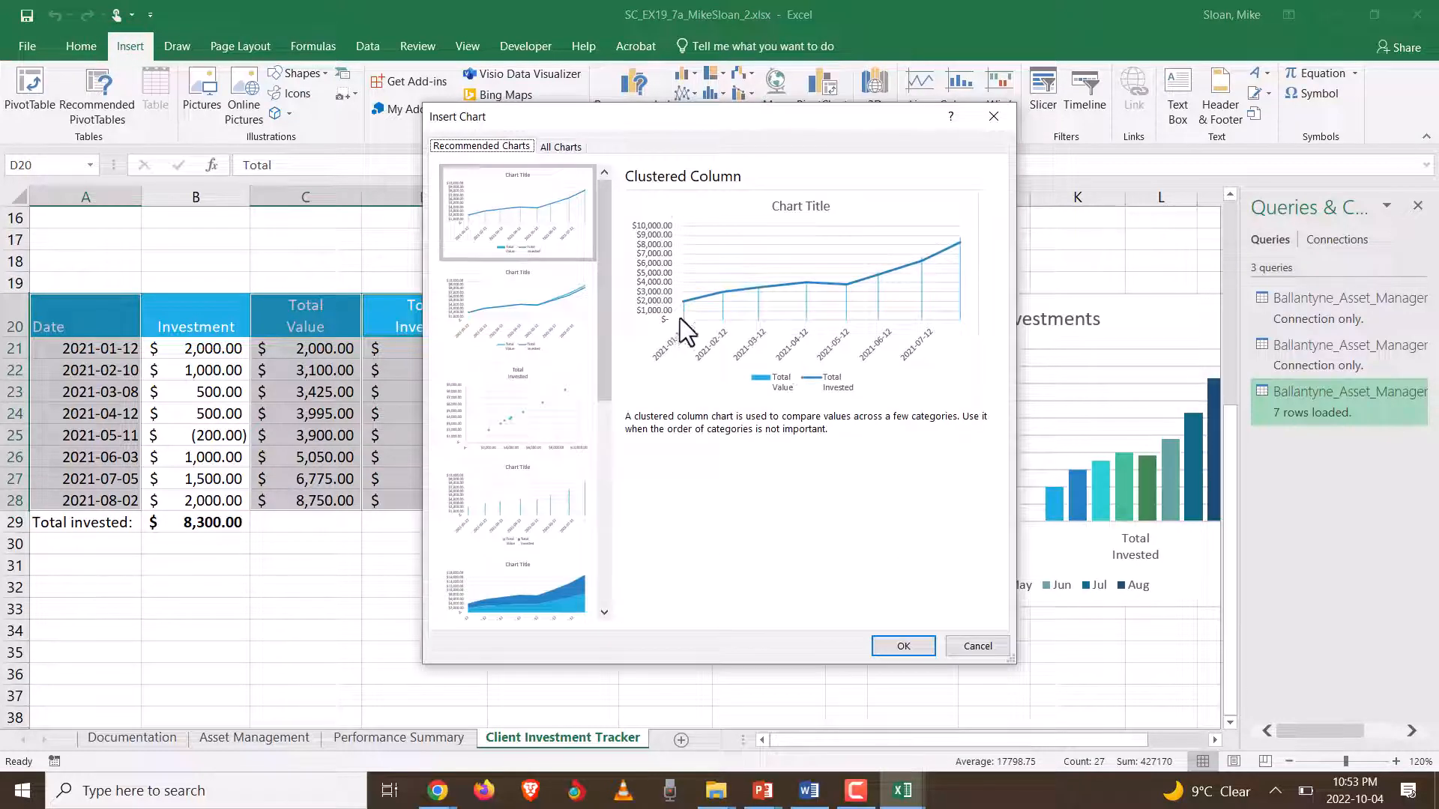
click(903, 644)
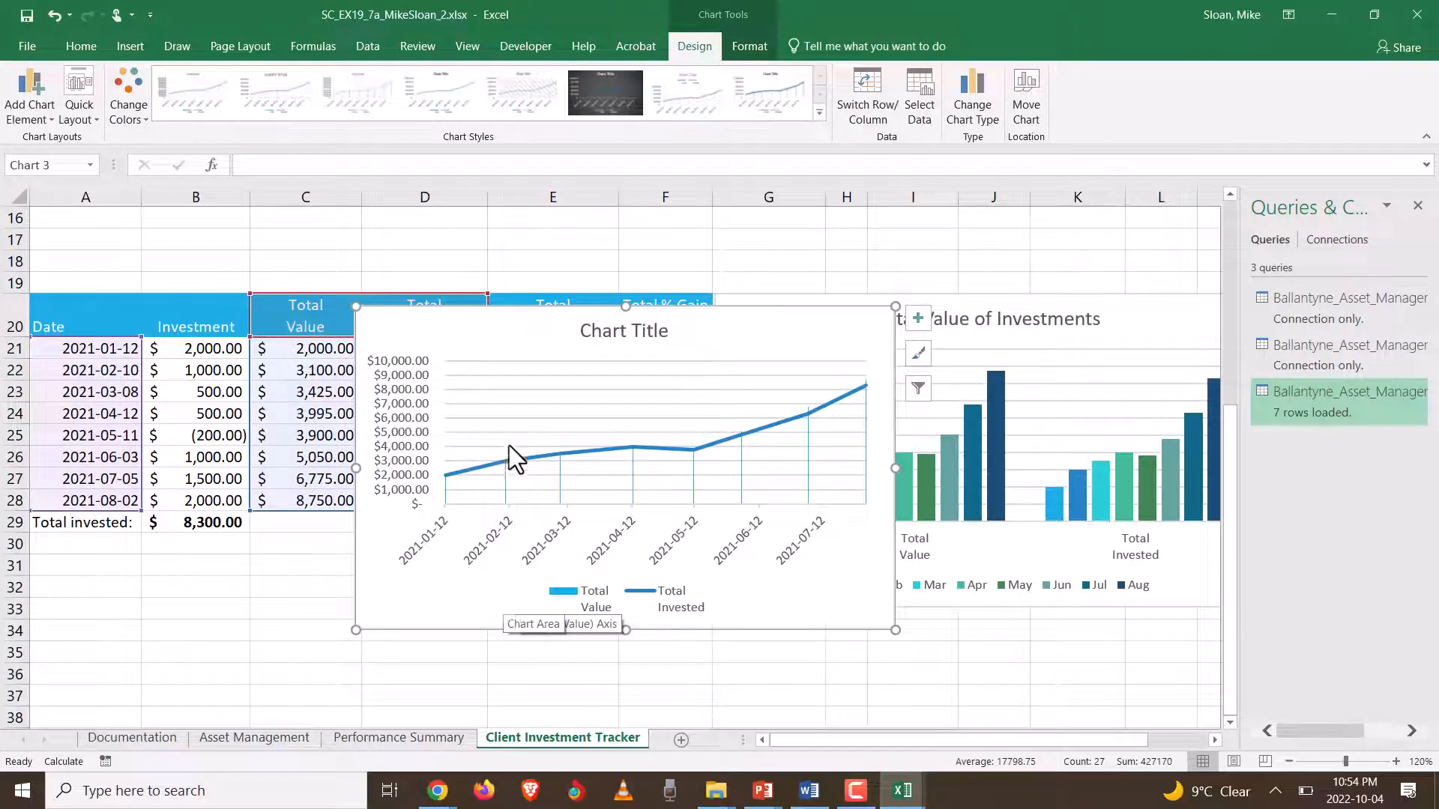
- Following step 15b in Word, move and resize the new chart in Excel so it spans cells A5 to F19
key(alt+Tab)
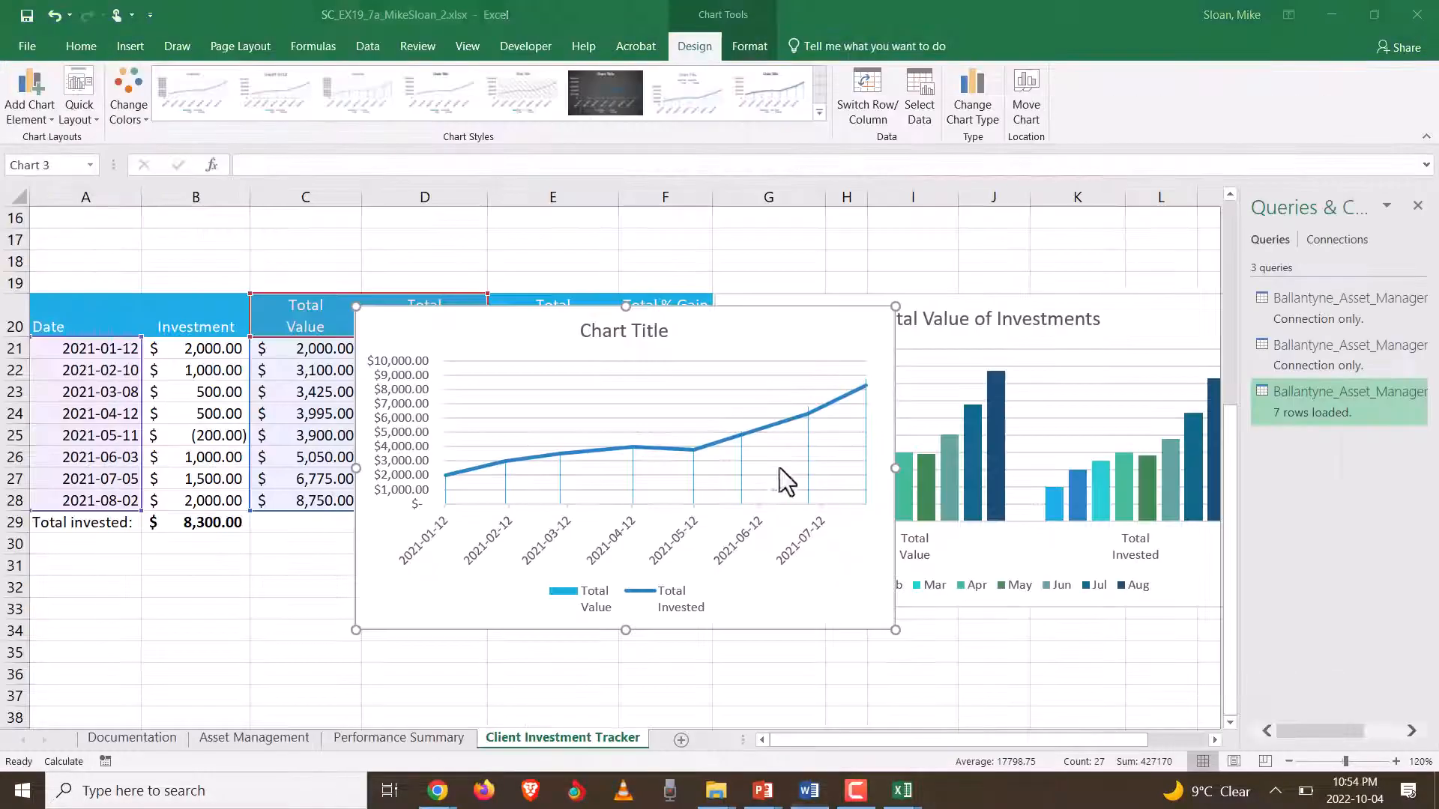
key(alt+Tab)
scroll(726, 510, up, 4)
drag(450, 589, 155, 259)
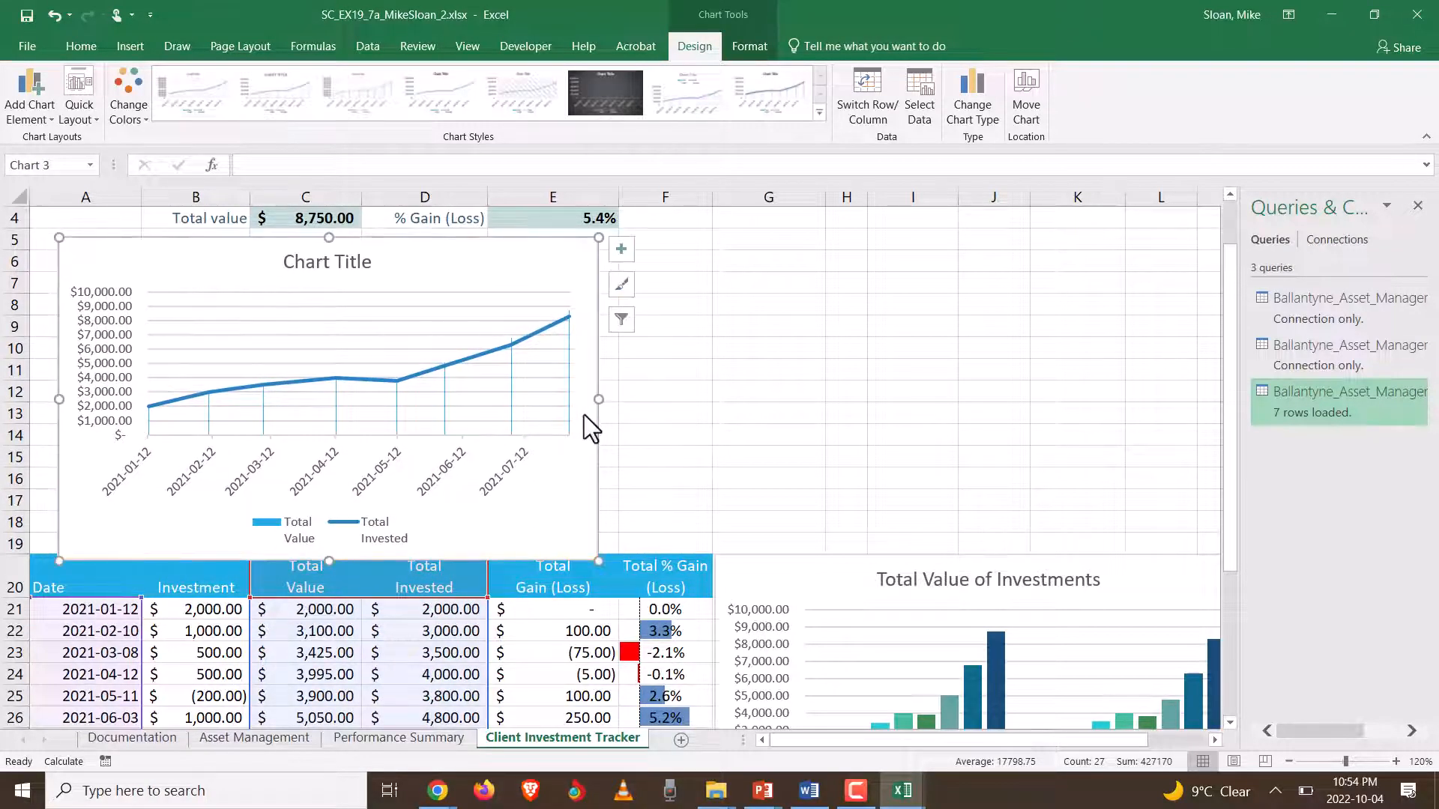
key(alt+Tab)
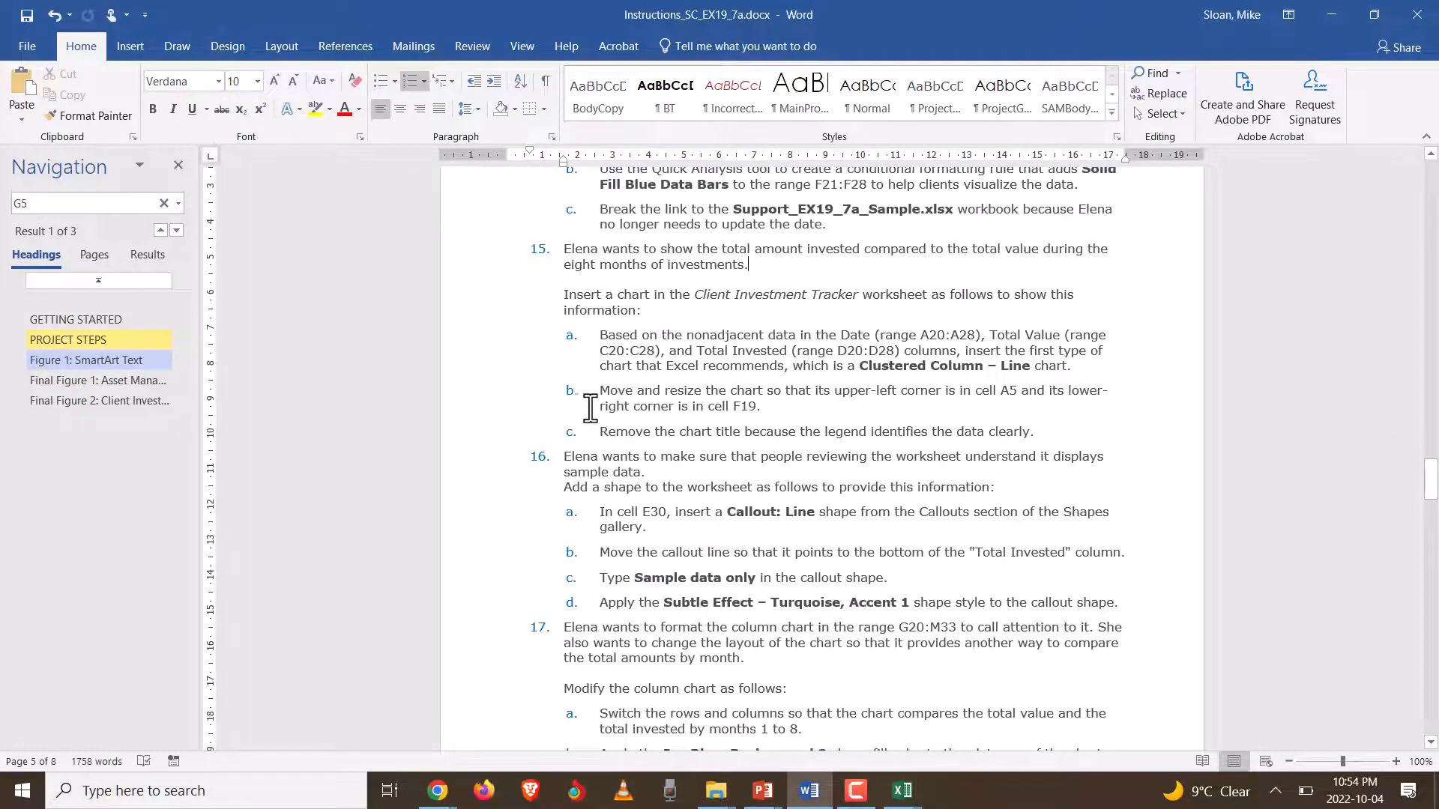
key(alt+Tab)
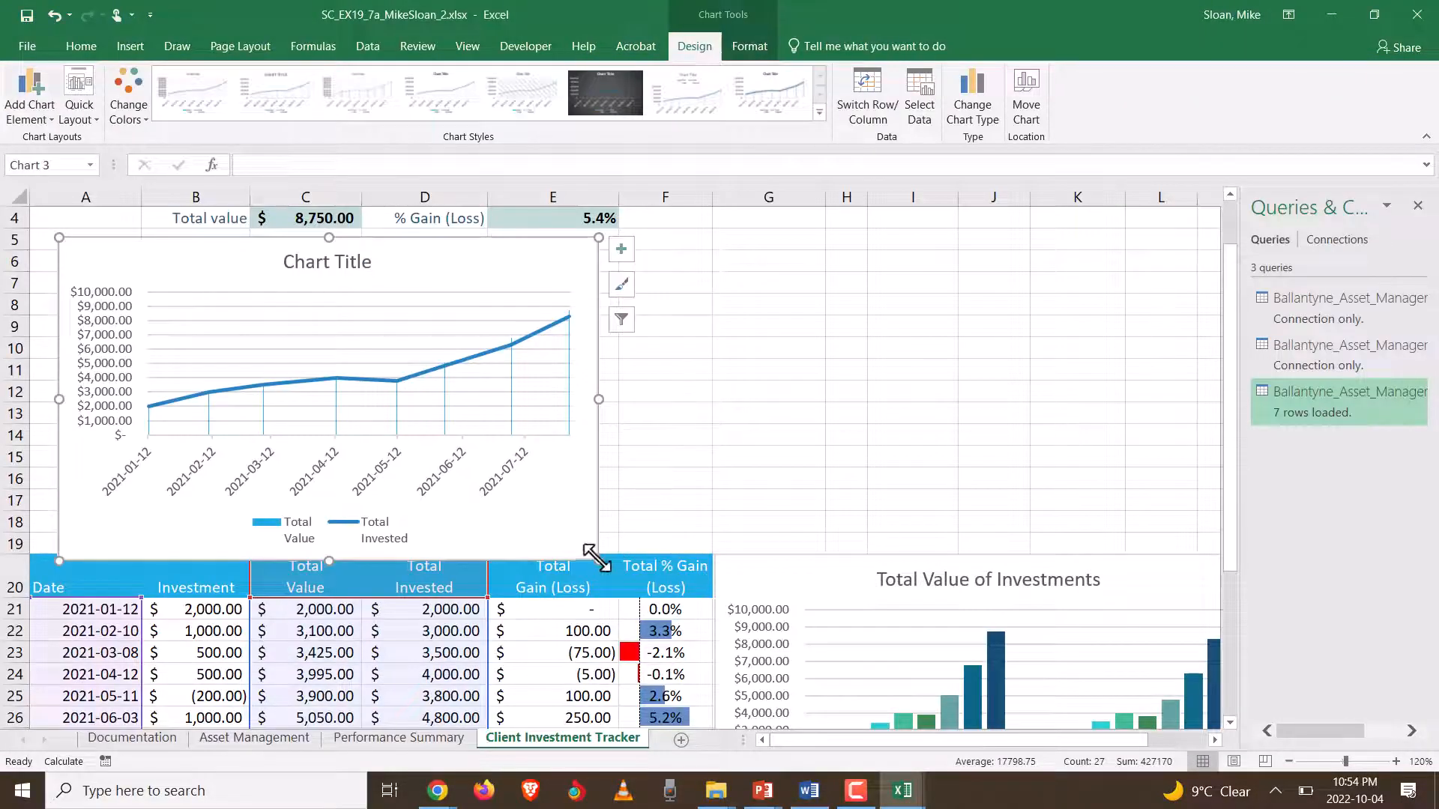
drag(598, 558, 688, 553)
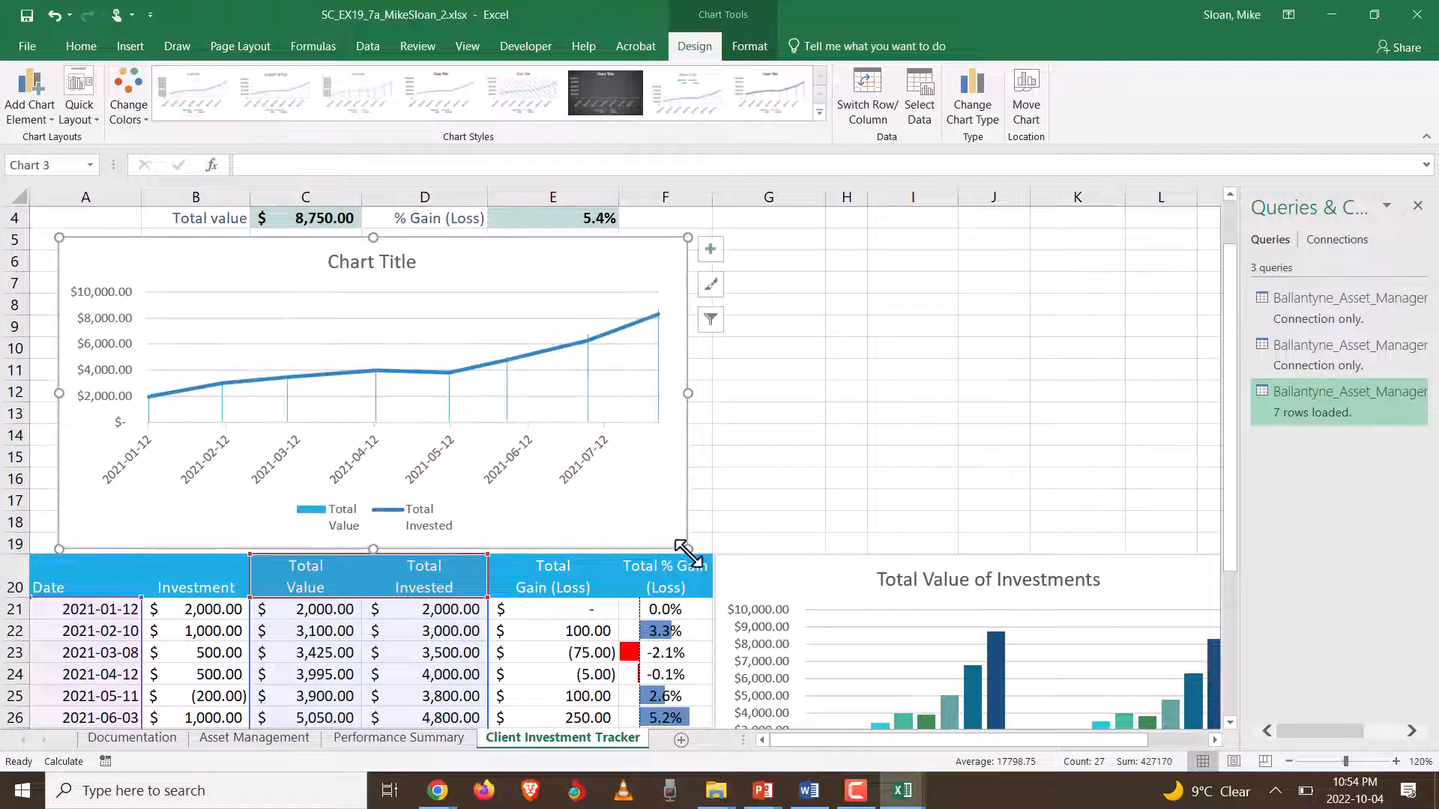
- Check step 15c in Word, and in Excel remove the title from the new line chart
key(alt+Tab)
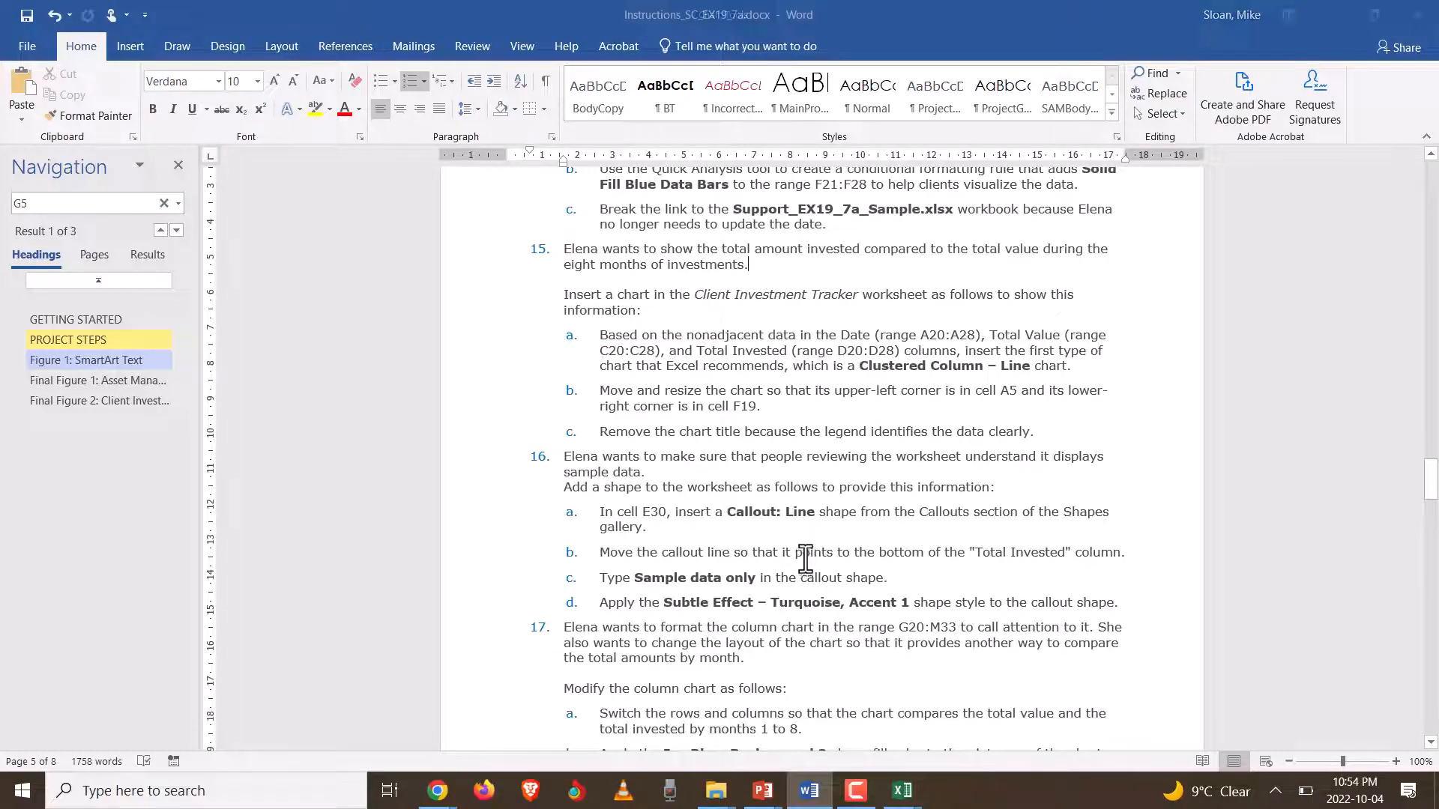
key(alt+Tab)
click(363, 271)
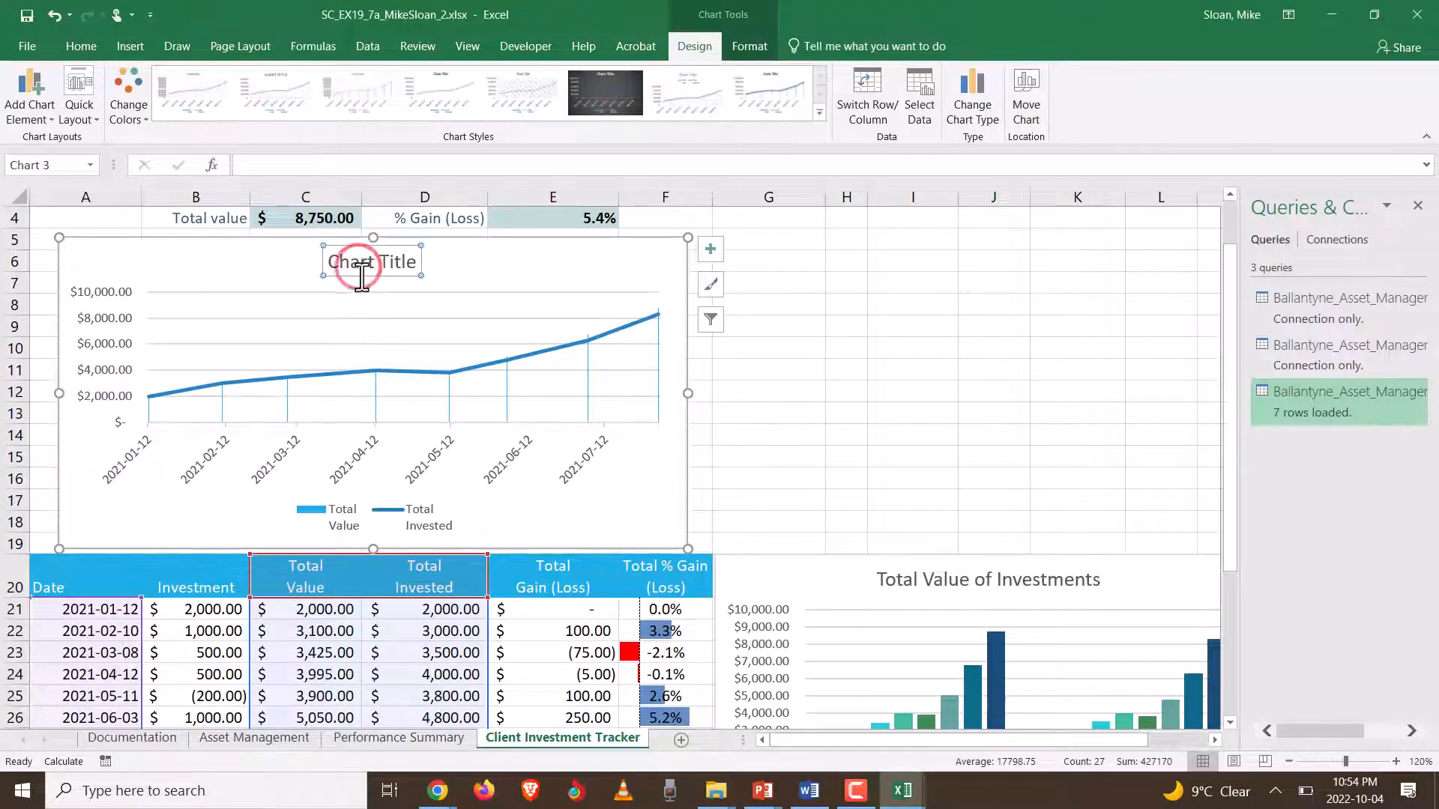
click(365, 275)
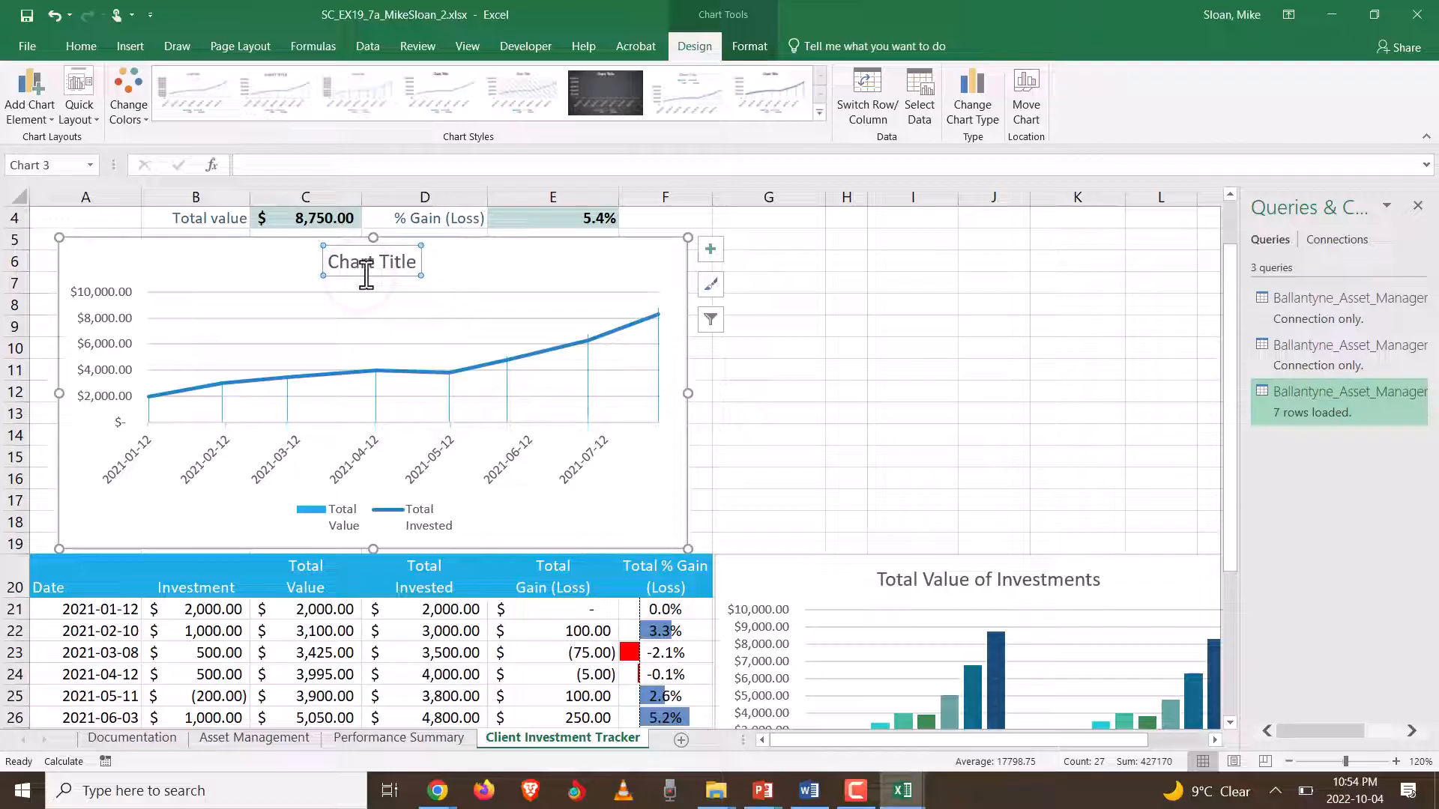
key(Delete)
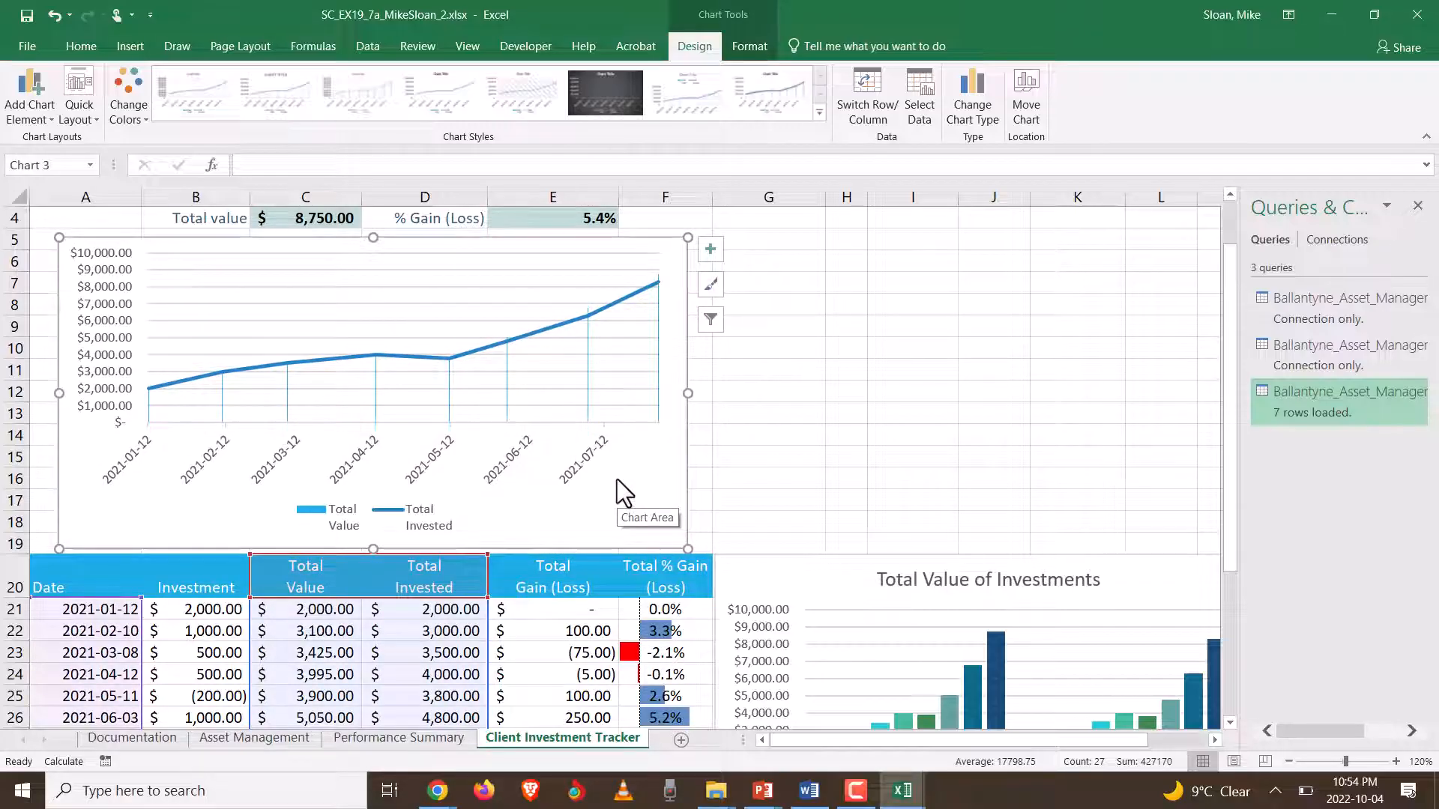
- Read step 16 in Word about adding a callout shape, and select cell E30 in Excel
key(alt+Tab)
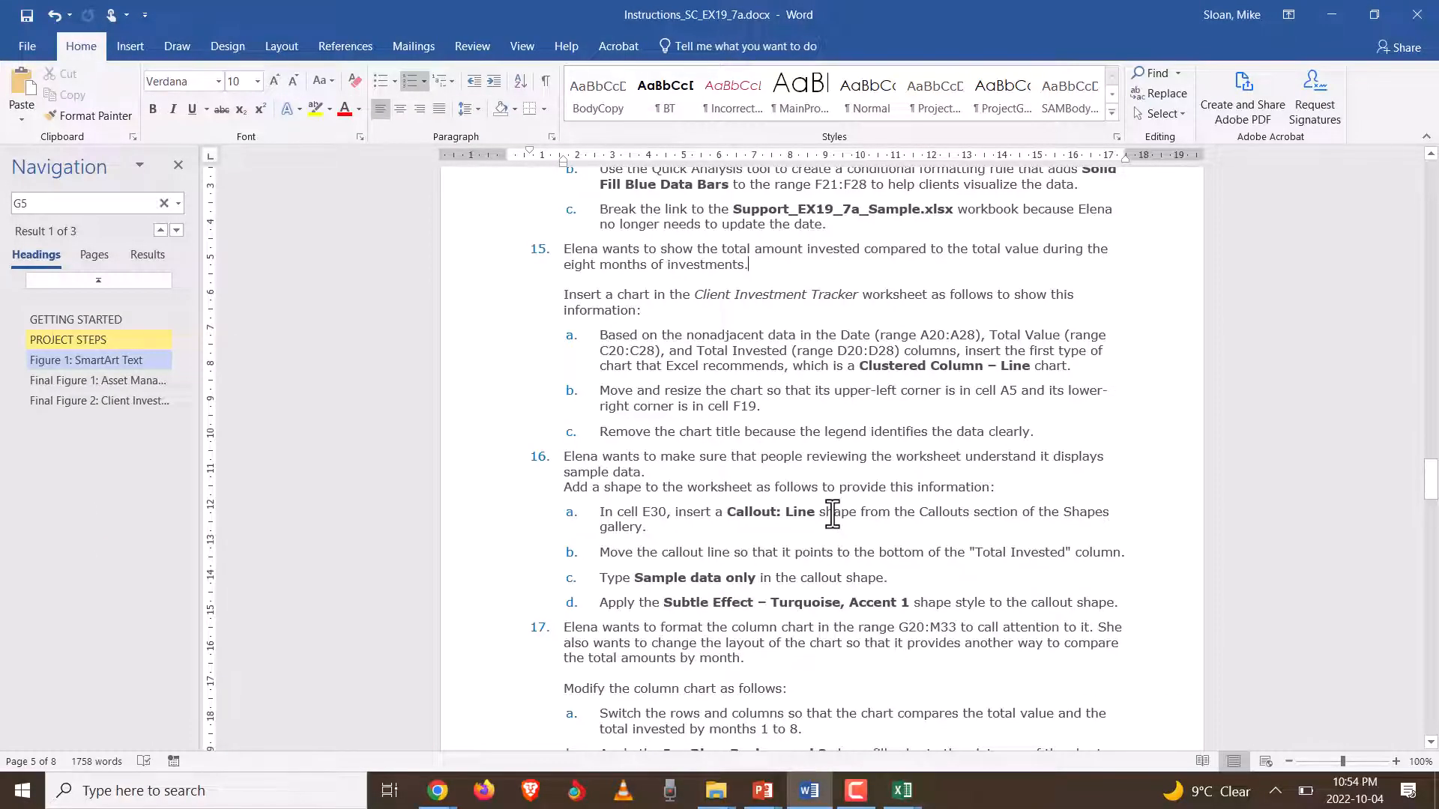
scroll(832, 514, down, 4)
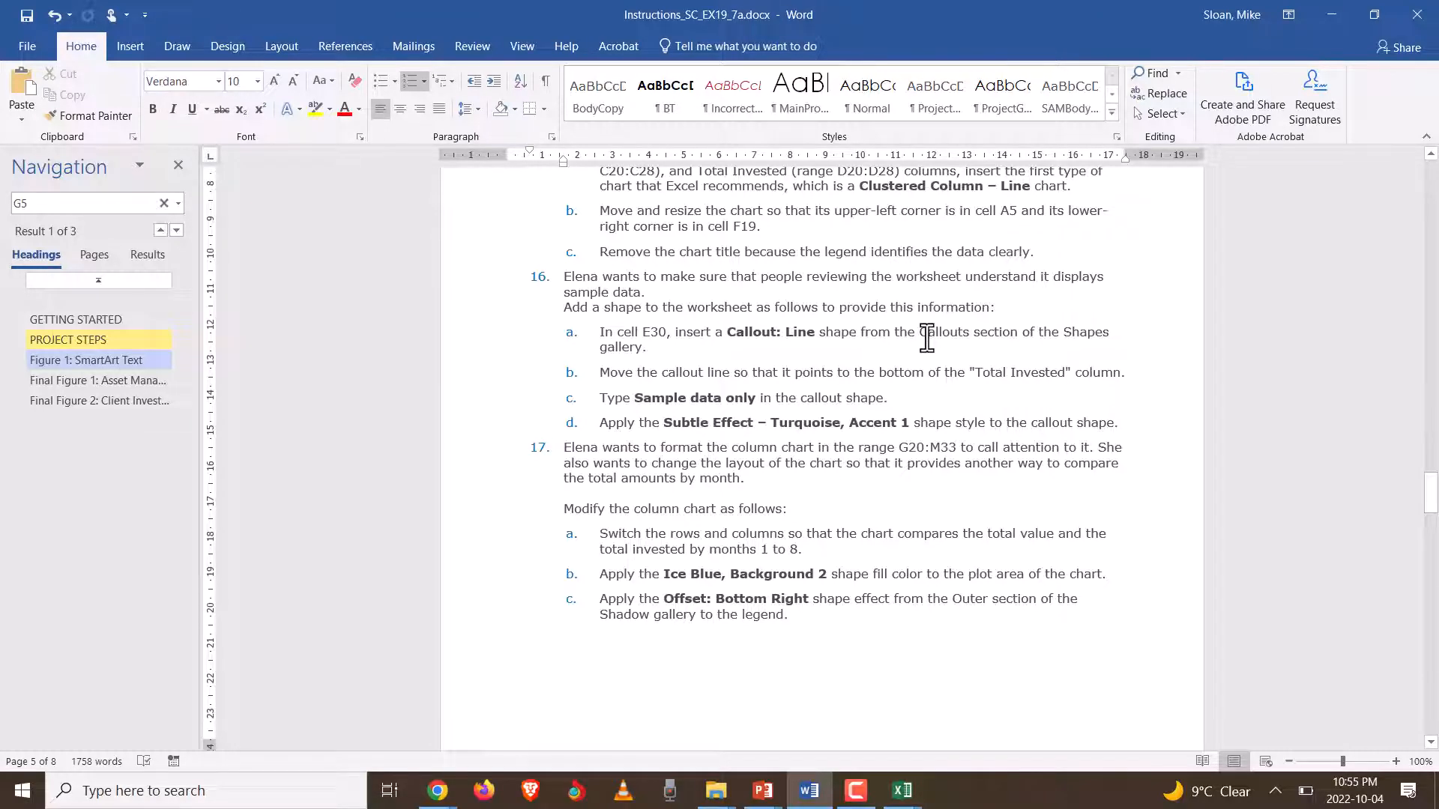
key(alt+Tab)
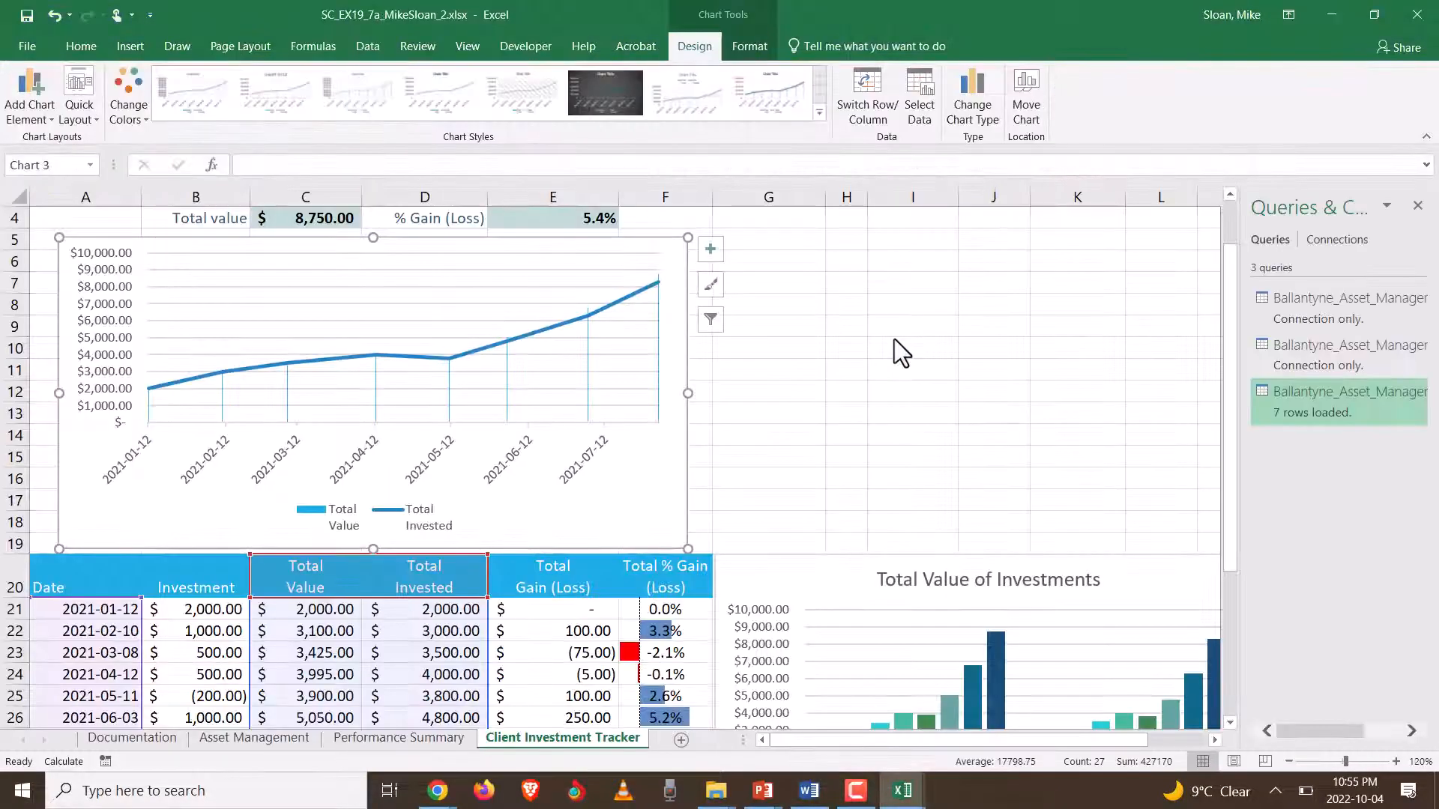
scroll(583, 492, down, 2)
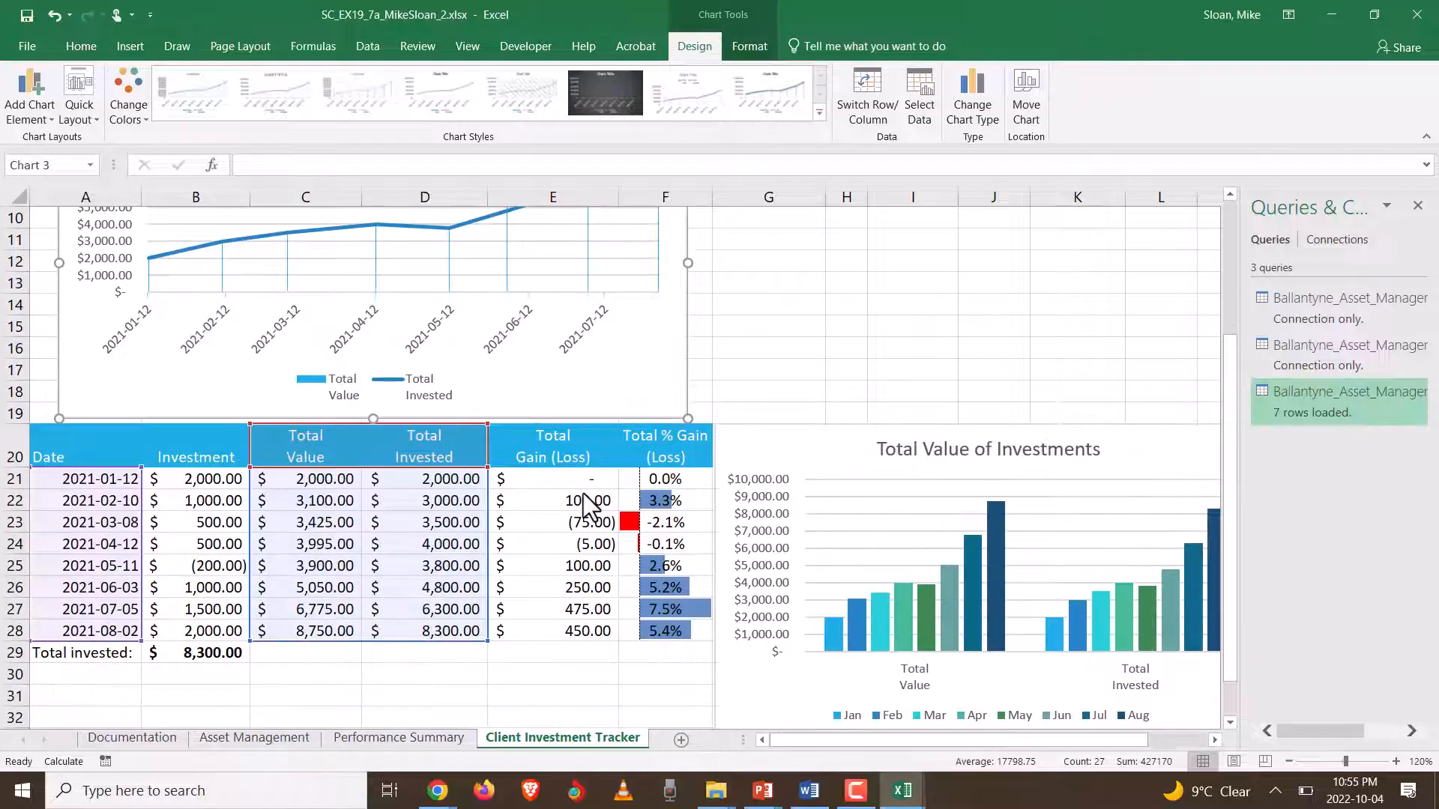
scroll(569, 510, down, 2)
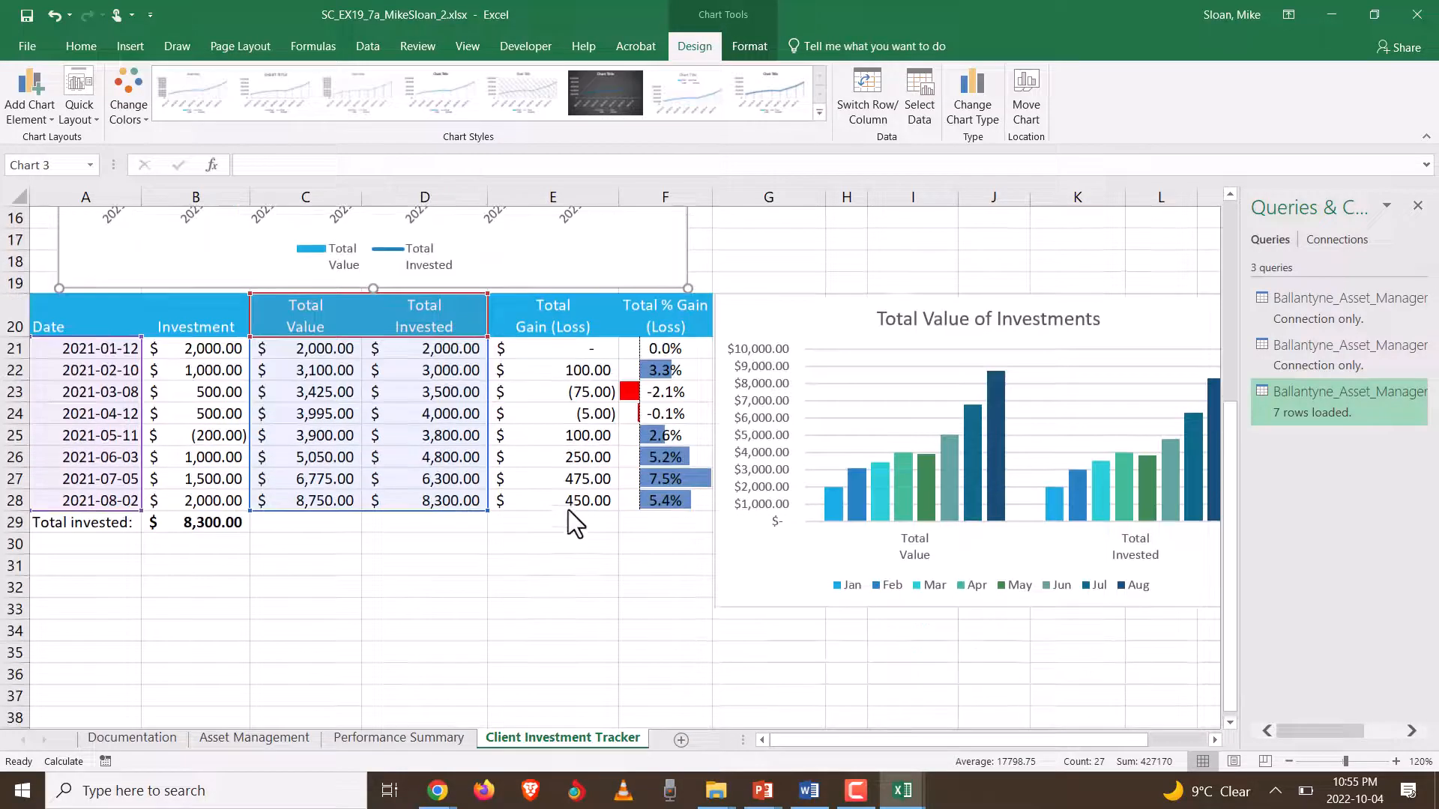
click(528, 545)
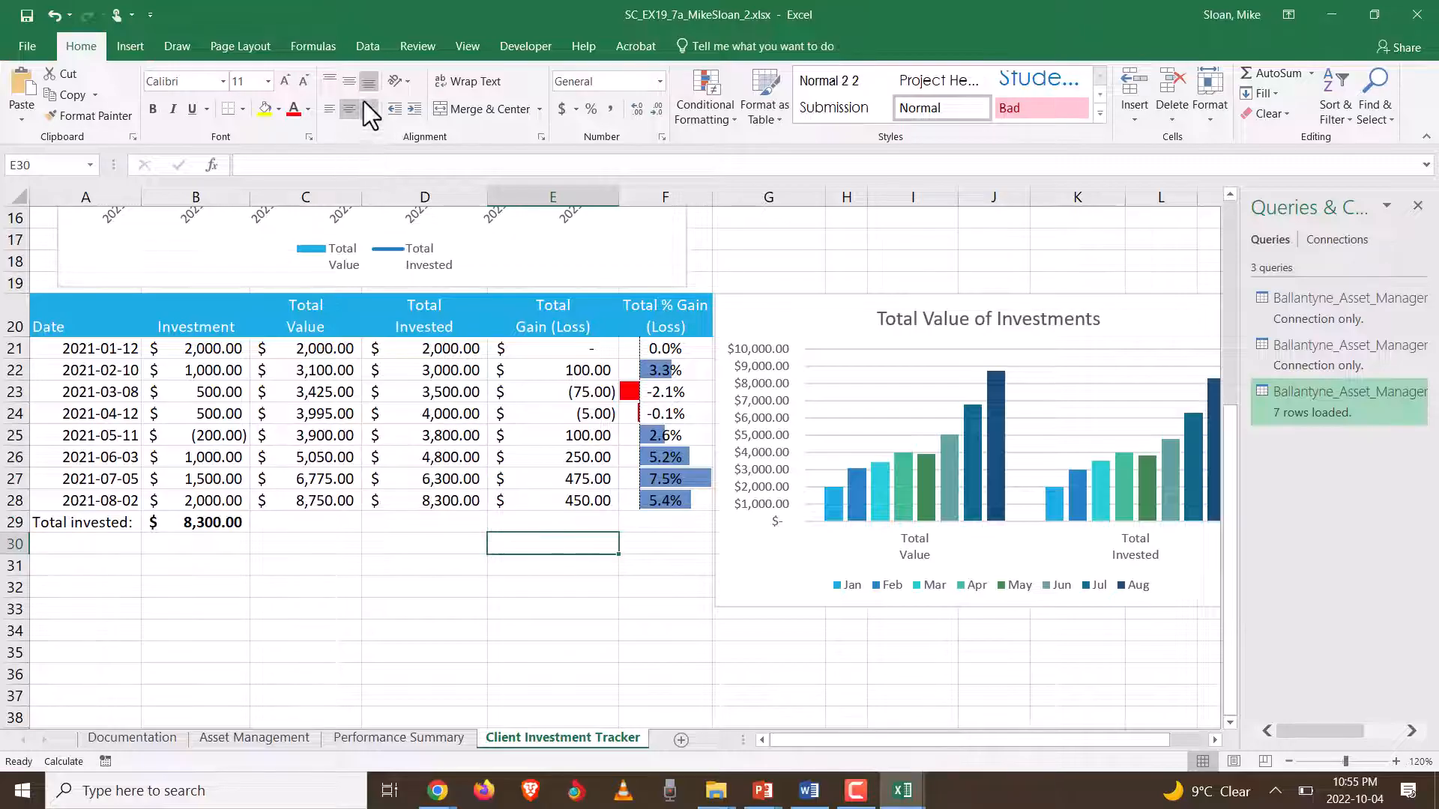
- Insert a Callout: Line shape starting in cell E30, about 2 cm high and 3 cm wide, rechecking step 16a in Word
click(134, 46)
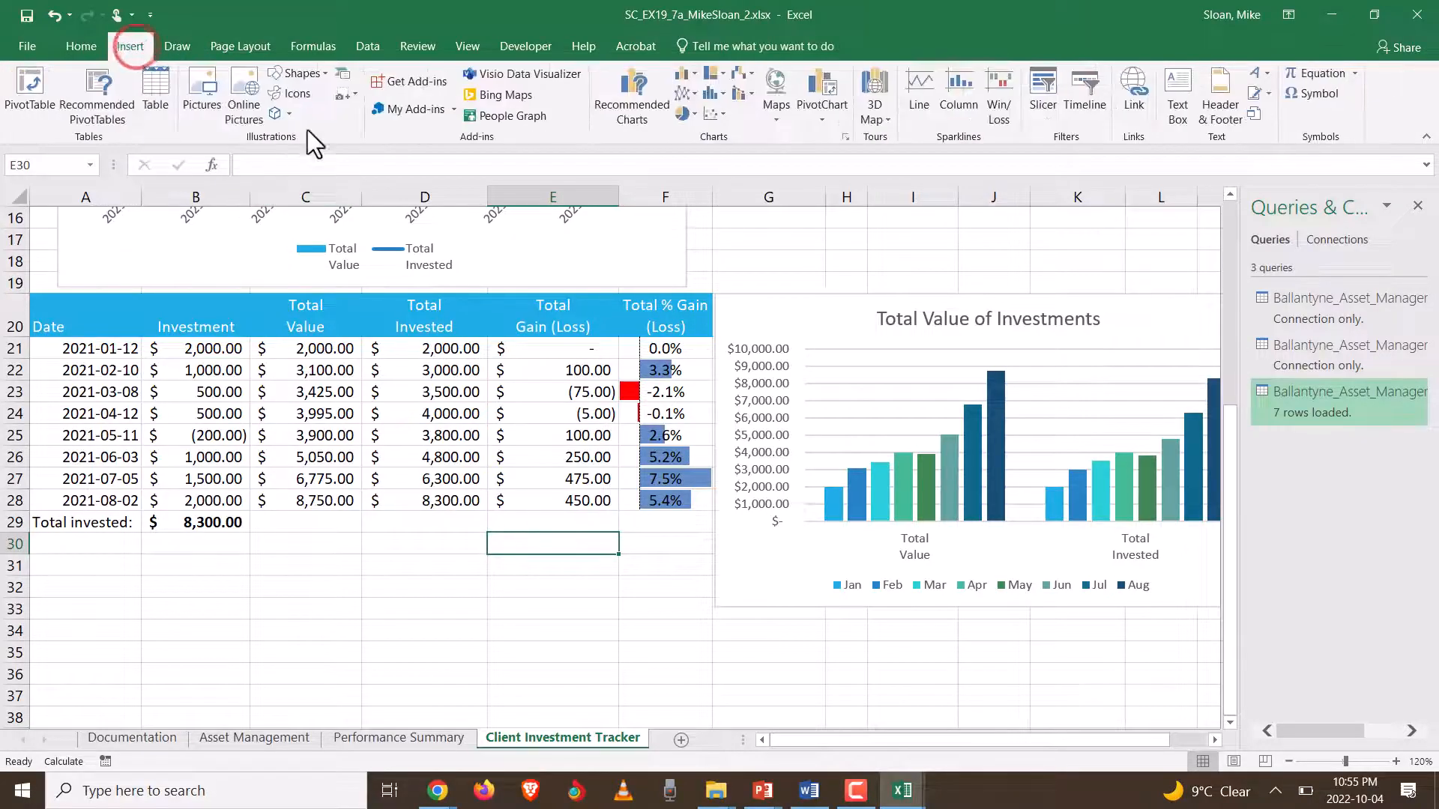
click(322, 70)
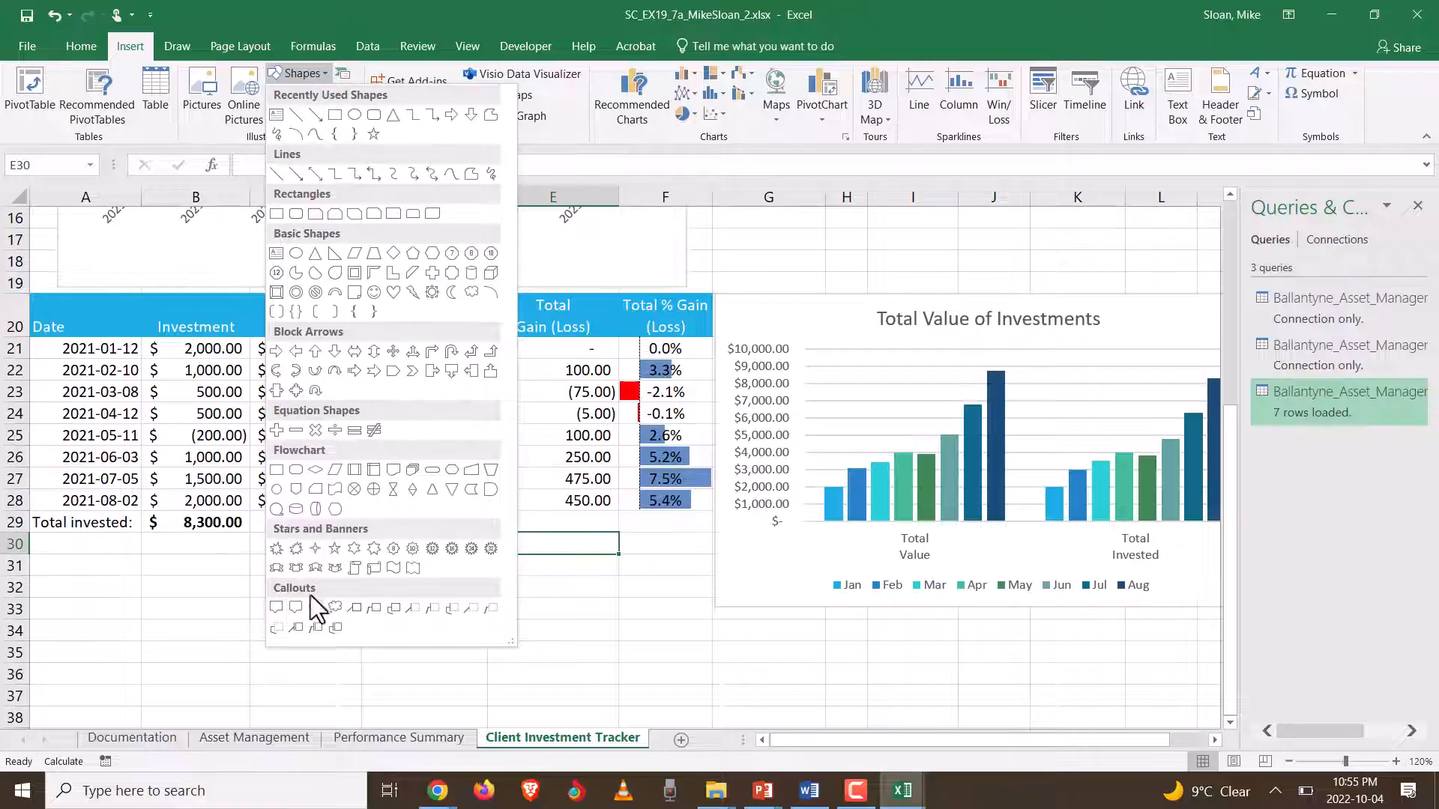
key(Escape)
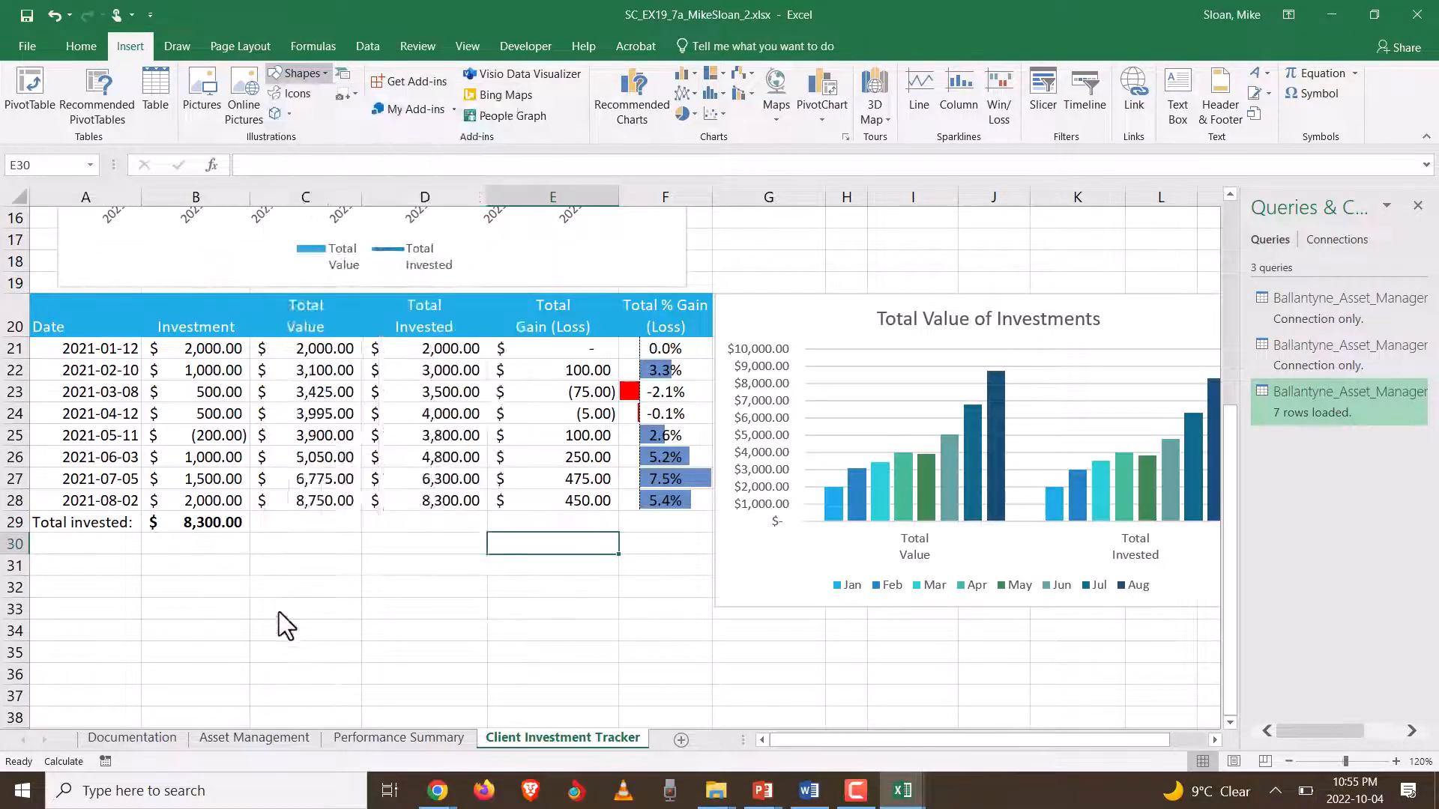
key(alt+Tab)
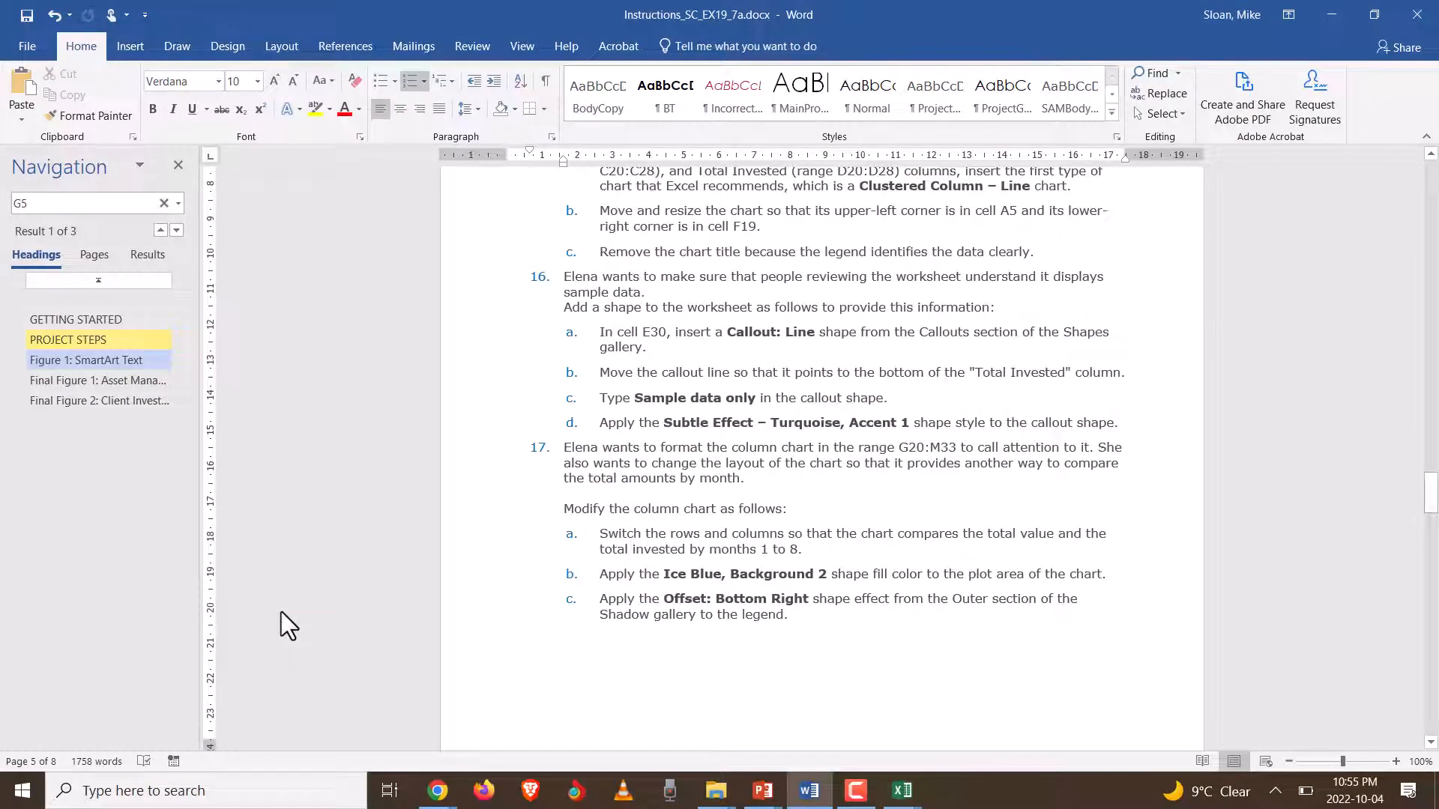
key(alt+Tab)
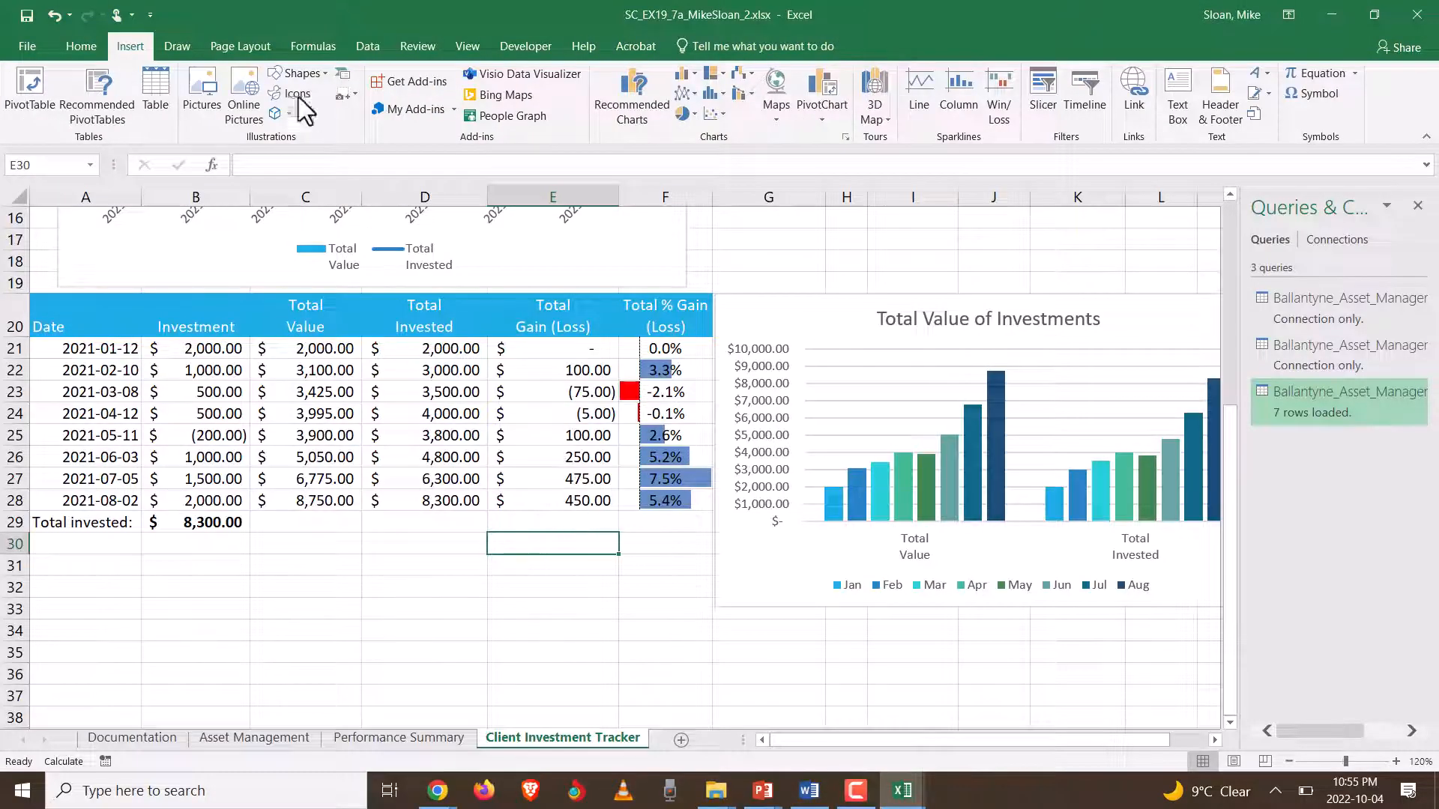
click(320, 73)
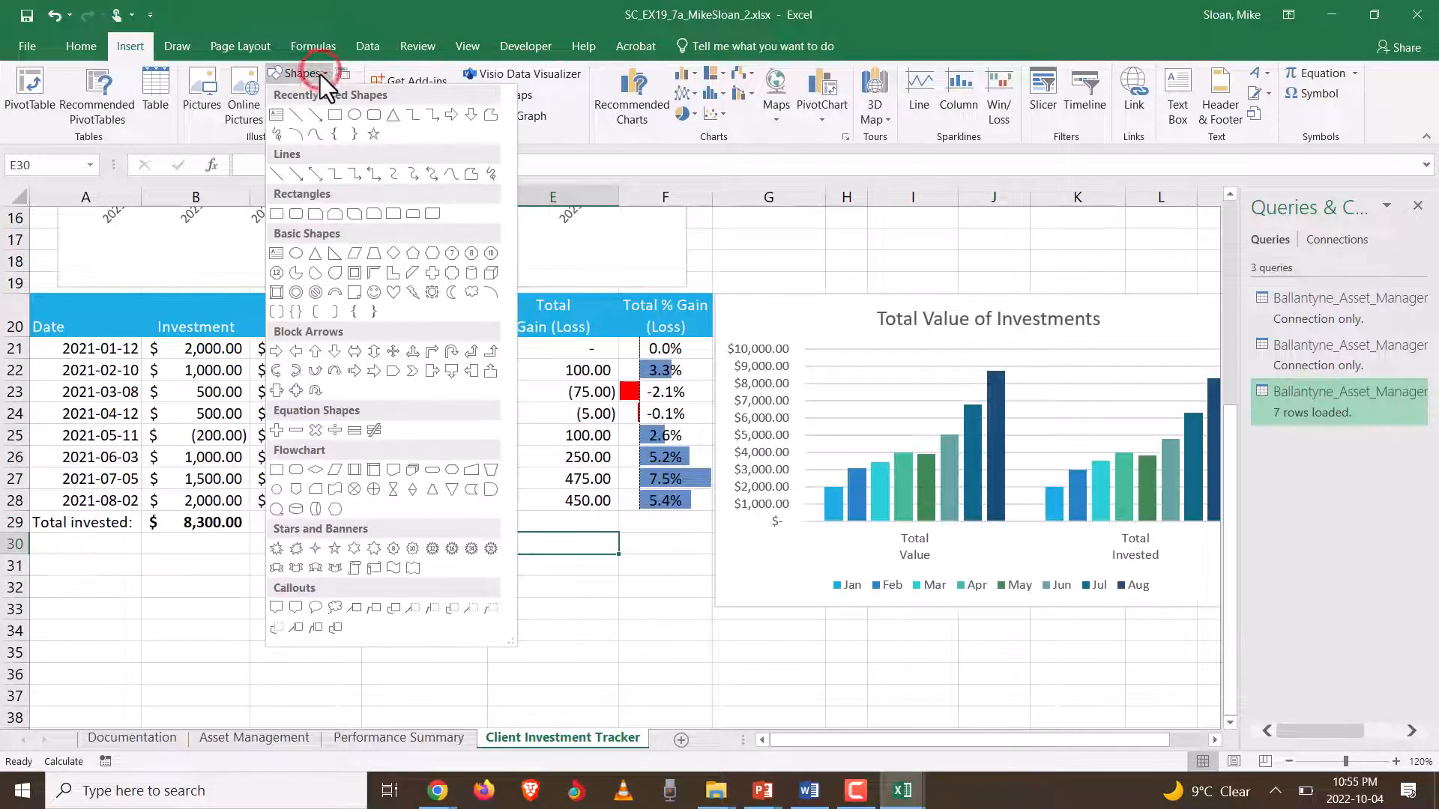
click(356, 611)
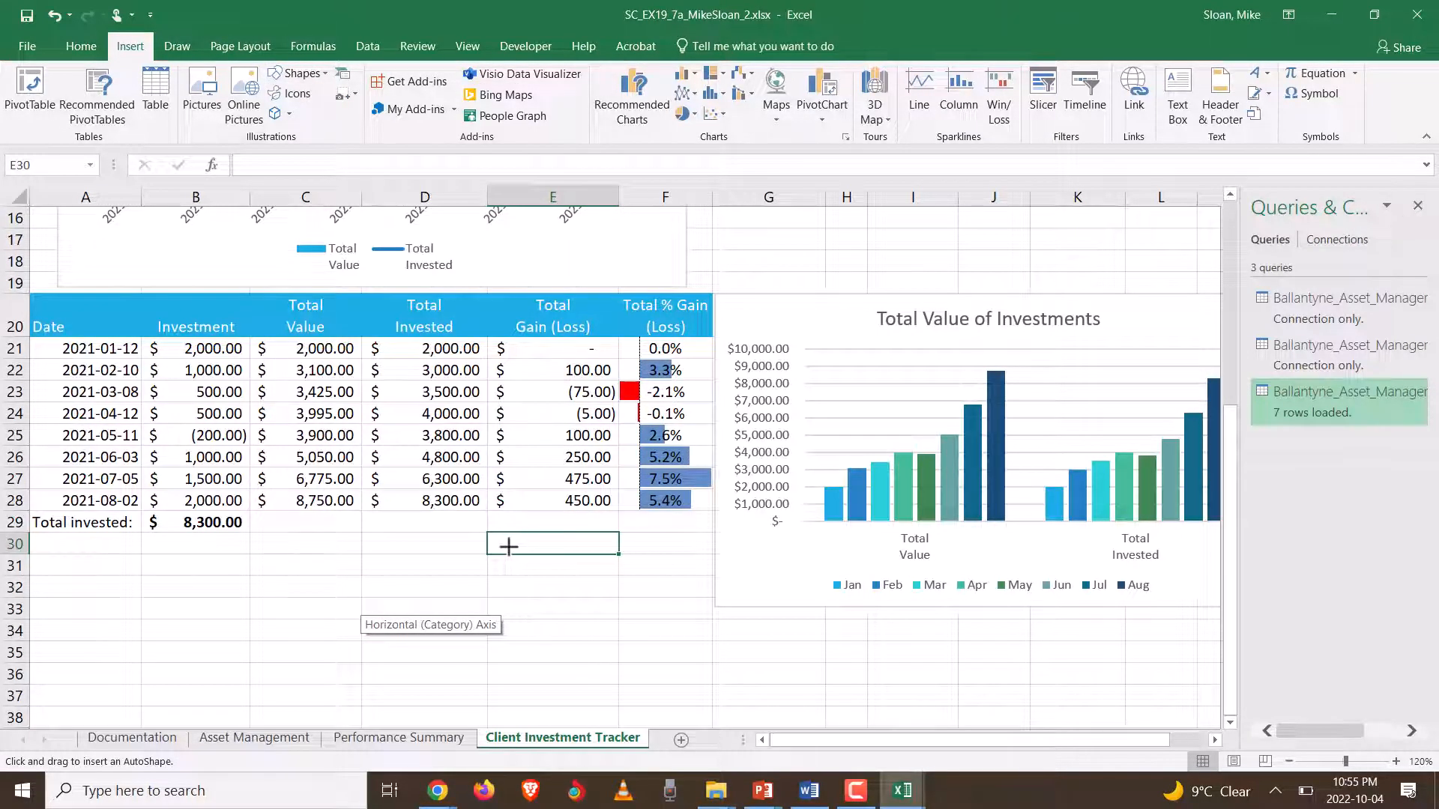
drag(494, 540, 620, 627)
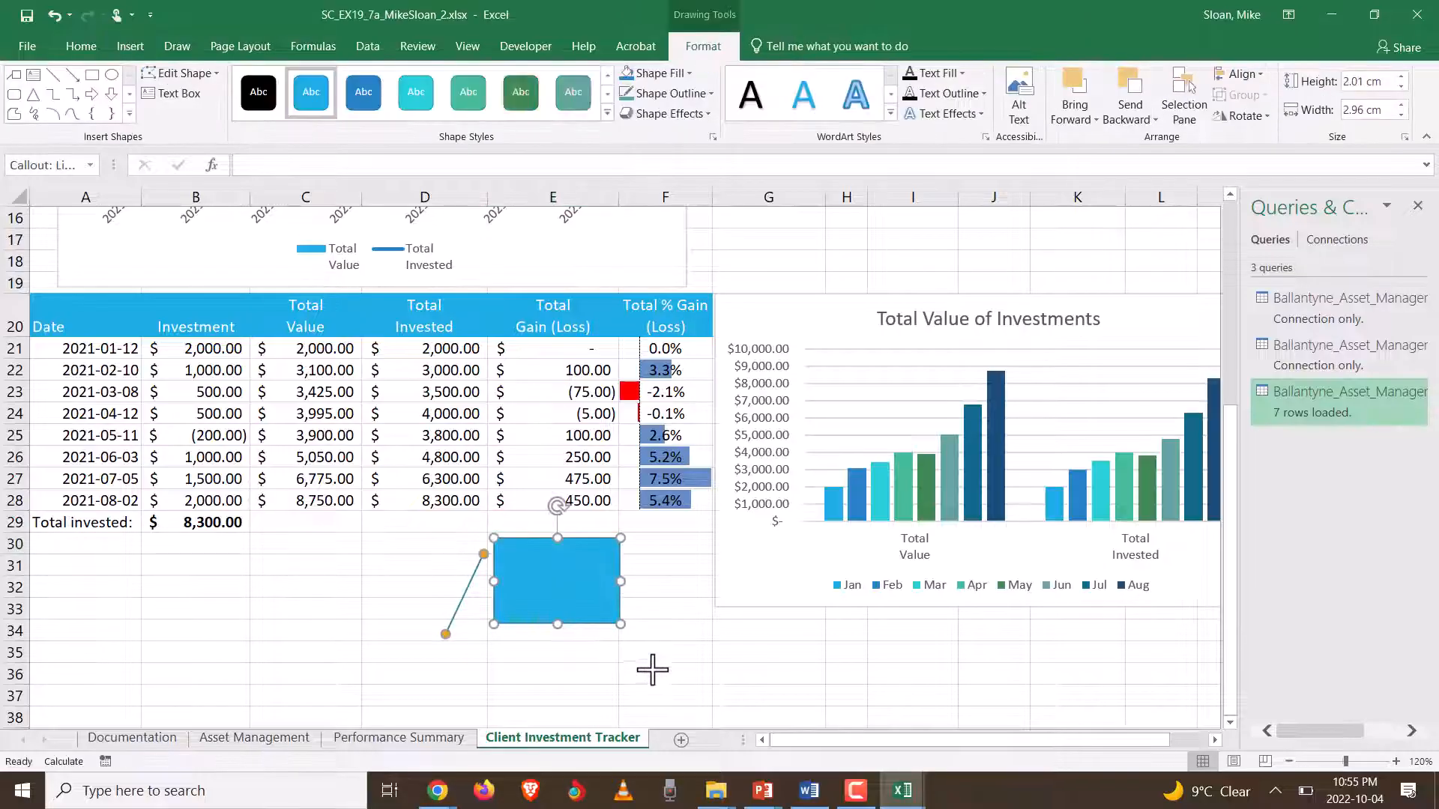
- Check step 16b in Word, and in Excel move the callout line to point to the bottom of the Total Invested column
key(alt+Tab)
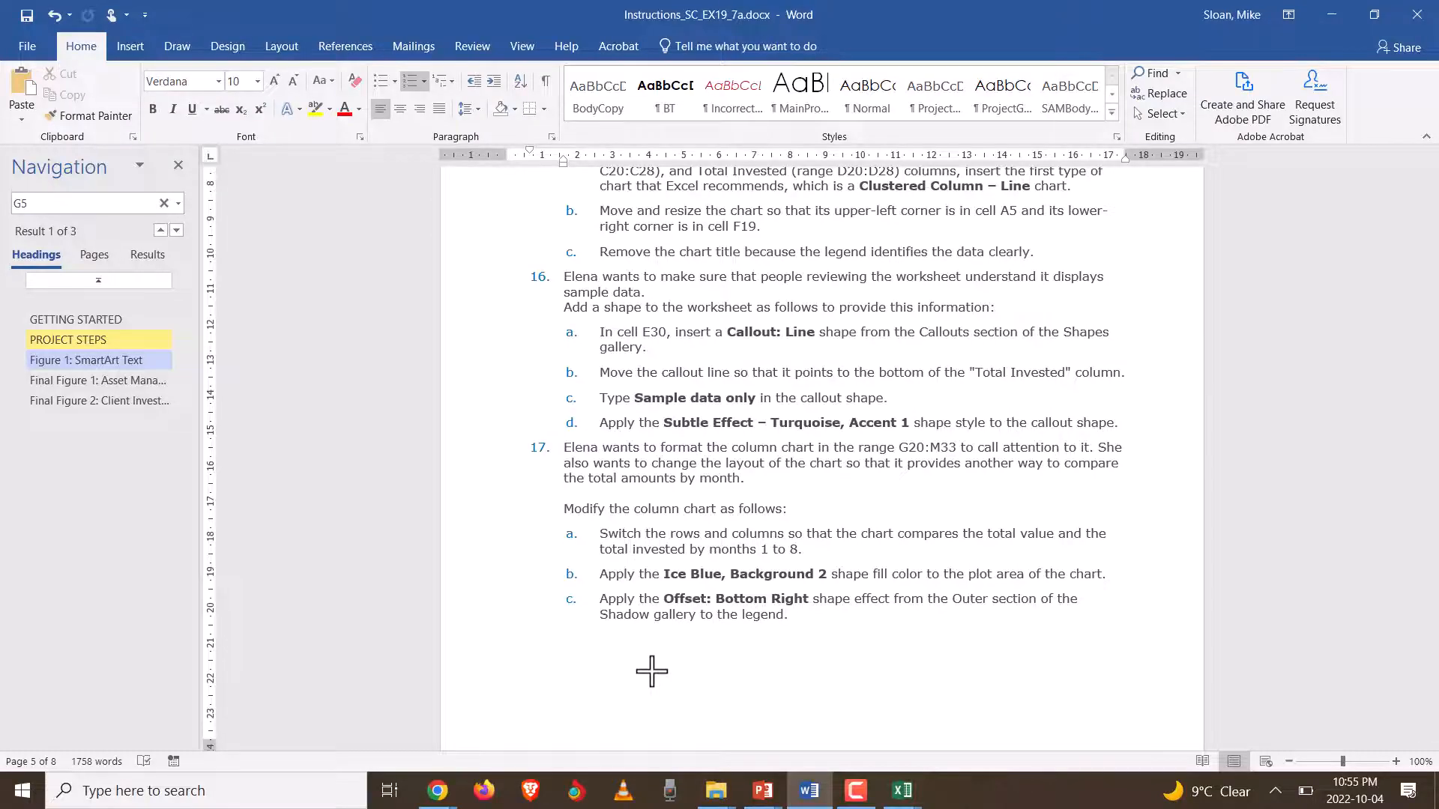
key(alt+Tab)
scroll(649, 675, up, 4)
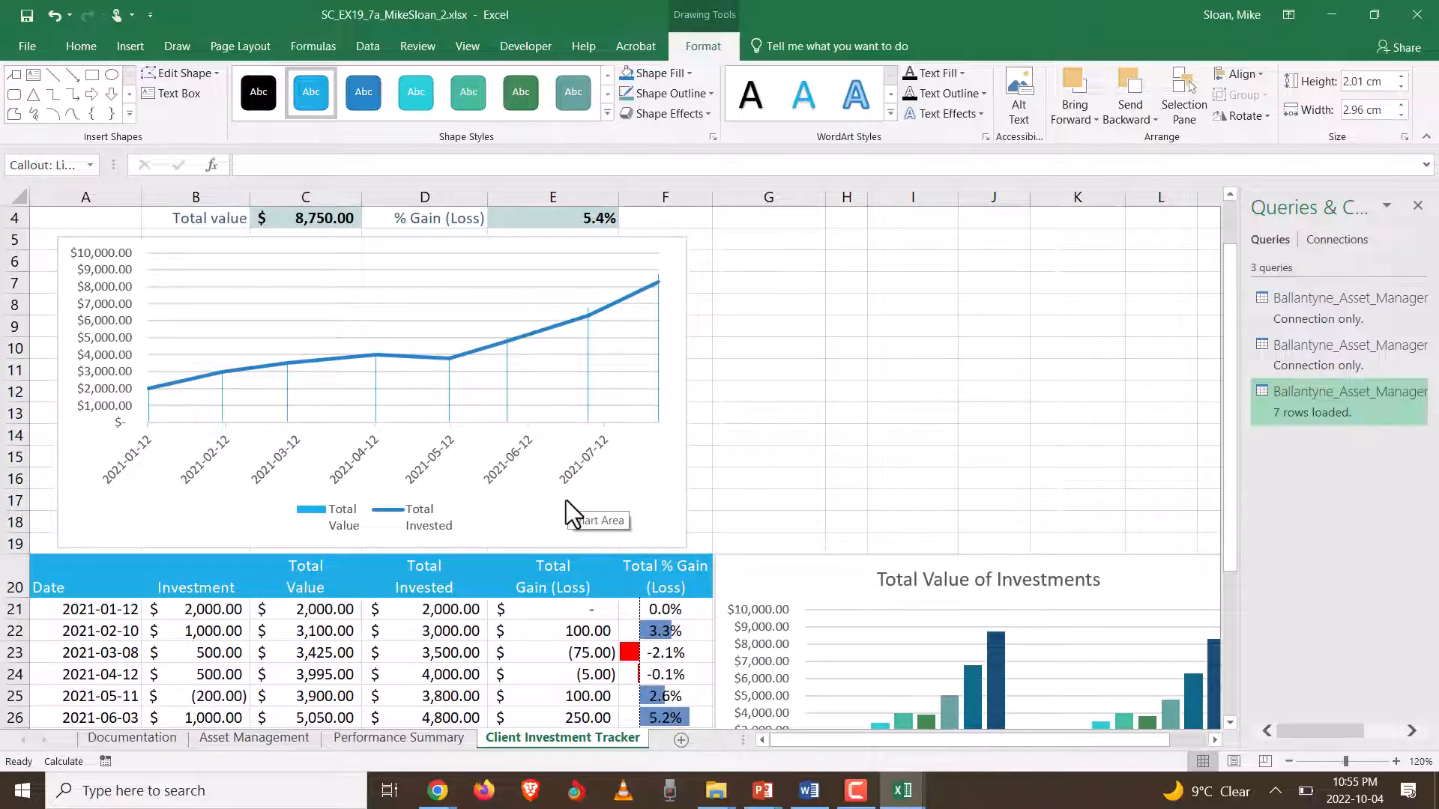
scroll(564, 500, down, 4)
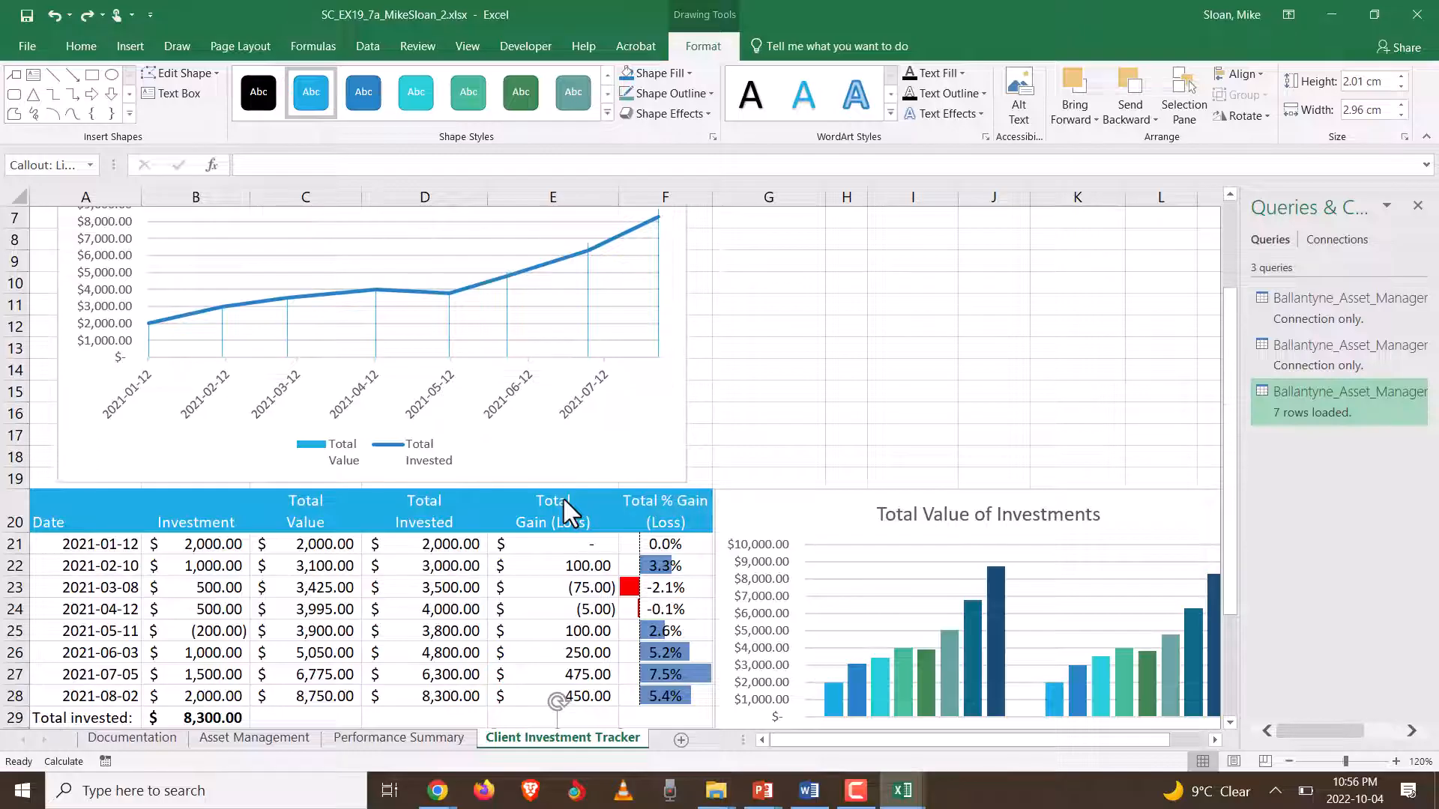
scroll(483, 531, down, 2)
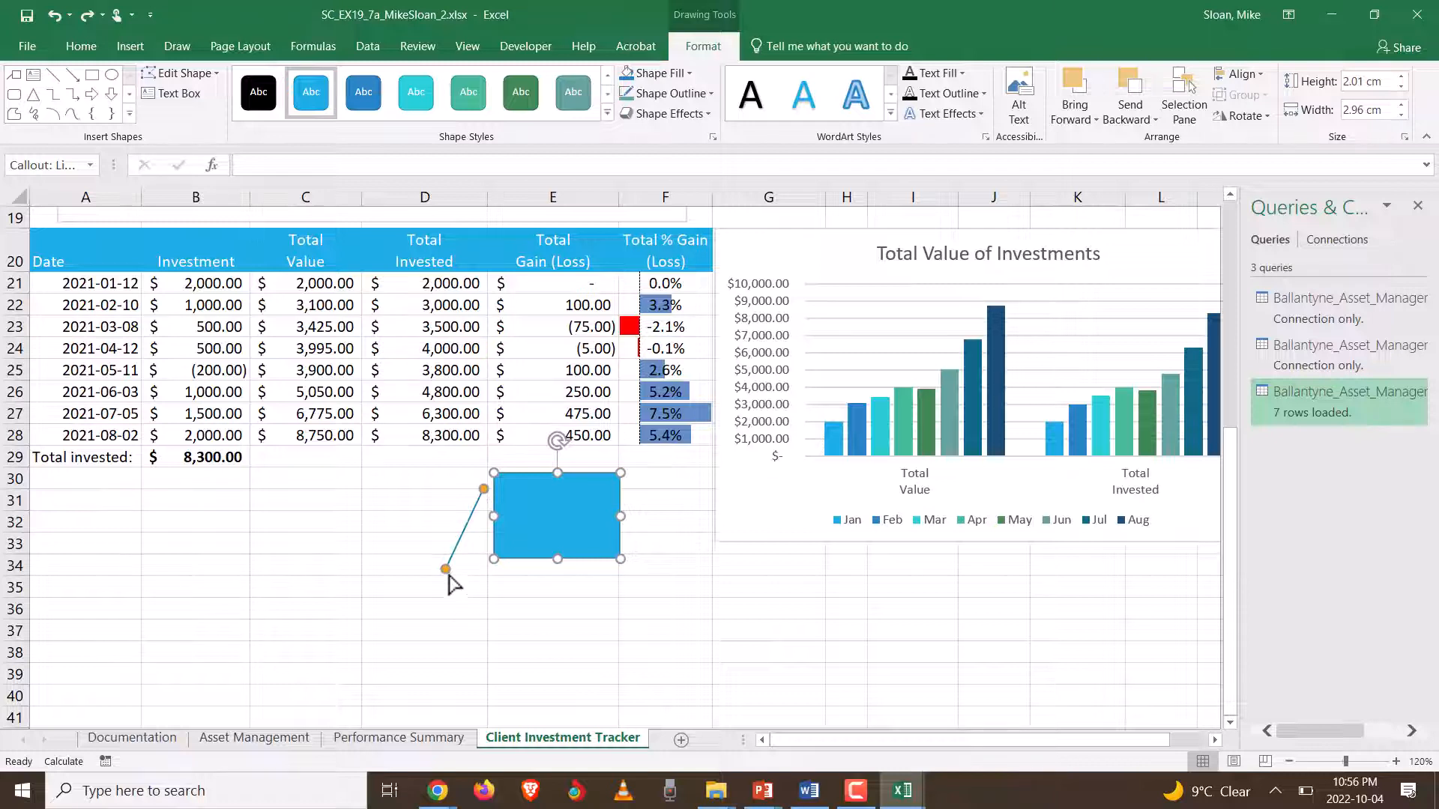
drag(447, 573, 447, 445)
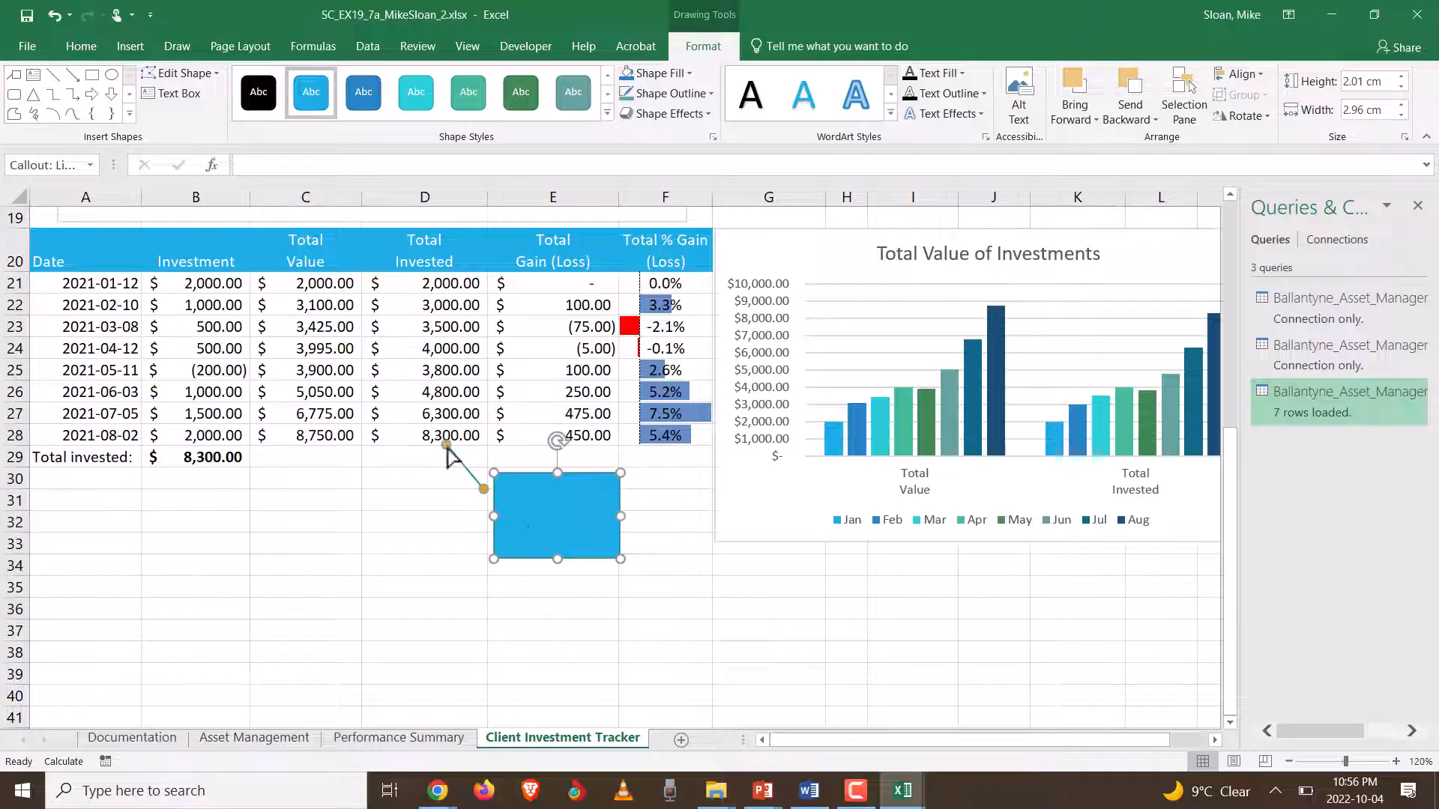
- Compare the callout's placement with Final Figure 2: Client Investment Tracker Worksheet in Word, and return to Excel
click(810, 791)
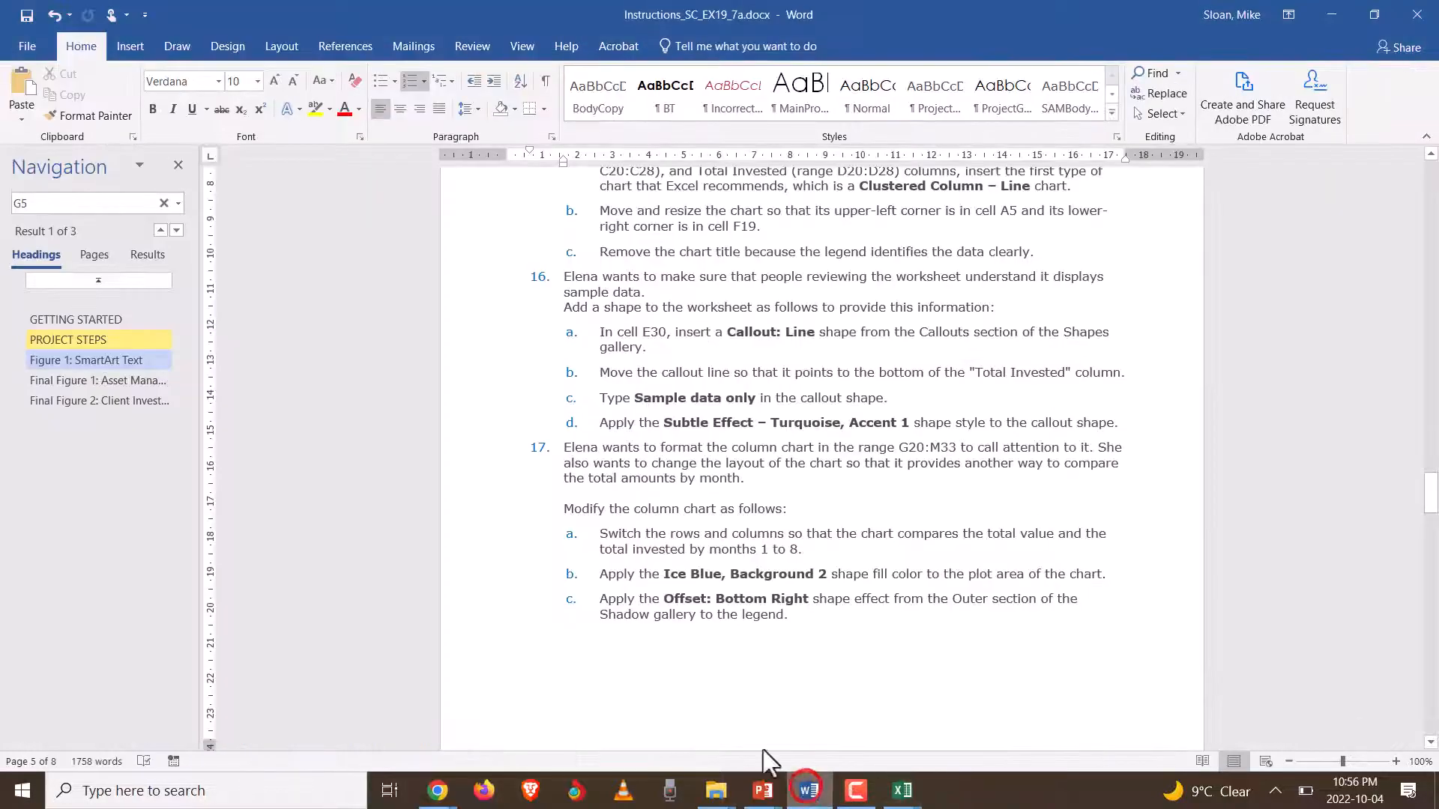
scroll(645, 532, down, 3)
scroll(667, 570, down, 10)
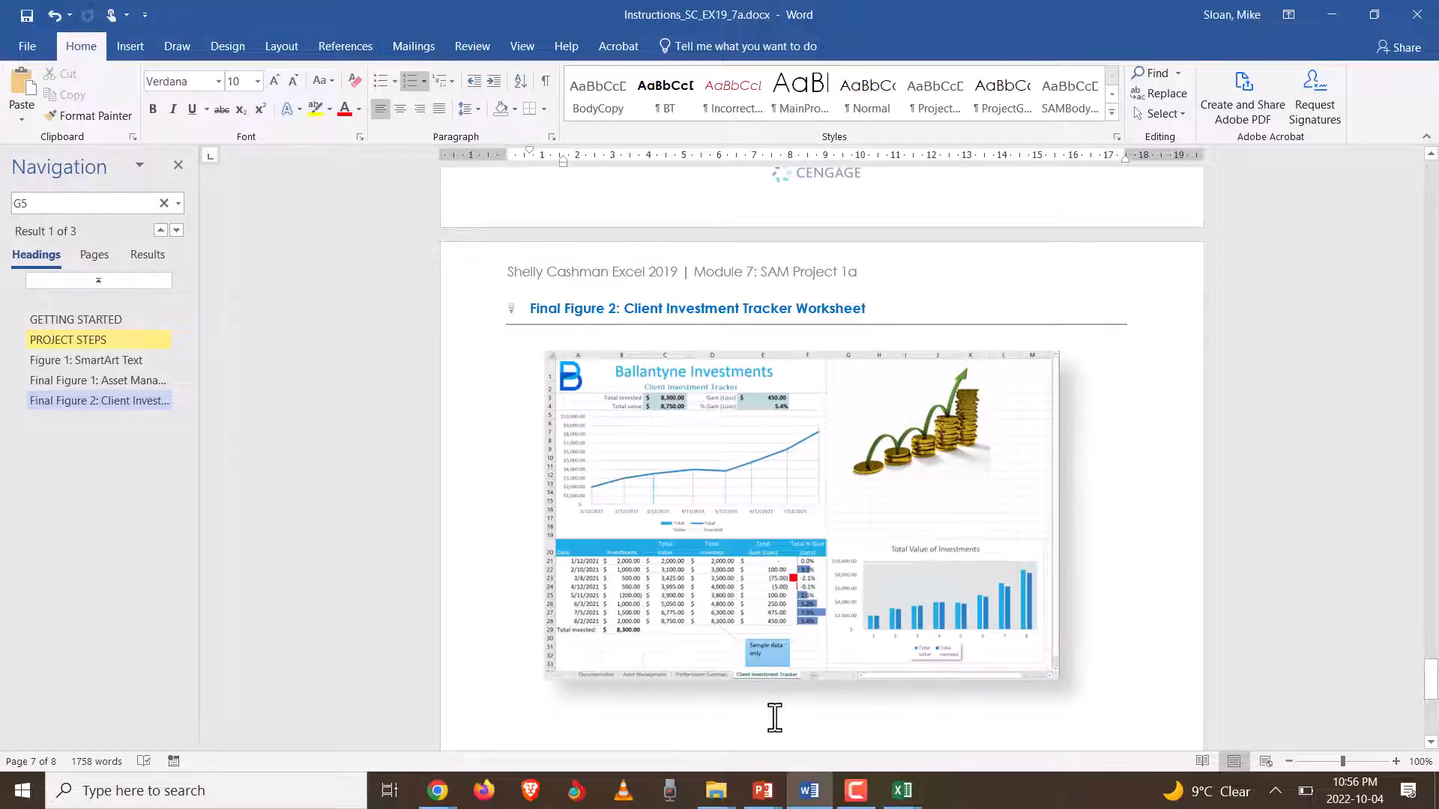
mouse_move(906, 794)
click(953, 750)
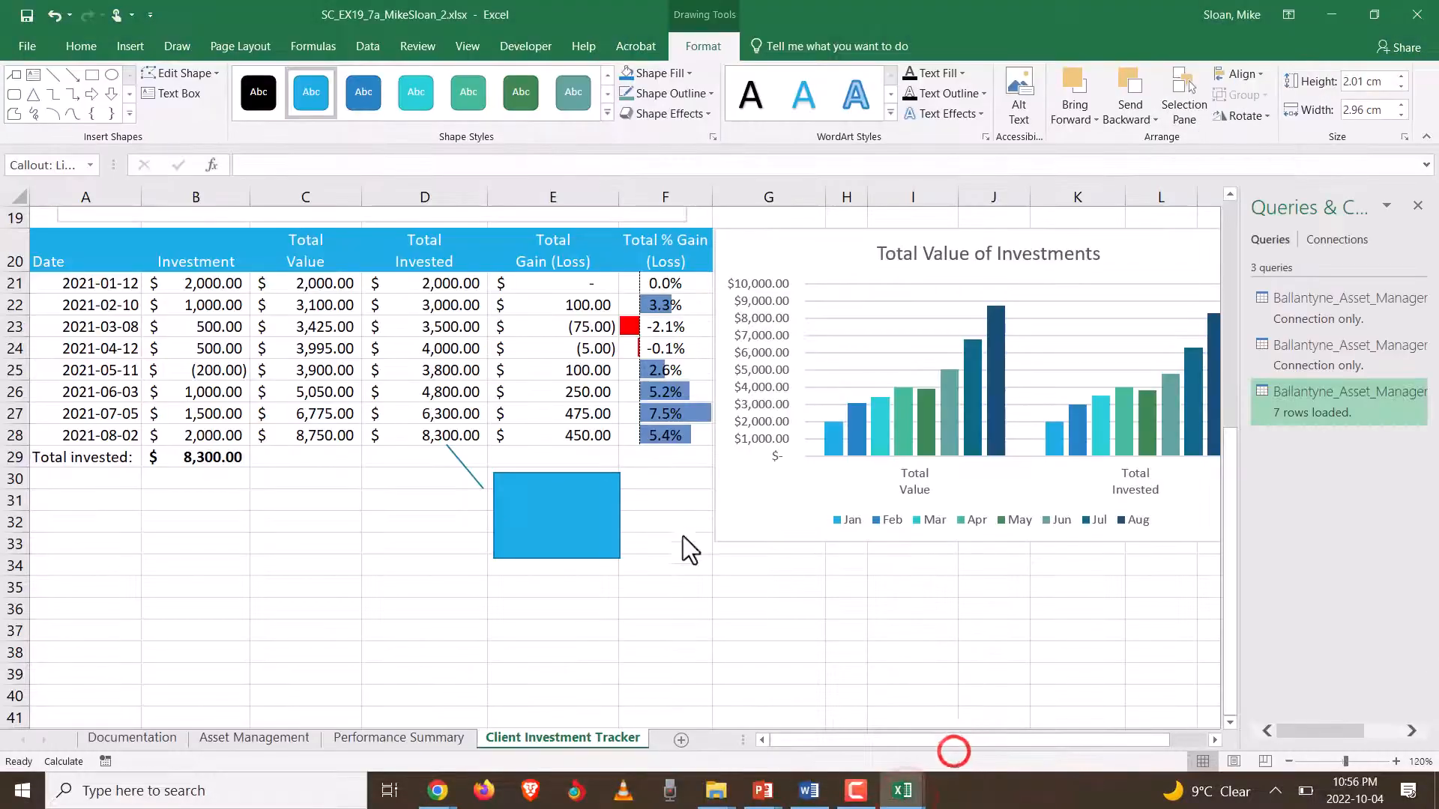
- Look at Final Figure 2 in Word once more as a reference for the callout, and return to the Excel workbook
click(905, 794)
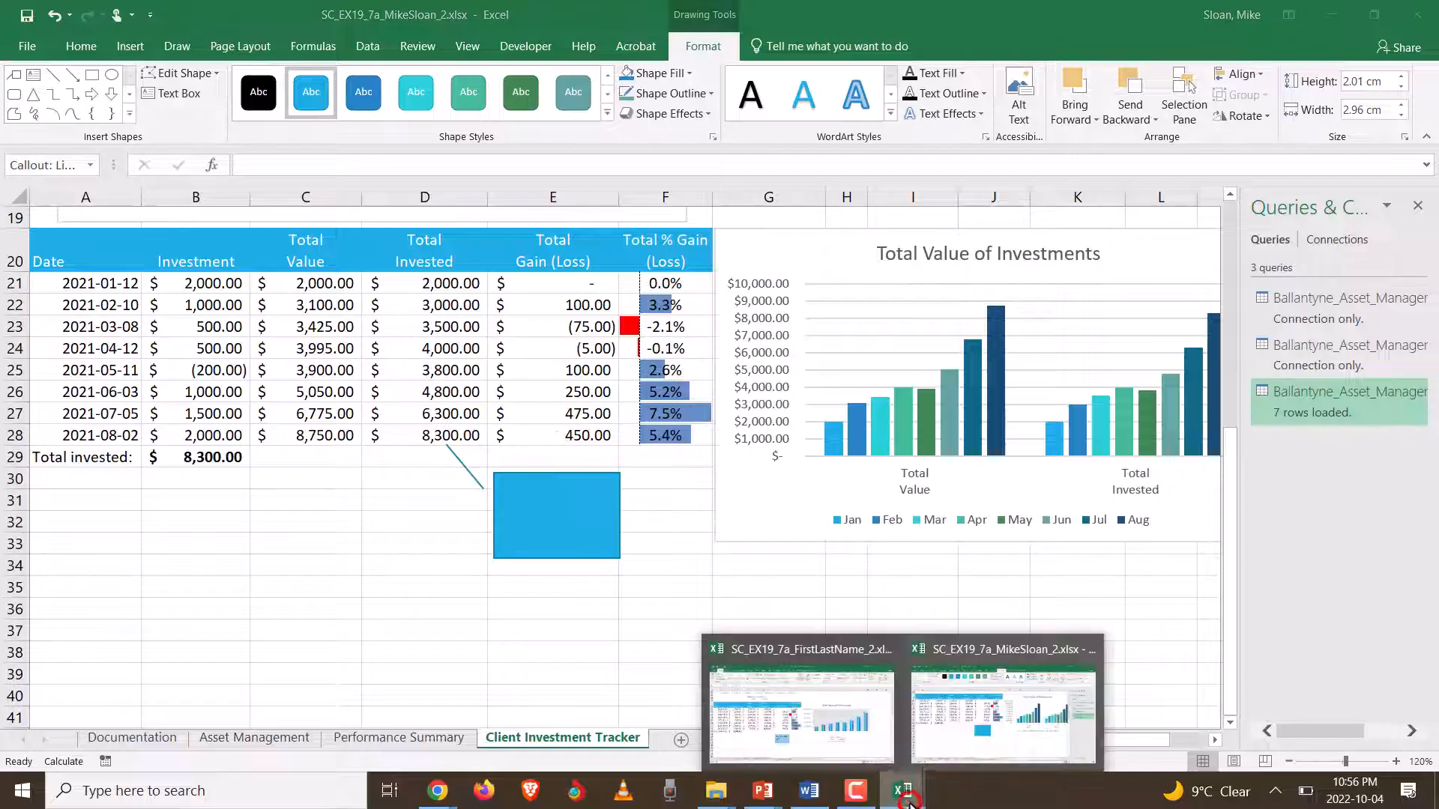
click(813, 794)
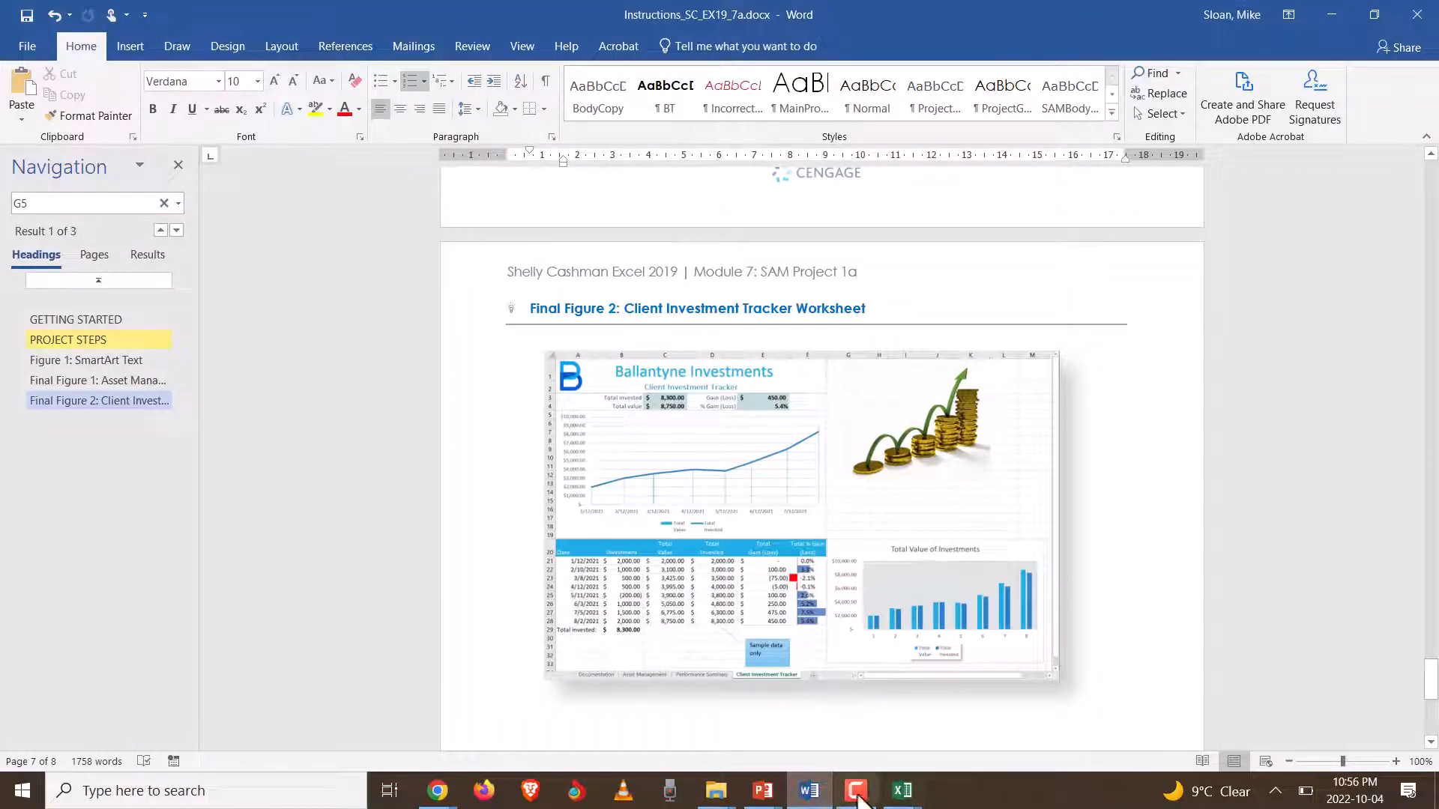
click(903, 792)
click(954, 750)
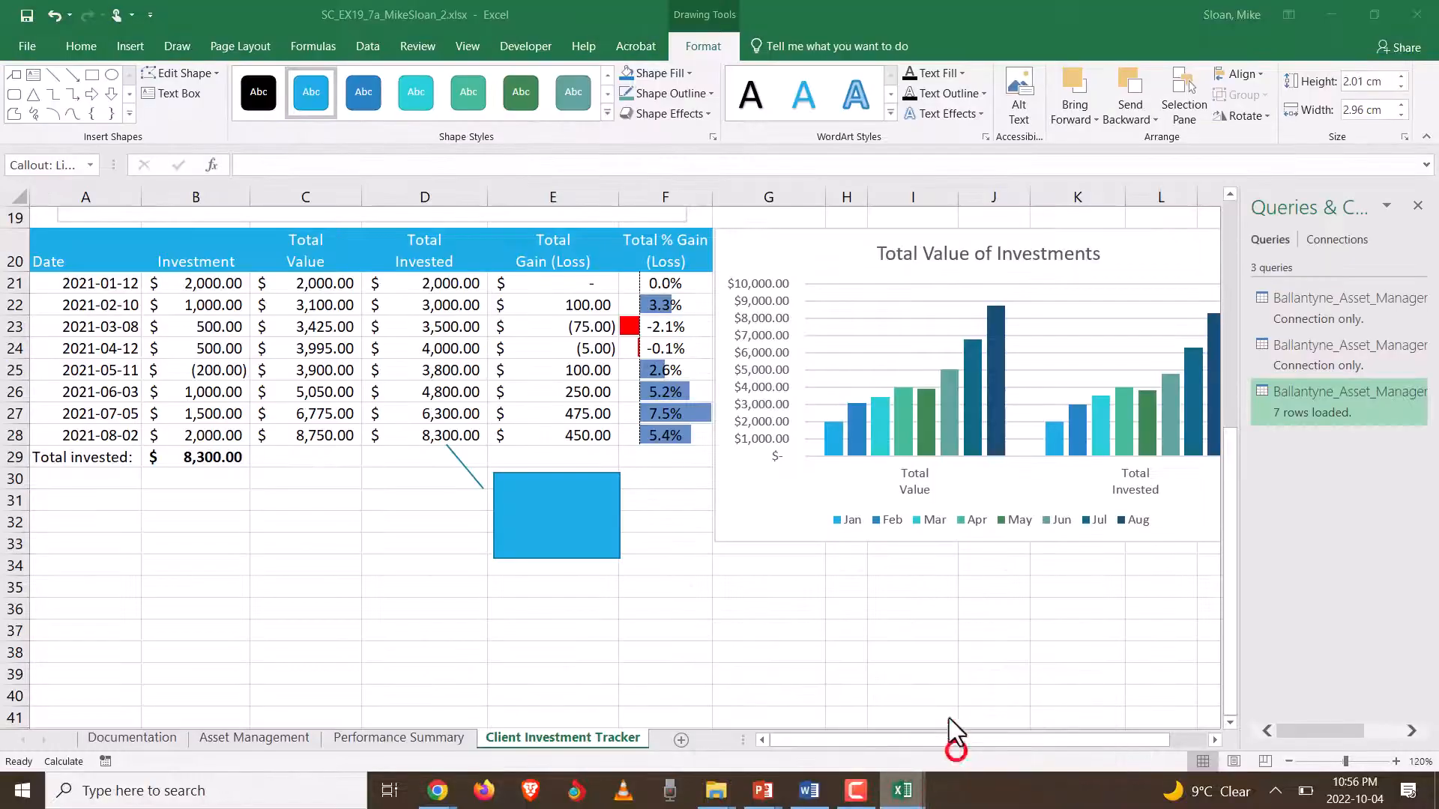
click(561, 524)
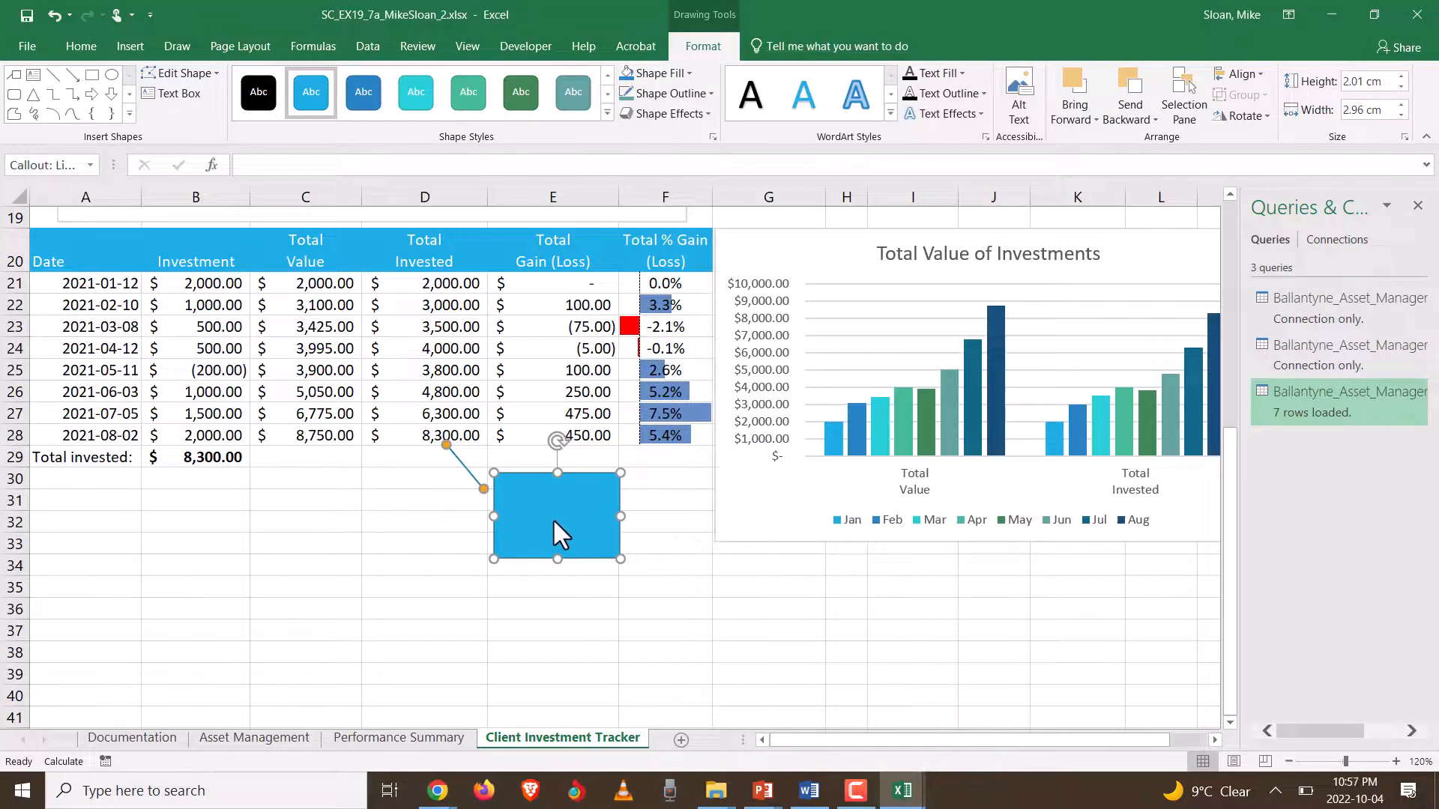
right_click(551, 514)
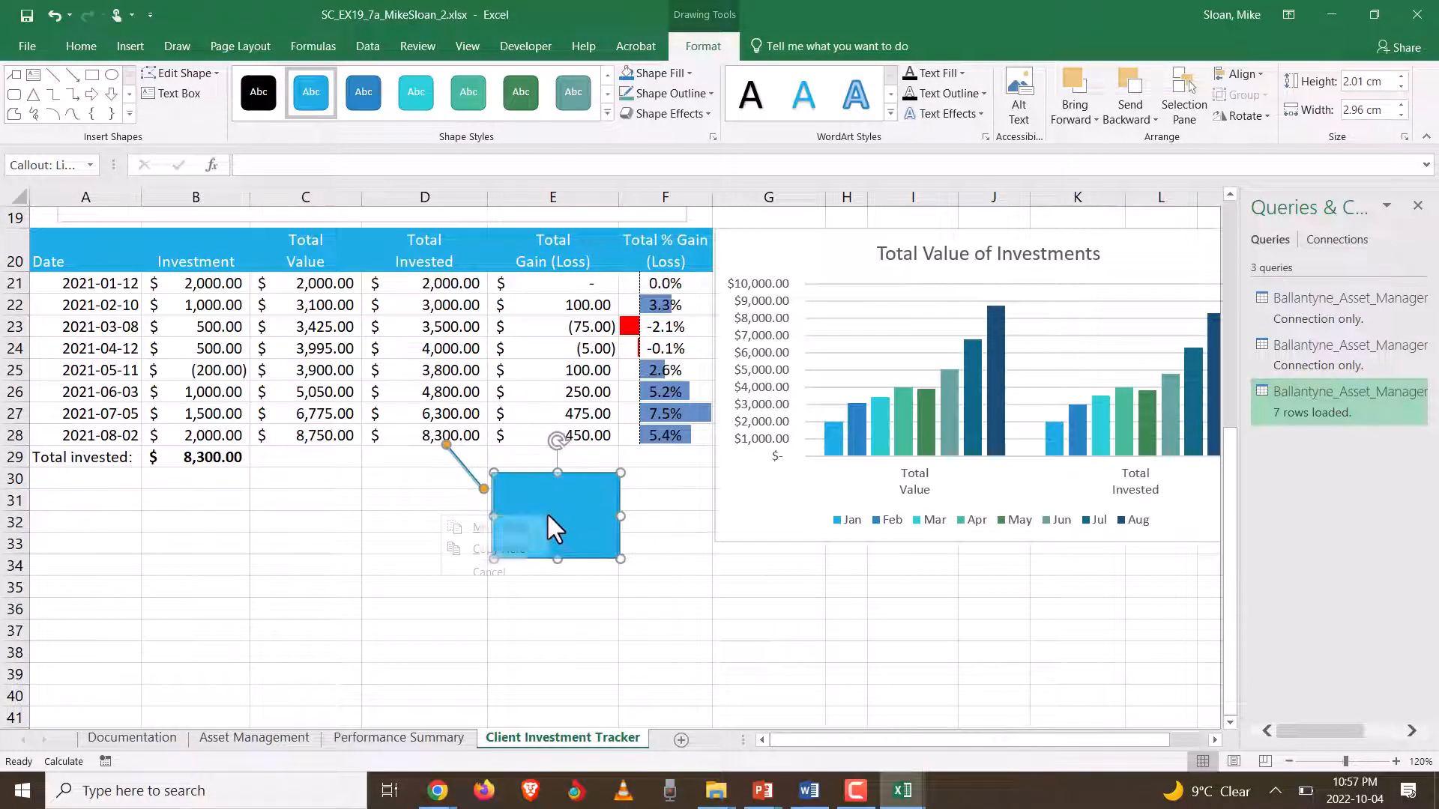
click(551, 507)
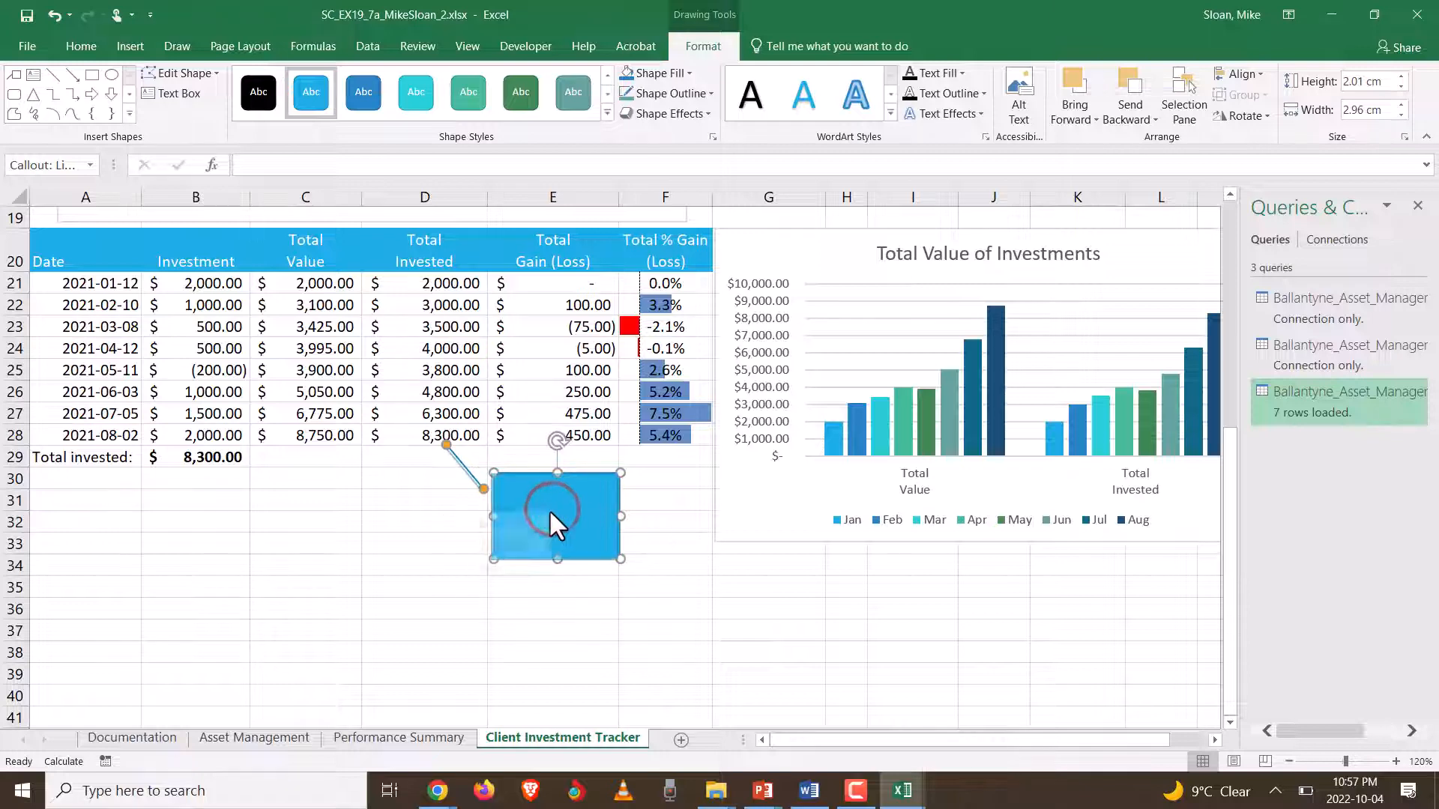
right_click(555, 508)
click(555, 510)
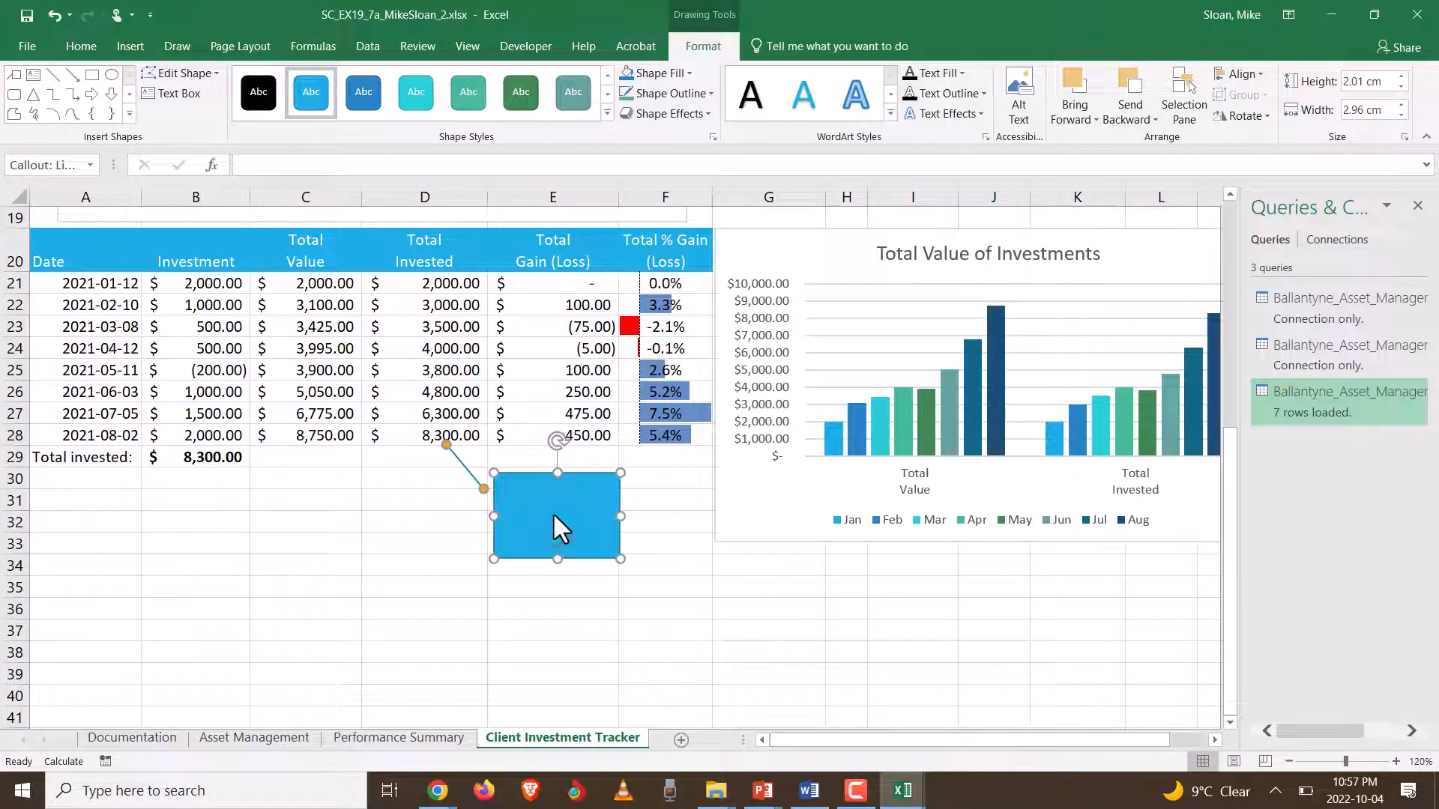
- Find step 16c in the Word instructions and copy the text "Sample data only"
key(alt+Tab)
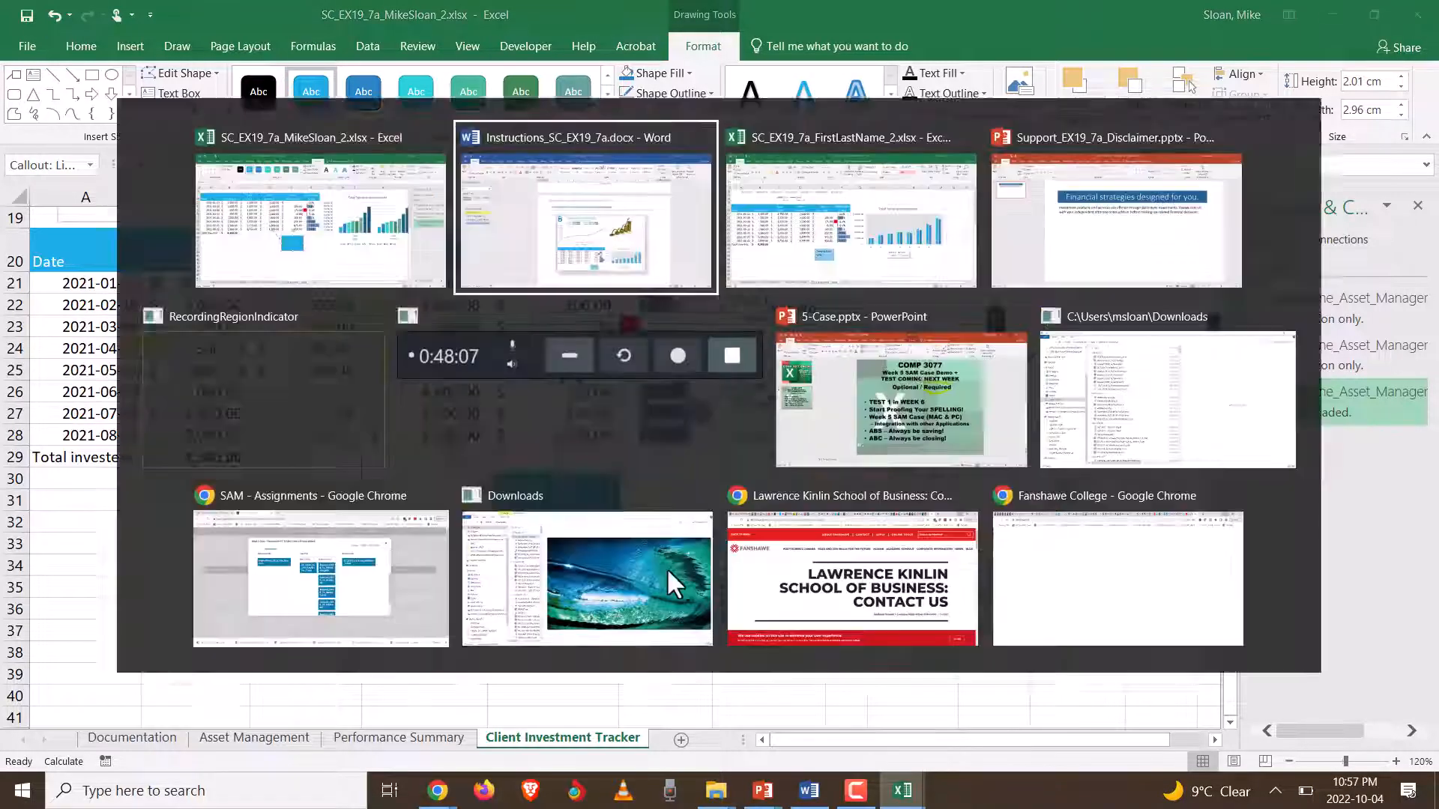
scroll(711, 524, up, 3)
scroll(780, 530, up, 15)
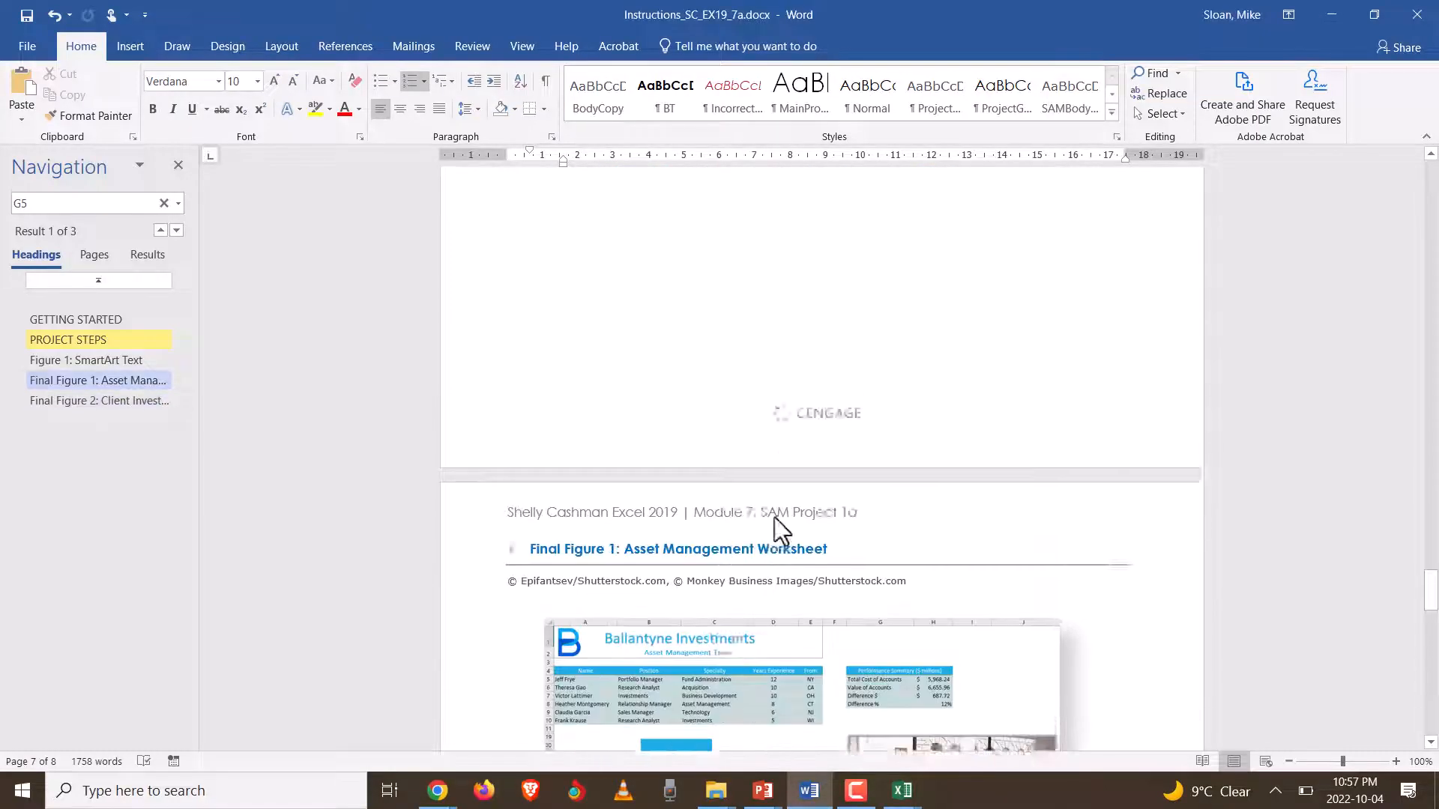
scroll(793, 530, up, 10)
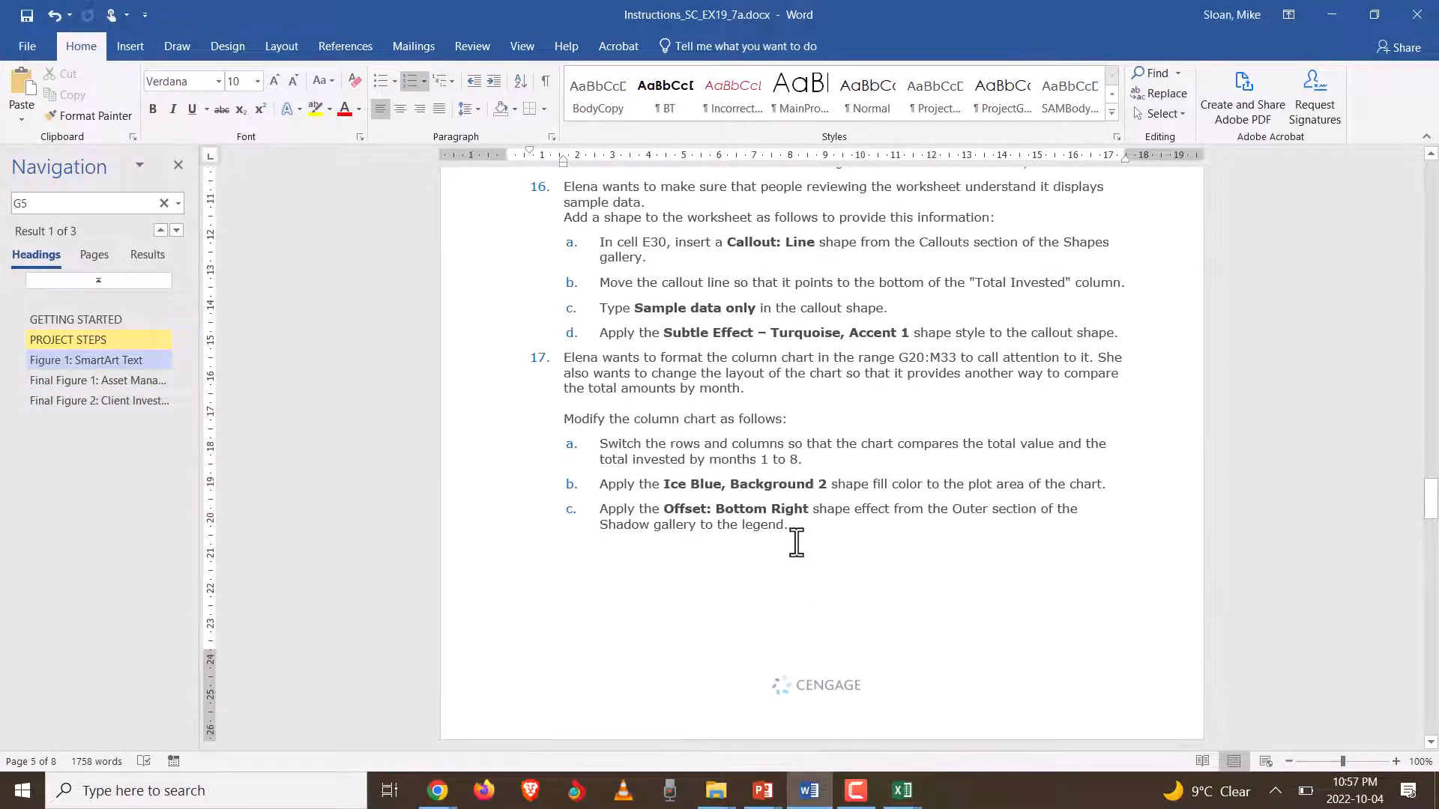
scroll(868, 557, down, 7)
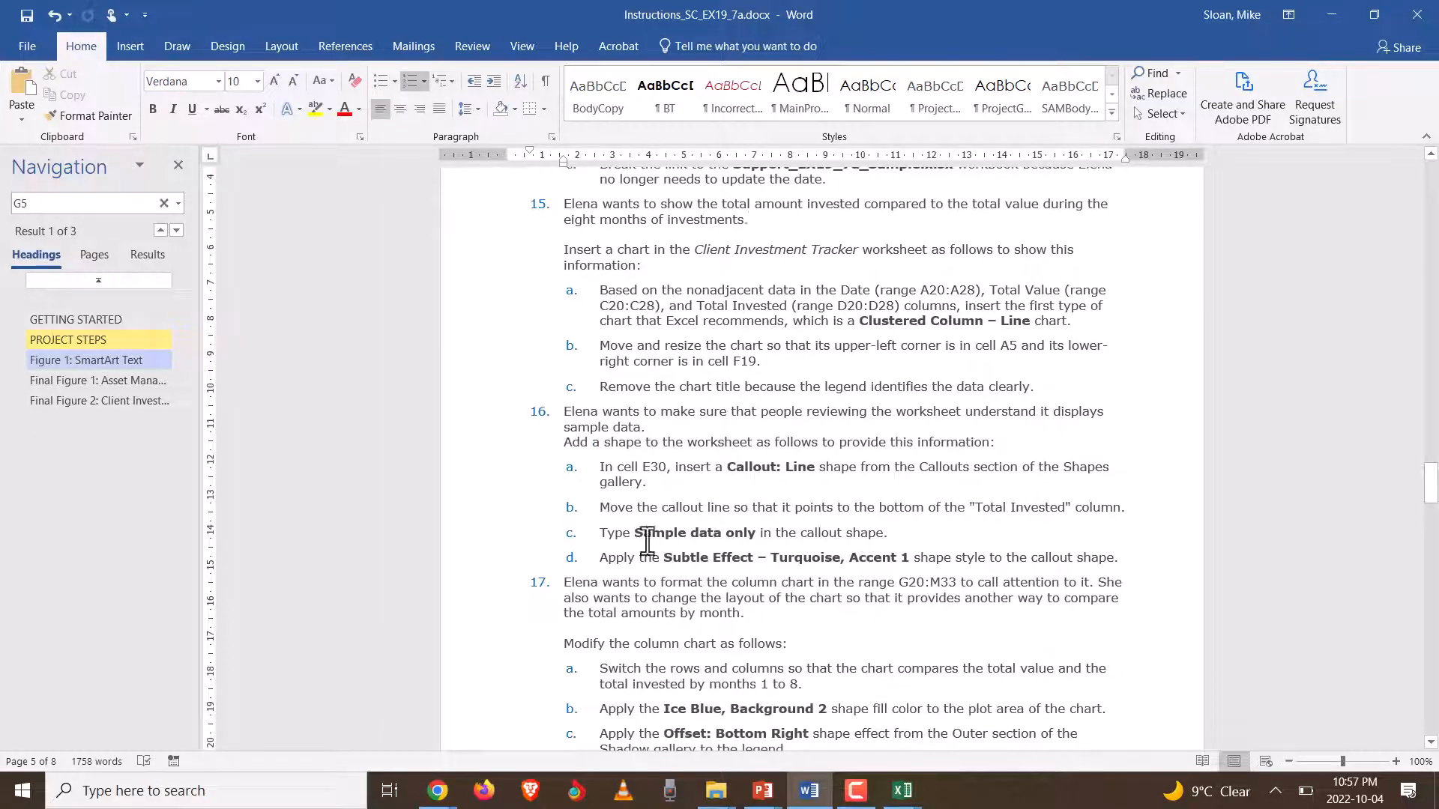
drag(637, 531, 749, 534)
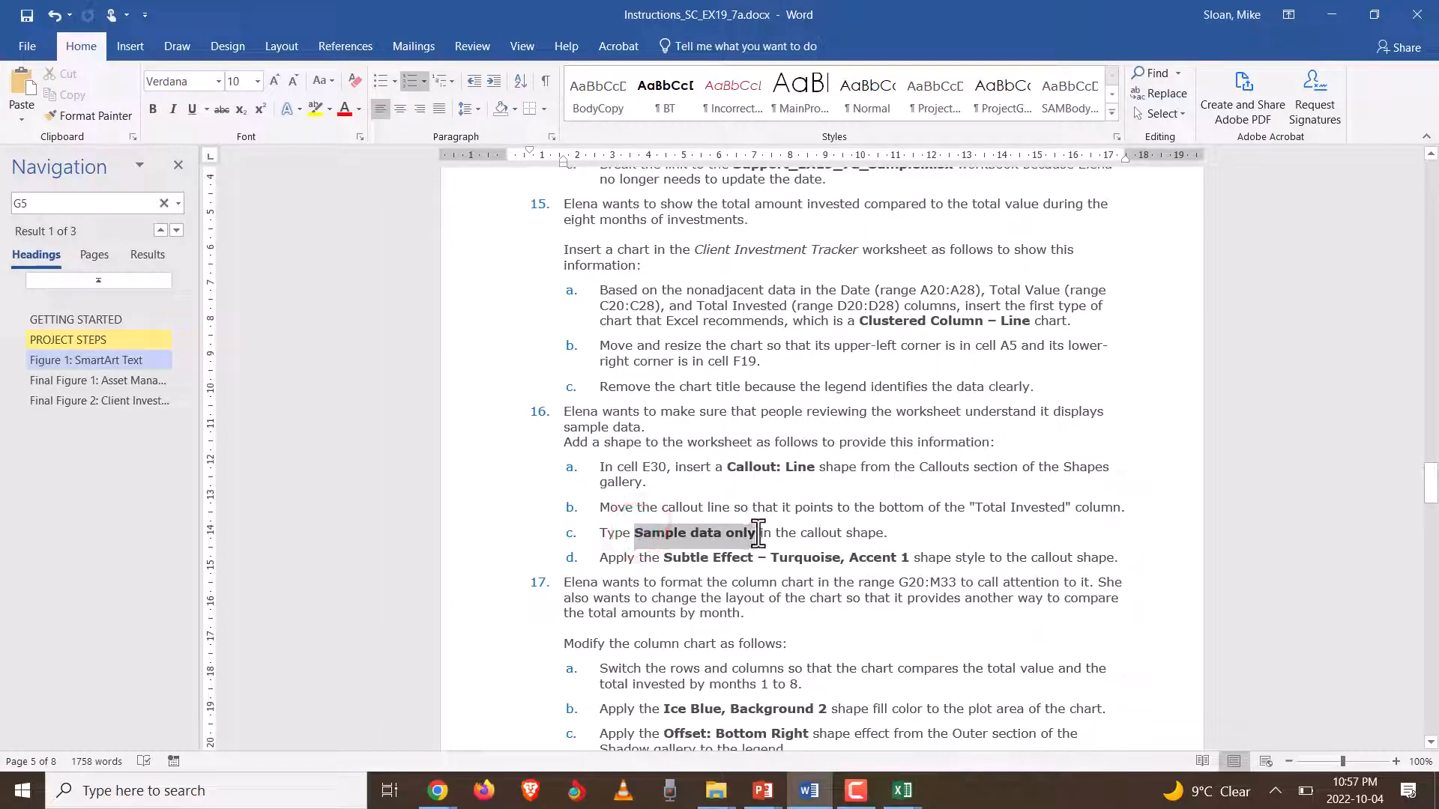
right_click(748, 533)
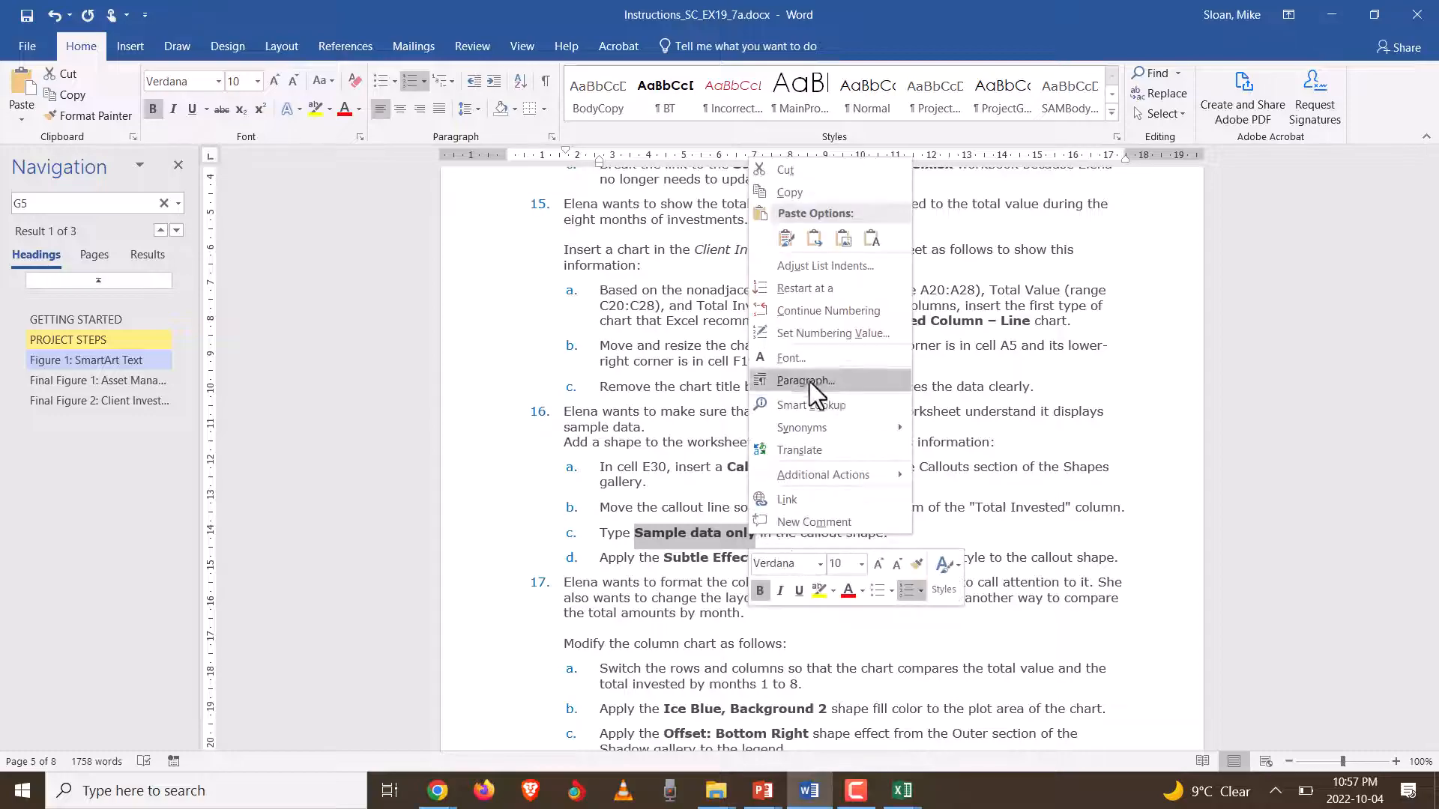
click(801, 195)
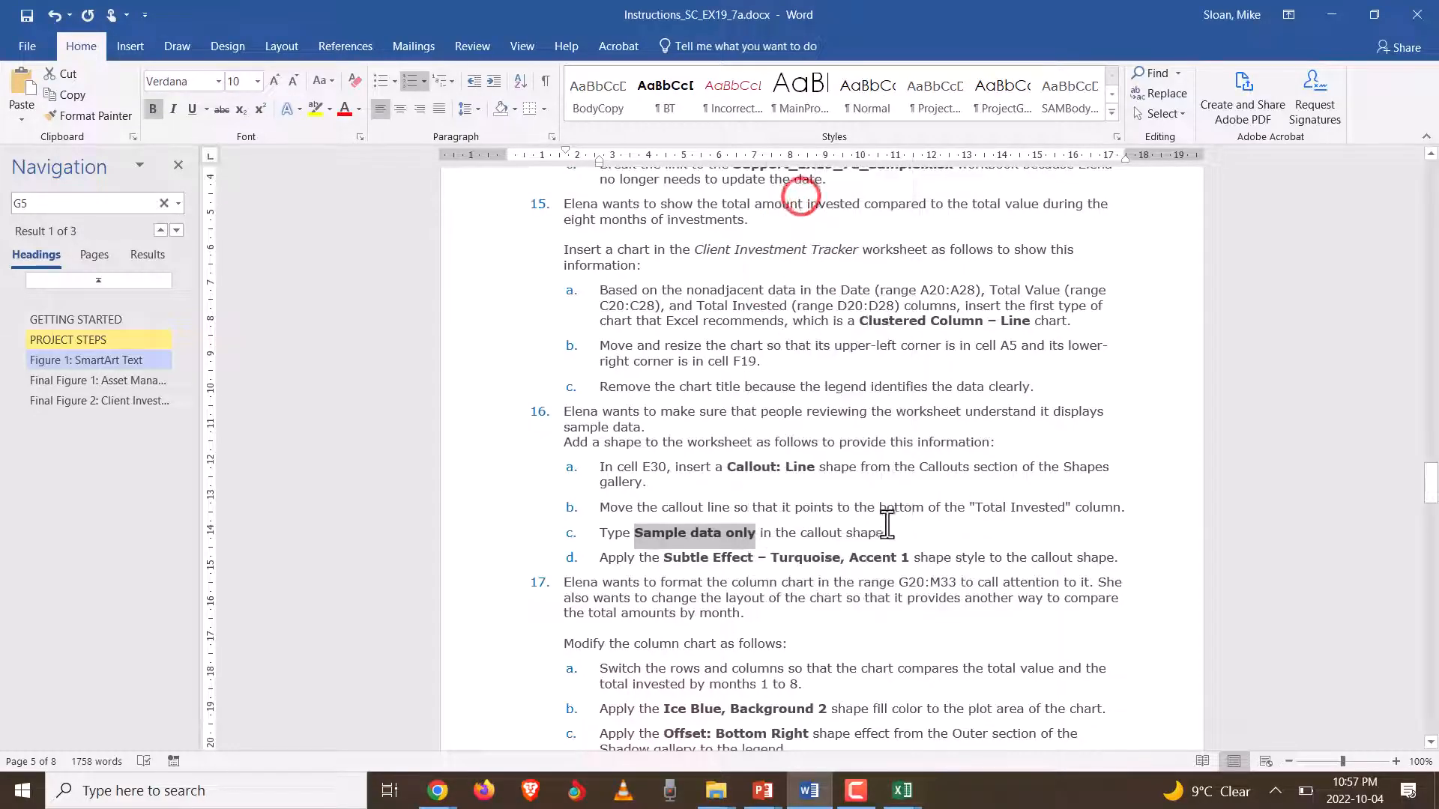
- Paste "Sample data only" into the callout shape in Excel, keeping the text only without its source formatting
key(alt+Tab)
click(560, 517)
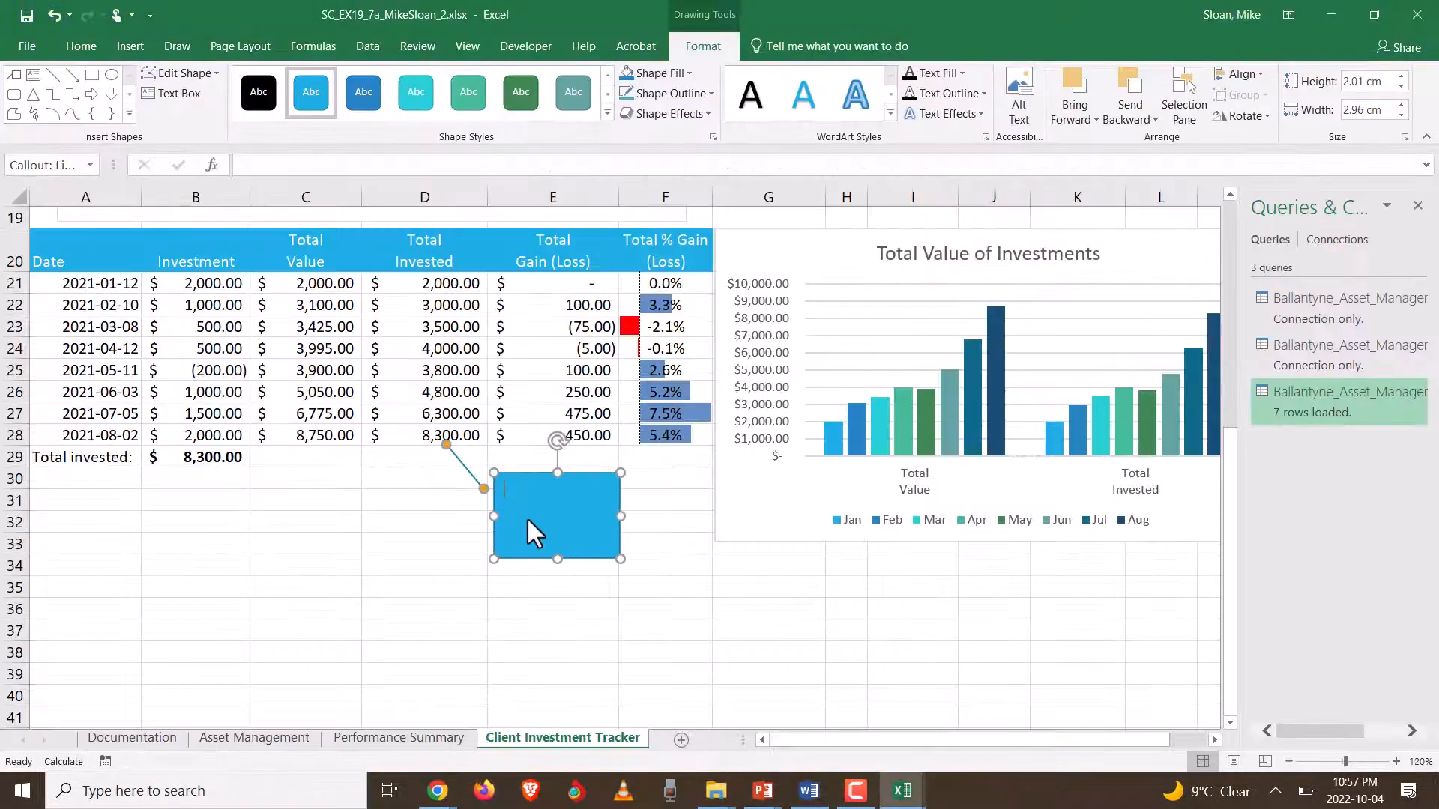
key(ctrl+v)
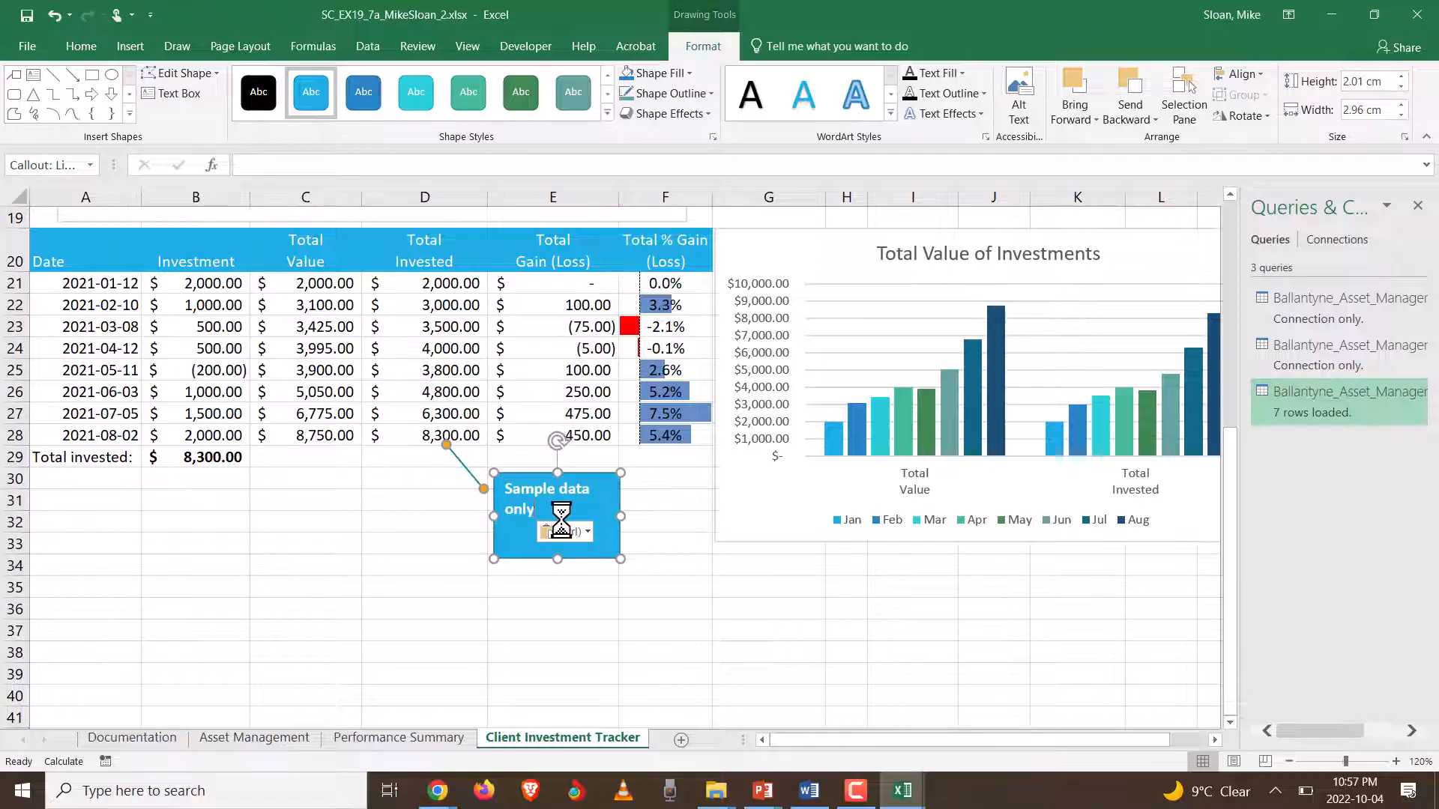
click(586, 532)
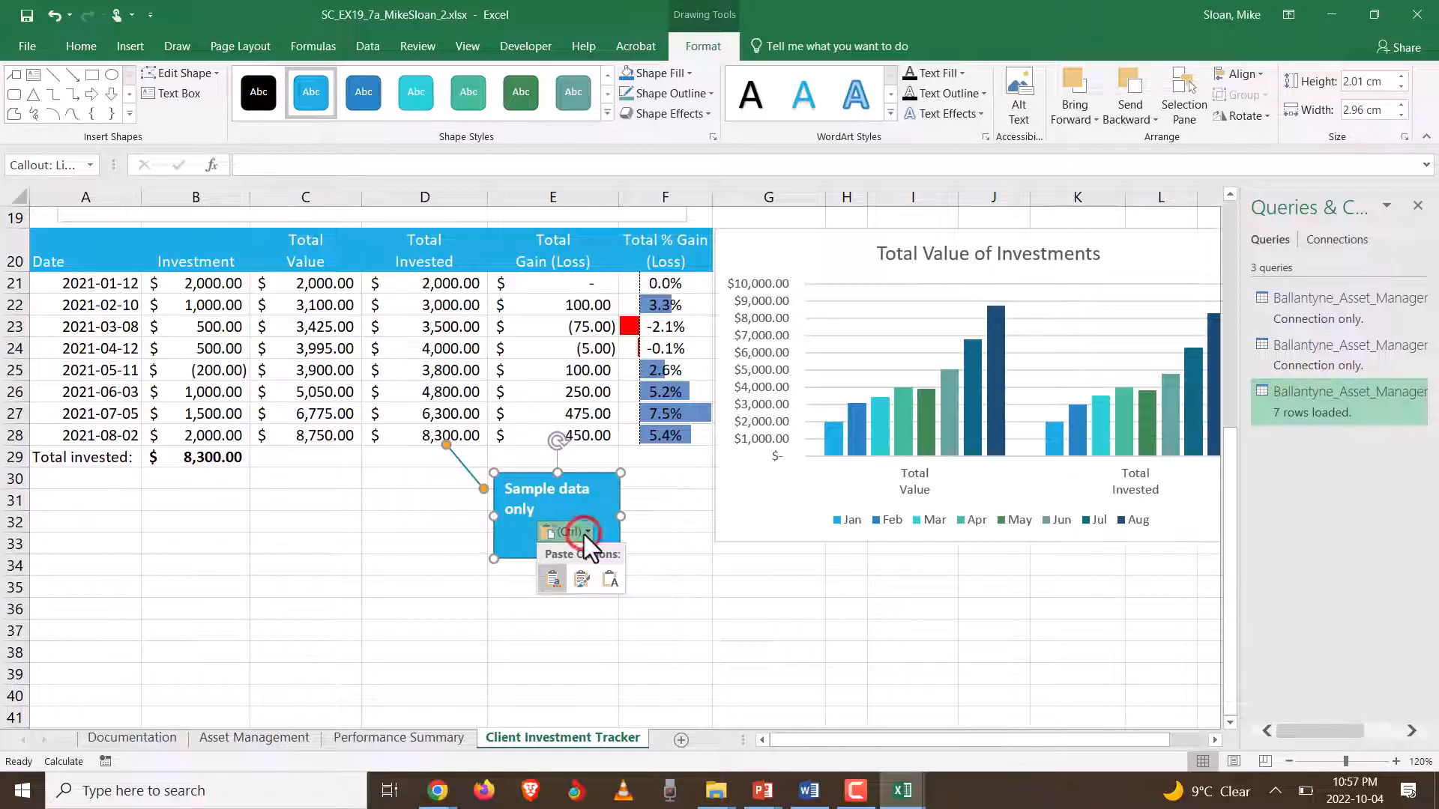
click(611, 581)
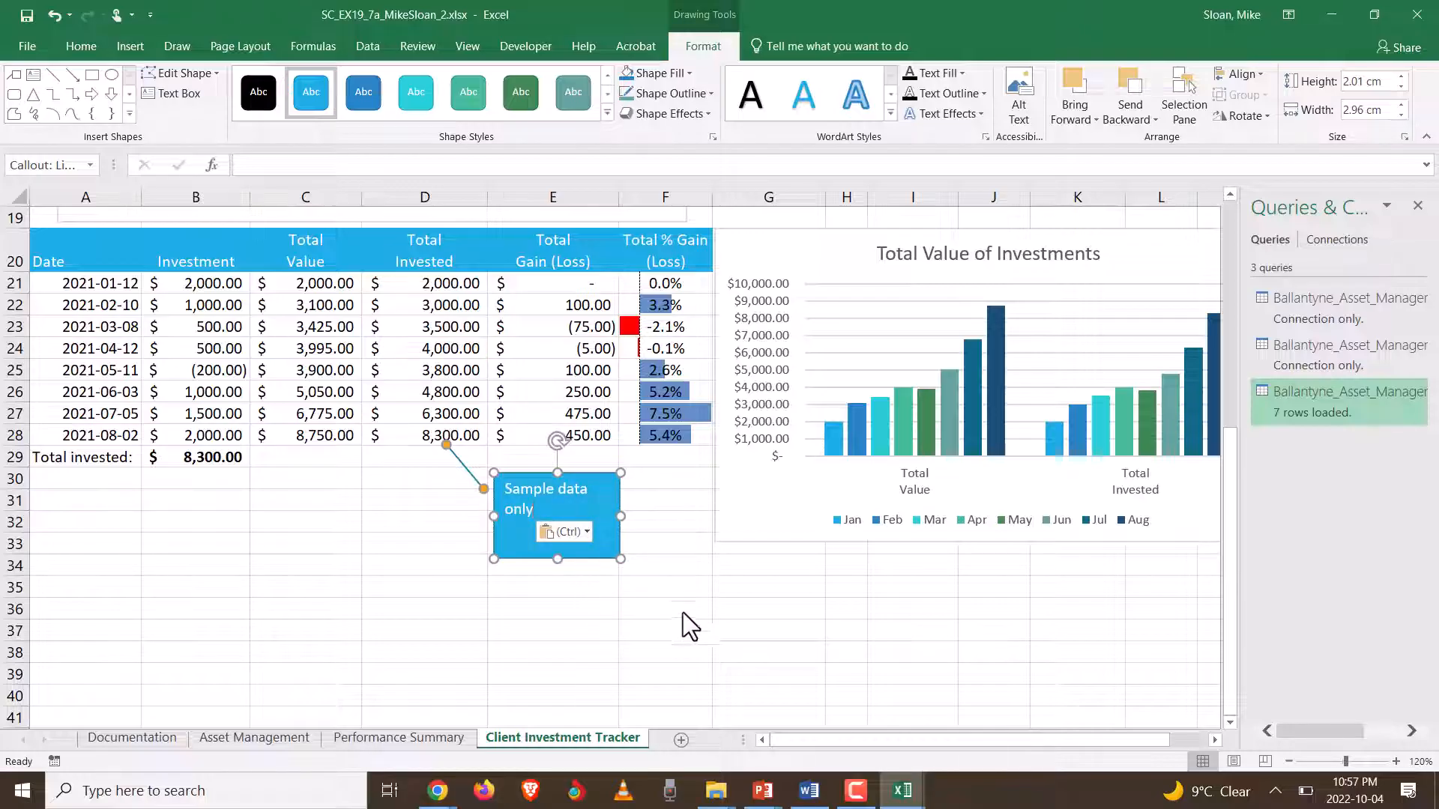
- Check step 16d in Word for the shape style, and in Excel reselect the callout, undoing its accidental move
click(823, 792)
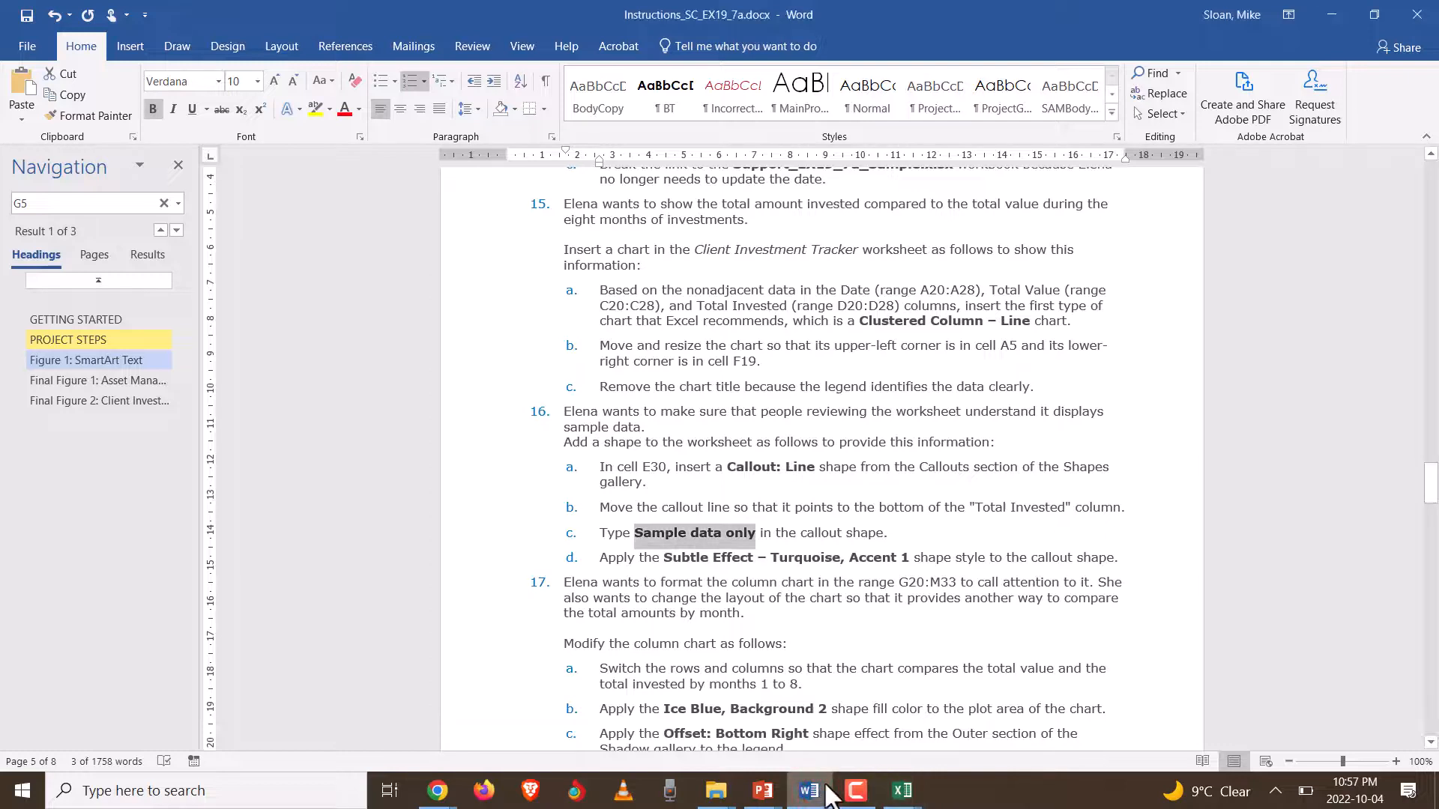
click(876, 559)
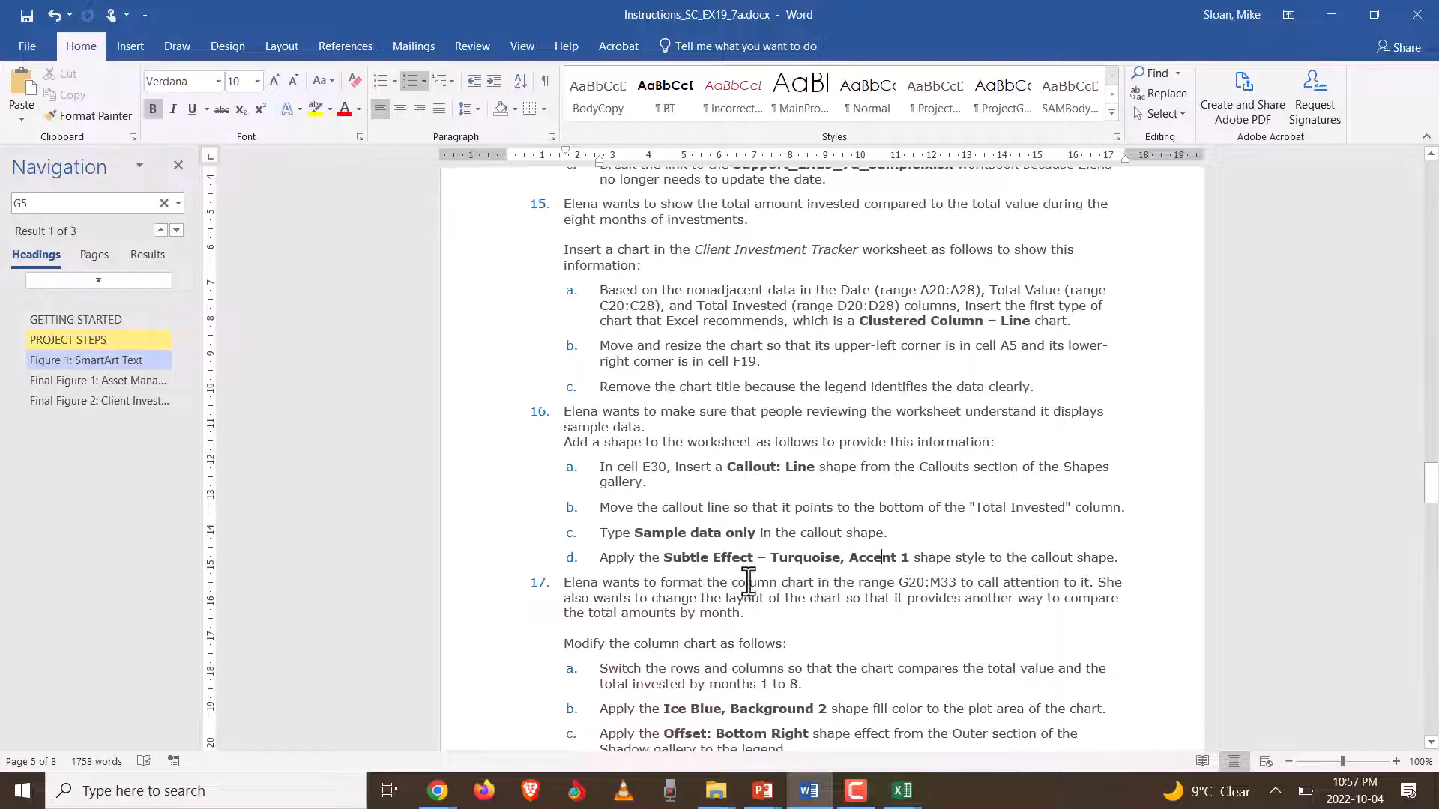
key(alt+Tab)
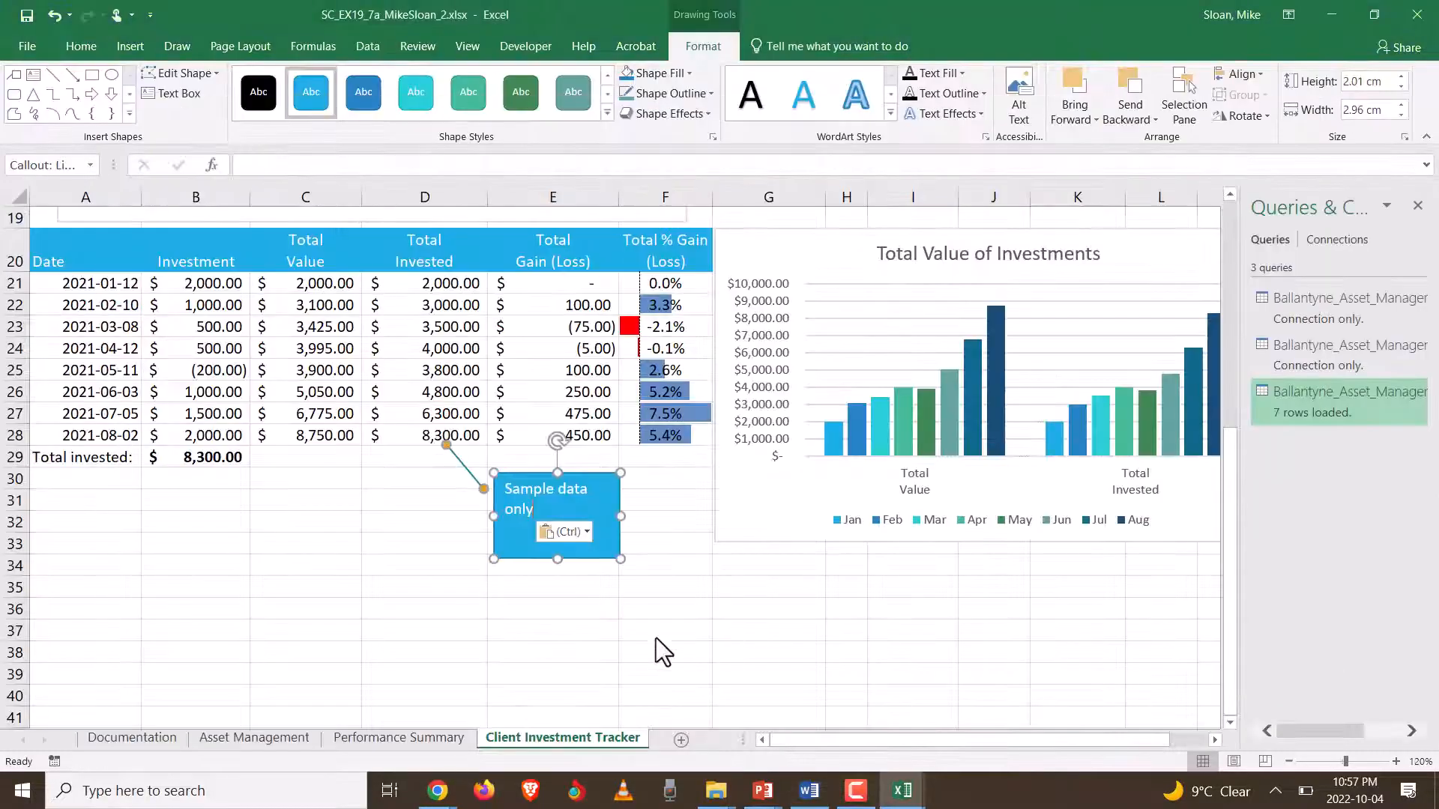
click(655, 641)
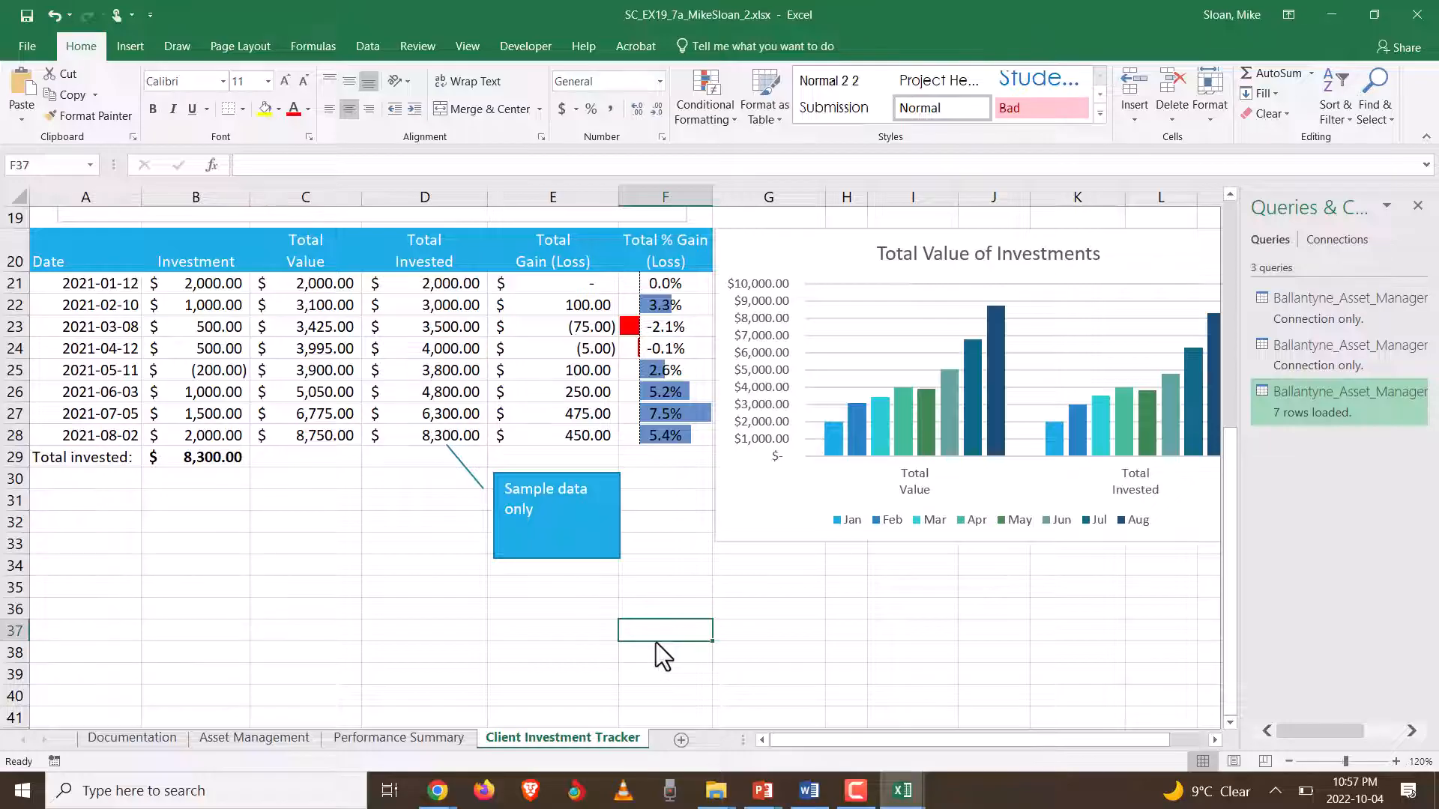
click(563, 540)
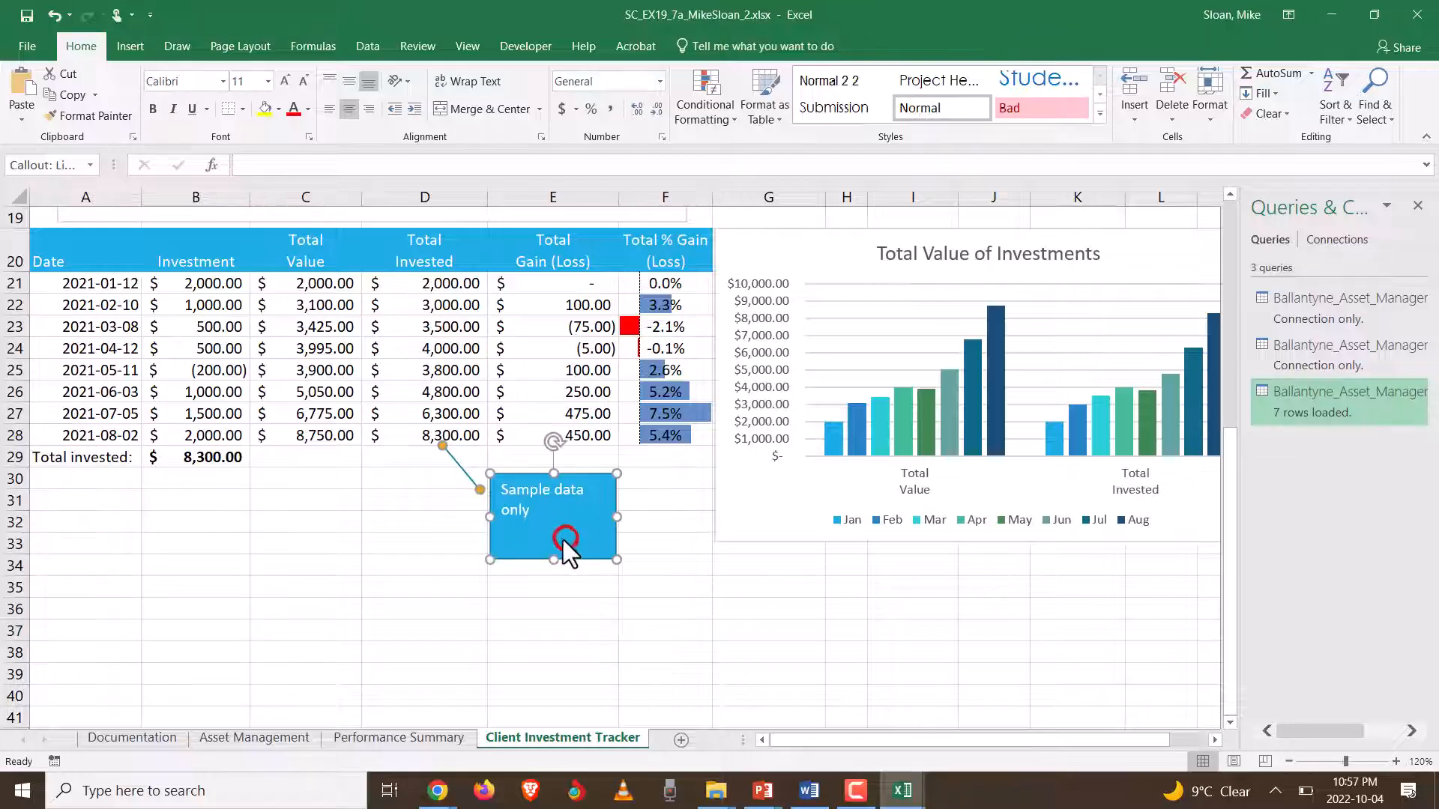
key(ctrl+z)
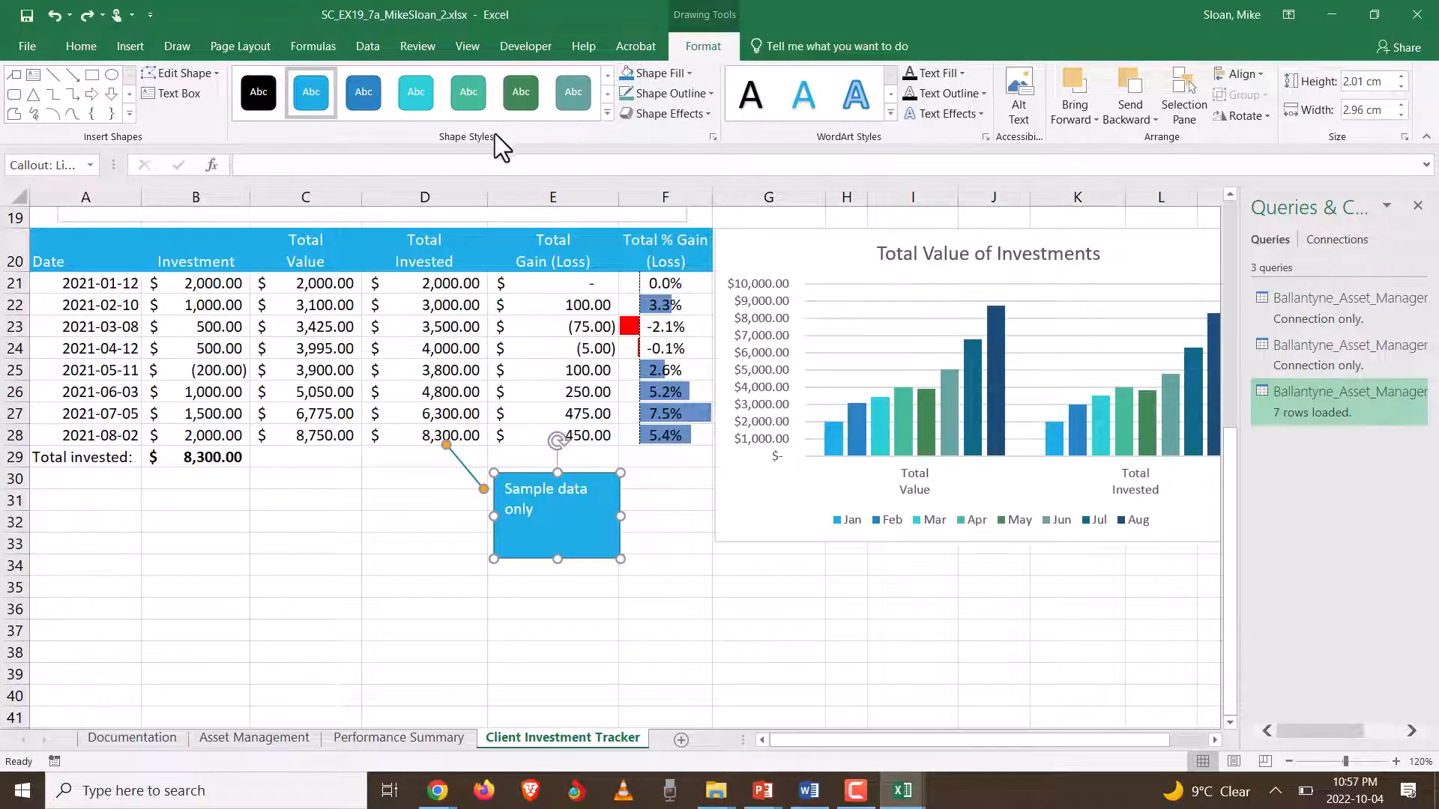
- Apply the Subtle Effect – Turquoise, Accent 1 shape style to the callout, rechecking step 16d in Word
click(603, 116)
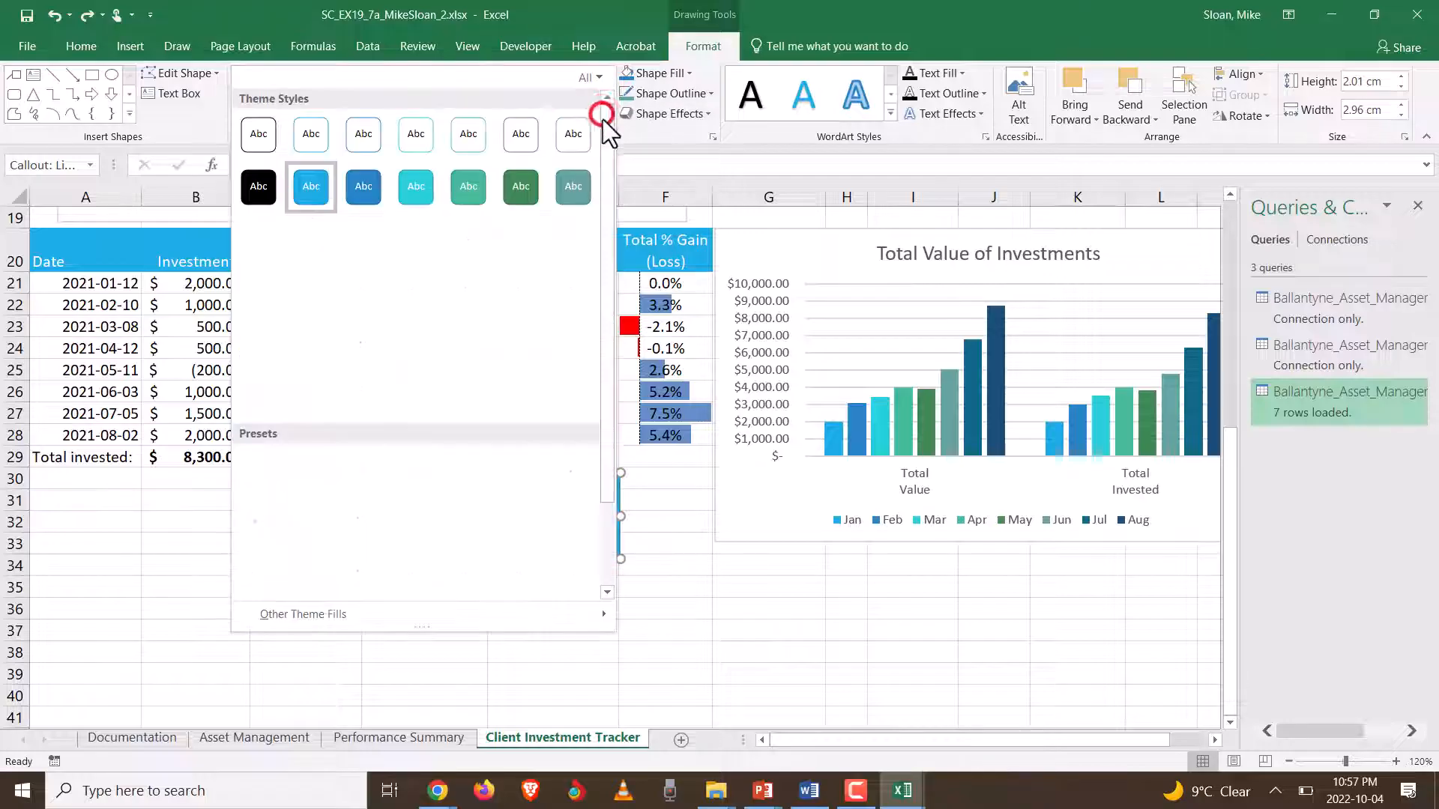
key(alt+Tab)
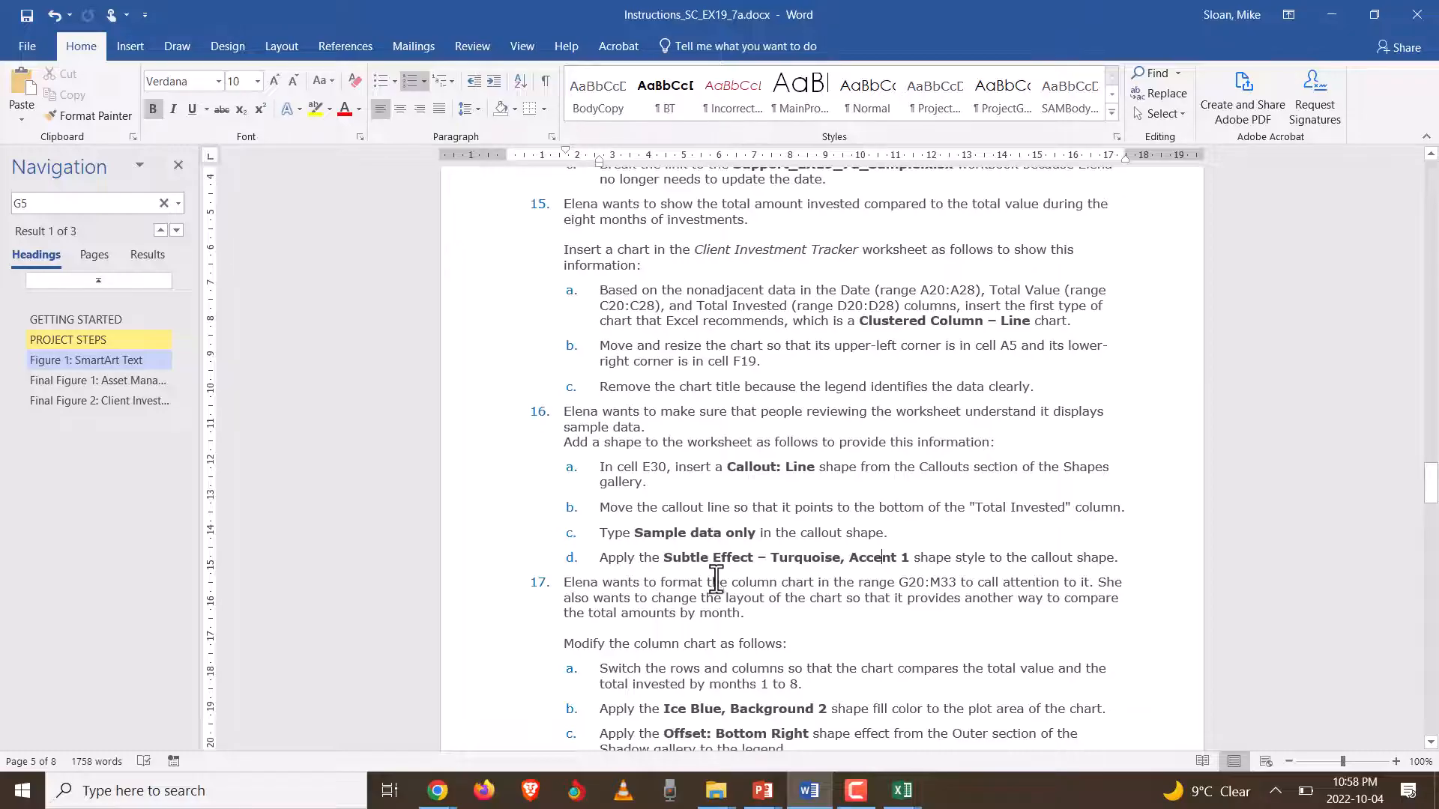
key(alt+Tab)
click(608, 112)
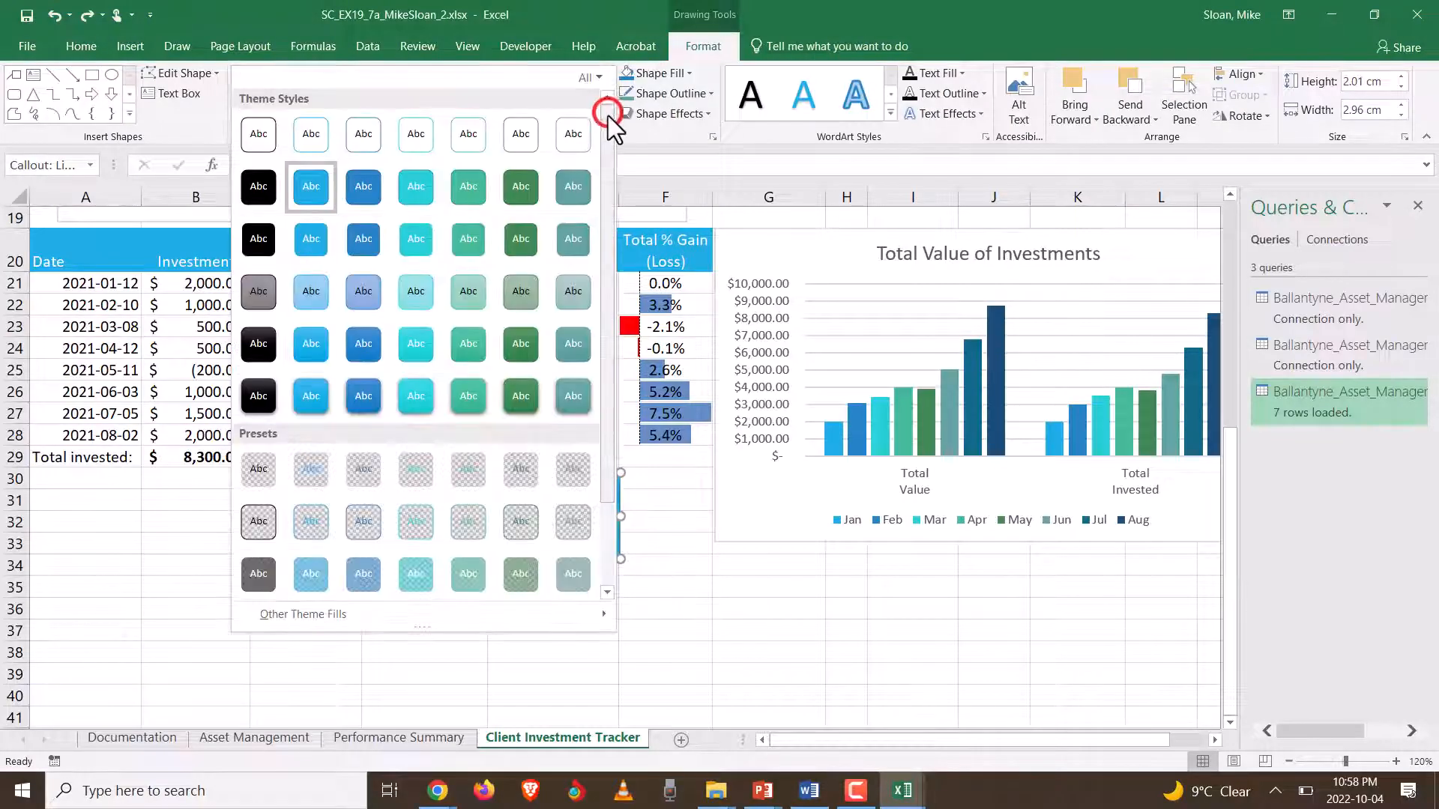
click(322, 296)
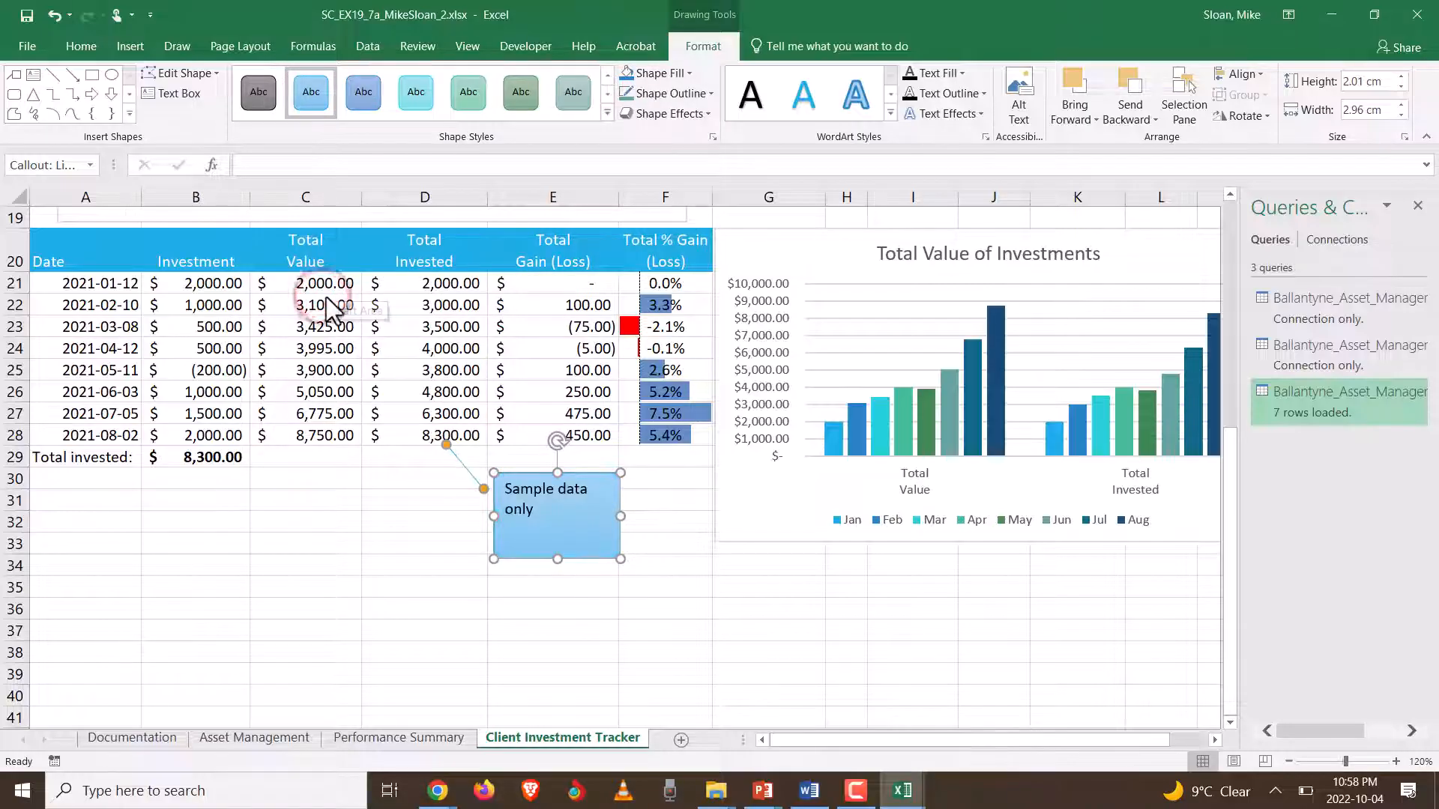
- Read step 17 in Word about modifying the column chart in G20:M33, glancing at the chart in Excel
click(802, 796)
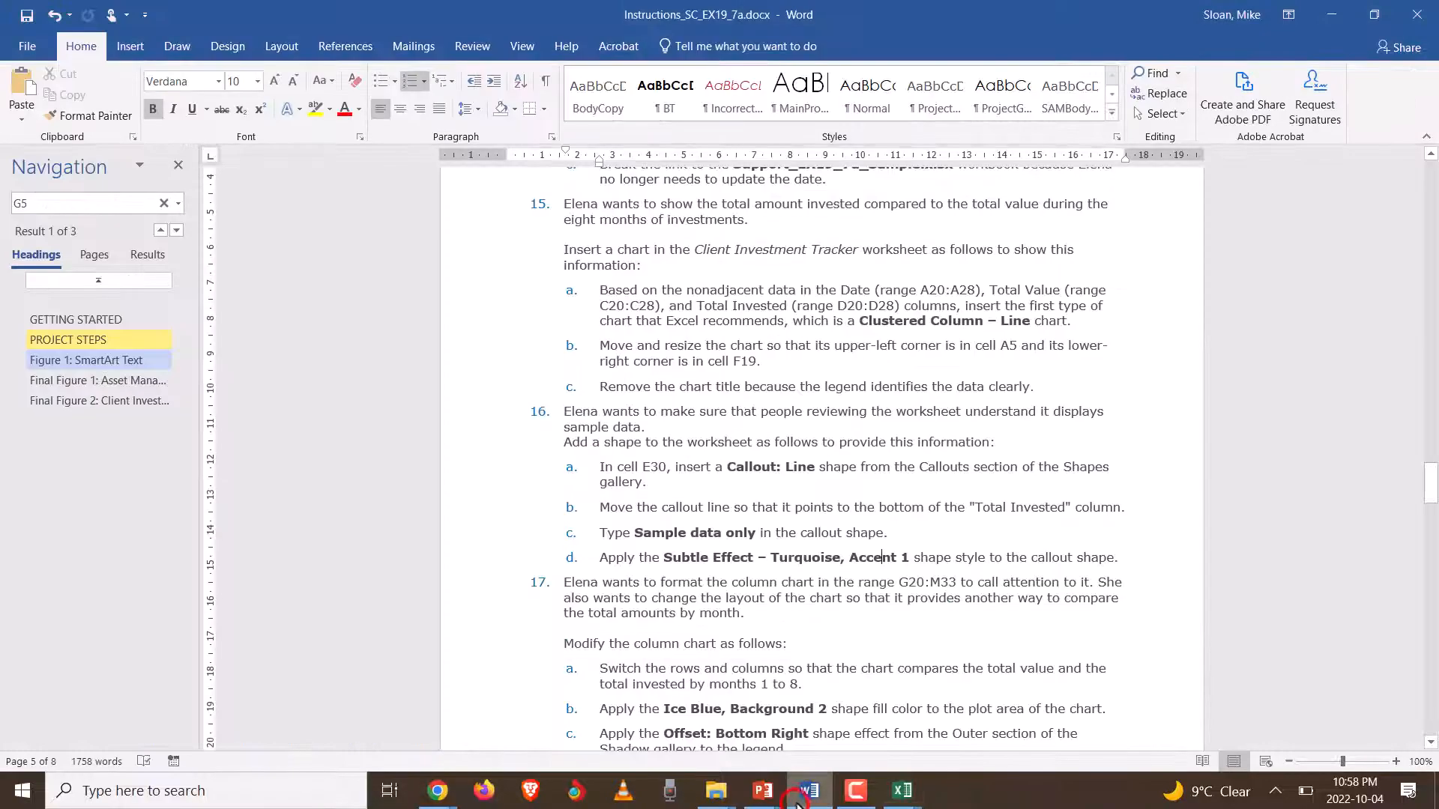
scroll(768, 632, down, 8)
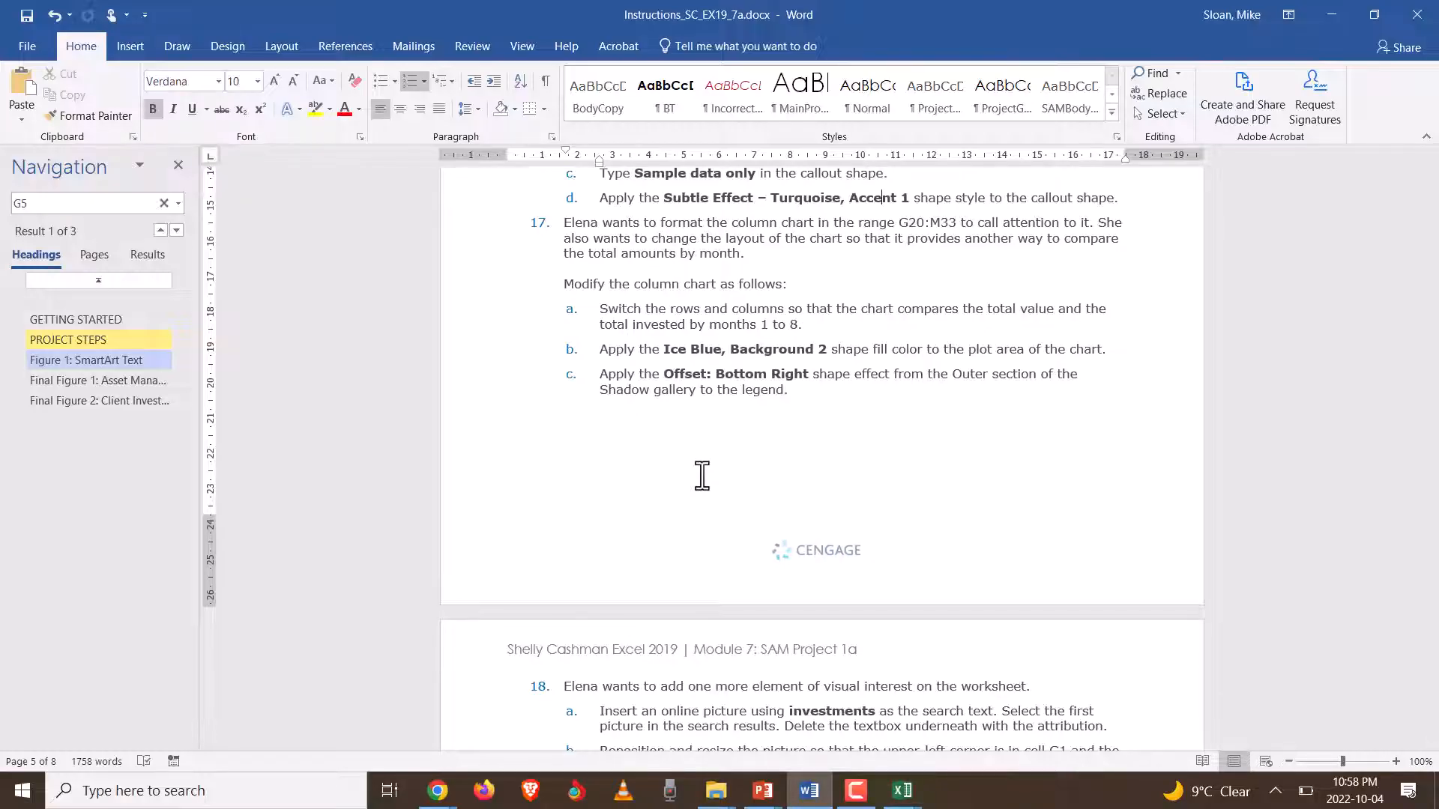
mouse_move(902, 790)
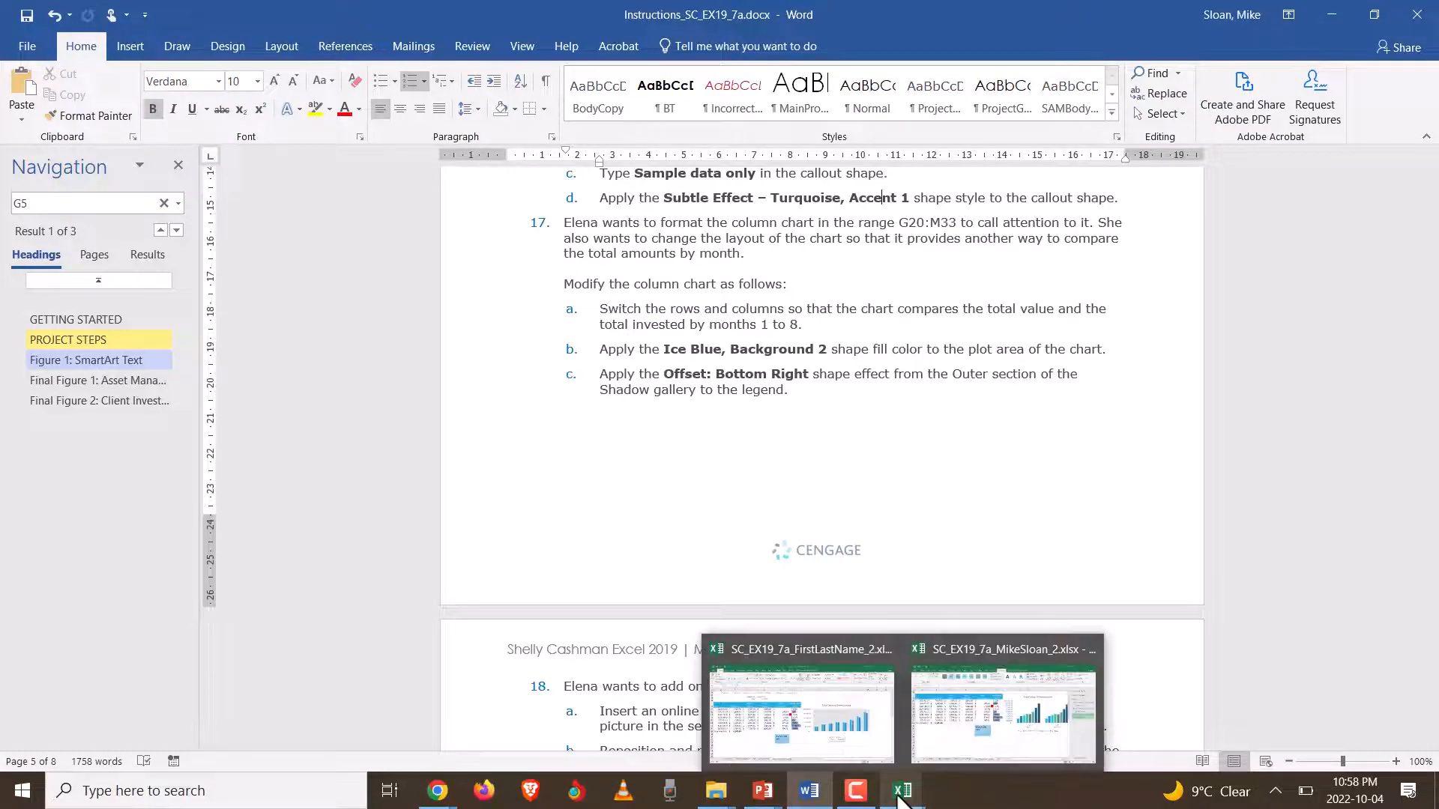
click(993, 728)
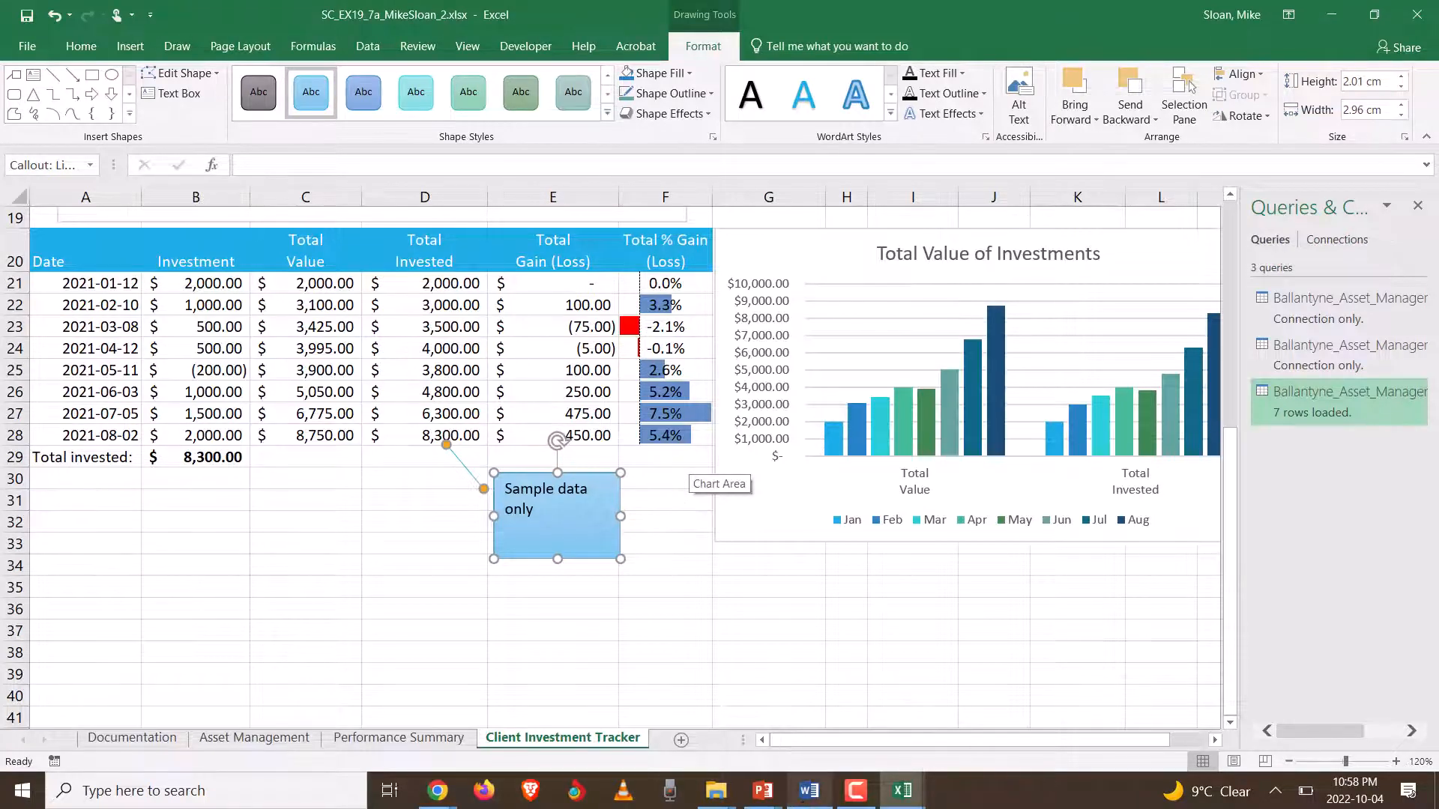
click(809, 791)
click(825, 399)
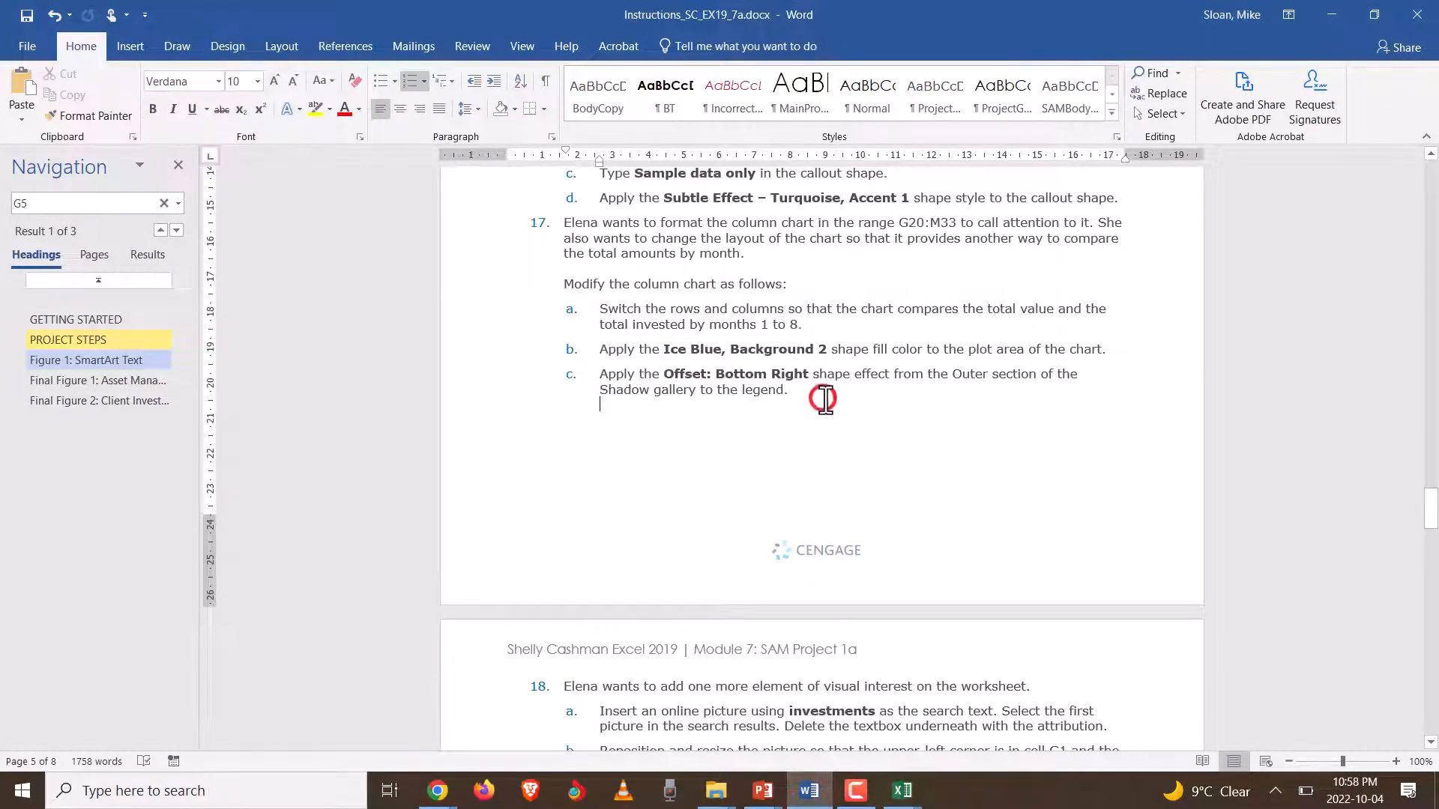
scroll(824, 401, down, 8)
scroll(825, 409, up, 10)
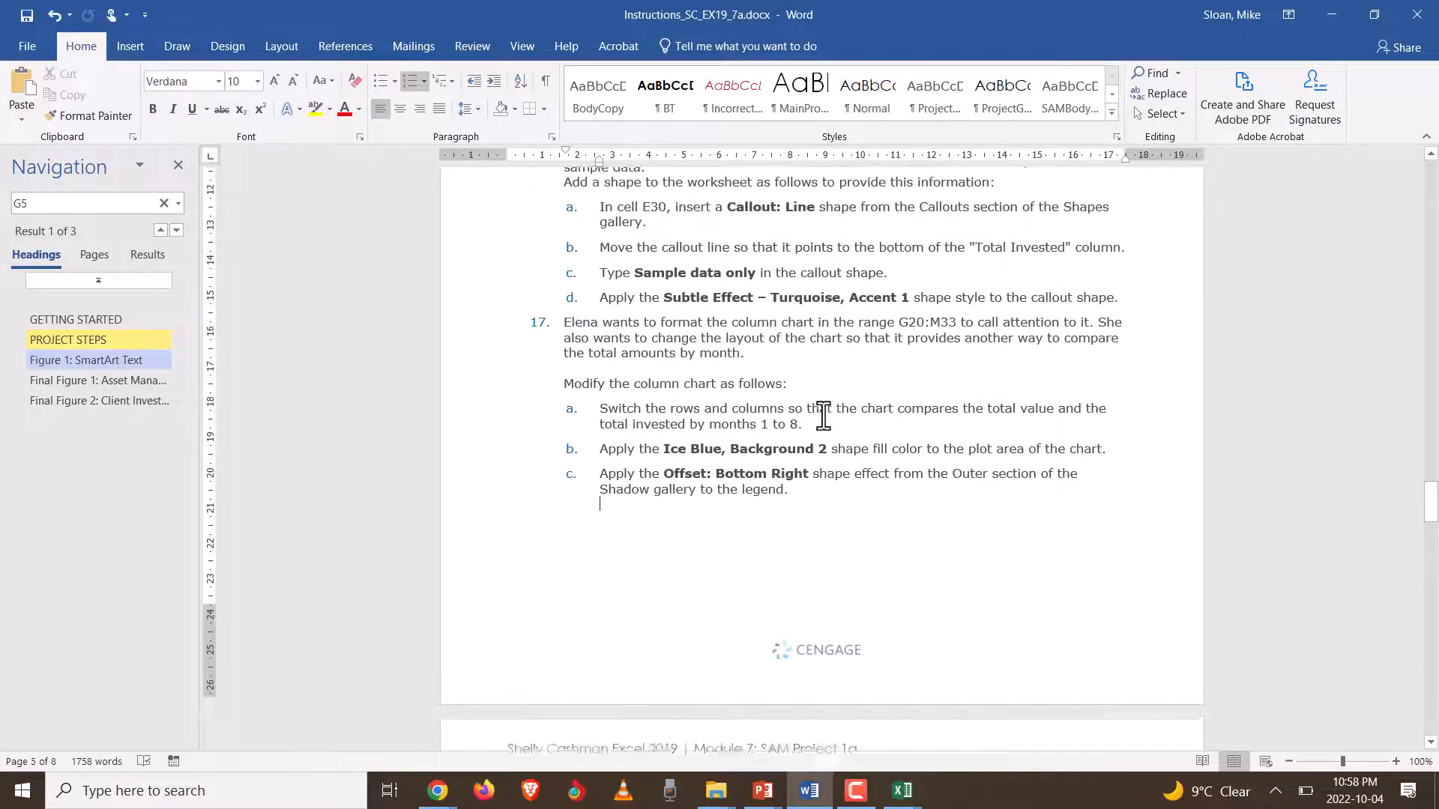
scroll(821, 412, down, 2)
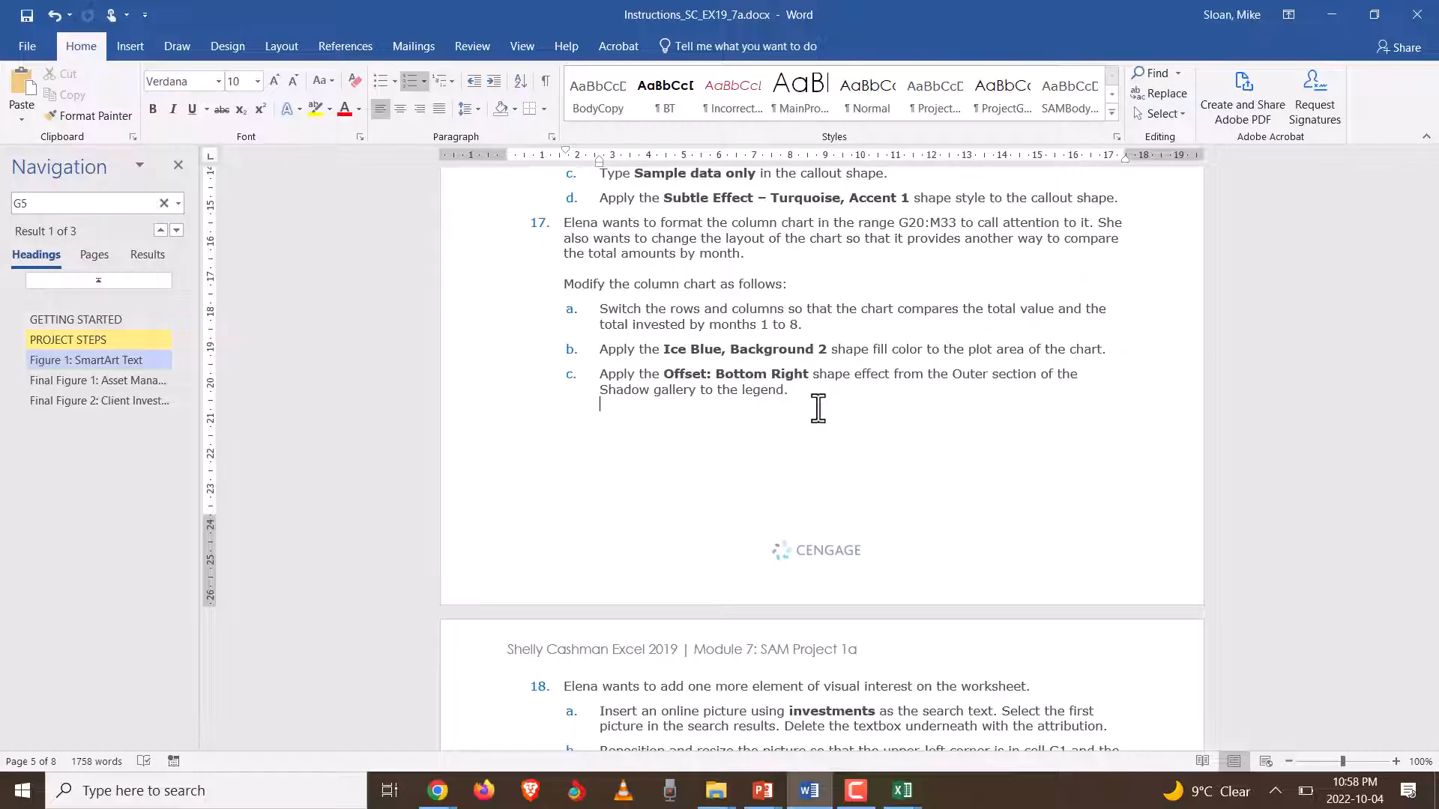
- Switch to Excel and swap the rows and columns of the Total Value of Investments column chart
key(alt+Tab)
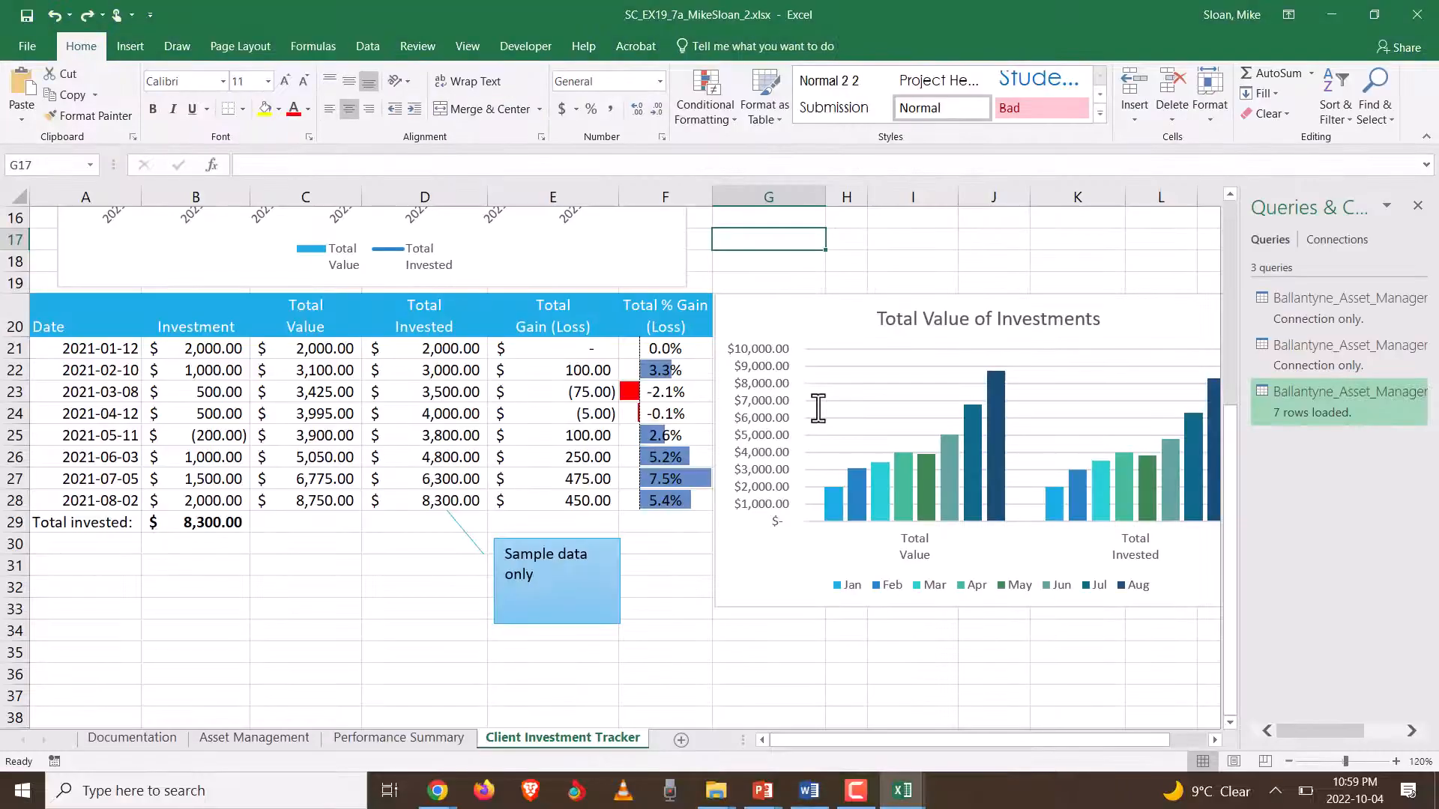
click(757, 321)
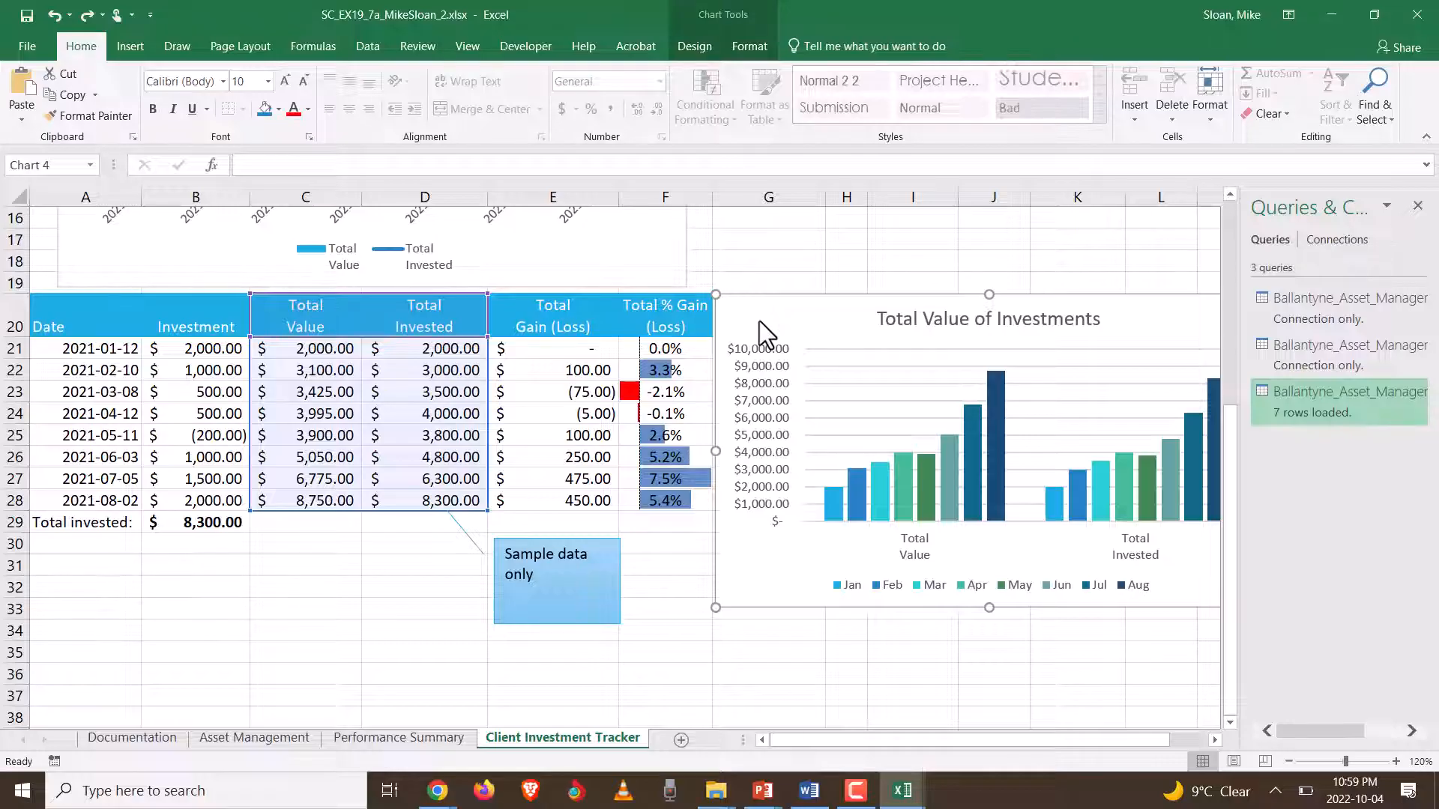
click(700, 43)
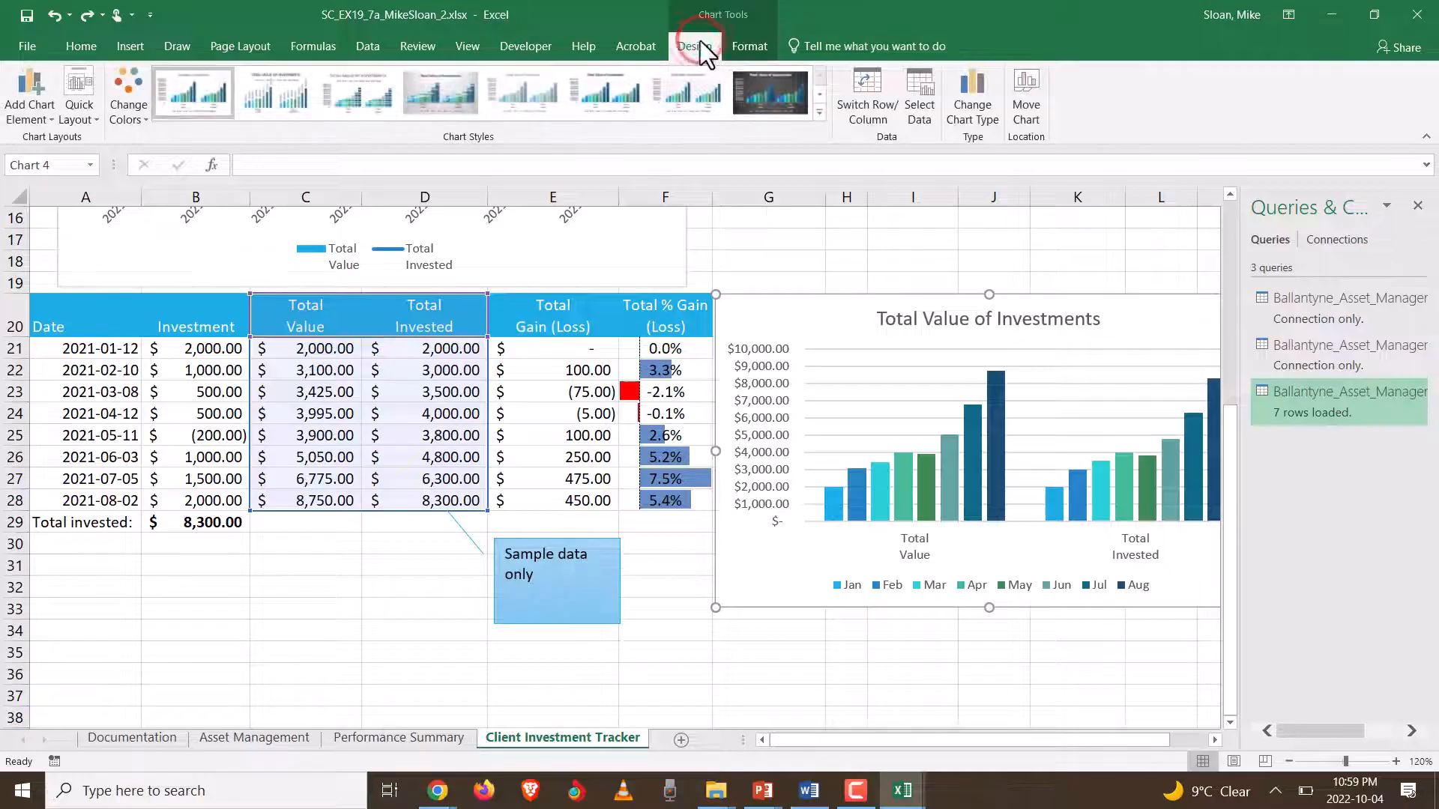
click(861, 110)
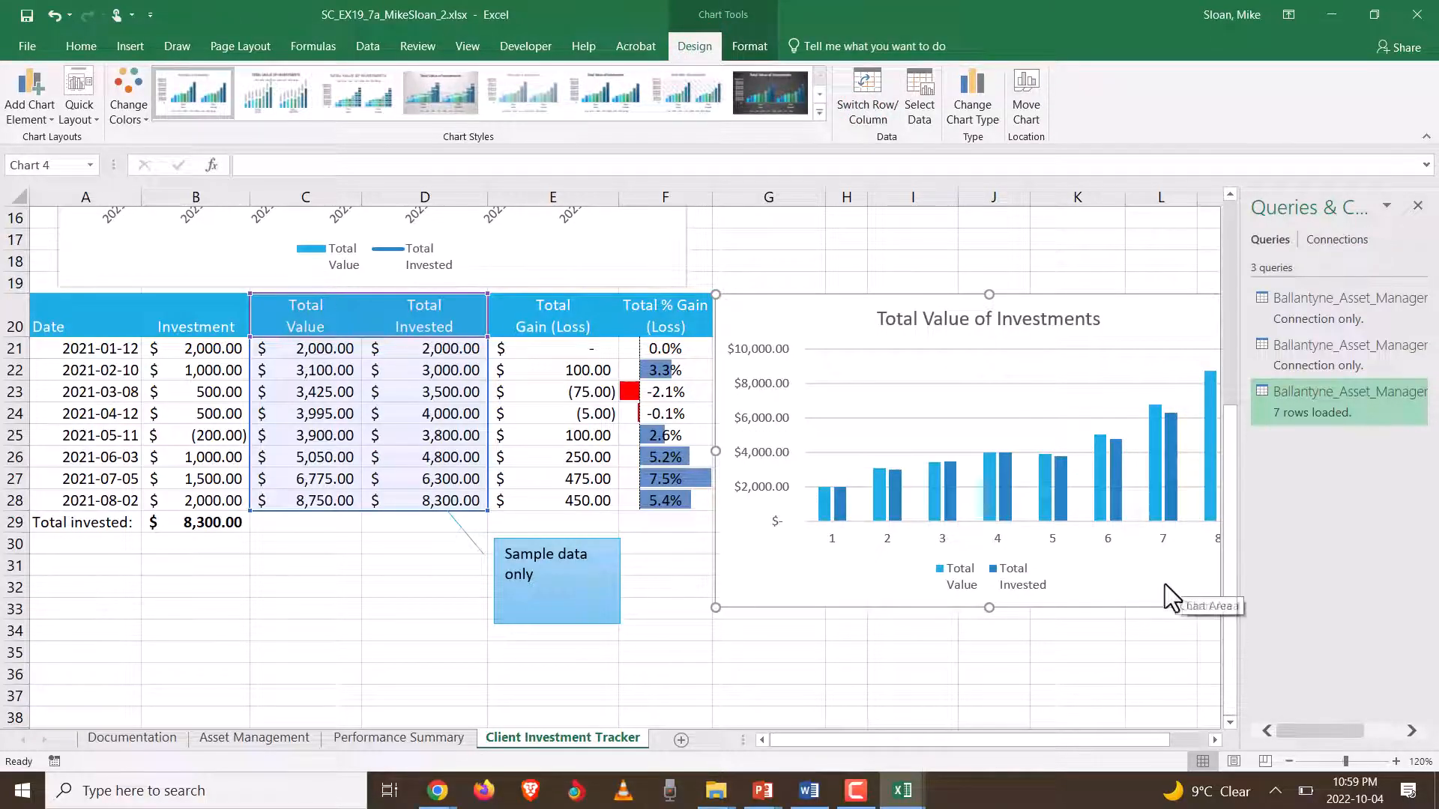
- Check step 17b in Word, and in Excel select the plot area of the column chart
click(811, 792)
scroll(824, 529, up, 7)
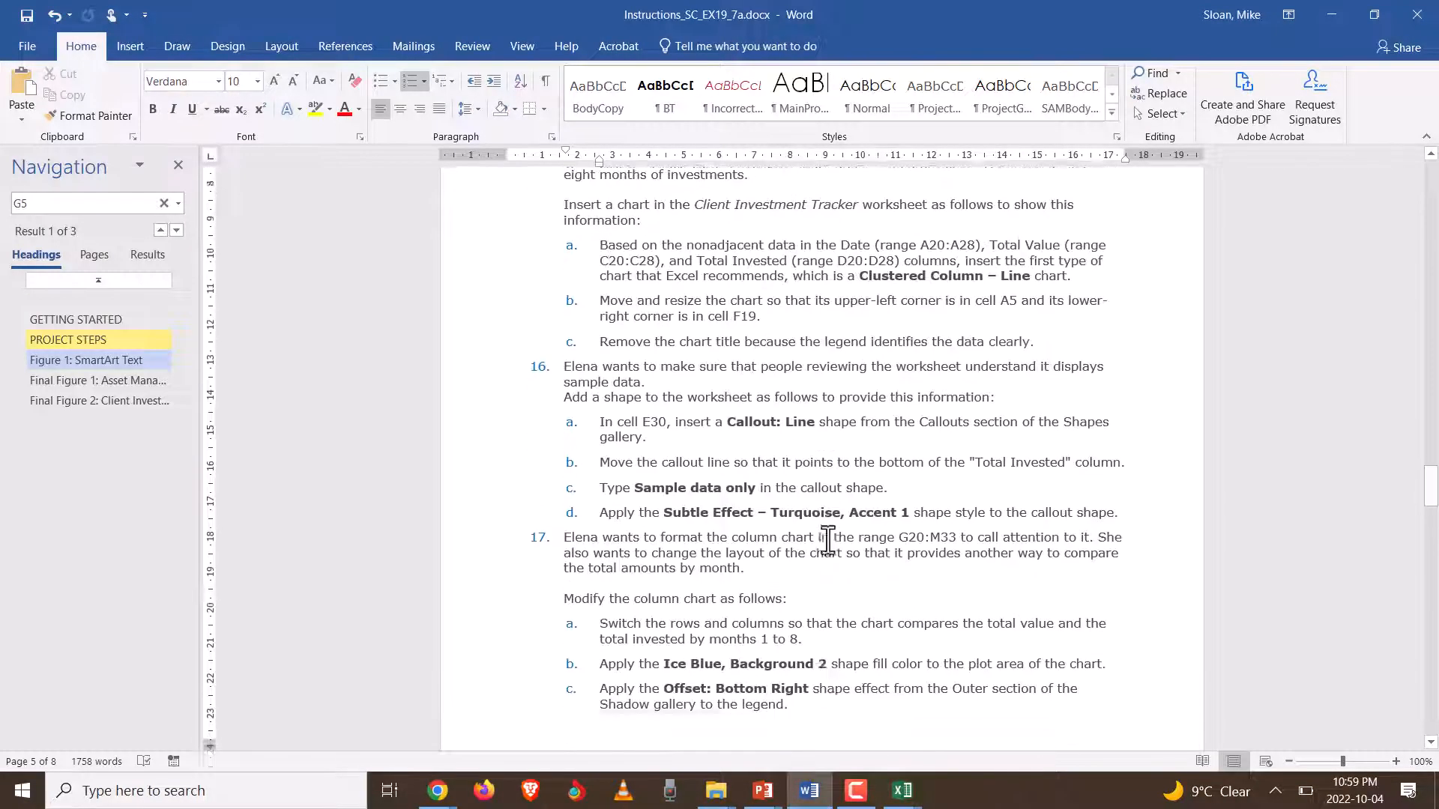
scroll(829, 547, down, 5)
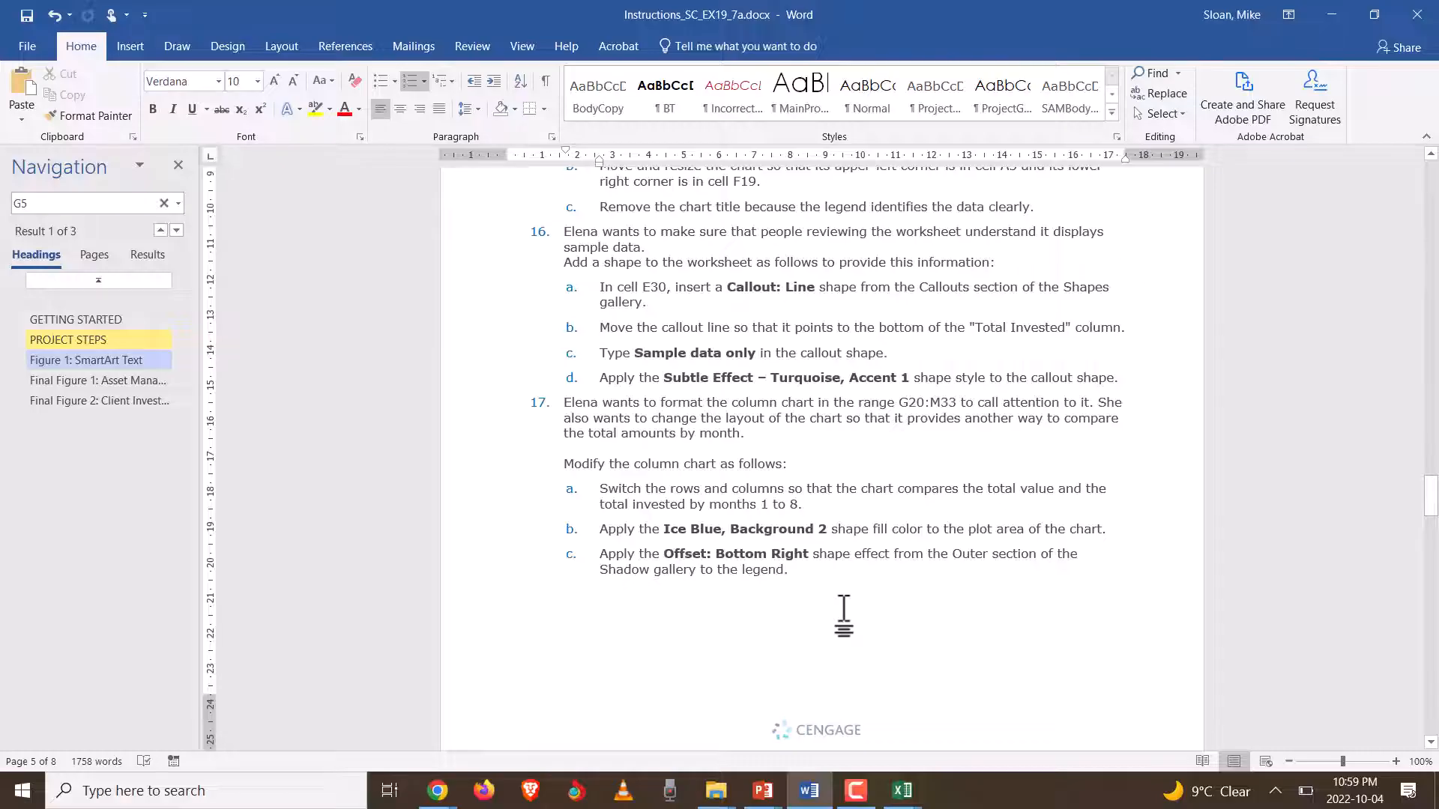
key(alt+Tab)
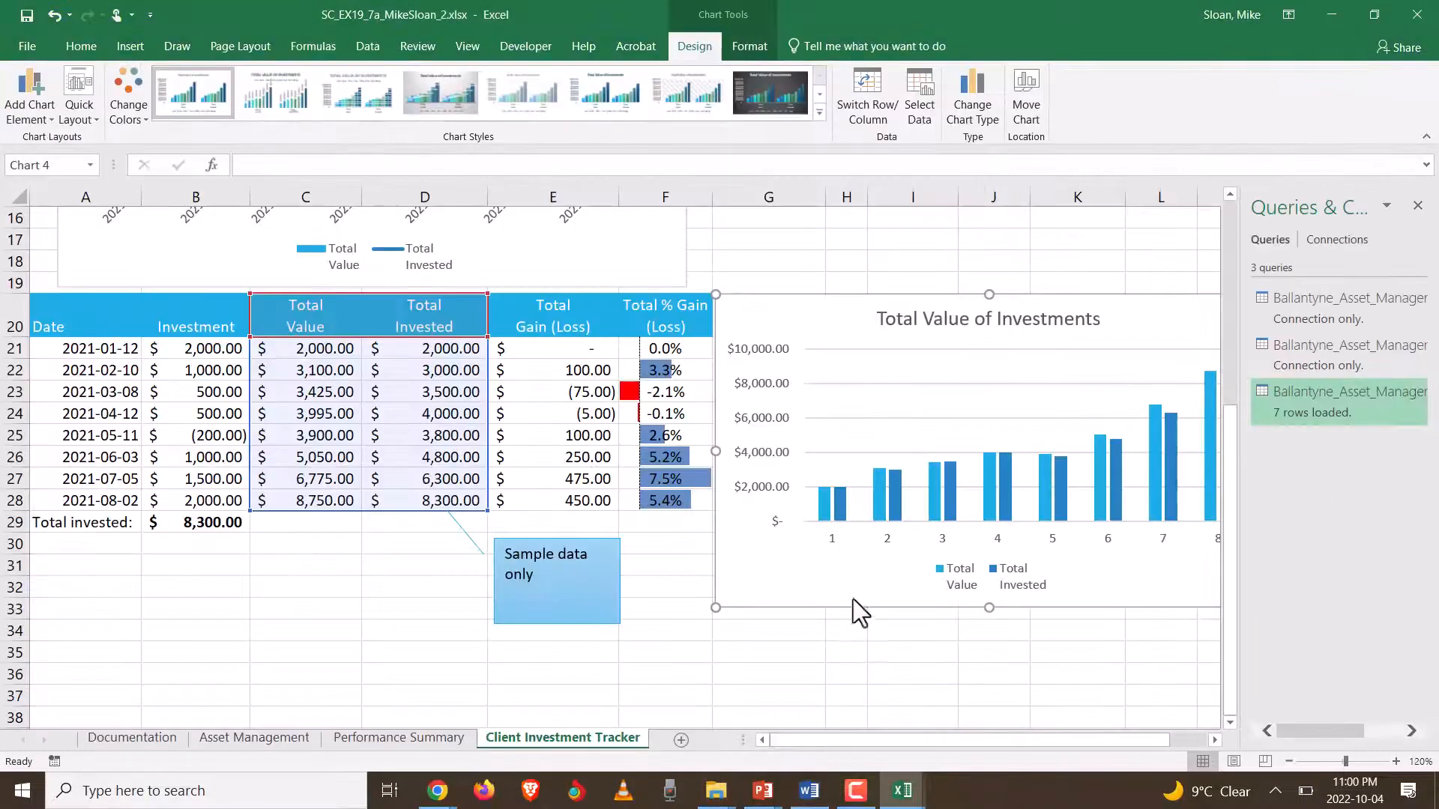
click(878, 371)
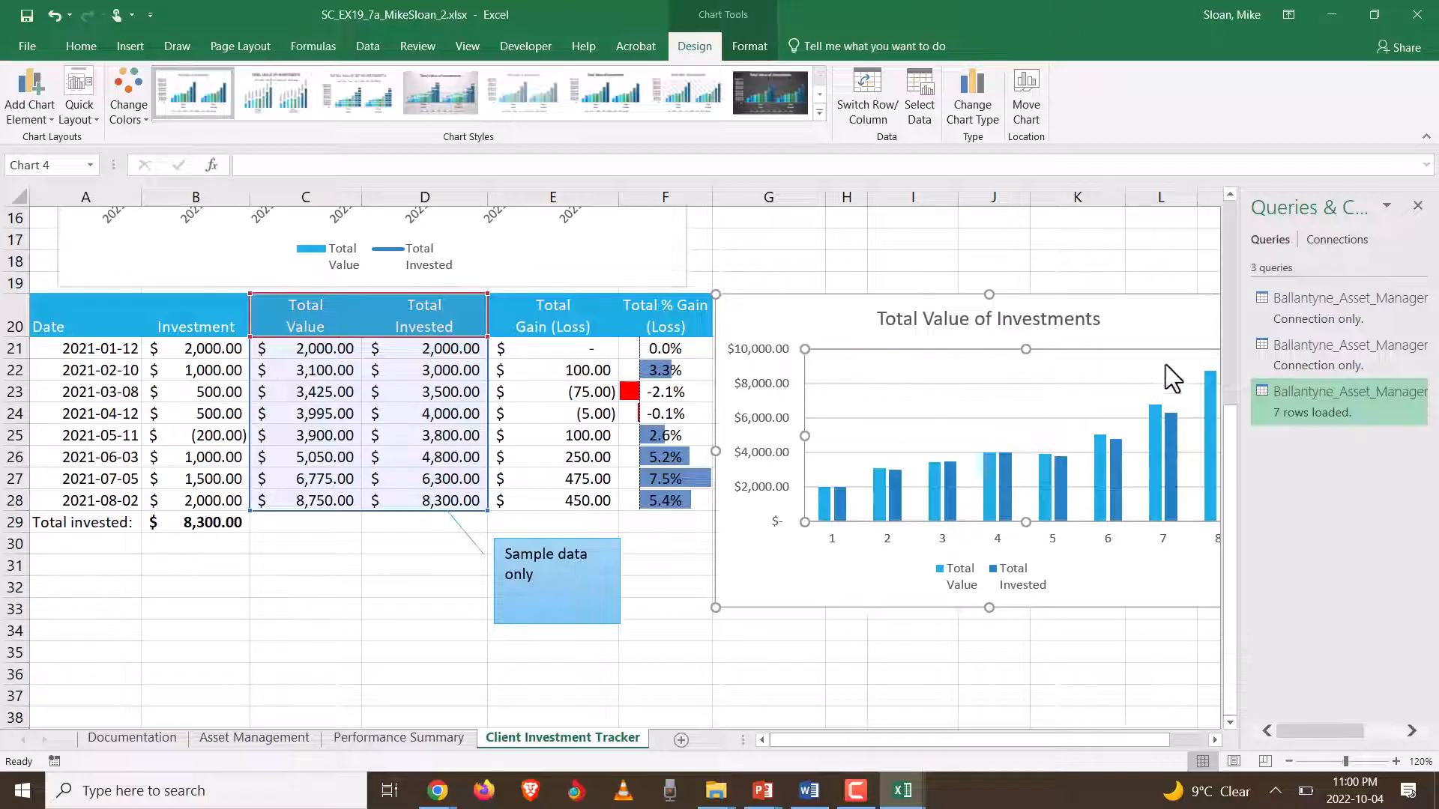
click(927, 406)
click(927, 468)
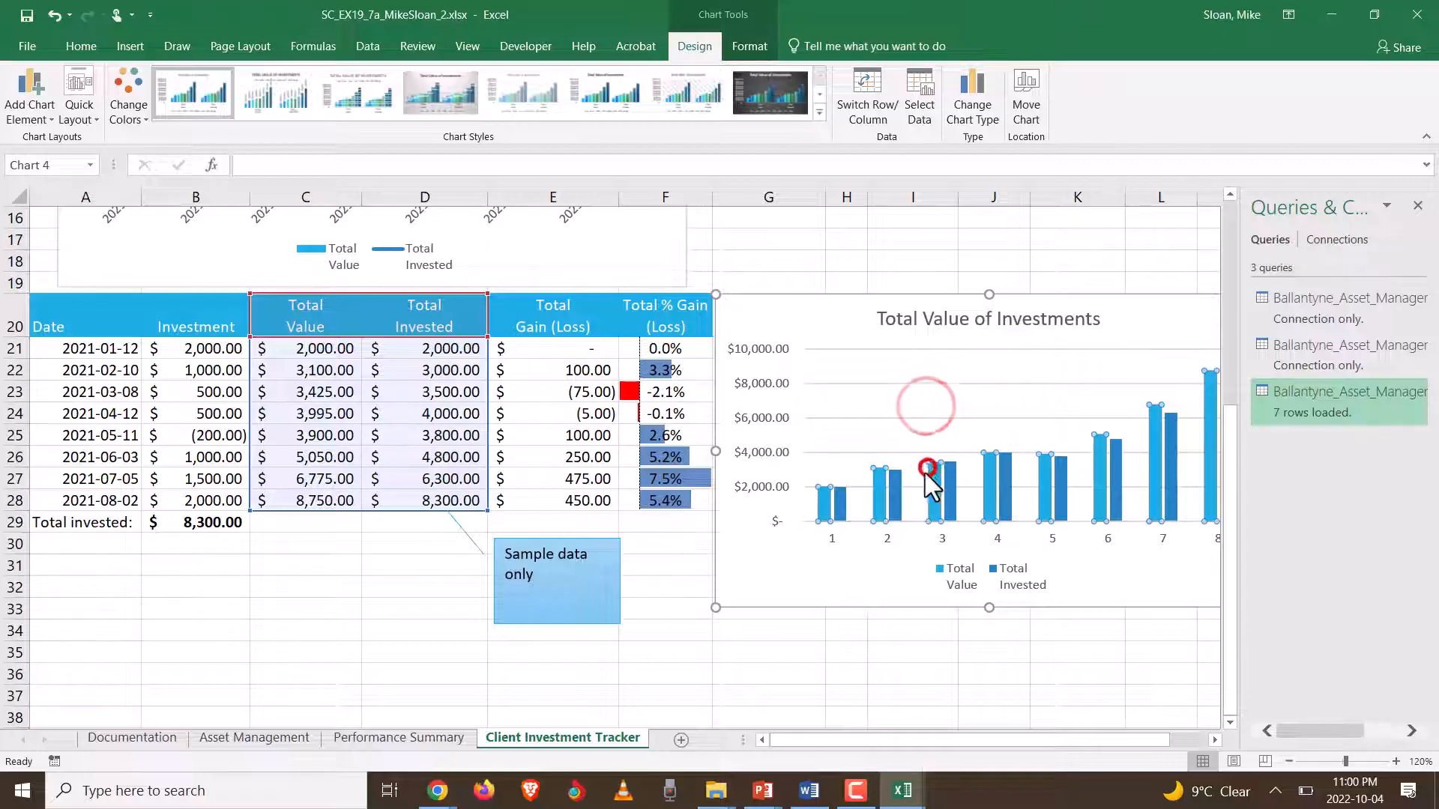
click(848, 363)
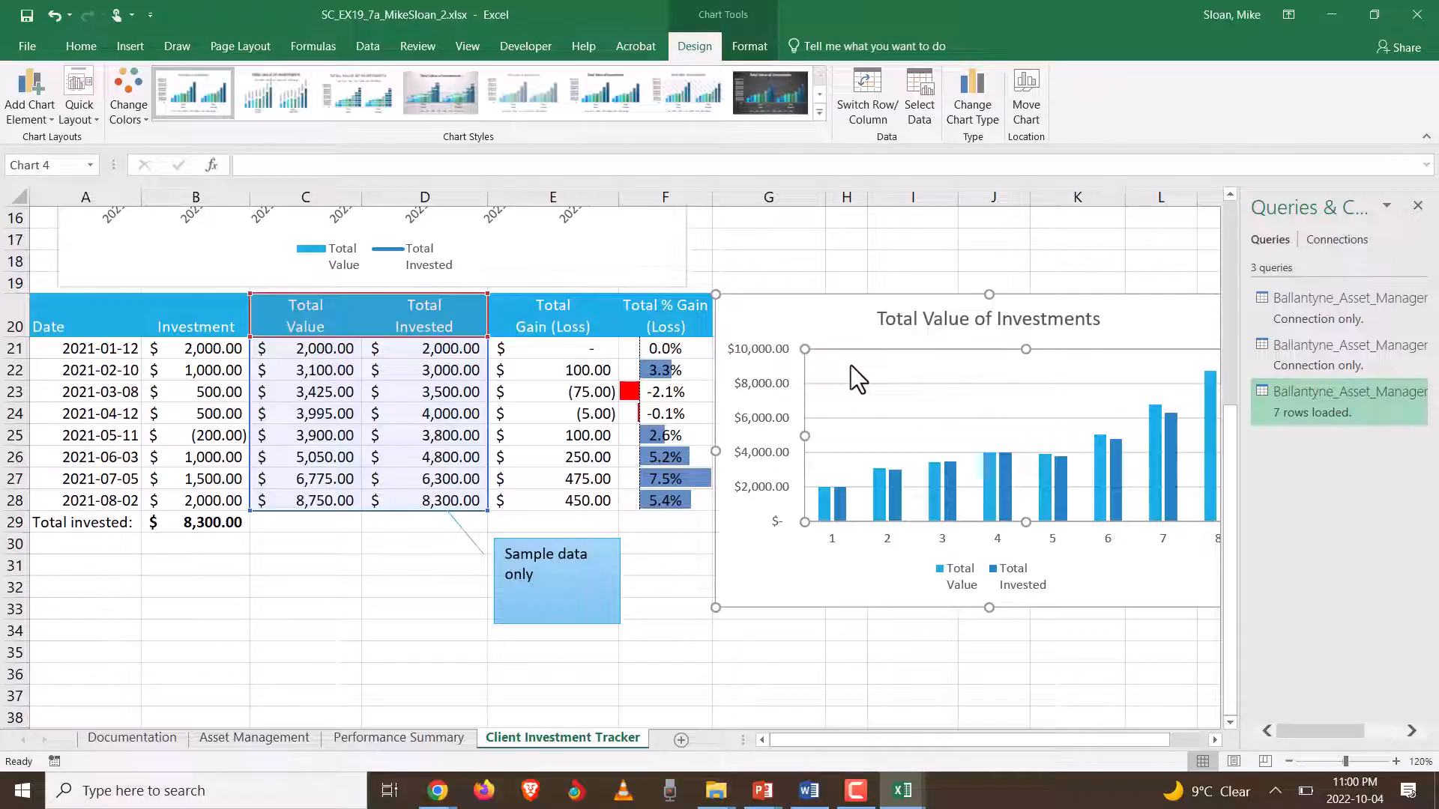
- Apply the Ice Blue, Background 2 shape fill to the chart's plot area, rechecking step 17b in Word
click(740, 46)
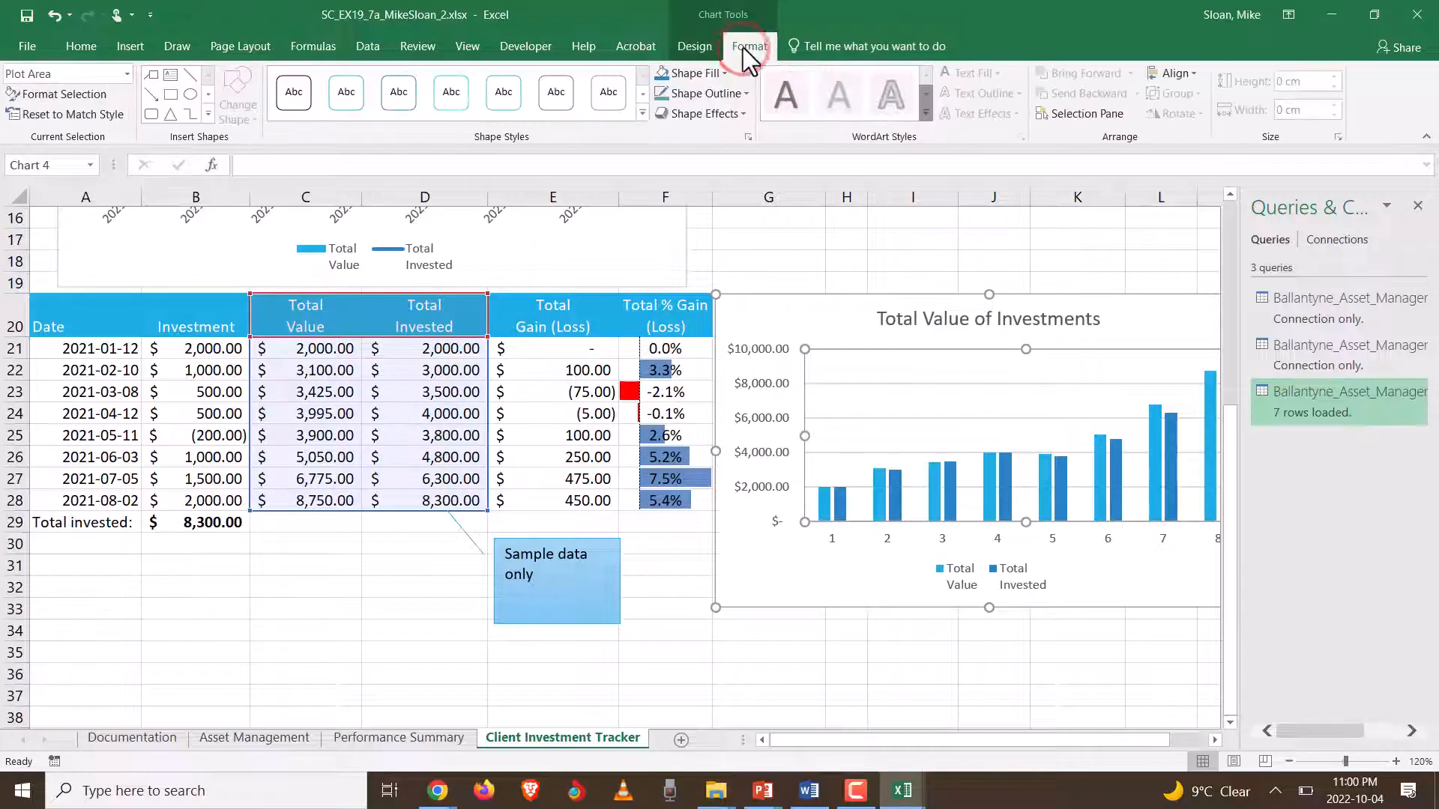
click(722, 73)
key(alt+Tab)
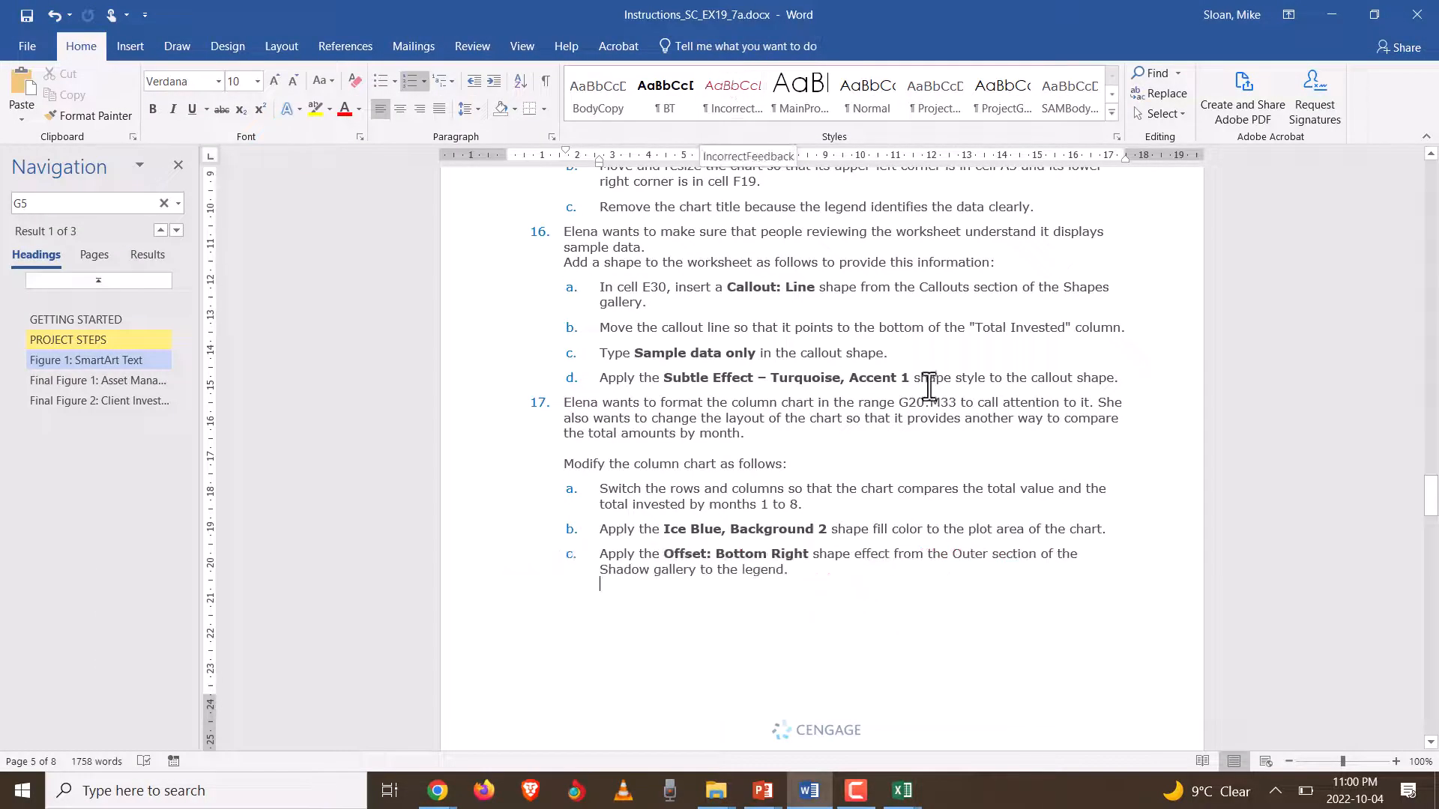
key(alt+Tab)
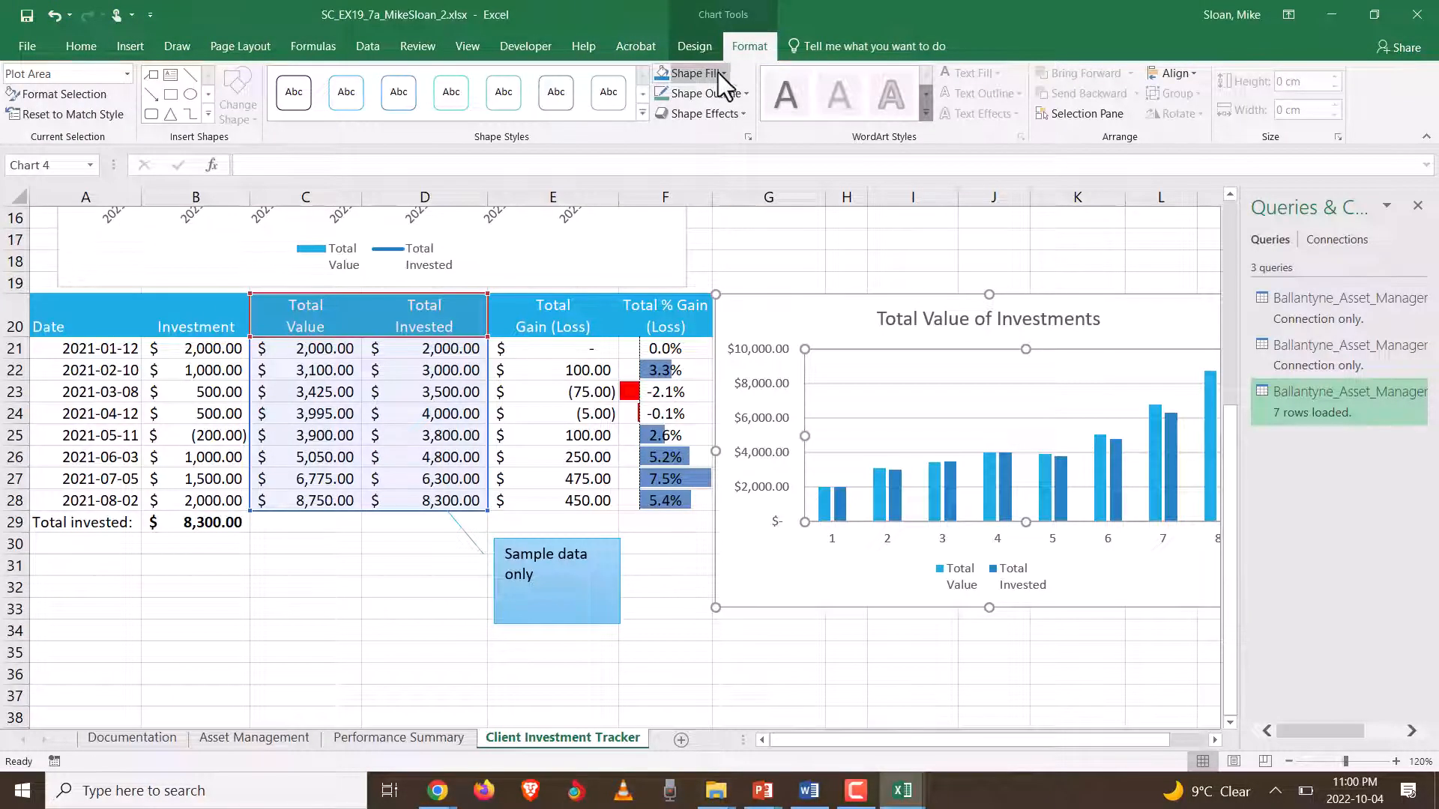
click(717, 73)
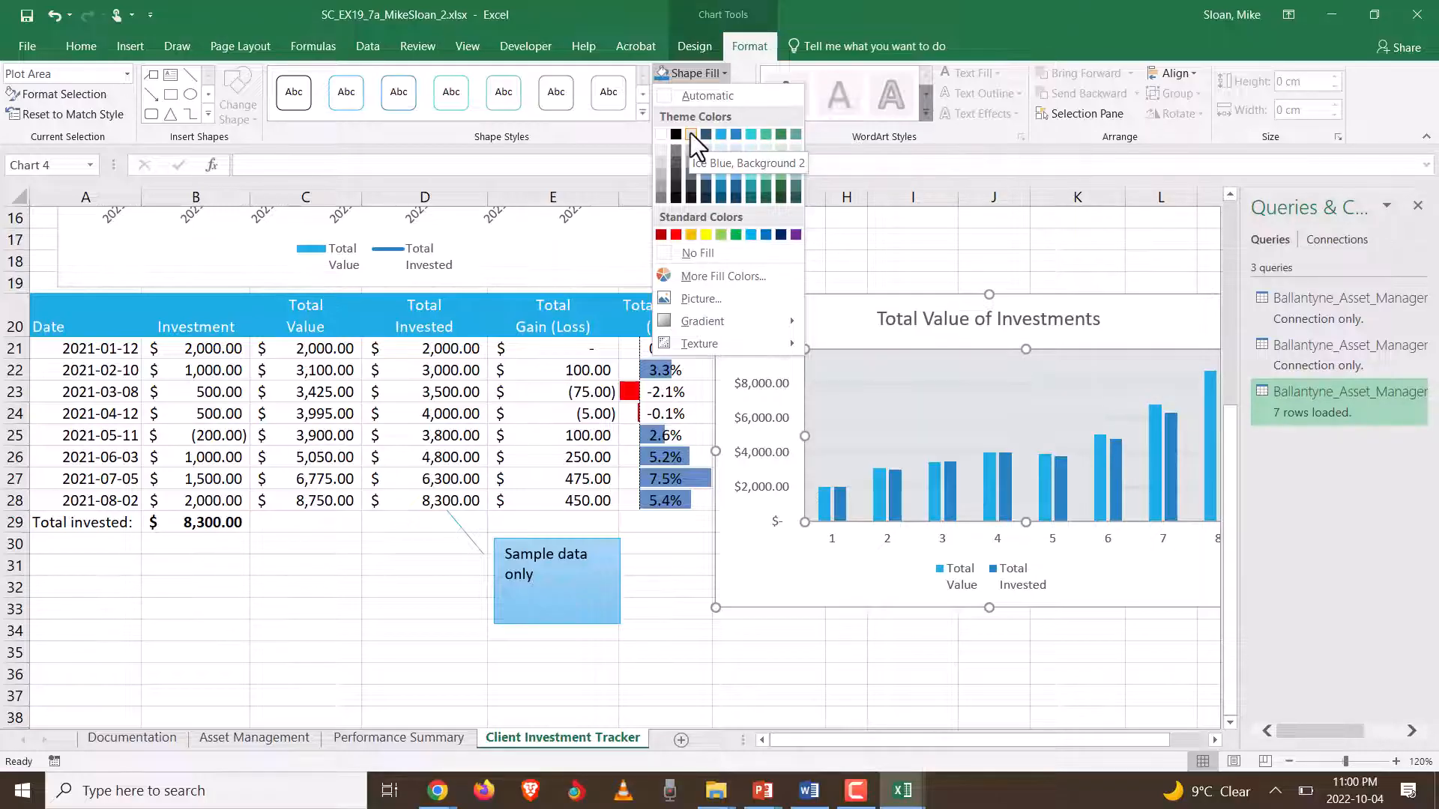
click(690, 133)
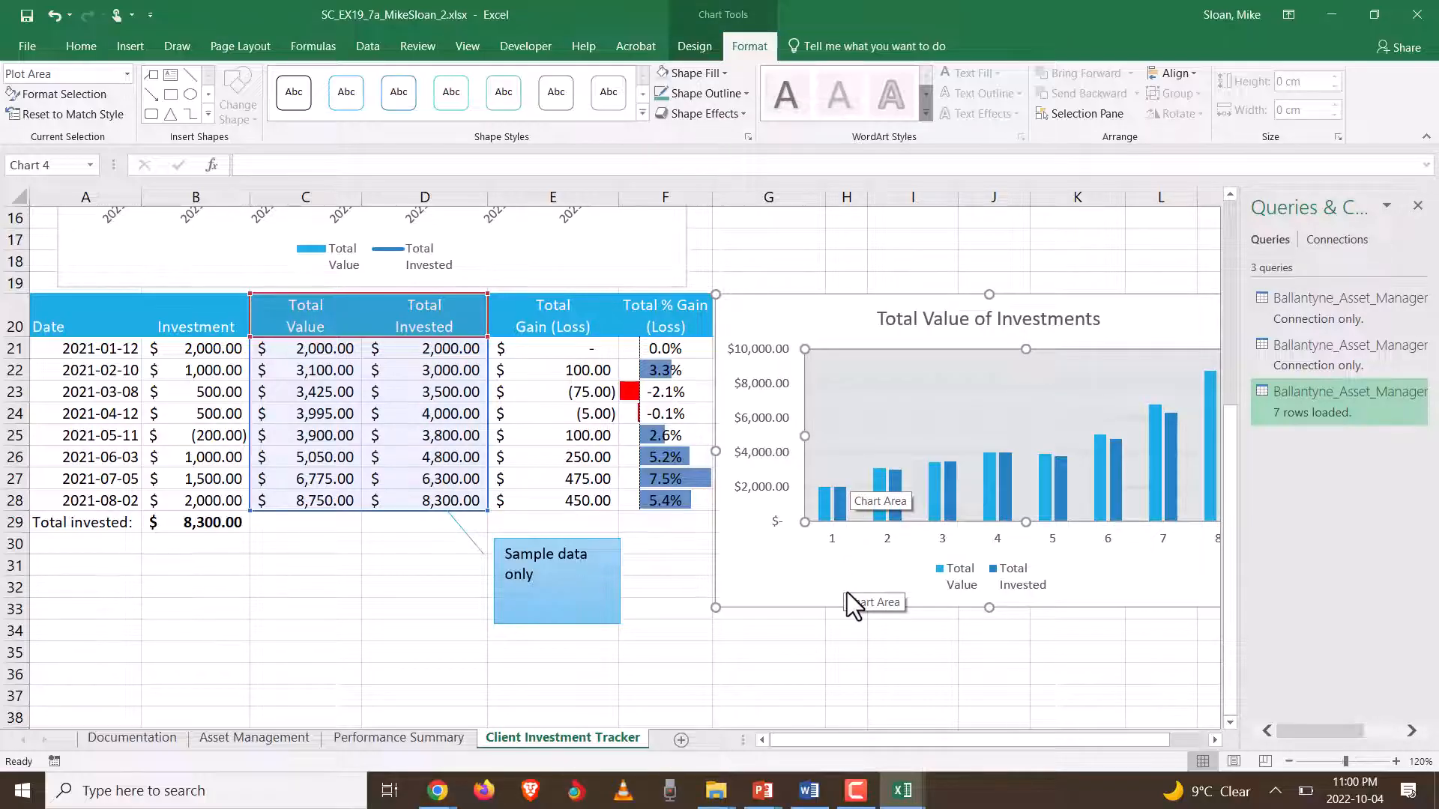
- Read step 17c in Word about the shadow effect, and in Excel select the column chart's legend
key(alt+Tab)
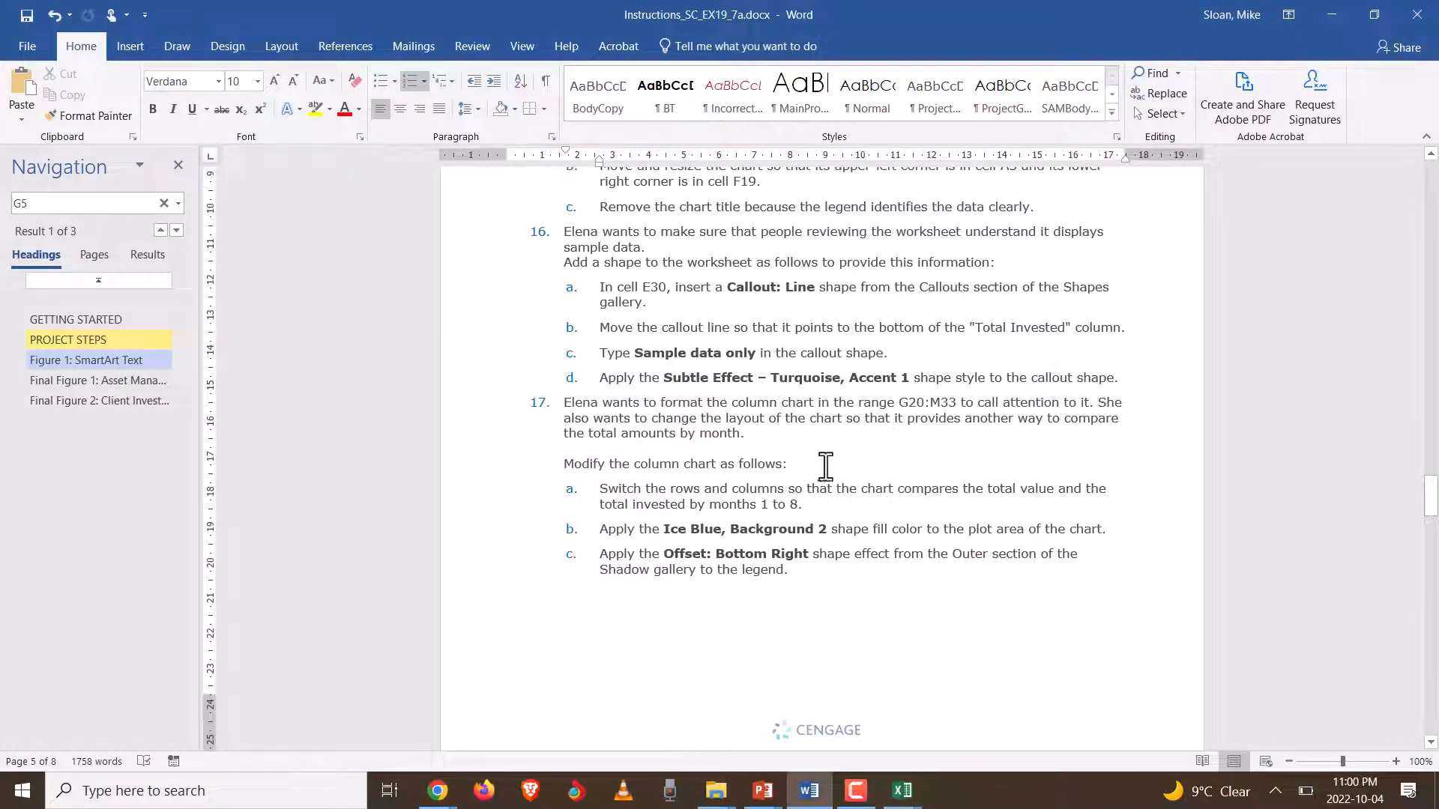
scroll(813, 465, down, 3)
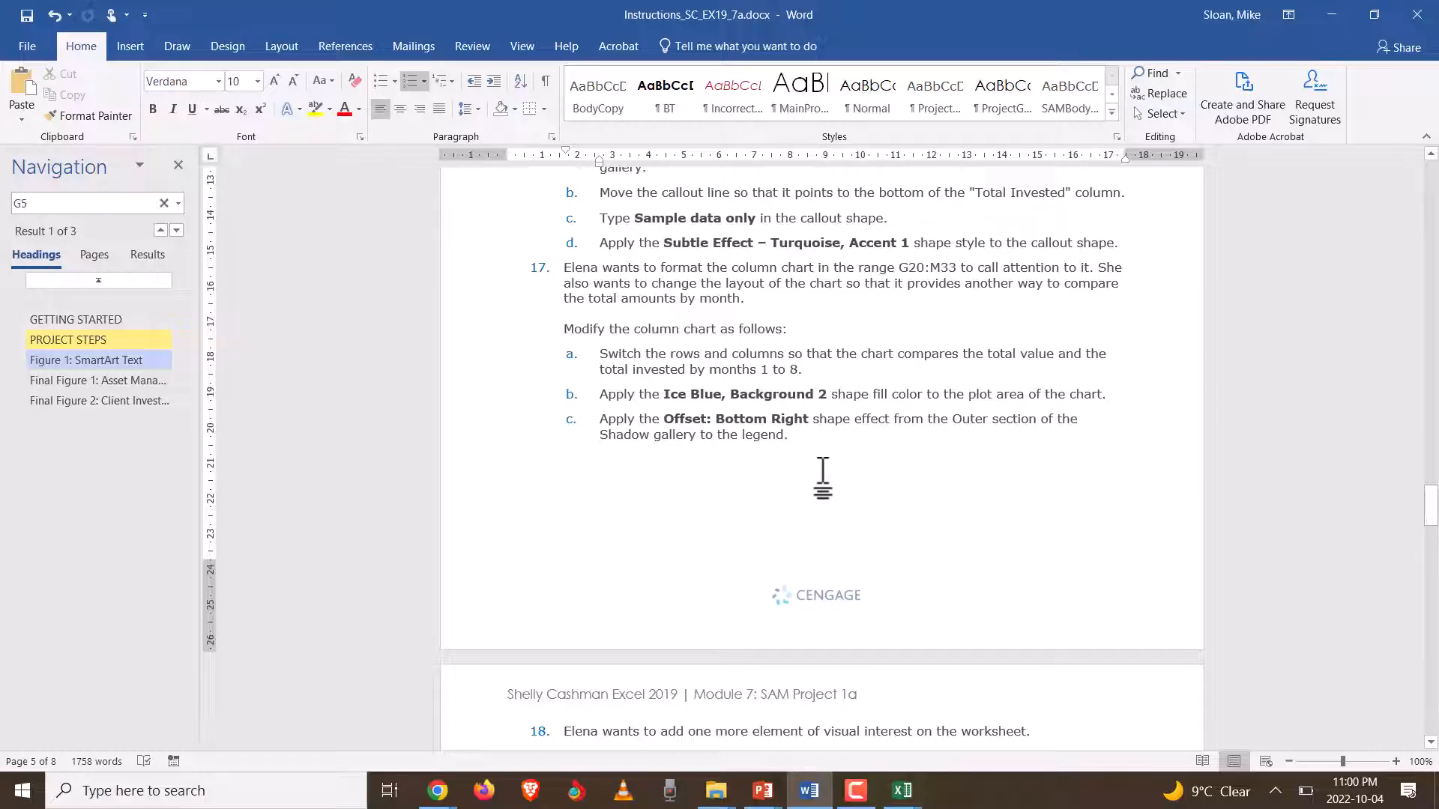
key(alt+Tab)
click(854, 468)
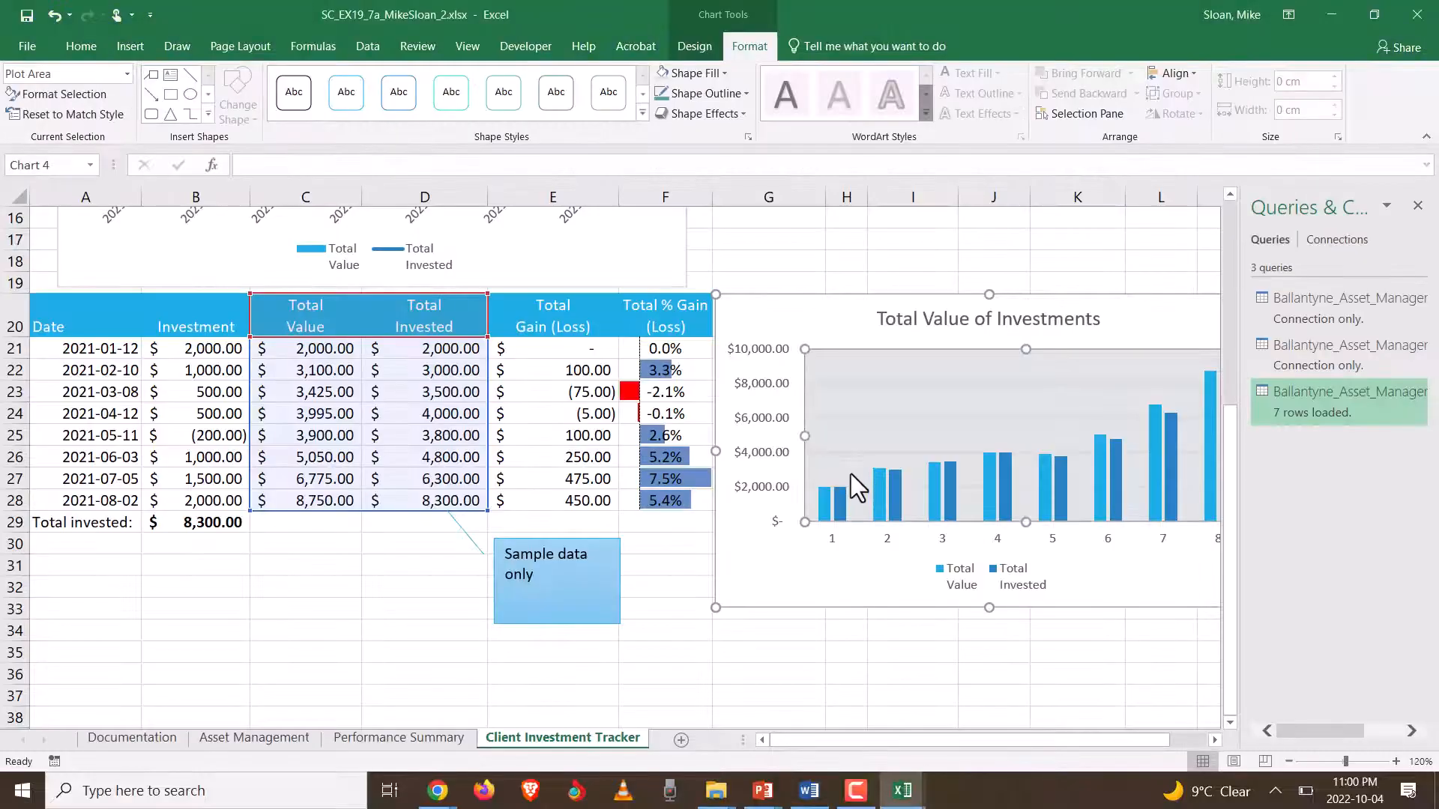
click(971, 573)
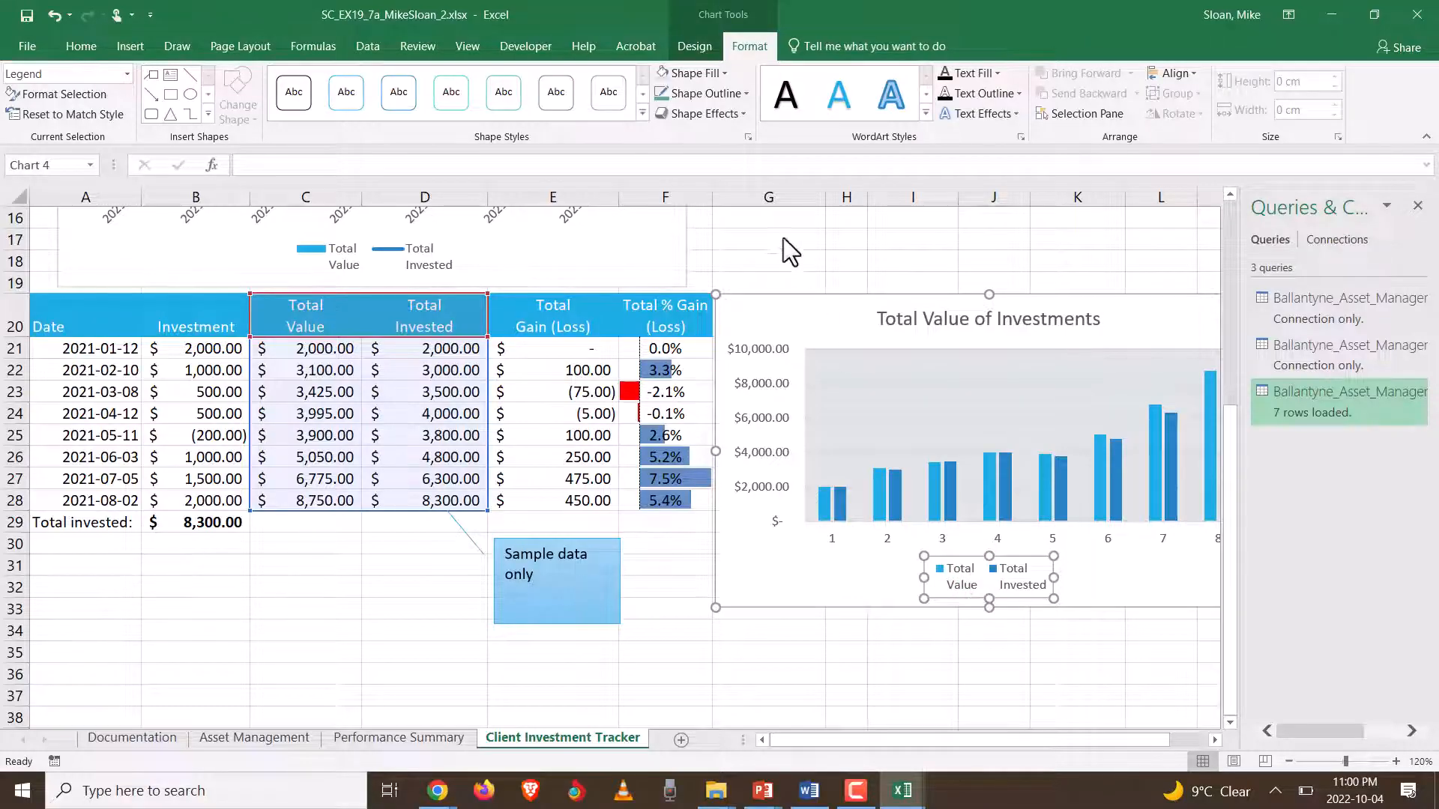
click(733, 114)
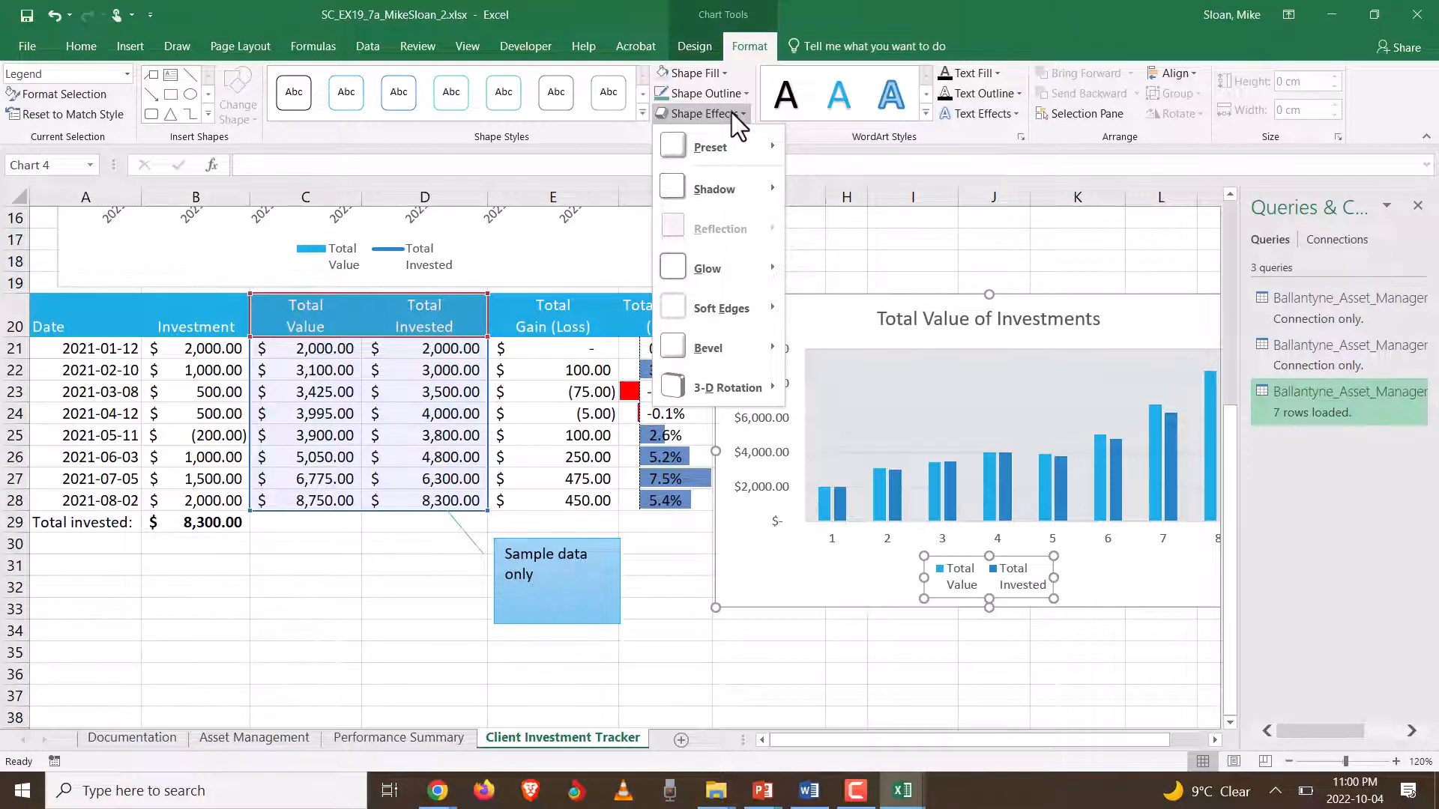
key(alt+Tab)
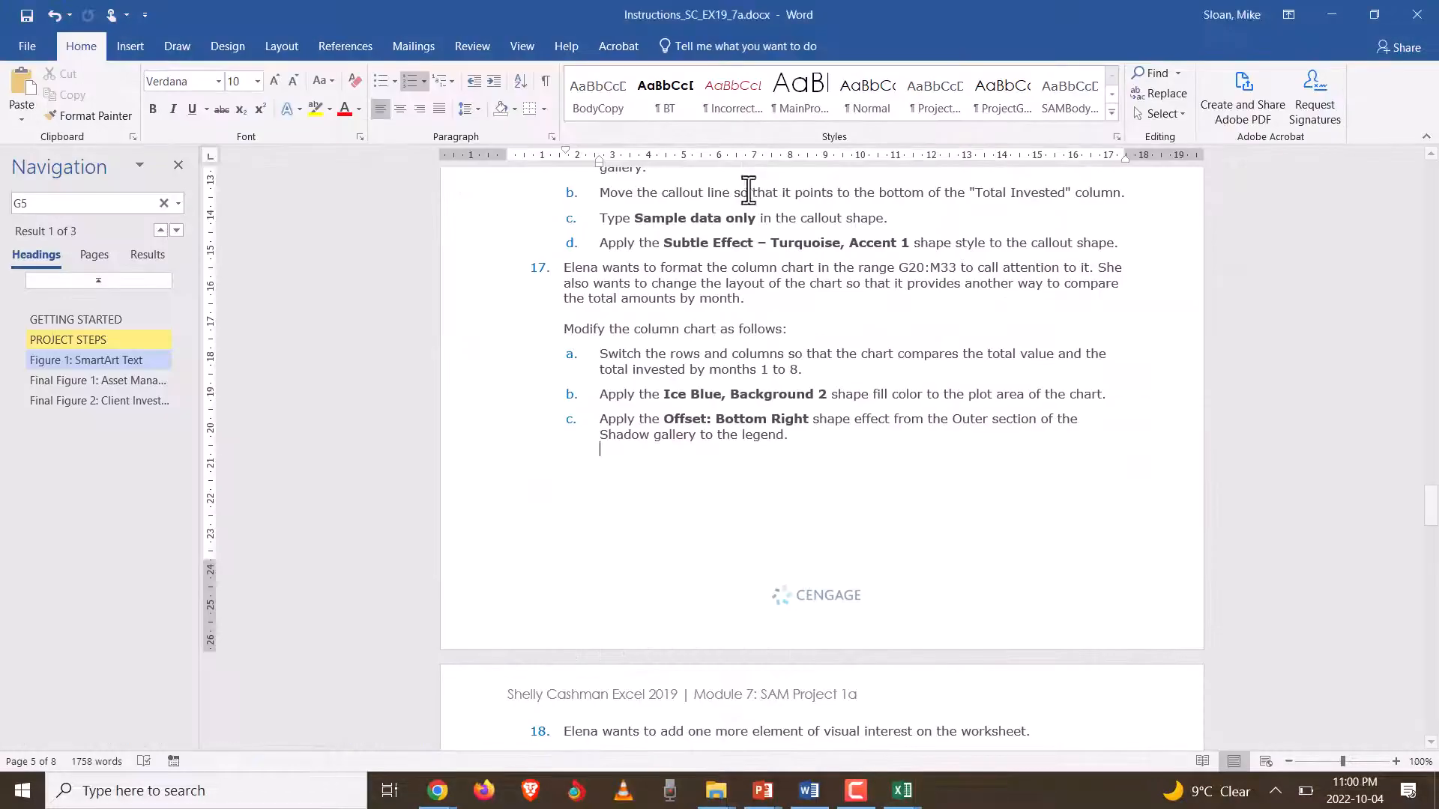
key(alt+Tab)
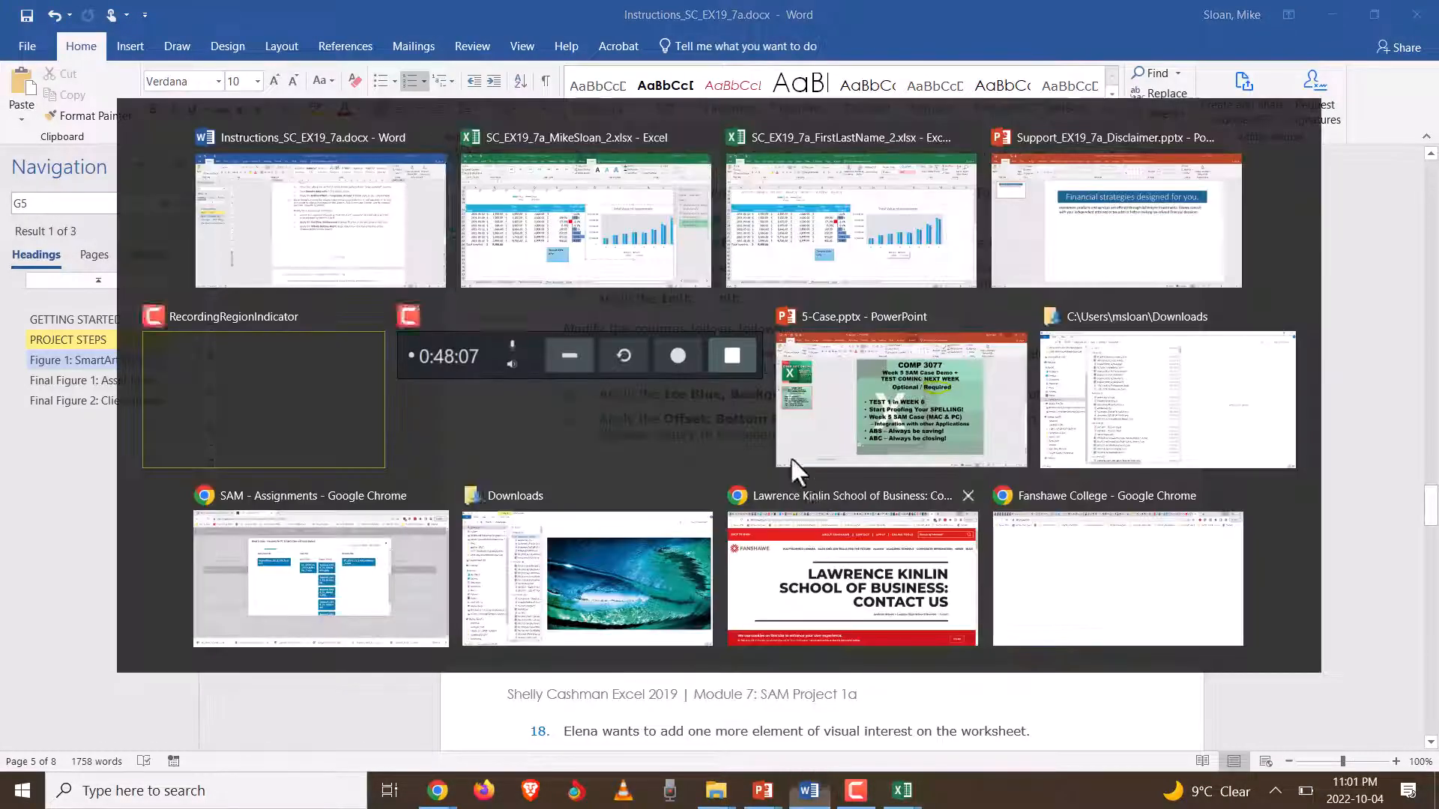
click(727, 113)
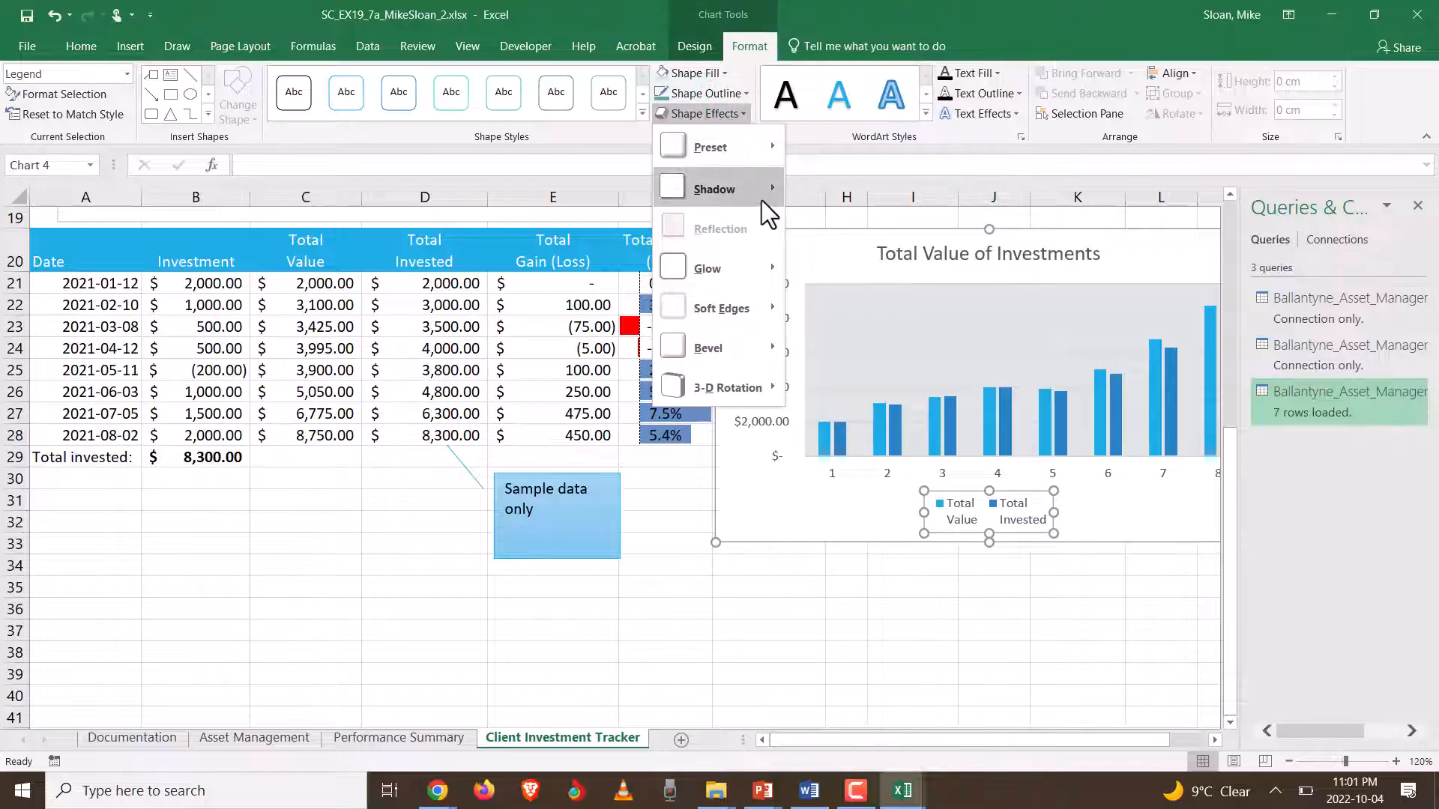
mouse_move(762, 200)
key(alt+Tab)
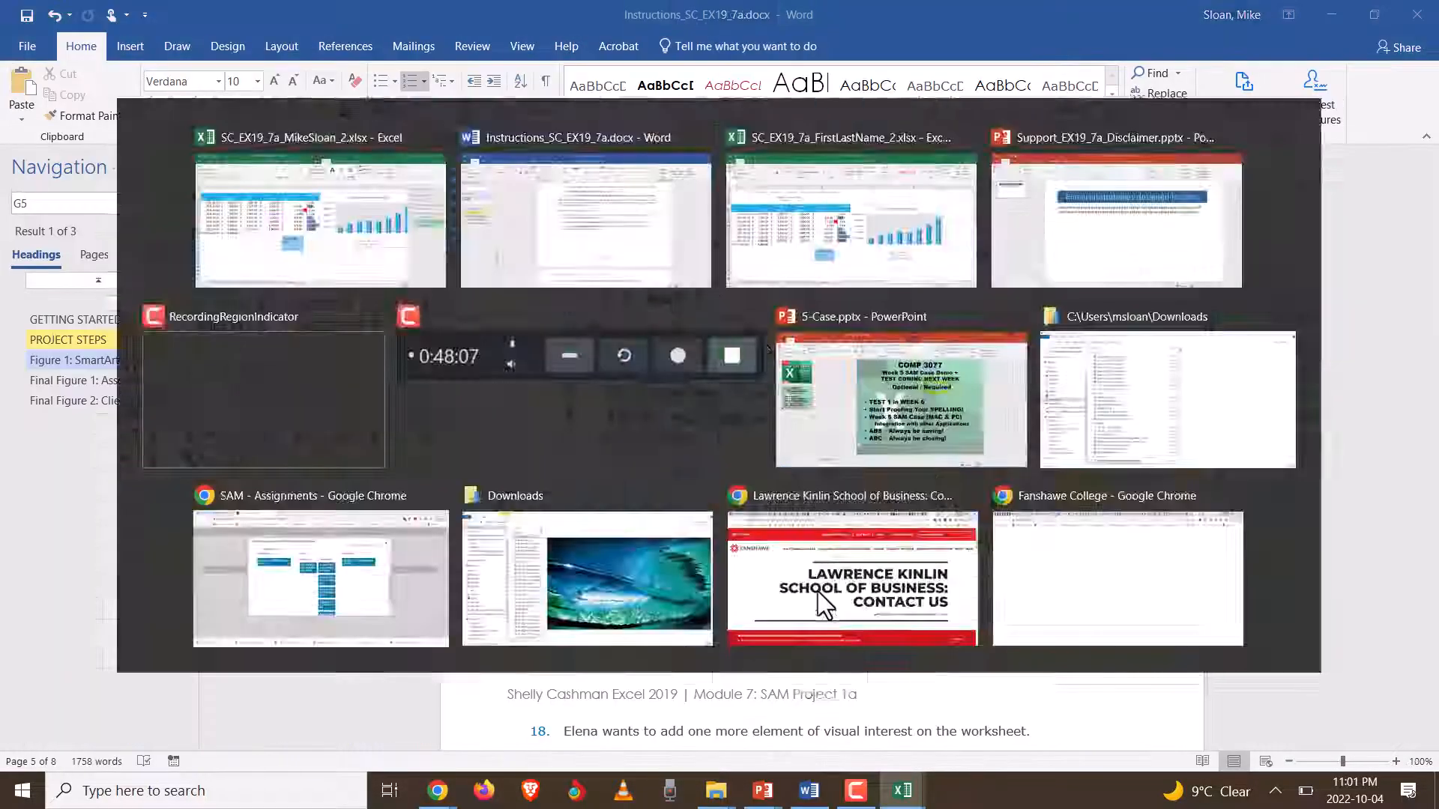
key(alt+Tab)
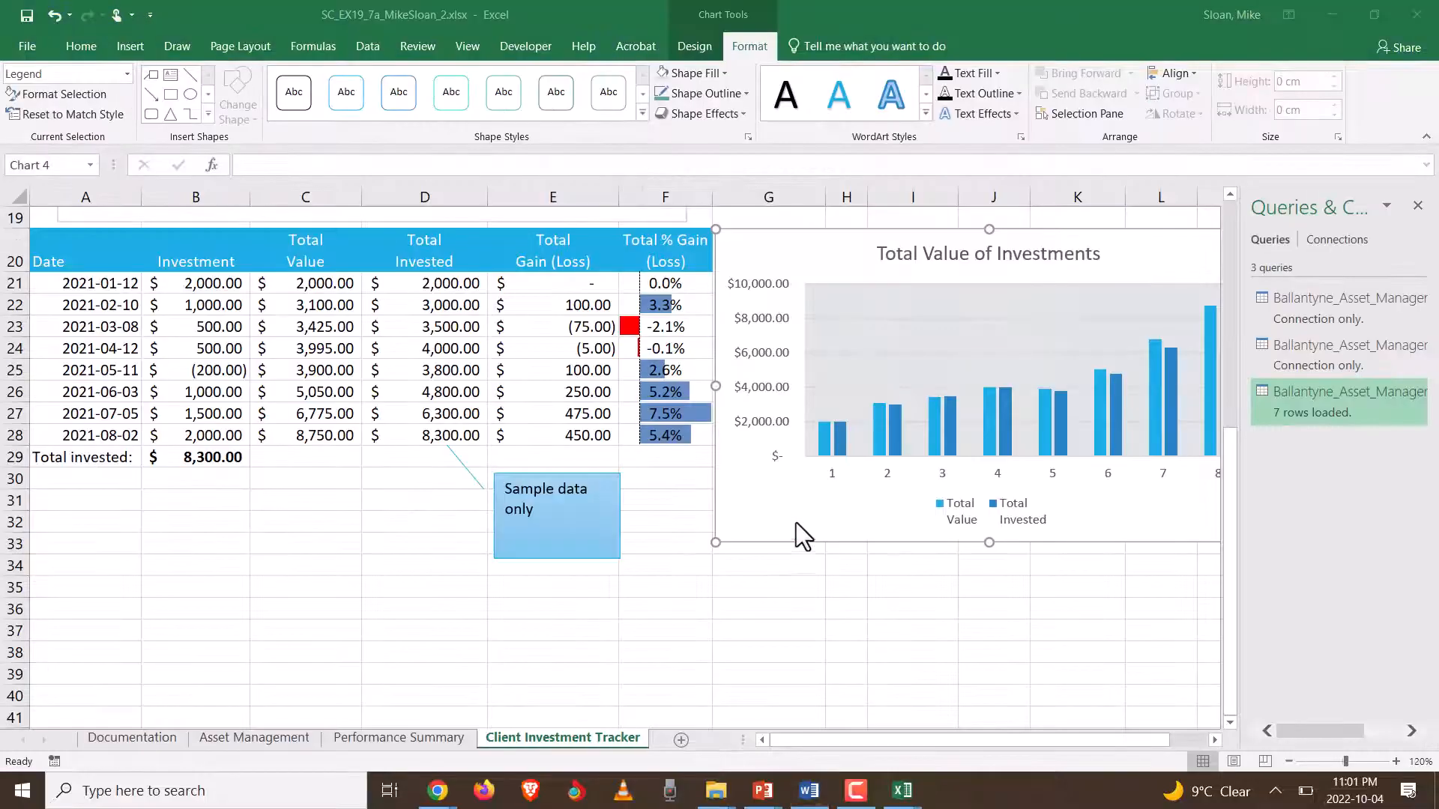
click(725, 114)
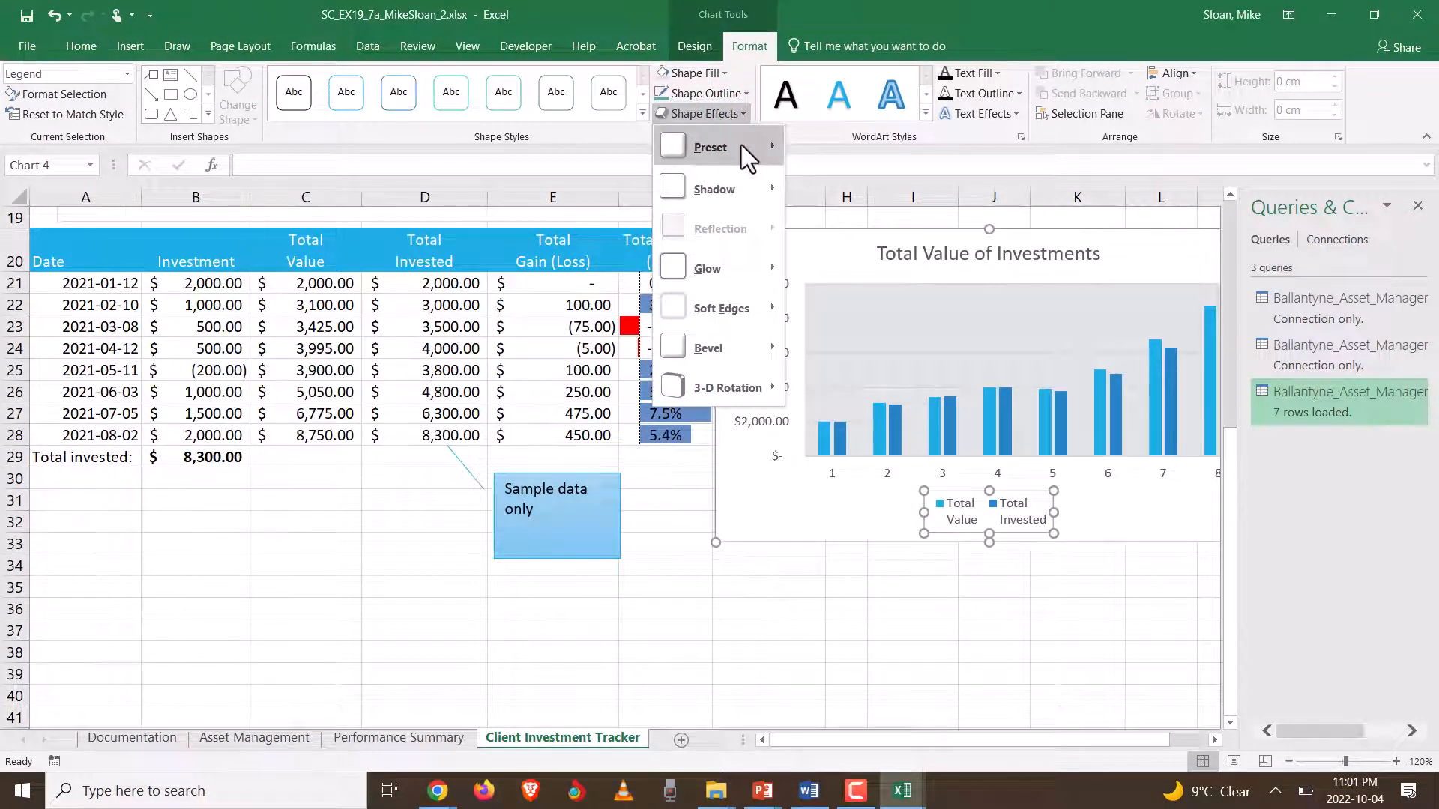
mouse_move(741, 145)
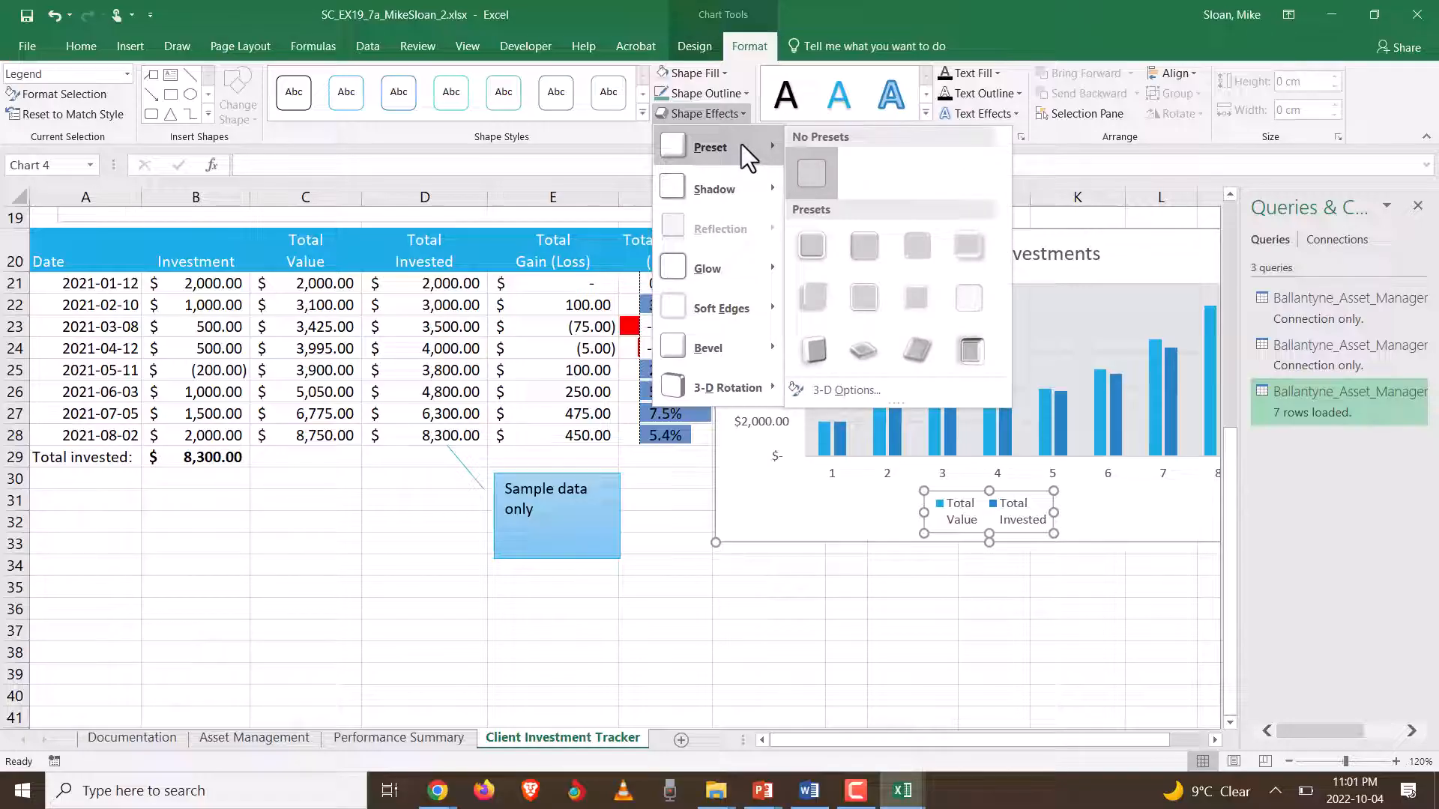
click(699, 113)
- Recheck step 17c in Word, highlighting the text about the Outer section of the Shadow gallery
key(alt+Tab)
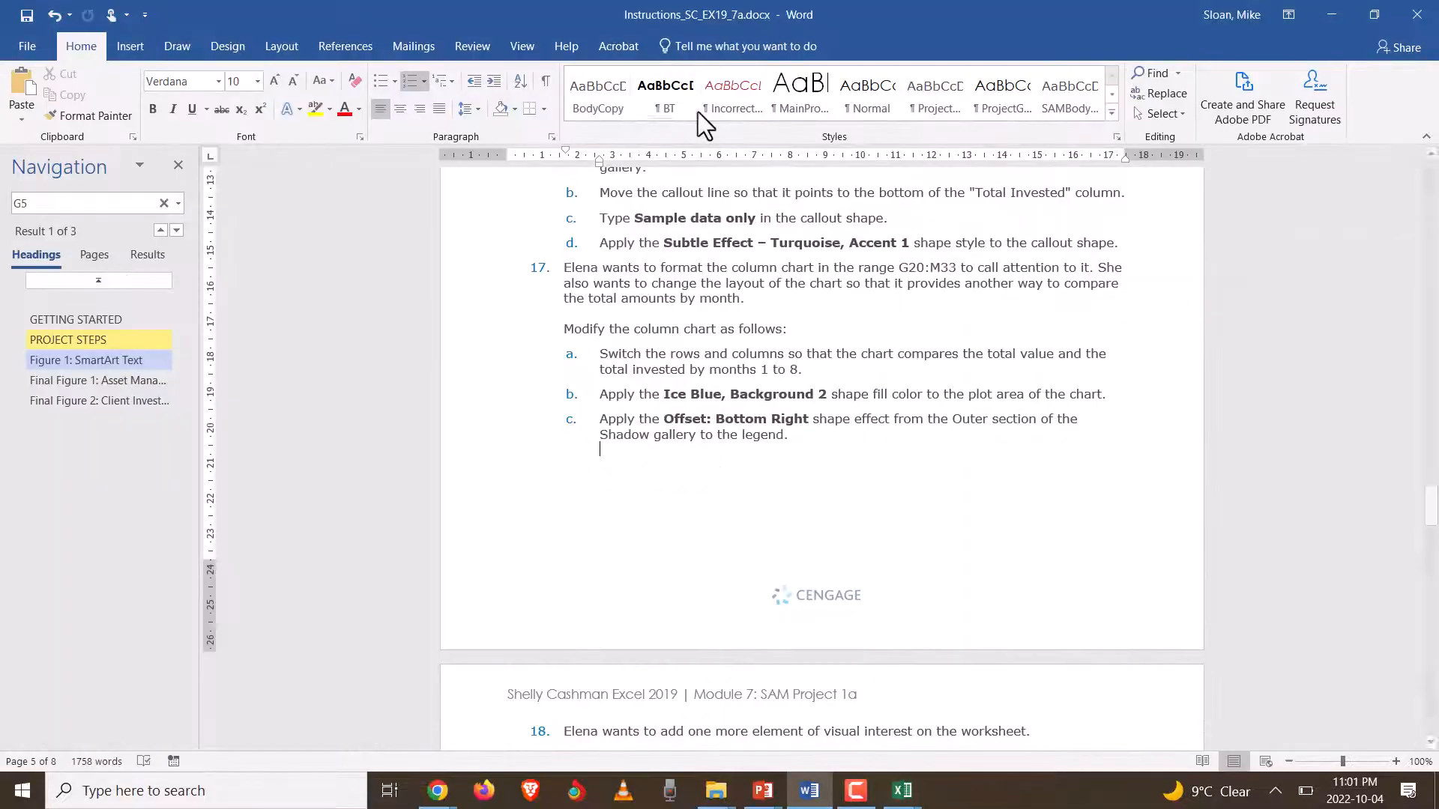
click(698, 111)
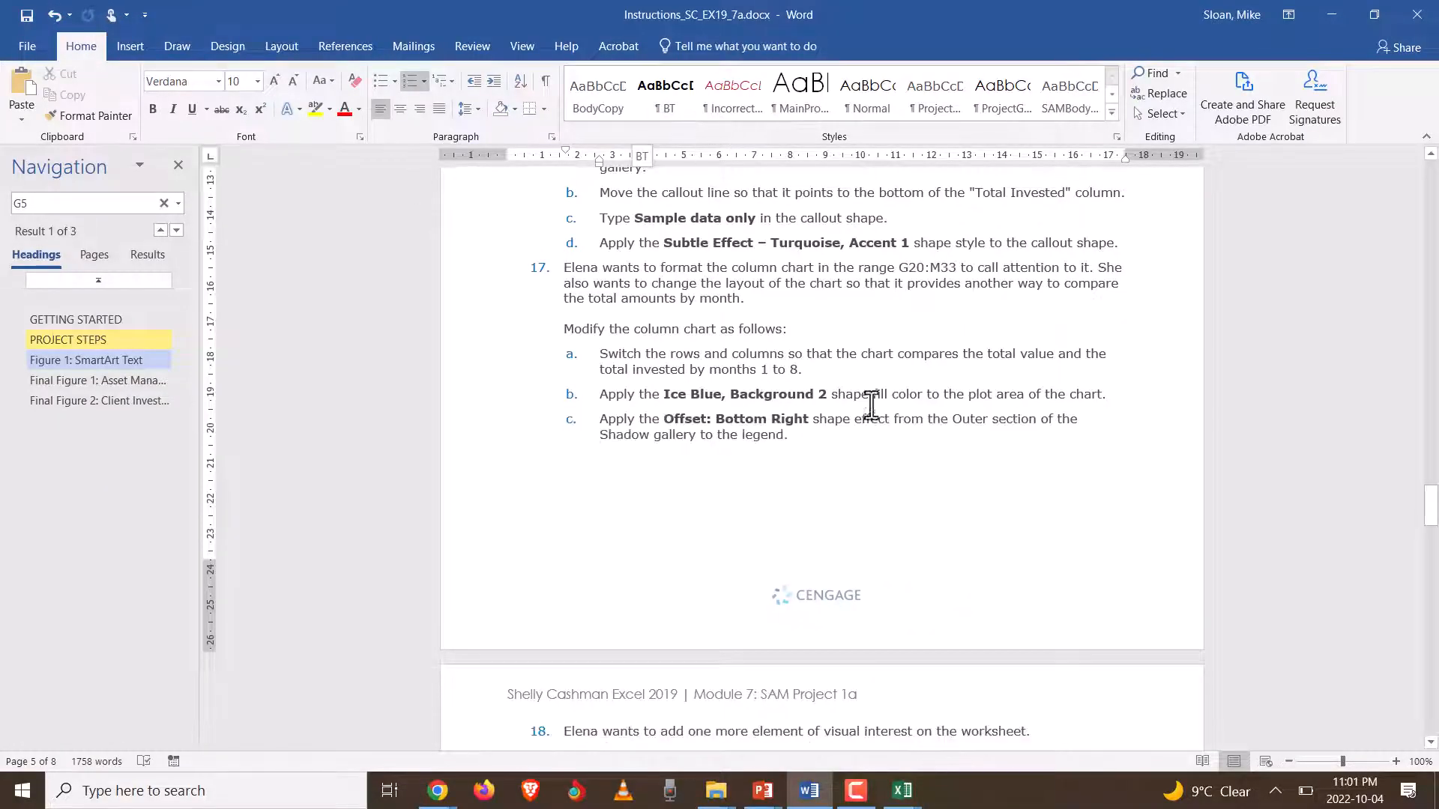
mouse_move(929, 419)
mouse_down()
mouse_move(941, 465)
mouse_move(922, 430)
mouse_up()
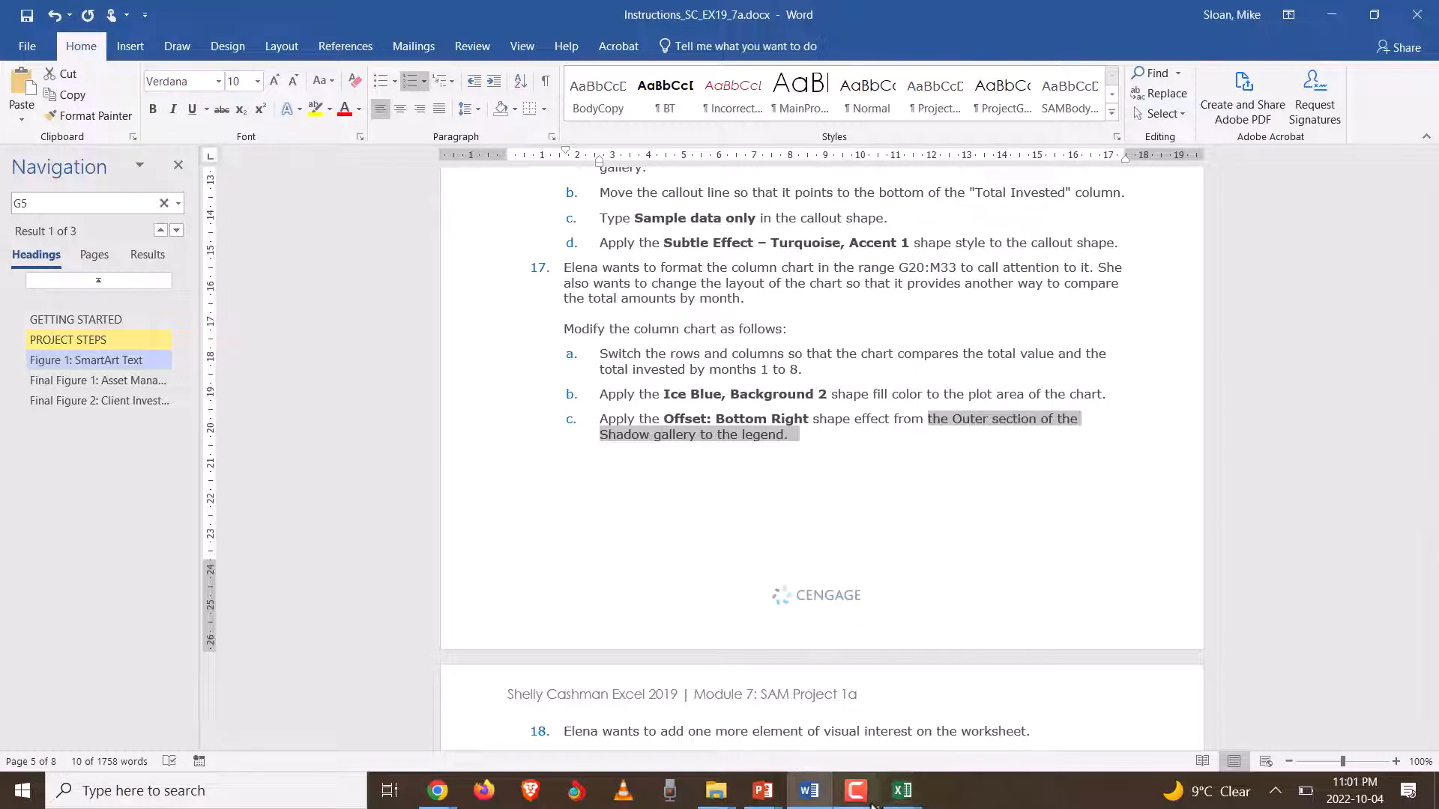
- Return to Excel and apply the Offset: Bottom Right outer shadow effect to the column chart's legend
mouse_move(899, 795)
click(973, 725)
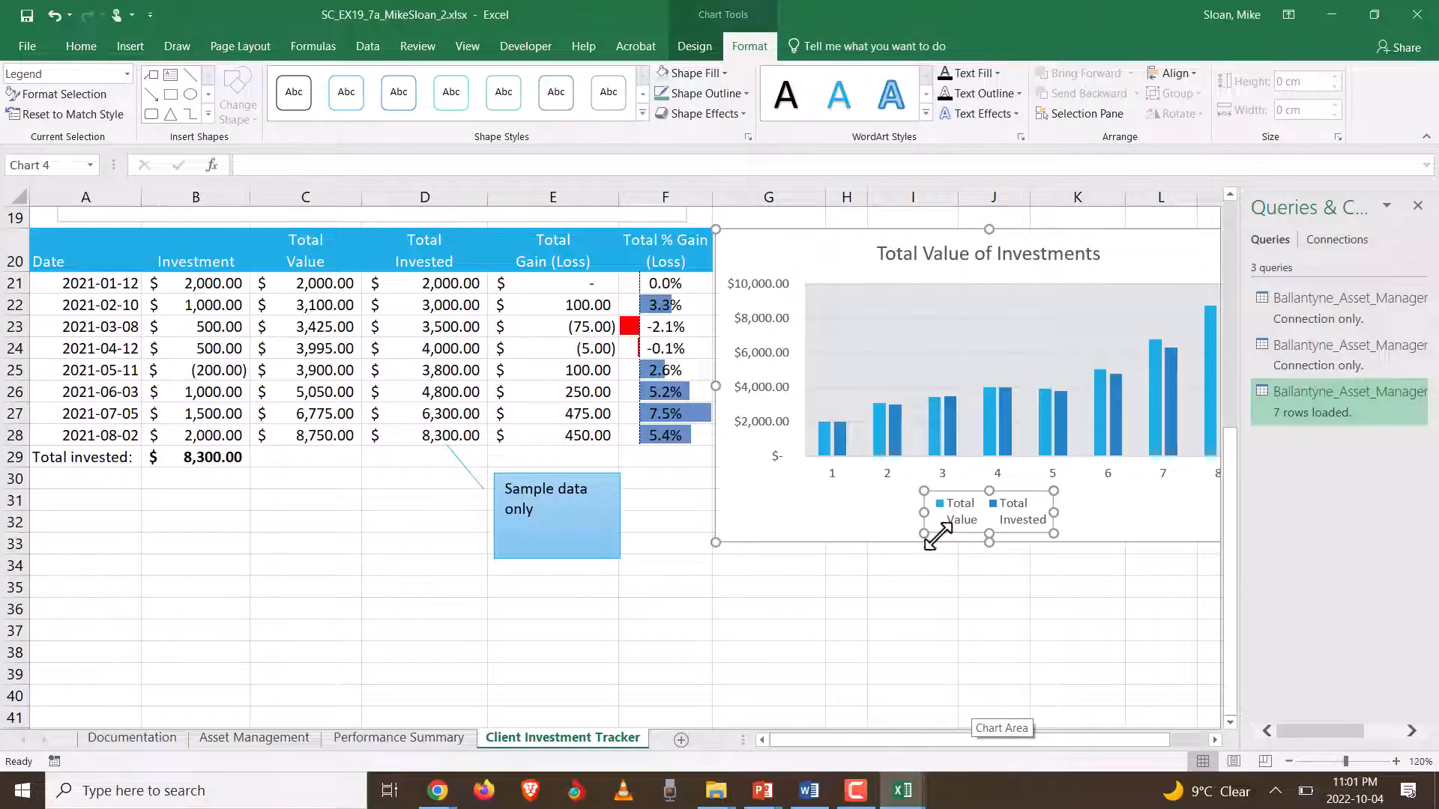
click(736, 112)
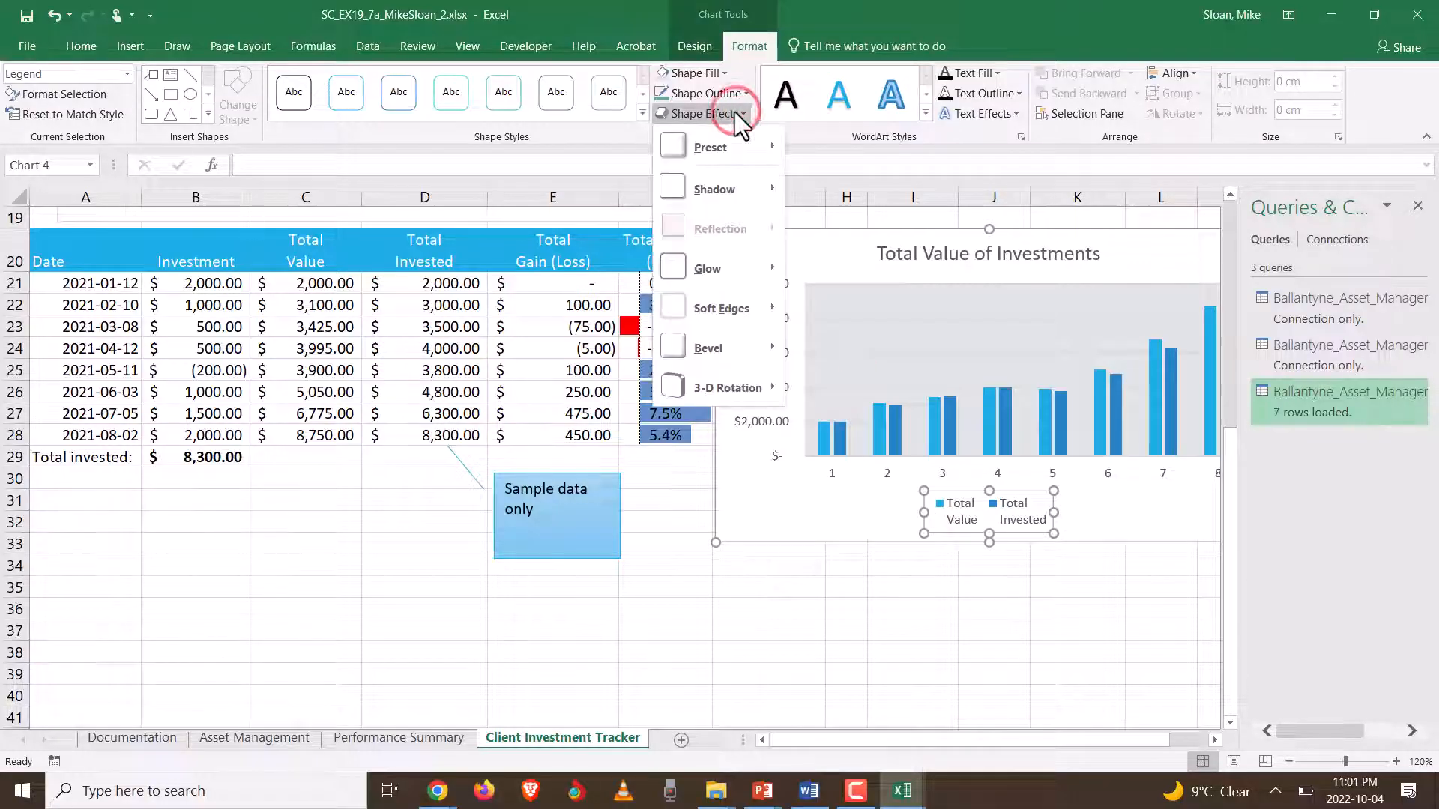
mouse_move(734, 191)
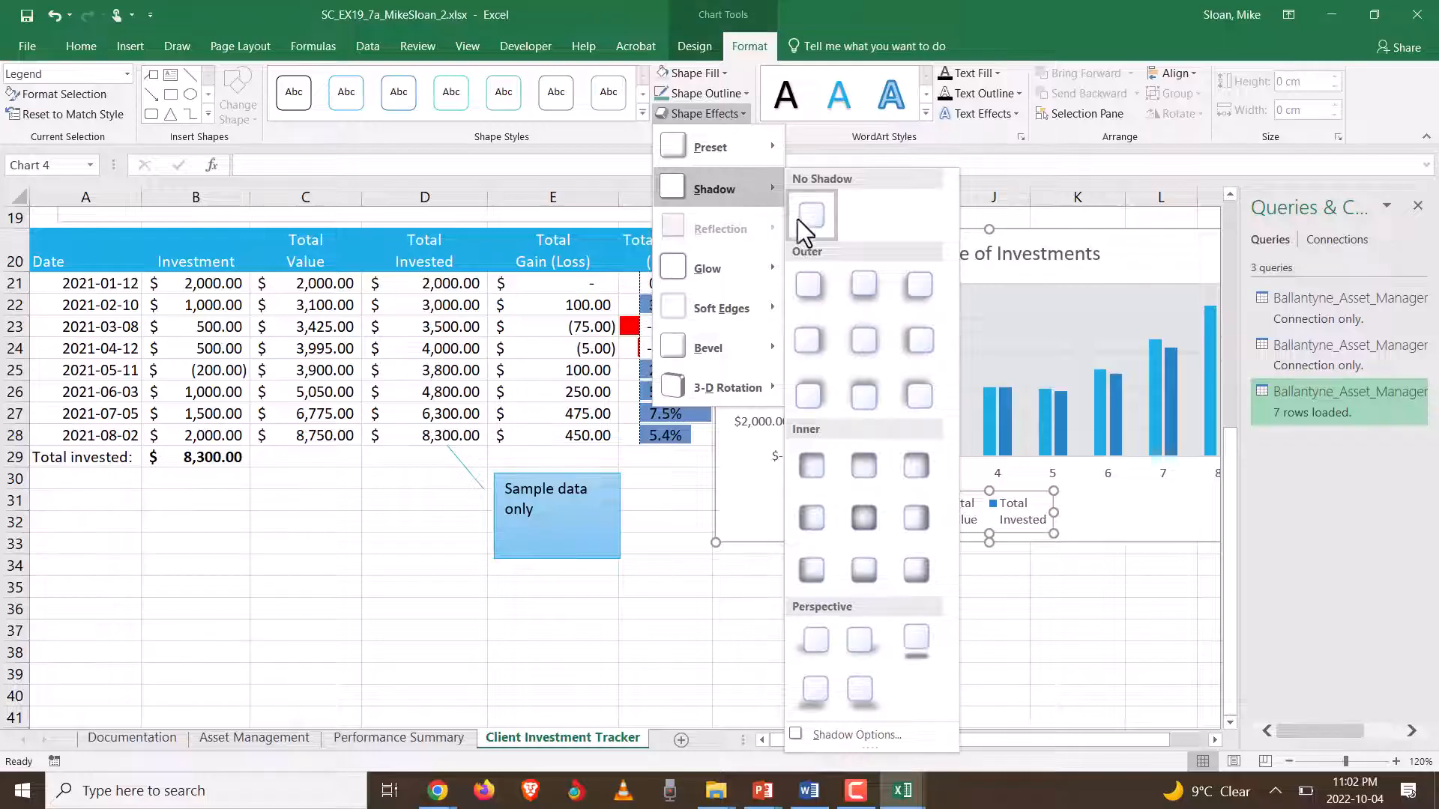
click(811, 292)
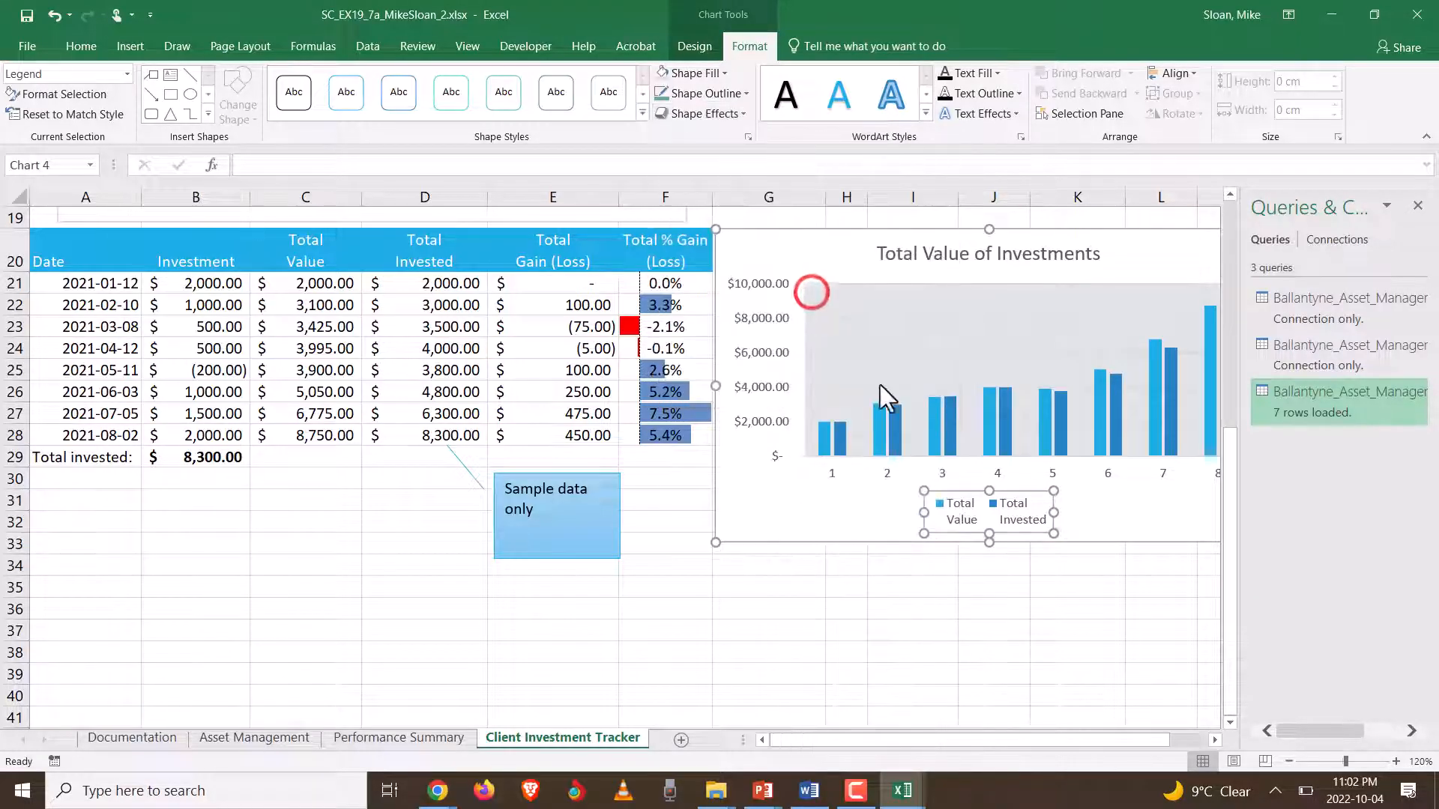
click(1064, 619)
click(1082, 537)
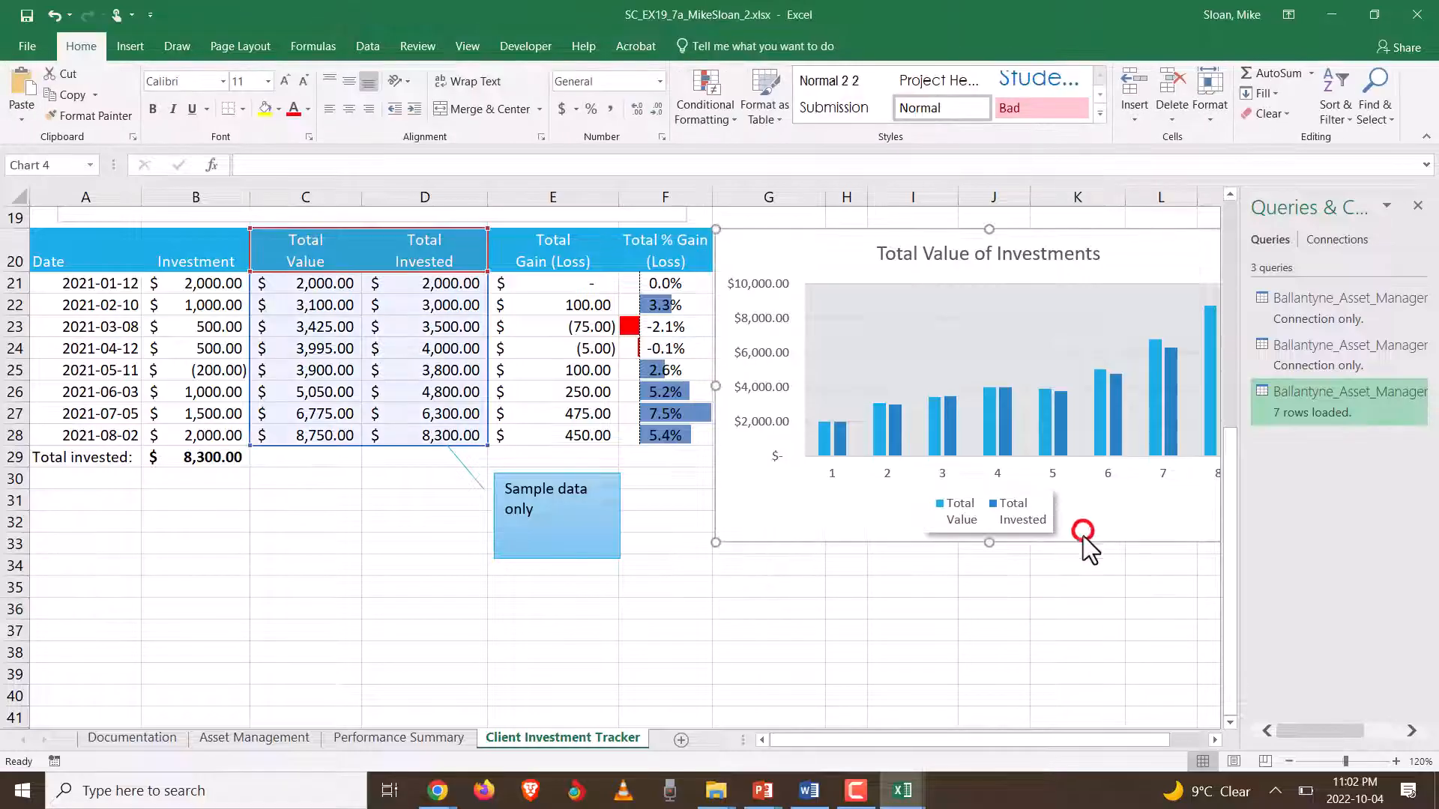
- Deselect the chart, read step 18 in Word about inserting and positioning an online picture, and return to Excel
click(1068, 603)
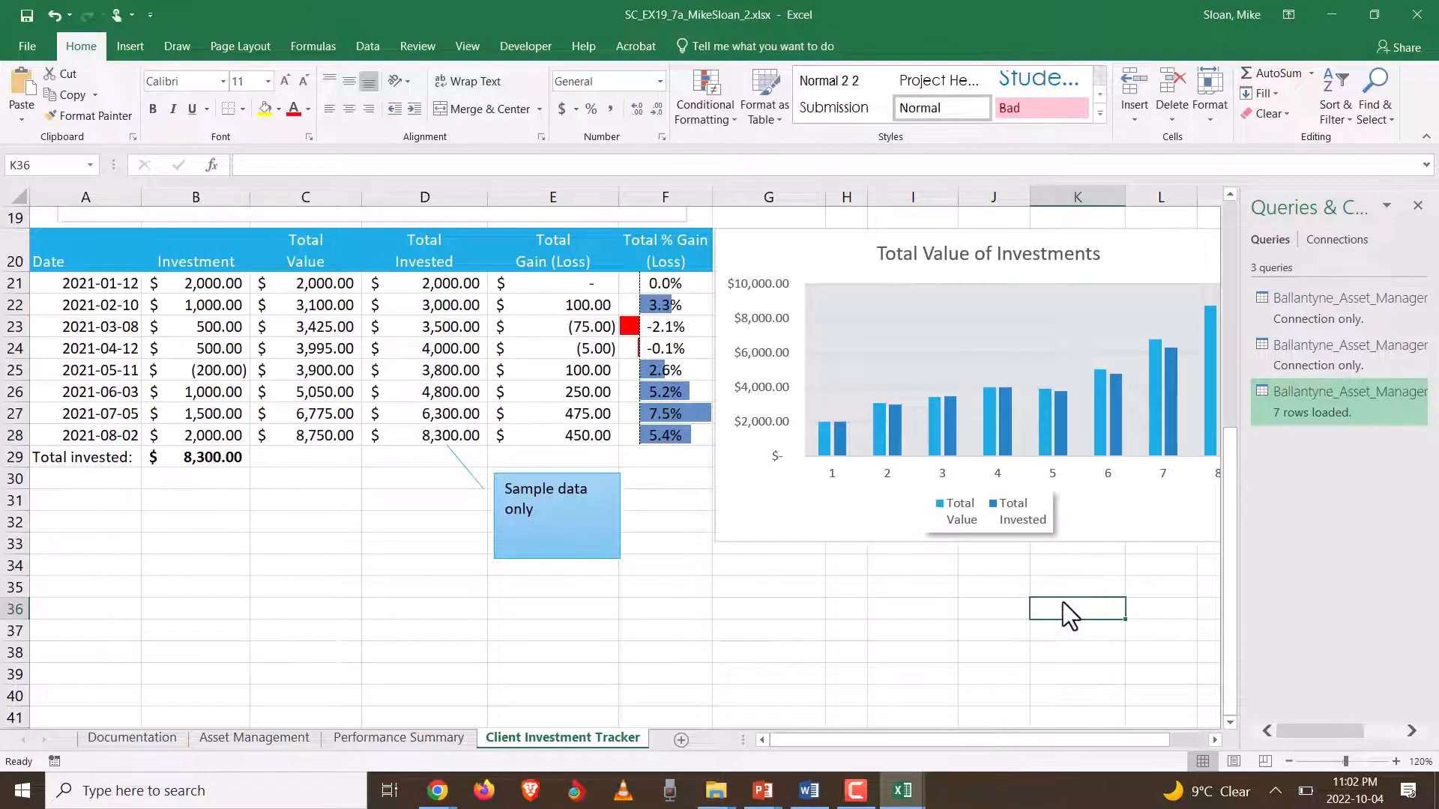
click(809, 791)
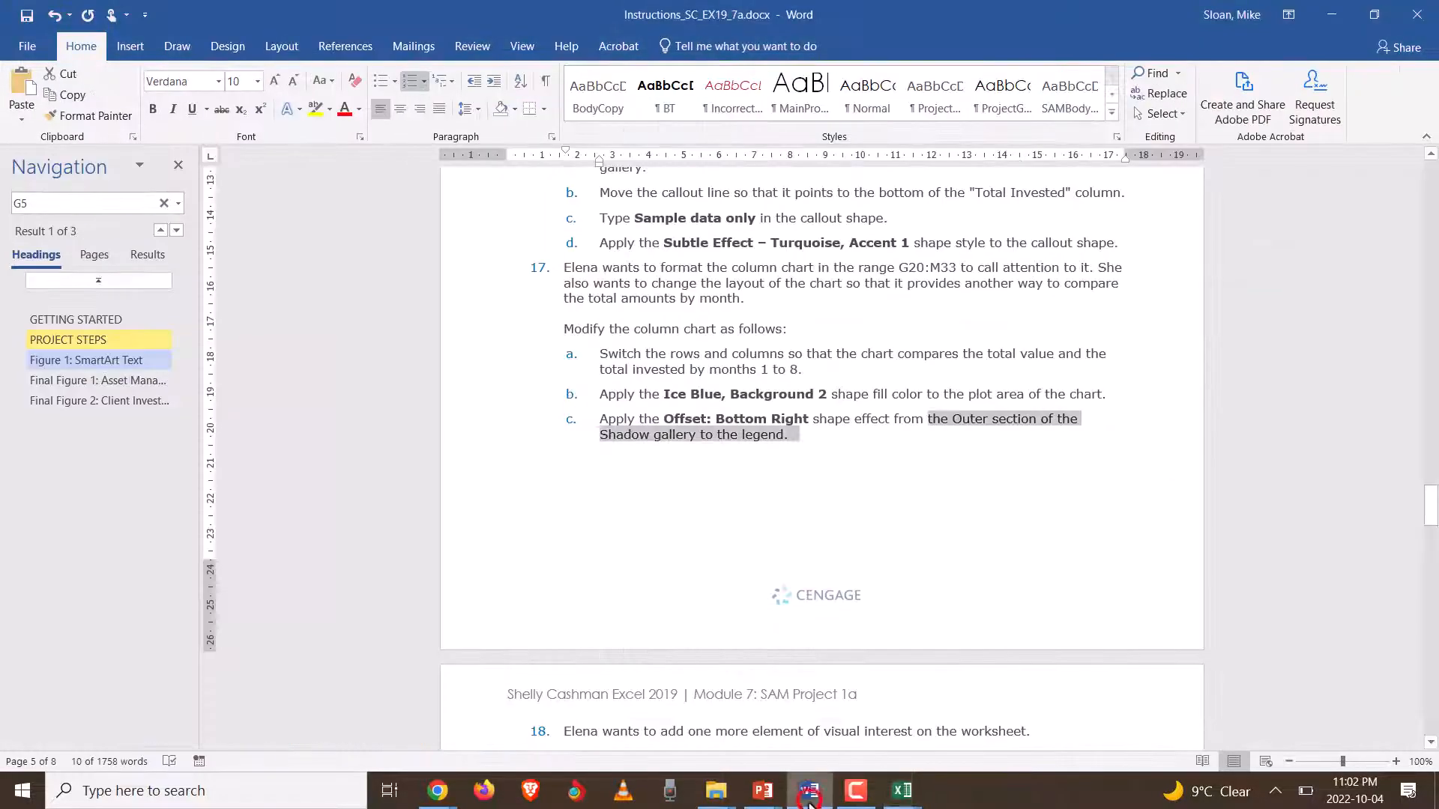
scroll(645, 596, down, 5)
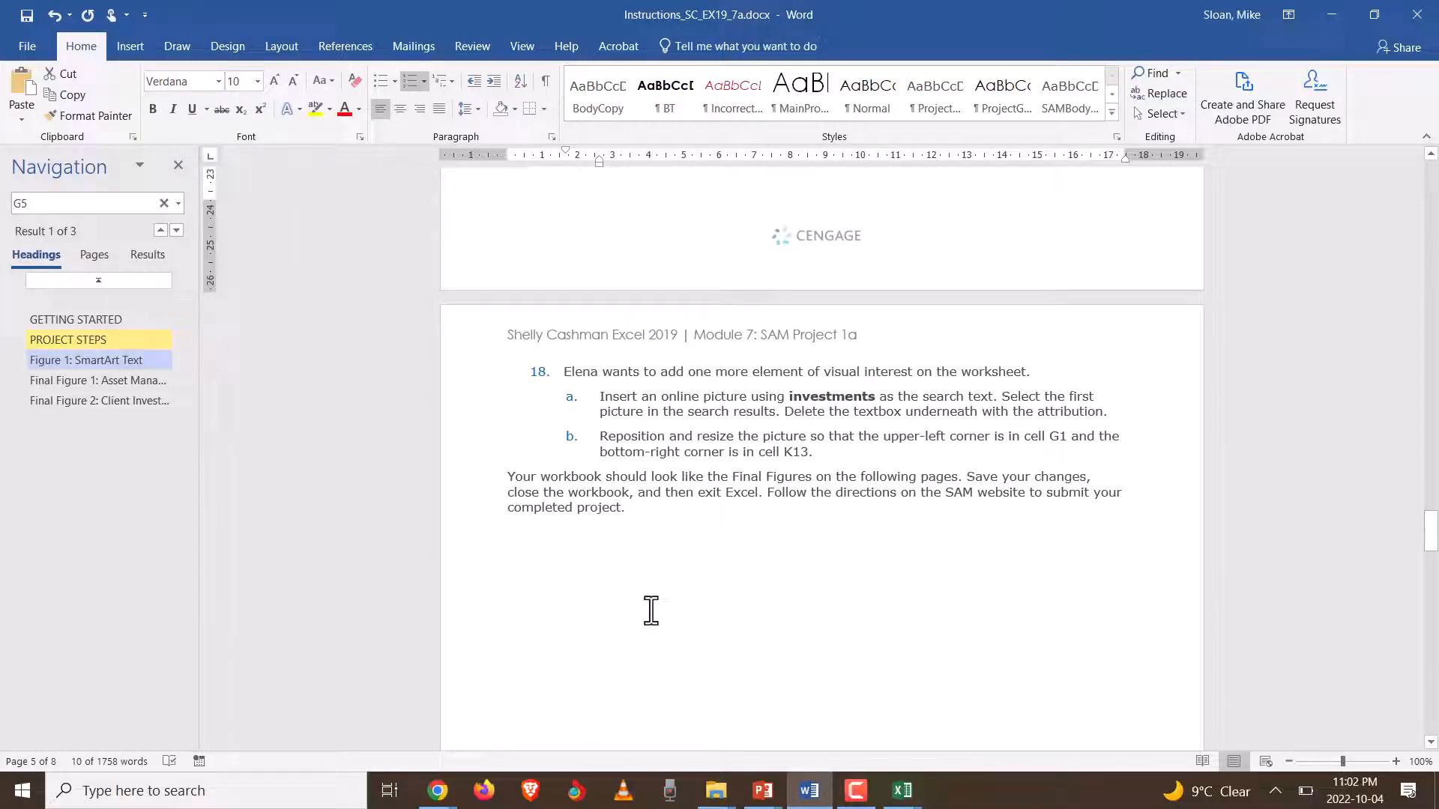
click(672, 502)
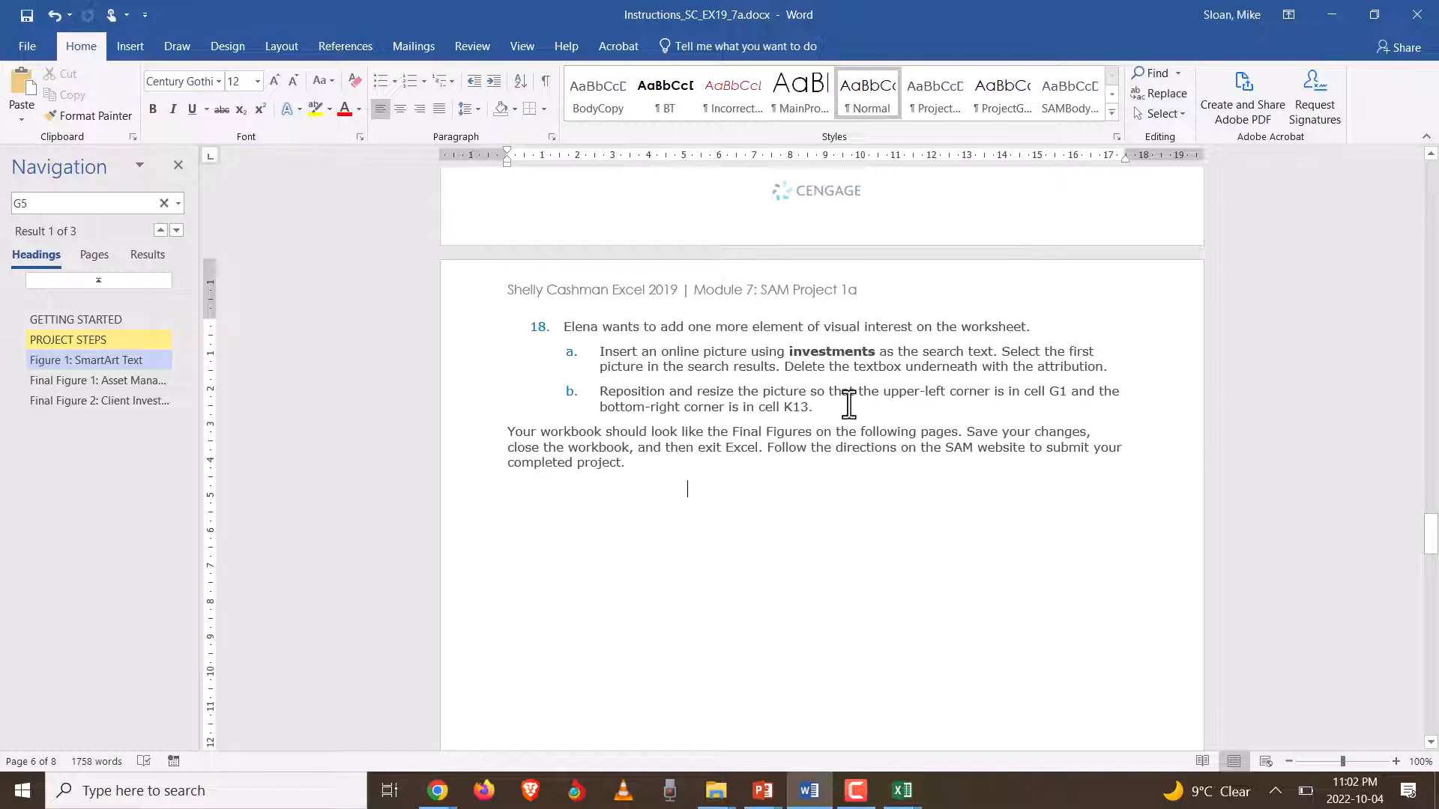
key(alt+Tab)
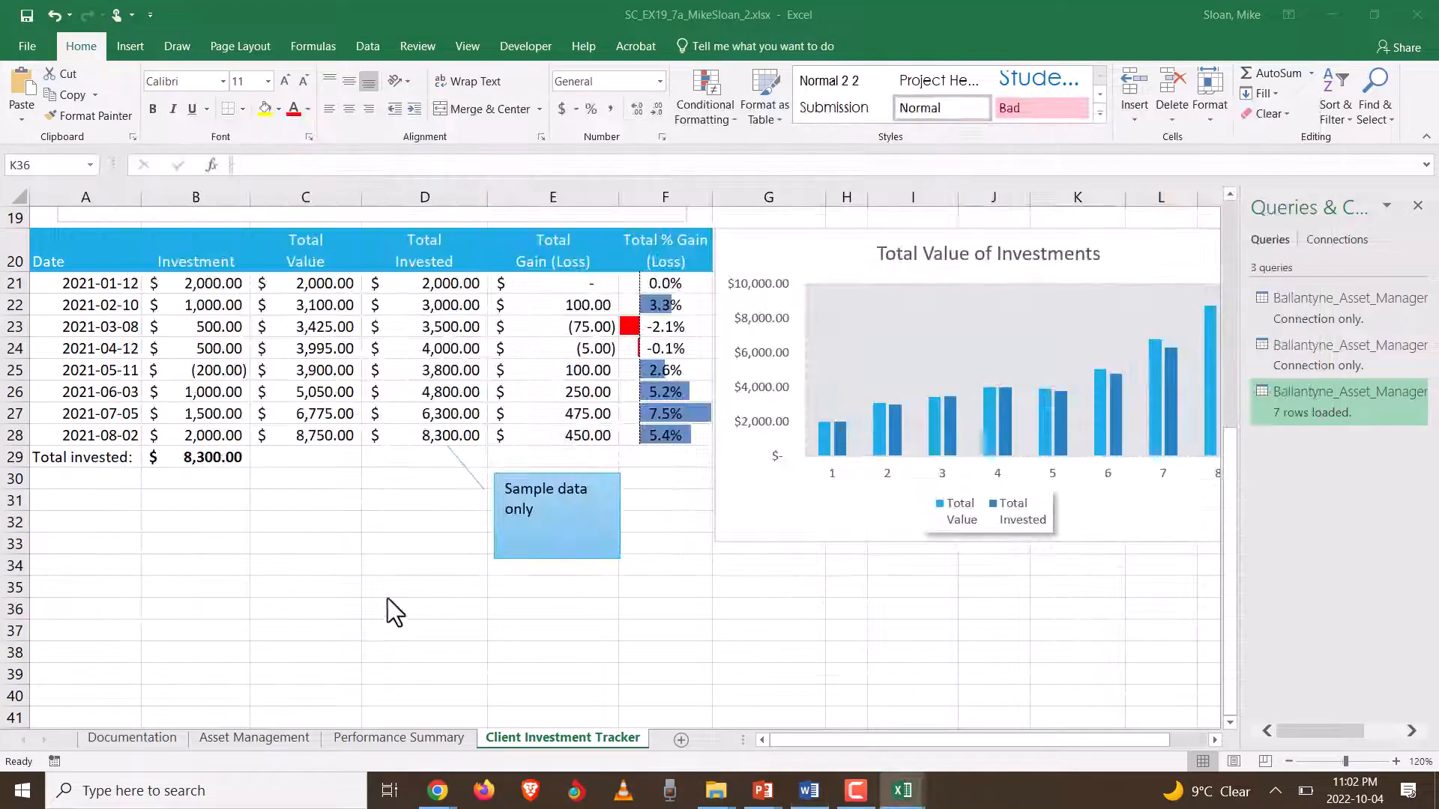
click(373, 566)
click(784, 610)
click(881, 524)
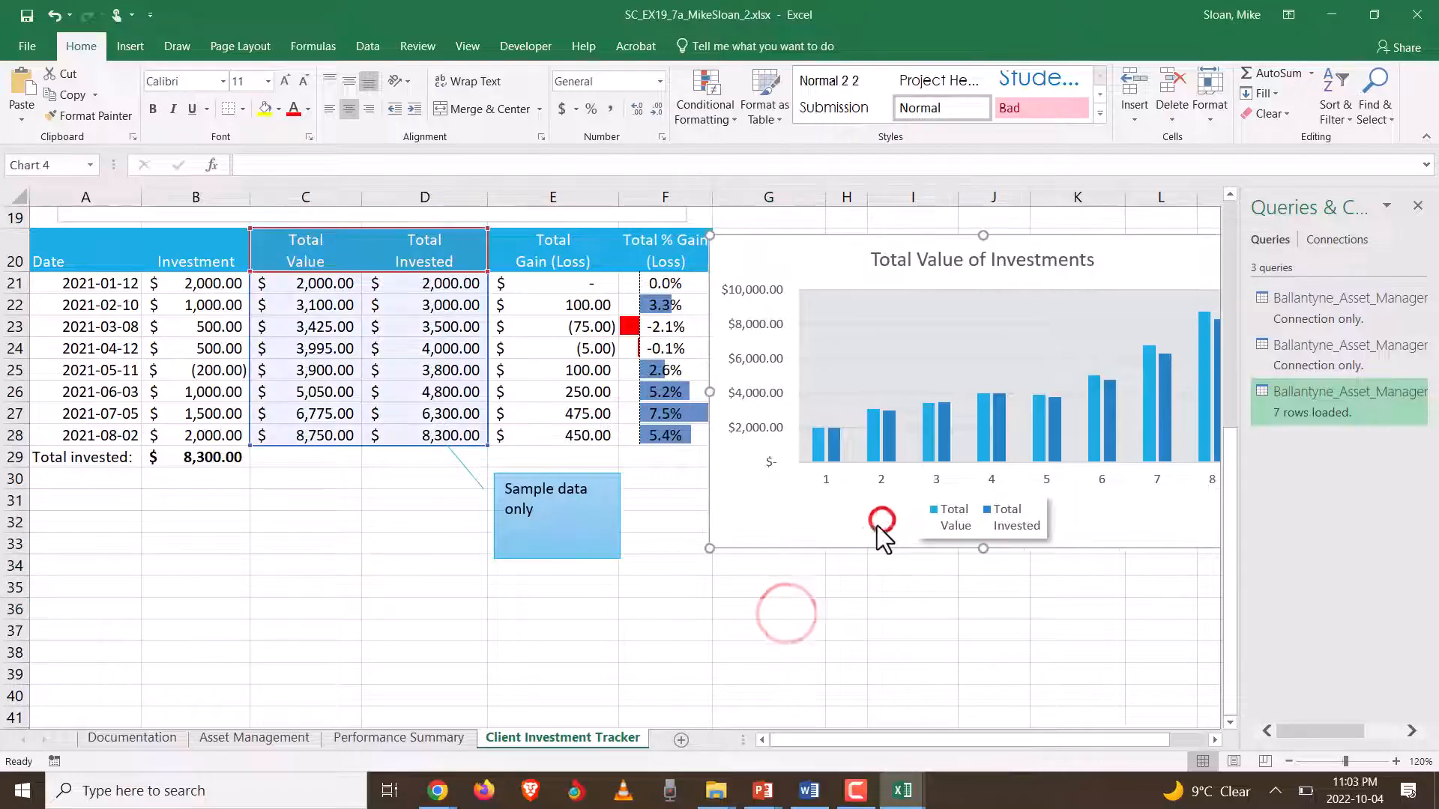
key(ctrl+z)
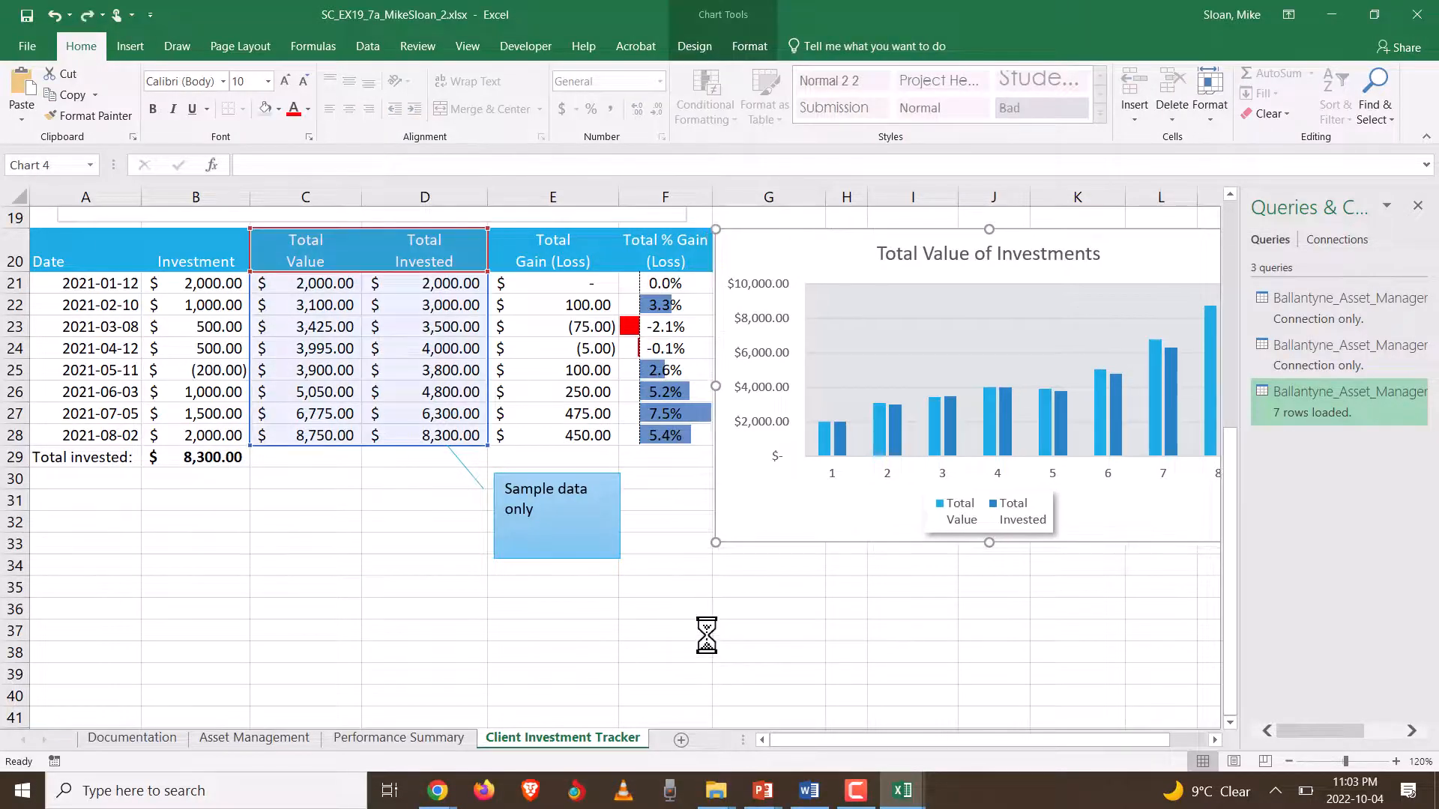
- Select cell C33 on the Client Investment Tracker worksheet and search online pictures for "investments"
click(263, 547)
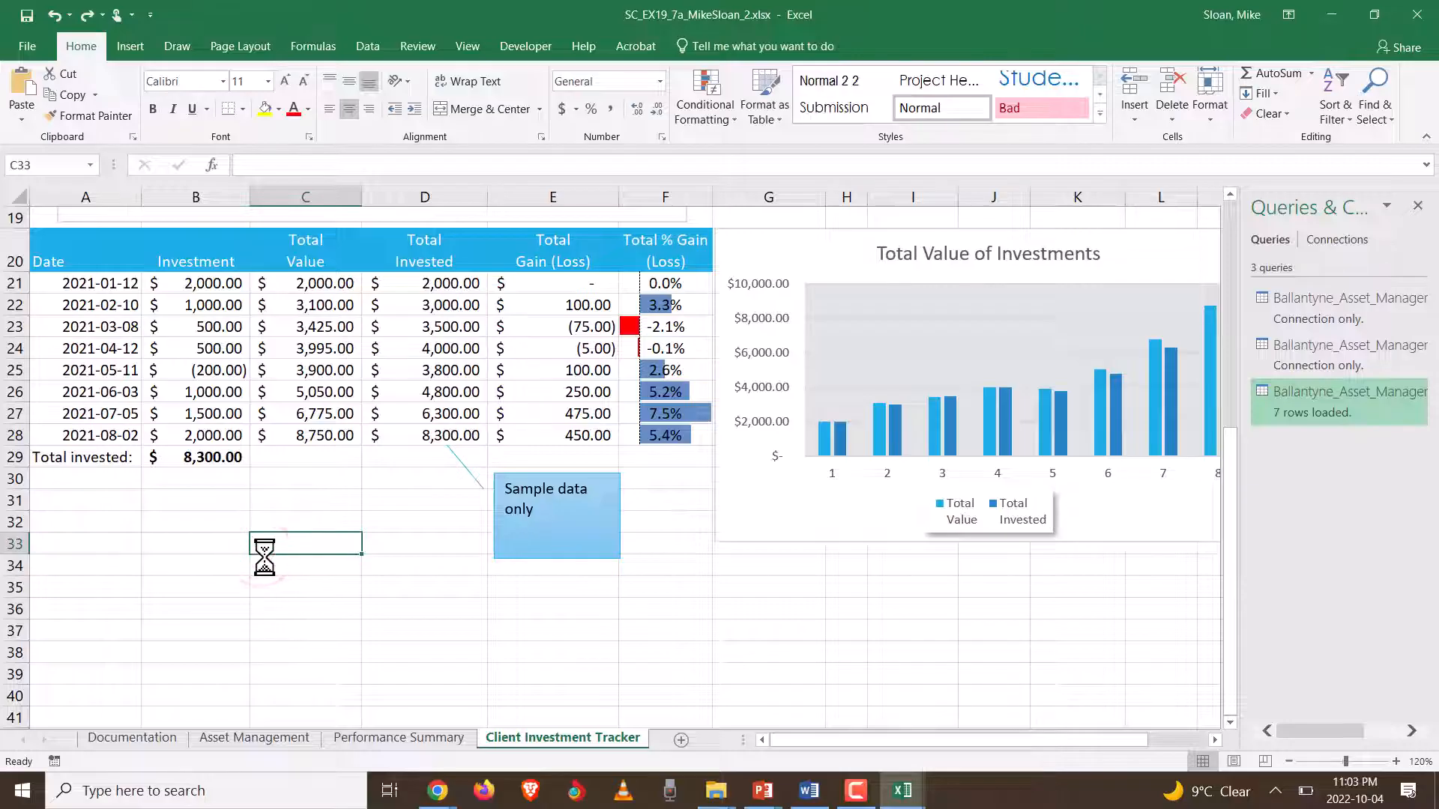
click(139, 43)
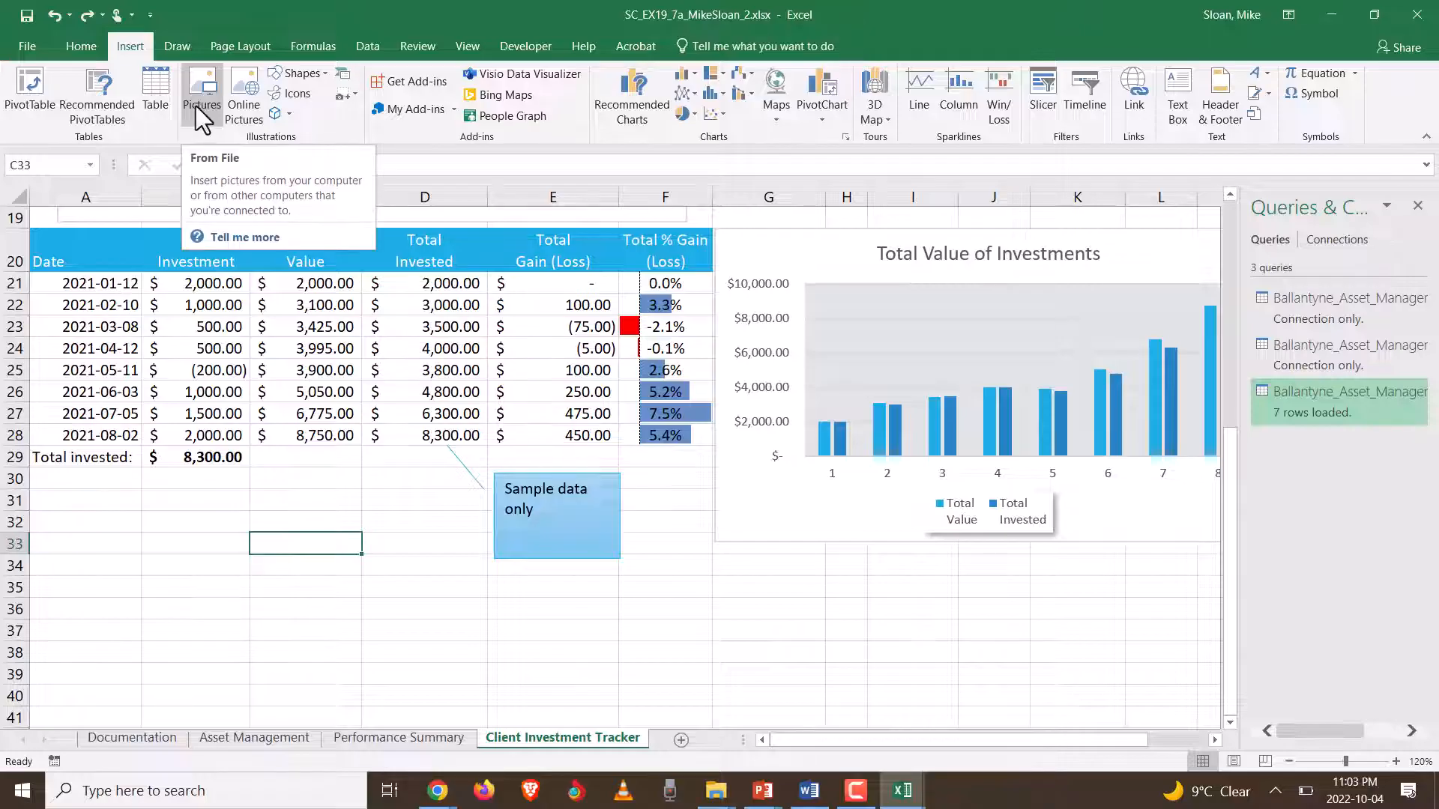
click(235, 109)
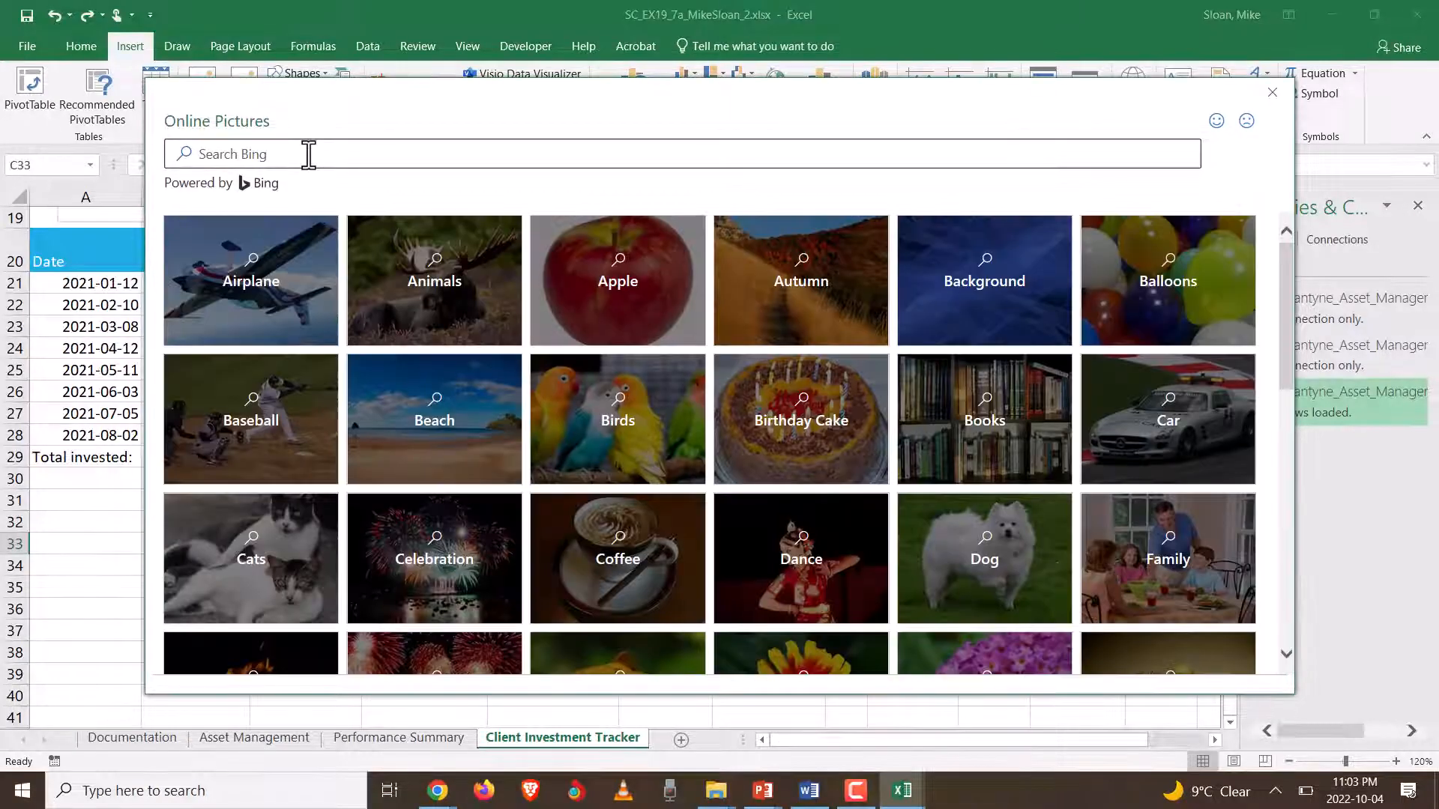
click(308, 155)
text(inve)
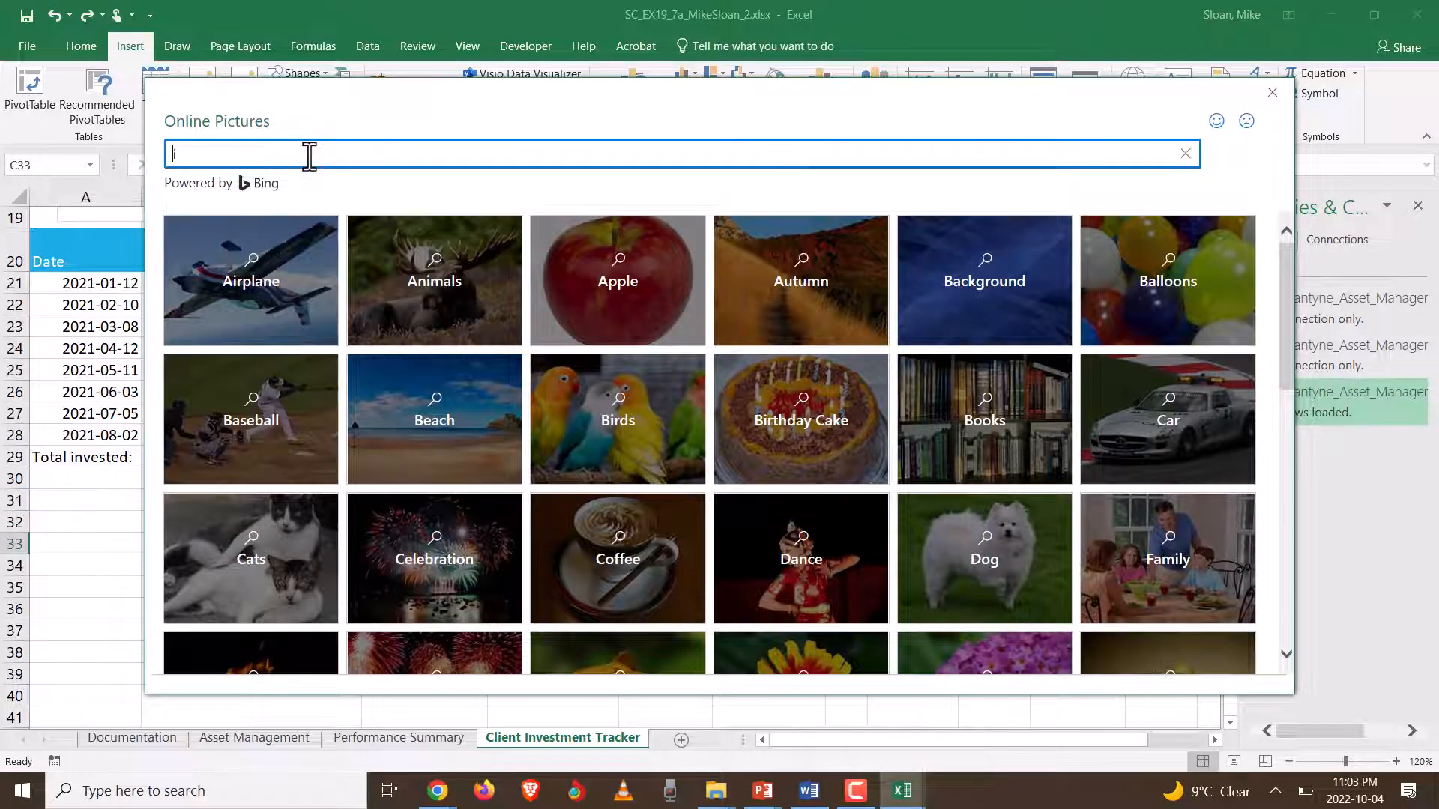
text(stments)
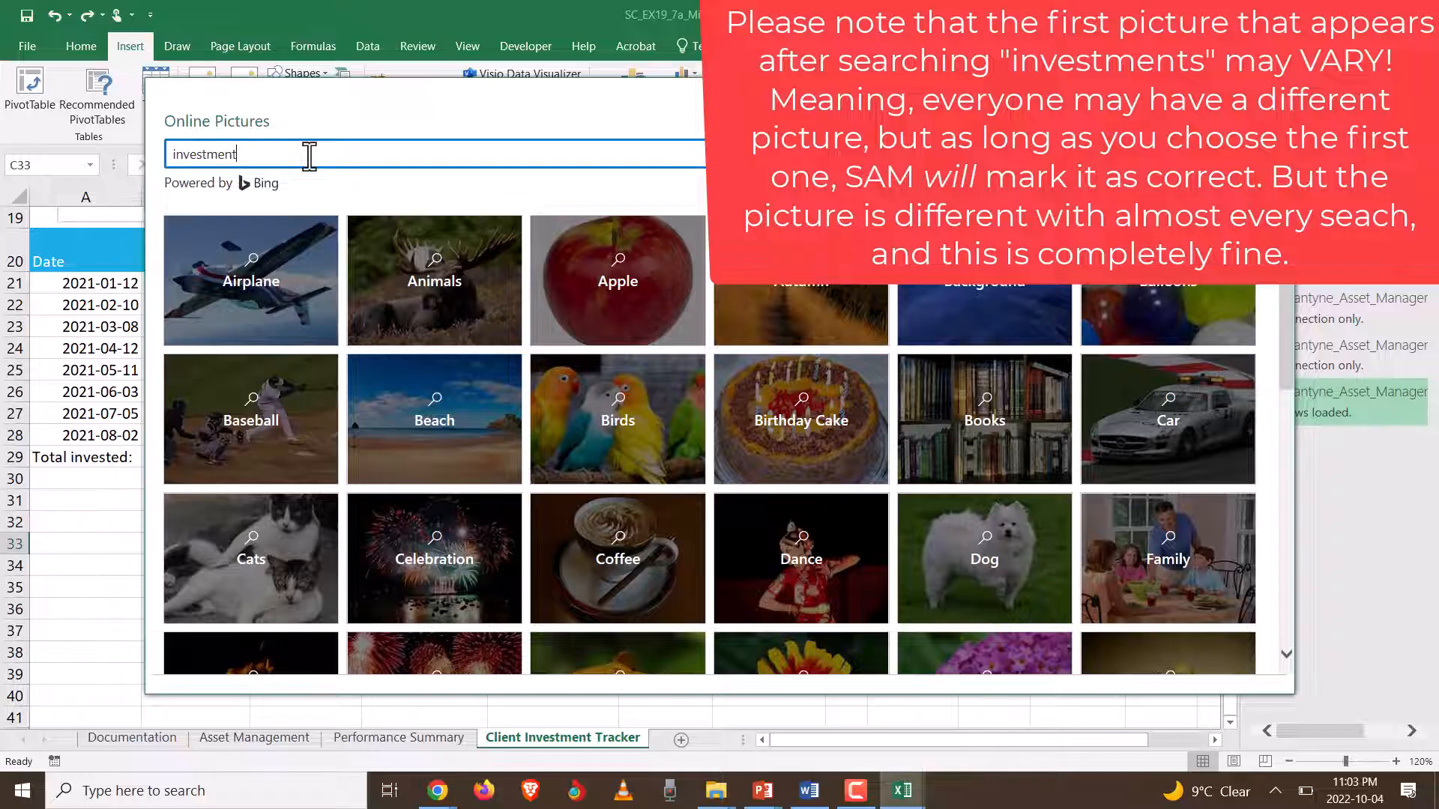
key(alt+Tab)
key(alt+Tab)
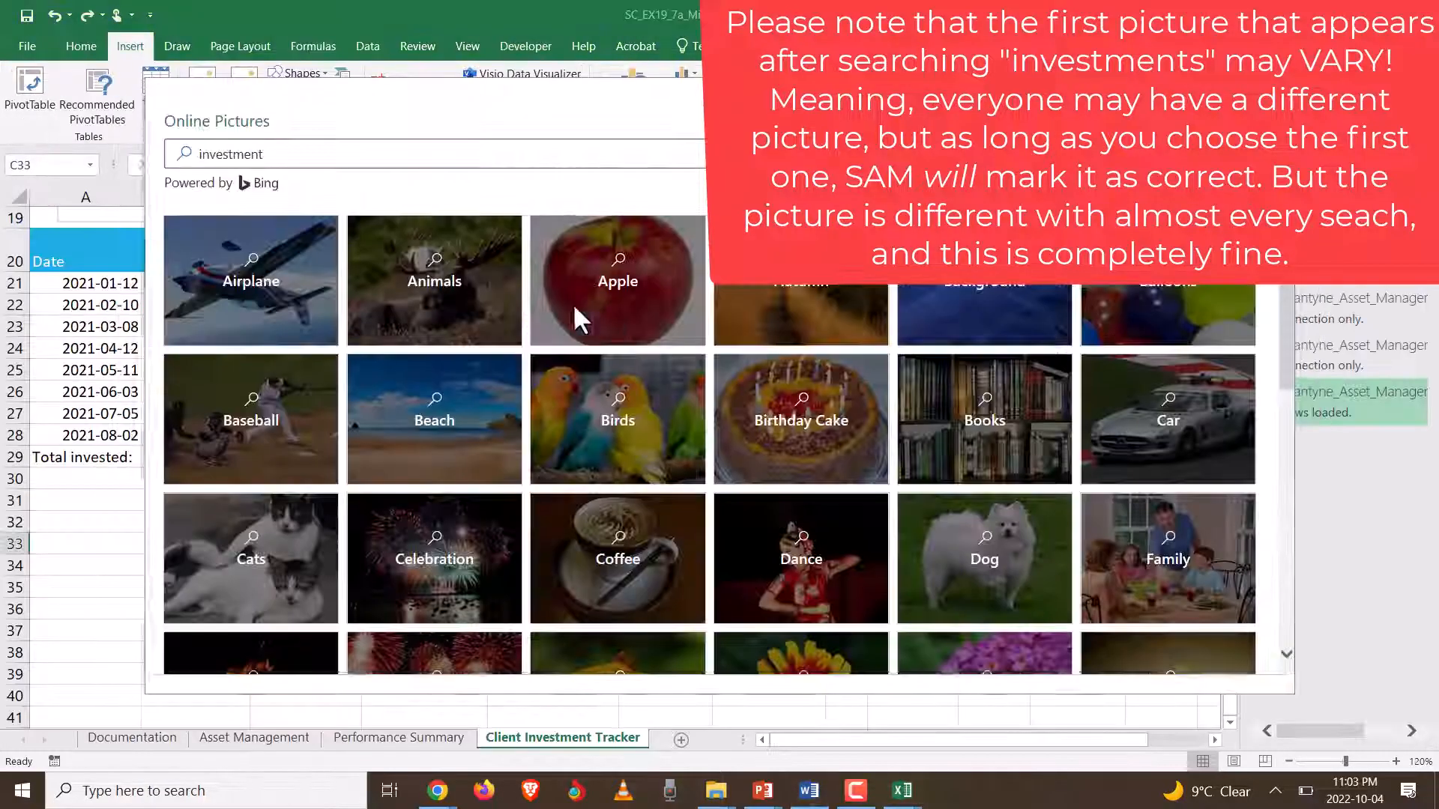
click(367, 149)
key(BackSpace)
text(s)
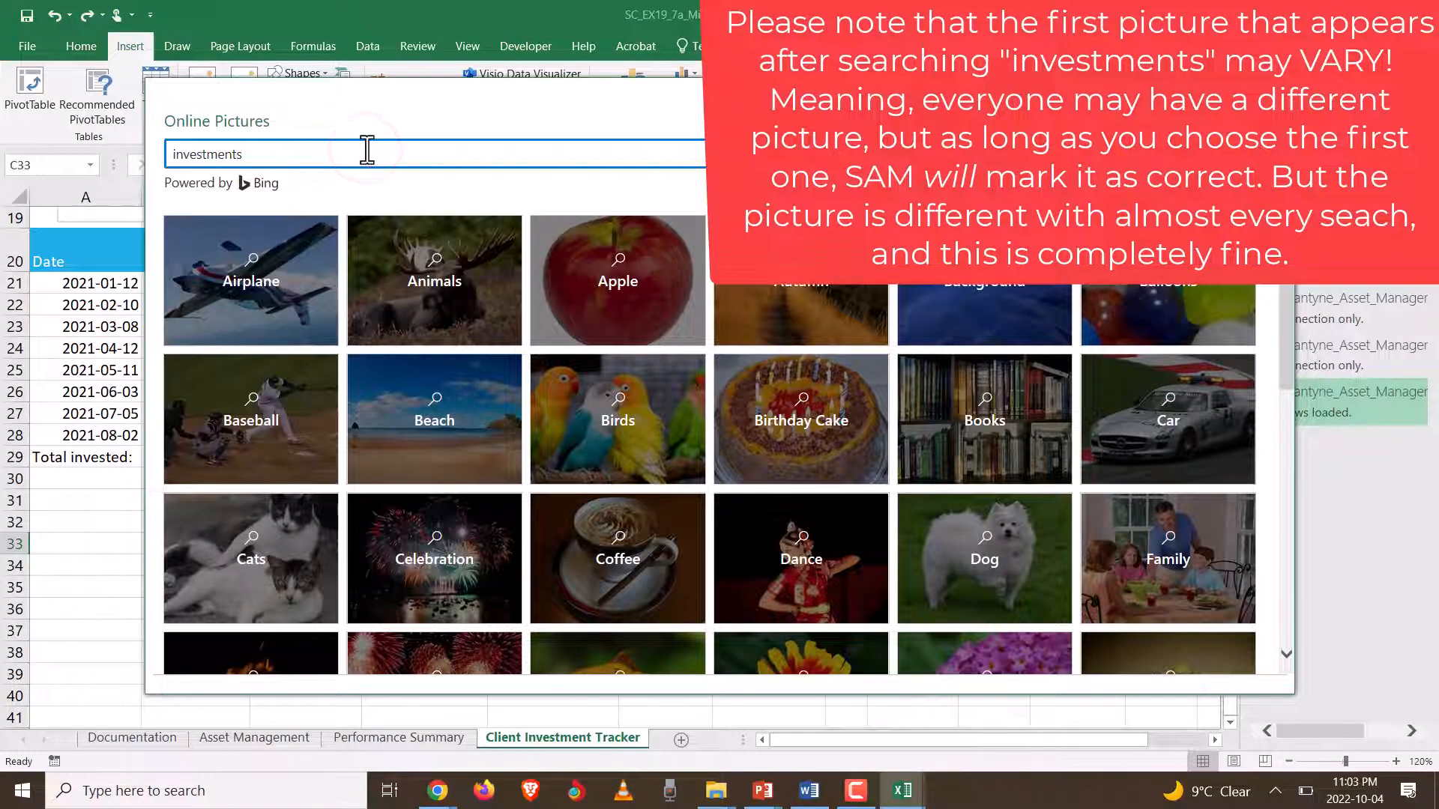
key(Return)
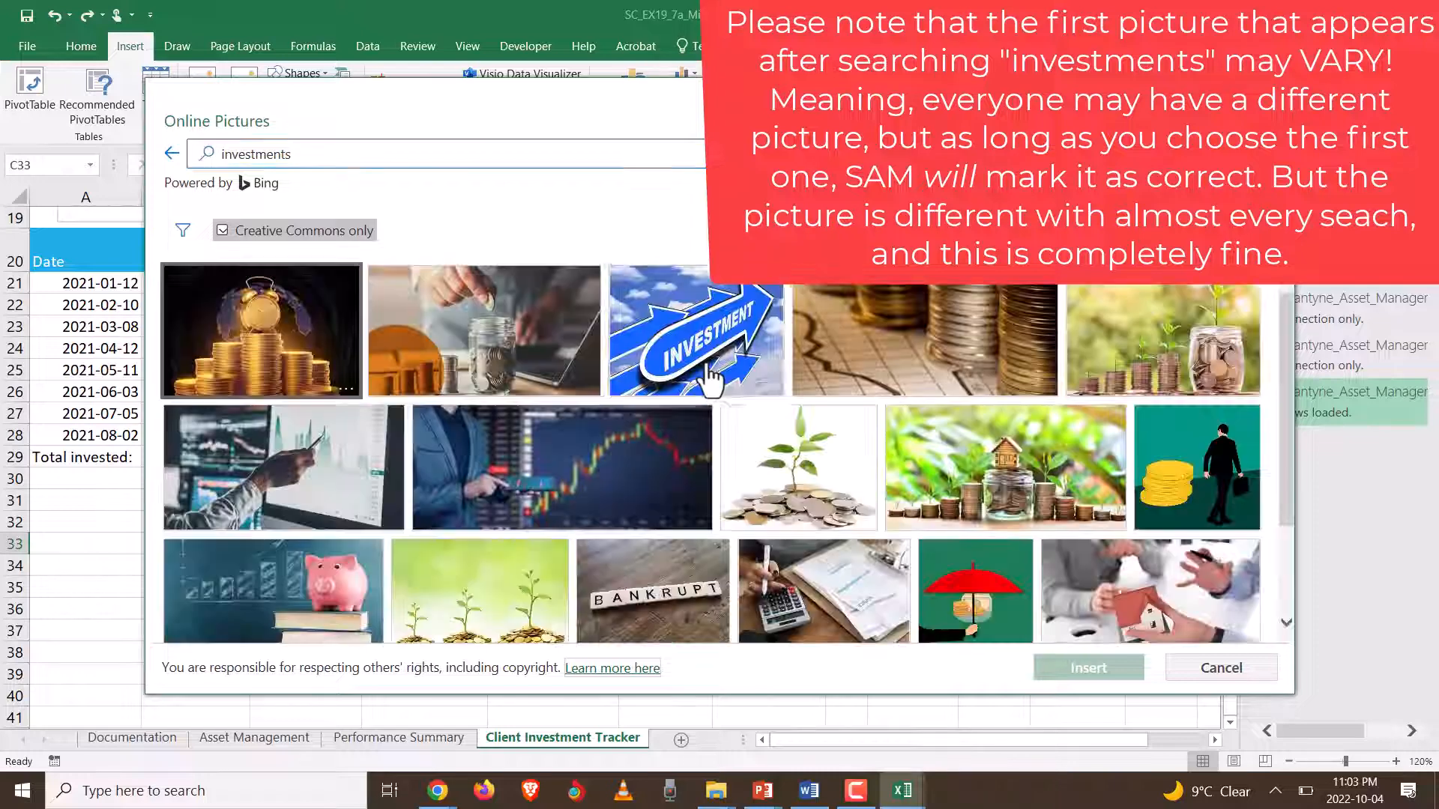
- Switch to Word and examine Final Figure 2 to see which picture the finished Client Investment Tracker worksheet uses
key(alt+Tab)
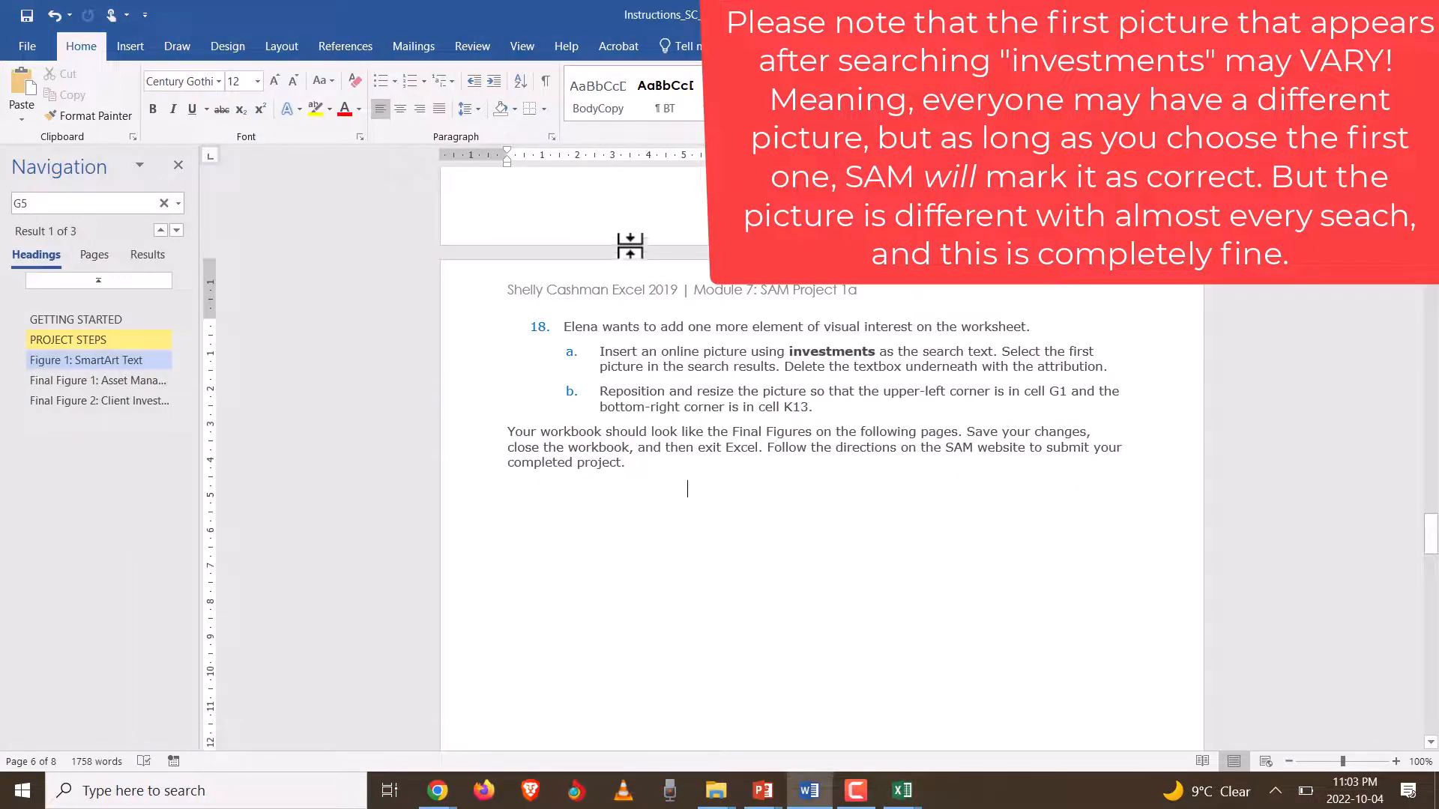
scroll(627, 244, up, 2)
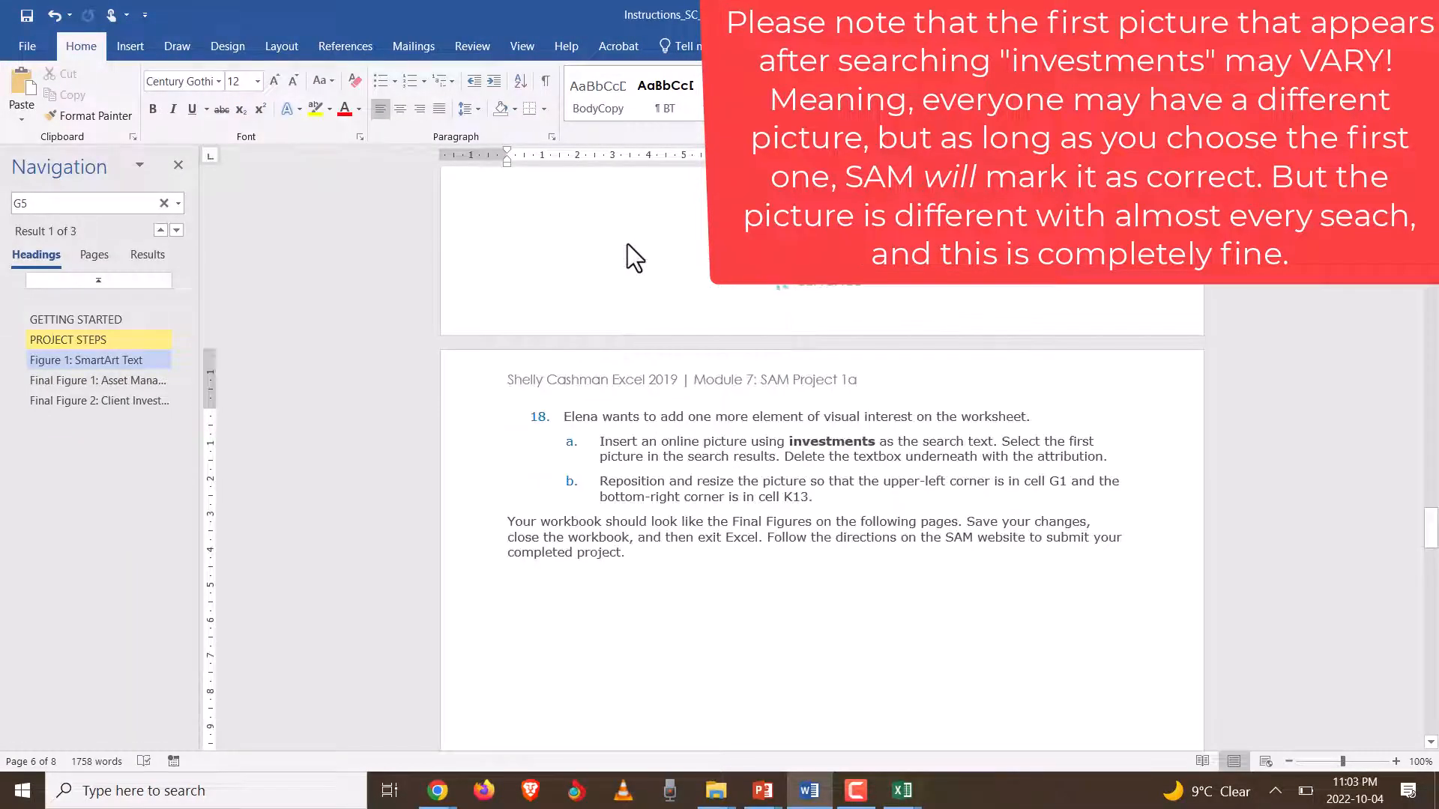
scroll(789, 440, down, 10)
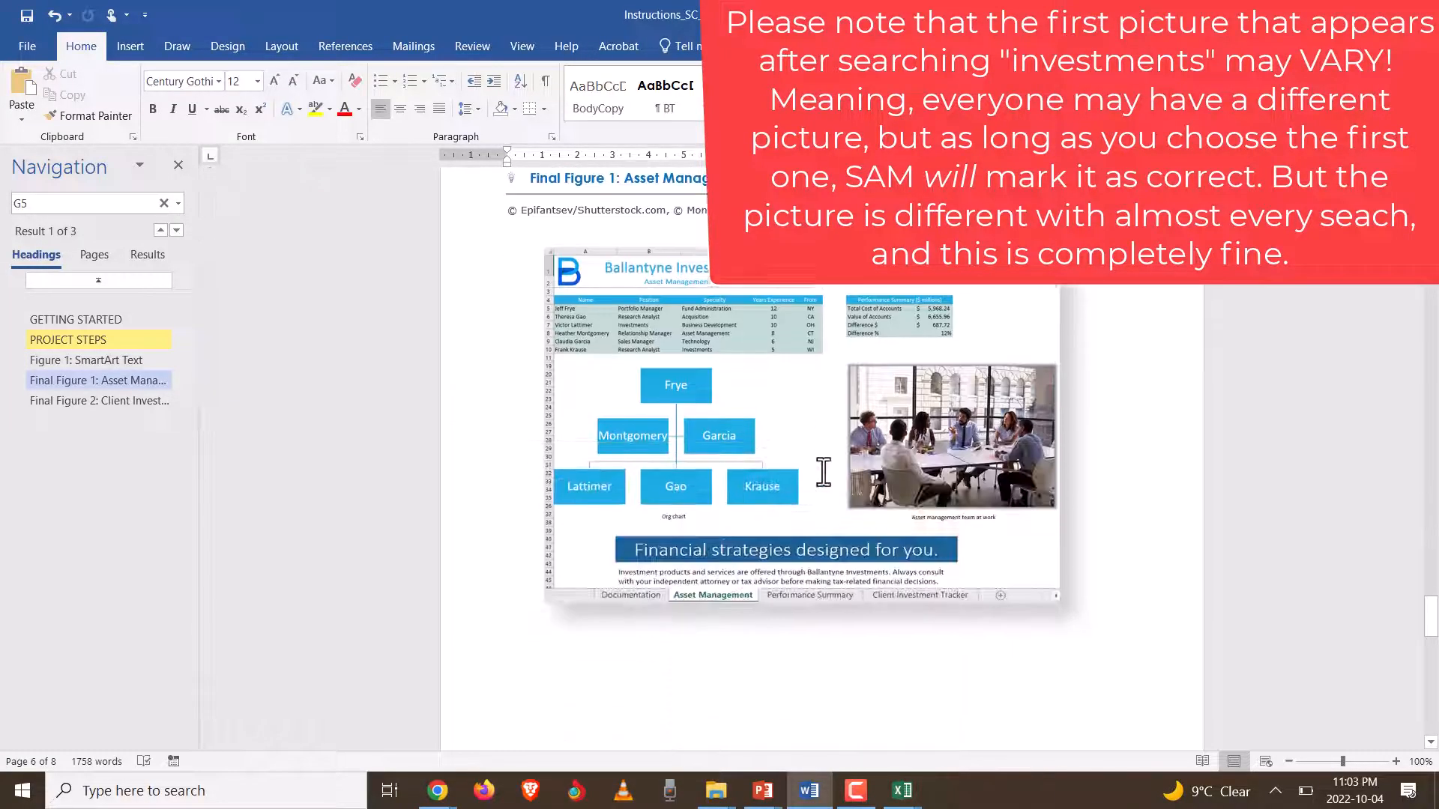
scroll(823, 472, down, 15)
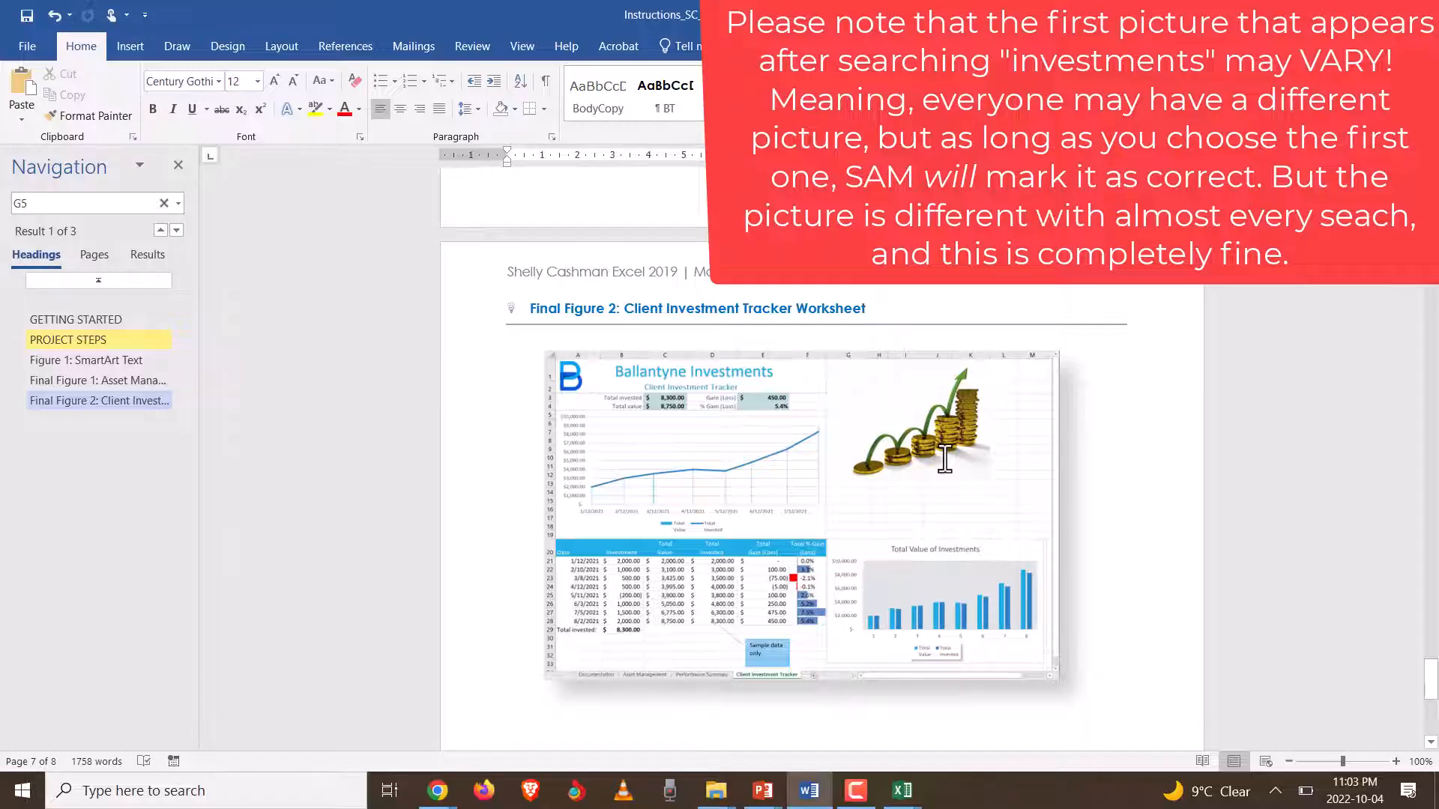
- Return to Excel and look through the online picture results for the picture used in the final figure
key(alt+Tab)
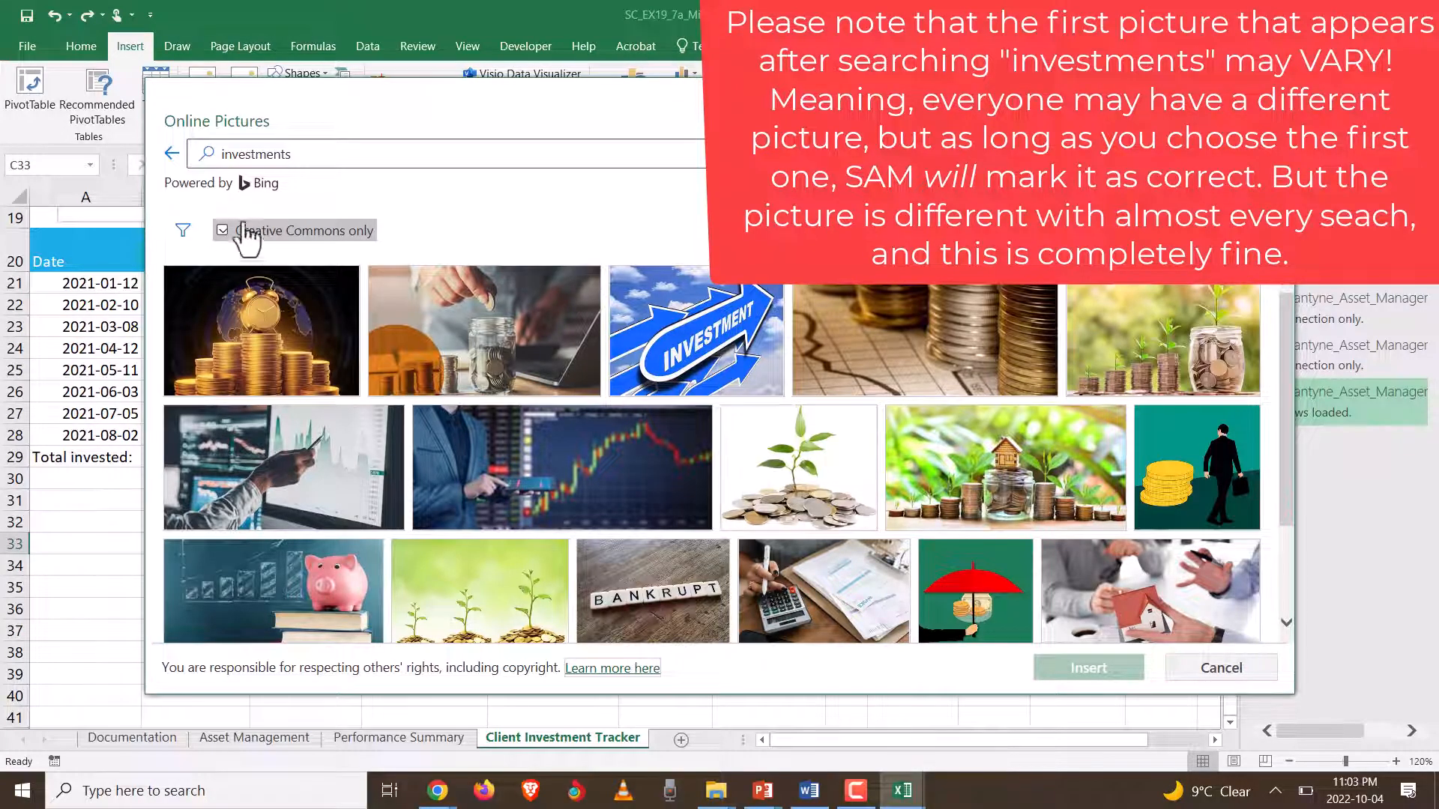
scroll(780, 314, down, 10)
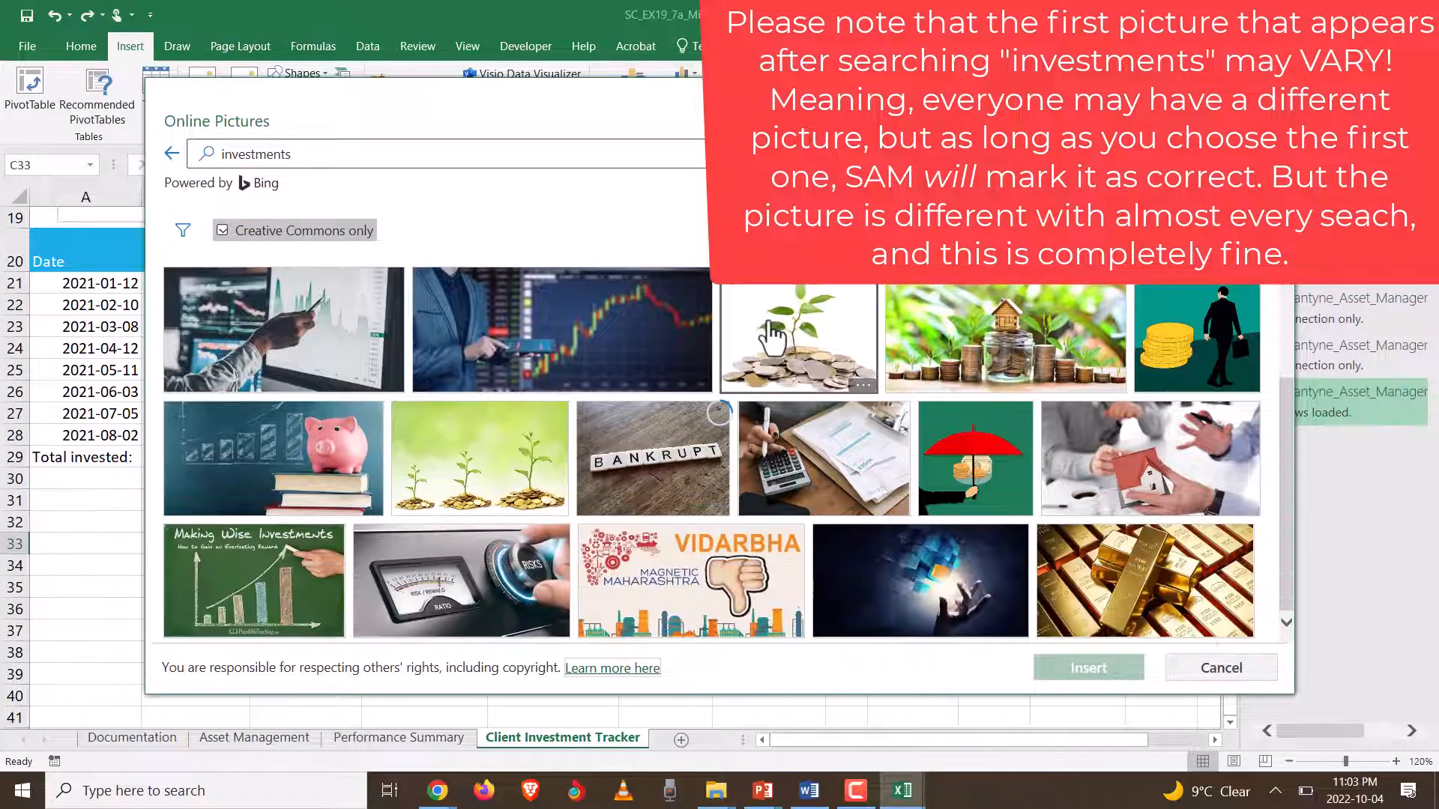
scroll(663, 367, down, 3)
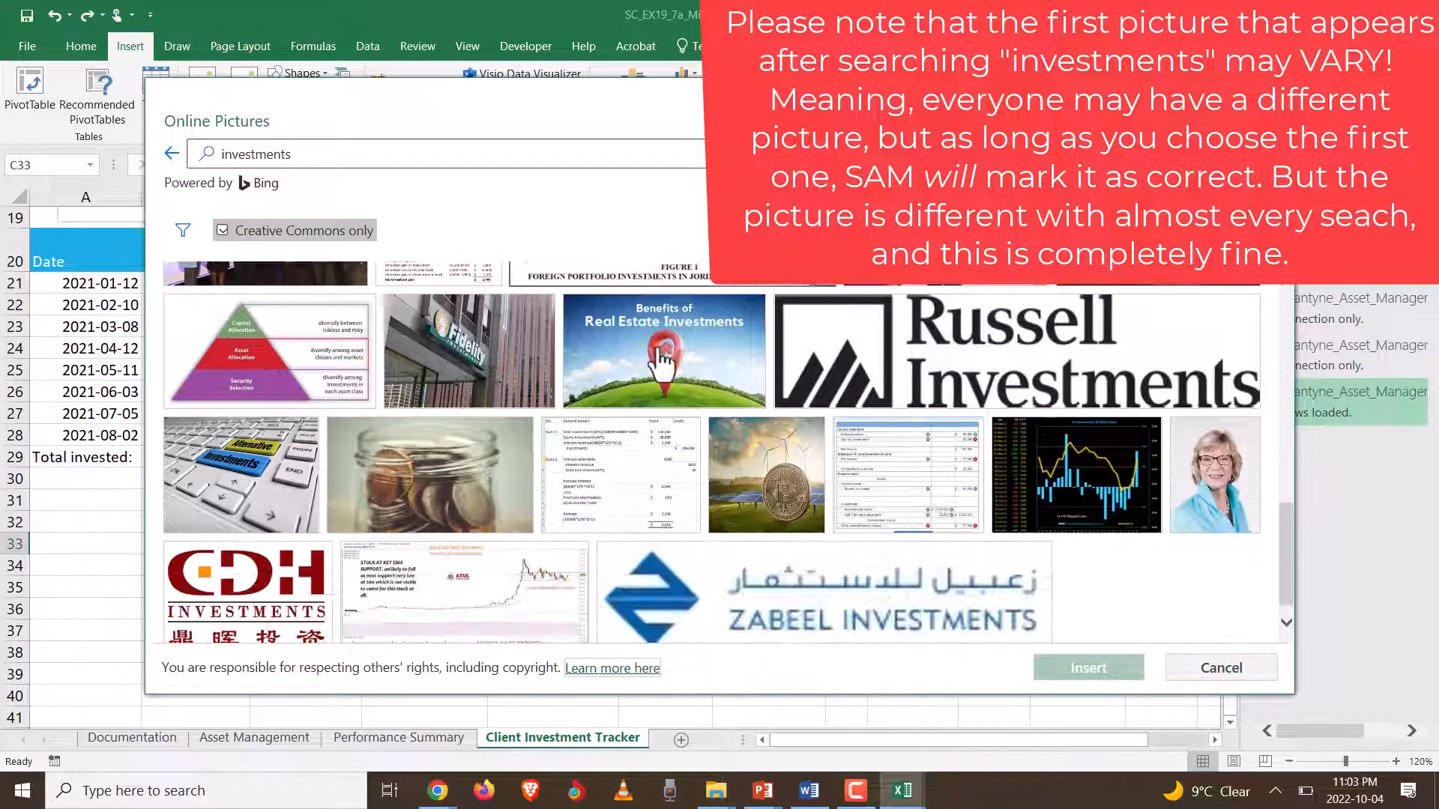
scroll(425, 346, up, 15)
scroll(427, 337, up, 2)
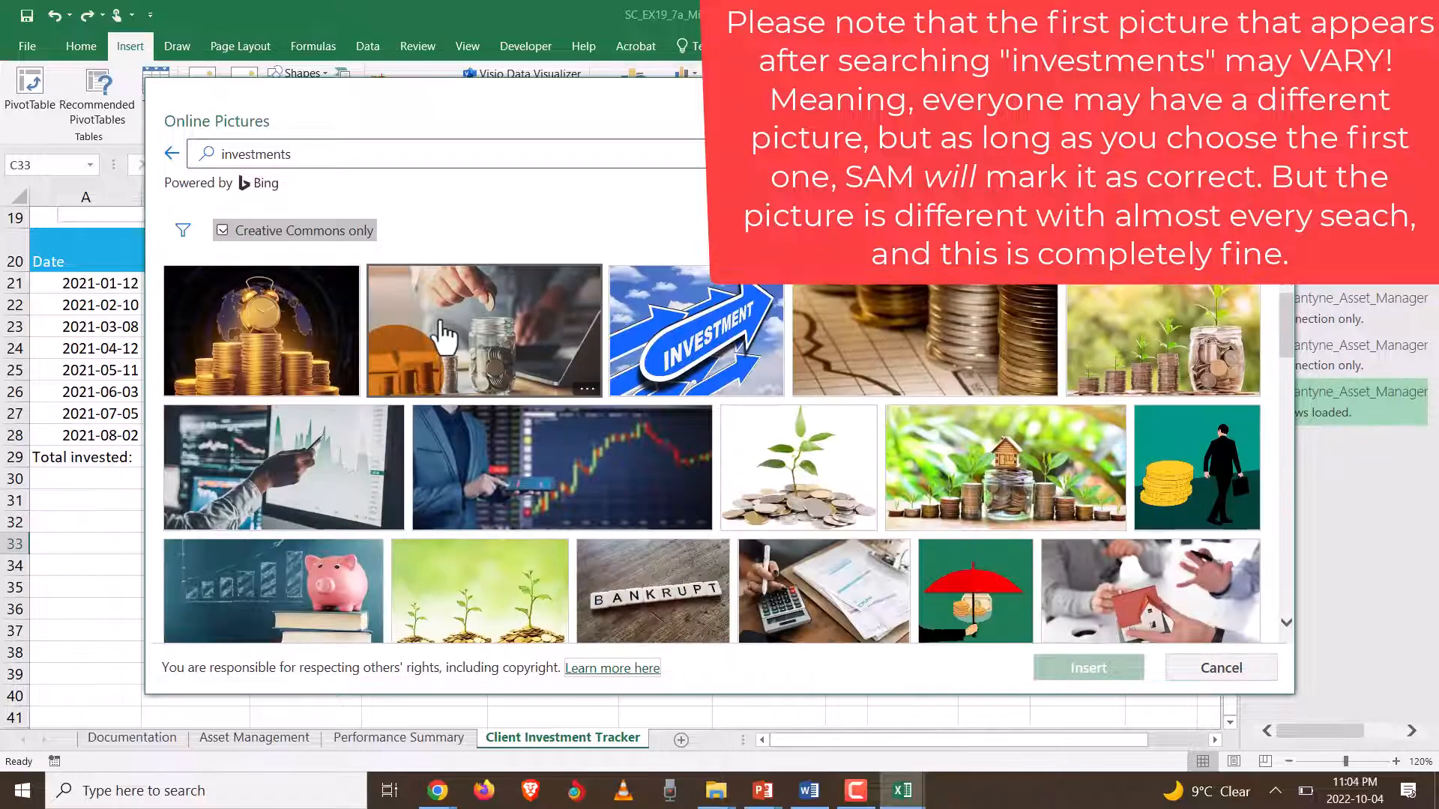
- Recheck step 18 in Word on which search result to use and how to position the picture
key(alt+Tab)
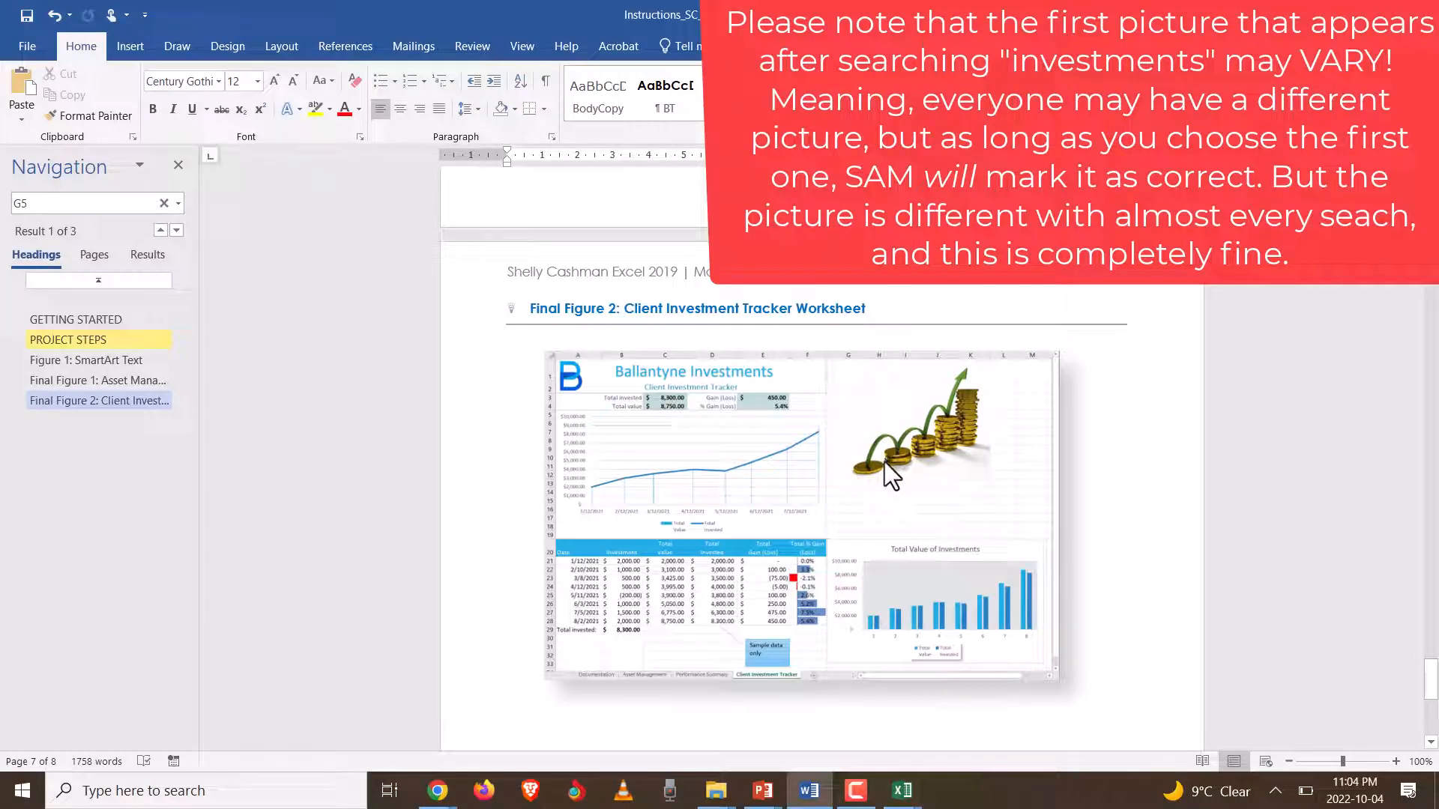
scroll(911, 463, up, 15)
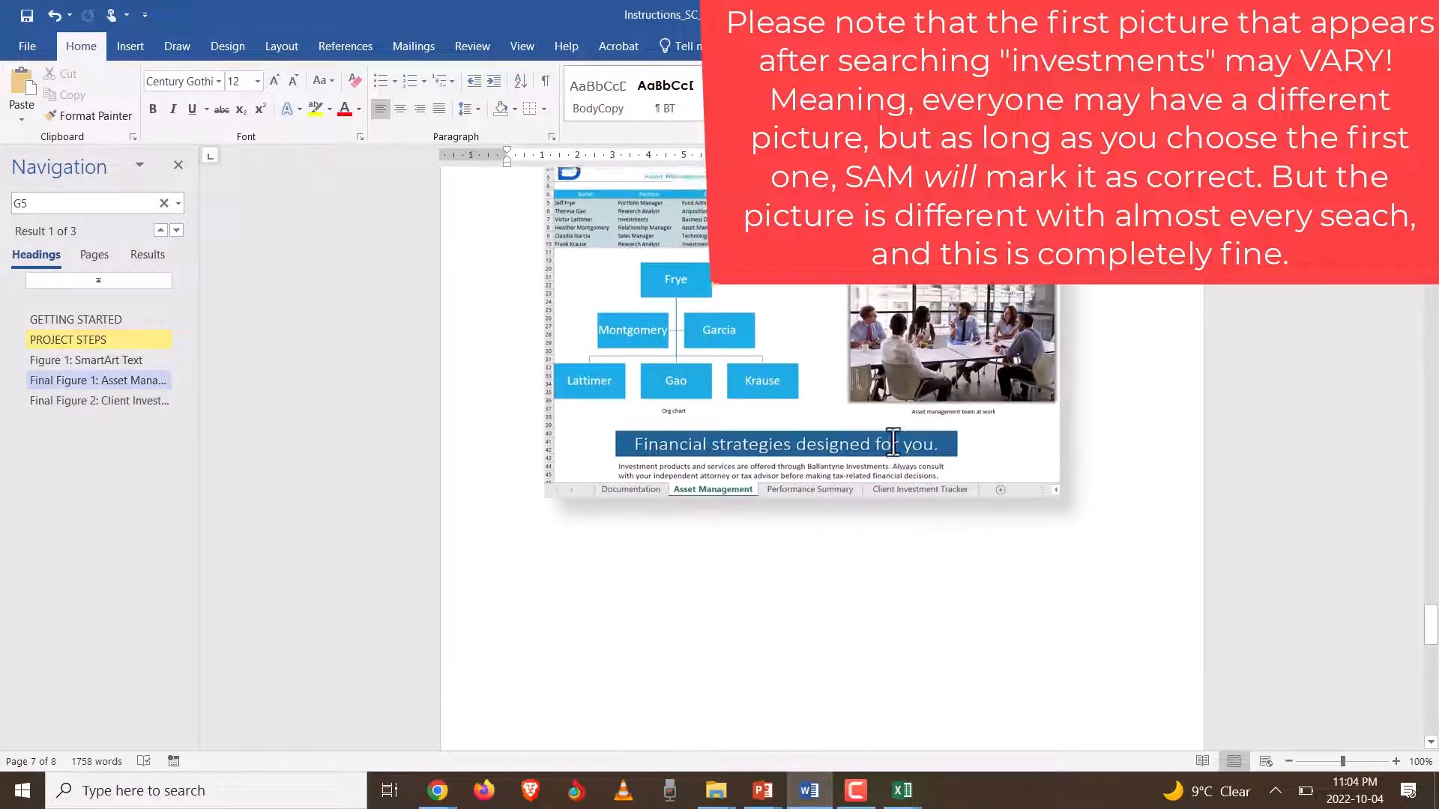
scroll(893, 443, up, 10)
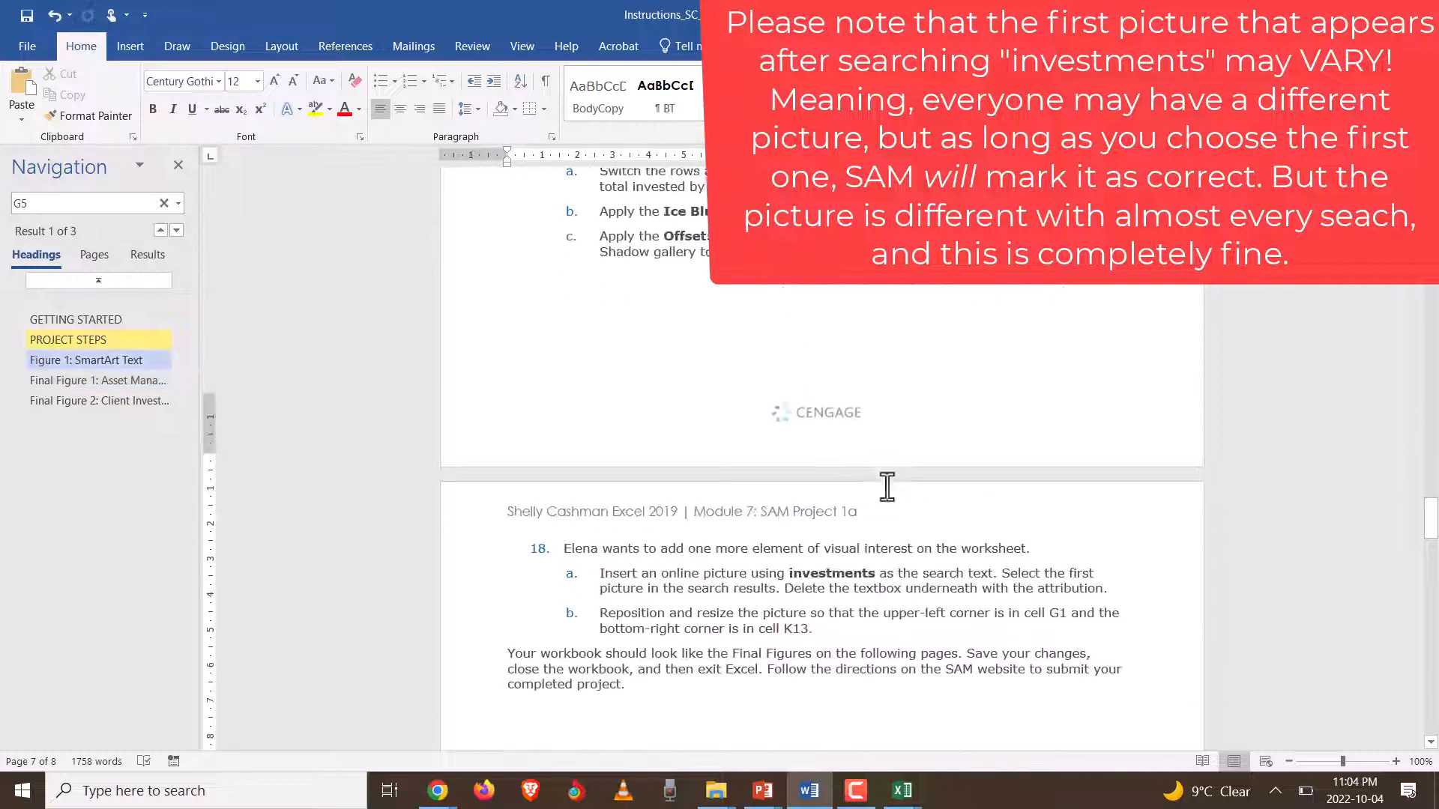
scroll(888, 489, down, 3)
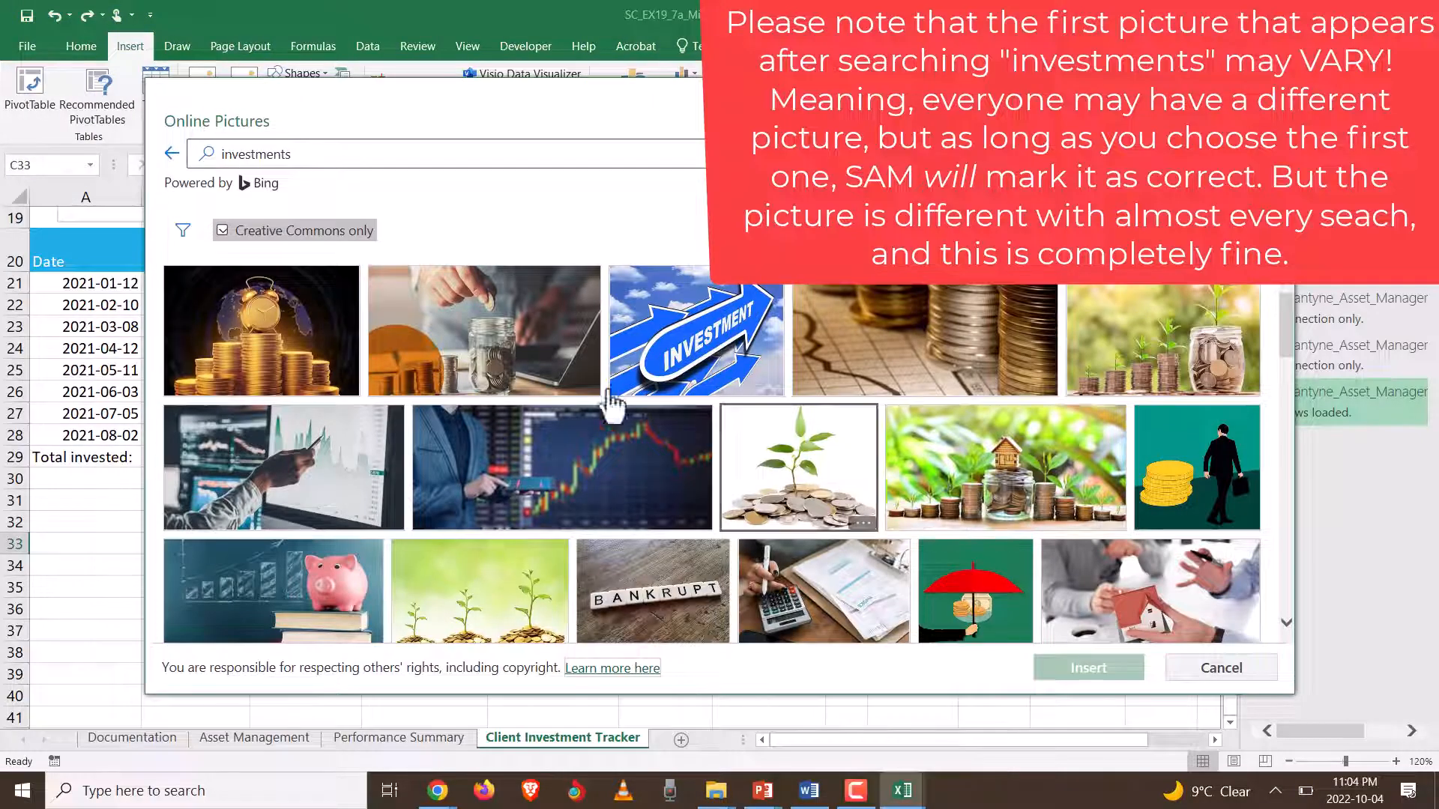
- Insert the first picture from the investments results into the Client Investment Tracker worksheet in Excel
click(241, 324)
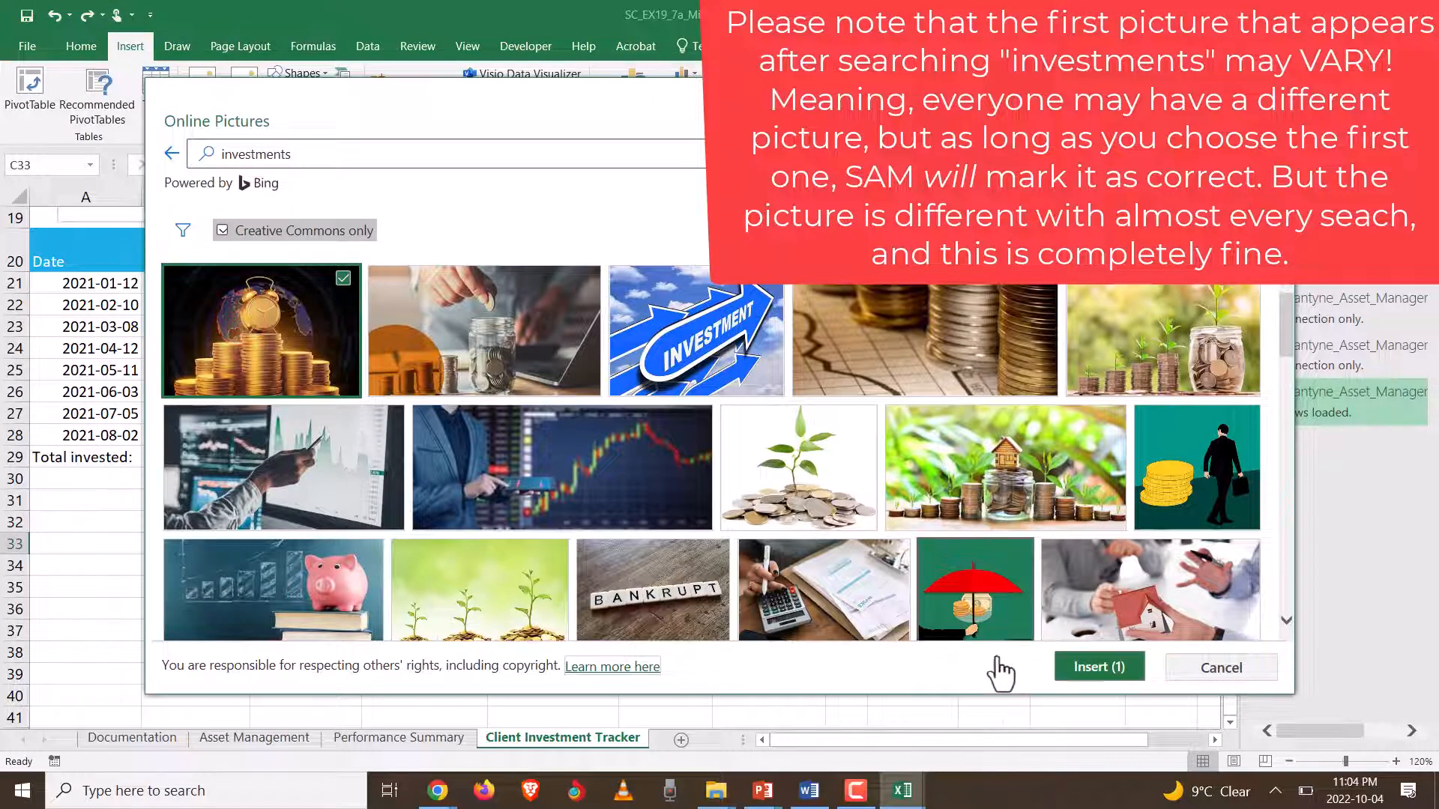
click(1099, 667)
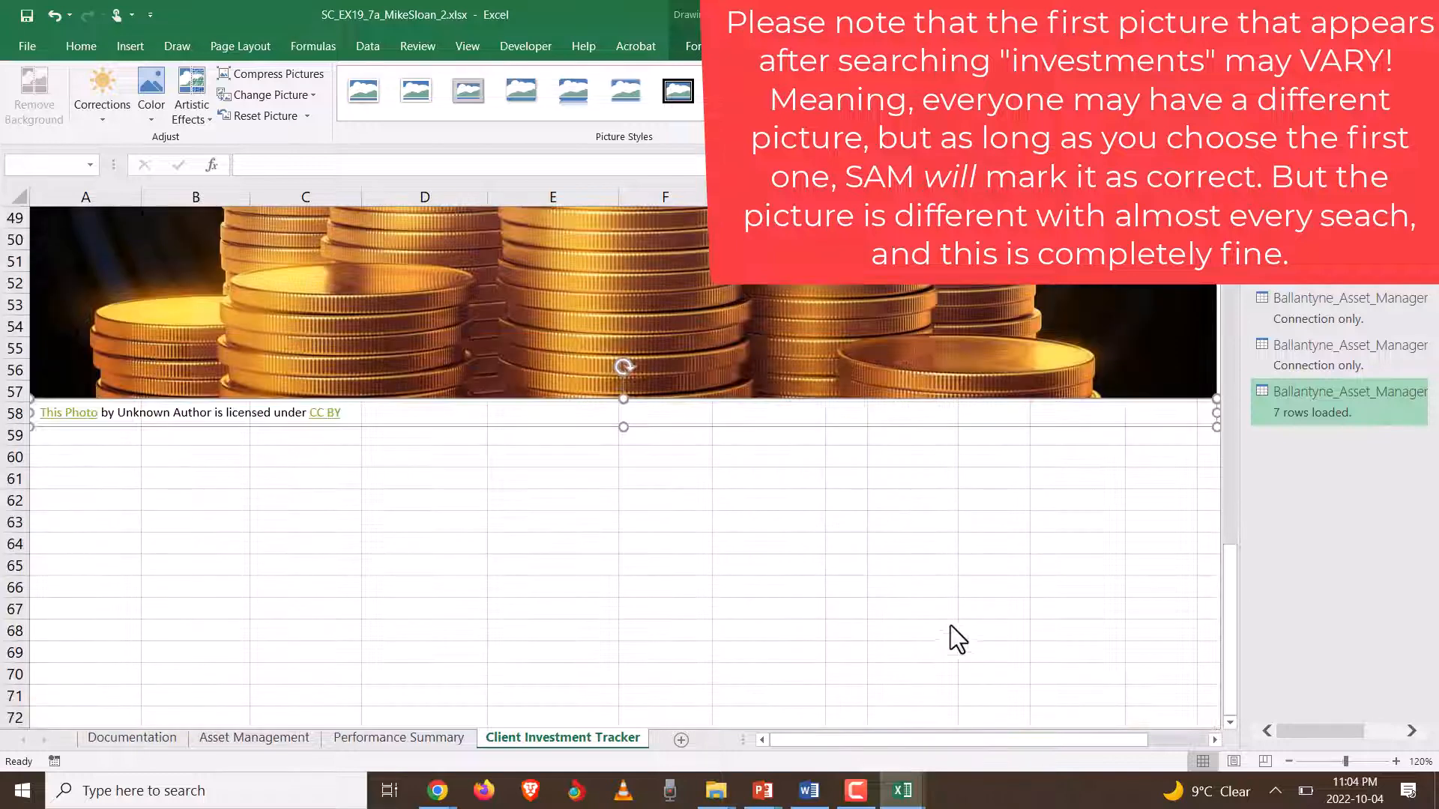
click(1296, 760)
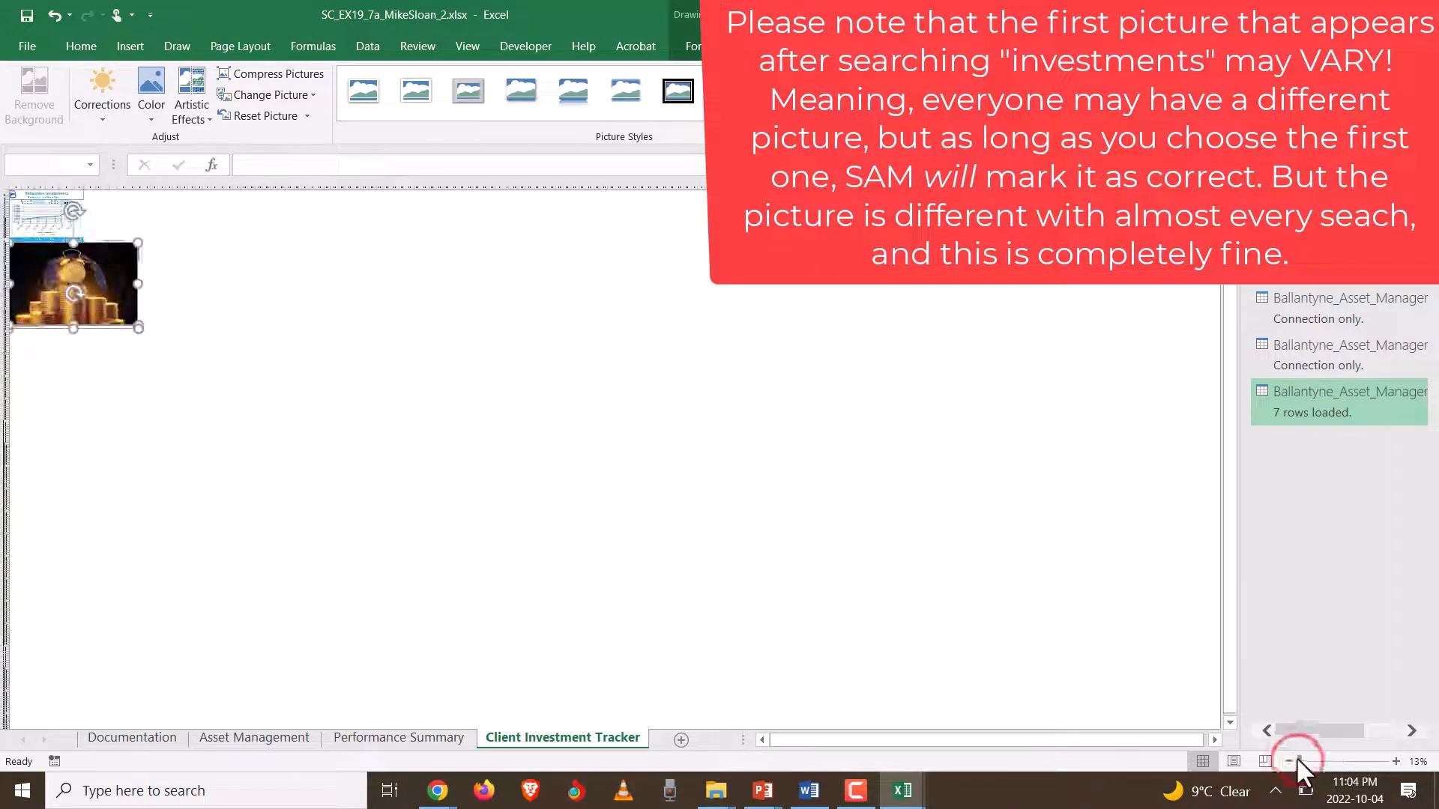
click(1396, 761)
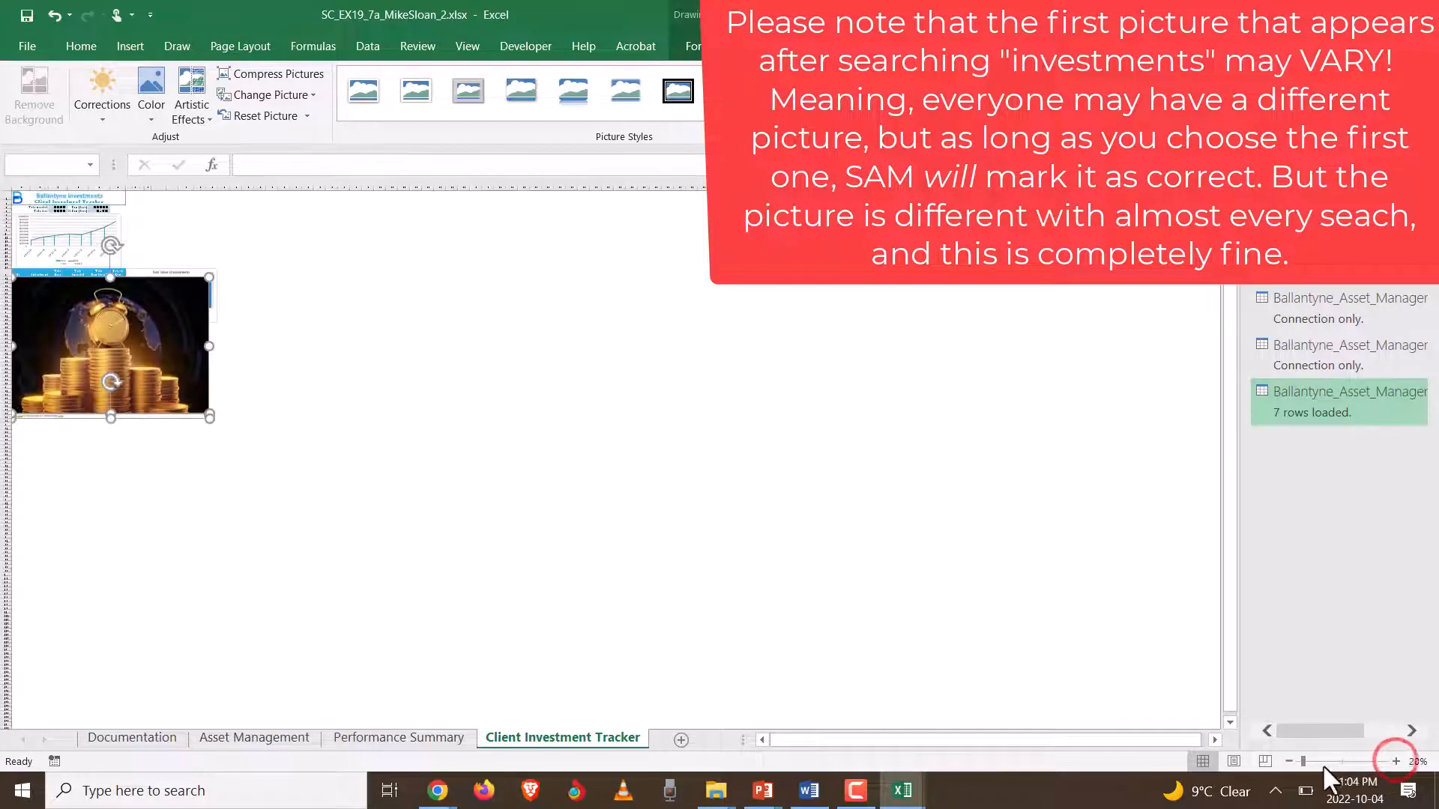
click(1319, 761)
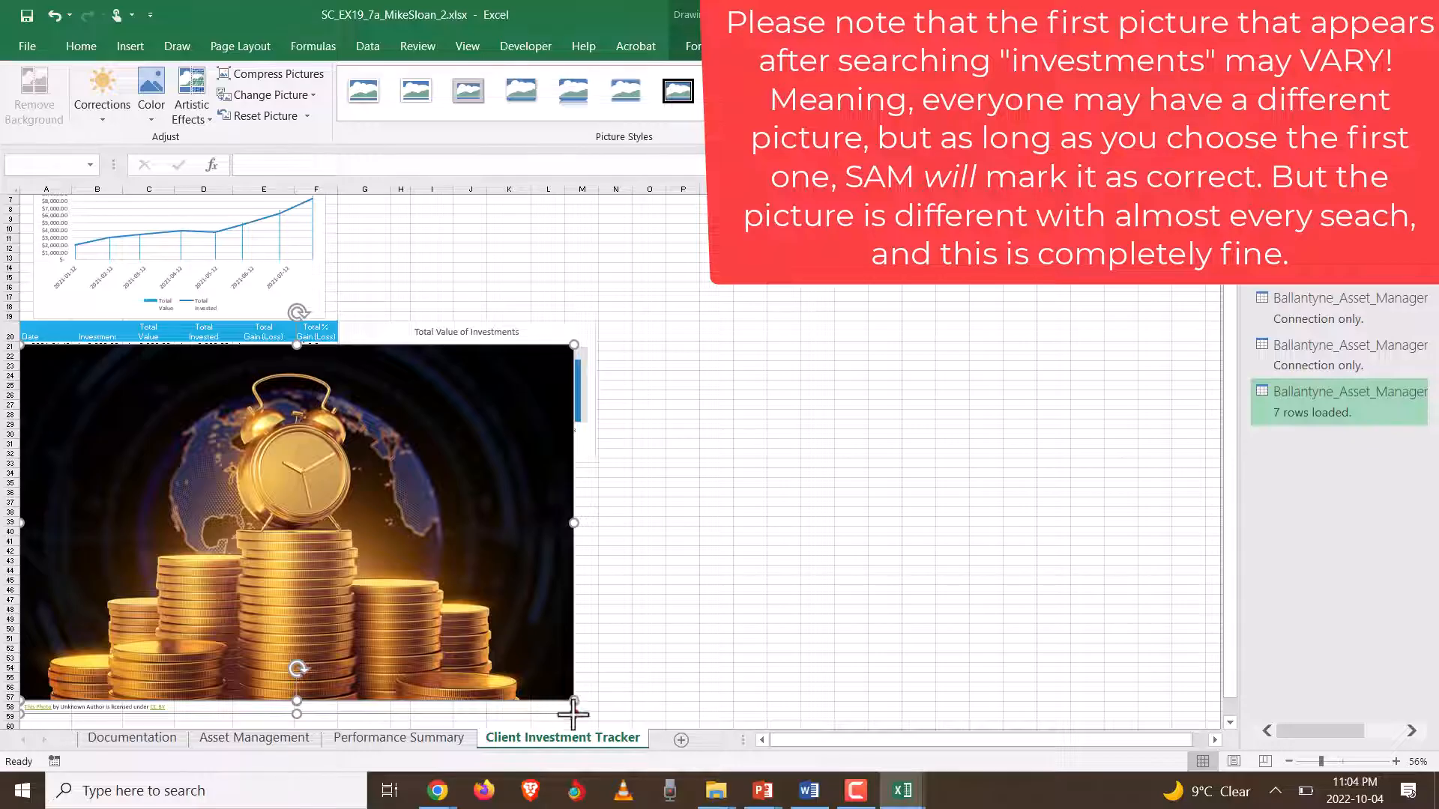
- Try to shrink the inserted picture together with its attribution textbox, and delete the selected objects
drag(574, 714, 479, 560)
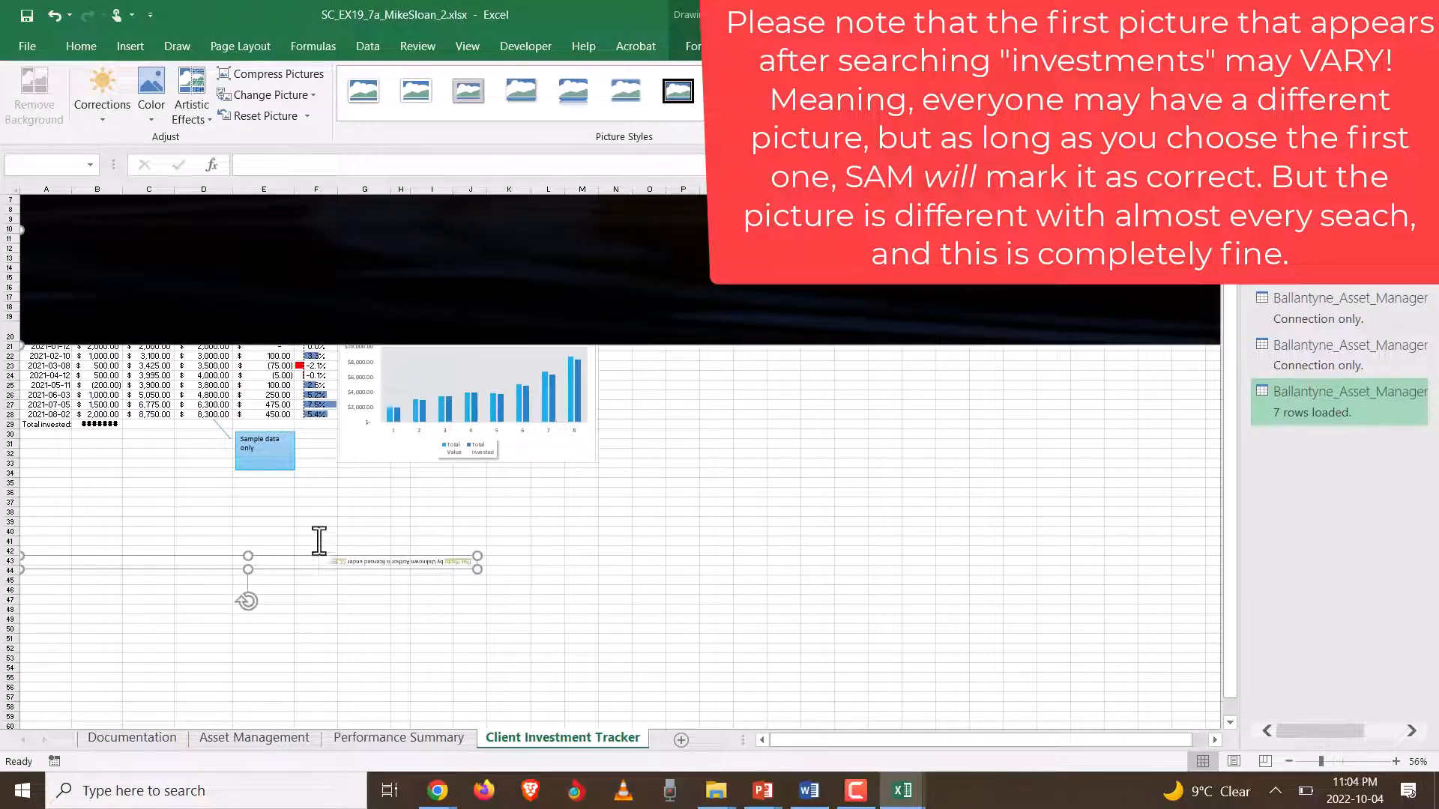
click(291, 570)
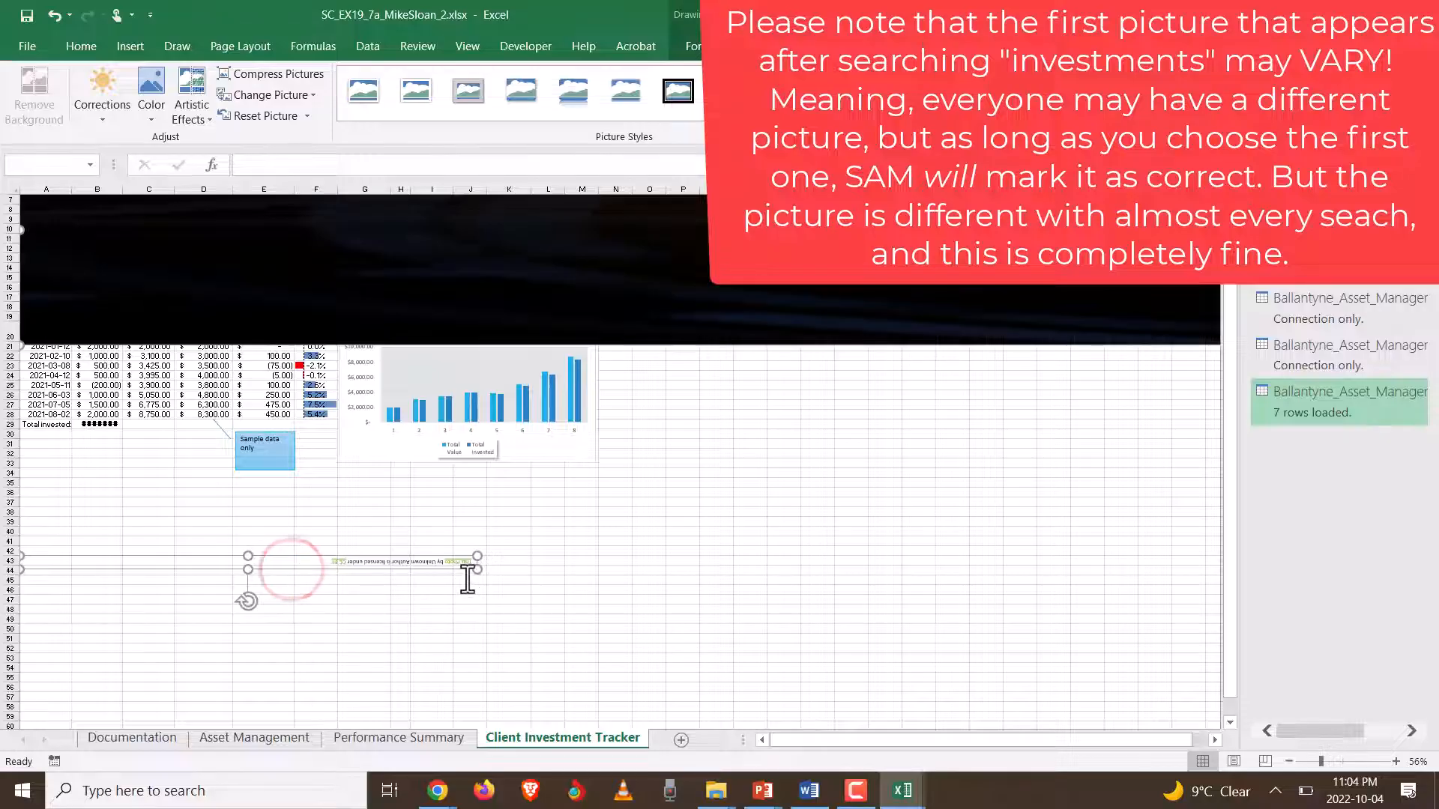
key(Delete)
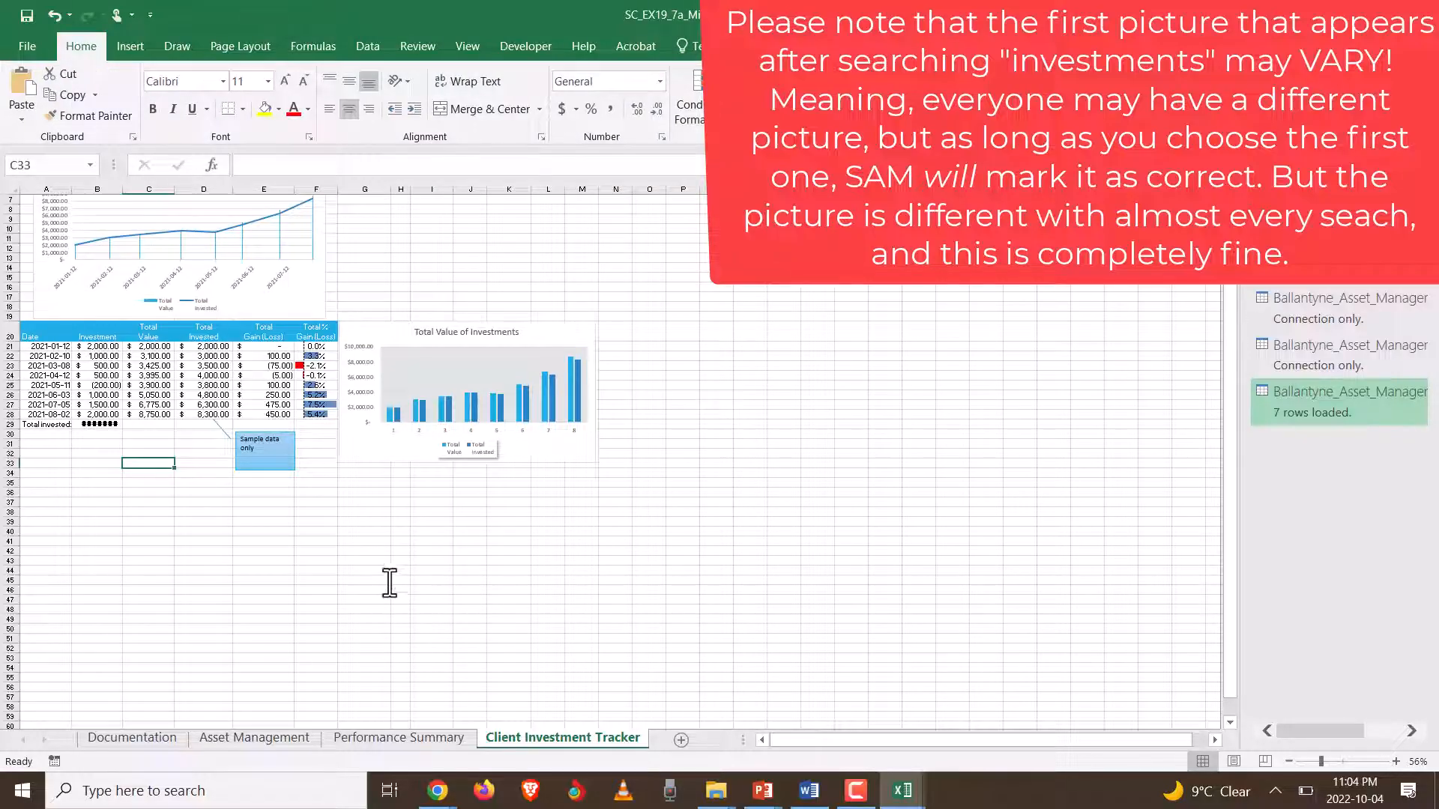
- Undo the deletion and resizing of the picture and its attribution textbox, and shrink both to about half size
key(ctrl+z)
key(ctrl+z)
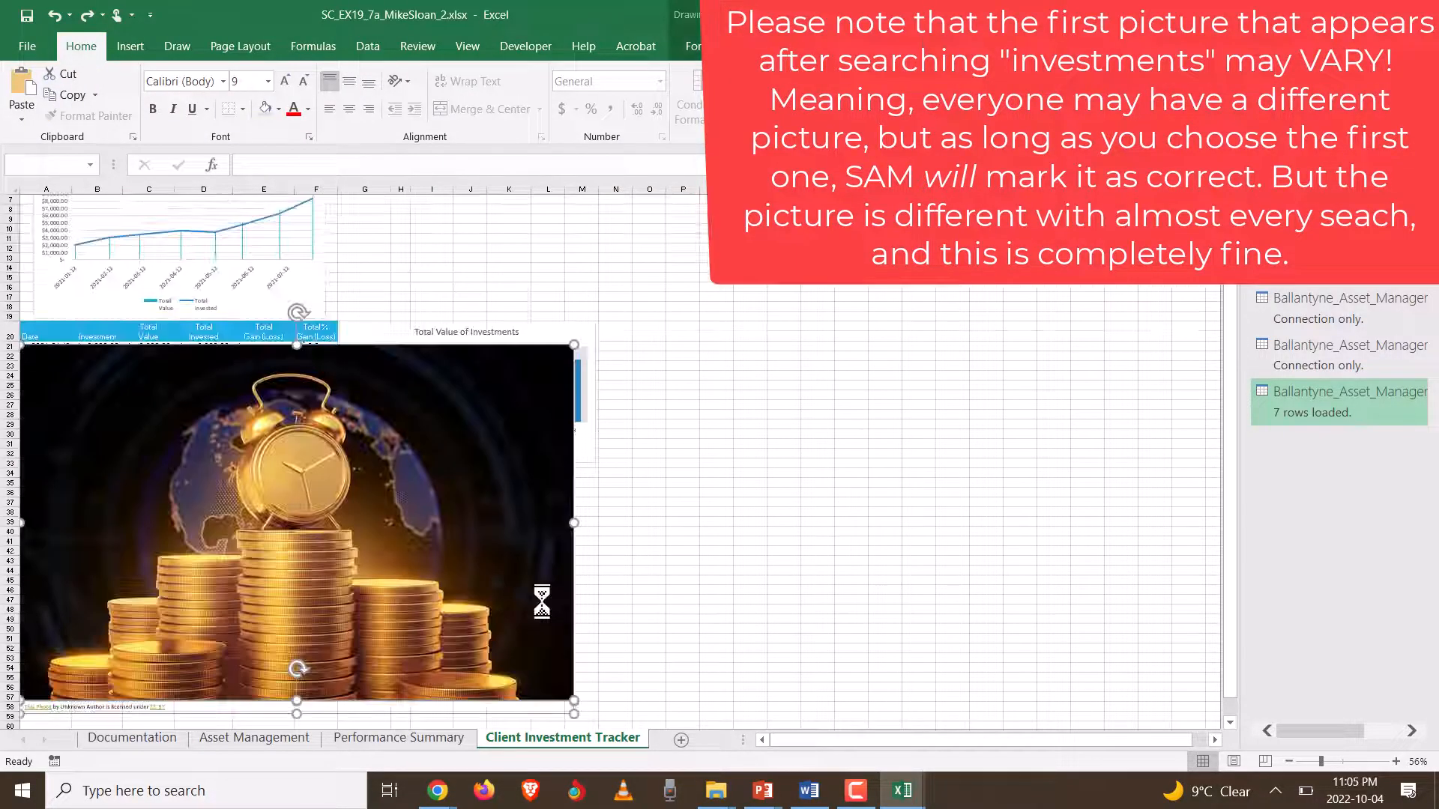
scroll(622, 546, down, 3)
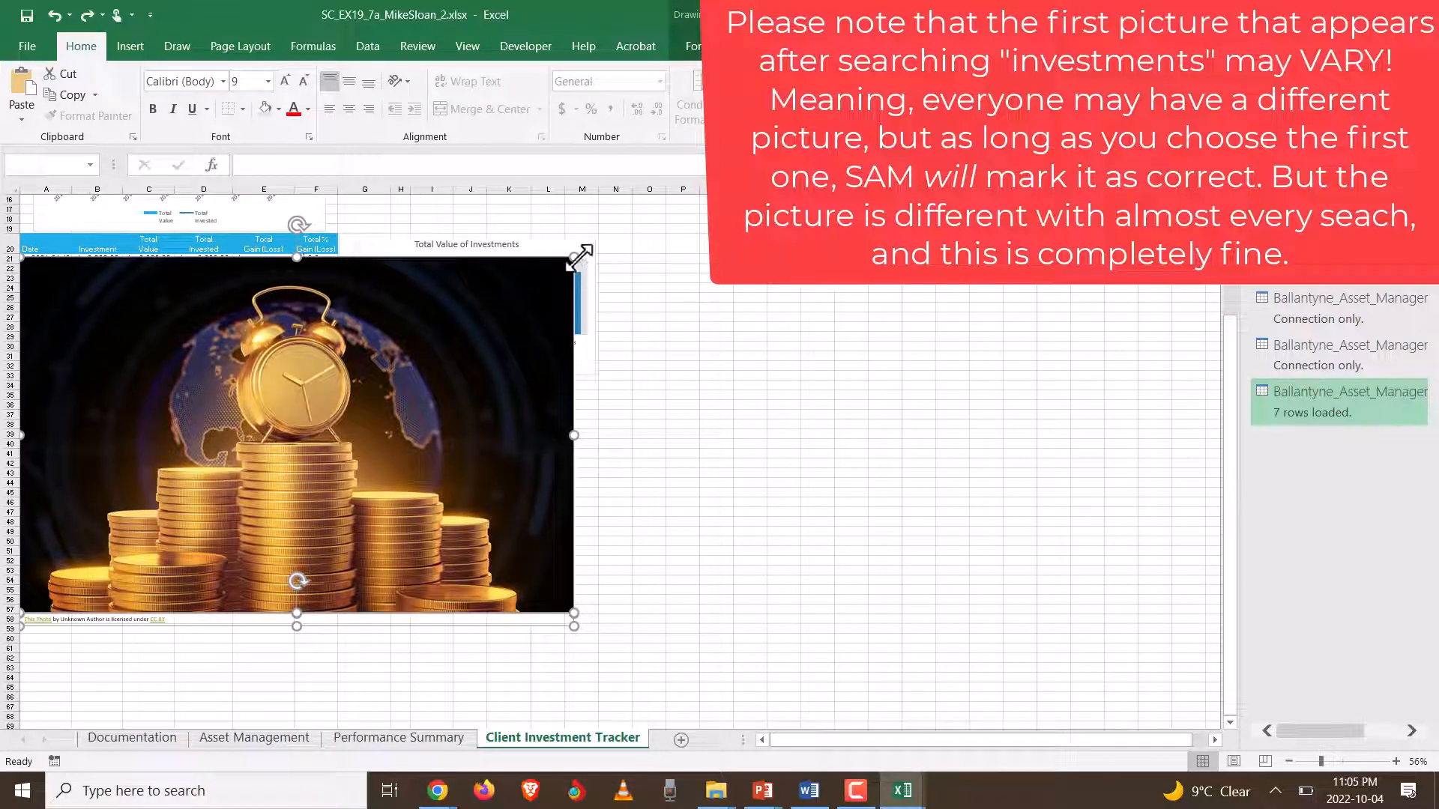
drag(572, 257, 290, 440)
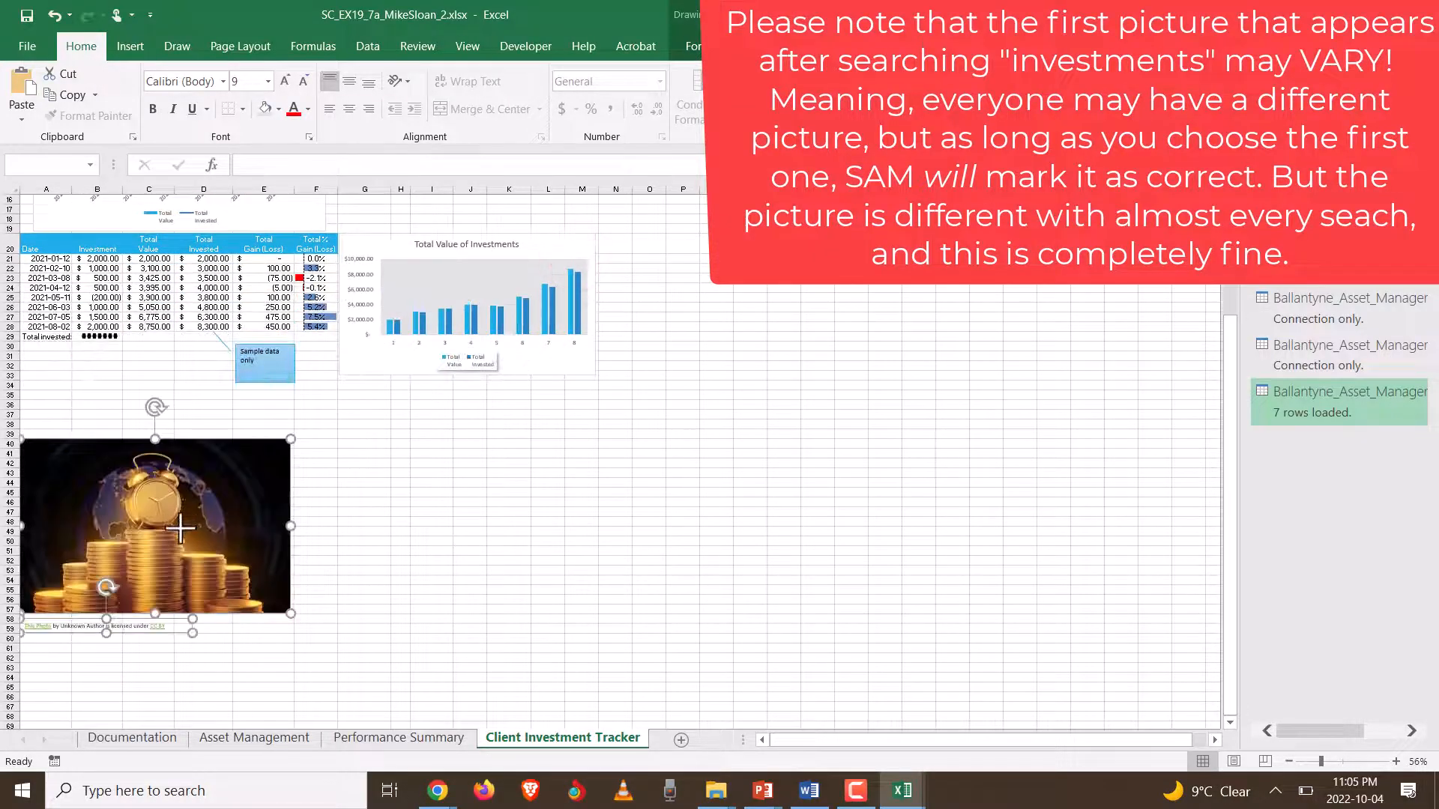
- Move the picture and its attribution textbox above the Total Value of Investments chart, checking step 18 in Word for the target cells
drag(180, 526, 625, 276)
scroll(637, 337, up, 5)
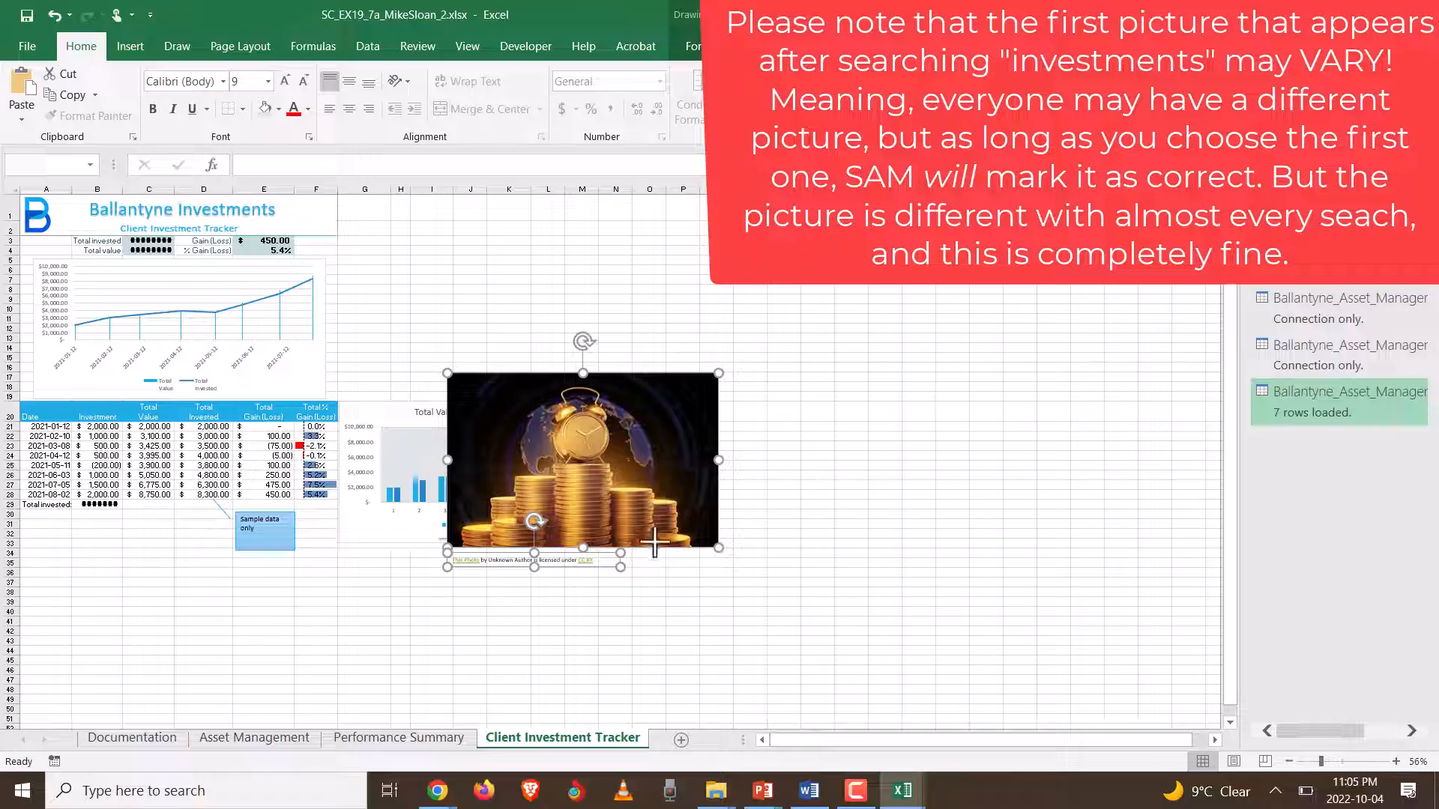
drag(585, 463, 488, 306)
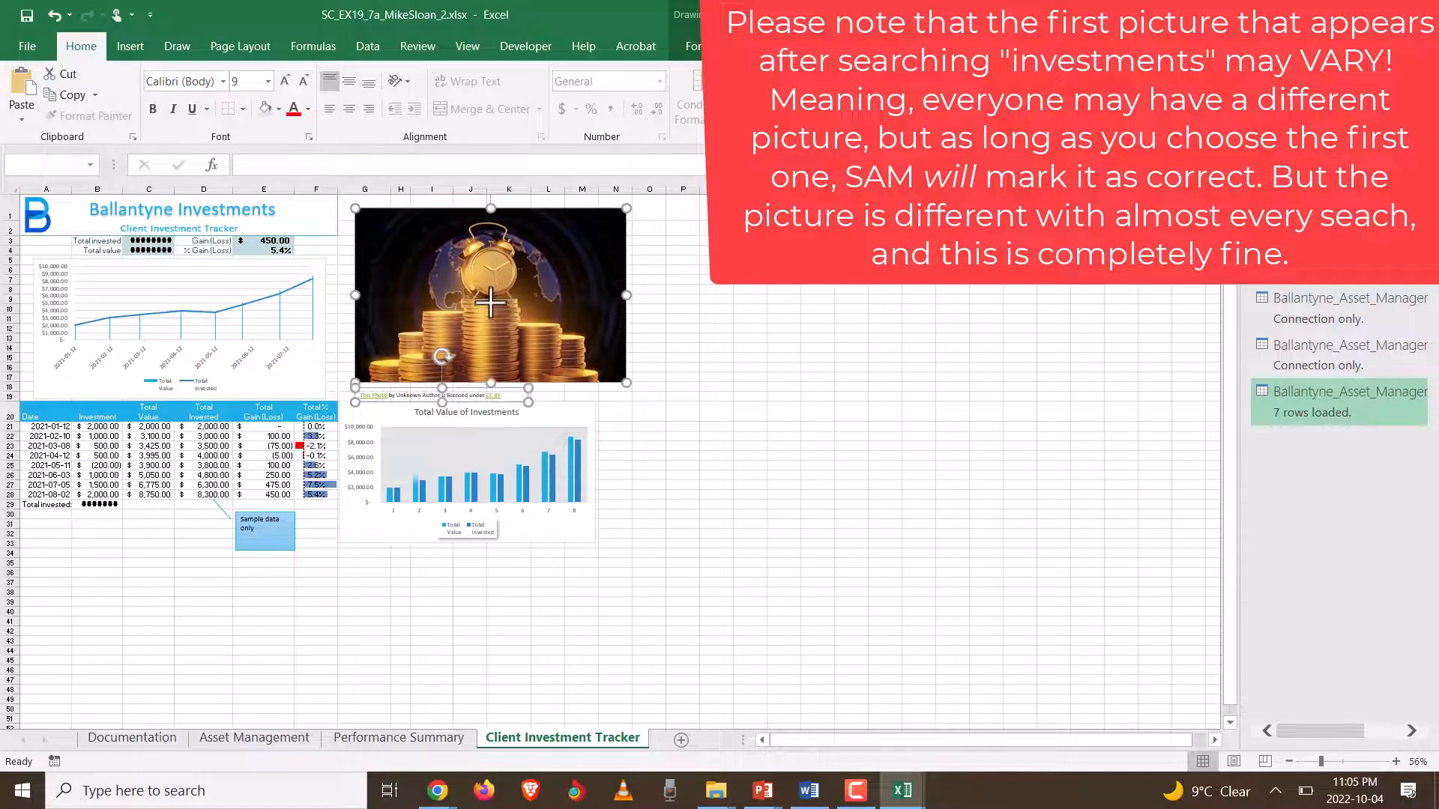
key(alt+Tab)
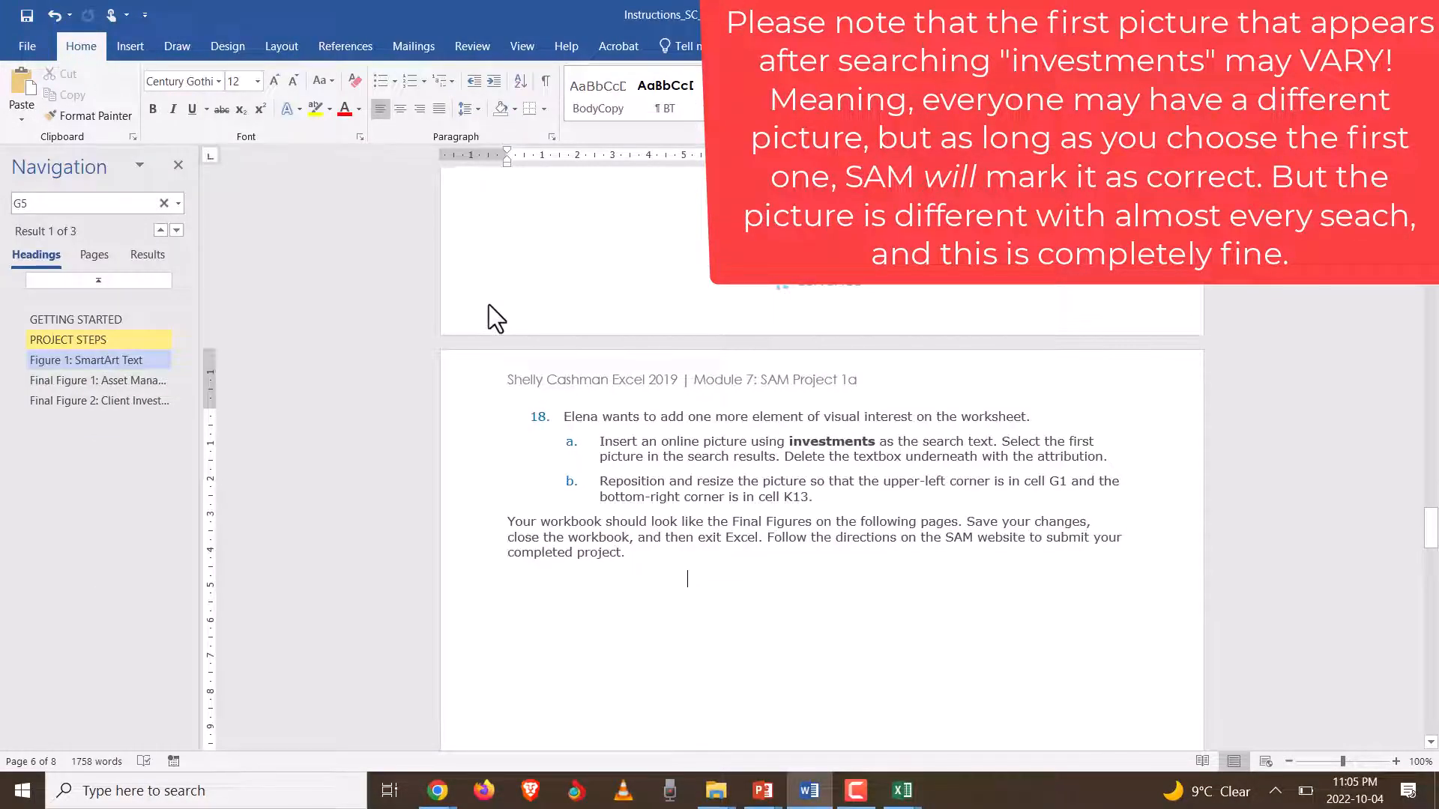
key(alt+Tab)
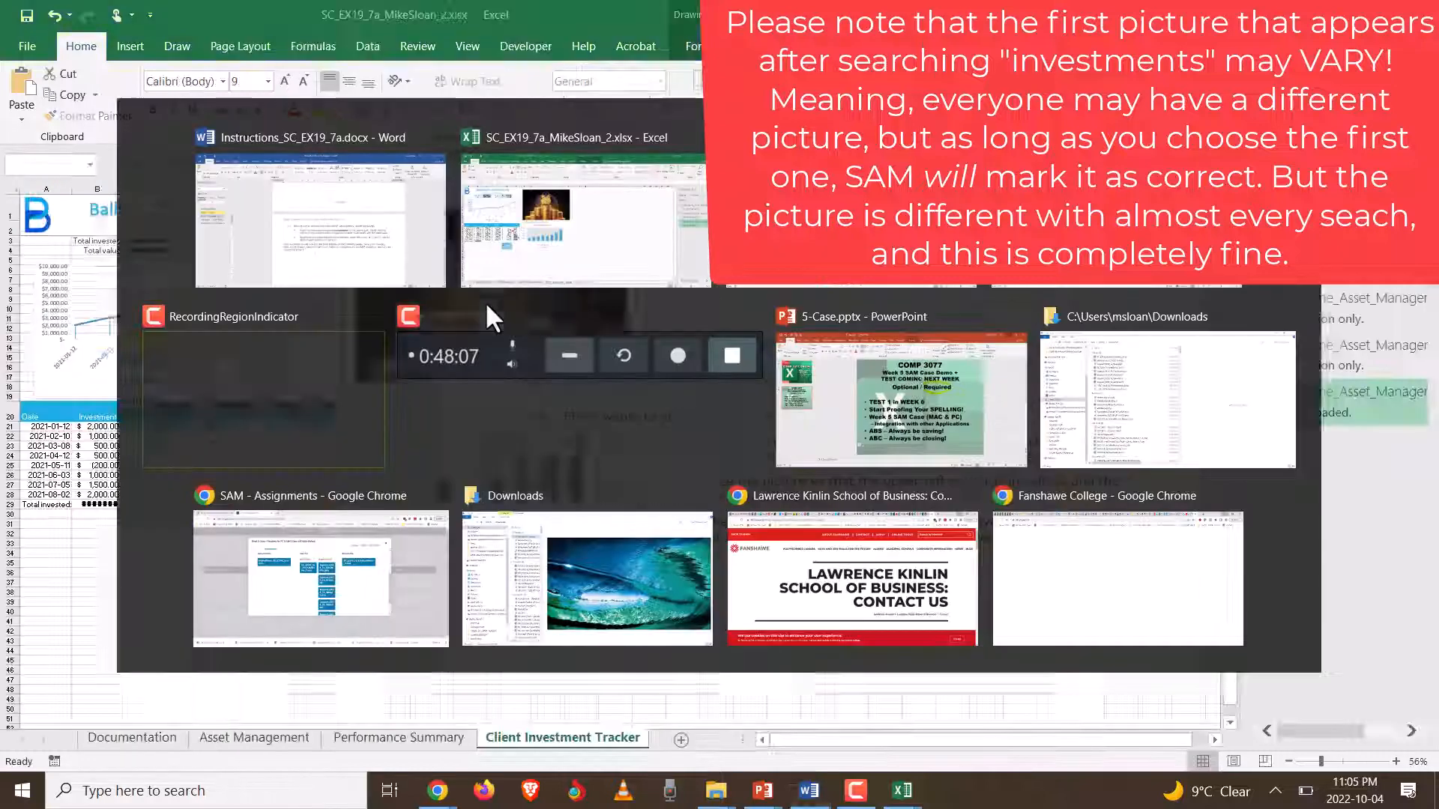
click(466, 276)
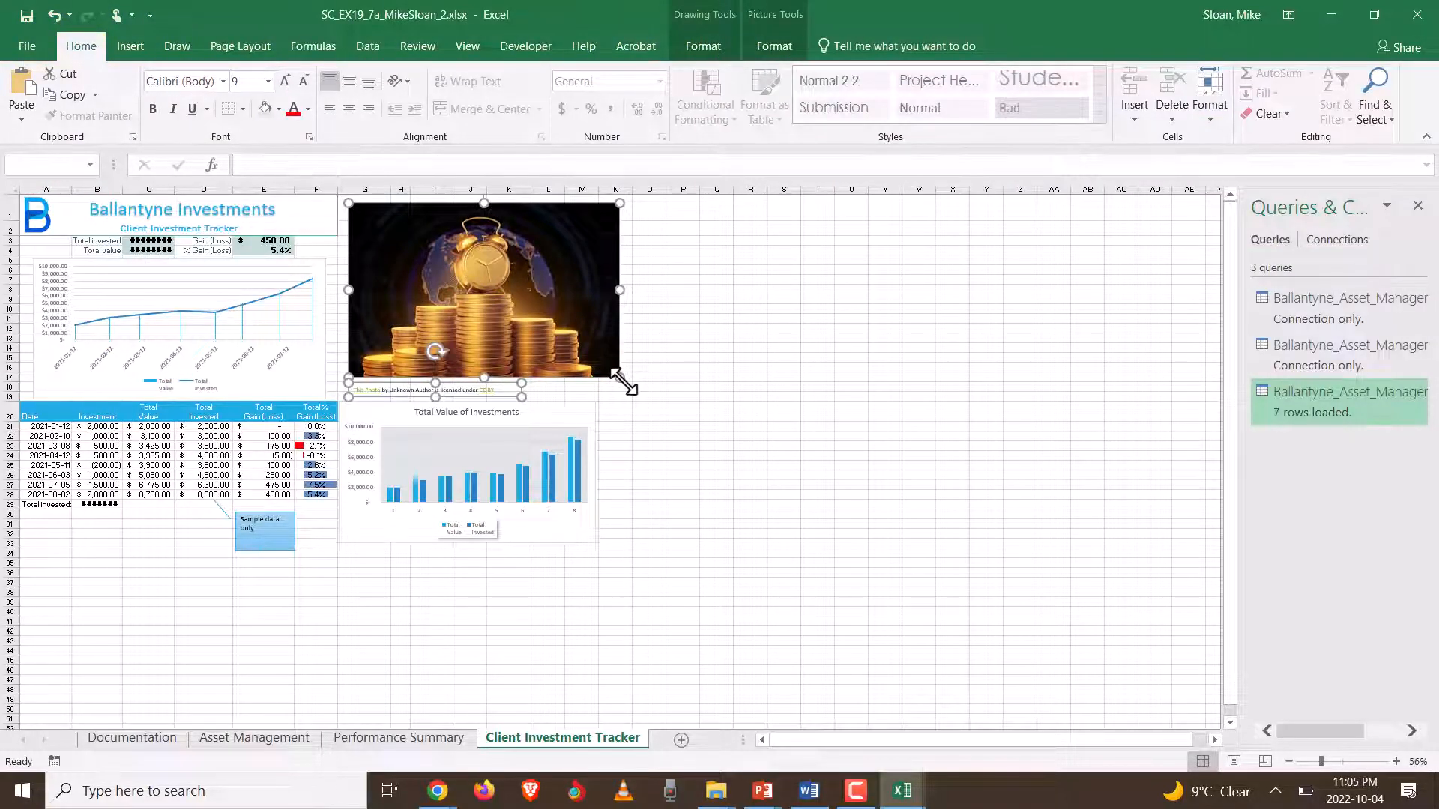
- Resize and nudge the picture so its upper-left corner is in cell G1 and its bottom-right corner is in cell K13
drag(619, 379, 511, 295)
click(4, 338)
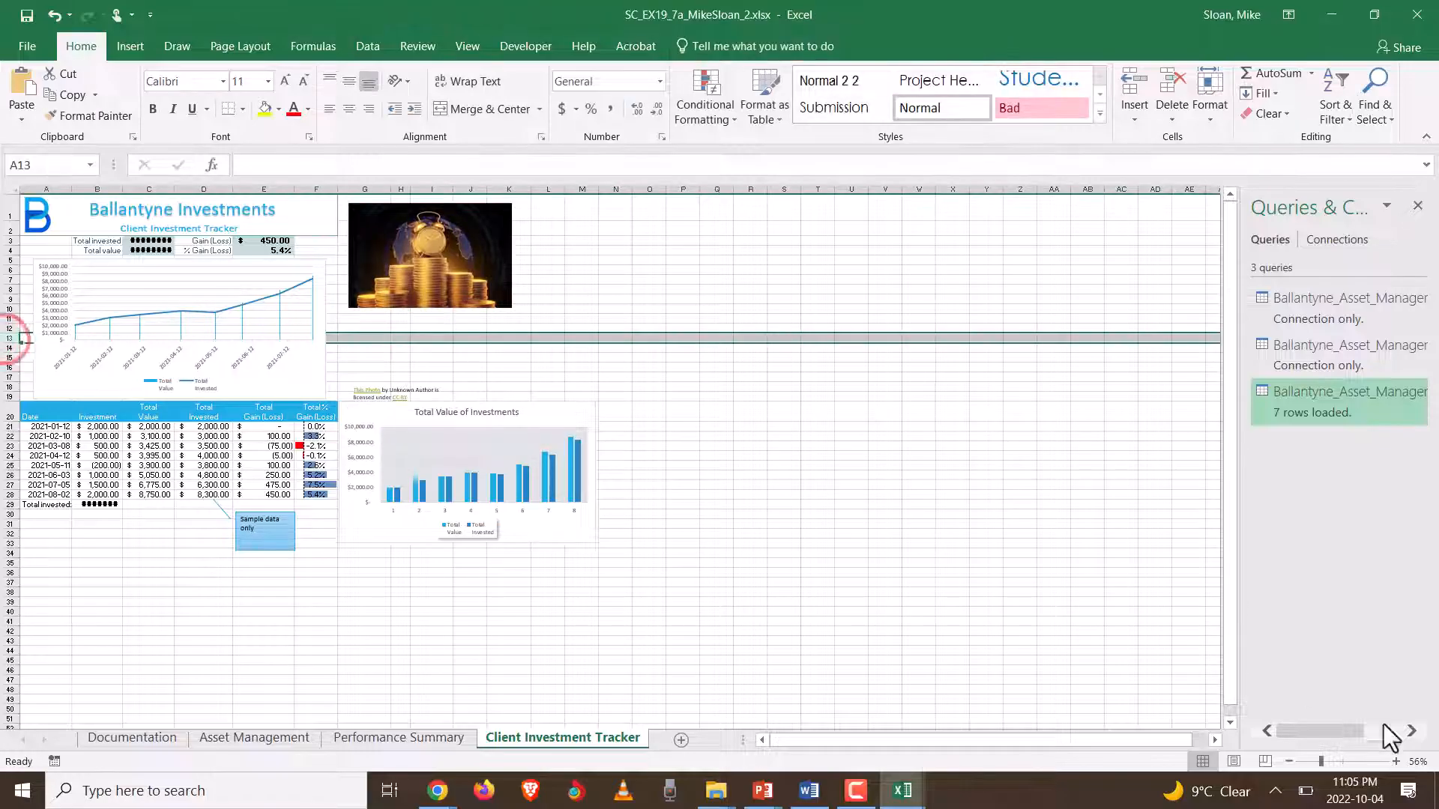
click(1395, 761)
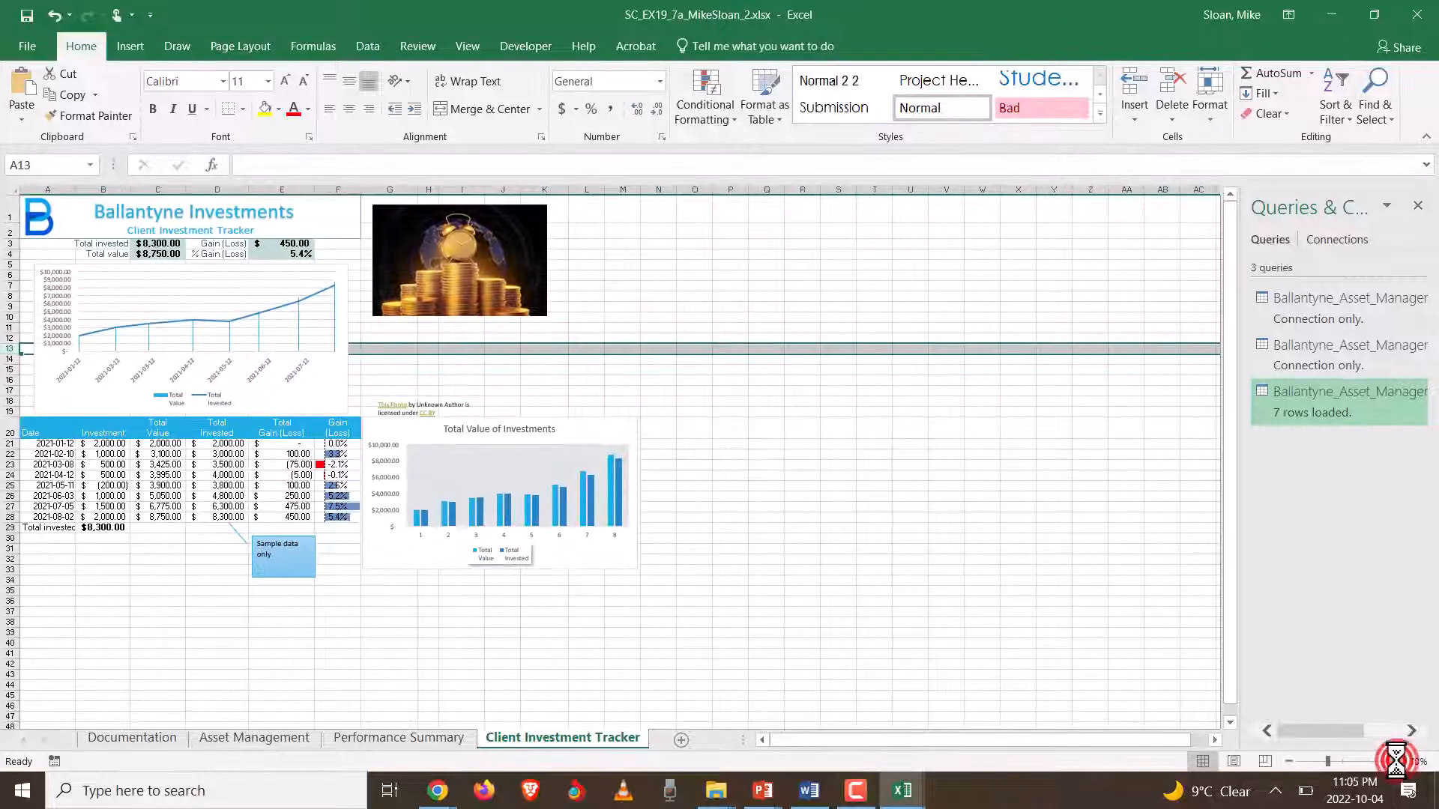
click(1395, 760)
click(1395, 761)
click(1395, 761)
click(1396, 761)
click(1395, 761)
click(965, 327)
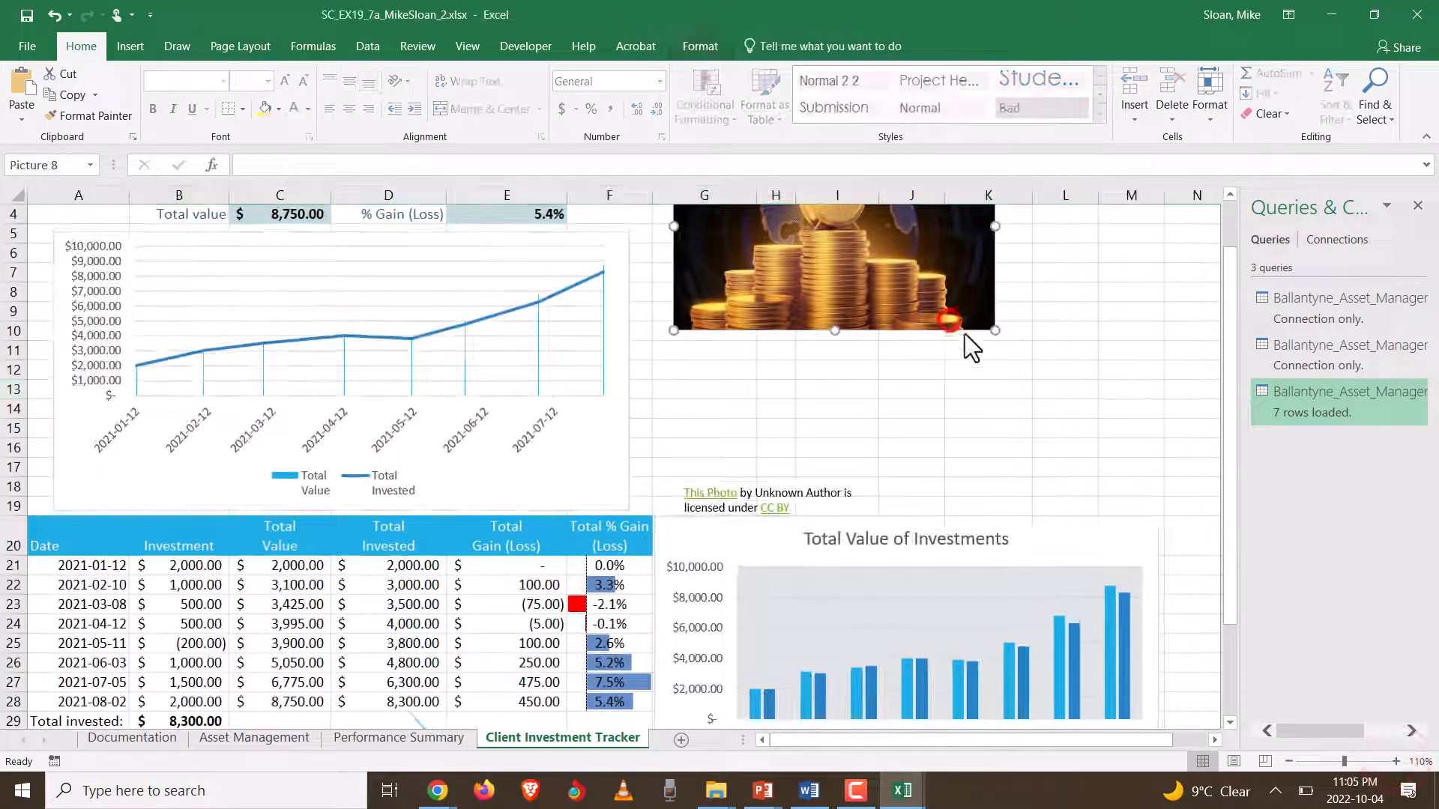
mouse_move(995, 330)
mouse_down()
mouse_move(995, 358)
mouse_move(979, 341)
mouse_up()
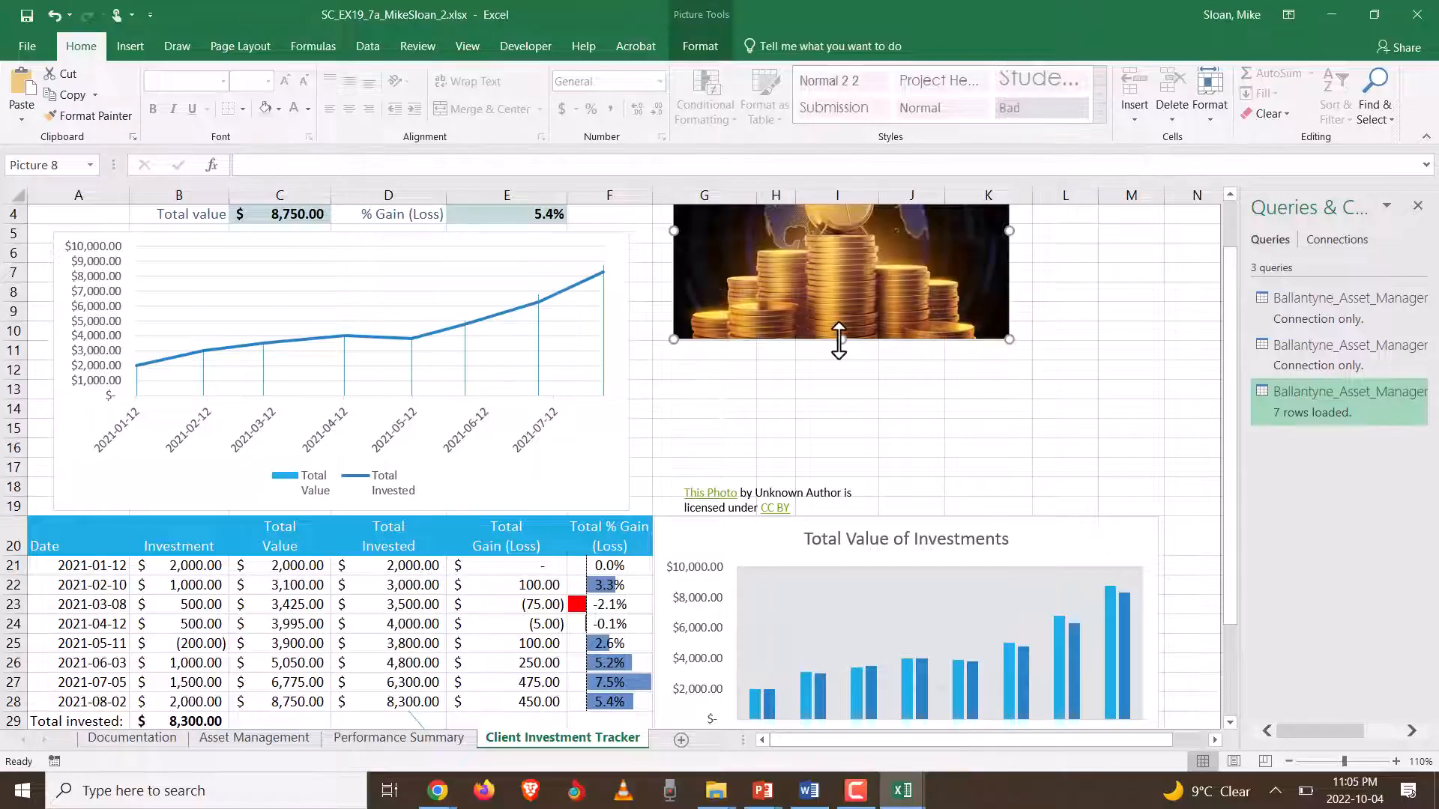
drag(839, 338, 834, 391)
scroll(950, 411, up, 1)
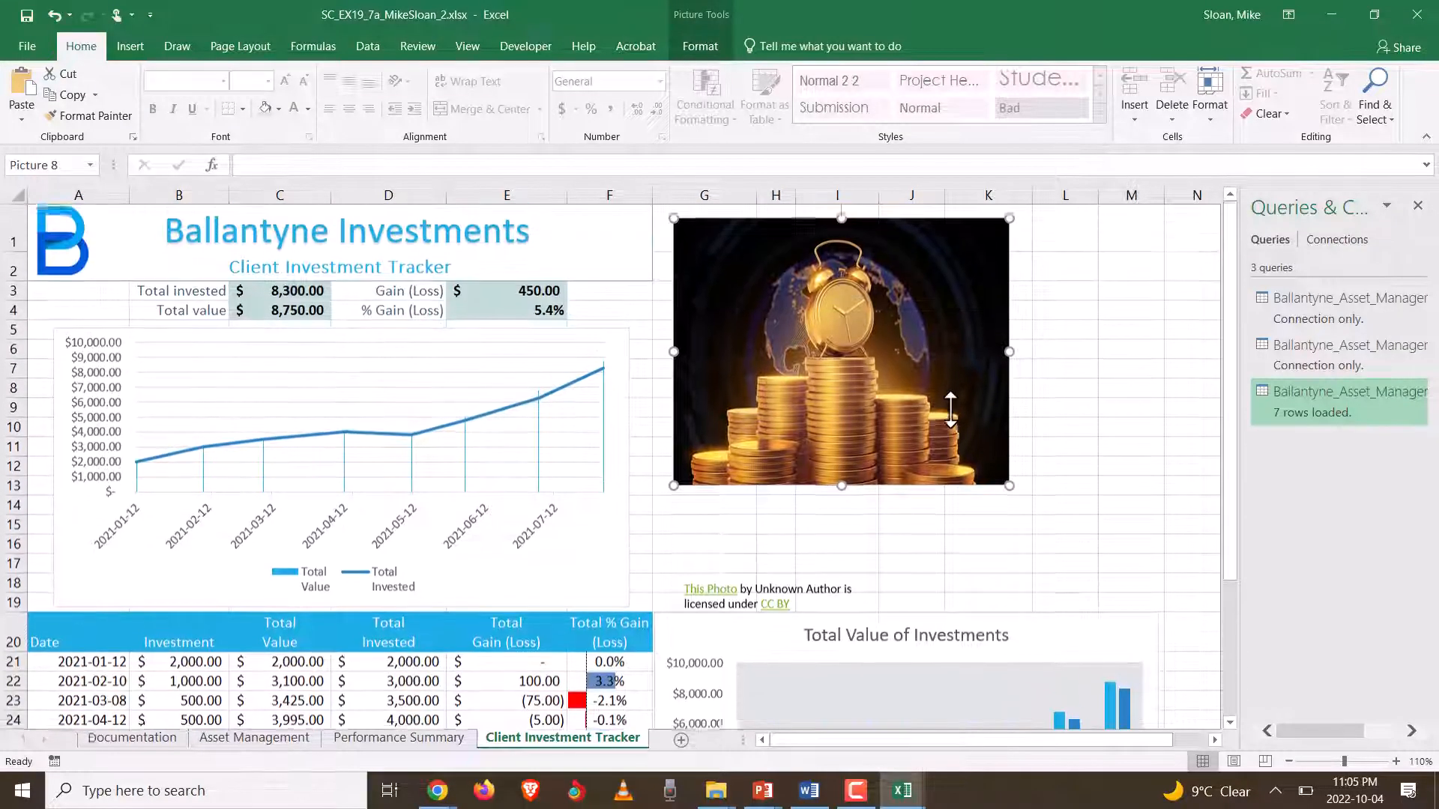
drag(945, 402, 948, 402)
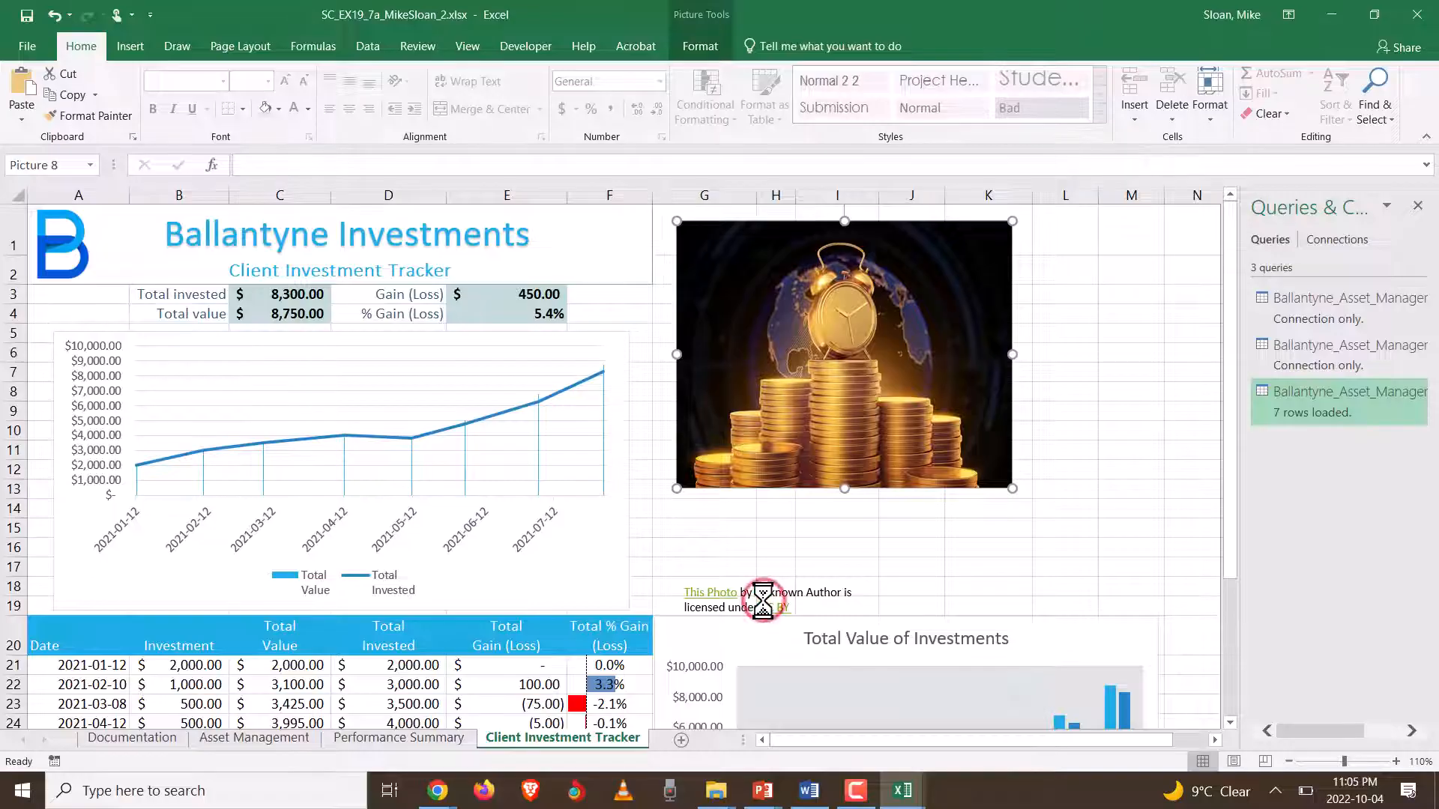
- Close the accidentally opened Creative Commons licence page and delete the attribution textbox beneath the picture in Excel
drag(747, 592, 701, 592)
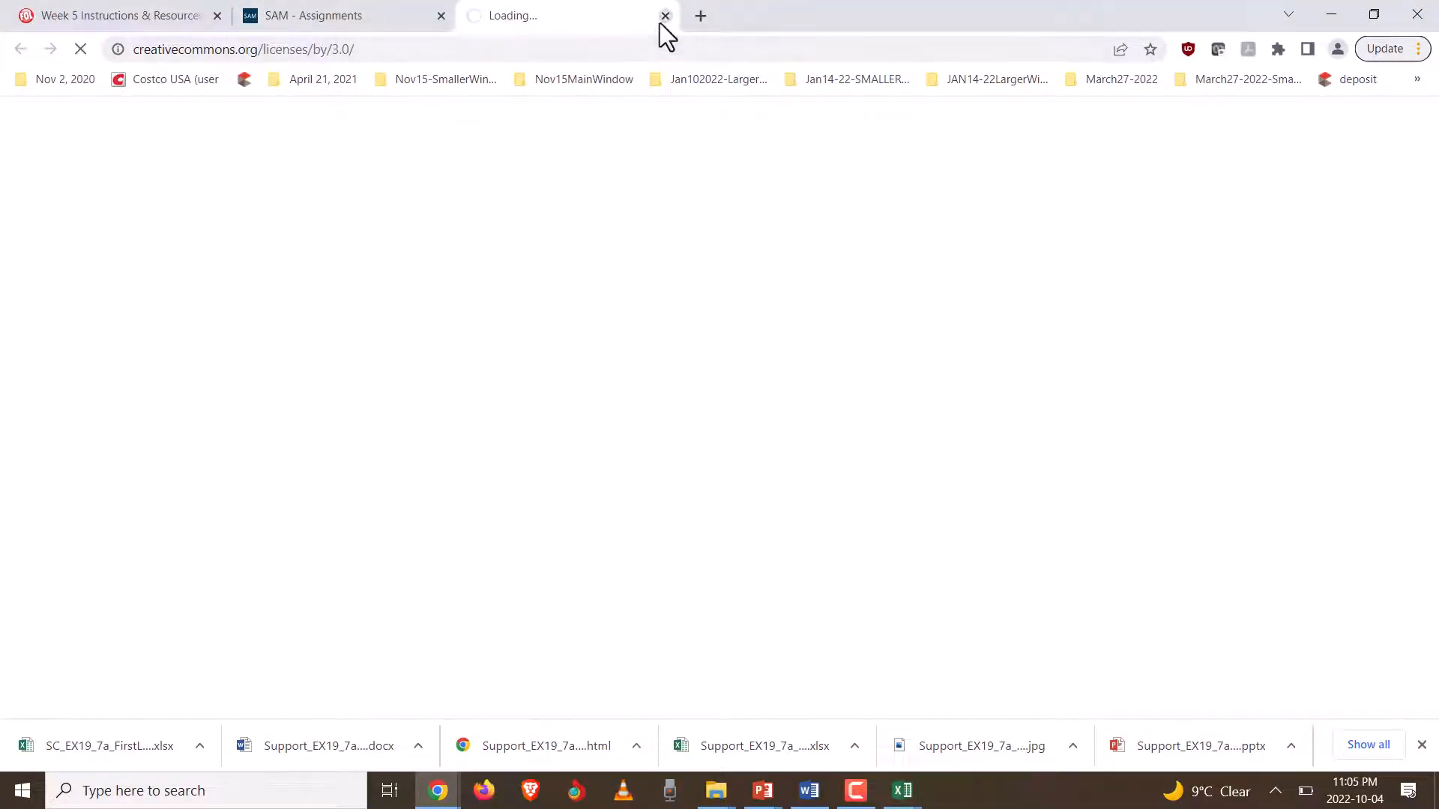
click(664, 16)
click(1331, 14)
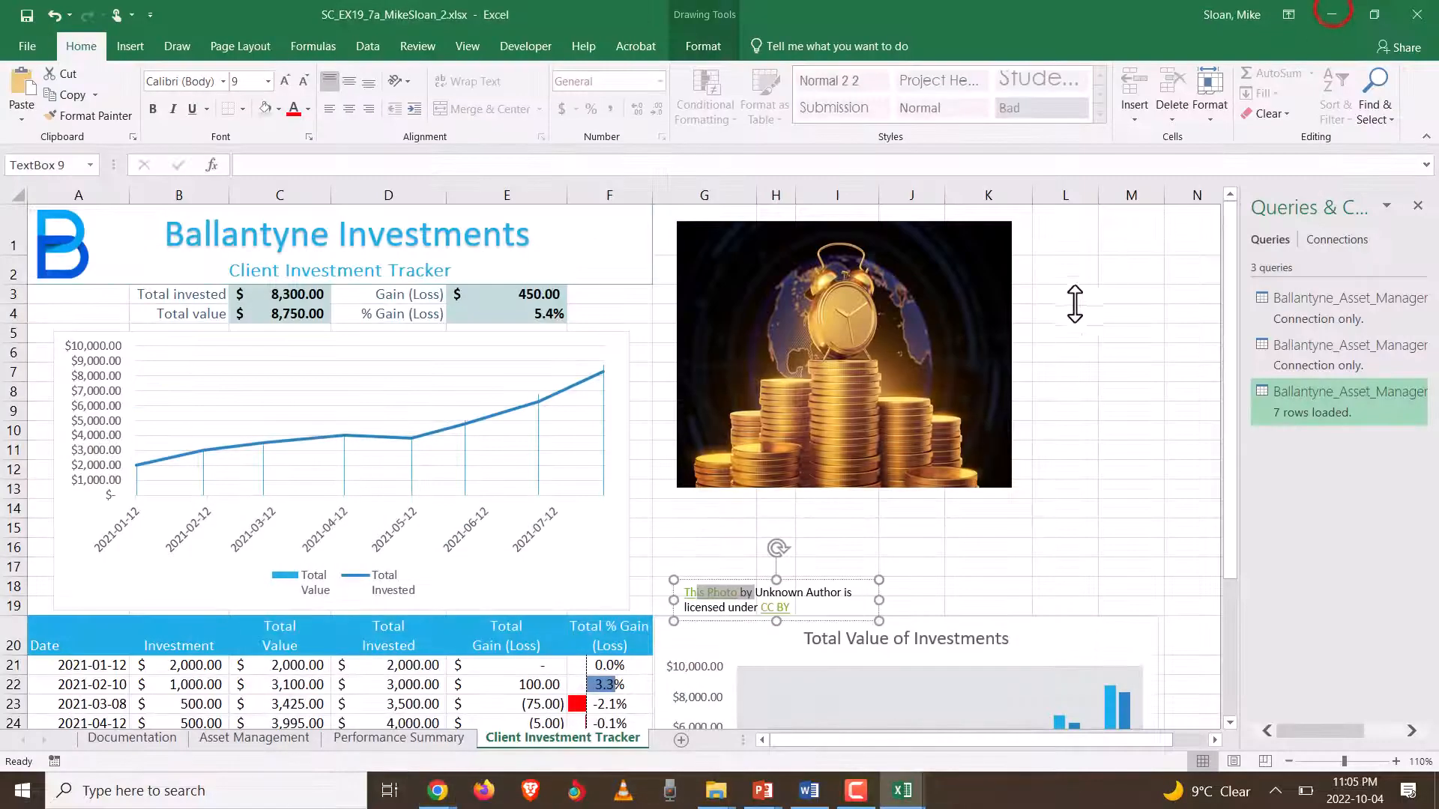
click(802, 579)
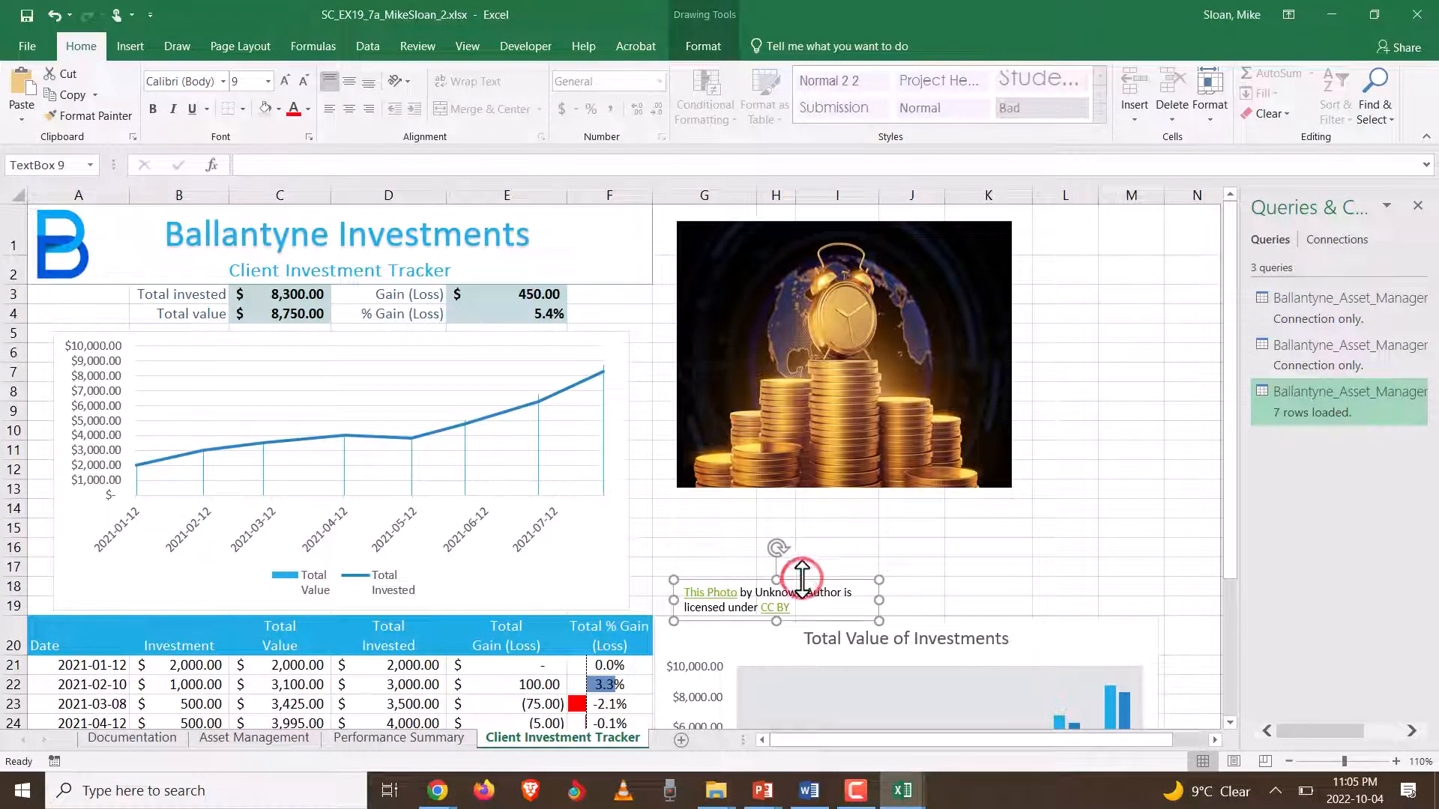
key(Delete)
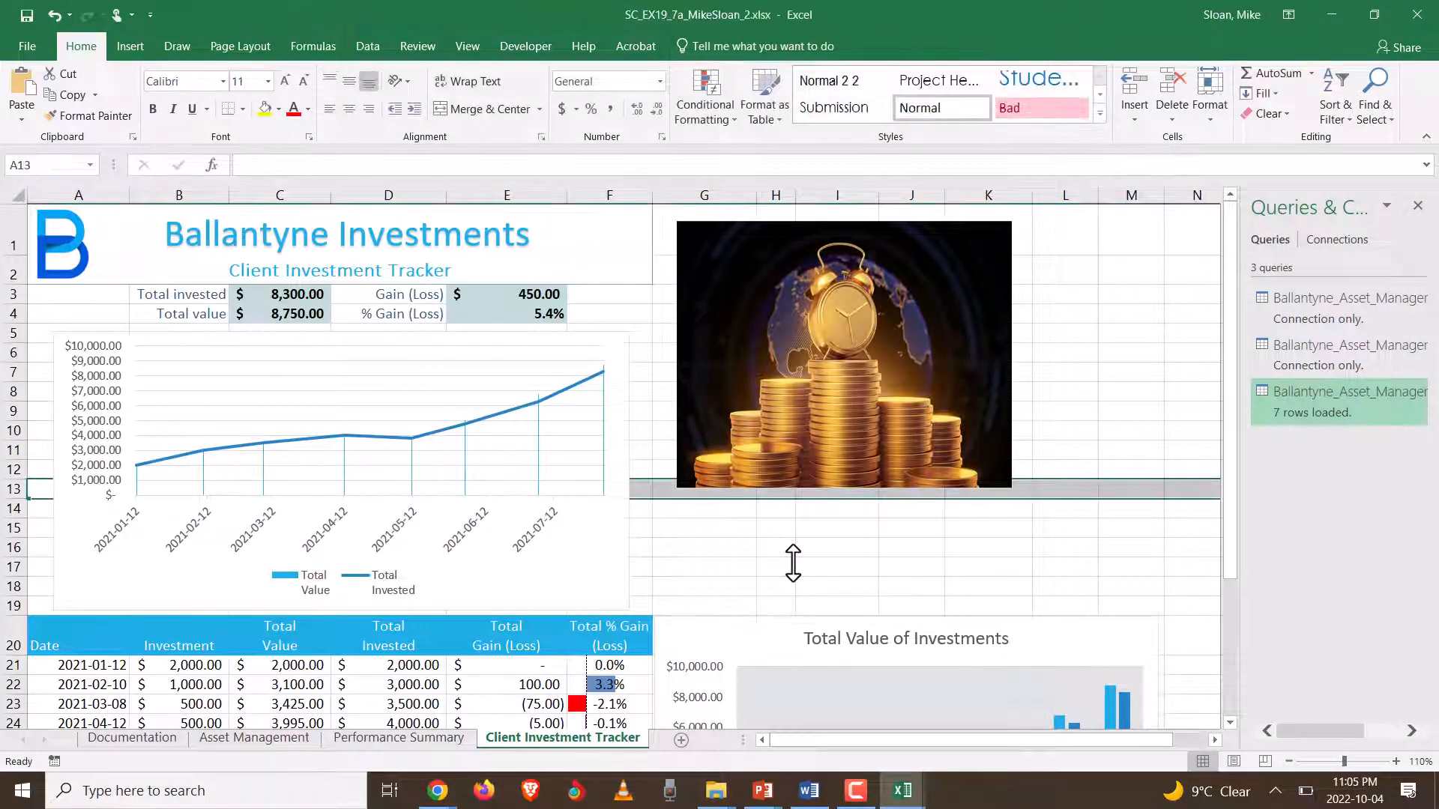
- Switch to the Word instructions and review step 18, the earlier project steps and Final Figure 2 for the Client Investment Tracker worksheet
key(alt+Tab)
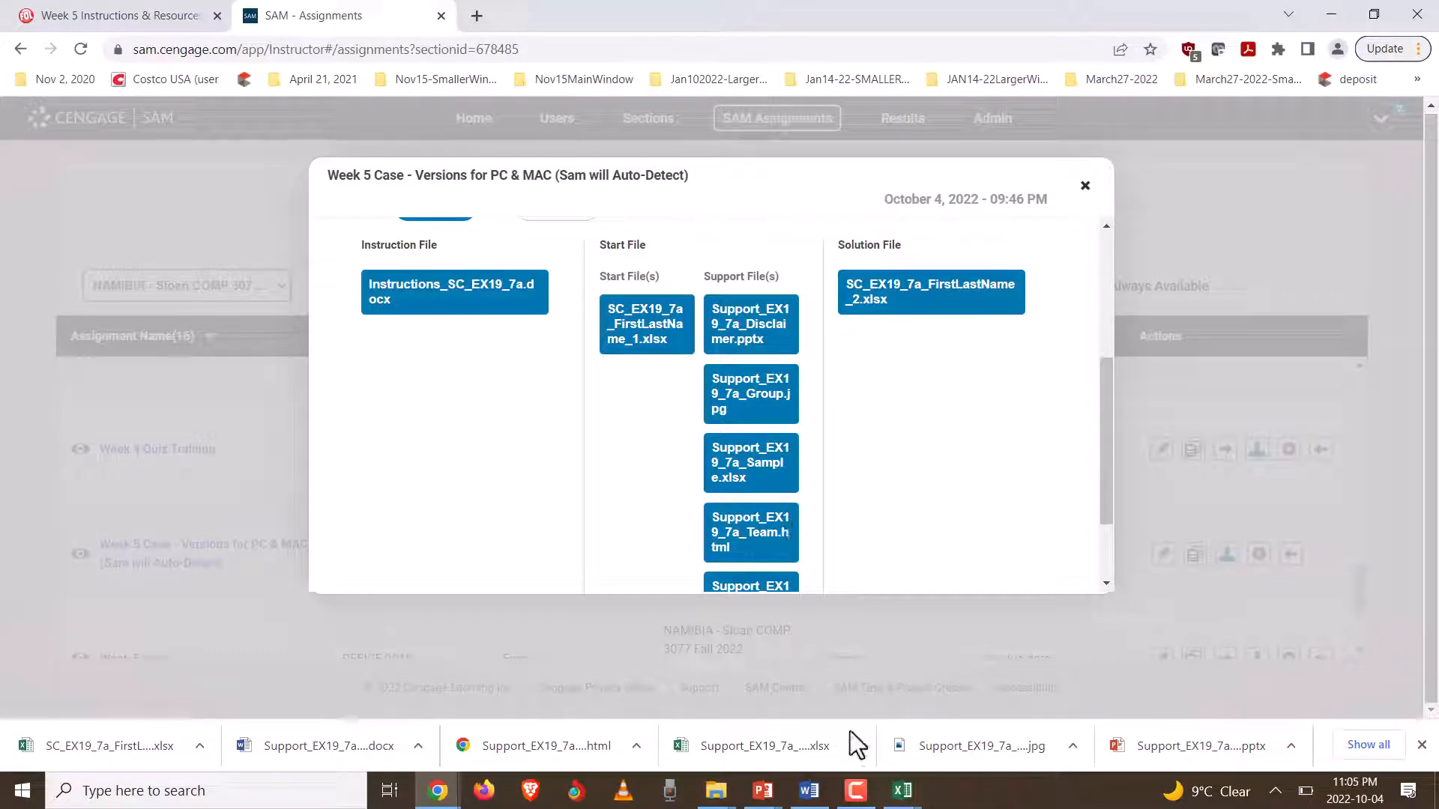
click(809, 795)
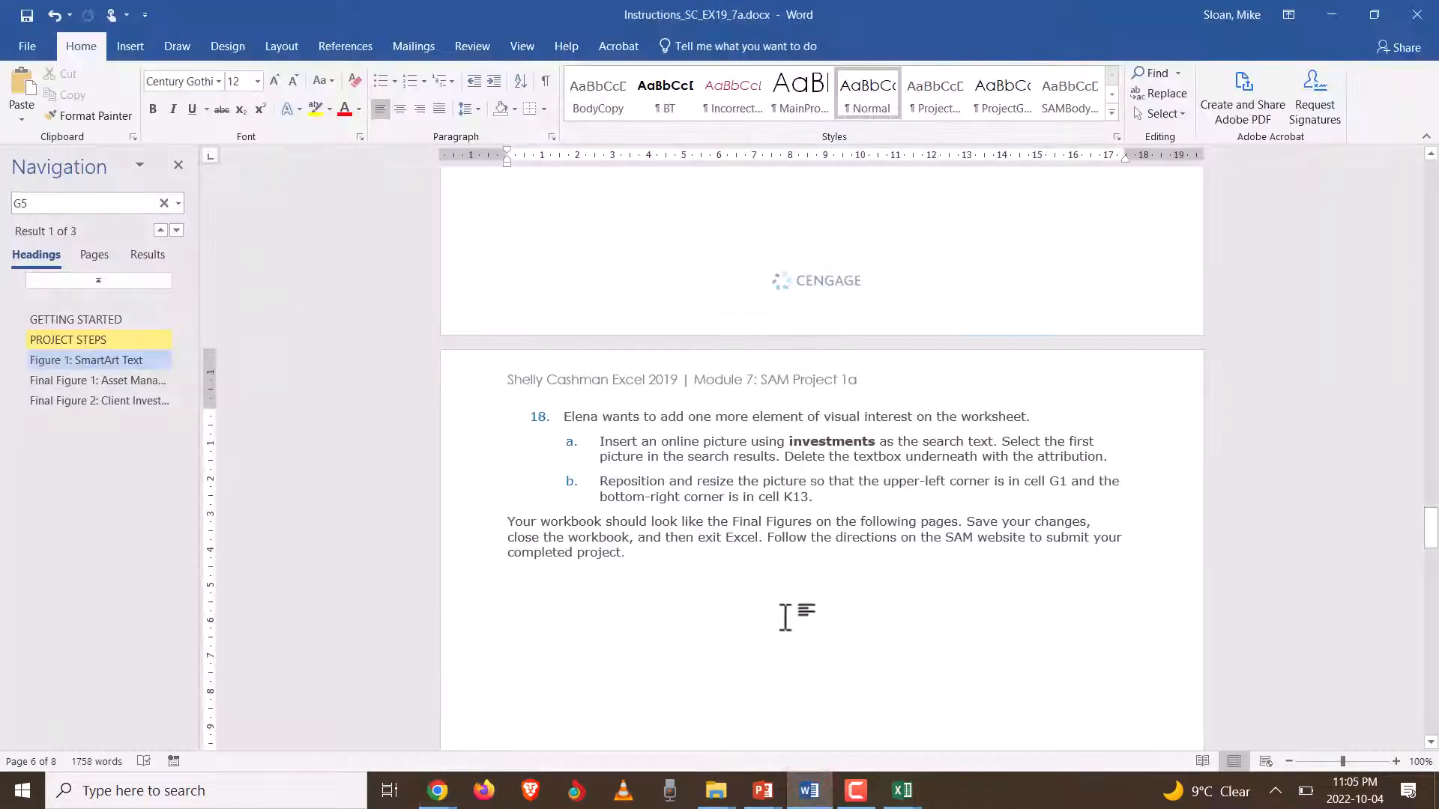
click(847, 494)
scroll(903, 614, down, 5)
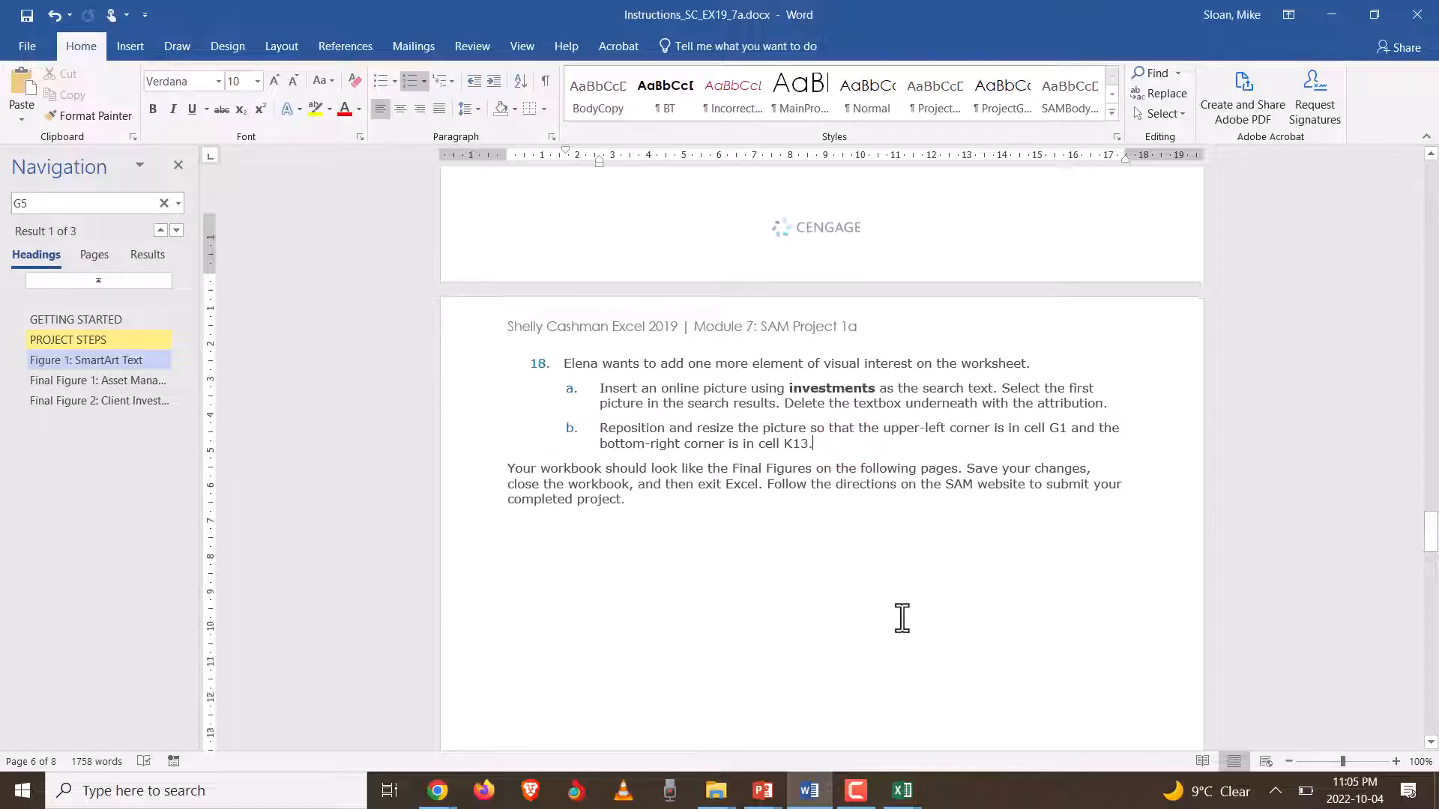
scroll(903, 615, up, 15)
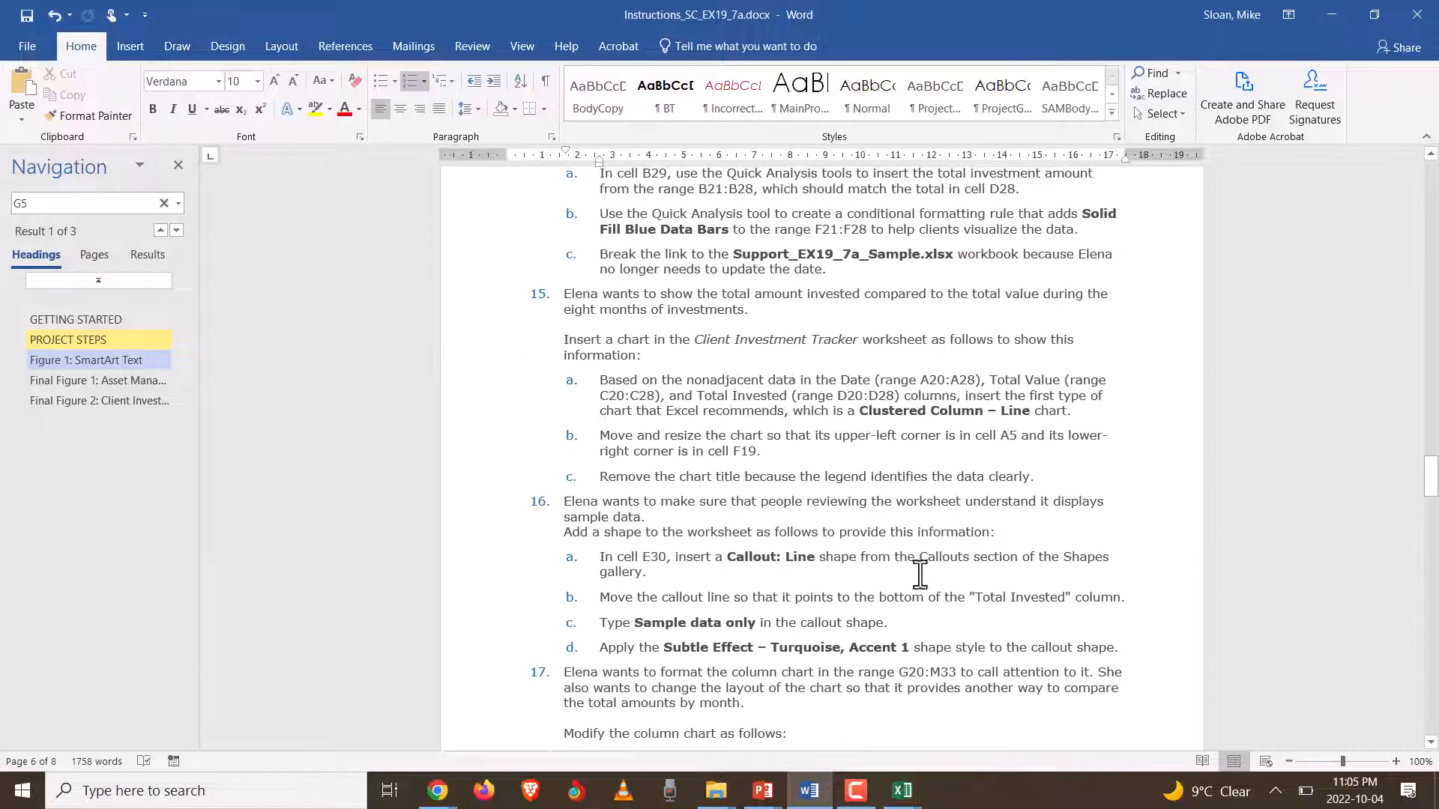
scroll(918, 577, down, 15)
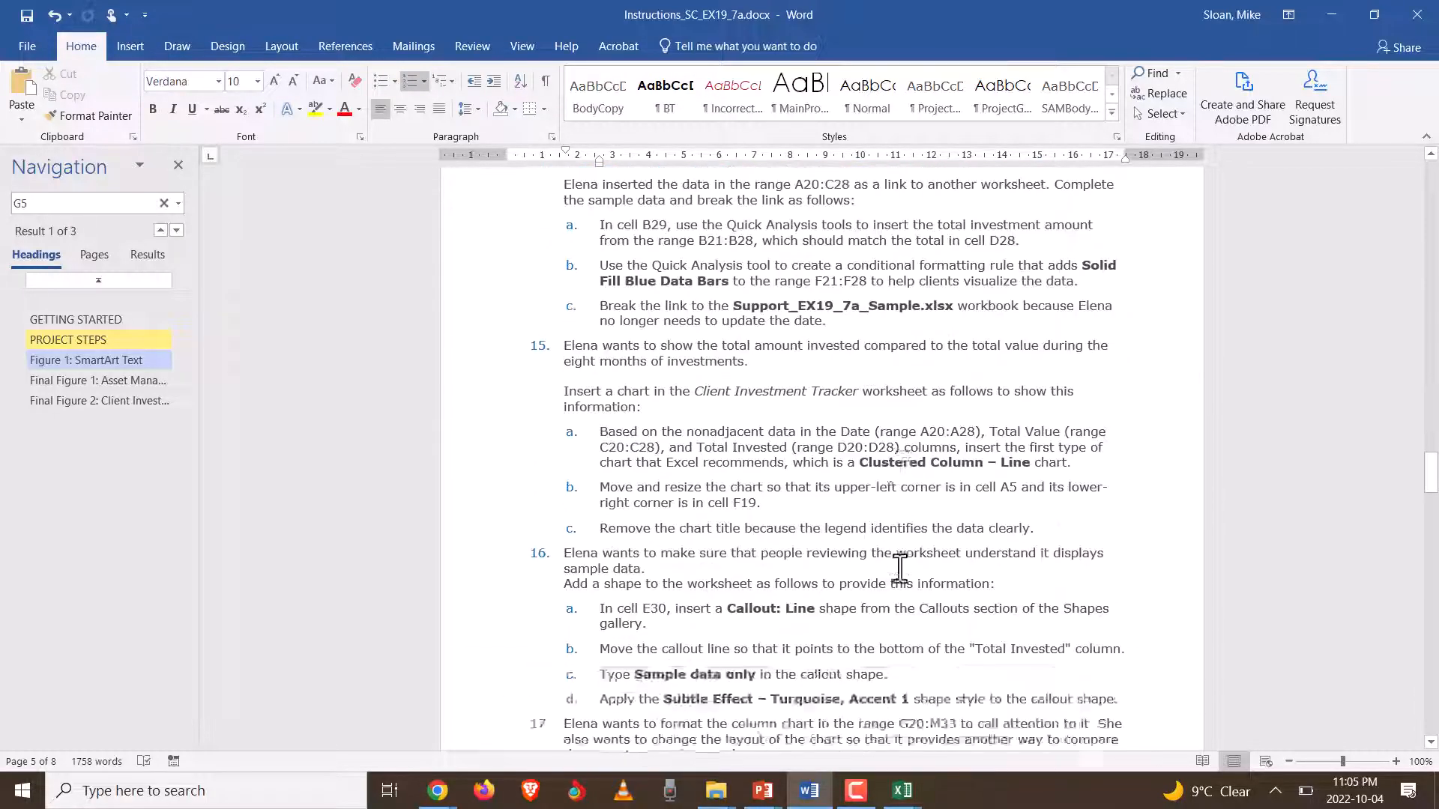
scroll(914, 594, down, 3)
scroll(915, 597, up, 8)
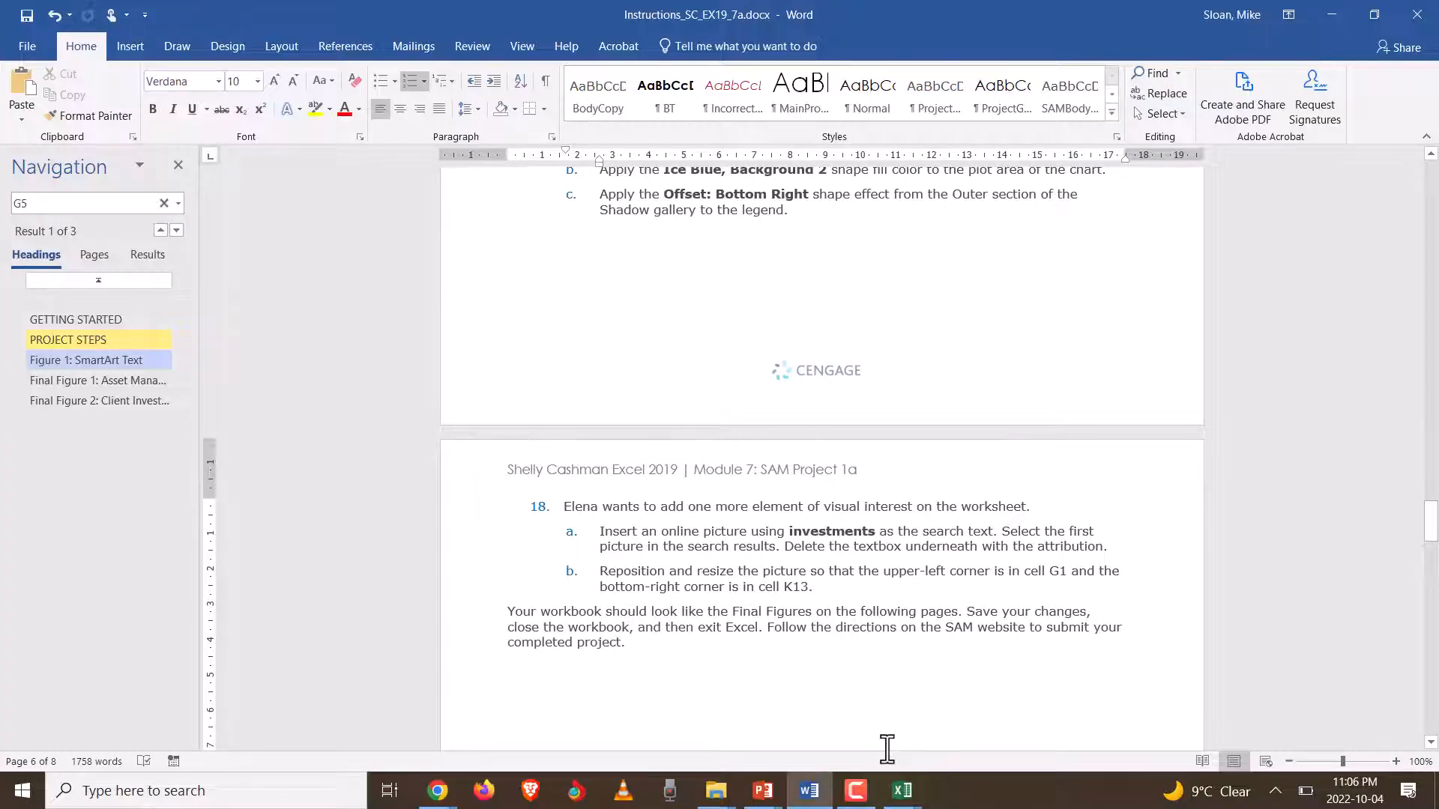
scroll(872, 639, down, 12)
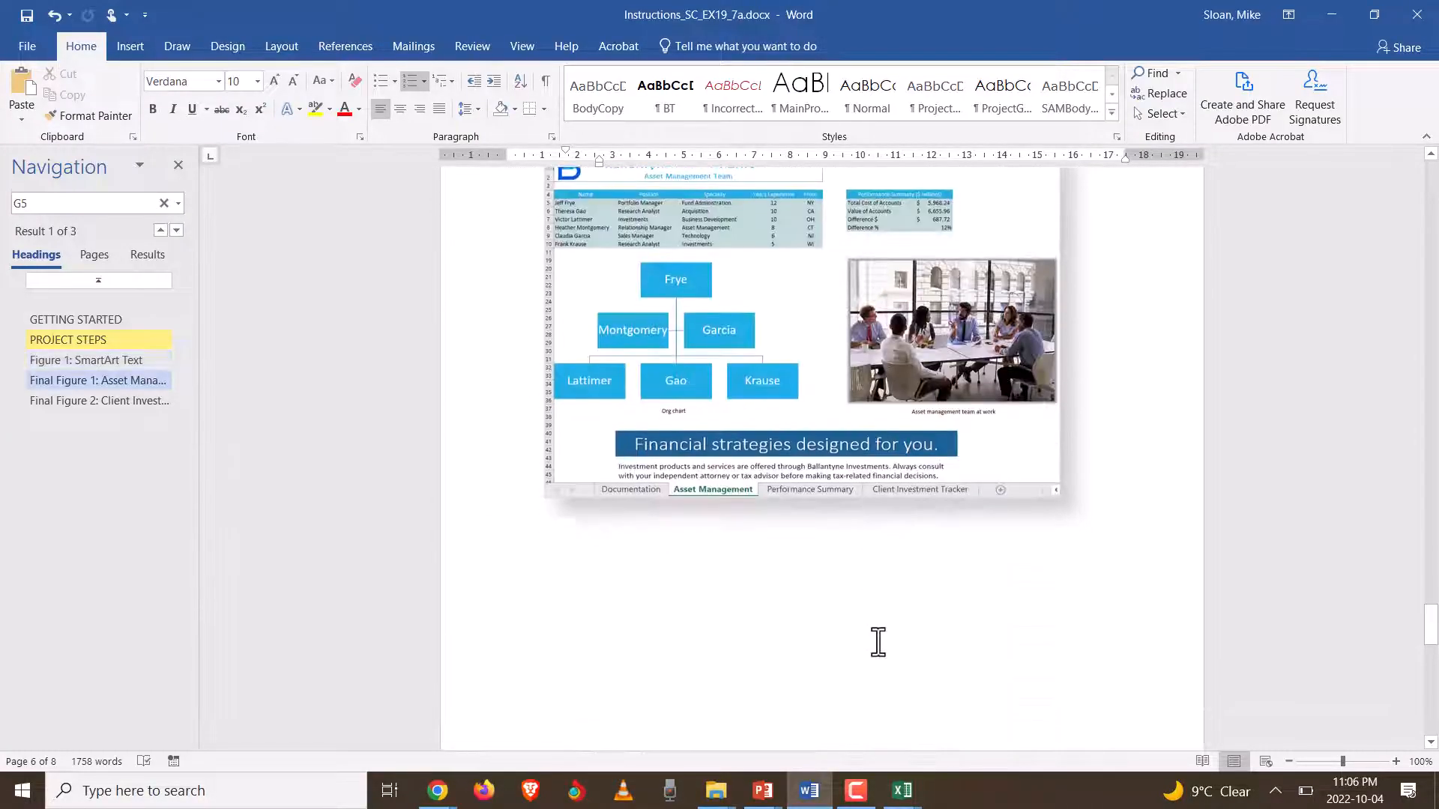
scroll(874, 637, down, 10)
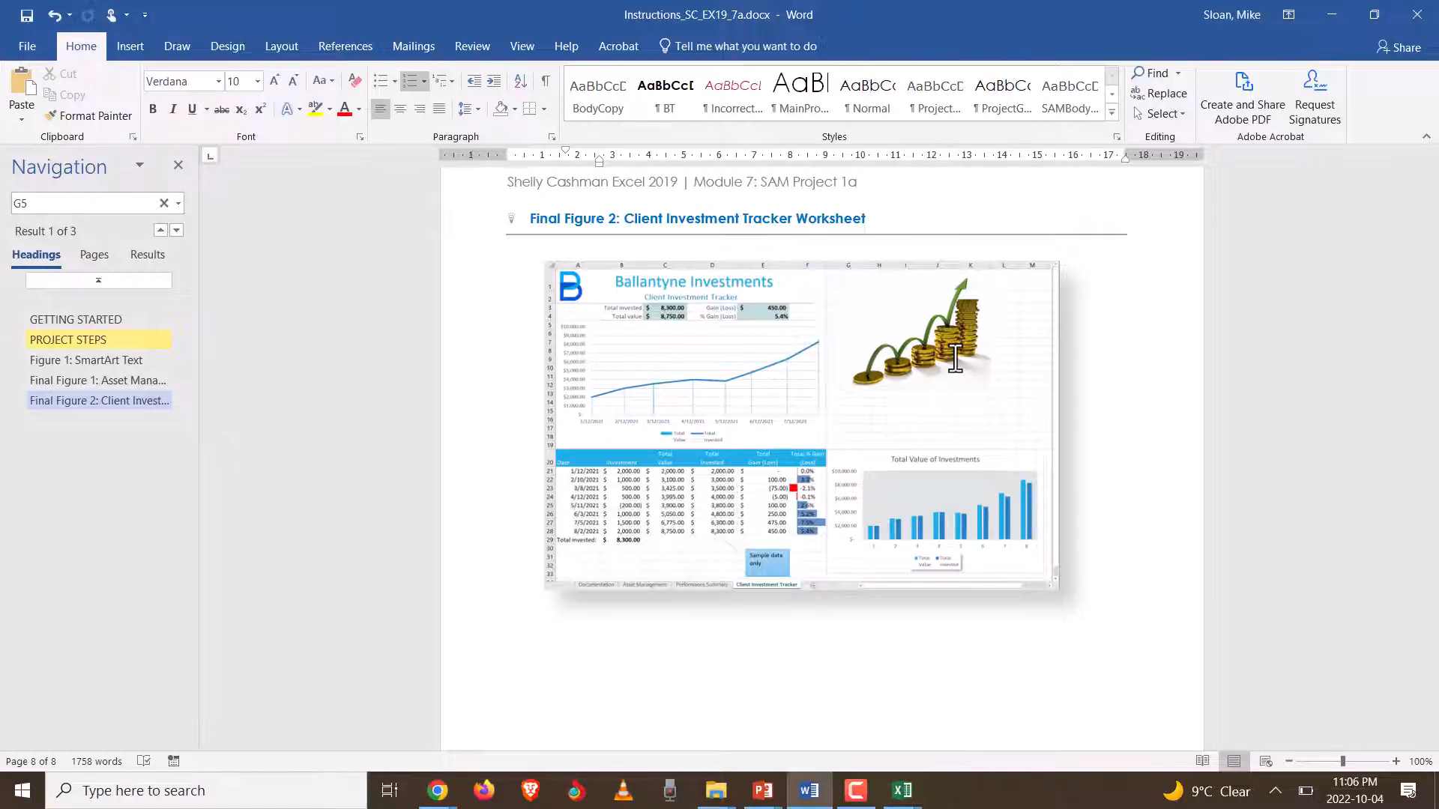
- Return to the project workbook in Excel and close it, saving the changes
click(902, 790)
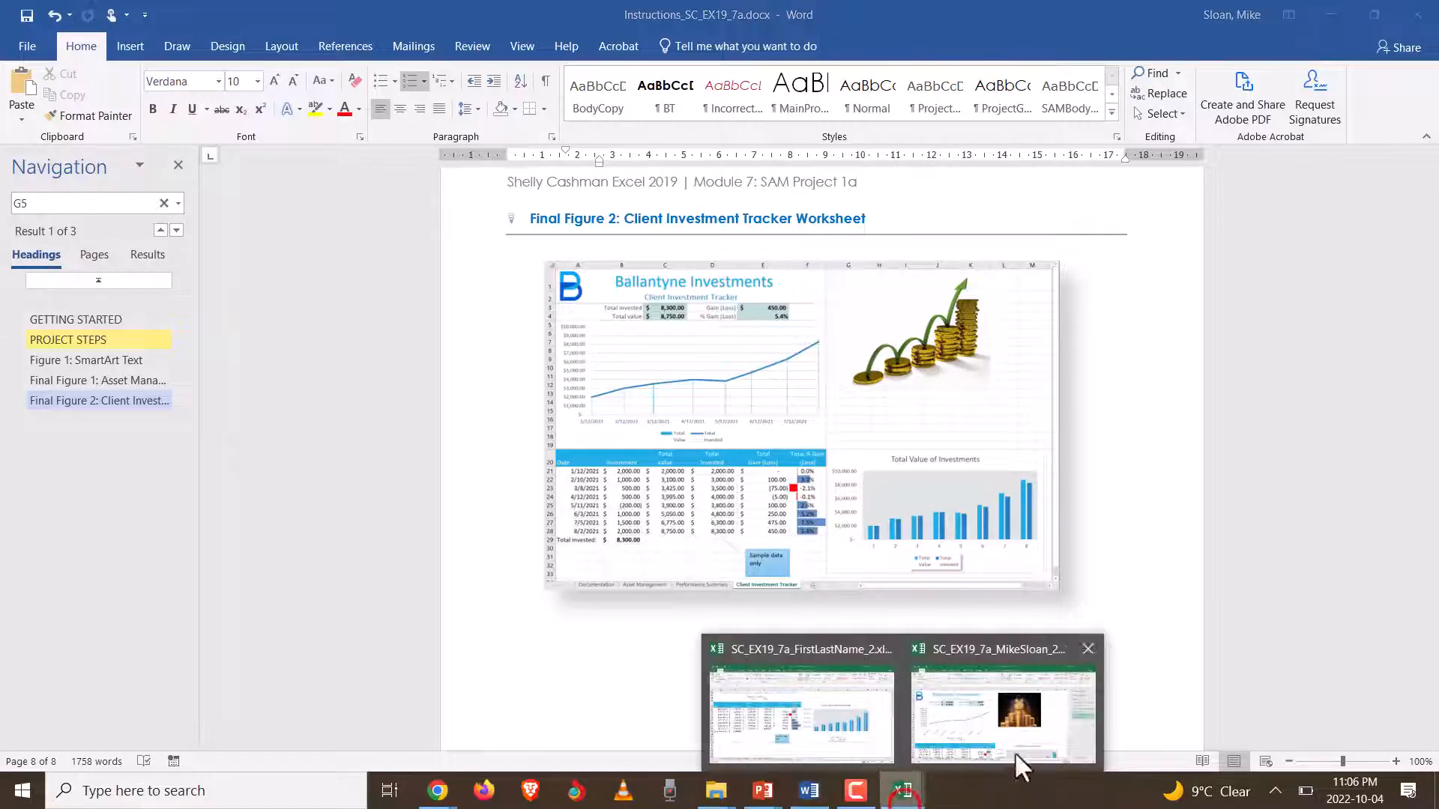
click(1014, 753)
click(1417, 16)
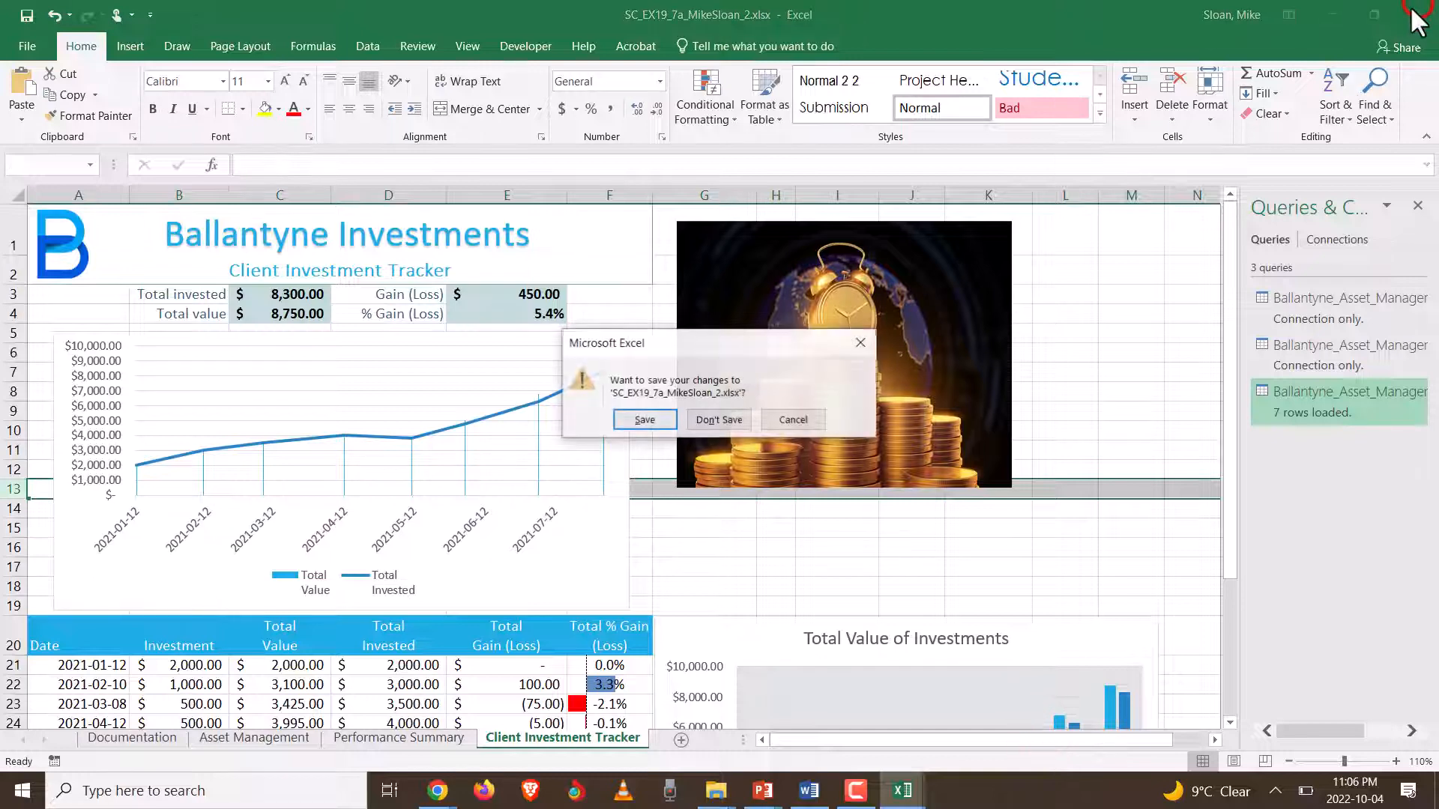
click(651, 425)
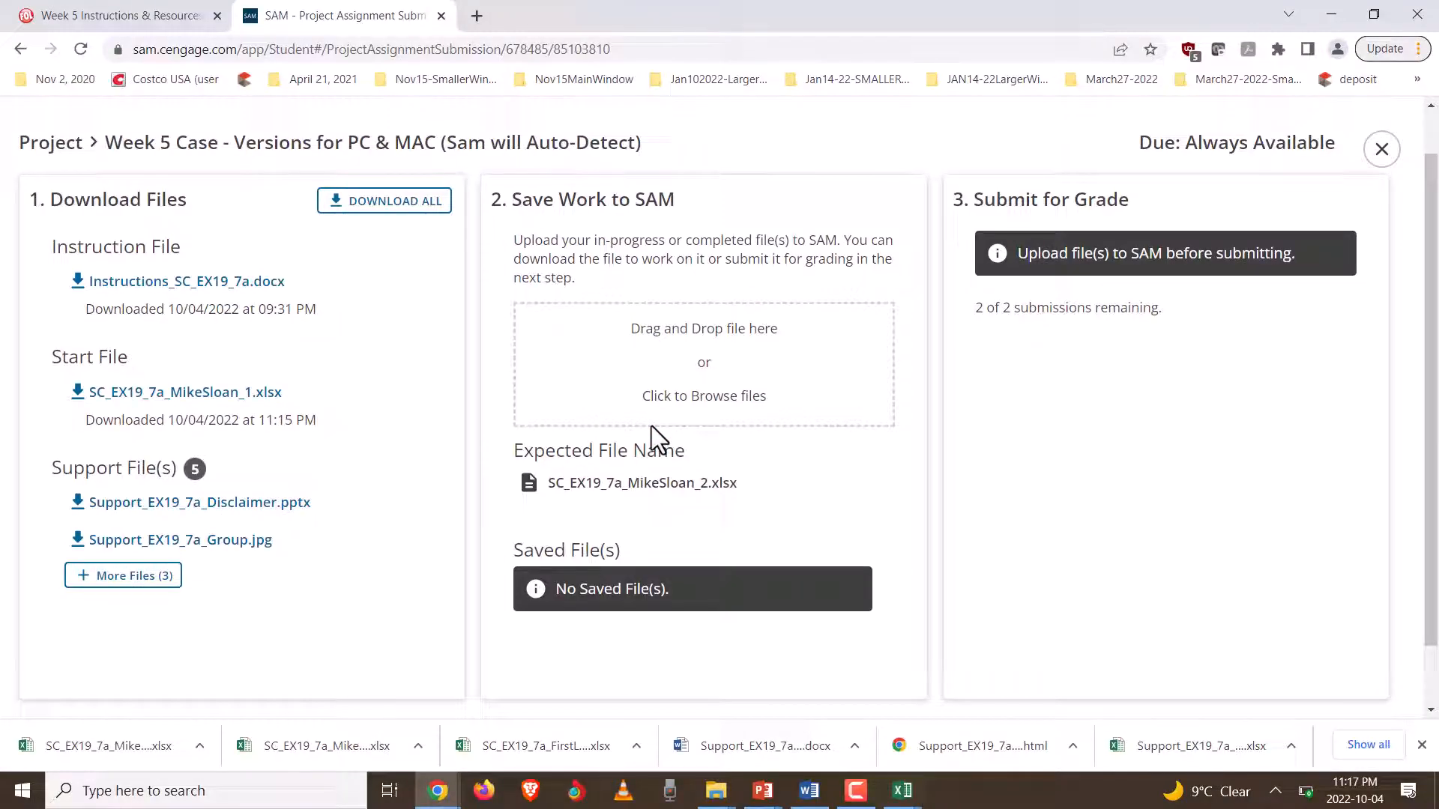
- Upload the completed SC_EX19_7a version 2 workbook from the Downloads folder to the Week 5 Case project in SAM
click(691, 379)
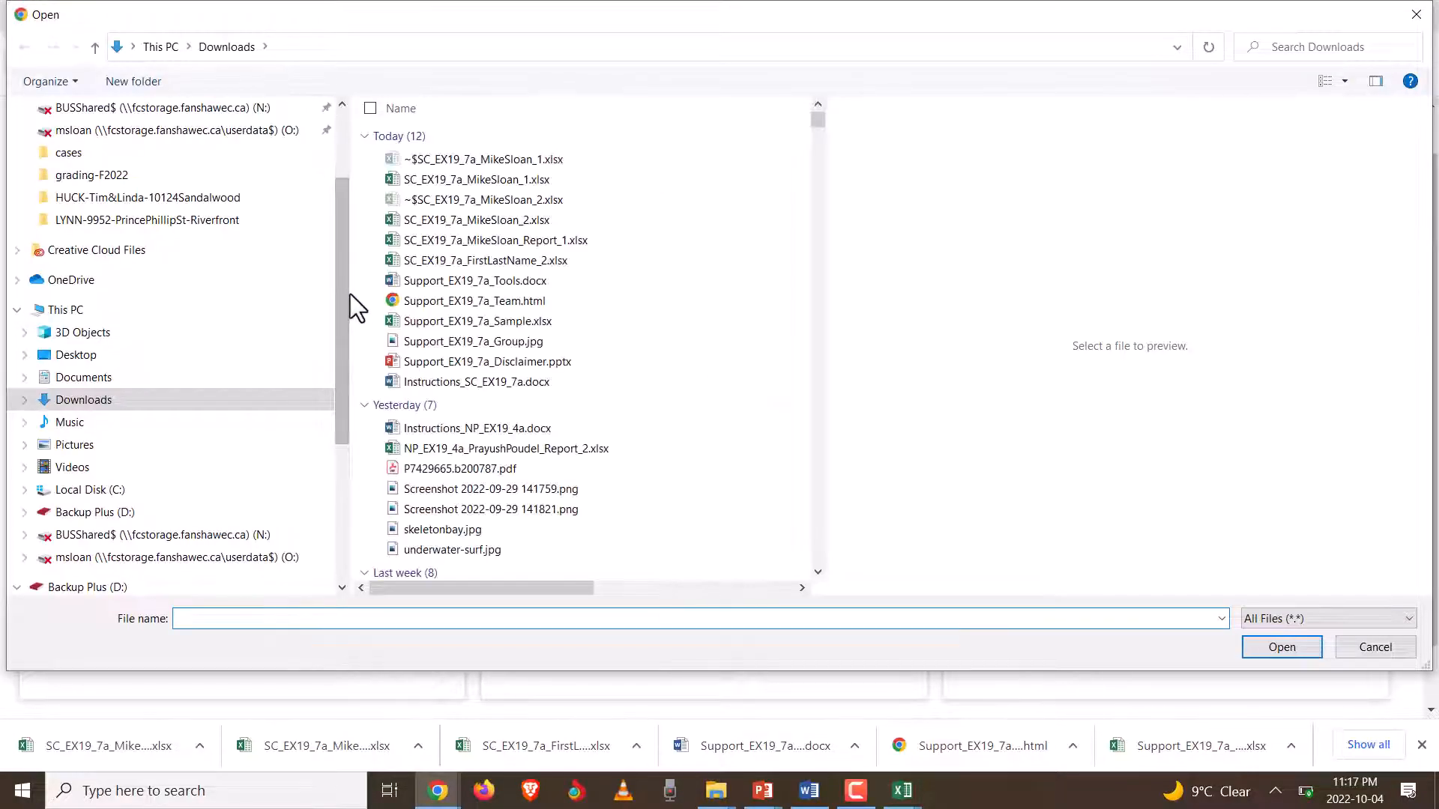
click(462, 218)
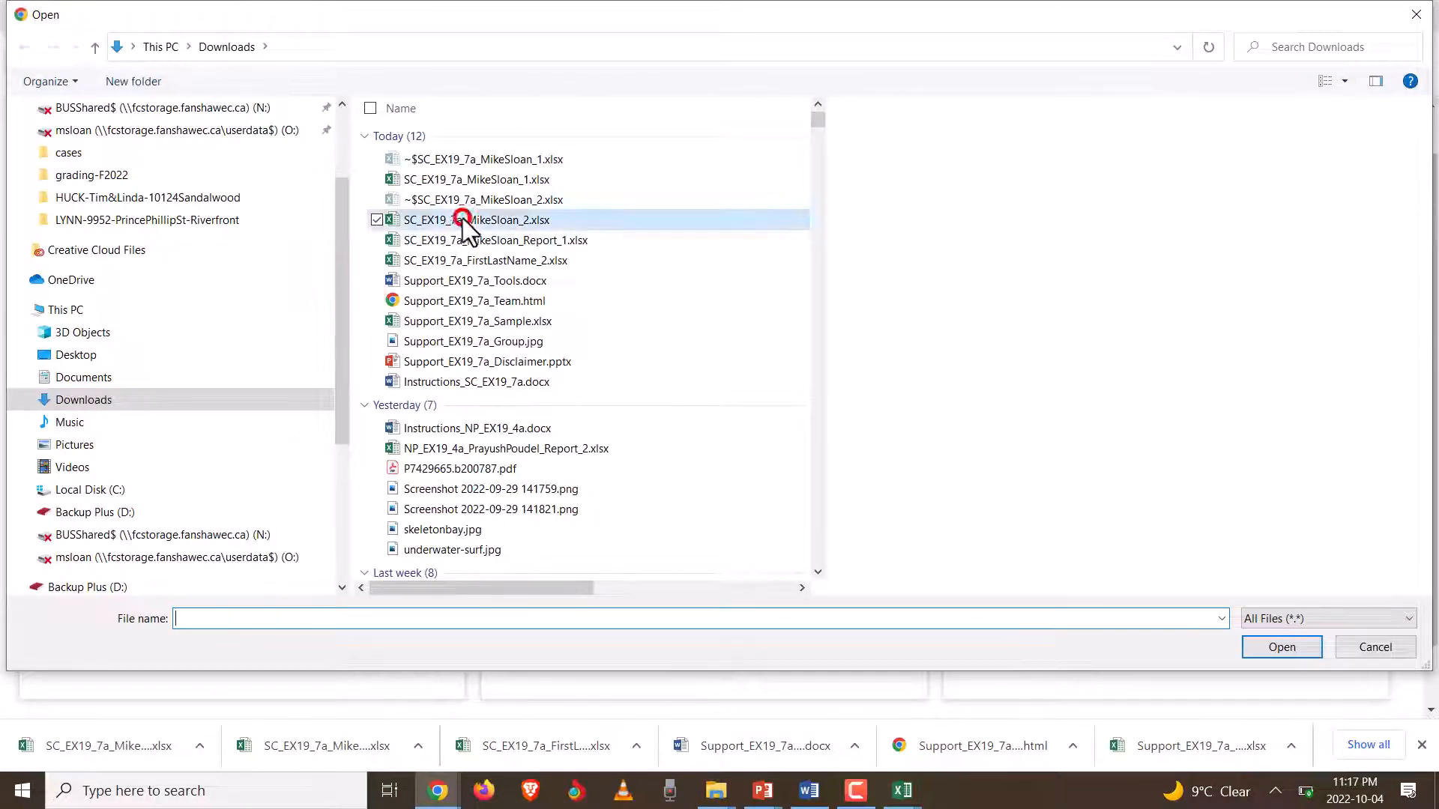
click(1272, 649)
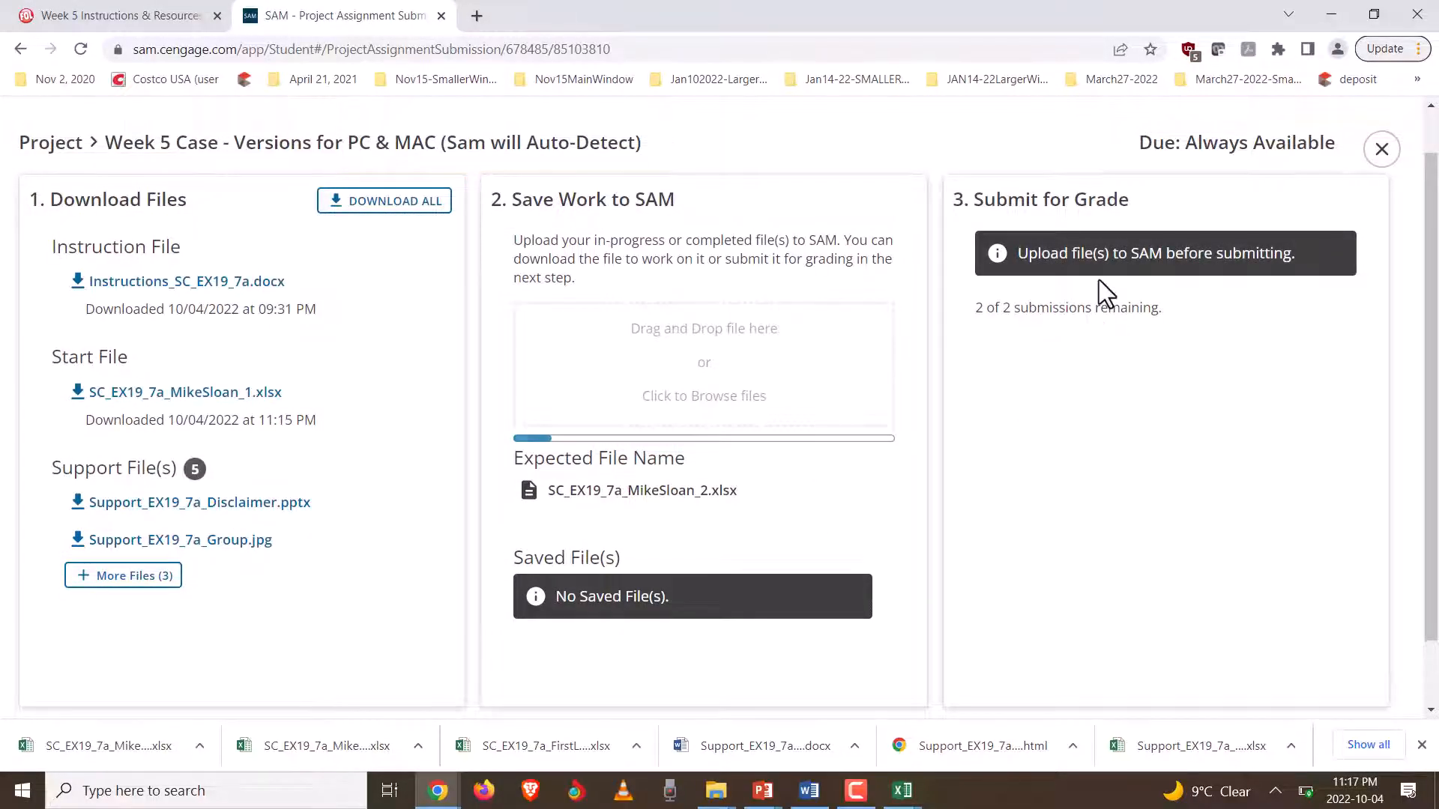
- Submit the uploaded workbook for grading and save the graded summary report to the Downloads folder
click(1038, 254)
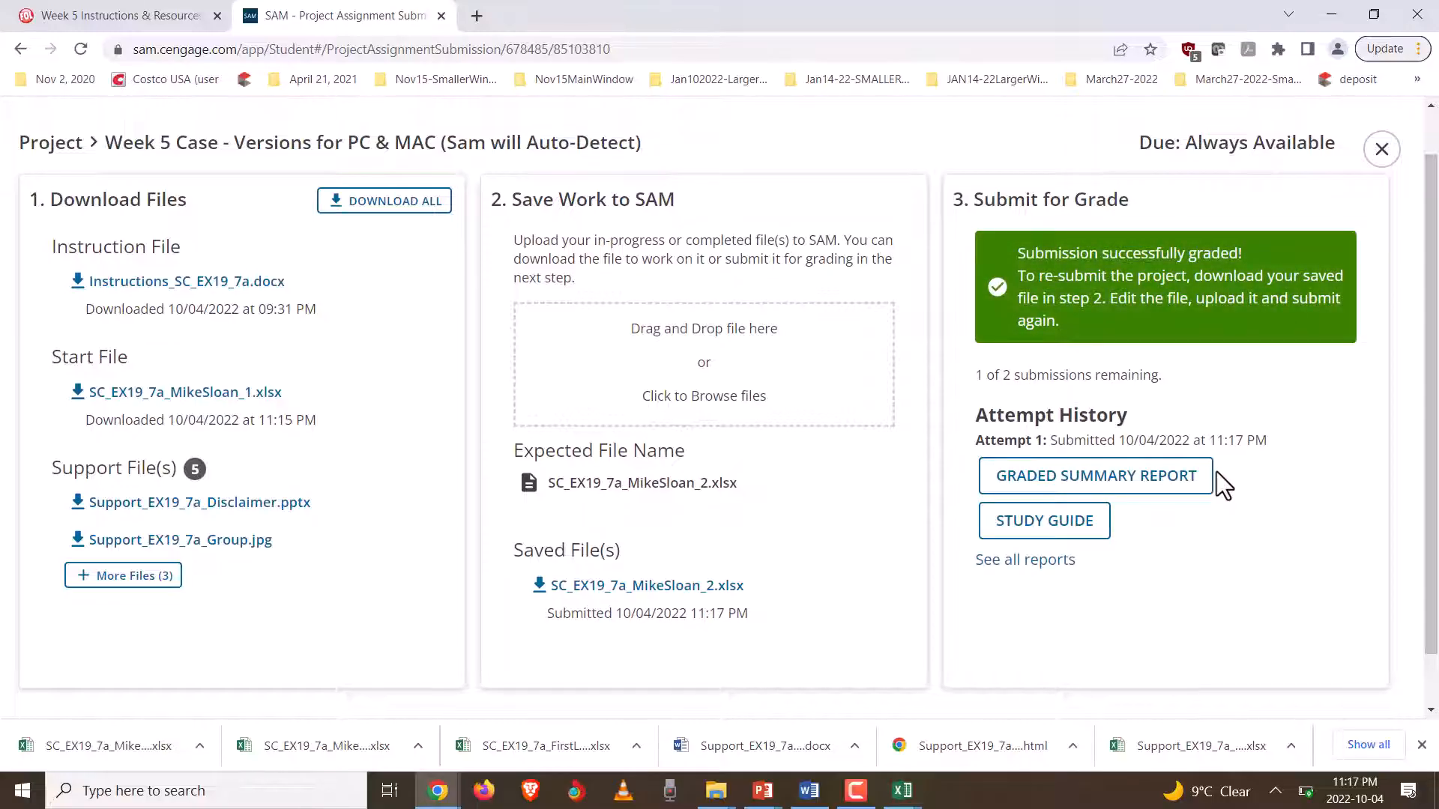
click(1110, 480)
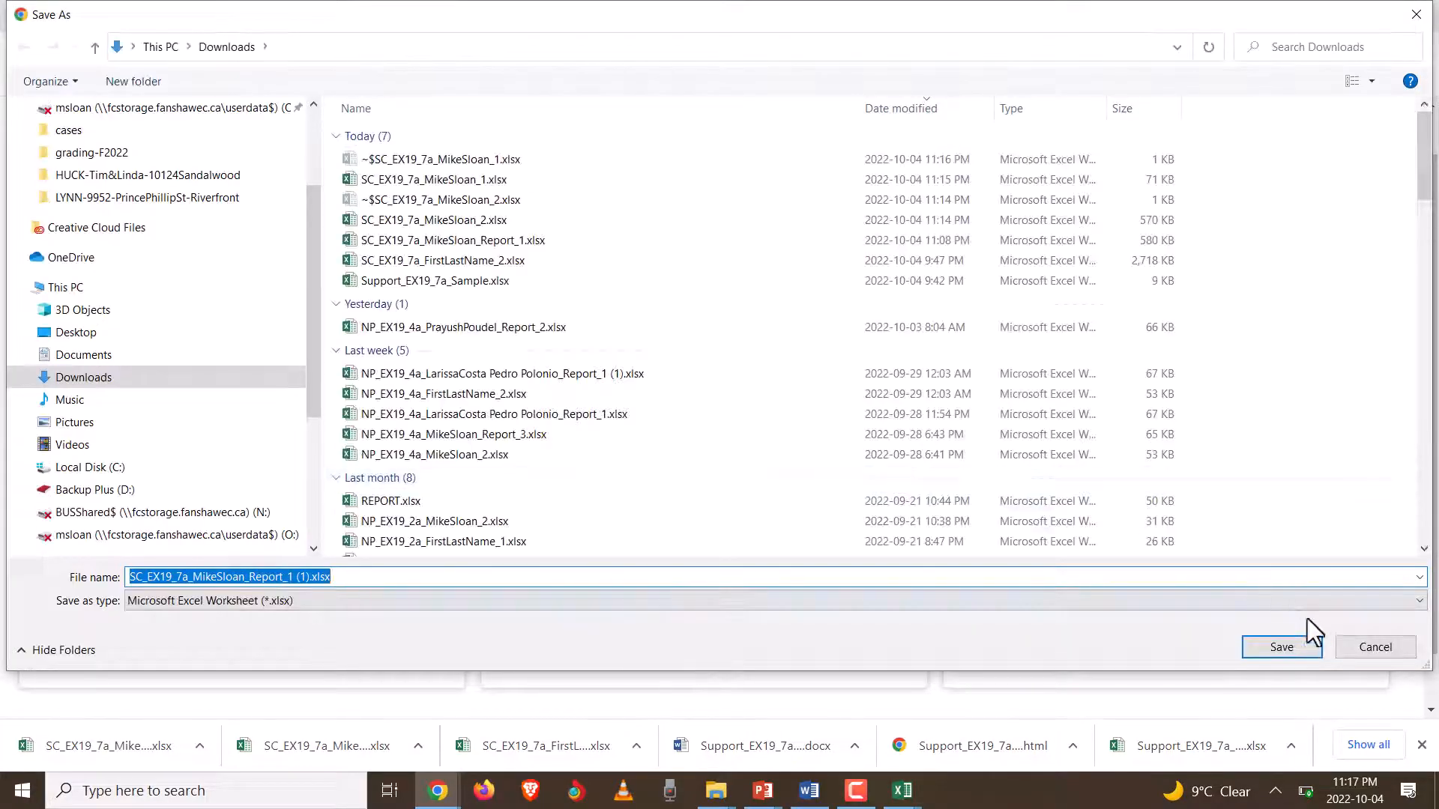
click(1284, 655)
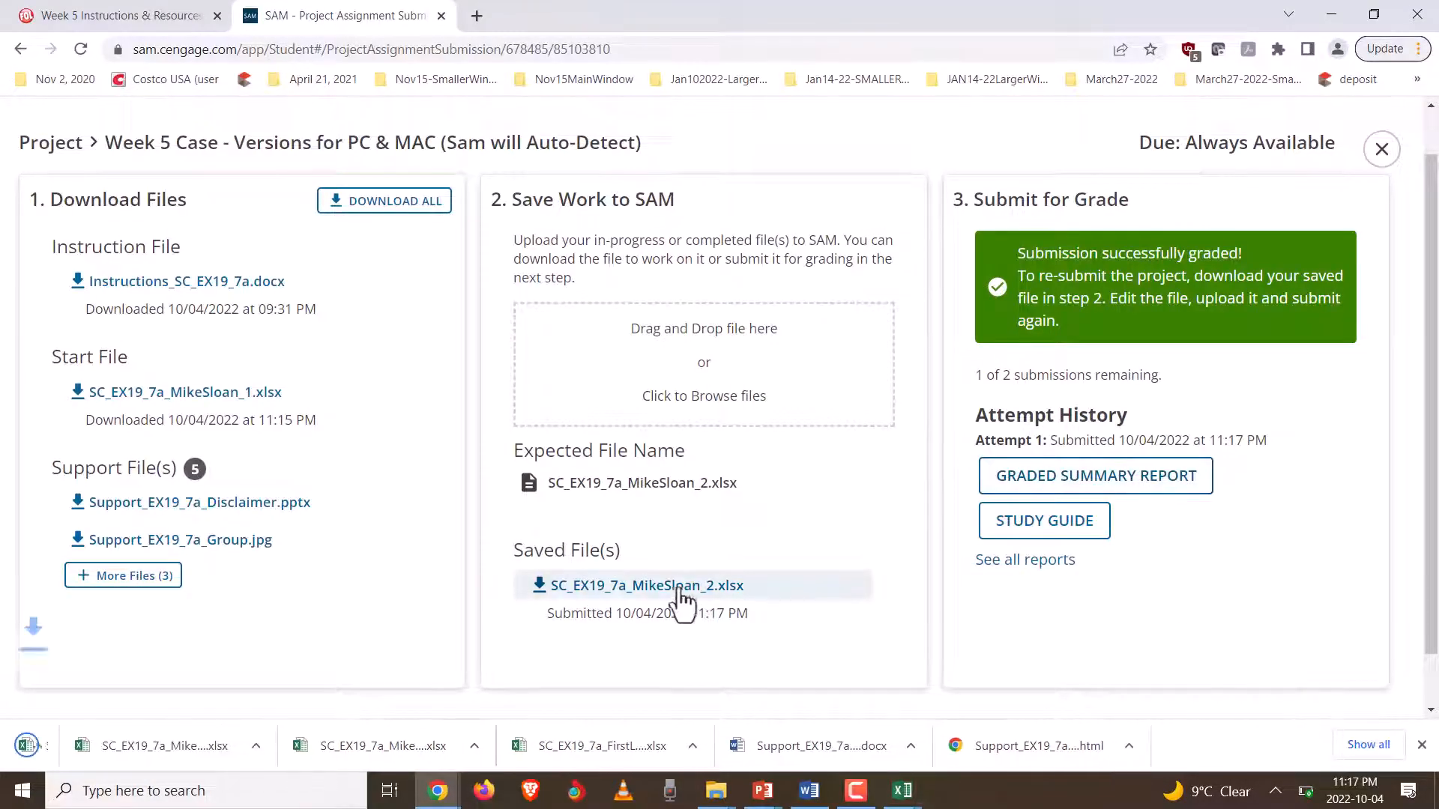
- Show the newly downloaded SC_EX19_7a version 2 workbook in its download folder
click(200, 745)
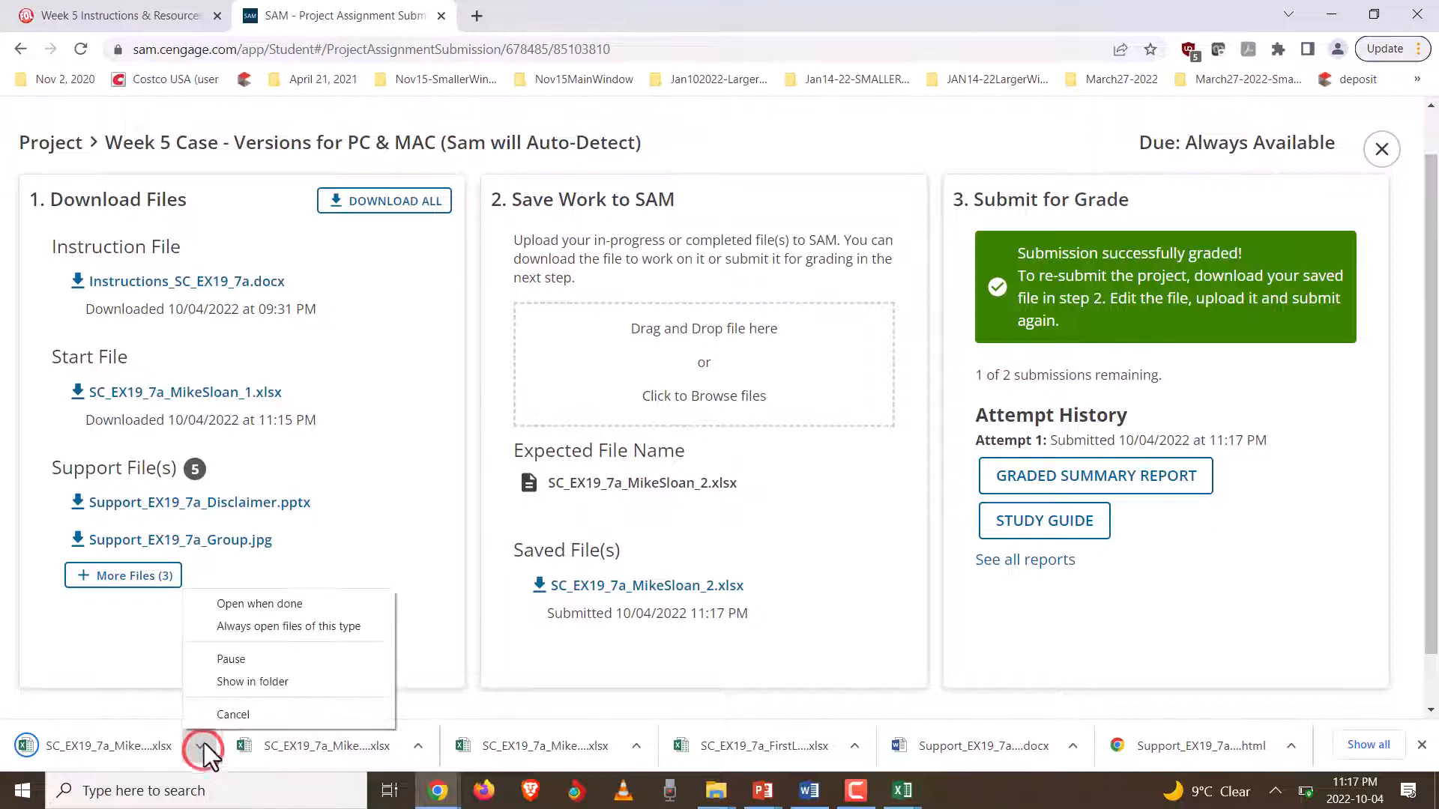
click(234, 684)
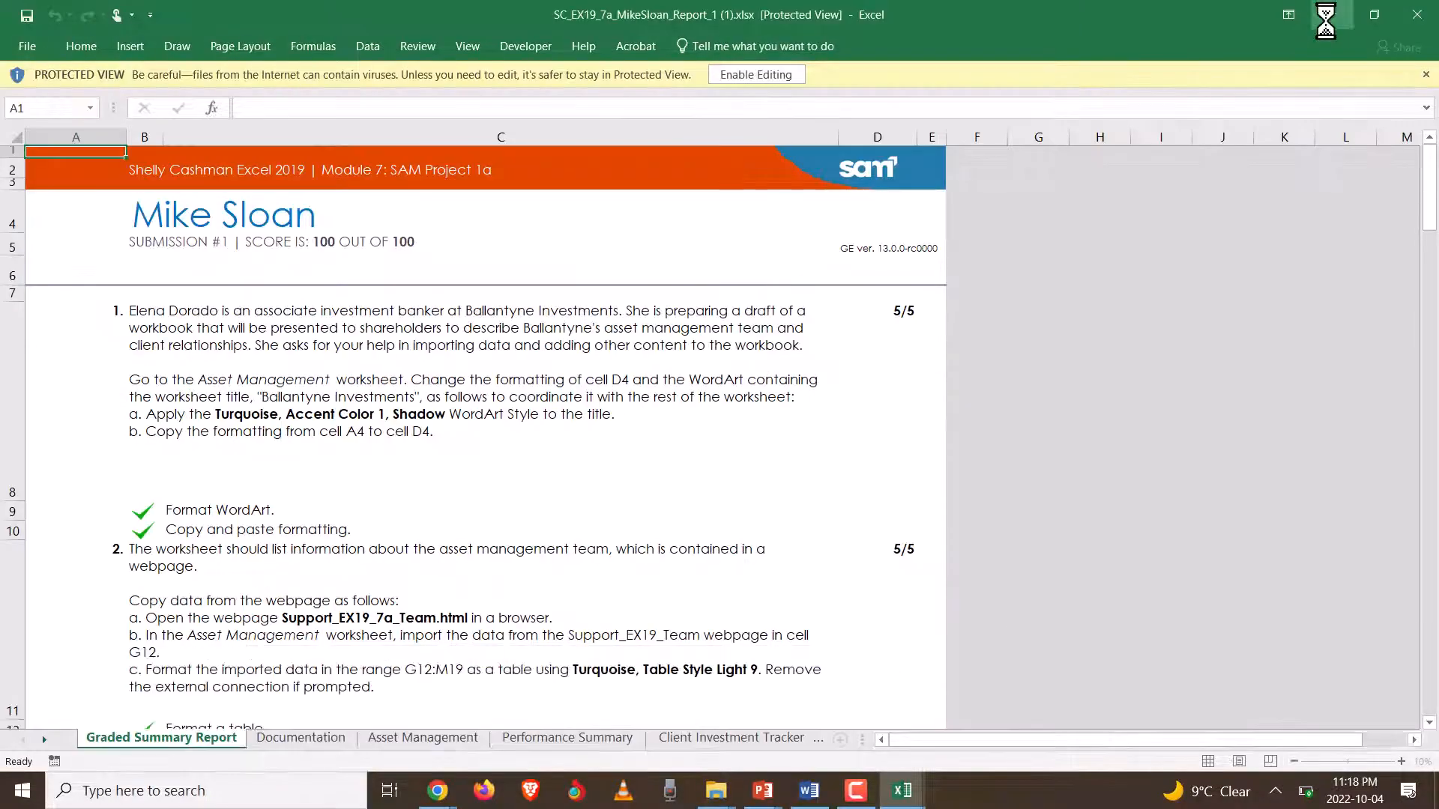
- Review the overall score, the points per step and the task checks in the SC_EX19_7a graded summary report in Excel
scroll(495, 375, down, 5)
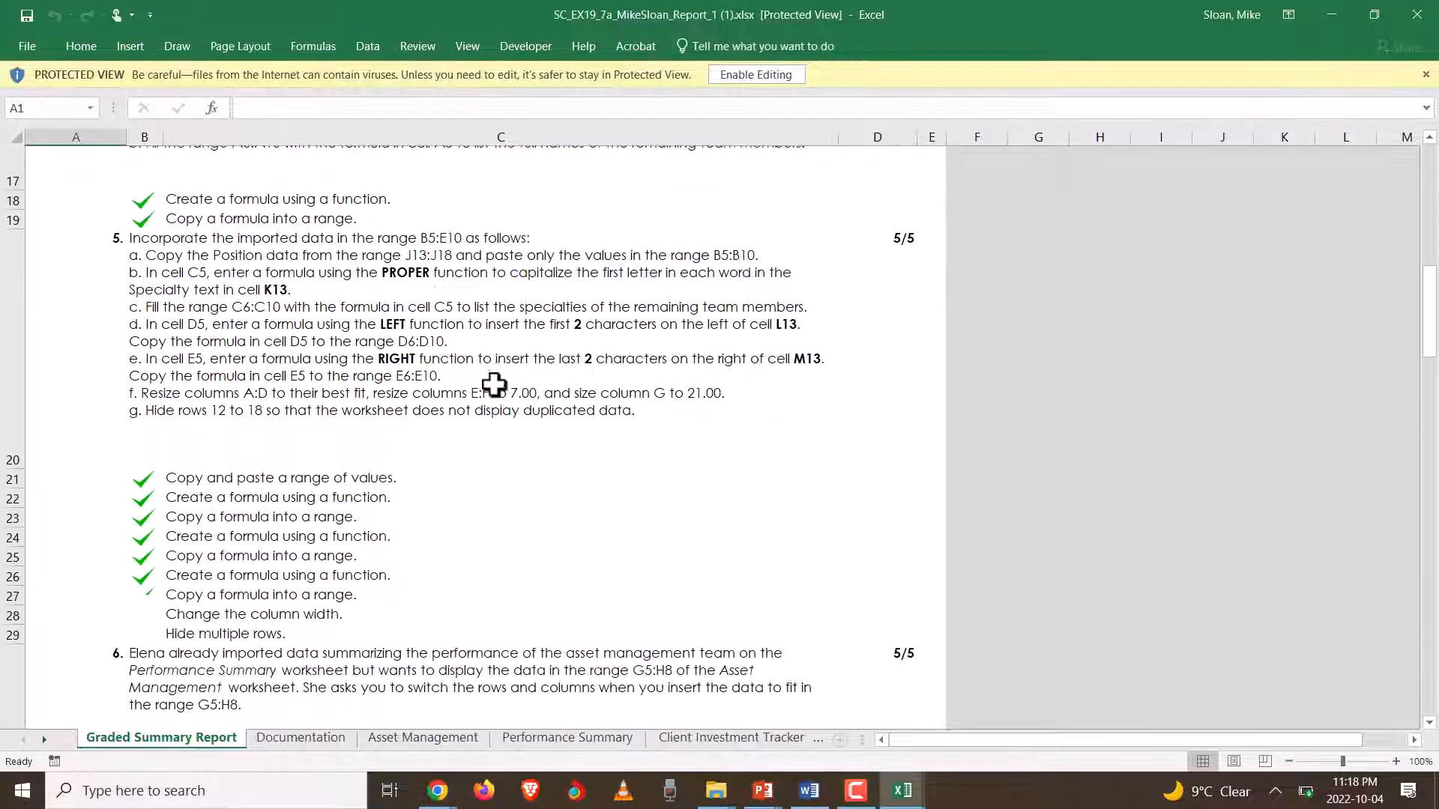
scroll(494, 385, down, 12)
scroll(510, 443, up, 10)
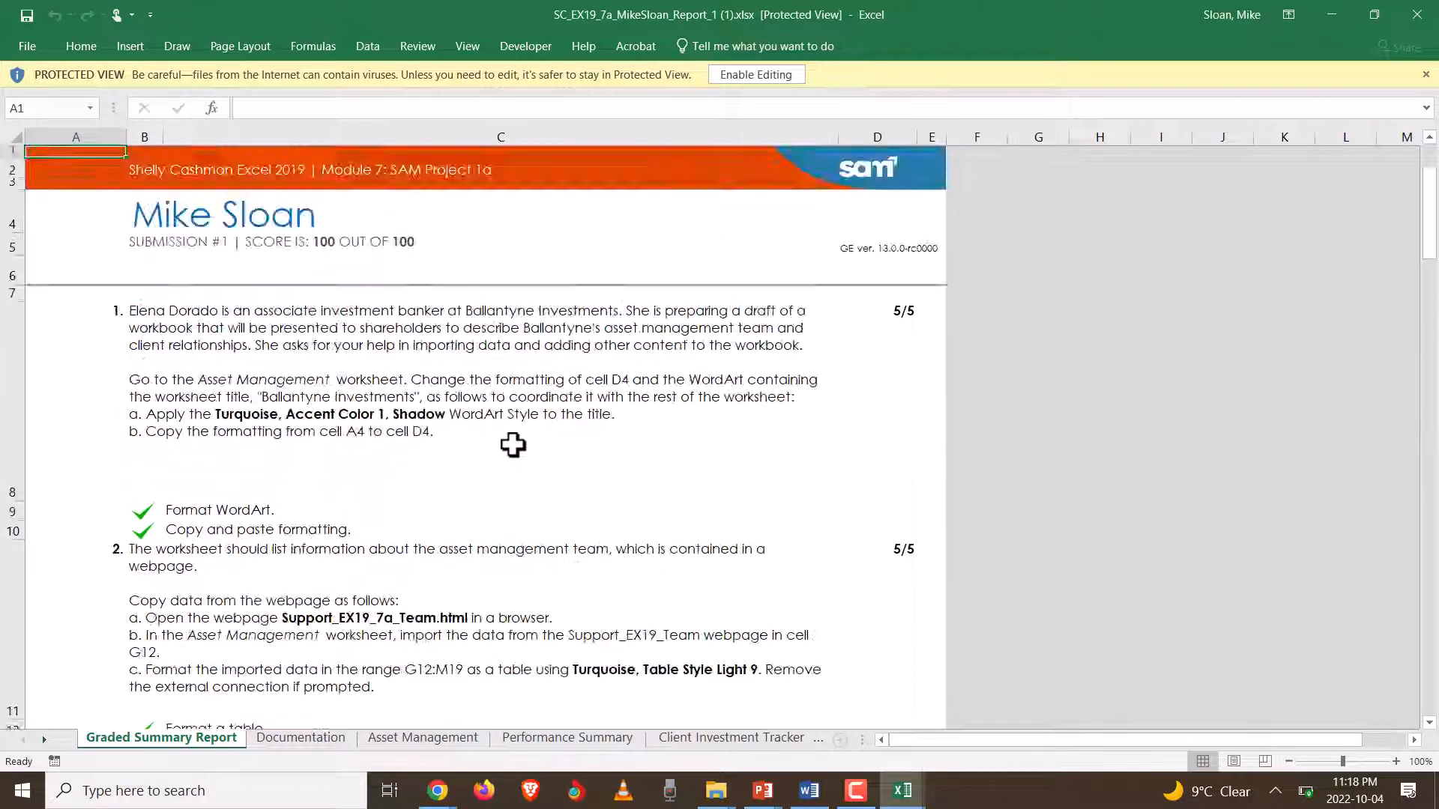
scroll(511, 449, down, 4)
scroll(512, 459, down, 5)
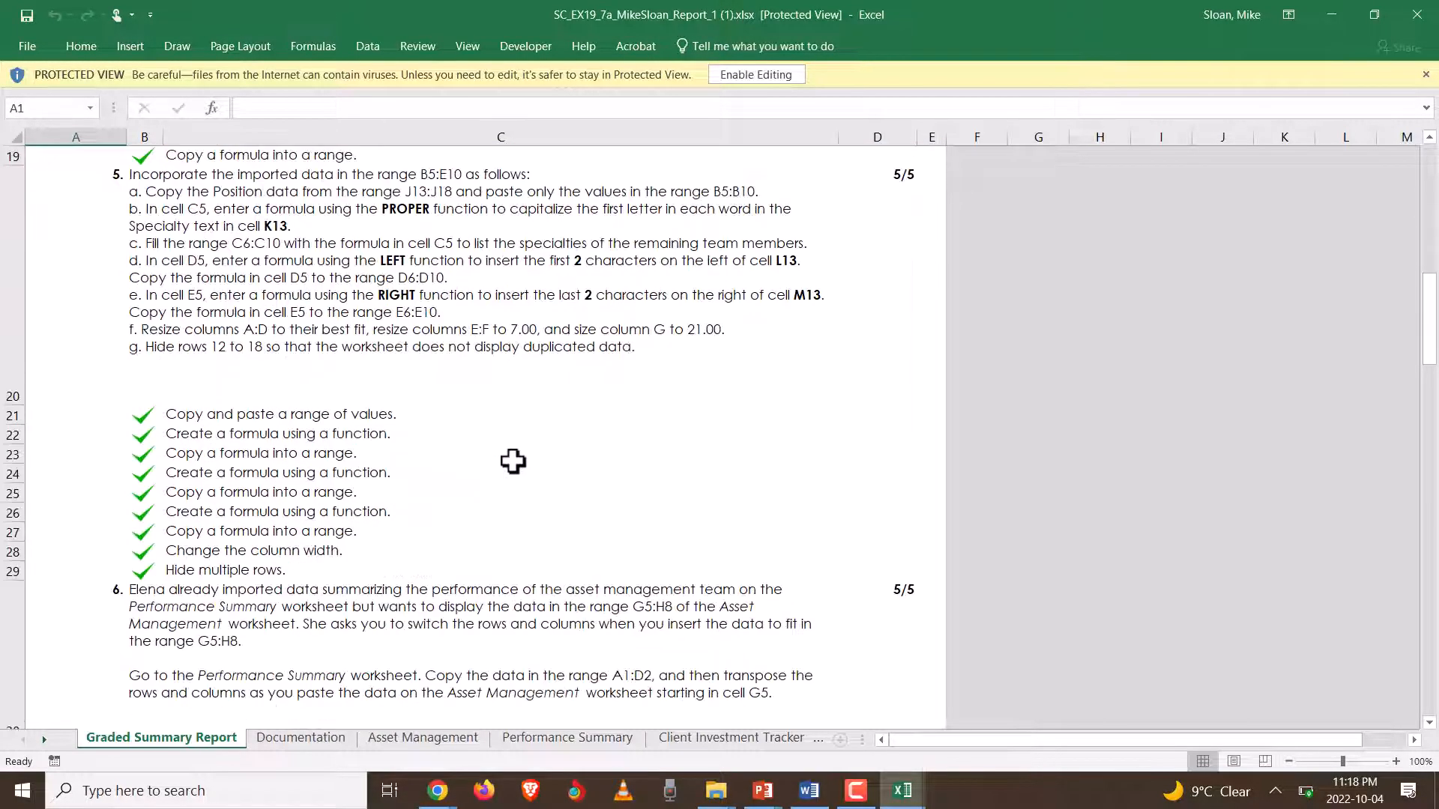
scroll(403, 557, down, 3)
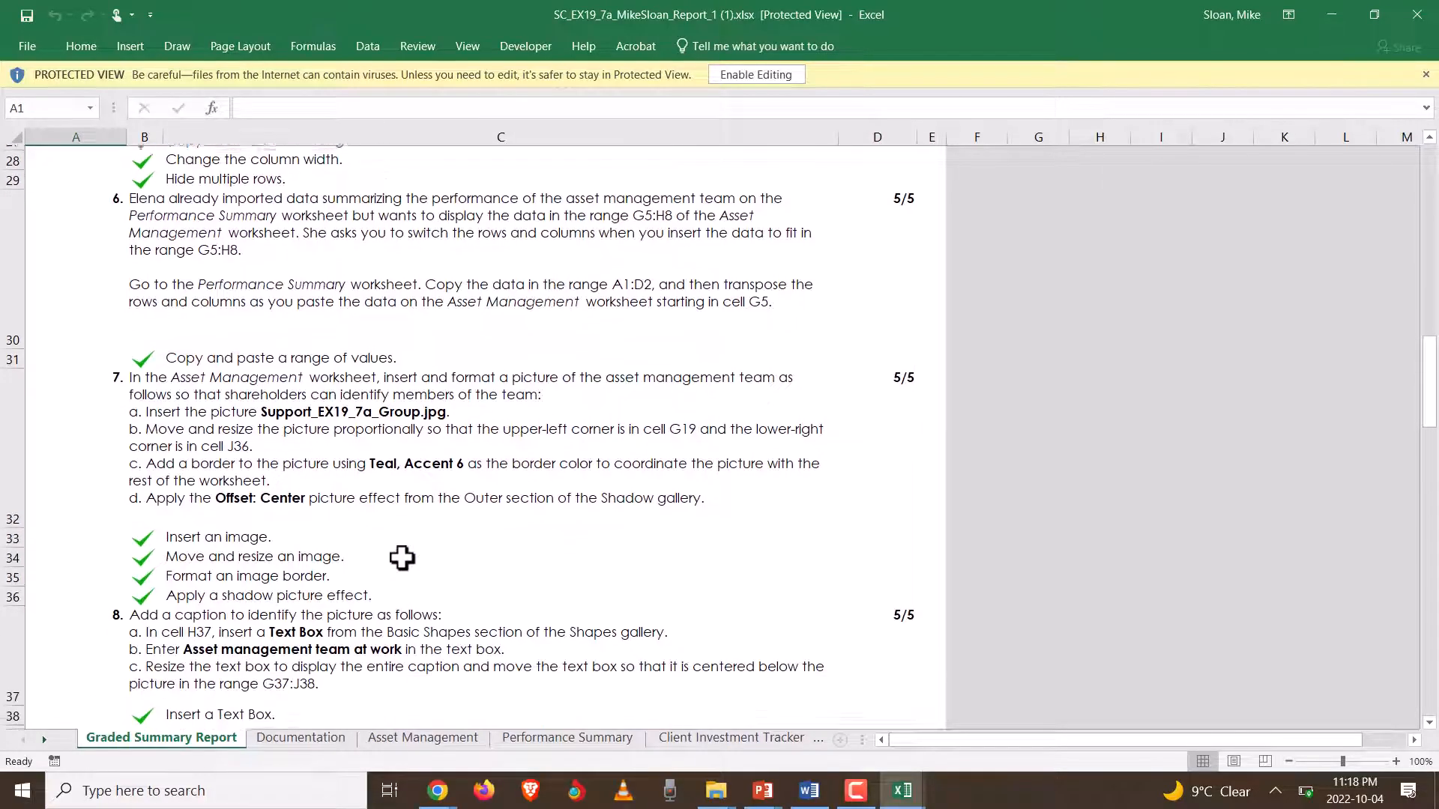
scroll(403, 557, up, 4)
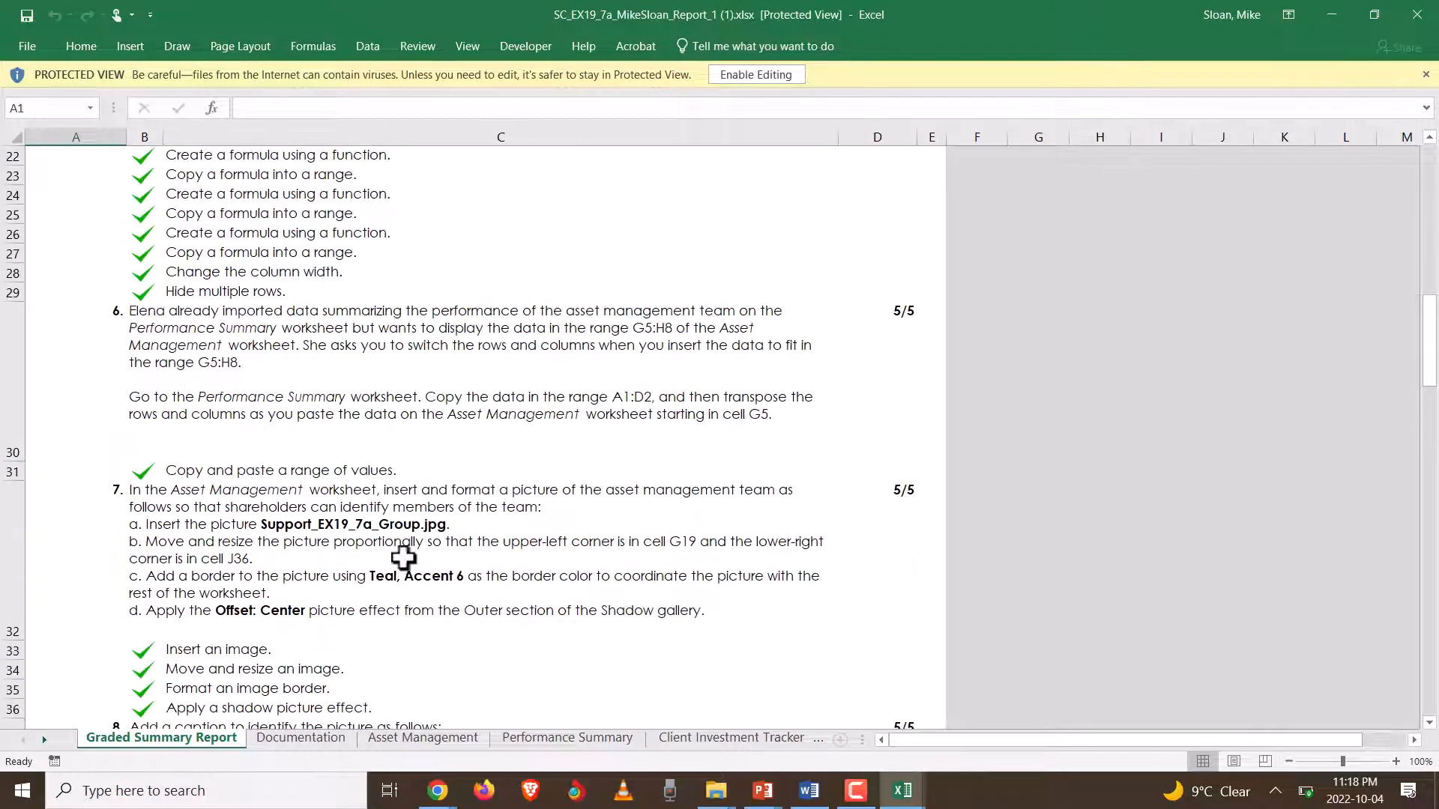
scroll(405, 556, down, 1)
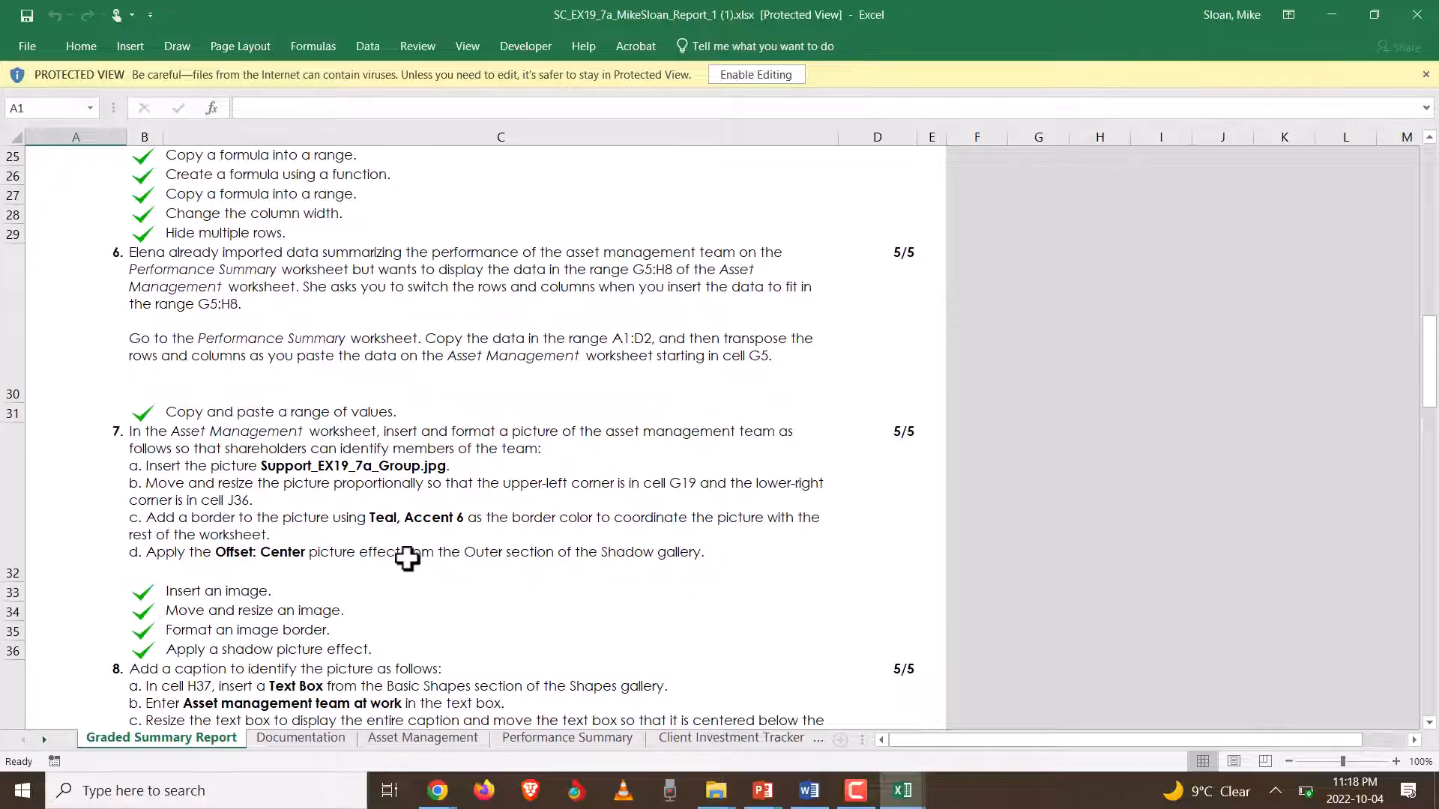
scroll(440, 541, up, 8)
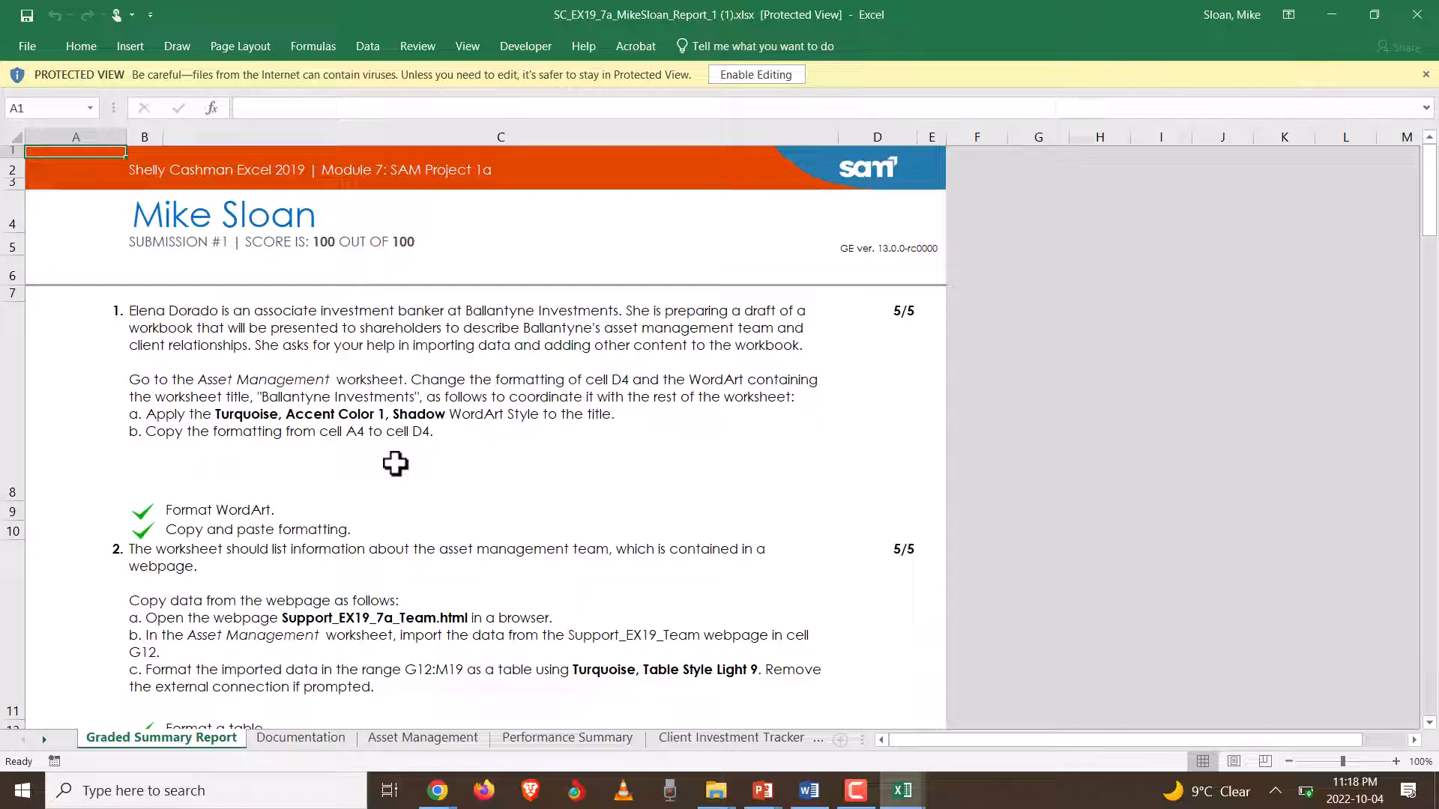
scroll(652, 461, down, 3)
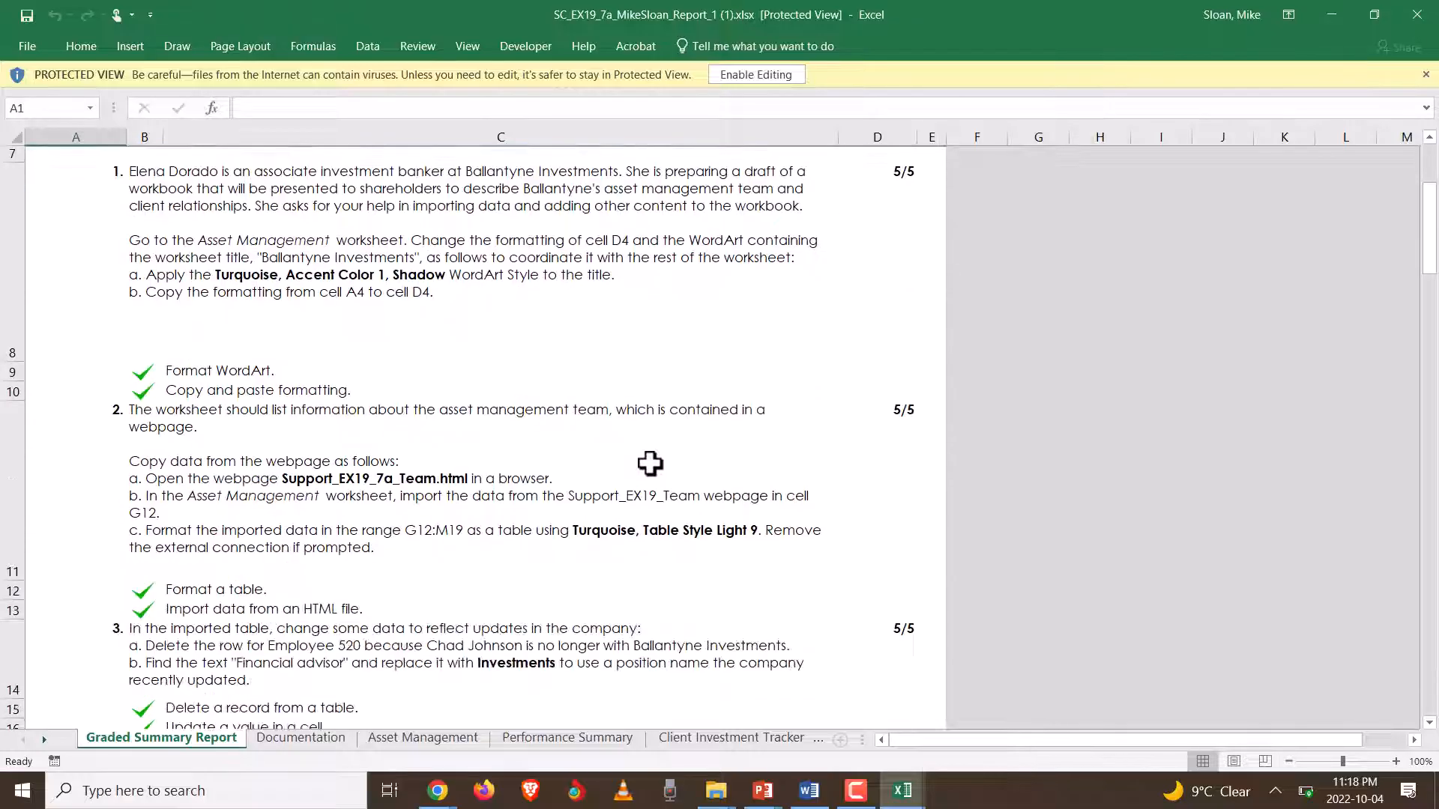
scroll(654, 450, down, 6)
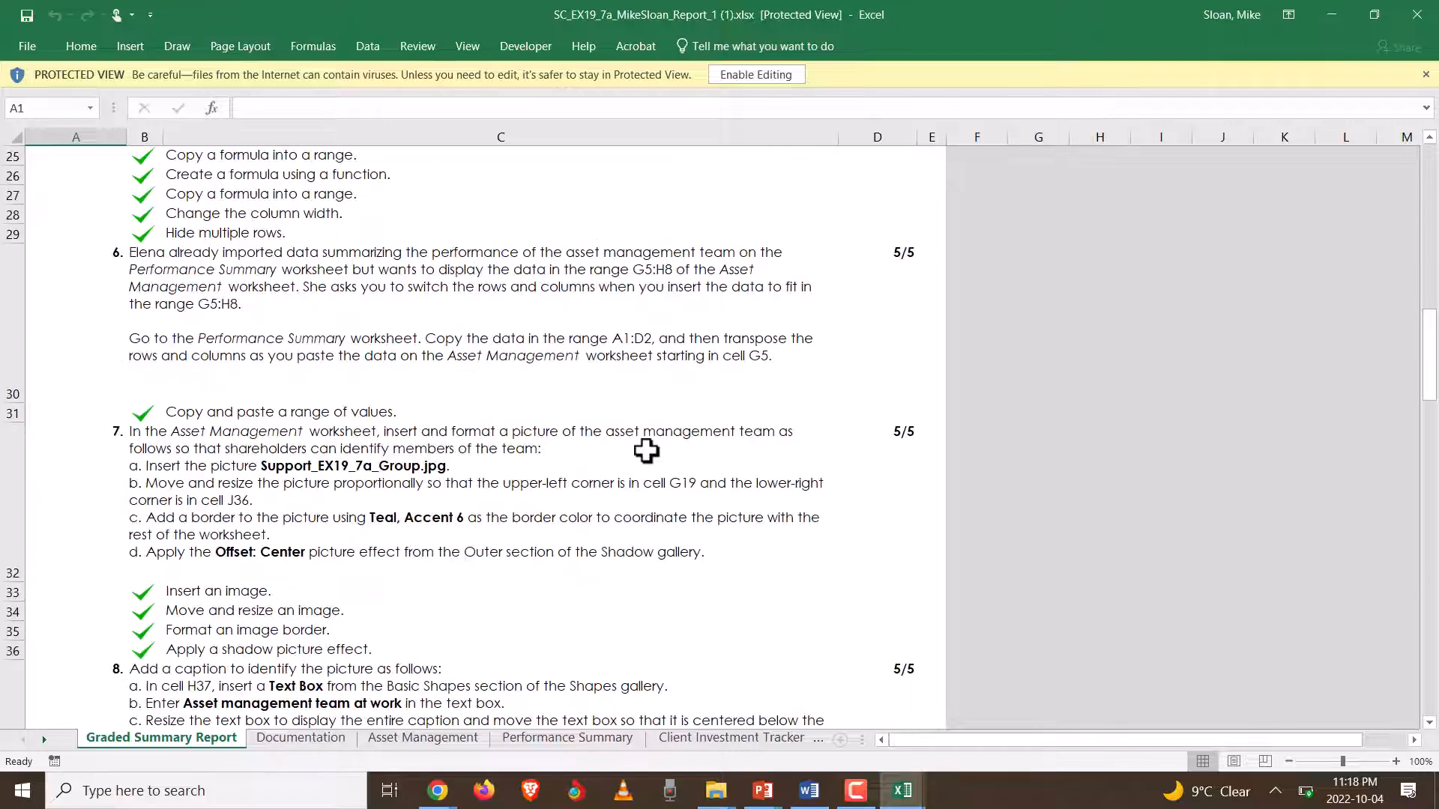
scroll(649, 457, up, 9)
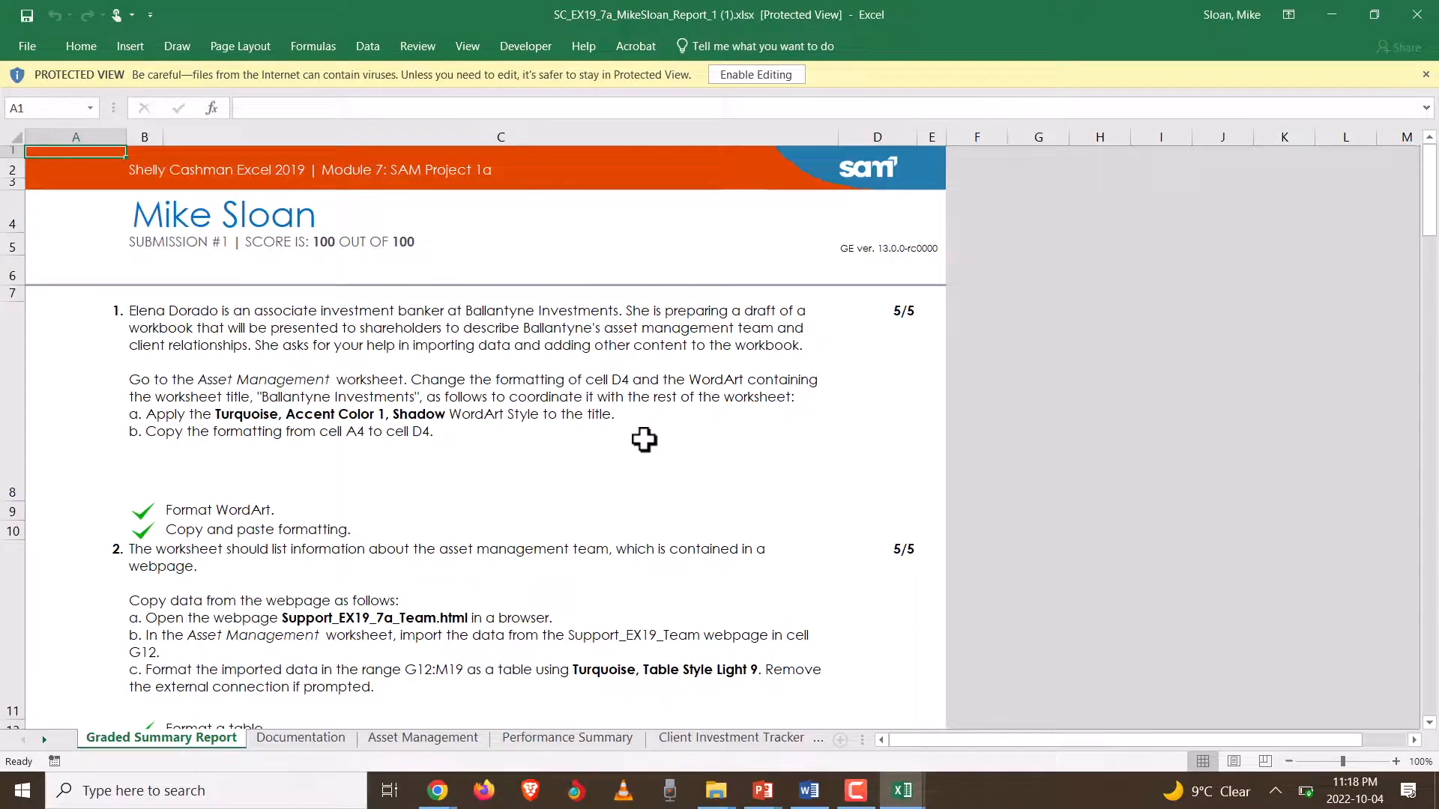